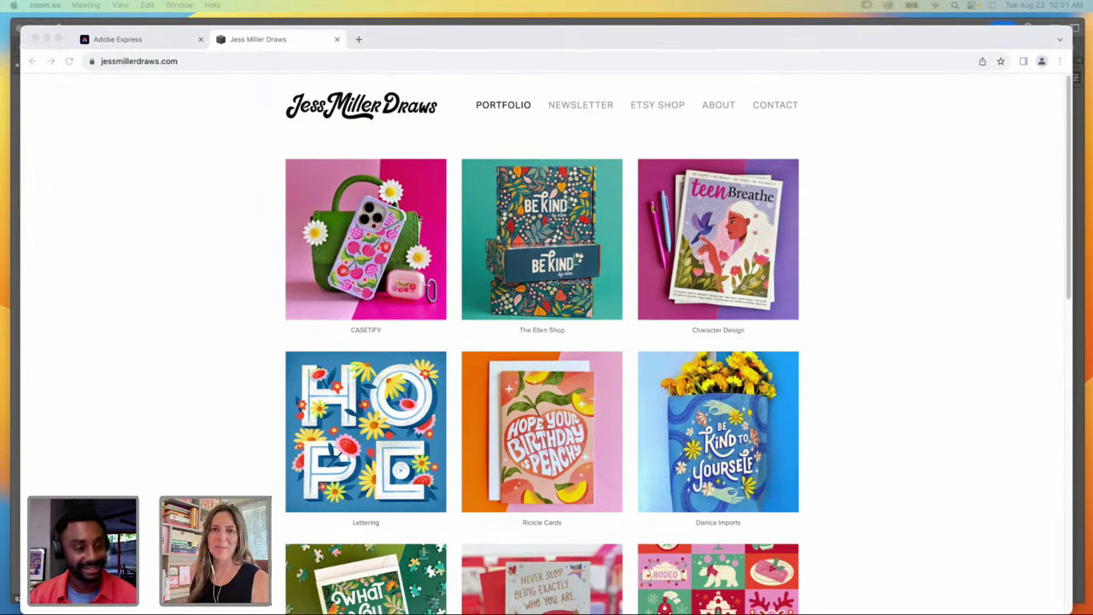
Step: Bring the browser window forward and scroll down and back up through its page
{"action": "left_click", "coordinate": [1074, 224]}
{"action": "scroll", "coordinate": [1071, 235], "scroll_direction": "down", "scroll_amount": 2}
{"action": "left_click_drag", "start_coordinate": [1071, 235], "coordinate": [1066, 350]}
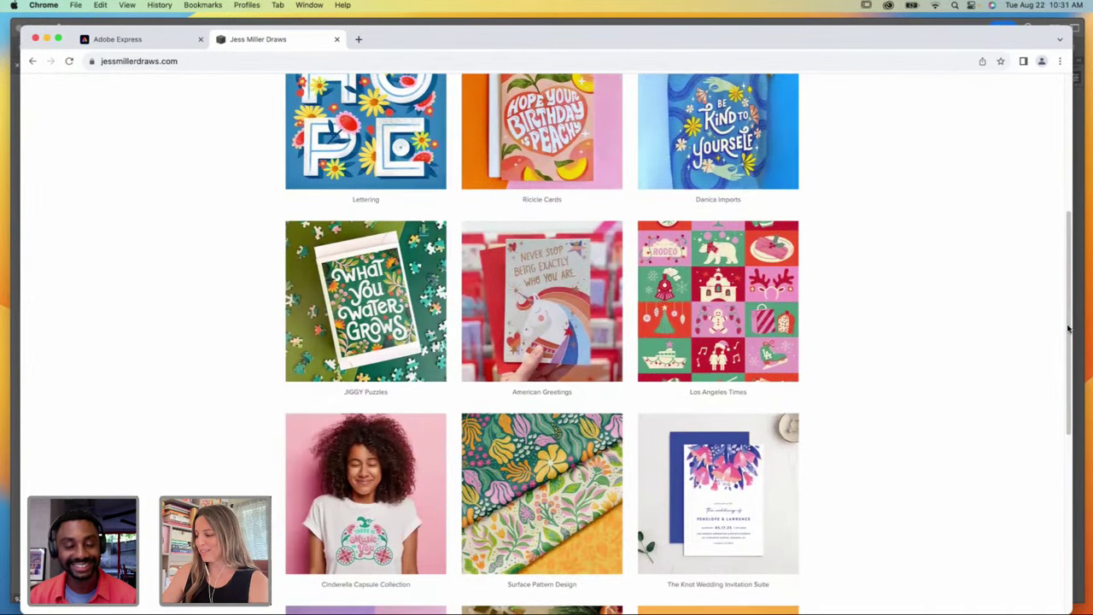
{"action": "scroll", "coordinate": [1067, 325], "scroll_direction": "down", "scroll_amount": 5}
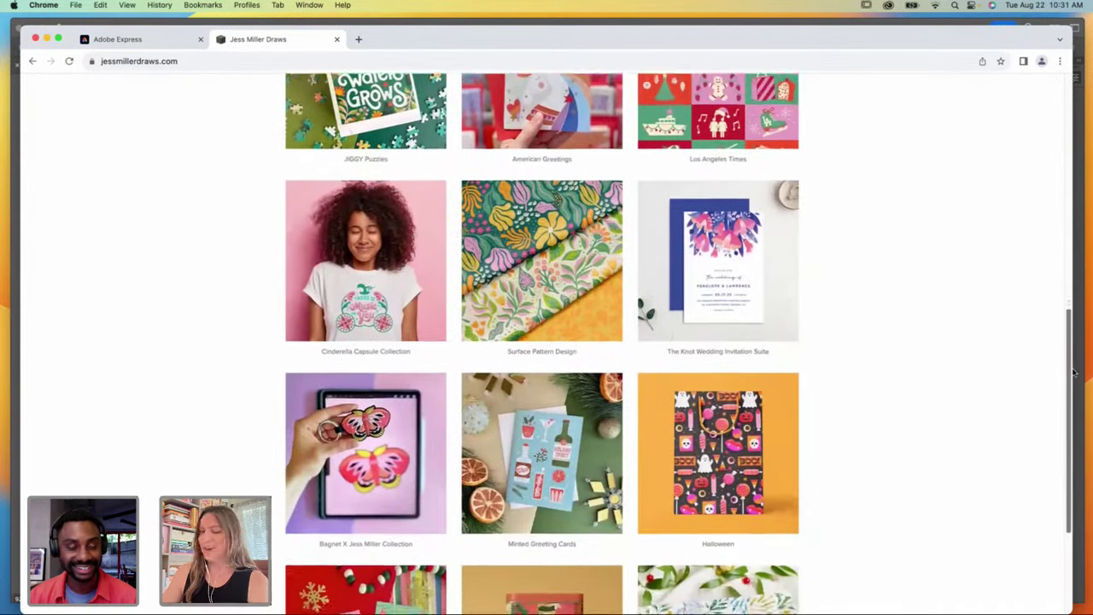
{"action": "left_click_drag", "start_coordinate": [1074, 372], "coordinate": [1066, 417]}
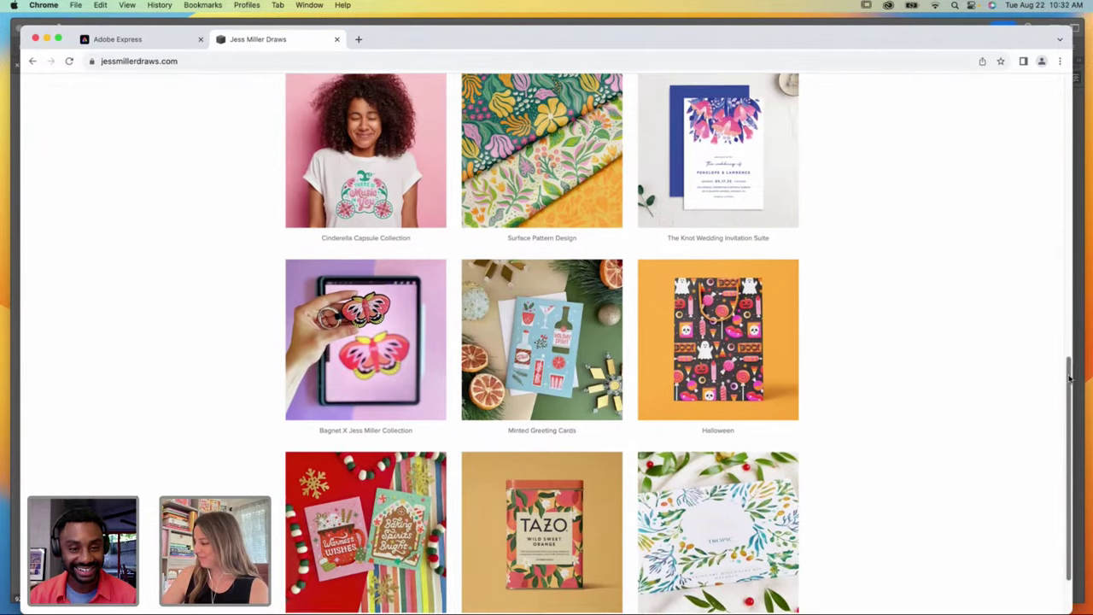
{"action": "scroll", "coordinate": [1066, 341], "scroll_direction": "up", "scroll_amount": 5}
{"action": "scroll", "coordinate": [1059, 128], "scroll_direction": "up", "scroll_amount": 5}
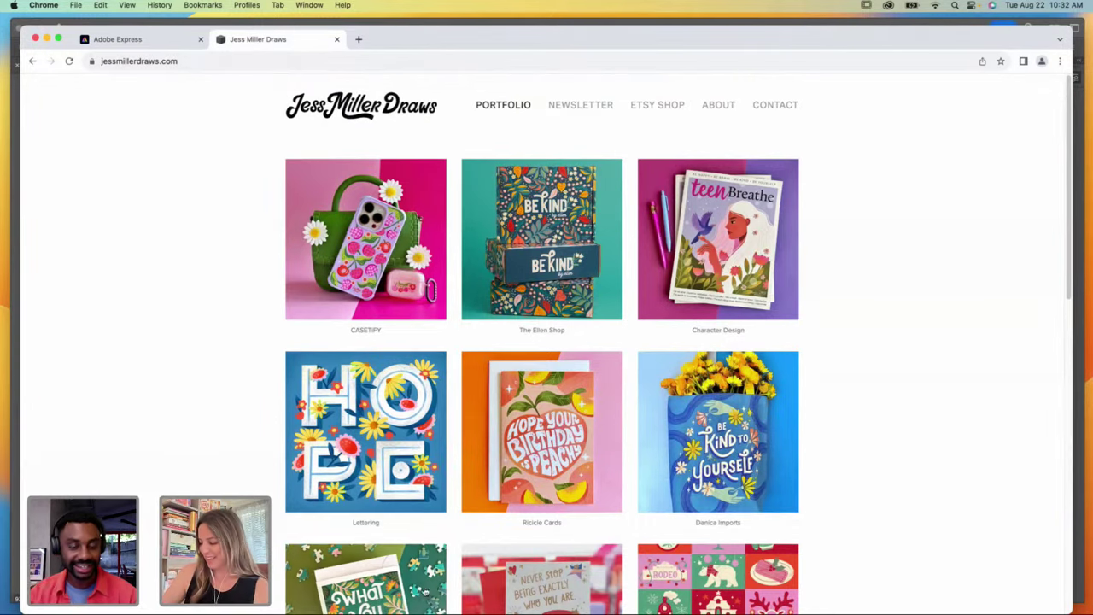
Step: Switch to the Illustrator pins file and zoom in on the green disco-ball 2 pin
{"action": "left_click", "coordinate": [490, 593]}
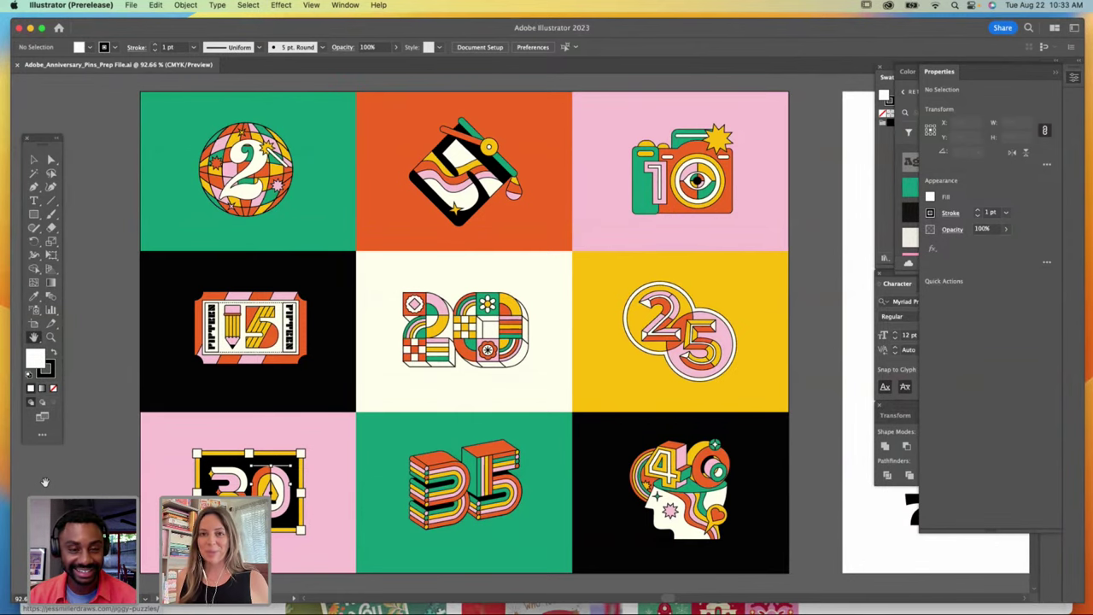
{"action": "left_click", "coordinate": [50, 337]}
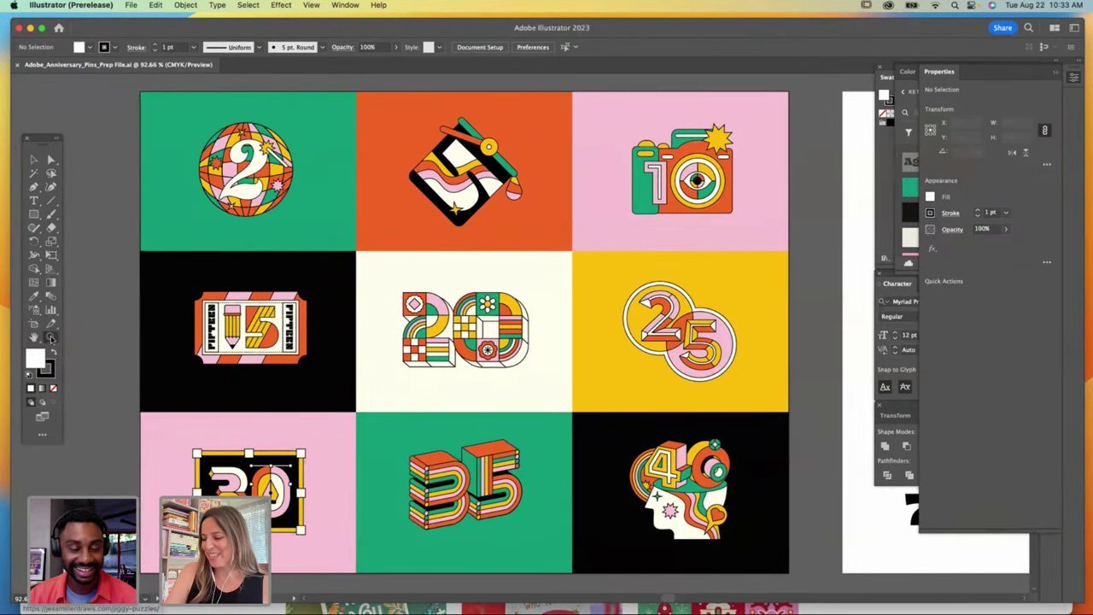
{"action": "left_click_drag", "start_coordinate": [315, 195], "coordinate": [444, 282]}
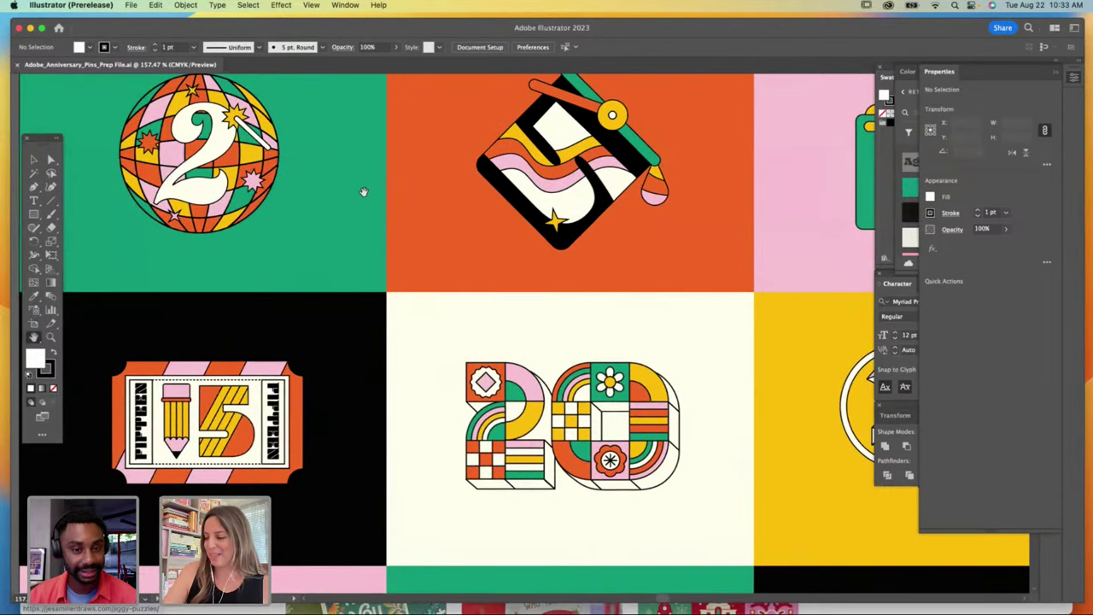
{"action": "left_click_drag", "start_coordinate": [370, 236], "coordinate": [393, 291]}
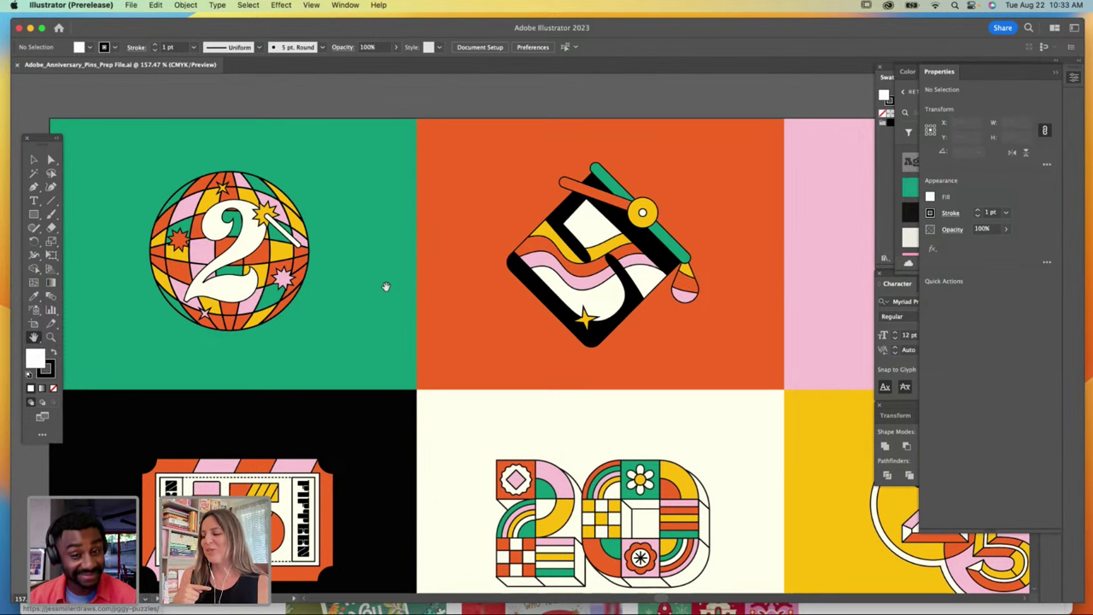
{"action": "left_click", "coordinate": [51, 336]}
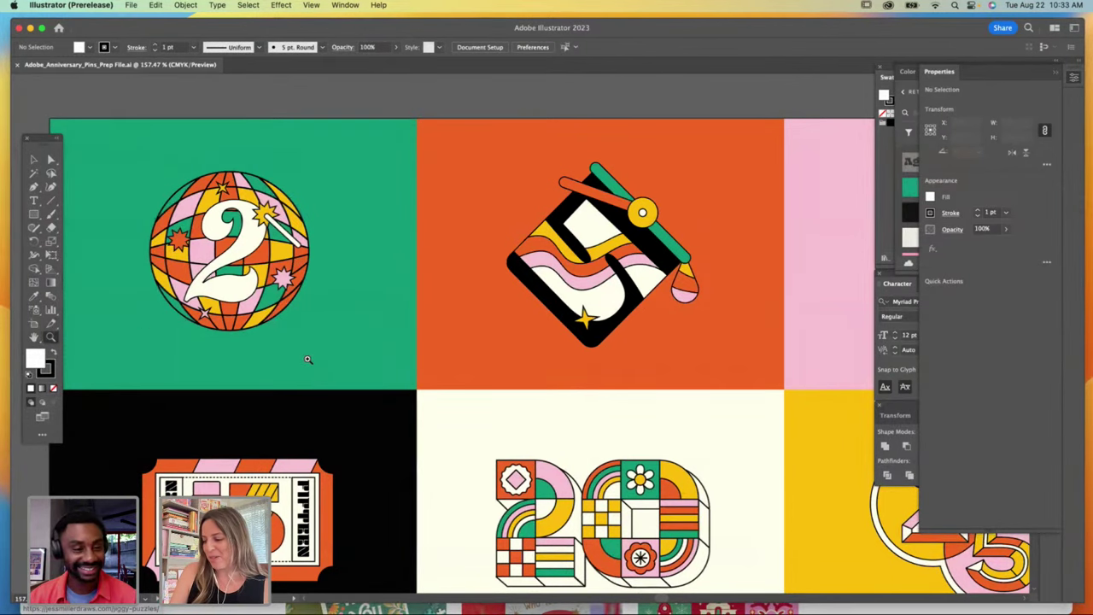
{"action": "left_click_drag", "start_coordinate": [305, 361], "coordinate": [119, 370]}
{"action": "key", "text": "space"}
{"action": "left_click_drag", "start_coordinate": [296, 264], "coordinate": [472, 410]}
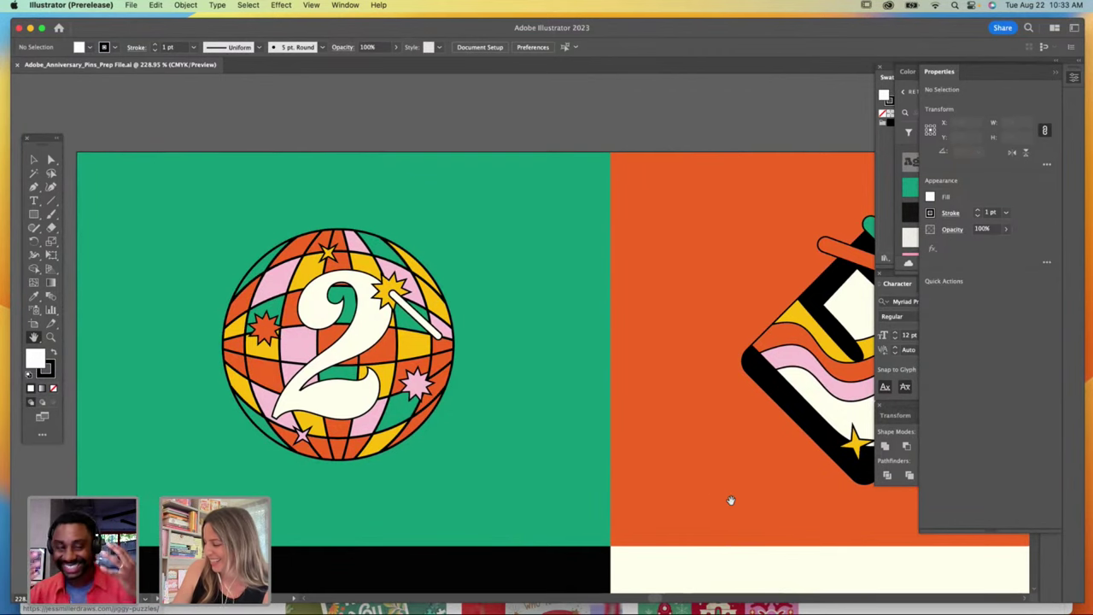
Step: Pan past the 2, 5 and camera 10 pins to the black 15 pencil pin
{"action": "mouse_move", "coordinate": [759, 515]}
{"action": "left_mouse_down"}
{"action": "mouse_move", "coordinate": [623, 469]}
{"action": "mouse_move", "coordinate": [471, 452]}
{"action": "left_mouse_up"}
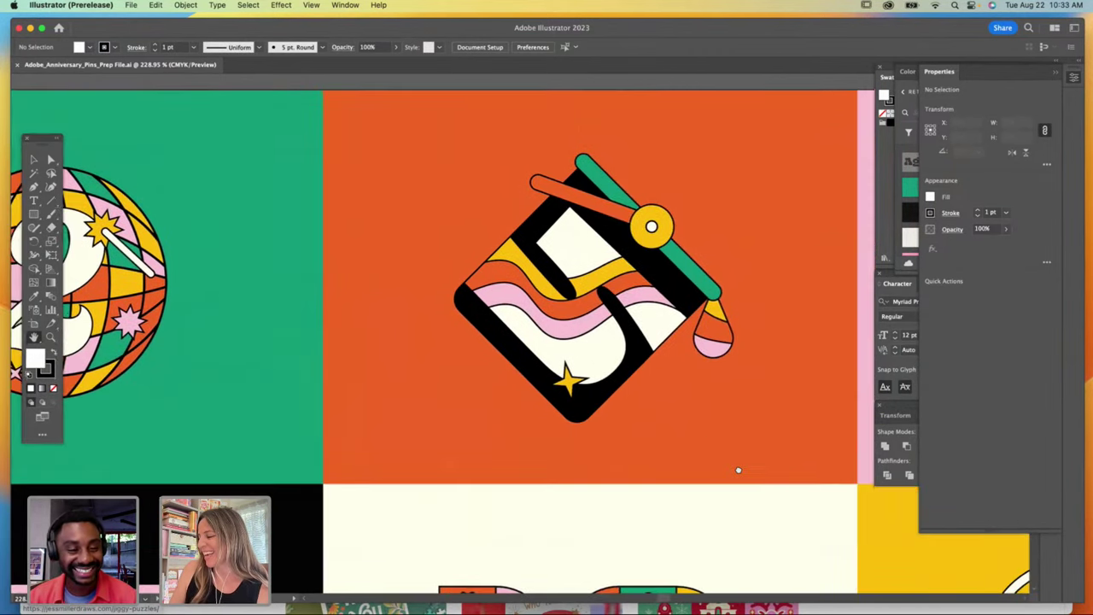
{"action": "left_click_drag", "start_coordinate": [736, 471], "coordinate": [624, 490]}
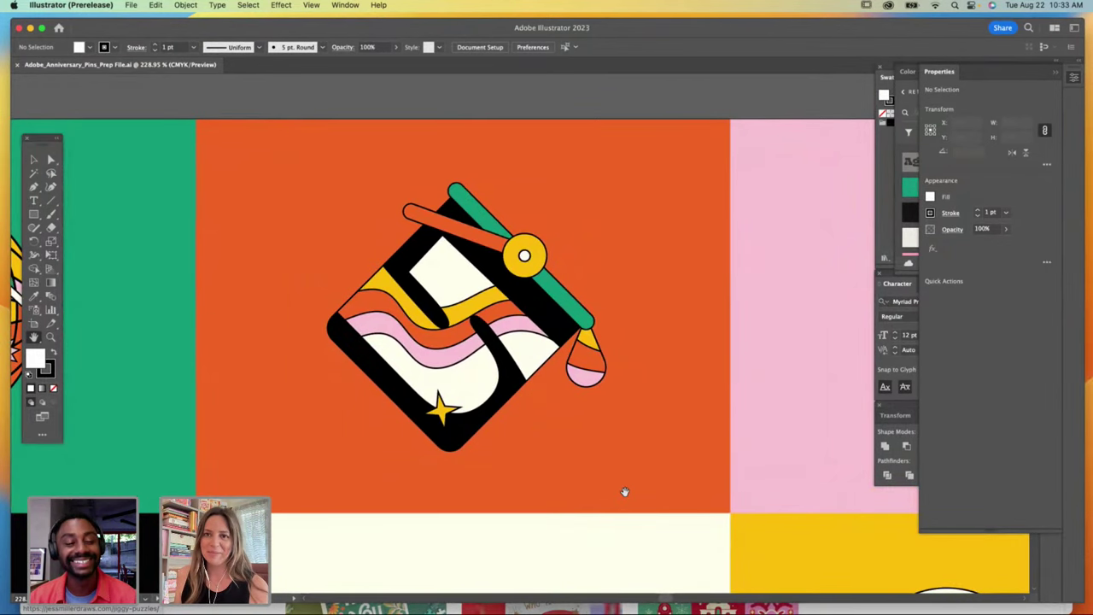
{"action": "left_click_drag", "start_coordinate": [693, 472], "coordinate": [274, 491]}
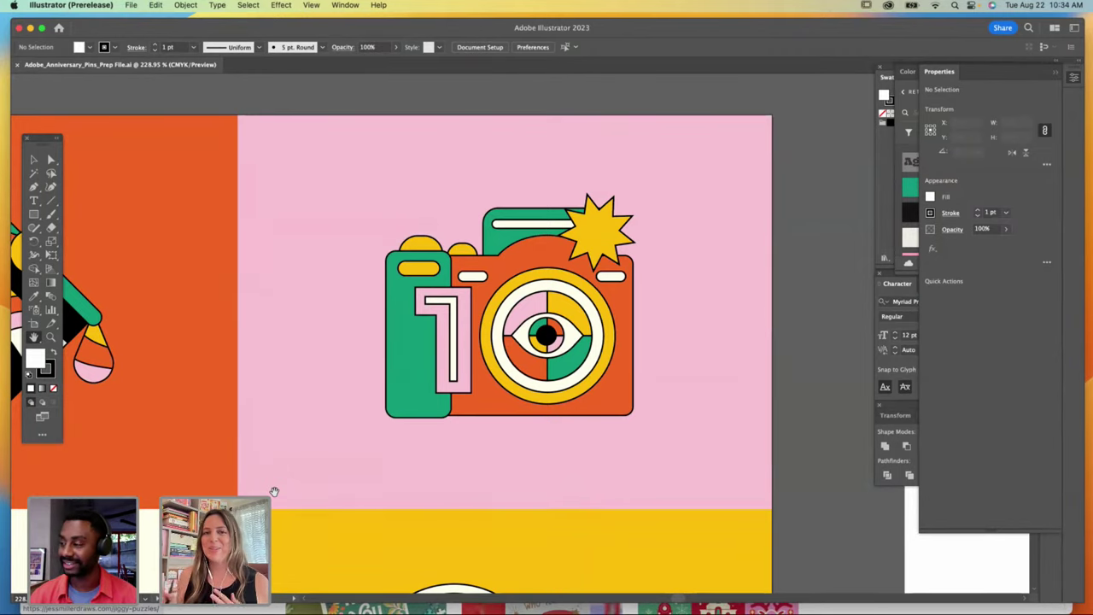
{"action": "left_click_drag", "start_coordinate": [162, 423], "coordinate": [638, 266]}
{"action": "left_click_drag", "start_coordinate": [256, 404], "coordinate": [655, 247]}
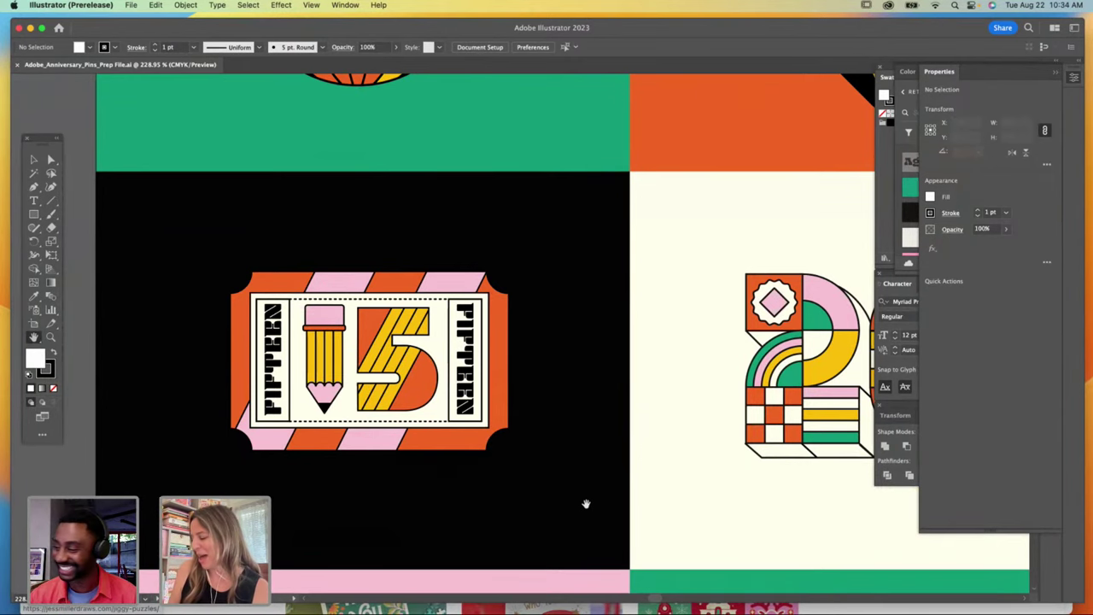
Step: Pan from the 15 pin through the 20 and 25 pins to the 30 pin
{"action": "left_click_drag", "start_coordinate": [586, 505], "coordinate": [569, 493]}
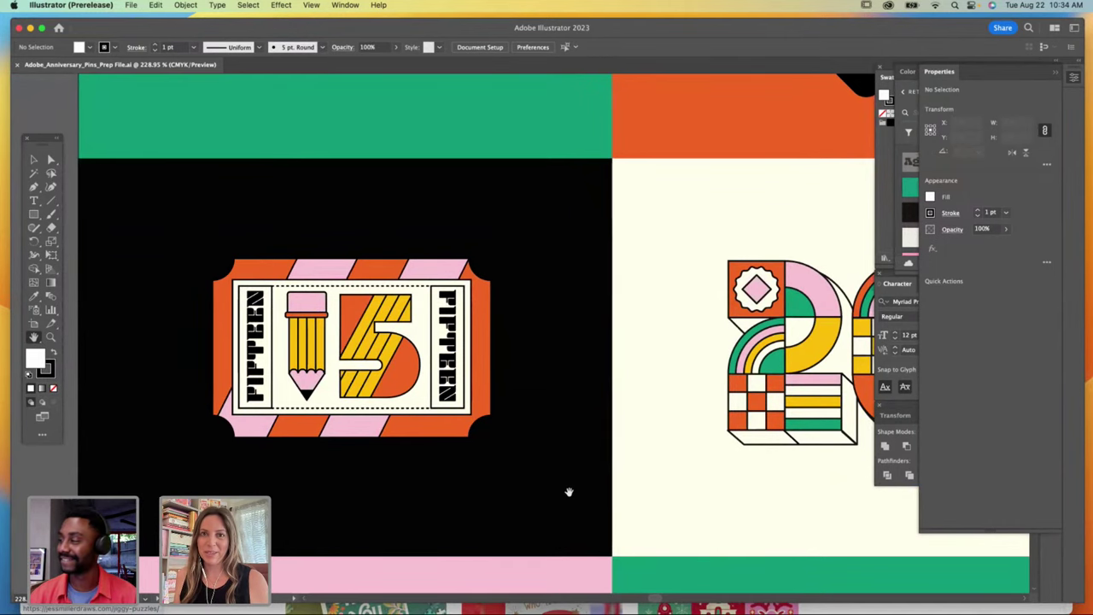
{"action": "left_click_drag", "start_coordinate": [569, 492], "coordinate": [309, 503]}
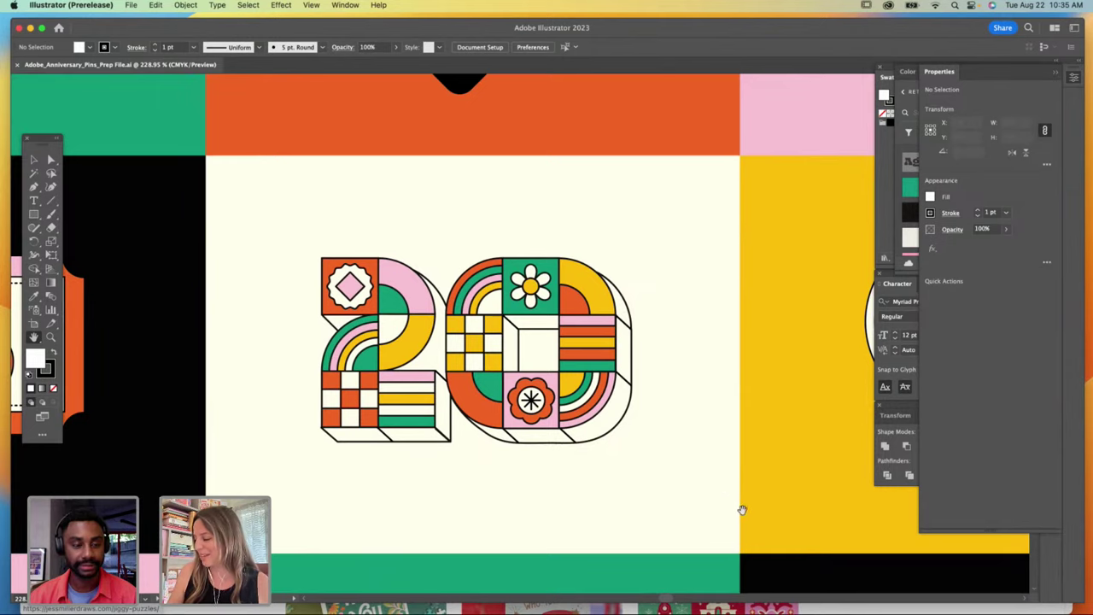
{"action": "left_click_drag", "start_coordinate": [744, 507], "coordinate": [265, 483]}
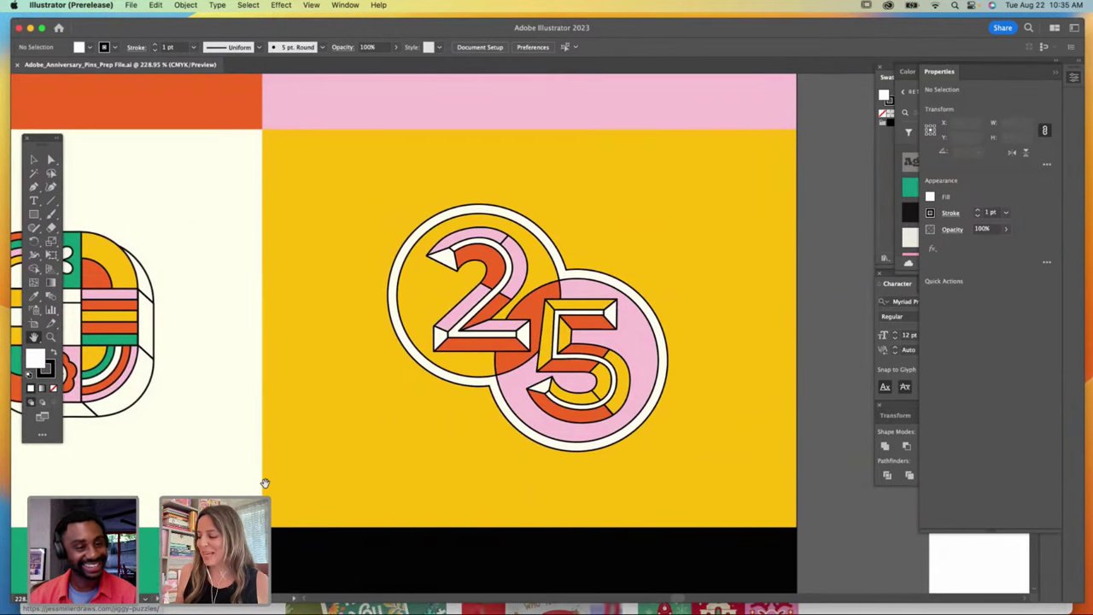
{"action": "scroll", "coordinate": [305, 513], "scroll_direction": "left", "scroll_amount": 5}
{"action": "scroll", "coordinate": [304, 512], "scroll_direction": "down", "scroll_amount": 3}
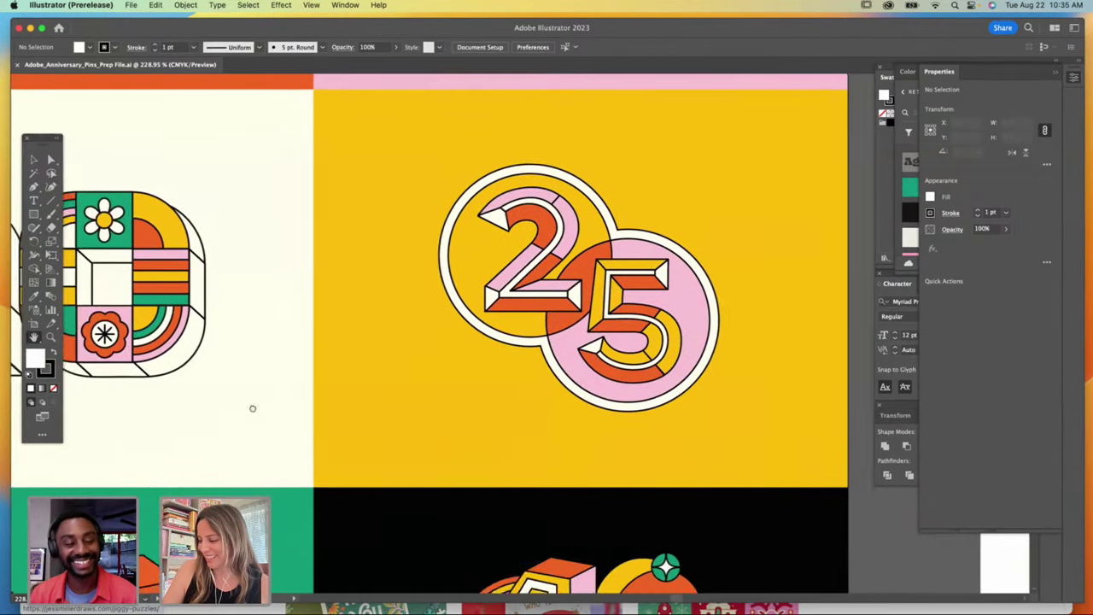
{"action": "scroll", "coordinate": [601, 230], "scroll_direction": "down", "scroll_amount": 10}
{"action": "scroll", "coordinate": [601, 229], "scroll_direction": "left", "scroll_amount": 15}
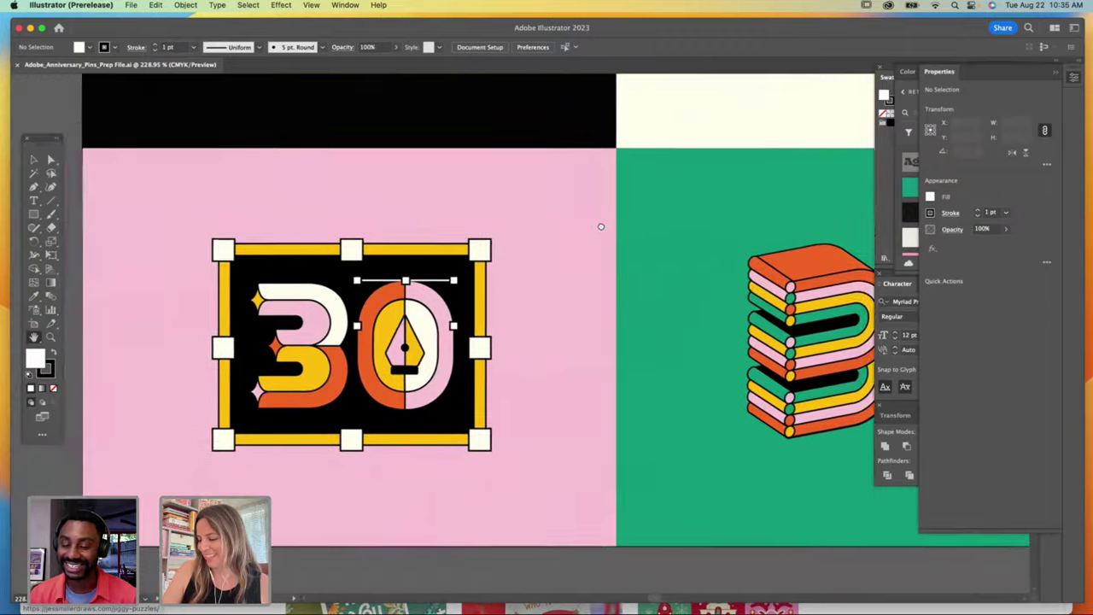
{"action": "scroll", "coordinate": [626, 231], "scroll_direction": "right", "scroll_amount": 2}
{"action": "scroll", "coordinate": [626, 232], "scroll_direction": "up", "scroll_amount": 1}
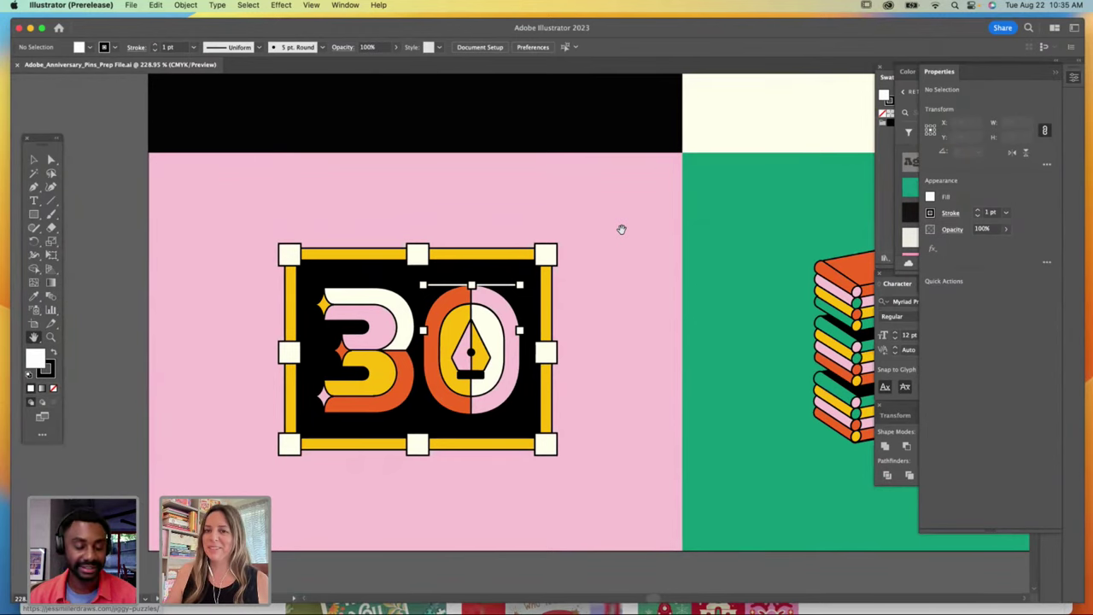
Step: Pan on to the 35 and 40 head pins, then zoom out to see all artboards
{"action": "left_click_drag", "start_coordinate": [675, 398], "coordinate": [214, 491]}
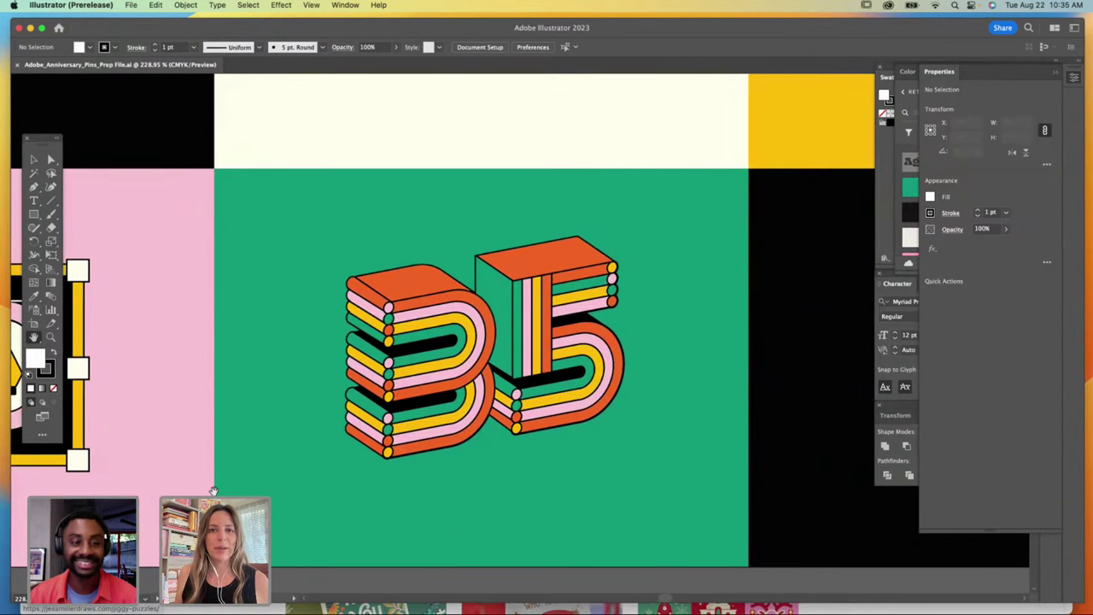
{"action": "left_click_drag", "start_coordinate": [698, 462], "coordinate": [180, 509]}
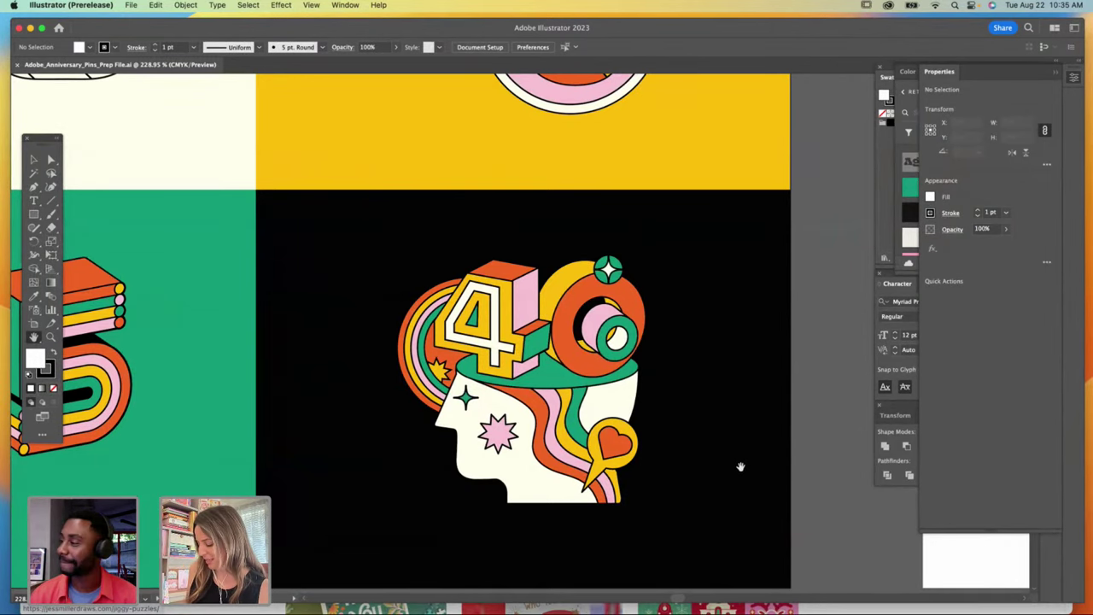
{"action": "key", "text": "super+minus"}
{"action": "key", "text": "super+minus"}
{"action": "key", "text": "super+minus"}
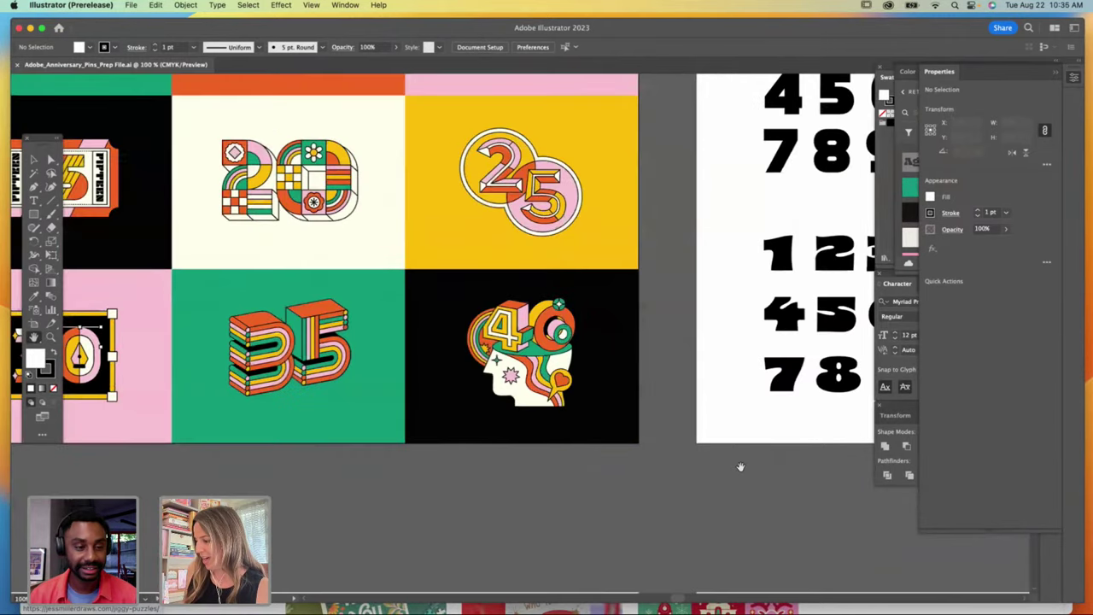
Step: Reveal the serif number set on the font study, select it and nudge it slightly
{"action": "scroll", "coordinate": [720, 435], "scroll_direction": "right", "scroll_amount": 5}
{"action": "scroll", "coordinate": [720, 435], "scroll_direction": "up", "scroll_amount": 2}
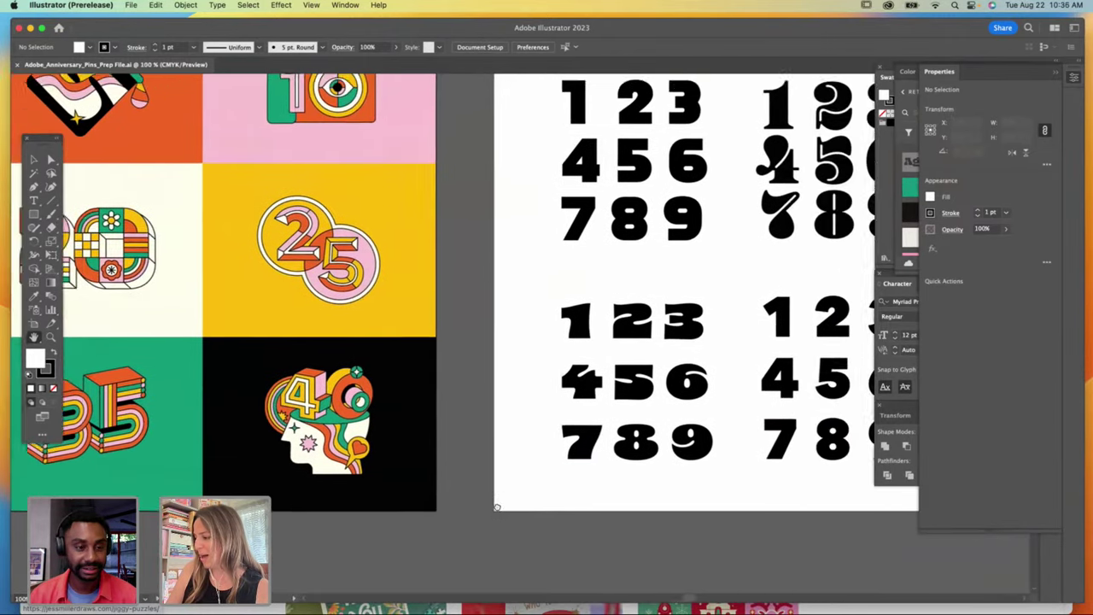
{"action": "left_click_drag", "start_coordinate": [725, 486], "coordinate": [361, 544]}
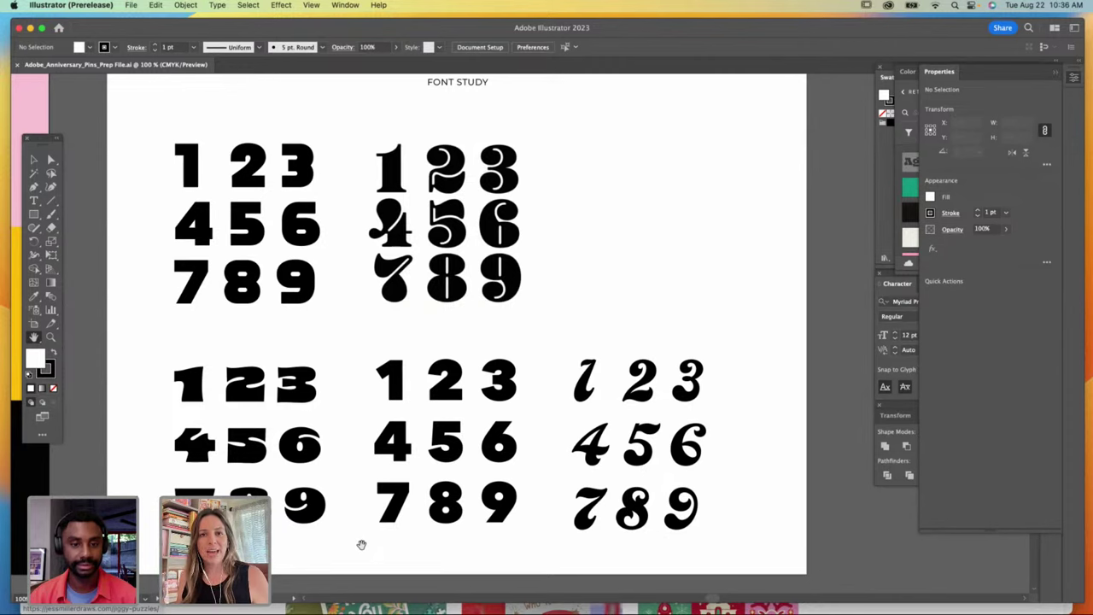
{"action": "key", "text": "v"}
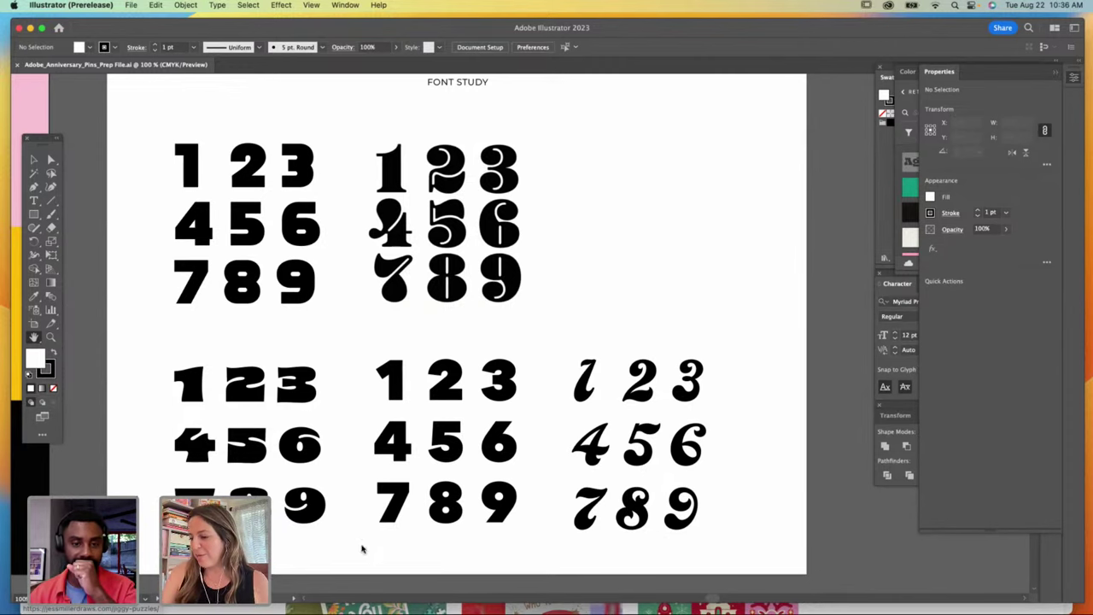
{"action": "left_click", "coordinate": [504, 249]}
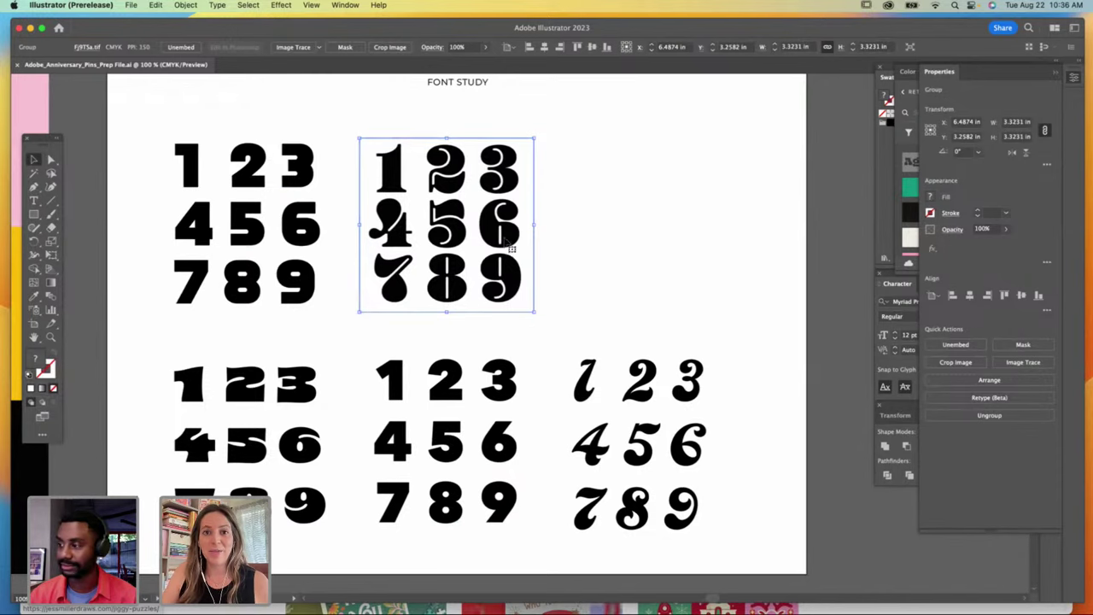
{"action": "mouse_move", "coordinate": [510, 250]}
{"action": "left_mouse_down"}
{"action": "mouse_move", "coordinate": [505, 260]}
{"action": "mouse_move", "coordinate": [192, 295]}
{"action": "mouse_move", "coordinate": [512, 237]}
{"action": "mouse_move", "coordinate": [692, 328]}
{"action": "mouse_move", "coordinate": [512, 242]}
{"action": "left_mouse_up"}
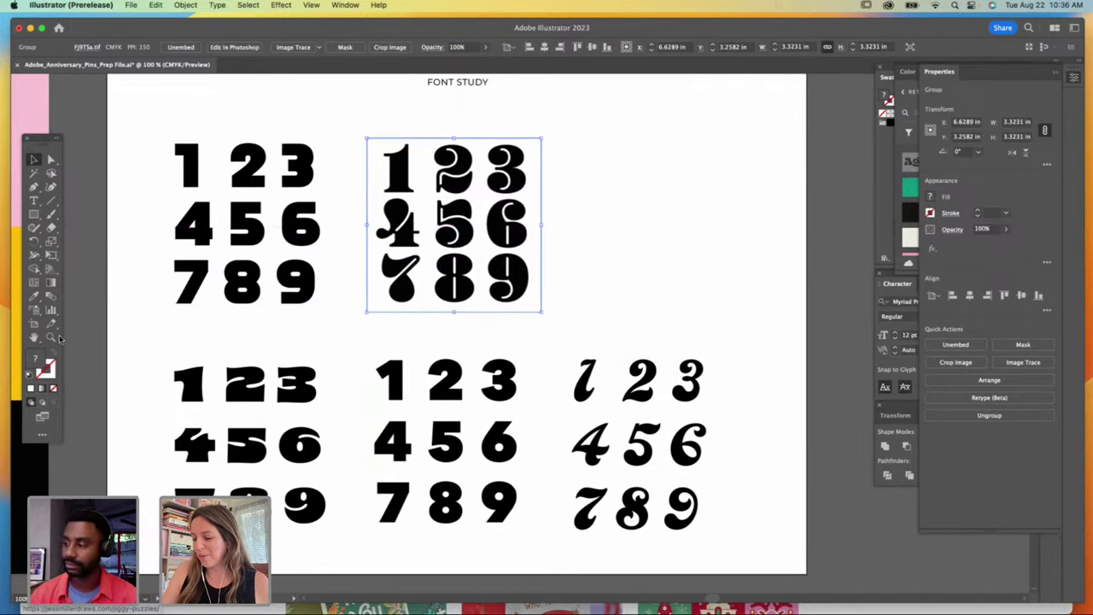
Step: Zoom in and centre the serif numerals under FONT STUDY, then open the Window menu
{"action": "key", "text": "z"}
{"action": "left_click_drag", "start_coordinate": [516, 254], "coordinate": [578, 306]}
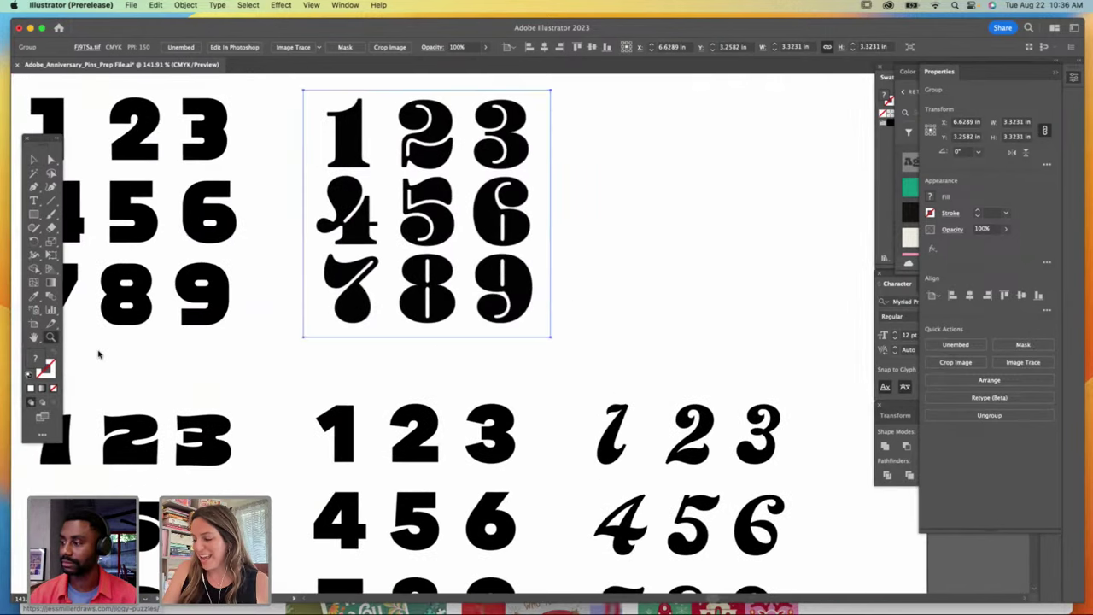
{"action": "left_click", "coordinate": [33, 336]}
{"action": "left_click_drag", "start_coordinate": [427, 226], "coordinate": [309, 347]}
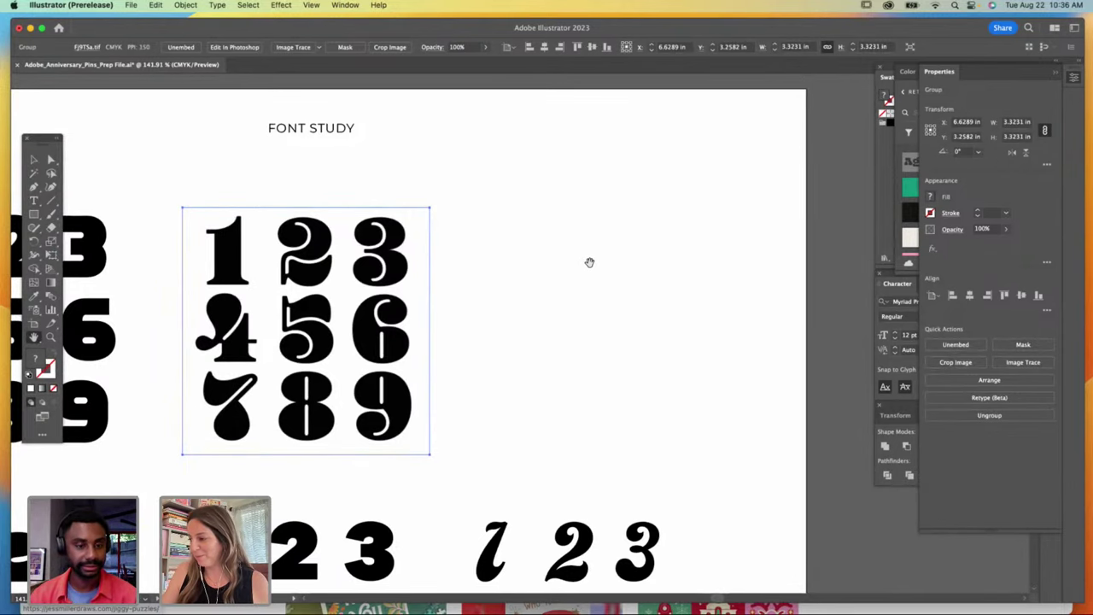
{"action": "left_click", "coordinate": [33, 160]}
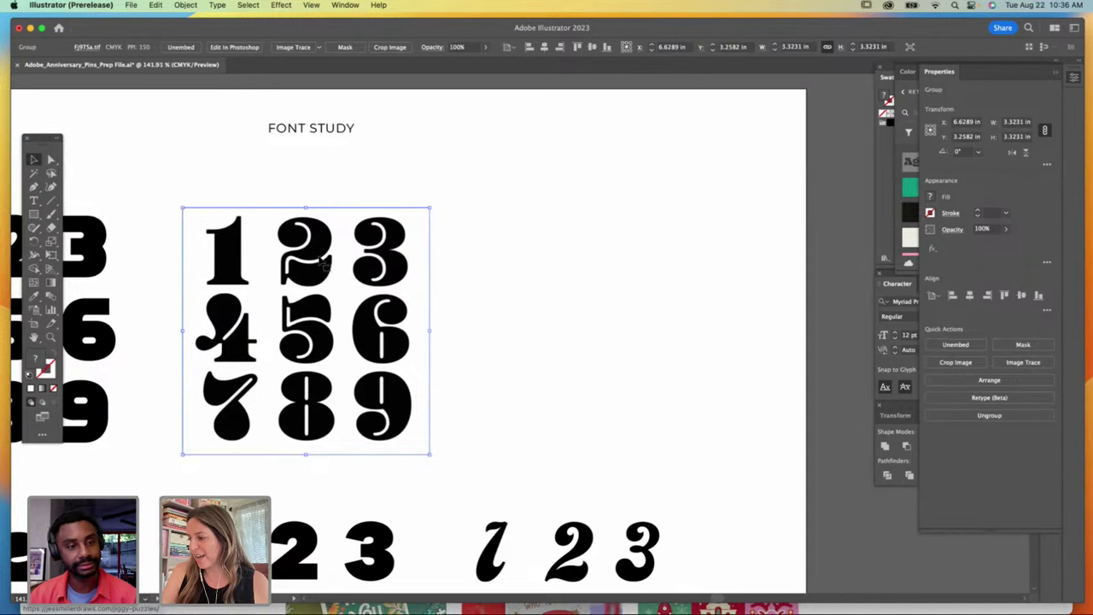
{"action": "left_click", "coordinate": [345, 5]}
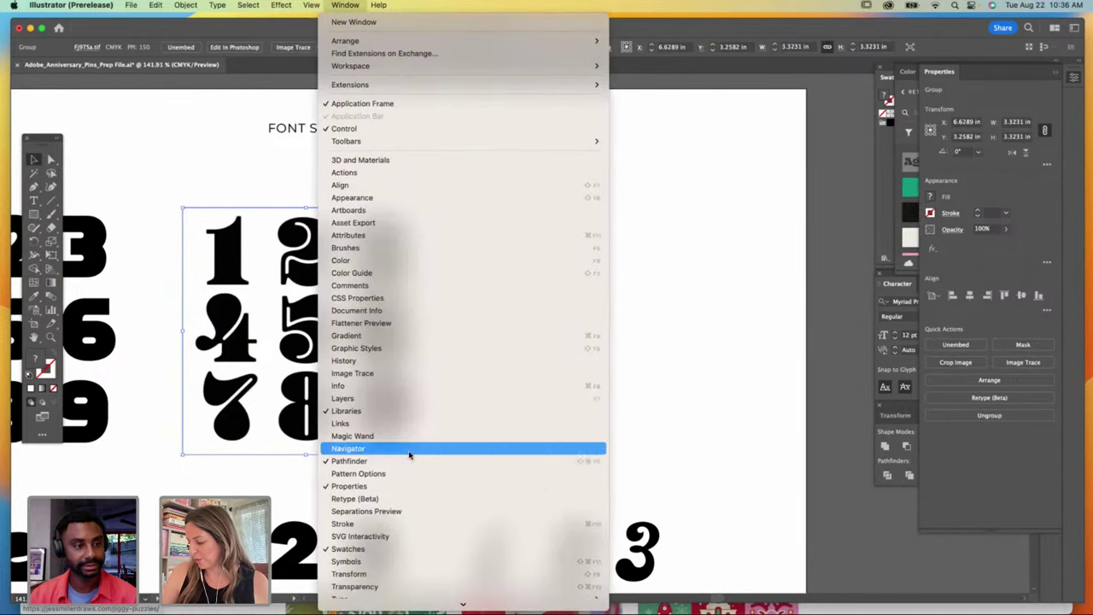
Step: Run Retype (Beta) on the selected numerals to identify their font as Blenny Black
{"action": "left_click", "coordinate": [404, 499]}
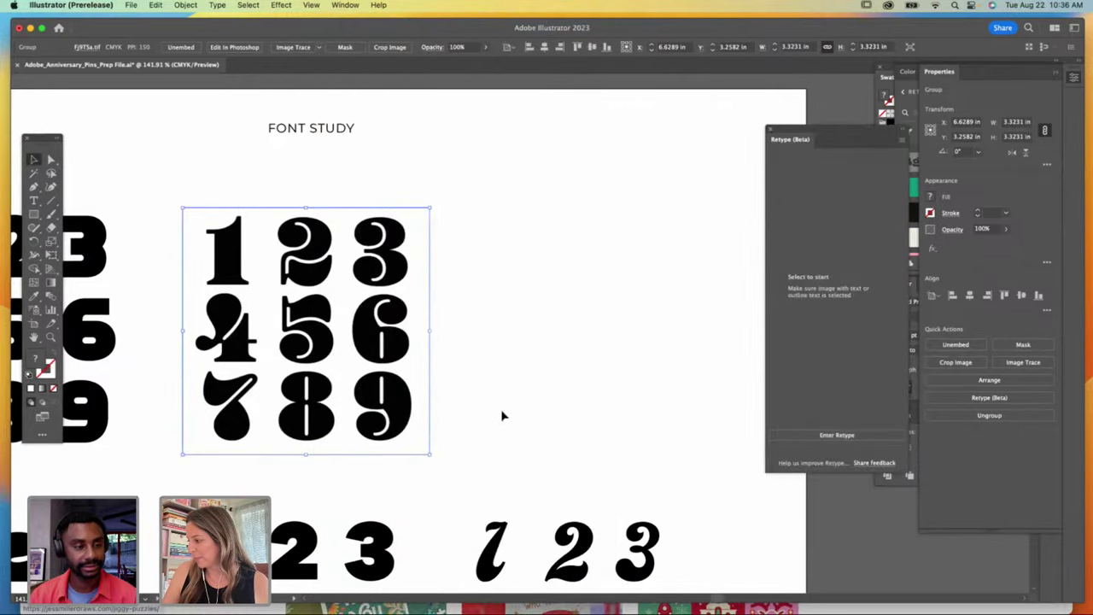
{"action": "left_click_drag", "start_coordinate": [848, 131], "coordinate": [566, 140]}
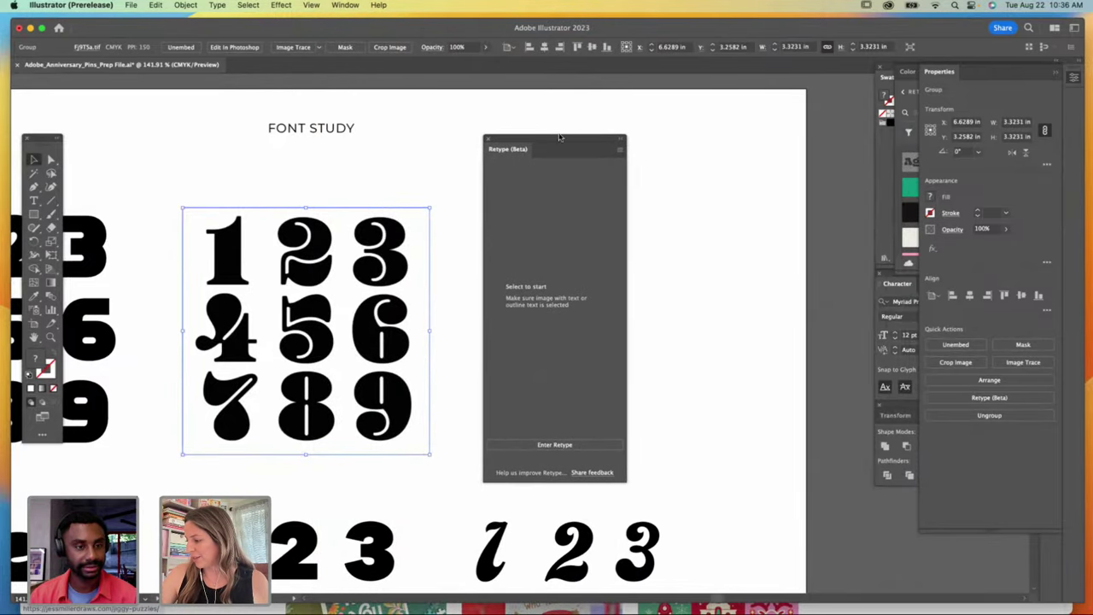
{"action": "left_click", "coordinate": [584, 448]}
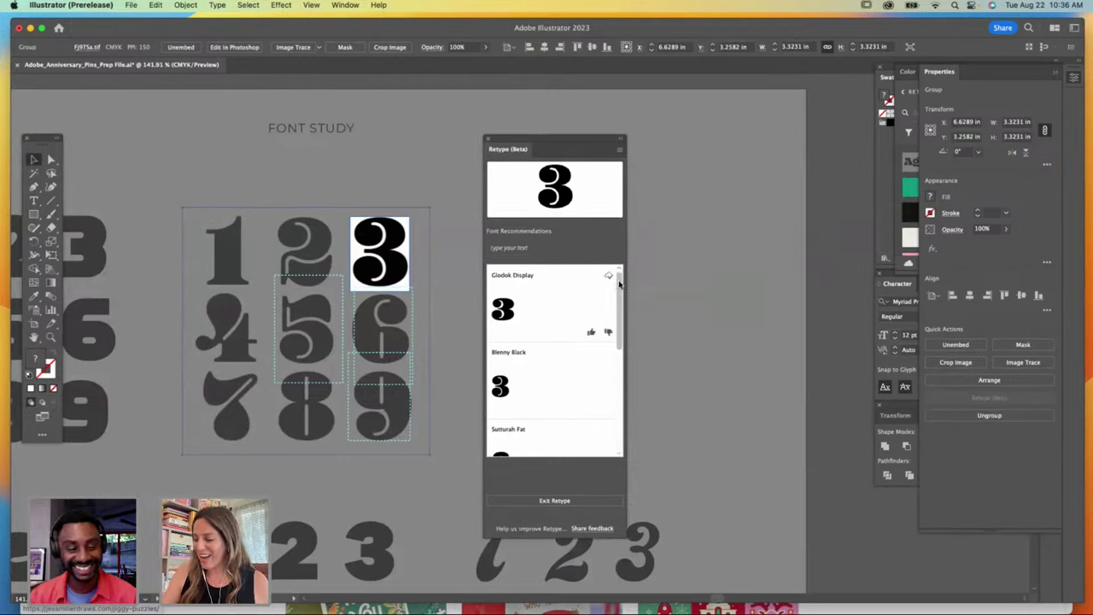
{"action": "scroll", "coordinate": [618, 290], "scroll_direction": "down", "scroll_amount": 2}
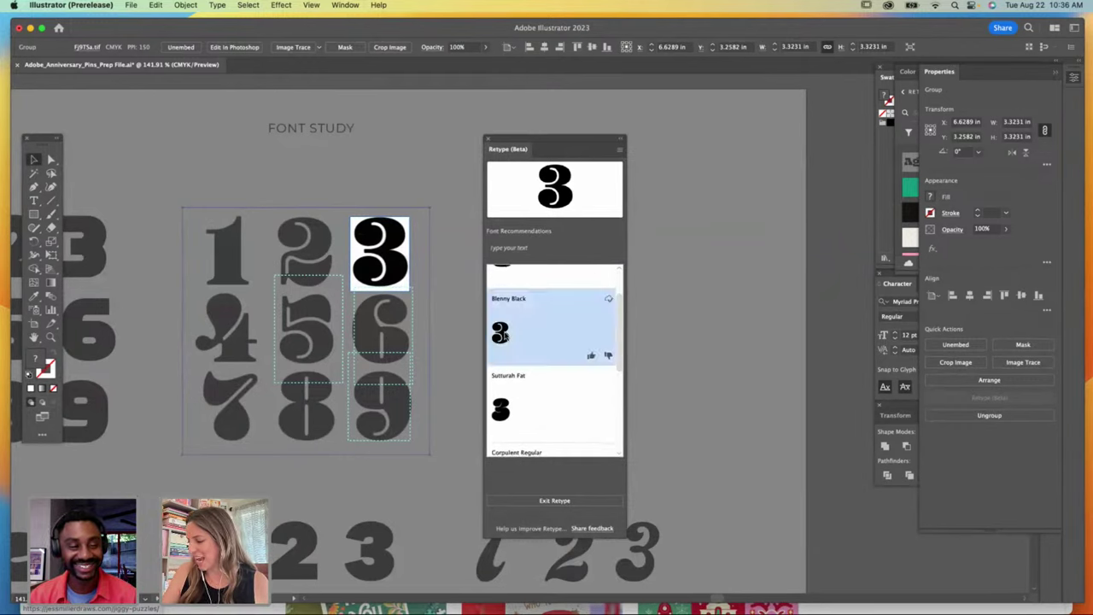
{"action": "left_click_drag", "start_coordinate": [536, 142], "coordinate": [675, 139]}
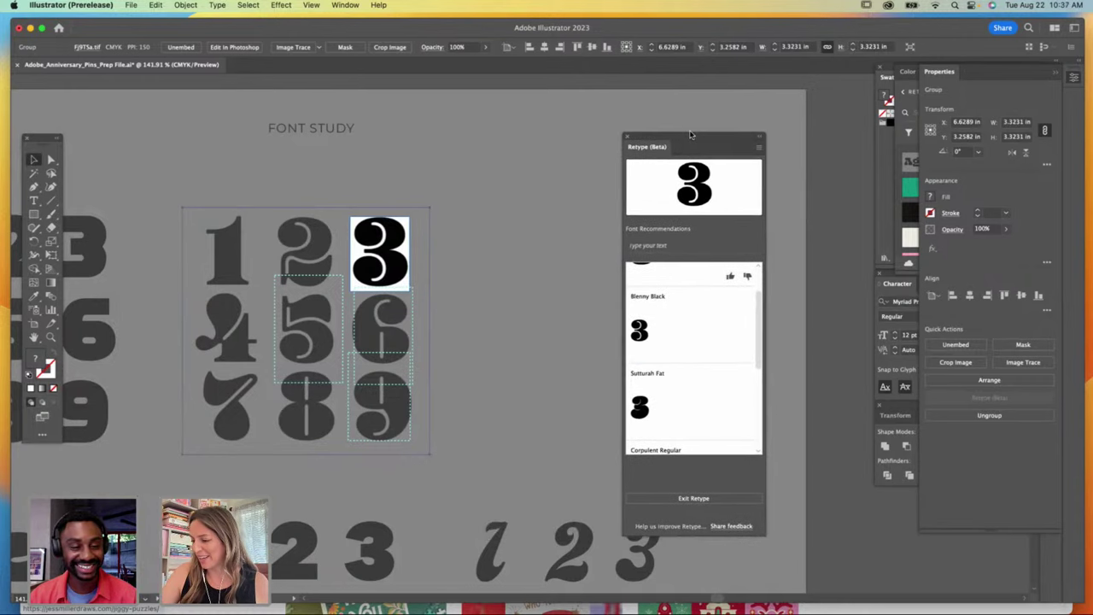
{"action": "key", "text": "Escape"}
Step: Create a new text box with a 3 set at 120 pt in Blenny Black
{"action": "left_click_drag", "start_coordinate": [461, 225], "coordinate": [600, 450]}
{"action": "type", "text": "3"}
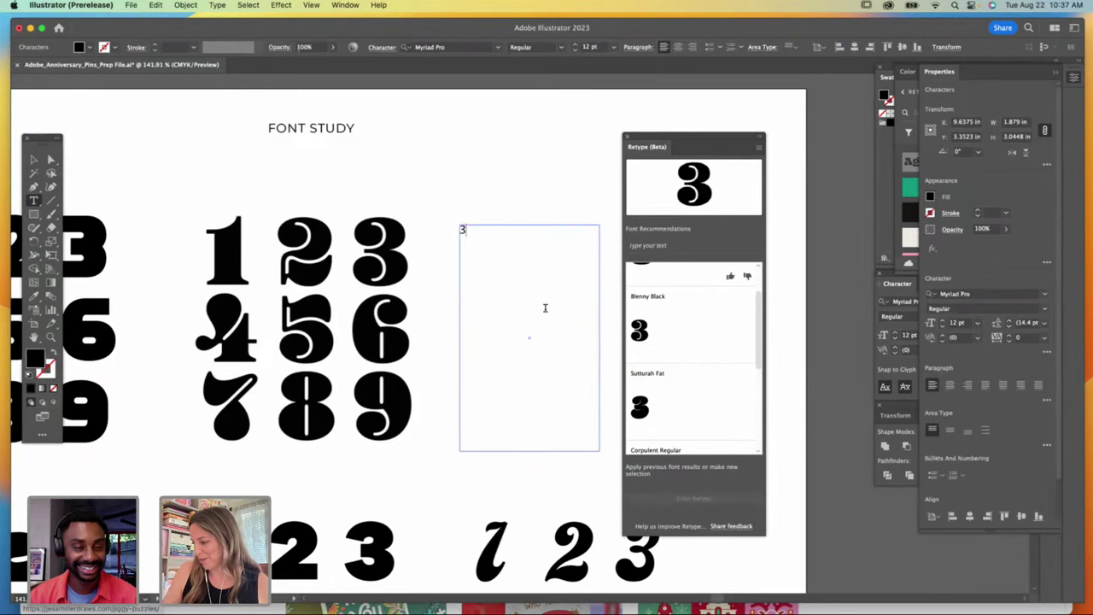
{"action": "double_click", "coordinate": [462, 229]}
{"action": "left_click", "coordinate": [578, 47]}
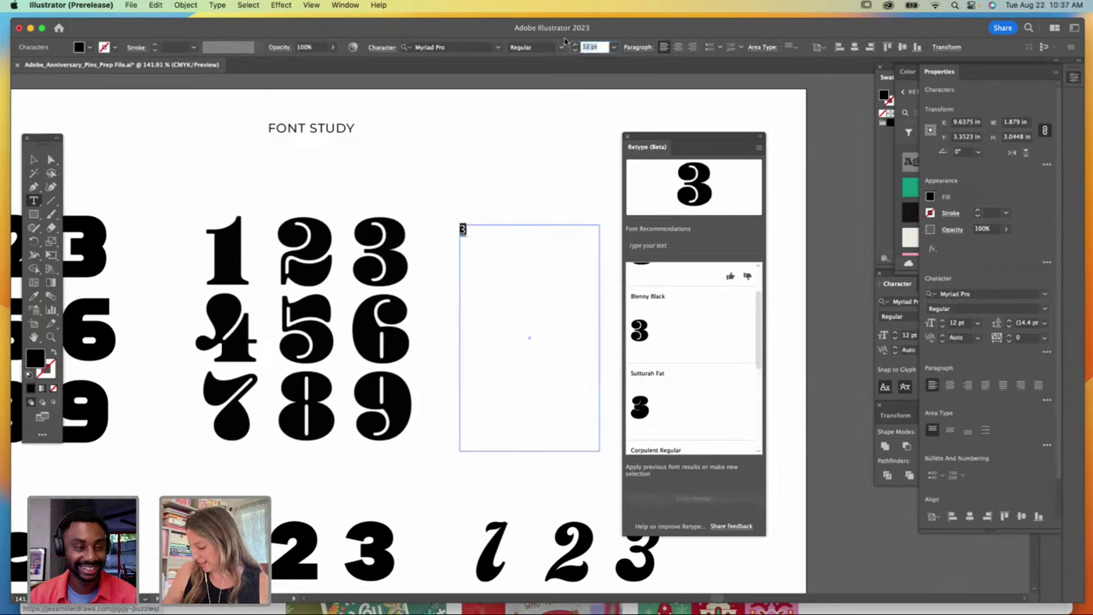
{"action": "type", "text": "120"}
{"action": "key", "text": "Return"}
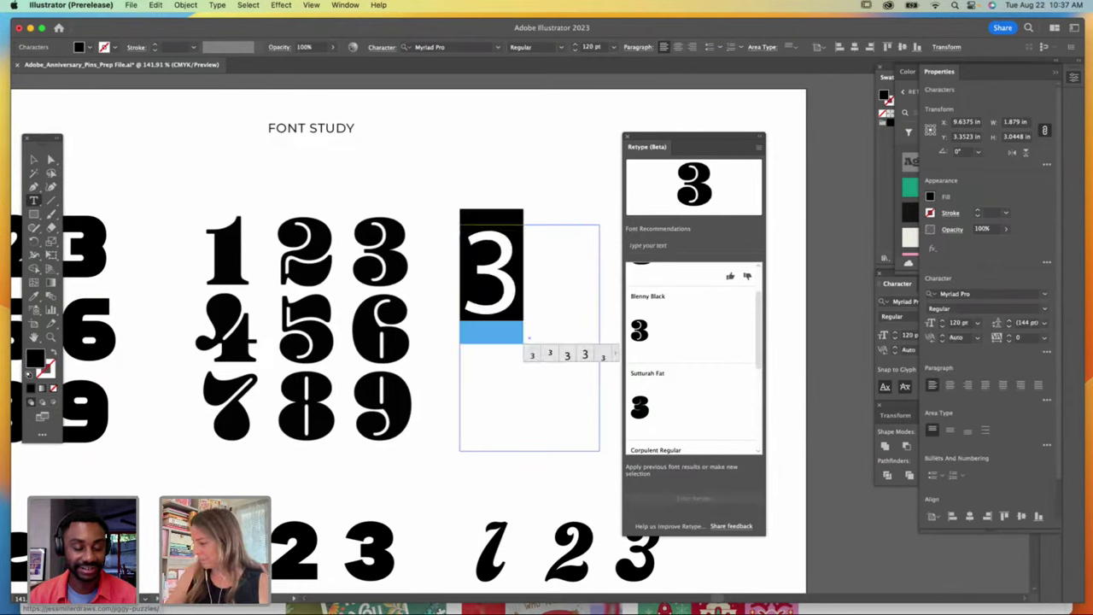
{"action": "left_click", "coordinate": [646, 340]}
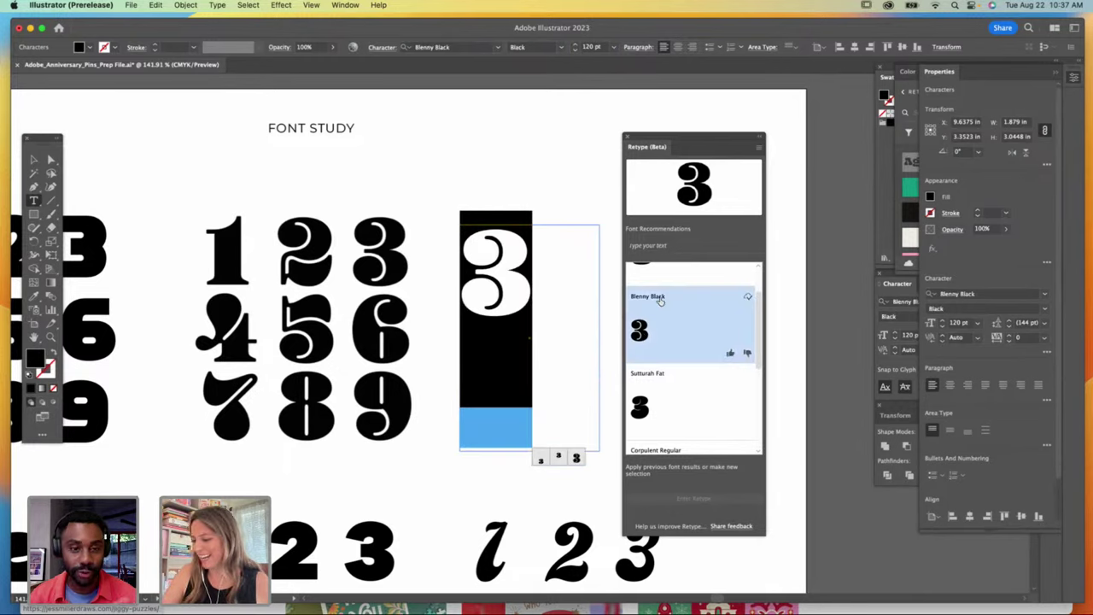
{"action": "key", "text": "Escape"}
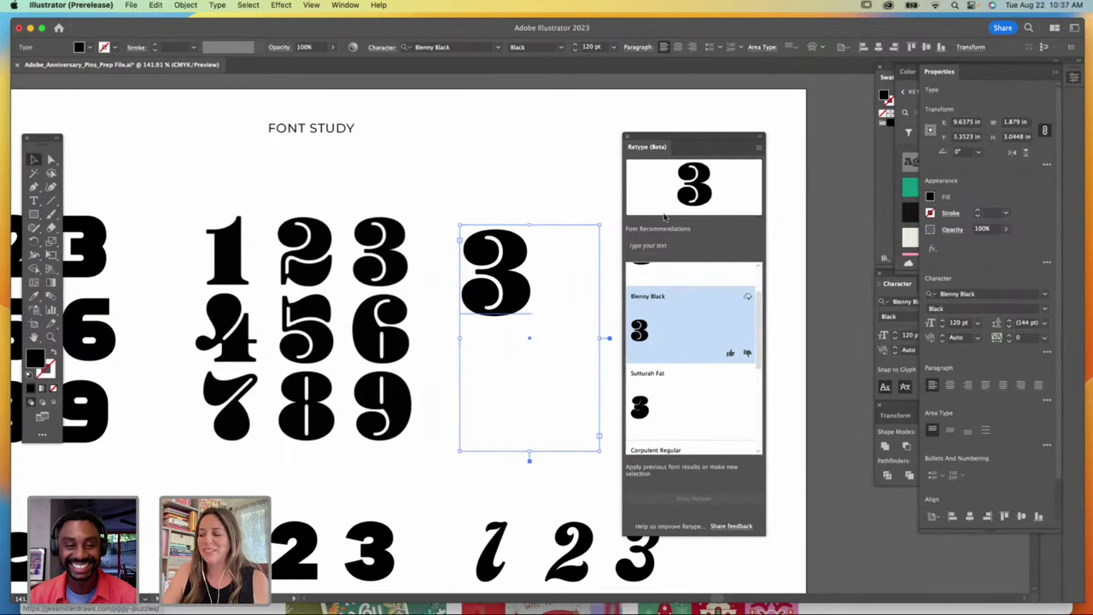
{"action": "left_click", "coordinate": [578, 171]}
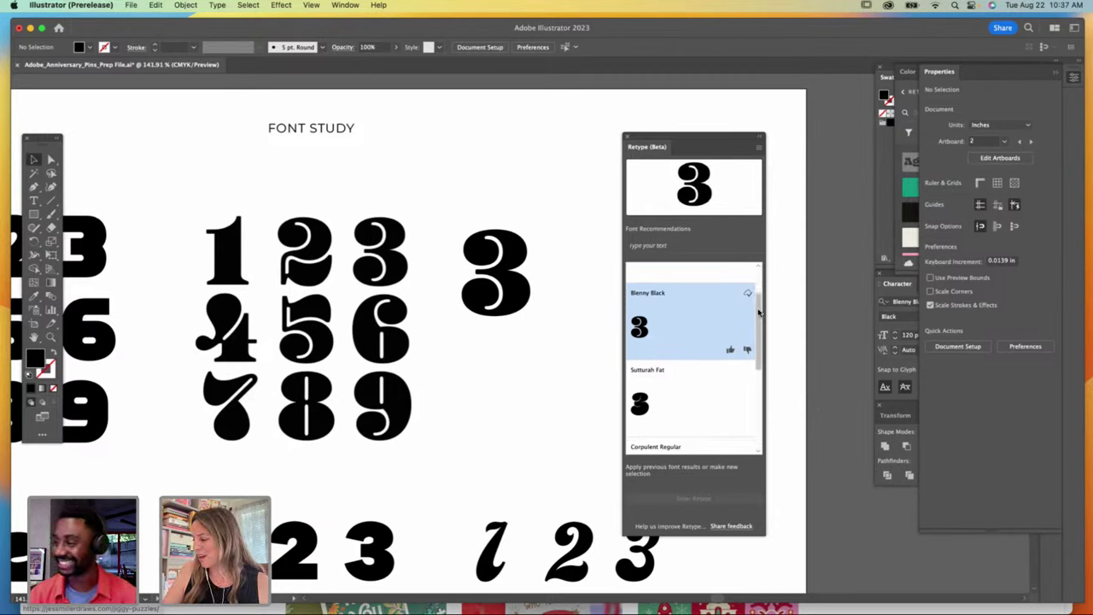
Step: Close the Retype panel and pan to show more number rows
{"action": "scroll", "coordinate": [758, 292], "scroll_direction": "up", "scroll_amount": 2}
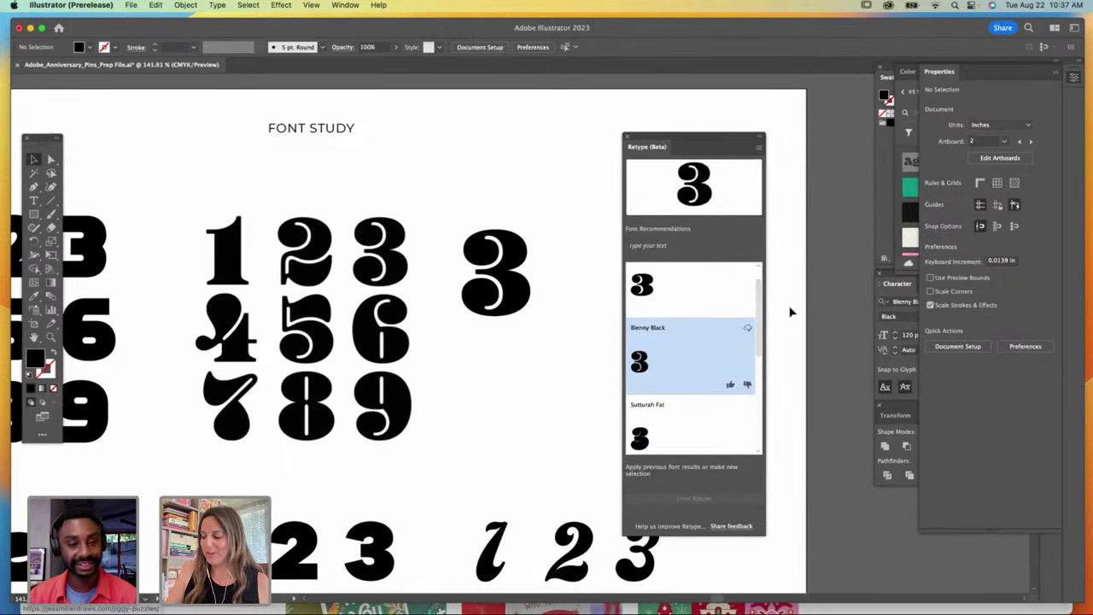
{"action": "left_click", "coordinate": [627, 136]}
{"action": "left_click", "coordinate": [33, 339]}
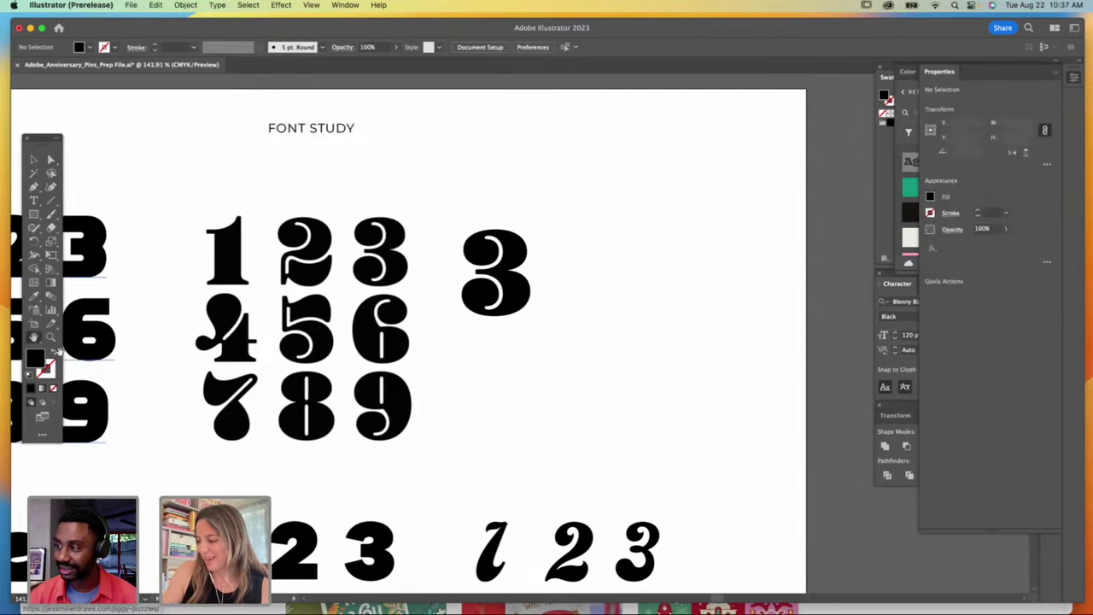
{"action": "left_click_drag", "start_coordinate": [205, 499], "coordinate": [310, 391]}
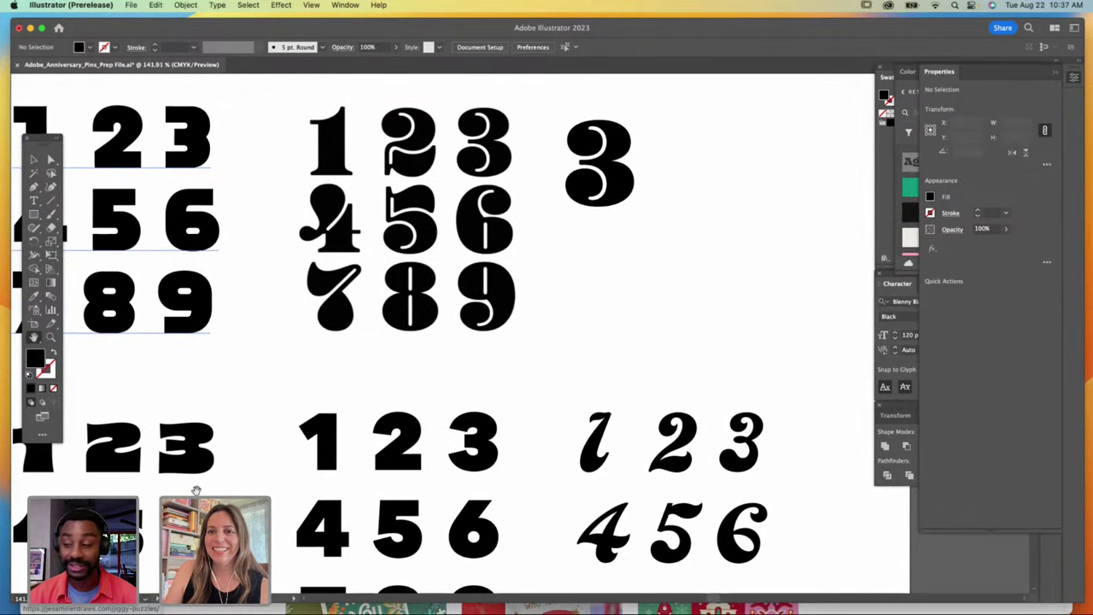
Step: Pan to the Round 1 pins artboard and view it at 100% with all sixteen pins
{"action": "left_click_drag", "start_coordinate": [196, 494], "coordinate": [432, 223]}
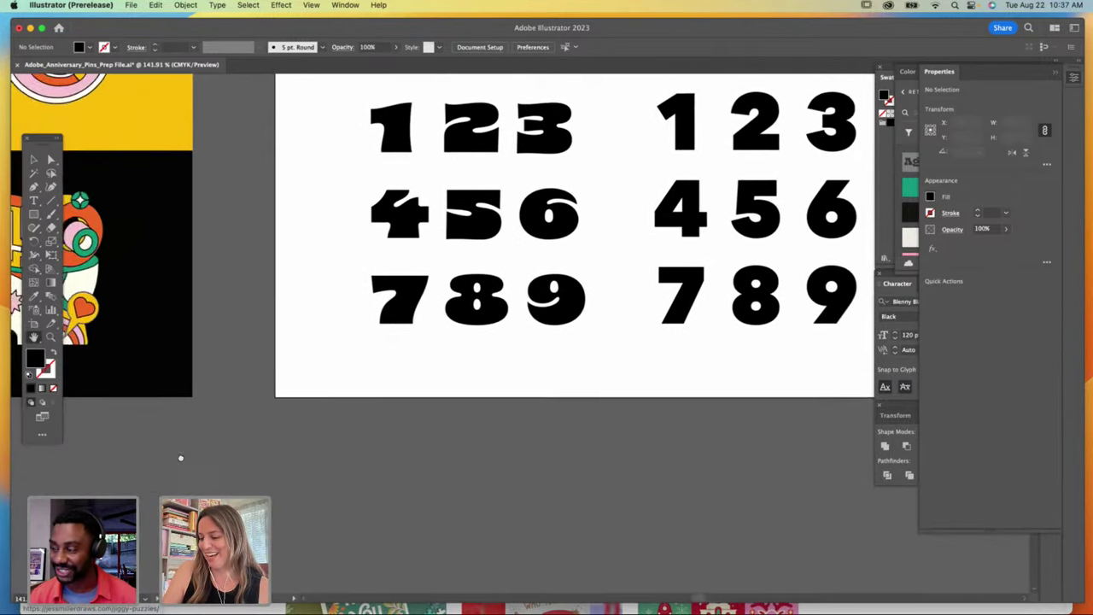
{"action": "left_click_drag", "start_coordinate": [179, 456], "coordinate": [471, 224]}
{"action": "left_click_drag", "start_coordinate": [234, 447], "coordinate": [669, 152]}
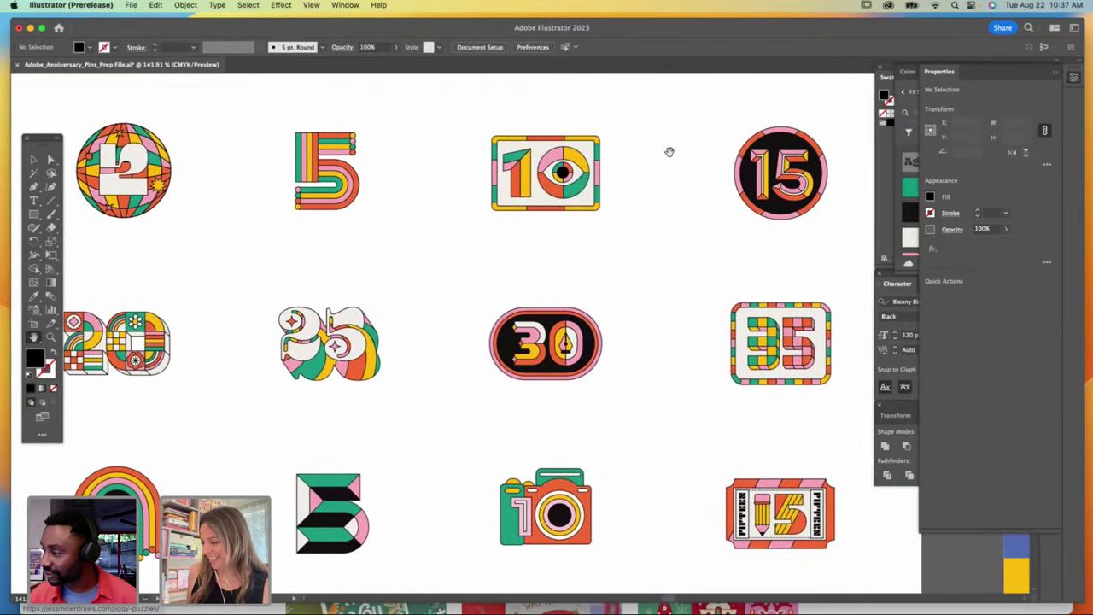
{"action": "key", "text": "super+1"}
{"action": "left_click_drag", "start_coordinate": [505, 459], "coordinate": [501, 383]}
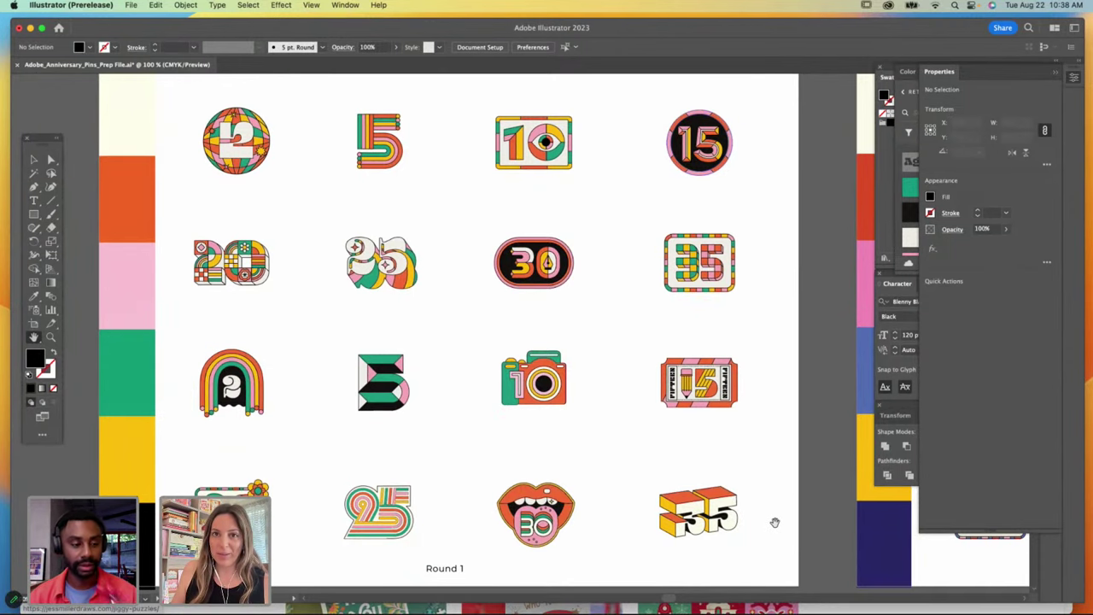
Step: Move to the red-and-blue pins artboard and marquee-select all sixteen pins
{"action": "scroll", "coordinate": [767, 526], "scroll_direction": "right", "scroll_amount": 1}
{"action": "scroll", "coordinate": [755, 530], "scroll_direction": "right", "scroll_amount": 15}
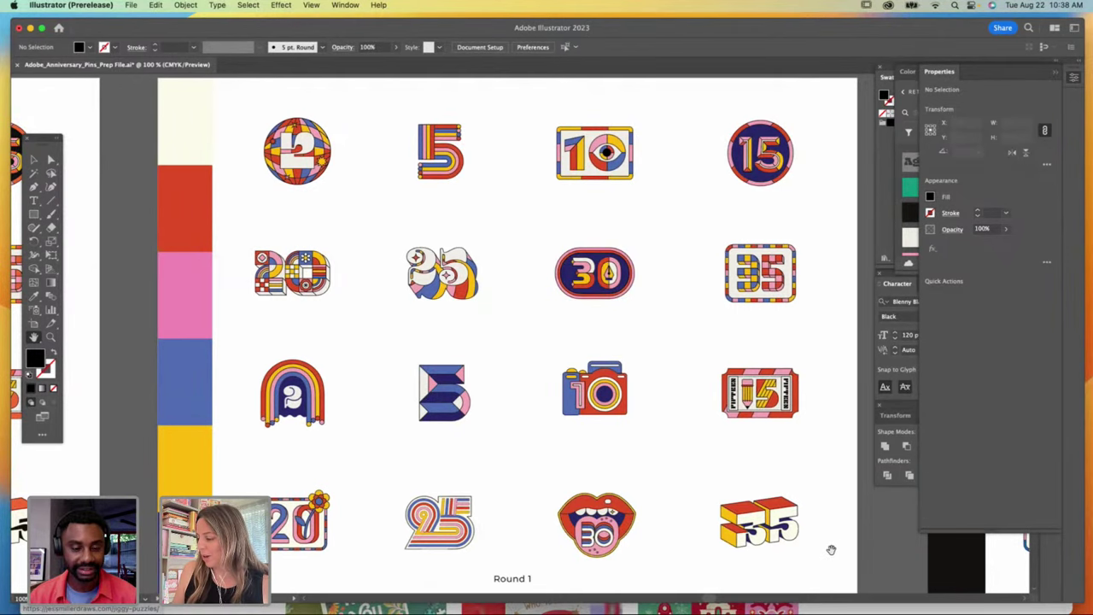
{"action": "left_click_drag", "start_coordinate": [832, 546], "coordinate": [46, 543]}
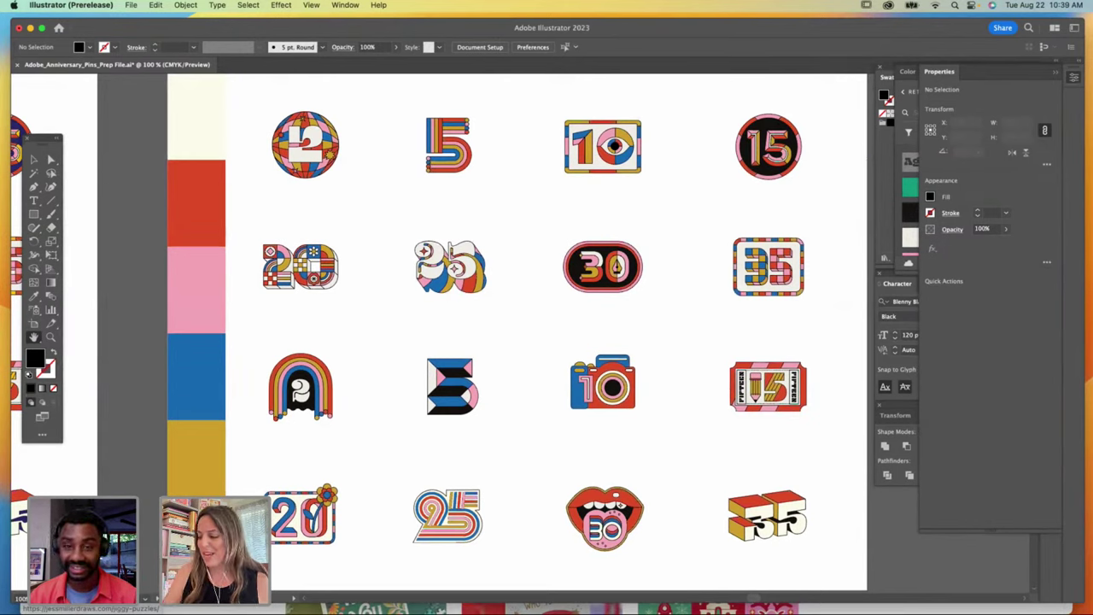
{"action": "left_click", "coordinate": [35, 158]}
{"action": "left_click_drag", "start_coordinate": [253, 92], "coordinate": [824, 560]}
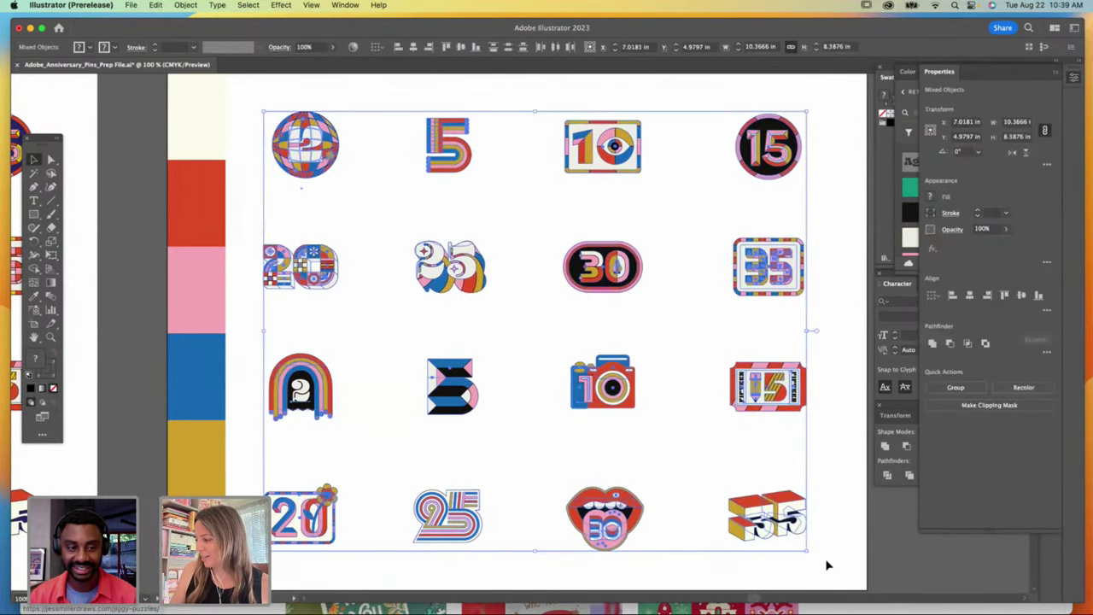
Step: Open Edit > Edit Colors > Generative Recolor (Beta) and move its panel off the artwork
{"action": "left_click", "coordinate": [245, 7]}
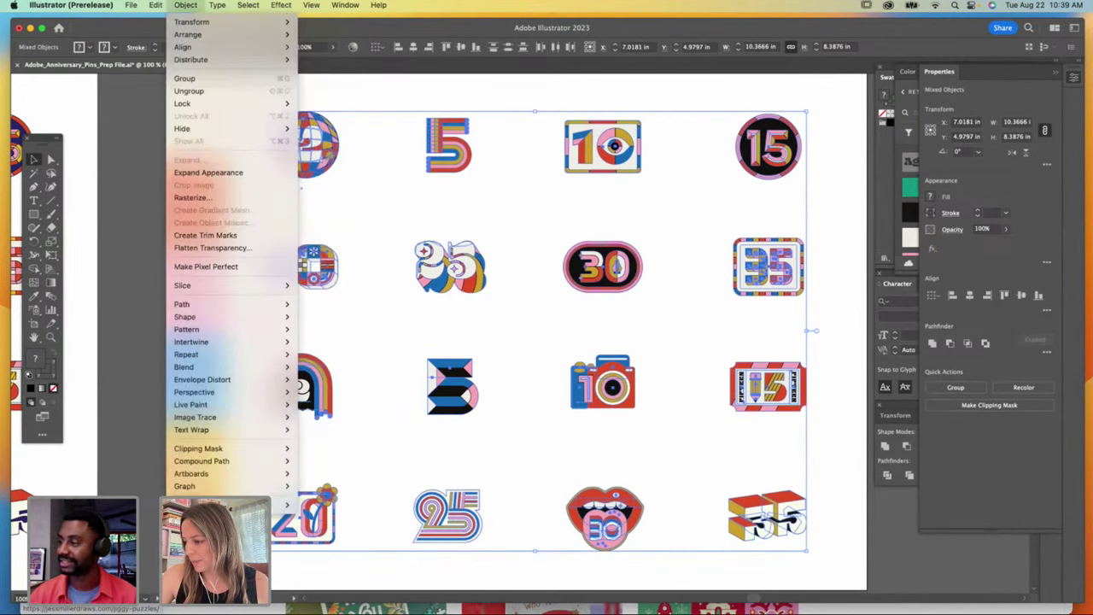
{"action": "mouse_move", "coordinate": [244, 231]}
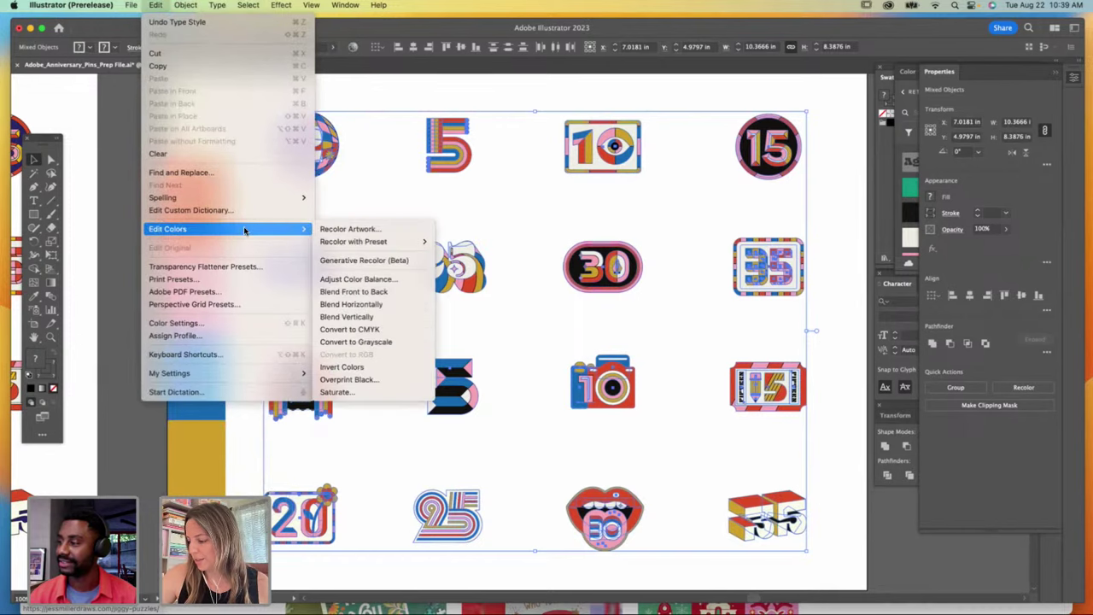
{"action": "left_click", "coordinate": [365, 260]}
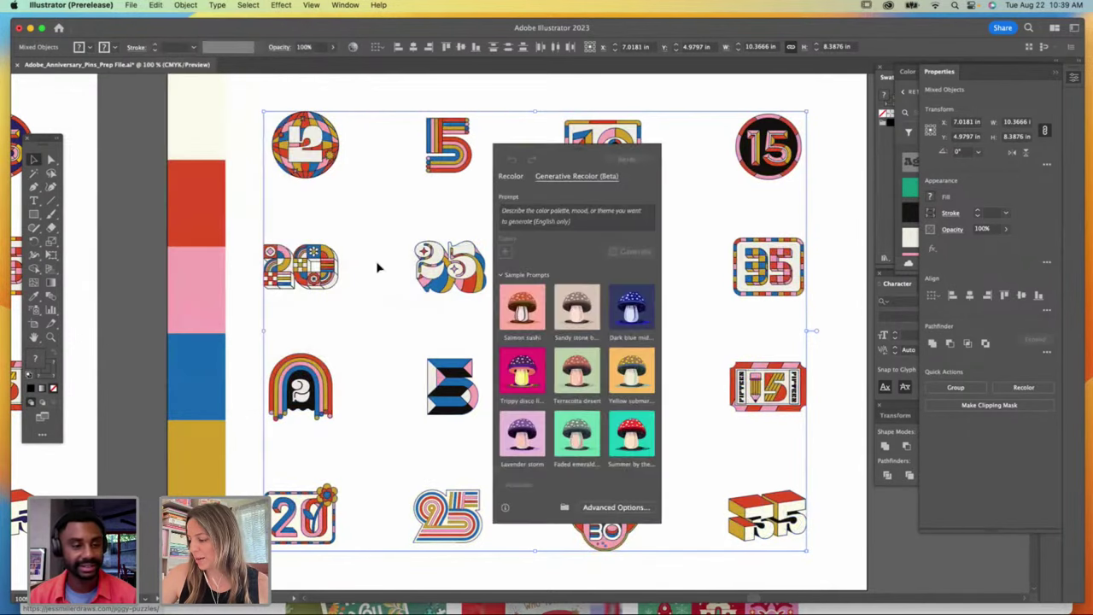
{"action": "left_click_drag", "start_coordinate": [584, 152], "coordinate": [784, 157]}
Step: Shift the view left, reopen Generative Recolor and drag its panel clear of the pins
{"action": "left_click", "coordinate": [34, 338]}
{"action": "left_click_drag", "start_coordinate": [288, 355], "coordinate": [149, 350]}
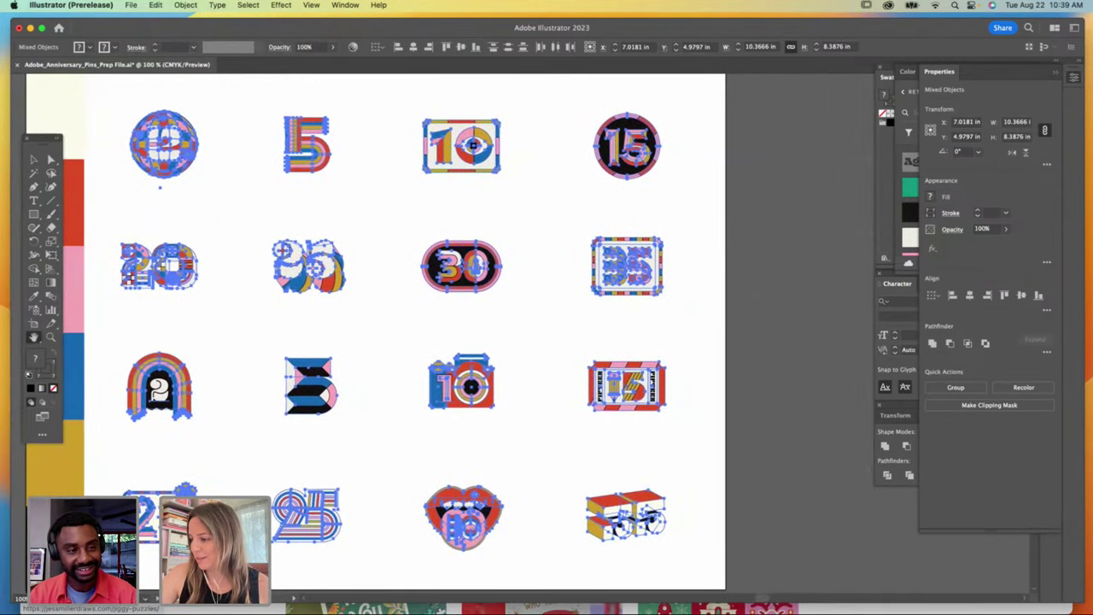
{"action": "left_click", "coordinate": [156, 5]}
{"action": "mouse_move", "coordinate": [206, 231]}
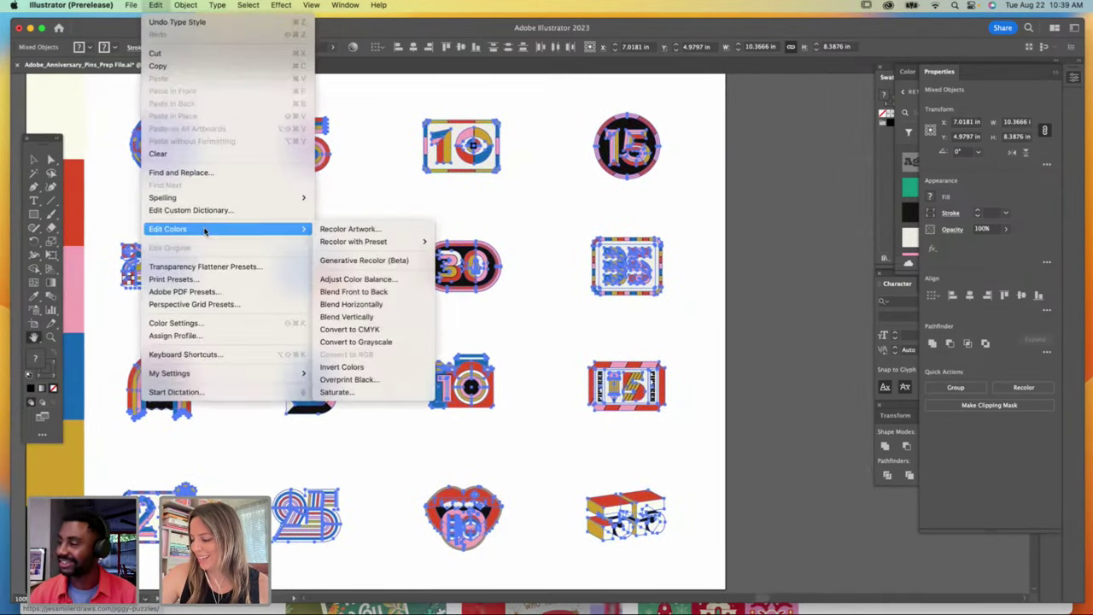
{"action": "left_click", "coordinate": [363, 261]}
{"action": "left_click_drag", "start_coordinate": [566, 144], "coordinate": [732, 135]}
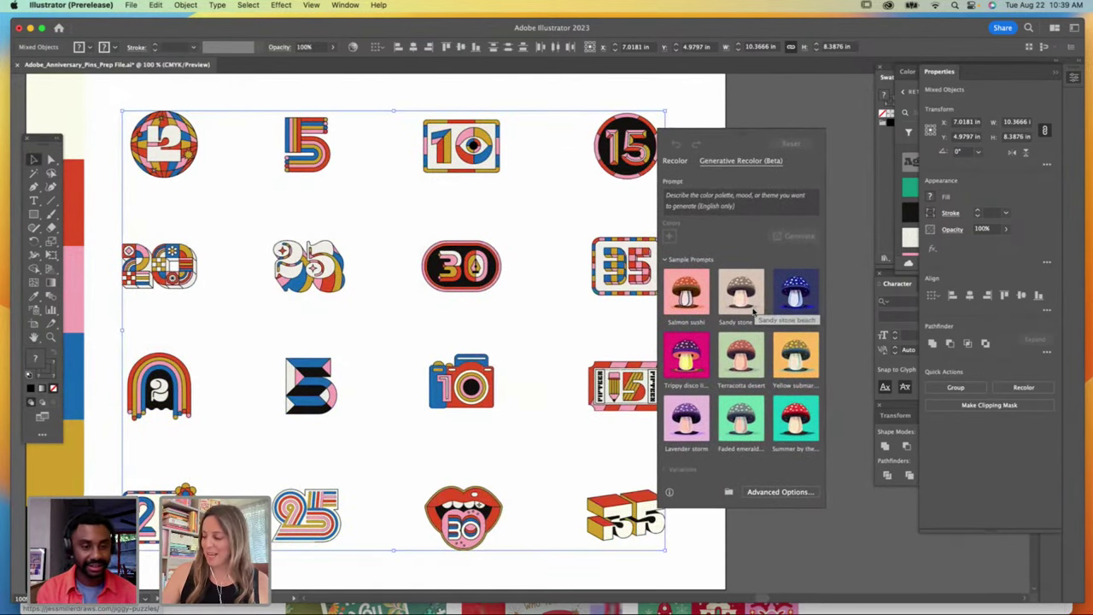
Step: Recolour the pins with the fourth Salmon sushi variation and select the prompt text
{"action": "left_click", "coordinate": [686, 296]}
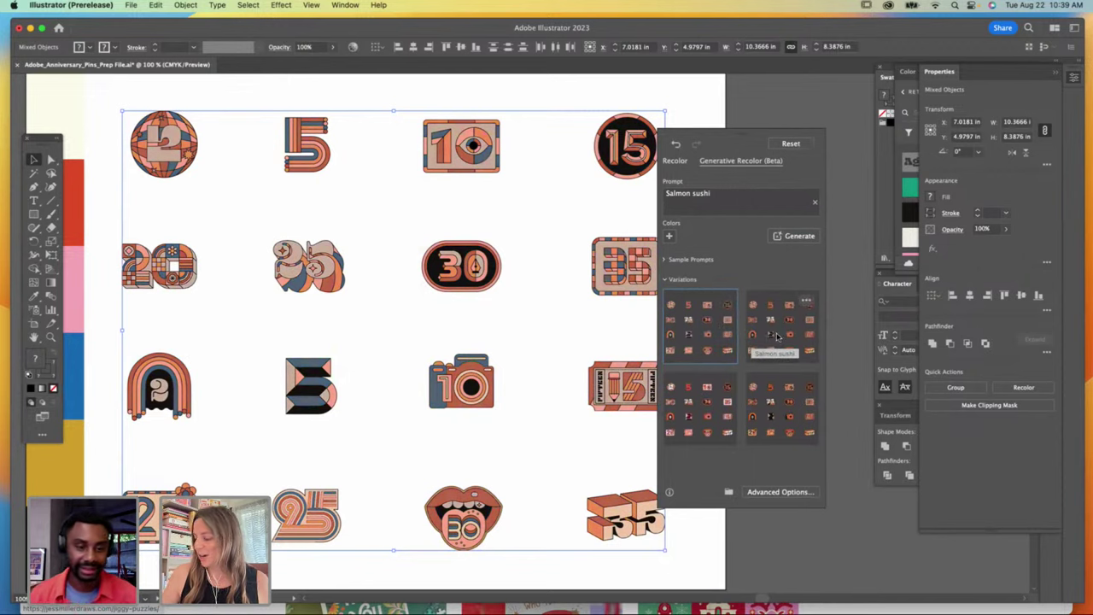
{"action": "left_click", "coordinate": [778, 337]}
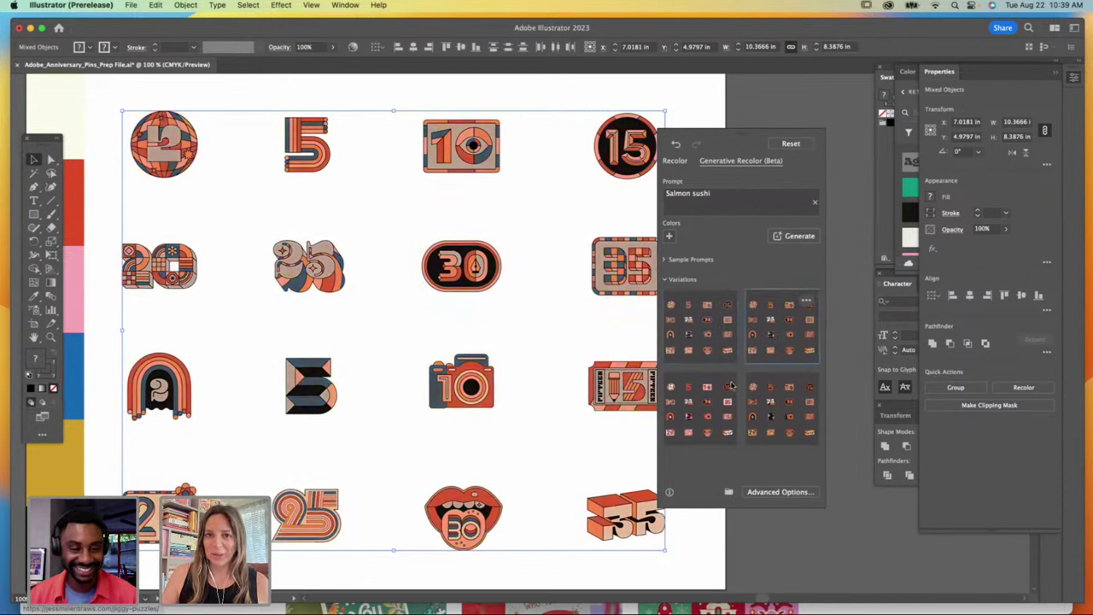
{"action": "left_click", "coordinate": [696, 413]}
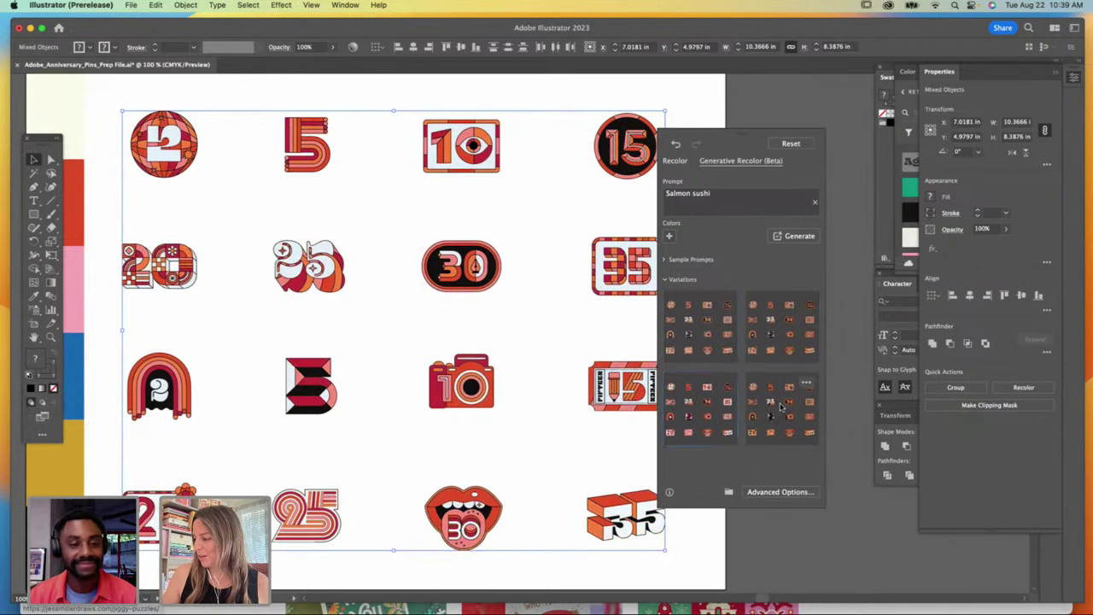
{"action": "left_click", "coordinate": [782, 406]}
{"action": "left_click_drag", "start_coordinate": [713, 194], "coordinate": [660, 192]}
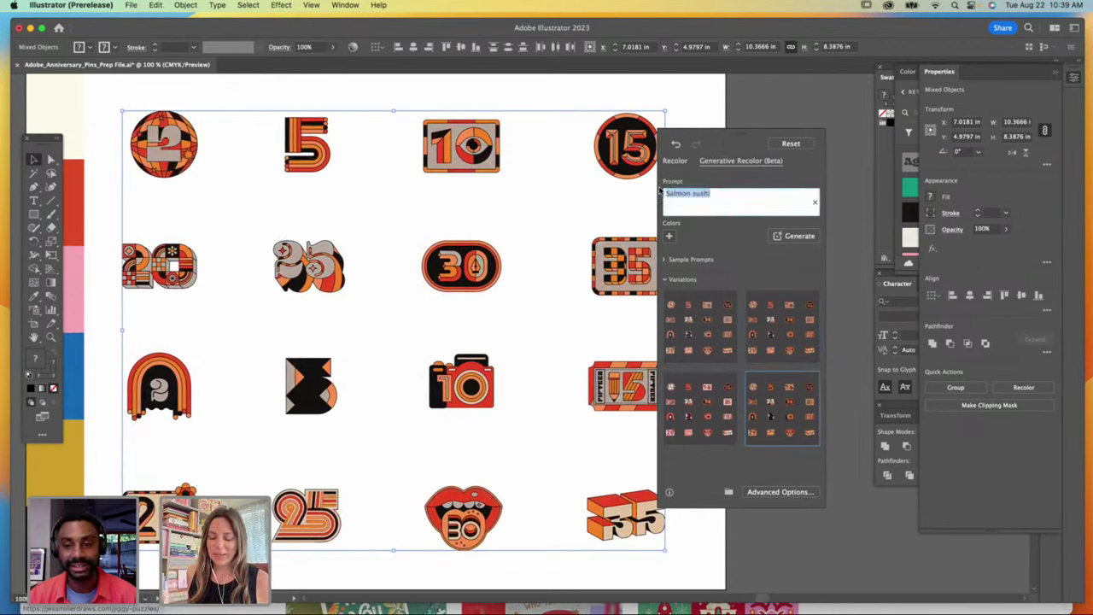
Step: Generate new colour variations from the prompt 'RETRO INSPIRED CANDY COLORED FOREST'
{"action": "type", "text": "RETRO"}
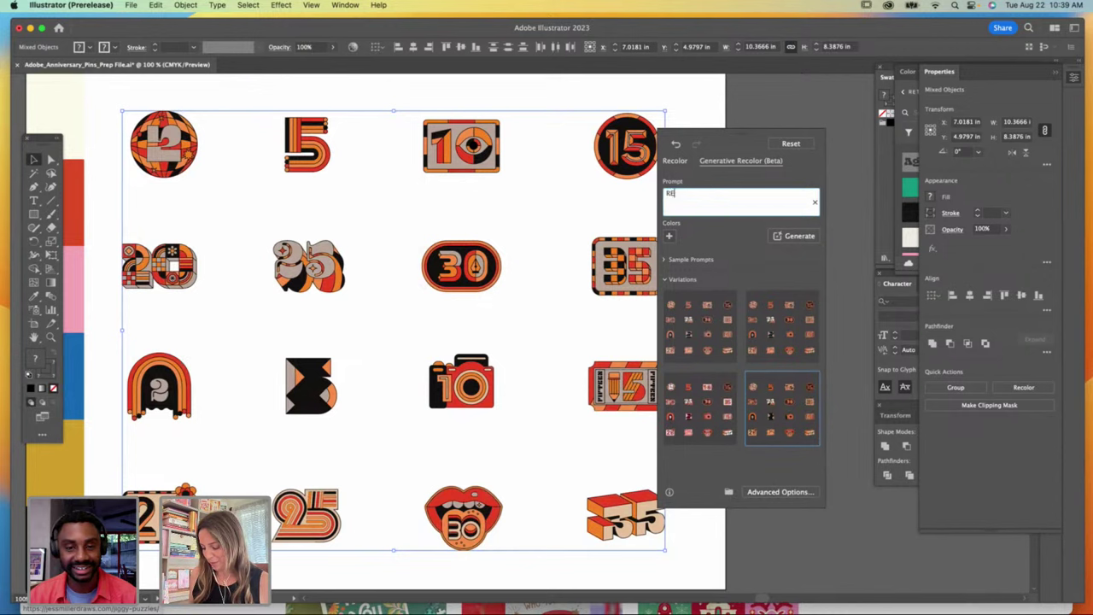
{"action": "type", "text": "SPIR"}
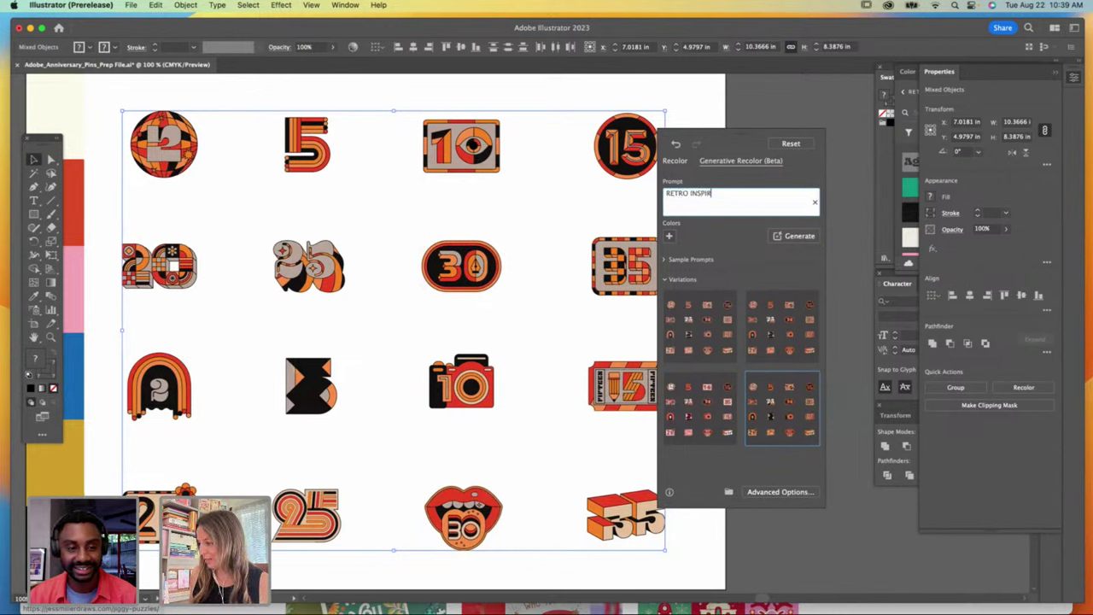
{"action": "type", "text": "ED CAN"}
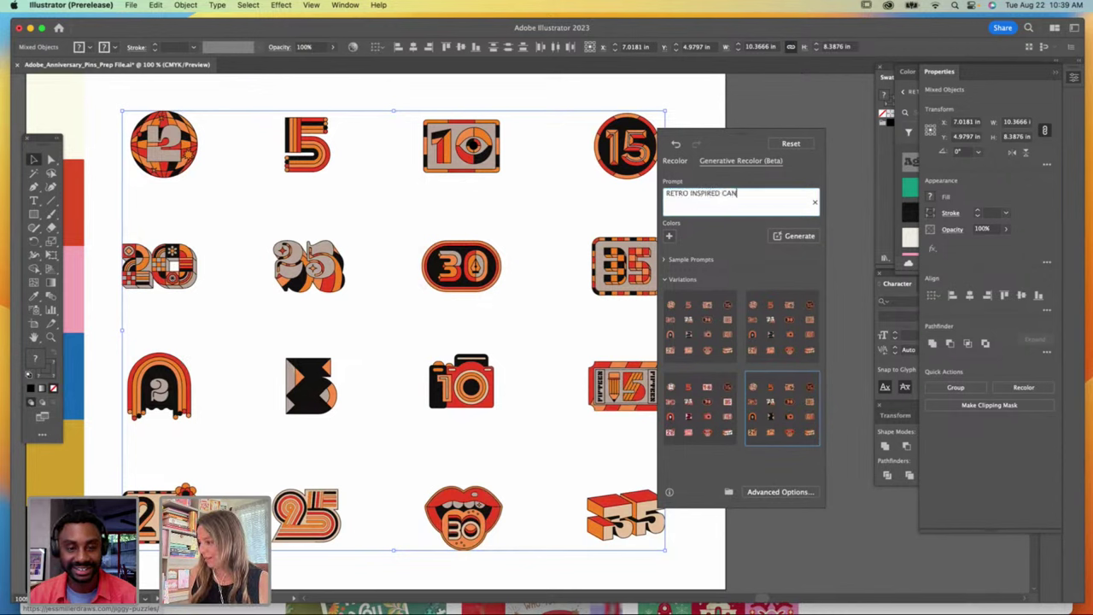
{"action": "type", "text": "DY COLOR"}
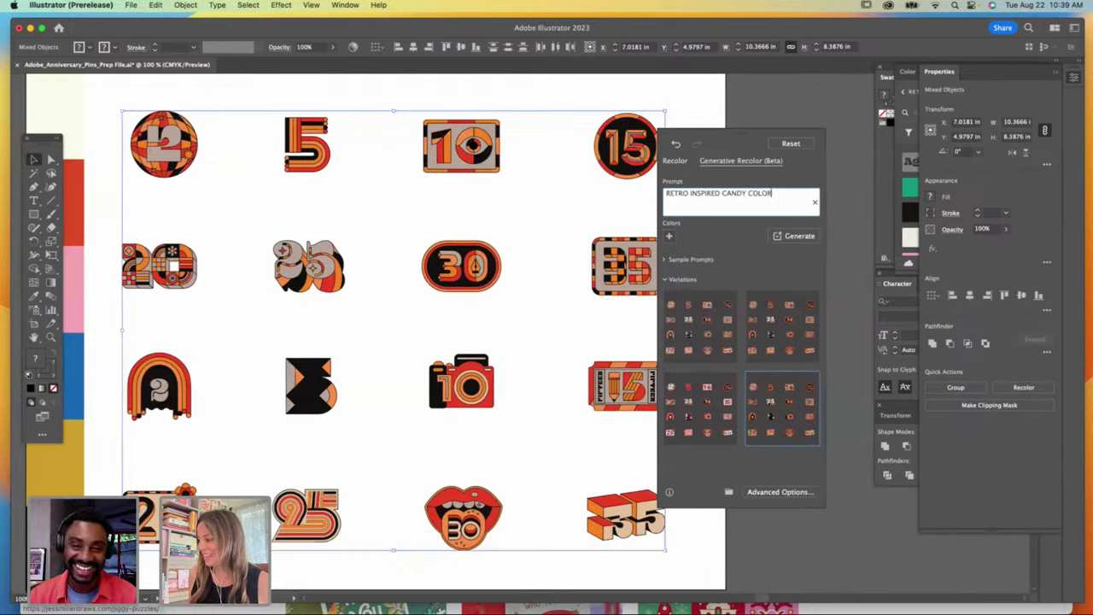
{"action": "type", "text": "ED FOREST"}
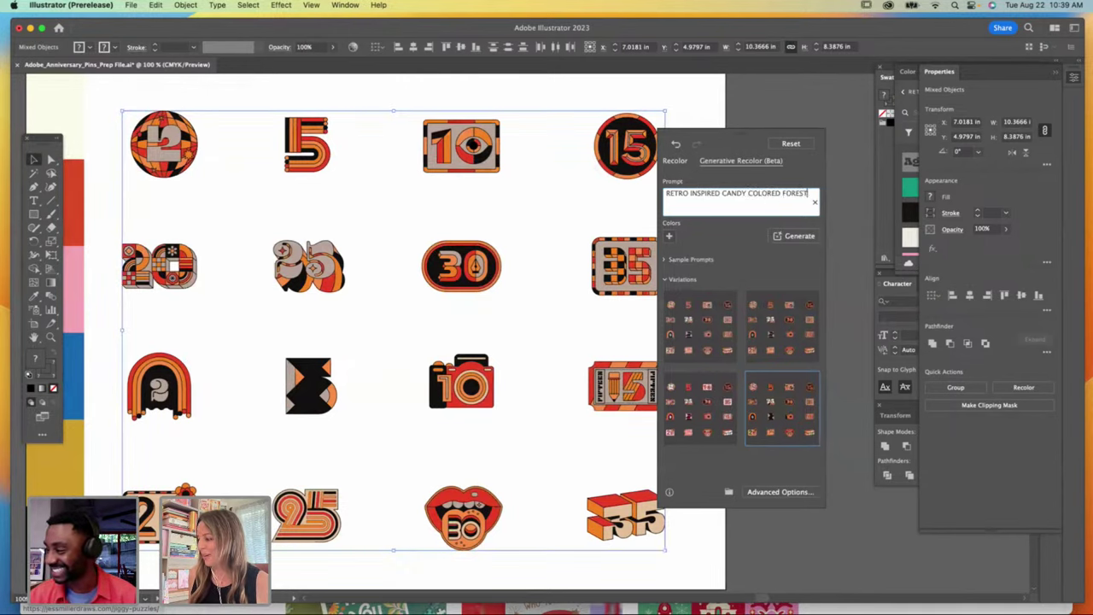
{"action": "key", "text": "Return"}
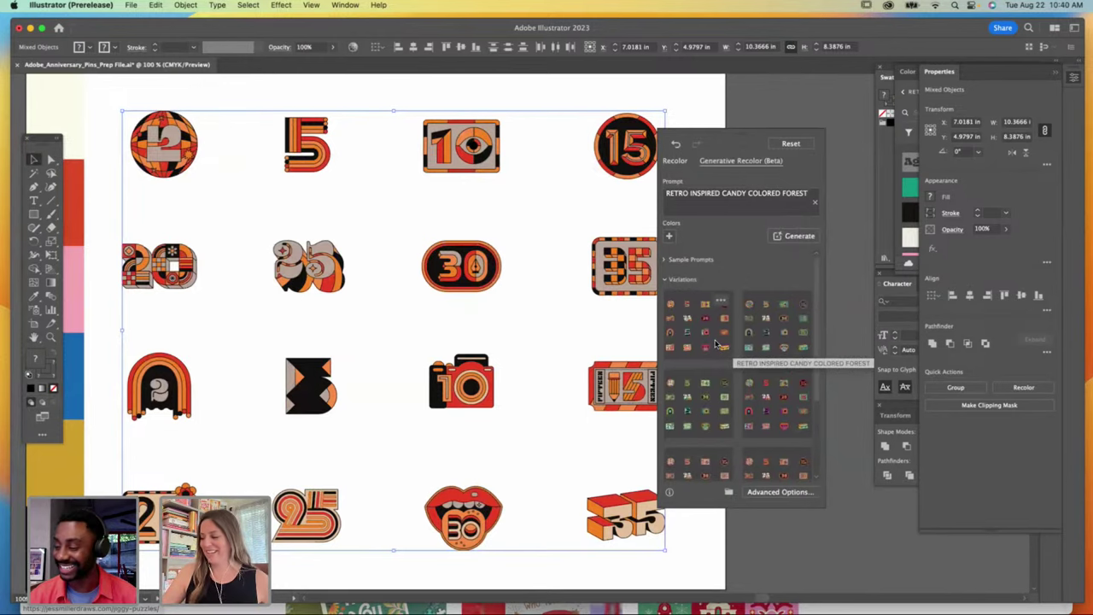
Step: Preview the generated variations, apply the red-and-pink one to the pins, and move the panel aside
{"action": "left_click", "coordinate": [716, 346]}
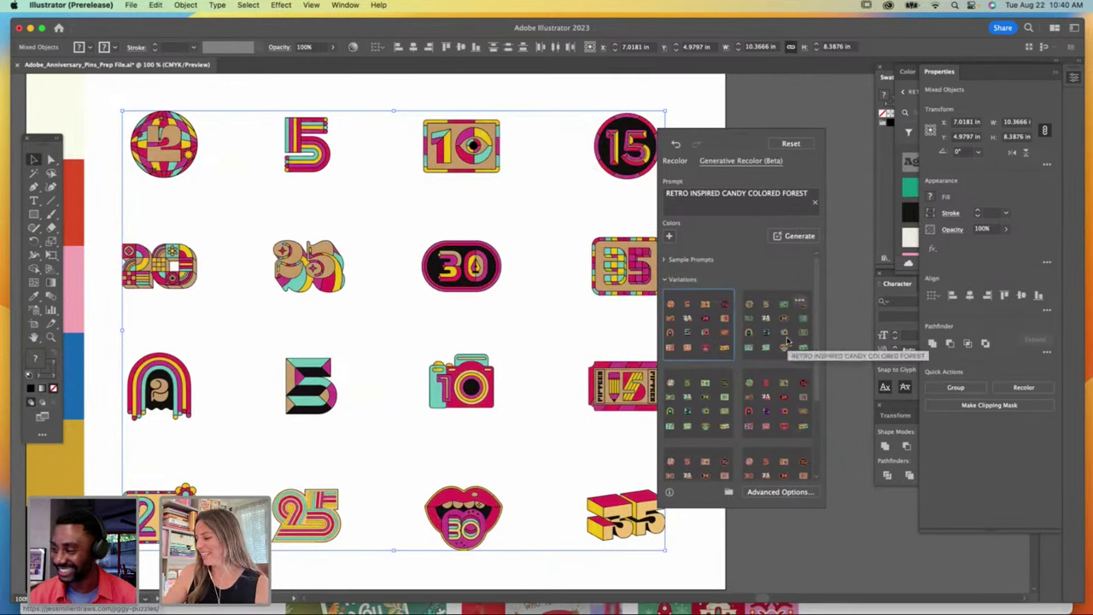
{"action": "left_click", "coordinate": [794, 345]}
{"action": "left_click", "coordinate": [711, 403]}
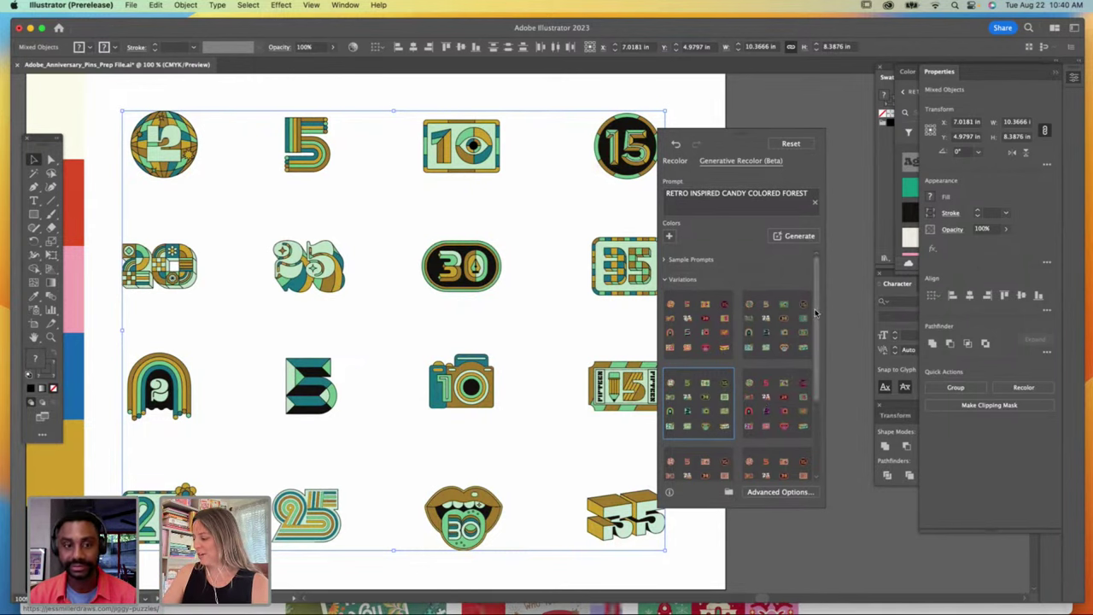
{"action": "scroll", "coordinate": [751, 384], "scroll_direction": "down", "scroll_amount": 3}
{"action": "left_click", "coordinate": [705, 373]}
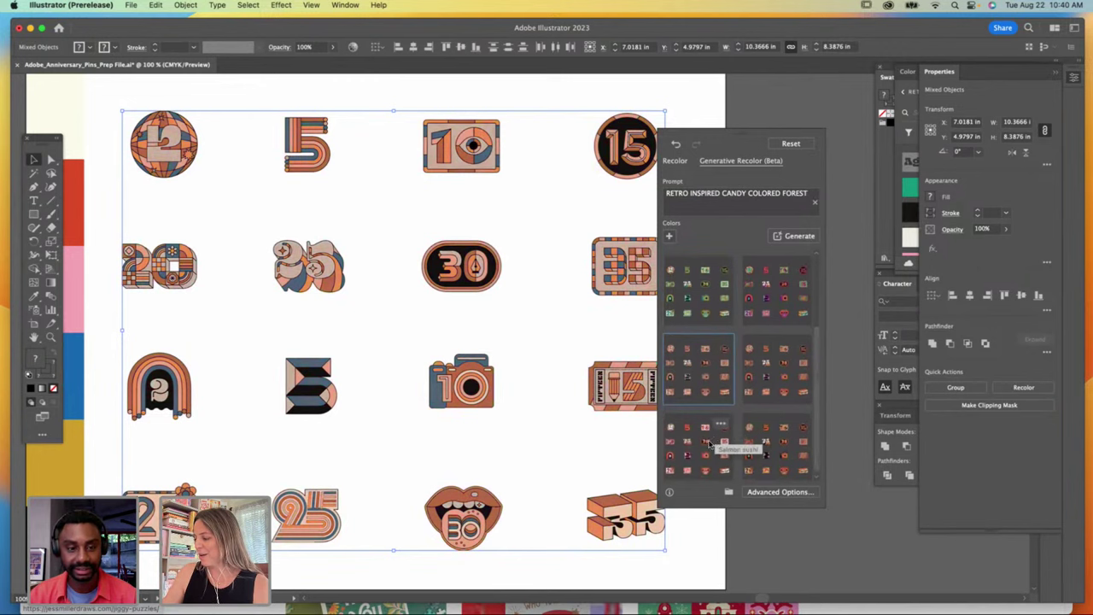
{"action": "left_click", "coordinate": [711, 441]}
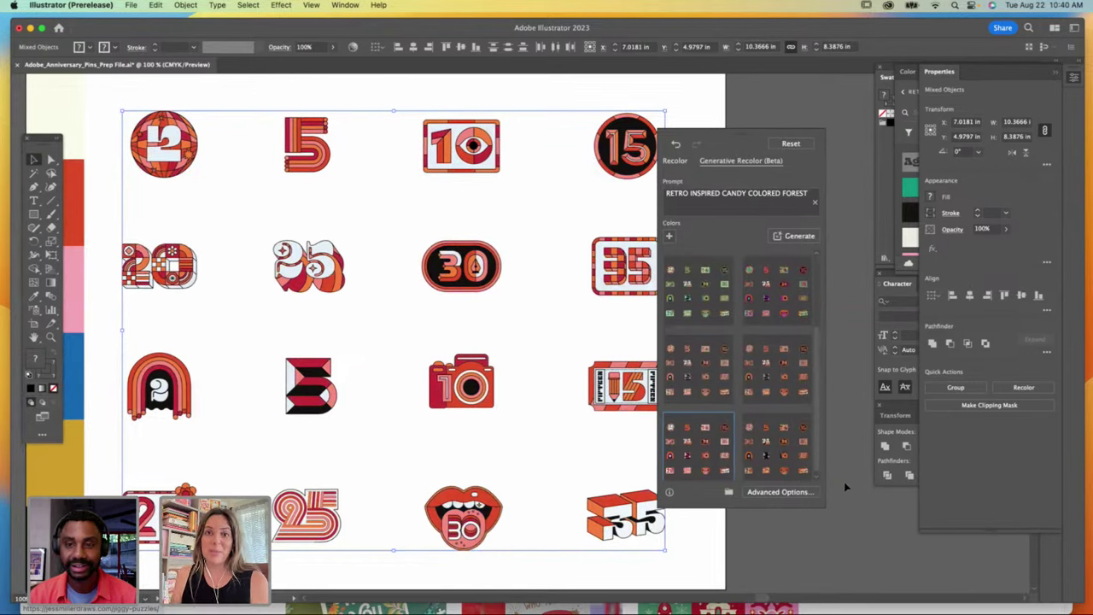
{"action": "left_click_drag", "start_coordinate": [739, 138], "coordinate": [795, 133]}
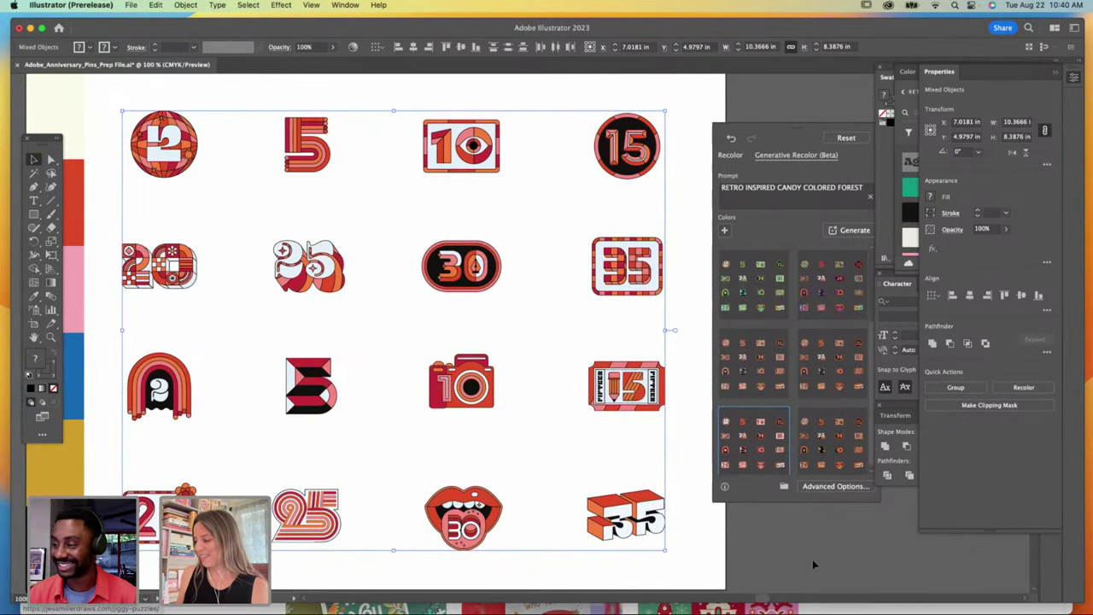
Step: Close the recolor panel and switch the pin grid to a blue, pink and yellow recolor
{"action": "left_click", "coordinate": [442, 572]}
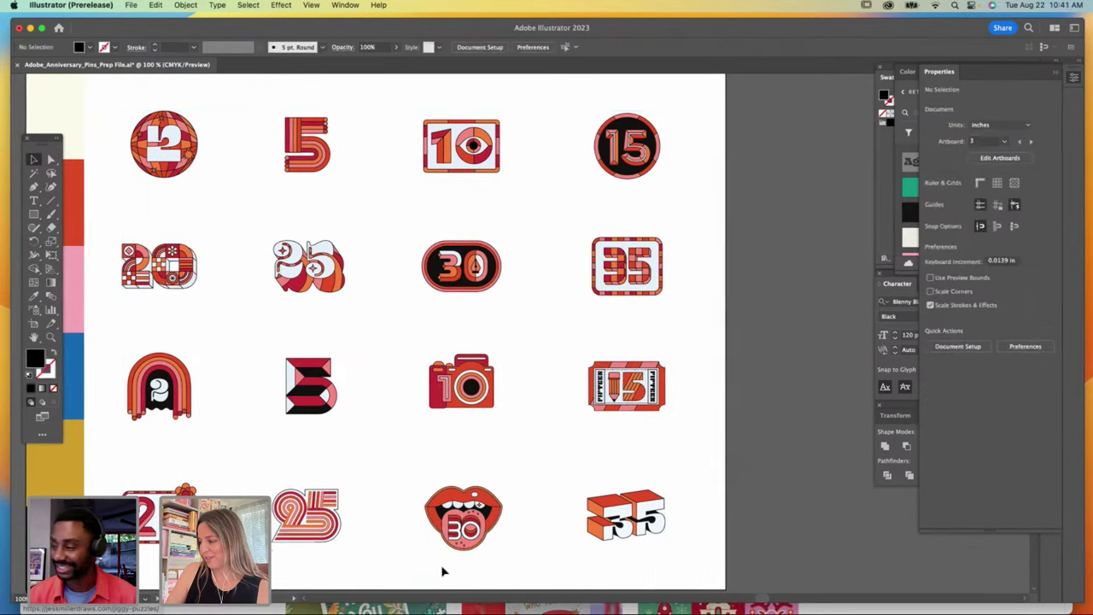
{"action": "key", "text": "super+z"}
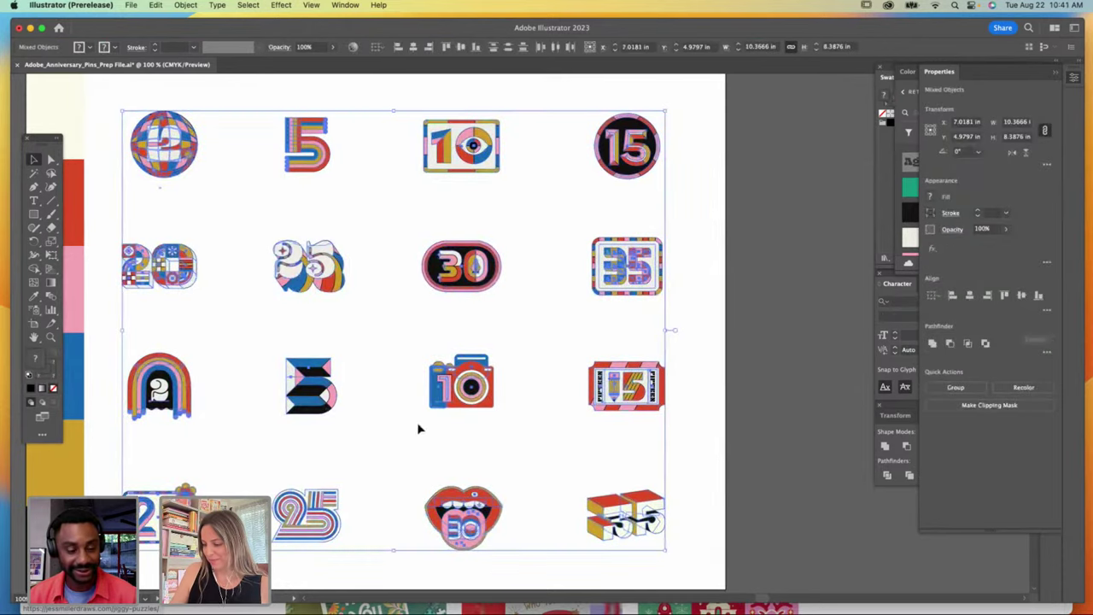
{"action": "left_click_drag", "start_coordinate": [262, 488], "coordinate": [456, 300]}
{"action": "scroll", "coordinate": [456, 299], "scroll_direction": "down", "scroll_amount": 15}
{"action": "scroll", "coordinate": [456, 300], "scroll_direction": "left", "scroll_amount": 5}
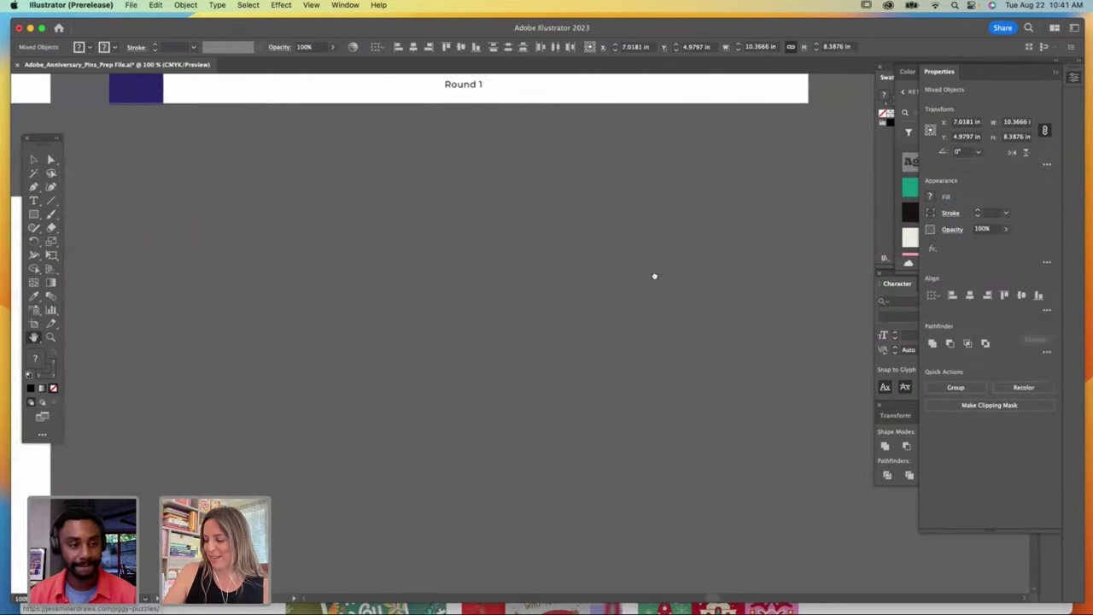
{"action": "scroll", "coordinate": [637, 359], "scroll_direction": "up", "scroll_amount": 15}
{"action": "scroll", "coordinate": [302, 417], "scroll_direction": "up", "scroll_amount": 5}
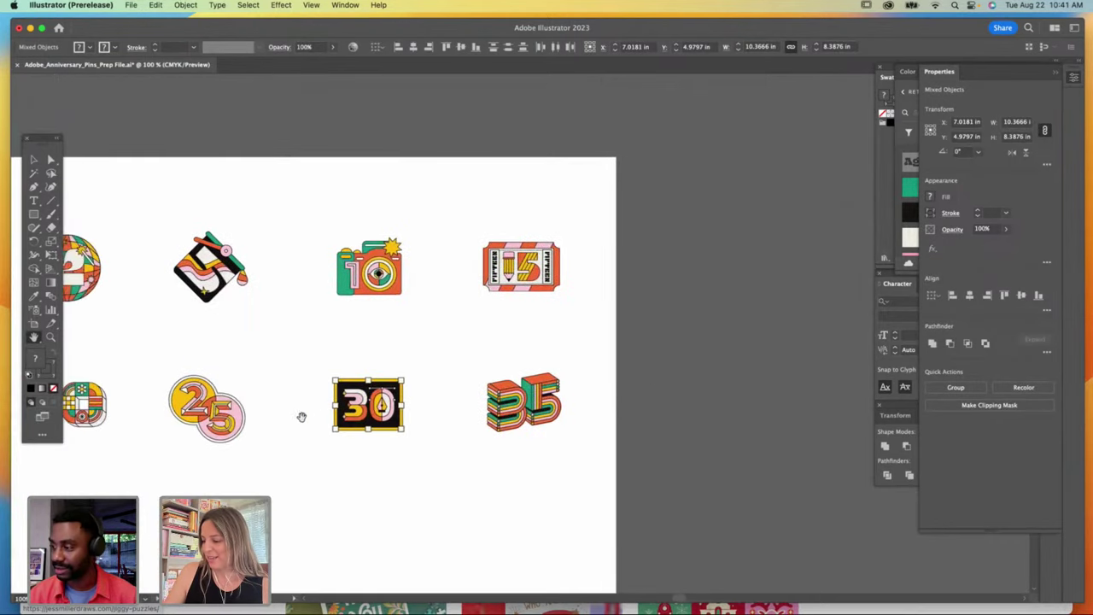
Step: Pan and zoom across the other artboard toward the lower 40 pins
{"action": "left_click_drag", "start_coordinate": [421, 351], "coordinate": [461, 335]}
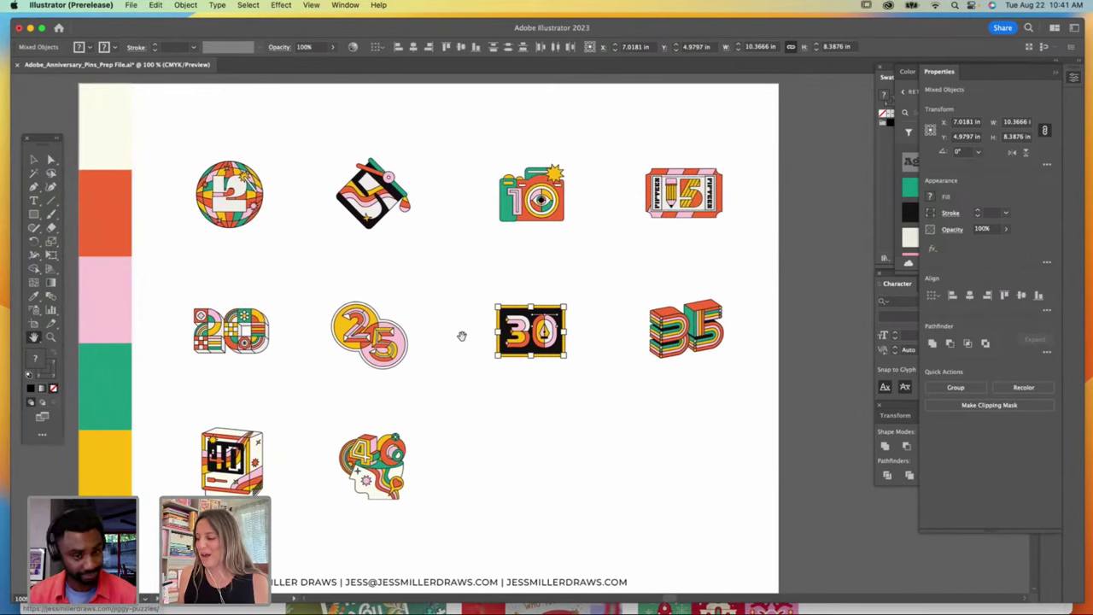
{"action": "key", "text": "z"}
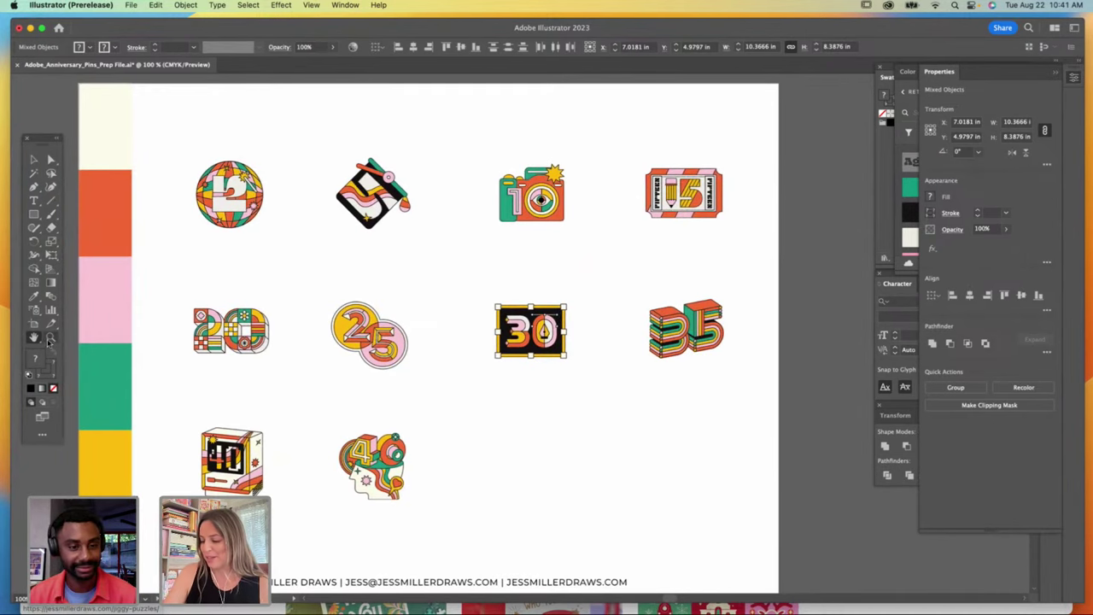
{"action": "left_click_drag", "start_coordinate": [393, 504], "coordinate": [464, 502]}
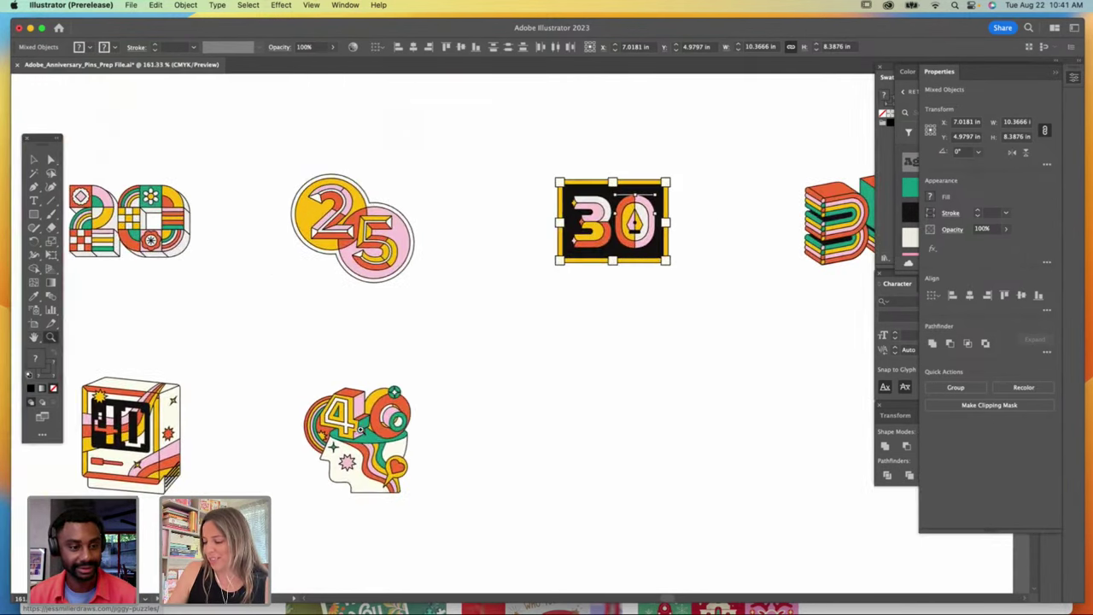
{"action": "left_click", "coordinate": [33, 336]}
{"action": "left_click_drag", "start_coordinate": [334, 305], "coordinate": [471, 236]}
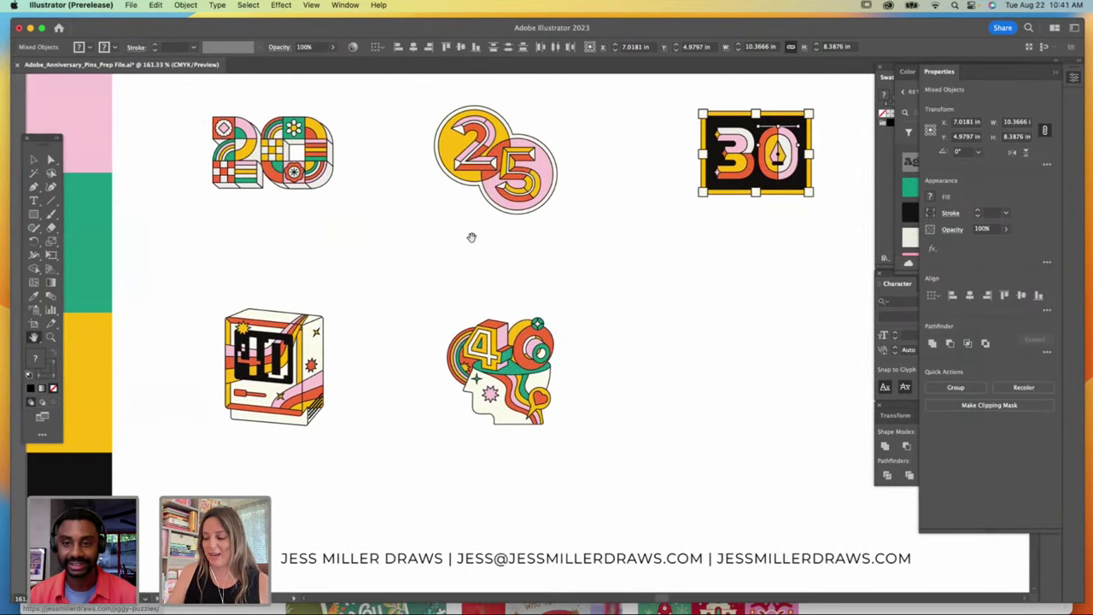
{"action": "key", "text": "z"}
{"action": "left_click_drag", "start_coordinate": [392, 445], "coordinate": [432, 466]}
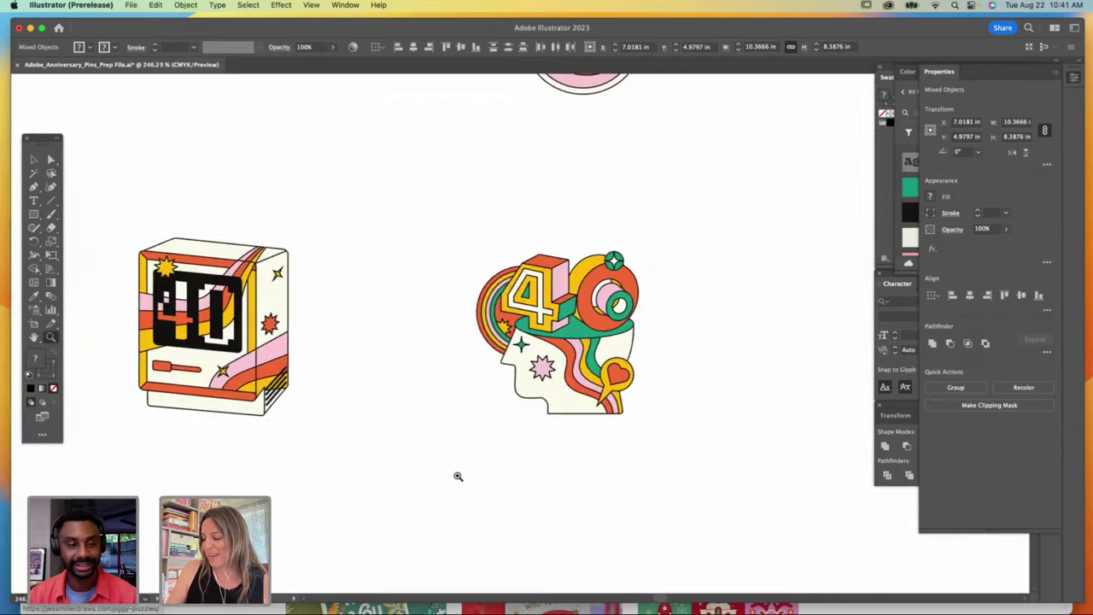
Step: Zoom and pan in on the 40 head illustration, then scroll back toward the pin grid
{"action": "key", "text": "h"}
{"action": "left_click_drag", "start_coordinate": [144, 494], "coordinate": [193, 469]}
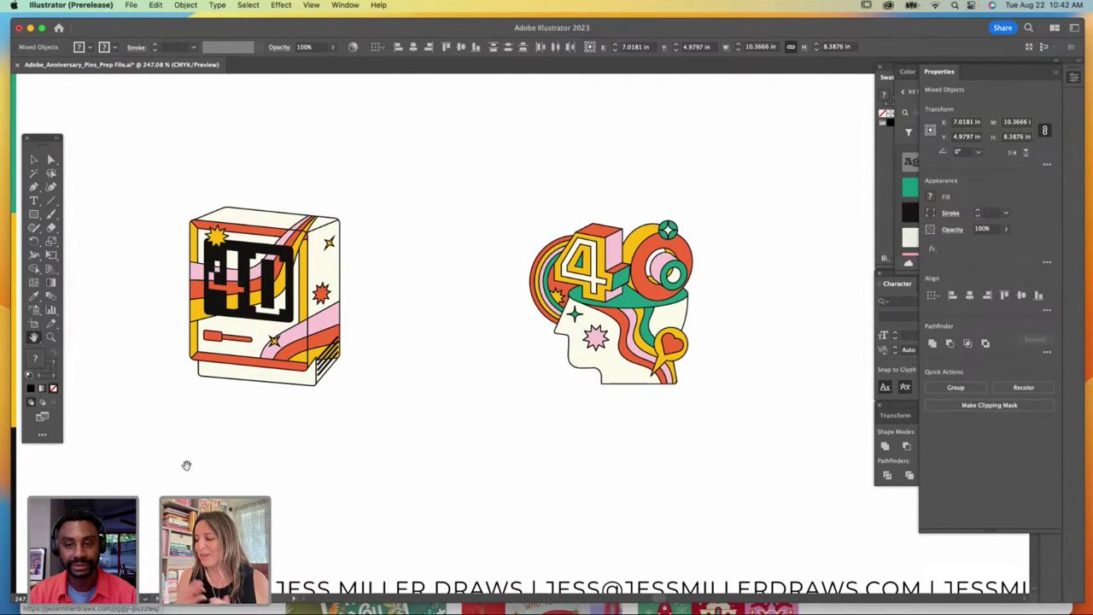
{"action": "key", "text": "z"}
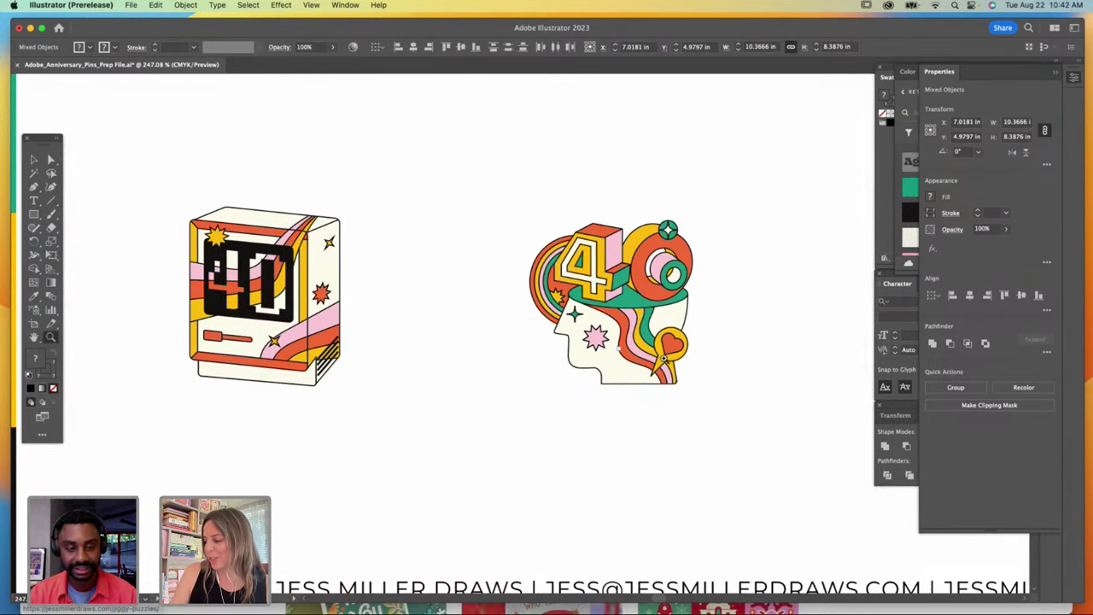
{"action": "left_click_drag", "start_coordinate": [671, 363], "coordinate": [783, 411]}
{"action": "key", "text": "h"}
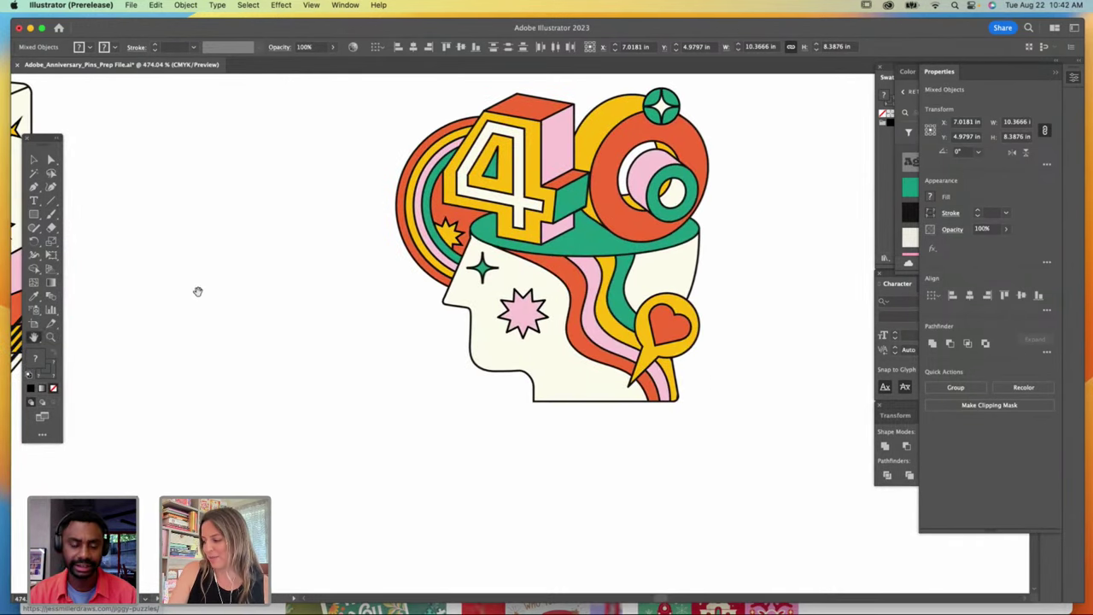
{"action": "left_click_drag", "start_coordinate": [197, 291], "coordinate": [139, 390]}
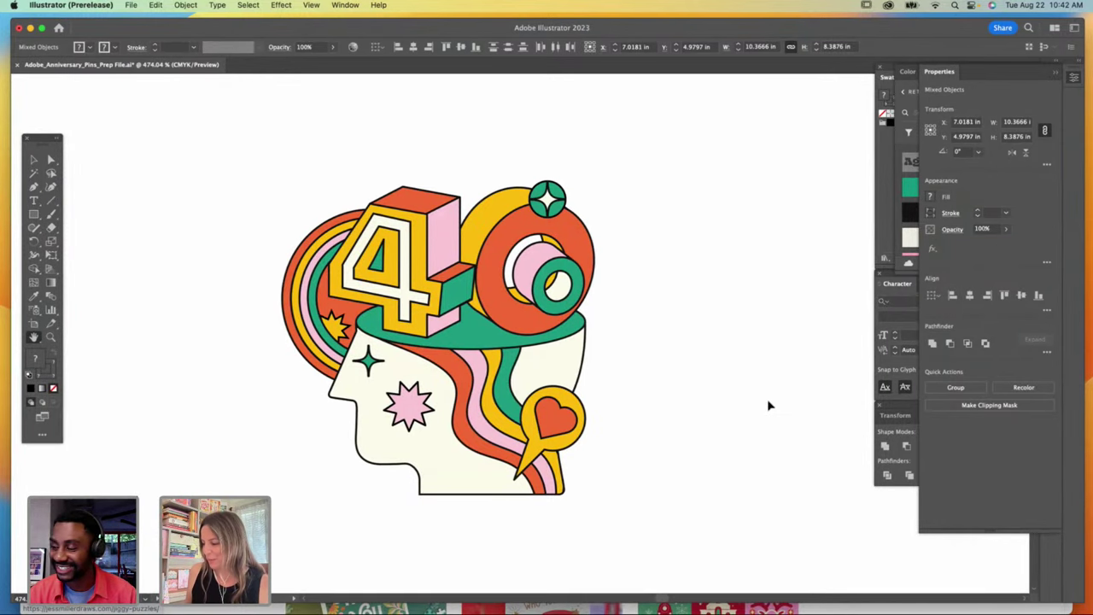
{"action": "scroll", "coordinate": [767, 399], "scroll_direction": "up", "scroll_amount": 10}
Step: Zoom in on the camera 10 pin on the lower artboard
{"action": "scroll", "coordinate": [769, 402], "scroll_direction": "up", "scroll_amount": 10}
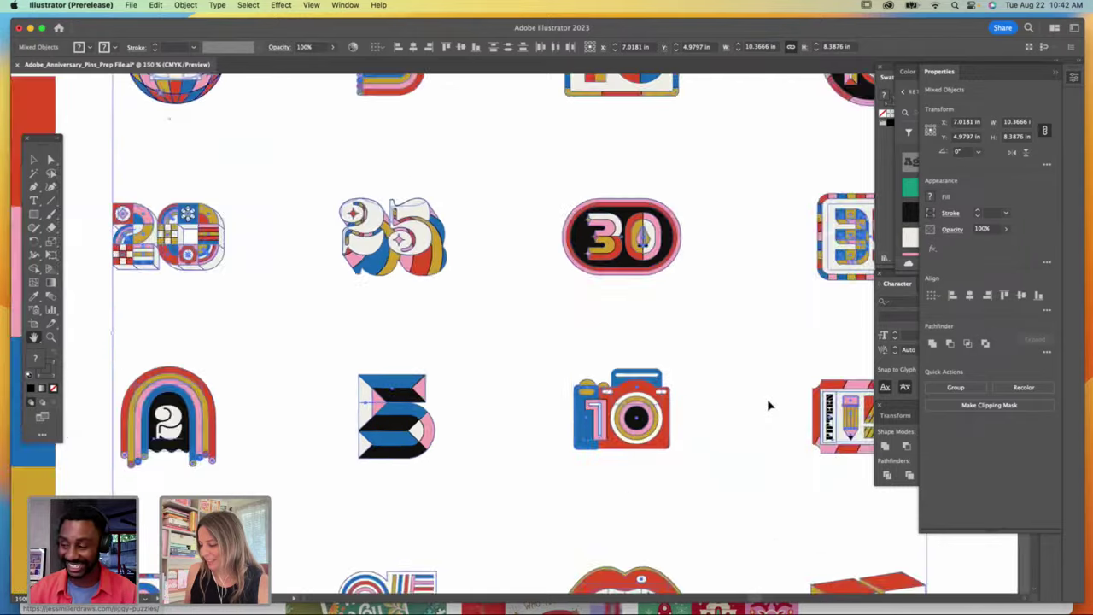
{"action": "scroll", "coordinate": [91, 425], "scroll_direction": "down", "scroll_amount": 10}
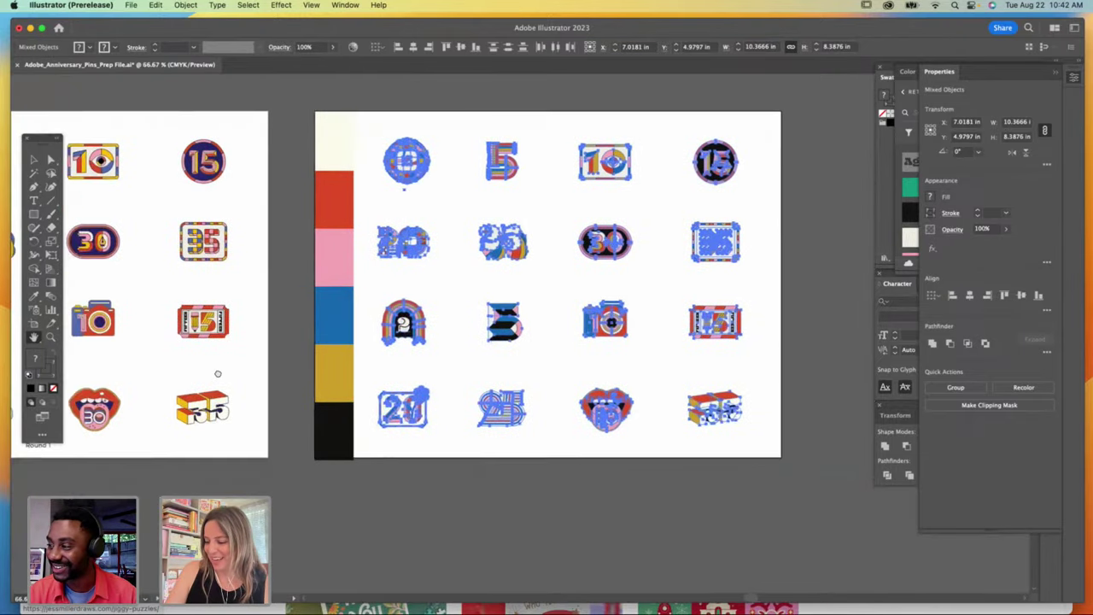
{"action": "scroll", "coordinate": [322, 324], "scroll_direction": "down", "scroll_amount": 10}
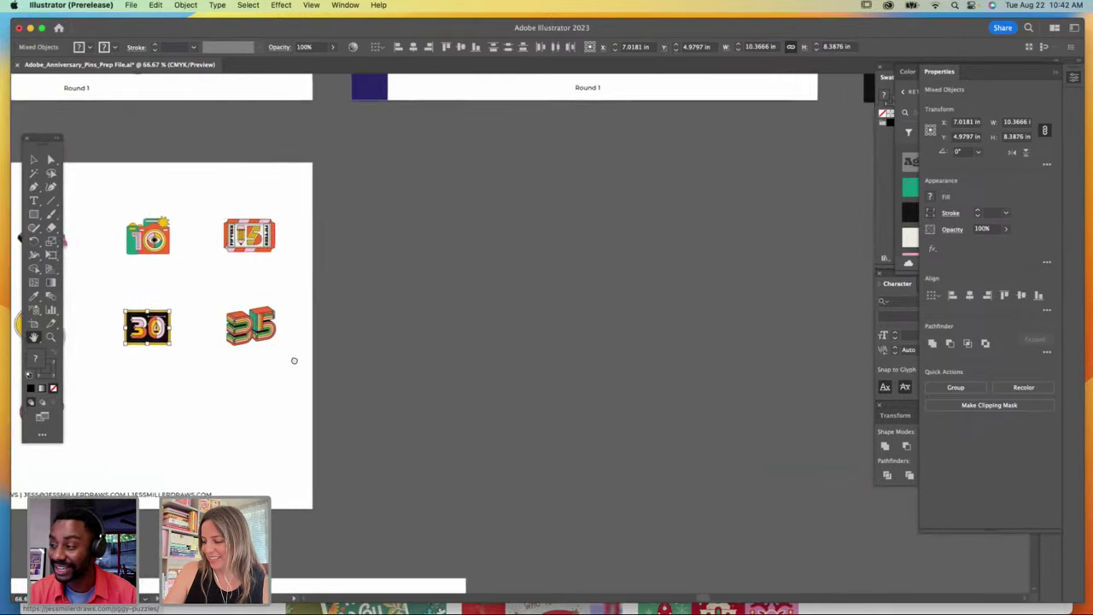
{"action": "scroll", "coordinate": [560, 193], "scroll_direction": "down", "scroll_amount": 2}
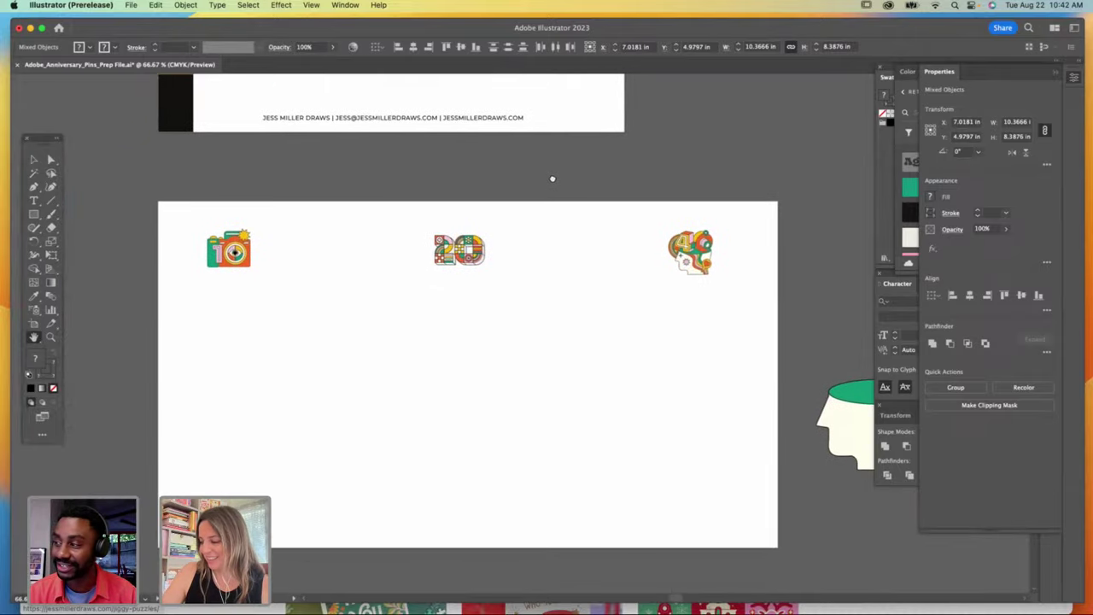
{"action": "left_click", "coordinate": [50, 337]}
{"action": "left_click_drag", "start_coordinate": [296, 282], "coordinate": [388, 295]}
{"action": "left_click_drag", "start_coordinate": [153, 308], "coordinate": [268, 358]}
{"action": "key", "text": "space"}
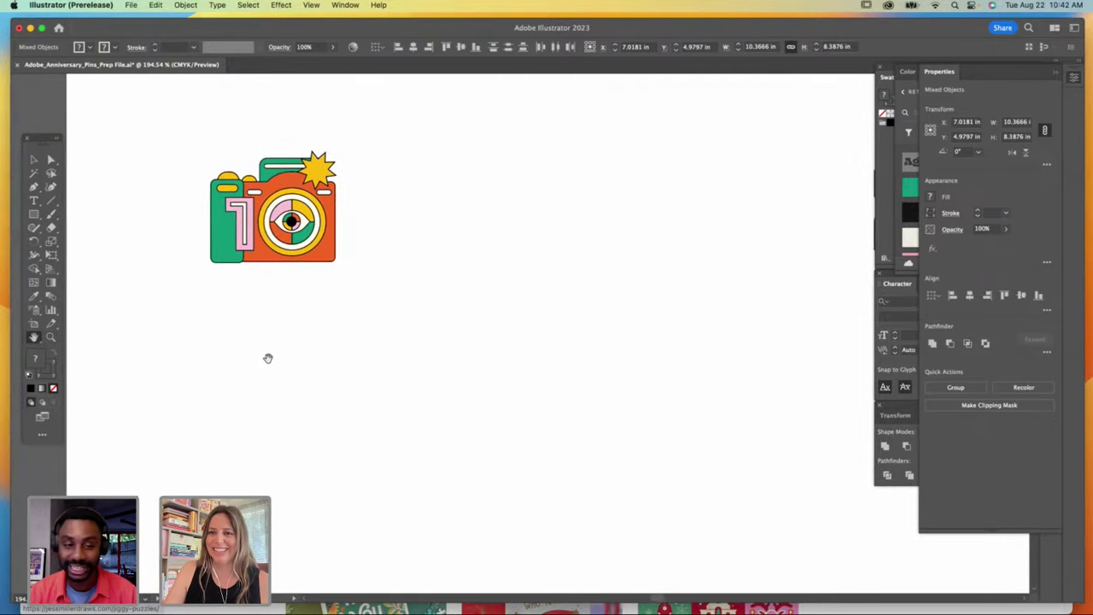
Step: Collapse the Properties panel into the icon dock
{"action": "left_click", "coordinate": [34, 160]}
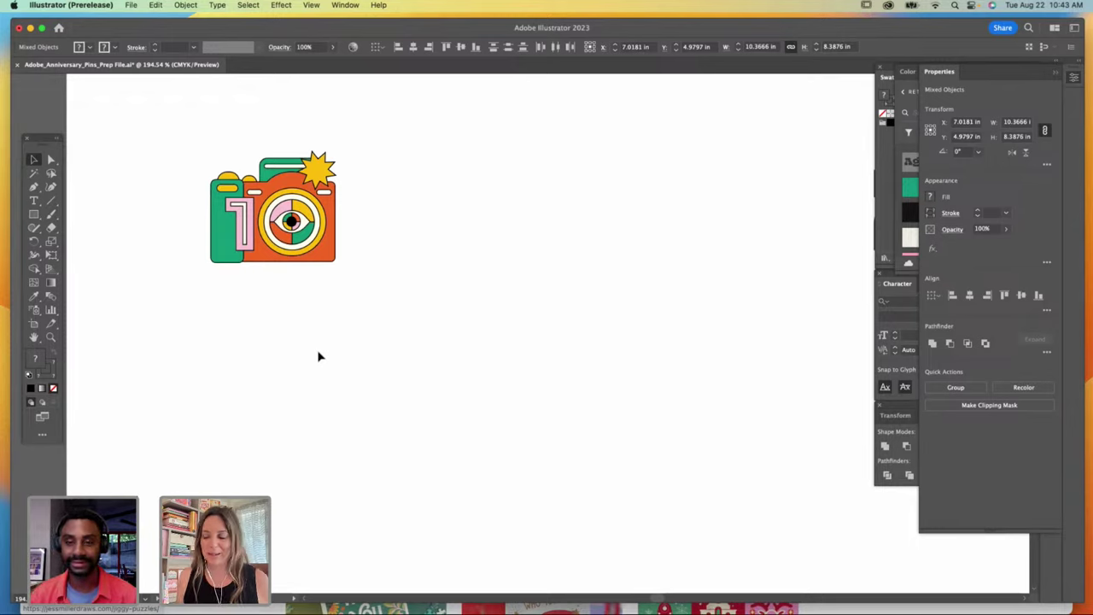
{"action": "left_click", "coordinate": [34, 215]}
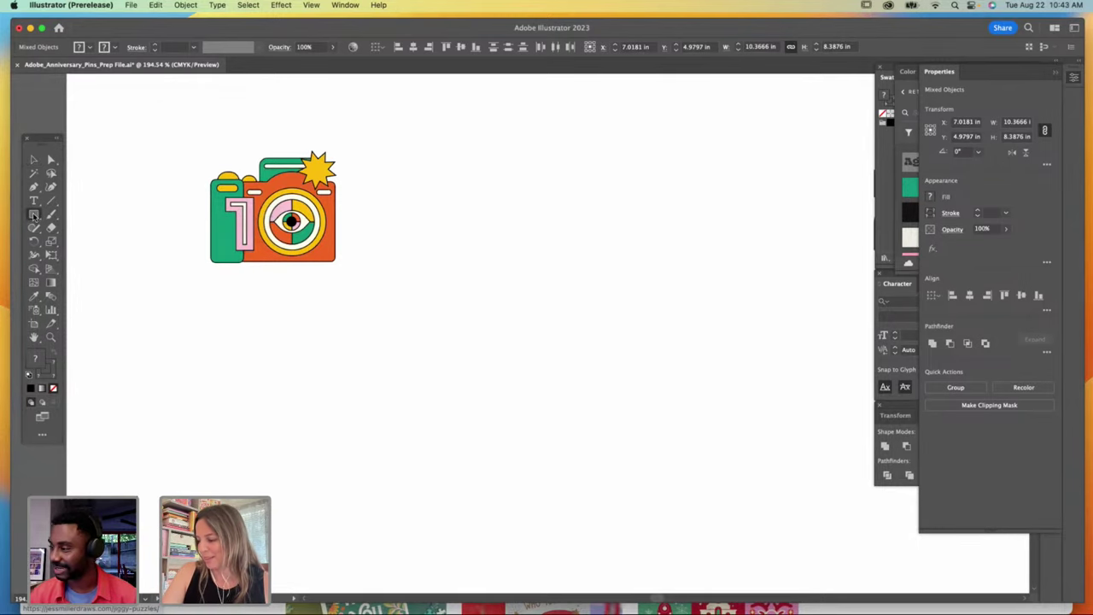
{"action": "left_click", "coordinate": [1056, 75]}
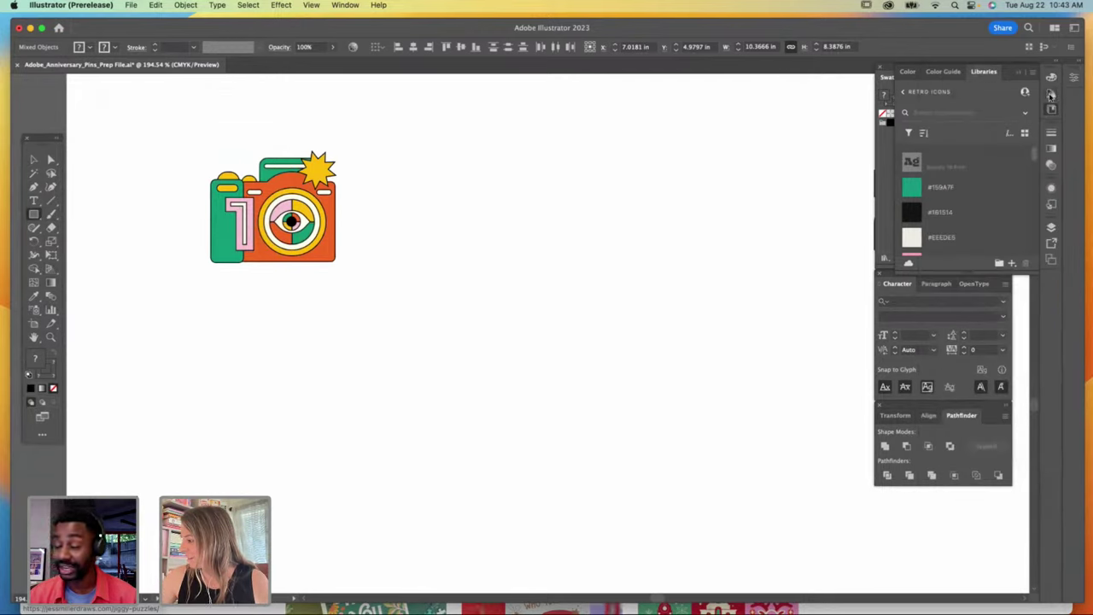
Step: Draw a large orange rounded rectangle below the camera pin with slightly tighter corners
{"action": "left_click", "coordinate": [1051, 95]}
{"action": "left_click", "coordinate": [922, 114]}
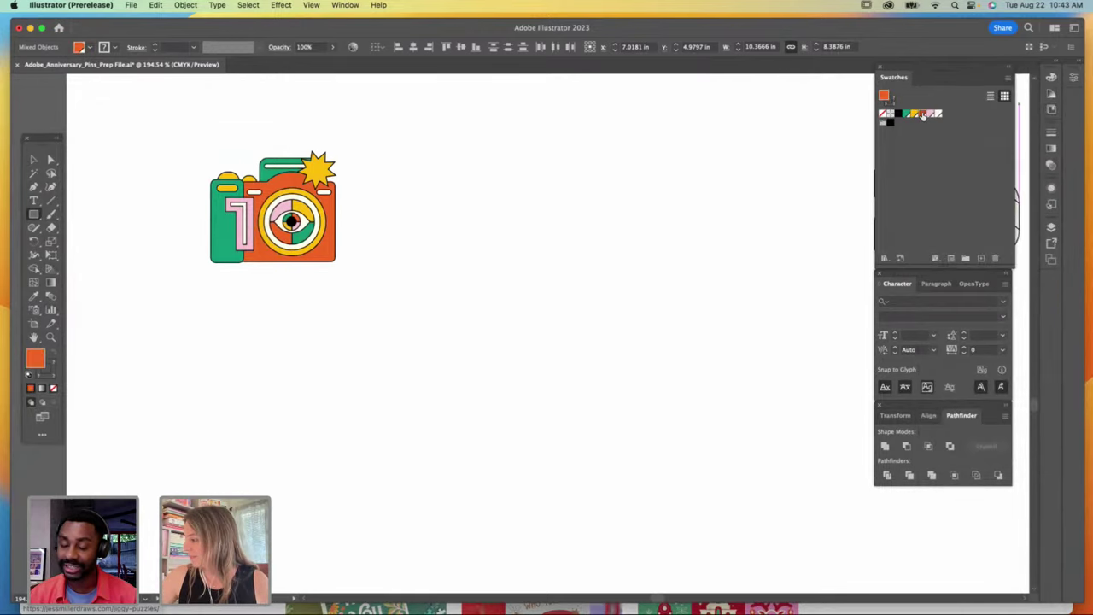
{"action": "left_click", "coordinate": [53, 377]}
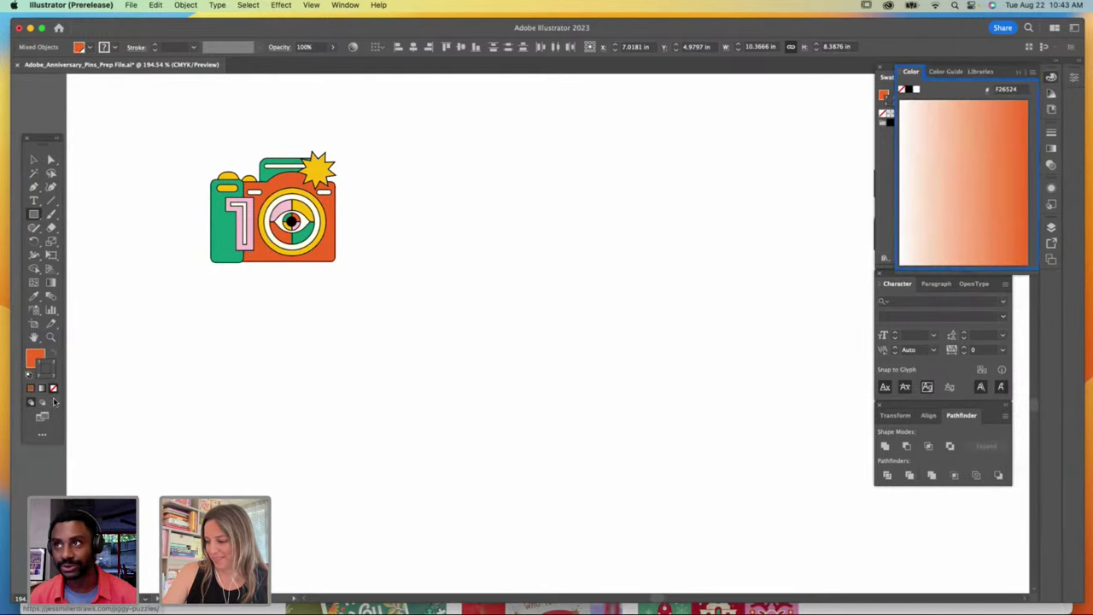
{"action": "left_click", "coordinate": [34, 215]}
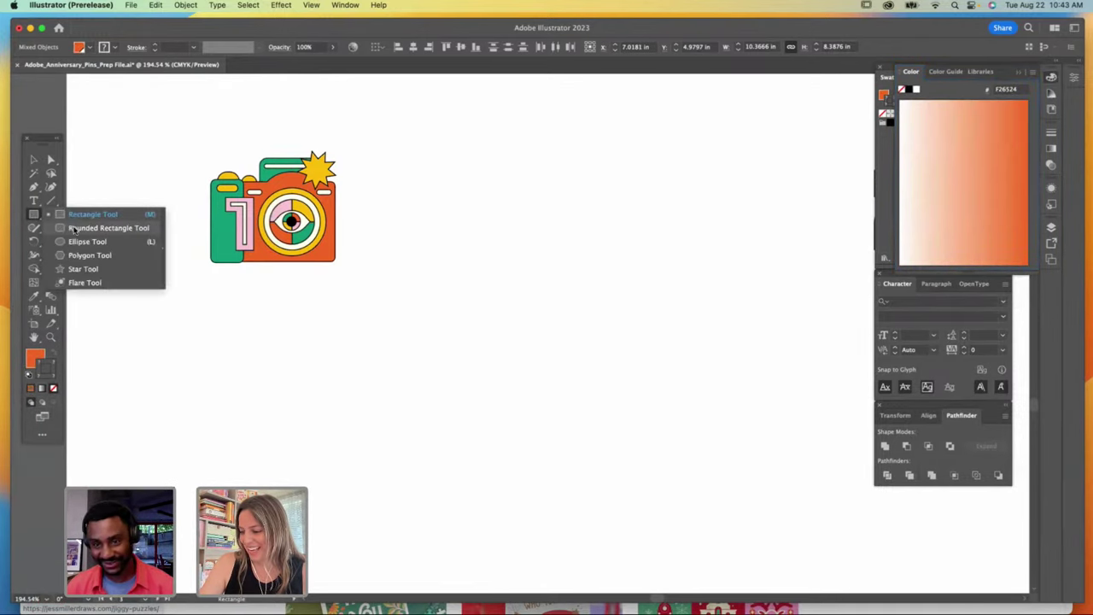
{"action": "left_click", "coordinate": [74, 228]}
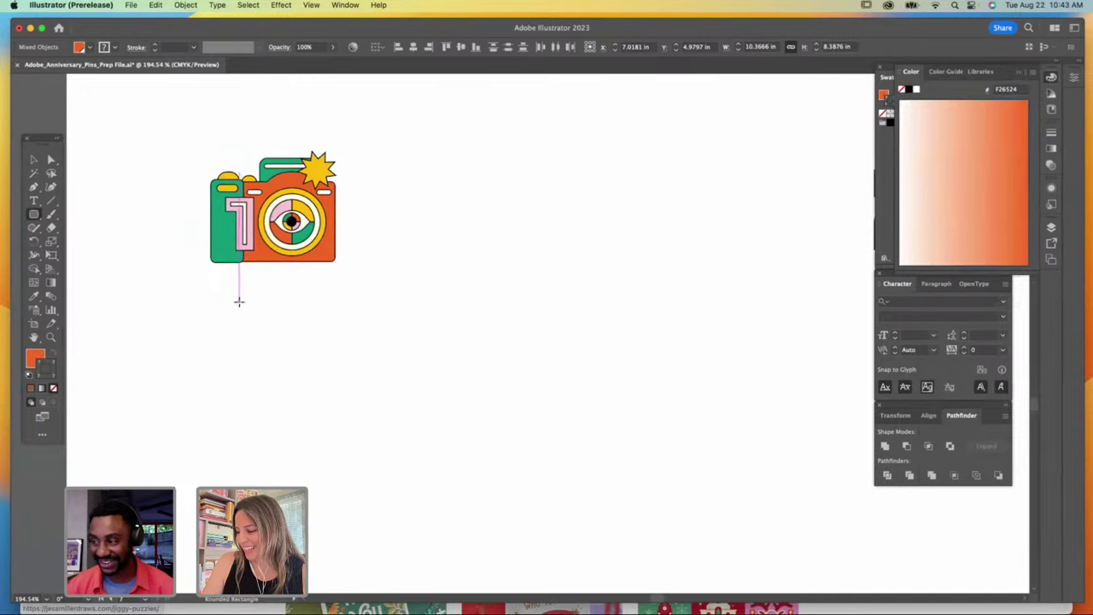
{"action": "left_click_drag", "start_coordinate": [239, 301], "coordinate": [579, 543]}
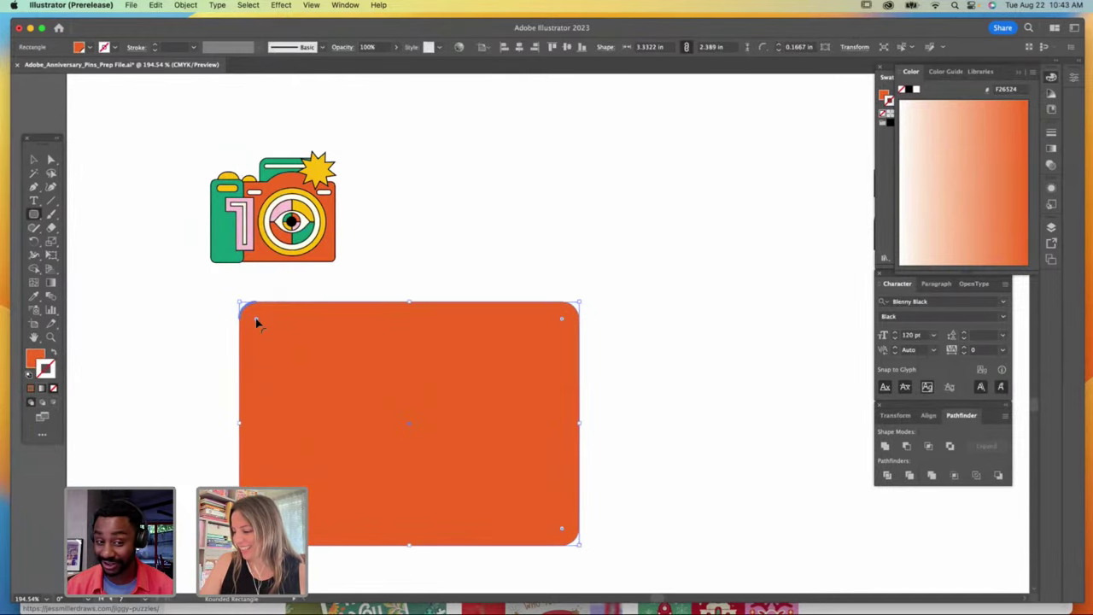
{"action": "left_click_drag", "start_coordinate": [257, 319], "coordinate": [250, 312]}
{"action": "left_click", "coordinate": [33, 336]}
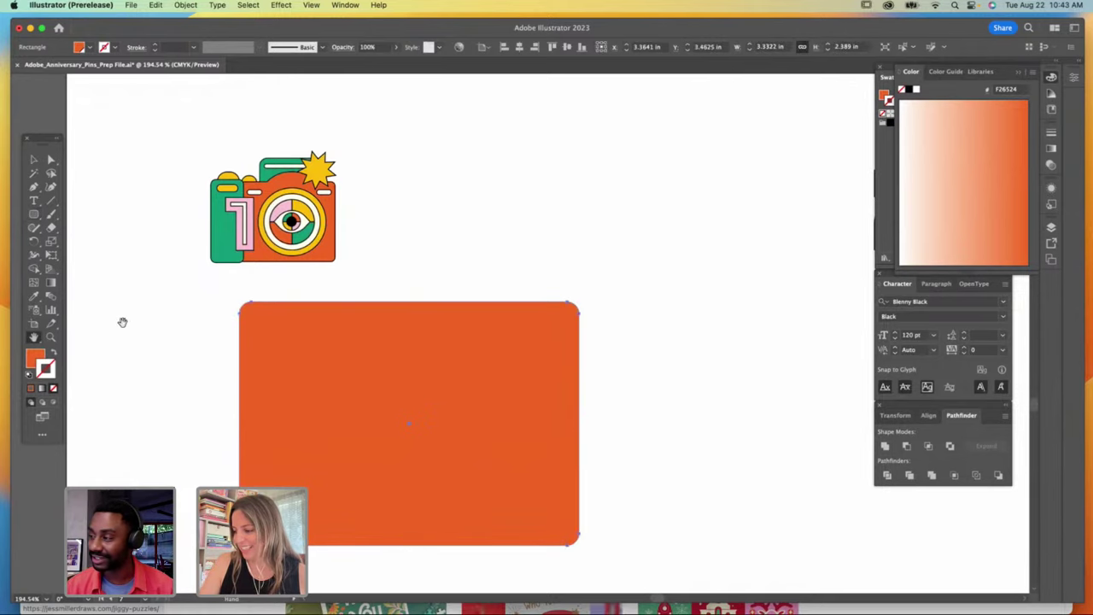
{"action": "left_click_drag", "start_coordinate": [122, 320], "coordinate": [254, 310]}
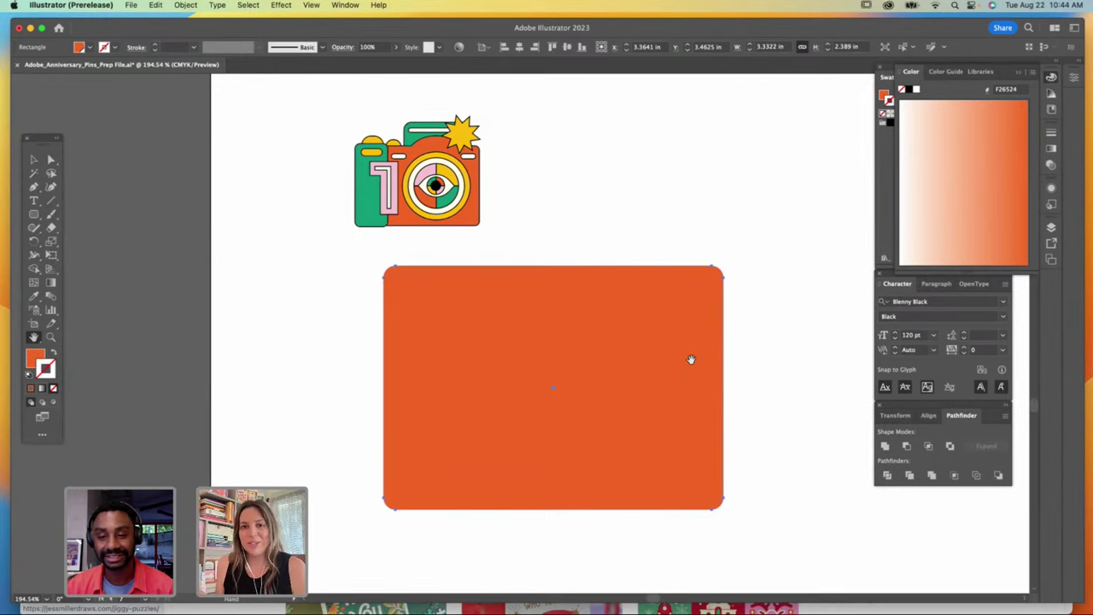
Step: Draw a tall green rounded rectangle with tighter corners over the orange one's left side
{"action": "left_click", "coordinate": [33, 214]}
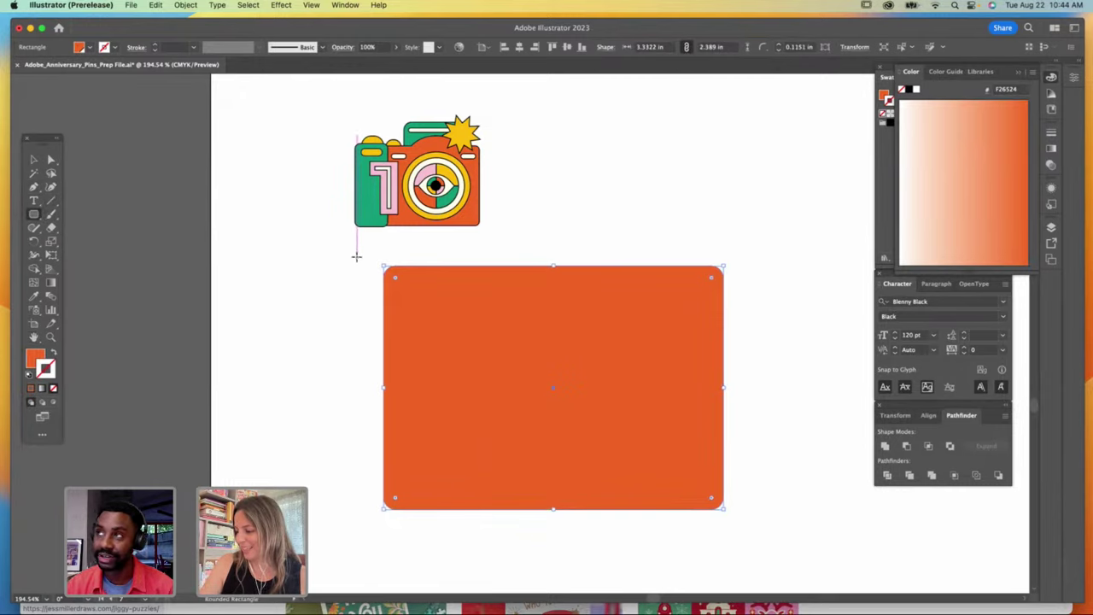
{"action": "left_click_drag", "start_coordinate": [357, 256], "coordinate": [506, 520]}
{"action": "left_click_drag", "start_coordinate": [371, 275], "coordinate": [367, 274]}
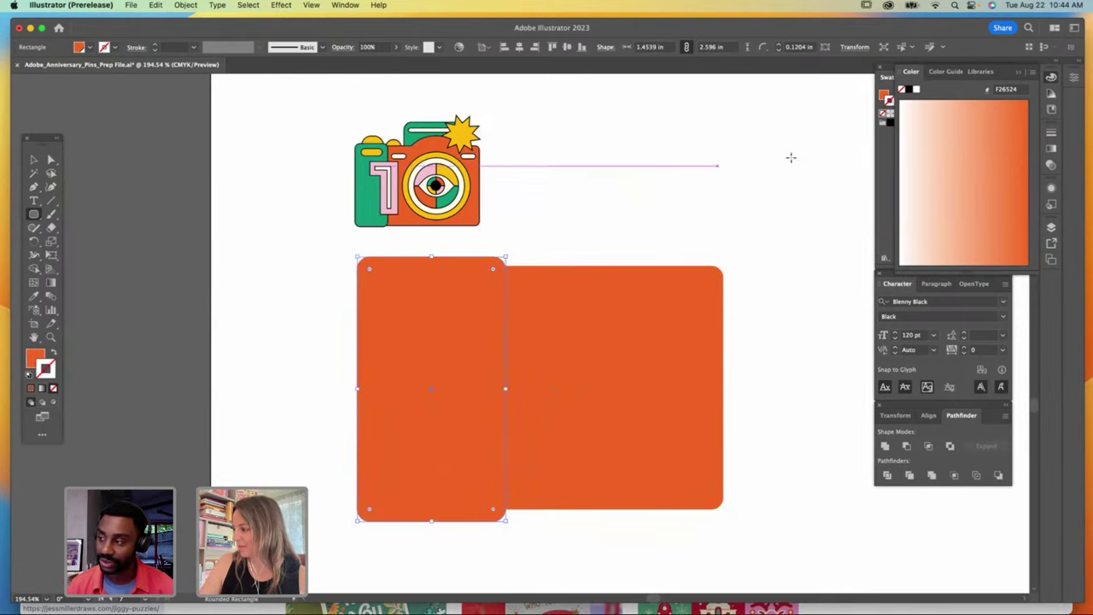
{"action": "left_click", "coordinate": [1018, 71]}
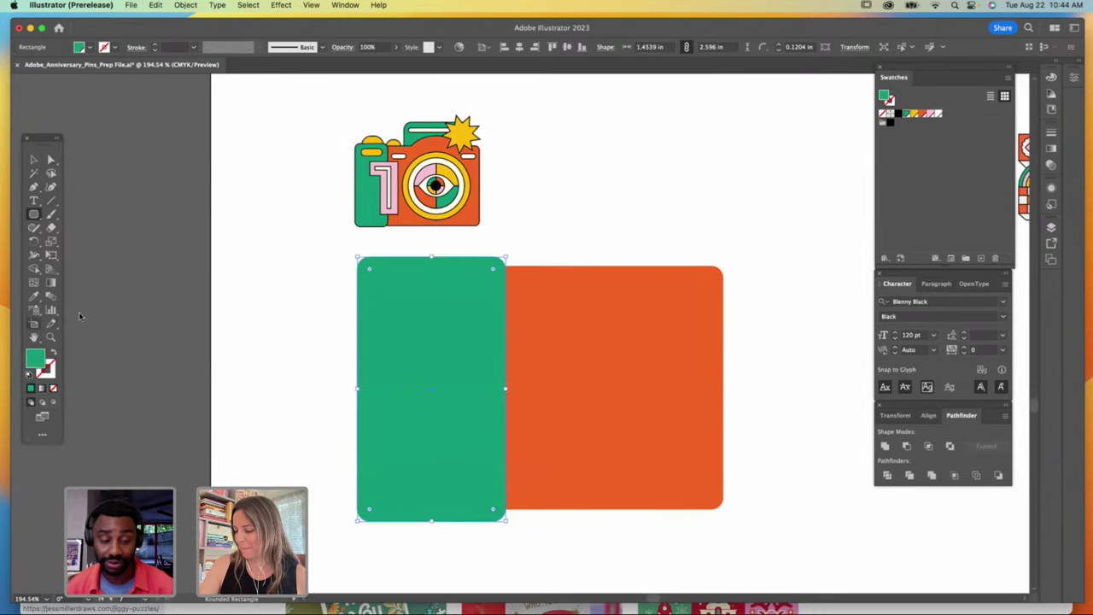
{"action": "key", "text": "h"}
{"action": "left_click_drag", "start_coordinate": [175, 326], "coordinate": [120, 302]}
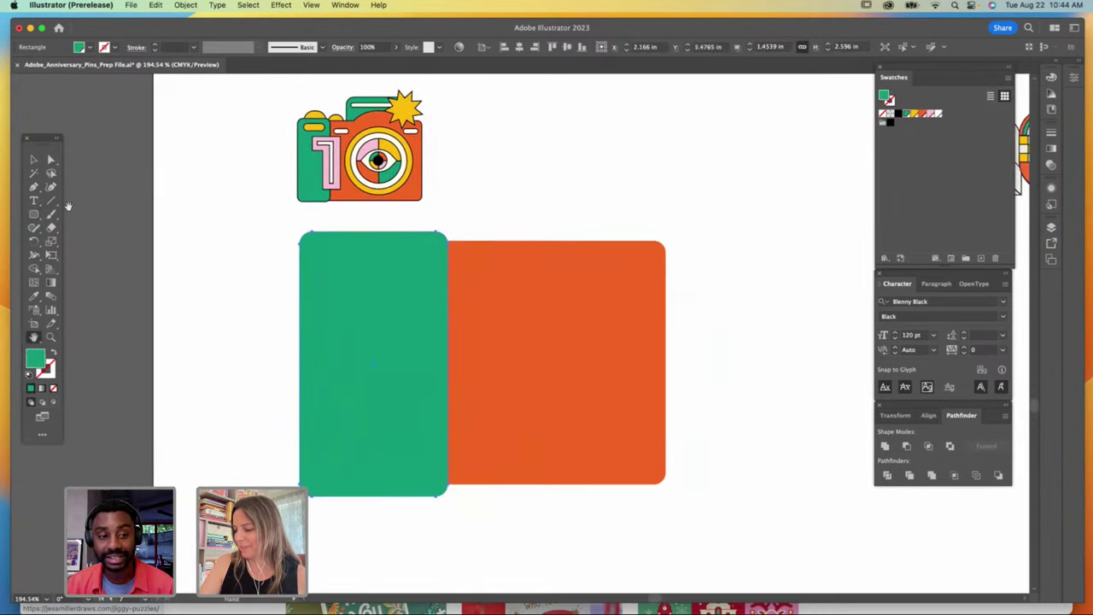
Step: Move both rectangles left and down, then draw an ellipse over the orange rectangle's top
{"action": "key", "text": "v"}
{"action": "left_click", "coordinate": [630, 366], "text": "shift"}
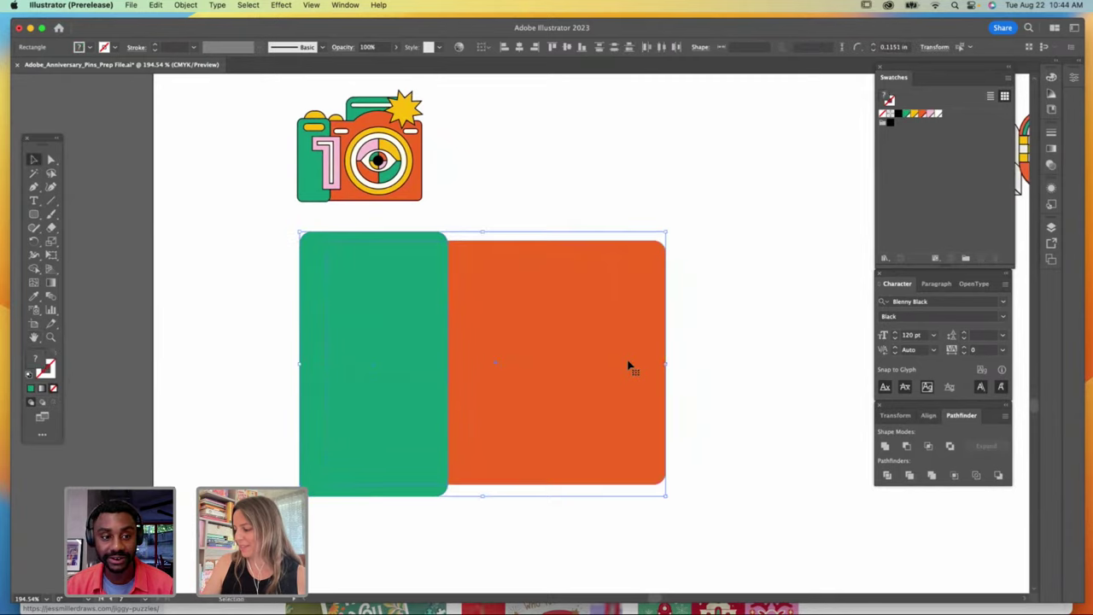
{"action": "left_click_drag", "start_coordinate": [629, 366], "coordinate": [595, 400]}
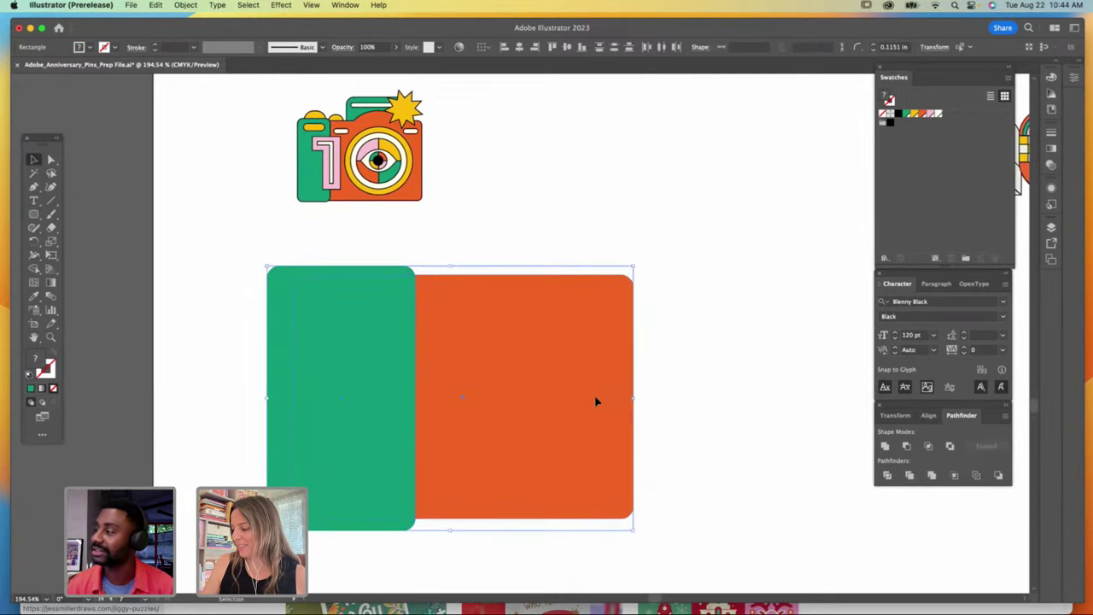
{"action": "left_click_drag", "start_coordinate": [34, 215], "coordinate": [51, 241]}
{"action": "left_click_drag", "start_coordinate": [463, 247], "coordinate": [621, 388]}
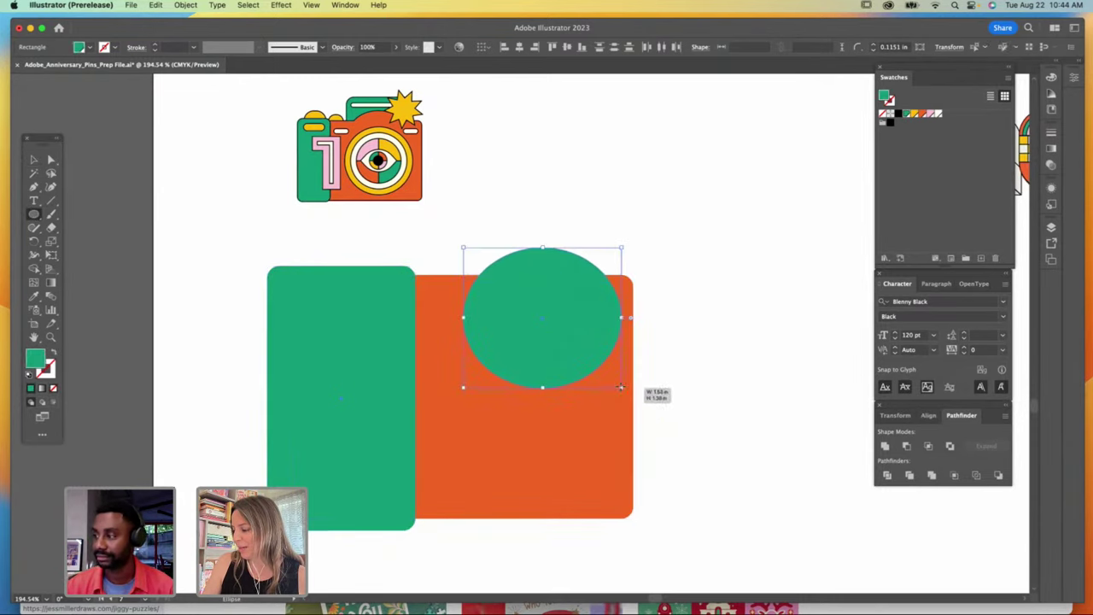
Step: Fill the ellipse orange and widen it into a dome atop the orange rectangle; discard a second ellipse
{"action": "left_click", "coordinate": [920, 114]}
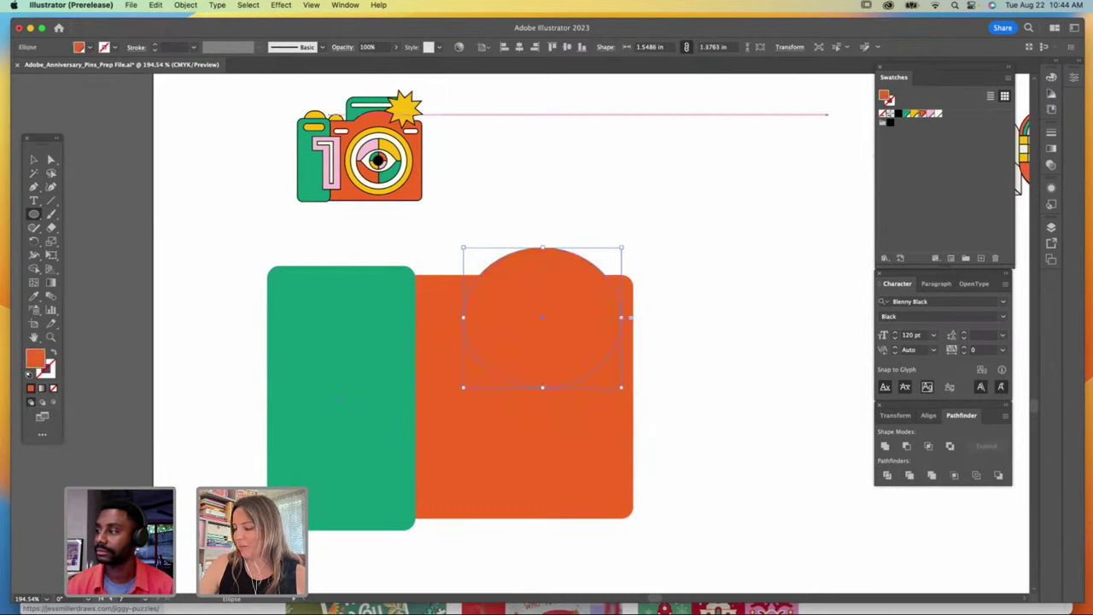
{"action": "key", "text": "v"}
{"action": "left_click_drag", "start_coordinate": [572, 342], "coordinate": [615, 309]}
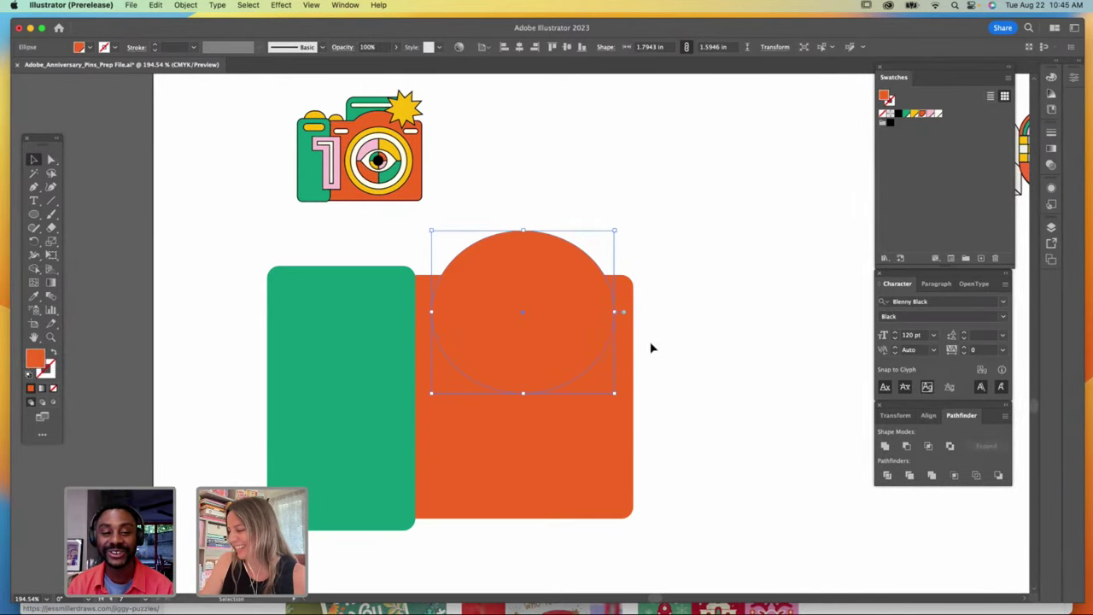
{"action": "left_click", "coordinate": [36, 214]}
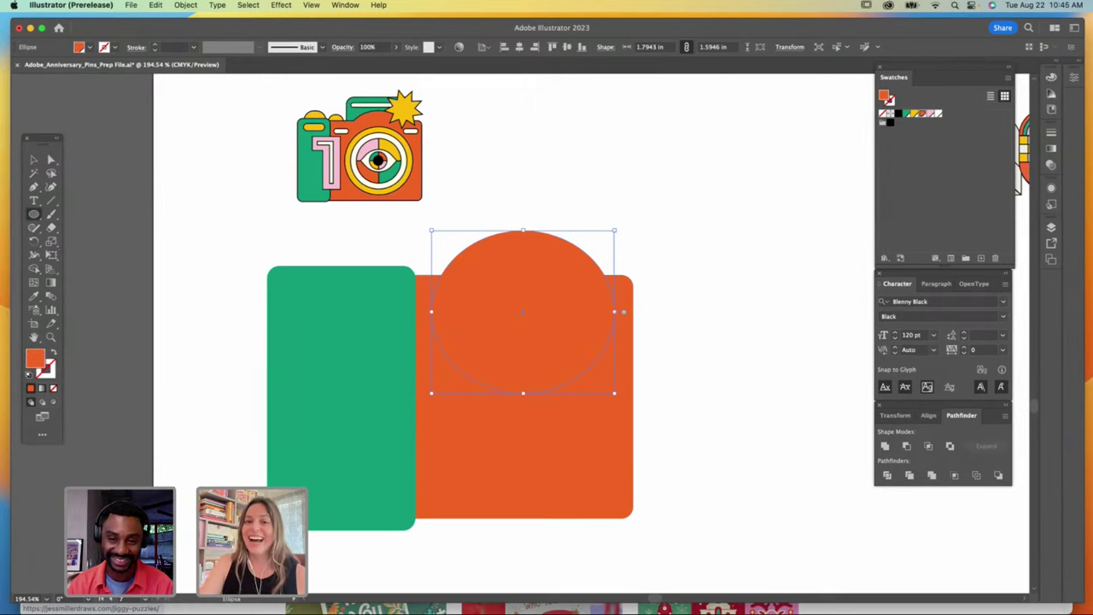
{"action": "left_click_drag", "start_coordinate": [294, 238], "coordinate": [379, 318]}
{"action": "key", "text": "BackSpace"}
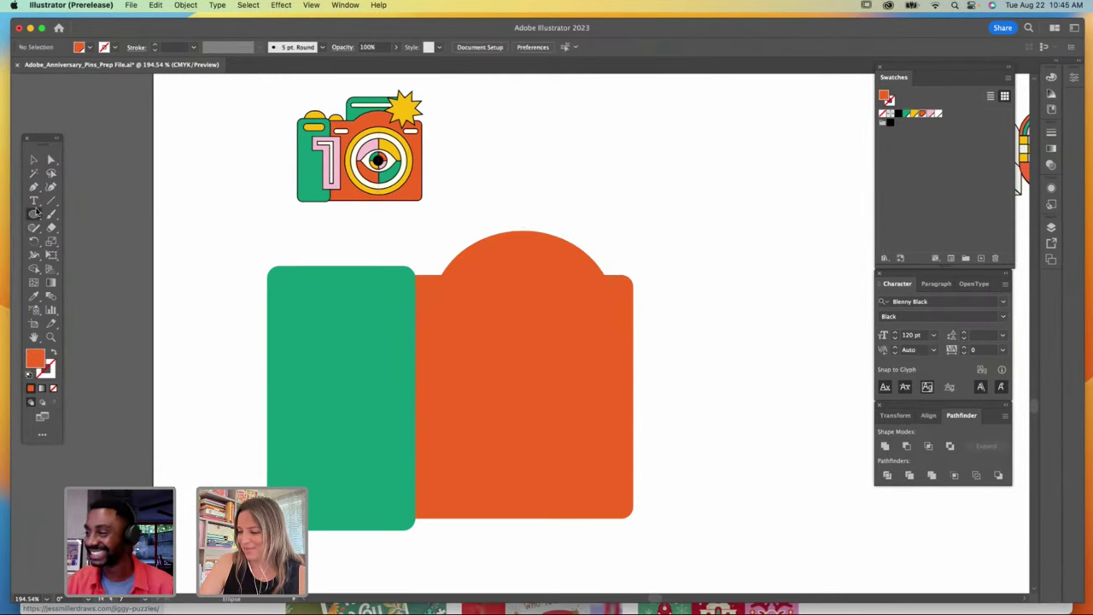
{"action": "left_click_drag", "start_coordinate": [36, 211], "coordinate": [89, 228]}
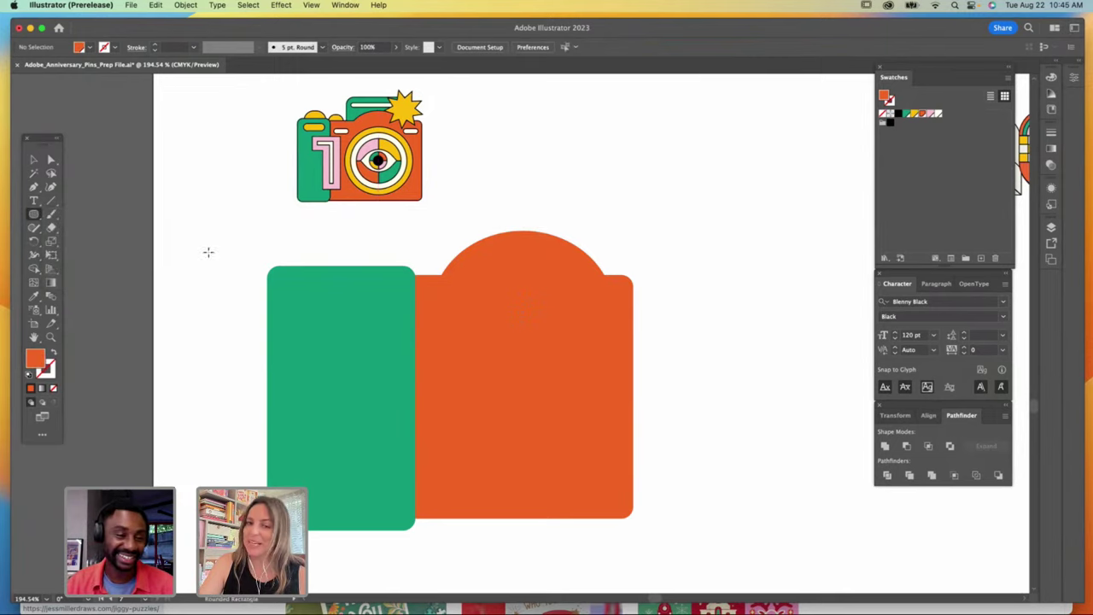
Step: Draw a yellow circle over the green rectangle's top and send it behind the green shape
{"action": "left_click_drag", "start_coordinate": [298, 247], "coordinate": [394, 331]}
{"action": "left_click_drag", "start_coordinate": [313, 266], "coordinate": [345, 287]}
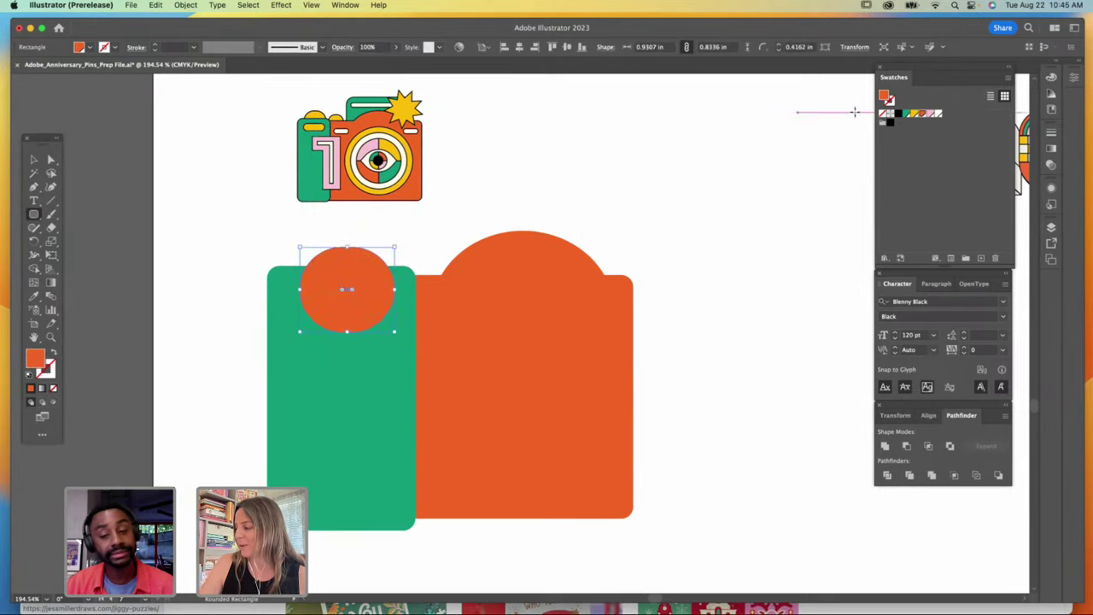
{"action": "left_click", "coordinate": [913, 114]}
{"action": "key", "text": "super+shift+bracketleft"}
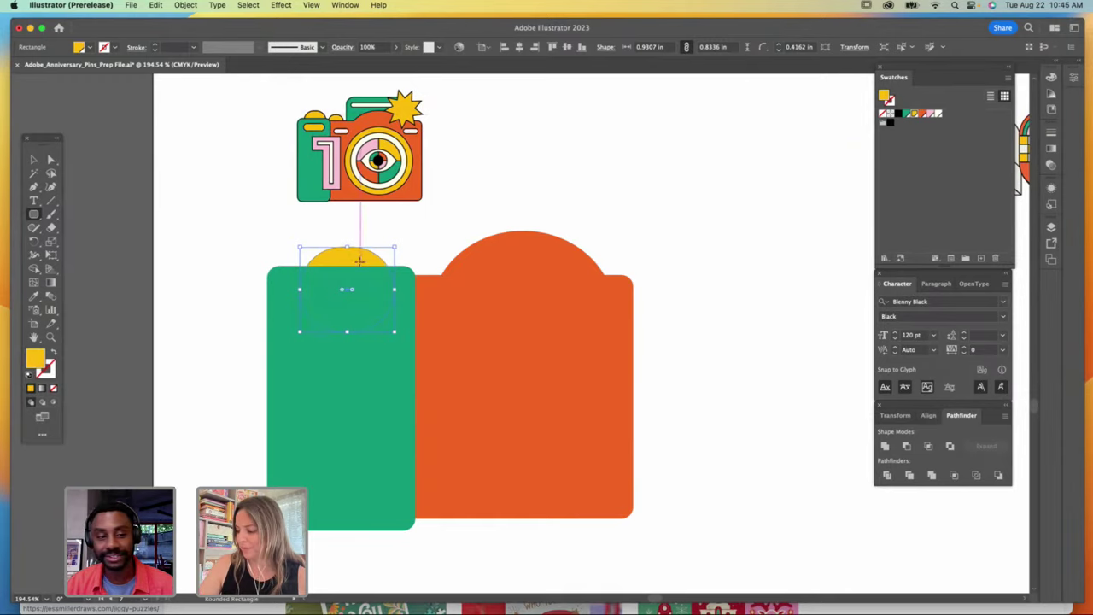
{"action": "key", "text": "v"}
{"action": "left_click_drag", "start_coordinate": [374, 261], "coordinate": [373, 249]}
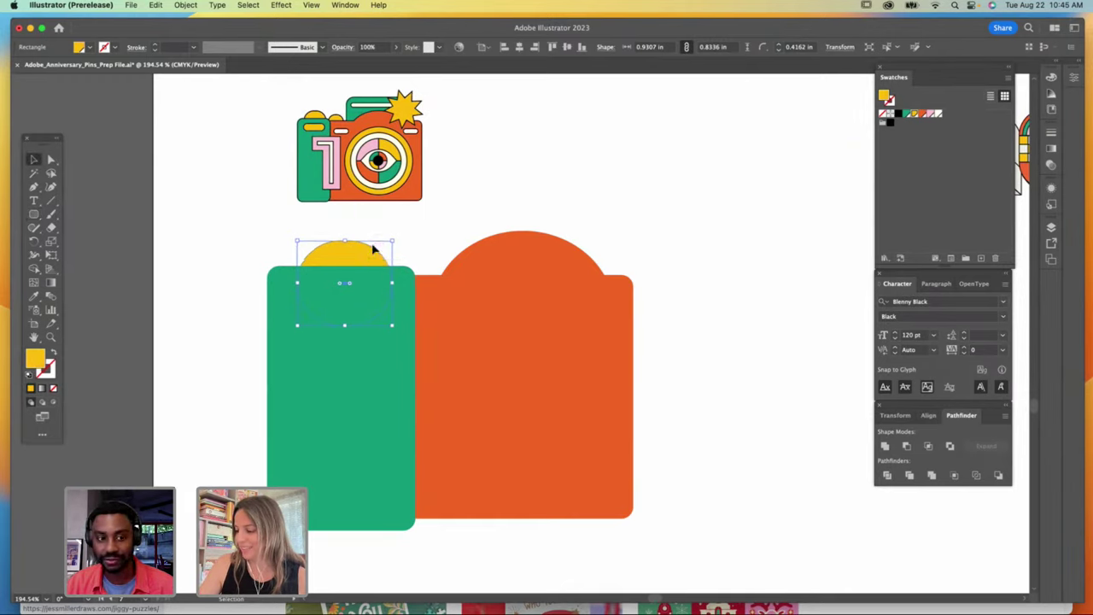
Step: Add a small yellow circle behind the shapes' edge and narrow the green rectangle
{"action": "left_click_drag", "start_coordinate": [34, 216], "coordinate": [78, 244]}
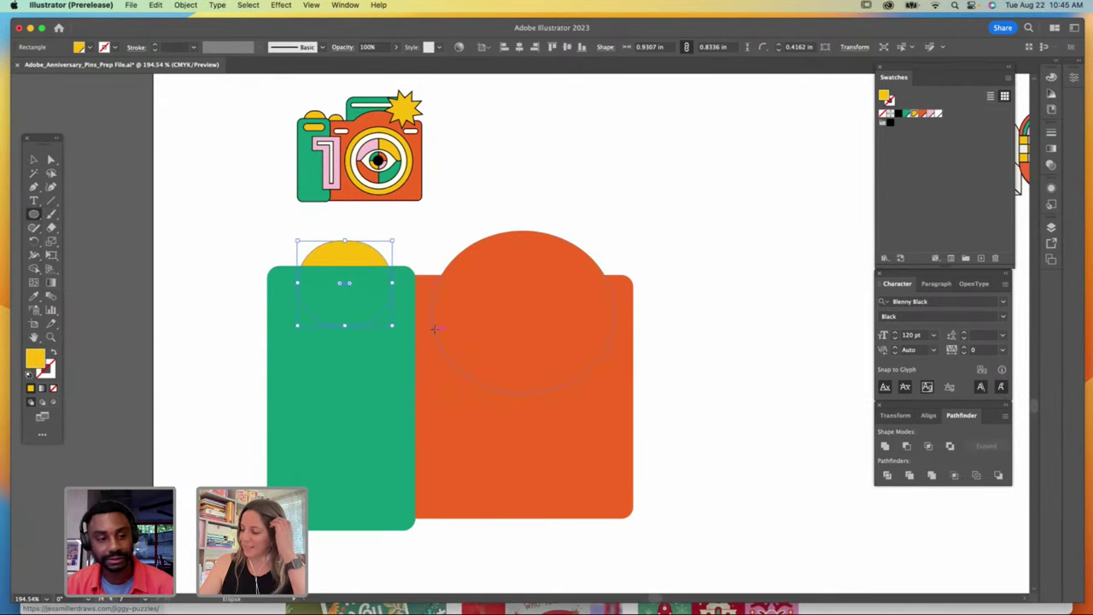
{"action": "left_click_drag", "start_coordinate": [435, 328], "coordinate": [452, 280]}
{"action": "key", "text": "v"}
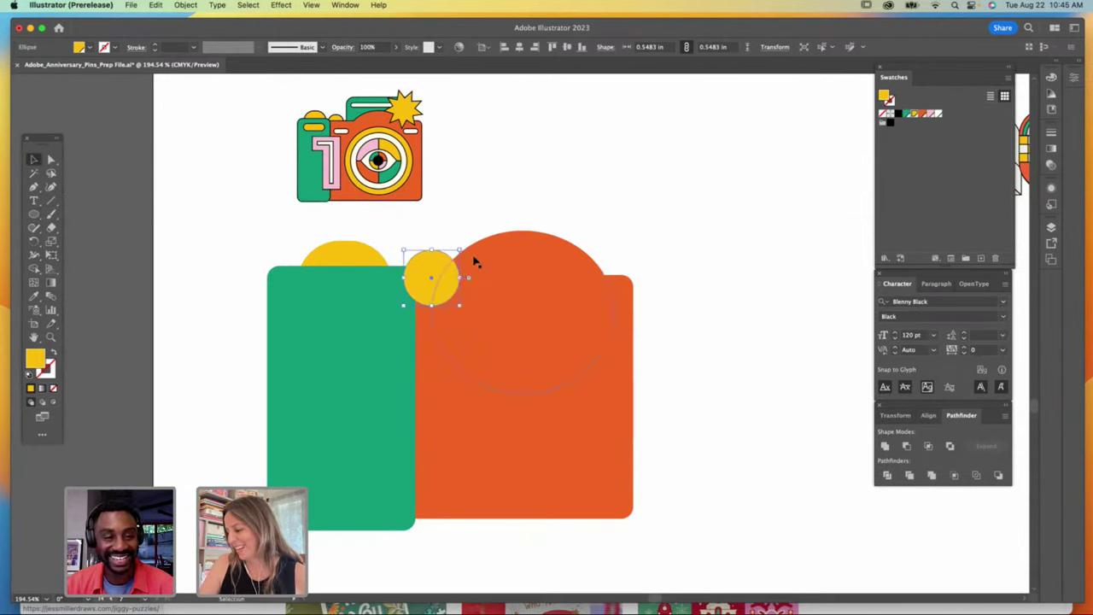
{"action": "left_click", "coordinate": [381, 398]}
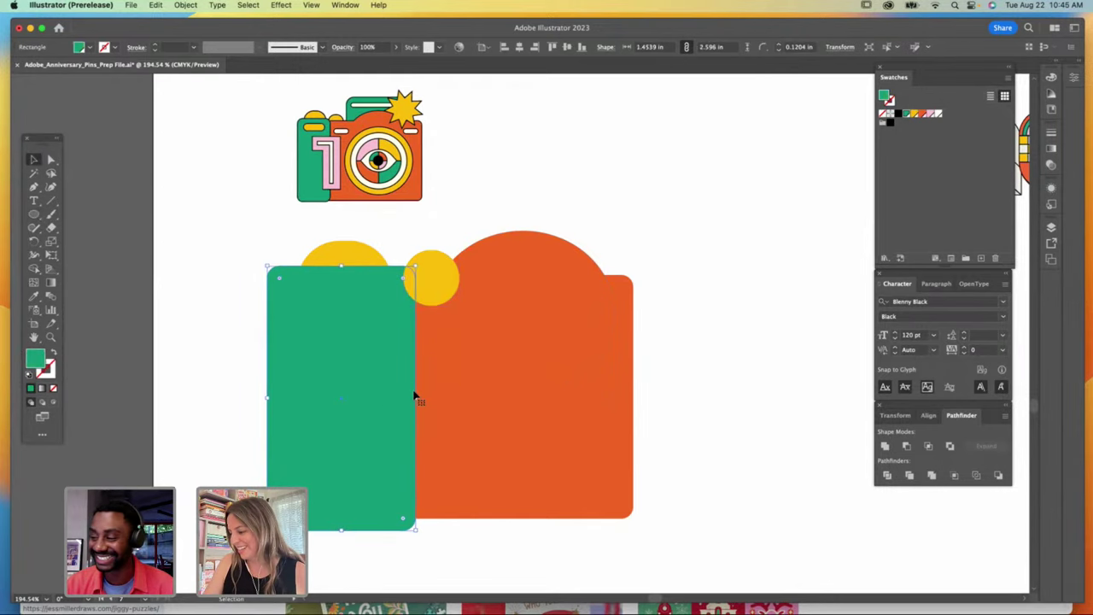
{"action": "left_click_drag", "start_coordinate": [415, 398], "coordinate": [396, 394]}
{"action": "left_click_drag", "start_coordinate": [360, 253], "coordinate": [347, 251]}
{"action": "left_click_drag", "start_coordinate": [441, 283], "coordinate": [418, 270]}
{"action": "key", "text": "super+shift+bracketleft"}
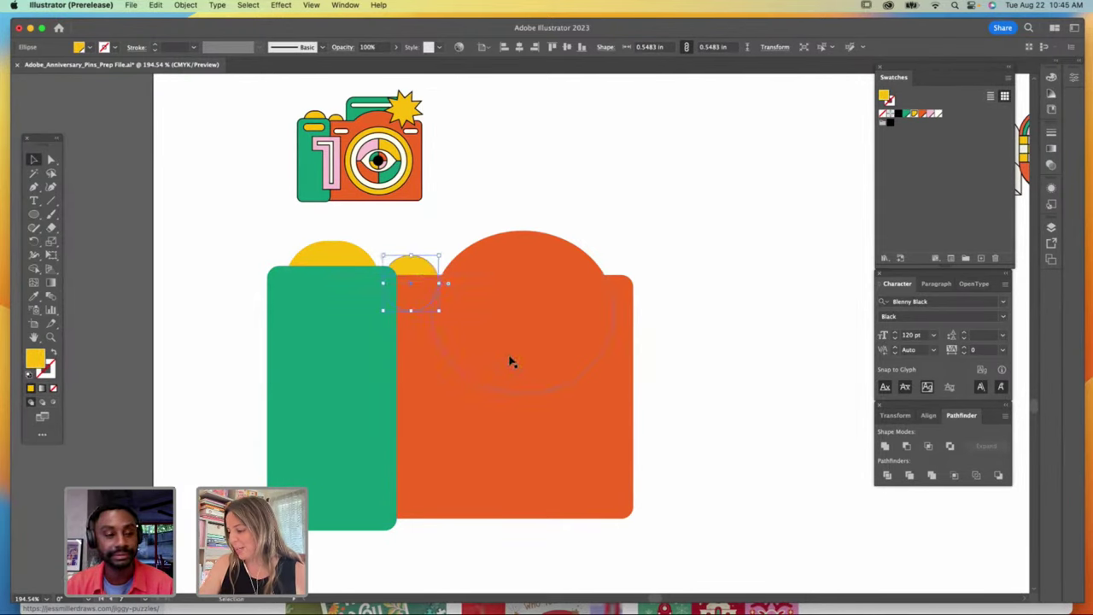
Step: Unite the orange dome and orange rectangle into one shape
{"action": "left_click", "coordinate": [582, 338]}
{"action": "left_click", "coordinate": [604, 438], "text": "shift"}
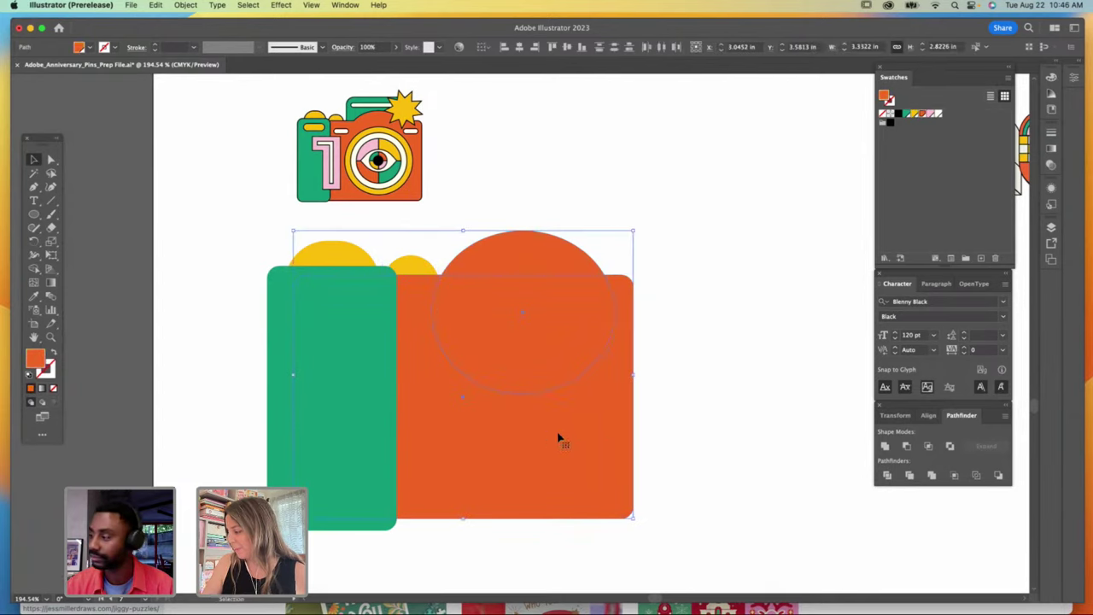
{"action": "left_click", "coordinate": [886, 445]}
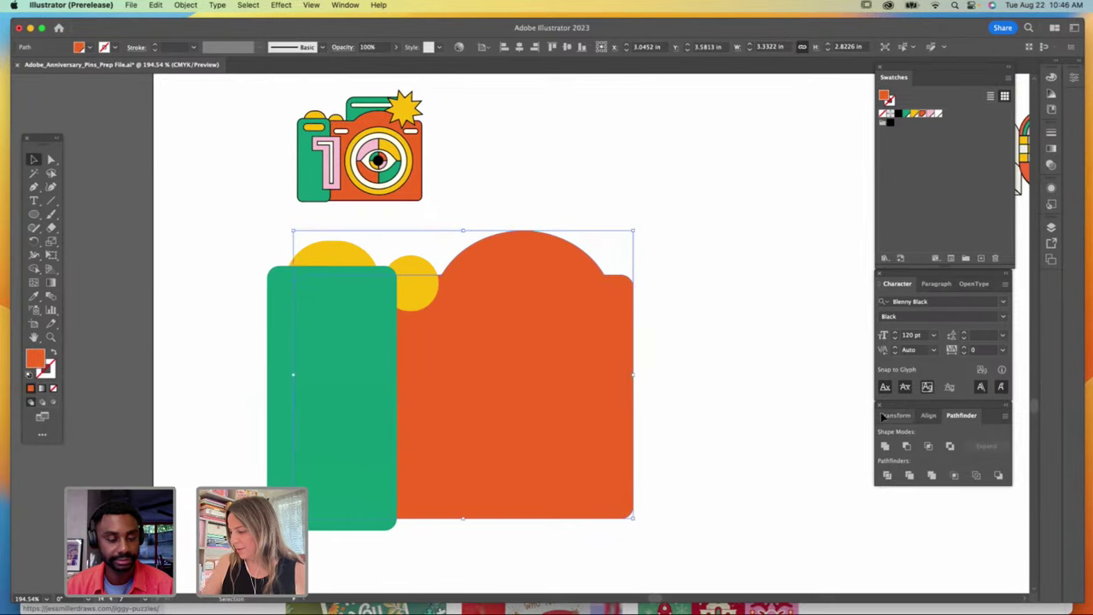
Step: Draw a slightly rounded rectangle, colour it the panel's green, and send it behind the dome
{"action": "left_click", "coordinate": [34, 214]}
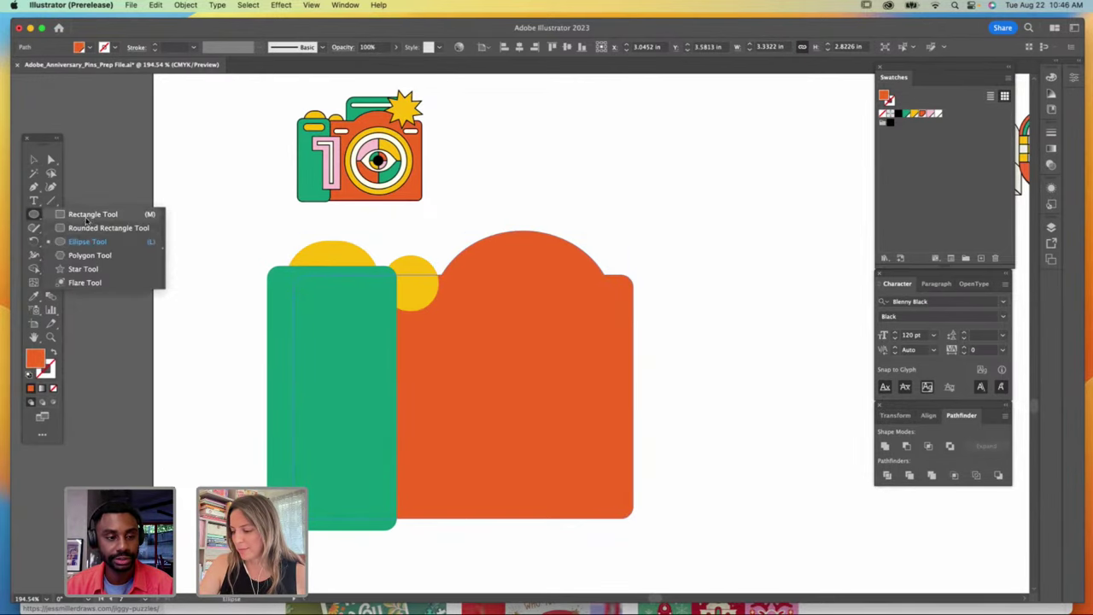
{"action": "left_click", "coordinate": [96, 228]}
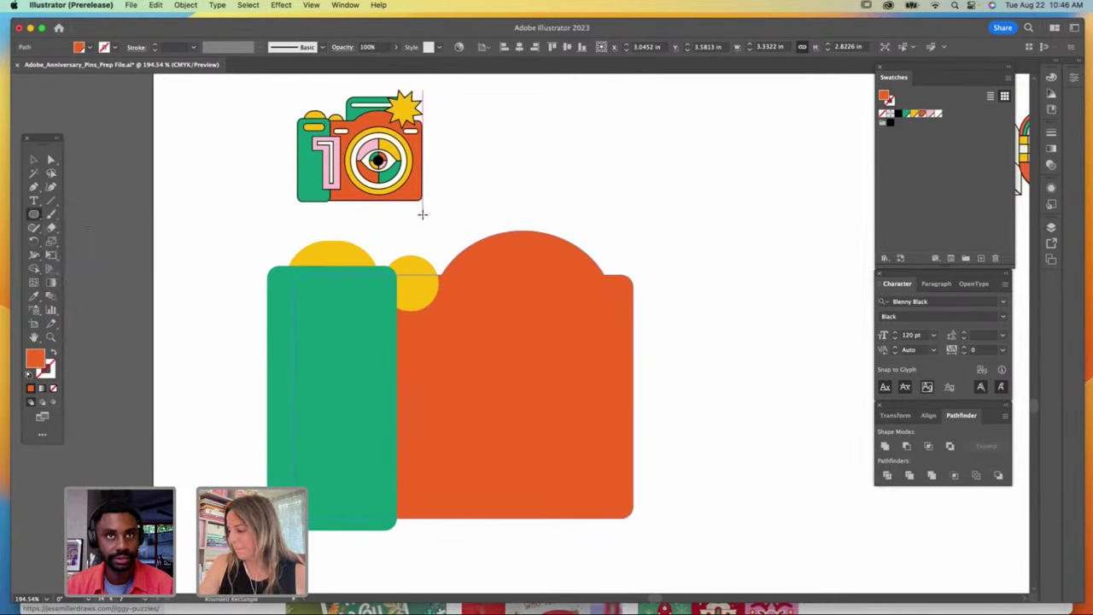
{"action": "left_click_drag", "start_coordinate": [425, 210], "coordinate": [621, 359]}
{"action": "left_click_drag", "start_coordinate": [441, 222], "coordinate": [436, 221]}
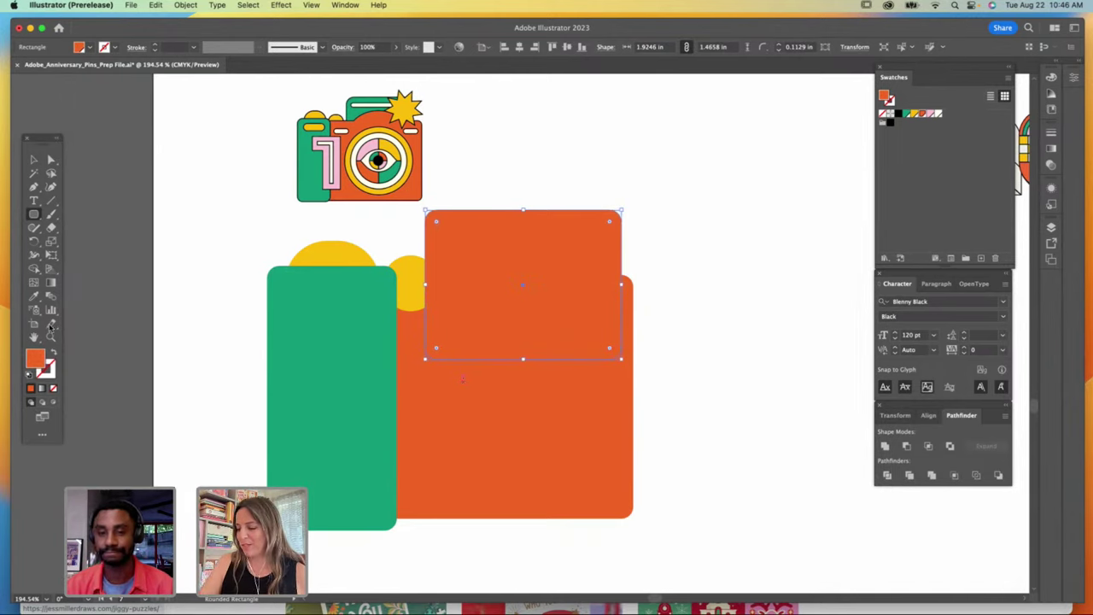
{"action": "left_click", "coordinate": [38, 295]}
{"action": "left_click", "coordinate": [286, 320]}
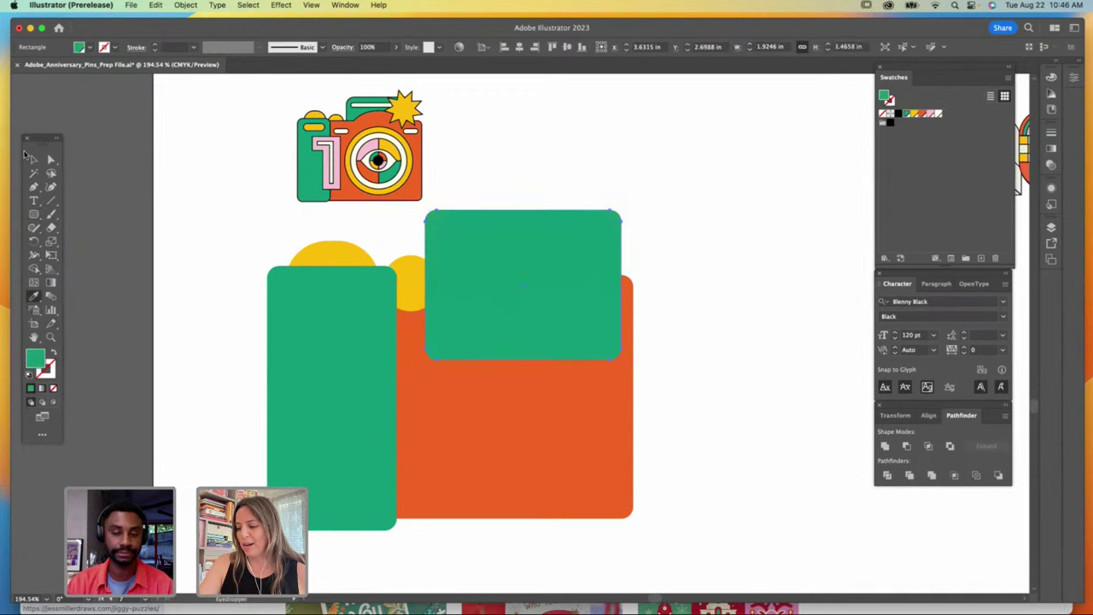
{"action": "left_click", "coordinate": [32, 159]}
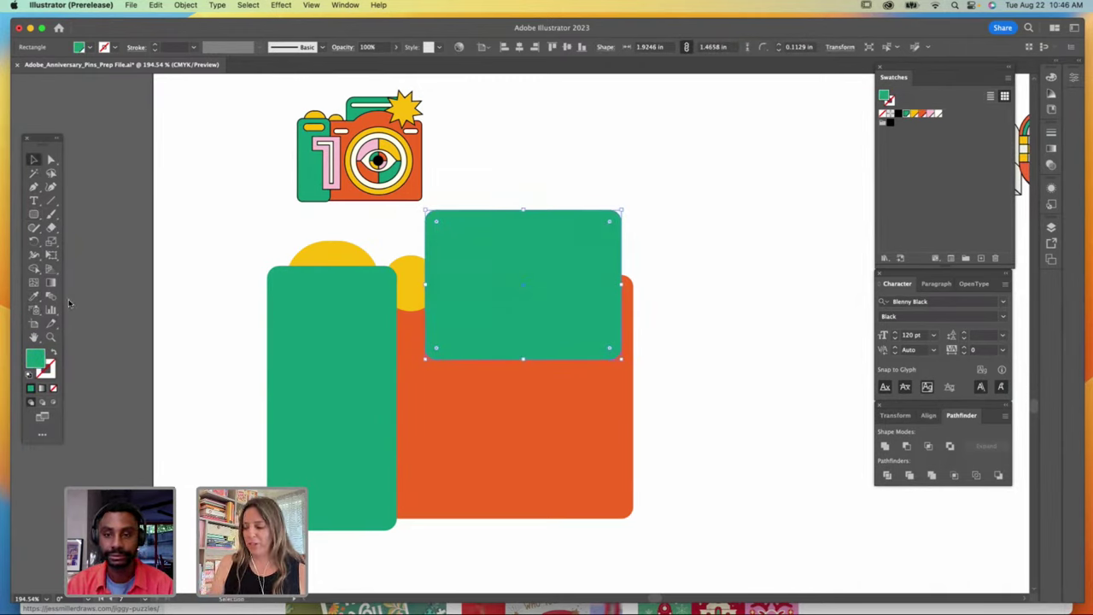
{"action": "key", "text": "super+shift+bracketleft"}
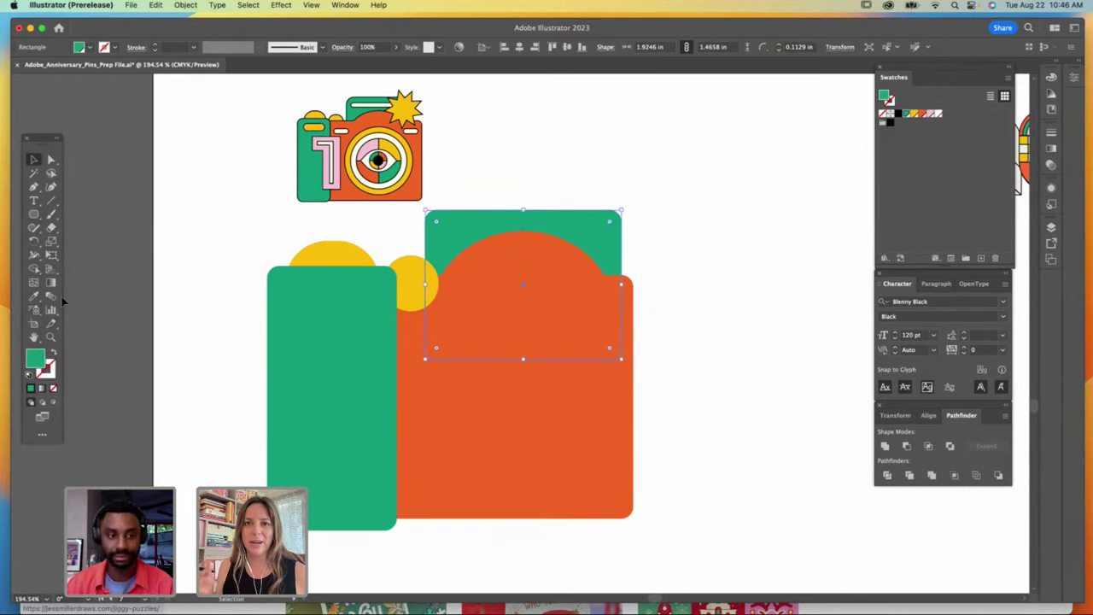
Step: Reframe the view and select the reference camera illustration
{"action": "left_click", "coordinate": [34, 337]}
{"action": "left_click_drag", "start_coordinate": [154, 353], "coordinate": [125, 408]}
{"action": "left_click", "coordinate": [34, 159]}
{"action": "left_click_drag", "start_coordinate": [232, 111], "coordinate": [328, 193]}
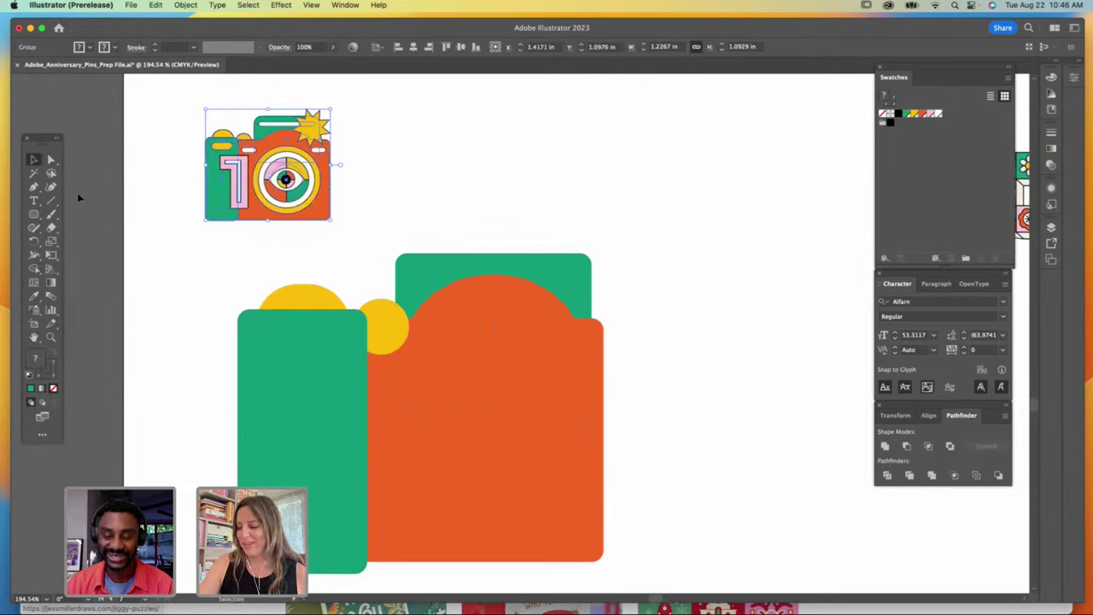
Step: Nudge the green back rectangle up and add a thin cream bar across it
{"action": "left_click_drag", "start_coordinate": [561, 281], "coordinate": [560, 264]}
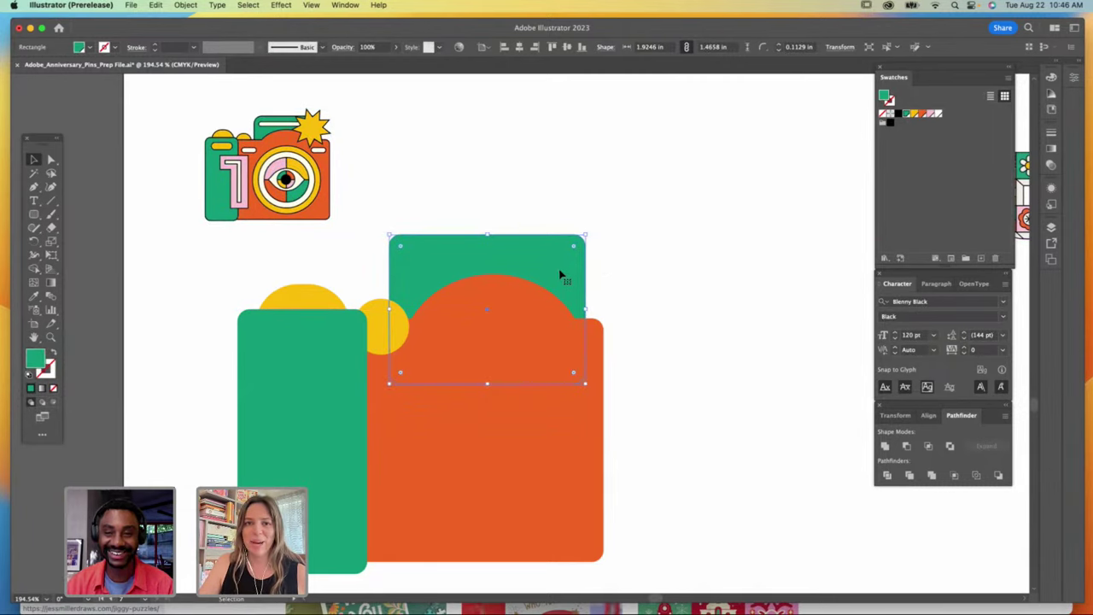
{"action": "left_click", "coordinate": [604, 265]}
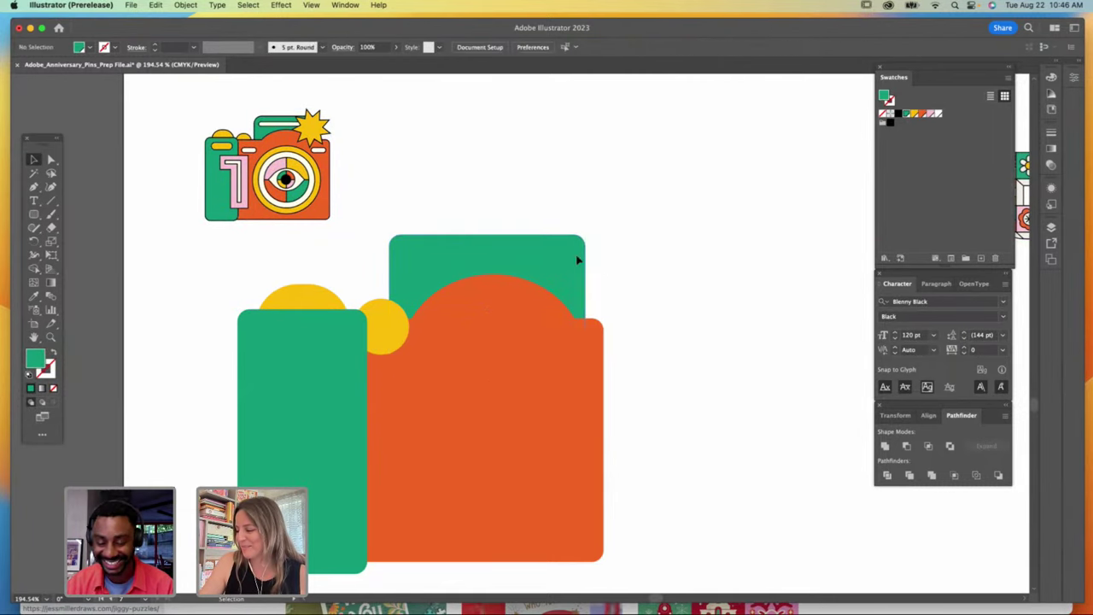
{"action": "left_click", "coordinate": [35, 214]}
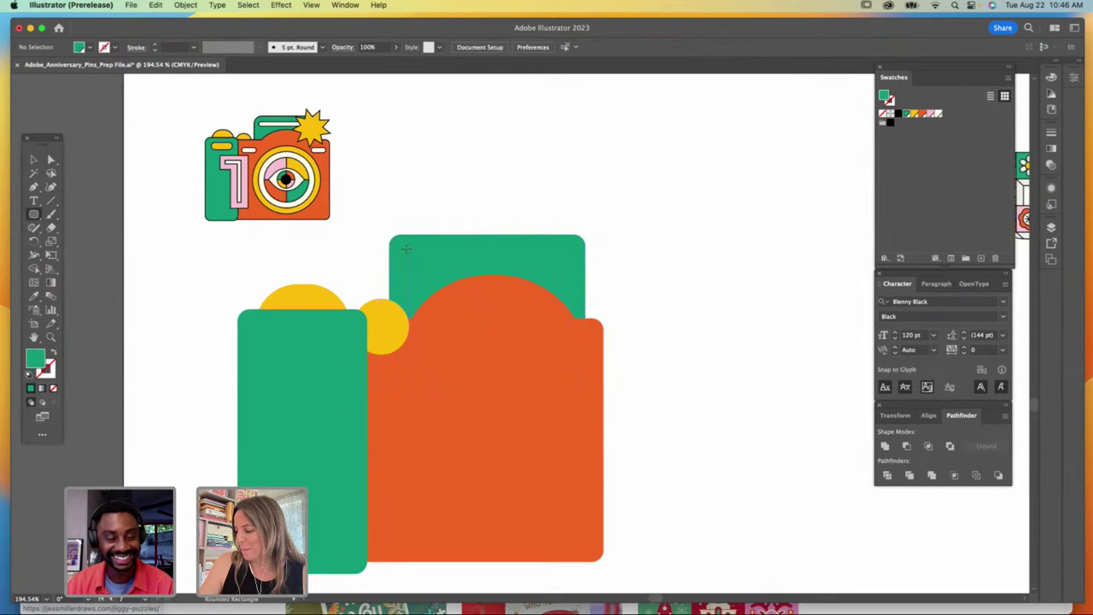
{"action": "left_click_drag", "start_coordinate": [406, 248], "coordinate": [572, 263]}
{"action": "left_click", "coordinate": [938, 115]}
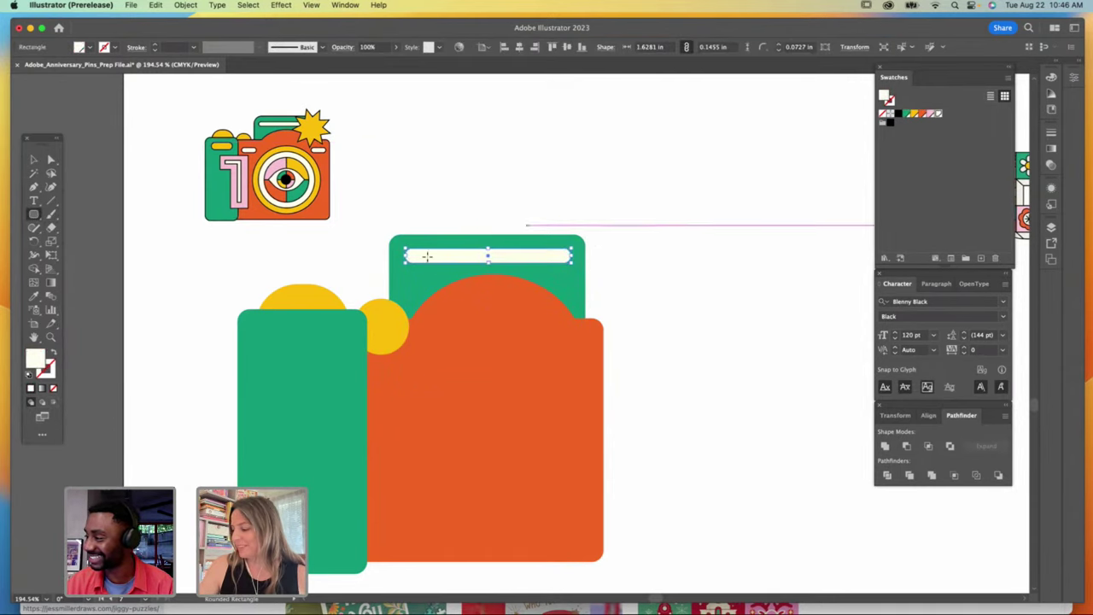
Step: Draw a bar on the left green panel and make it yellow with the Eyedropper
{"action": "left_click_drag", "start_coordinate": [263, 327], "coordinate": [351, 342]}
{"action": "key", "text": "i"}
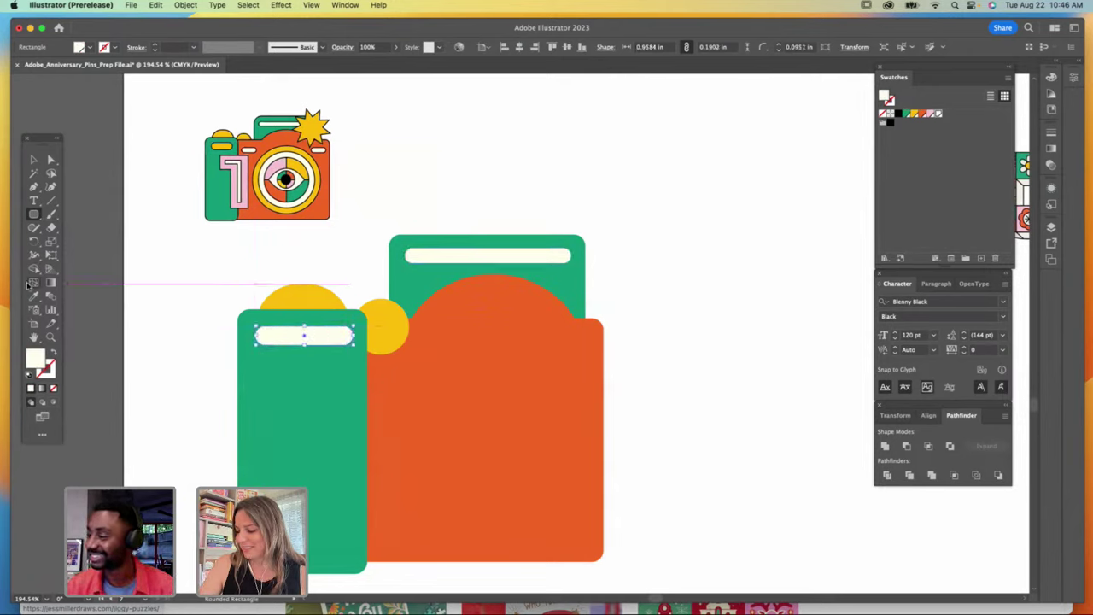
{"action": "left_click", "coordinate": [303, 289]}
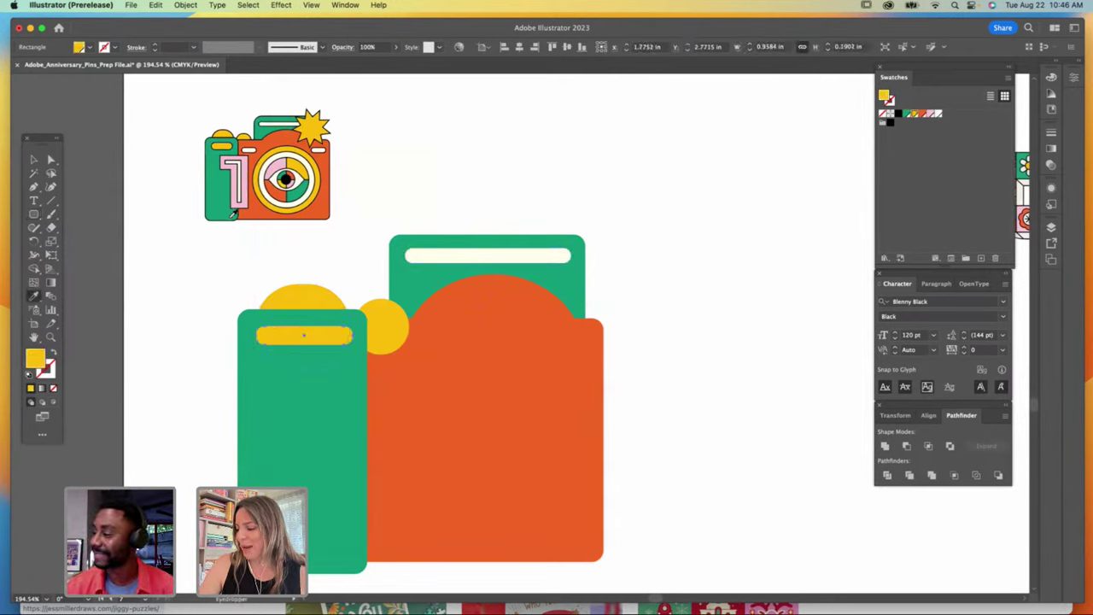
{"action": "left_click", "coordinate": [33, 160]}
{"action": "left_click_drag", "start_coordinate": [319, 342], "coordinate": [322, 340]}
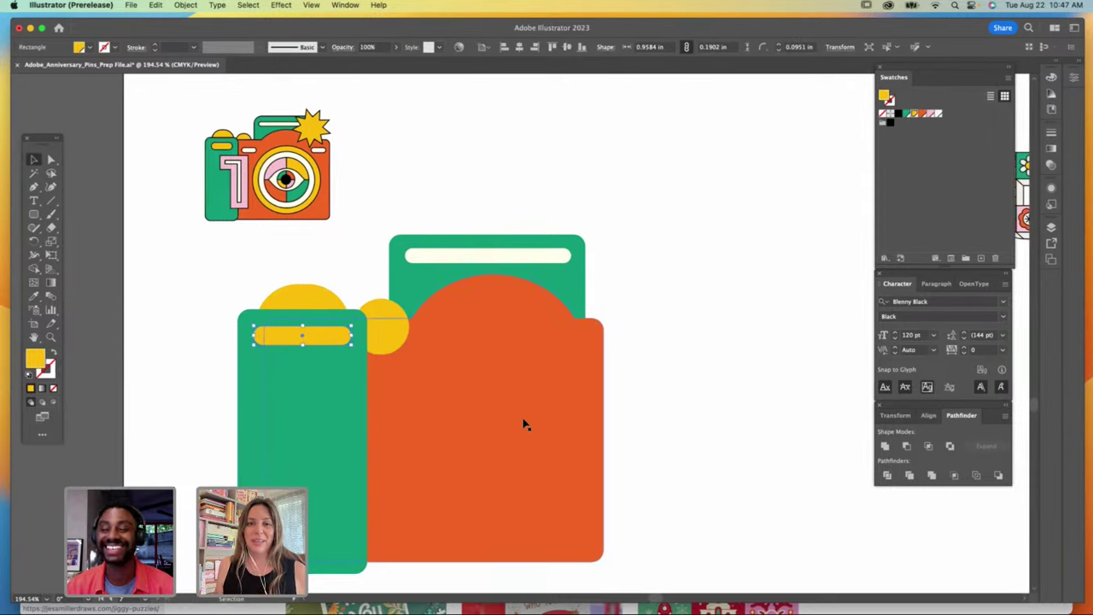
Step: Send the small yellow circle behind the orange body
{"action": "left_click", "coordinate": [394, 341]}
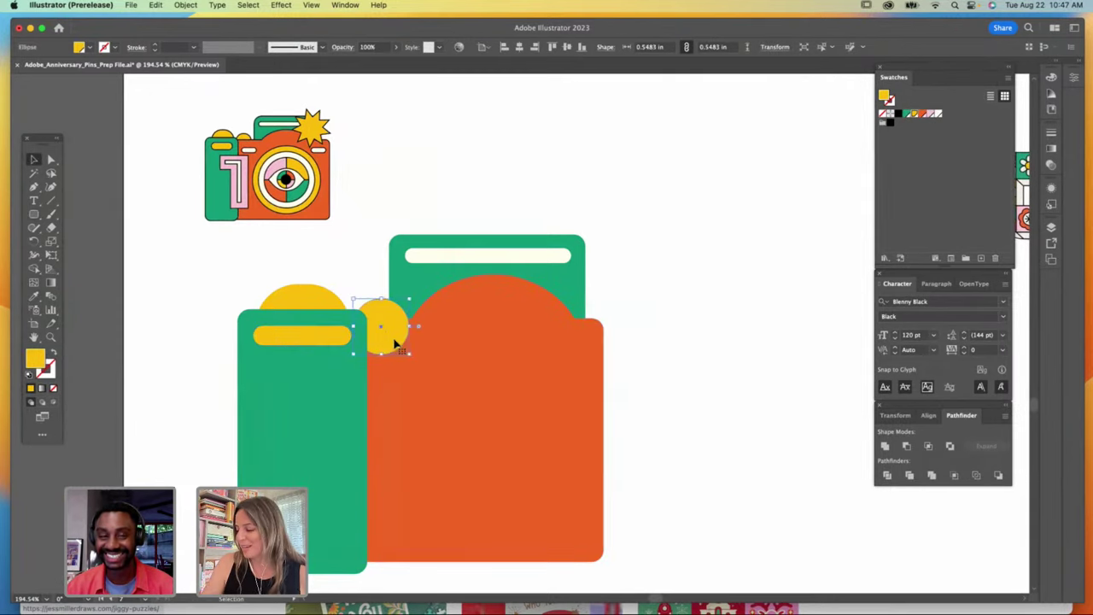
{"action": "key", "text": "super+shift+bracketleft"}
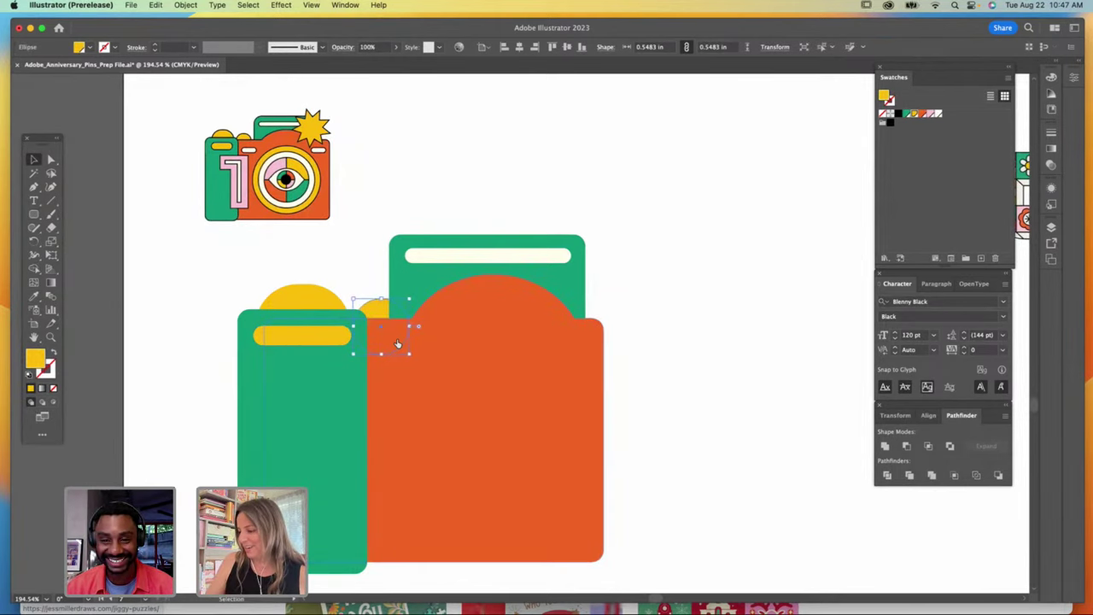
{"action": "left_click", "coordinate": [517, 258]}
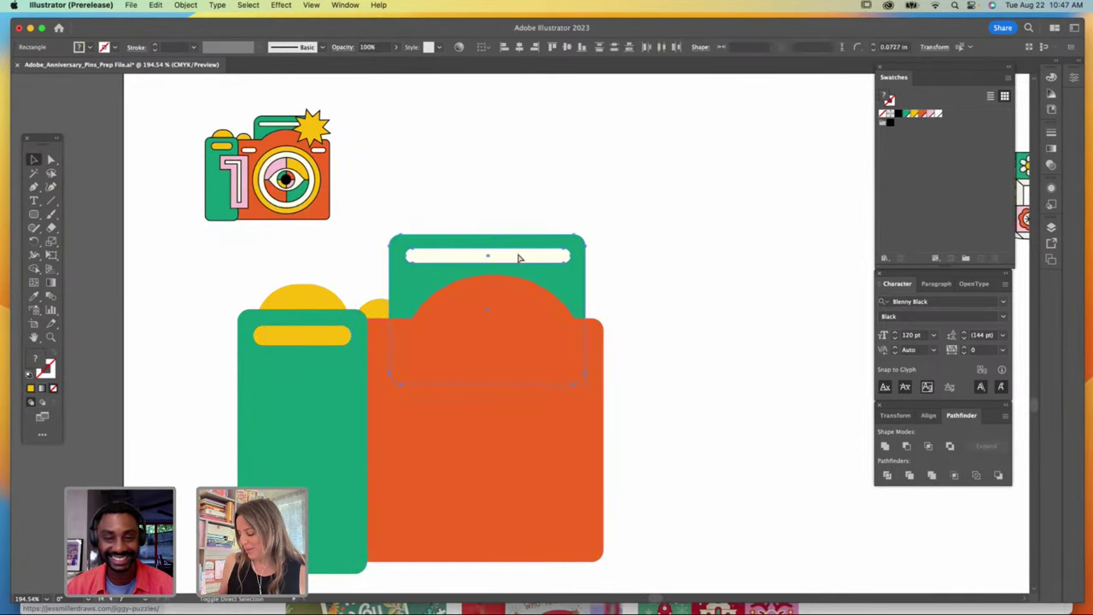
{"action": "left_click", "coordinate": [656, 321]}
{"action": "left_click", "coordinate": [319, 295]}
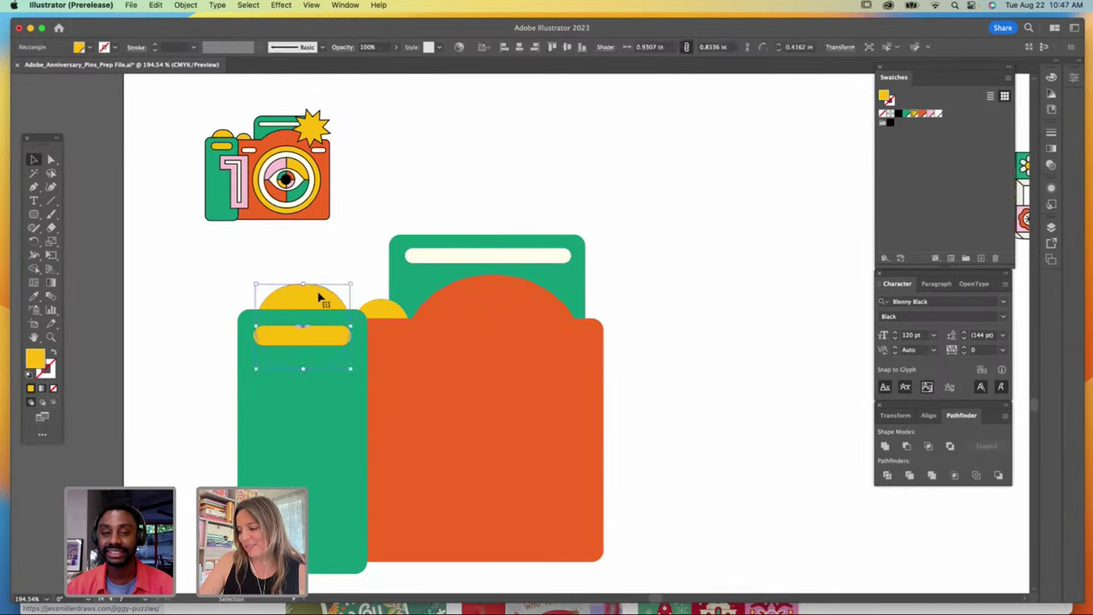
{"action": "mouse_move", "coordinate": [351, 326]}
{"action": "left_mouse_down"}
{"action": "mouse_move", "coordinate": [342, 326]}
{"action": "mouse_move", "coordinate": [352, 327]}
{"action": "left_mouse_up"}
{"action": "left_click", "coordinate": [376, 251]}
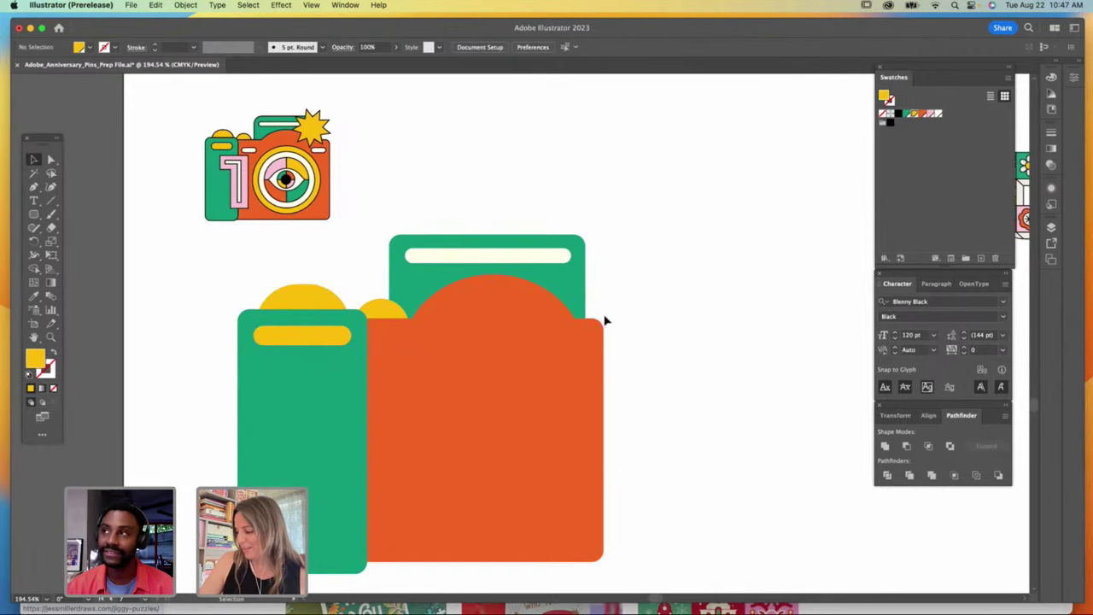
Step: Draw a small cream pill on the orange body's upper left and copy it to the upper right
{"action": "left_click", "coordinate": [34, 215]}
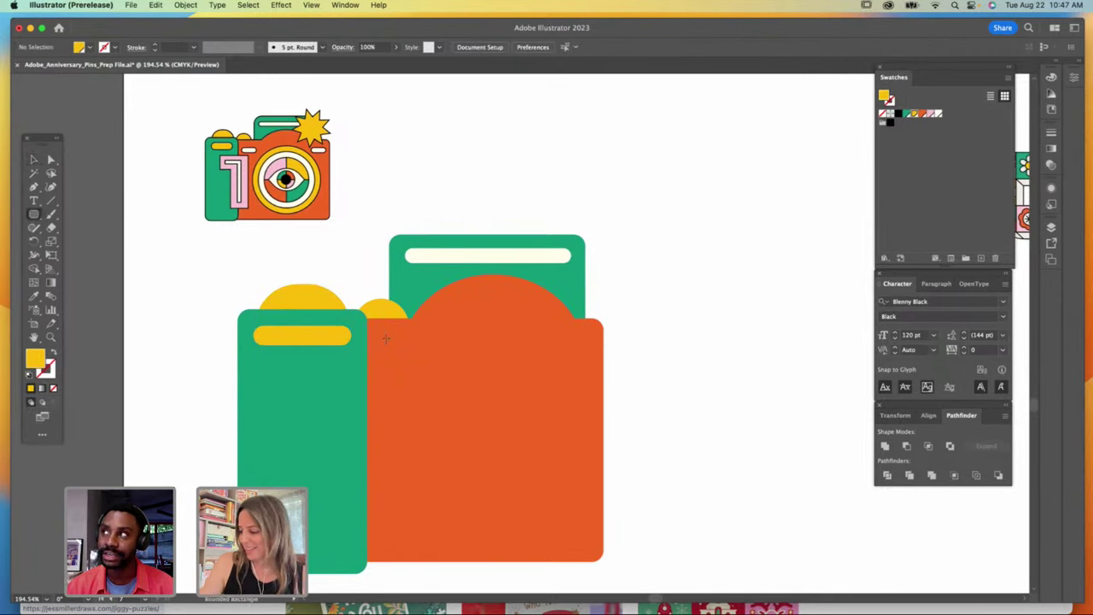
{"action": "left_click_drag", "start_coordinate": [376, 334], "coordinate": [432, 351]}
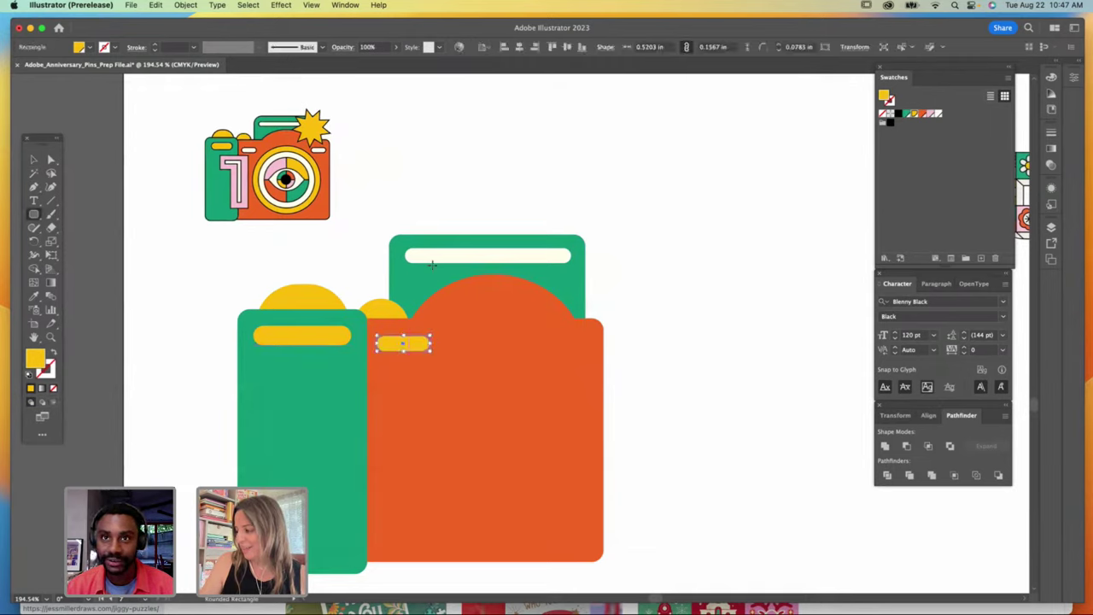
{"action": "left_click", "coordinate": [938, 114]}
{"action": "key", "text": "v"}
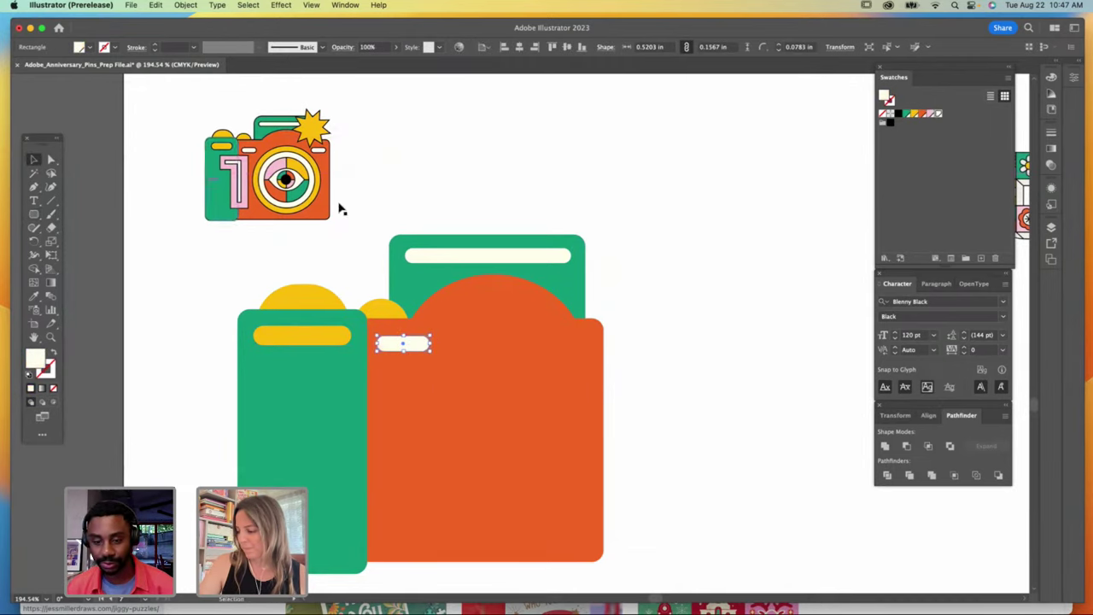
{"action": "left_click", "coordinate": [598, 278]}
{"action": "left_click_drag", "start_coordinate": [415, 344], "coordinate": [580, 345]}
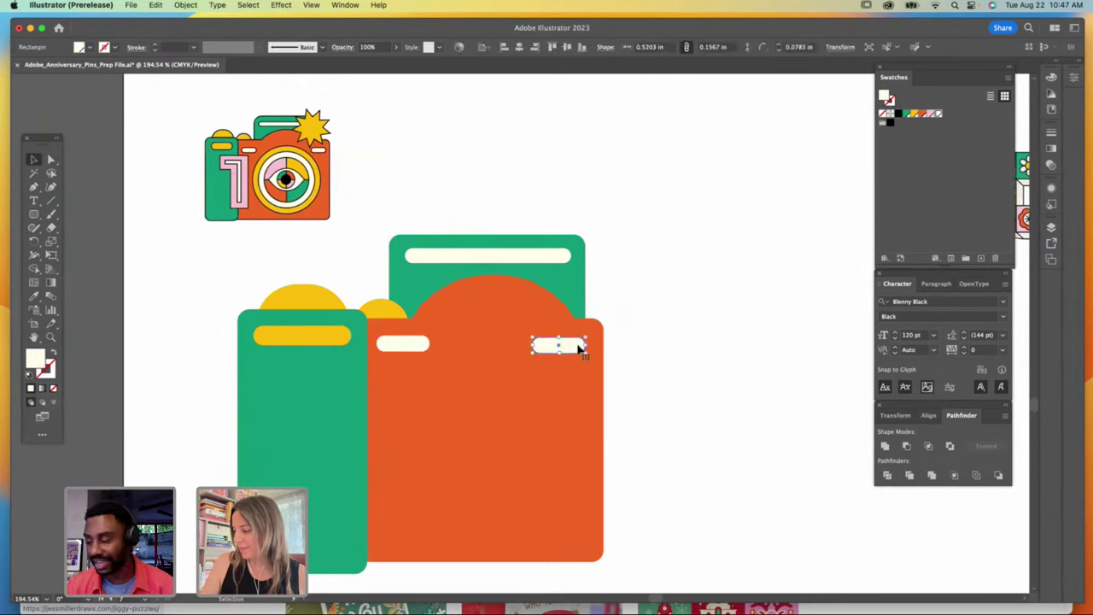
{"action": "left_click", "coordinate": [34, 213]}
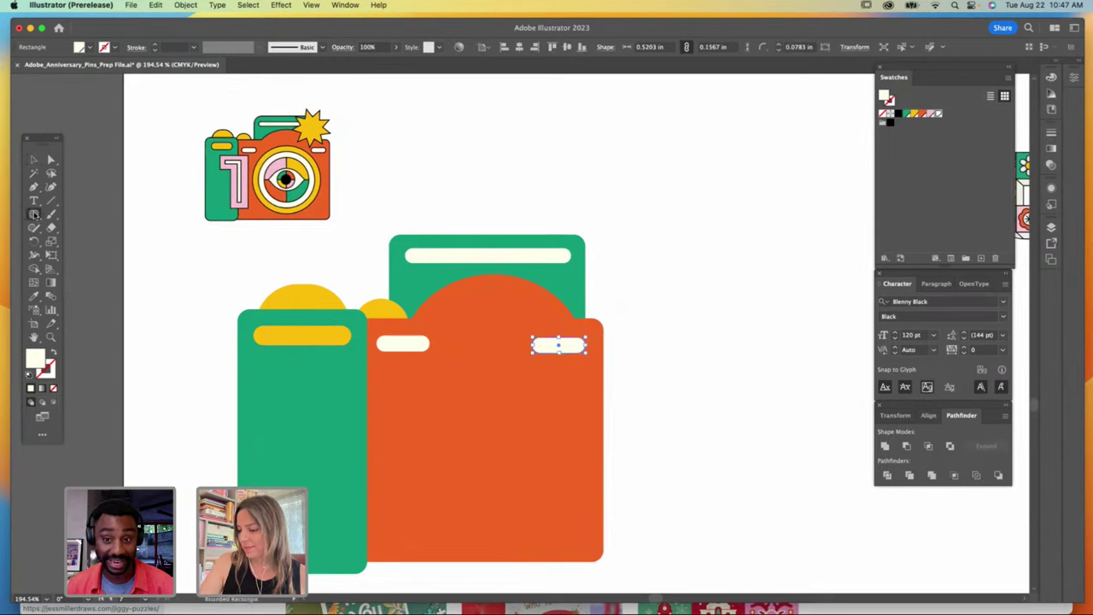
{"action": "left_click", "coordinate": [84, 241]}
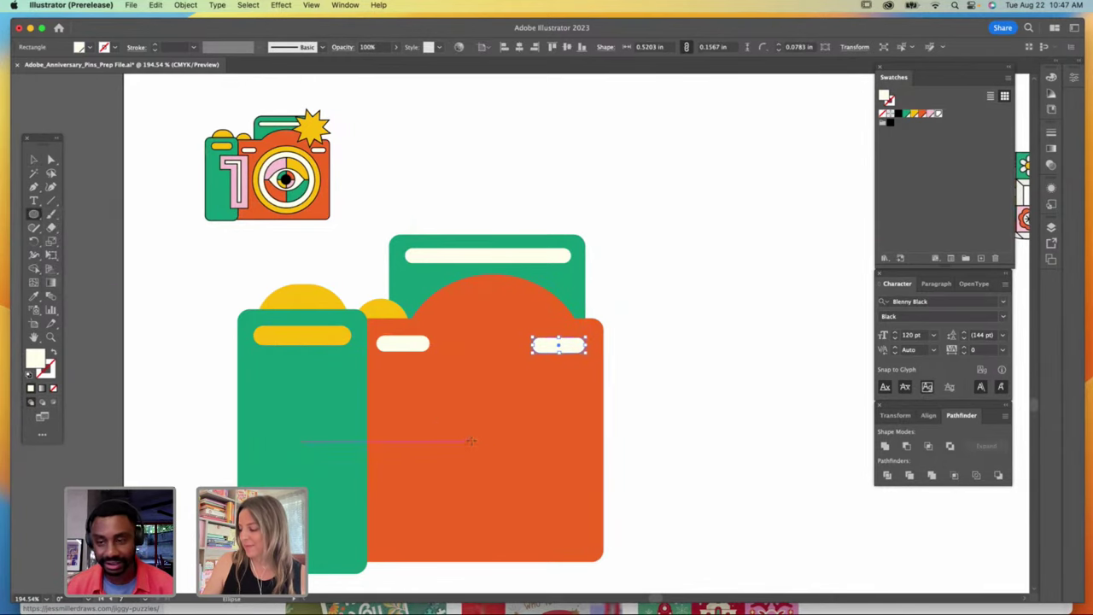
Step: Draw a large cream lens circle and nudge both cream side pills up slightly
{"action": "left_click_drag", "start_coordinate": [481, 446], "coordinate": [495, 350]}
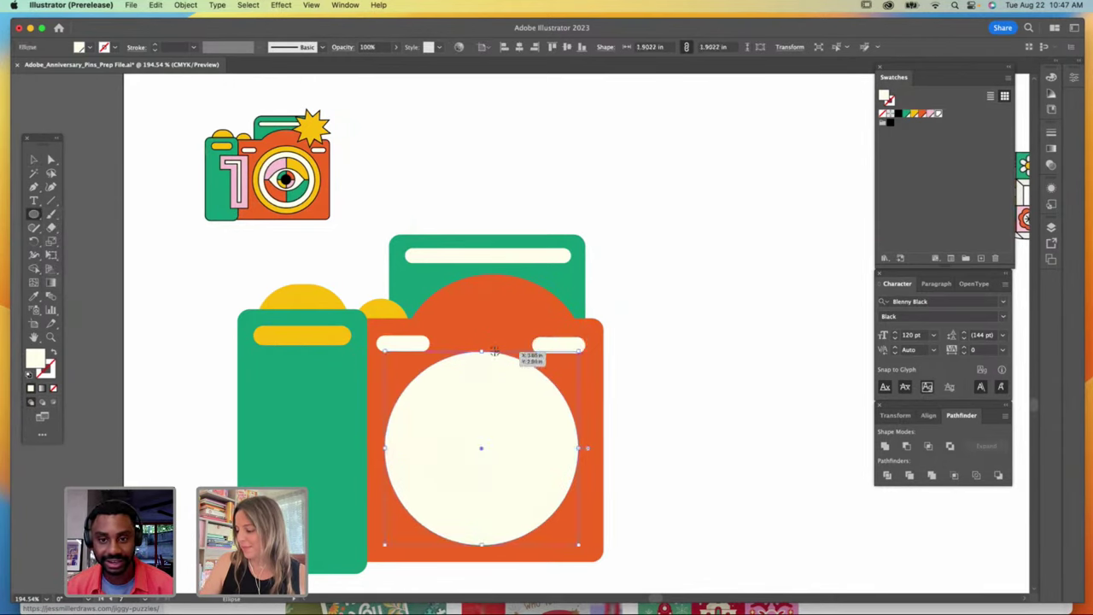
{"action": "key", "text": "v"}
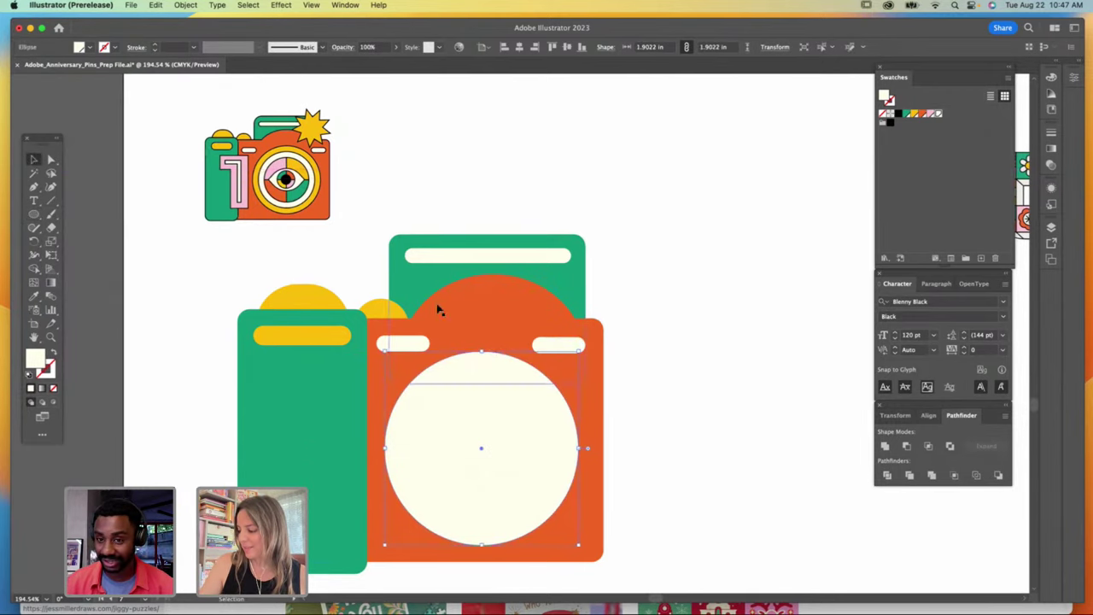
{"action": "left_click", "coordinate": [614, 279]}
{"action": "left_click_drag", "start_coordinate": [401, 345], "coordinate": [416, 337]}
{"action": "left_click_drag", "start_coordinate": [567, 346], "coordinate": [570, 340]}
Step: Remove the left and top anchor points of the orange camera body's dome to flatten it
{"action": "left_click", "coordinate": [464, 290]}
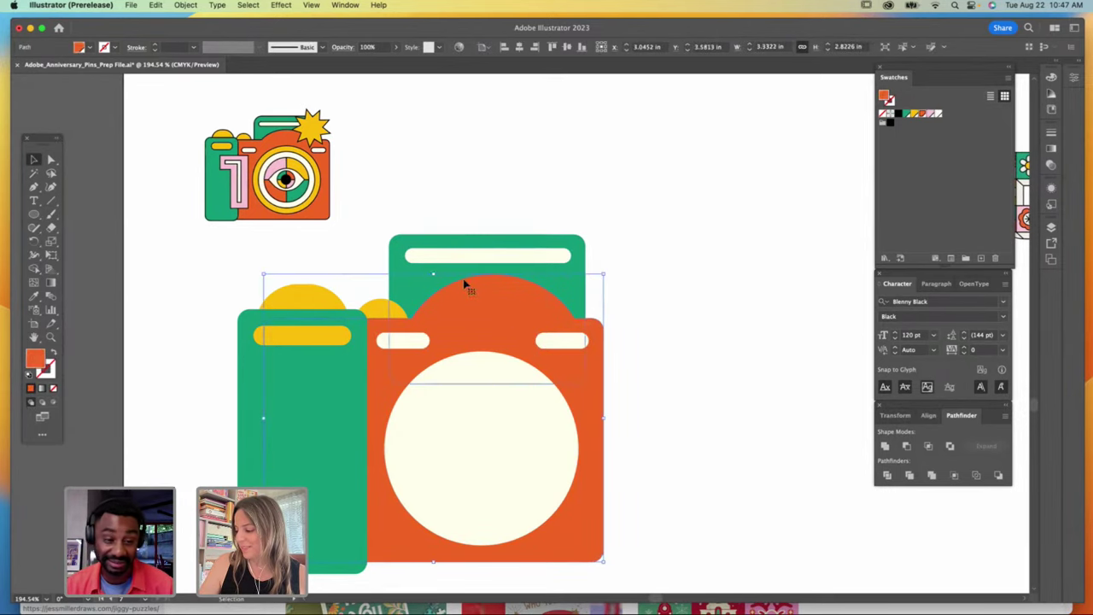
{"action": "left_click", "coordinate": [51, 159]}
{"action": "left_click_drag", "start_coordinate": [34, 186], "coordinate": [72, 215]}
{"action": "left_click", "coordinate": [415, 320]}
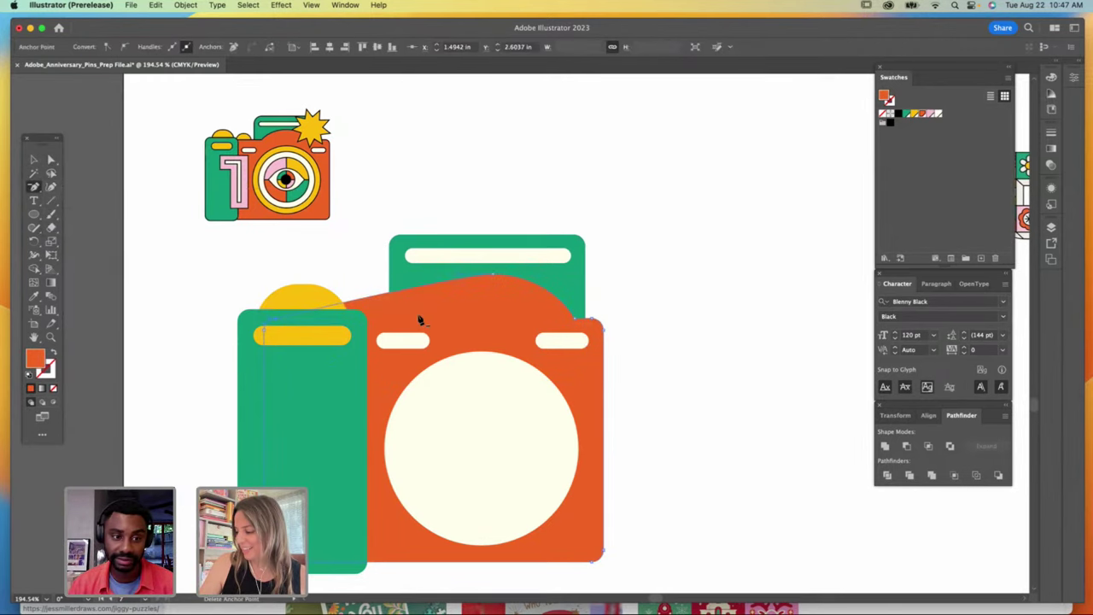
{"action": "left_click", "coordinate": [495, 276]}
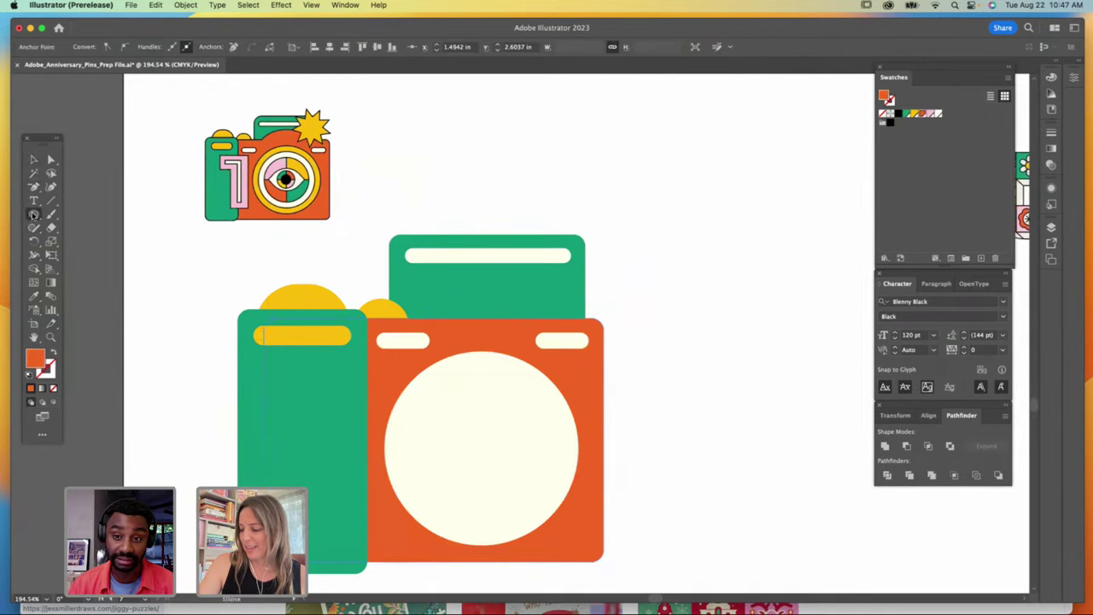
Step: Draw an orange ellipse over the camera body and send it back behind the lens and body
{"action": "left_click_drag", "start_coordinate": [35, 213], "coordinate": [35, 213]}
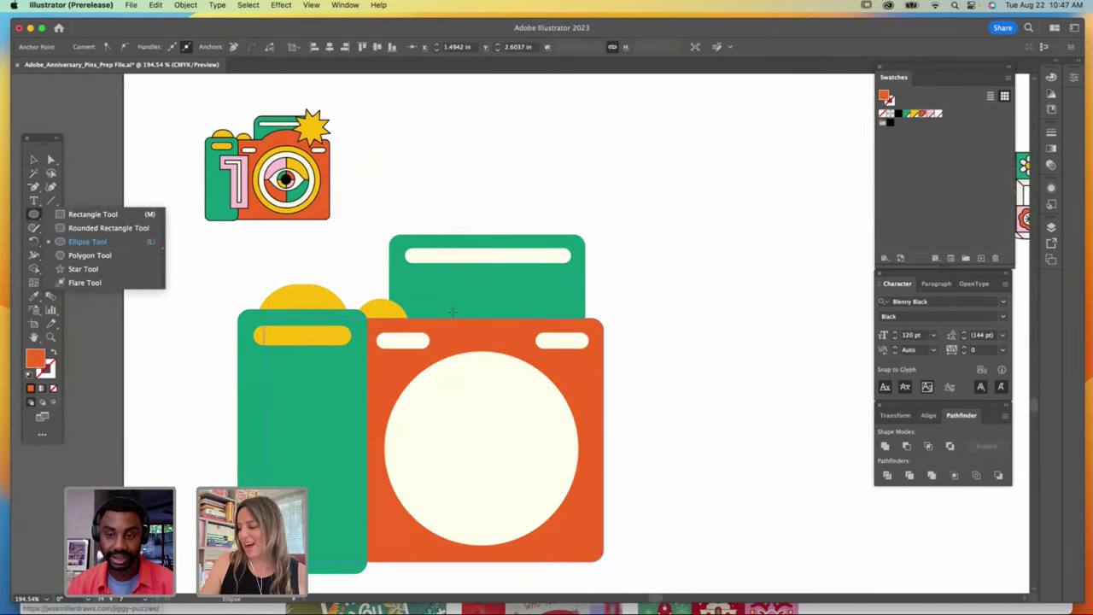
{"action": "left_click_drag", "start_coordinate": [415, 275], "coordinate": [605, 418]}
{"action": "key", "text": "v"}
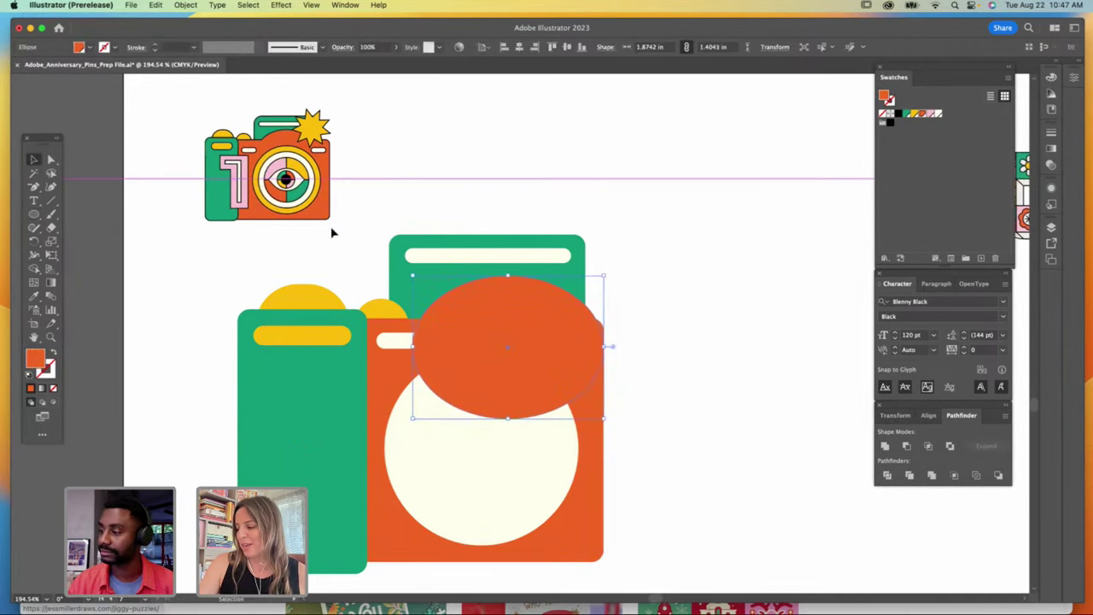
{"action": "left_click_drag", "start_coordinate": [551, 345], "coordinate": [529, 341]}
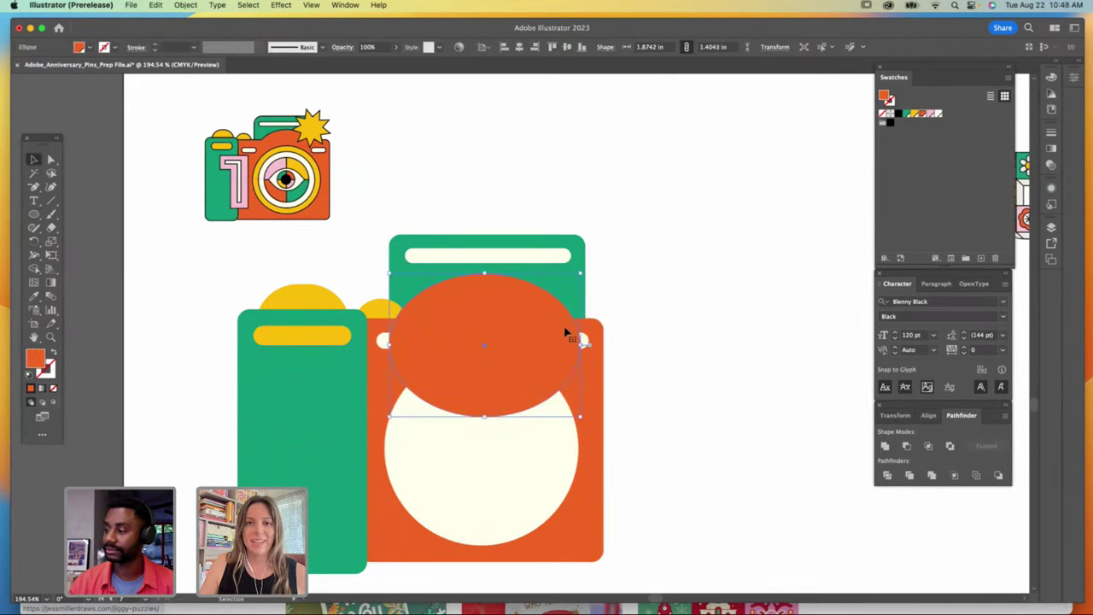
{"action": "key", "text": "super+bracketleft"}
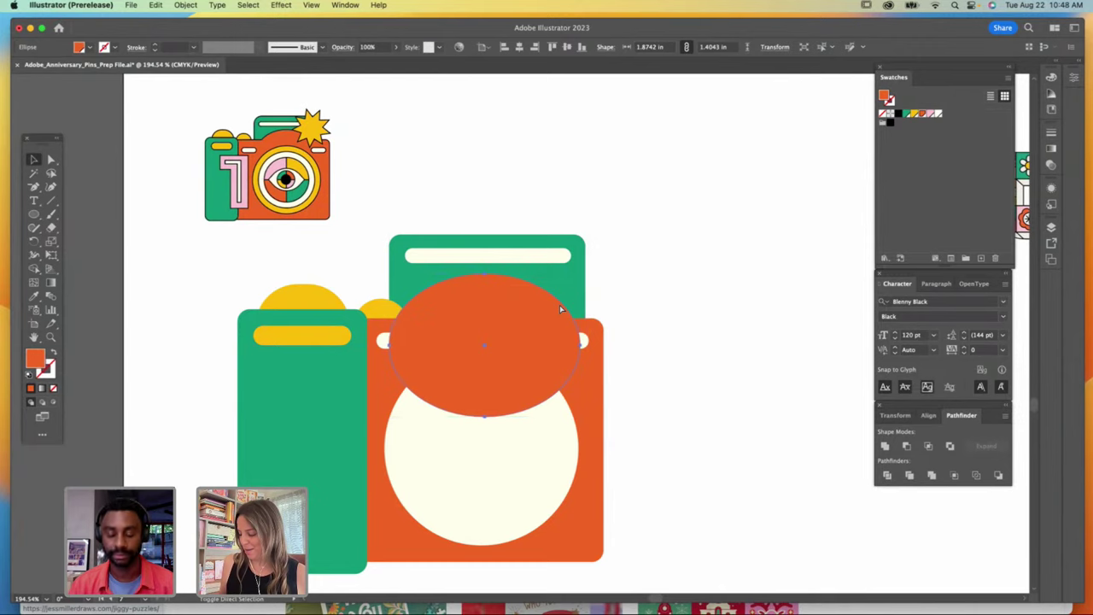
{"action": "key", "text": "super+bracketleft"}
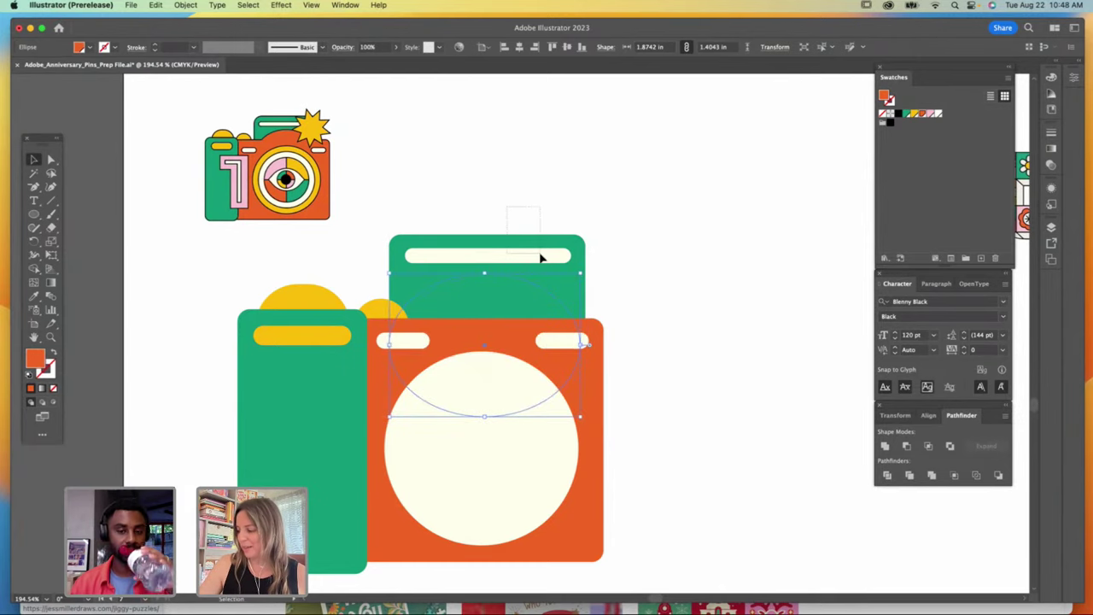
Step: Send the green top rectangle behind the orange ellipse and nudge the ellipse down
{"action": "left_click", "coordinate": [540, 258]}
{"action": "key", "text": "super+bracketleft"}
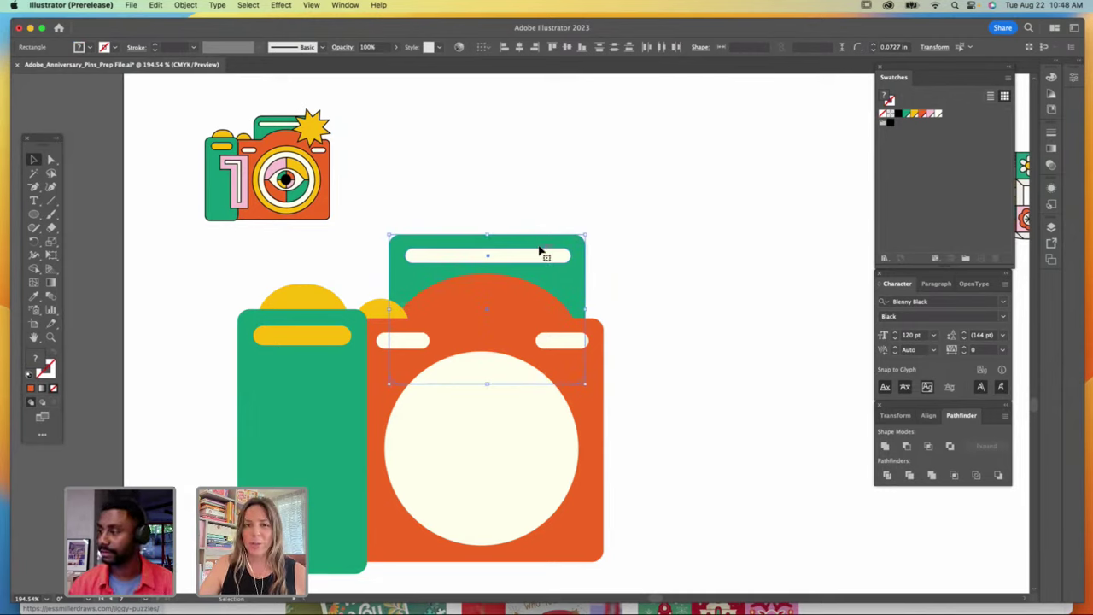
{"action": "left_click", "coordinate": [632, 263]}
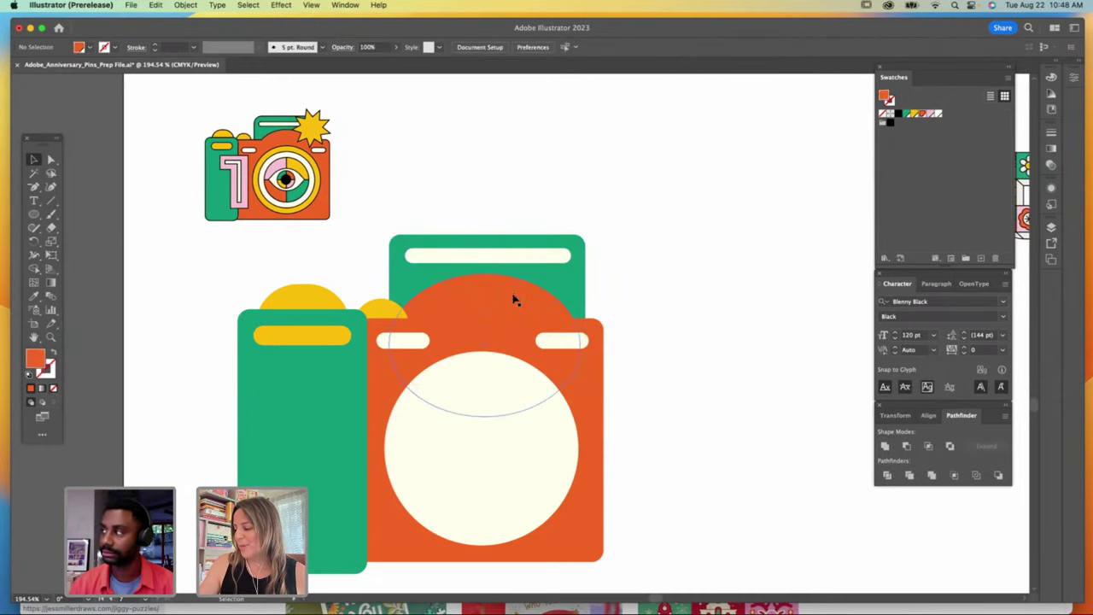
{"action": "left_click_drag", "start_coordinate": [514, 299], "coordinate": [514, 294]}
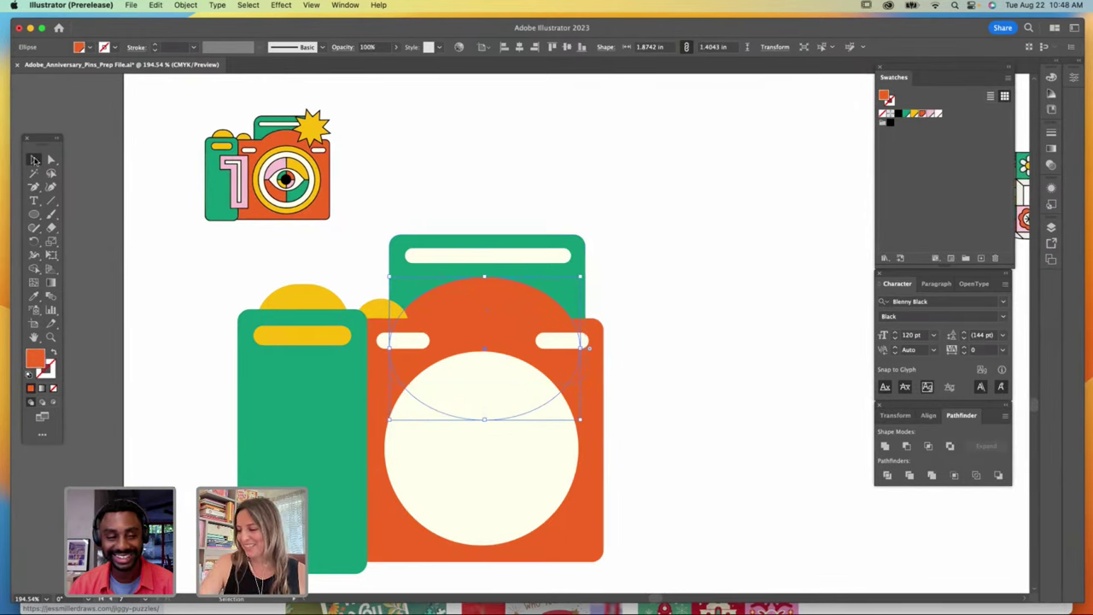
{"action": "left_click", "coordinate": [94, 186]}
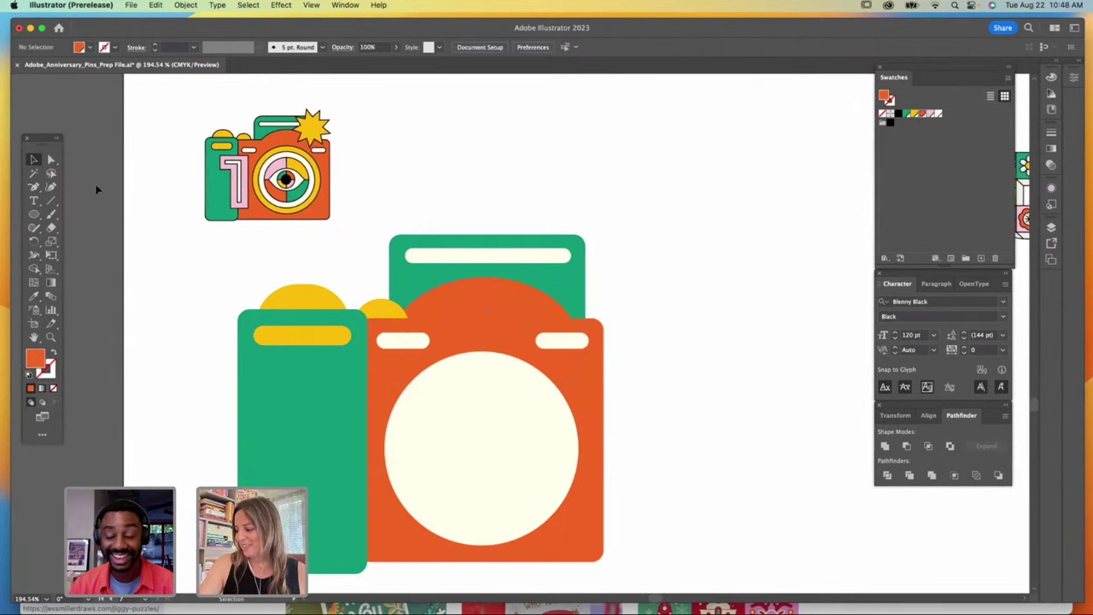
Step: Recolor the lens circle yellow and draw a new cream circle from its centre
{"action": "left_click", "coordinate": [543, 420]}
{"action": "left_click", "coordinate": [910, 115]}
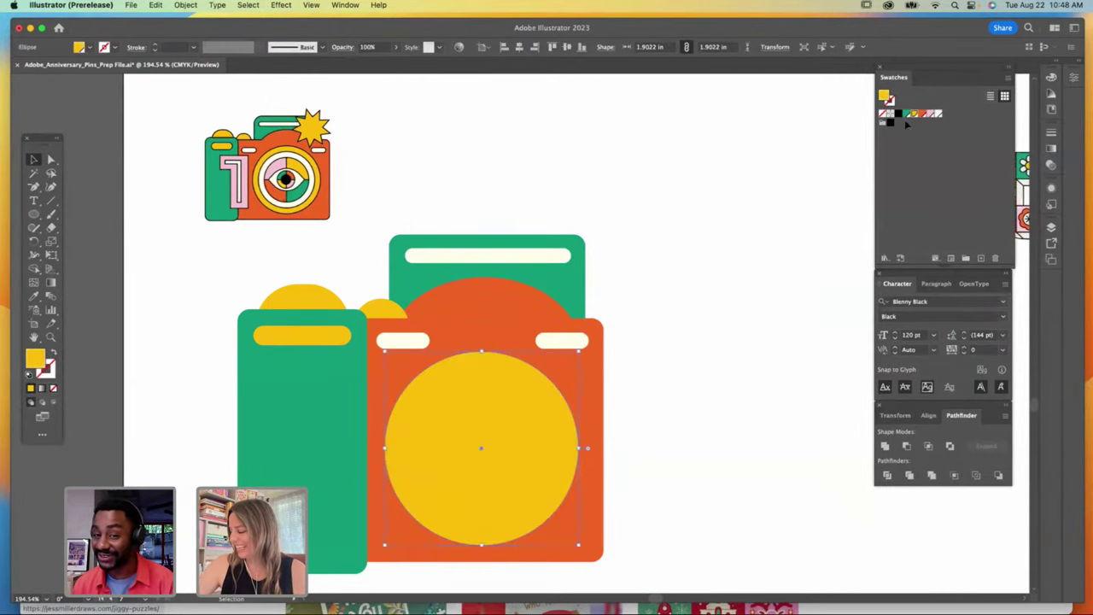
{"action": "left_click", "coordinate": [34, 215]}
{"action": "left_click_drag", "start_coordinate": [481, 444], "coordinate": [495, 433]}
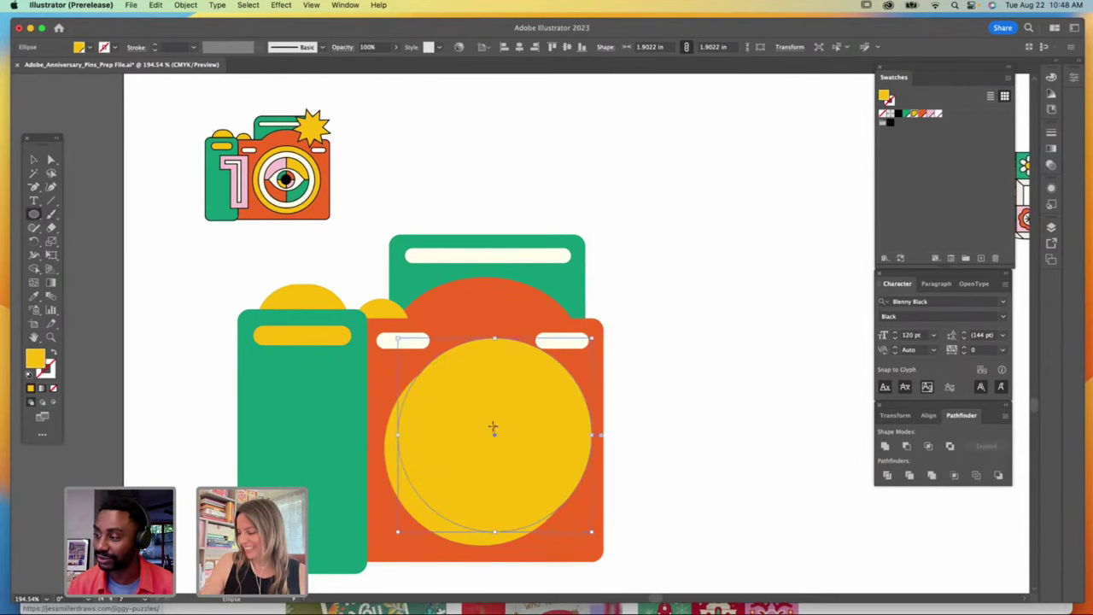
{"action": "left_click", "coordinate": [939, 116]}
Step: Shrink the cream circle to about 1.61 in and centre it inside the yellow ring
{"action": "key", "text": "v"}
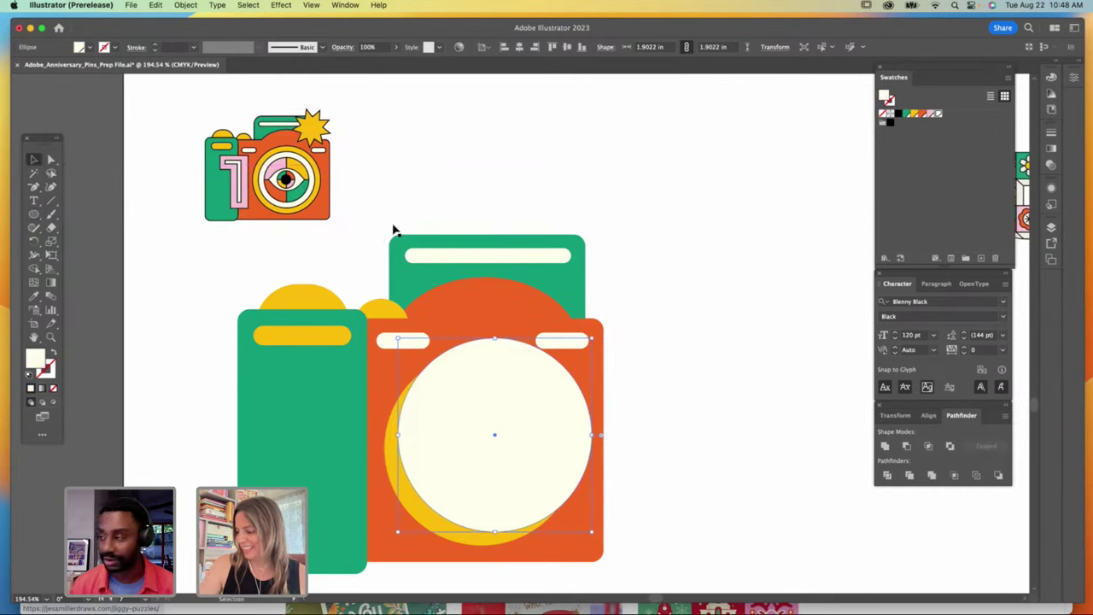
{"action": "left_click_drag", "start_coordinate": [591, 340], "coordinate": [564, 362]}
{"action": "left_click_drag", "start_coordinate": [517, 415], "coordinate": [517, 415]}
{"action": "left_click", "coordinate": [509, 362], "text": "shift"}
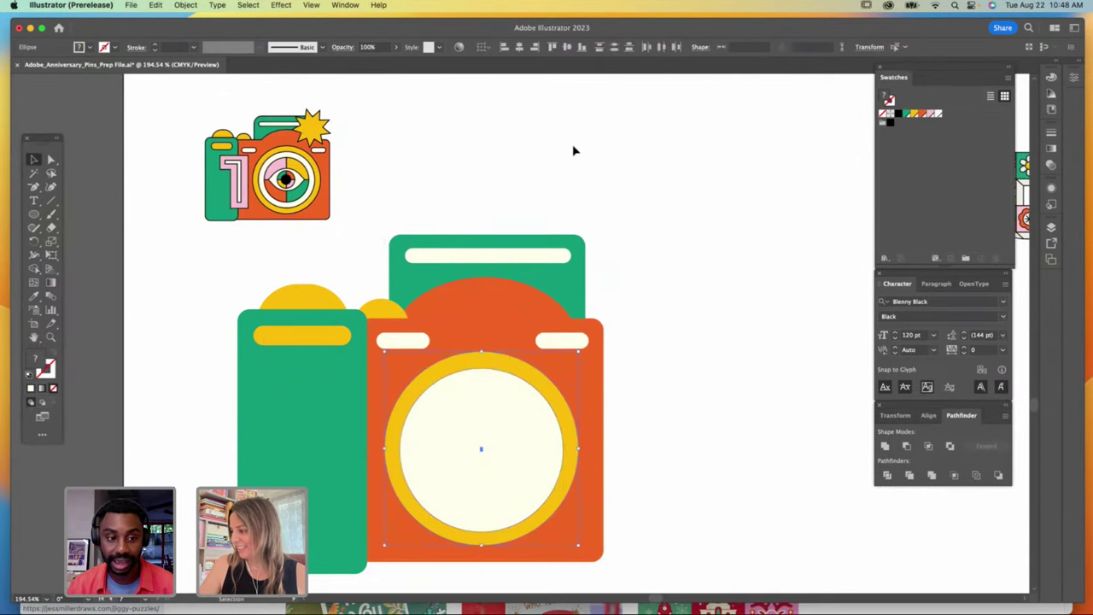
{"action": "left_click", "coordinate": [618, 48]}
{"action": "left_click", "coordinate": [653, 307]}
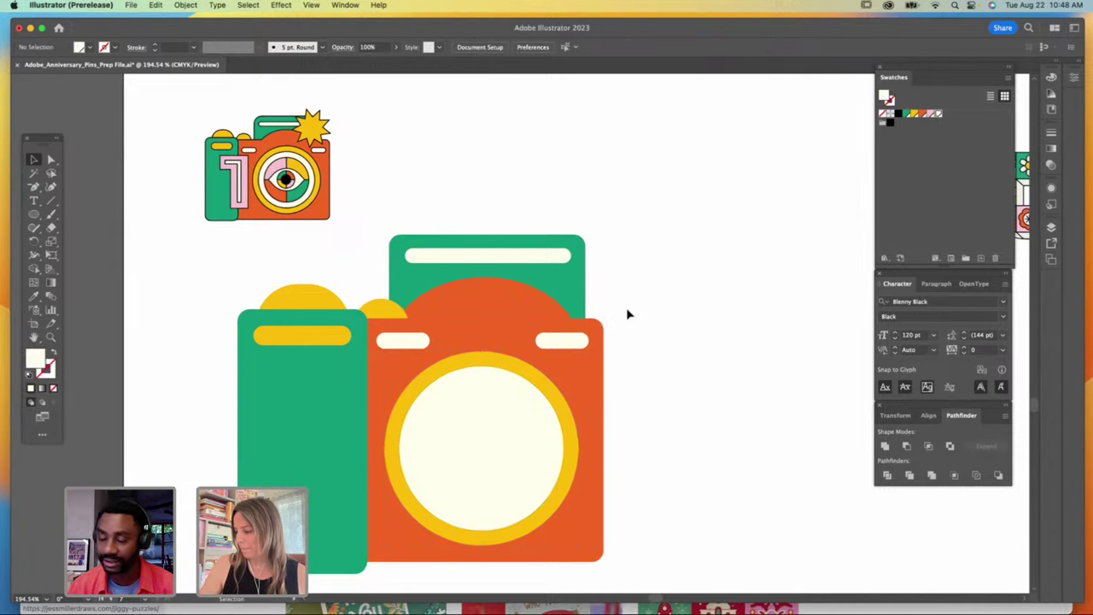
Step: Shrink the inner circle to 1.3451 in and fill it black
{"action": "left_click", "coordinate": [519, 414]}
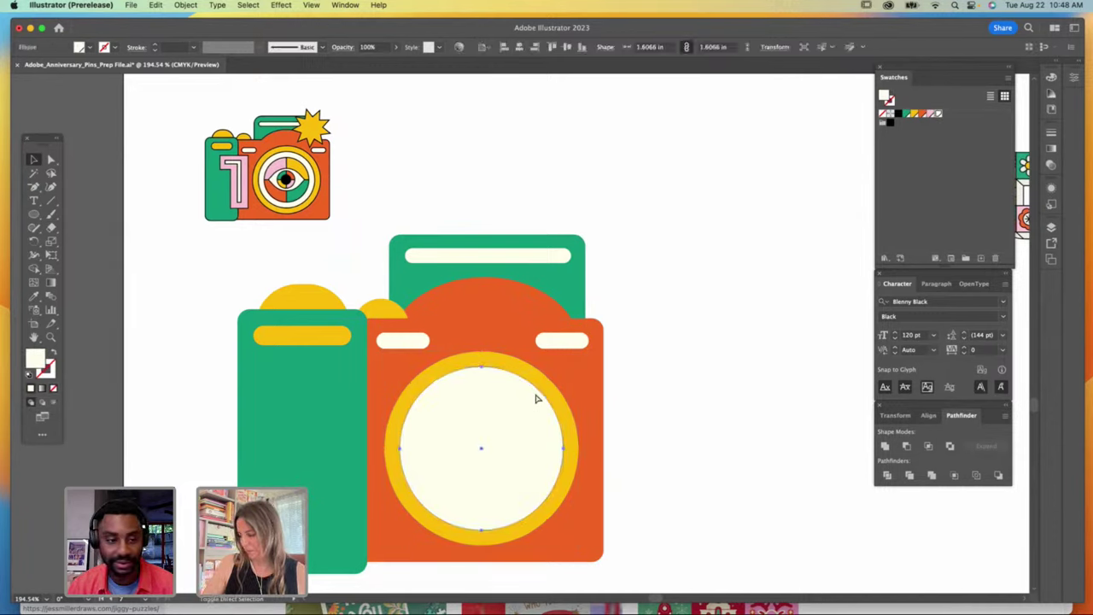
{"action": "mouse_move", "coordinate": [562, 366]}
{"action": "left_mouse_down"}
{"action": "mouse_move", "coordinate": [563, 377]}
{"action": "mouse_move", "coordinate": [552, 376]}
{"action": "left_mouse_up"}
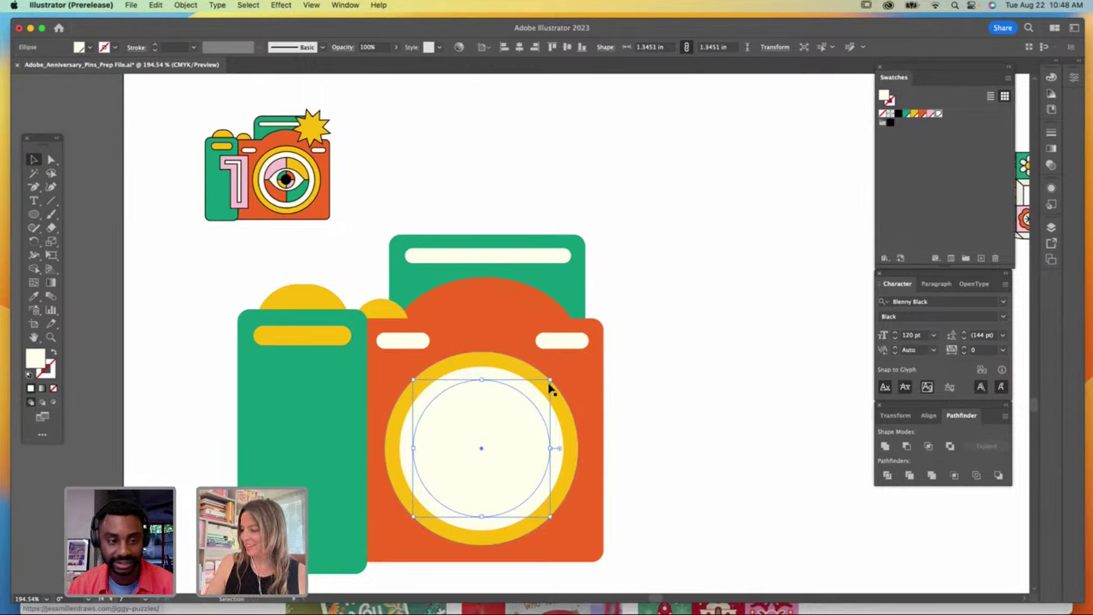
{"action": "left_click", "coordinate": [897, 113]}
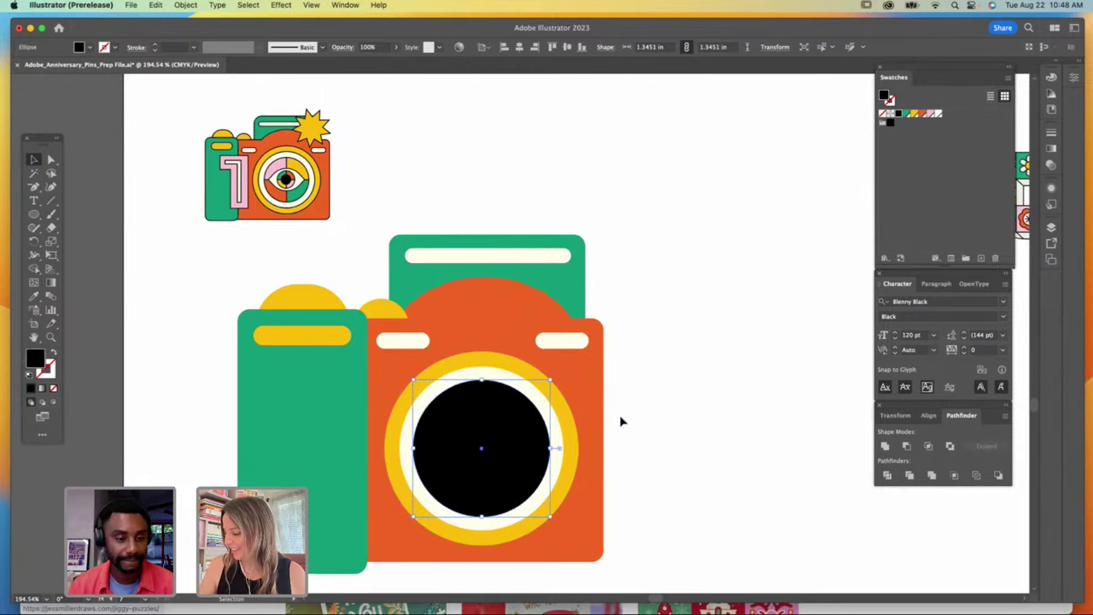
{"action": "left_click", "coordinate": [34, 216]}
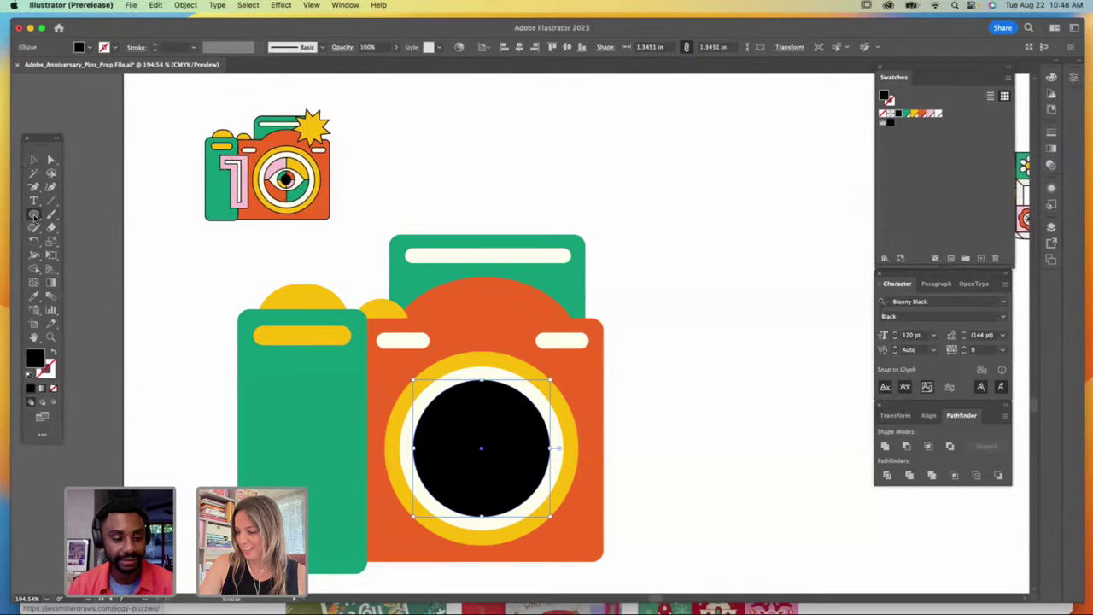
{"action": "left_click", "coordinate": [34, 216]}
{"action": "left_click", "coordinate": [72, 214]}
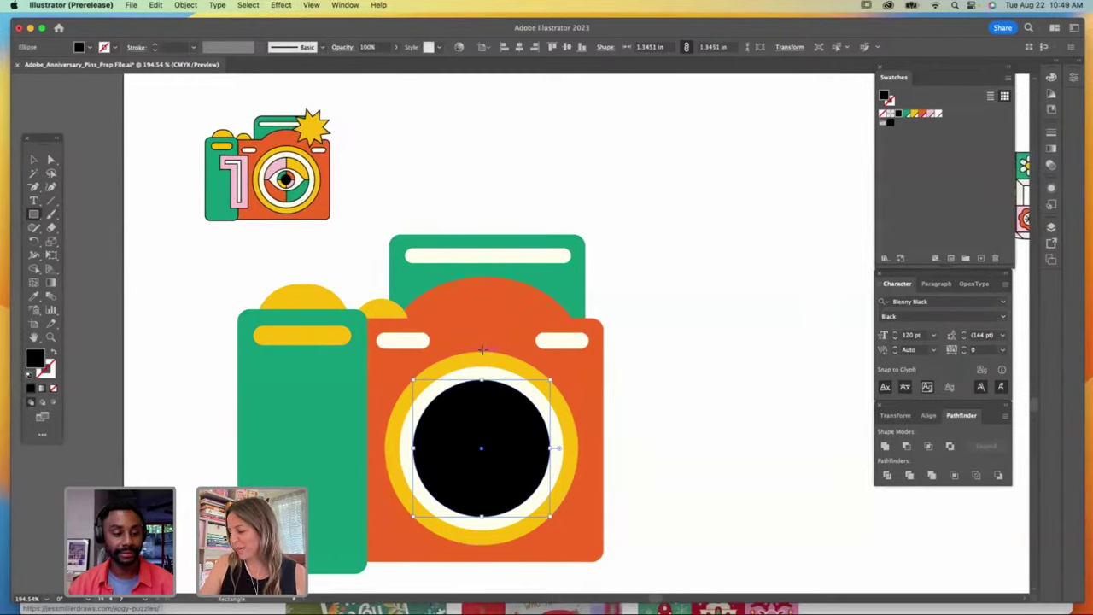
Step: Draw pink quarters inside the black lens circle's upper half, turning the upper-right one yellow
{"action": "left_click", "coordinate": [52, 403]}
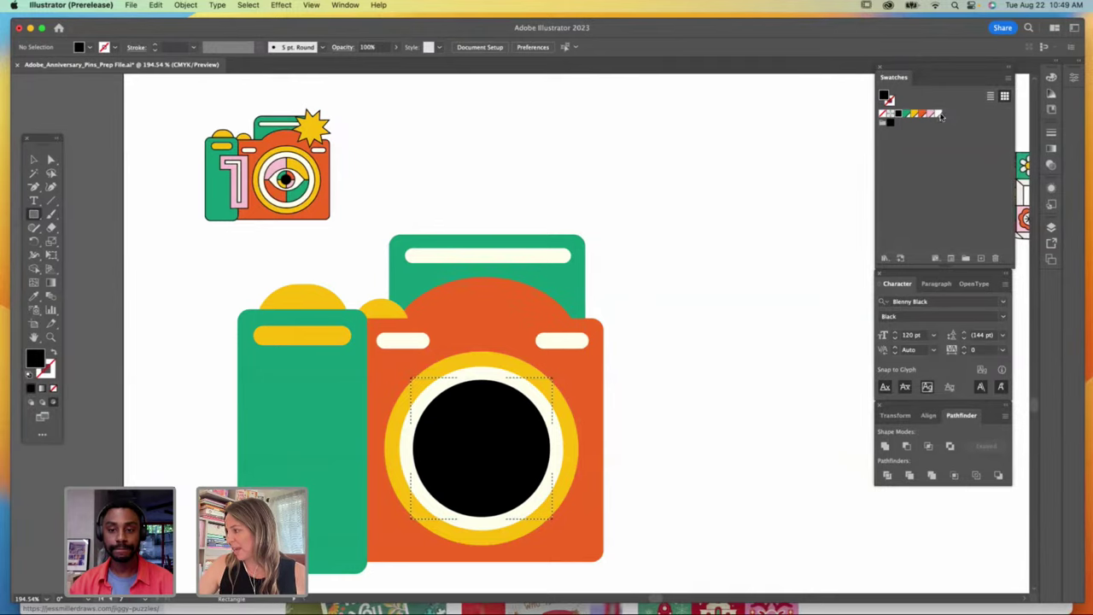
{"action": "left_click", "coordinate": [938, 114]}
{"action": "left_click_drag", "start_coordinate": [479, 346], "coordinate": [579, 455]}
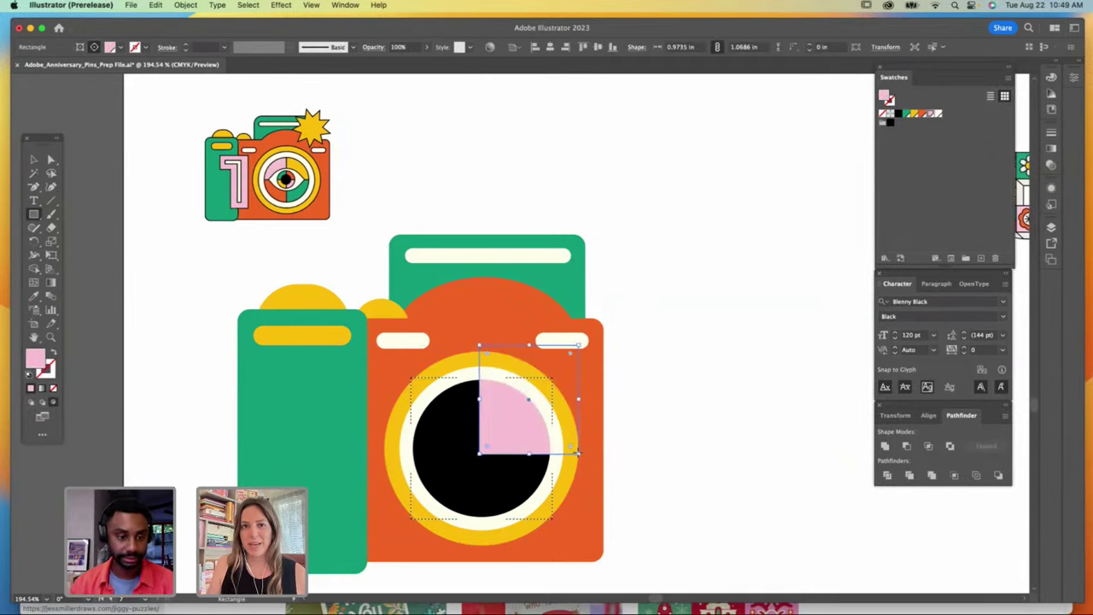
{"action": "key", "text": "v"}
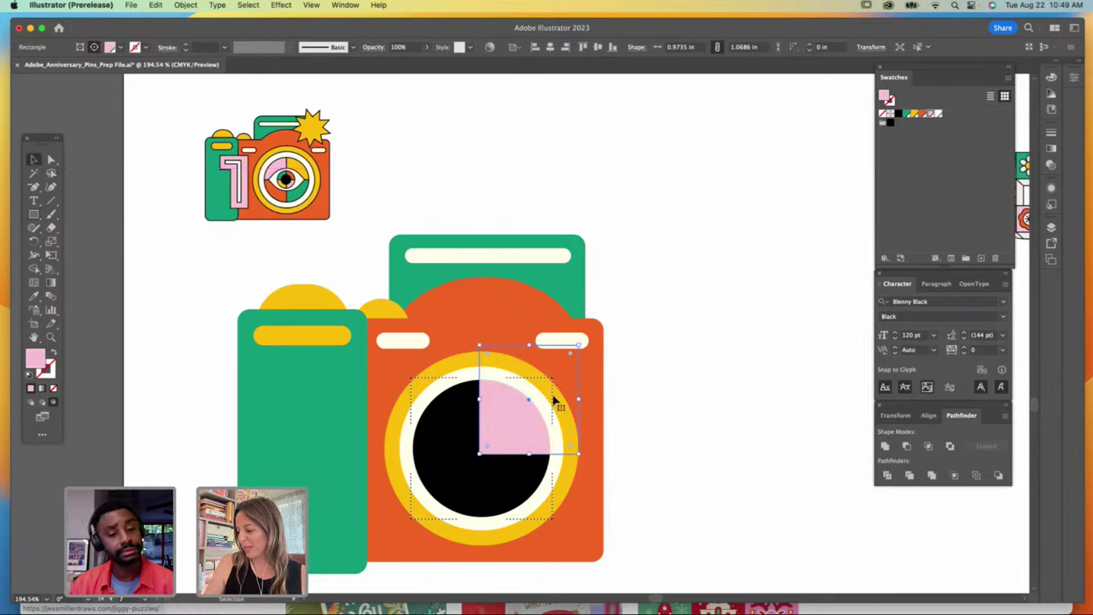
{"action": "left_click_drag", "start_coordinate": [512, 427], "coordinate": [557, 424]}
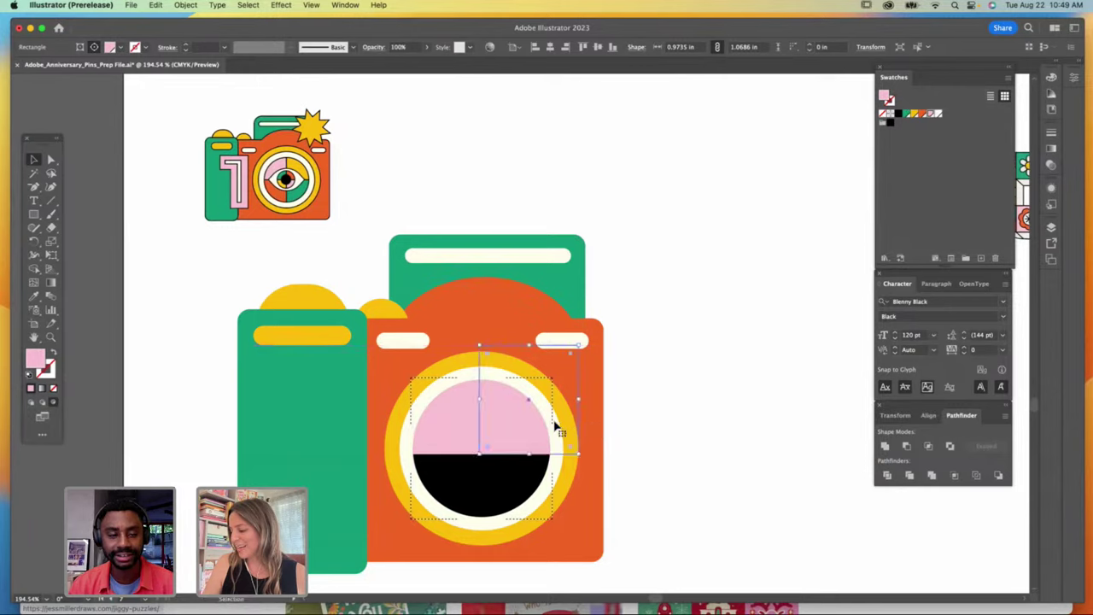
{"action": "left_click", "coordinate": [914, 114]}
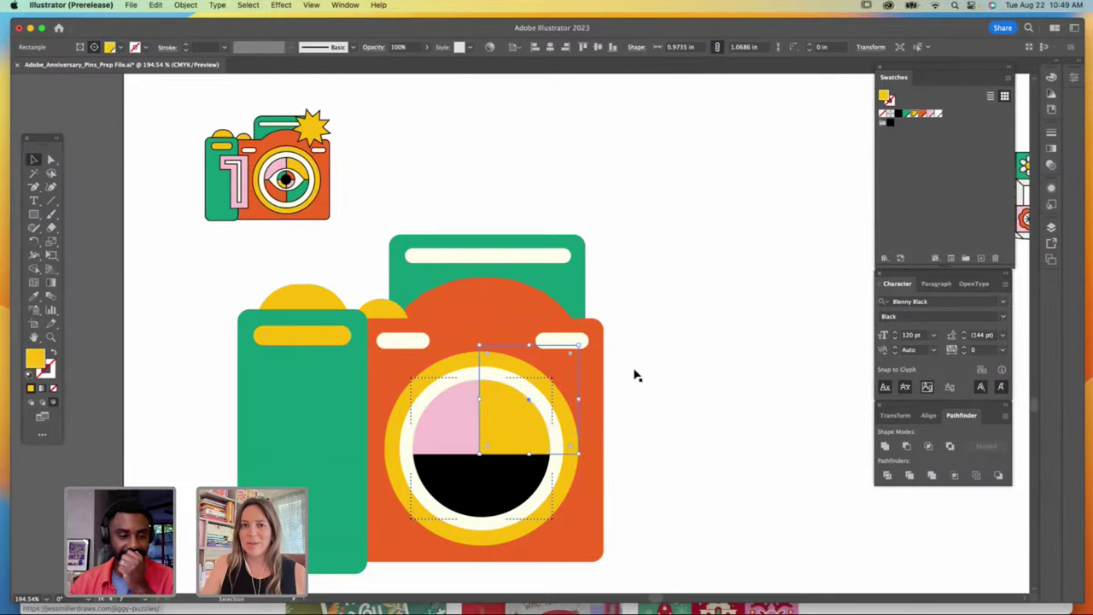
{"action": "left_click", "coordinate": [474, 432]}
Step: Copy quarters into the lens's lower half, making the bottom-right one green
{"action": "double_click", "coordinate": [509, 431]}
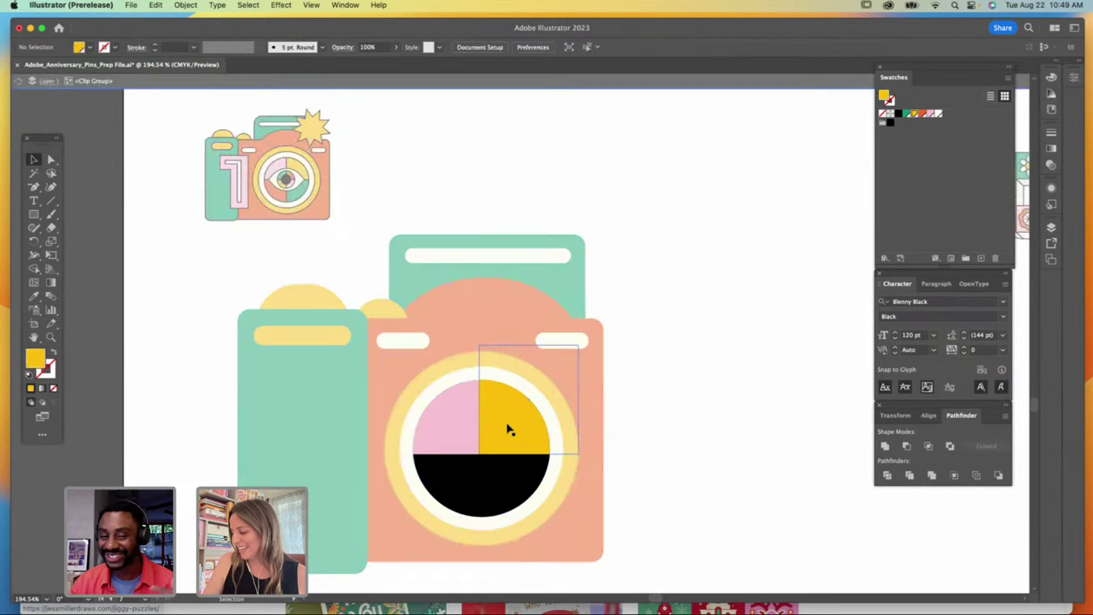
{"action": "left_click_drag", "start_coordinate": [507, 429], "coordinate": [510, 520]}
{"action": "left_click", "coordinate": [906, 114]}
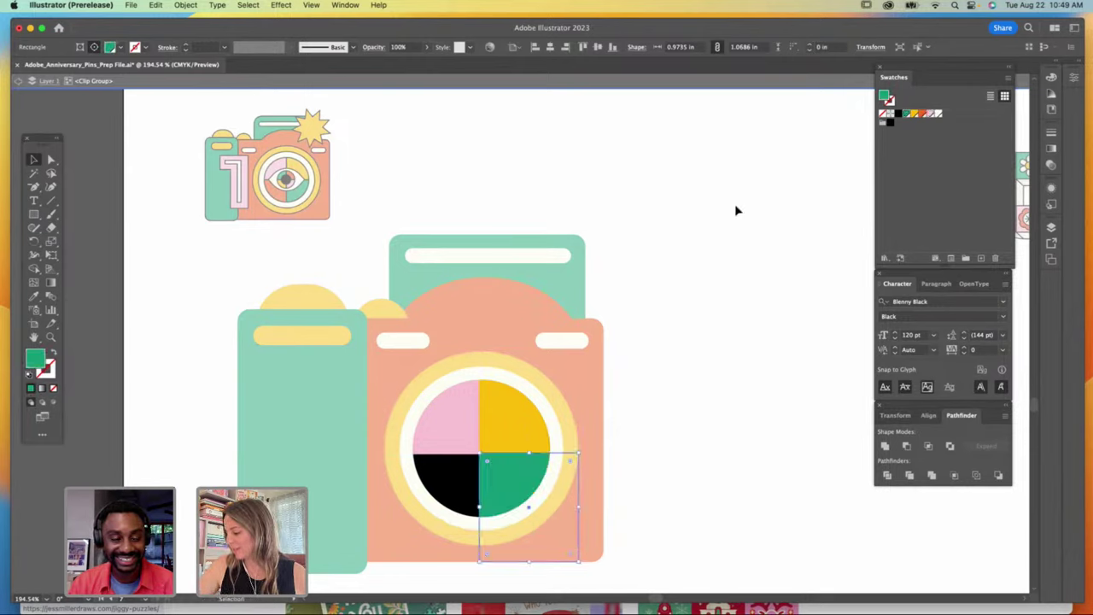
{"action": "mouse_move", "coordinate": [439, 504]}
{"action": "left_mouse_down"}
{"action": "mouse_move", "coordinate": [434, 517]}
{"action": "mouse_move", "coordinate": [444, 507]}
{"action": "left_mouse_up"}
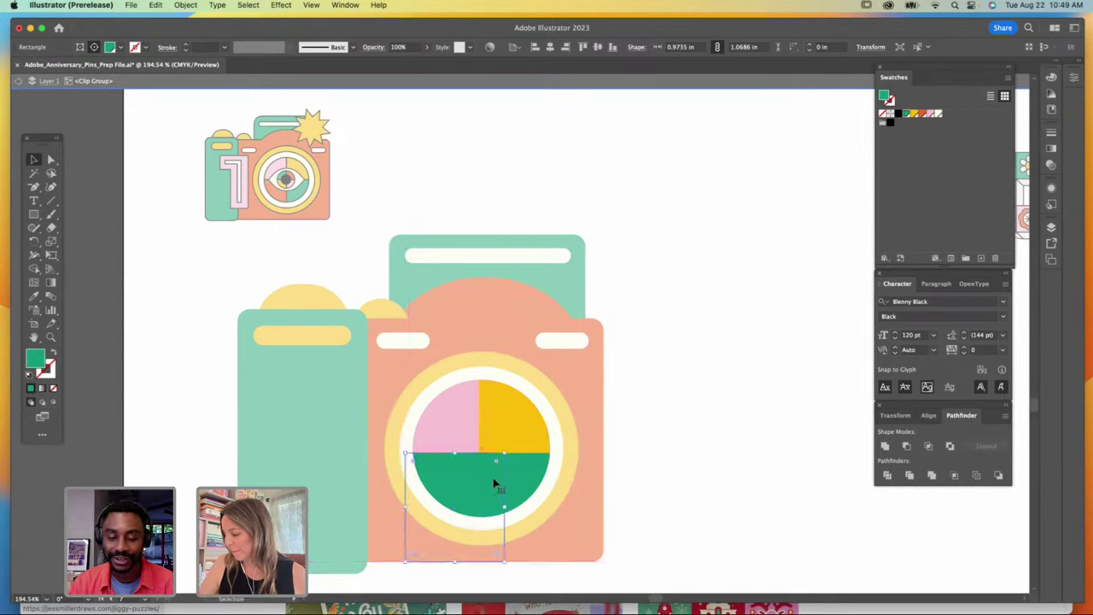
{"action": "left_click_drag", "start_coordinate": [495, 481], "coordinate": [469, 484]}
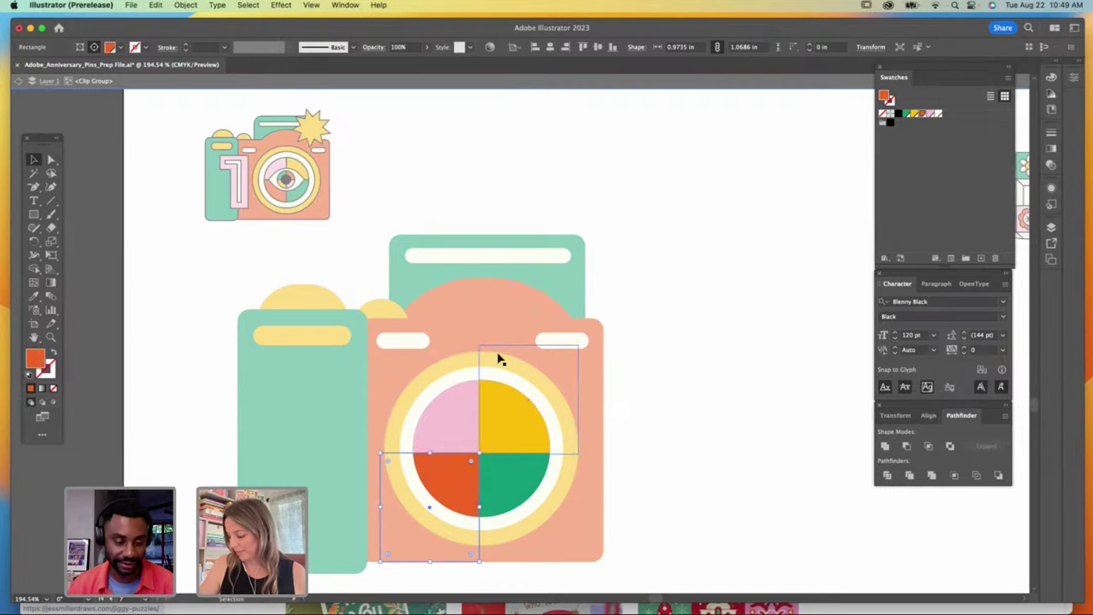
{"action": "key", "text": "super+equal"}
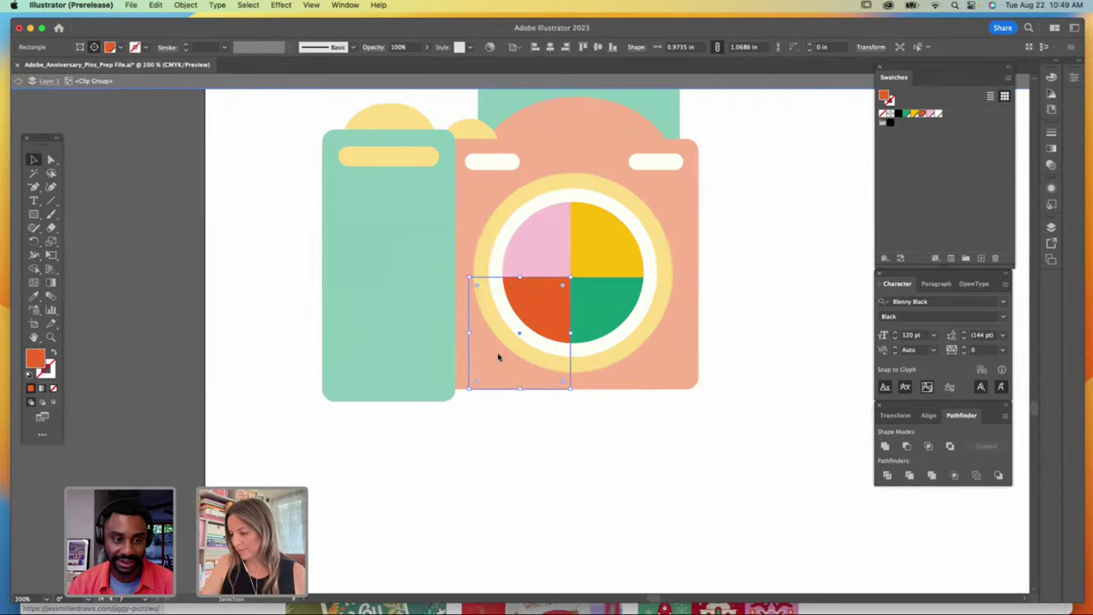
{"action": "left_click_drag", "start_coordinate": [276, 177], "coordinate": [150, 300]}
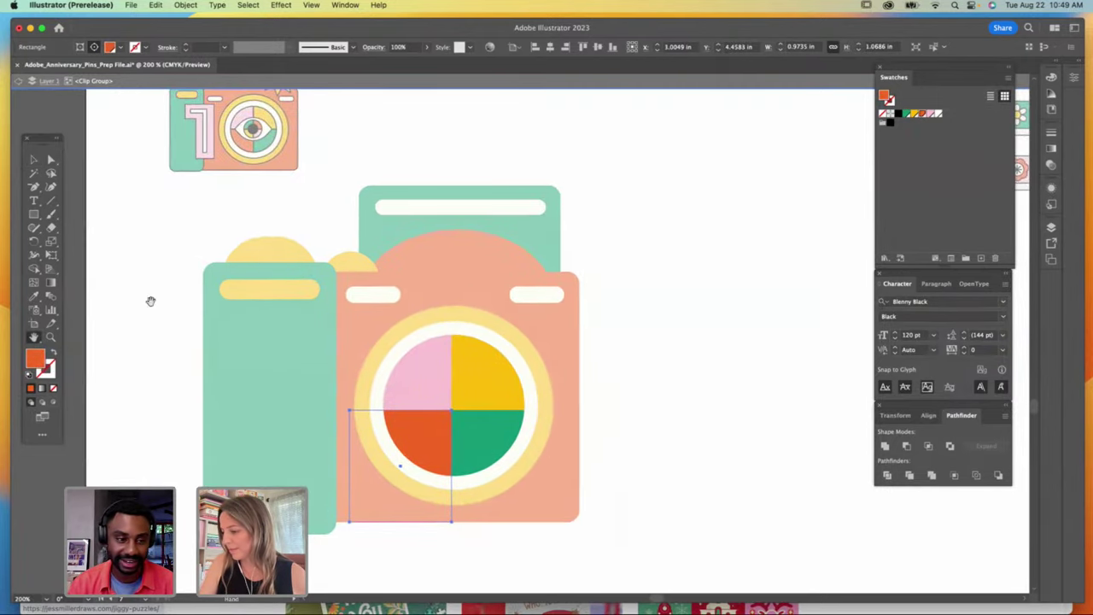
Step: Left-align the green and yellow quadrants and move them into place in the lens
{"action": "left_click", "coordinate": [491, 424], "text": "shift"}
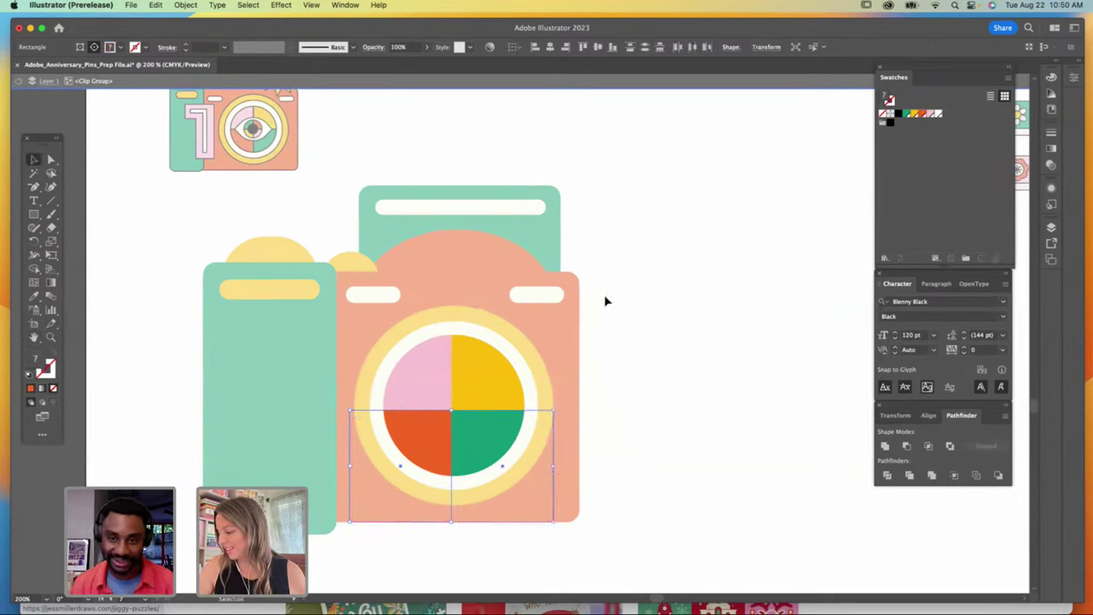
{"action": "left_click", "coordinate": [607, 320]}
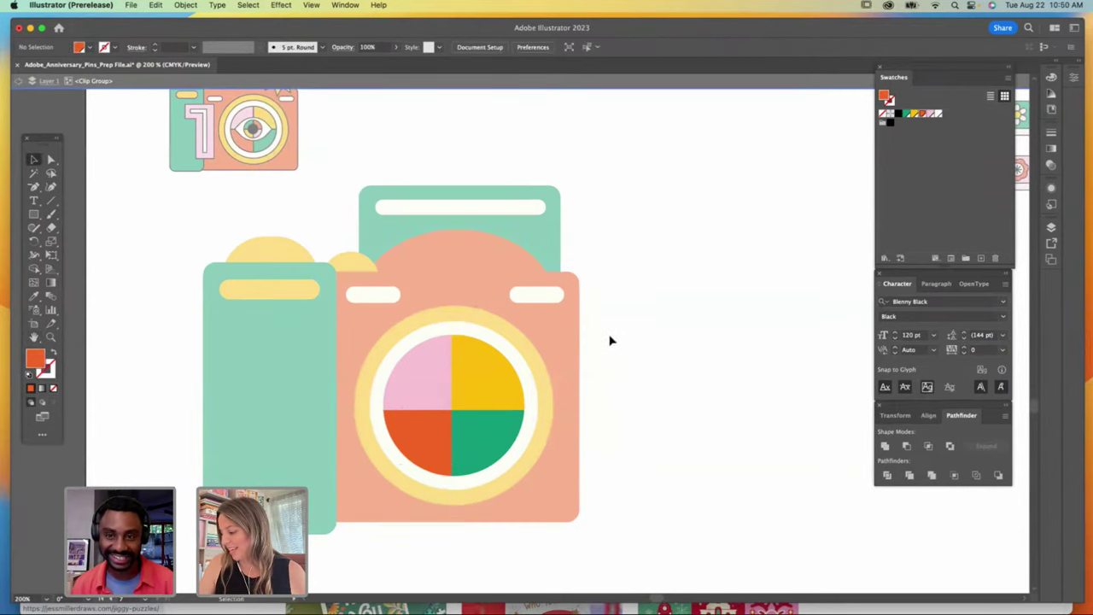
{"action": "left_click", "coordinate": [489, 426]}
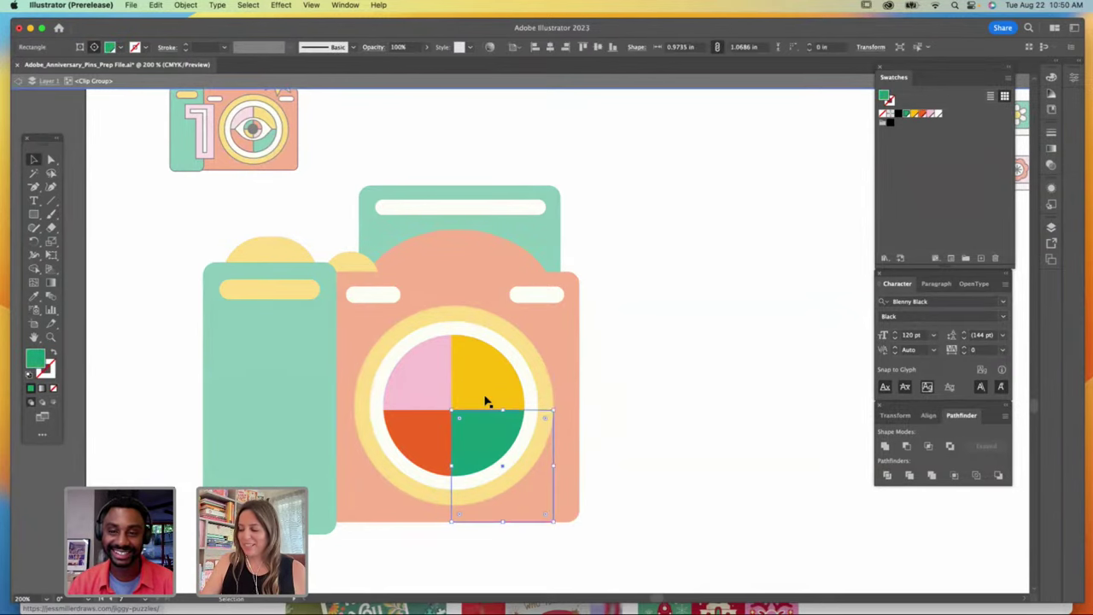
{"action": "left_click", "coordinate": [483, 393], "text": "shift"}
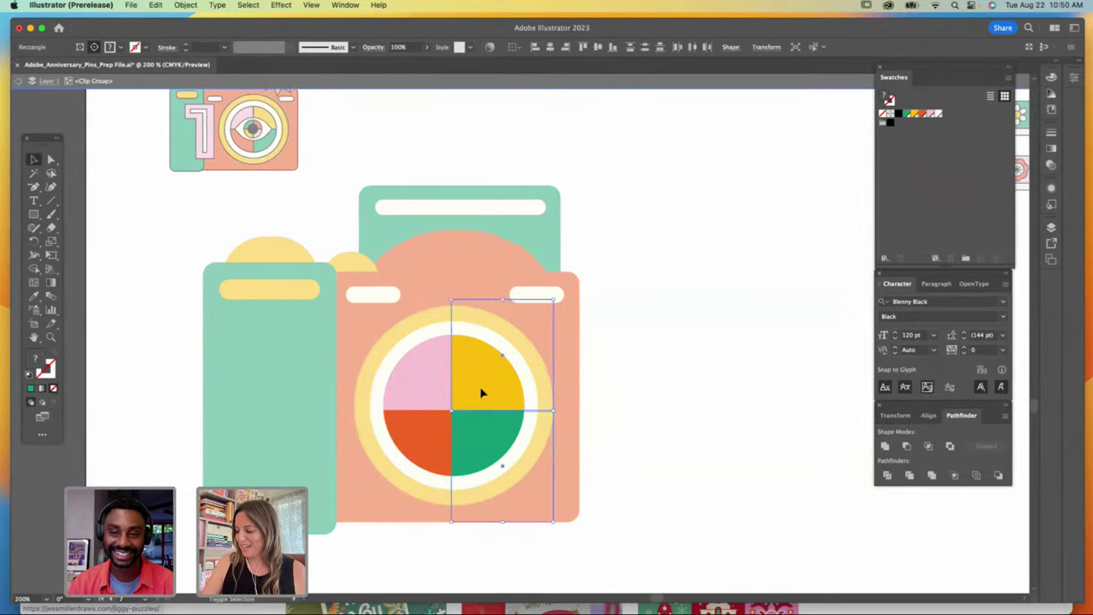
{"action": "left_click", "coordinate": [534, 49]}
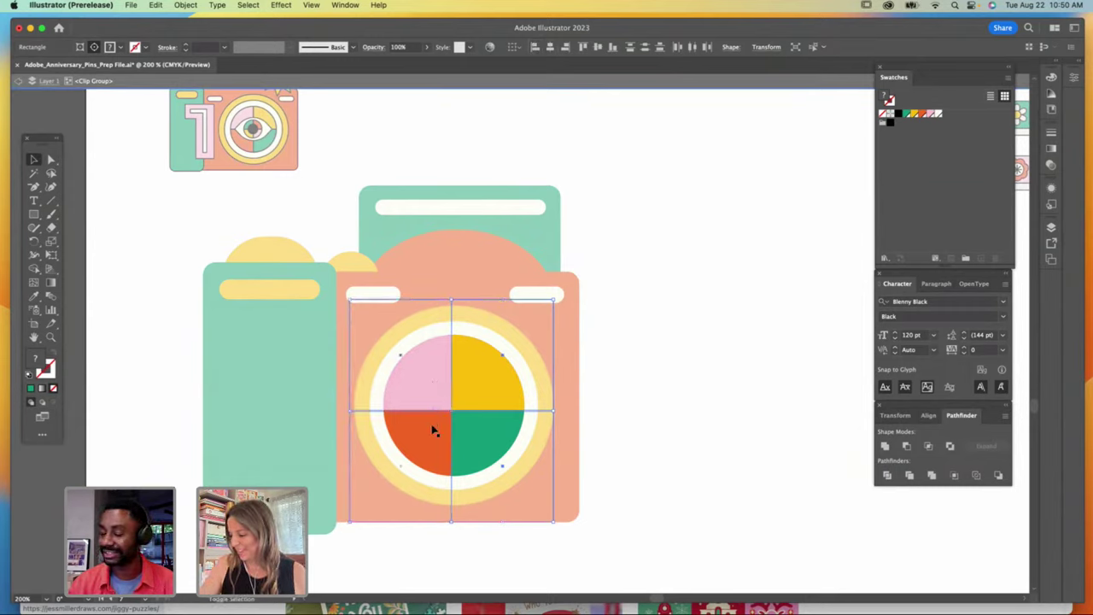
{"action": "left_click_drag", "start_coordinate": [493, 387], "coordinate": [488, 383]}
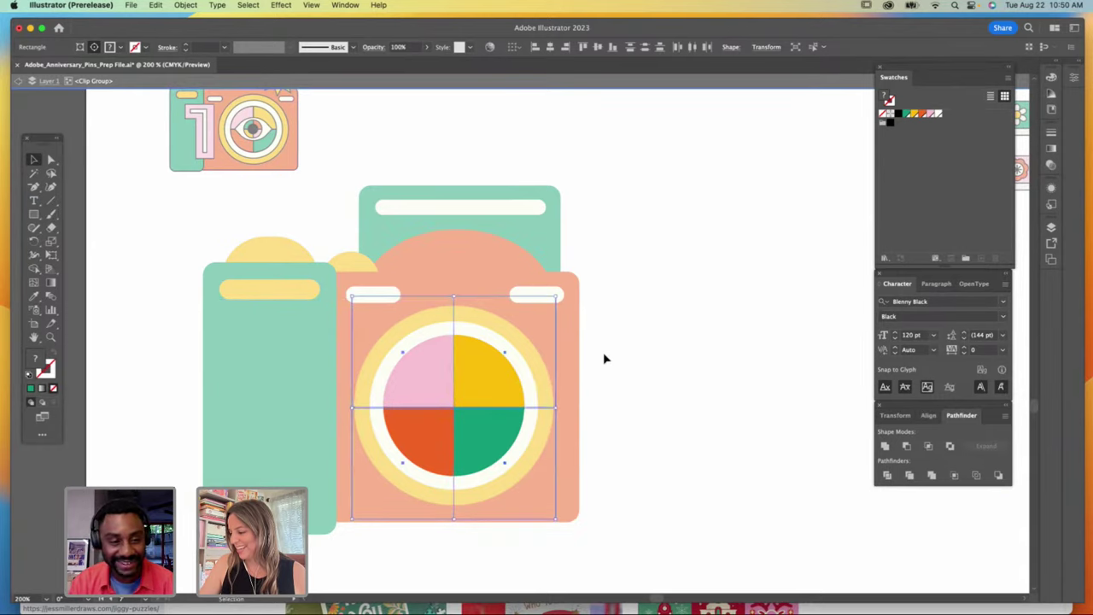
Step: Exit the lens group and give every camera shape a black outline
{"action": "left_click", "coordinate": [639, 368]}
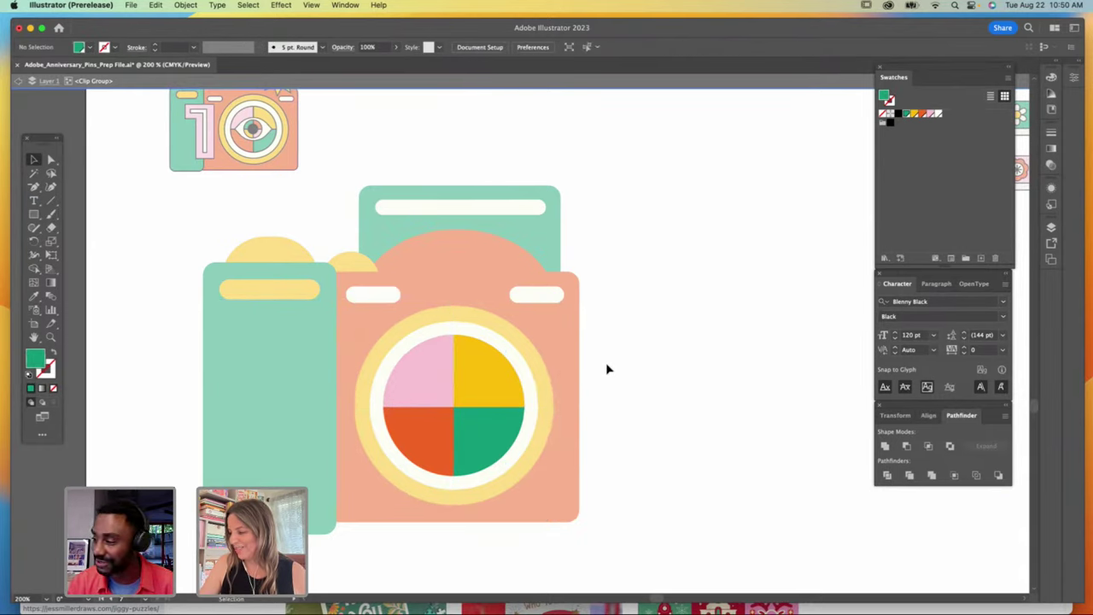
{"action": "double_click", "coordinate": [620, 381]}
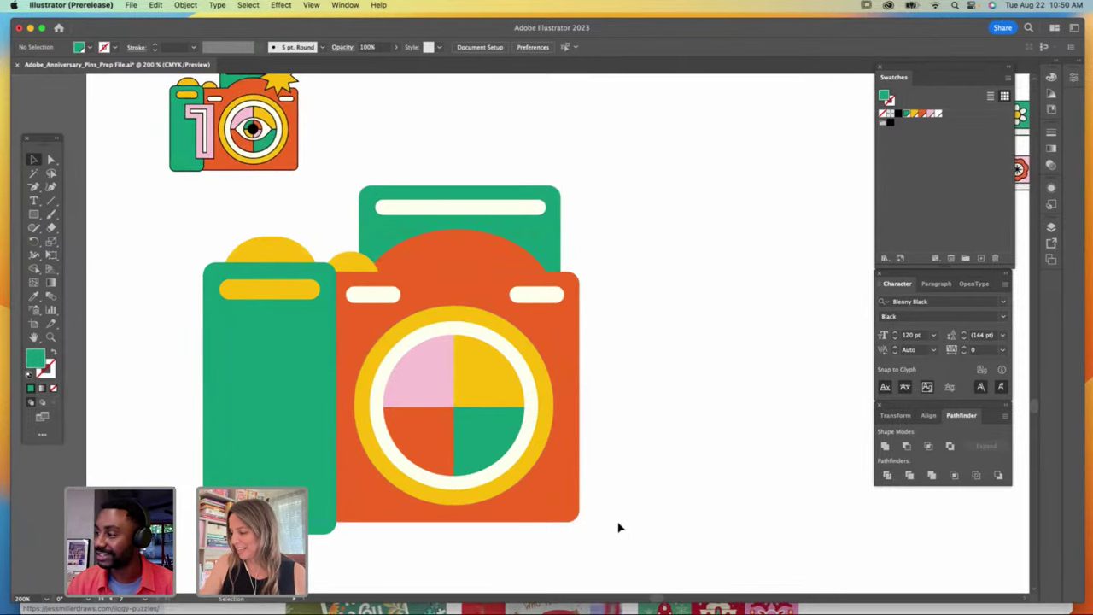
{"action": "left_click_drag", "start_coordinate": [618, 526], "coordinate": [151, 205]}
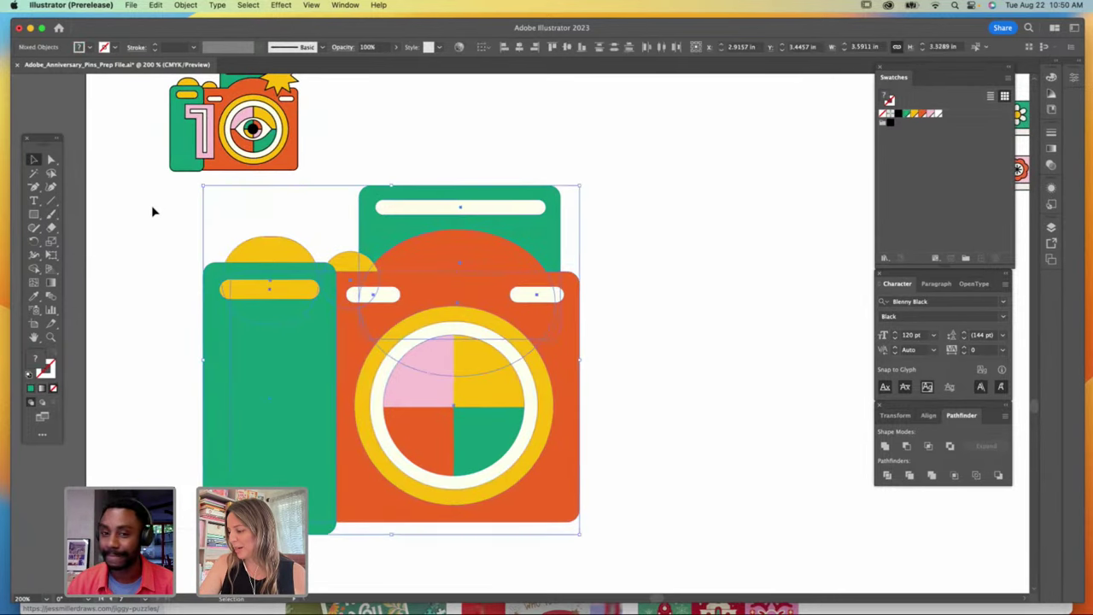
{"action": "left_click", "coordinate": [897, 113]}
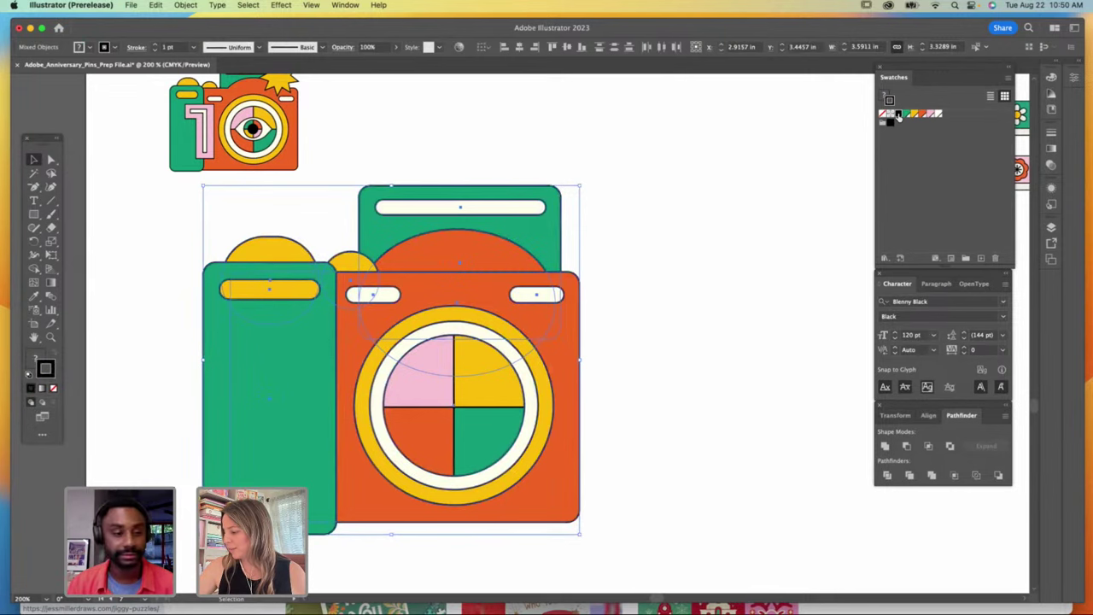
Step: Unite the orange top semicircle with the orange camera body using Pathfinder
{"action": "left_click", "coordinate": [672, 245]}
{"action": "left_click", "coordinate": [502, 274]}
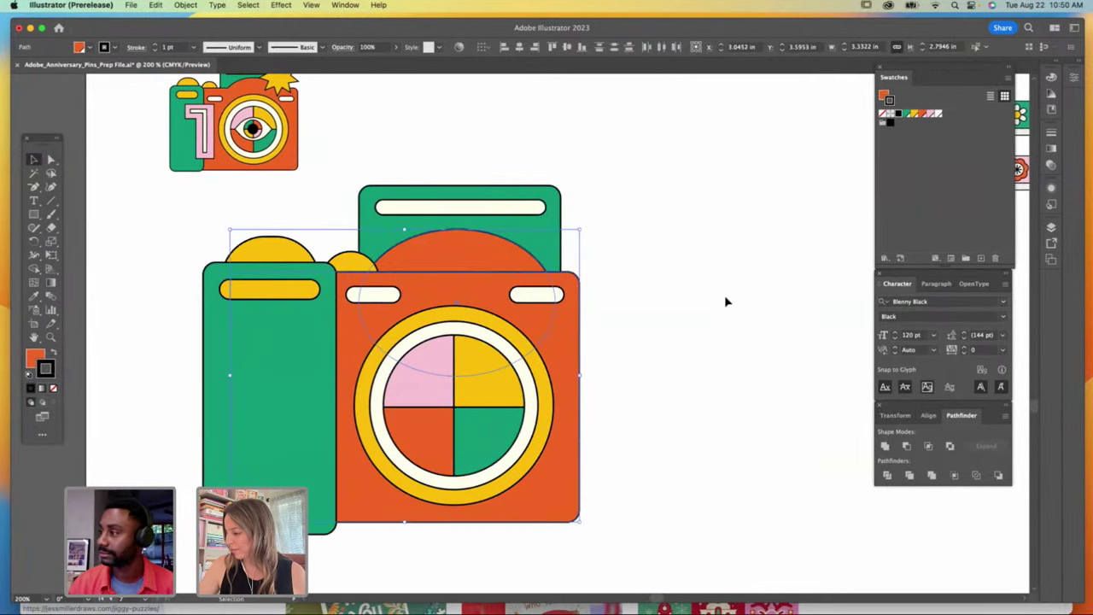
{"action": "left_click", "coordinate": [885, 446]}
{"action": "left_click", "coordinate": [692, 354]}
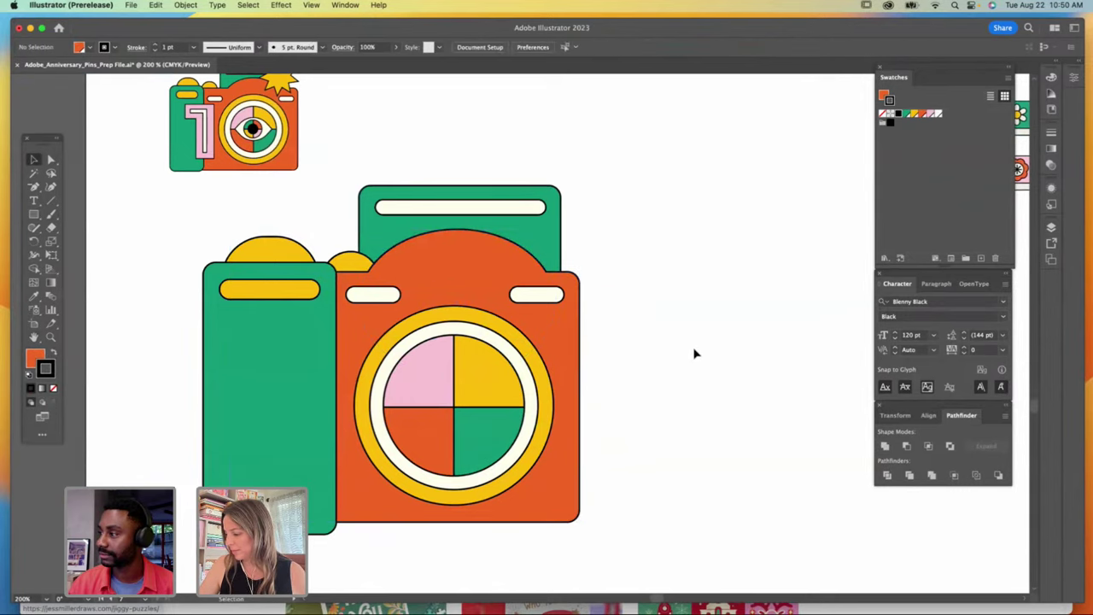
{"action": "left_click", "coordinate": [488, 365]}
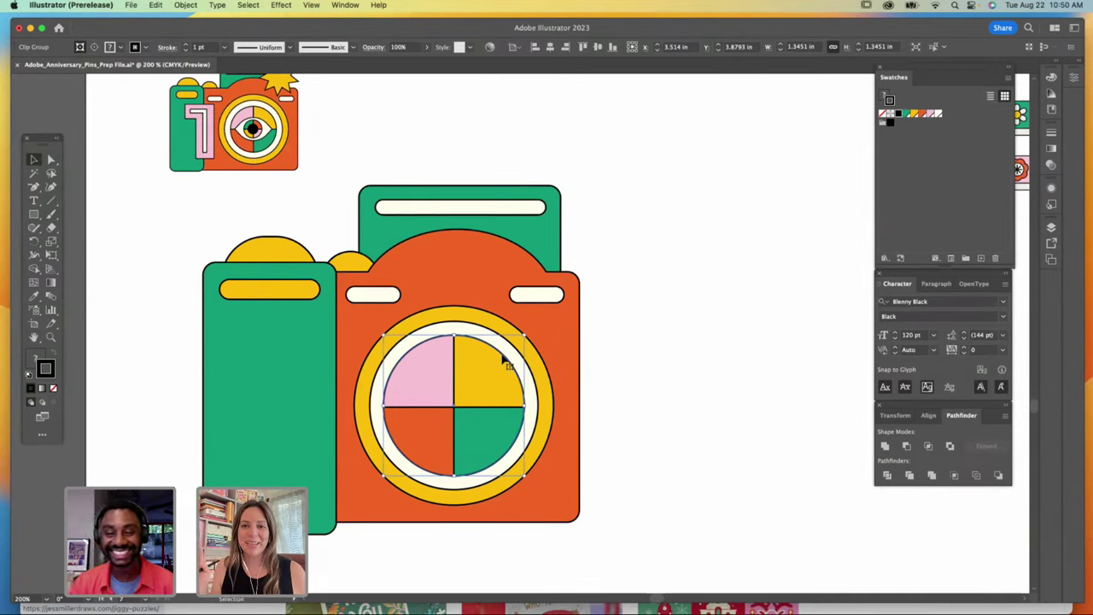
Step: Draw a square right of the camera with a cream fill and no outline
{"action": "left_click", "coordinate": [556, 348]}
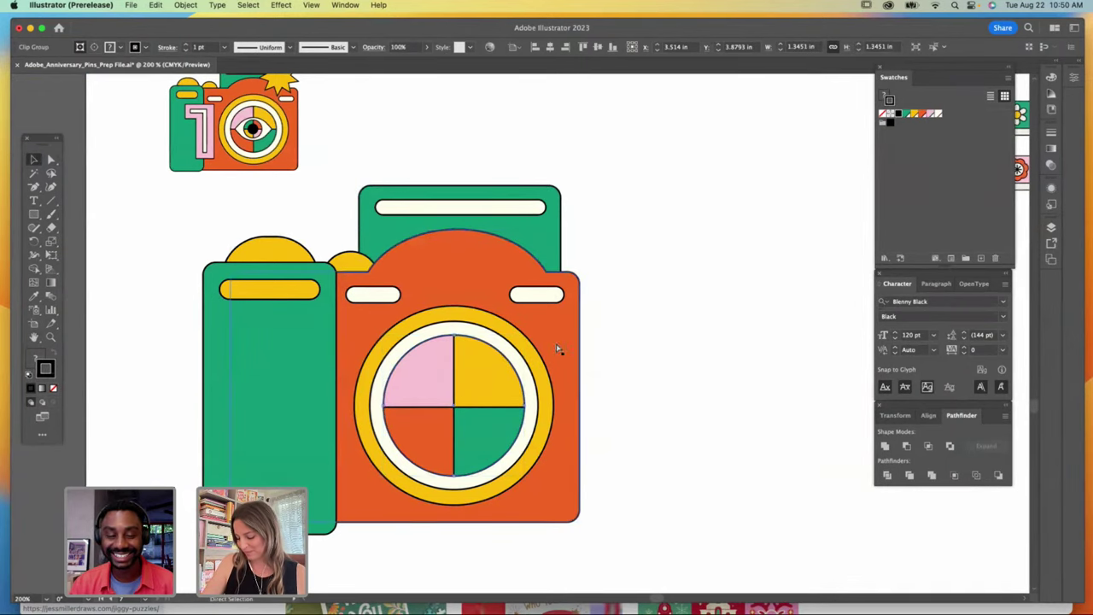
{"action": "left_click", "coordinate": [34, 214]}
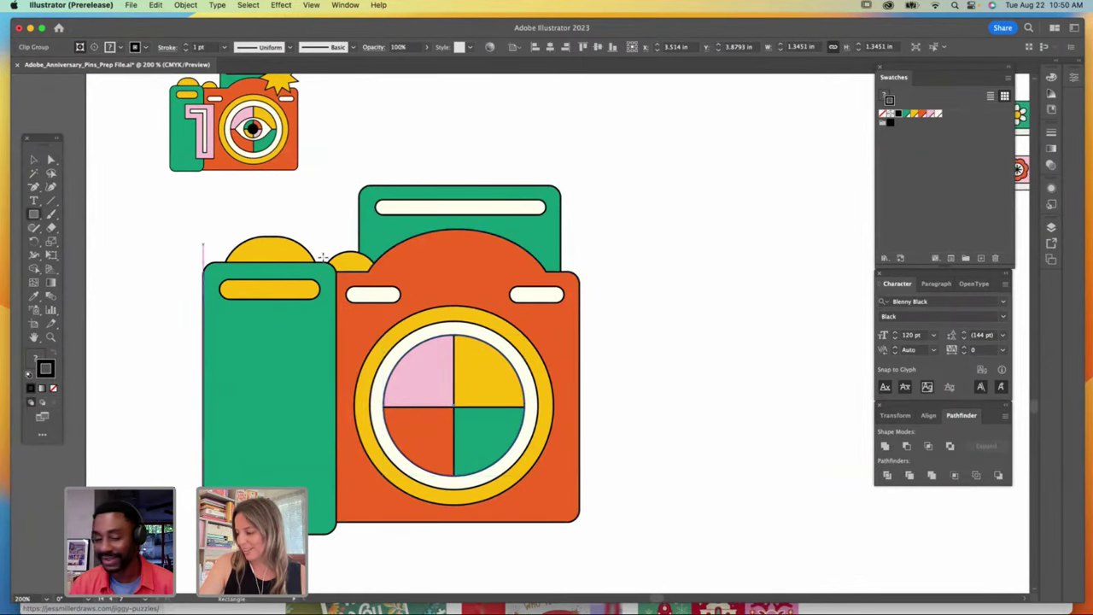
{"action": "left_click_drag", "start_coordinate": [623, 283], "coordinate": [816, 474]}
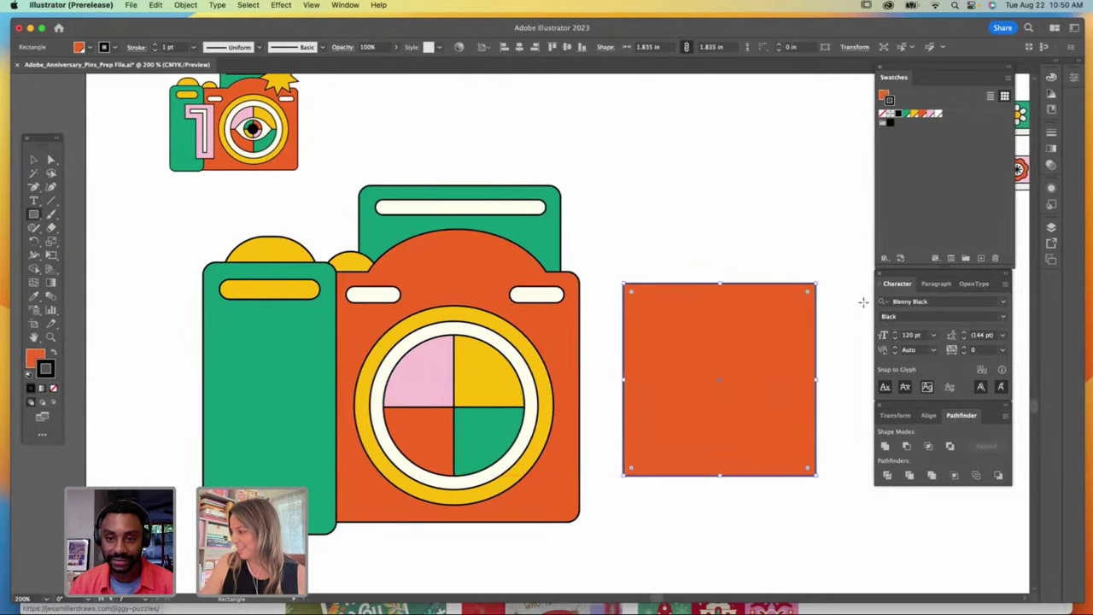
{"action": "left_click", "coordinate": [882, 113]}
{"action": "left_click", "coordinate": [885, 95]}
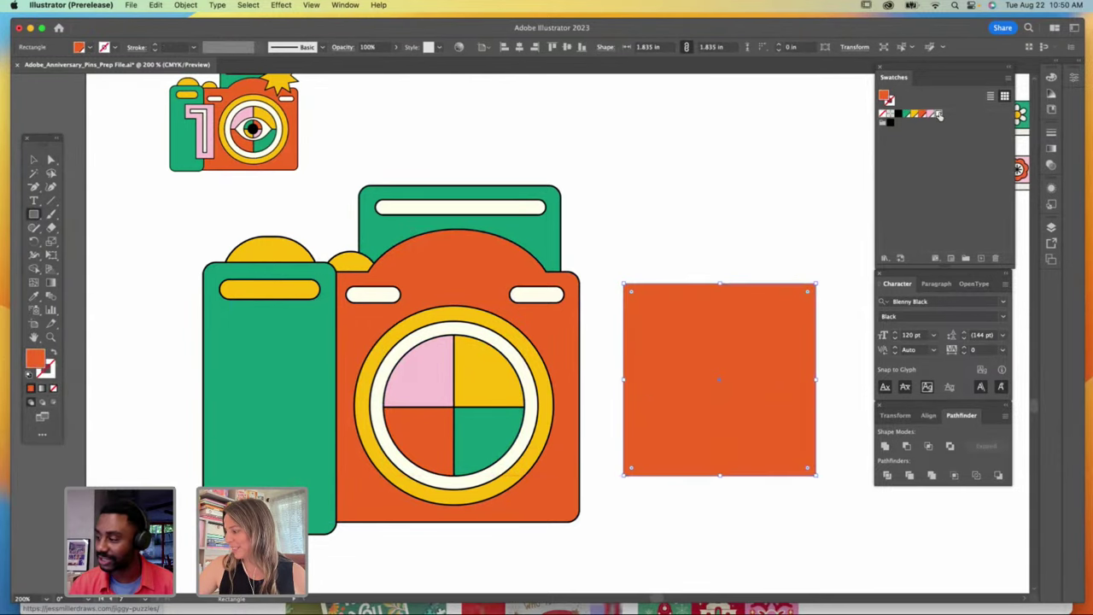
{"action": "left_click", "coordinate": [940, 114]}
{"action": "left_click", "coordinate": [35, 337]}
{"action": "left_click_drag", "start_coordinate": [240, 369], "coordinate": [149, 346]}
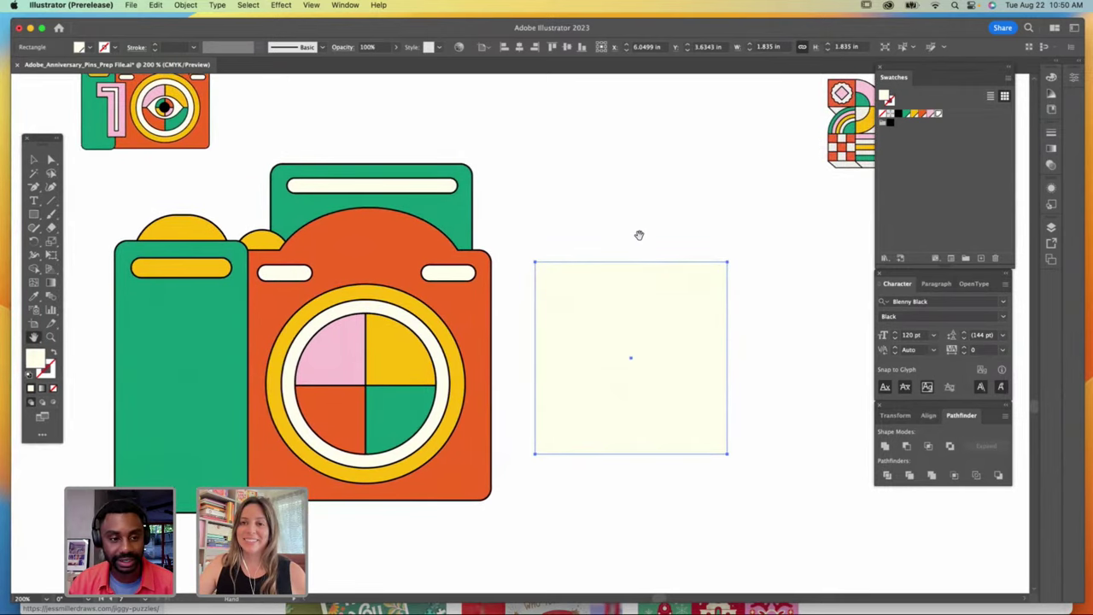
Step: Round two opposite corners of the square into a leaf and rotate it 45°
{"action": "key", "text": "a"}
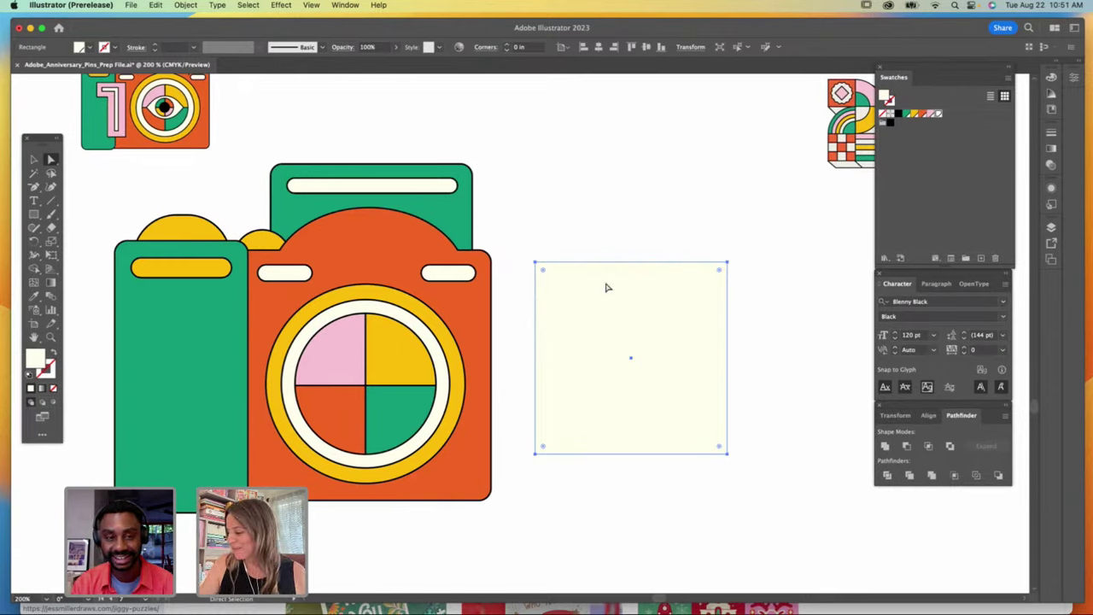
{"action": "left_click_drag", "start_coordinate": [307, 358], "coordinate": [287, 357]}
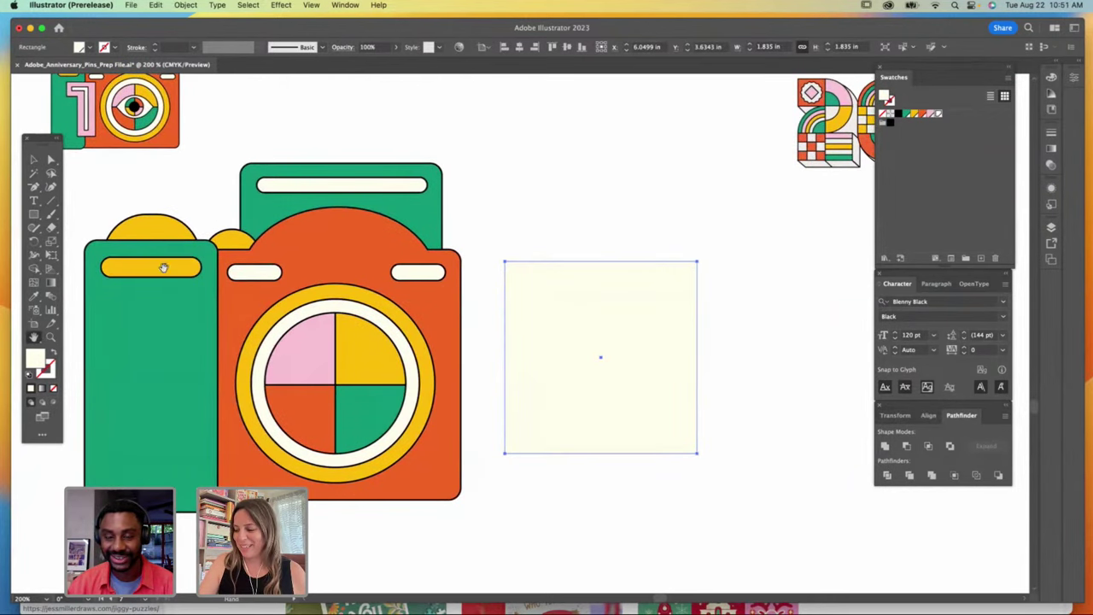
{"action": "left_click", "coordinate": [50, 160]}
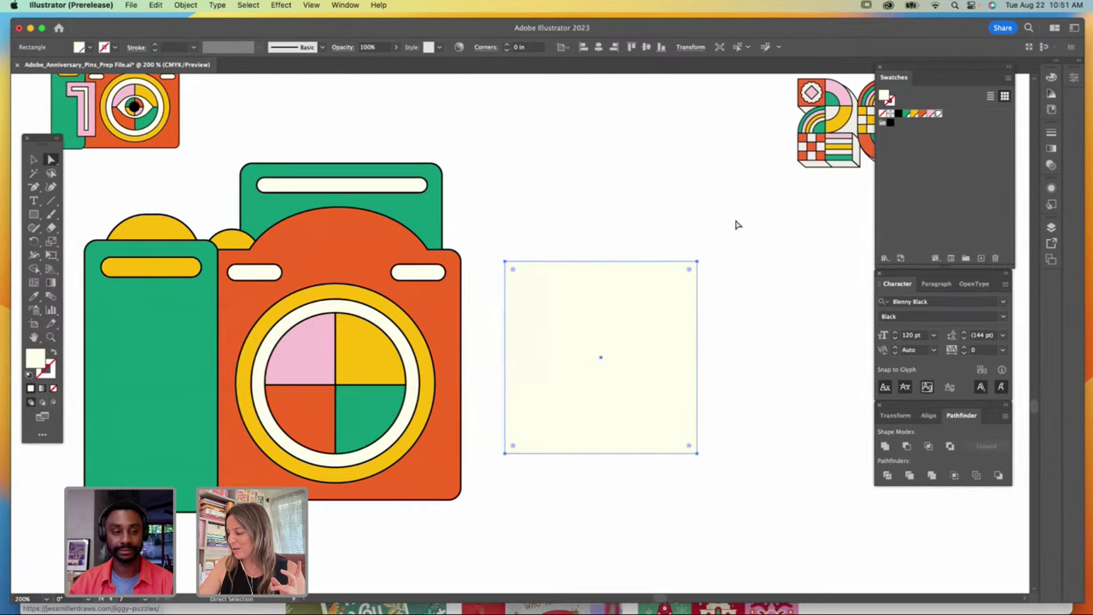
{"action": "left_click", "coordinate": [696, 261], "text": "super"}
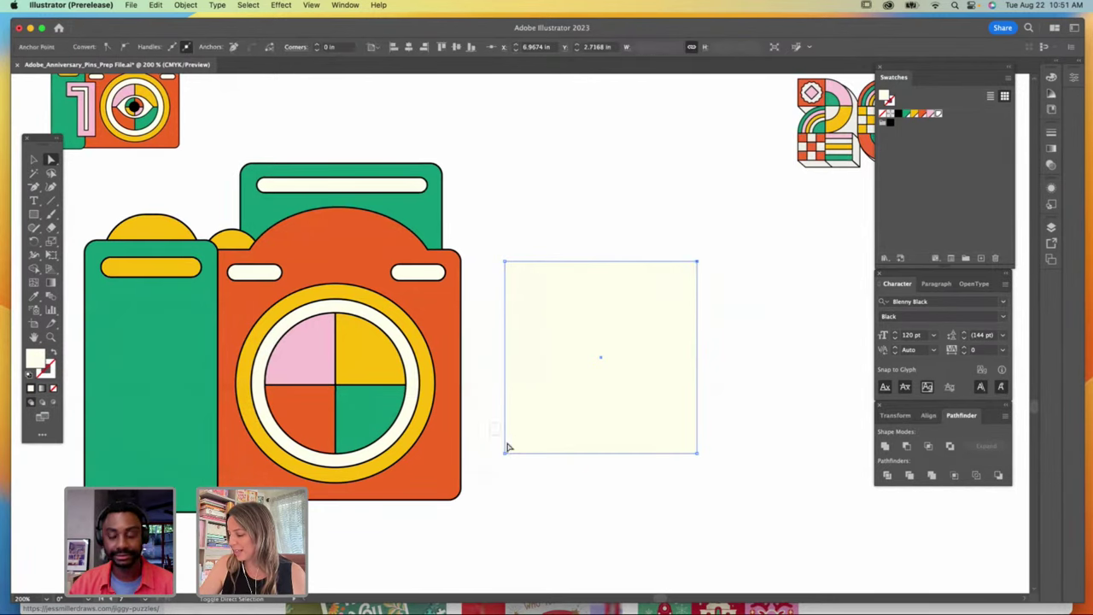
{"action": "left_click_drag", "start_coordinate": [681, 283], "coordinate": [597, 380]}
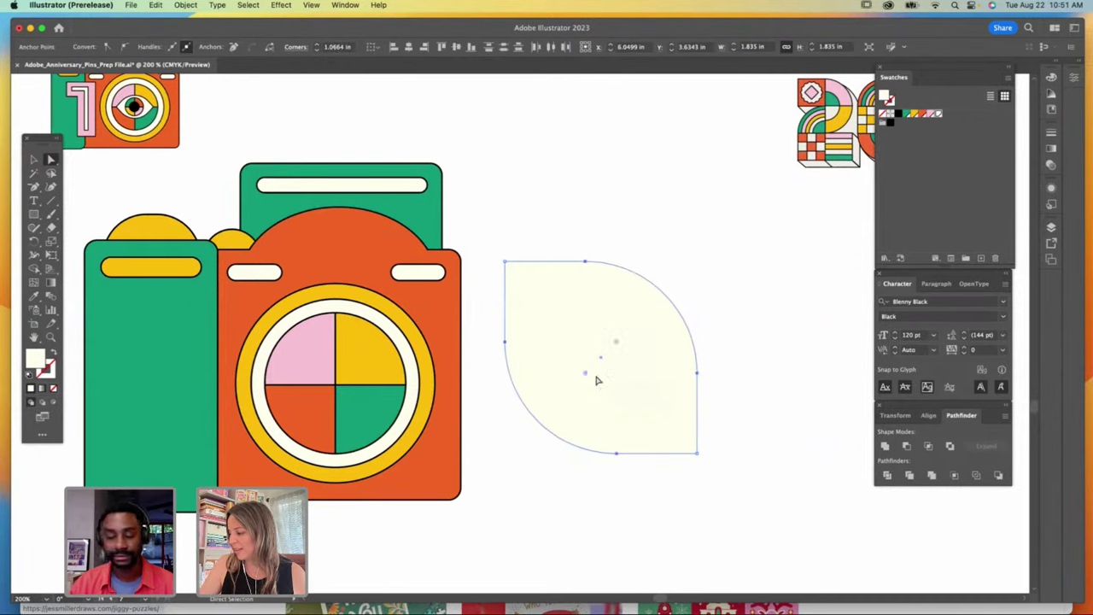
{"action": "key", "text": "v"}
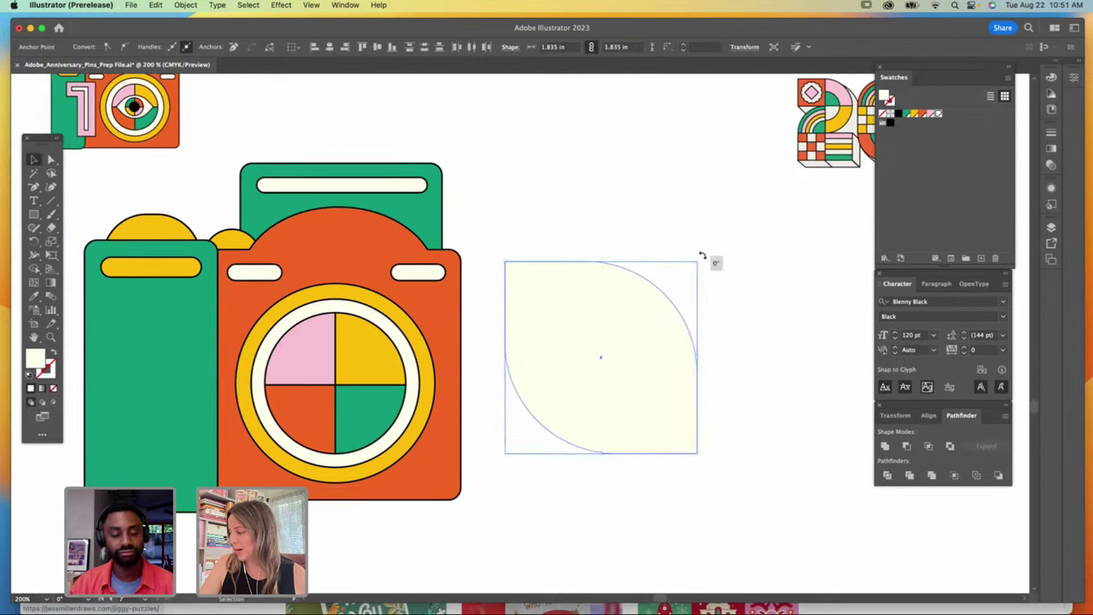
{"action": "left_click_drag", "start_coordinate": [701, 256], "coordinate": [610, 220]}
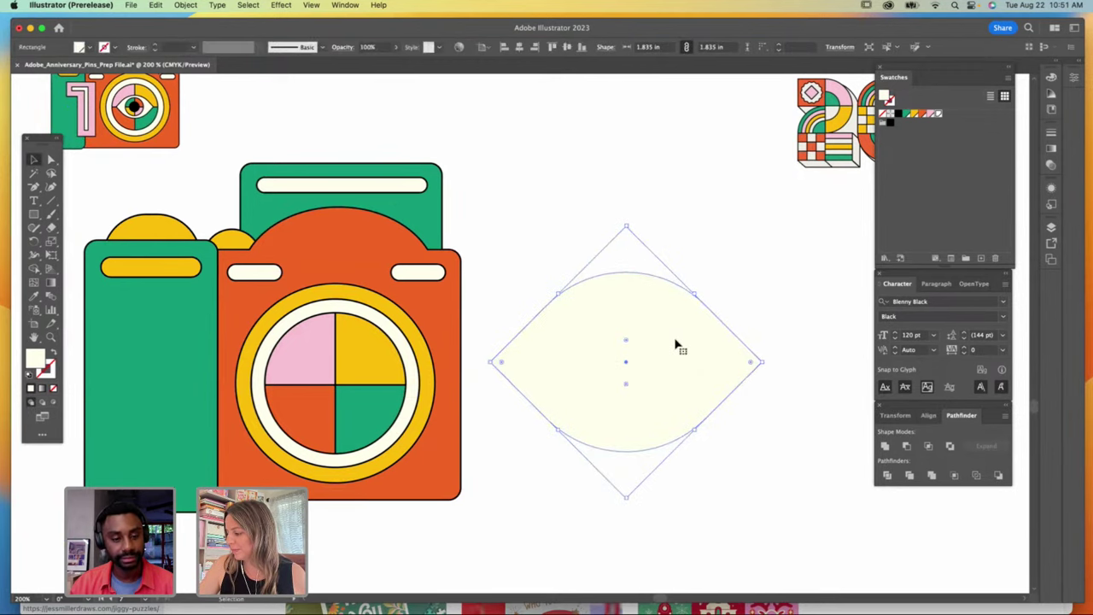
Step: Flatten the rotated eye shape with Object > Flatten Transparency
{"action": "left_click", "coordinate": [186, 4]}
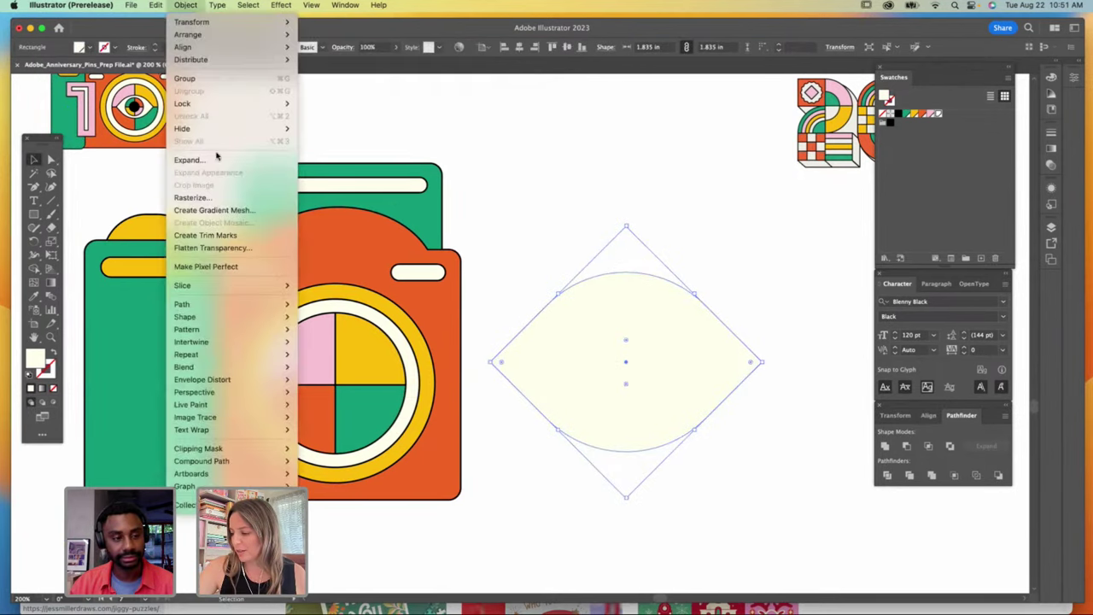
{"action": "left_click", "coordinate": [231, 249]}
{"action": "left_click", "coordinate": [516, 379]}
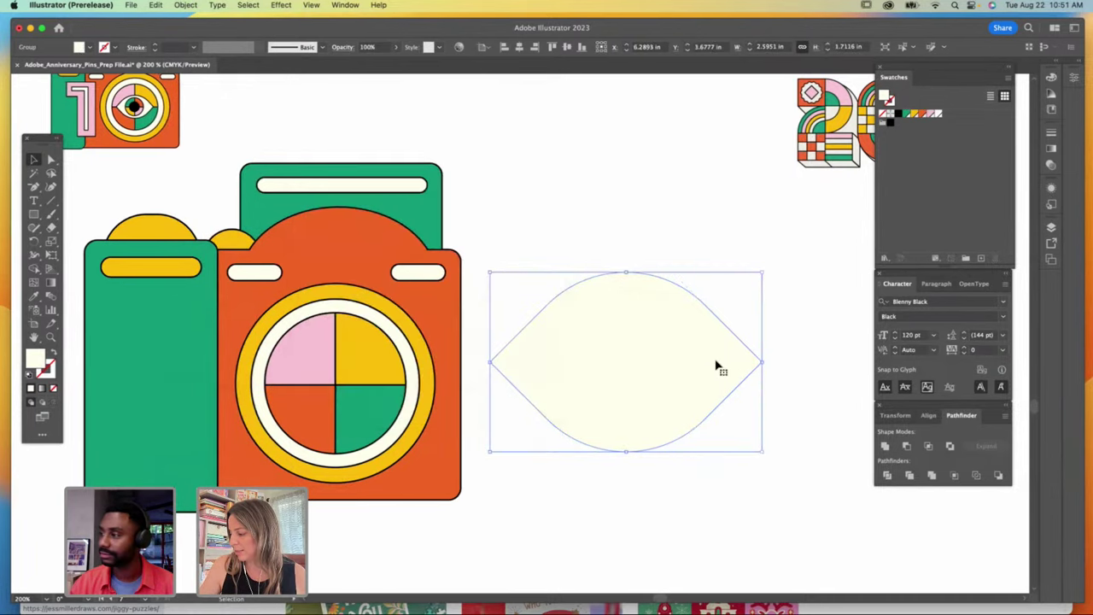
Step: Shrink the eye shape onto the lens, centre it, and clip the quadrant circle with it (Cmd+7)
{"action": "left_click_drag", "start_coordinate": [715, 367], "coordinate": [440, 384]}
{"action": "left_click_drag", "start_coordinate": [468, 282], "coordinate": [398, 345]}
{"action": "left_click_drag", "start_coordinate": [357, 375], "coordinate": [357, 365]}
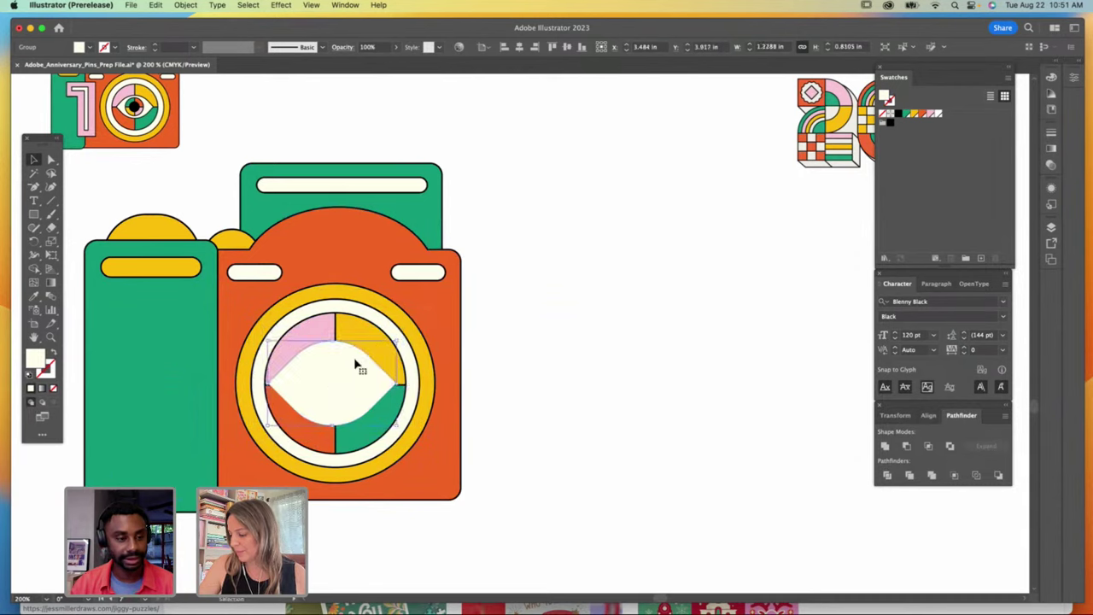
{"action": "key", "text": "Right"}
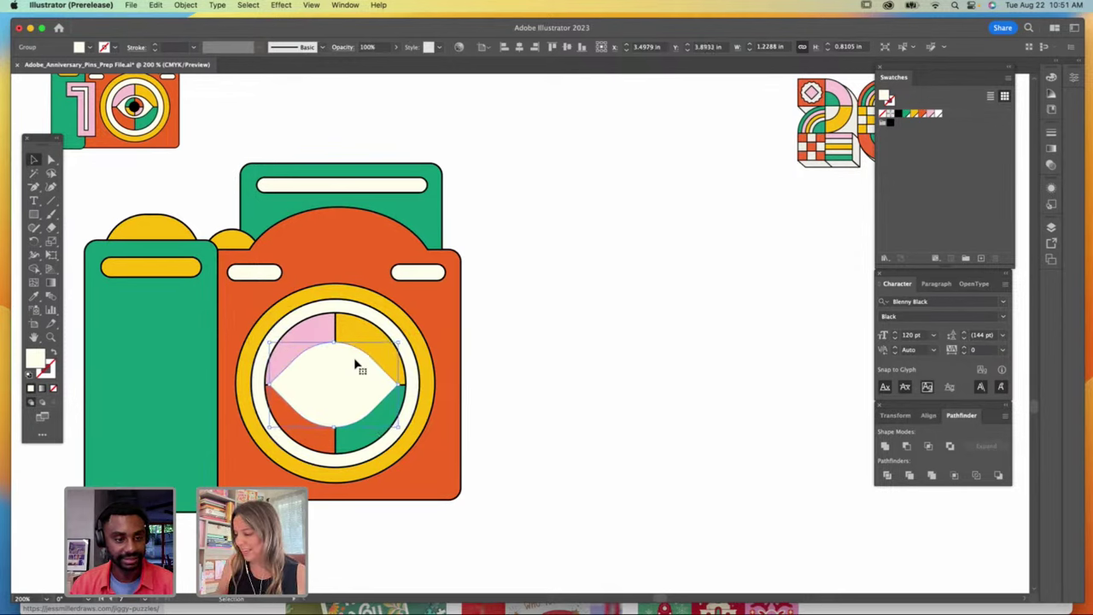
{"action": "key", "text": "Right"}
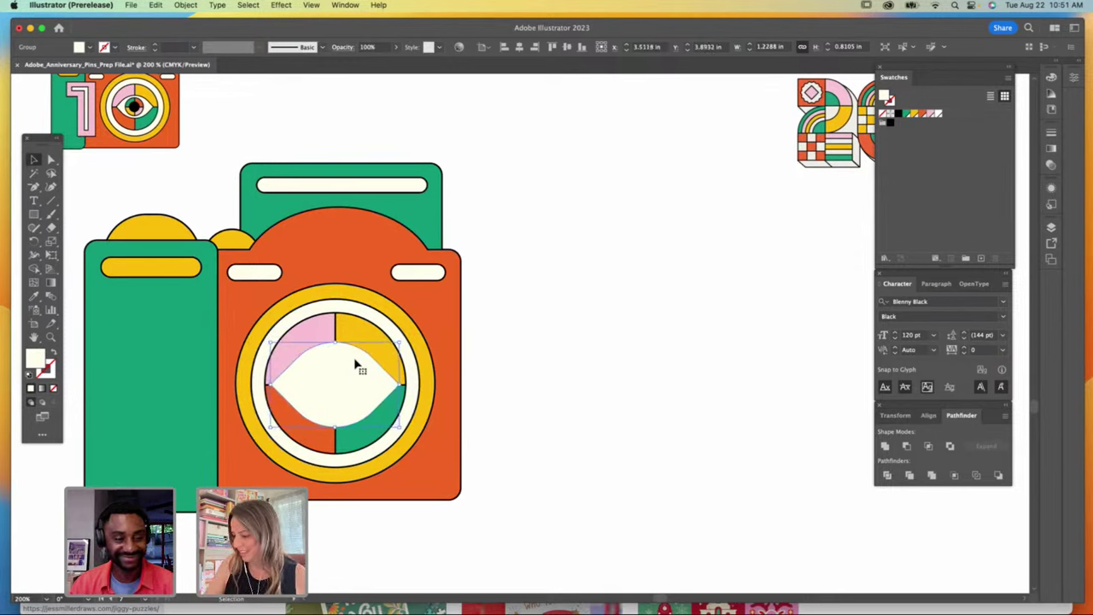
{"action": "left_click", "coordinate": [356, 318], "text": "shift"}
{"action": "key", "text": "super+7"}
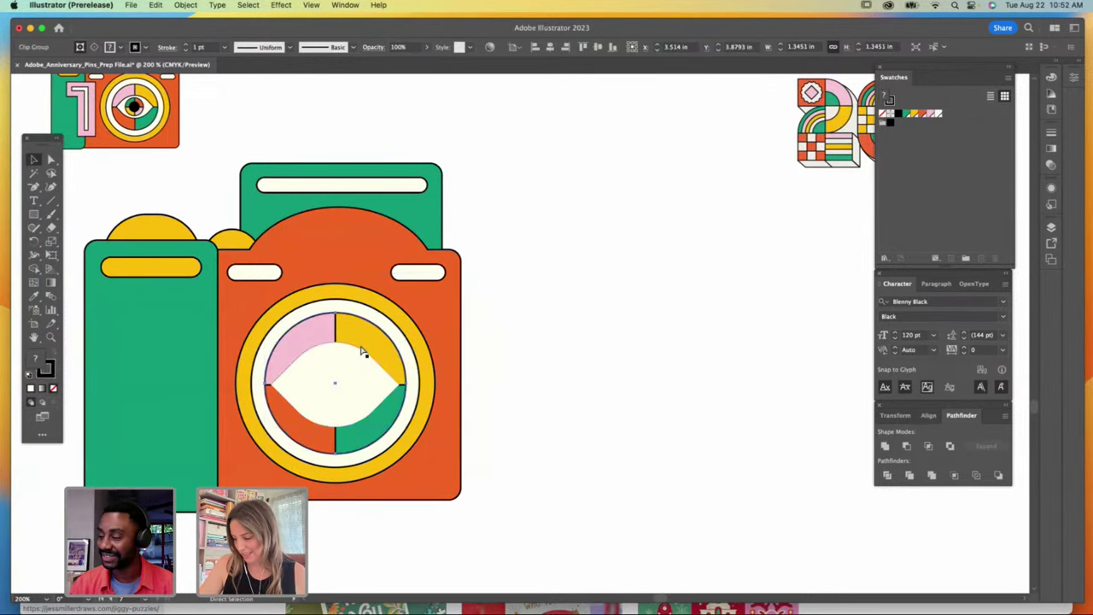
Step: Shrink the quartered circle into a small pupil and rotate it so green and orange sit on top
{"action": "left_click", "coordinate": [359, 366]}
{"action": "key", "text": "Delete"}
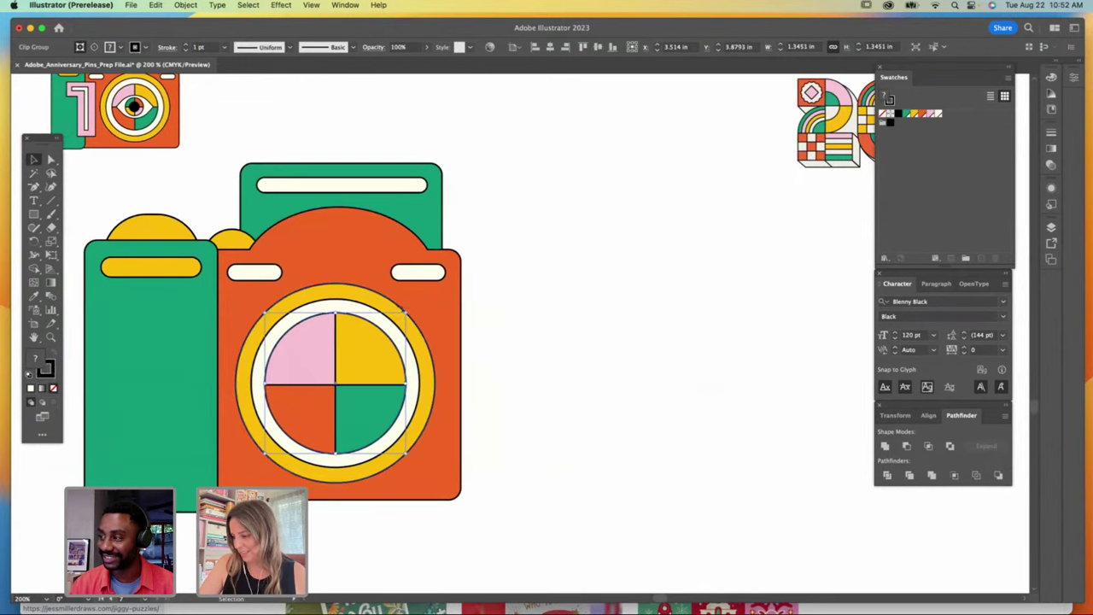
{"action": "left_click_drag", "start_coordinate": [409, 314], "coordinate": [367, 346]}
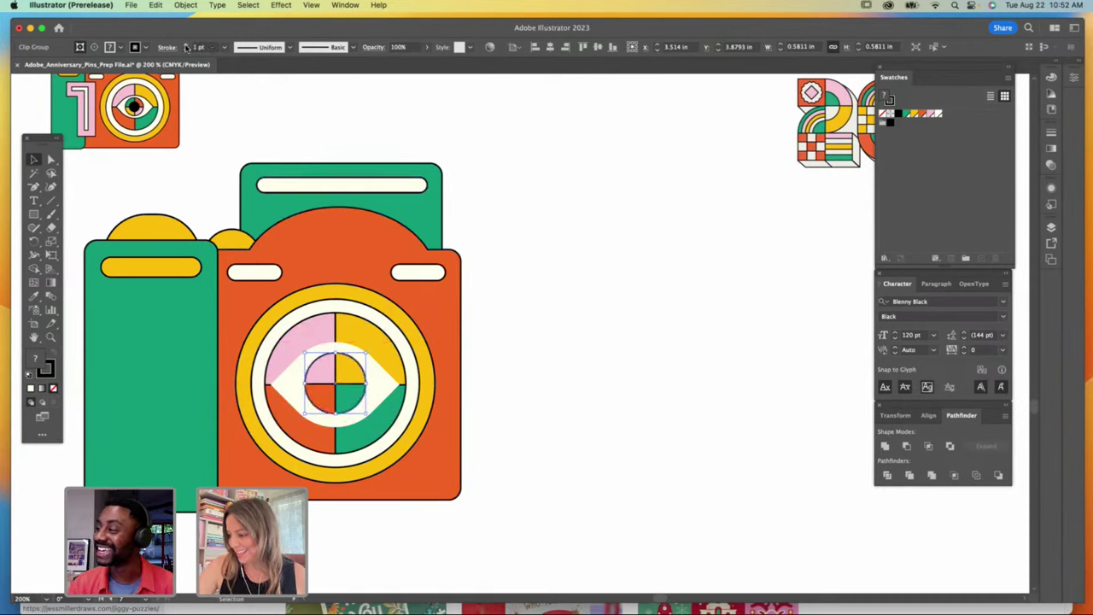
{"action": "left_click", "coordinate": [386, 378]}
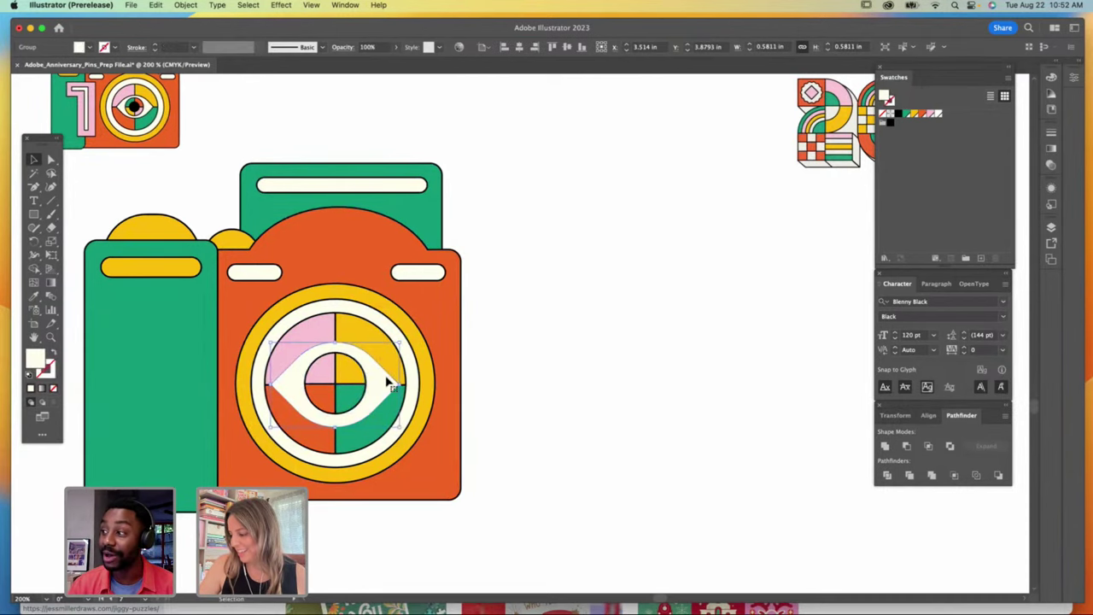
{"action": "left_click", "coordinate": [510, 295]}
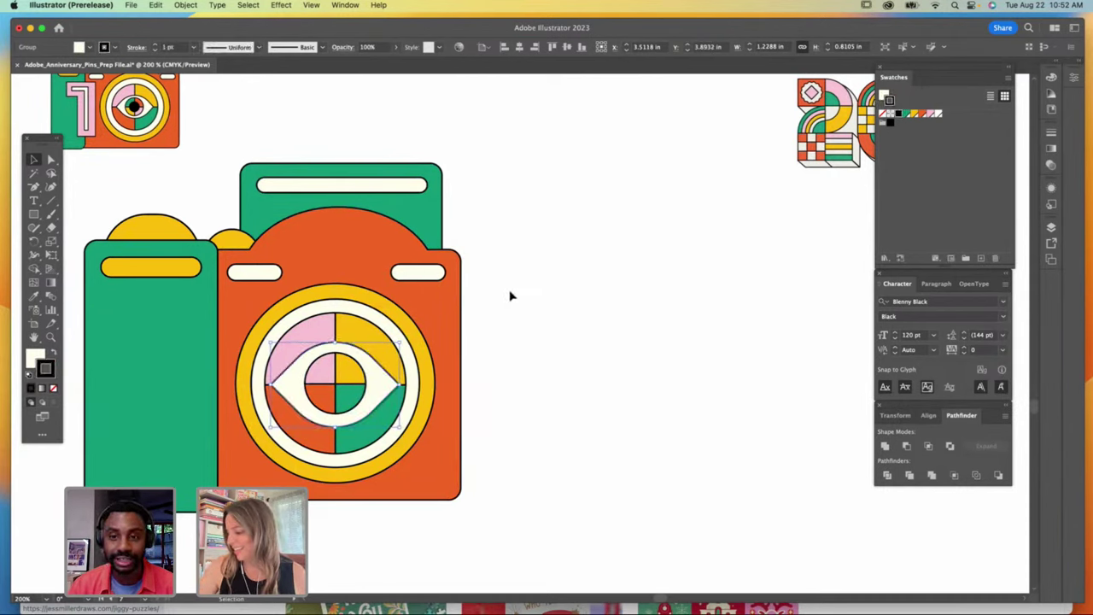
{"action": "left_click", "coordinate": [360, 383]}
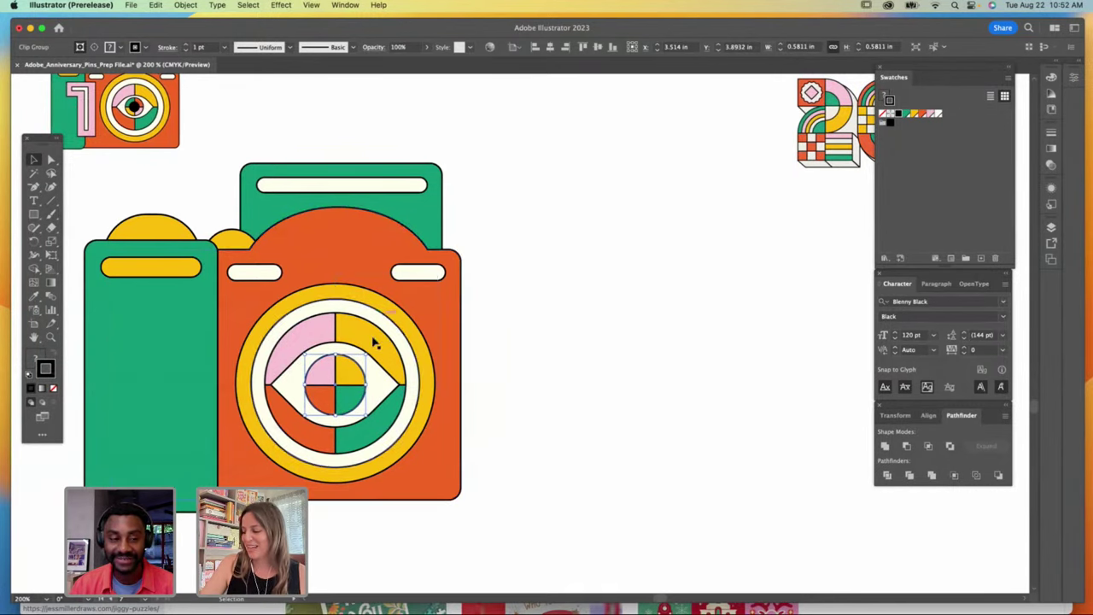
{"action": "left_click_drag", "start_coordinate": [371, 352], "coordinate": [324, 390]}
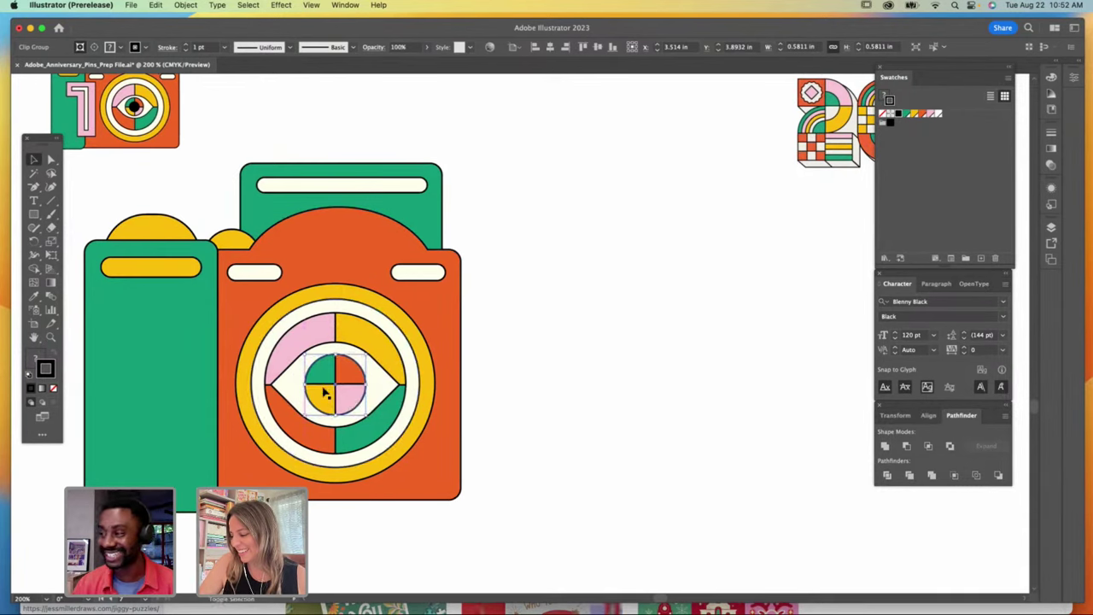
{"action": "left_click", "coordinate": [43, 217]}
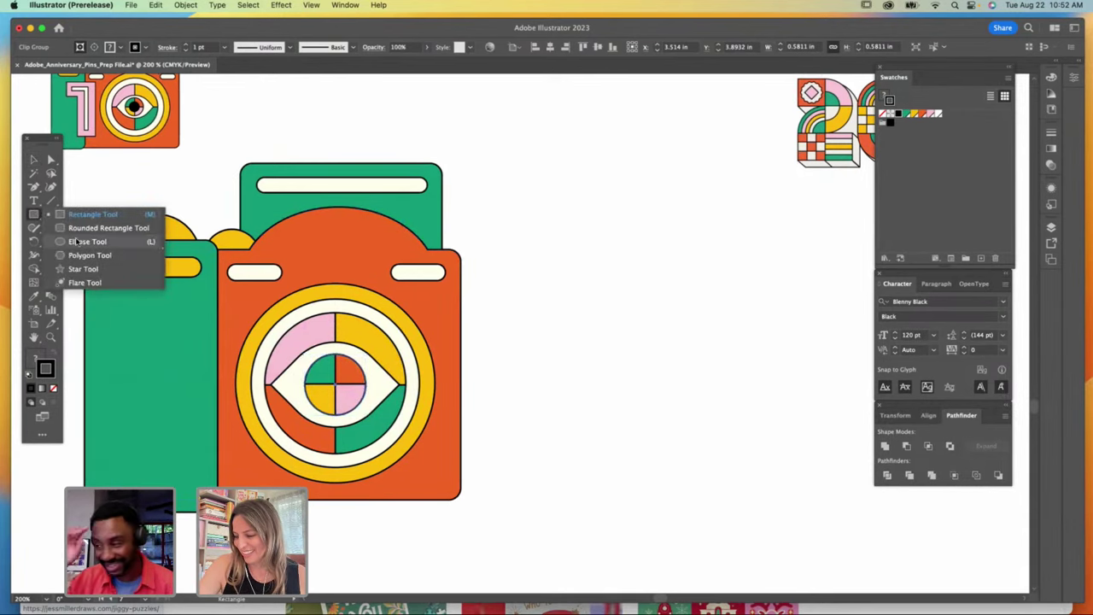
Step: Draw a small, outline-free black circle (about 0.42 in) and centre it in the eye
{"action": "left_click", "coordinate": [87, 242]}
{"action": "mouse_move", "coordinate": [545, 381]}
{"action": "left_mouse_down"}
{"action": "mouse_move", "coordinate": [530, 348]}
{"action": "mouse_move", "coordinate": [520, 355]}
{"action": "left_mouse_up"}
{"action": "left_click", "coordinate": [52, 352]}
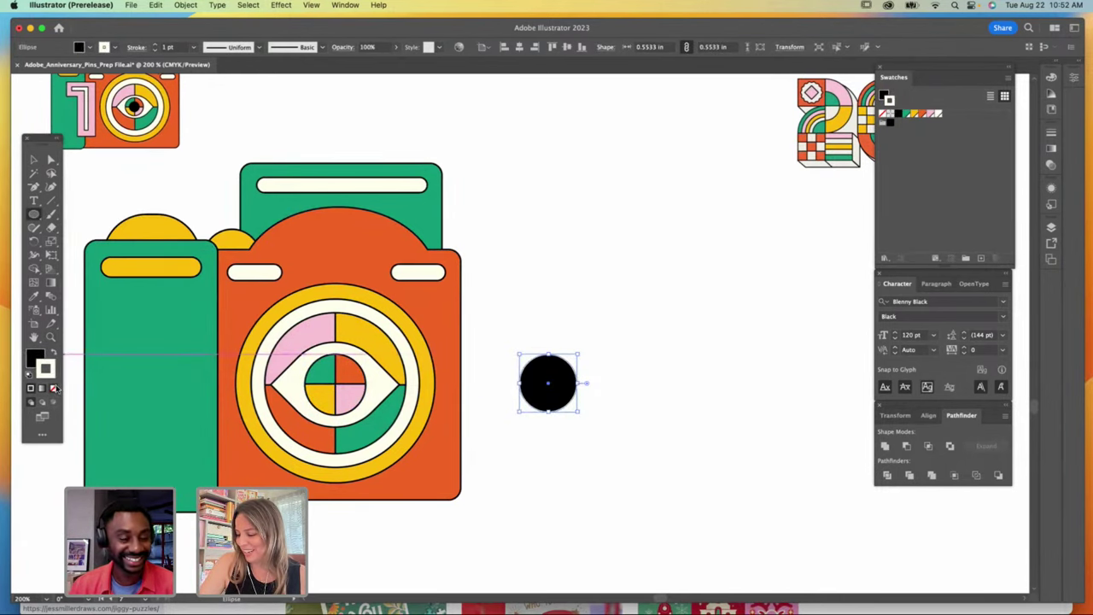
{"action": "left_click", "coordinate": [53, 388]}
{"action": "left_click", "coordinate": [34, 161]}
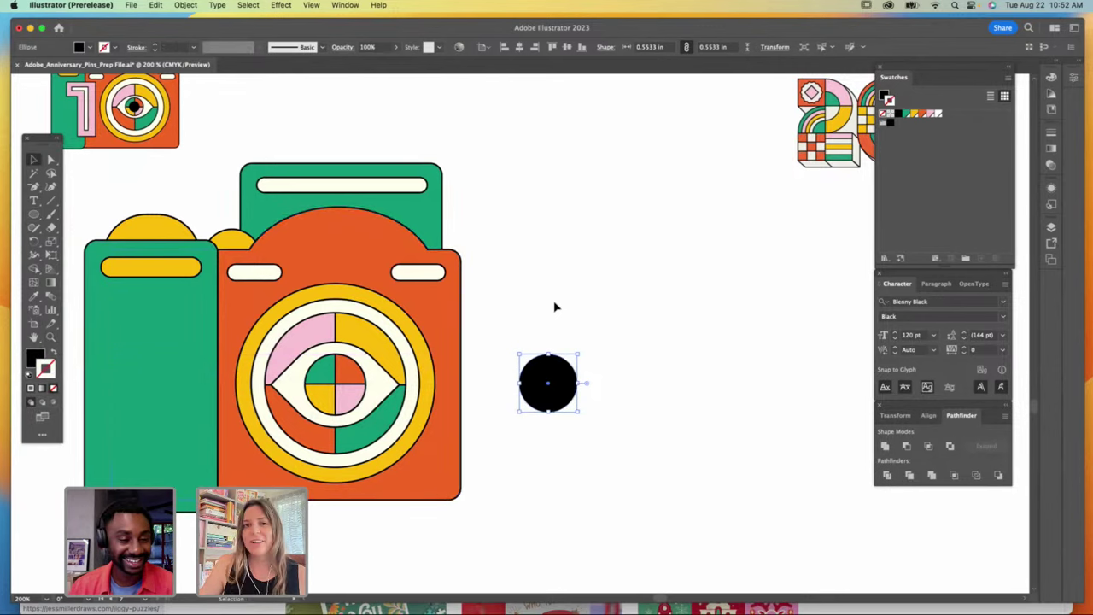
{"action": "left_click_drag", "start_coordinate": [559, 373], "coordinate": [345, 376]}
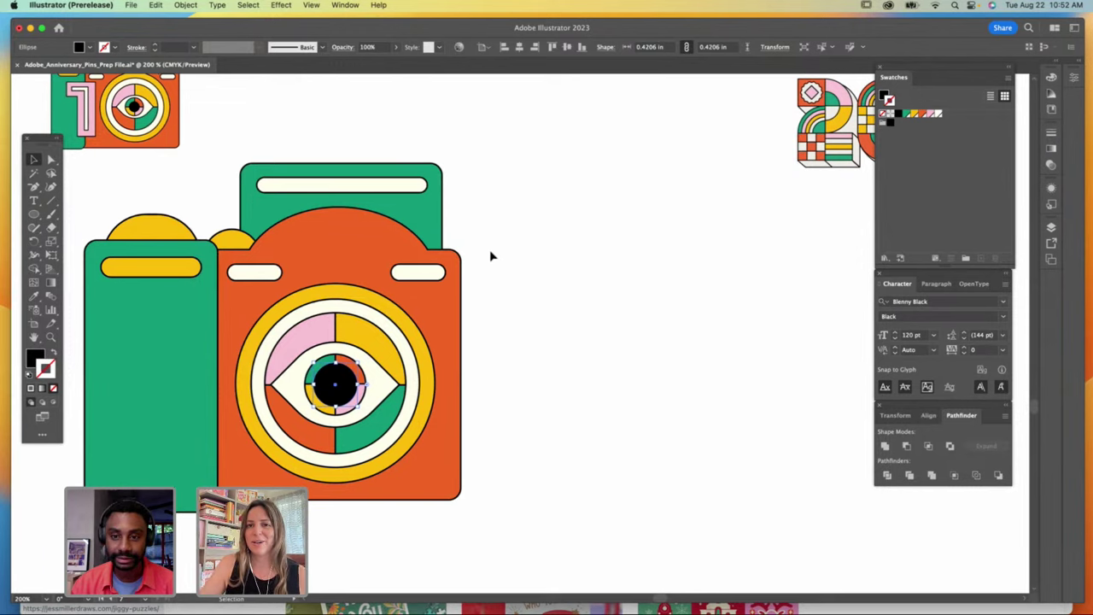
{"action": "left_click", "coordinate": [507, 340]}
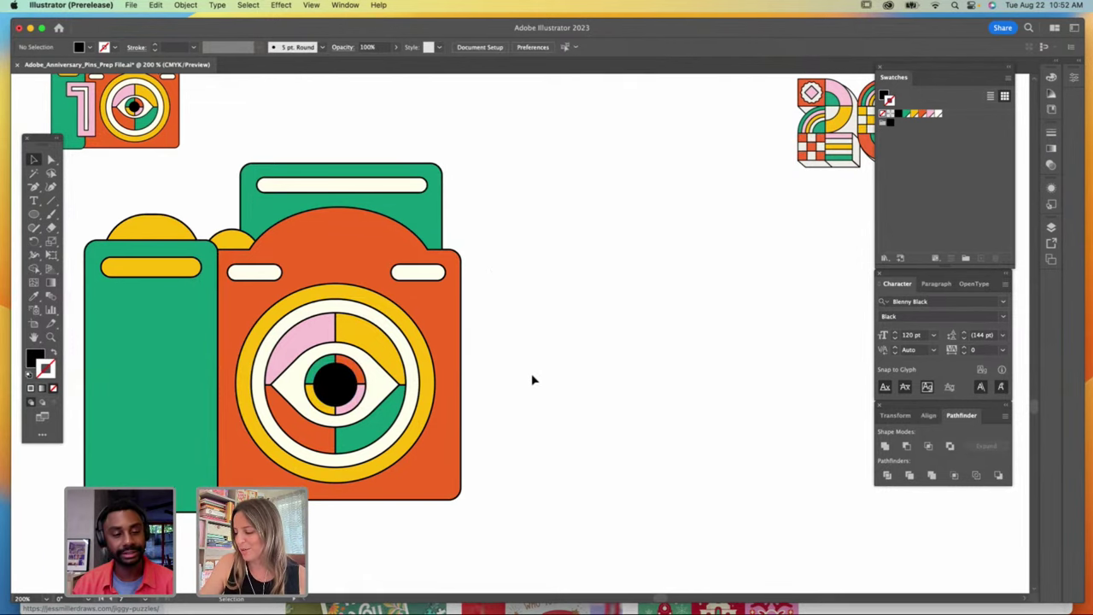
Step: Type a "1" and set its font to Alfarn
{"action": "left_click", "coordinate": [35, 202]}
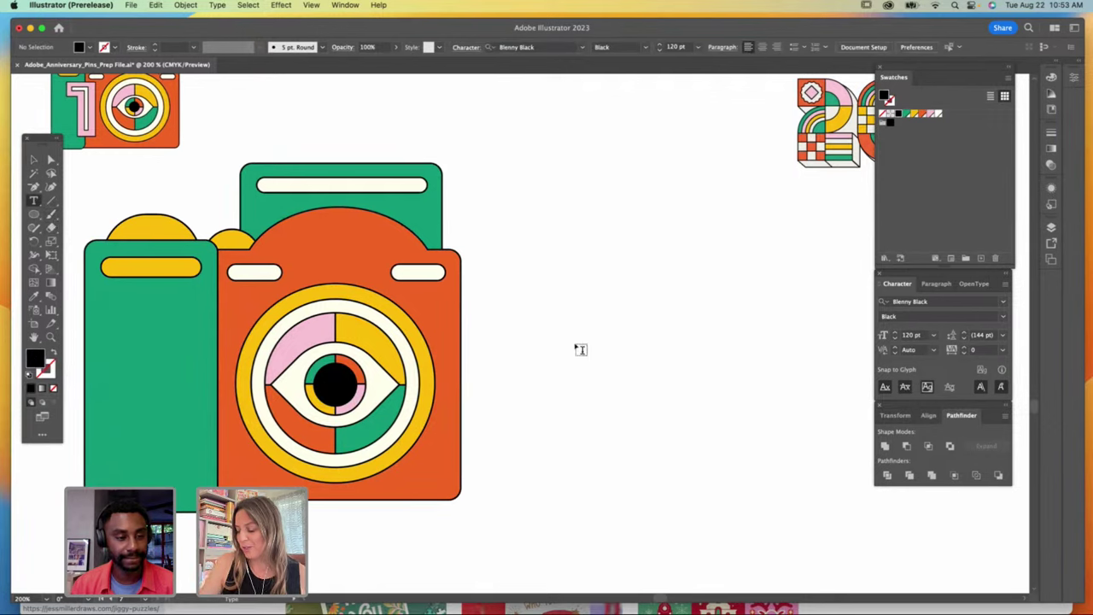
{"action": "left_click", "coordinate": [594, 354]}
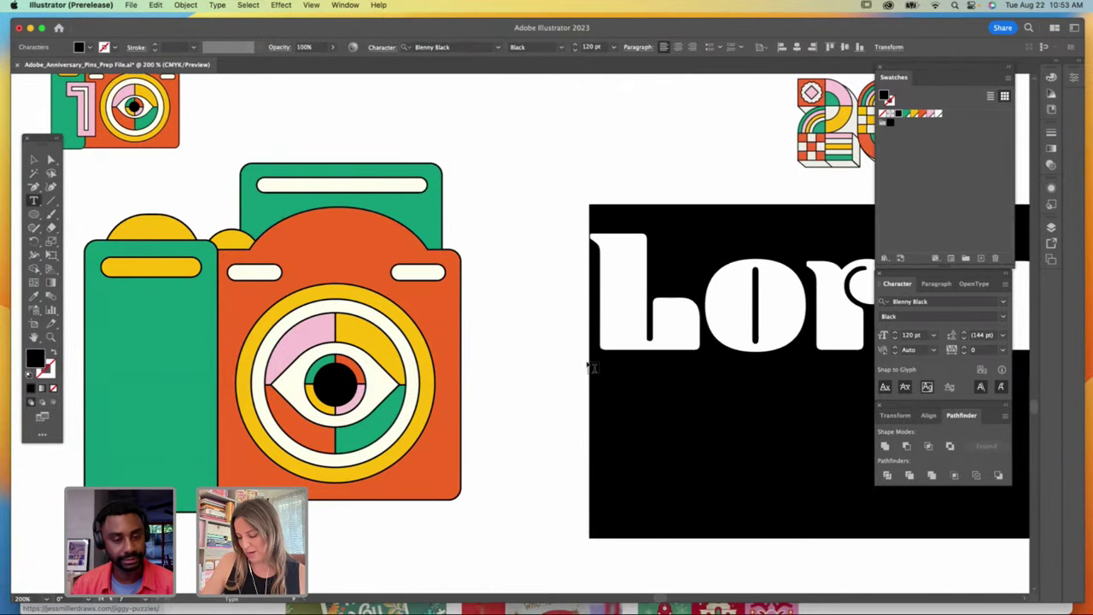
{"action": "type", "text": "1"}
{"action": "key", "text": "super+a"}
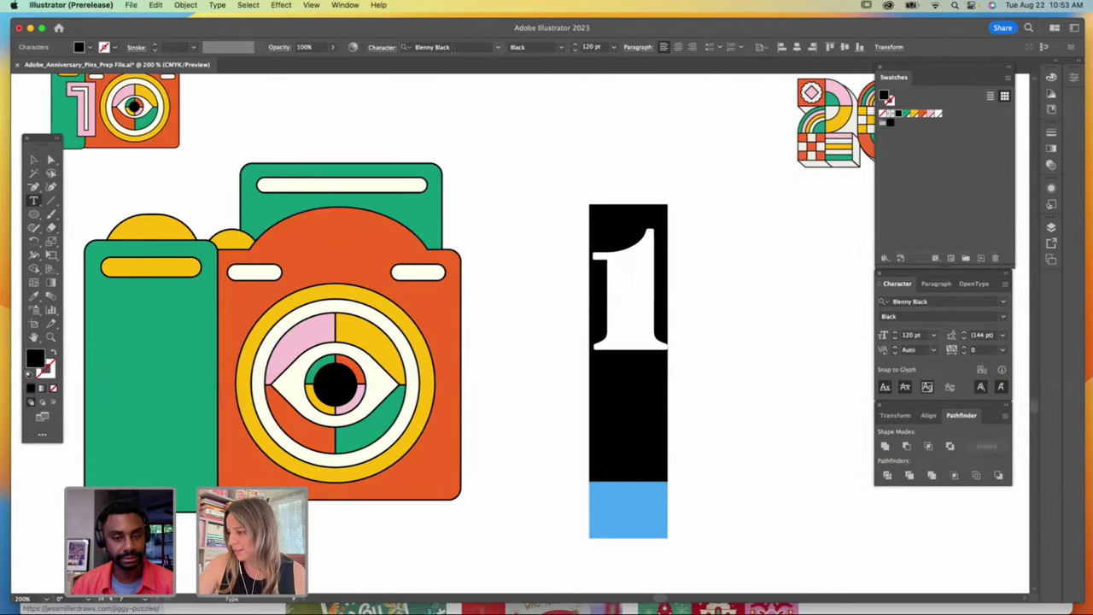
{"action": "left_click", "coordinate": [404, 46]}
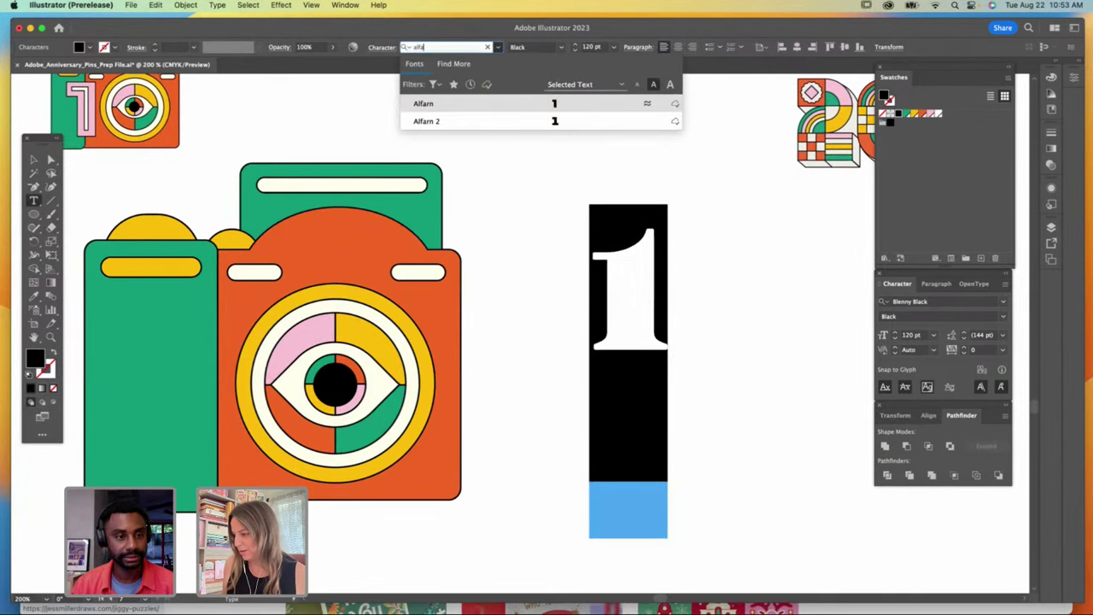
{"action": "left_click", "coordinate": [558, 101]}
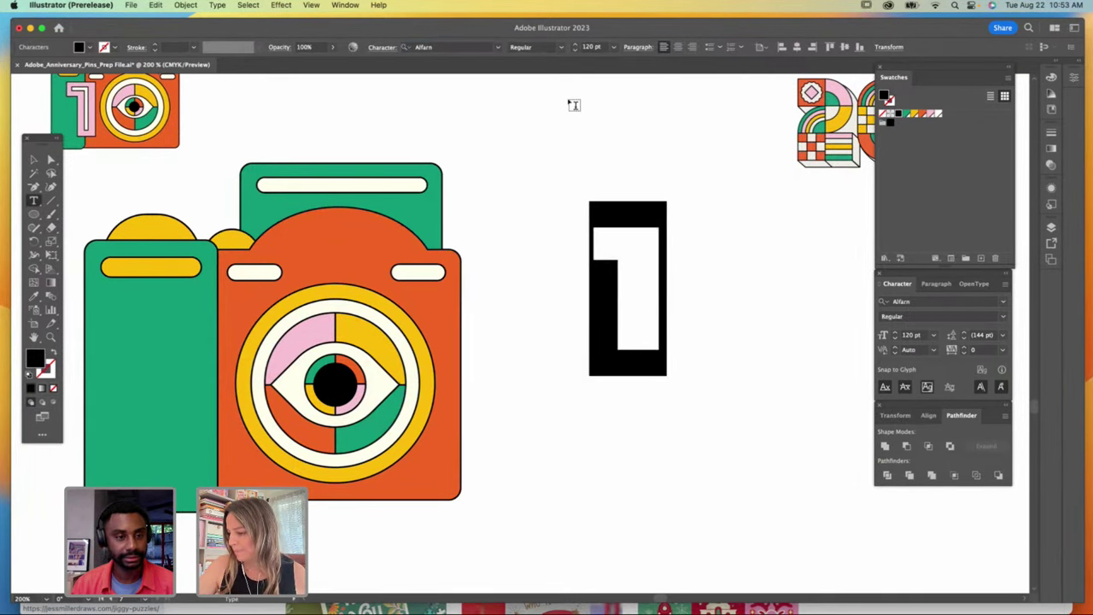
{"action": "key", "text": "Escape"}
Step: Enlarge the 1 to about 170 pt on the green left panel and narrow that panel
{"action": "left_click_drag", "start_coordinate": [636, 277], "coordinate": [192, 383]}
{"action": "left_click_drag", "start_coordinate": [224, 308], "coordinate": [240, 278]}
{"action": "left_click_drag", "start_coordinate": [216, 341], "coordinate": [209, 331]}
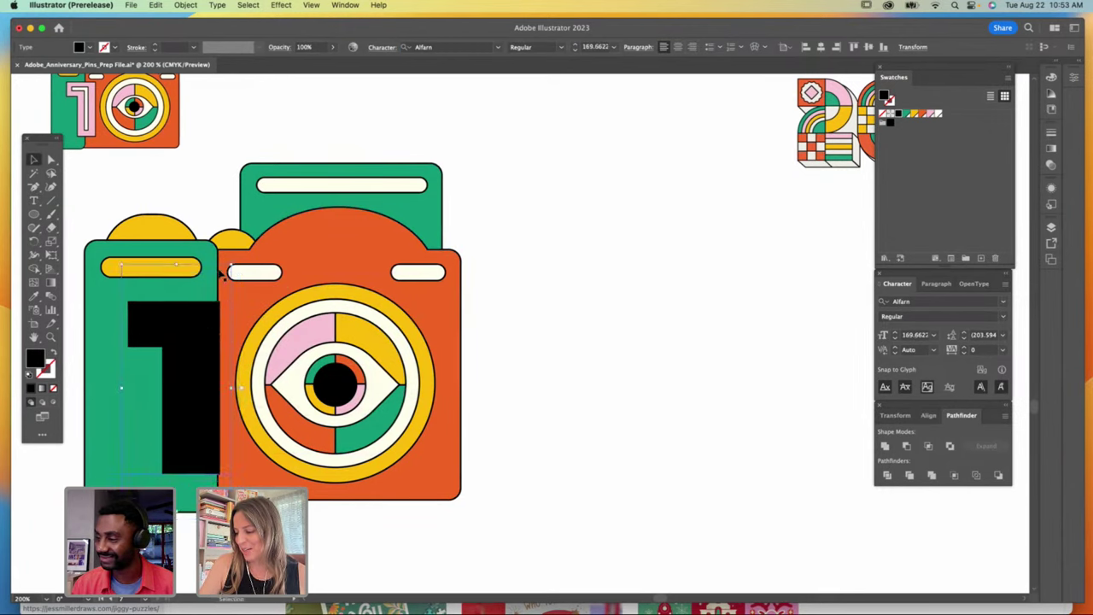
{"action": "left_click", "coordinate": [122, 384]}
{"action": "left_click_drag", "start_coordinate": [220, 375], "coordinate": [210, 376]}
{"action": "left_click_drag", "start_coordinate": [194, 305], "coordinate": [192, 305]}
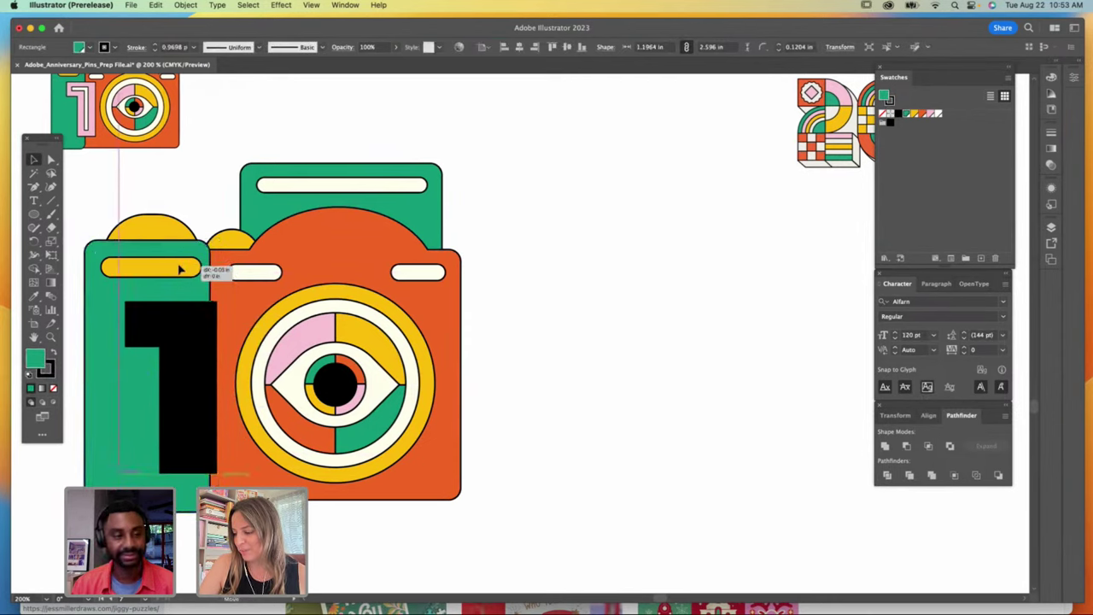
Step: Convert the 1 to outlines and fill it pink, undoing an accidental alignment
{"action": "key", "text": "super+shift+o"}
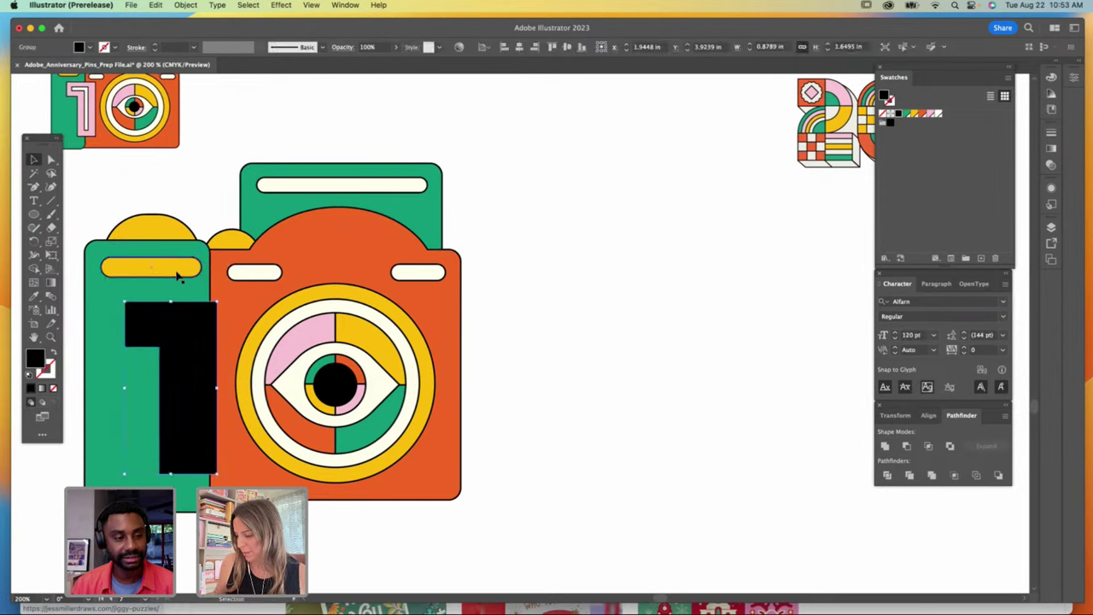
{"action": "left_click", "coordinate": [920, 114]}
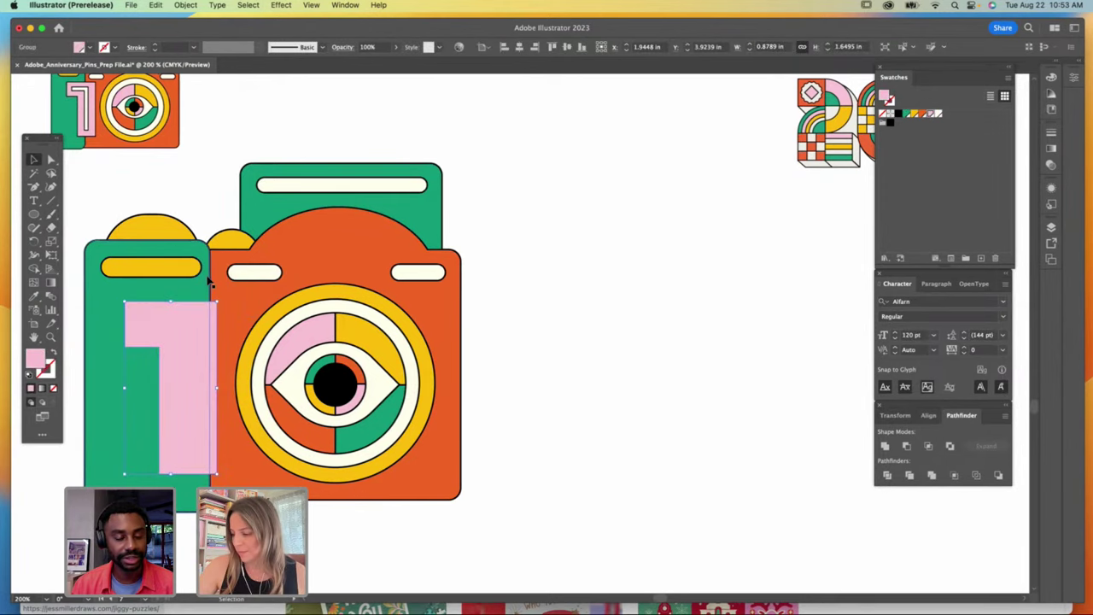
{"action": "left_click", "coordinate": [162, 278]}
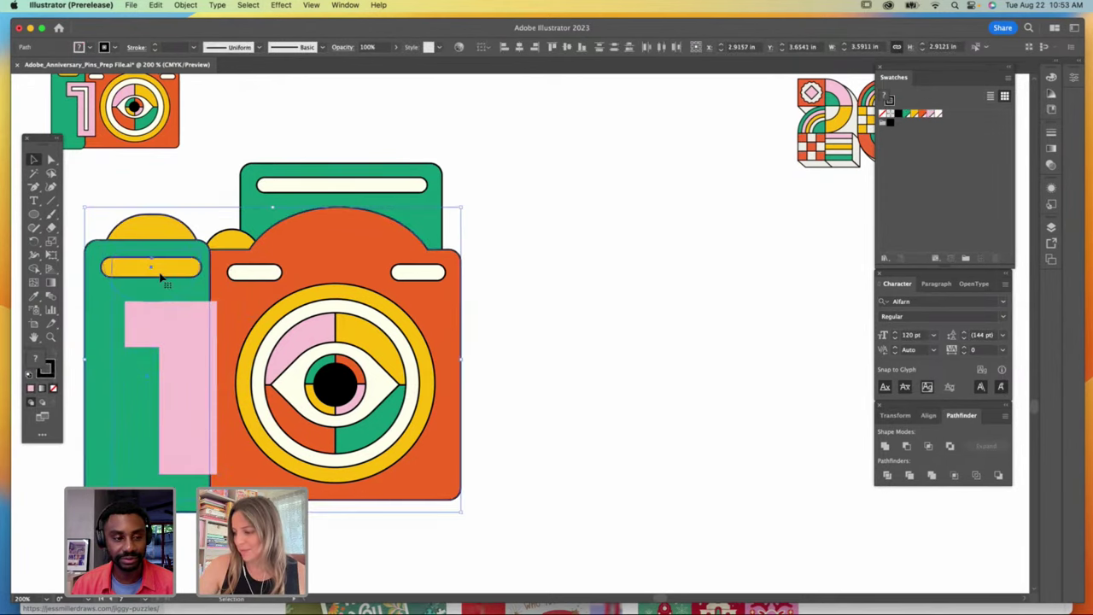
{"action": "left_click", "coordinate": [519, 47]}
{"action": "key", "text": "super+z"}
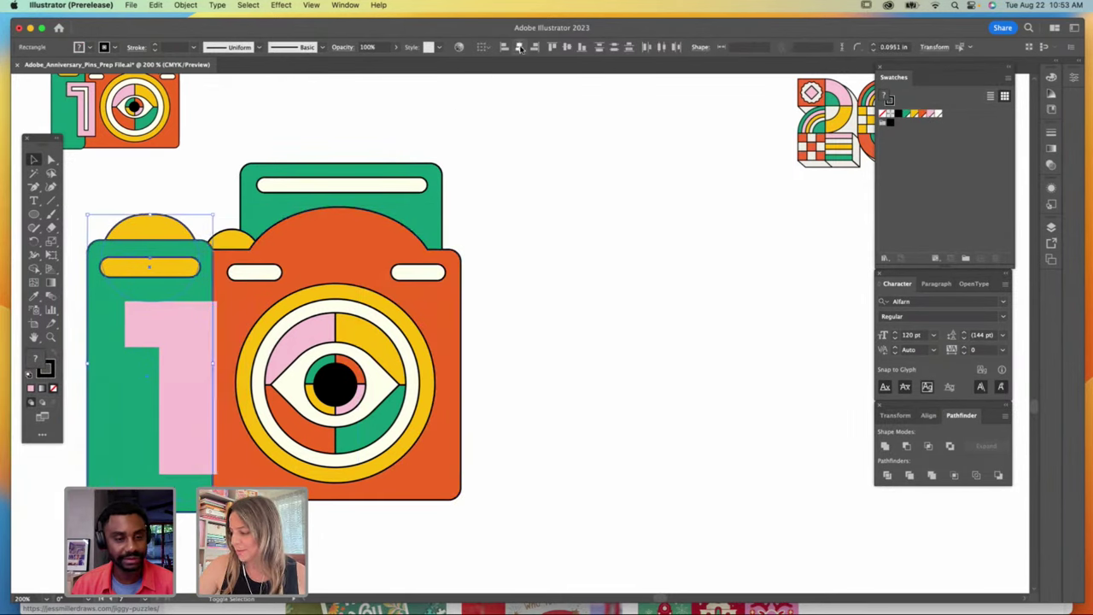
{"action": "key", "text": "super+z"}
Step: Shift and enlarge the pink 1 slightly and give it a black outline
{"action": "left_click", "coordinate": [544, 246]}
{"action": "left_click_drag", "start_coordinate": [196, 368], "coordinate": [203, 366]}
{"action": "left_click_drag", "start_coordinate": [222, 301], "coordinate": [230, 293]}
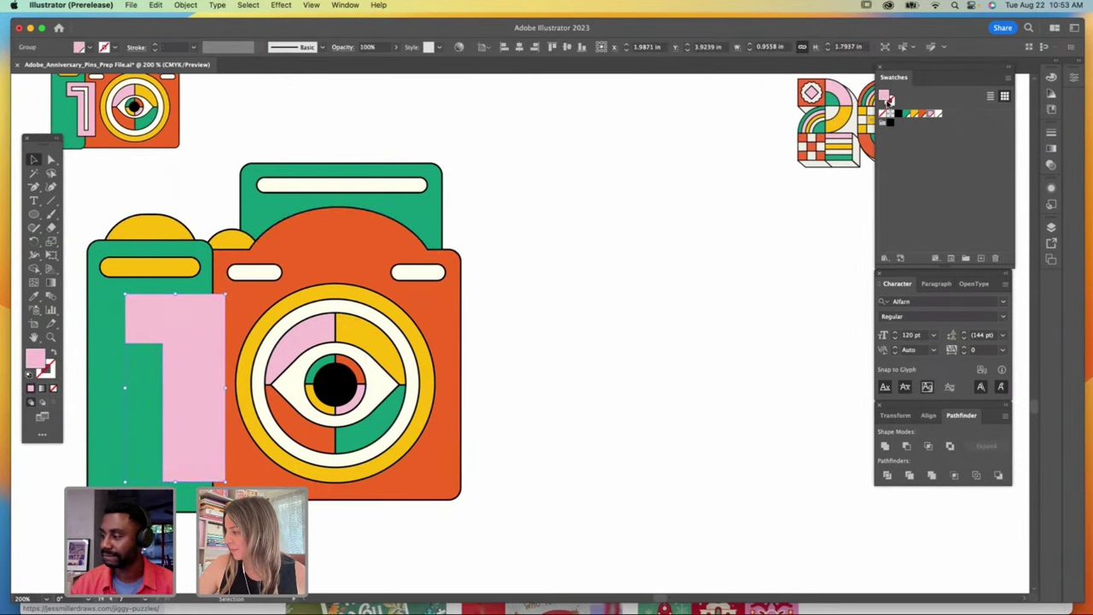
{"action": "left_click", "coordinate": [892, 108]}
{"action": "left_click", "coordinate": [889, 120]}
{"action": "left_click", "coordinate": [618, 253]}
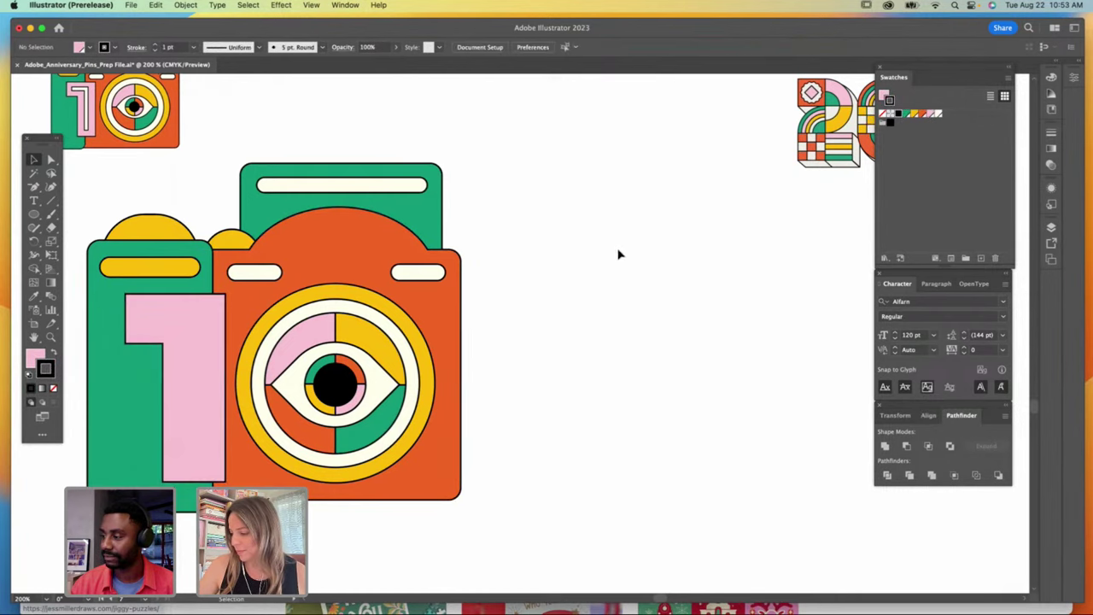
Step: Draw an unfilled, white-stroked inner line along the top and stem of the pink 1
{"action": "left_click_drag", "start_coordinate": [34, 186], "coordinate": [77, 186]}
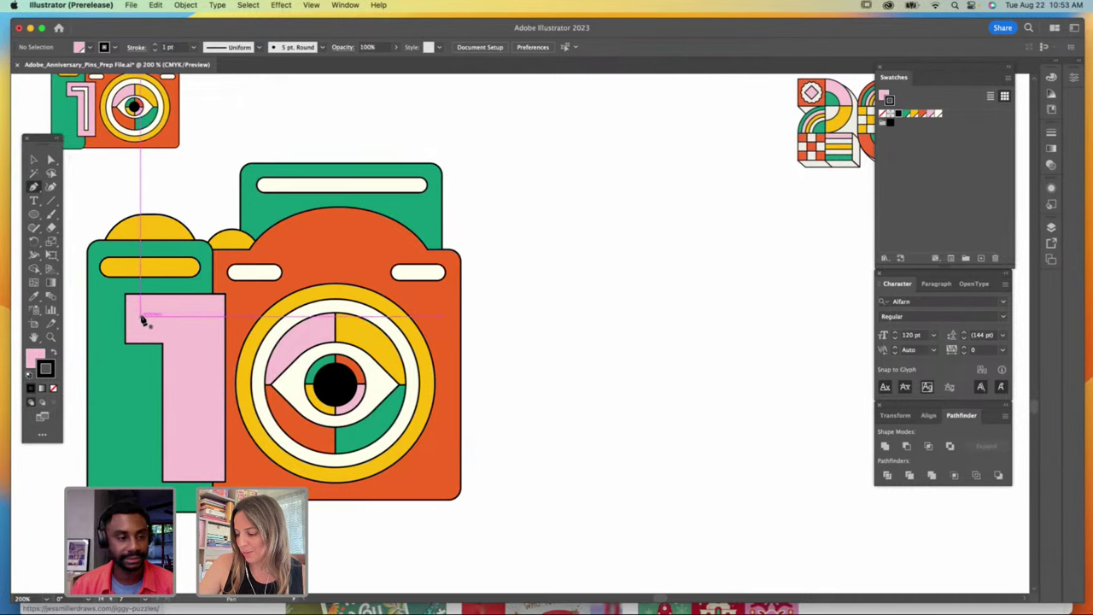
{"action": "left_click", "coordinate": [143, 318]}
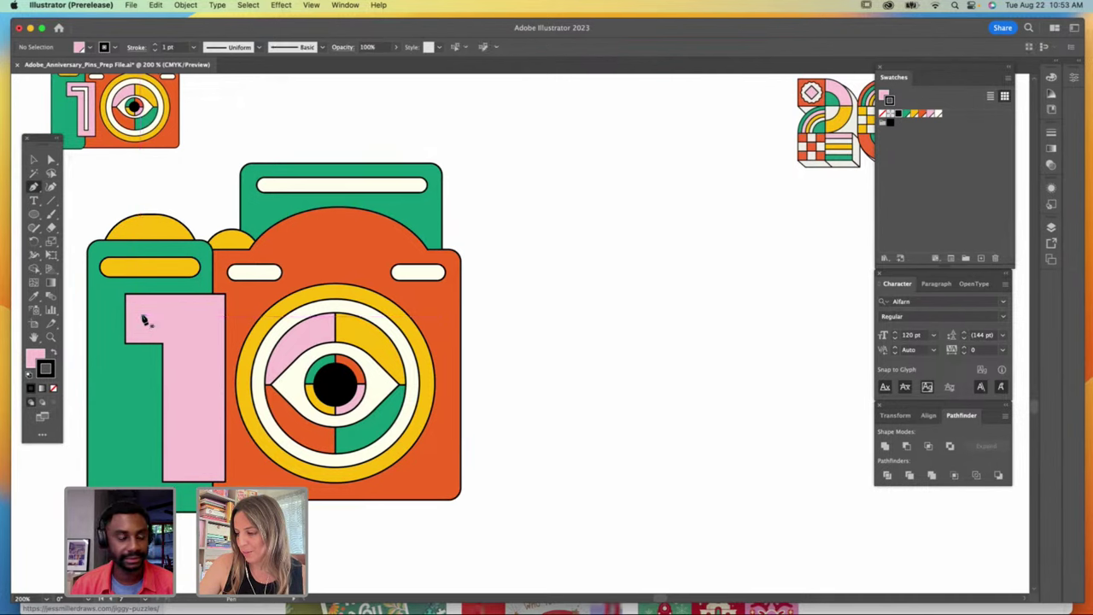
{"action": "left_click", "coordinate": [196, 317]}
{"action": "left_click", "coordinate": [196, 457]}
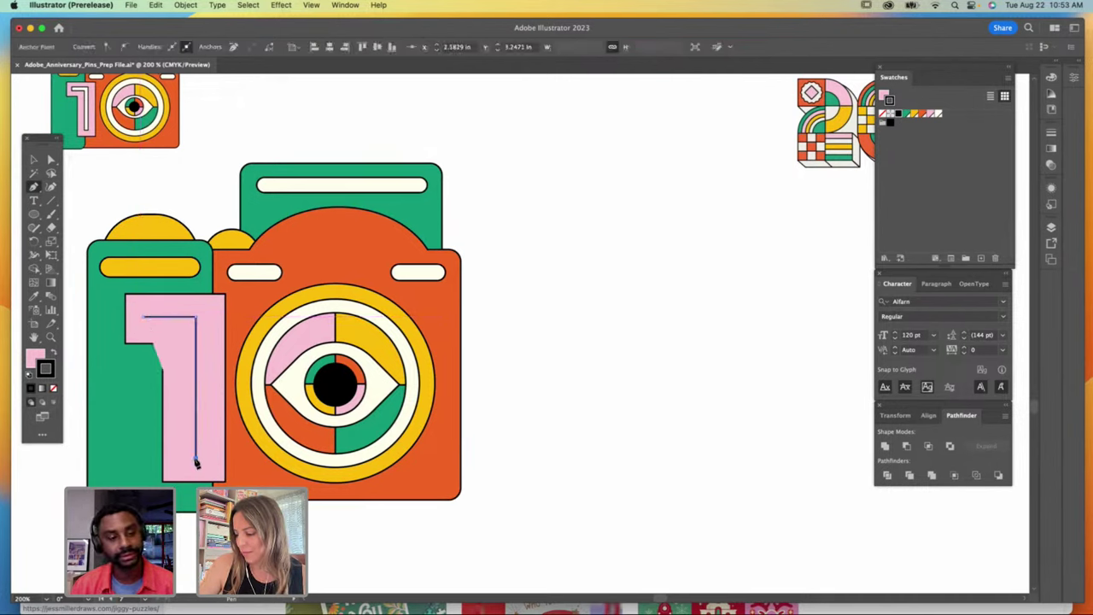
{"action": "left_click", "coordinate": [36, 355]}
{"action": "key", "text": "/"}
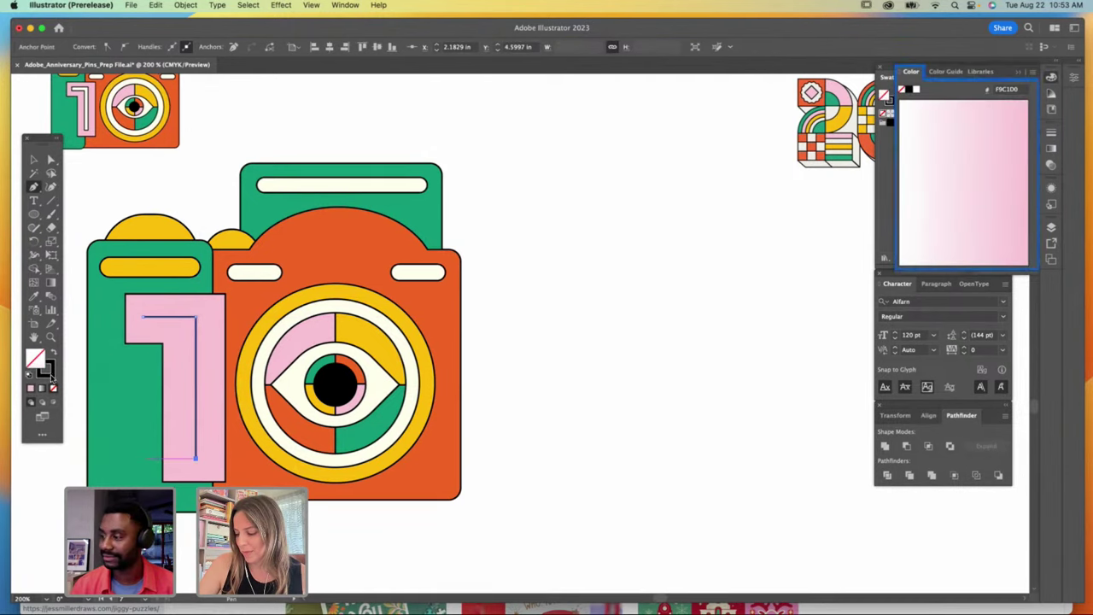
{"action": "left_click", "coordinate": [916, 90]}
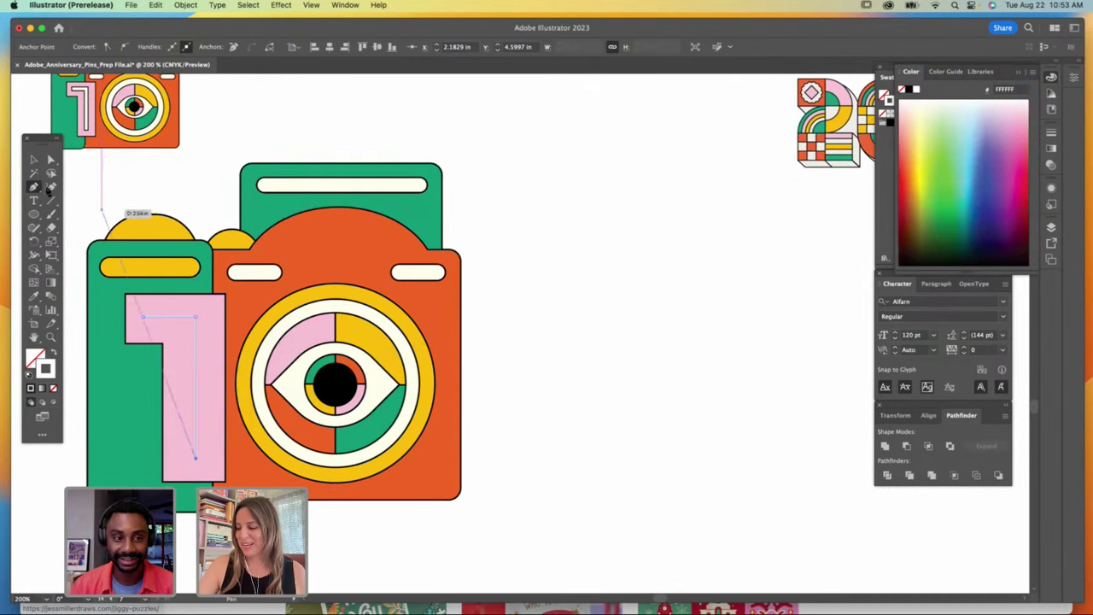
{"action": "left_click", "coordinate": [143, 457]}
{"action": "left_click", "coordinate": [142, 318]}
Step: Thicken the white line's stroke to 7 pt, flatten its transparency, and deselect
{"action": "left_click", "coordinate": [35, 159]}
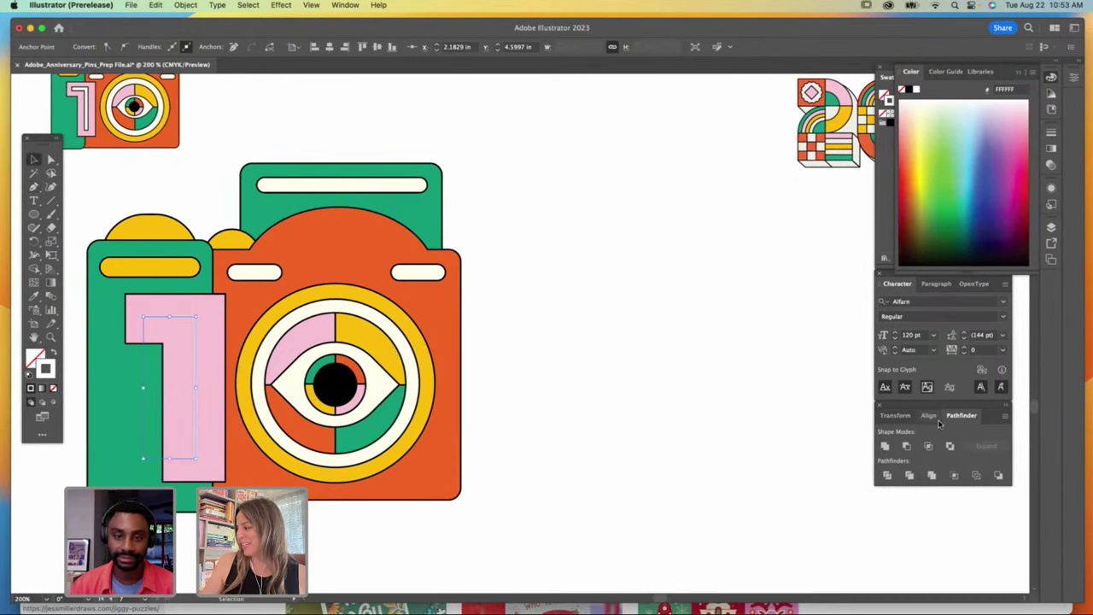
{"action": "left_click", "coordinate": [1051, 134]}
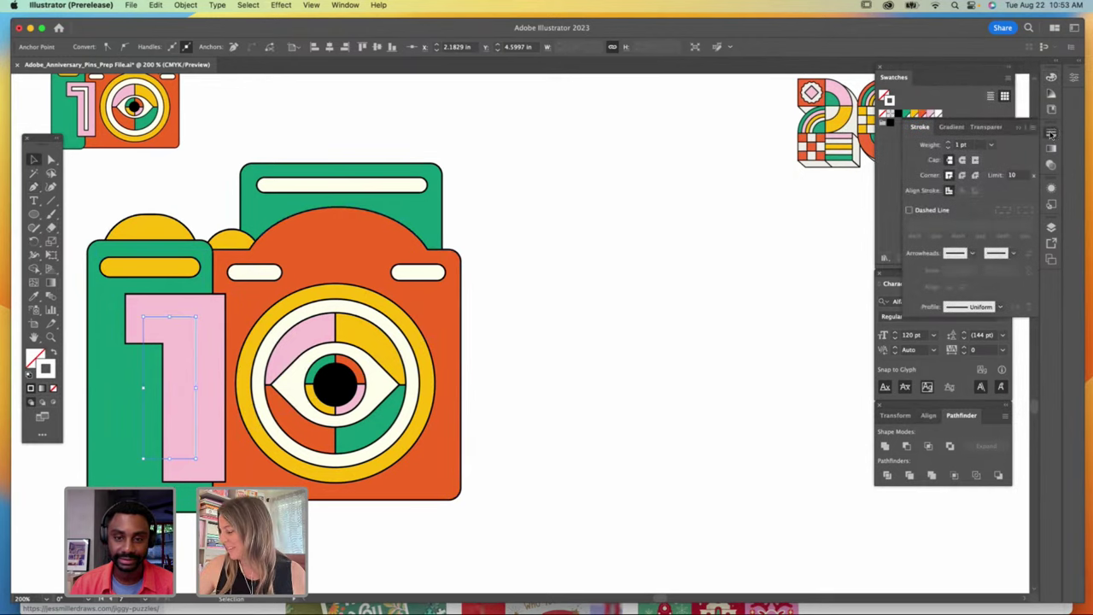
{"action": "left_click", "coordinate": [949, 142]}
{"action": "left_click", "coordinate": [949, 143]}
{"action": "left_click", "coordinate": [949, 143]}
{"action": "left_click", "coordinate": [949, 143]}
{"action": "left_click", "coordinate": [948, 143]}
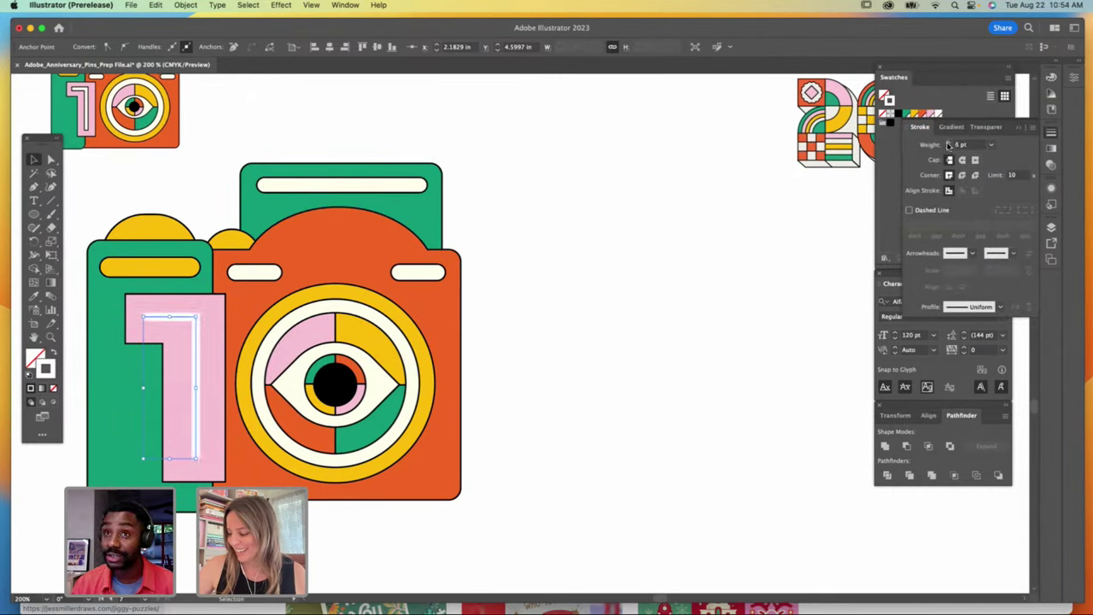
{"action": "left_click", "coordinate": [949, 143]}
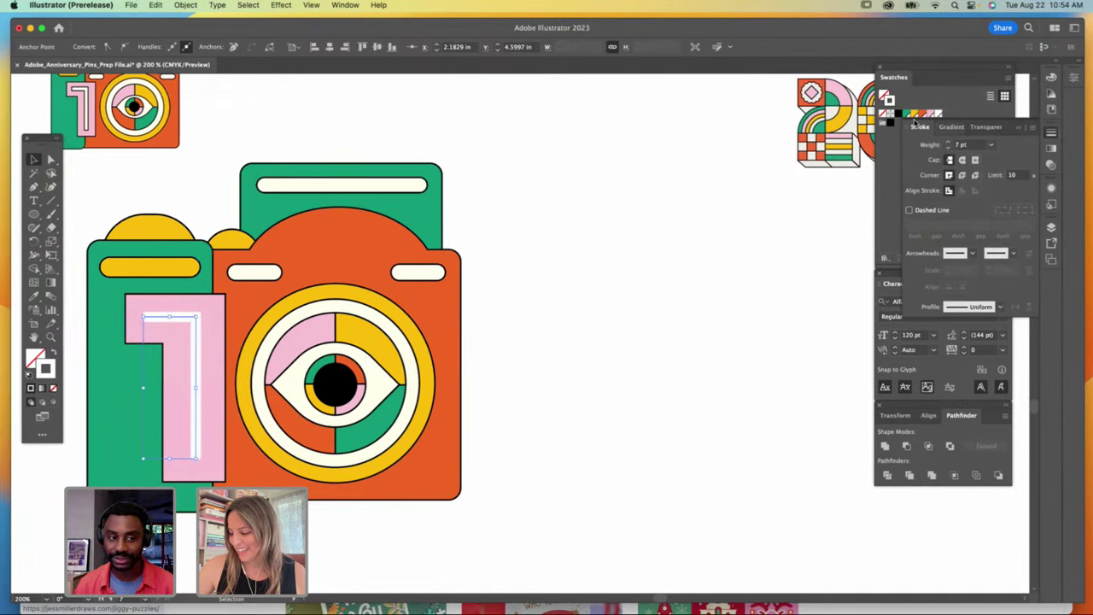
{"action": "left_click", "coordinate": [185, 5]}
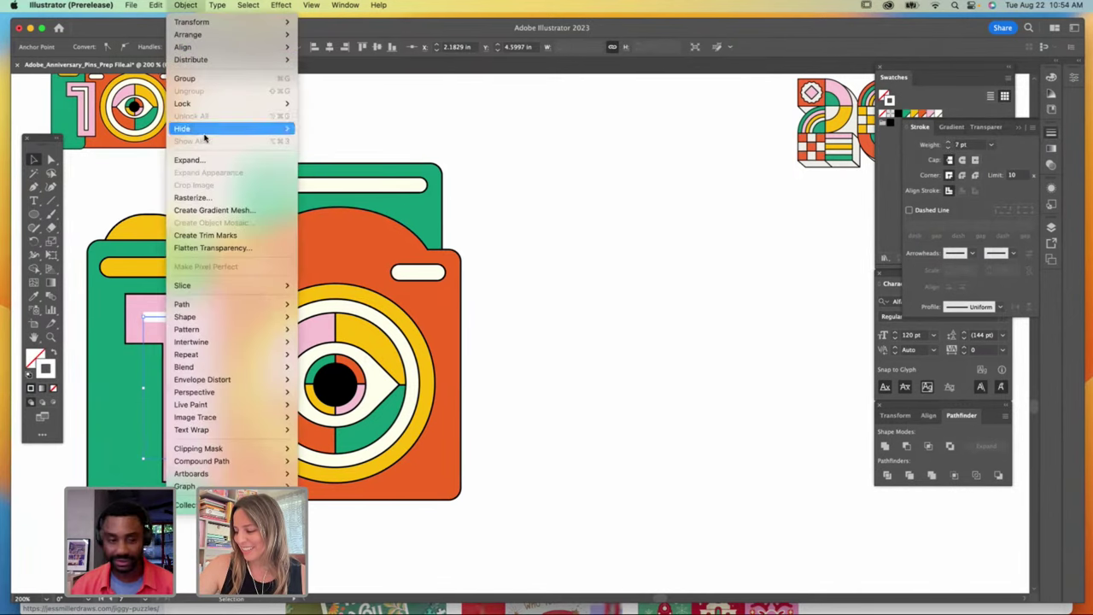
{"action": "left_click", "coordinate": [226, 250]}
{"action": "left_click", "coordinate": [517, 380]}
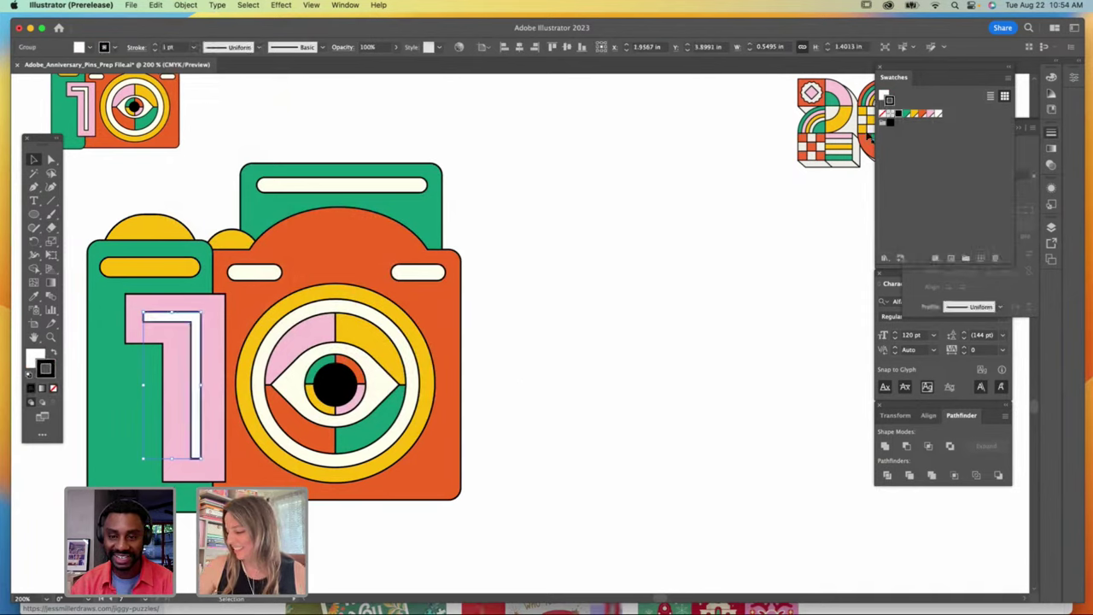
{"action": "left_click", "coordinate": [744, 213]}
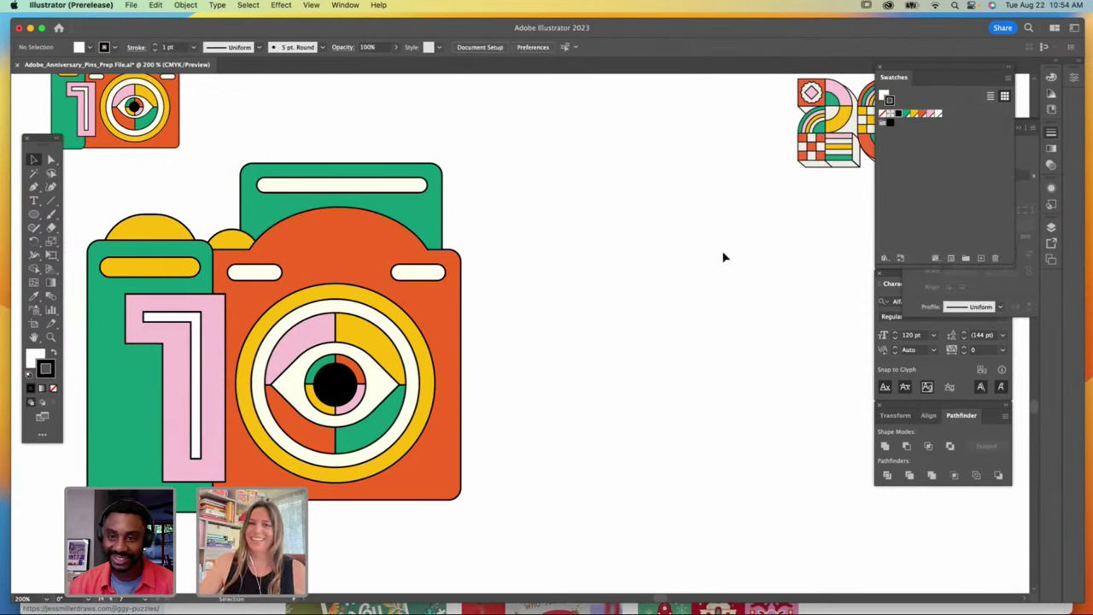
Step: Create a nine-point star with Radius 1 of 0.4 in, replacing a first trial star
{"action": "key", "text": "space"}
{"action": "left_click_drag", "start_coordinate": [153, 386], "coordinate": [299, 422]}
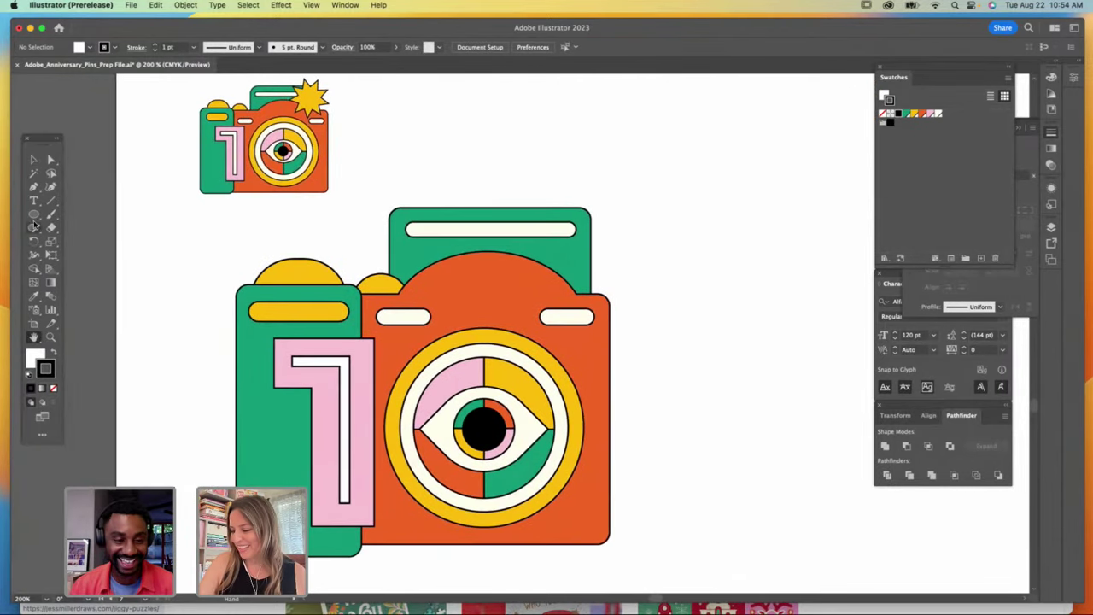
{"action": "left_click_drag", "start_coordinate": [34, 215], "coordinate": [83, 267]}
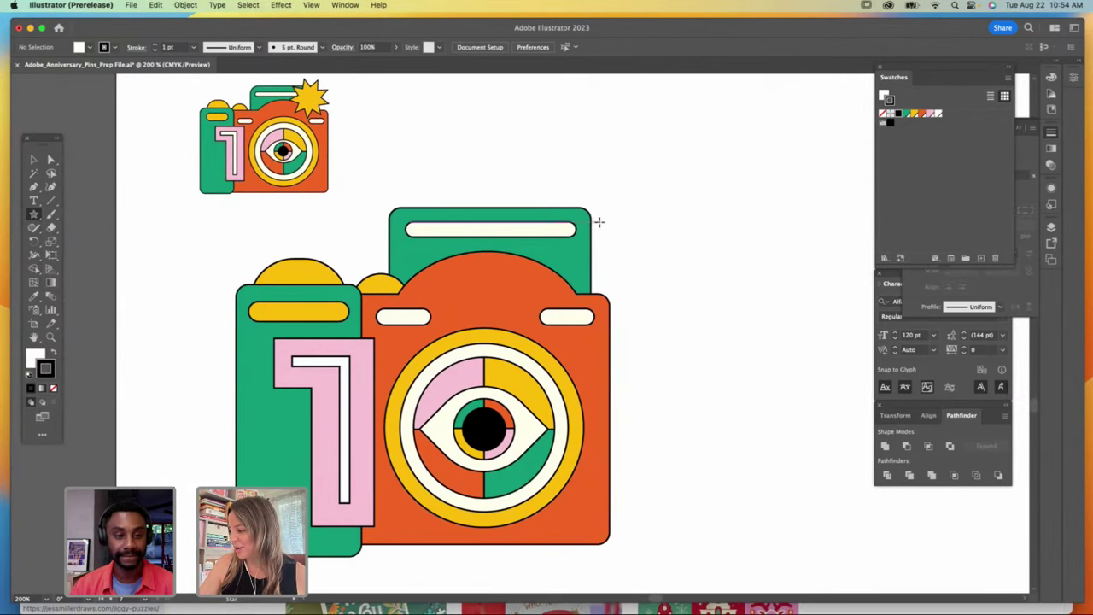
{"action": "left_click", "coordinate": [603, 225]}
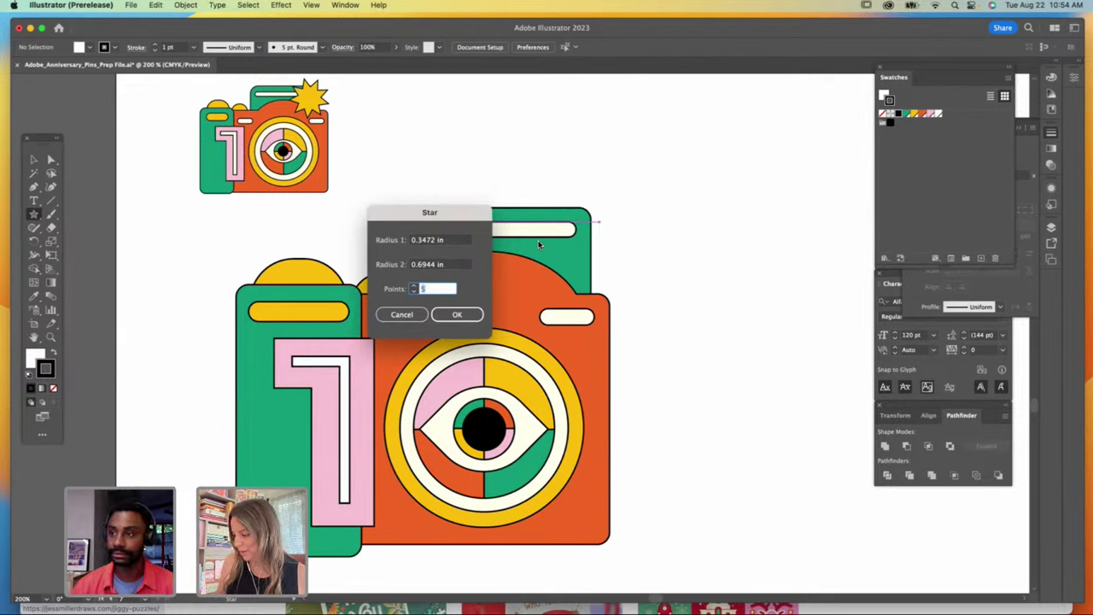
{"action": "type", "text": "6"}
{"action": "left_click", "coordinate": [456, 315]}
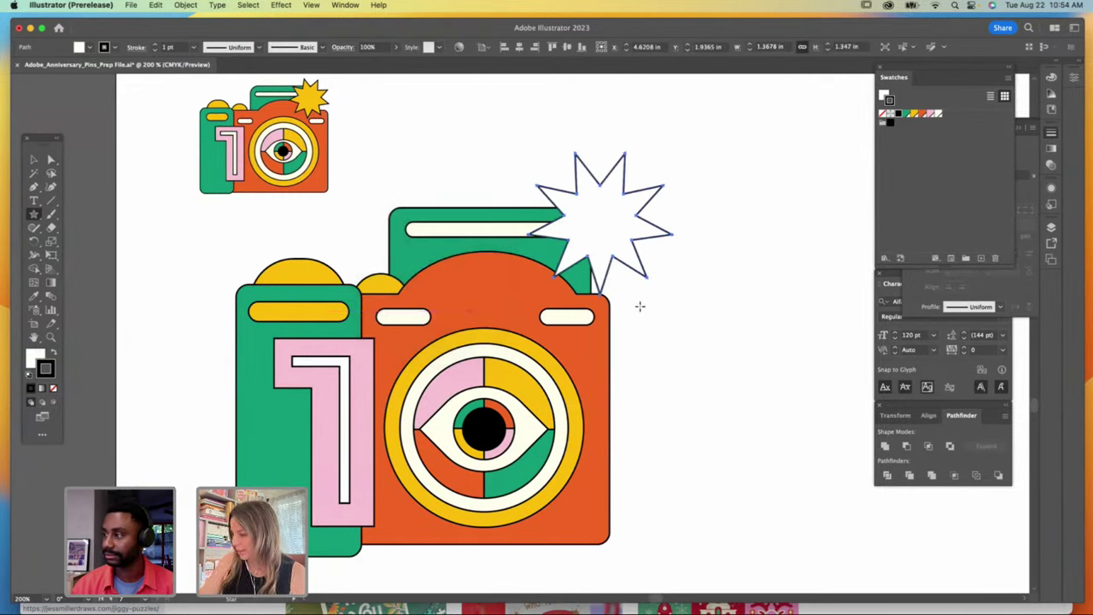
{"action": "key", "text": "Delete"}
{"action": "left_click", "coordinate": [632, 318]}
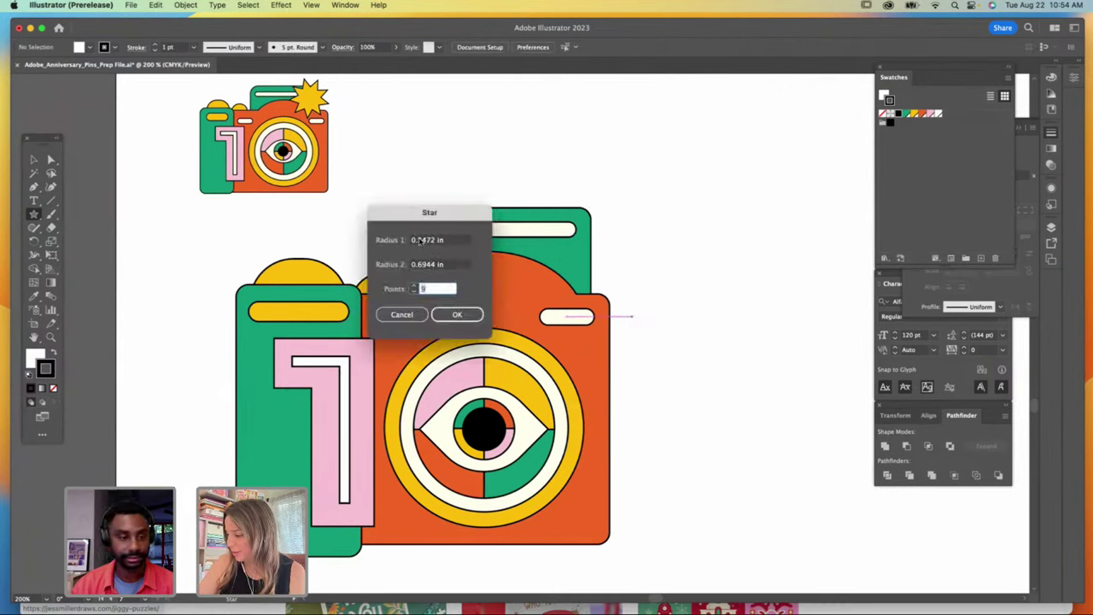
{"action": "double_click", "coordinate": [419, 240]}
{"action": "type", "text": "0.4"}
{"action": "left_click", "coordinate": [457, 315]}
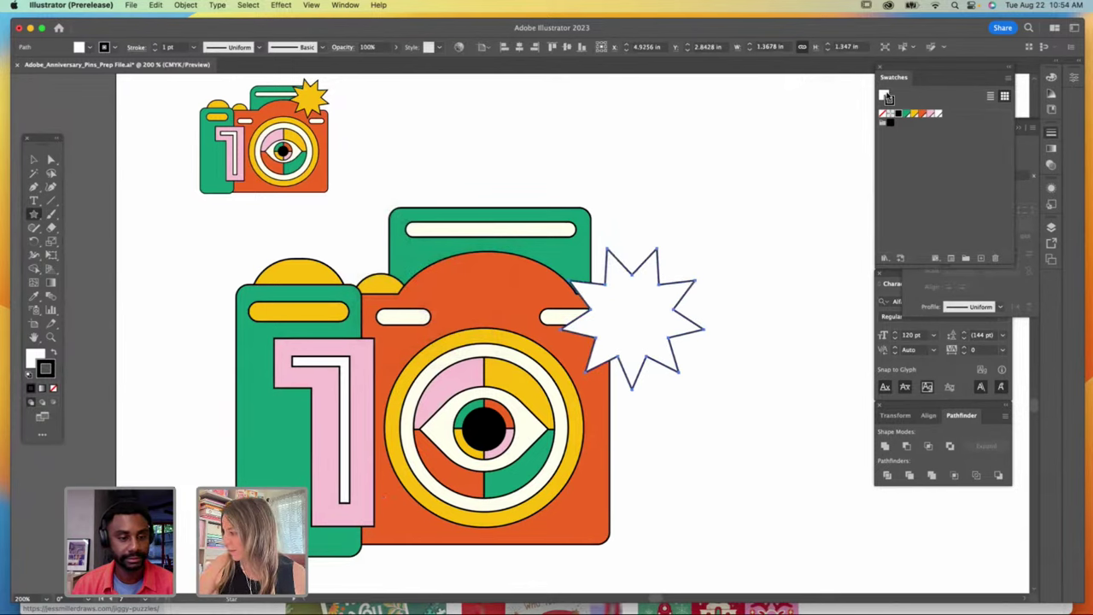
Step: Fill the star yellow, move it onto the camera's top-right corner and rotate it slightly
{"action": "left_click", "coordinate": [911, 113]}
{"action": "key", "text": "v"}
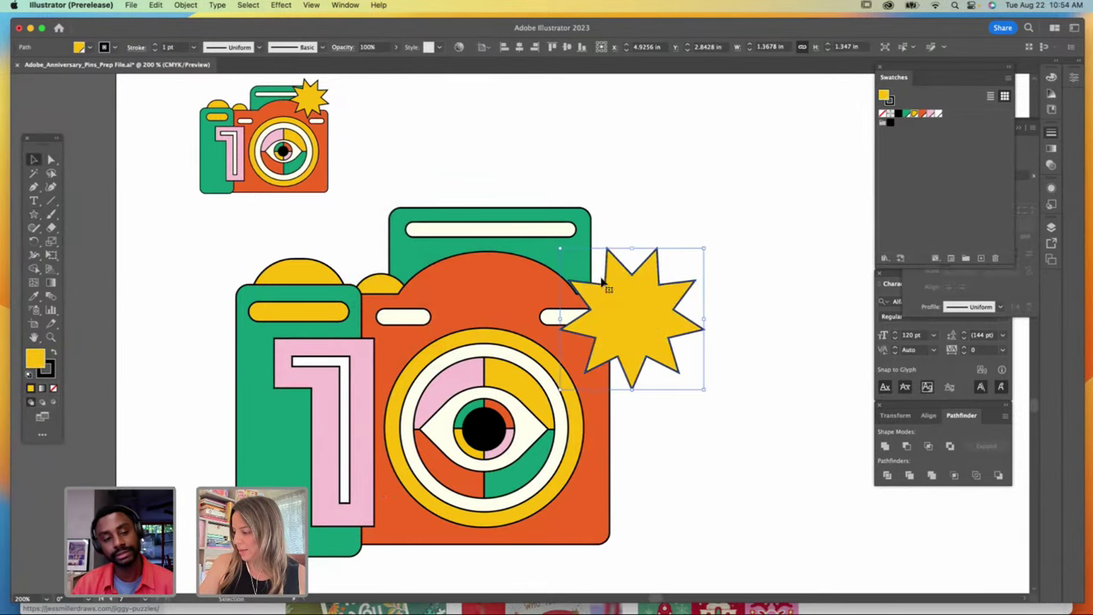
{"action": "left_click_drag", "start_coordinate": [603, 285], "coordinate": [624, 246]}
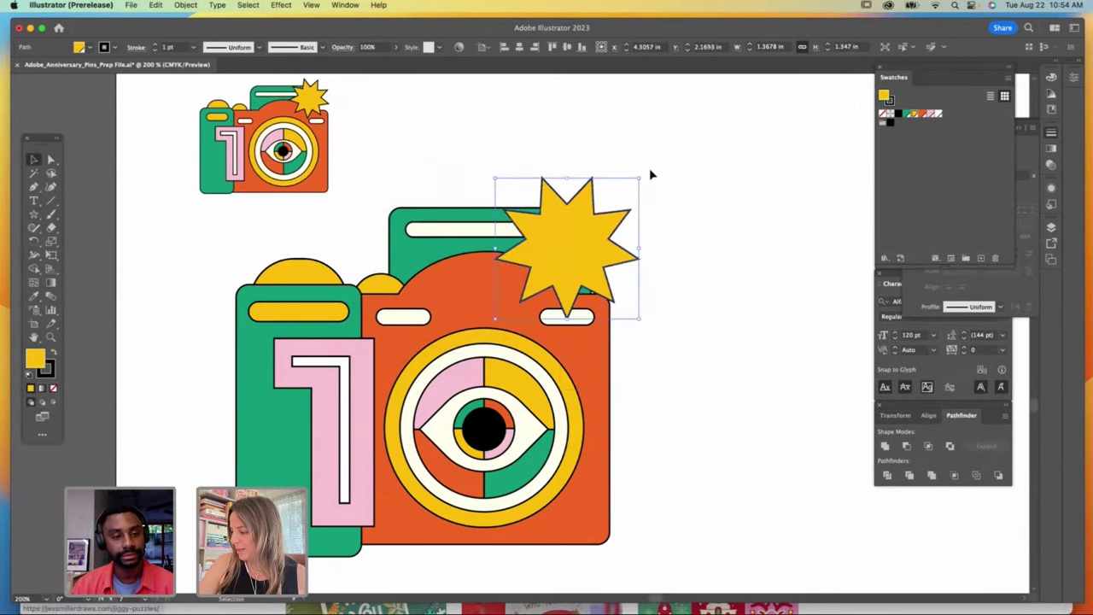
{"action": "left_click_drag", "start_coordinate": [644, 173], "coordinate": [657, 203]}
{"action": "left_click", "coordinate": [688, 265]}
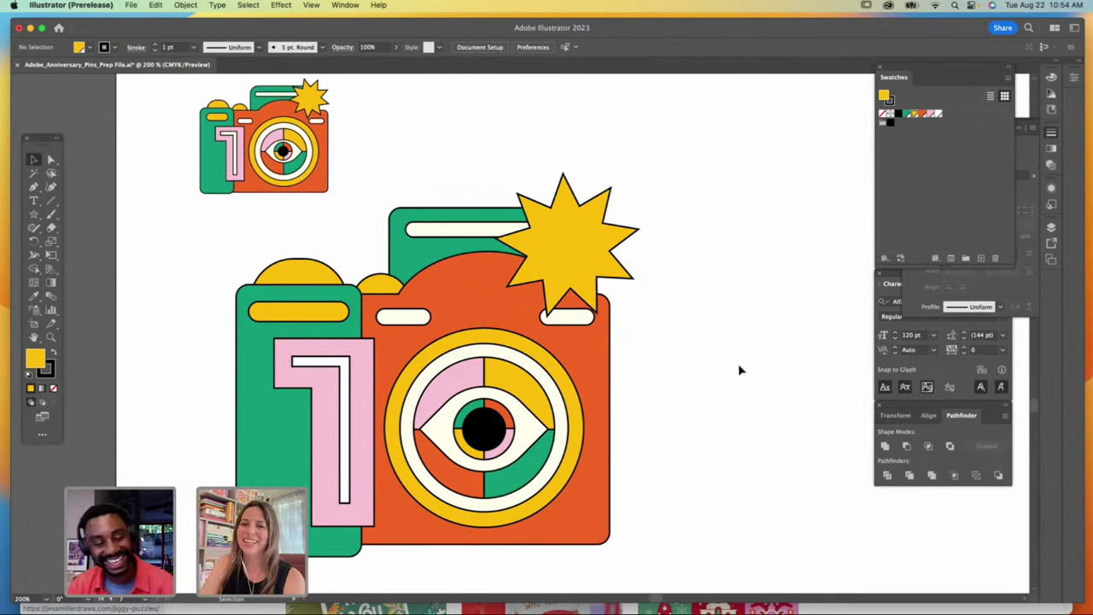
Step: Zoom out to 150%, drag the whole large camera left, and pan to the 20 artwork
{"action": "left_click", "coordinate": [34, 338]}
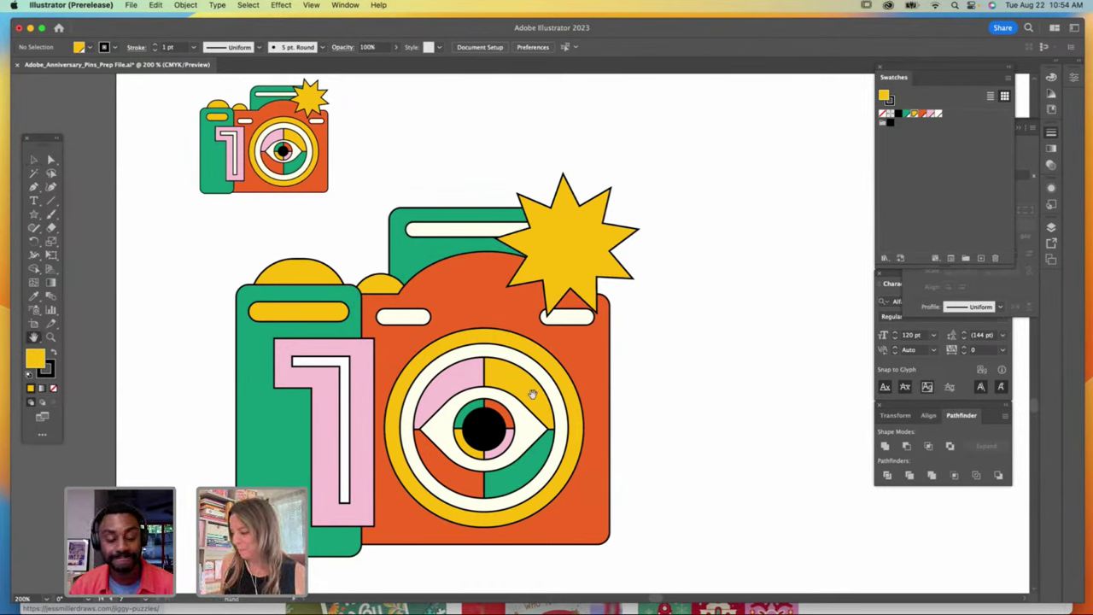
{"action": "key", "text": "v"}
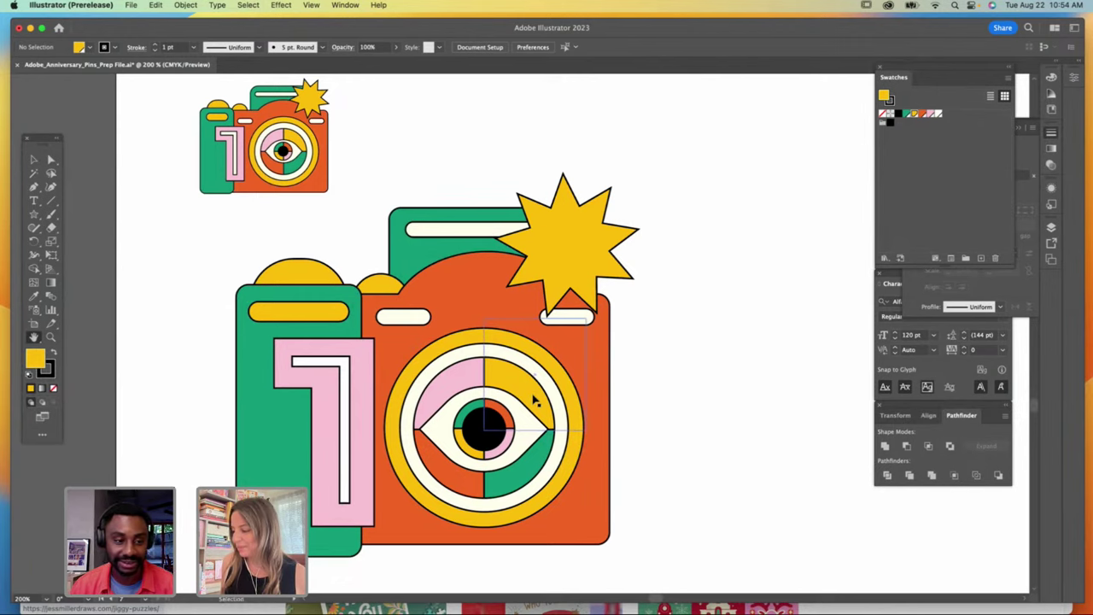
{"action": "key", "text": "space"}
{"action": "key", "text": "super+minus"}
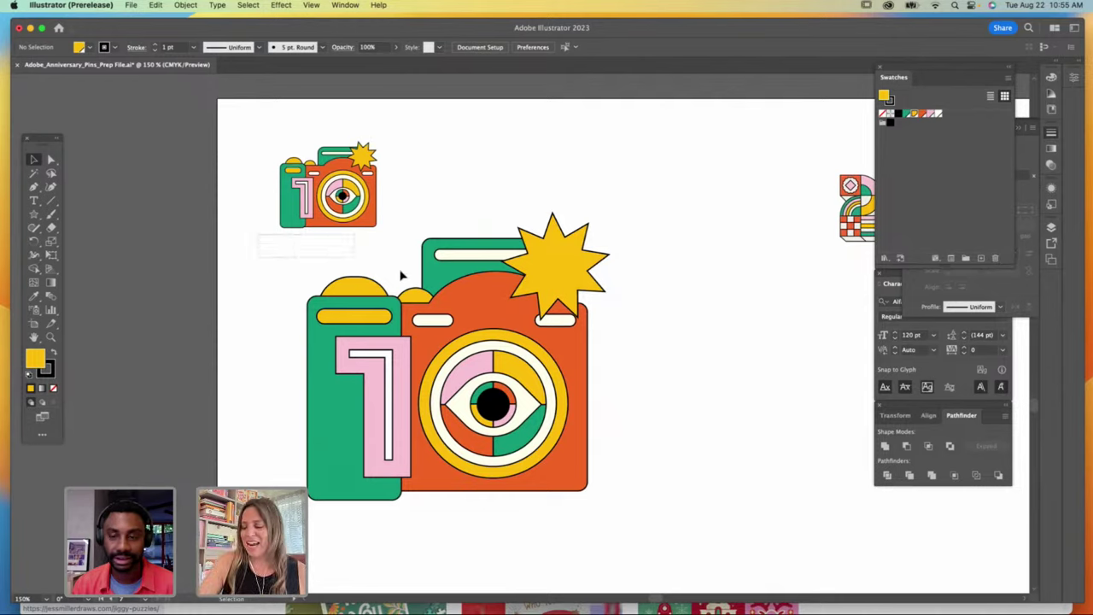
{"action": "left_click_drag", "start_coordinate": [402, 275], "coordinate": [618, 410]}
{"action": "left_click_drag", "start_coordinate": [586, 288], "coordinate": [125, 311]}
{"action": "key", "text": "h"}
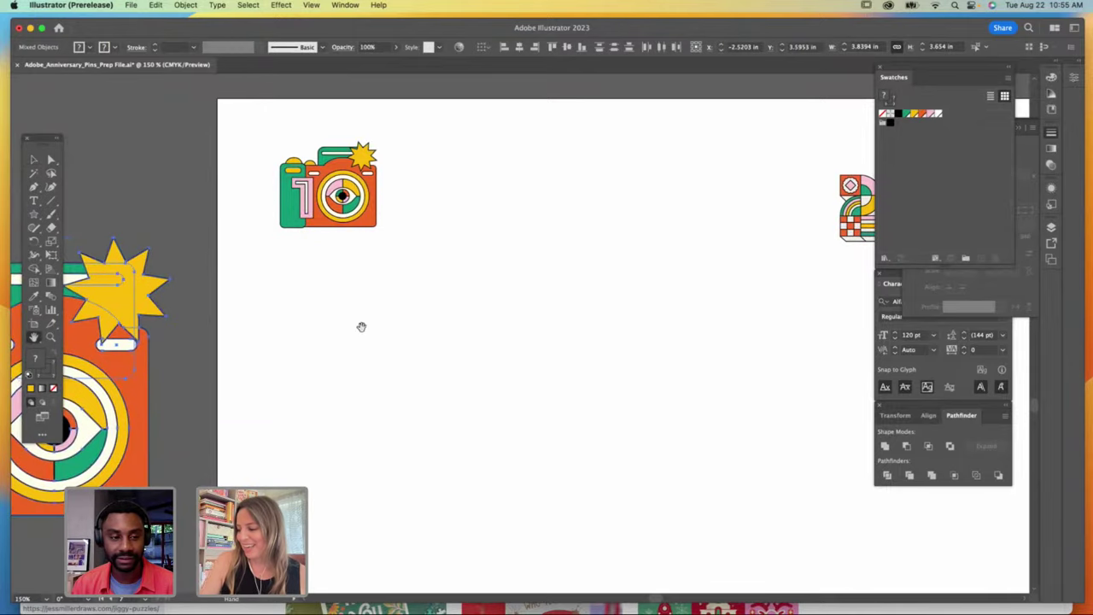
{"action": "left_click_drag", "start_coordinate": [674, 413], "coordinate": [302, 359]}
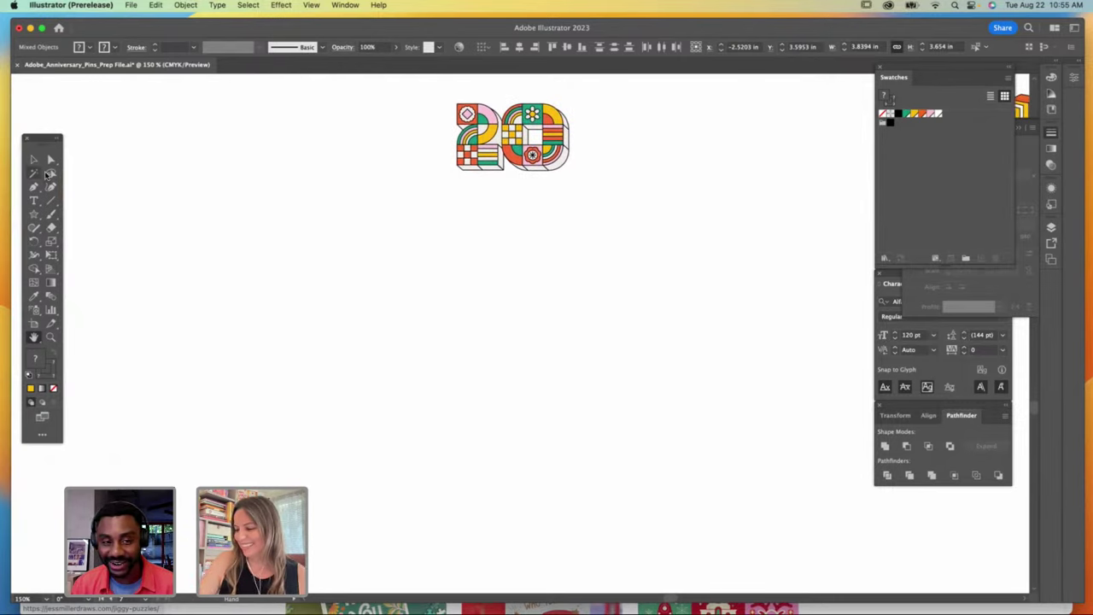
Step: Draw a roughly 1.57 in square beside the 20 pin with orange fill and no stroke
{"action": "left_click", "coordinate": [33, 159]}
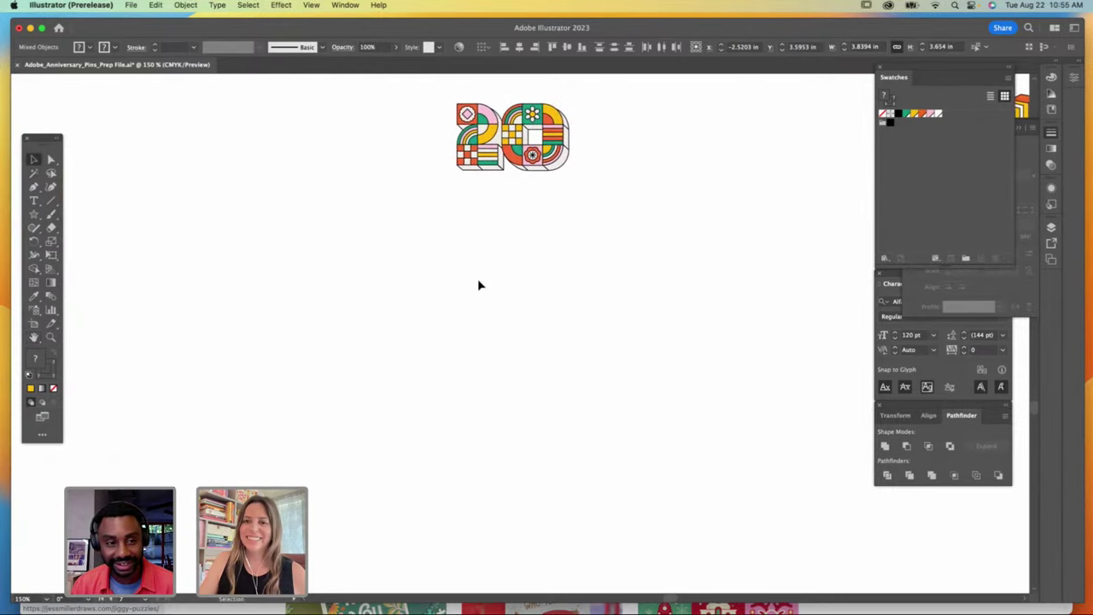
{"action": "left_click_drag", "start_coordinate": [34, 215], "coordinate": [90, 213]}
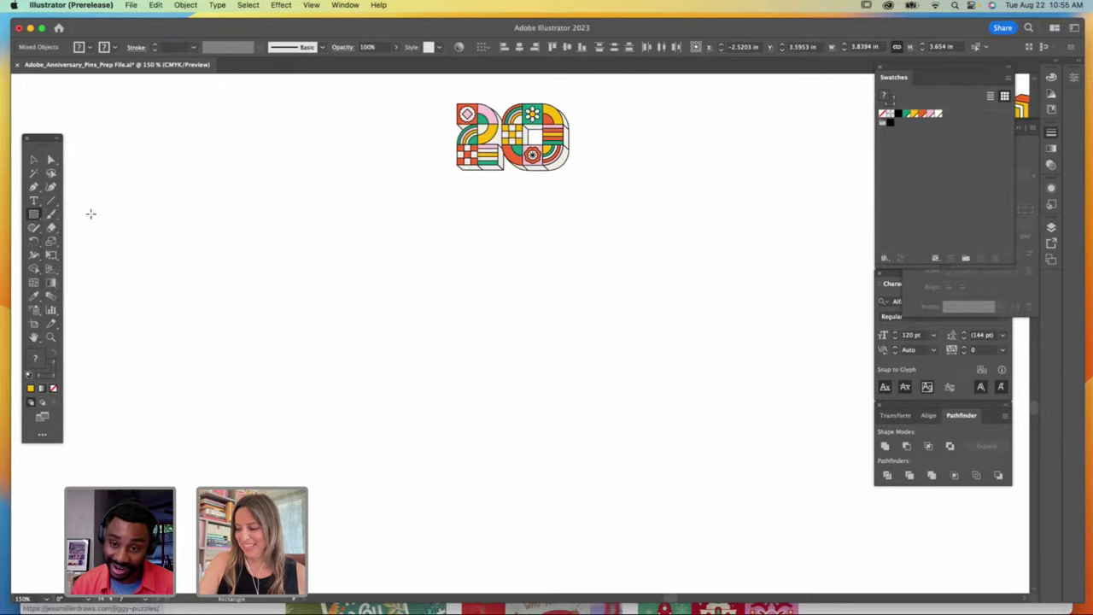
{"action": "left_click_drag", "start_coordinate": [257, 202], "coordinate": [380, 325]}
{"action": "key", "text": "x"}
{"action": "key", "text": "x"}
{"action": "key", "text": "x"}
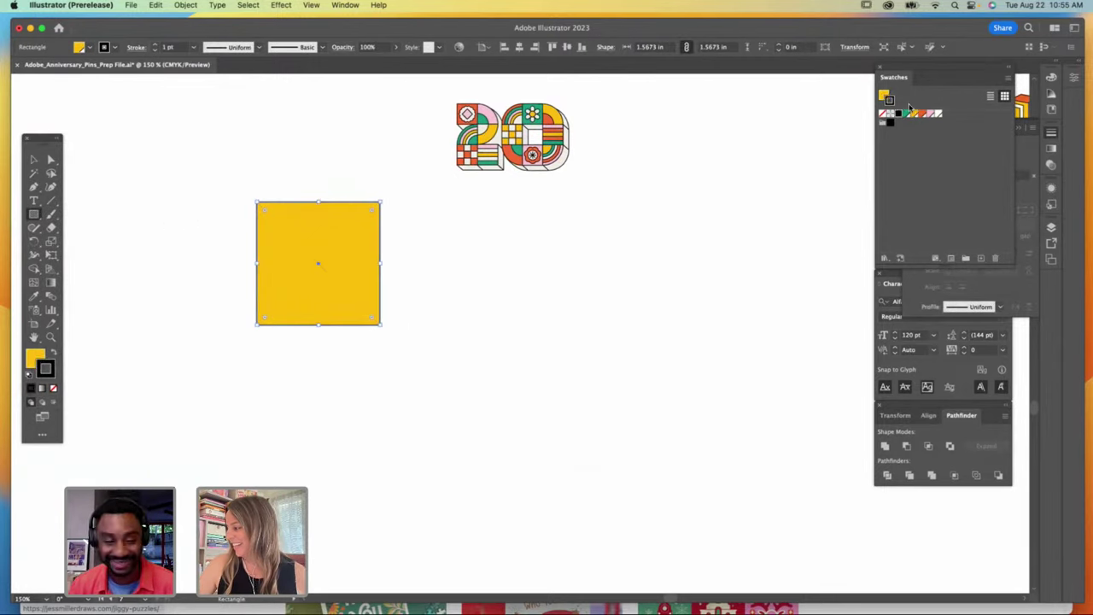
{"action": "left_click", "coordinate": [882, 113]}
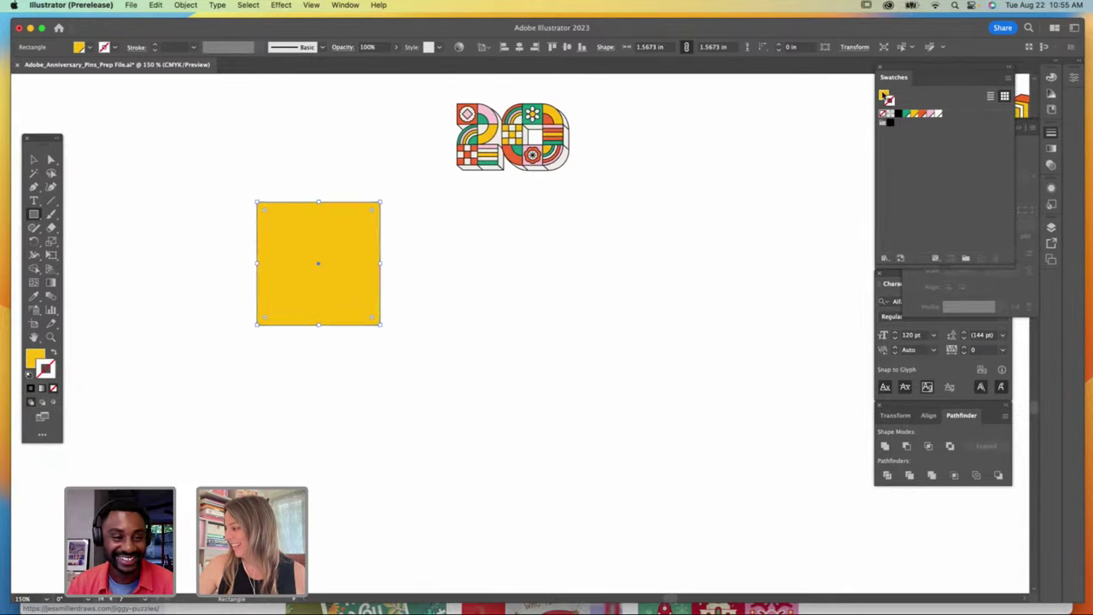
{"action": "left_click", "coordinate": [884, 96]}
{"action": "left_click", "coordinate": [923, 113]}
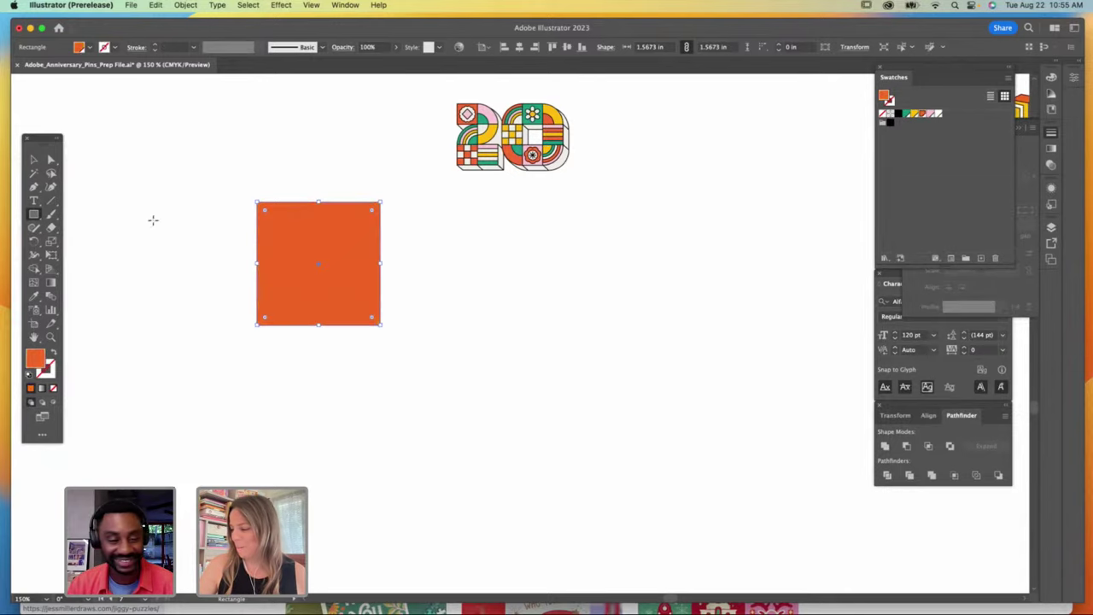
{"action": "left_click", "coordinate": [34, 160]}
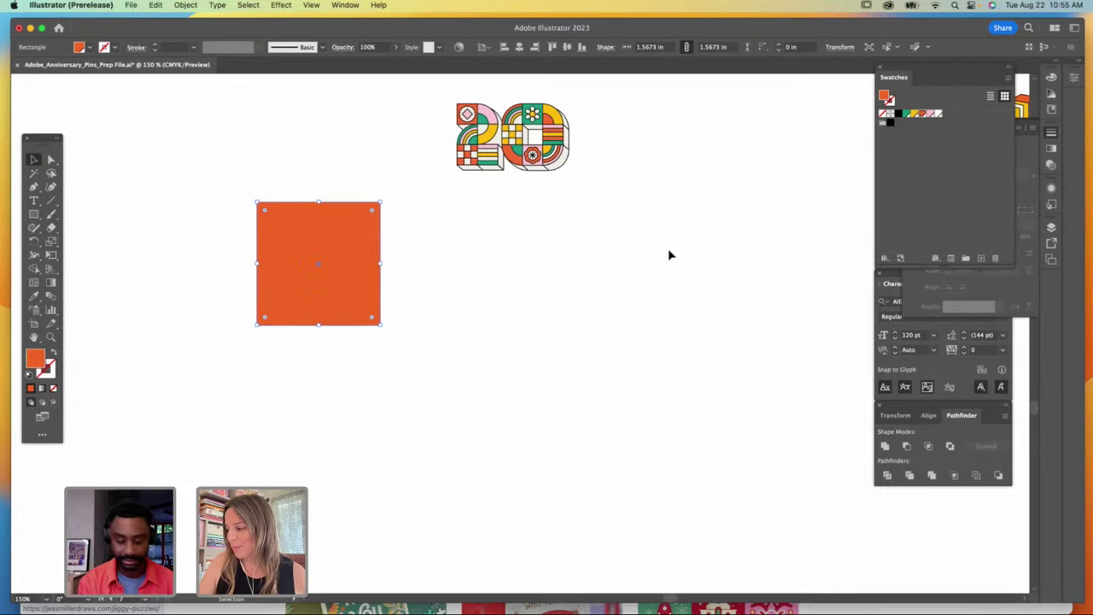
Step: Duplicate the square beside itself and round its top-right corner into a quarter circle
{"action": "left_click", "coordinate": [170, 176]}
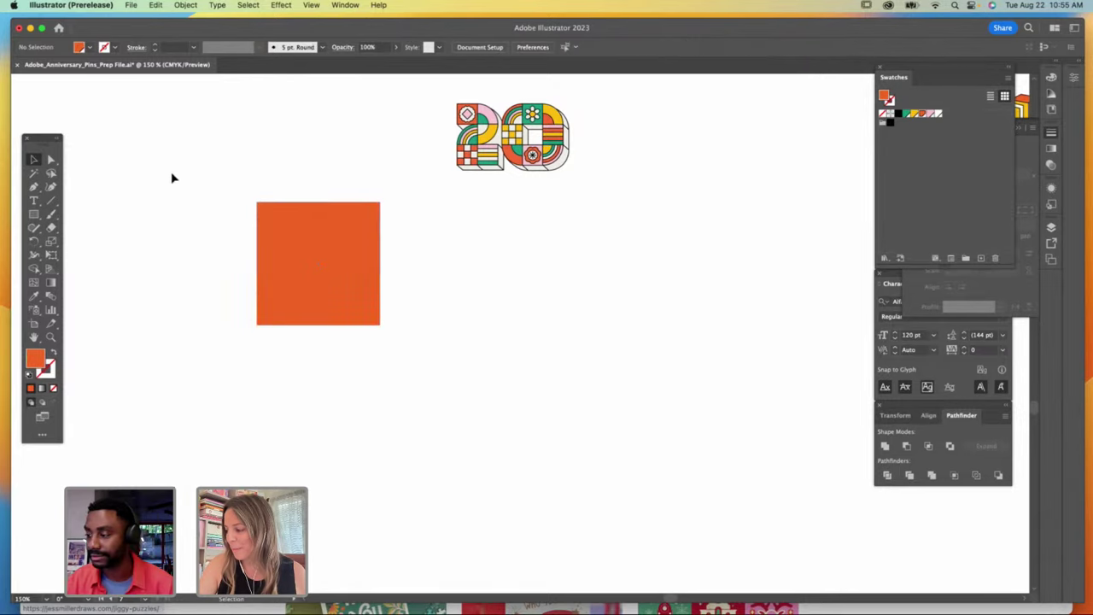
{"action": "left_click_drag", "start_coordinate": [345, 271], "coordinate": [480, 291]}
{"action": "left_click", "coordinate": [51, 160]}
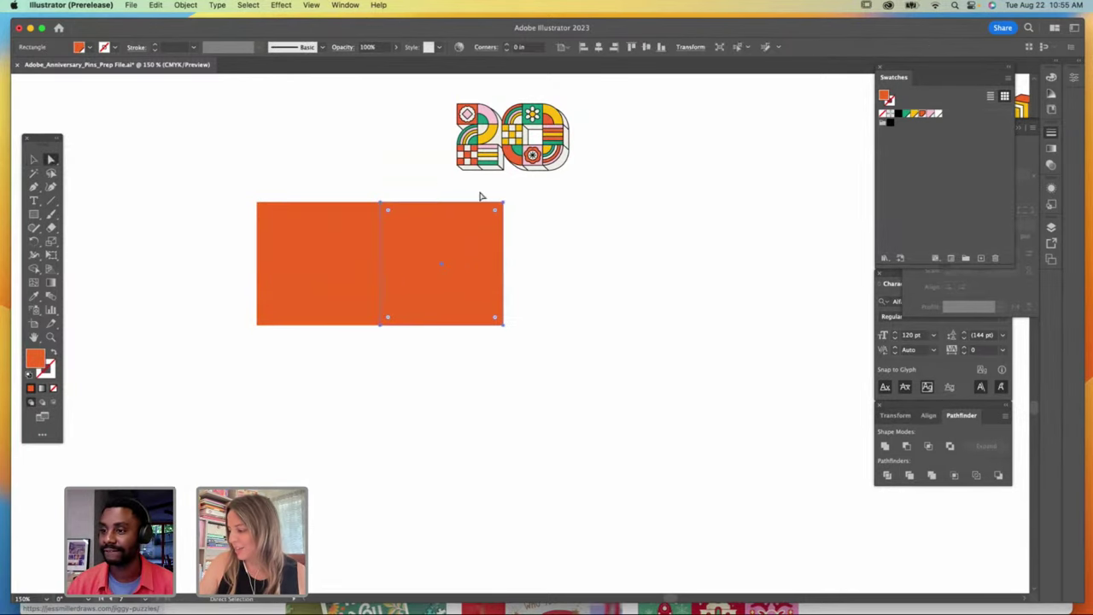
{"action": "left_click", "coordinate": [503, 205]}
{"action": "left_click_drag", "start_coordinate": [493, 213], "coordinate": [368, 317]}
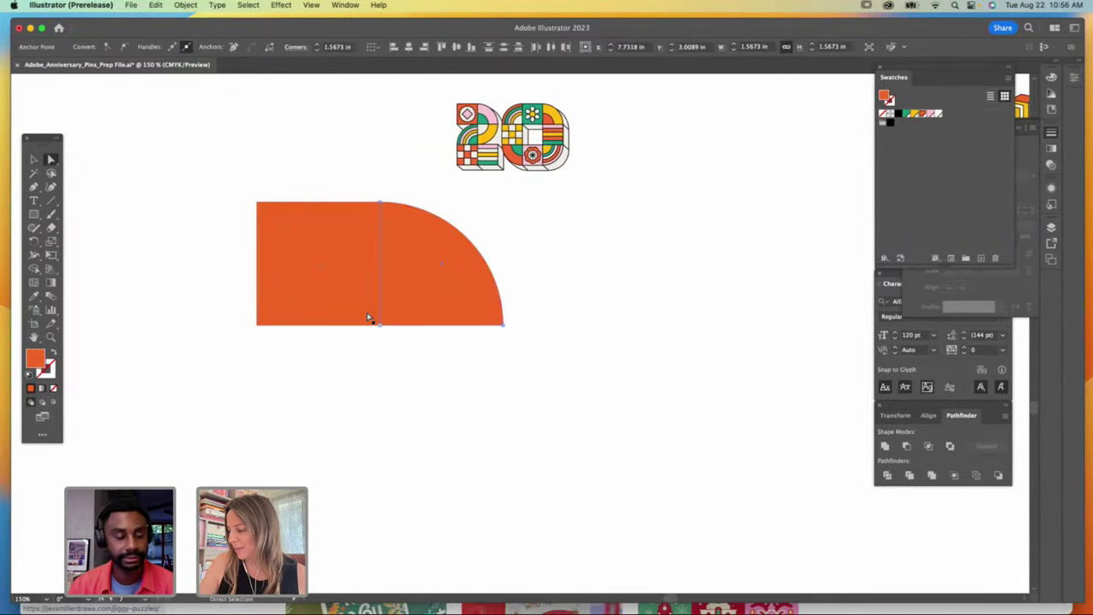
{"action": "left_click", "coordinate": [34, 159]}
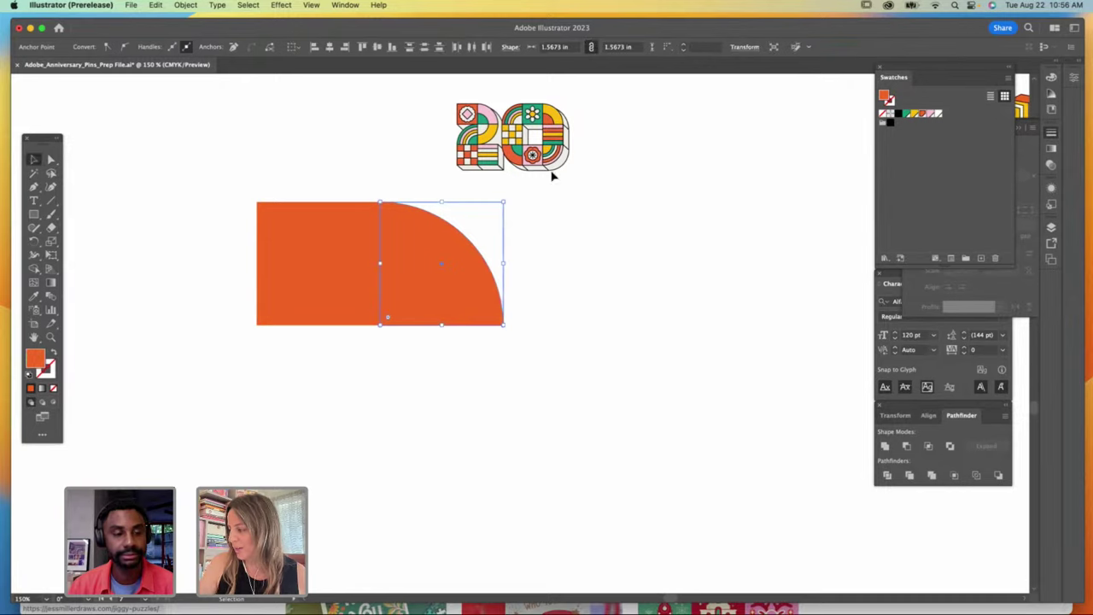
Step: Fill the quarter-round pink, flatten its transparency, and scale a smaller copy inside it
{"action": "left_click", "coordinate": [931, 115]}
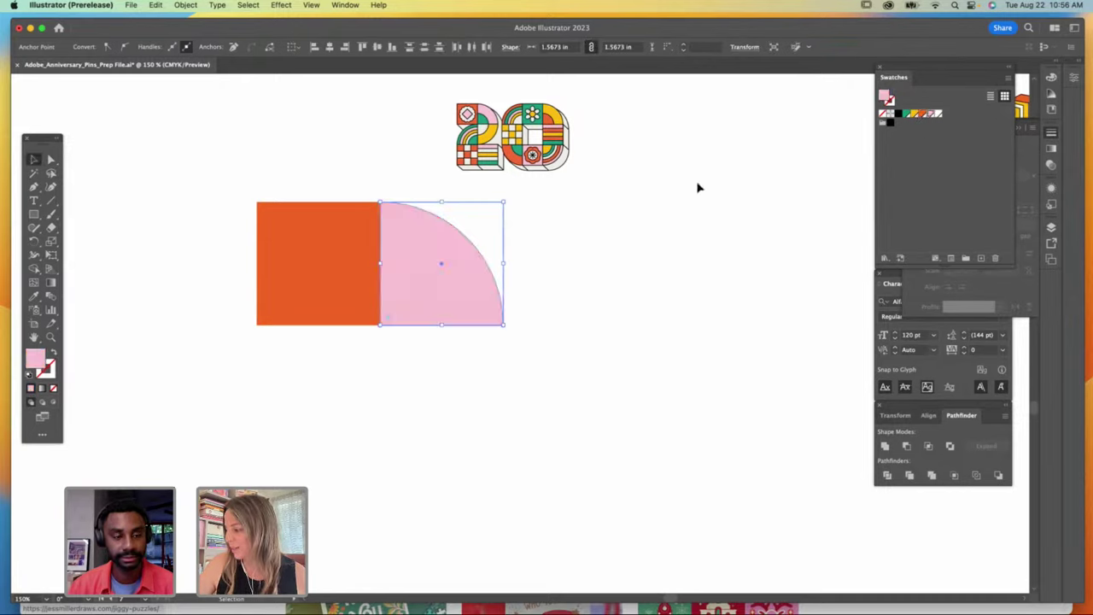
{"action": "left_click", "coordinate": [185, 5]}
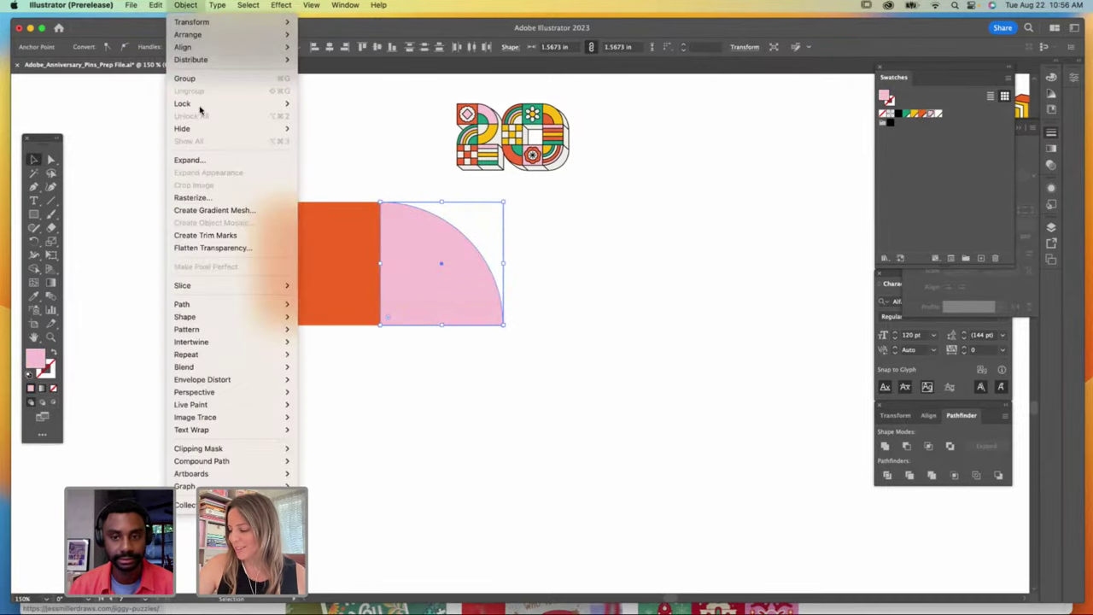
{"action": "left_click", "coordinate": [232, 248]}
{"action": "left_click", "coordinate": [518, 380]}
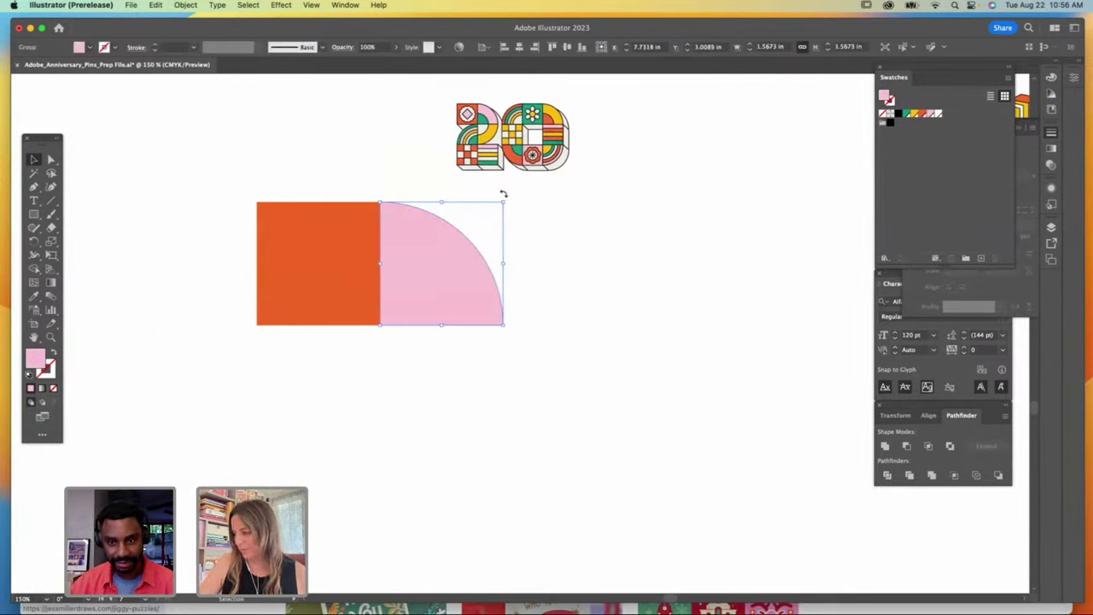
{"action": "left_click_drag", "start_coordinate": [503, 203], "coordinate": [469, 236]}
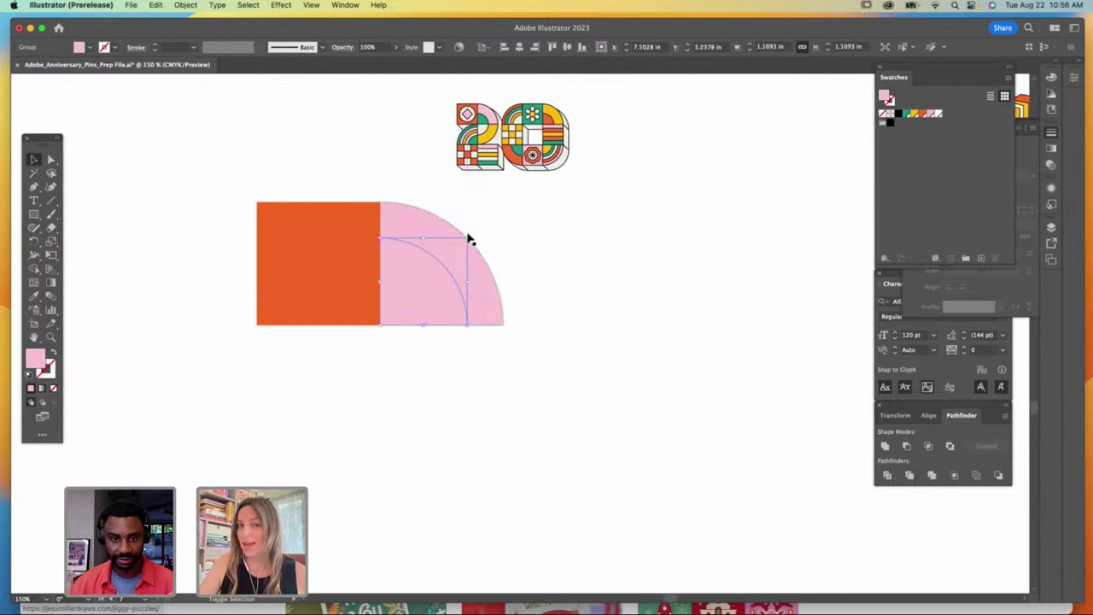
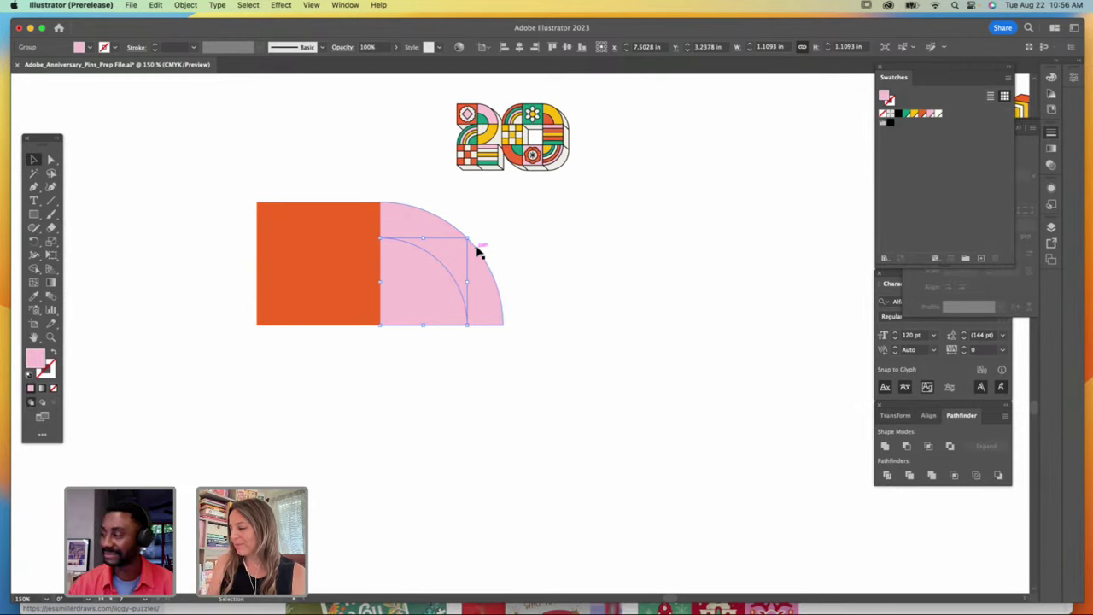
Step: Fill the inner quarter-circle green, shrink it inside the pink one, and select the group
{"action": "left_click", "coordinate": [904, 115]}
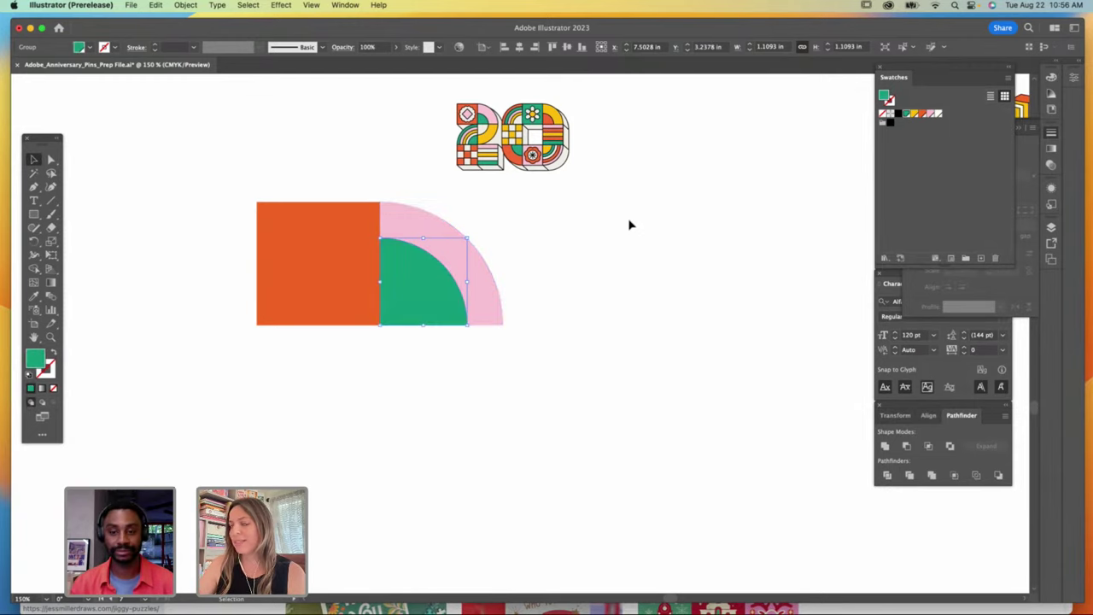
{"action": "left_click_drag", "start_coordinate": [466, 238], "coordinate": [462, 243]}
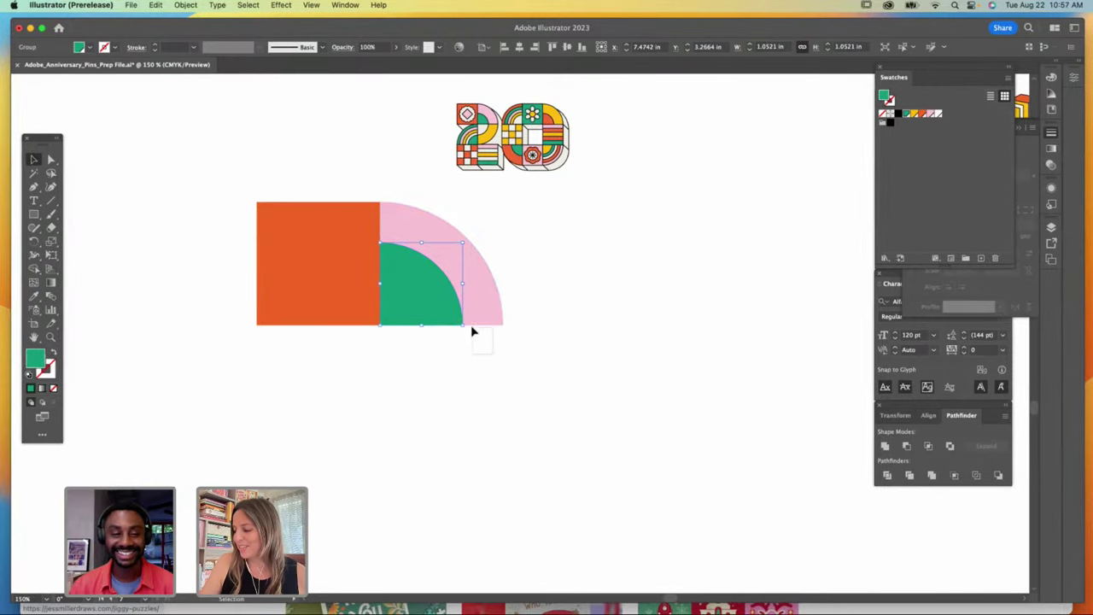
{"action": "left_click", "coordinate": [458, 298]}
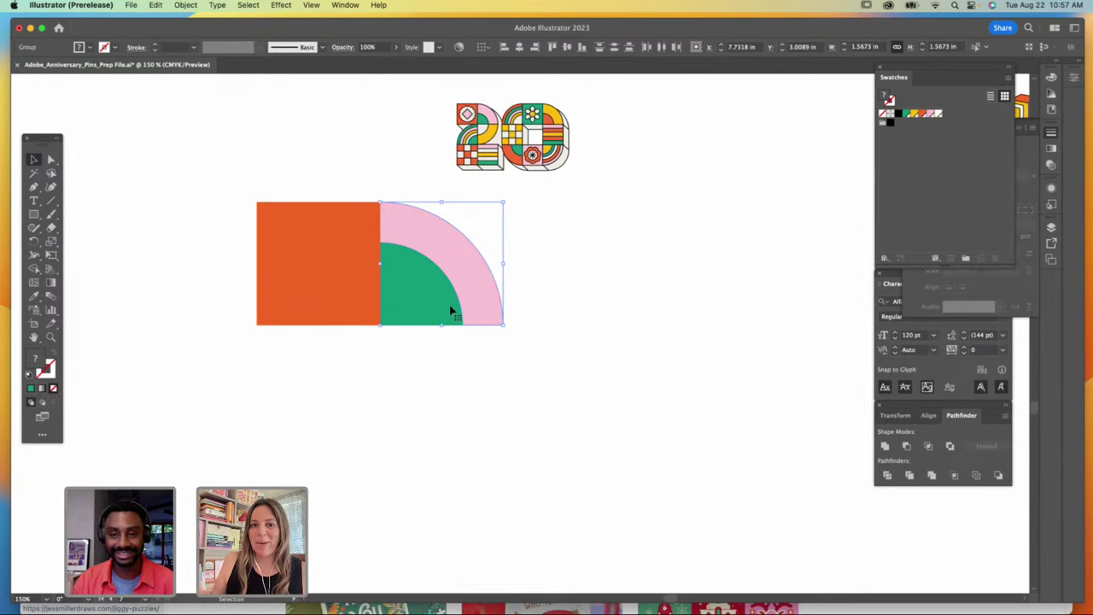
Step: Duplicate the pink-green quarter group below and rotate it to fit under the top half
{"action": "left_click_drag", "start_coordinate": [458, 264], "coordinate": [467, 368]}
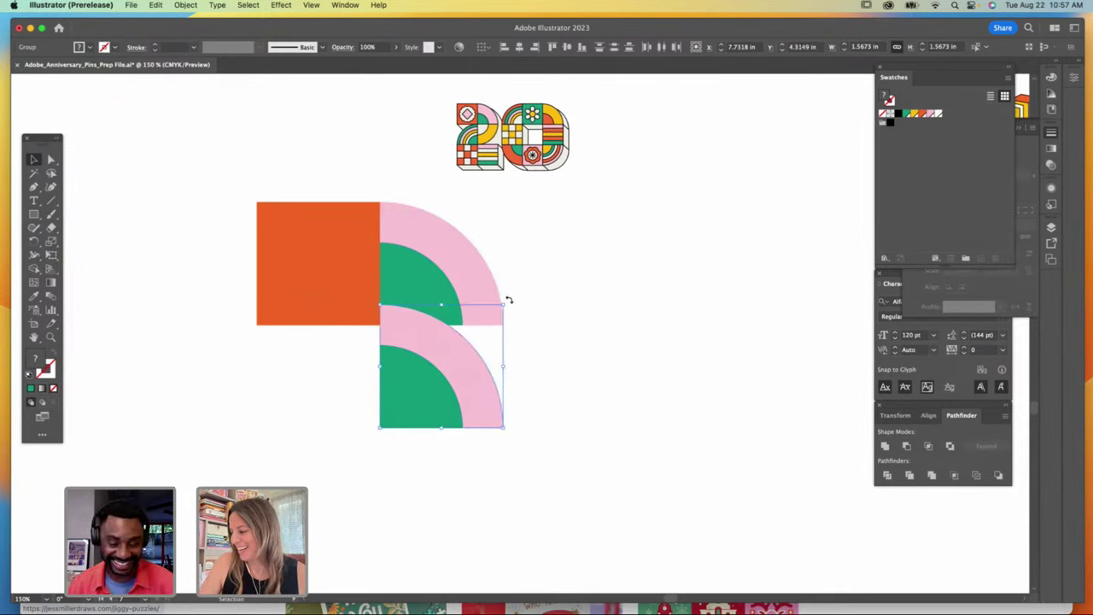
{"action": "left_click_drag", "start_coordinate": [509, 301], "coordinate": [498, 430]}
{"action": "left_click_drag", "start_coordinate": [483, 359], "coordinate": [468, 344]}
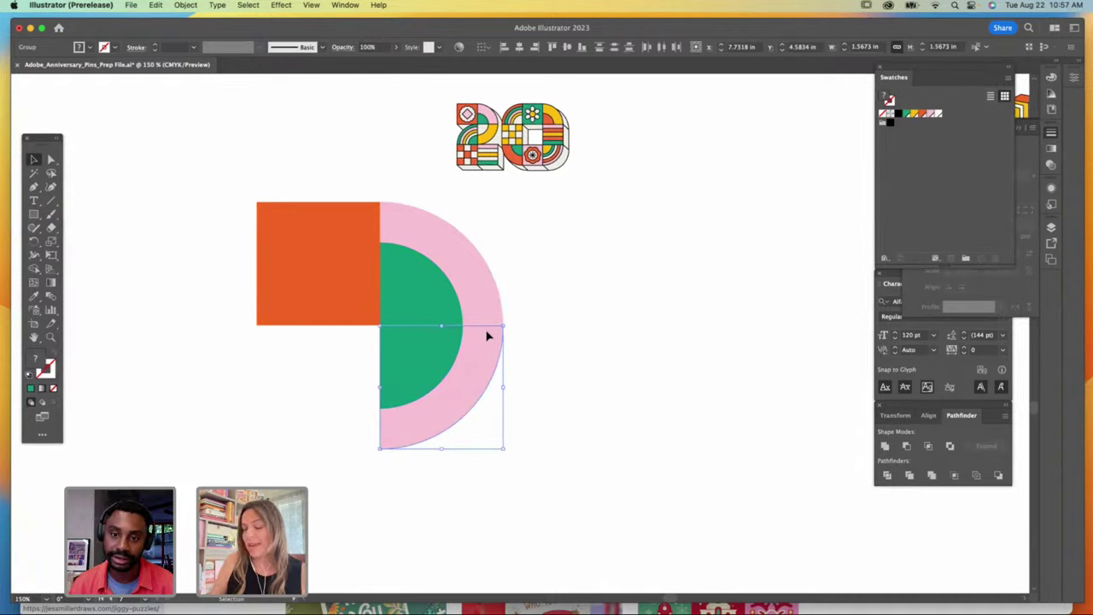
Step: Recolour the lower copy with a cream centre and a yellow ring, and select it
{"action": "left_click", "coordinate": [553, 274]}
{"action": "left_click", "coordinate": [417, 350]}
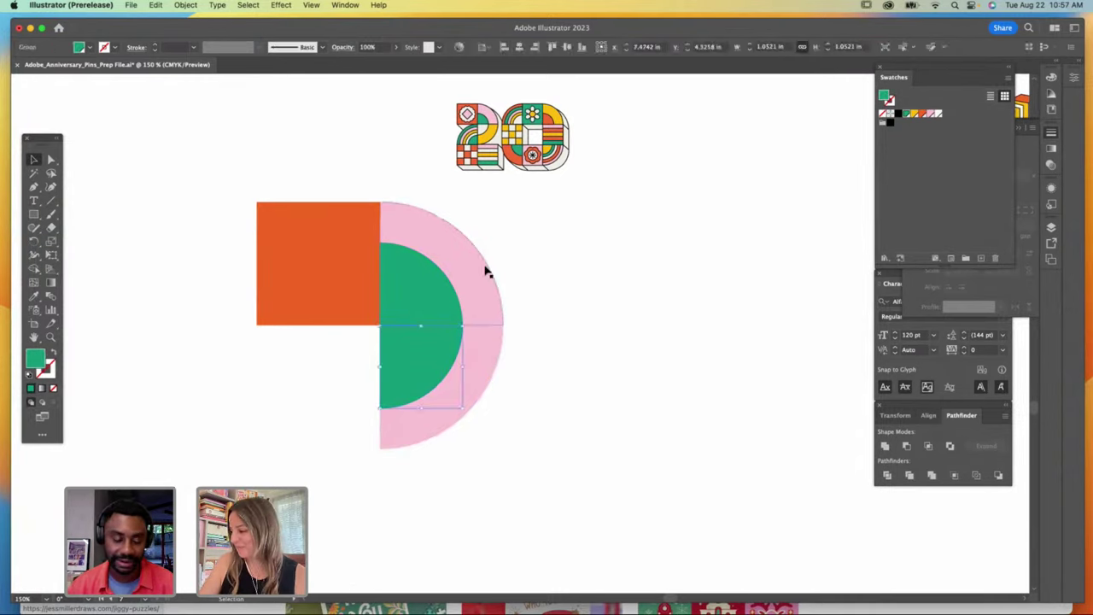
{"action": "left_click", "coordinate": [939, 116]}
{"action": "left_click", "coordinate": [496, 339]}
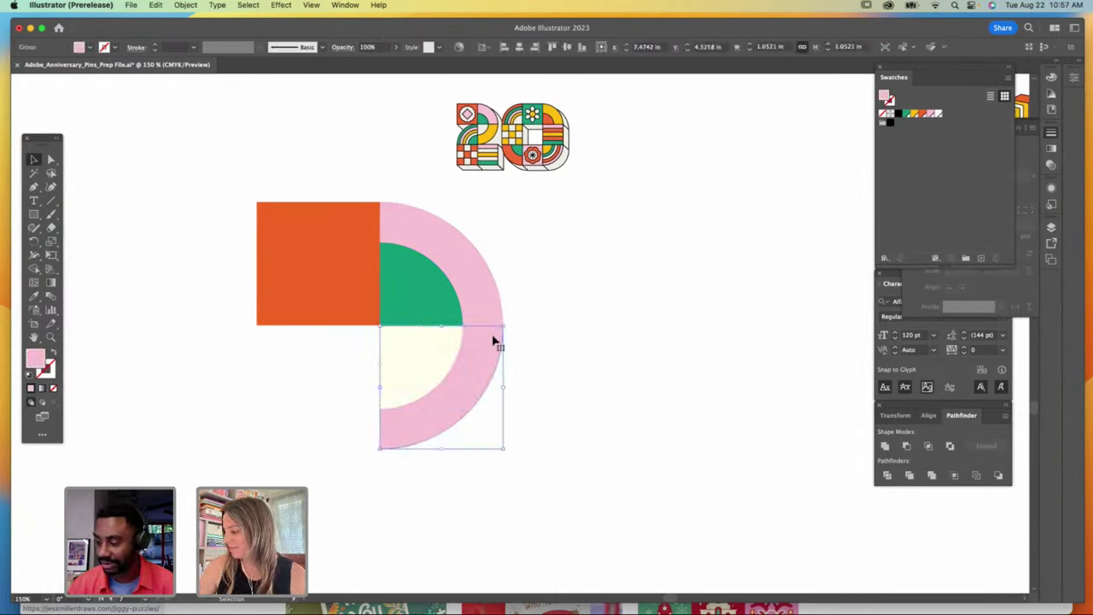
{"action": "left_click", "coordinate": [915, 115]}
{"action": "left_click", "coordinate": [649, 290]}
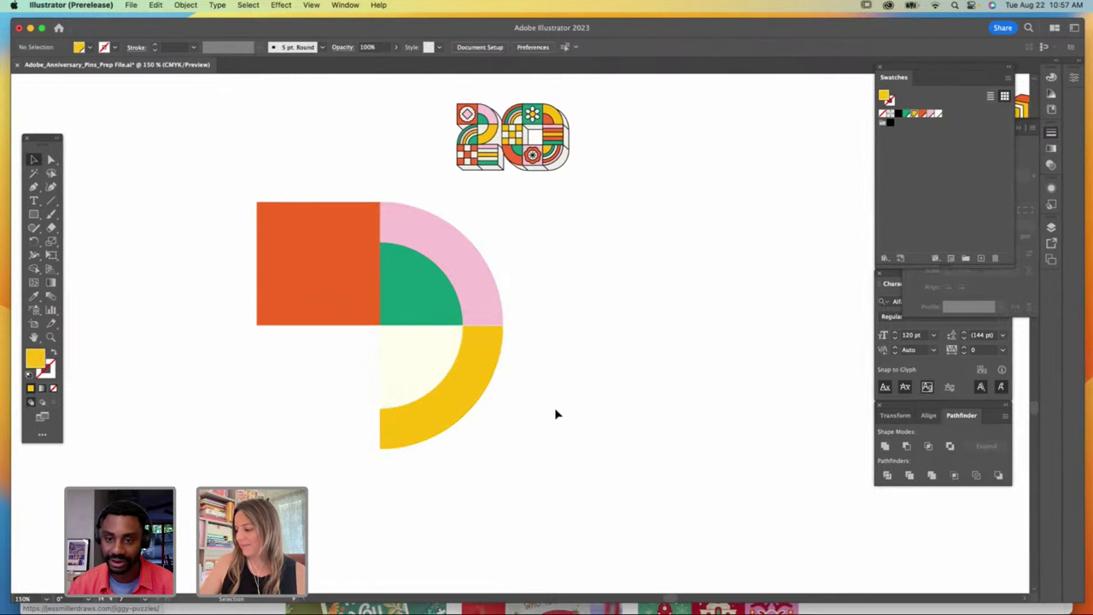
{"action": "left_click", "coordinate": [436, 363]}
Step: Copy the cream-and-yellow quarter left, rotate it 90°, and set it under the orange square
{"action": "left_click_drag", "start_coordinate": [486, 373], "coordinate": [384, 378]}
{"action": "left_click_drag", "start_coordinate": [408, 319], "coordinate": [310, 417]}
{"action": "left_click_drag", "start_coordinate": [393, 359], "coordinate": [372, 351]}
Step: Recolour the lower-left arc green, delete its cream centre, and select the solid green quarter
{"action": "left_click", "coordinate": [555, 325]}
{"action": "left_click", "coordinate": [346, 355]}
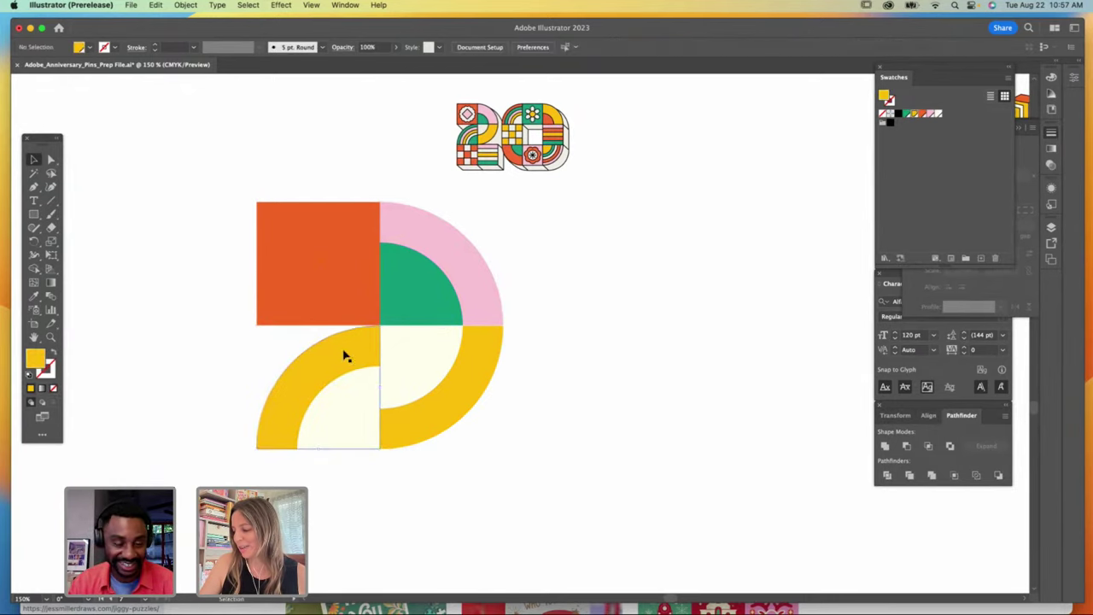
{"action": "left_click", "coordinate": [908, 113]}
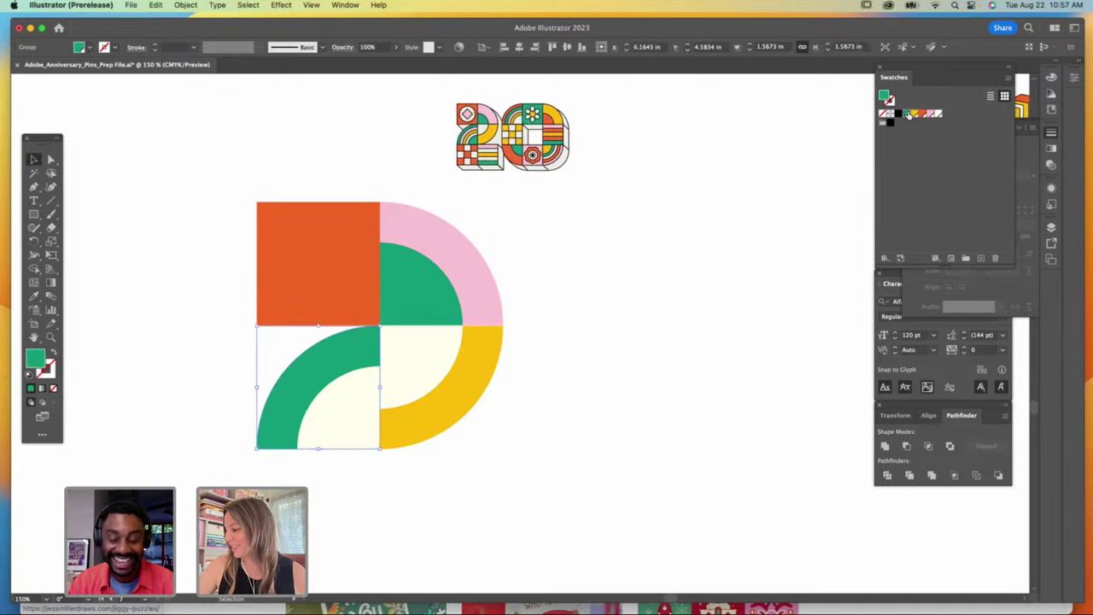
{"action": "left_click", "coordinate": [559, 353]}
{"action": "left_click", "coordinate": [357, 408]}
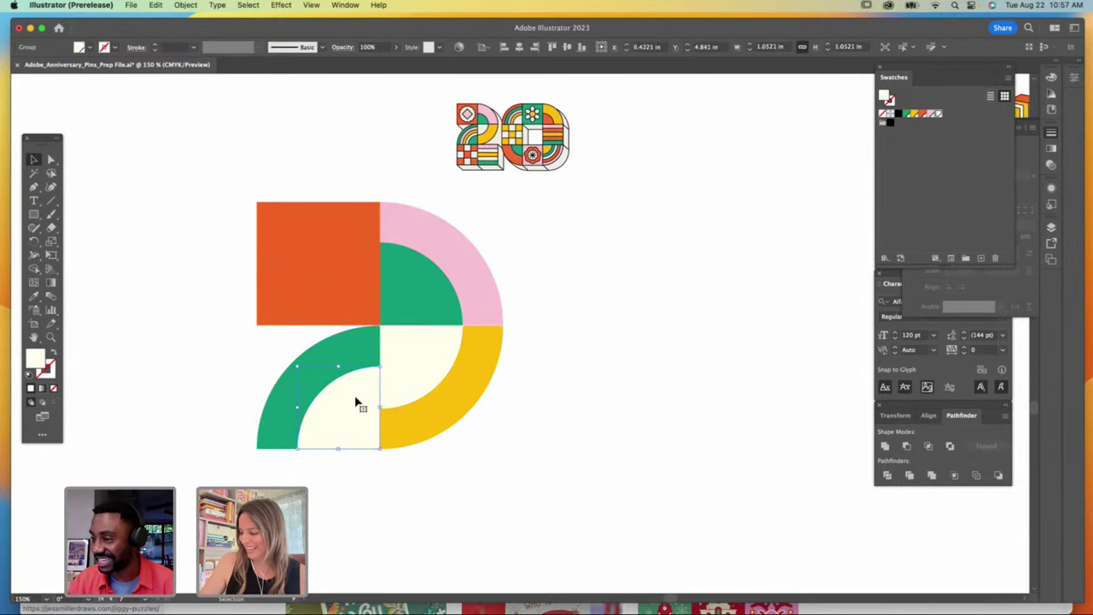
{"action": "key", "text": "Delete"}
{"action": "left_click", "coordinate": [354, 383]}
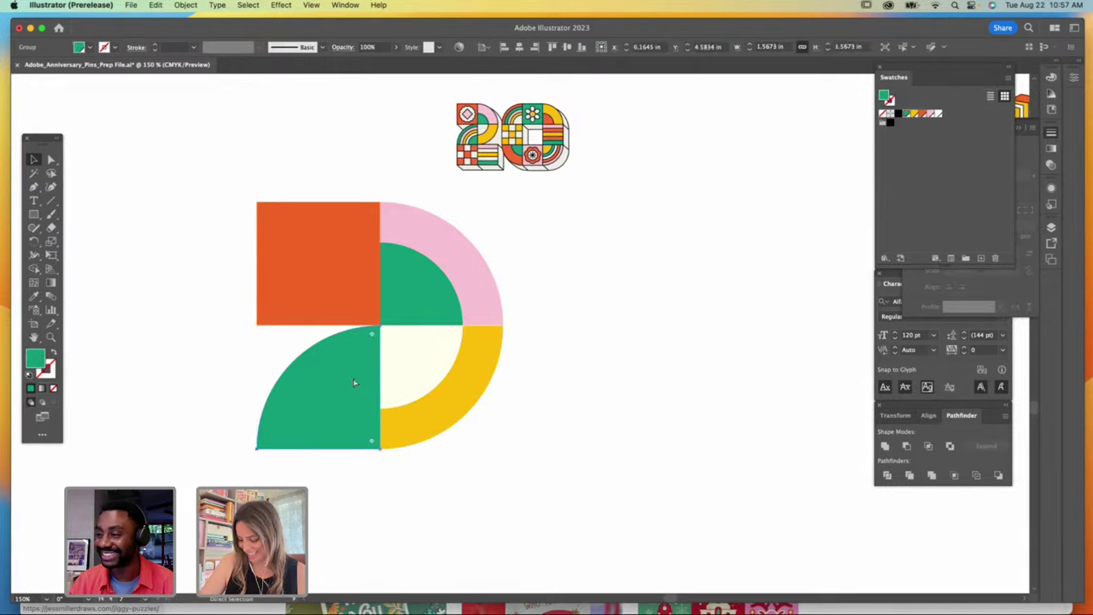
Step: Add successively smaller quarter copies filled pink, yellow and cream
{"action": "left_click_drag", "start_coordinate": [264, 327], "coordinate": [268, 336]}
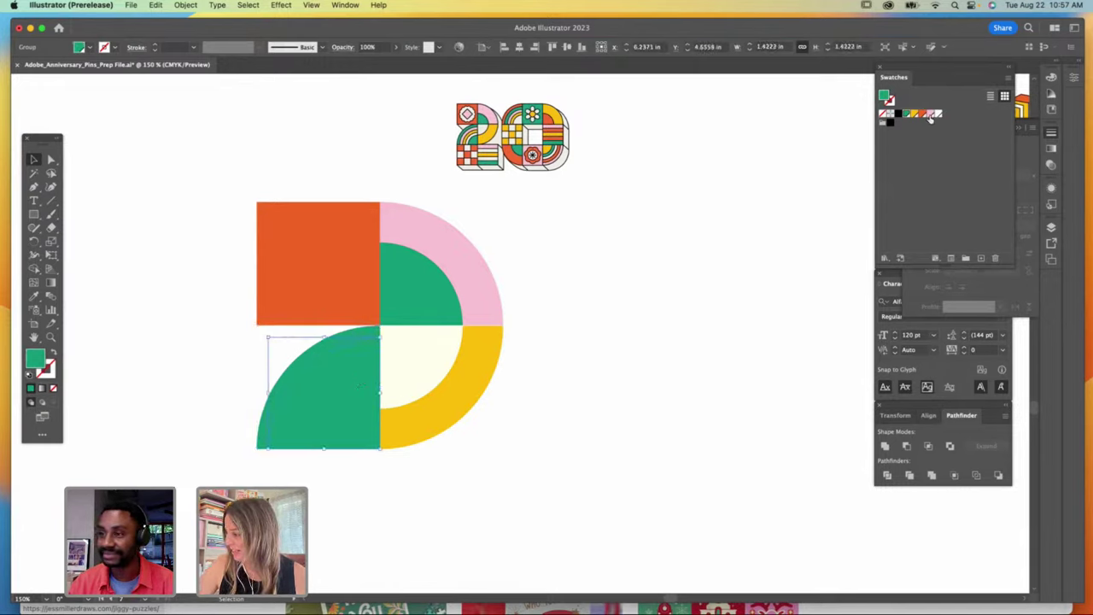
{"action": "left_click", "coordinate": [929, 115]}
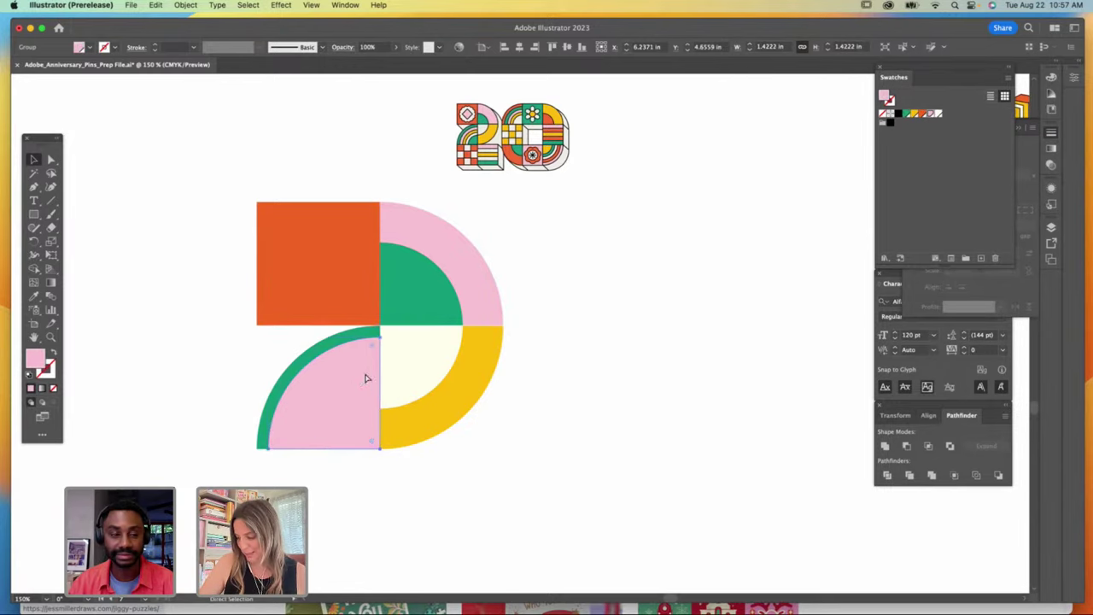
{"action": "left_click_drag", "start_coordinate": [268, 339], "coordinate": [281, 350]}
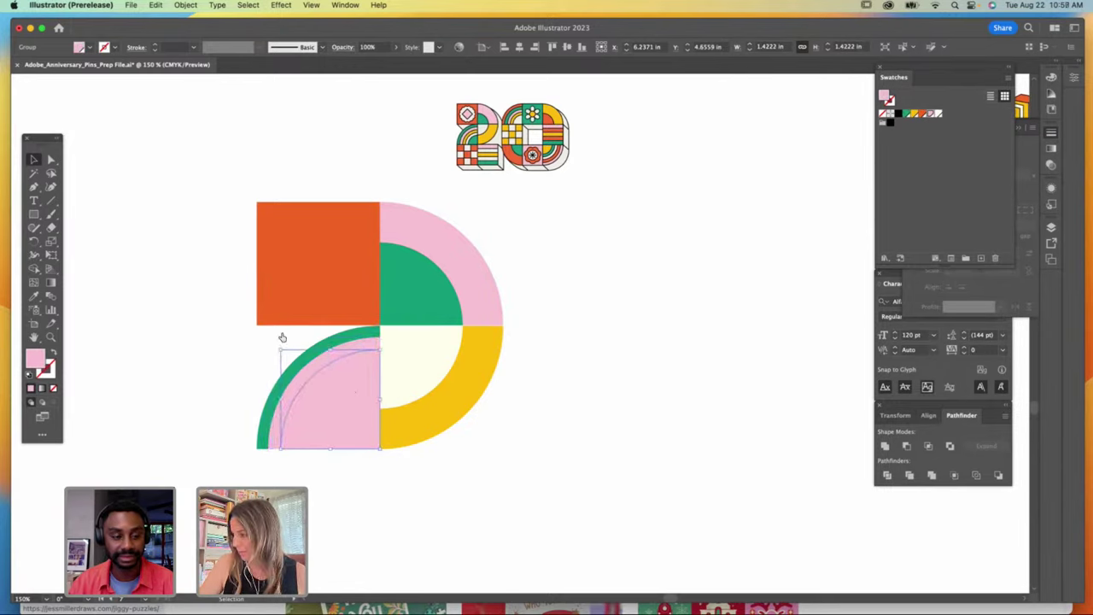
{"action": "left_click", "coordinate": [910, 116]}
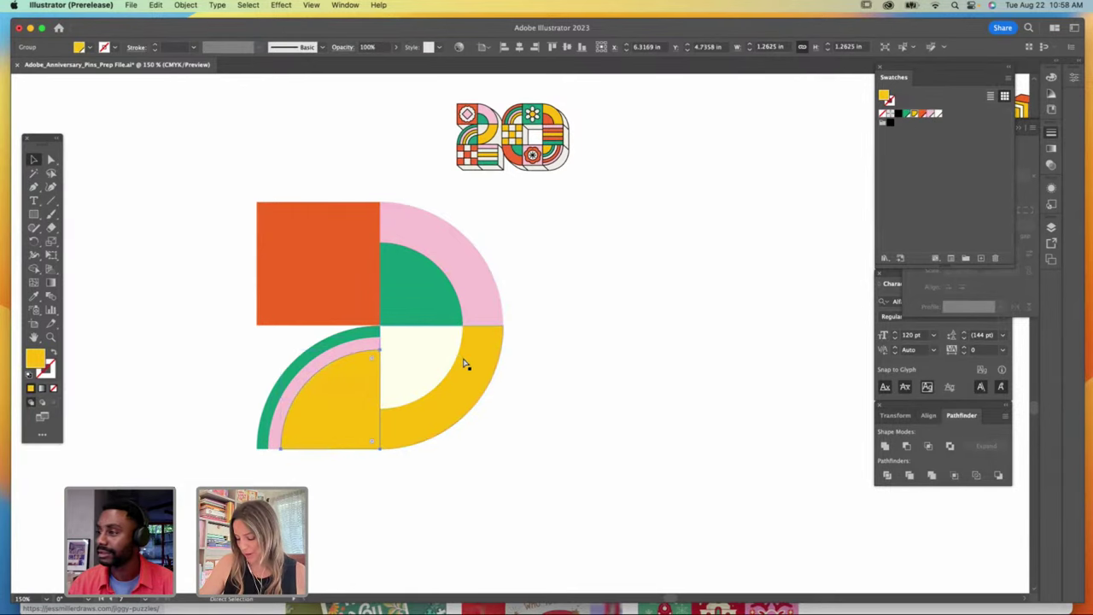
{"action": "left_click_drag", "start_coordinate": [281, 349], "coordinate": [292, 361]}
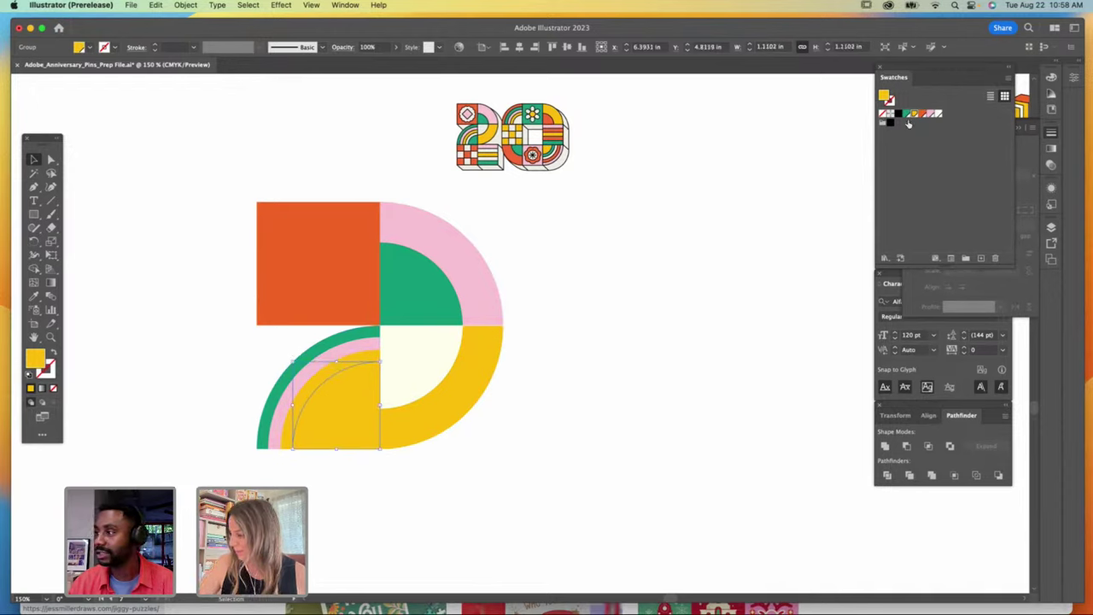
{"action": "left_click", "coordinate": [935, 114]}
Step: Scale a smaller copy of the cream quarter and fill it green as the centre
{"action": "left_click", "coordinate": [511, 392]}
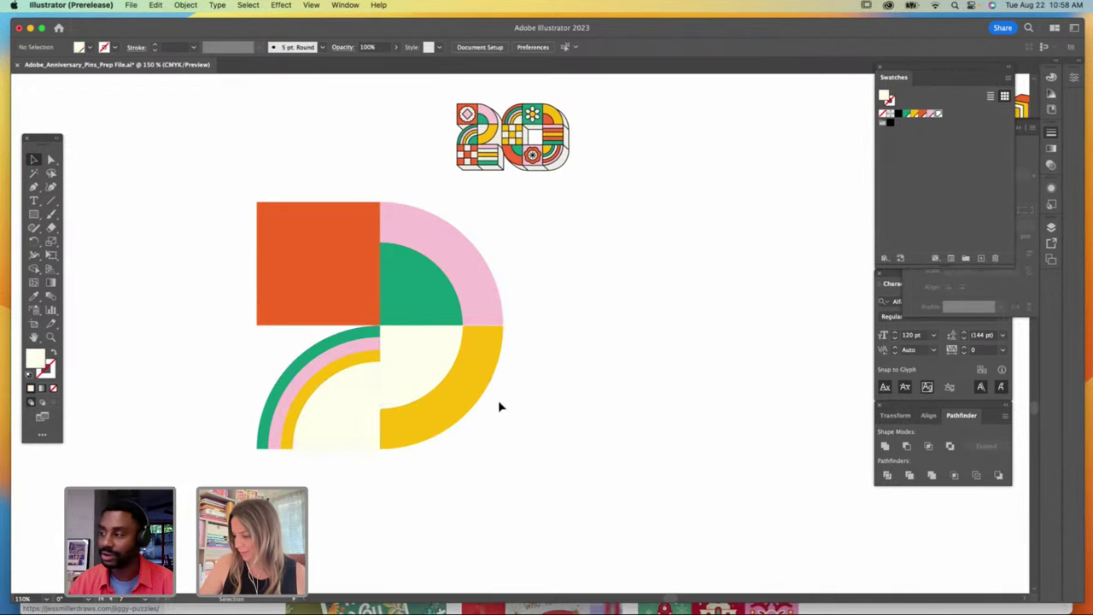
{"action": "left_click", "coordinate": [354, 408]}
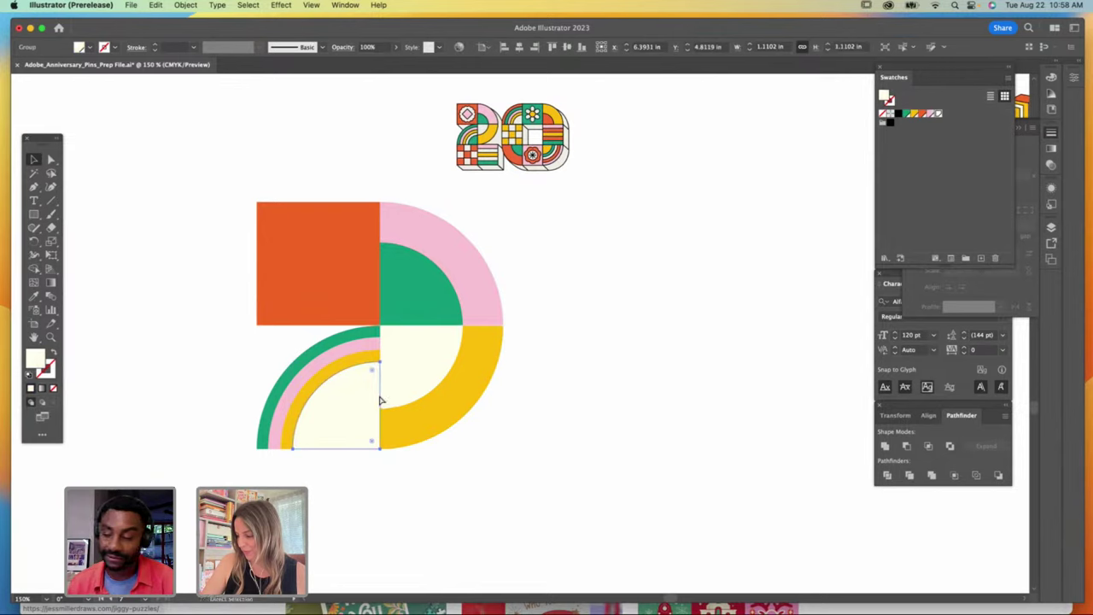
{"action": "left_click_drag", "start_coordinate": [288, 361], "coordinate": [304, 373]}
{"action": "left_click", "coordinate": [909, 116]}
{"action": "left_click", "coordinate": [707, 294]}
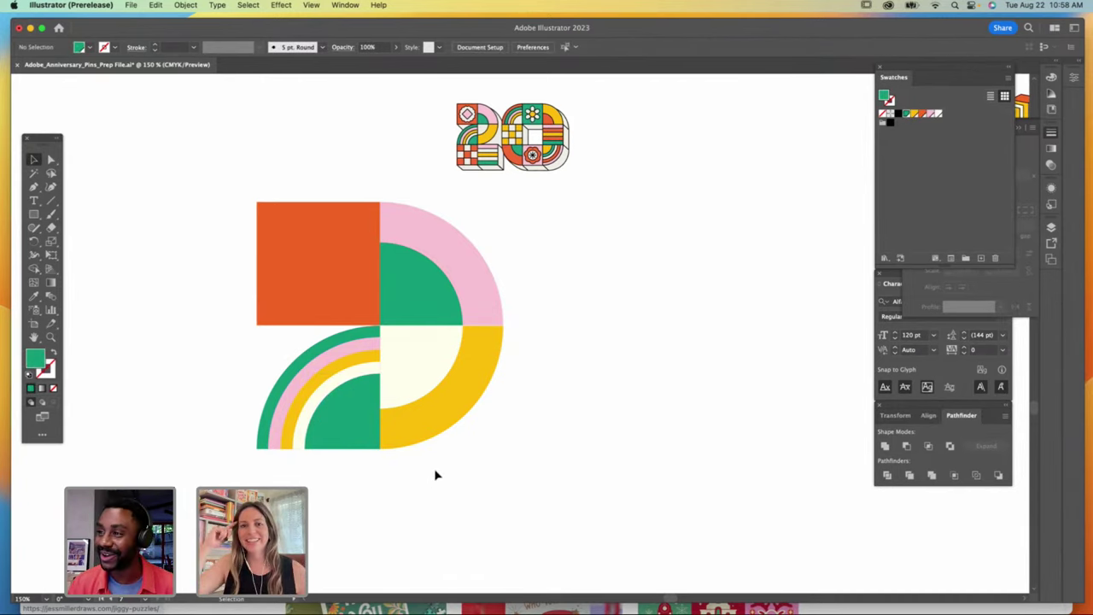
Step: Shift the view and copy the orange square below the arcs
{"action": "key", "text": "h"}
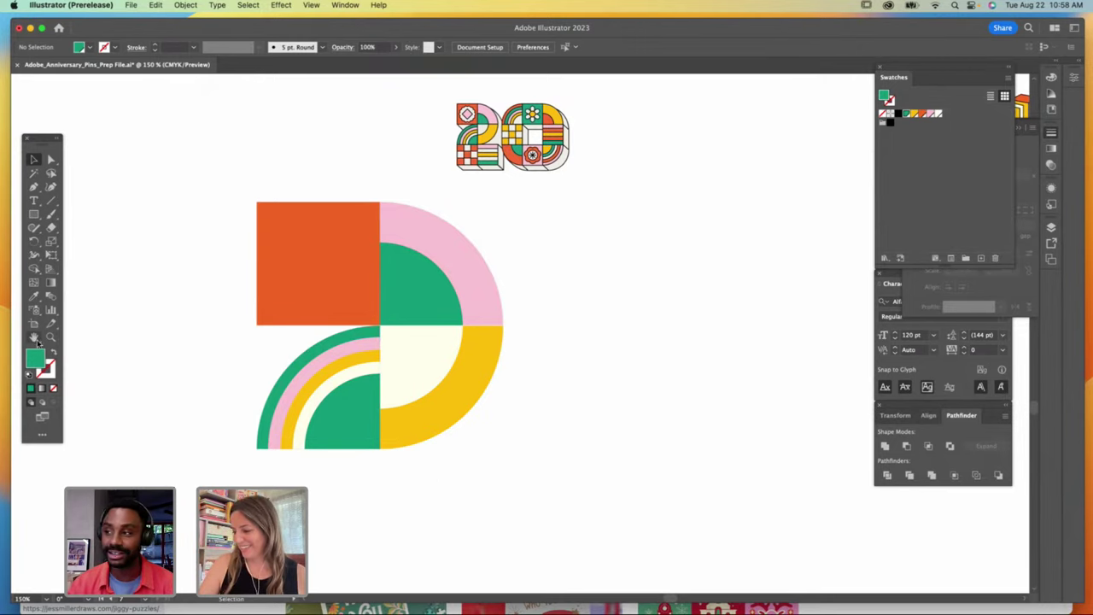
{"action": "left_click_drag", "start_coordinate": [198, 393], "coordinate": [195, 373]}
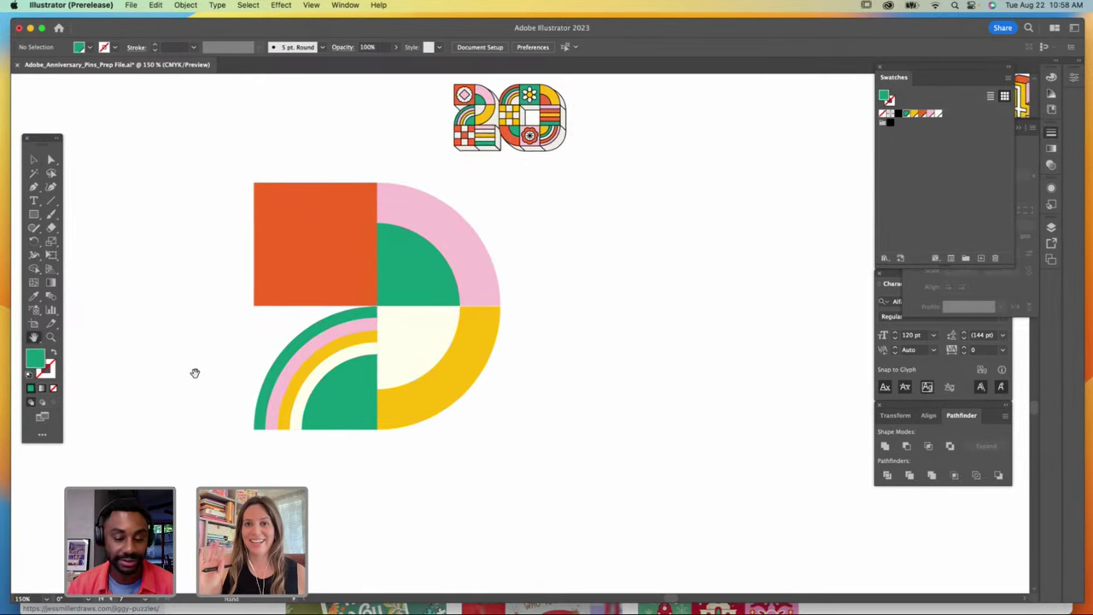
{"action": "scroll", "coordinate": [566, 343], "scroll_direction": "down", "scroll_amount": 2}
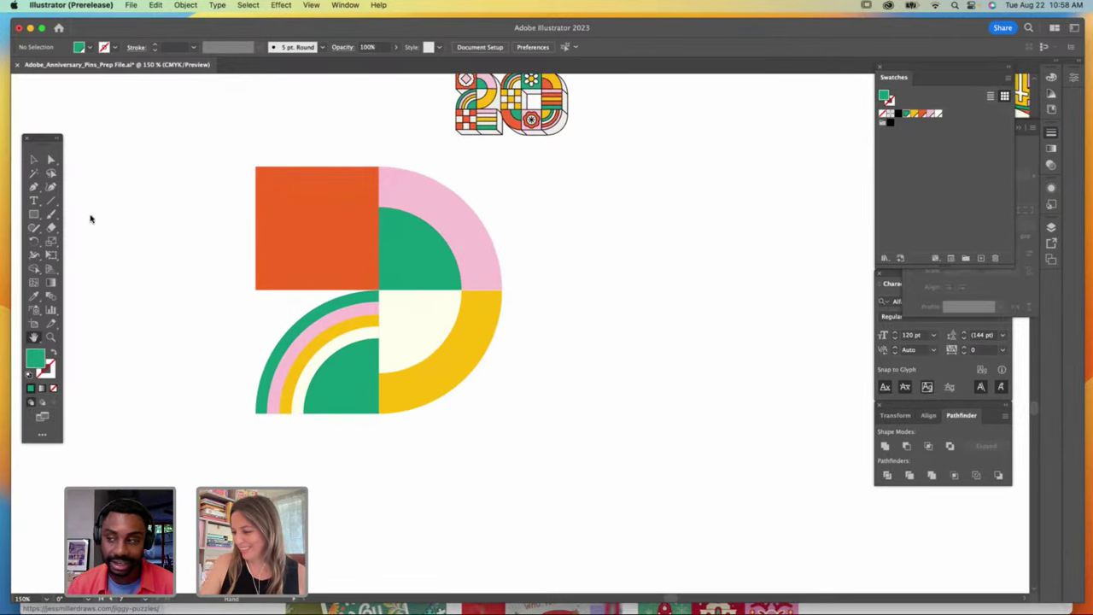
{"action": "key", "text": "v"}
{"action": "left_click_drag", "start_coordinate": [350, 194], "coordinate": [367, 440]}
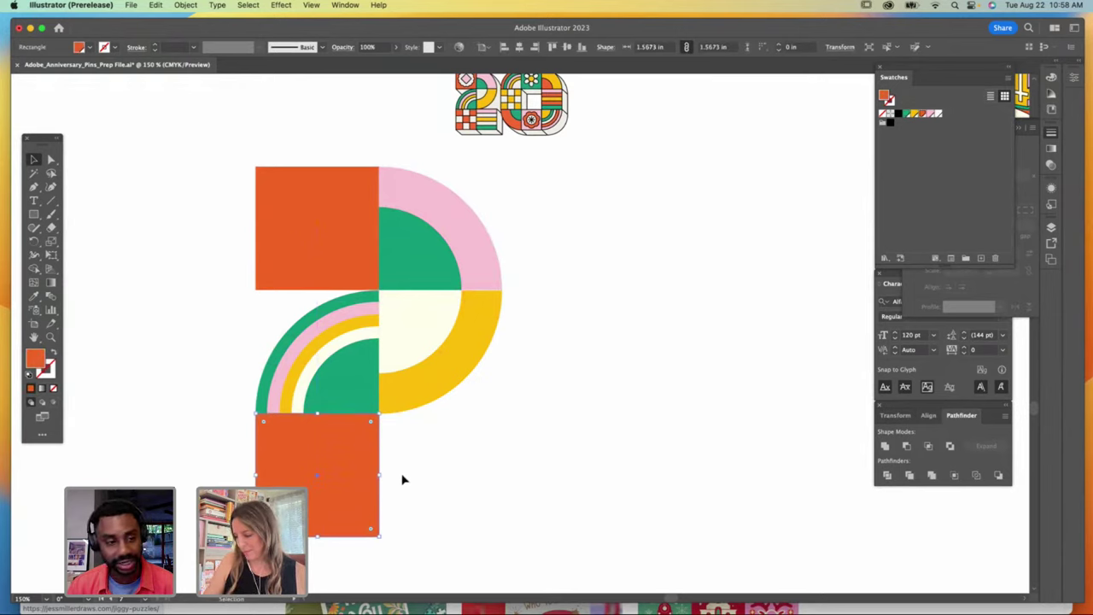
Step: Create a smaller cream square inside the copied orange square
{"action": "left_click_drag", "start_coordinate": [377, 473], "coordinate": [341, 471]}
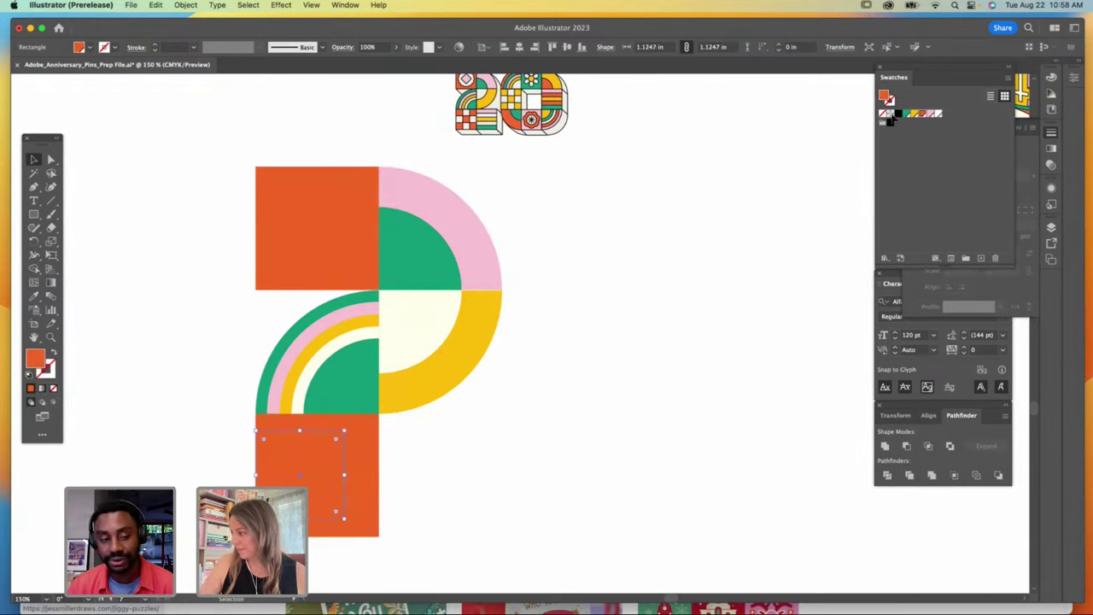
{"action": "left_click", "coordinate": [936, 113]}
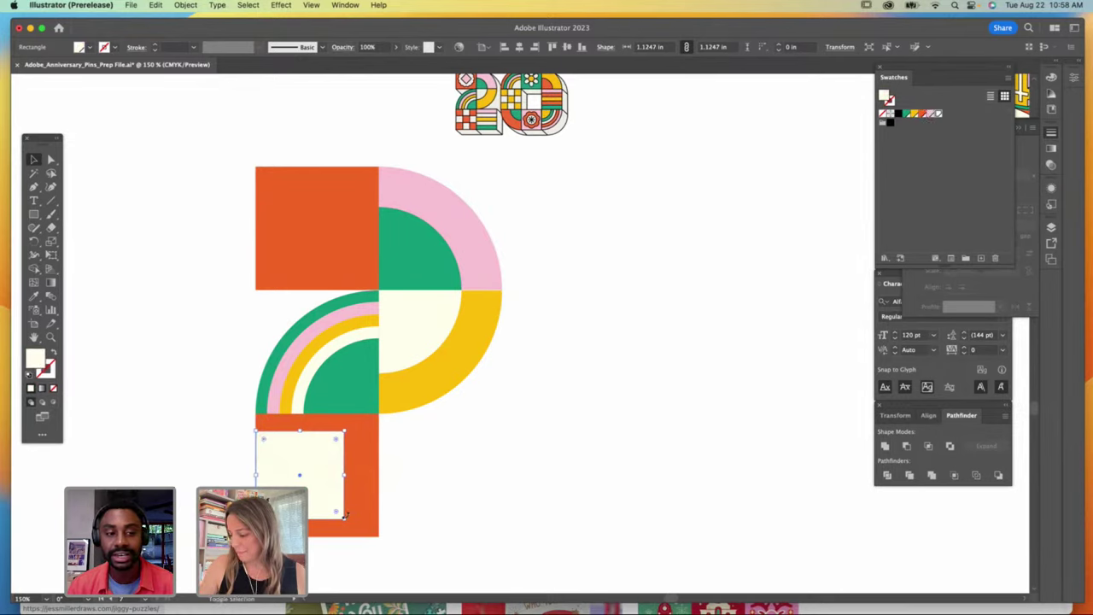
{"action": "left_click_drag", "start_coordinate": [345, 518], "coordinate": [332, 435]}
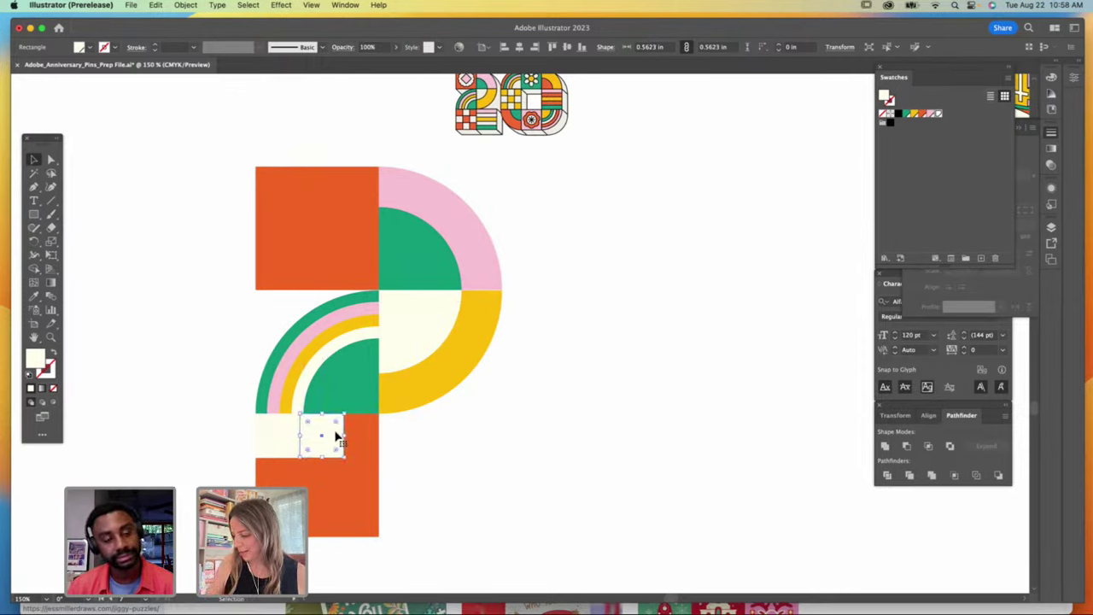
Step: Duplicate the cream square into a row of three along the orange square's top
{"action": "left_click_drag", "start_coordinate": [335, 429], "coordinate": [378, 436]}
{"action": "left_click", "coordinate": [332, 439], "text": "shift"}
{"action": "left_click", "coordinate": [287, 438], "text": "shift"}
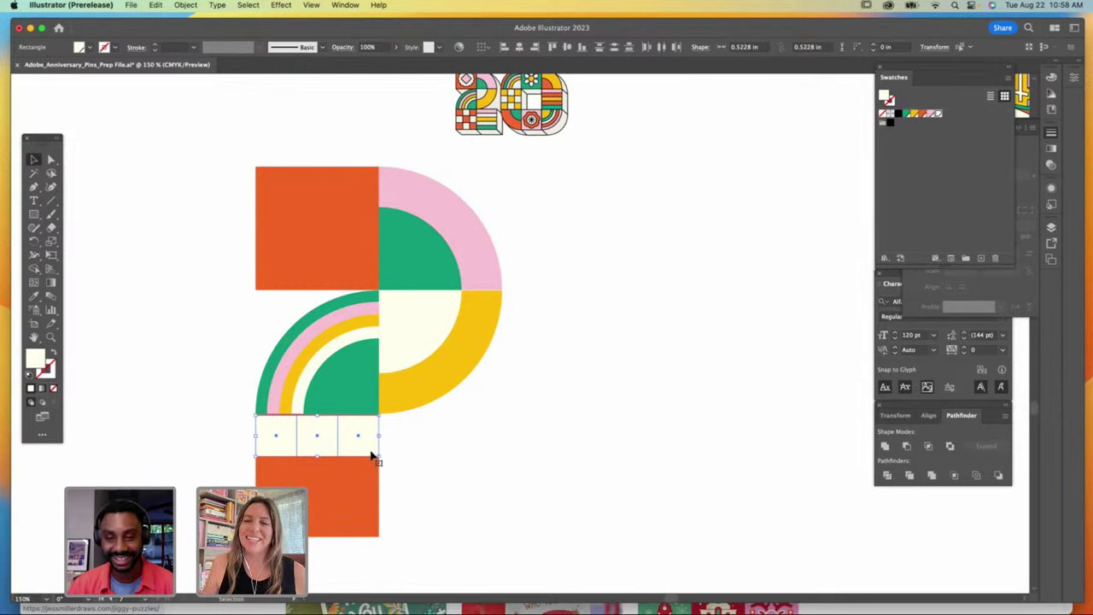
{"action": "left_click", "coordinate": [367, 475], "text": "shift"}
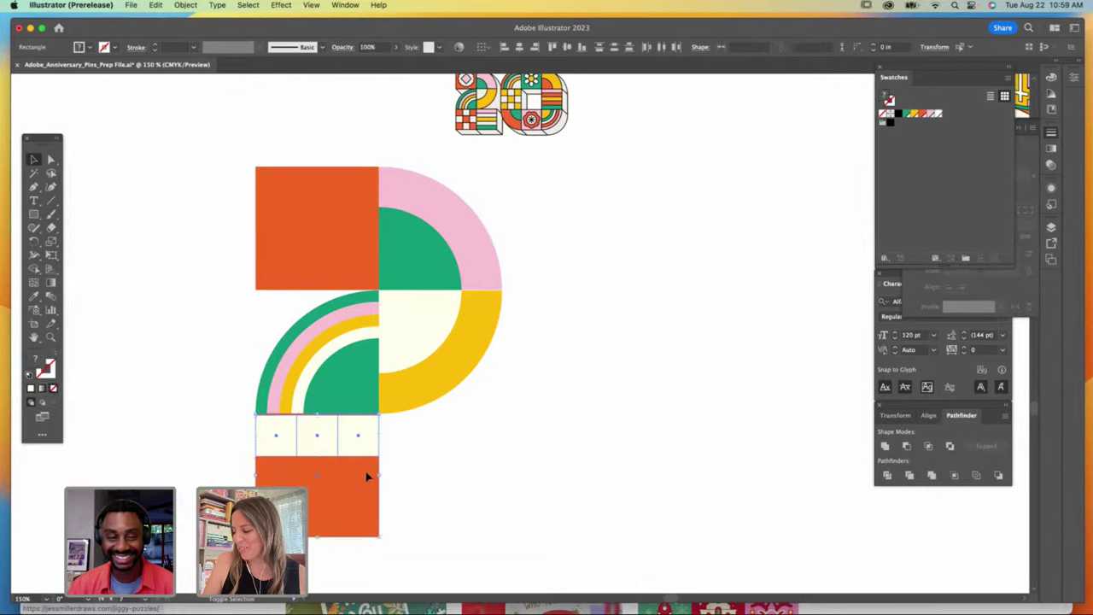
{"action": "left_click", "coordinate": [469, 427]}
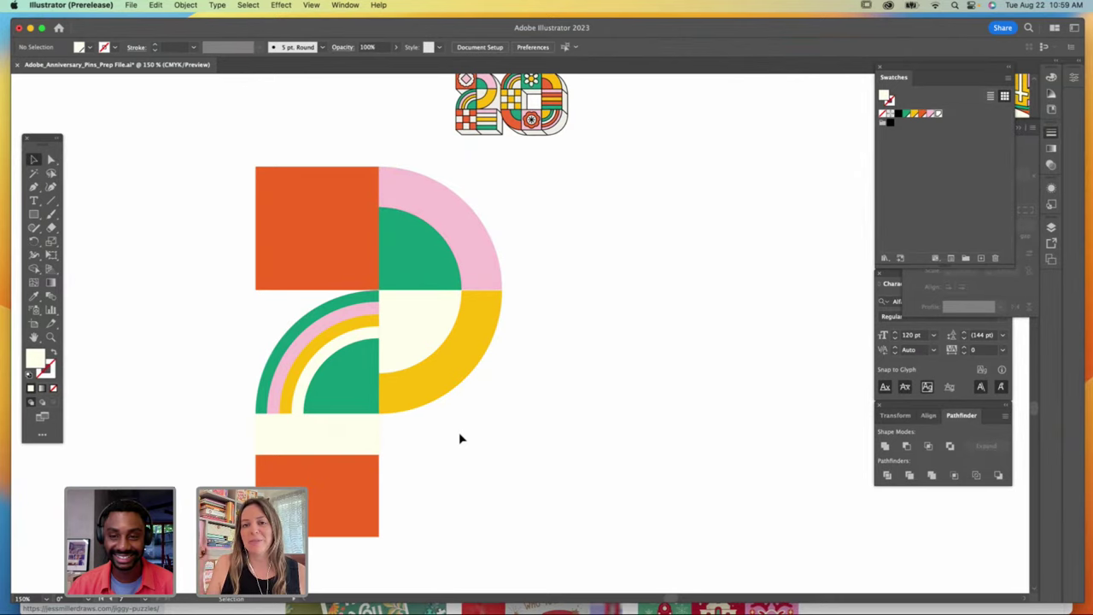
Step: Build an orange-and-cream checkerboard from small square copies, then copy the large orange square beside it
{"action": "left_click", "coordinate": [367, 438]}
{"action": "left_click_drag", "start_coordinate": [370, 438], "coordinate": [370, 507]}
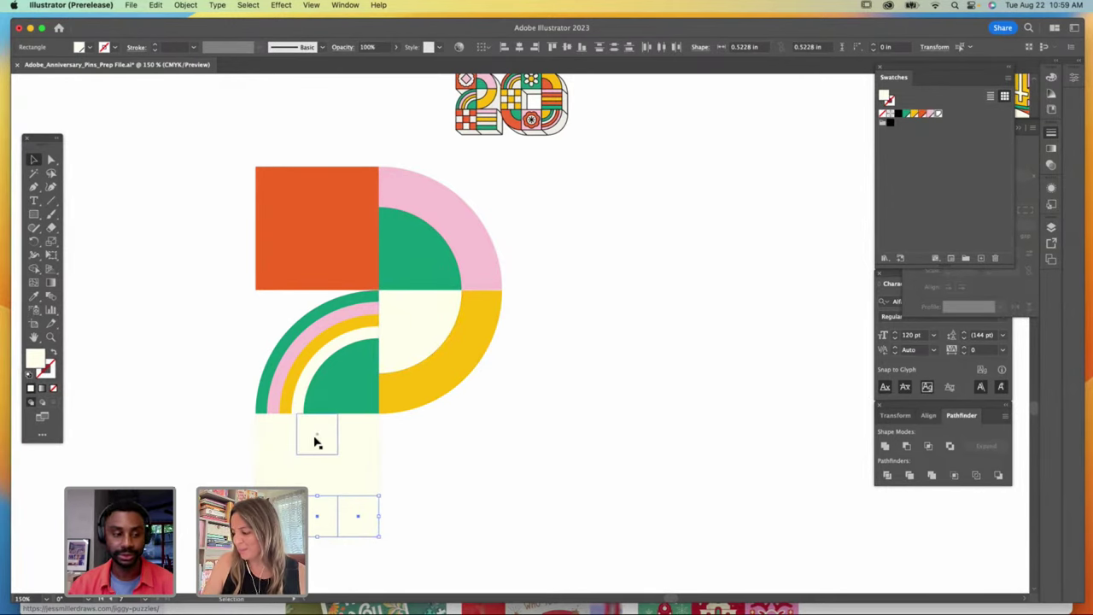
{"action": "left_click", "coordinate": [285, 440]}
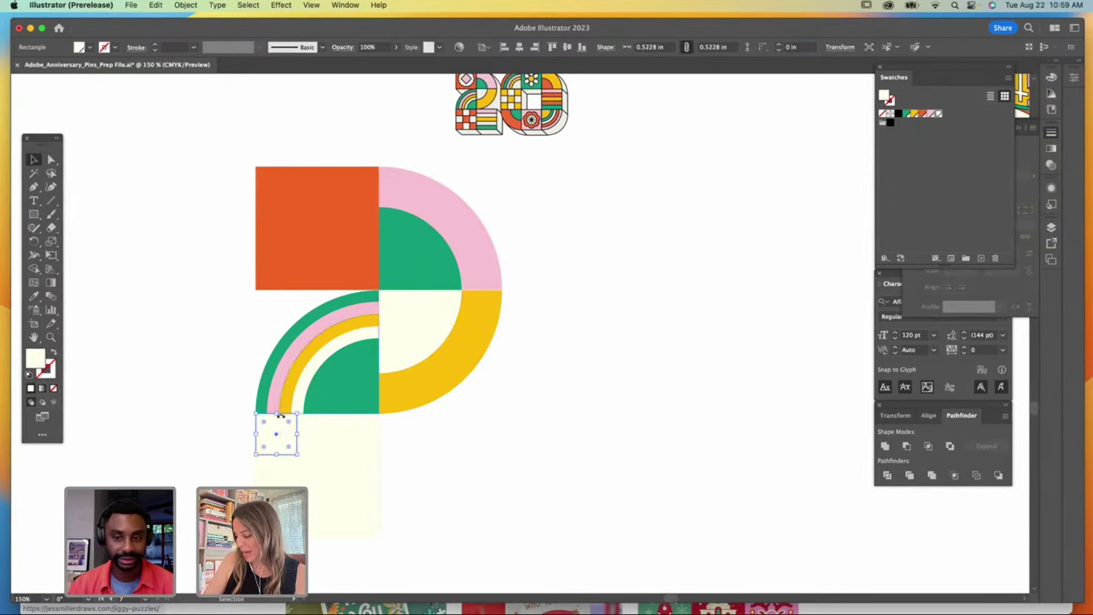
{"action": "left_click_drag", "start_coordinate": [282, 437], "coordinate": [320, 483]}
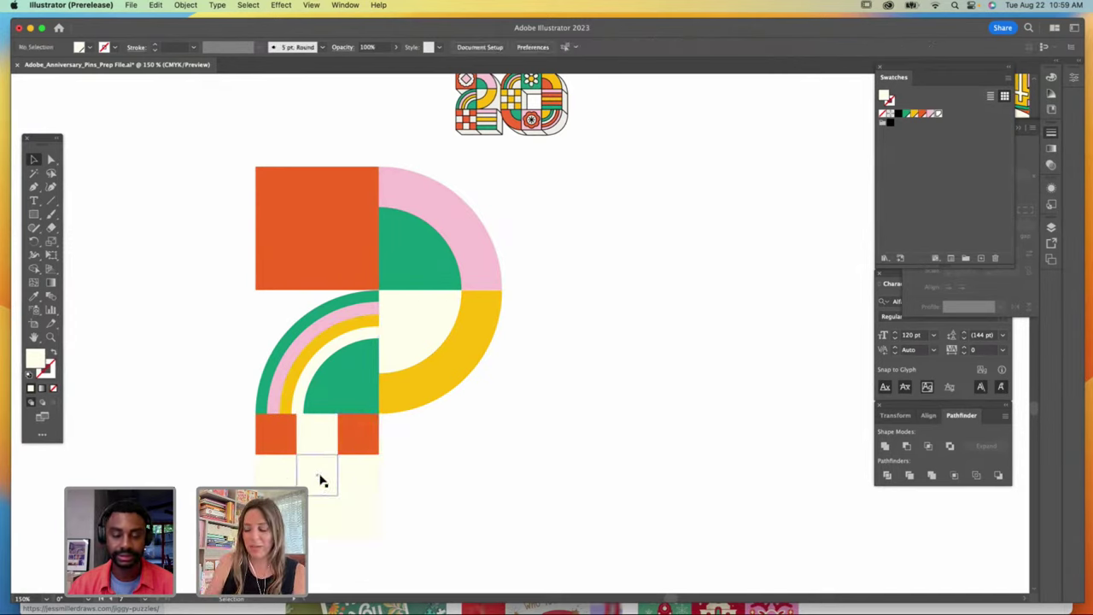
{"action": "left_click_drag", "start_coordinate": [321, 476], "coordinate": [366, 505]}
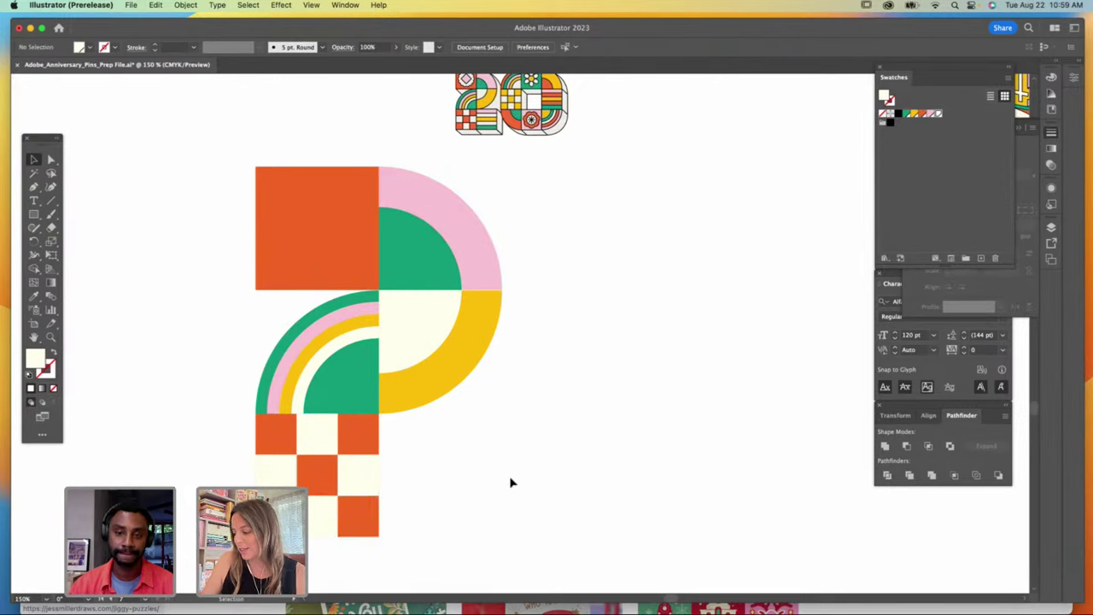
{"action": "left_click_drag", "start_coordinate": [358, 434], "coordinate": [485, 441]}
{"action": "left_click_drag", "start_coordinate": [481, 443], "coordinate": [484, 442]}
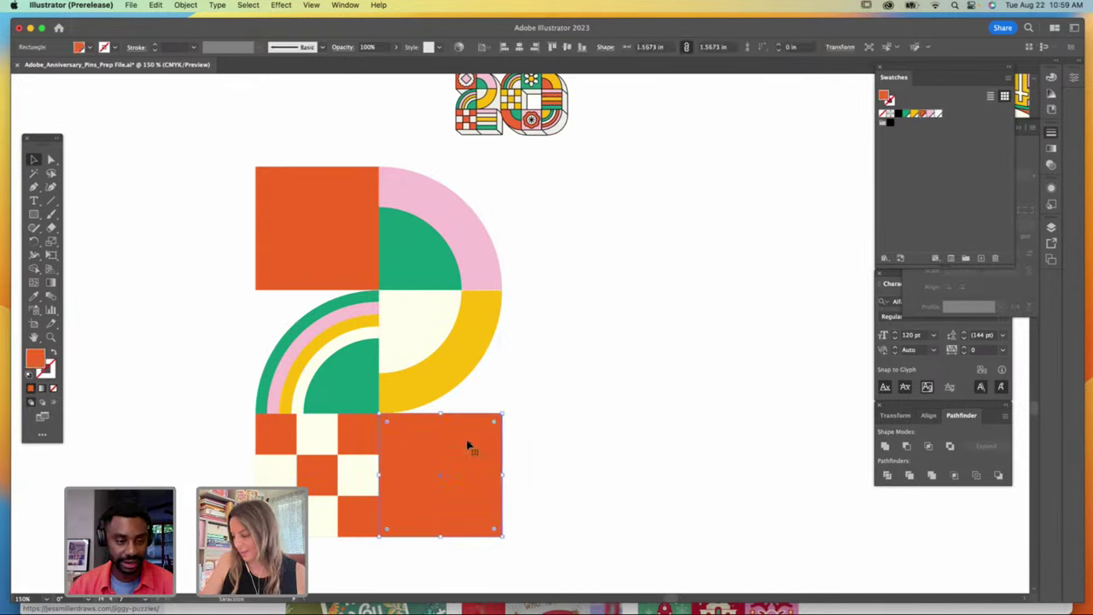
Step: Turn the square copy into a green bottom strip with cream and yellow strips above
{"action": "left_click_drag", "start_coordinate": [440, 415], "coordinate": [468, 512]}
{"action": "left_click", "coordinate": [529, 451]}
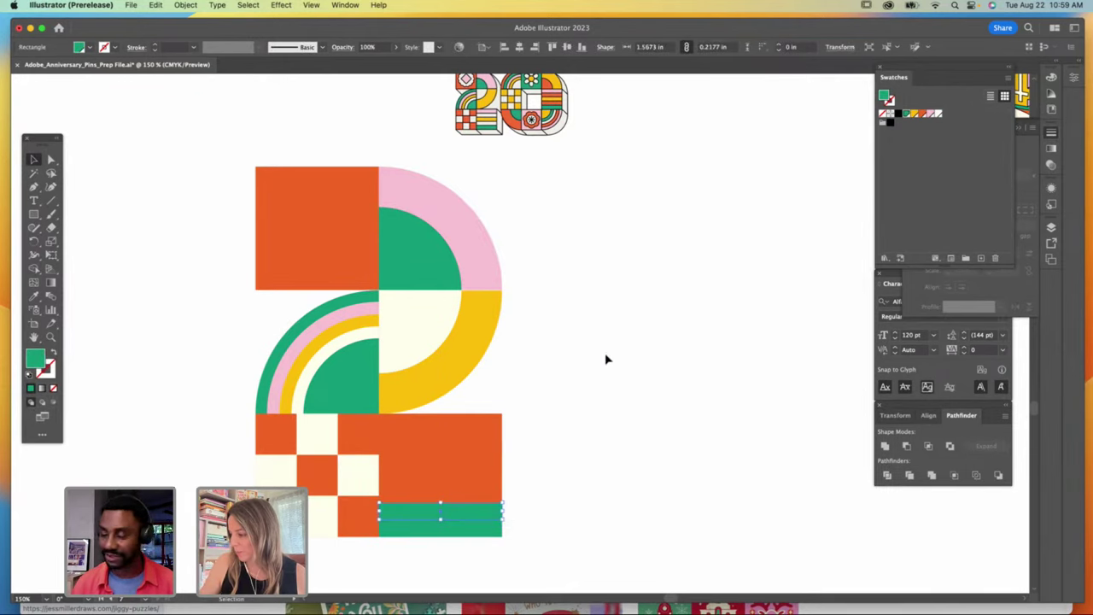
{"action": "left_click", "coordinate": [923, 116]}
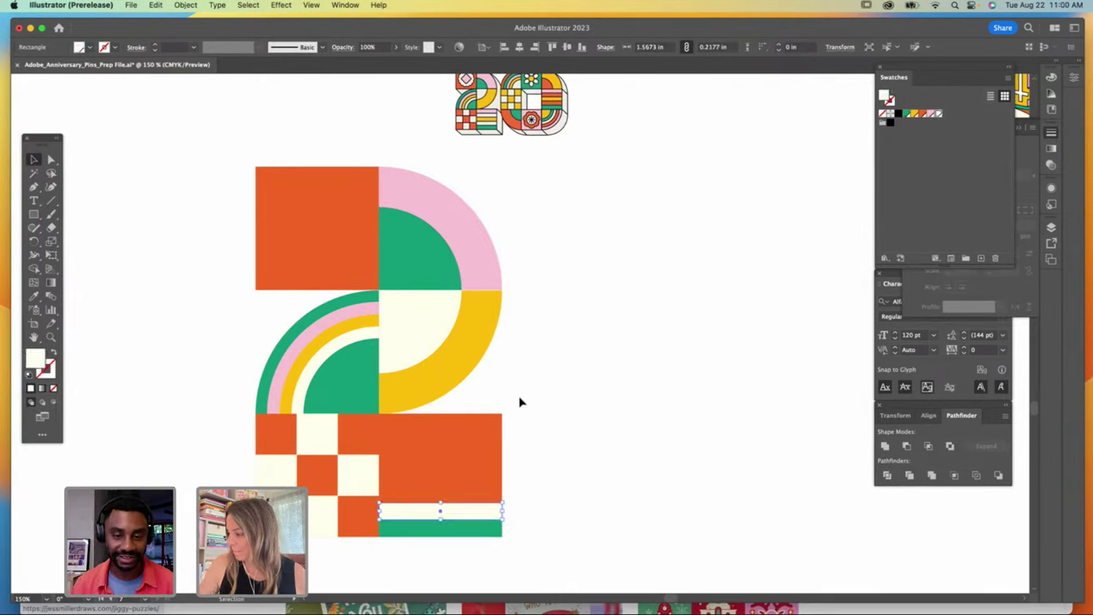
{"action": "left_click_drag", "start_coordinate": [458, 507], "coordinate": [464, 476]}
{"action": "left_click", "coordinate": [912, 114]}
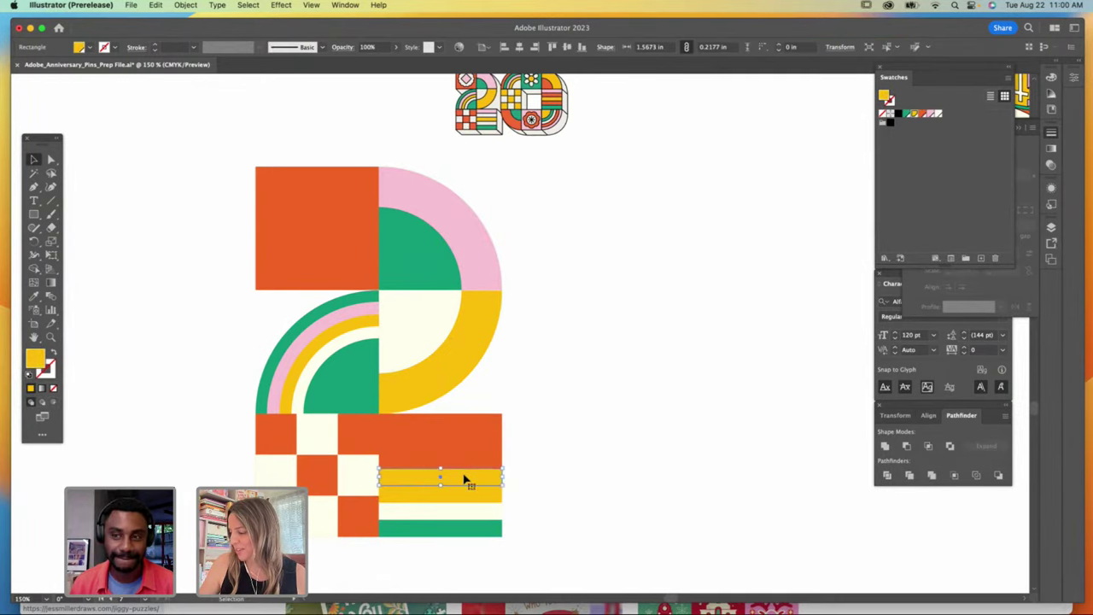
{"action": "left_click", "coordinate": [937, 112]}
{"action": "left_click", "coordinate": [518, 390]}
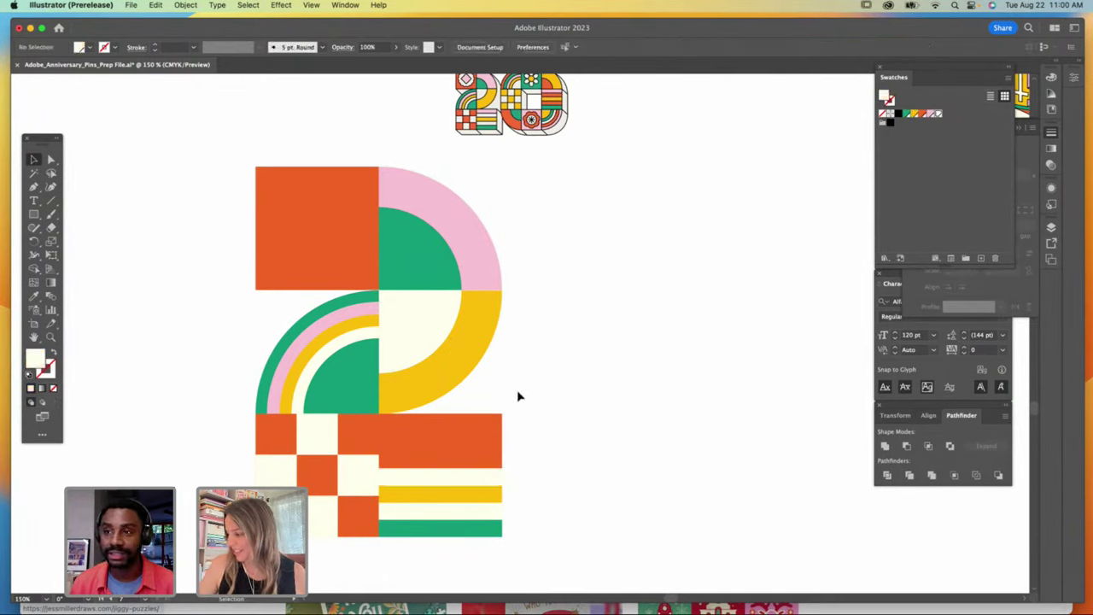
Step: Add a cream strip and a pink top strip to complete the stripes
{"action": "left_click_drag", "start_coordinate": [467, 472], "coordinate": [469, 459]}
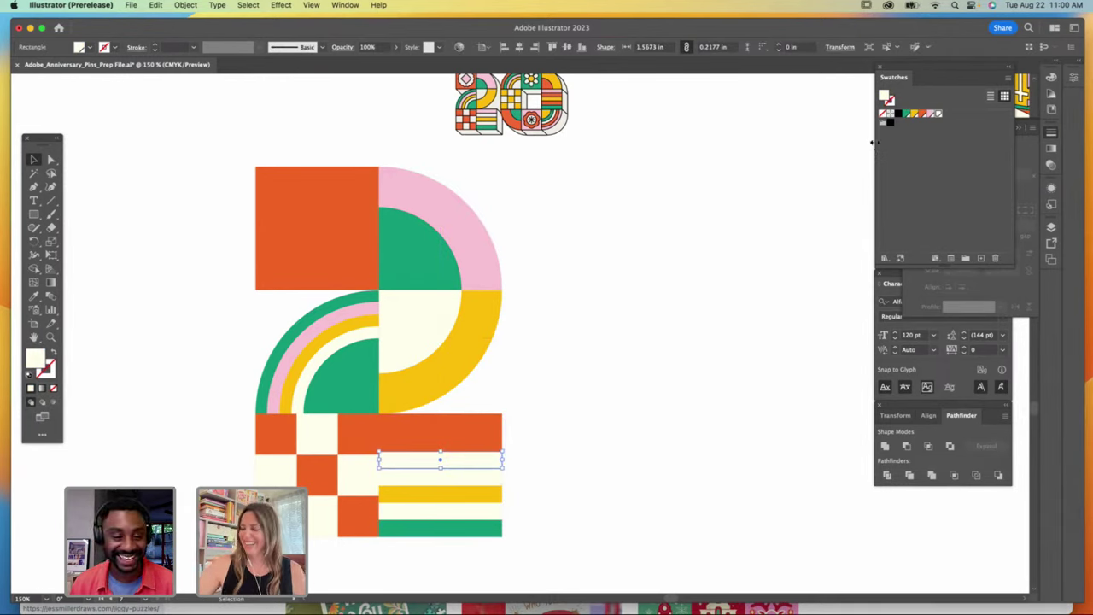
{"action": "left_click", "coordinate": [931, 113]}
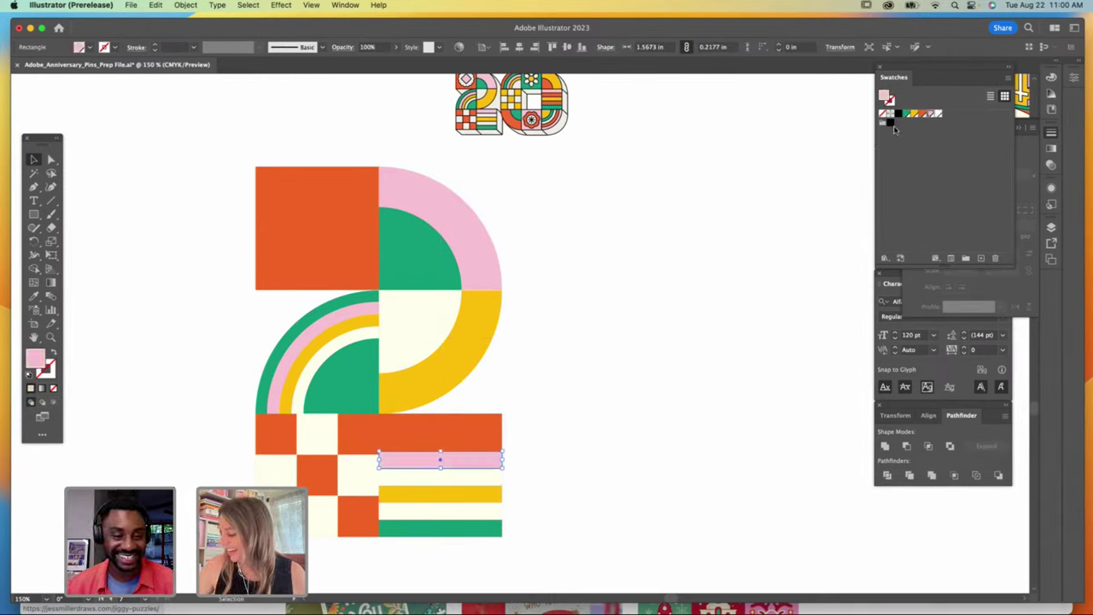
{"action": "left_click", "coordinate": [549, 438]}
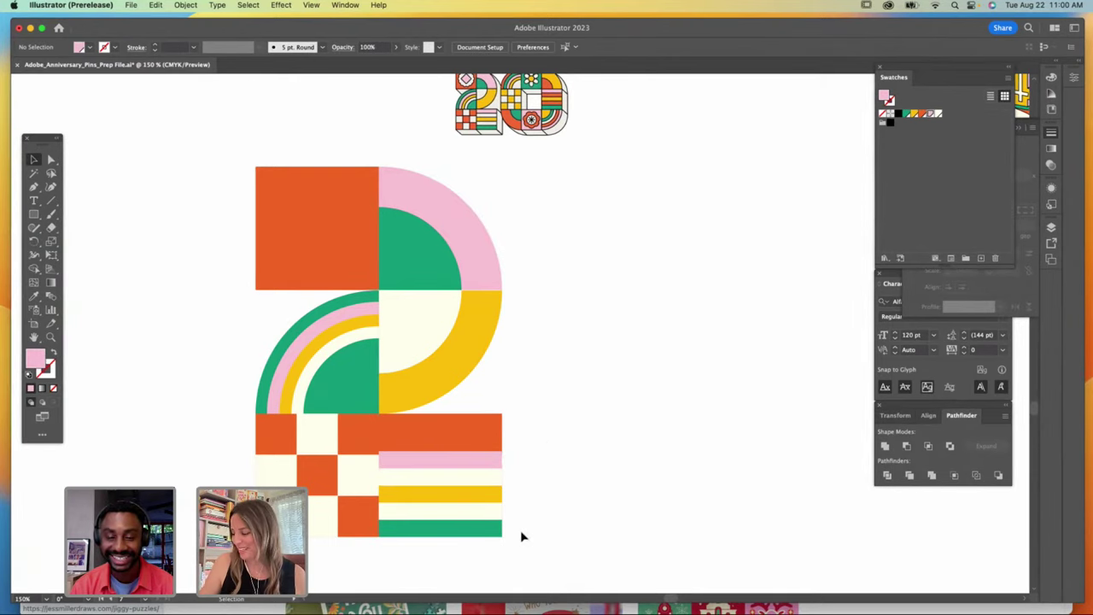
{"action": "left_click_drag", "start_coordinate": [520, 535], "coordinate": [440, 413]}
{"action": "left_click", "coordinate": [541, 381]}
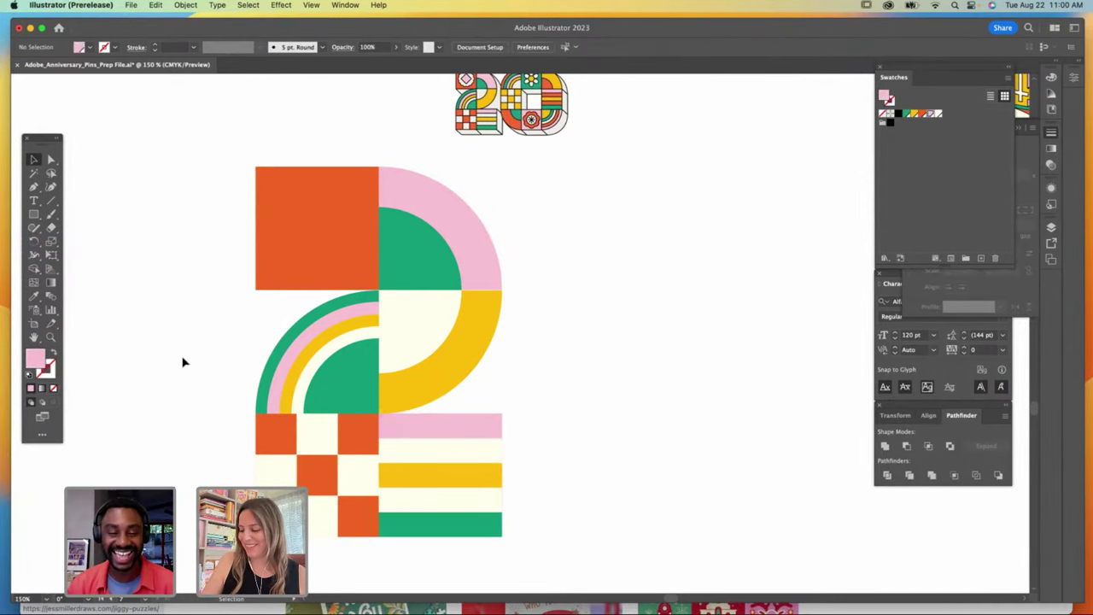
Step: Resize the rainbow's inner green quarter-circle to 0.90 in and copy the arc to the top right
{"action": "left_click", "coordinate": [34, 337]}
{"action": "left_click_drag", "start_coordinate": [158, 334], "coordinate": [121, 355]}
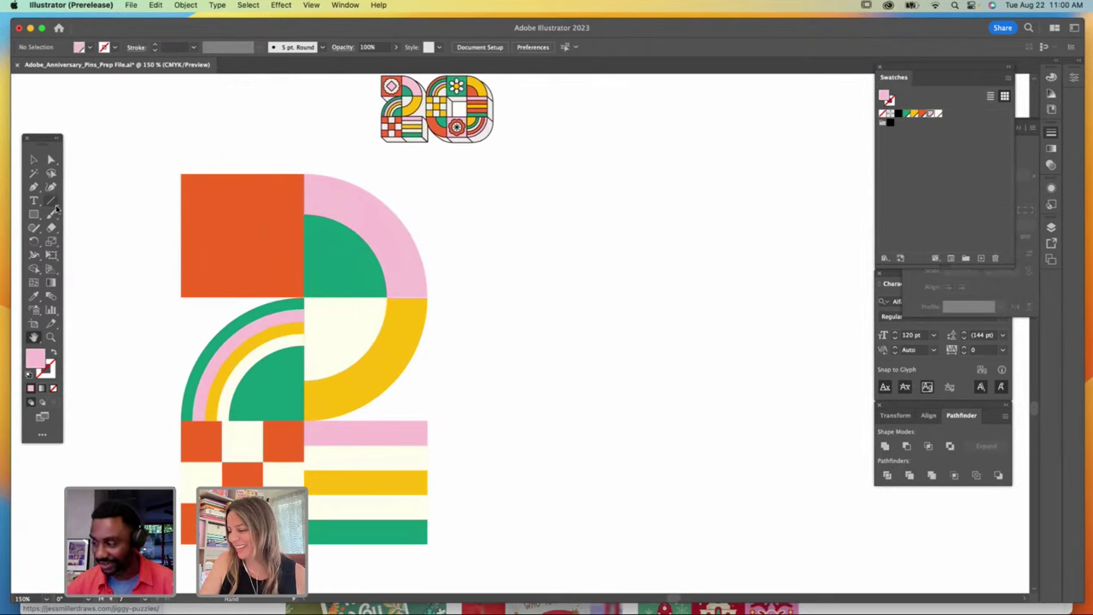
{"action": "left_click", "coordinate": [33, 159]}
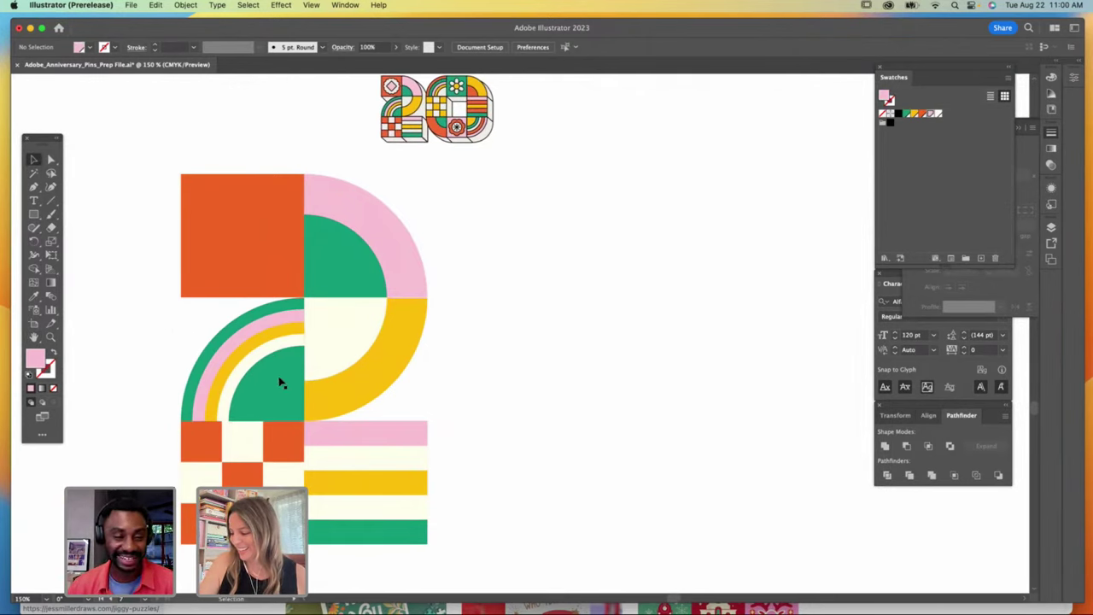
{"action": "left_click", "coordinate": [253, 366]}
{"action": "mouse_move", "coordinate": [229, 343]}
{"action": "left_mouse_down"}
{"action": "mouse_move", "coordinate": [217, 334]}
{"action": "mouse_move", "coordinate": [229, 325]}
{"action": "left_mouse_up"}
{"action": "left_click", "coordinate": [226, 402]}
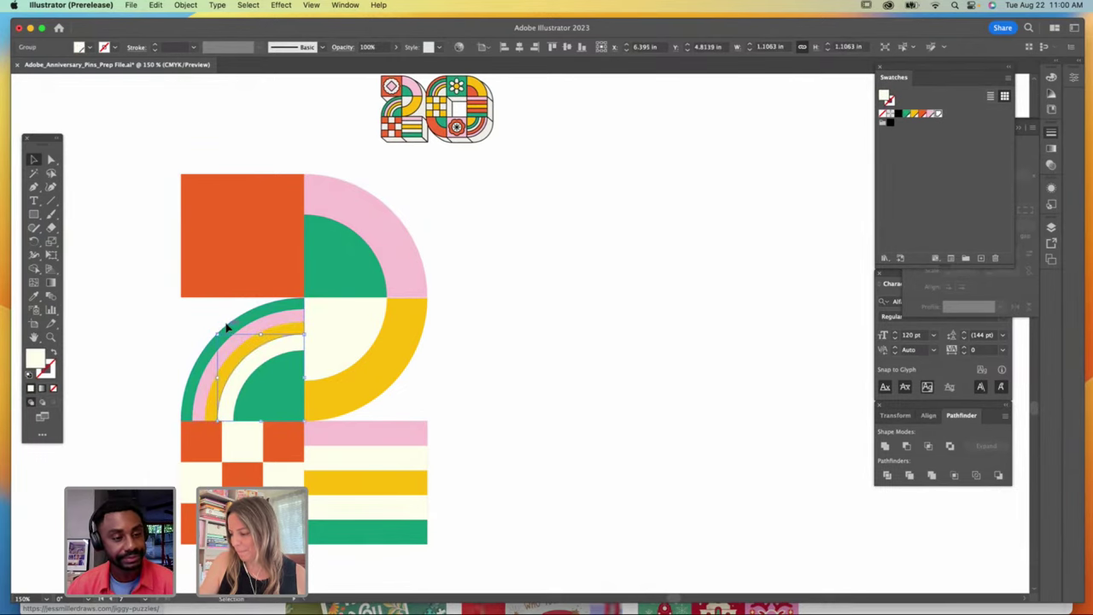
{"action": "left_click_drag", "start_coordinate": [162, 348], "coordinate": [290, 388]}
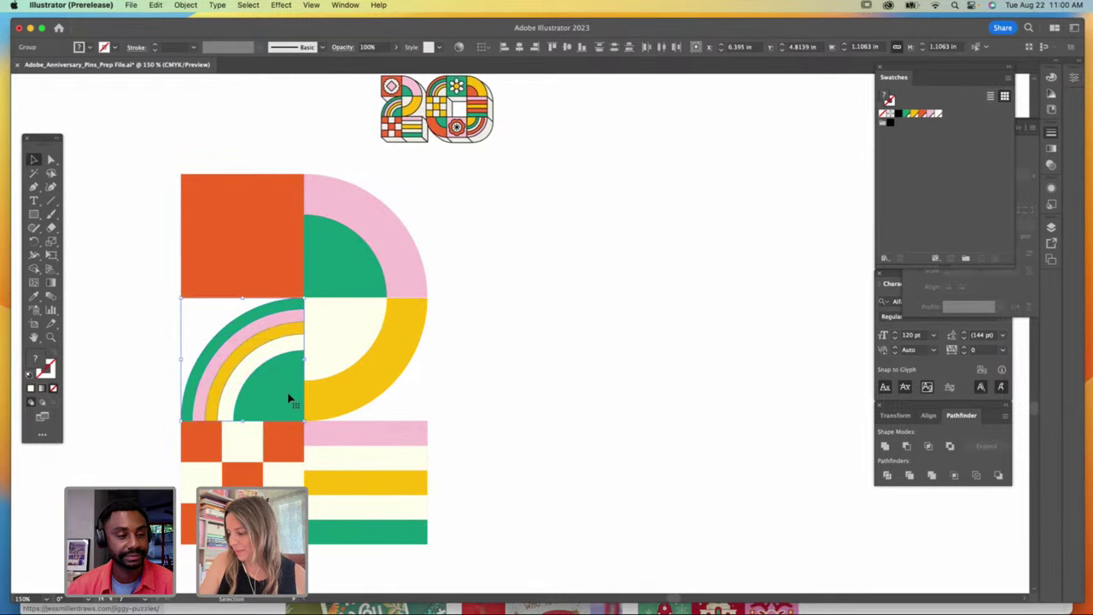
{"action": "left_click", "coordinate": [283, 371]}
{"action": "mouse_move", "coordinate": [234, 348]}
{"action": "left_mouse_down"}
{"action": "mouse_move", "coordinate": [239, 359]}
{"action": "mouse_move", "coordinate": [230, 346]}
{"action": "left_mouse_up"}
{"action": "left_click", "coordinate": [488, 316]}
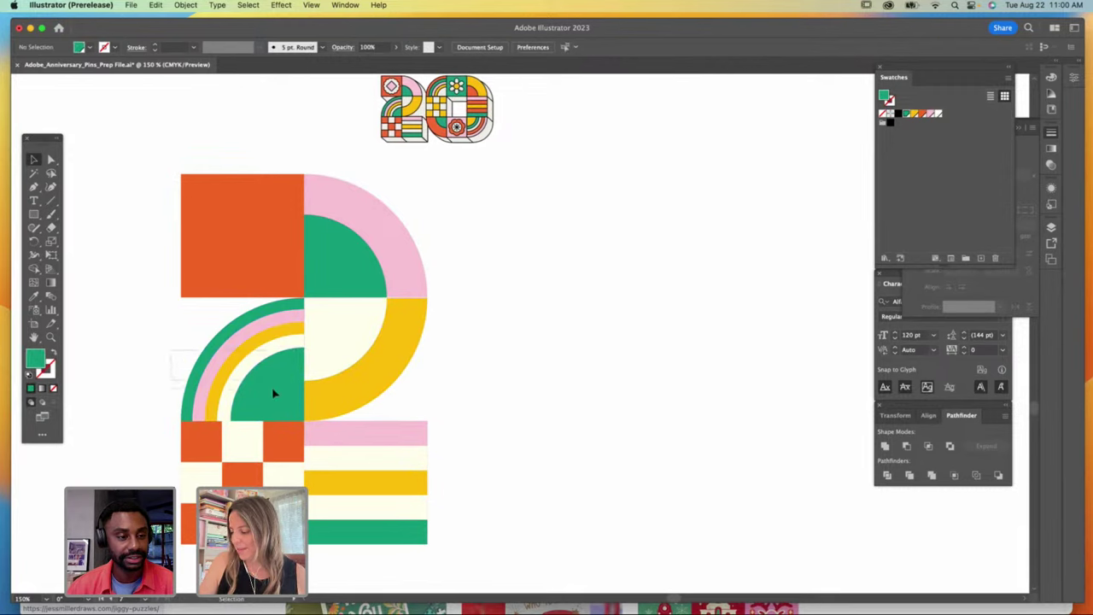
{"action": "left_click_drag", "start_coordinate": [272, 386], "coordinate": [527, 271]}
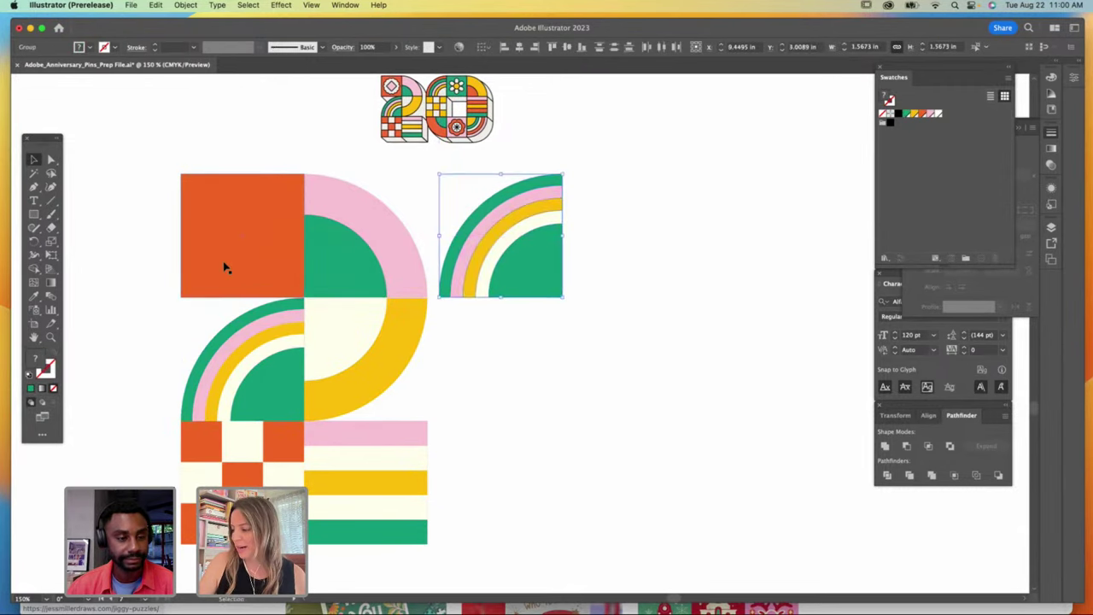
Step: Copy the orange square beside the rainbow-arc copy, pan the view, and pick the Polygon tool
{"action": "left_click_drag", "start_coordinate": [225, 274], "coordinate": [603, 247]}
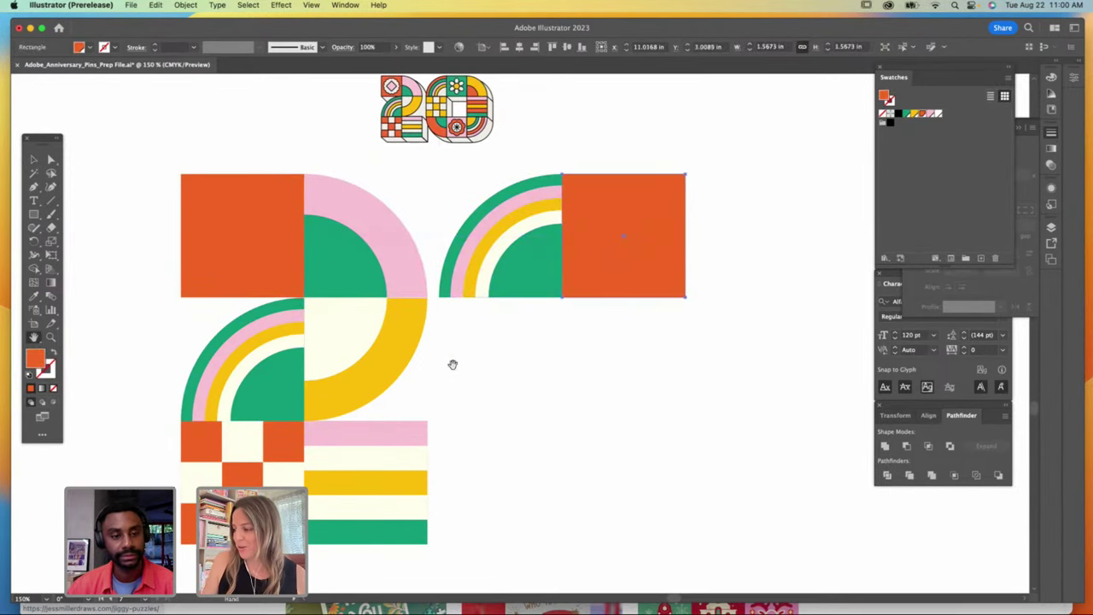
{"action": "left_click_drag", "start_coordinate": [451, 364], "coordinate": [290, 375]}
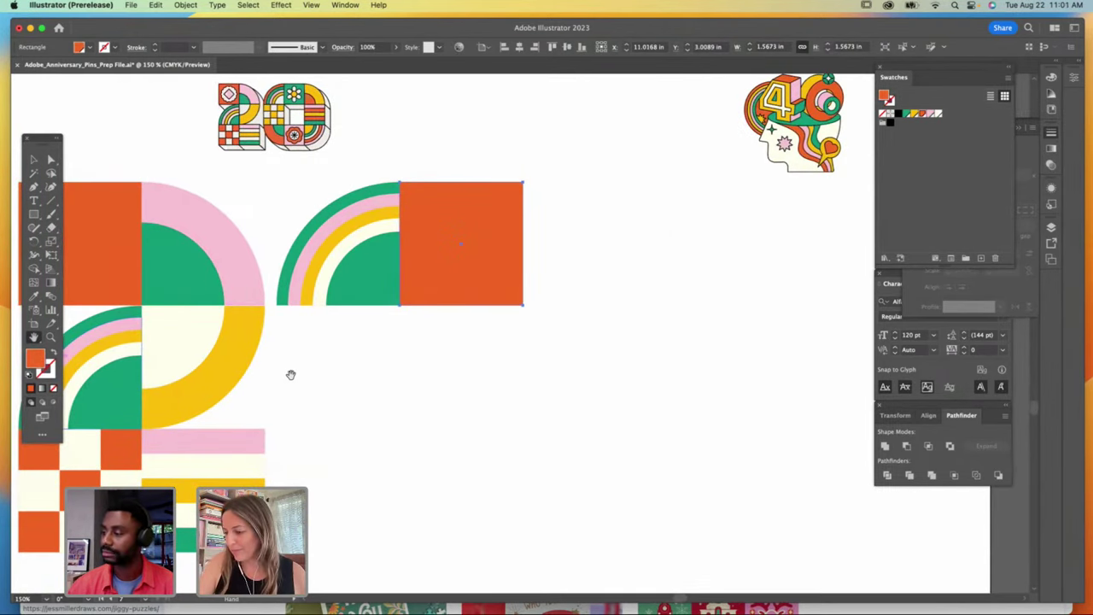
{"action": "left_click_drag", "start_coordinate": [34, 214], "coordinate": [109, 258]}
Step: Create a six-sided polygon and enlarge the hexagon
{"action": "left_click", "coordinate": [458, 378]}
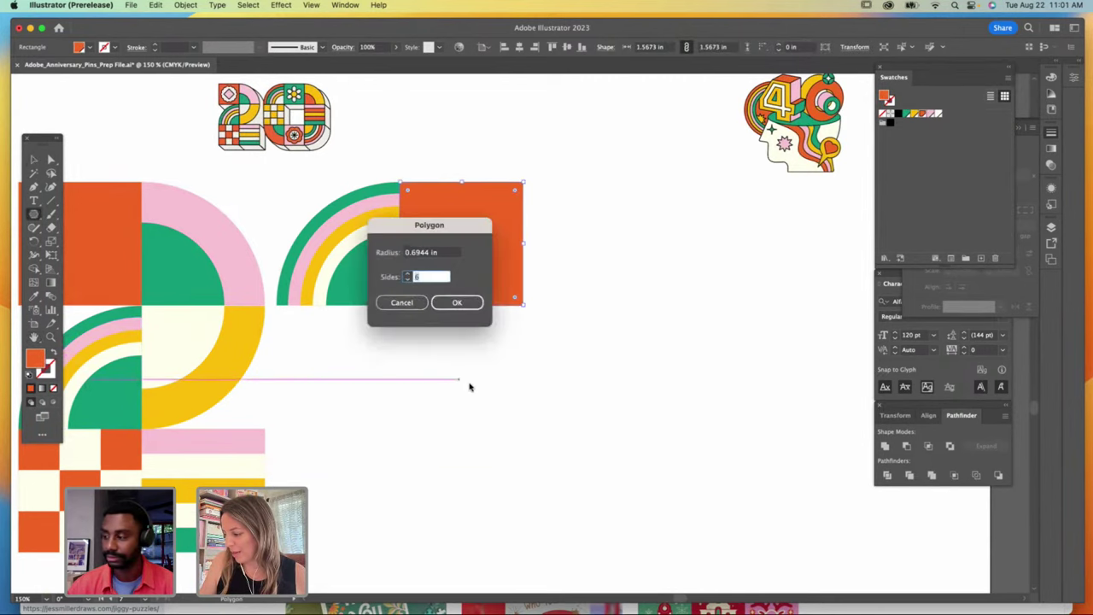
{"action": "left_click", "coordinate": [466, 304]}
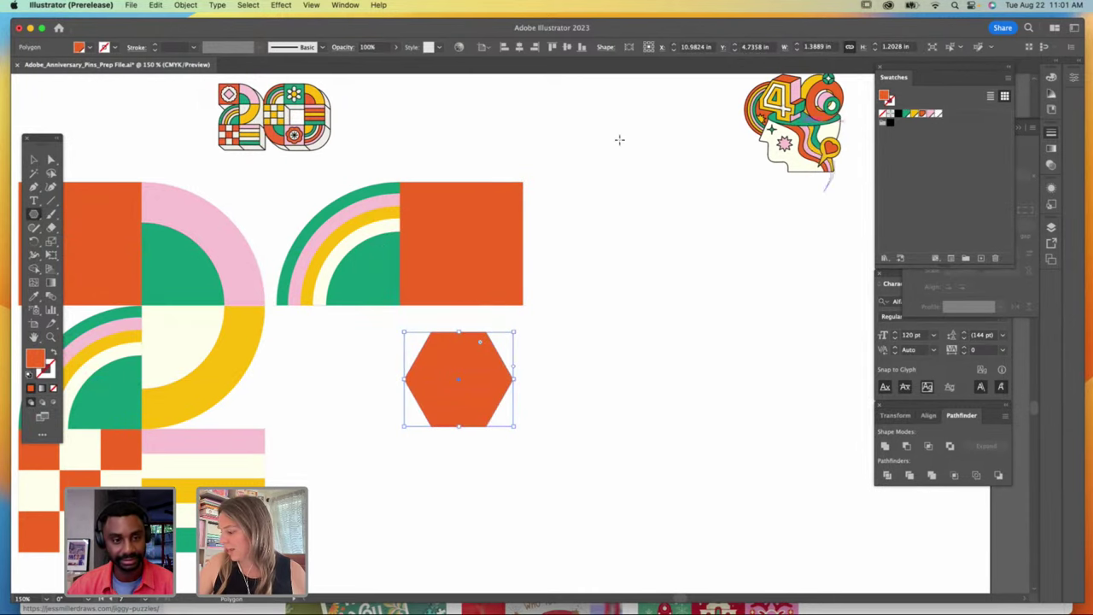
{"action": "key", "text": "v"}
{"action": "left_click_drag", "start_coordinate": [510, 328], "coordinate": [526, 319]}
Step: Apply Pucker & Bloat at 85% to turn the hexagon into a flower
{"action": "left_click", "coordinate": [281, 5]}
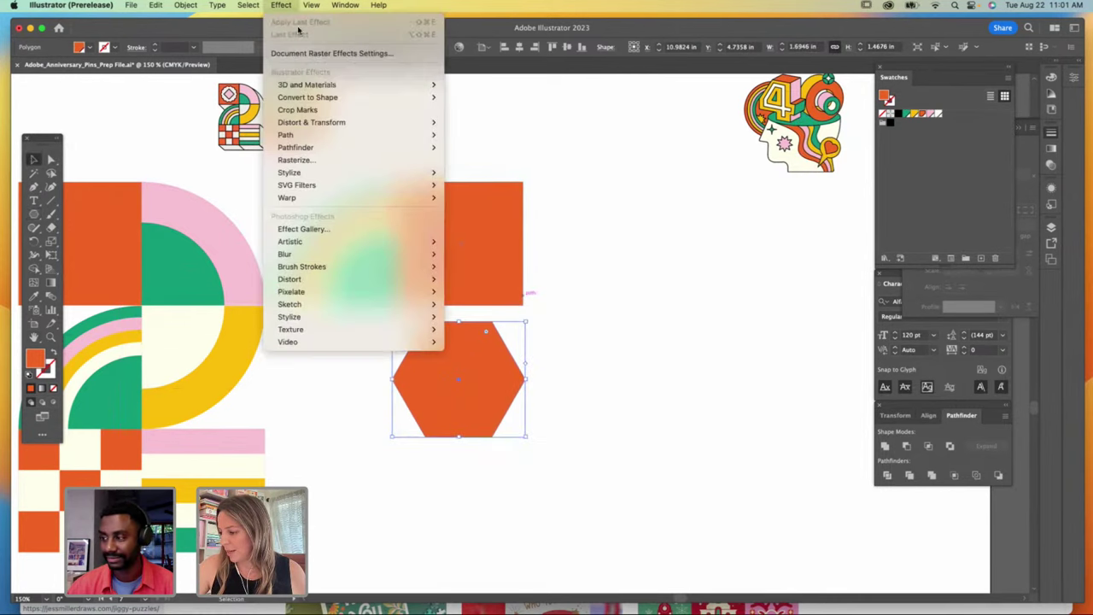
{"action": "mouse_move", "coordinate": [340, 124]}
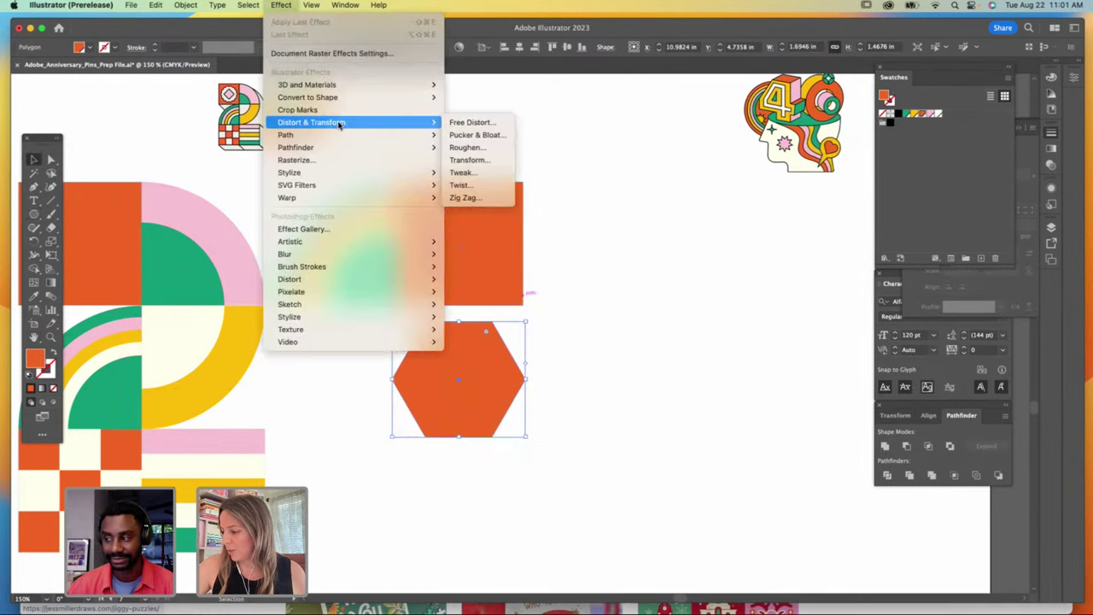
{"action": "left_click", "coordinate": [475, 135]}
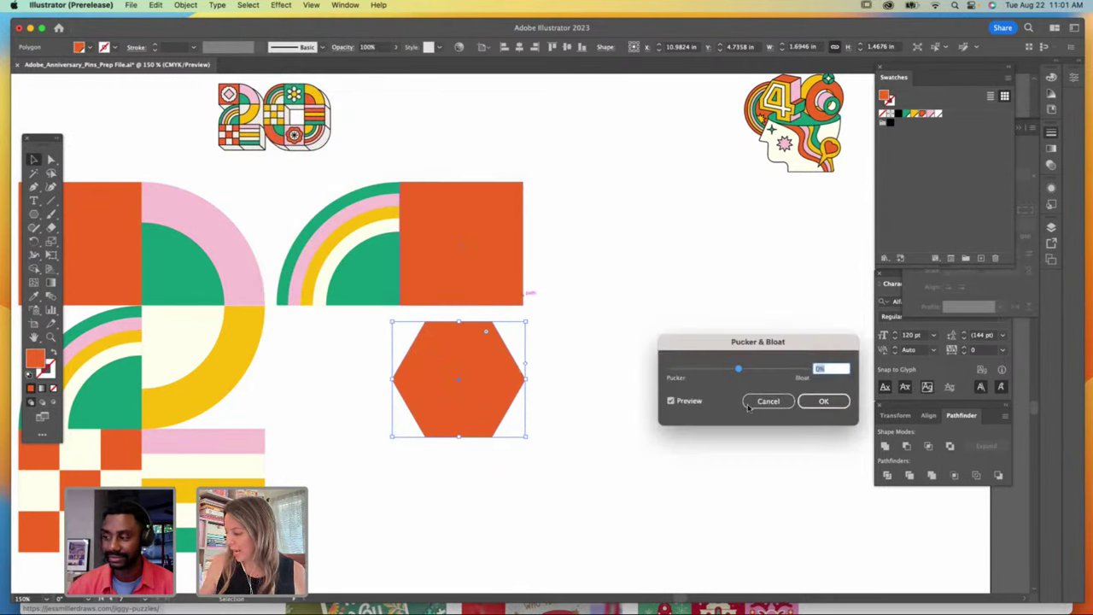
{"action": "left_click_drag", "start_coordinate": [738, 369], "coordinate": [760, 370]}
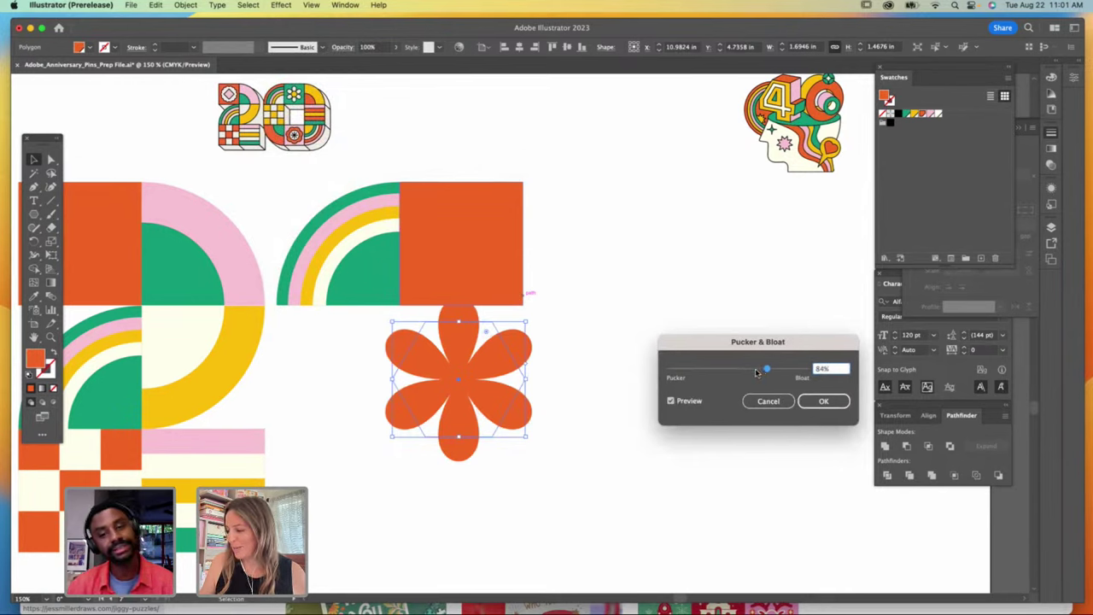
{"action": "left_click", "coordinate": [767, 369]}
{"action": "left_click_drag", "start_coordinate": [767, 370], "coordinate": [768, 370]}
{"action": "left_click", "coordinate": [815, 402]}
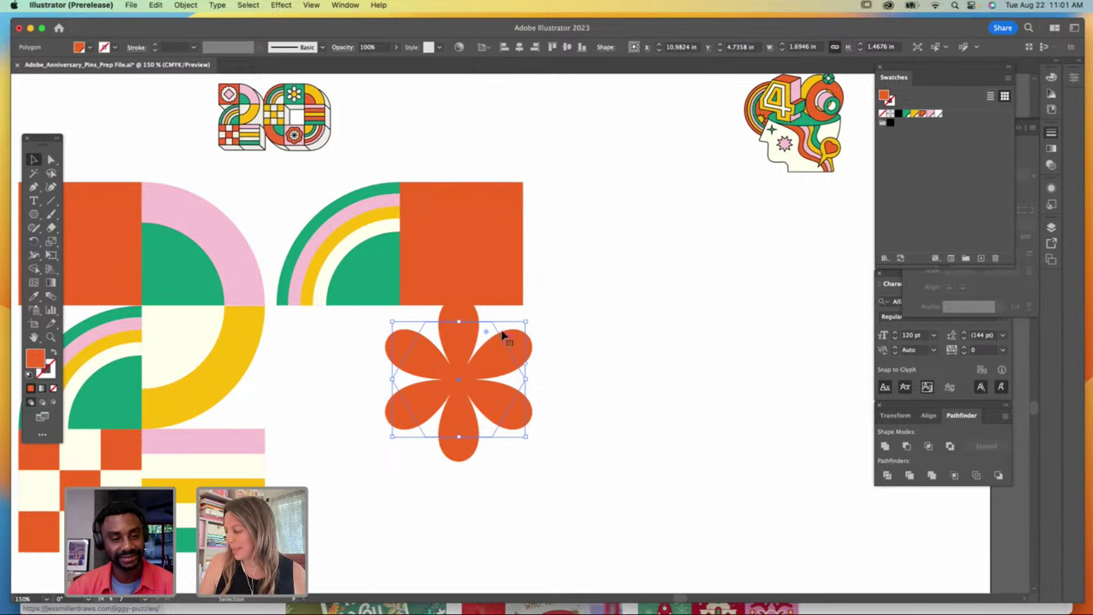
Step: Fill the flower cream and scale it onto the orange square
{"action": "left_click", "coordinate": [937, 115]}
{"action": "left_click_drag", "start_coordinate": [471, 378], "coordinate": [489, 242]}
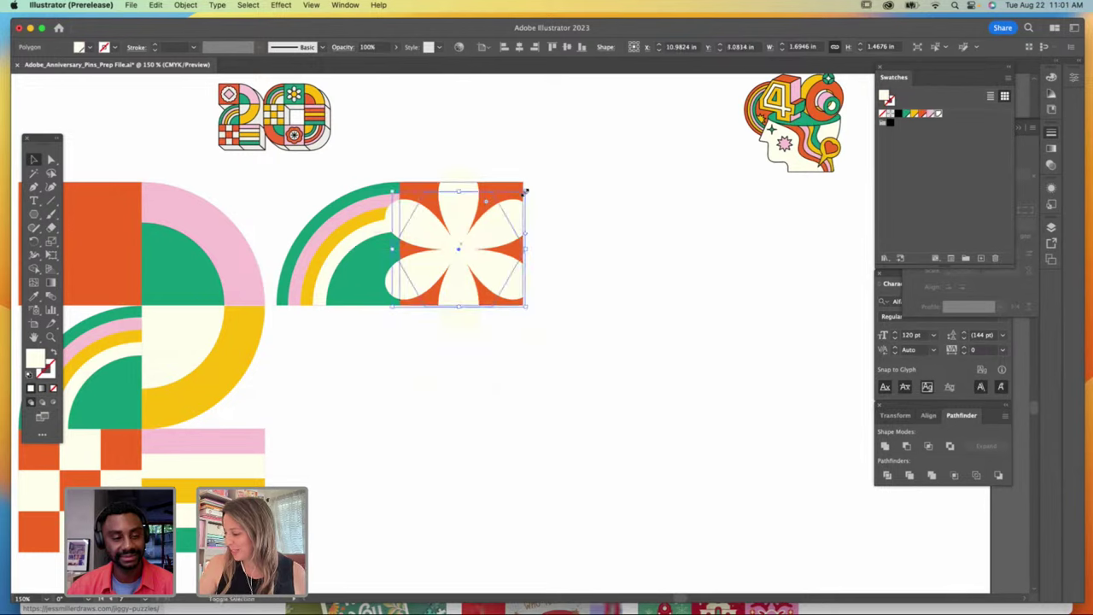
{"action": "left_click_drag", "start_coordinate": [526, 190], "coordinate": [492, 226]}
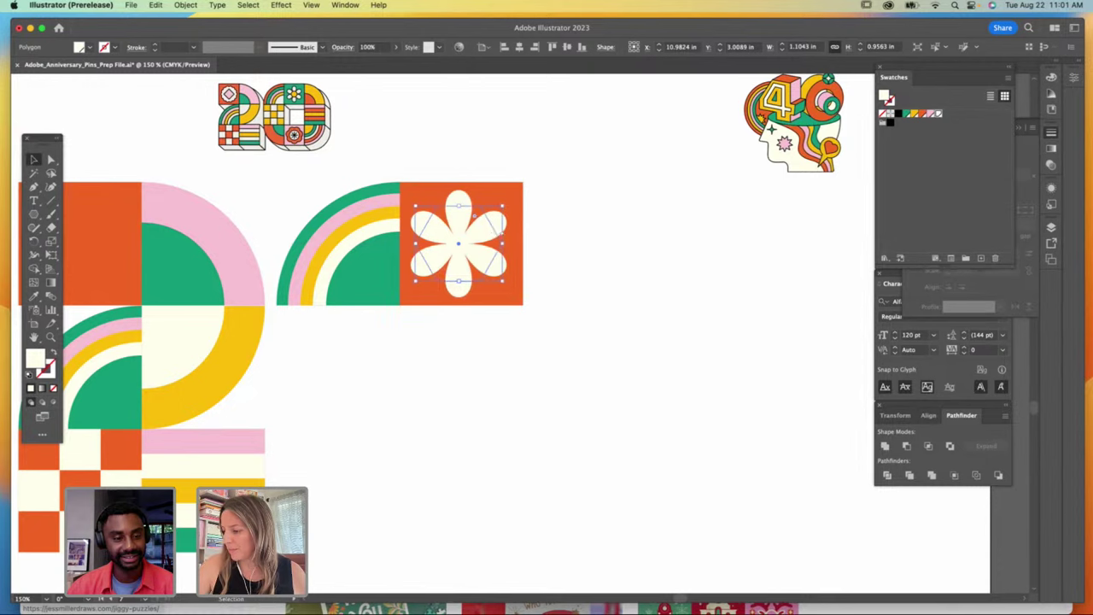
Step: Flatten the flower's transparency via Object > Flatten Transparency
{"action": "left_click", "coordinate": [185, 4]}
{"action": "left_click", "coordinate": [270, 246]}
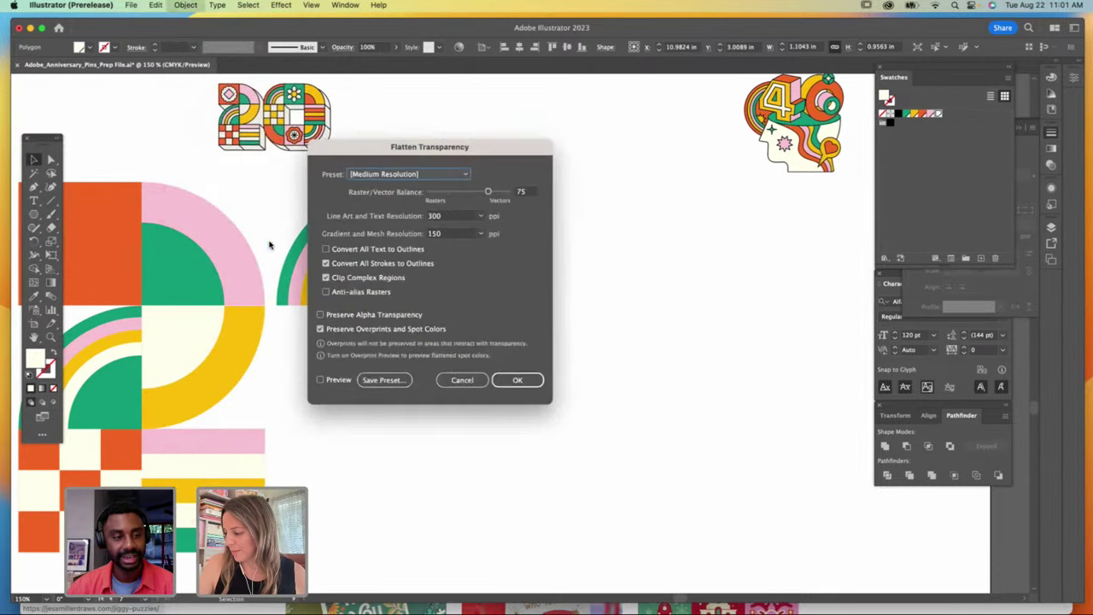
{"action": "left_click", "coordinate": [518, 379]}
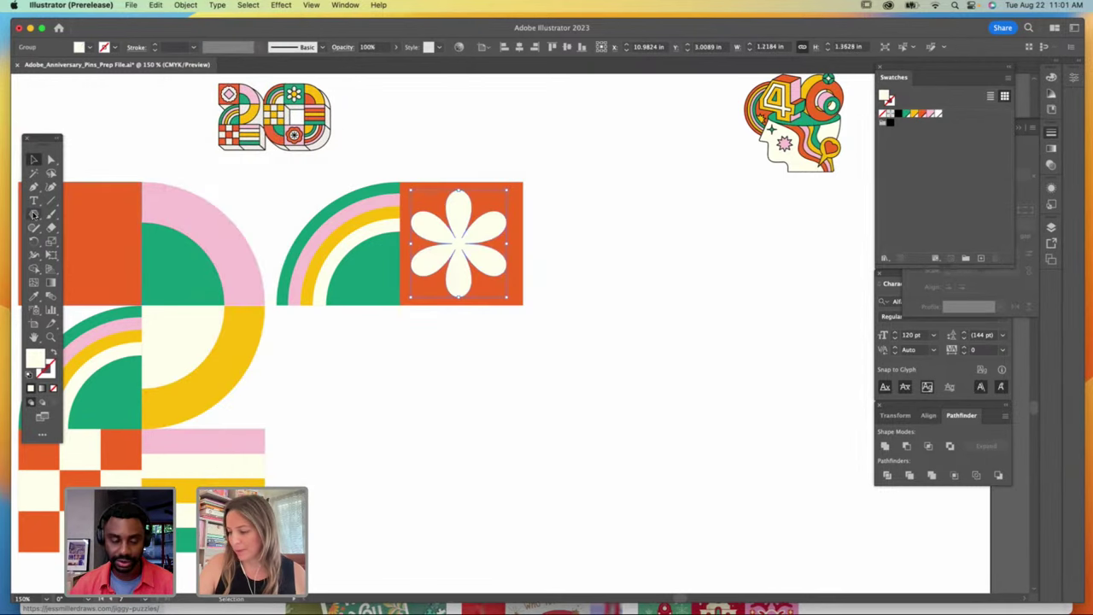
Step: Draw a small yellow circle and move it onto the cream flower's centre
{"action": "left_click_drag", "start_coordinate": [34, 213], "coordinate": [77, 241]}
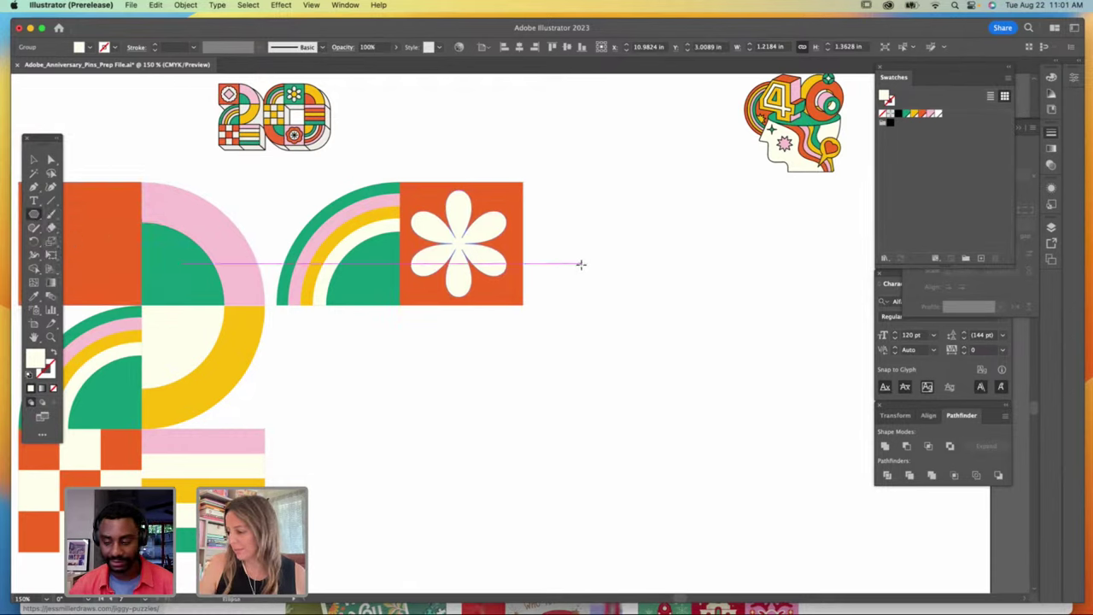
{"action": "left_click_drag", "start_coordinate": [580, 264], "coordinate": [596, 281]}
{"action": "left_click", "coordinate": [914, 113]}
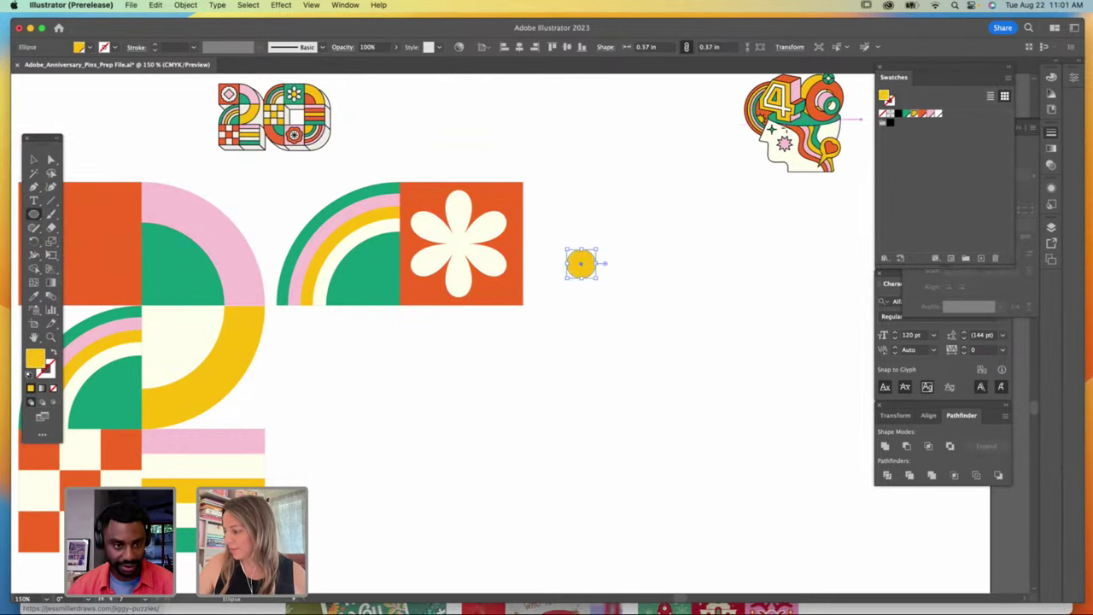
{"action": "left_click", "coordinate": [34, 160]}
{"action": "left_click", "coordinate": [621, 202]}
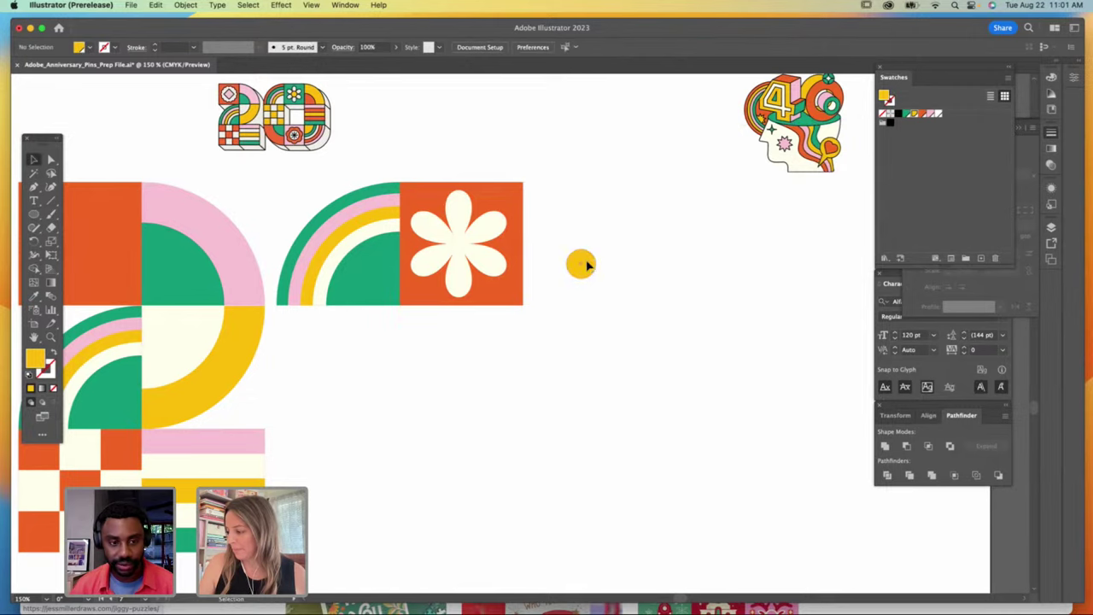
{"action": "left_click_drag", "start_coordinate": [586, 265], "coordinate": [459, 244]}
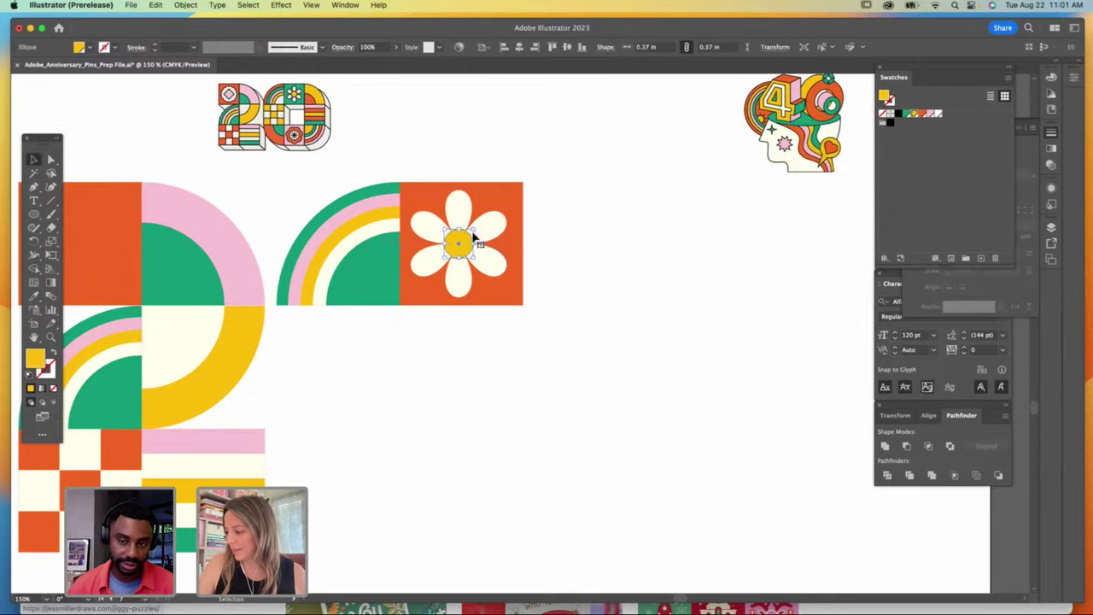
{"action": "left_click", "coordinate": [554, 211]}
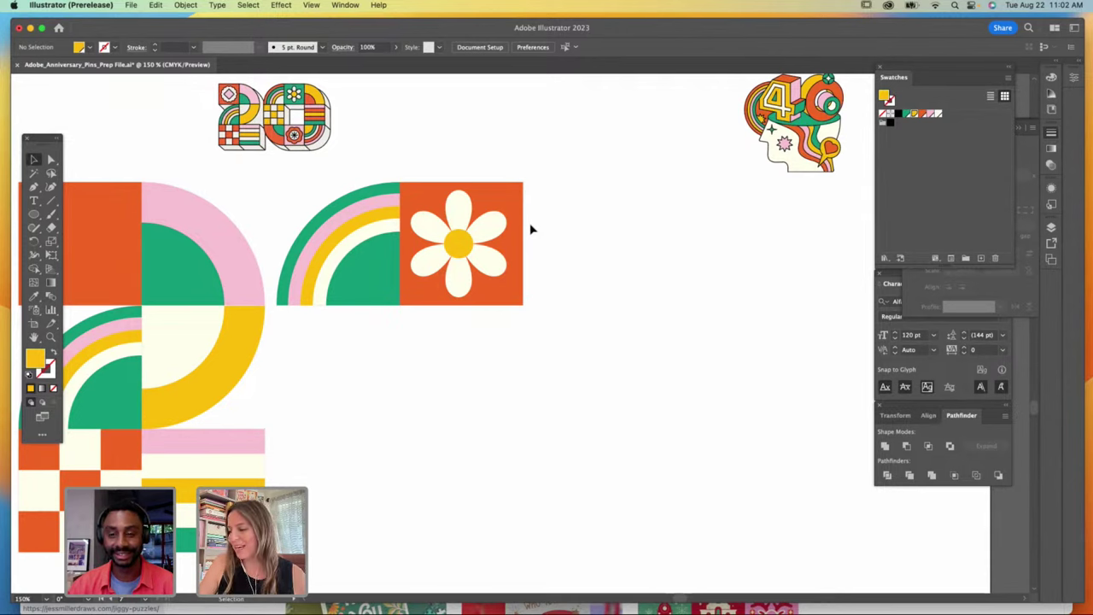
Step: Recolour the rainbow arcs: pink to green, yellow to pink, cream to yellow, centre to cream
{"action": "left_click", "coordinate": [359, 208]}
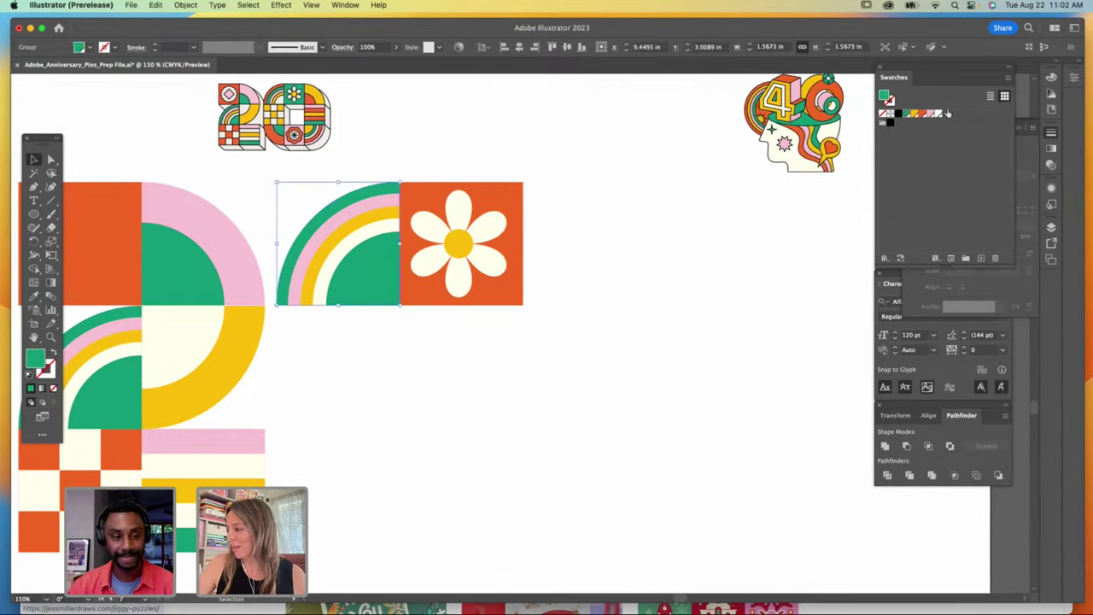
{"action": "left_click", "coordinate": [334, 234]}
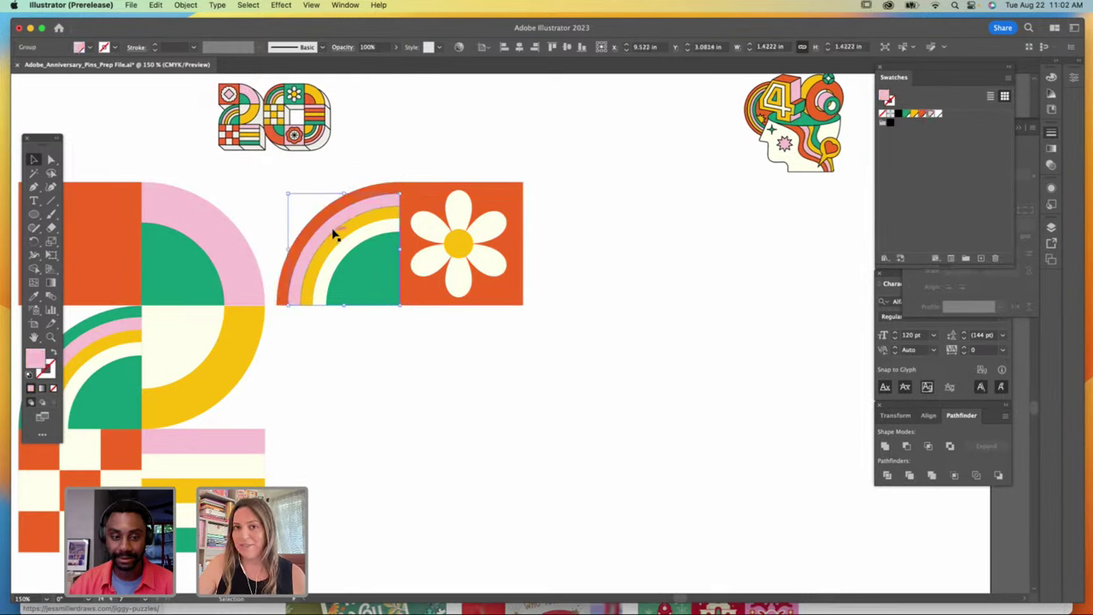
{"action": "left_click", "coordinate": [905, 116]}
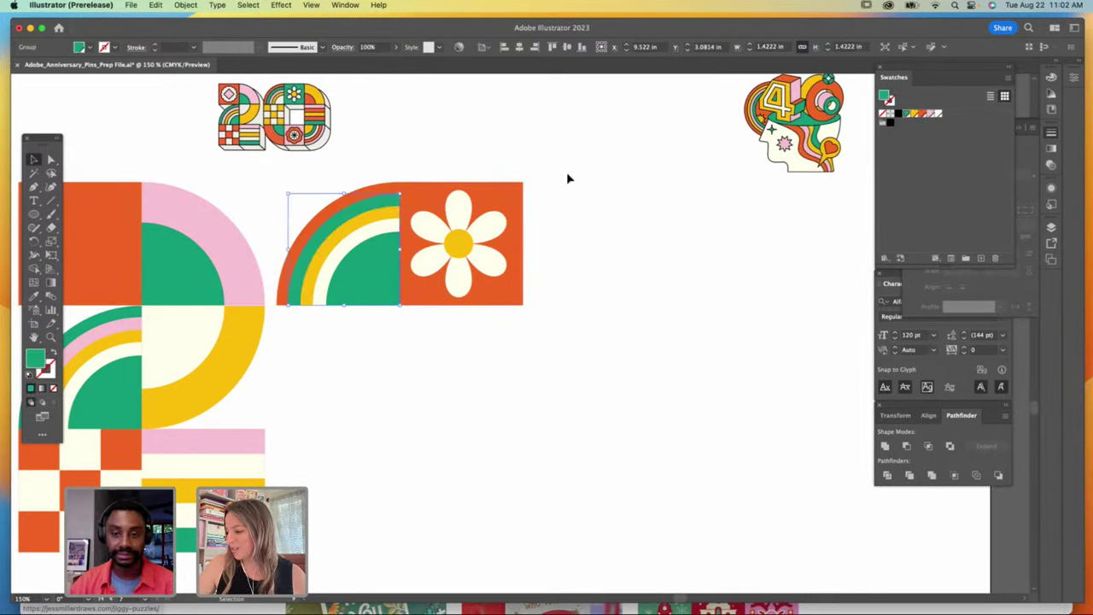
{"action": "left_click", "coordinate": [380, 215]}
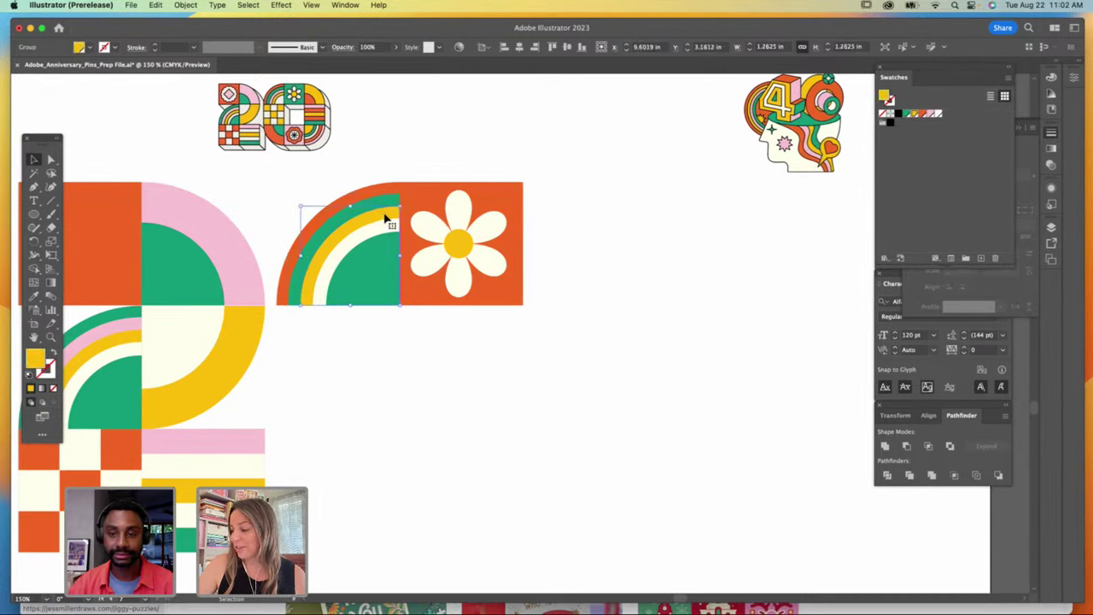
{"action": "left_click", "coordinate": [934, 115]}
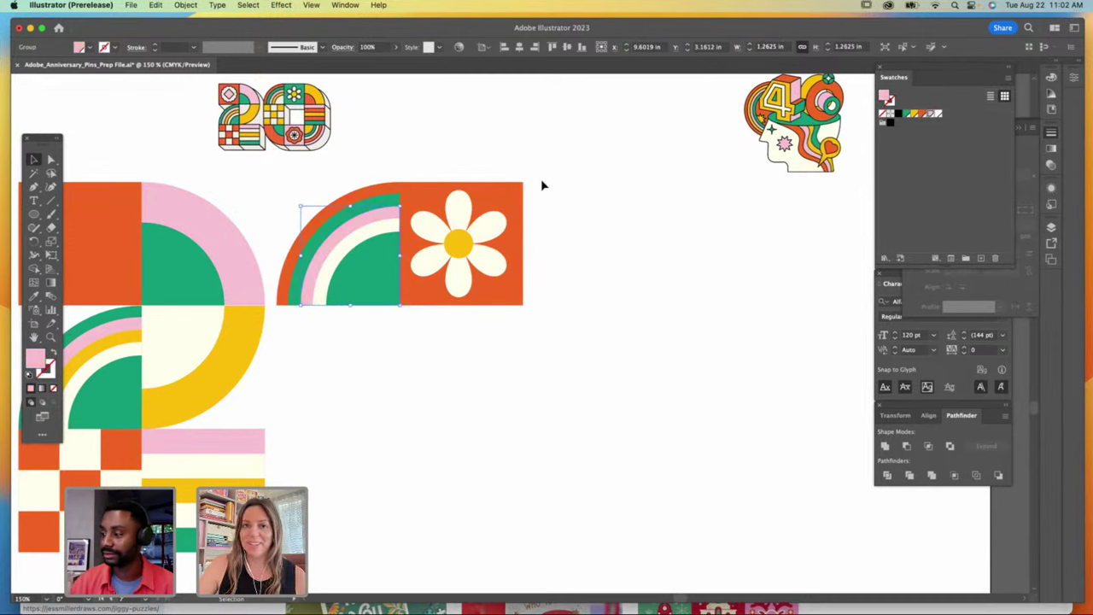
{"action": "left_click", "coordinate": [342, 250]}
{"action": "left_click", "coordinate": [912, 116]}
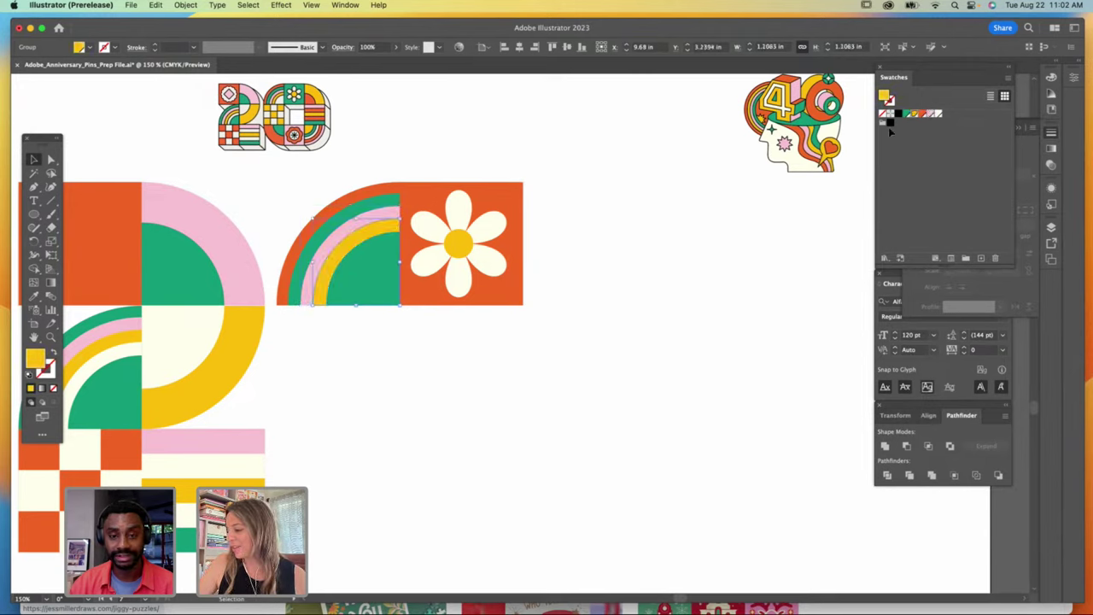
{"action": "left_click", "coordinate": [370, 280]}
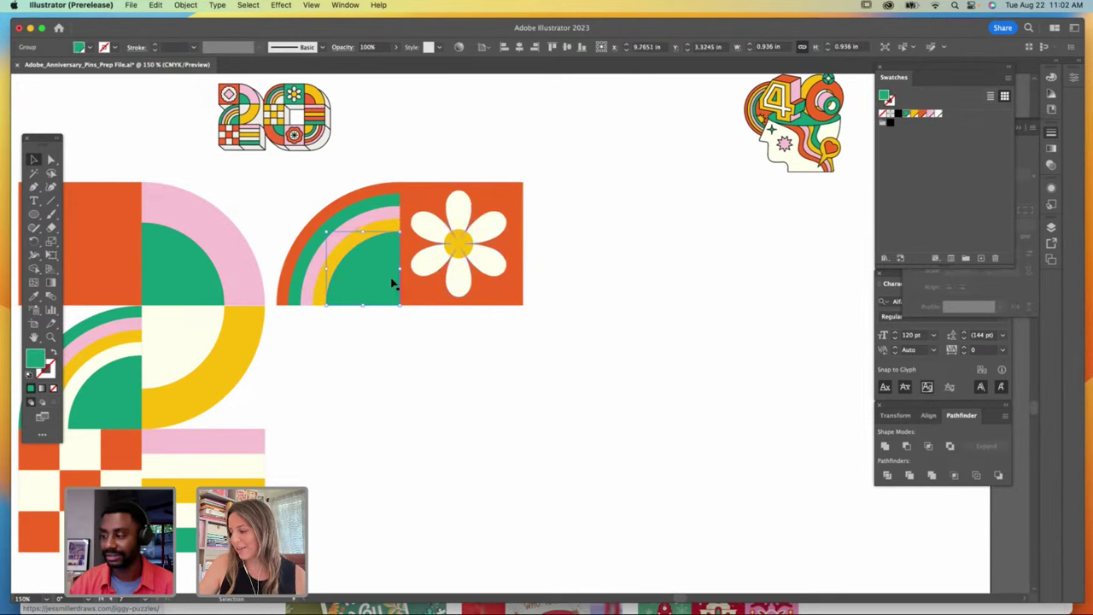
{"action": "left_click", "coordinate": [937, 115]}
{"action": "left_click", "coordinate": [640, 242]}
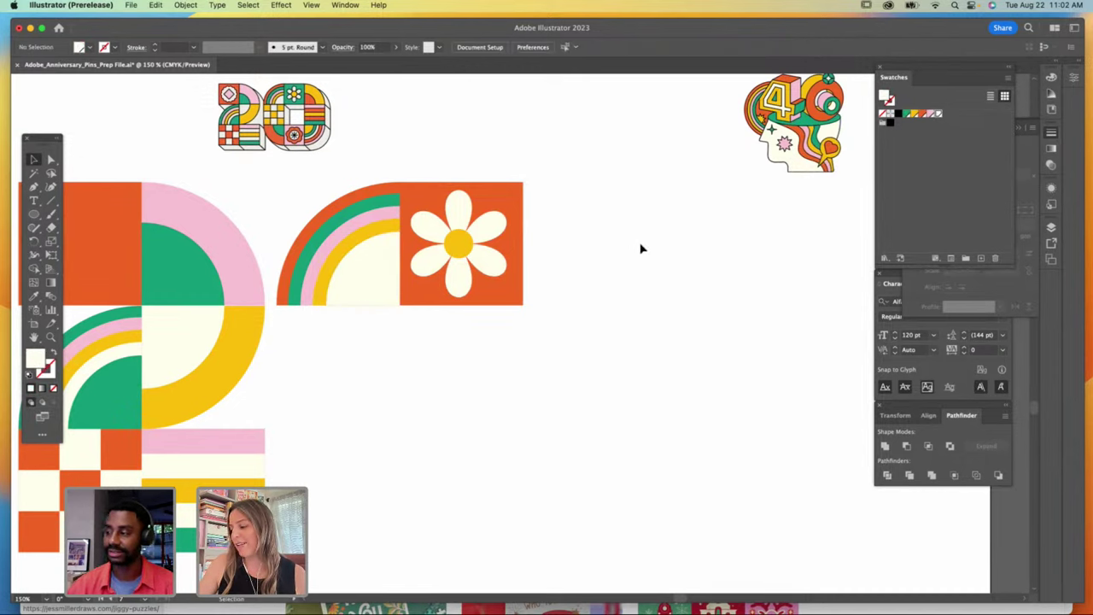
Step: Recolour the flower's square green and centre-align it with the flower
{"action": "left_click", "coordinate": [513, 198]}
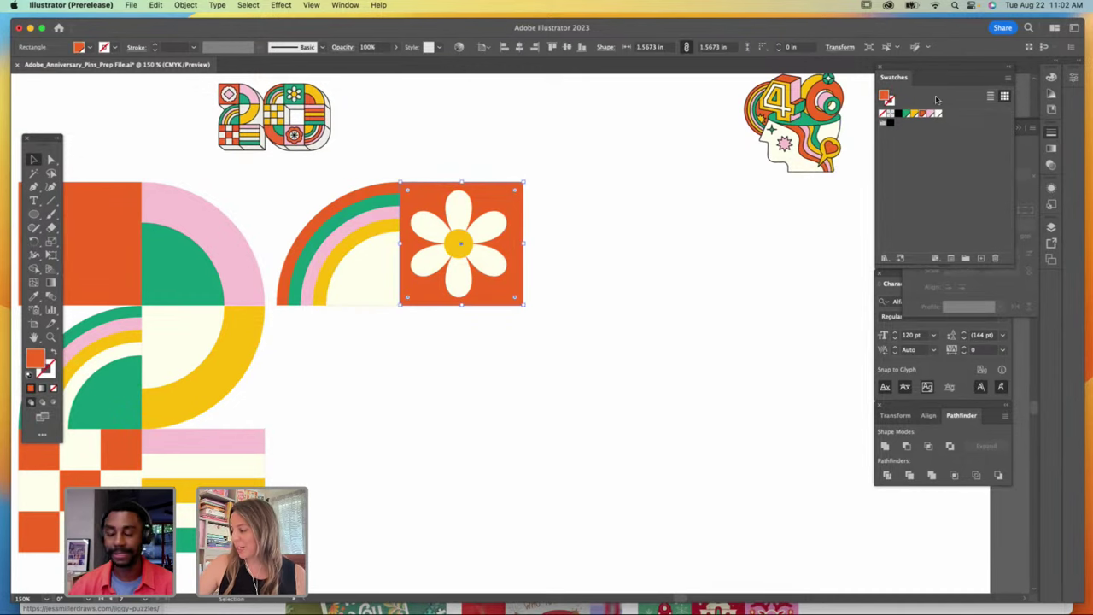
{"action": "left_click", "coordinate": [909, 114]}
{"action": "left_click", "coordinate": [584, 263]}
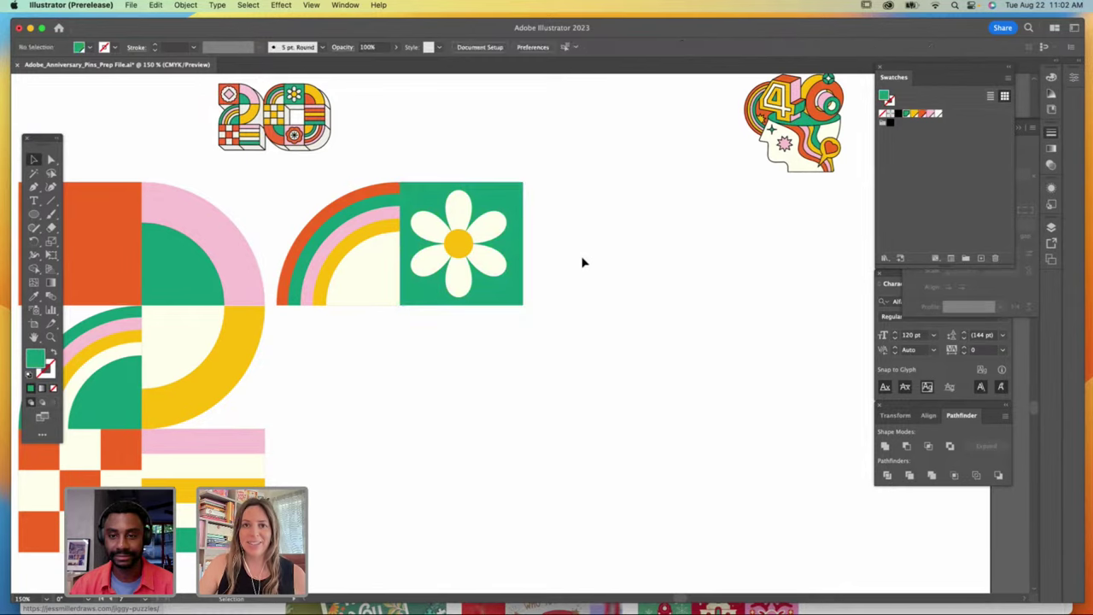
{"action": "left_click_drag", "start_coordinate": [571, 293], "coordinate": [444, 219]}
{"action": "left_click", "coordinate": [519, 46]}
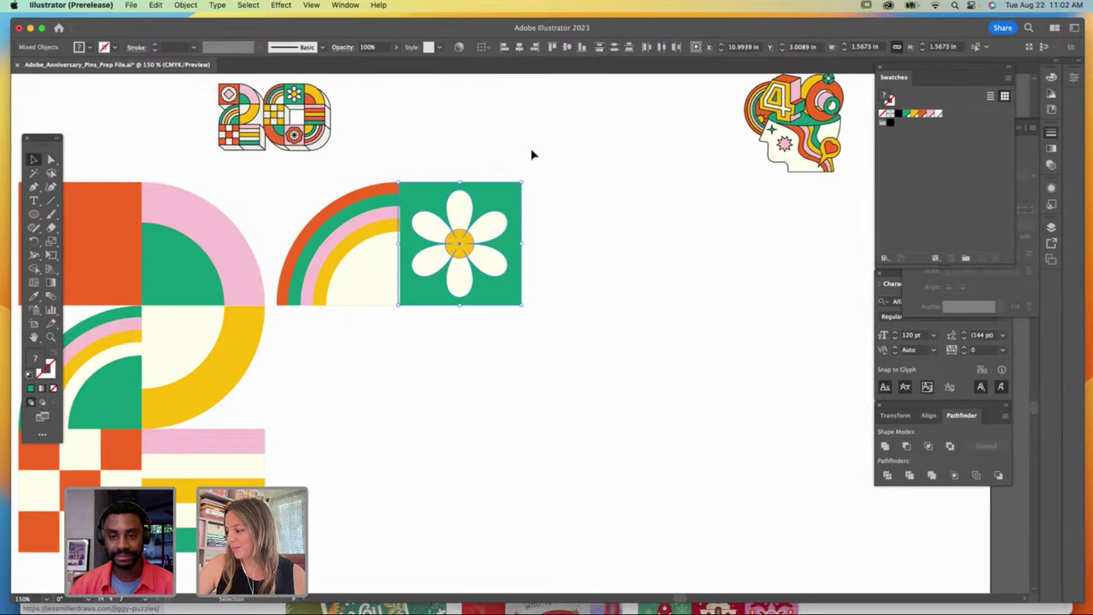
{"action": "left_click_drag", "start_coordinate": [502, 203], "coordinate": [505, 202]}
{"action": "left_click", "coordinate": [557, 201]}
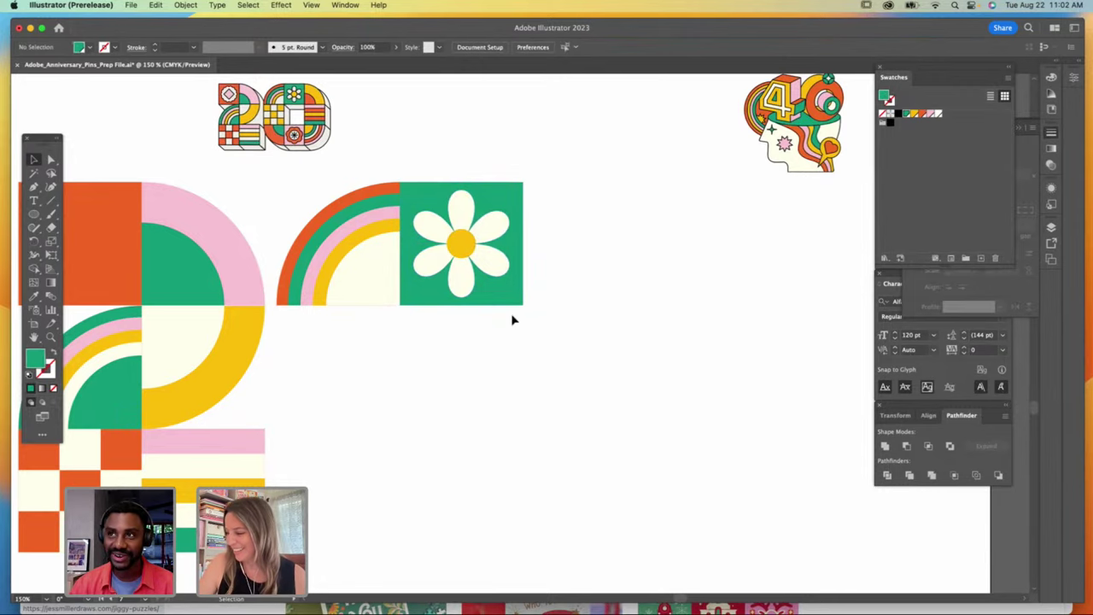
Step: Copy the quarter-circle group right of the daisy with a yellow arc and orange wedge, then copy the striped block below it
{"action": "left_click_drag", "start_coordinate": [188, 262], "coordinate": [560, 262]}
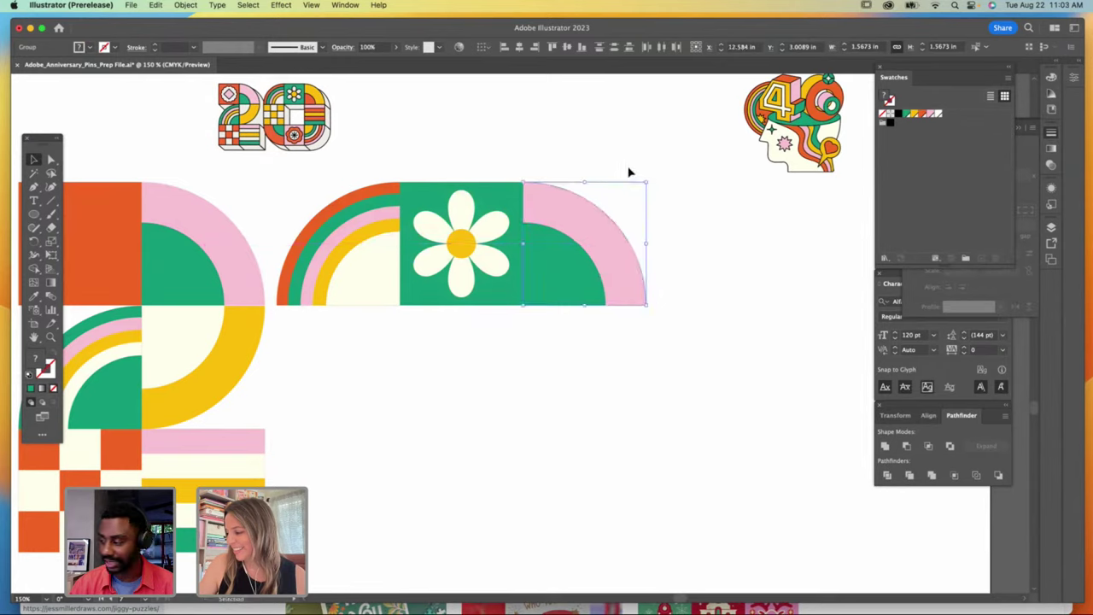
{"action": "left_click", "coordinate": [911, 114]}
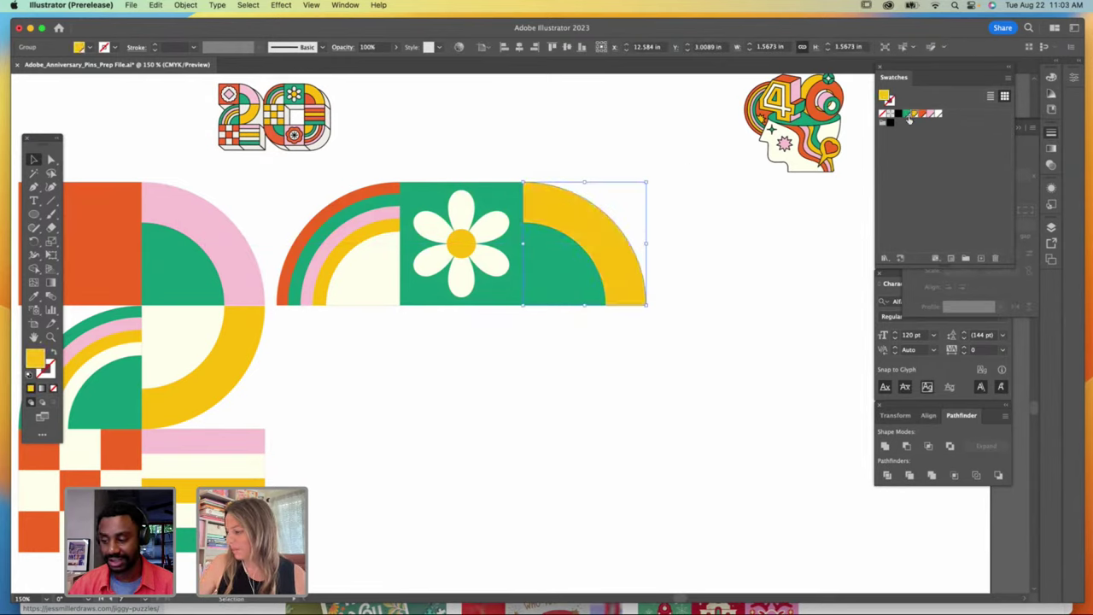
{"action": "left_click", "coordinate": [555, 276]}
{"action": "left_click", "coordinate": [906, 114]}
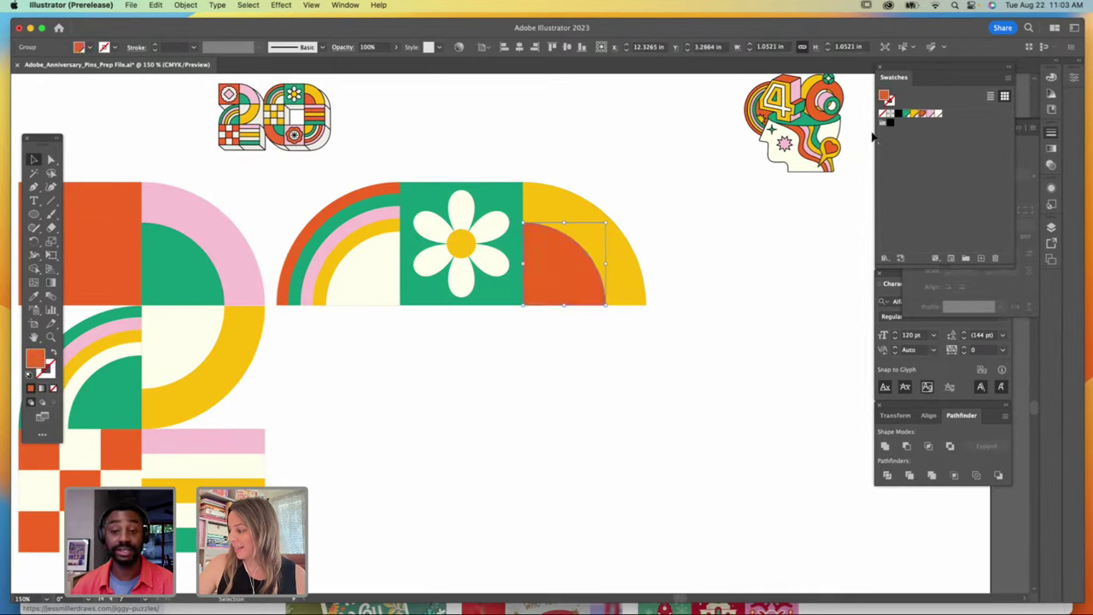
{"action": "left_click", "coordinate": [715, 222]}
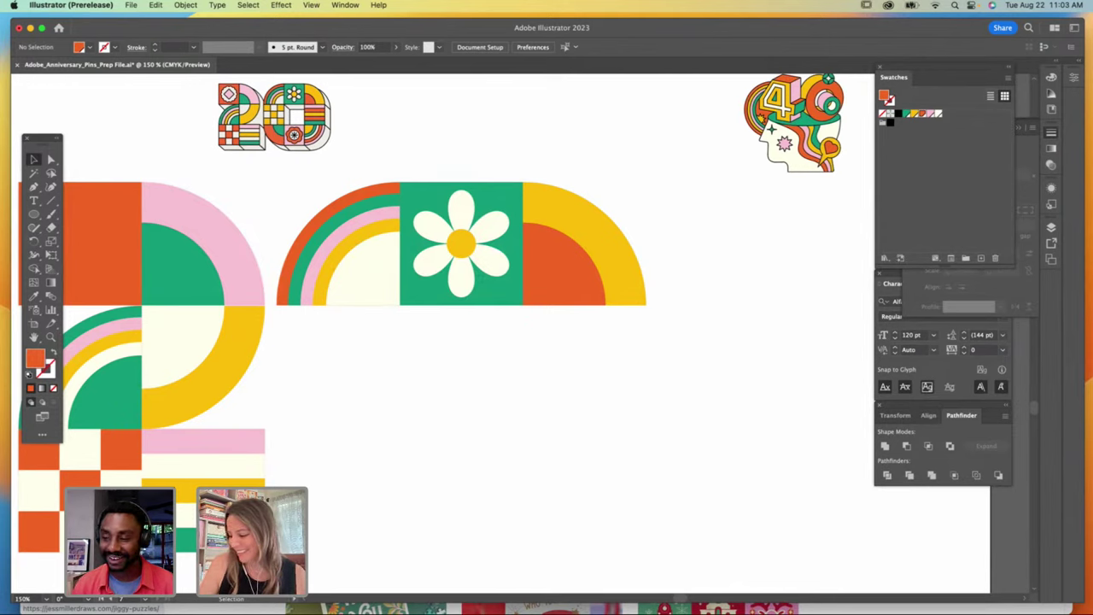
{"action": "left_click_drag", "start_coordinate": [199, 475], "coordinate": [580, 351]}
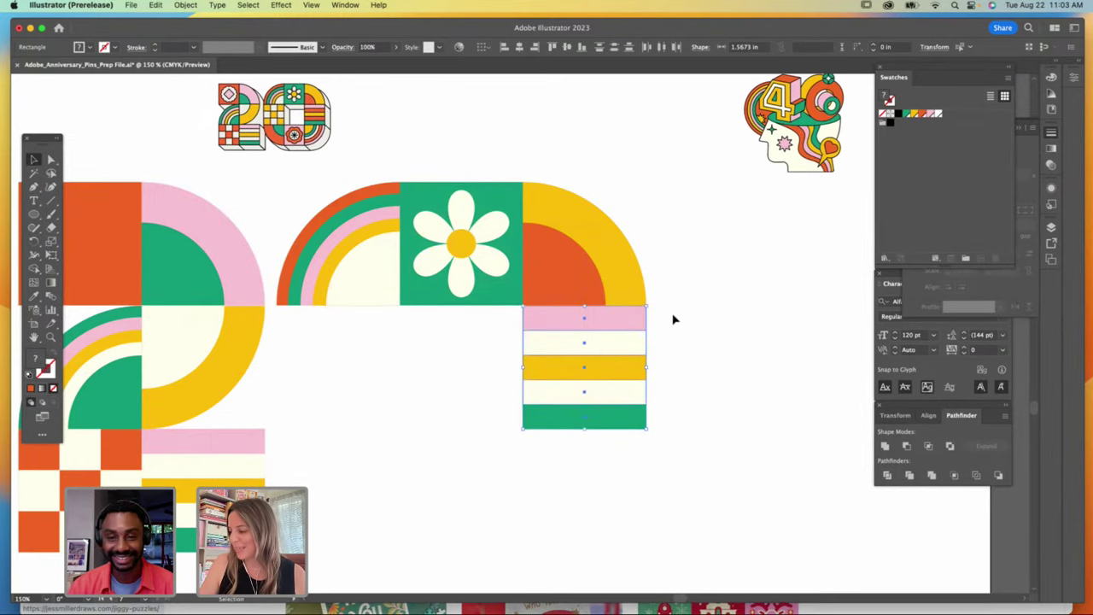
Step: Fill the upper and lower cream stripes of the copied block with orange
{"action": "left_click", "coordinate": [673, 317]}
{"action": "left_click", "coordinate": [627, 344]}
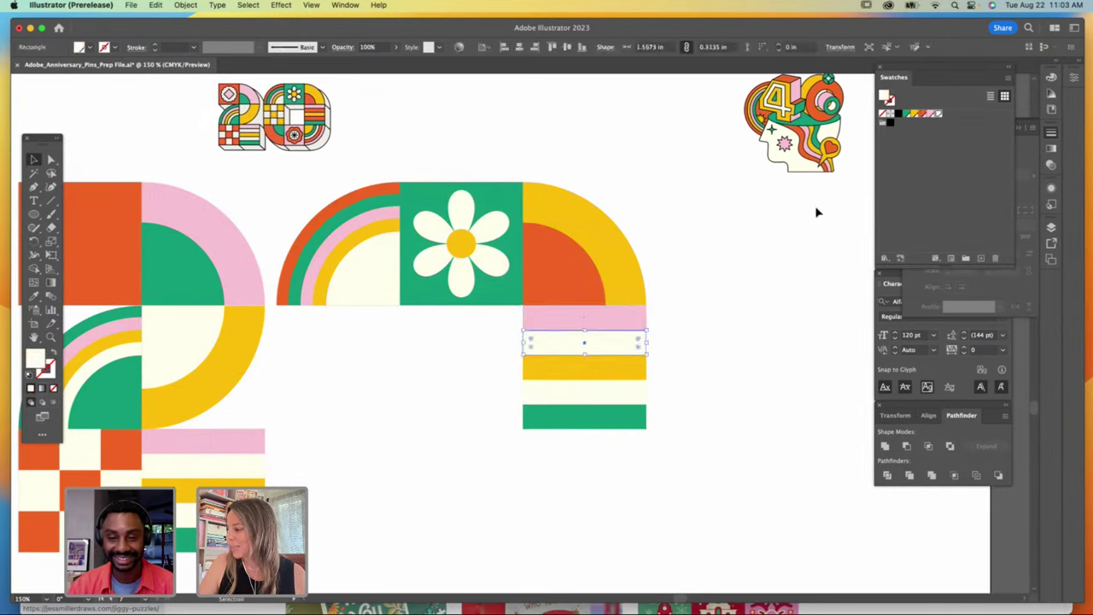
{"action": "left_click", "coordinate": [919, 116]}
{"action": "left_click", "coordinate": [629, 392]}
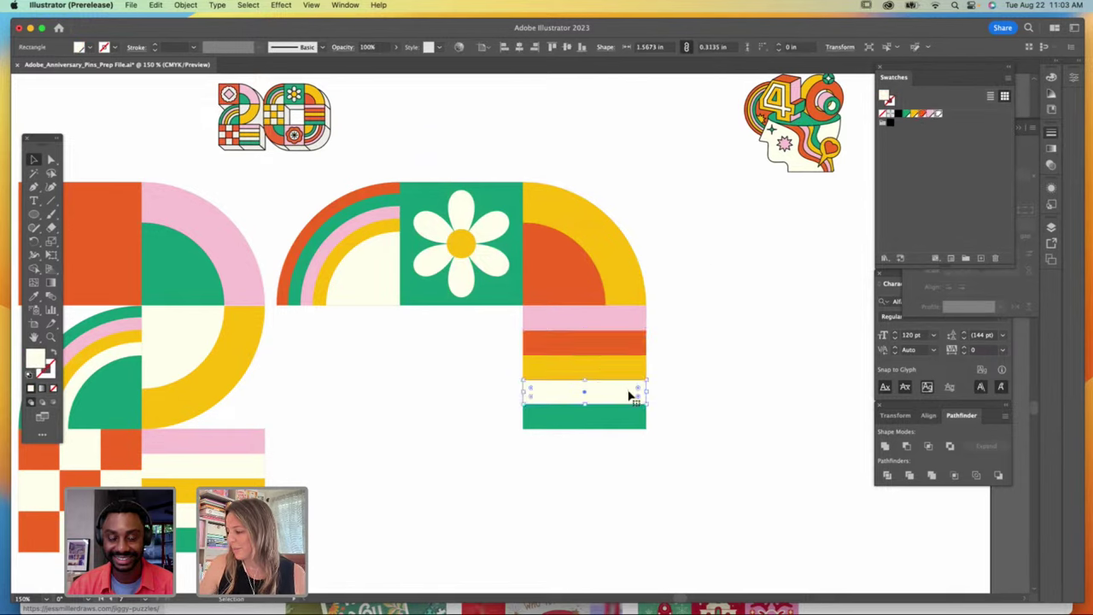
{"action": "left_click", "coordinate": [918, 116]}
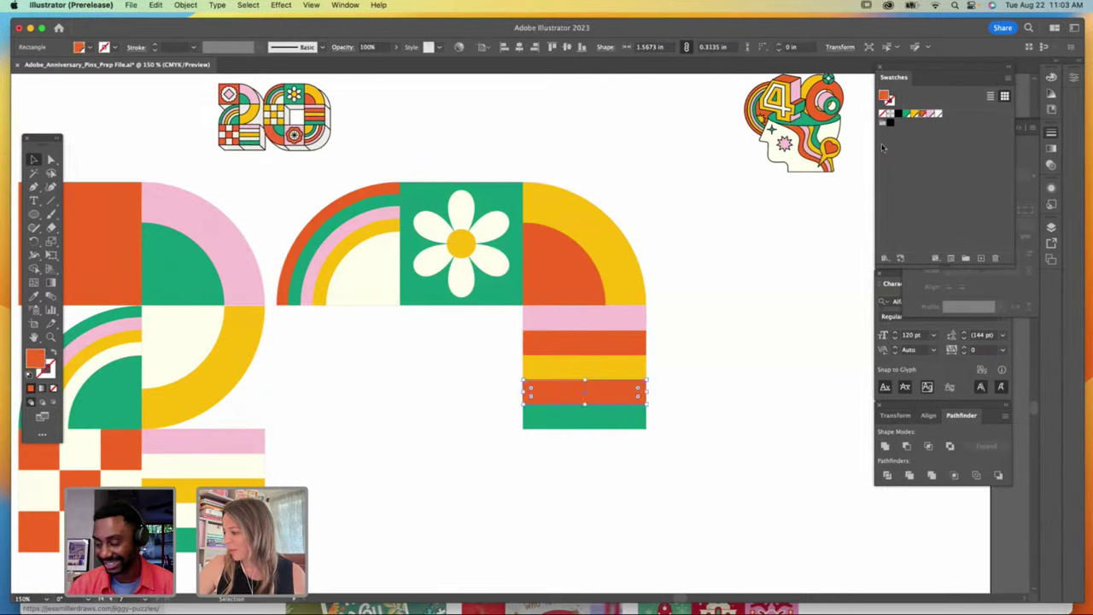
{"action": "left_click", "coordinate": [675, 438]}
Step: Copy the rainbow group below the stripes, rotated 270° and placed under the striped block
{"action": "left_click", "coordinate": [369, 270]}
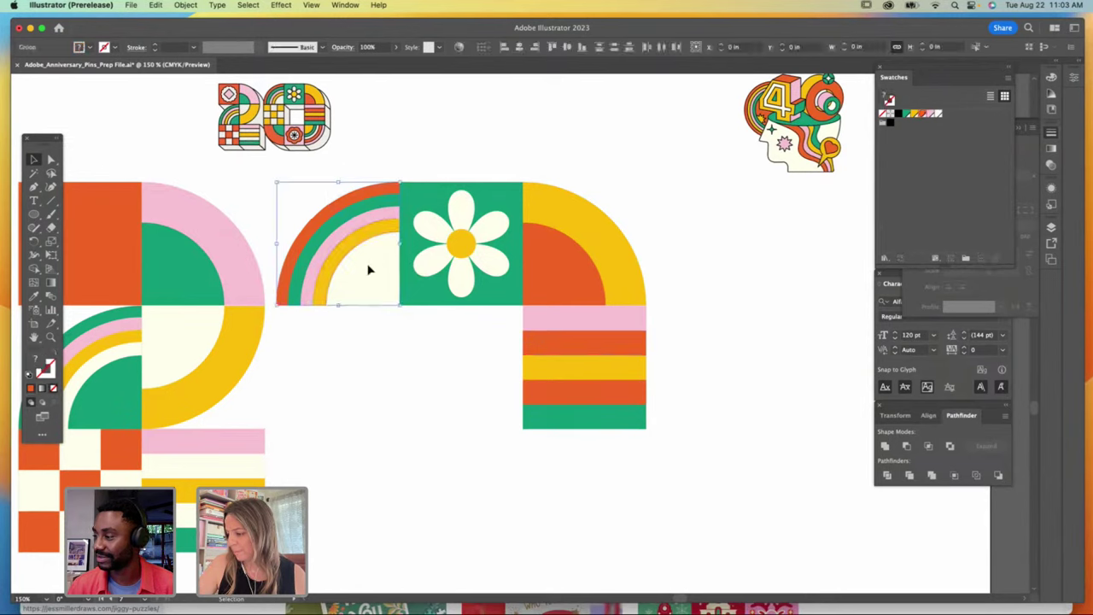
{"action": "left_click_drag", "start_coordinate": [369, 270], "coordinate": [568, 496]}
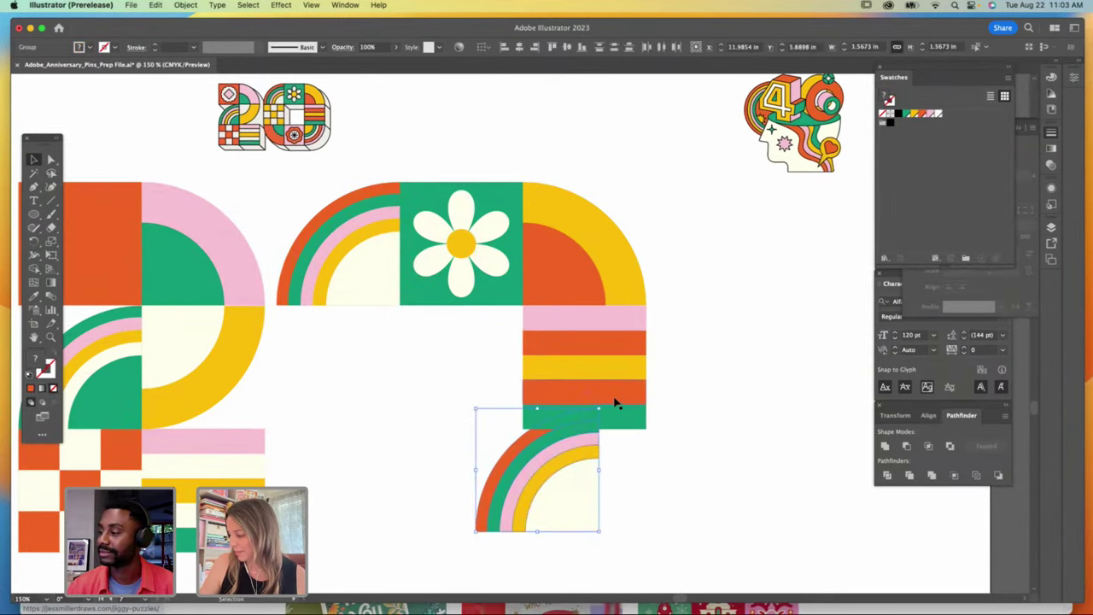
{"action": "left_click_drag", "start_coordinate": [602, 402], "coordinate": [483, 515]}
{"action": "left_click_drag", "start_coordinate": [529, 447], "coordinate": [577, 468]}
{"action": "left_click", "coordinate": [658, 461]}
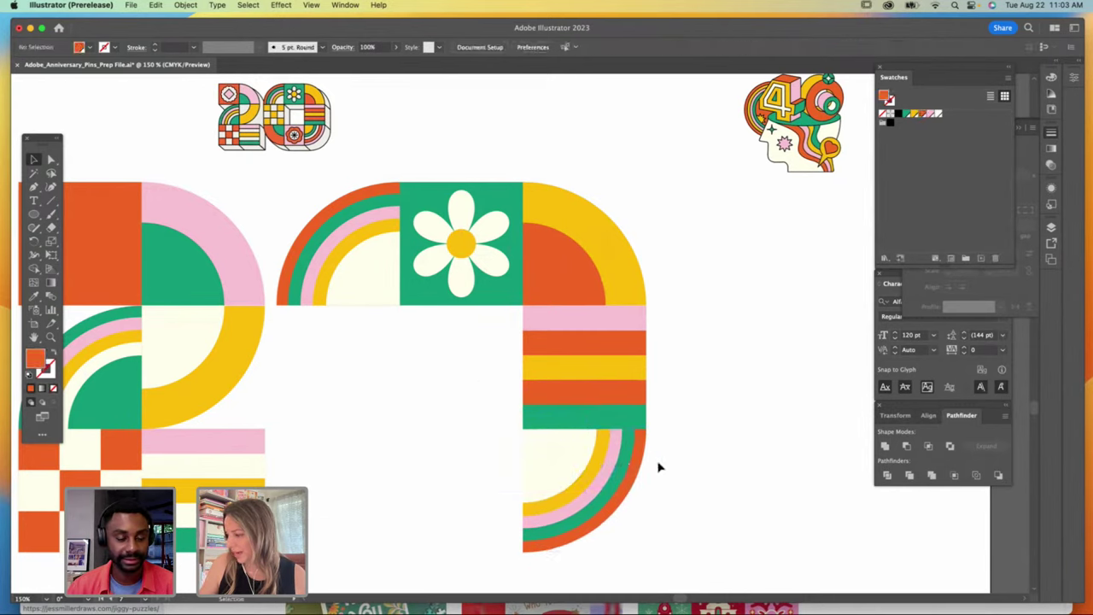
Step: Fill the rotated rainbow's centre quarter-circle yellow and enlarge it
{"action": "left_click", "coordinate": [570, 433]}
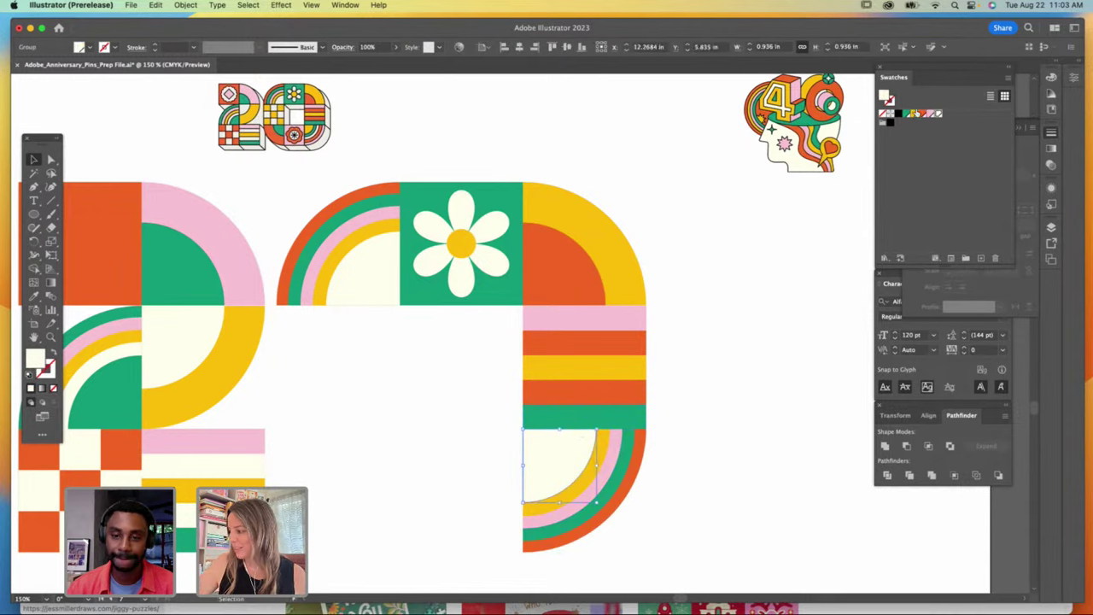
{"action": "left_click", "coordinate": [916, 114]}
{"action": "left_click_drag", "start_coordinate": [607, 441], "coordinate": [609, 446]}
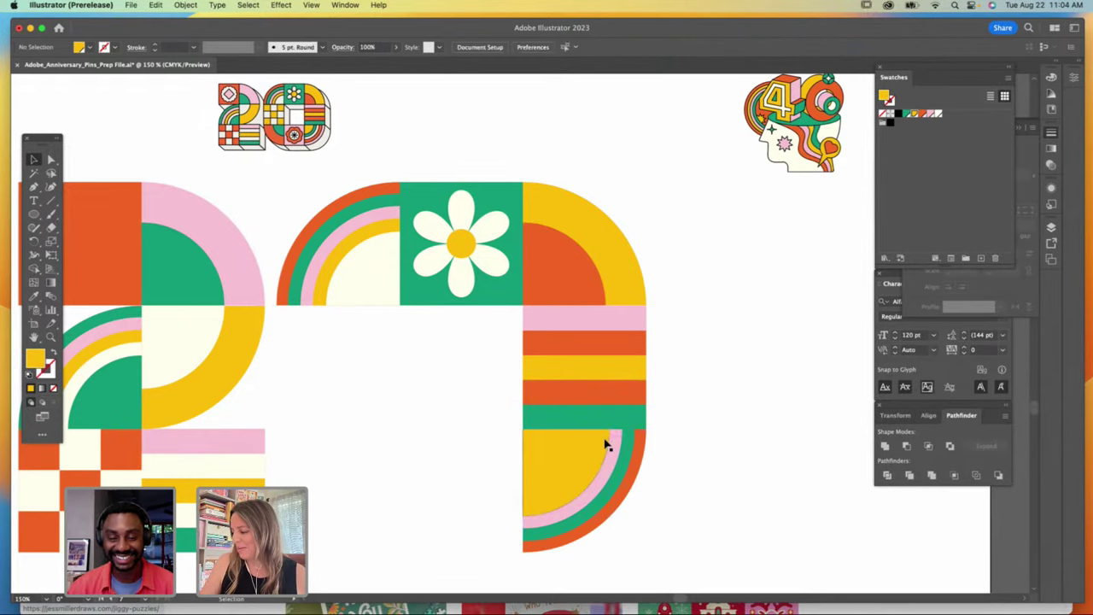
Step: Recolour the lower arc's bands green, cream and pink, and scale the arc group up
{"action": "left_click", "coordinate": [908, 115]}
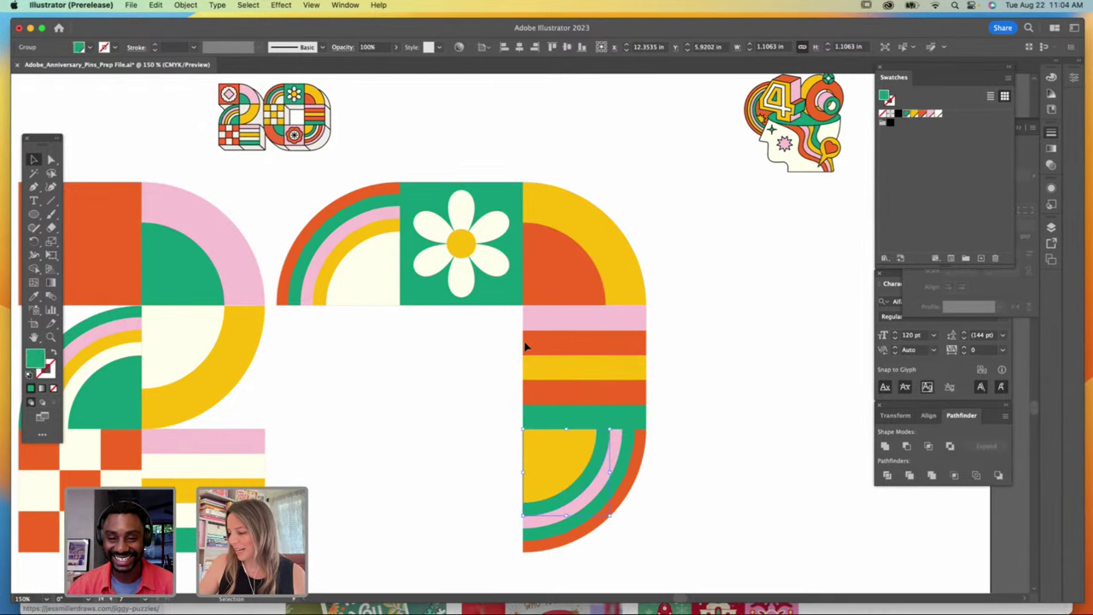
{"action": "key", "text": "h"}
{"action": "left_click_drag", "start_coordinate": [151, 362], "coordinate": [121, 358]}
{"action": "left_click", "coordinate": [34, 159]}
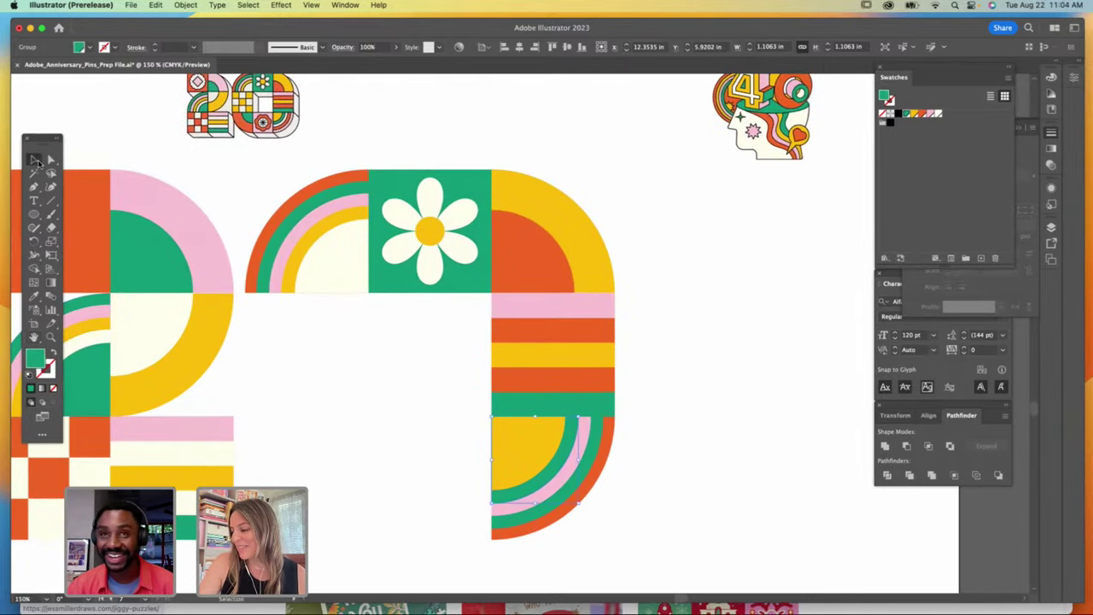
{"action": "left_click", "coordinate": [585, 439]}
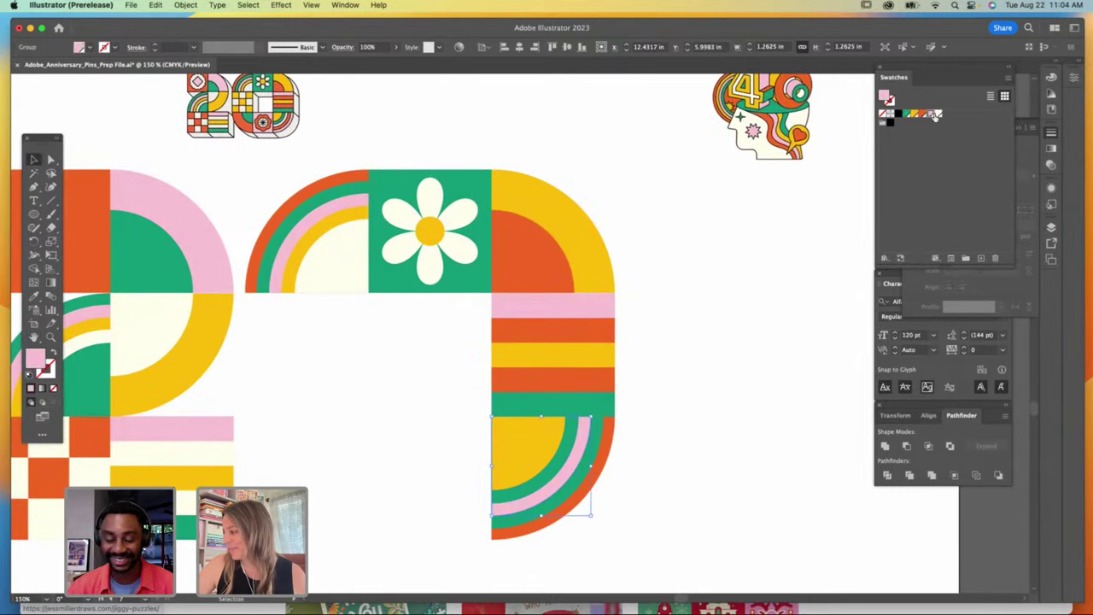
{"action": "left_click", "coordinate": [935, 116]}
{"action": "left_click", "coordinate": [599, 427]}
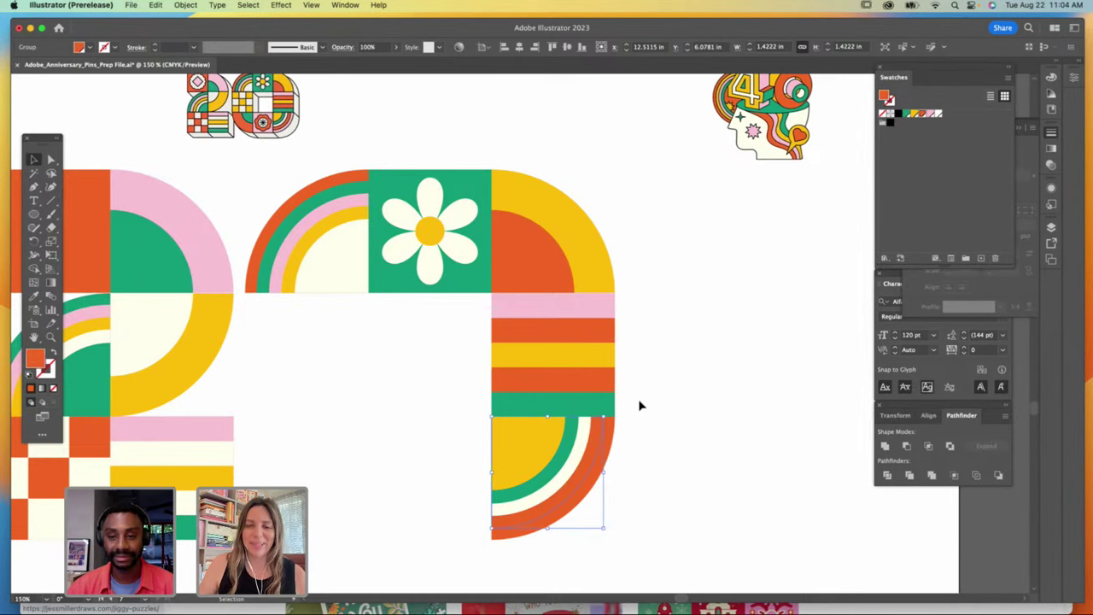
{"action": "left_click_drag", "start_coordinate": [605, 451], "coordinate": [614, 450]}
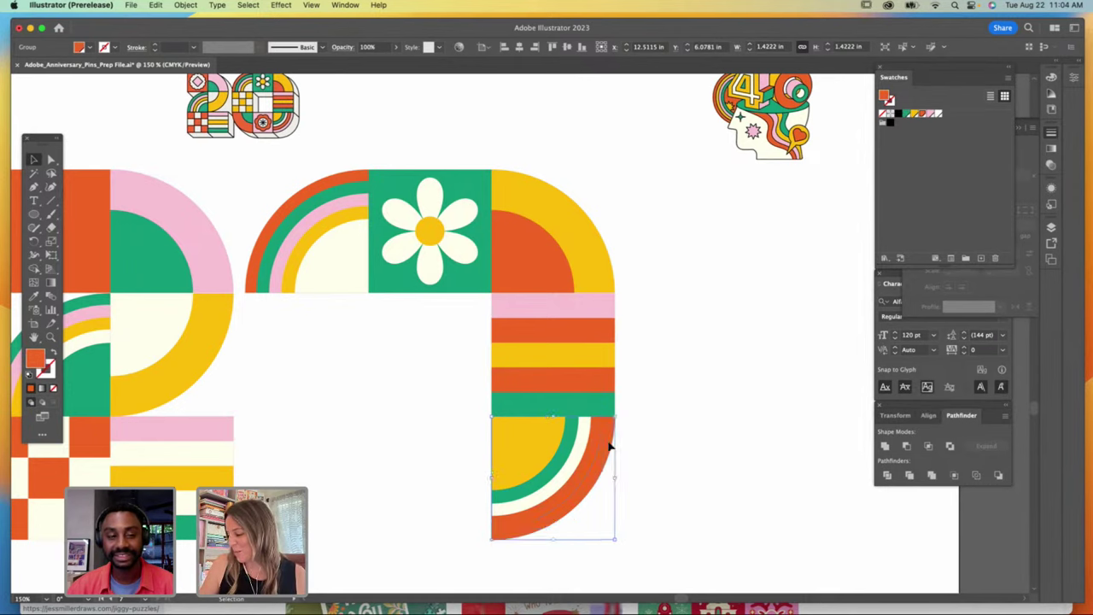
{"action": "left_click", "coordinate": [930, 115]}
{"action": "left_click", "coordinate": [723, 317]}
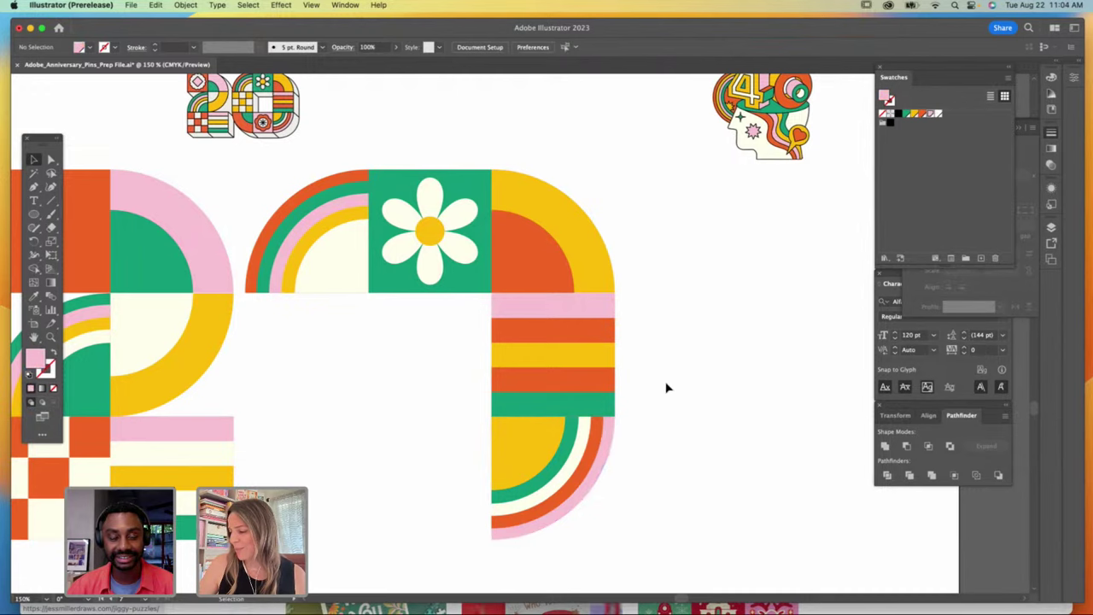
Step: Copy the green square straight down beside the arc and fill the copy orange
{"action": "left_click", "coordinate": [459, 182]}
{"action": "left_click_drag", "start_coordinate": [459, 182], "coordinate": [494, 420]}
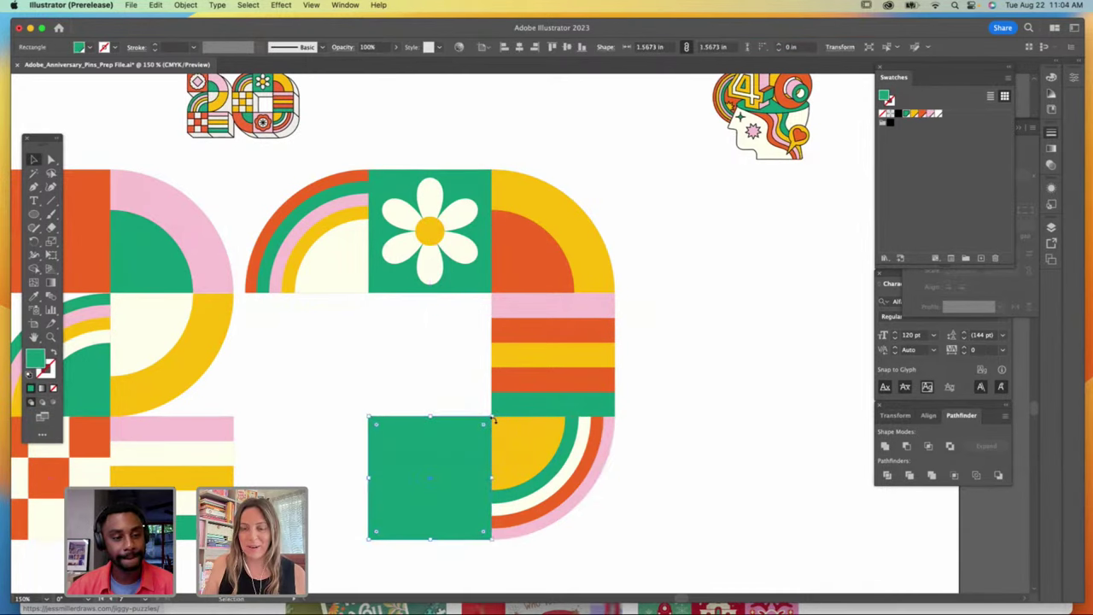
{"action": "left_click", "coordinate": [53, 338]}
{"action": "mouse_move", "coordinate": [559, 376]}
{"action": "left_mouse_down"}
{"action": "mouse_move", "coordinate": [603, 371]}
{"action": "mouse_move", "coordinate": [552, 364]}
{"action": "left_mouse_up"}
{"action": "key", "text": "space"}
{"action": "left_click_drag", "start_coordinate": [348, 415], "coordinate": [232, 334]}
{"action": "left_click", "coordinate": [33, 186]}
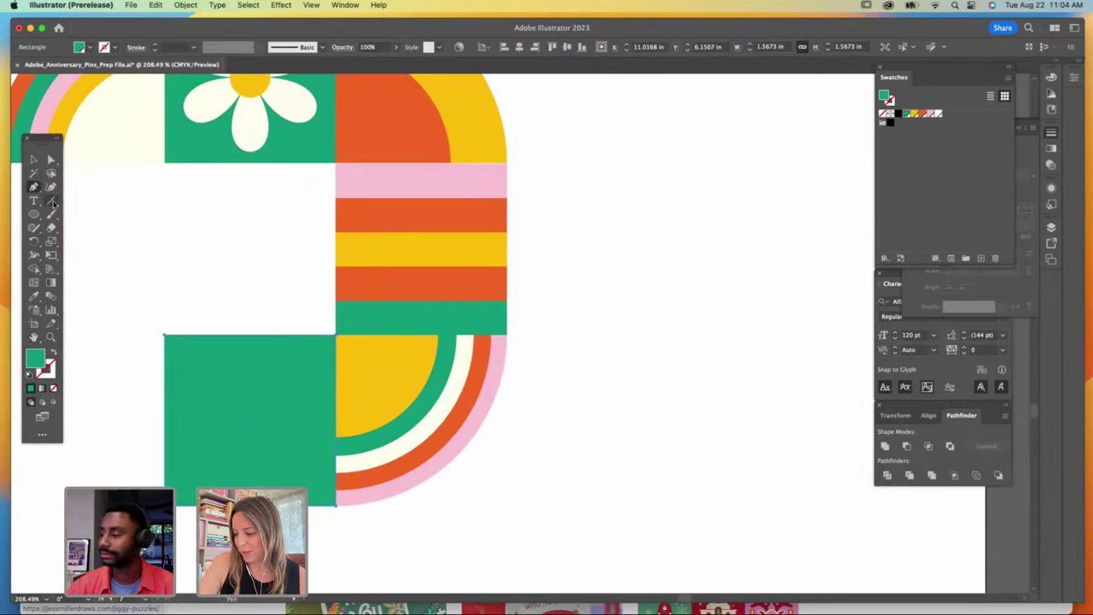
{"action": "left_click", "coordinate": [923, 113]}
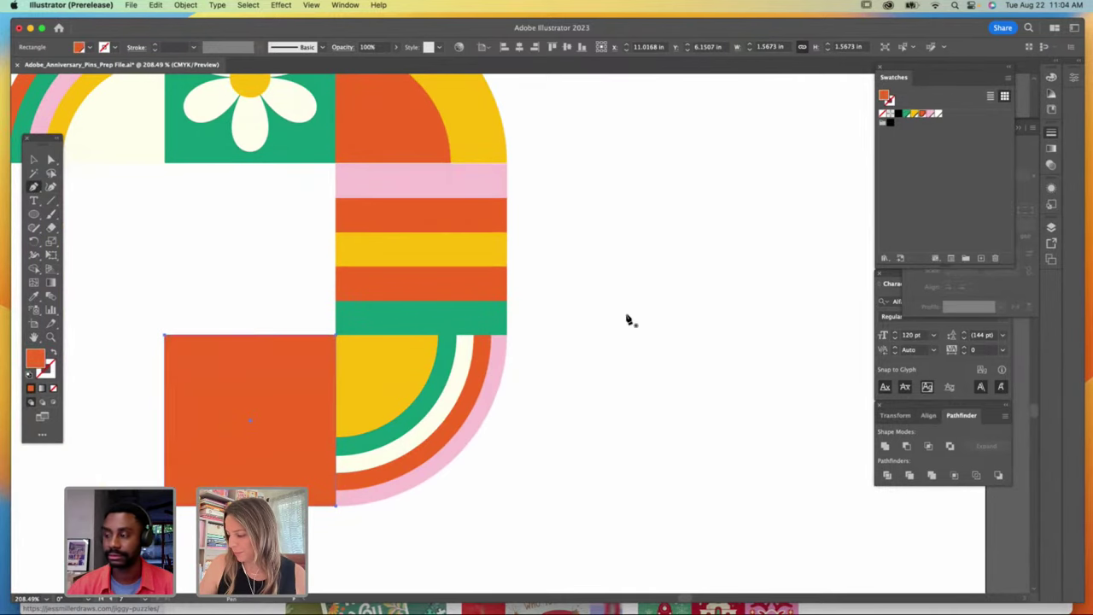
Step: Draw a vertical orange line, widen its top into a wedge and give it Round Cap
{"action": "left_click", "coordinate": [628, 394]}
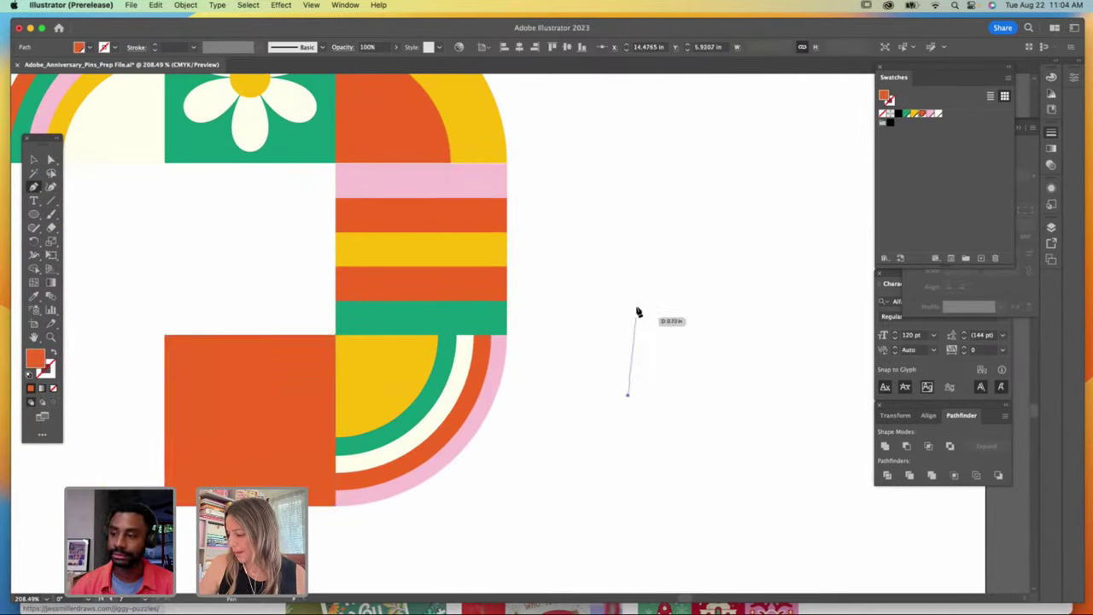
{"action": "left_click", "coordinate": [629, 278]}
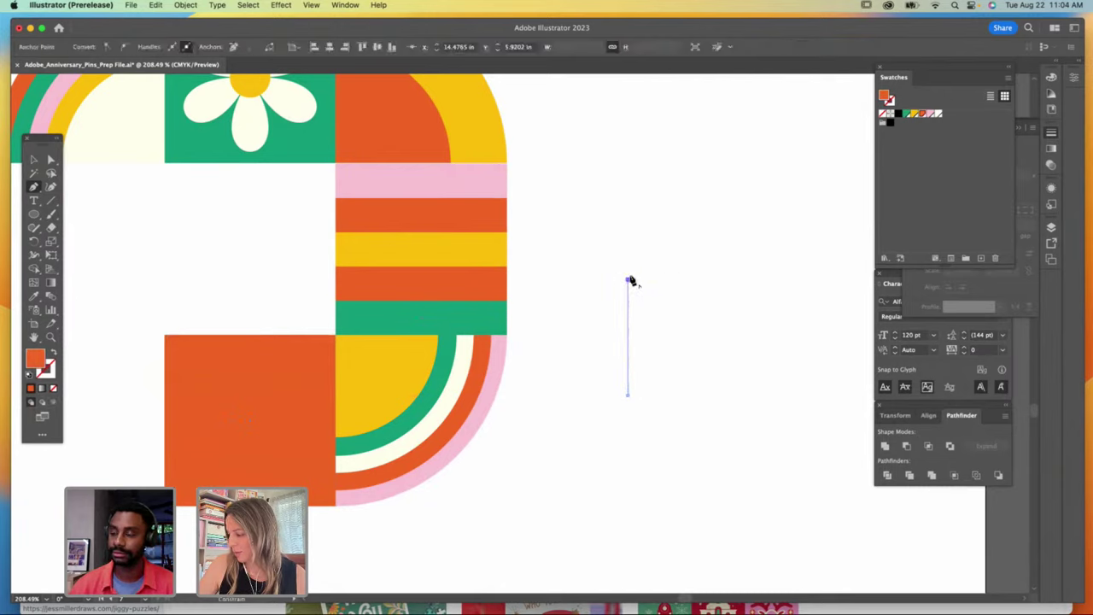
{"action": "left_click", "coordinate": [52, 353]}
{"action": "key", "text": "v"}
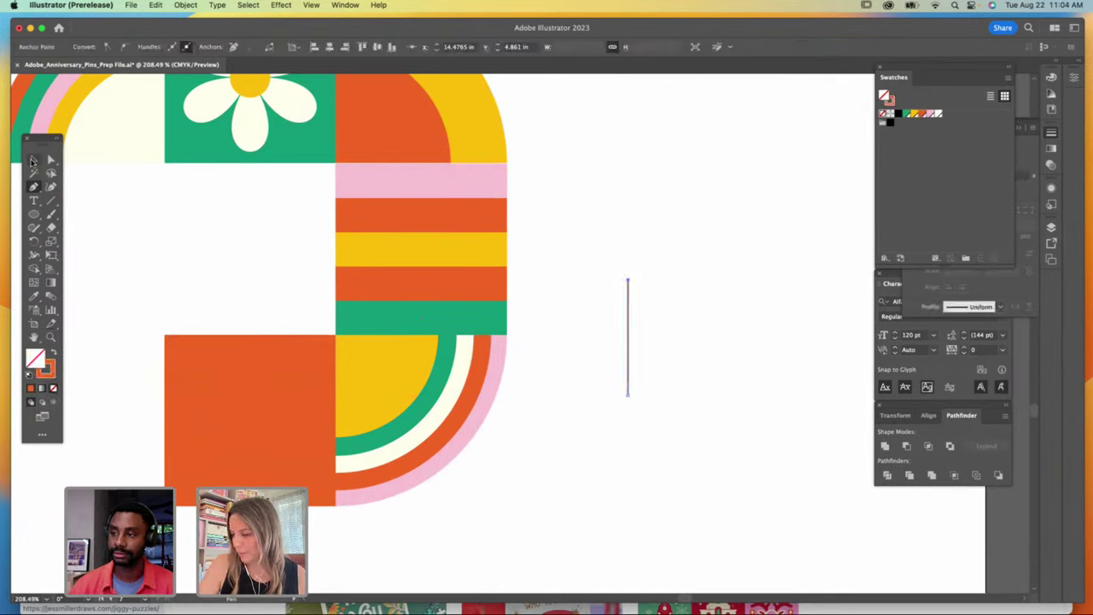
{"action": "left_click", "coordinate": [34, 255]}
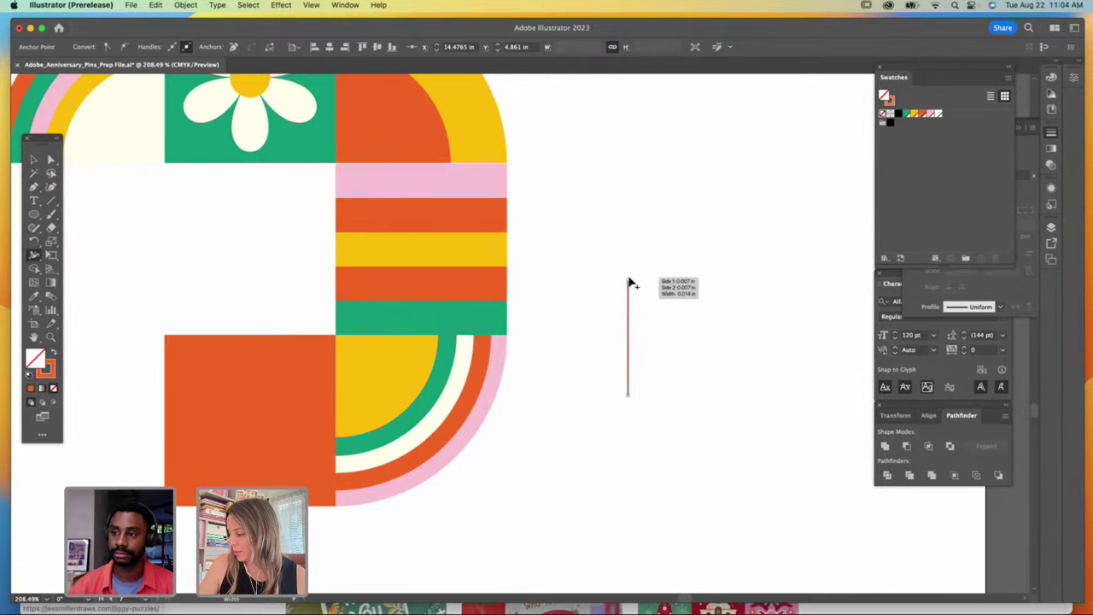
{"action": "left_click_drag", "start_coordinate": [630, 281], "coordinate": [658, 282]}
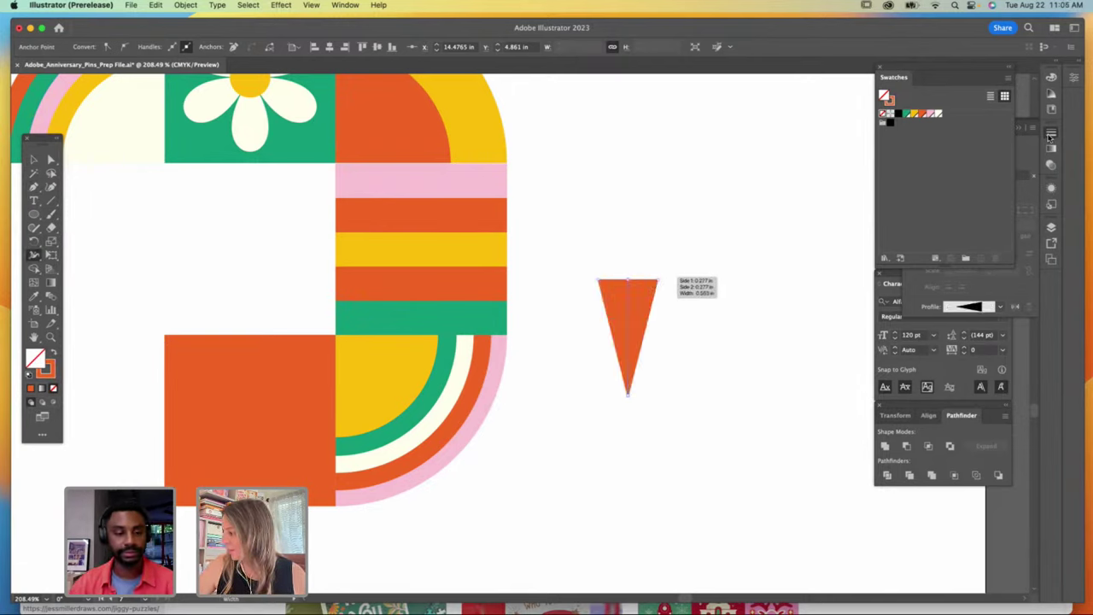
{"action": "left_click", "coordinate": [1052, 135]}
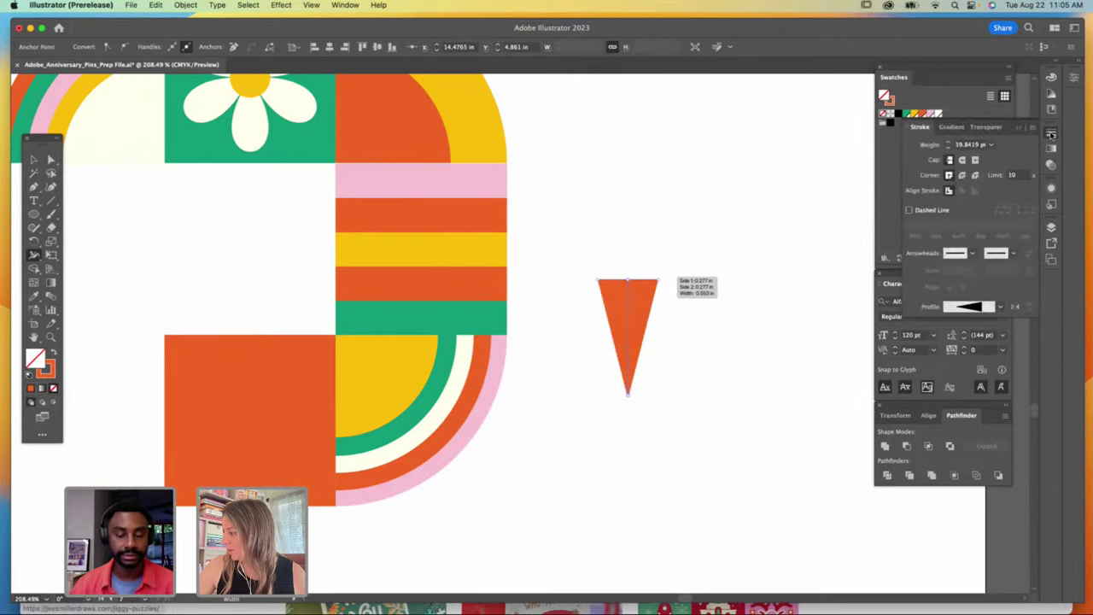
{"action": "left_click", "coordinate": [962, 159]}
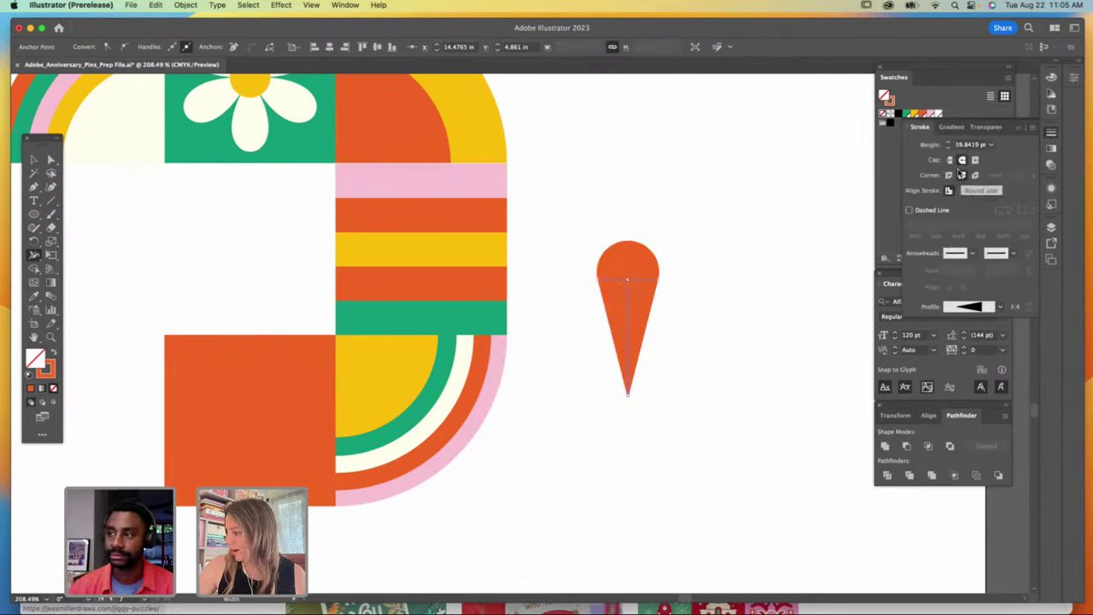
Step: Pull the teardrop's bottom point upward and move the teardrop into empty canvas space
{"action": "key", "text": "a"}
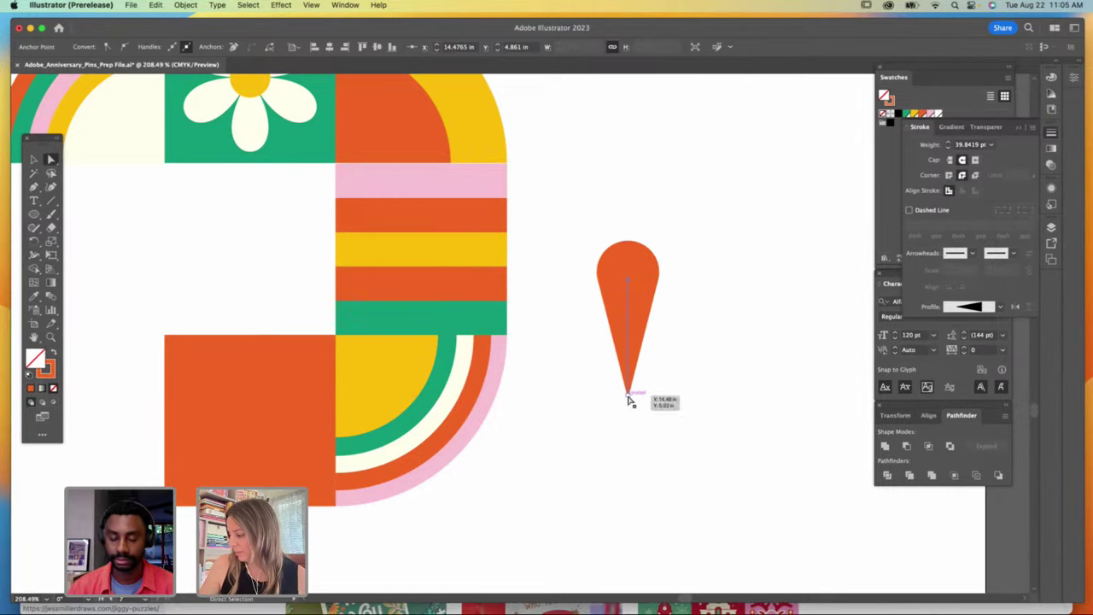
{"action": "left_click_drag", "start_coordinate": [627, 395], "coordinate": [628, 357]}
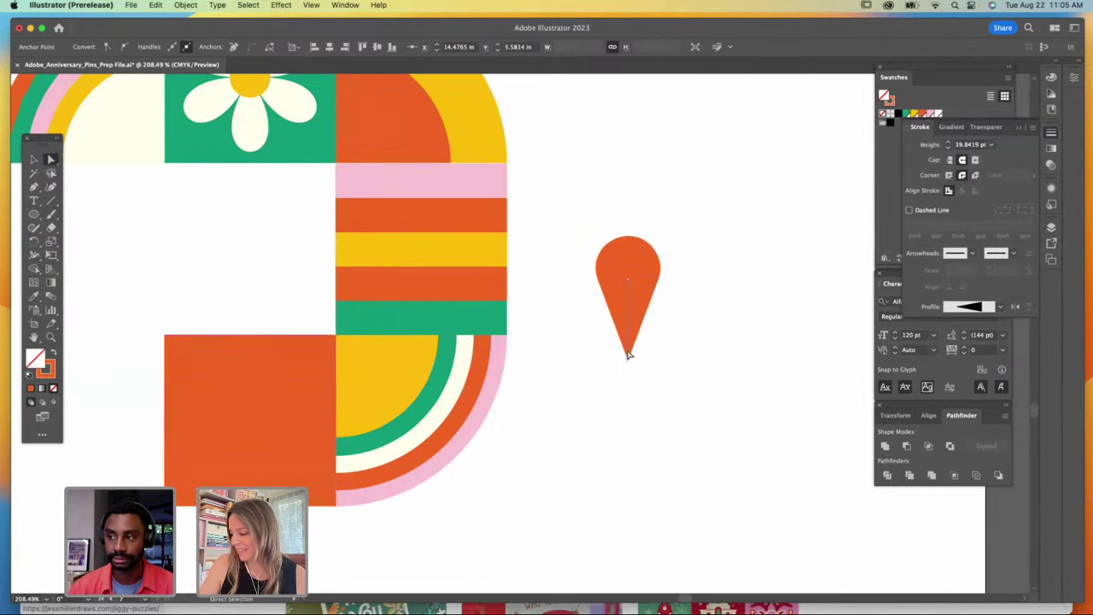
{"action": "key", "text": "space"}
{"action": "left_click_drag", "start_coordinate": [331, 278], "coordinate": [150, 281]}
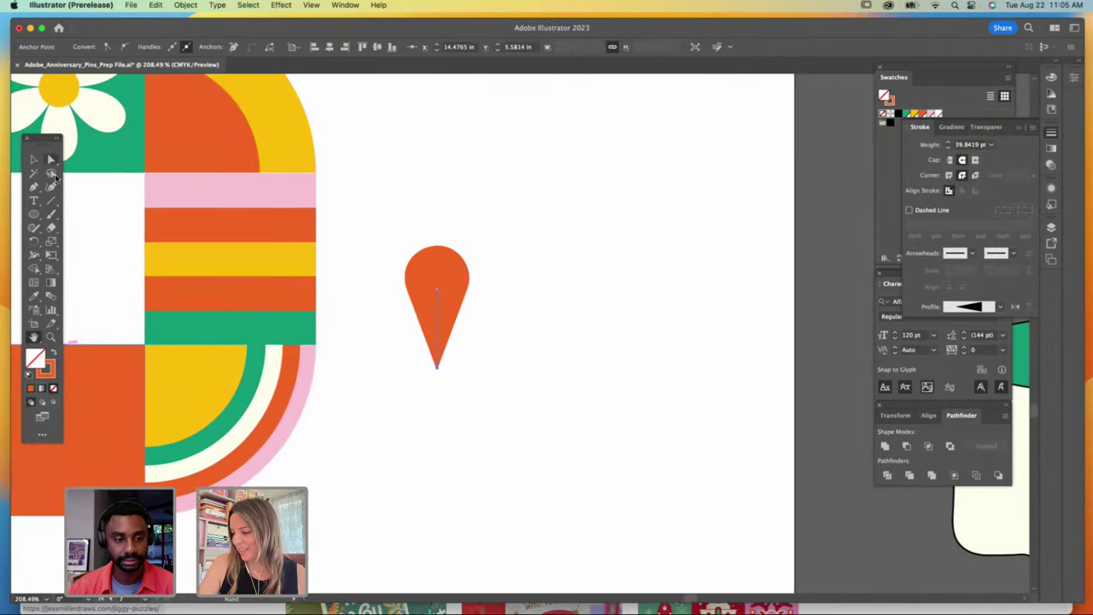
{"action": "left_click_drag", "start_coordinate": [443, 275], "coordinate": [538, 293]}
Step: Apply Object > Repeat > Radial to the teardrop and adjust the instance count
{"action": "left_click", "coordinate": [185, 5]}
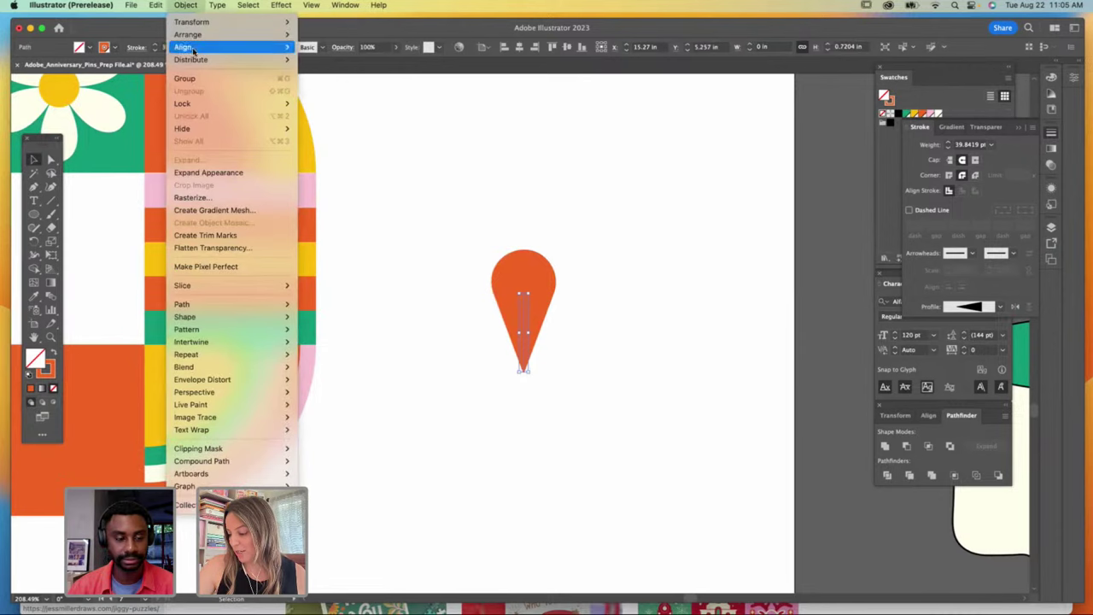
{"action": "key", "text": "Escape"}
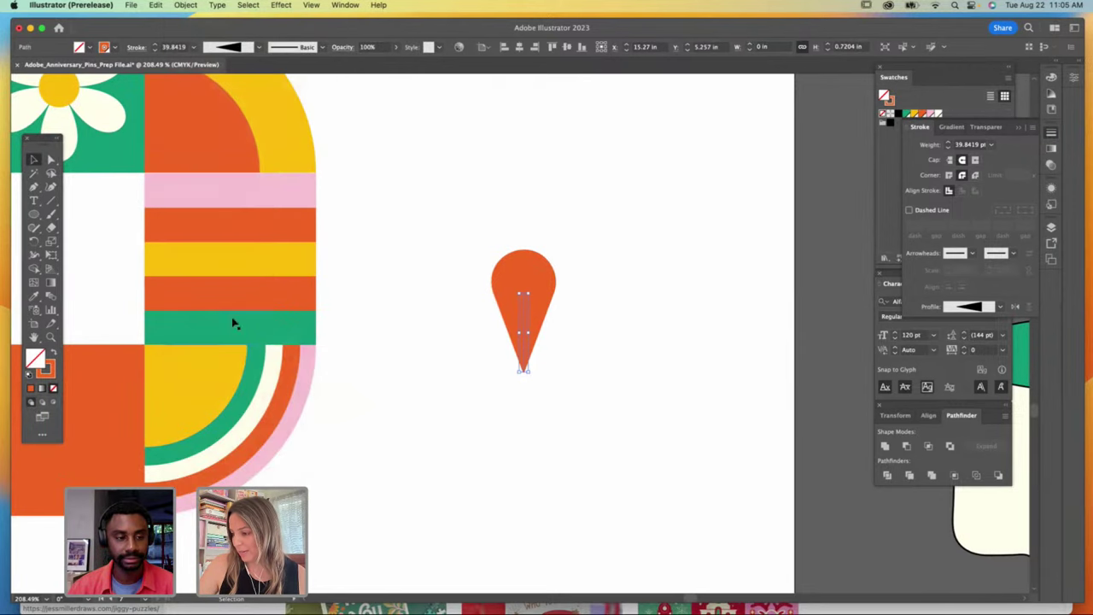
{"action": "left_click", "coordinate": [185, 5]}
{"action": "mouse_move", "coordinate": [232, 356]}
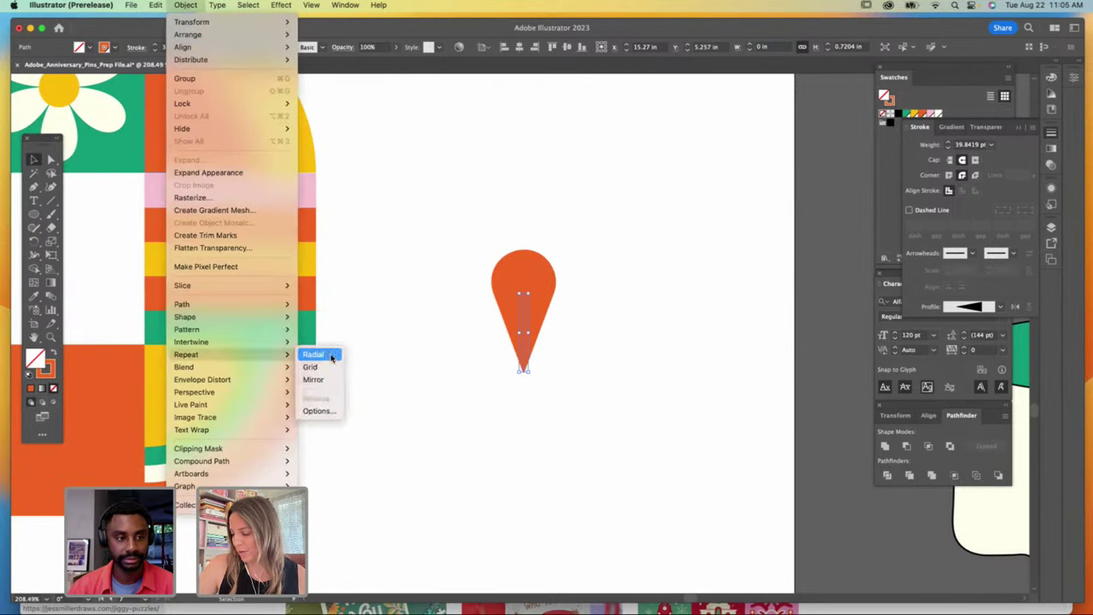
{"action": "left_click", "coordinate": [333, 354]}
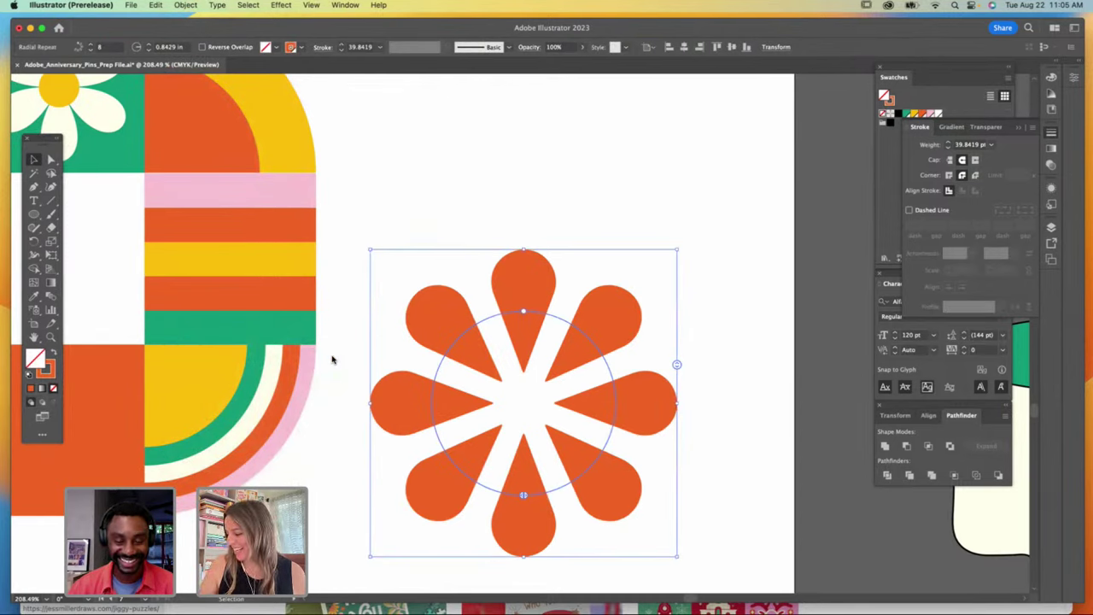
{"action": "left_click_drag", "start_coordinate": [677, 366], "coordinate": [674, 331]}
Step: Shrink the radial flower, set it to 11 petals and a 28 pt stroke weight
{"action": "mouse_move", "coordinate": [678, 243]}
{"action": "left_mouse_down"}
{"action": "mouse_move", "coordinate": [641, 298]}
{"action": "mouse_move", "coordinate": [613, 313]}
{"action": "left_mouse_up"}
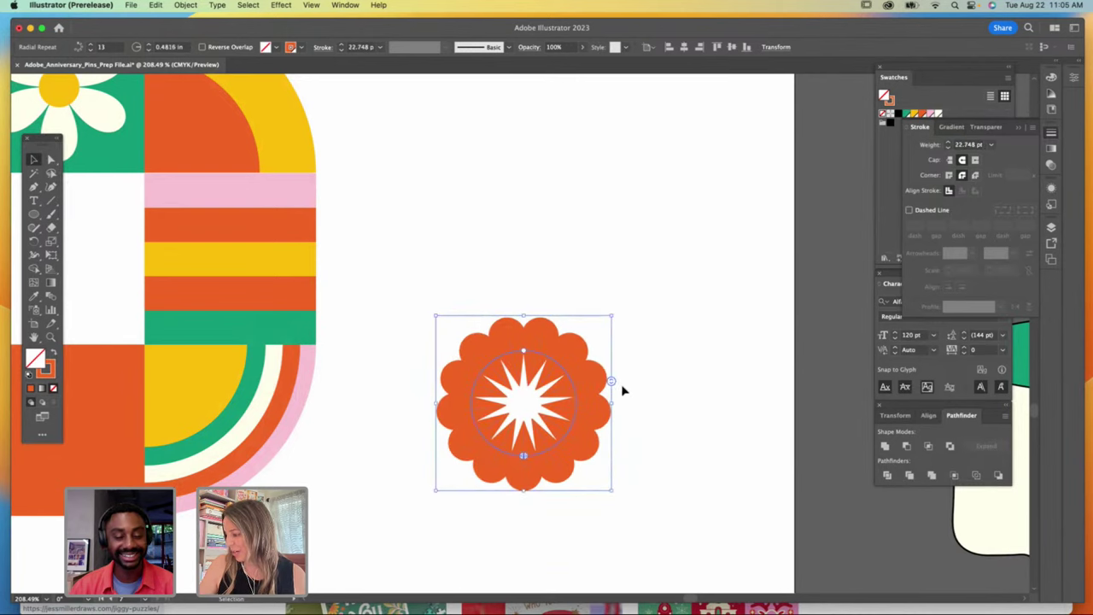
{"action": "left_click_drag", "start_coordinate": [612, 386], "coordinate": [610, 396]}
{"action": "left_click", "coordinate": [948, 145]}
{"action": "left_click", "coordinate": [948, 144]}
{"action": "left_click", "coordinate": [948, 145]}
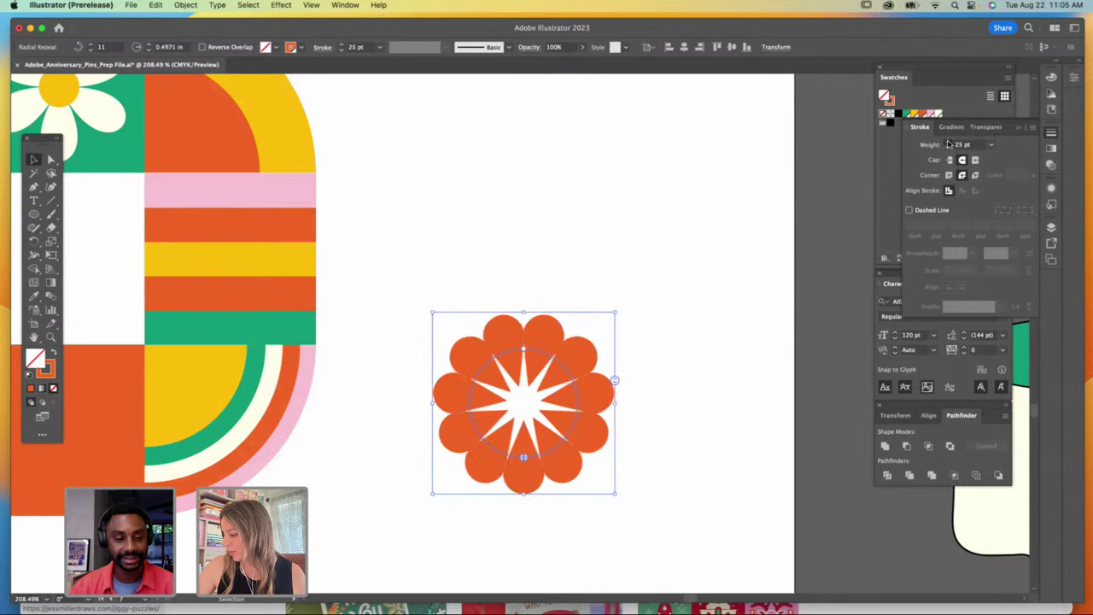
{"action": "left_click", "coordinate": [947, 144]}
{"action": "left_click", "coordinate": [948, 144]}
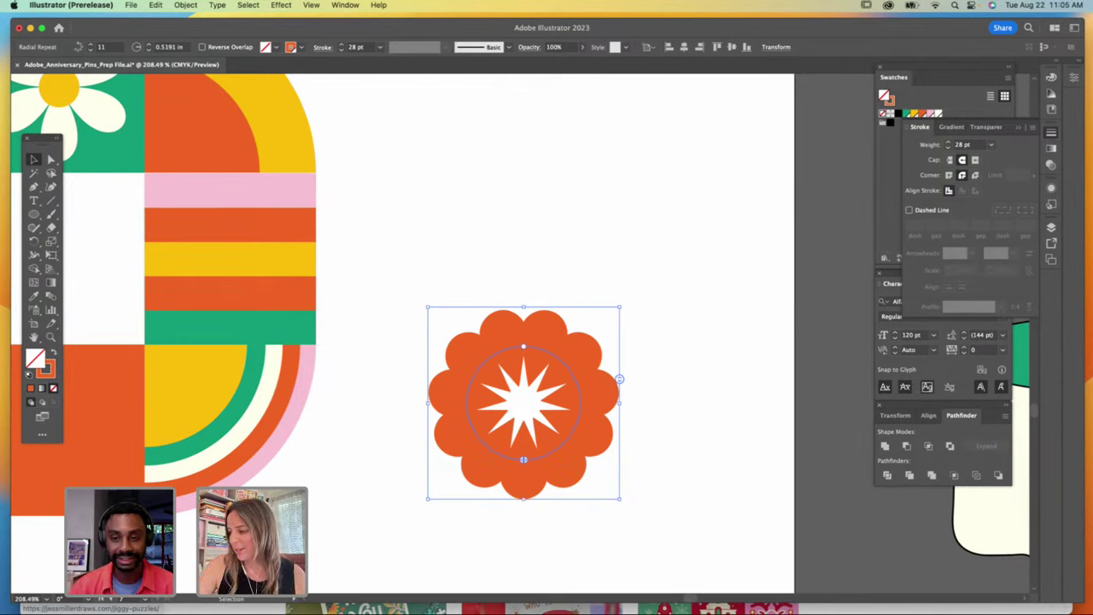
{"action": "left_click", "coordinate": [186, 5]}
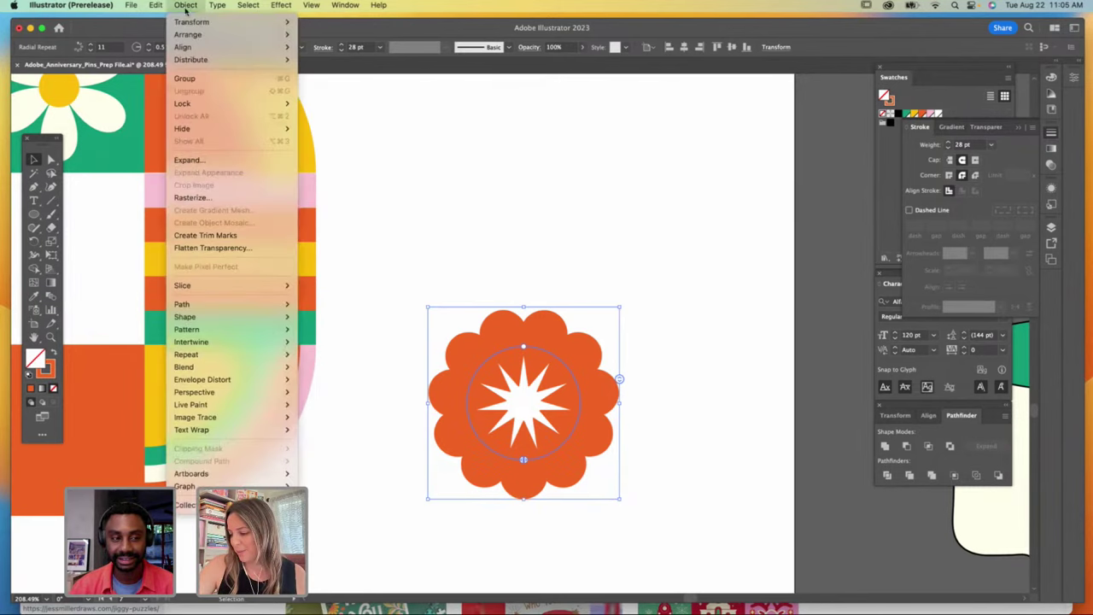
Step: Expand the radial flower into plain shapes and delete its white starburst centre
{"action": "left_click", "coordinate": [241, 249]}
{"action": "left_click", "coordinate": [519, 380]}
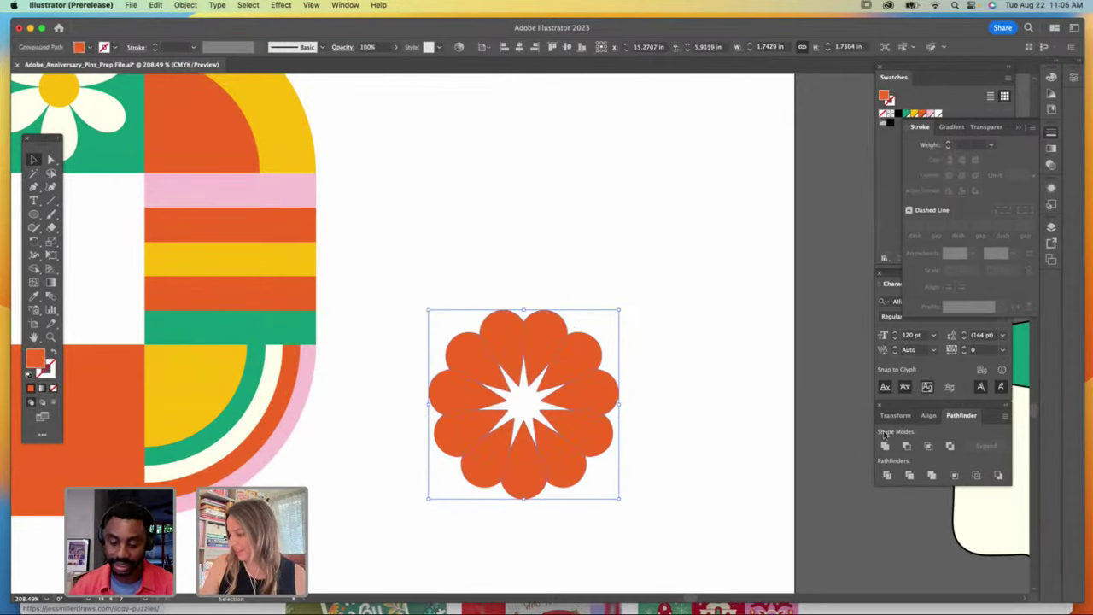
{"action": "double_click", "coordinate": [528, 376]}
{"action": "left_click", "coordinate": [527, 376]}
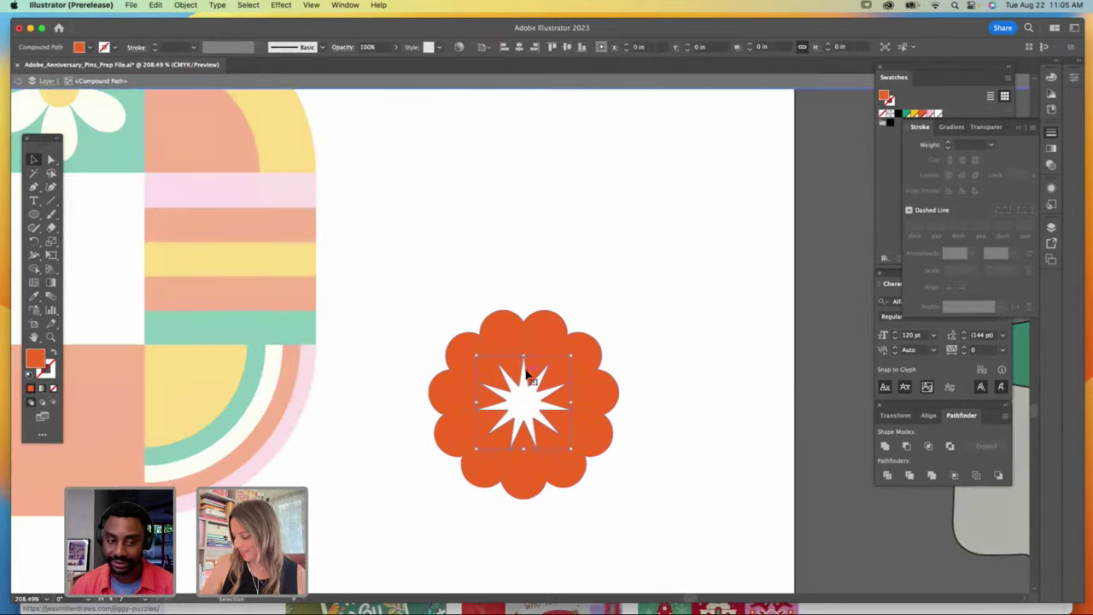
{"action": "key", "text": "Delete"}
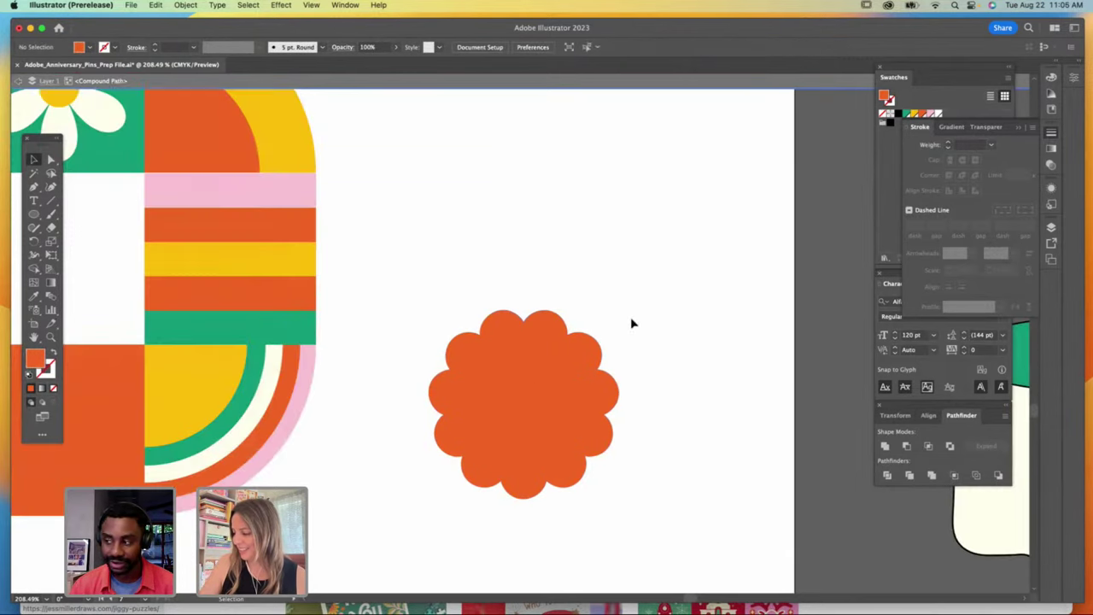
{"action": "double_click", "coordinate": [633, 317]}
Step: Draw a cream circle about 0.94 in wide over the flower's centre and position it
{"action": "left_click", "coordinate": [33, 215]}
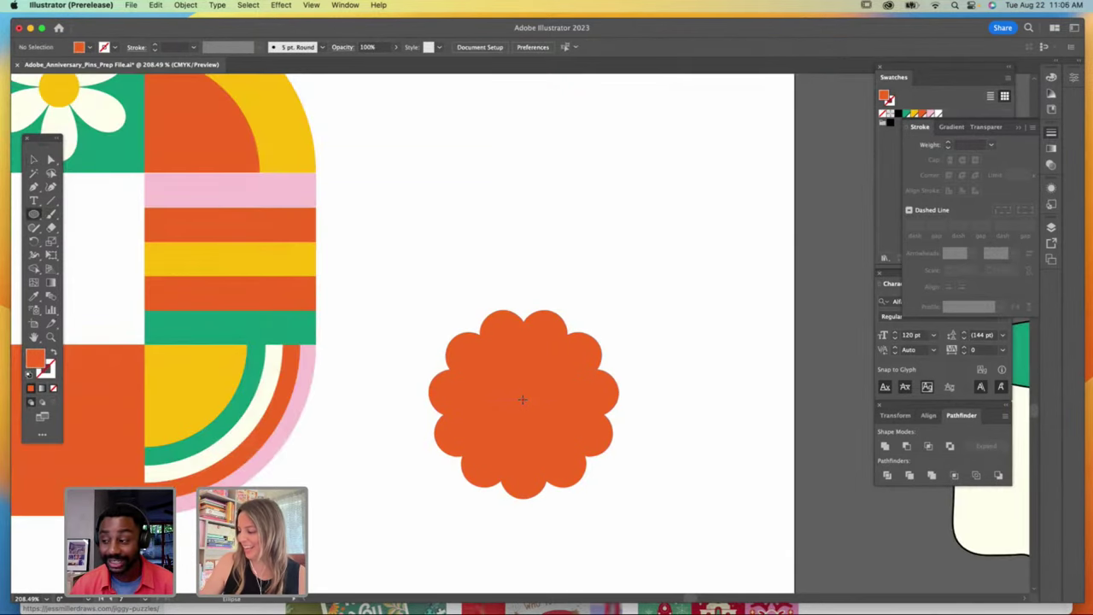
{"action": "left_click_drag", "start_coordinate": [522, 398], "coordinate": [518, 354]}
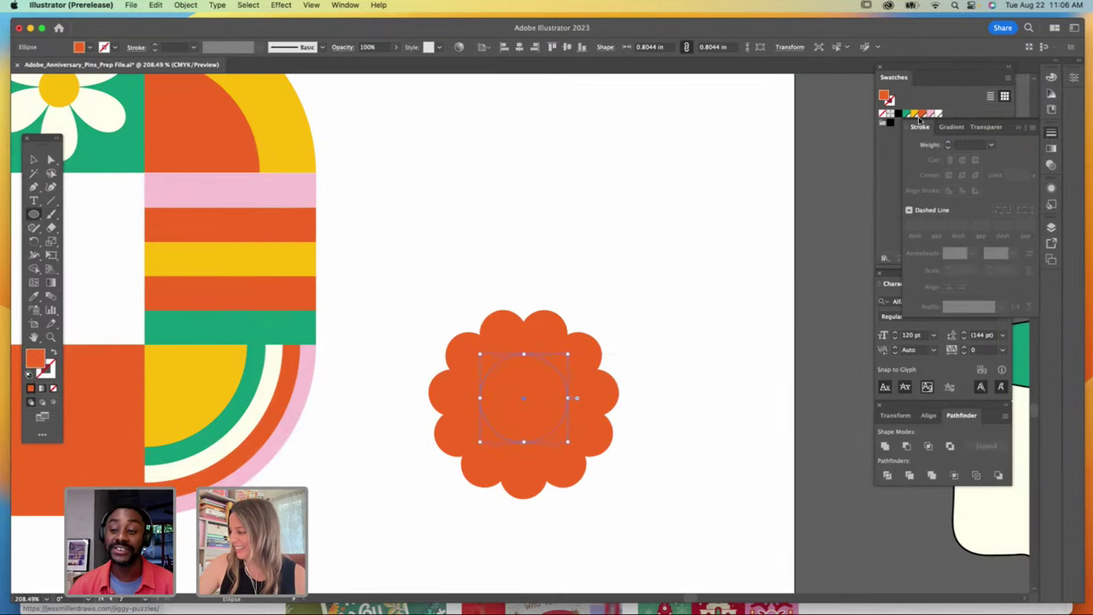
{"action": "left_click", "coordinate": [936, 113]}
{"action": "left_click", "coordinate": [34, 159]}
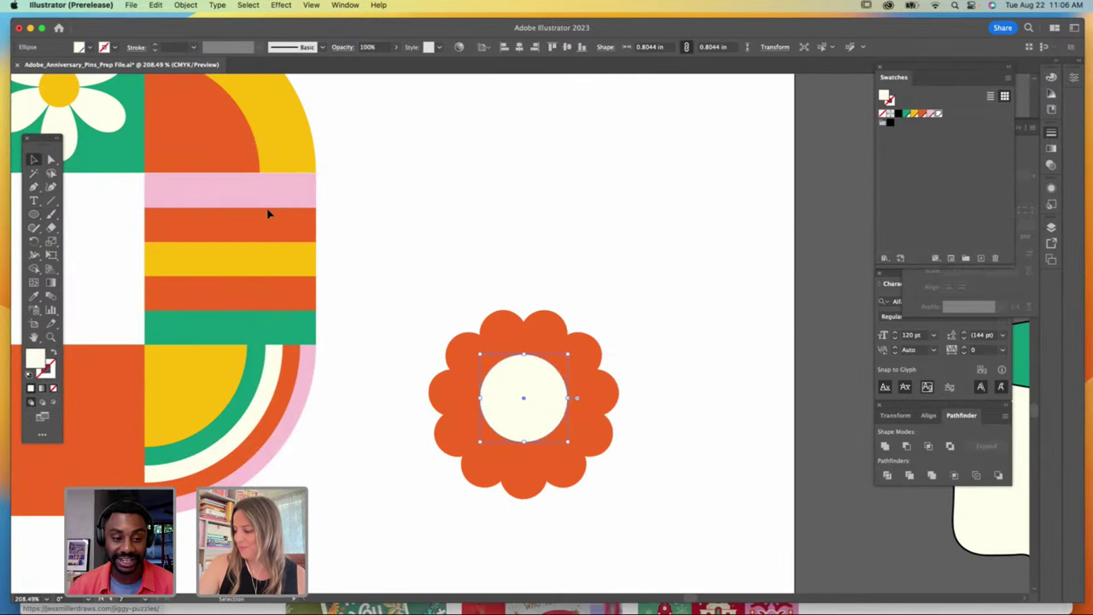
{"action": "left_click_drag", "start_coordinate": [567, 353], "coordinate": [576, 342]}
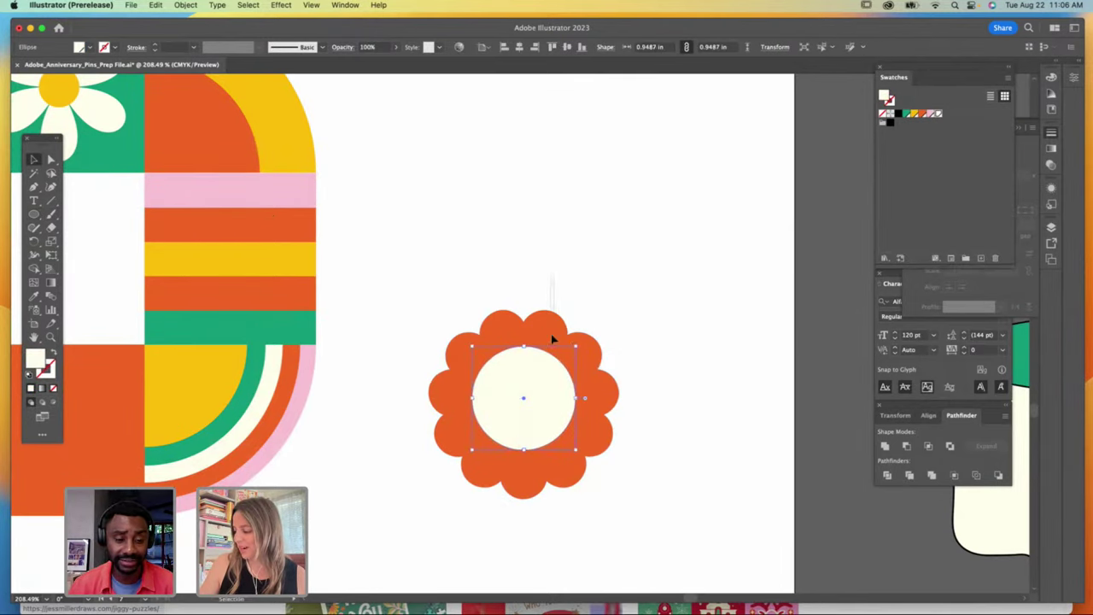
{"action": "left_click", "coordinate": [554, 341], "text": "shift"}
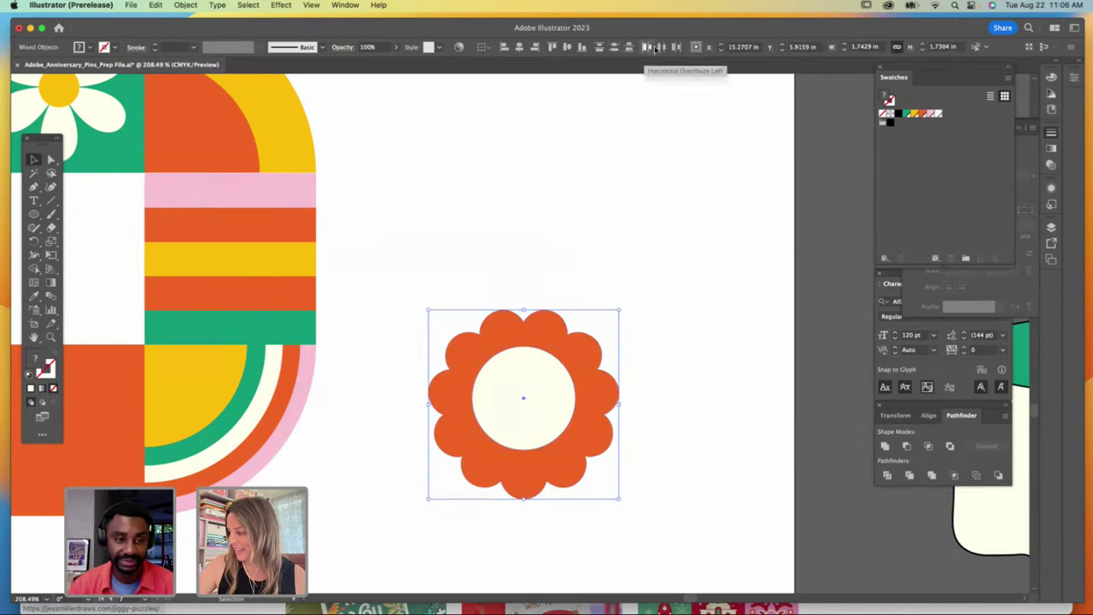
{"action": "left_click", "coordinate": [571, 349], "text": "shift"}
{"action": "left_click_drag", "start_coordinate": [556, 375], "coordinate": [553, 380]}
{"action": "left_click", "coordinate": [640, 378]}
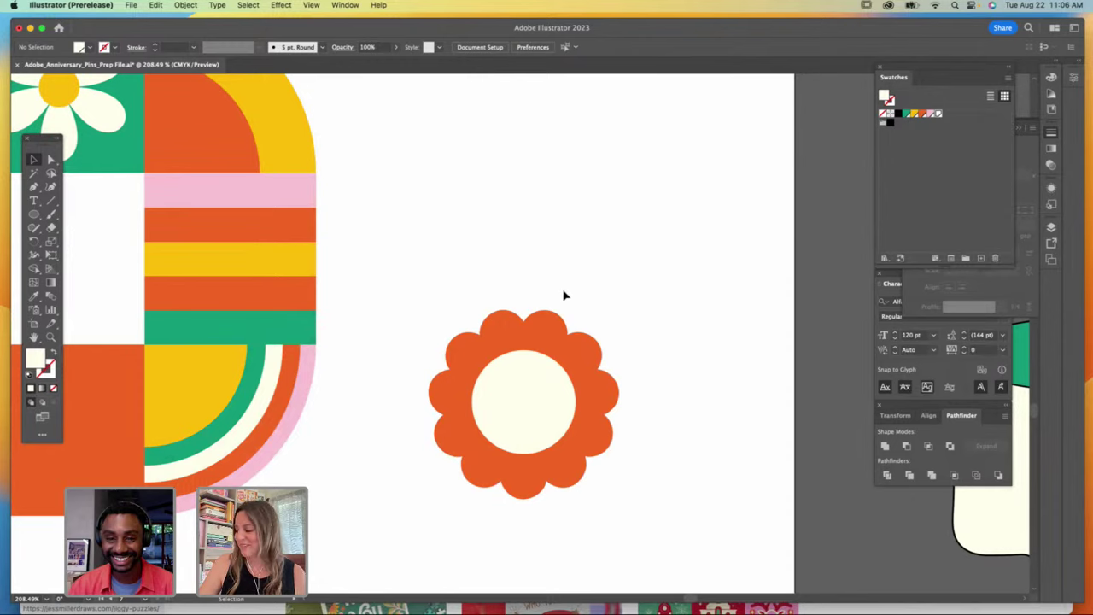
Step: Enlarge the cream centre circle to about 1.03 in and pan out toward the tiles
{"action": "left_click", "coordinate": [548, 368]}
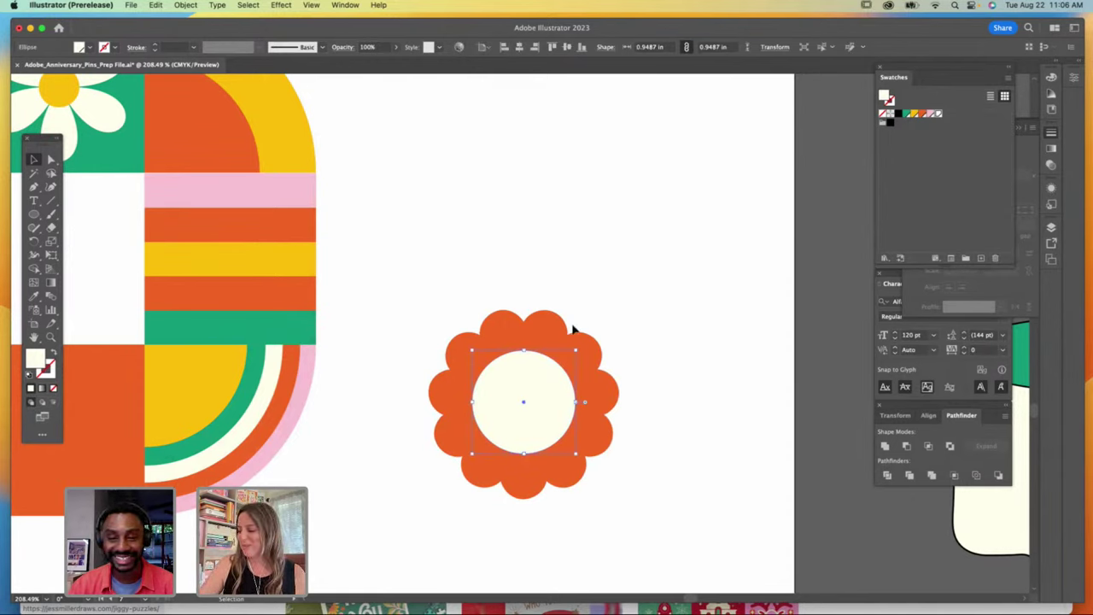
{"action": "left_click_drag", "start_coordinate": [578, 349], "coordinate": [579, 345]}
{"action": "left_click_drag", "start_coordinate": [579, 344], "coordinate": [579, 346]}
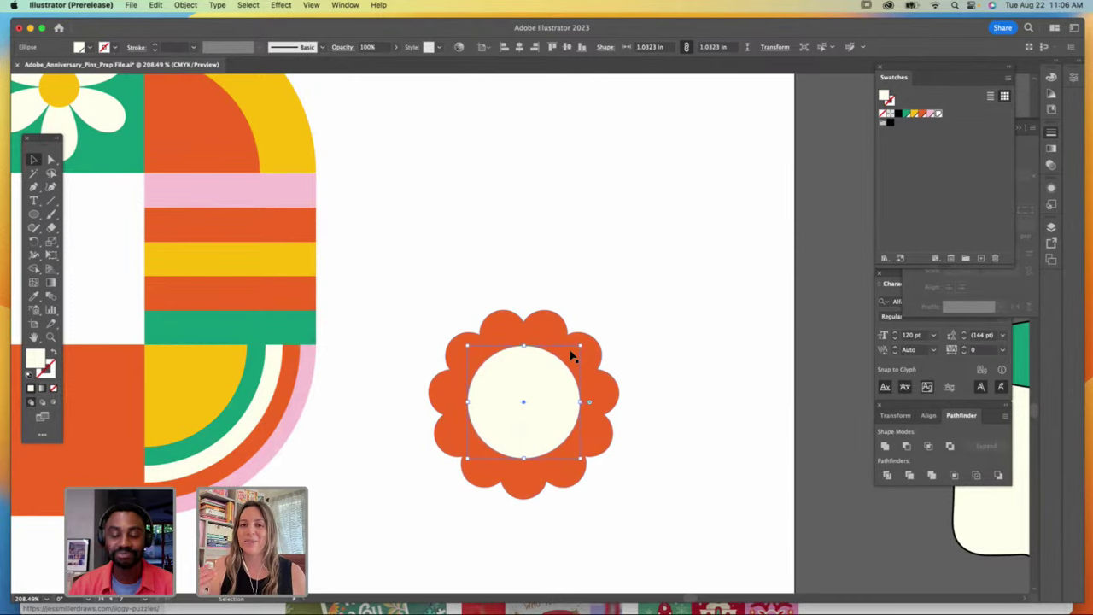
{"action": "left_click", "coordinate": [34, 336]}
{"action": "left_click_drag", "start_coordinate": [184, 312], "coordinate": [479, 476]}
{"action": "key", "text": "super+minus"}
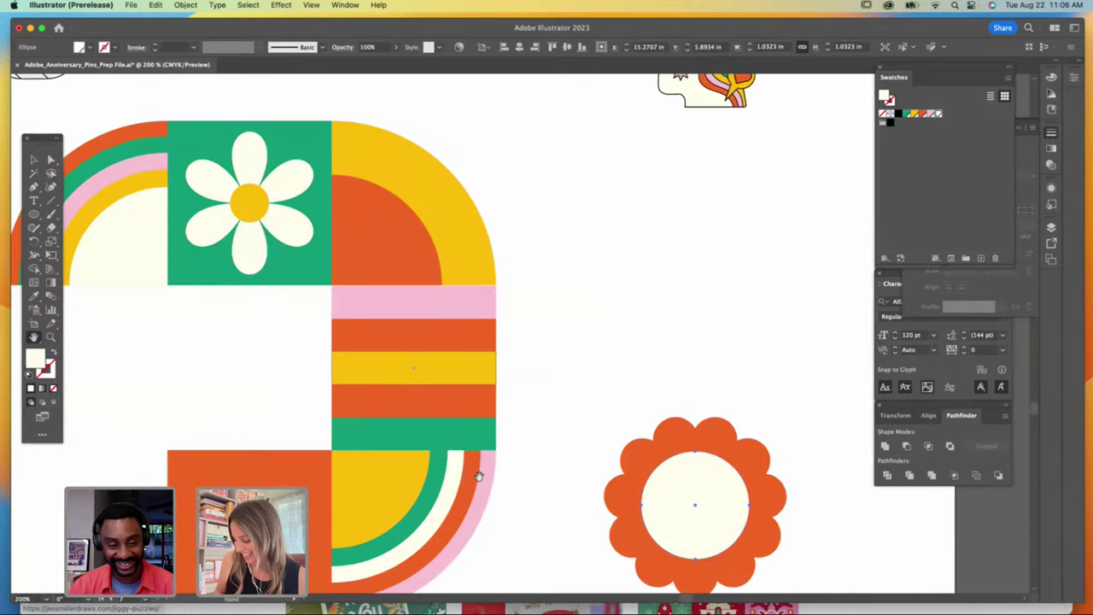
Step: At 100% zoom, fill the orange square tile pink and shrink the flower onto it
{"action": "key", "text": "super+minus"}
{"action": "key", "text": "super+minus"}
{"action": "left_click_drag", "start_coordinate": [245, 317], "coordinate": [284, 389]}
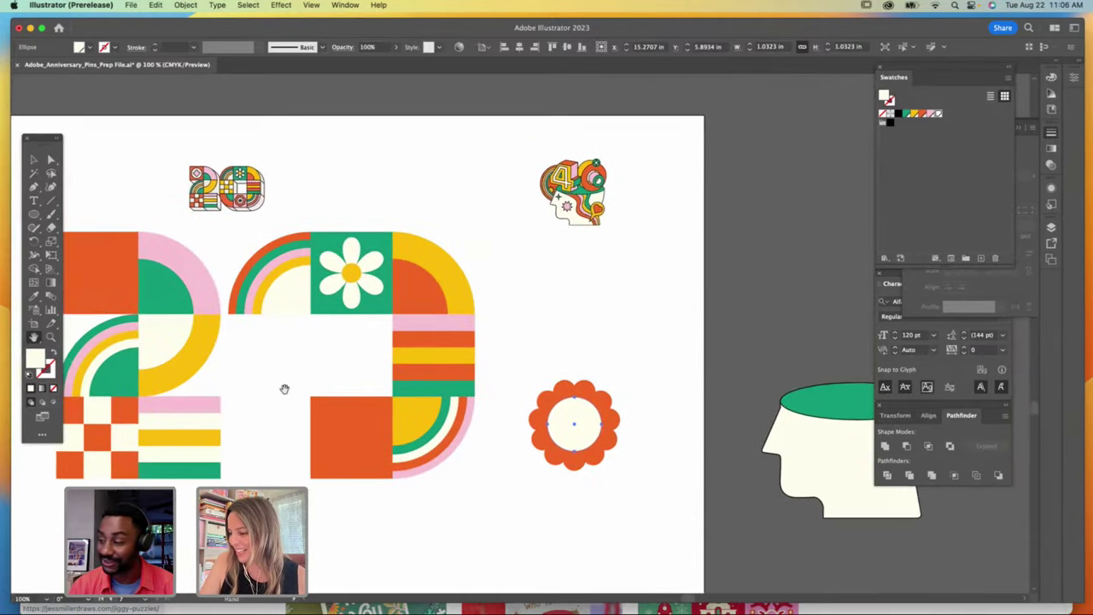
{"action": "left_click", "coordinate": [33, 159]}
{"action": "left_click", "coordinate": [357, 437]}
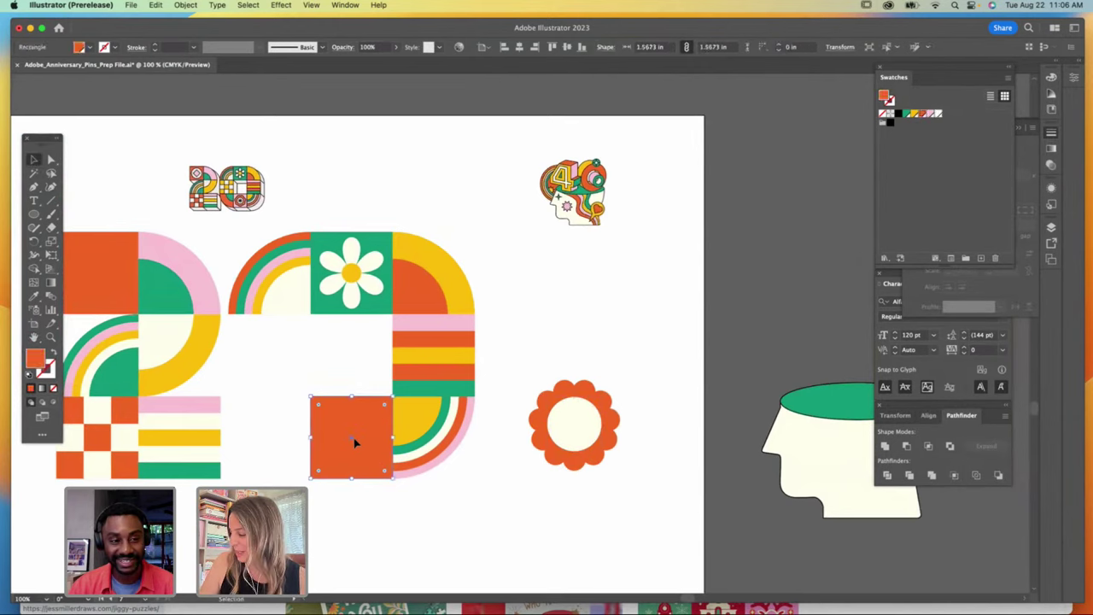
{"action": "left_click", "coordinate": [930, 109]}
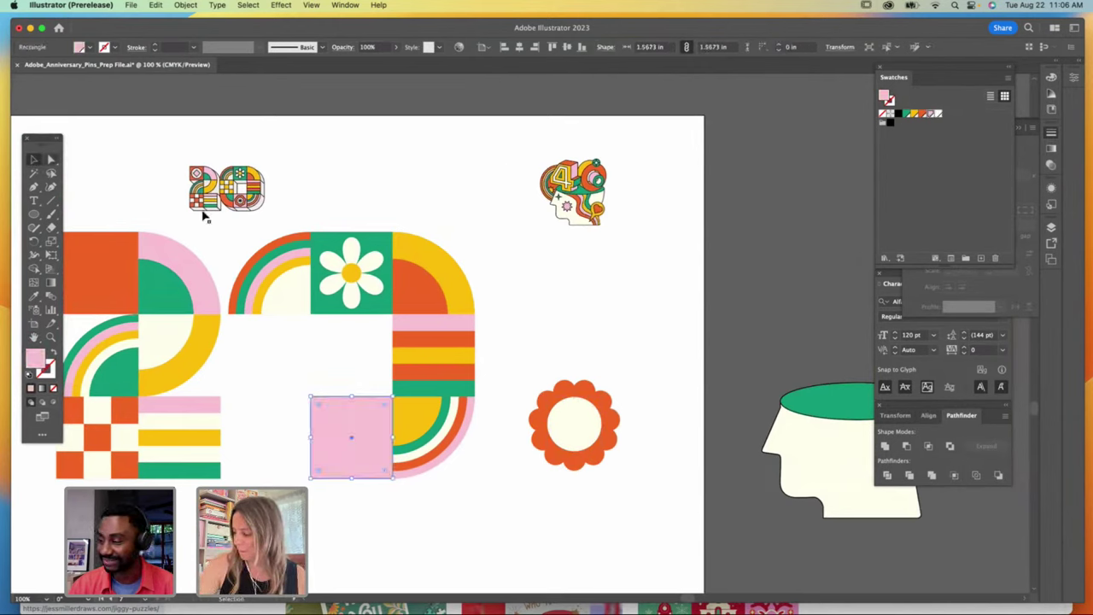
{"action": "left_click_drag", "start_coordinate": [585, 419], "coordinate": [381, 427]}
{"action": "left_click", "coordinate": [398, 390], "text": "shift"}
{"action": "left_click_drag", "start_coordinate": [398, 389], "coordinate": [363, 426]}
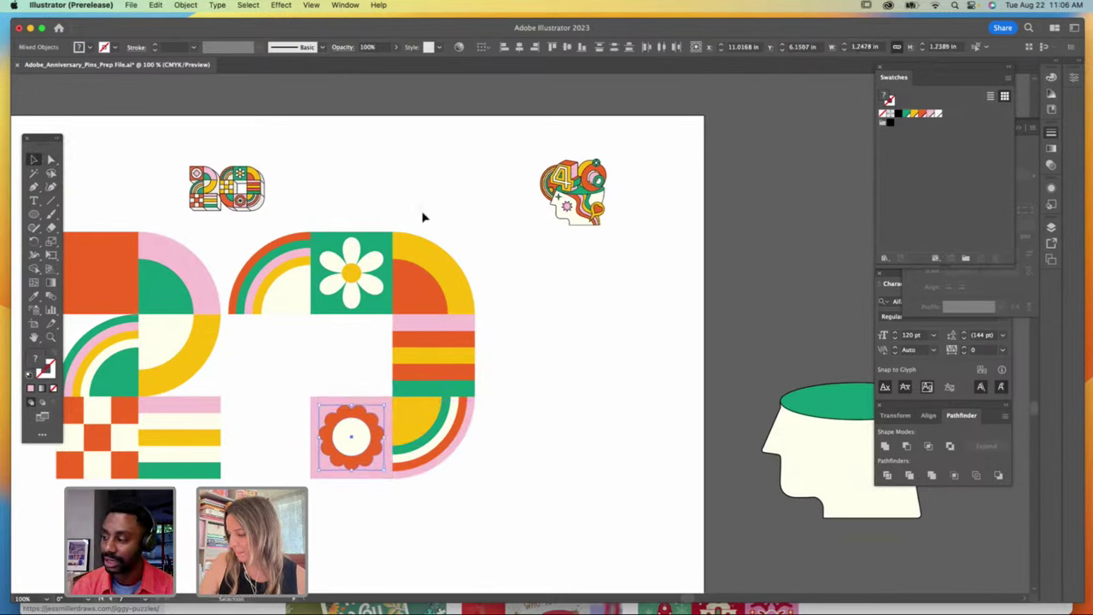
Step: Place a 180°-rotated copy of the orange-yellow quarter-circle group left of the flower tile
{"action": "left_click", "coordinate": [443, 294]}
{"action": "left_click_drag", "start_coordinate": [444, 295], "coordinate": [264, 408]}
{"action": "left_click_drag", "start_coordinate": [293, 368], "coordinate": [289, 406]}
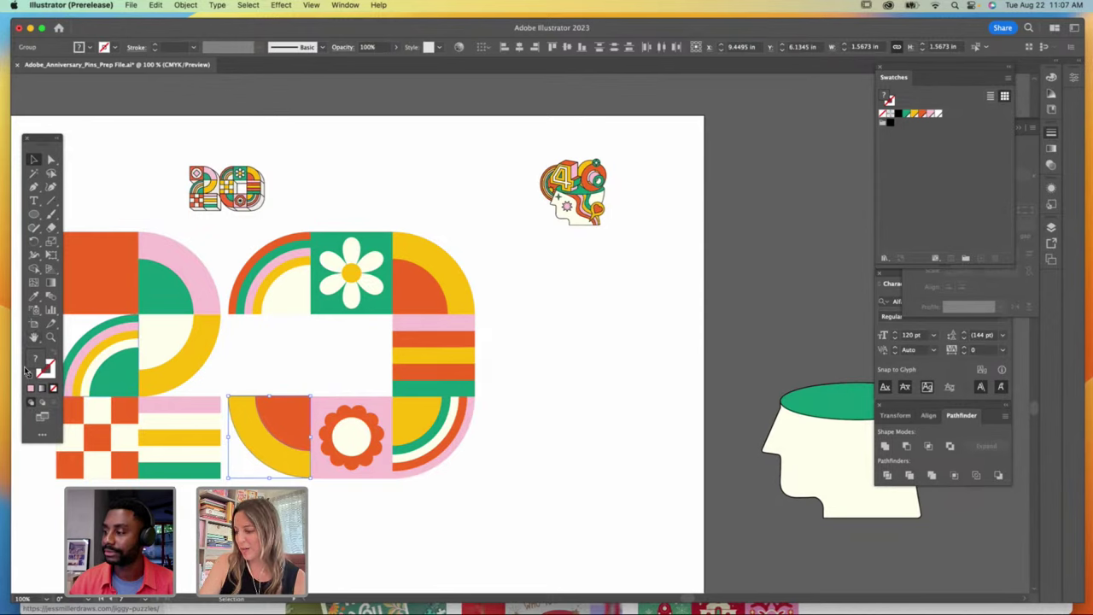
Step: Marquee-select the entire tile pattern and launch Edit > Edit Colors > Generative Recolor (Beta)
{"action": "left_click", "coordinate": [184, 5]}
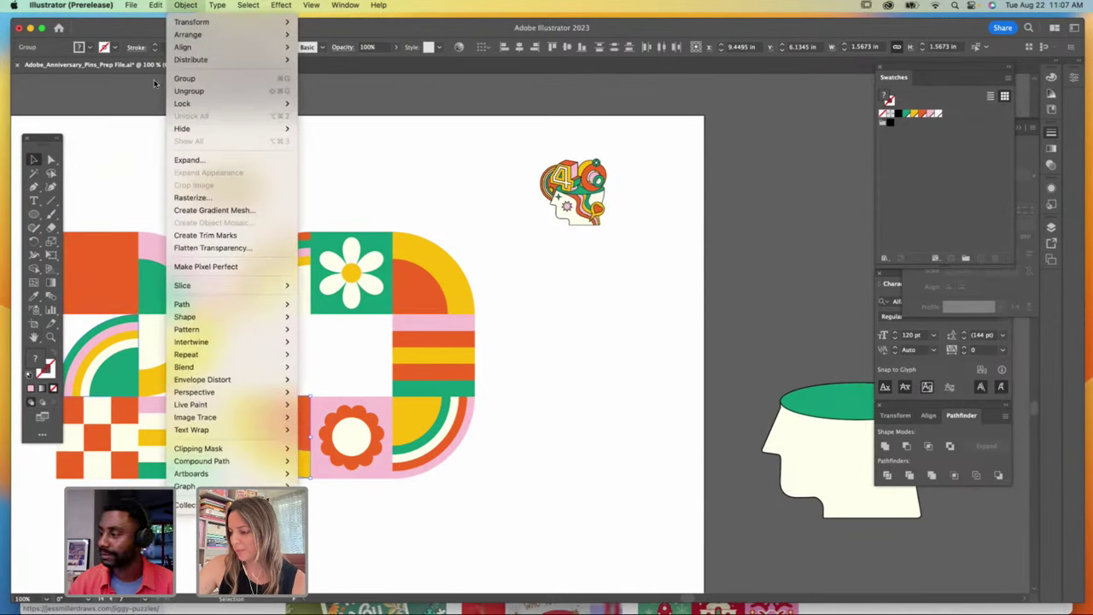
{"action": "left_click", "coordinate": [100, 180]}
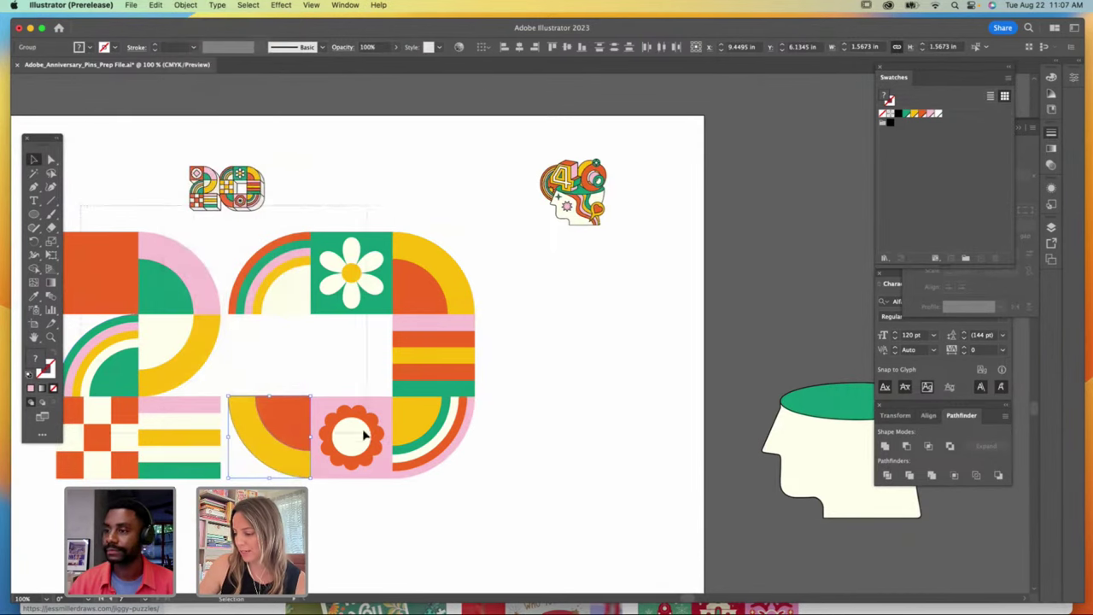
{"action": "left_click_drag", "start_coordinate": [508, 497], "coordinate": [85, 270]}
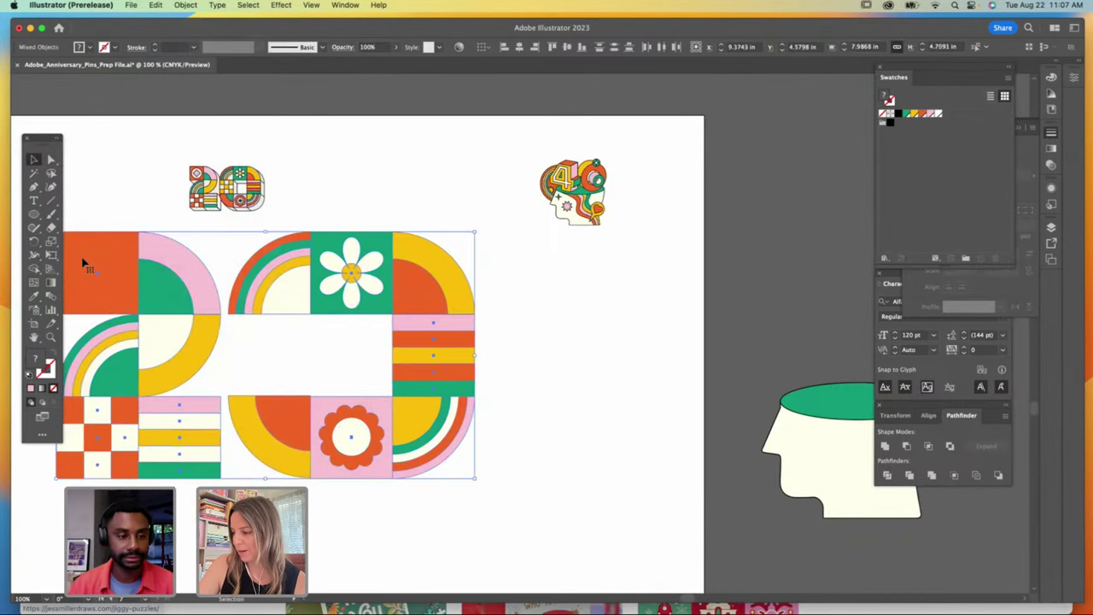
{"action": "left_click", "coordinate": [185, 5]}
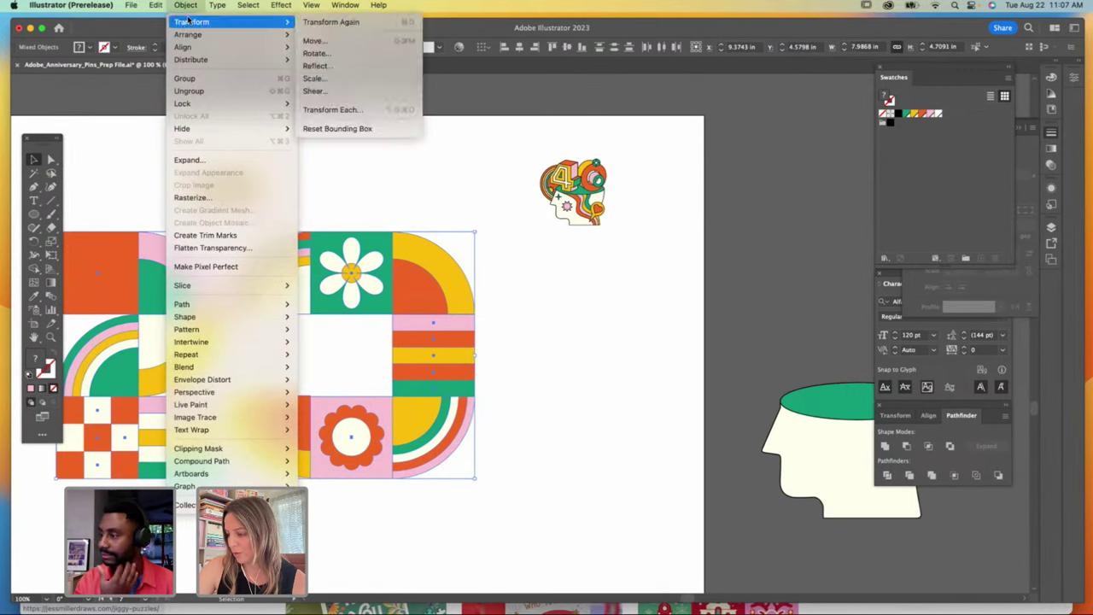
{"action": "mouse_move", "coordinate": [155, 5]}
{"action": "mouse_move", "coordinate": [198, 232]}
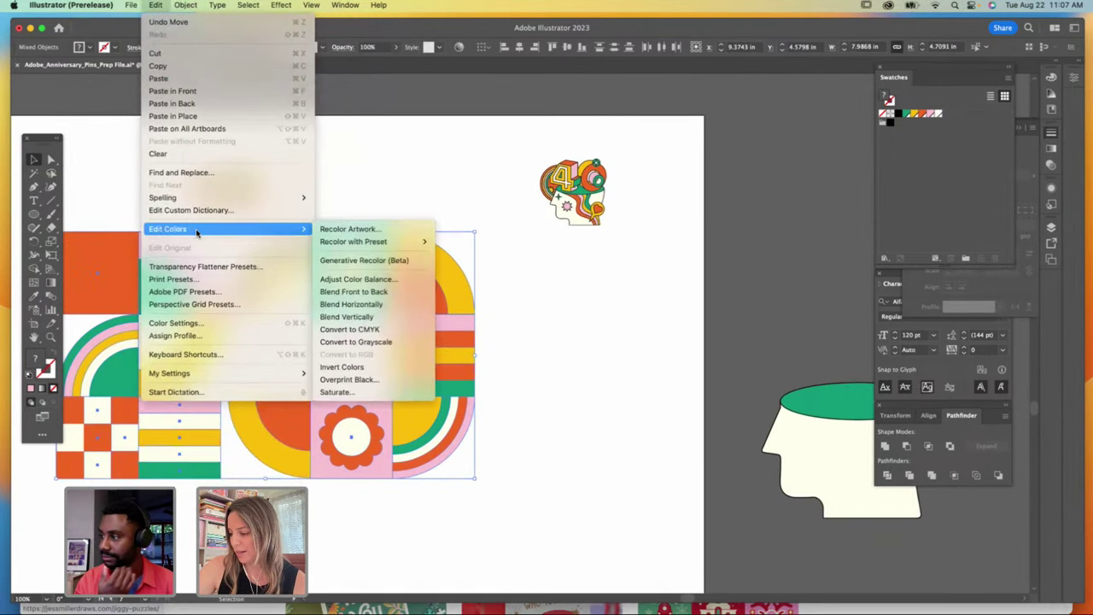
{"action": "left_click", "coordinate": [408, 262]}
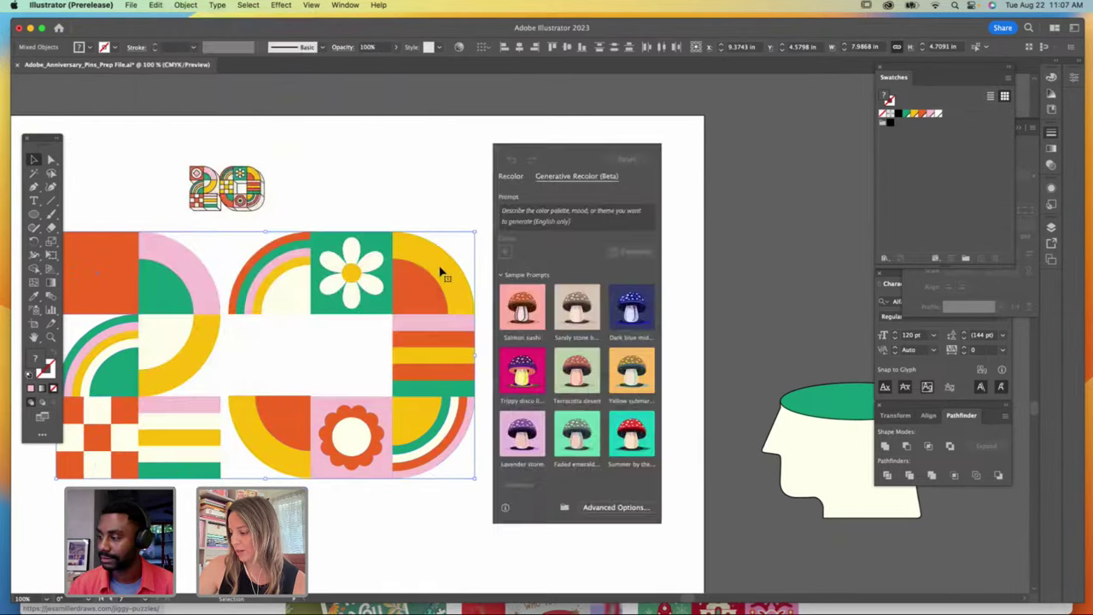
Step: Apply the orange, black and tan 'Salmon sushi' variation, then begin a new prompt 'Ra'
{"action": "left_click", "coordinate": [527, 314]}
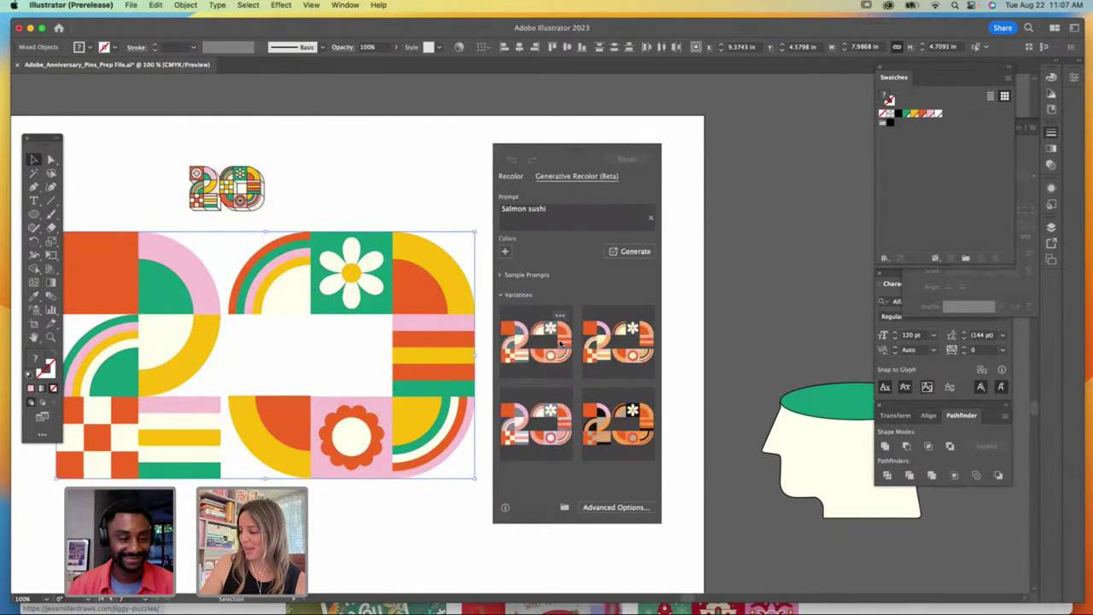
{"action": "left_click", "coordinate": [561, 343]}
{"action": "left_click", "coordinate": [622, 350]}
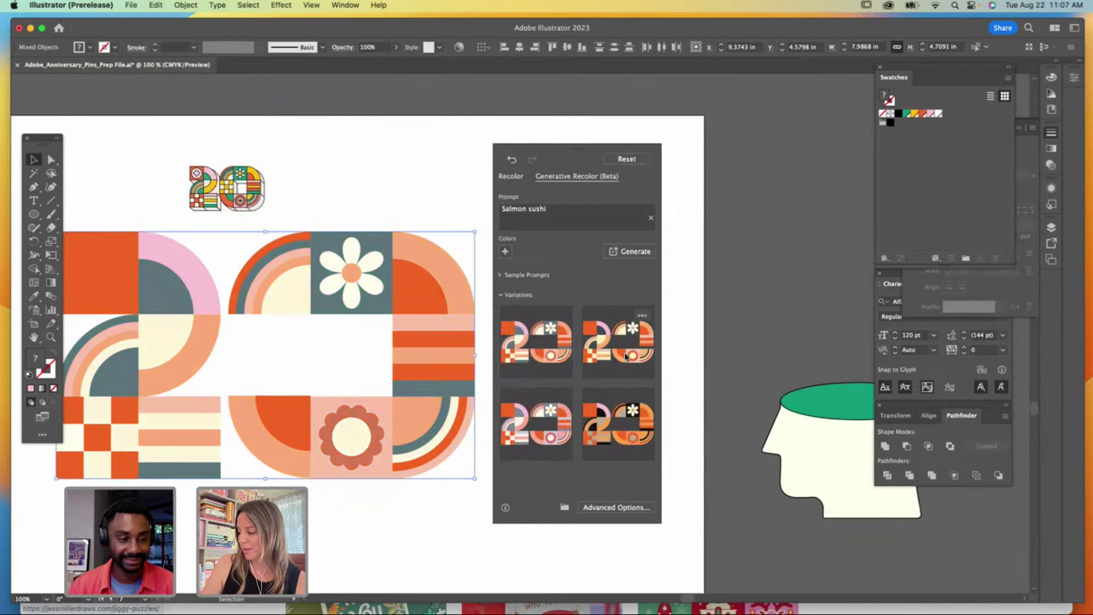
{"action": "left_click", "coordinate": [619, 416]}
{"action": "left_click_drag", "start_coordinate": [550, 209], "coordinate": [502, 198]}
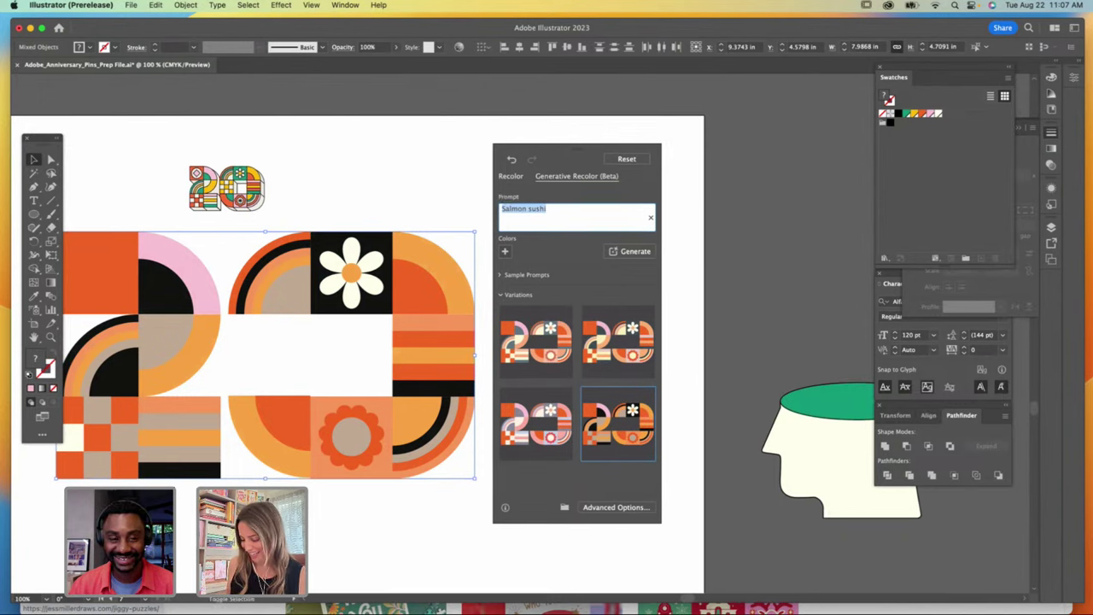
{"action": "type", "text": "Rainbow ca"}
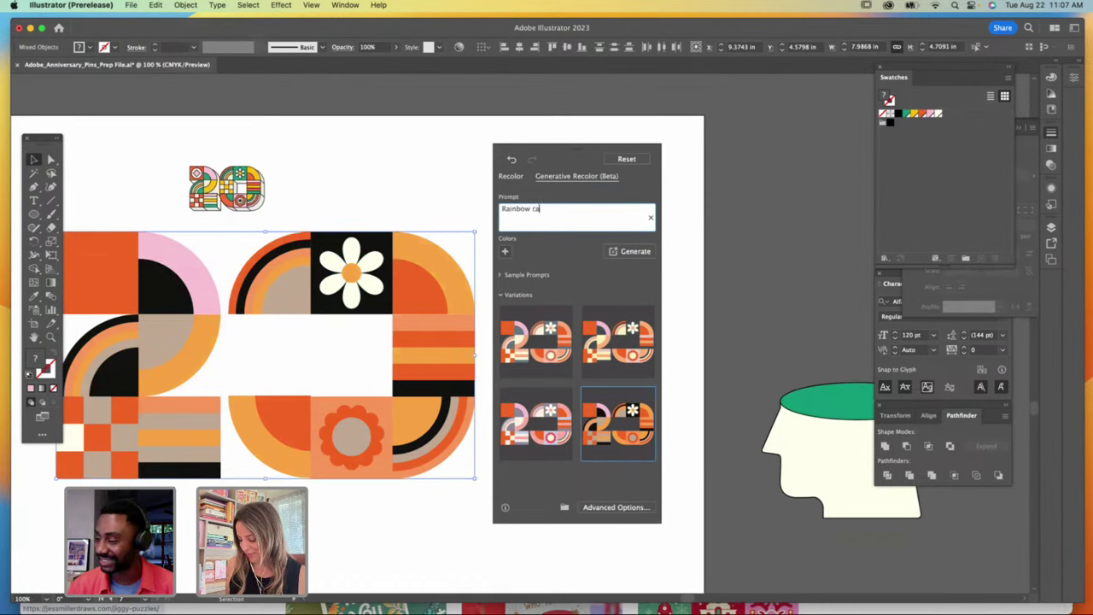
Step: Generate variations from the 'rainbow candy' prompt and preview the teal, yellow and orange options
{"action": "type", "text": "ndy"}
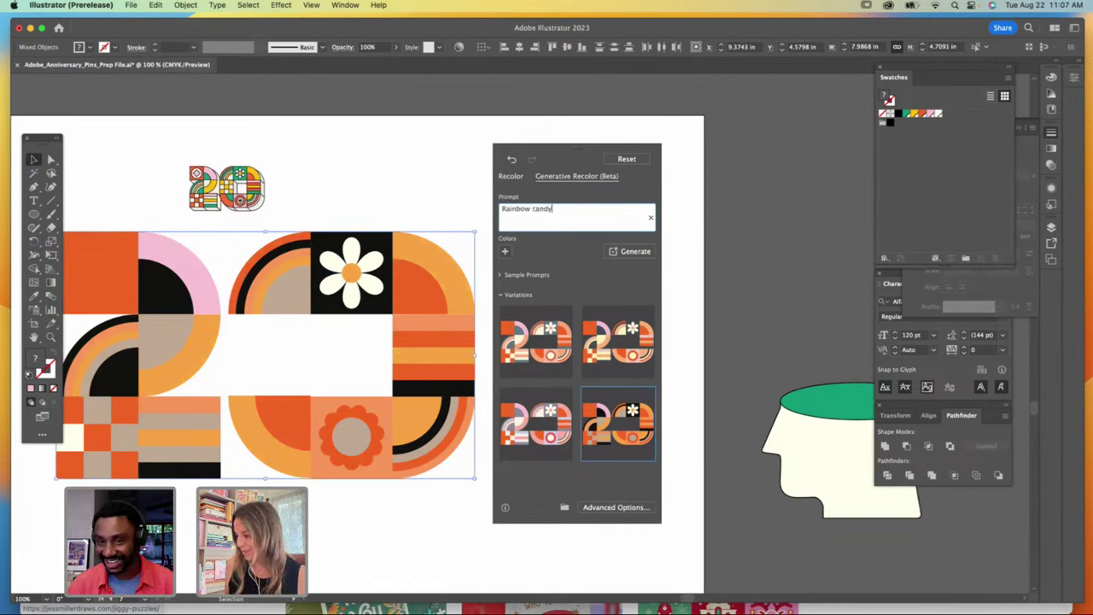
{"action": "type", "text": " wonderland"}
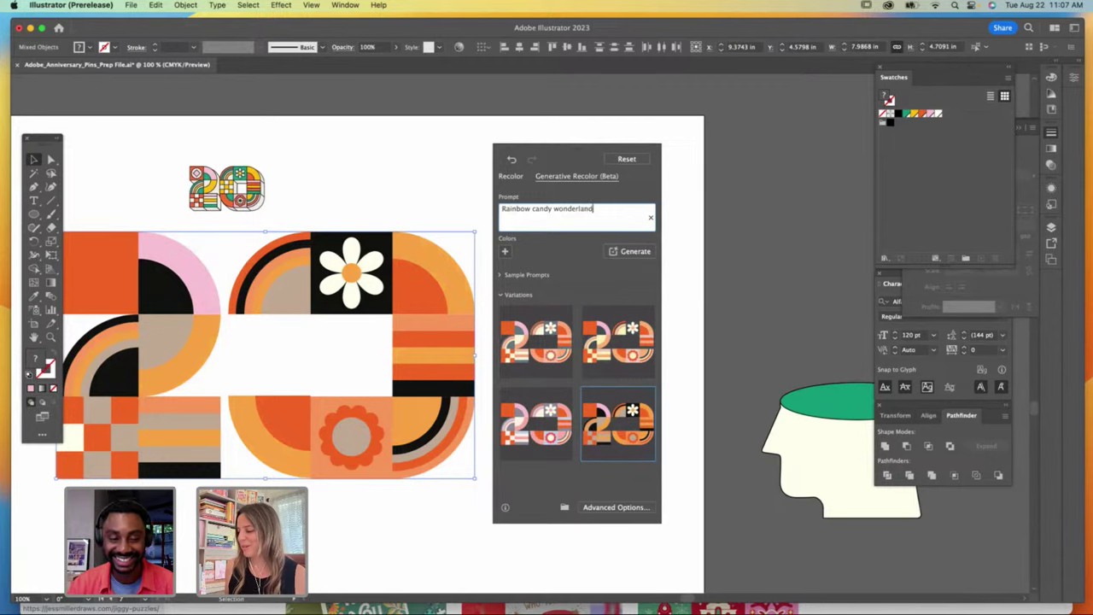
{"action": "key", "text": "Return"}
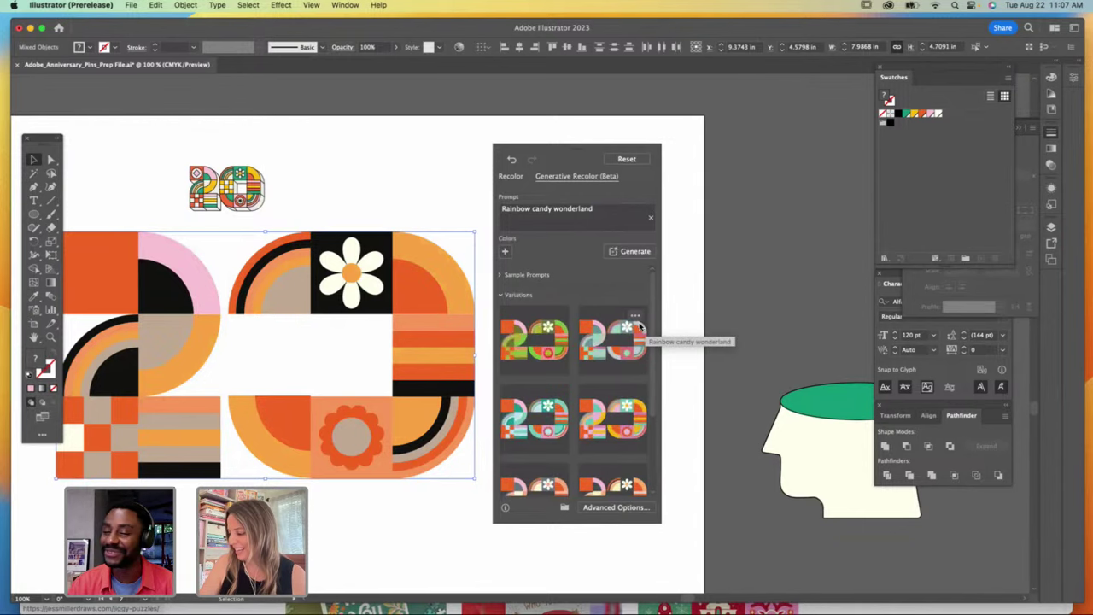
{"action": "left_click", "coordinate": [618, 340]}
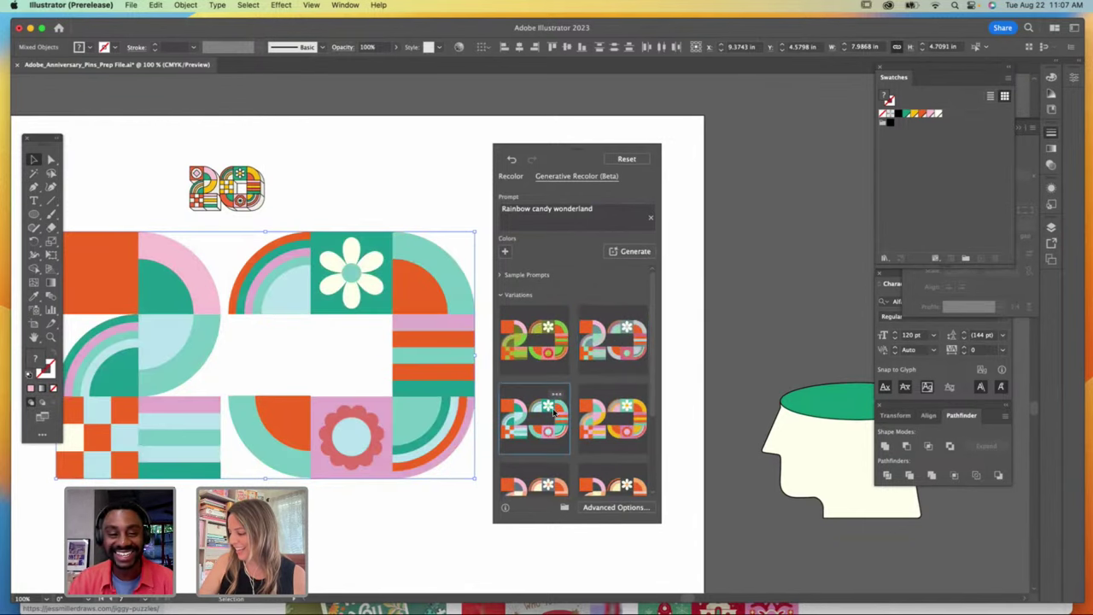
{"action": "left_click", "coordinate": [630, 427]}
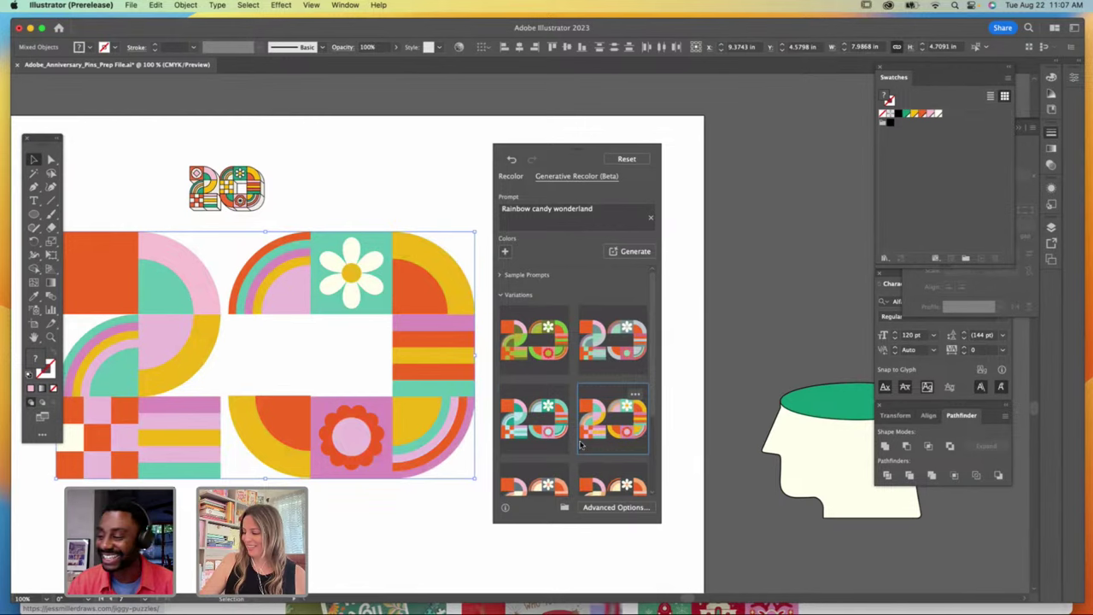
{"action": "left_click", "coordinate": [555, 478]}
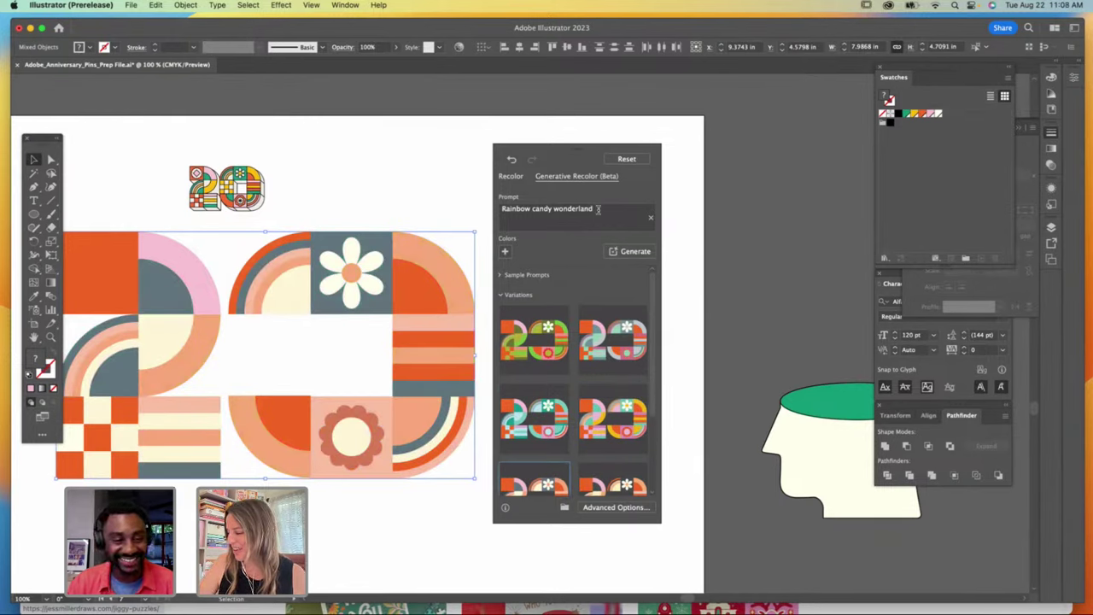
Step: Change the prompt to 'sunshine', then 'christmas nightmare', and generate new variations
{"action": "left_click_drag", "start_coordinate": [598, 209], "coordinate": [486, 209]}
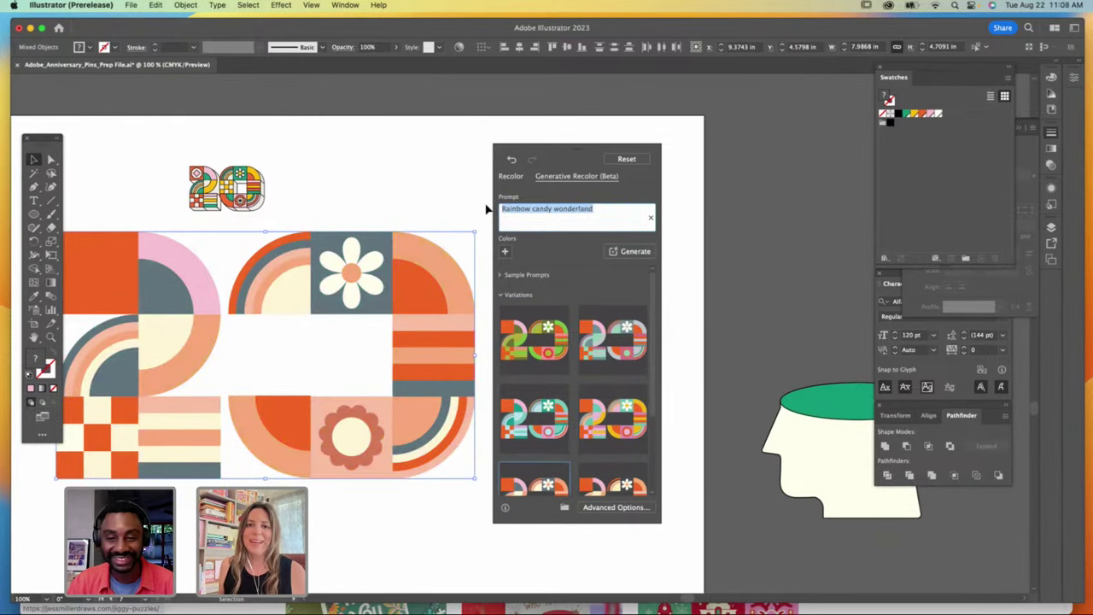
{"action": "type", "text": "m"}
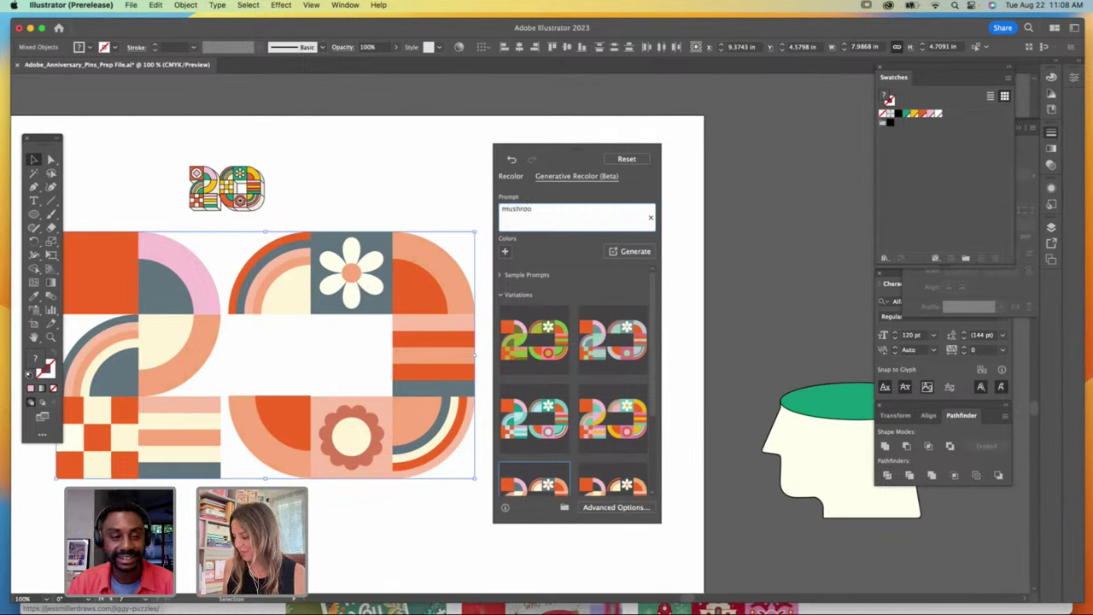
{"action": "type", "text": "u"}
{"action": "key", "text": "BackSpace"}
{"action": "key", "text": "BackSpace"}
{"action": "type", "text": "s"}
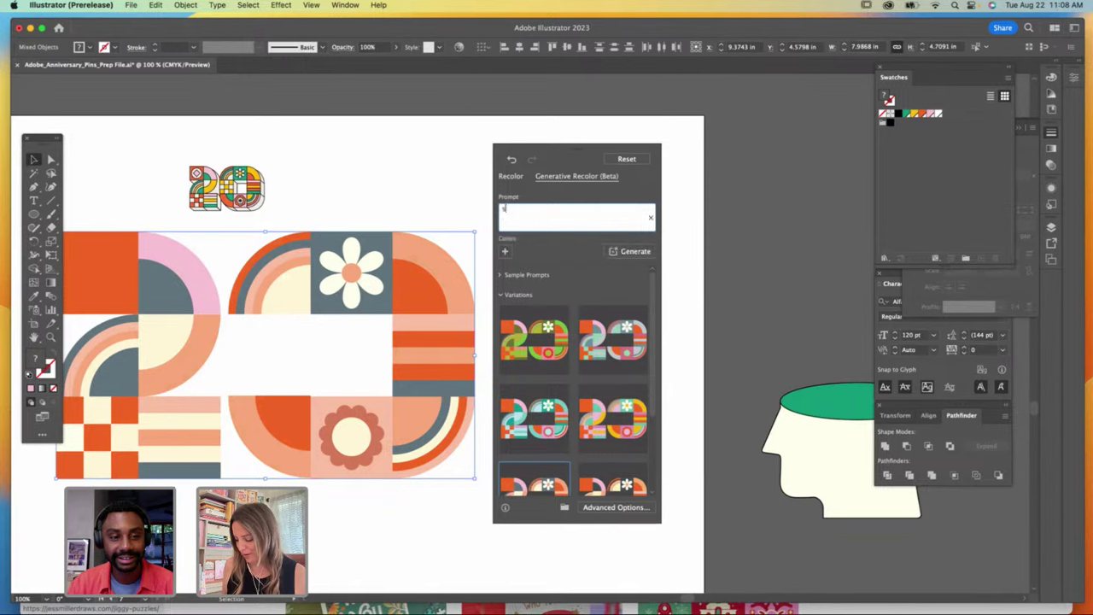
{"action": "type", "text": "unshine"}
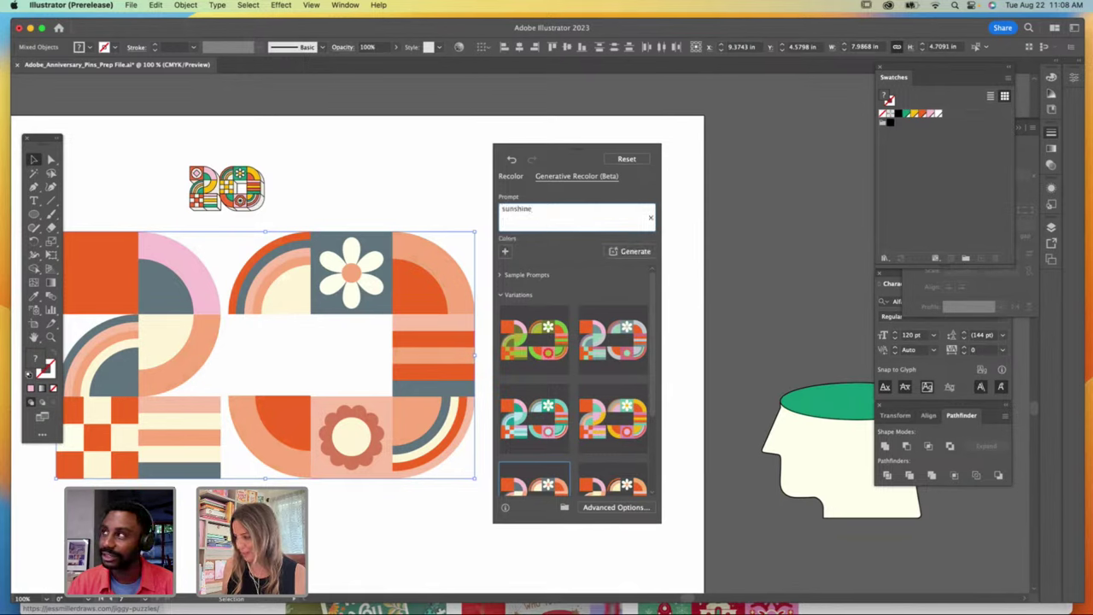
{"action": "key", "text": "Return"}
{"action": "type", "text": "cl"}
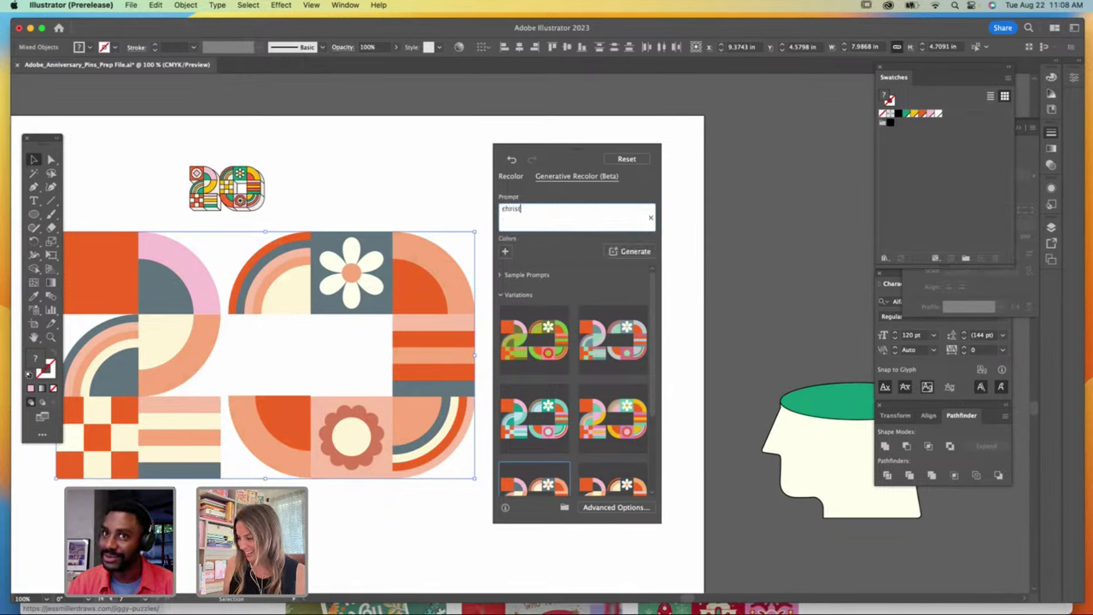
{"action": "type", "text": "ristmas m"}
{"action": "type", "text": "ightmar"}
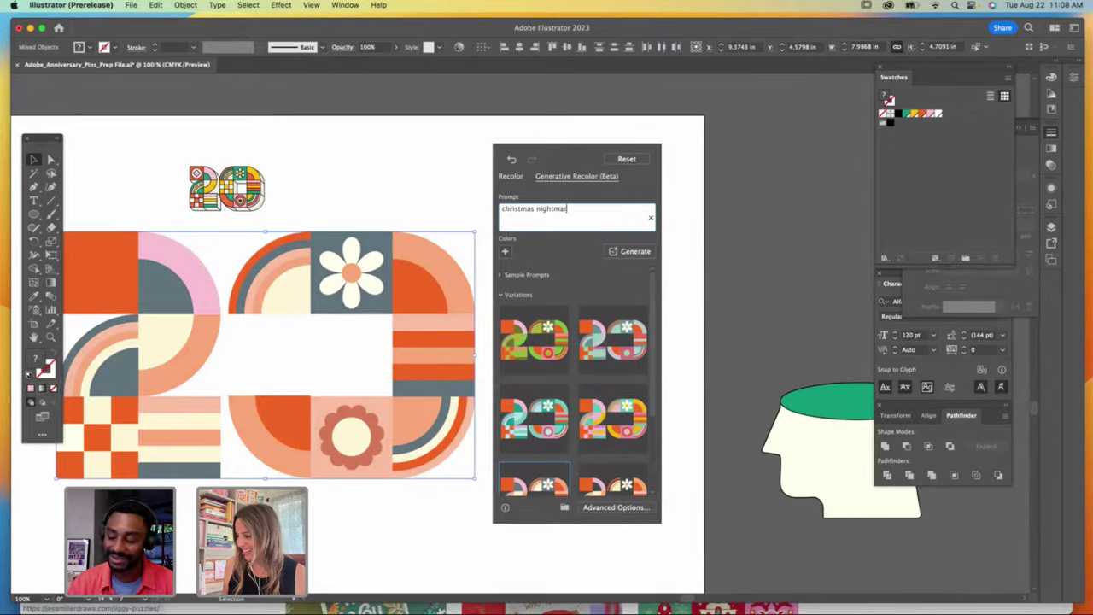
{"action": "type", "text": "e"}
{"action": "key", "text": "Return"}
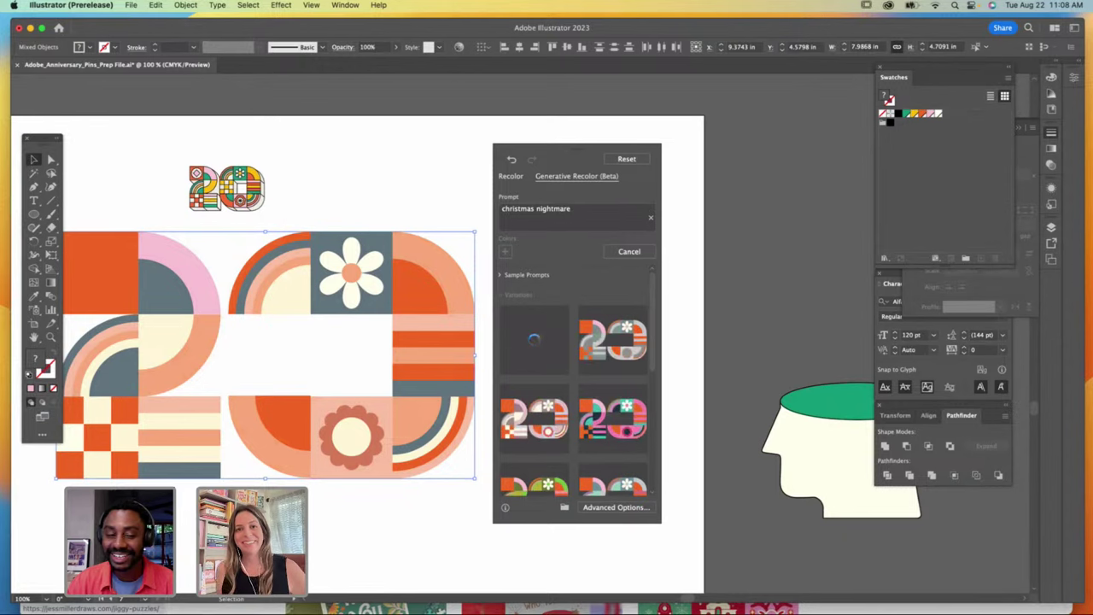
Step: Preview the pink-teal-navy, peach, teal-mint, pink-yellow-teal and salmon-grey variations
{"action": "left_click", "coordinate": [623, 420]}
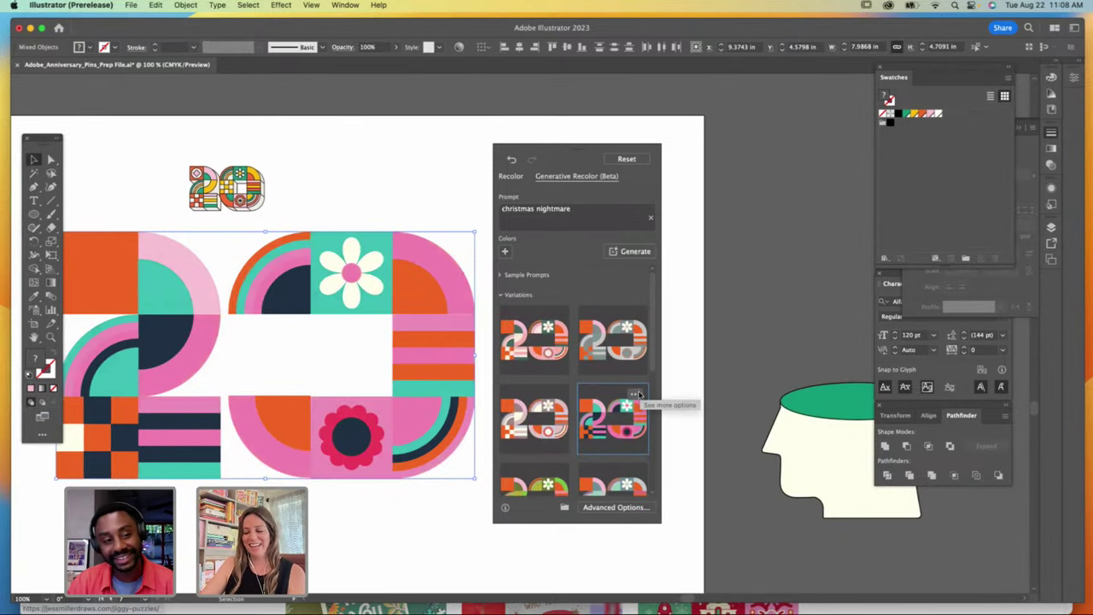
{"action": "left_click", "coordinate": [546, 433]}
{"action": "left_click", "coordinate": [608, 488]}
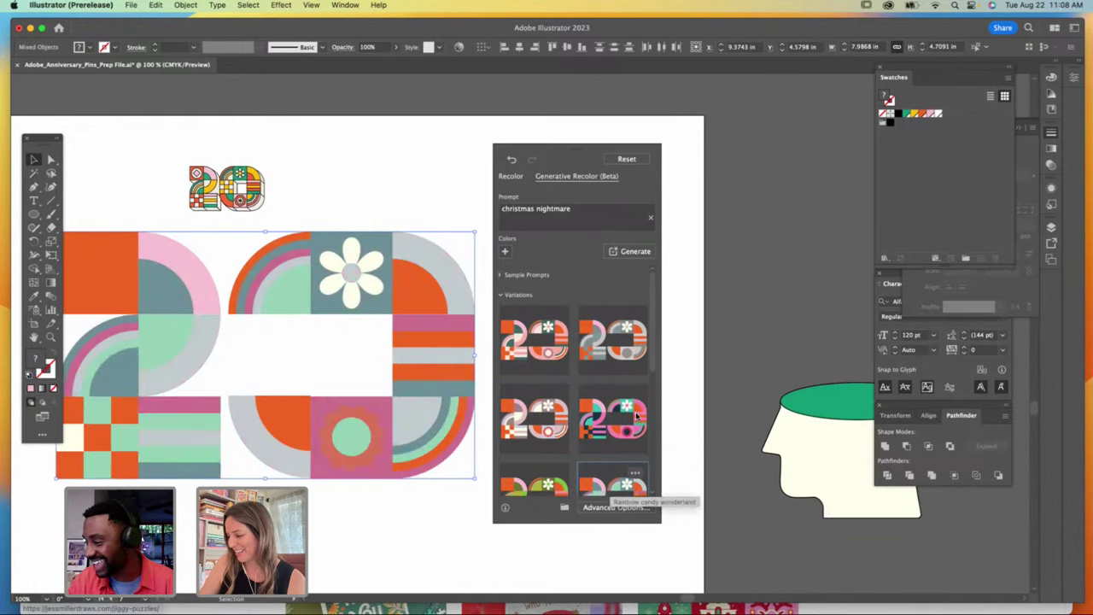
{"action": "scroll", "coordinate": [589, 389], "scroll_direction": "down", "scroll_amount": 4}
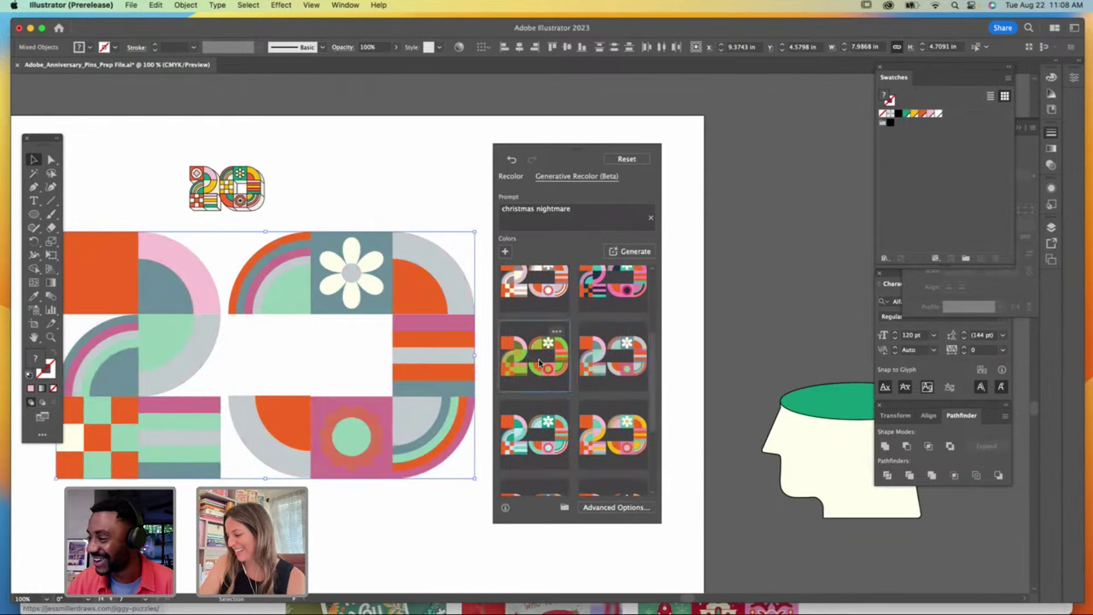
{"action": "left_click", "coordinate": [540, 363]}
{"action": "left_click", "coordinate": [608, 434]}
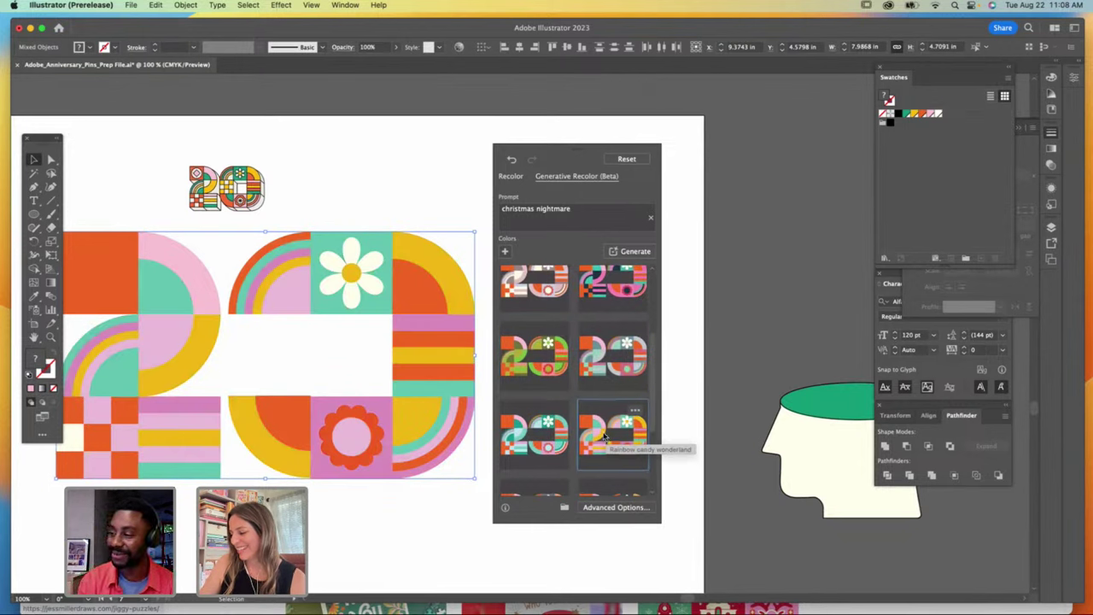
{"action": "left_click_drag", "start_coordinate": [573, 150], "coordinate": [606, 135]}
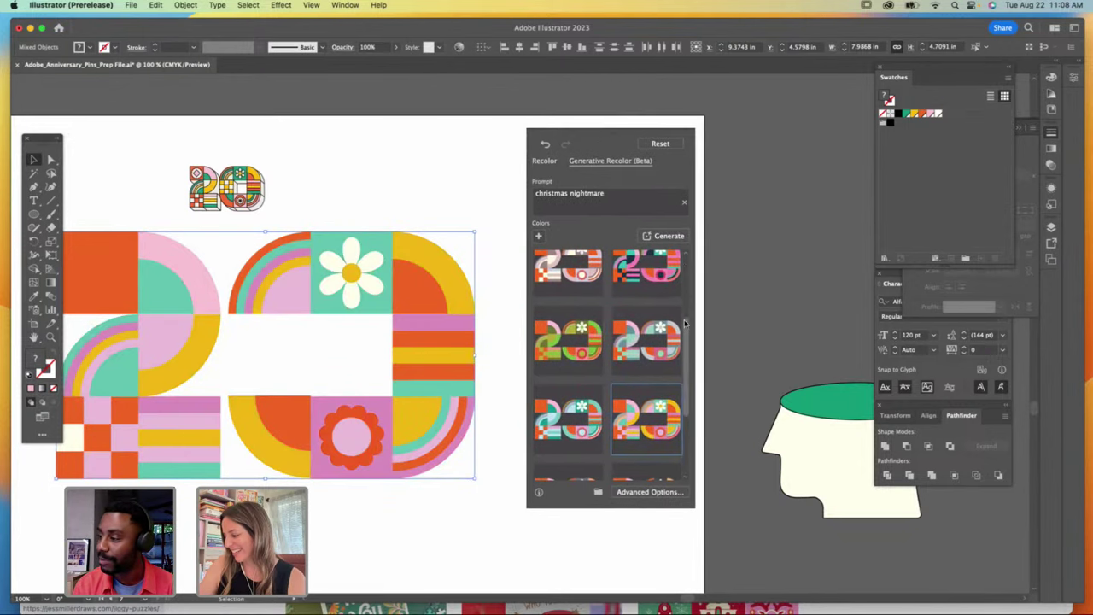
{"action": "scroll", "coordinate": [649, 359], "scroll_direction": "down", "scroll_amount": 3}
{"action": "left_click", "coordinate": [586, 415]}
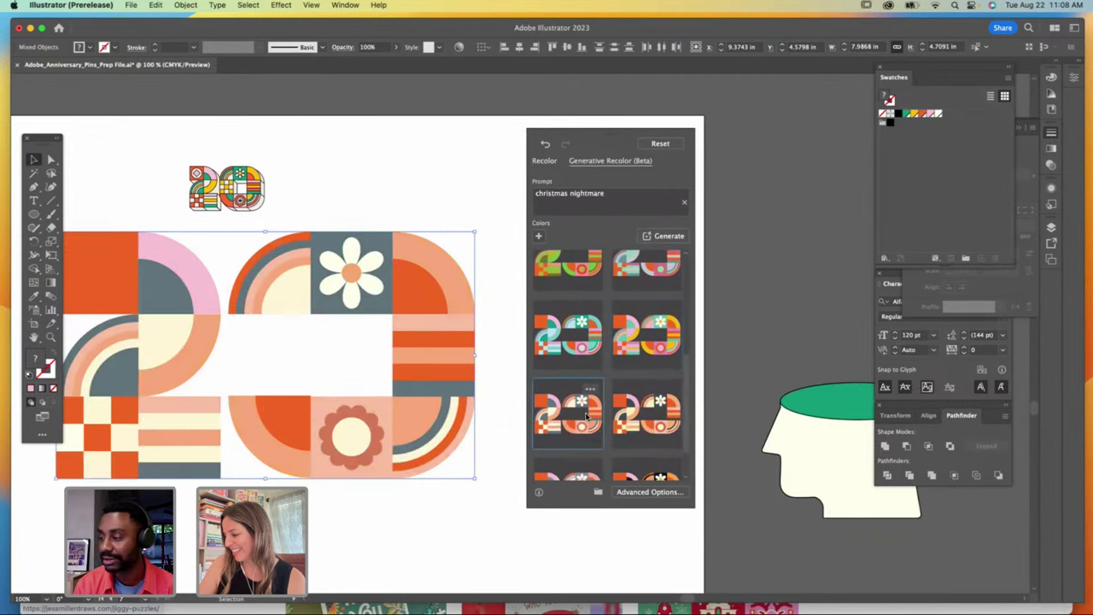
Step: Generate variations for 'matcha coffee at sunset', apply the pink and green one, and close the panel
{"action": "left_click_drag", "start_coordinate": [604, 193], "coordinate": [524, 191]}
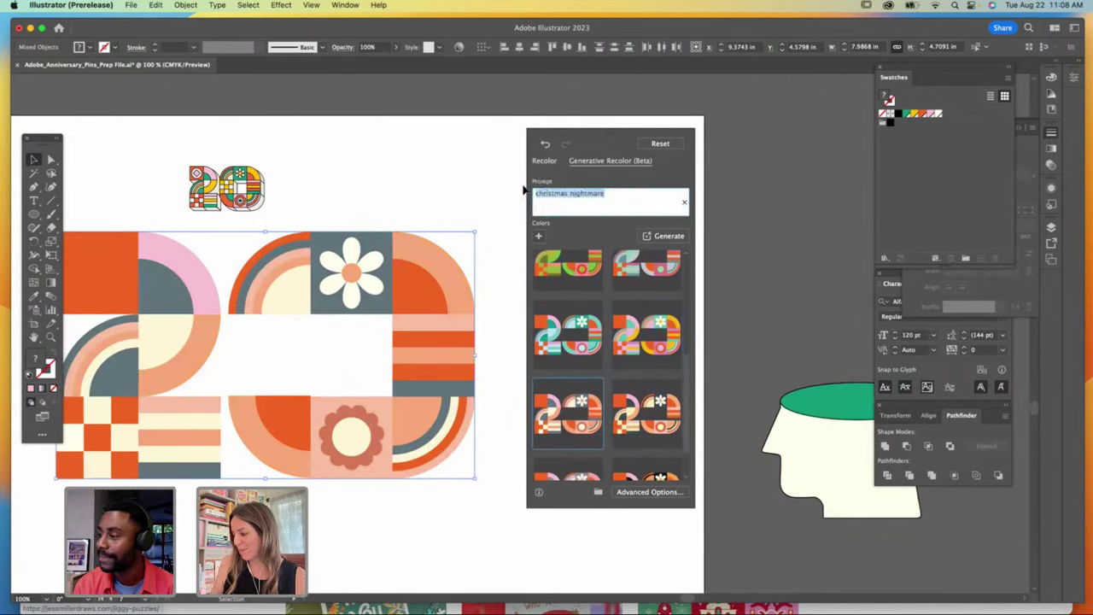
{"action": "type", "text": "matcha"}
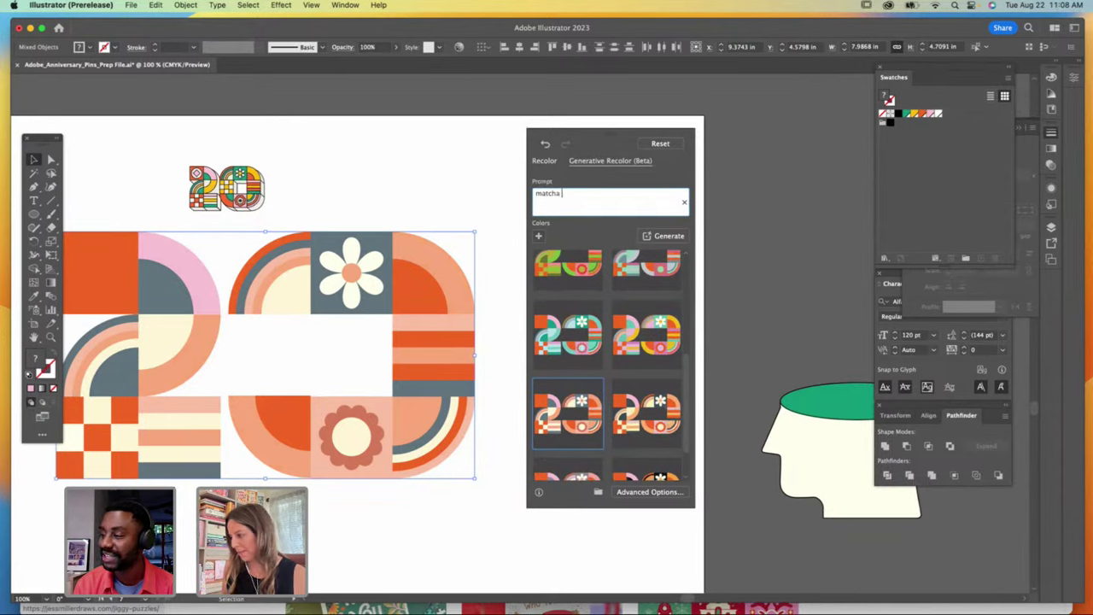
{"action": "type", "text": " coffee"}
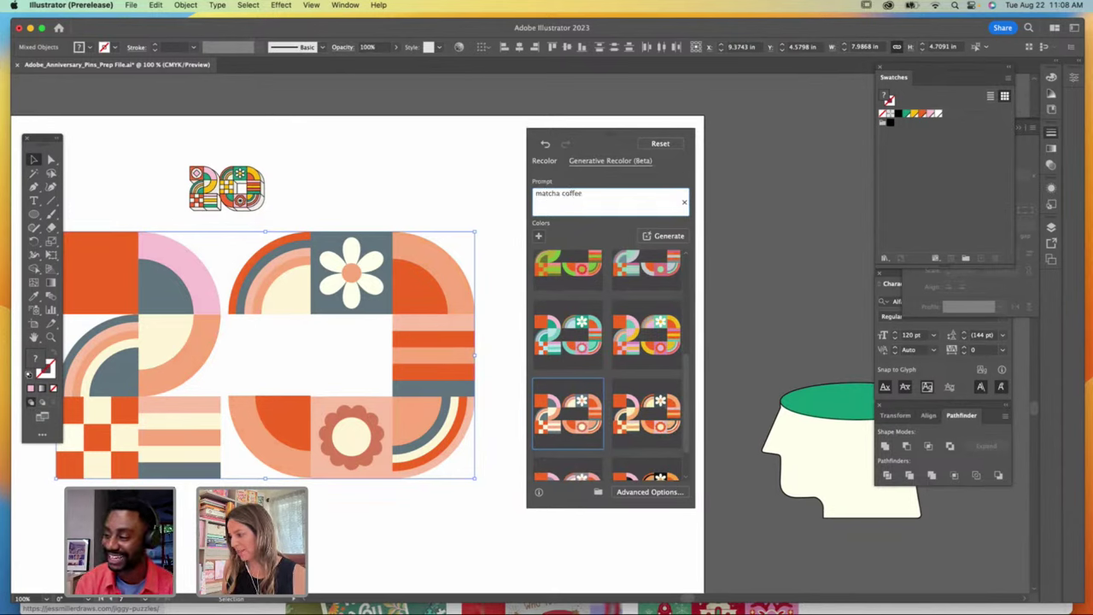
{"action": "type", "text": " at suns"}
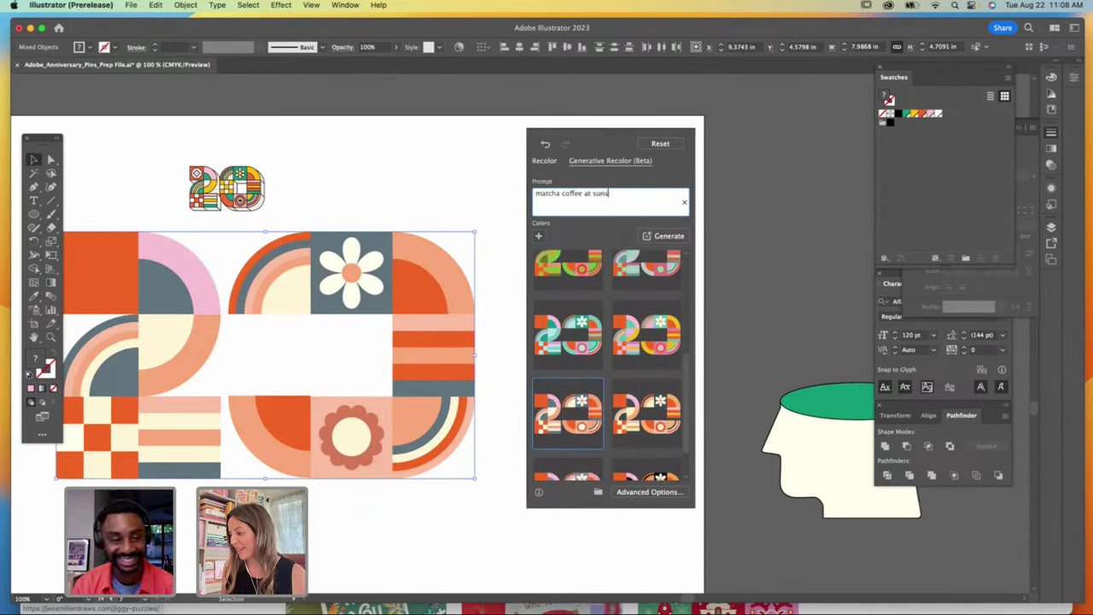
{"action": "type", "text": "et"}
{"action": "key", "text": "Return"}
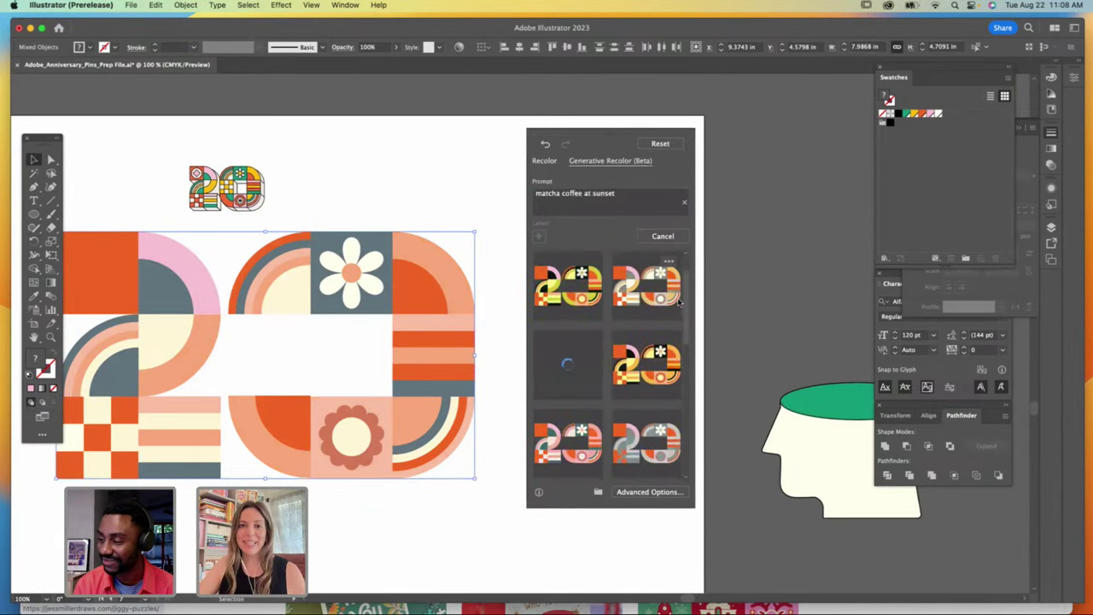
{"action": "left_click", "coordinate": [637, 293]}
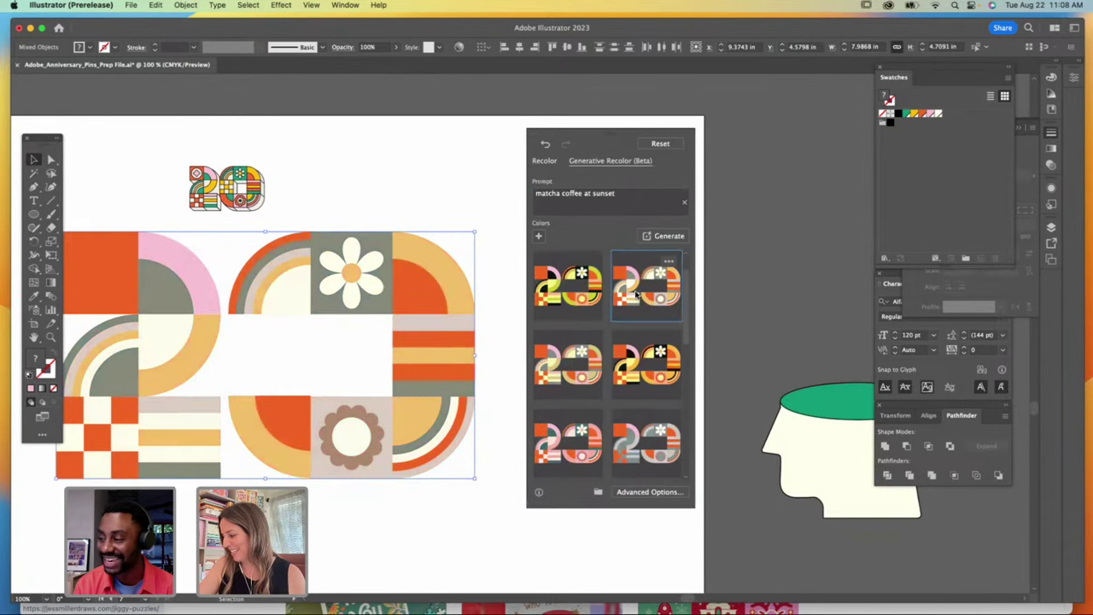
{"action": "left_click", "coordinate": [581, 297]}
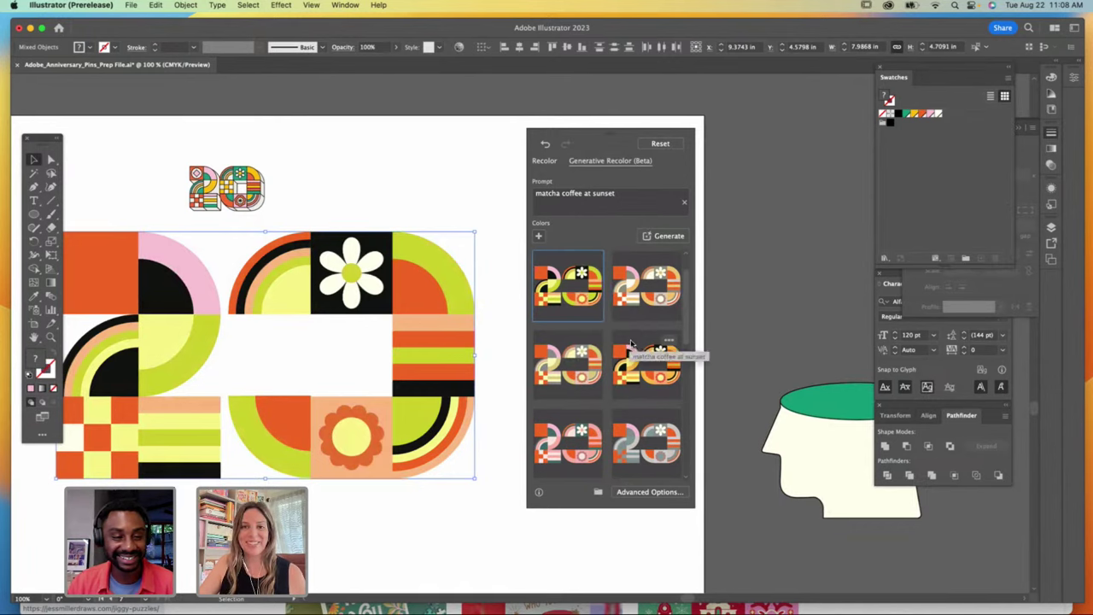
{"action": "left_click", "coordinate": [647, 376]}
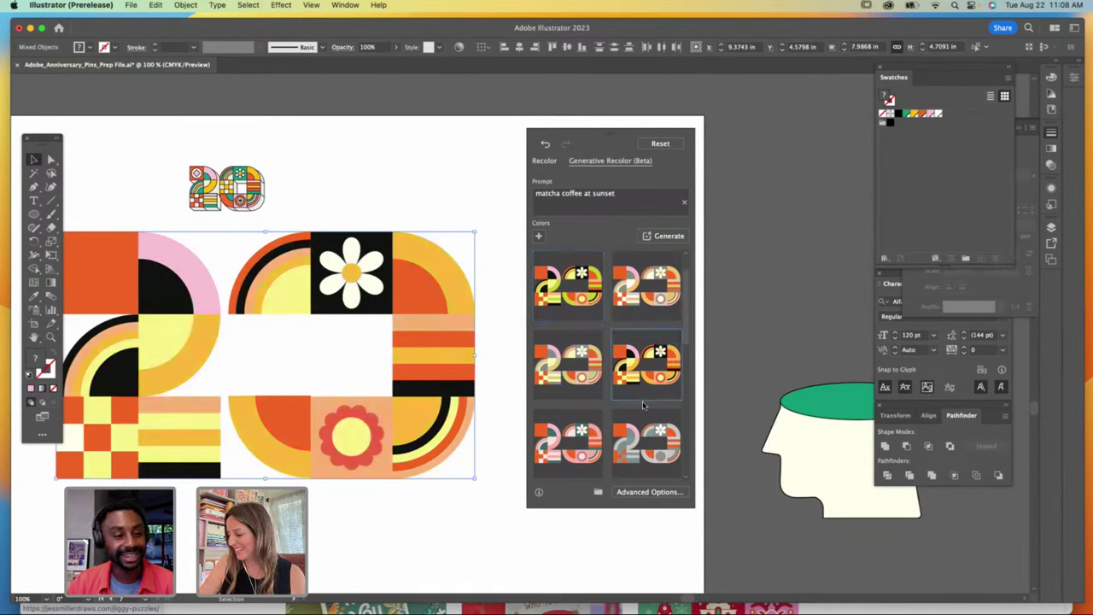
{"action": "left_click", "coordinate": [587, 444]}
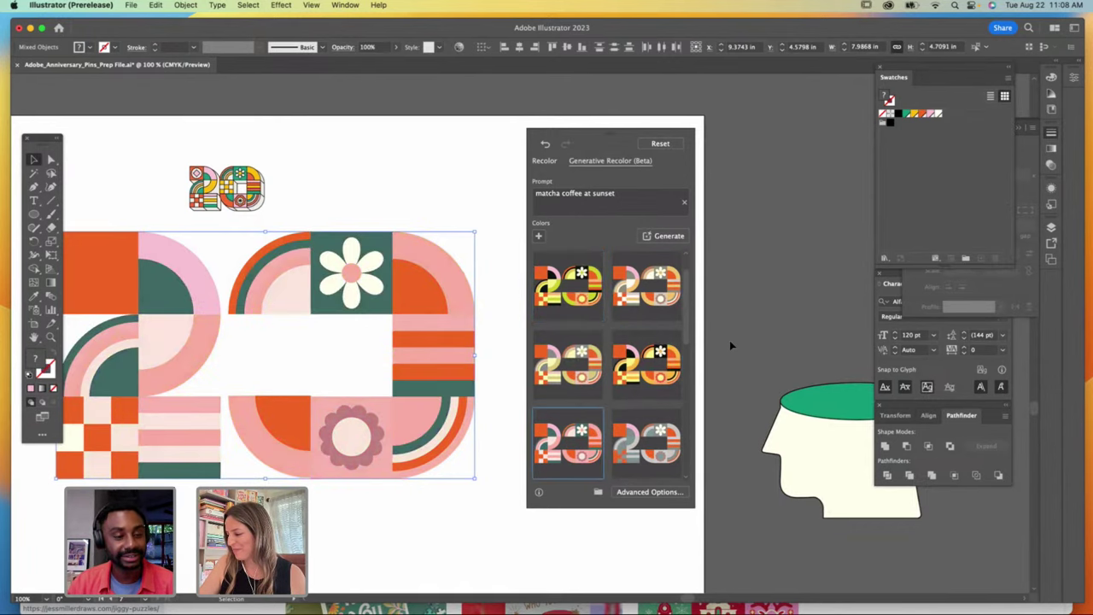
{"action": "left_click", "coordinate": [729, 340]}
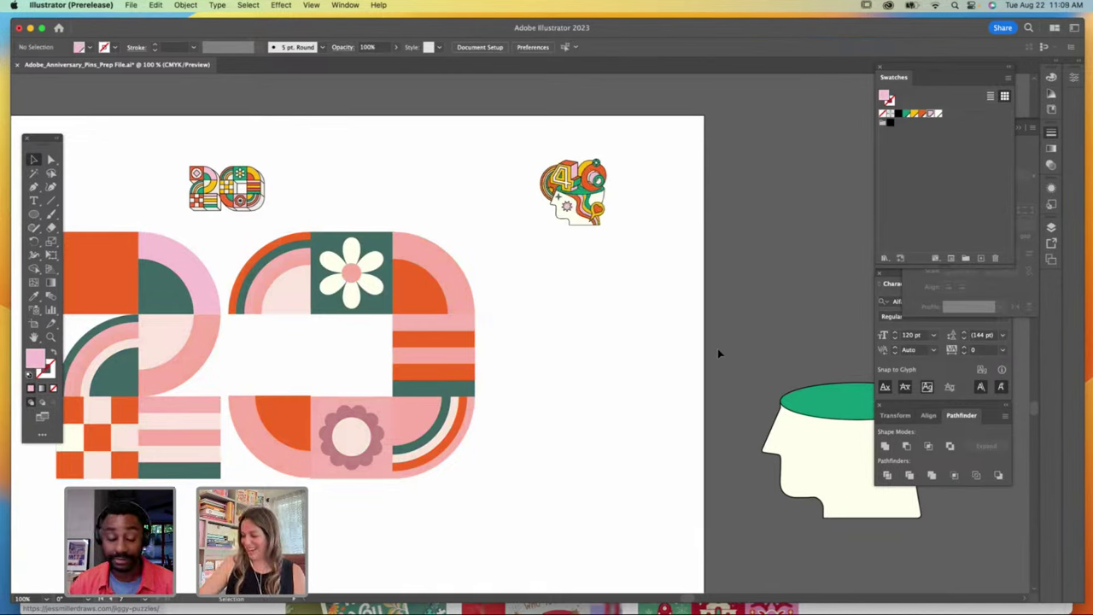
Step: Undo back to the yellow-green palette and move the checkerboard square into the middle of the 0
{"action": "key", "text": "cmd+z"}
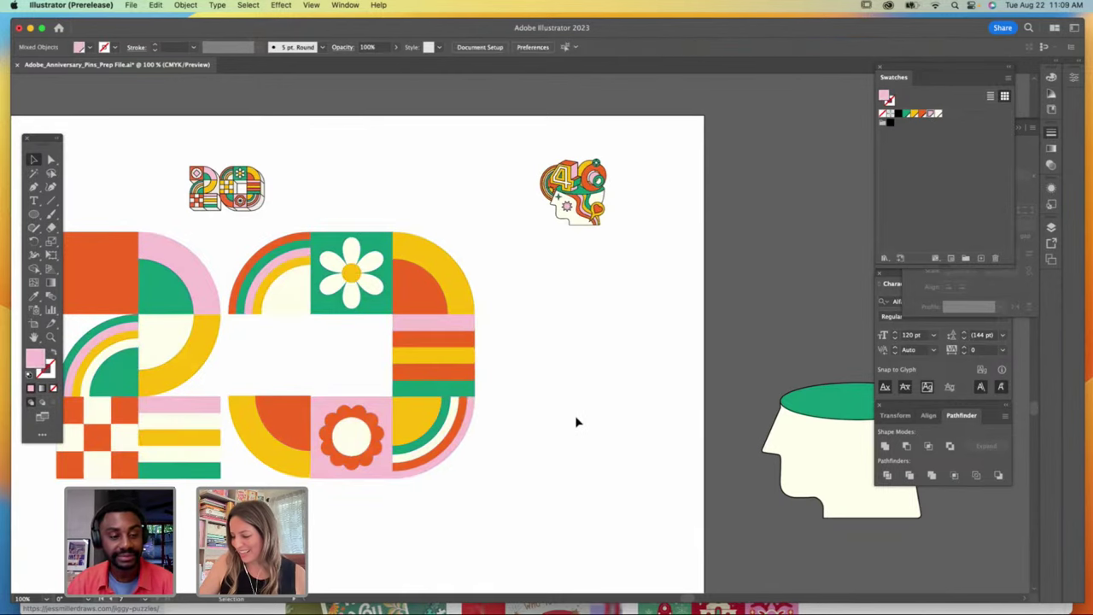
{"action": "left_click", "coordinate": [576, 421]}
{"action": "left_click", "coordinate": [35, 337]}
{"action": "left_click_drag", "start_coordinate": [124, 369], "coordinate": [179, 399]}
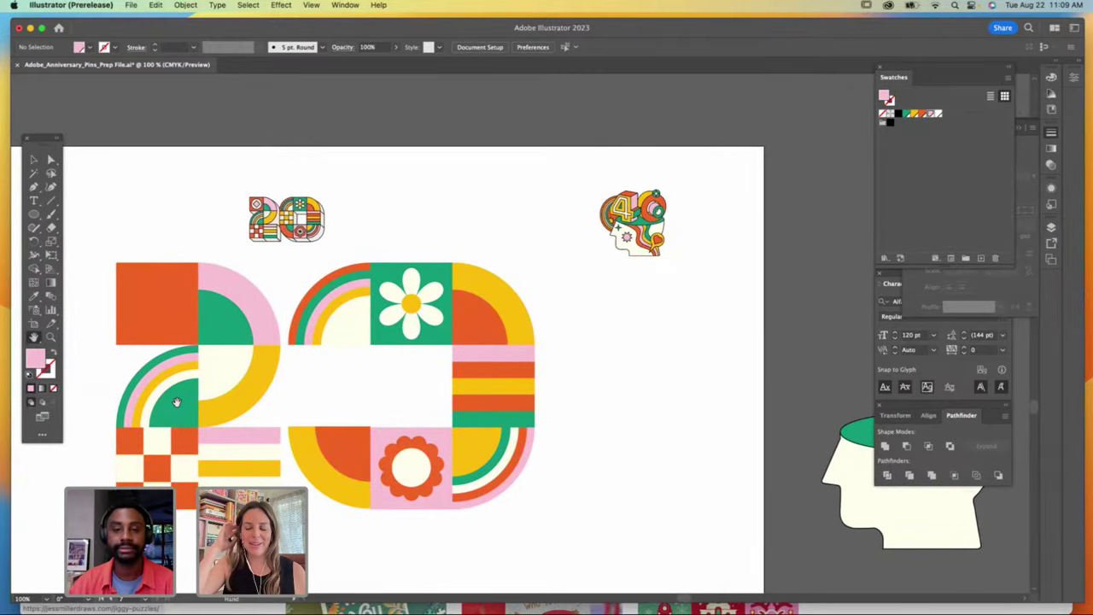
{"action": "left_click", "coordinate": [35, 159]}
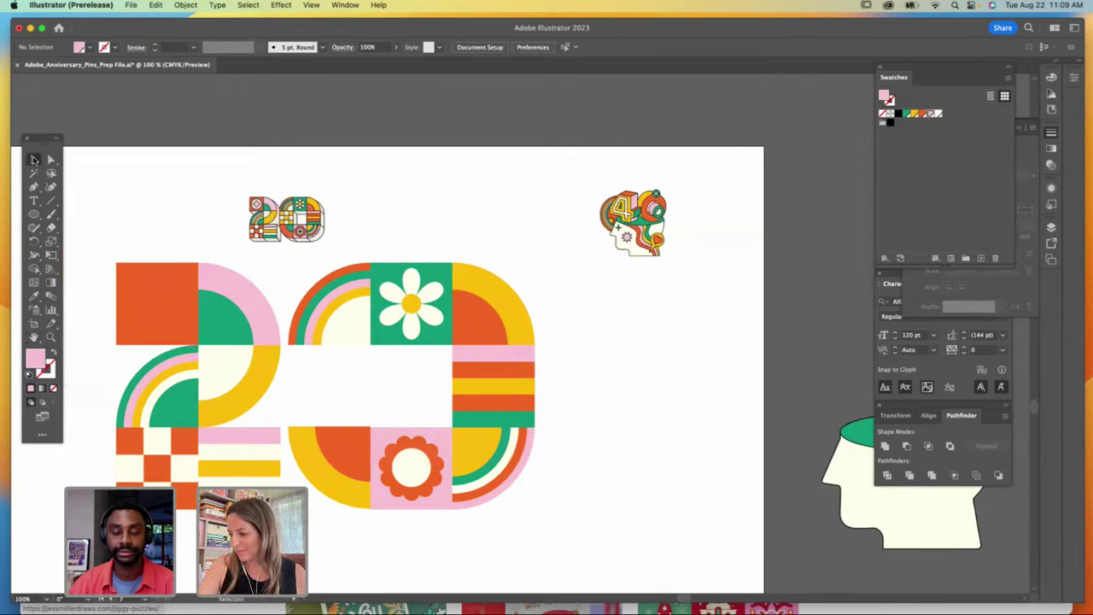
{"action": "left_click", "coordinate": [156, 448]}
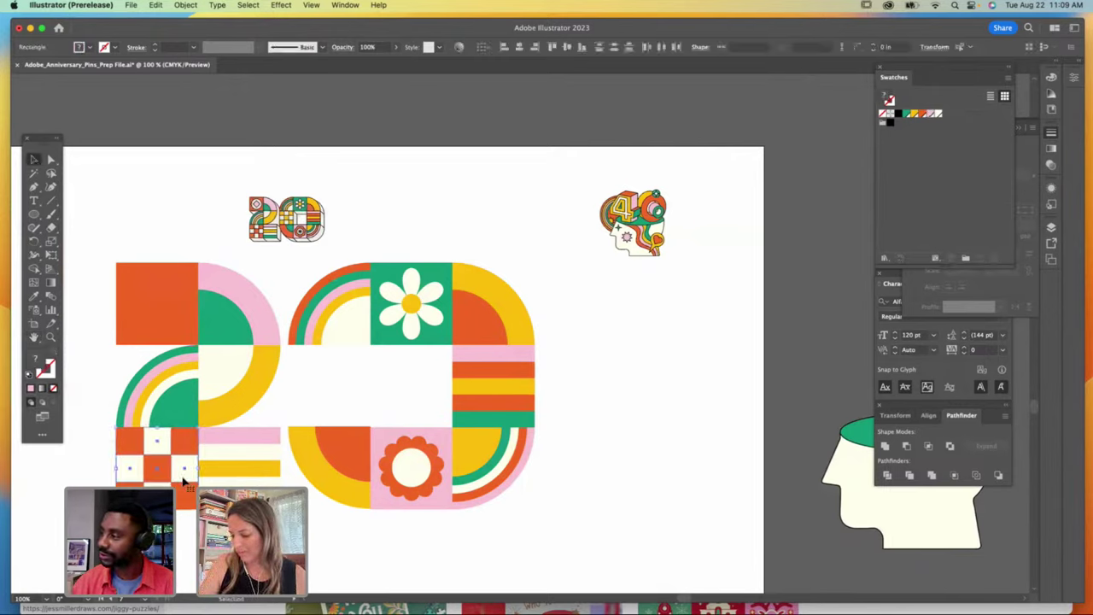
{"action": "left_click_drag", "start_coordinate": [180, 446], "coordinate": [352, 364]}
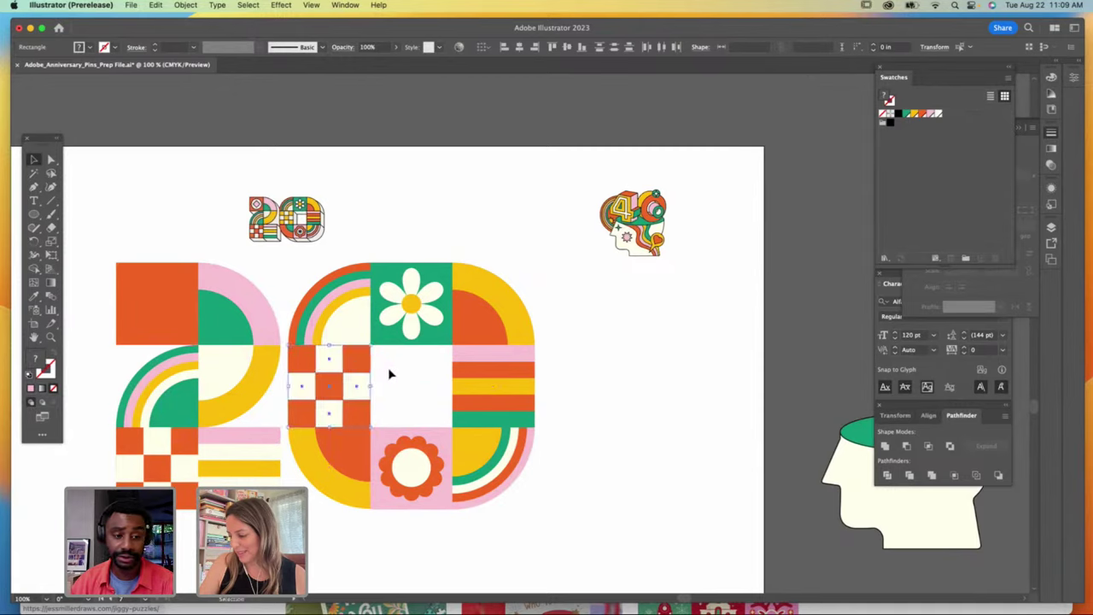
Step: Make the checkerboard yellow, the quarter-circle group orange and its small quarter-circle green
{"action": "left_click", "coordinate": [916, 112]}
{"action": "left_click", "coordinate": [356, 501]}
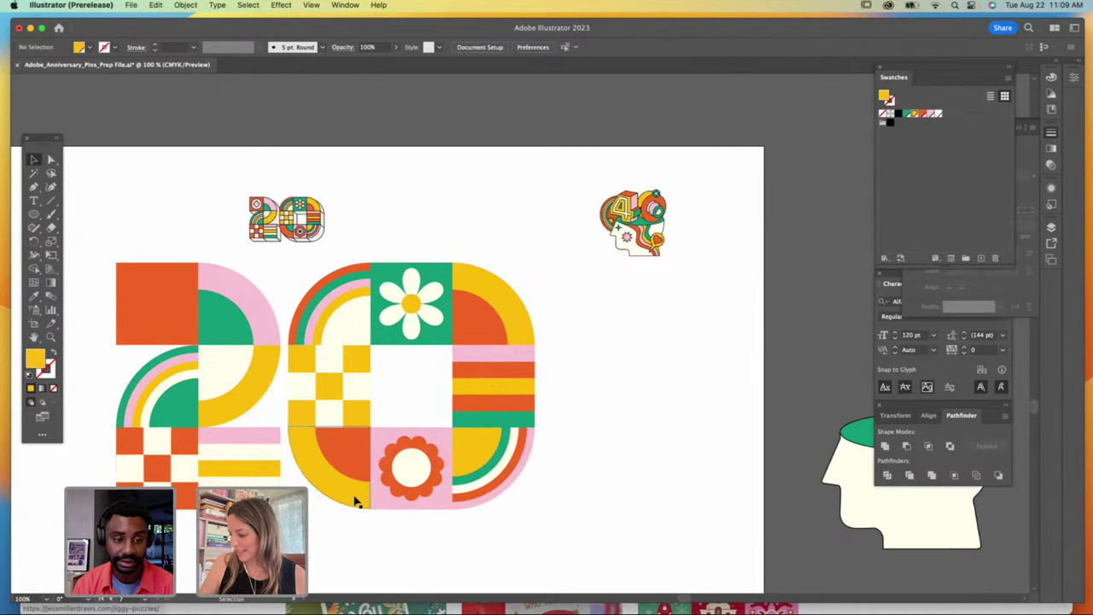
{"action": "left_click", "coordinate": [924, 115]}
{"action": "left_click", "coordinate": [354, 447]}
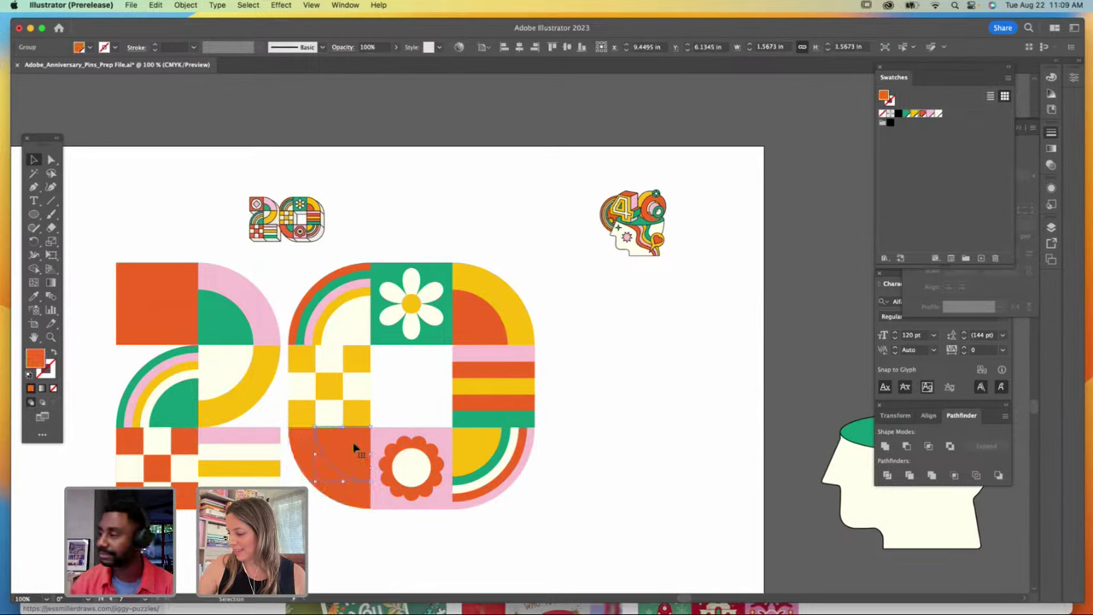
{"action": "left_click", "coordinate": [908, 113]}
{"action": "left_click_drag", "start_coordinate": [550, 519], "coordinate": [569, 437]}
Step: Zoom in and draw a circle centred on the top-left orange square
{"action": "left_click", "coordinate": [49, 338]}
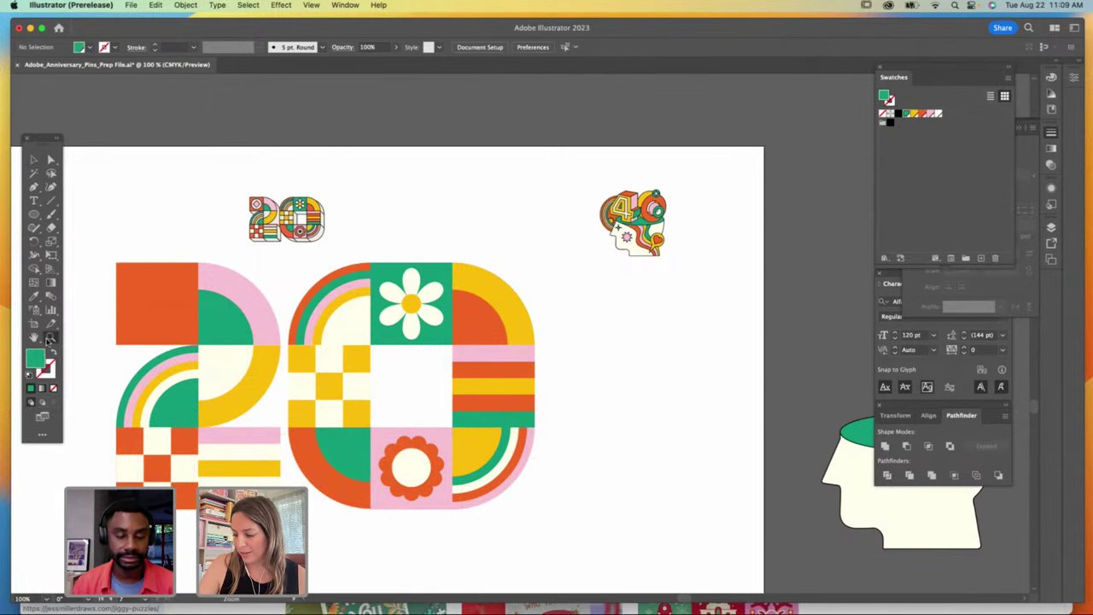
{"action": "left_click", "coordinate": [175, 307]}
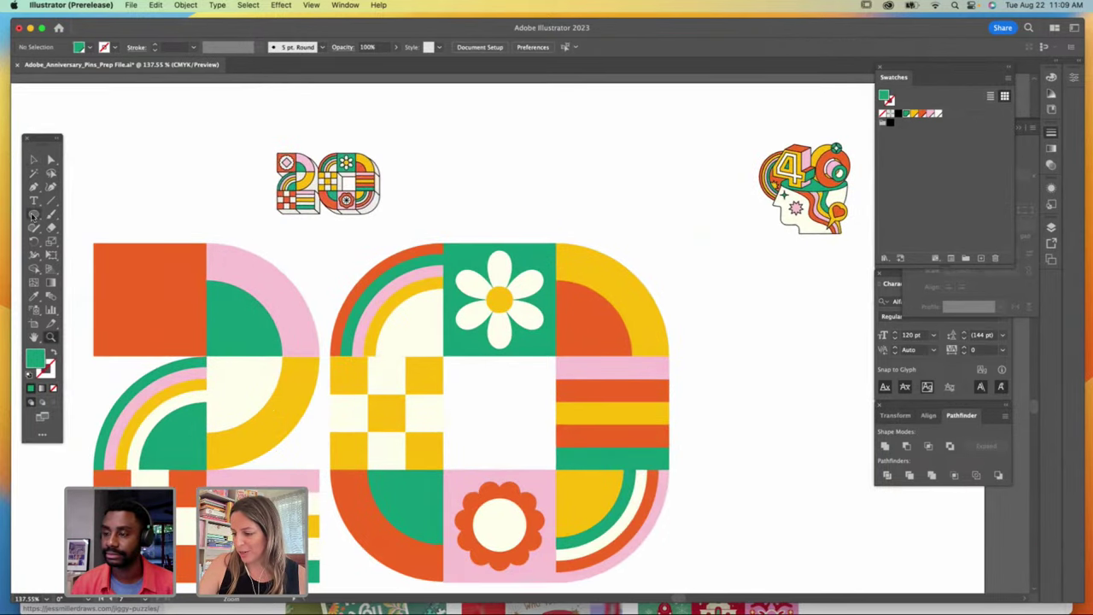
{"action": "left_click", "coordinate": [33, 214]}
{"action": "mouse_move", "coordinate": [147, 295]}
{"action": "left_mouse_down"}
{"action": "mouse_move", "coordinate": [155, 279]}
{"action": "mouse_move", "coordinate": [132, 250]}
{"action": "mouse_move", "coordinate": [164, 285]}
{"action": "left_mouse_up"}
{"action": "key", "text": "v"}
Step: Fill the circle cream and give it a Smooth Zig Zag effect of size 0.06 in
{"action": "left_click", "coordinate": [938, 116]}
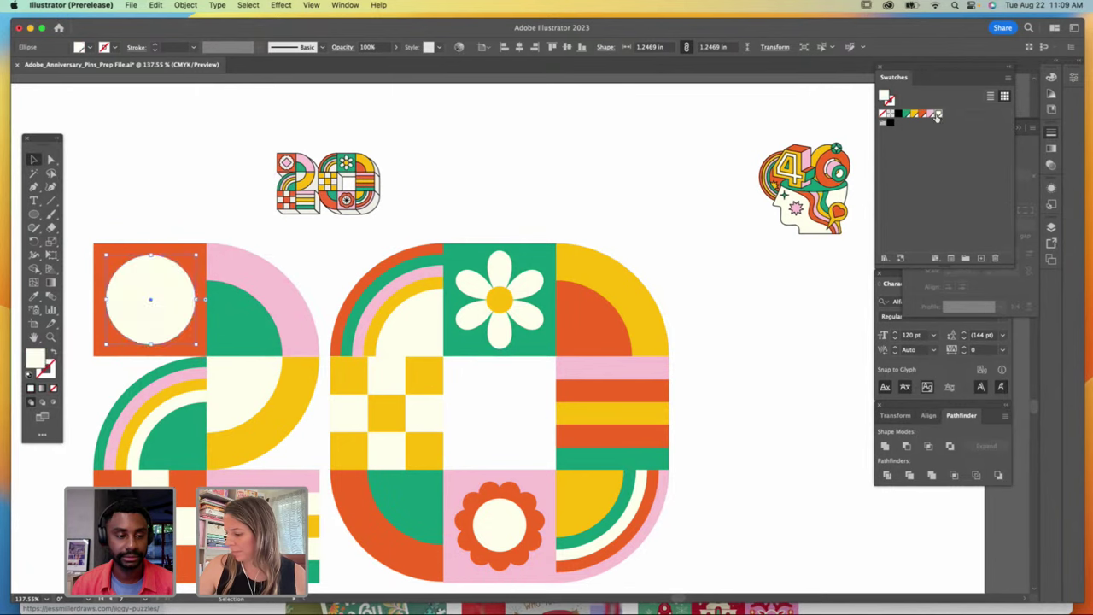
{"action": "left_click", "coordinate": [281, 4]}
{"action": "mouse_move", "coordinate": [383, 126]}
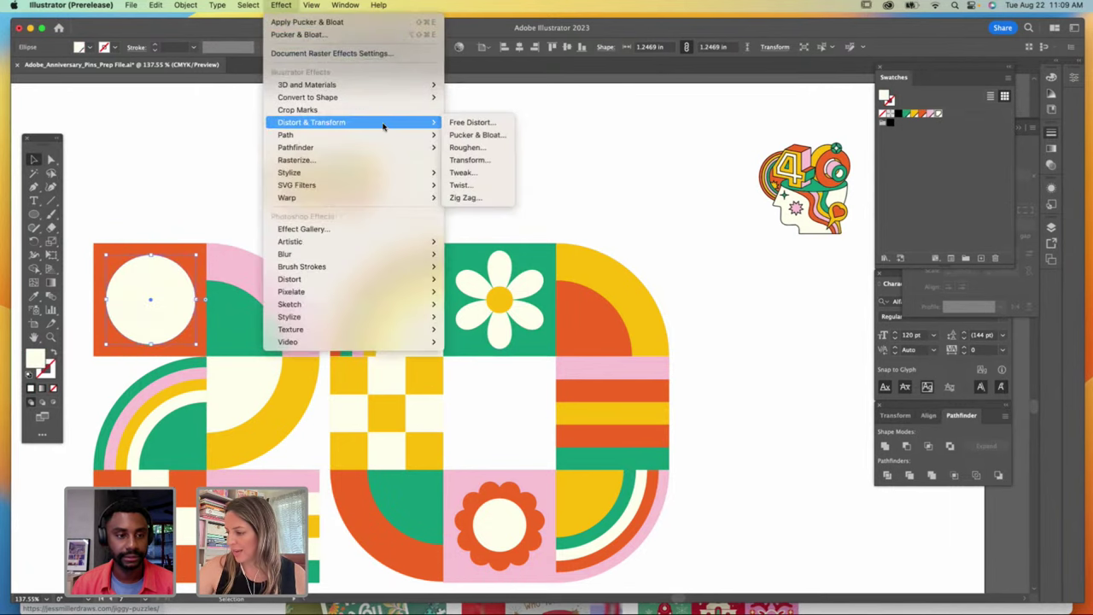
{"action": "left_click", "coordinate": [465, 198]}
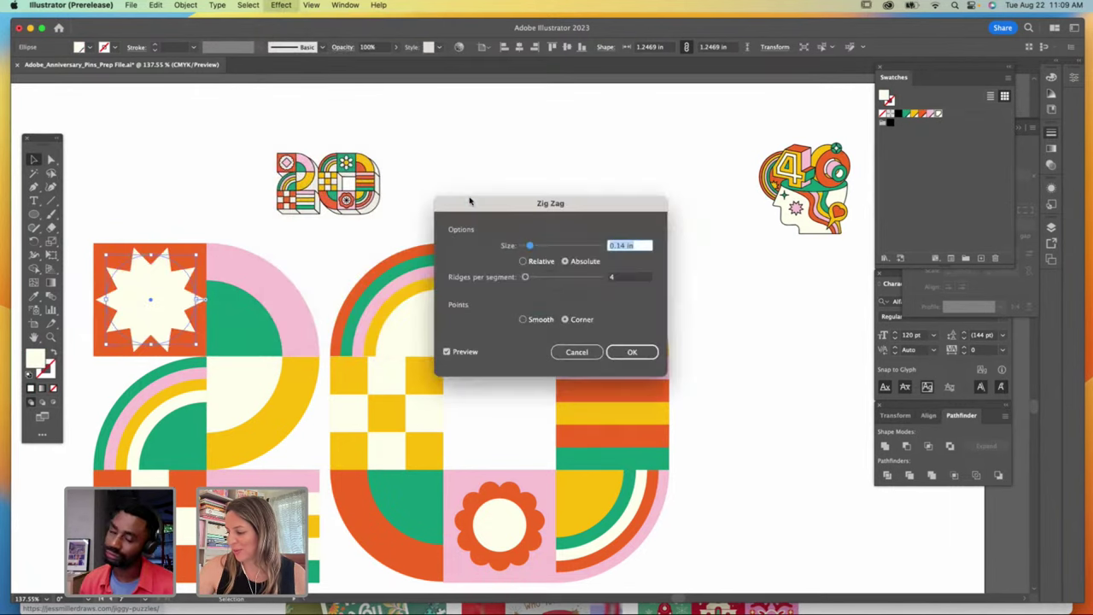
{"action": "left_click", "coordinate": [524, 319]}
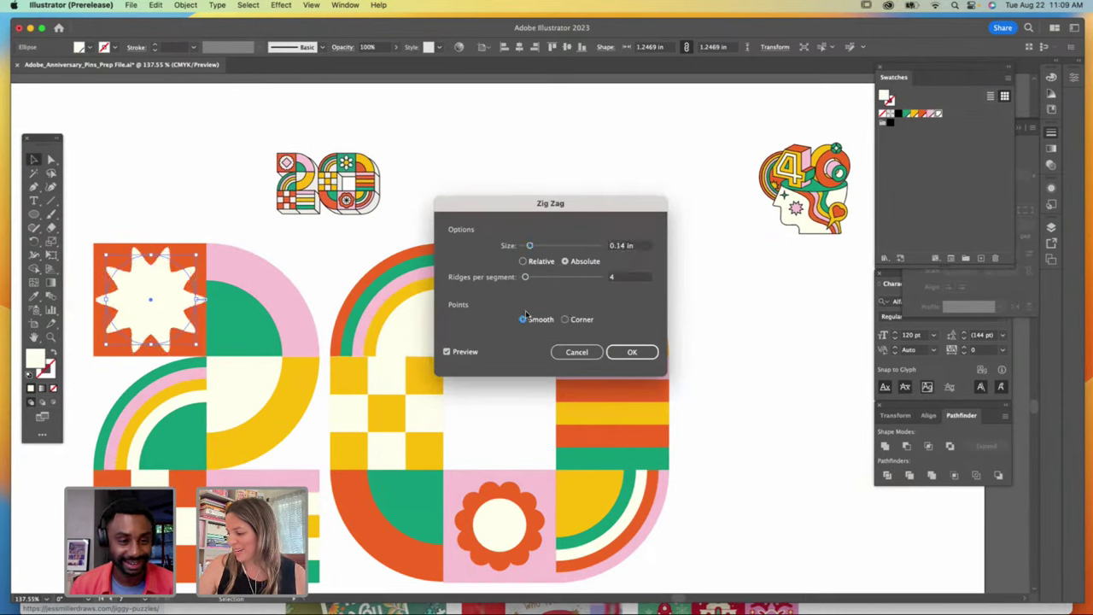
{"action": "left_click_drag", "start_coordinate": [530, 245], "coordinate": [527, 277]}
{"action": "left_click", "coordinate": [632, 352]}
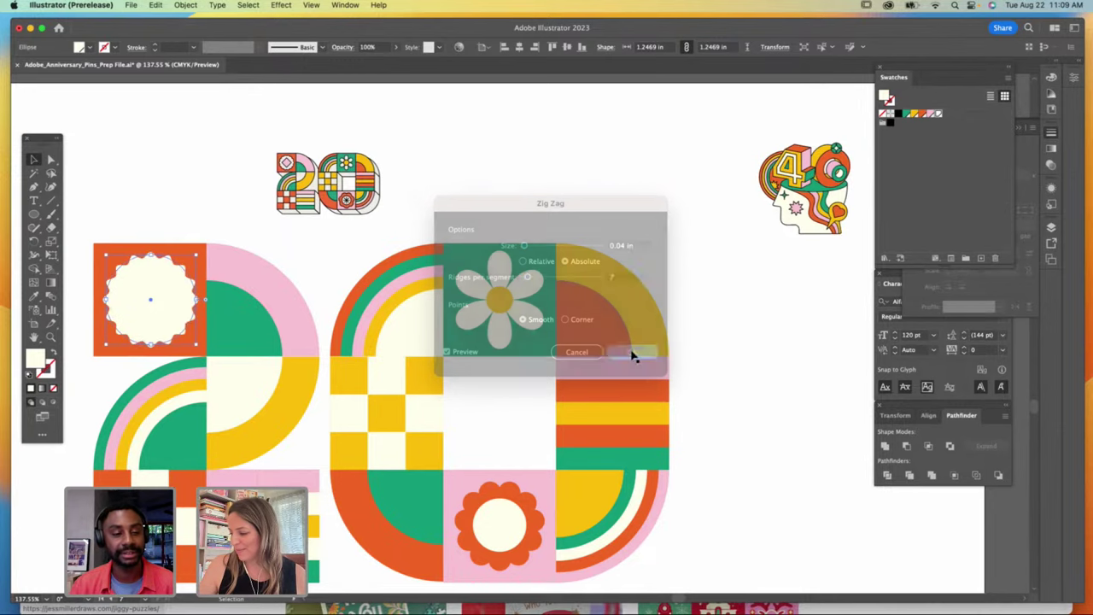
Step: Draw a pink square and rotate it 45° into a diamond inside the scalloped circle
{"action": "left_click_drag", "start_coordinate": [33, 217], "coordinate": [75, 217]}
{"action": "mouse_move", "coordinate": [500, 164]}
{"action": "left_mouse_down"}
{"action": "mouse_move", "coordinate": [557, 221]}
{"action": "mouse_move", "coordinate": [637, 268]}
{"action": "mouse_move", "coordinate": [635, 300]}
{"action": "left_mouse_up"}
{"action": "left_click", "coordinate": [932, 115]}
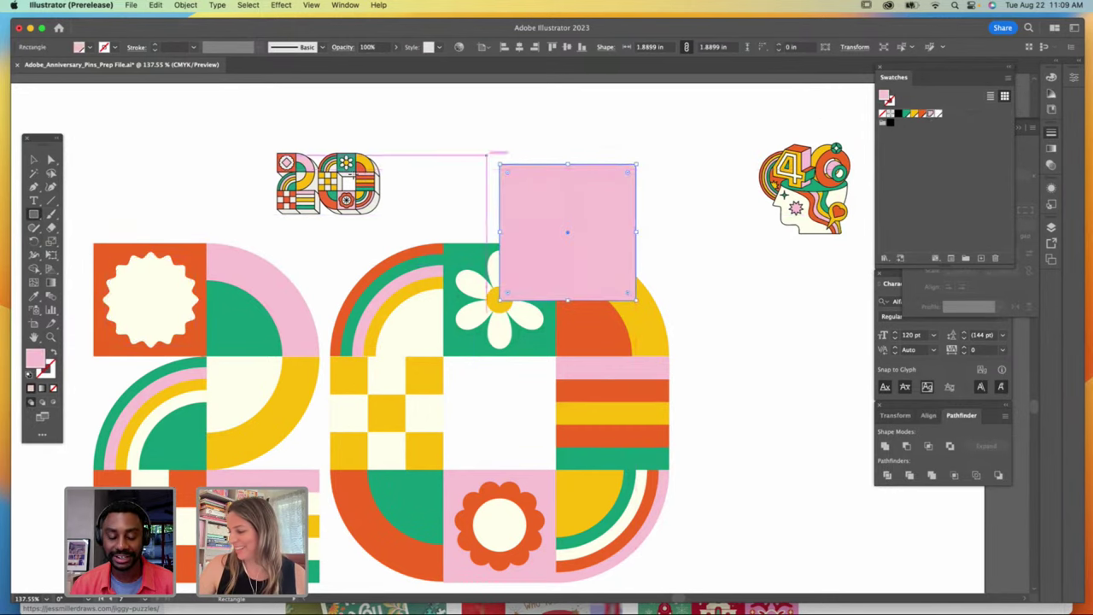
{"action": "key", "text": "v"}
{"action": "left_click_drag", "start_coordinate": [636, 158], "coordinate": [159, 291]}
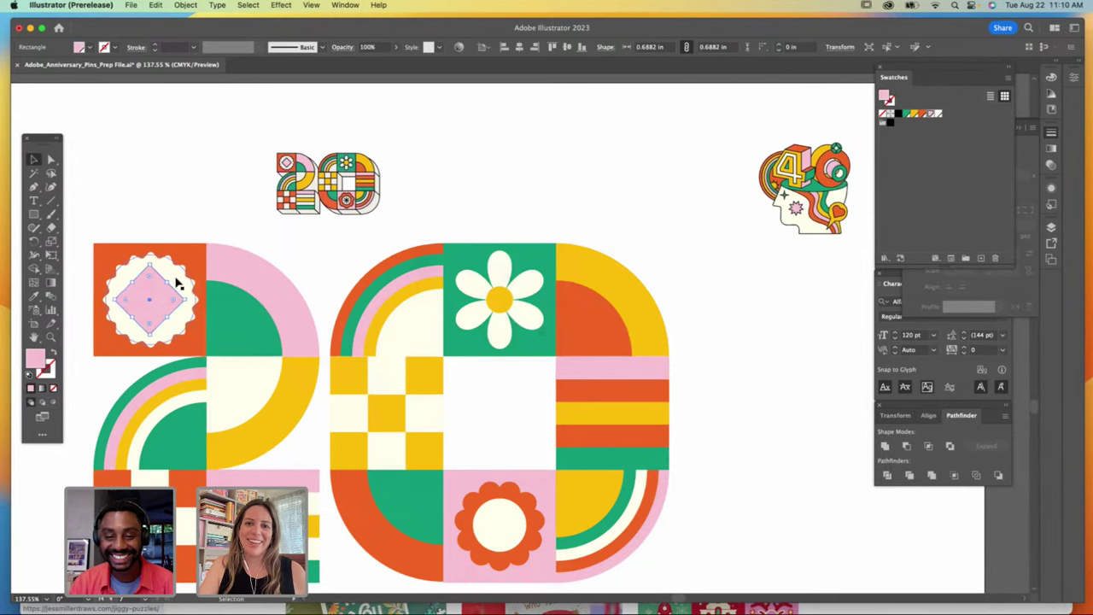
{"action": "left_click", "coordinate": [633, 179]}
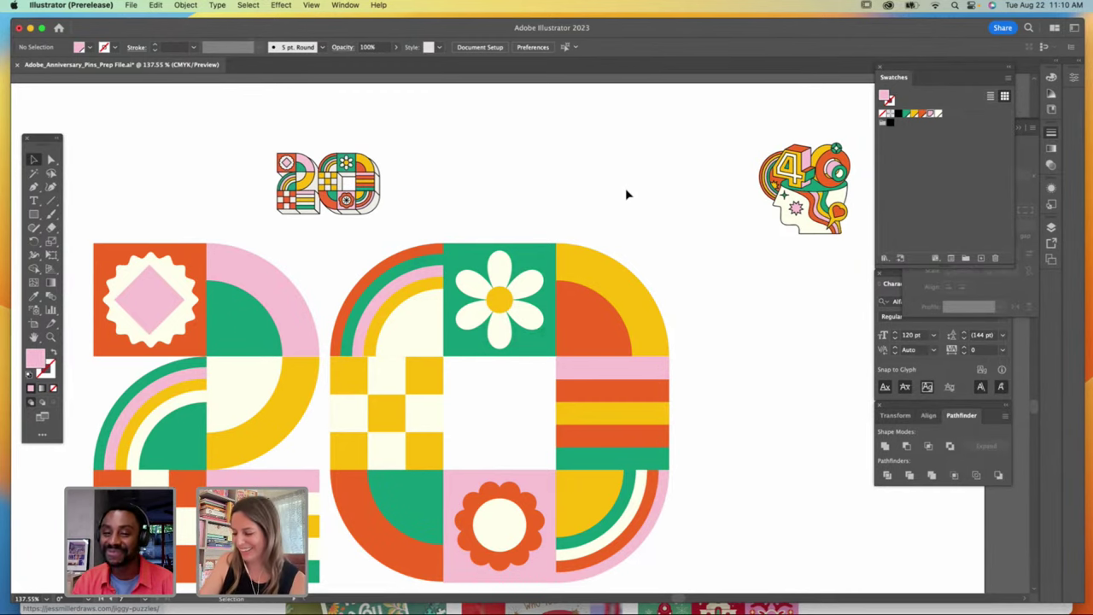
{"action": "scroll", "coordinate": [393, 342], "scroll_direction": "down", "scroll_amount": 2}
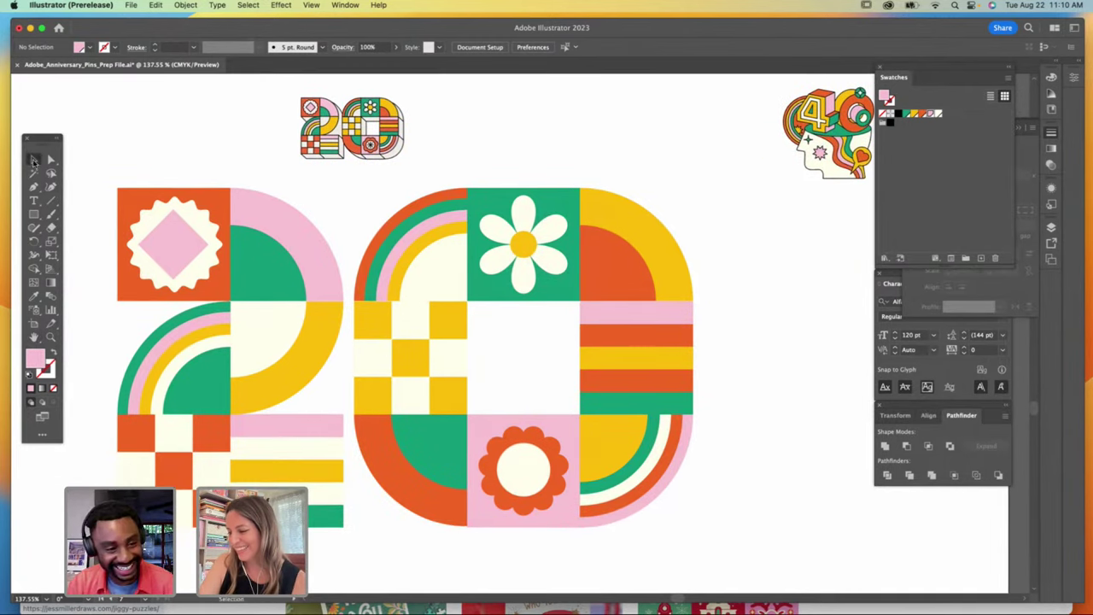
Step: Outline all shapes of the big 20 artwork in black 1 pt, then pan to the head illustration
{"action": "left_click_drag", "start_coordinate": [96, 202], "coordinate": [707, 535]}
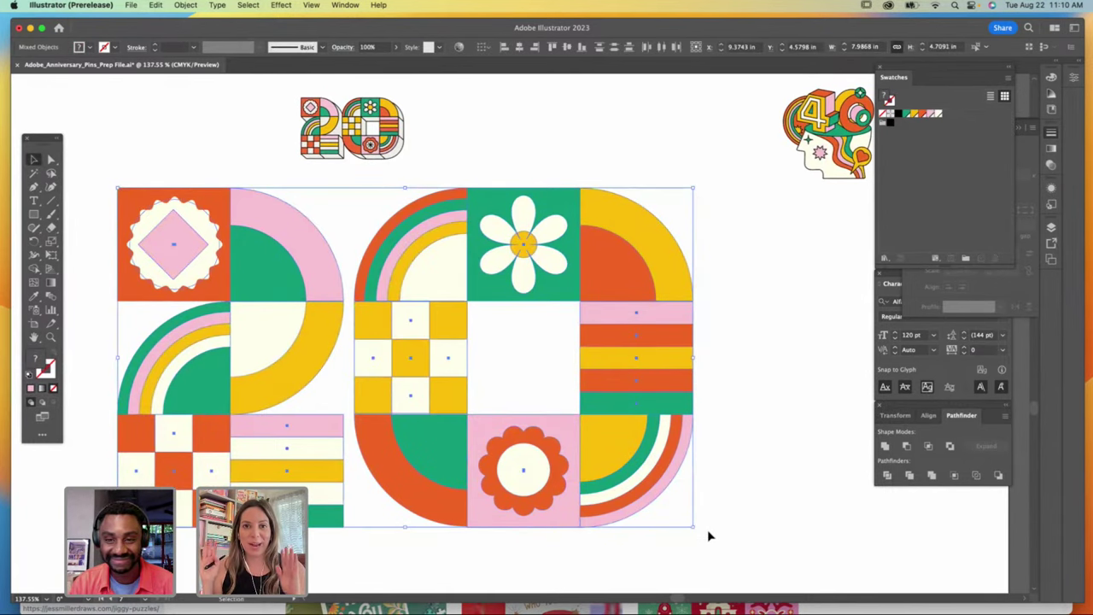
{"action": "left_click", "coordinate": [892, 112]}
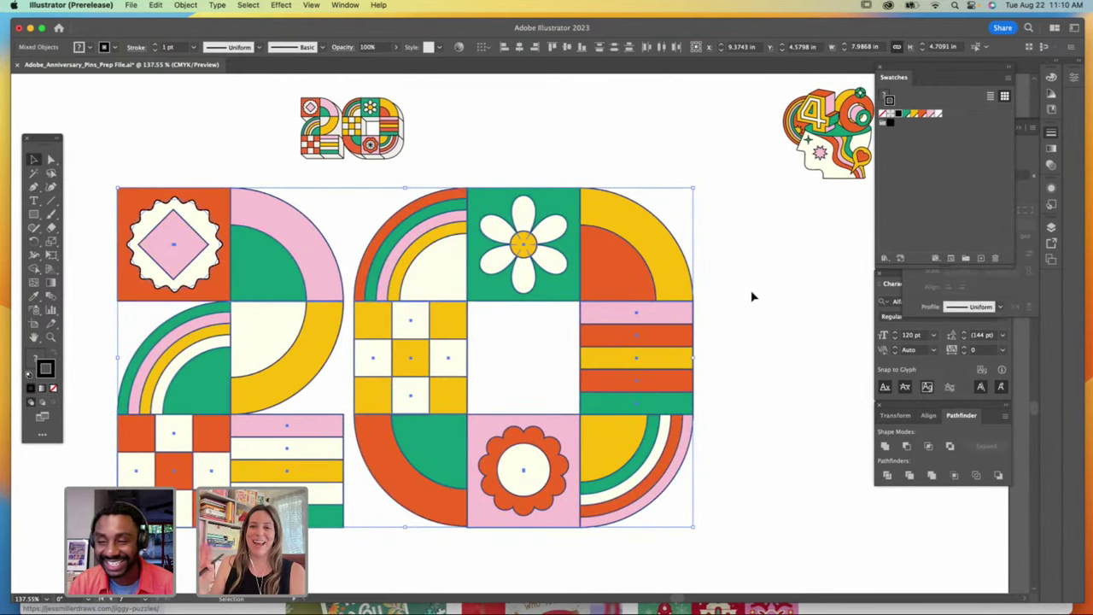
{"action": "left_click", "coordinate": [746, 380]}
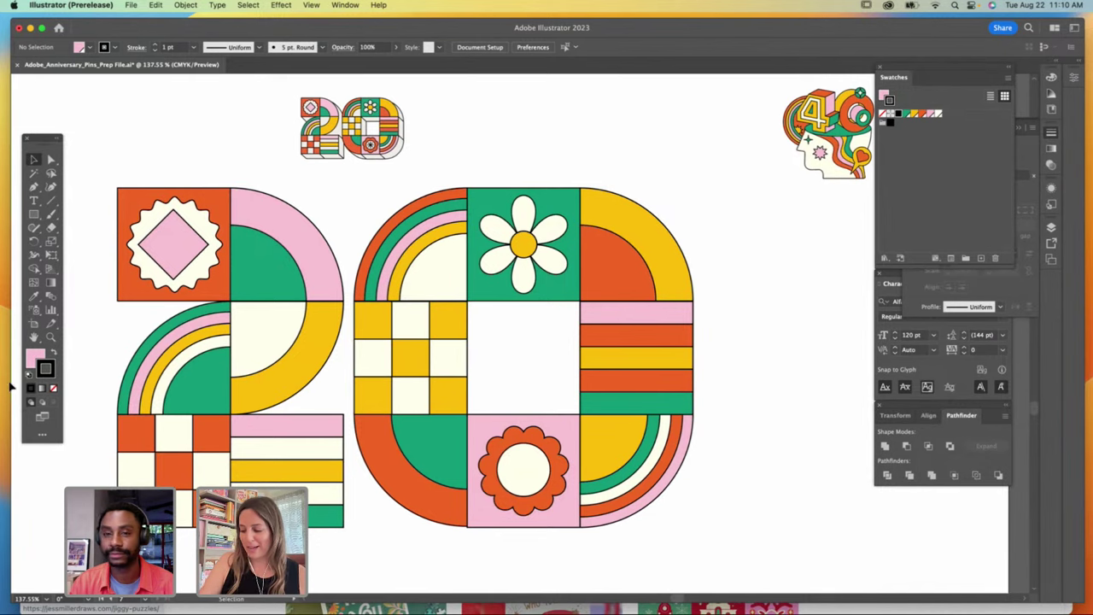
{"action": "left_click", "coordinate": [34, 337]}
{"action": "left_click_drag", "start_coordinate": [767, 373], "coordinate": [436, 384]}
Step: Zoom out, then select the big 20 artwork and drag it to the left
{"action": "key", "text": "super+minus"}
{"action": "key", "text": "super+minus"}
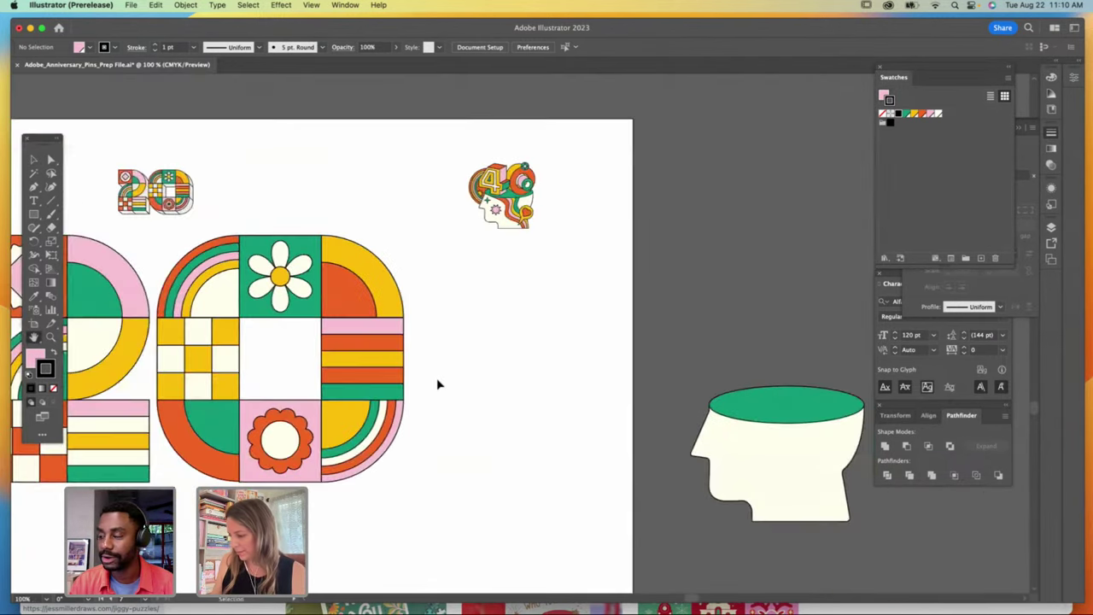
{"action": "key", "text": "v"}
{"action": "left_click_drag", "start_coordinate": [131, 261], "coordinate": [453, 469]}
{"action": "left_click_drag", "start_coordinate": [378, 284], "coordinate": [263, 568]}
Step: Zoom and pan to view the small 20 and 40 pins
{"action": "left_click", "coordinate": [49, 338]}
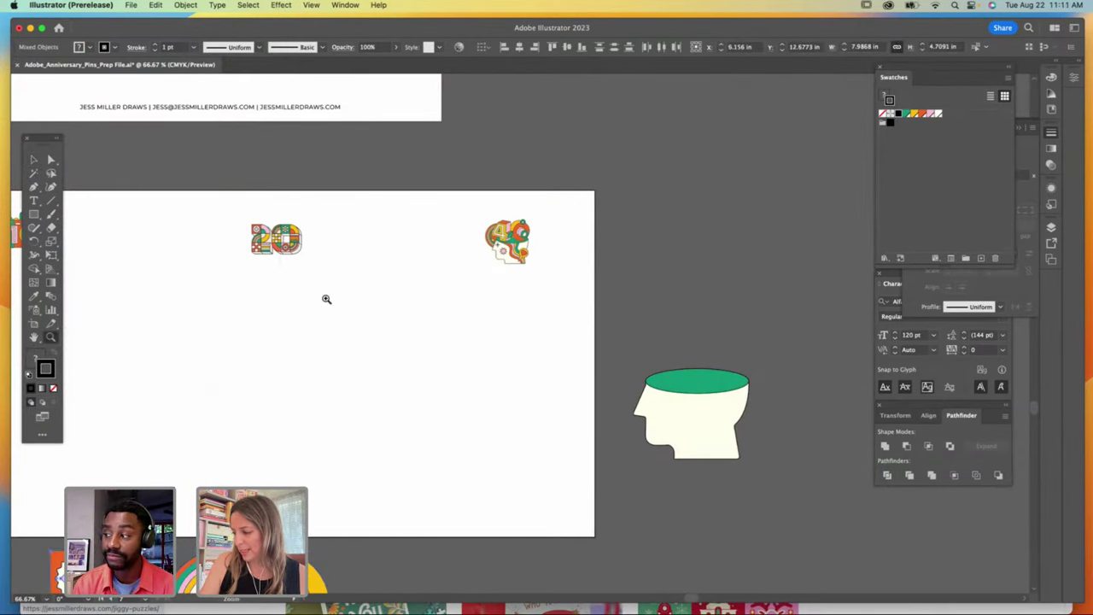
{"action": "left_click_drag", "start_coordinate": [539, 309], "coordinate": [587, 281]}
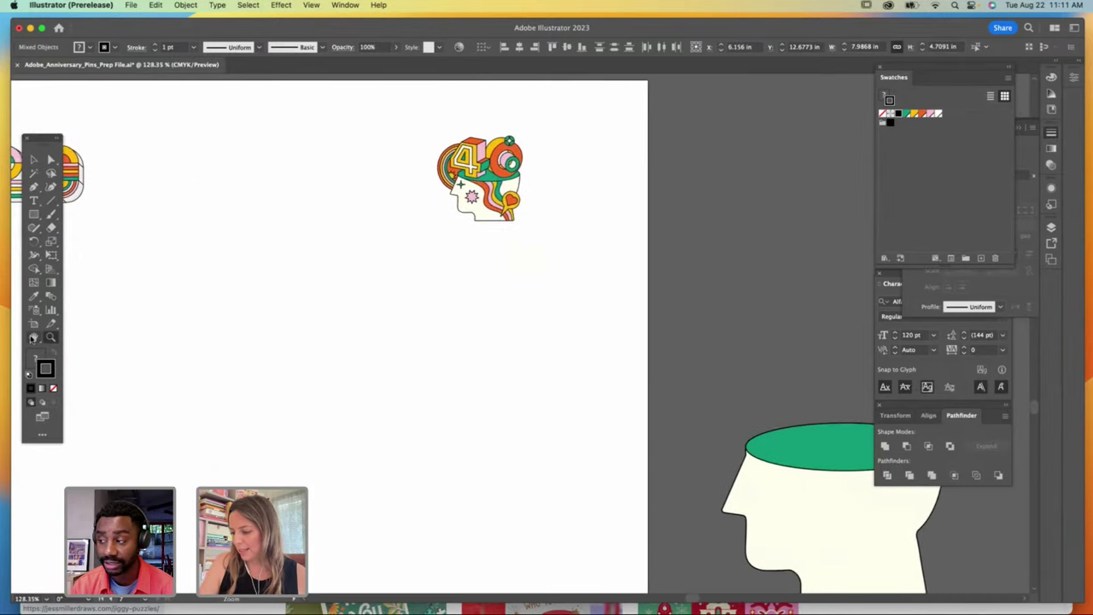
{"action": "left_click", "coordinate": [34, 337]}
{"action": "left_click_drag", "start_coordinate": [107, 332], "coordinate": [168, 284]}
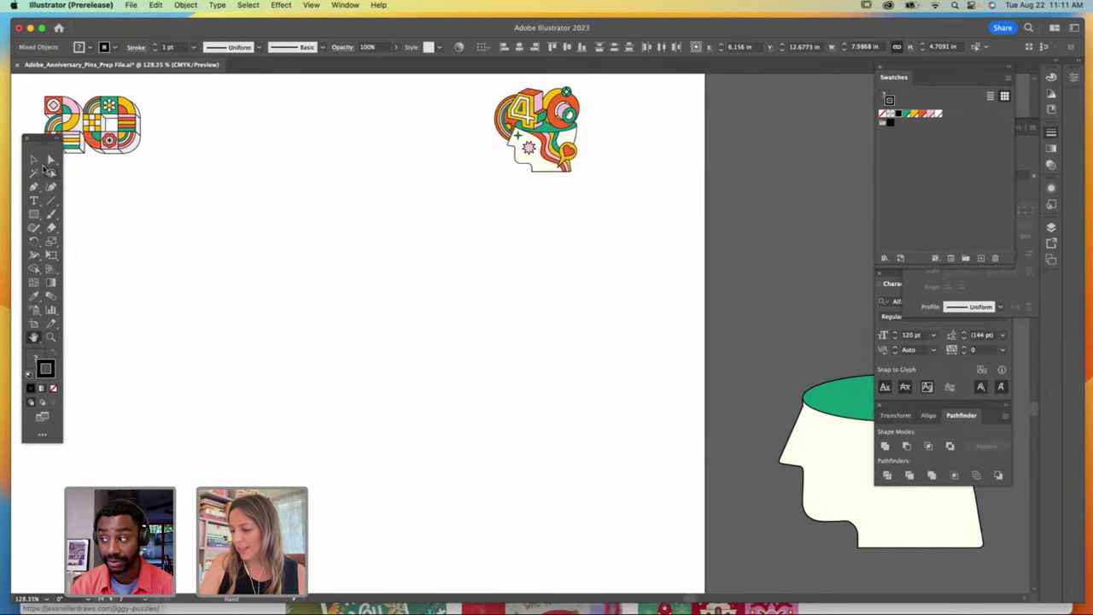
{"action": "left_click", "coordinate": [34, 160]}
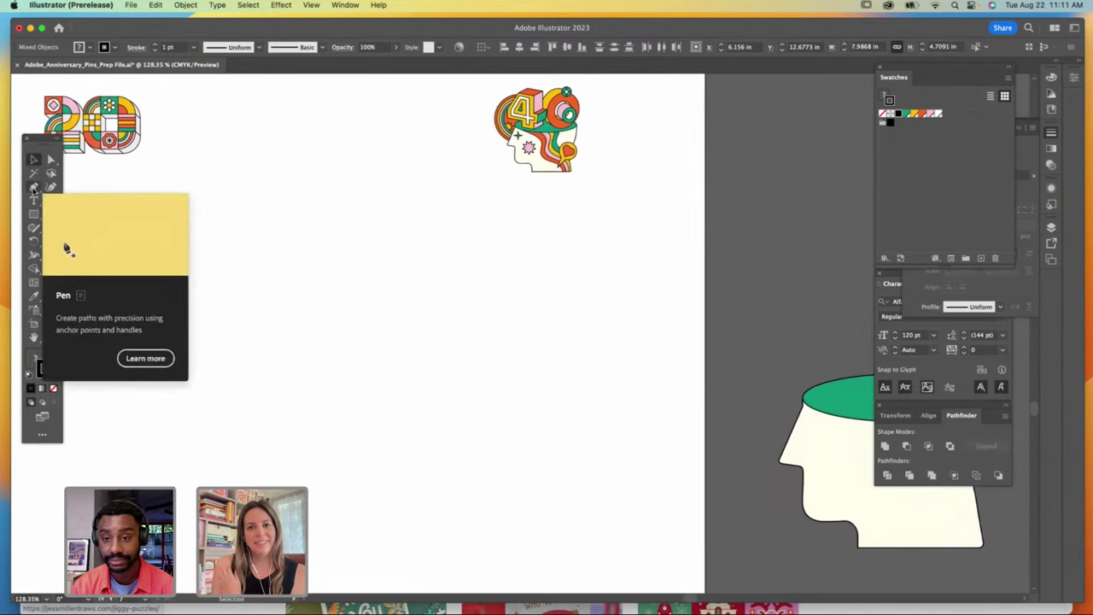
{"action": "left_click", "coordinate": [274, 363]}
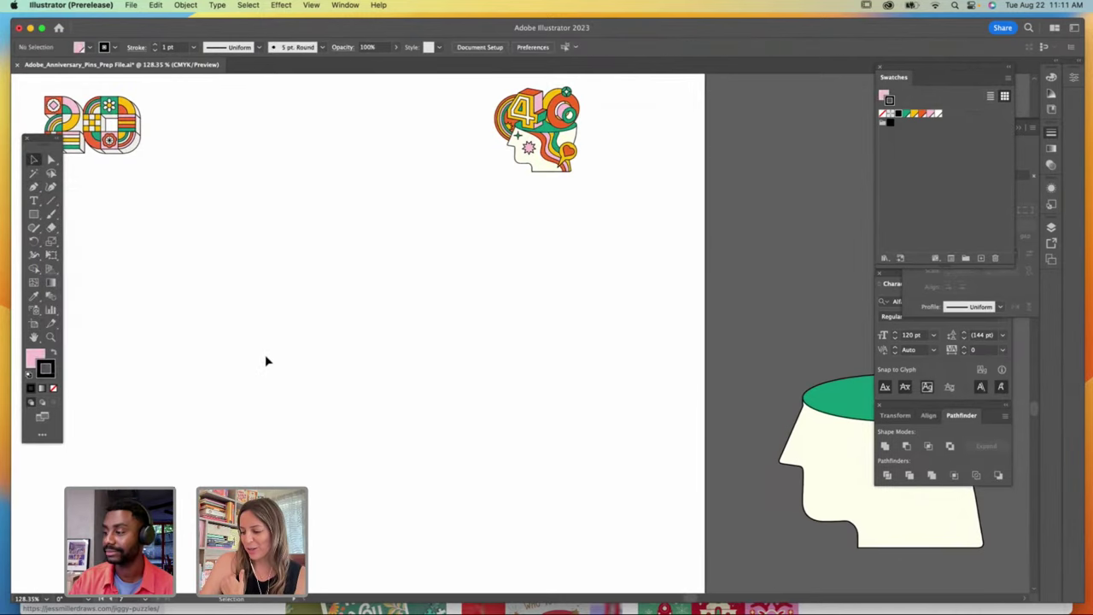
Step: Pan across the artboards to the 30 and 35 pins and the orange-shapes artboard
{"action": "key", "text": "h"}
{"action": "mouse_move", "coordinate": [353, 152]}
{"action": "left_mouse_down"}
{"action": "mouse_move", "coordinate": [261, 435]}
{"action": "mouse_move", "coordinate": [250, 517]}
{"action": "left_mouse_up"}
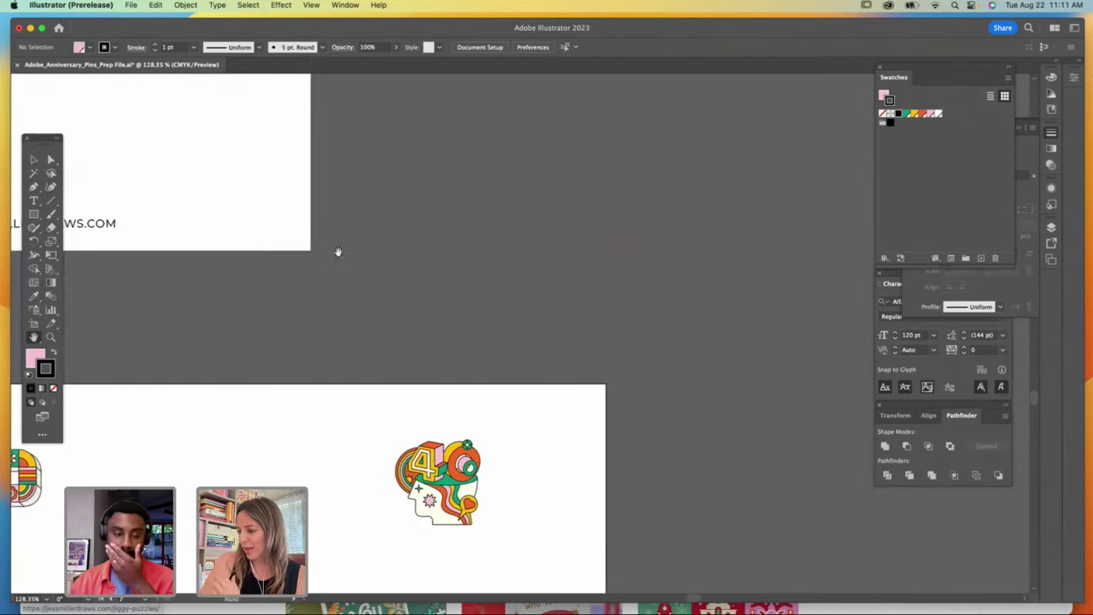
{"action": "left_click_drag", "start_coordinate": [336, 248], "coordinate": [535, 490]}
{"action": "scroll", "coordinate": [531, 488], "scroll_direction": "down", "scroll_amount": 3}
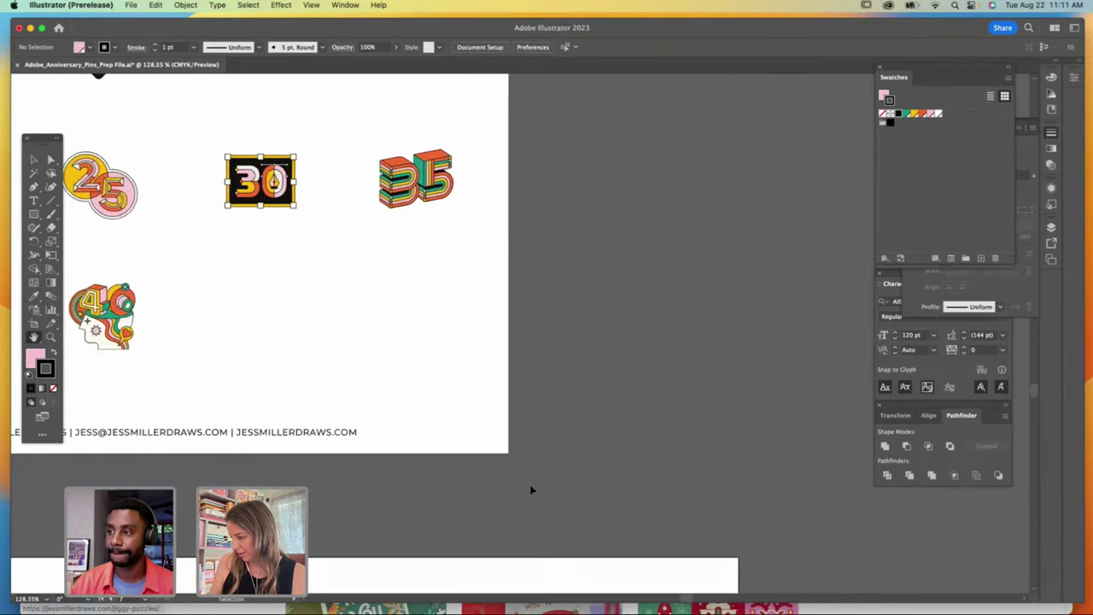
{"action": "left_click_drag", "start_coordinate": [618, 321], "coordinate": [364, 554]}
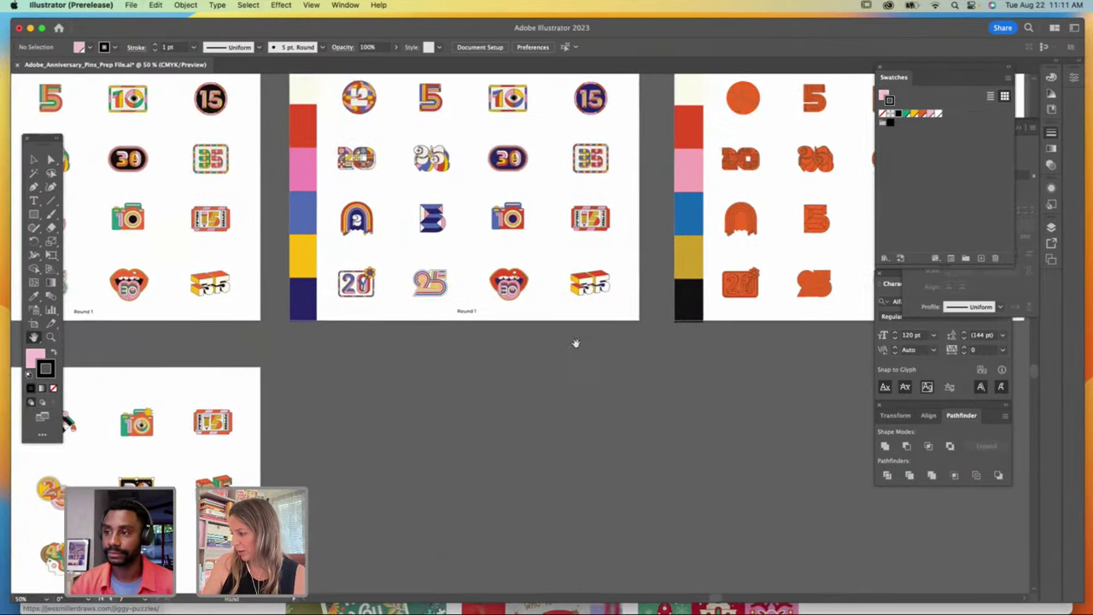
{"action": "mouse_move", "coordinate": [576, 344]}
{"action": "left_mouse_down"}
{"action": "mouse_move", "coordinate": [487, 427]}
{"action": "mouse_move", "coordinate": [458, 514]}
{"action": "left_mouse_up"}
{"action": "left_click_drag", "start_coordinate": [384, 490], "coordinate": [433, 508]}
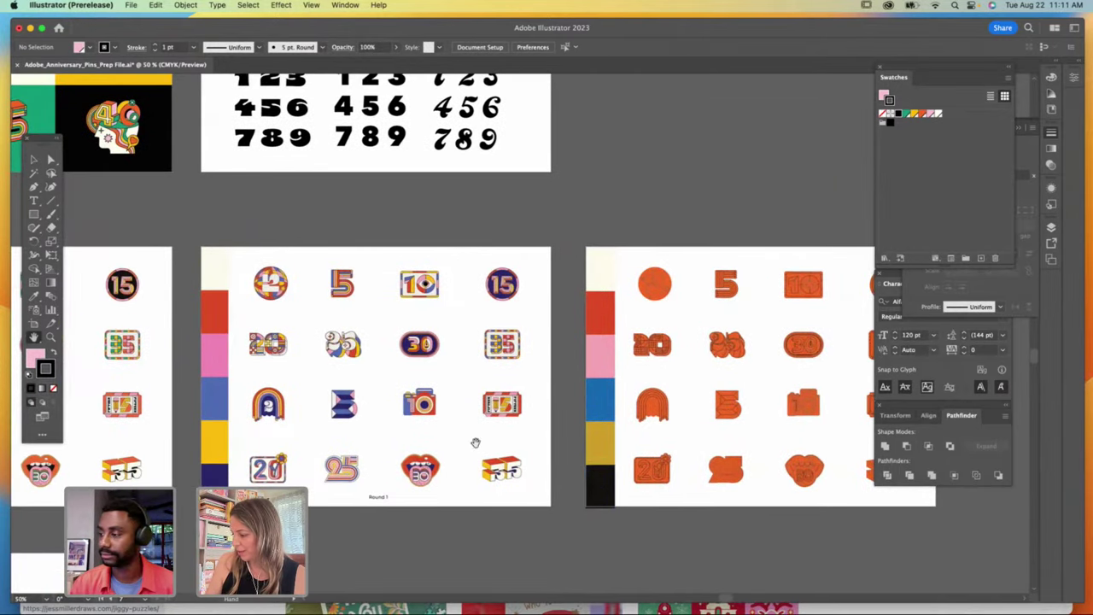
Step: Zoom in on the orange pin artboard and select its vertical strip of colour blocks
{"action": "left_click", "coordinate": [51, 337]}
{"action": "left_click_drag", "start_coordinate": [716, 391], "coordinate": [808, 361]}
{"action": "left_click", "coordinate": [33, 337]}
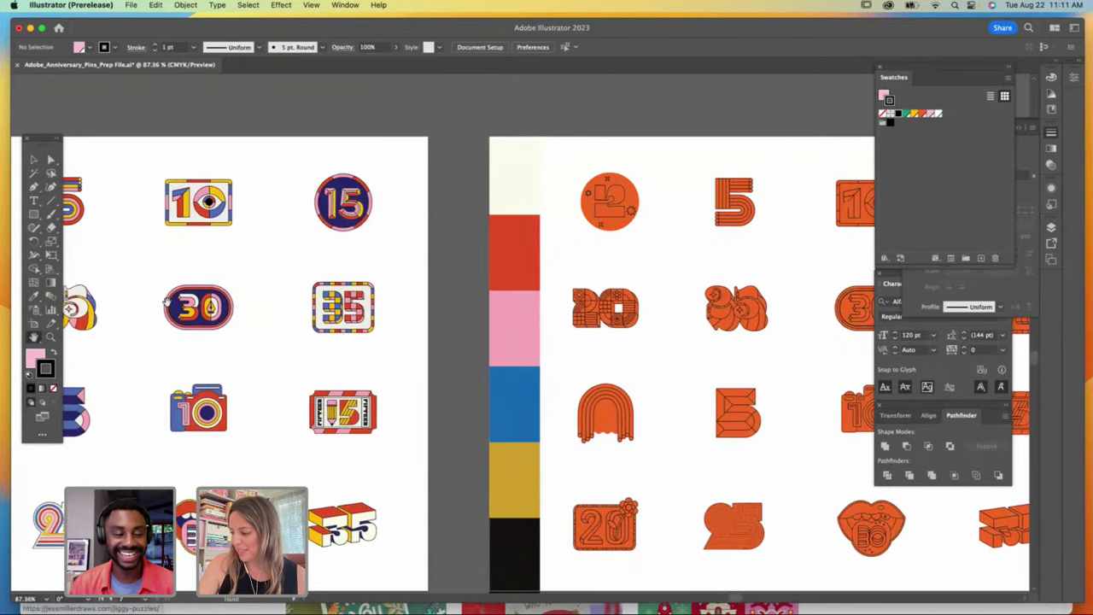
{"action": "left_click_drag", "start_coordinate": [260, 316], "coordinate": [177, 267]}
{"action": "left_click", "coordinate": [32, 158]}
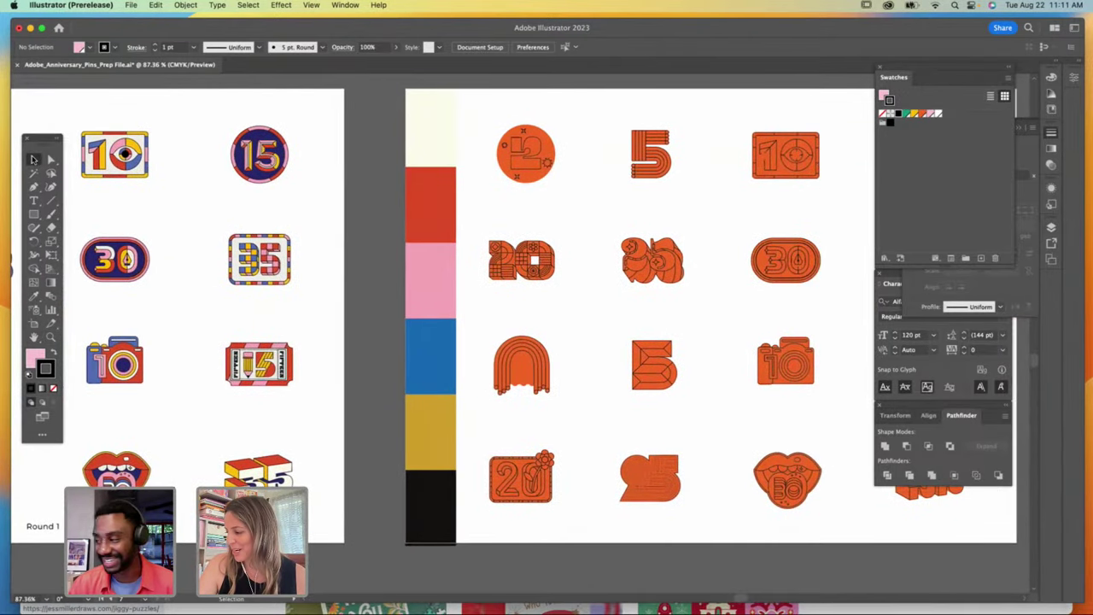
{"action": "left_click", "coordinate": [444, 147]}
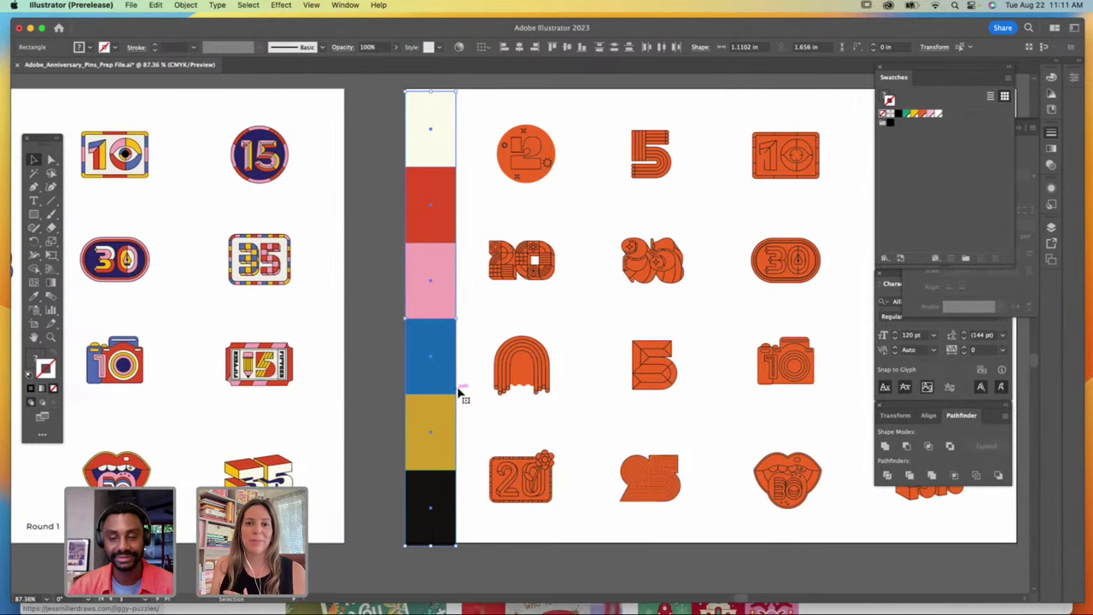
Step: Pan through the Round 1 and numbered badge artboards back to the green-topped head
{"action": "left_click", "coordinate": [34, 335]}
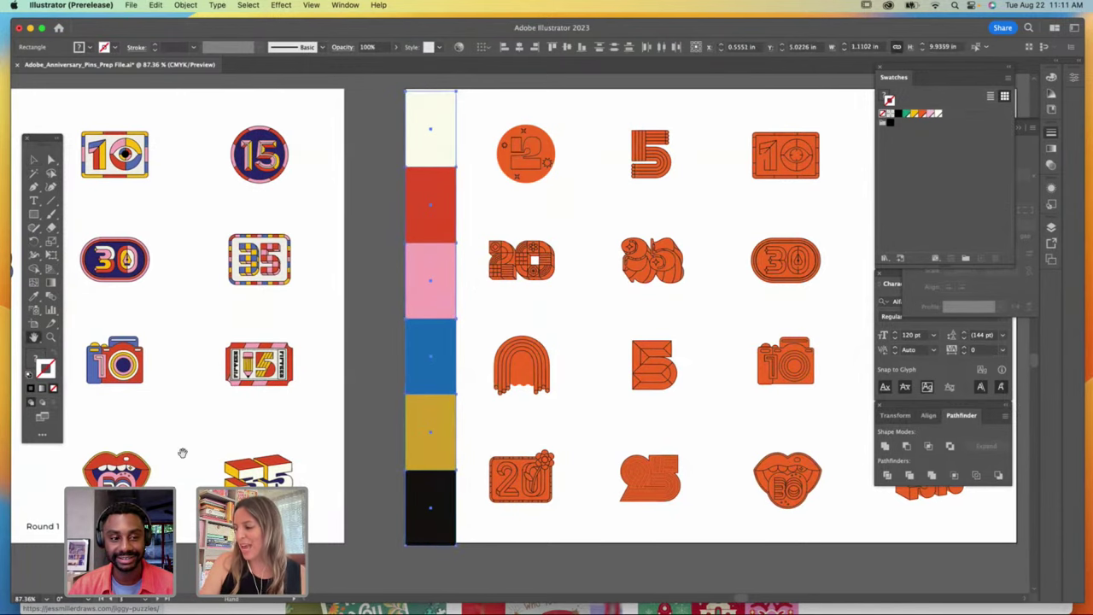
{"action": "left_click_drag", "start_coordinate": [183, 453], "coordinate": [512, 261]}
{"action": "left_click_drag", "start_coordinate": [217, 474], "coordinate": [551, 354]}
{"action": "left_click_drag", "start_coordinate": [330, 444], "coordinate": [421, 386]}
{"action": "left_click_drag", "start_coordinate": [253, 470], "coordinate": [635, 287]}
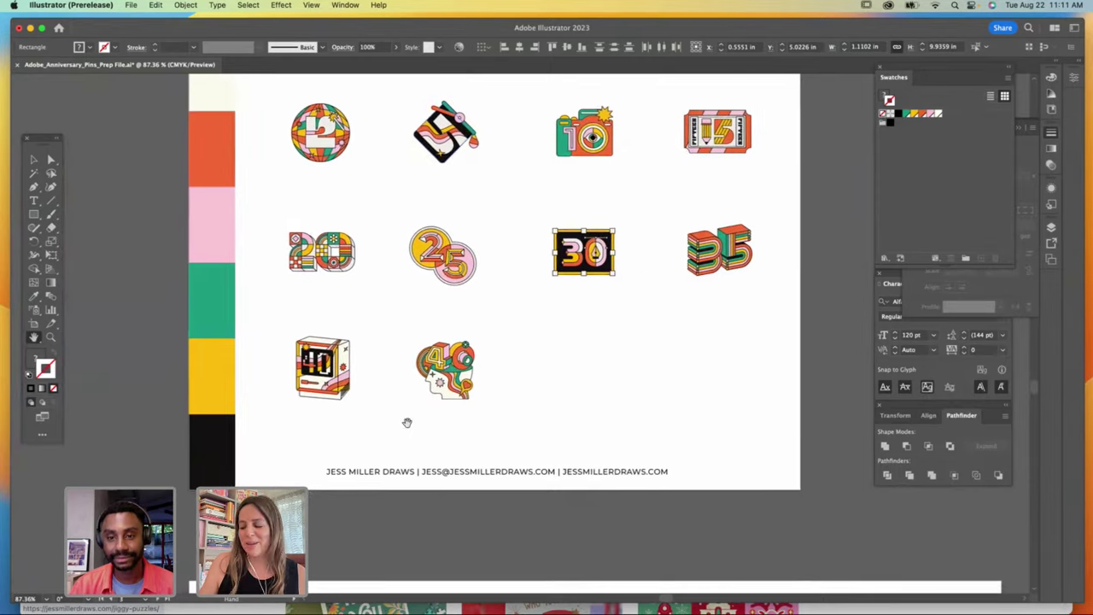
{"action": "left_click_drag", "start_coordinate": [408, 421], "coordinate": [297, 145]}
{"action": "left_click_drag", "start_coordinate": [492, 447], "coordinate": [323, 343]}
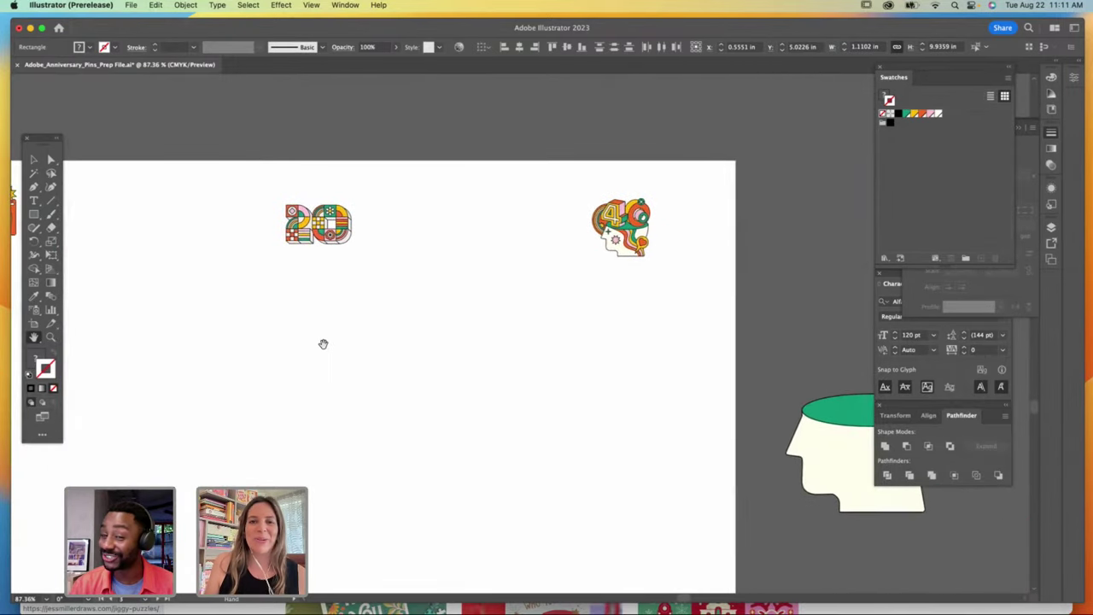
{"action": "left_click_drag", "start_coordinate": [581, 398], "coordinate": [550, 365]}
{"action": "left_click", "coordinate": [33, 160]}
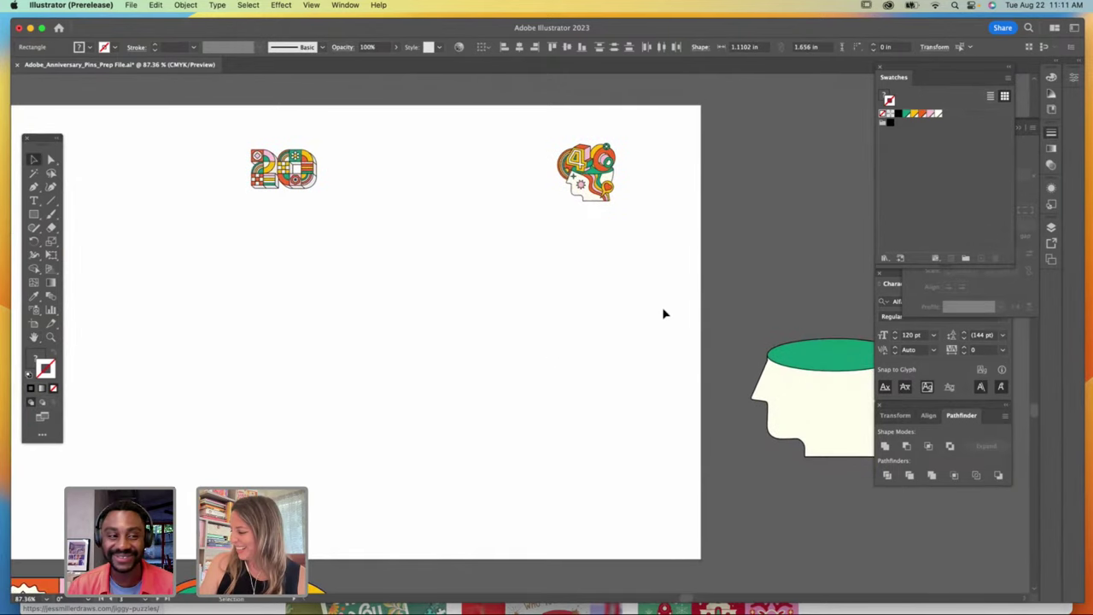
Step: Move the green-topped head illustration onto the pin artboard and adjust its position
{"action": "left_click", "coordinate": [783, 362]}
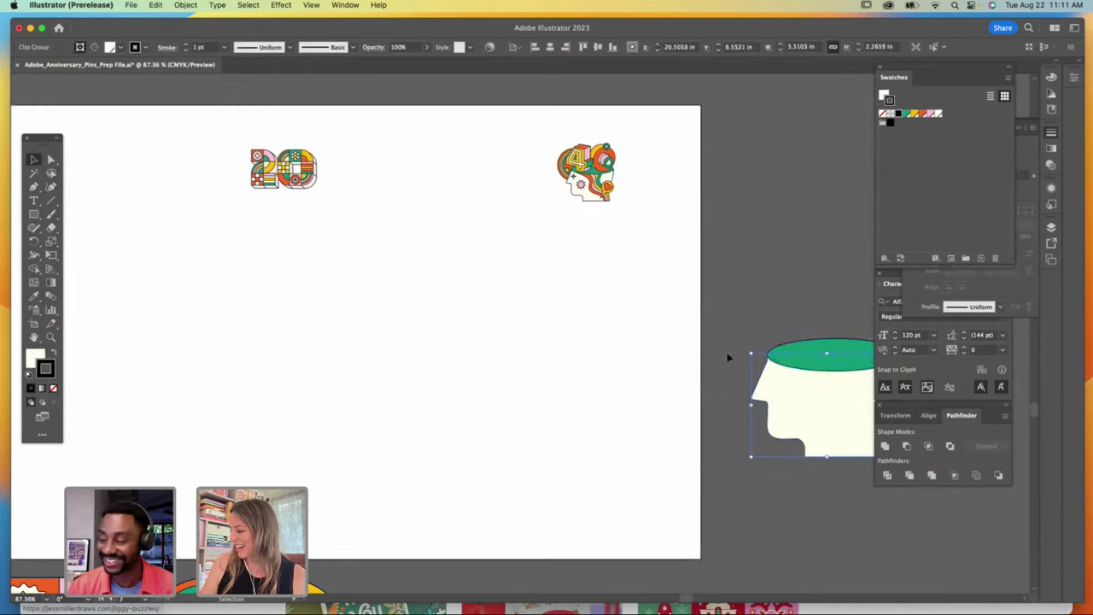
{"action": "left_click_drag", "start_coordinate": [799, 367], "coordinate": [464, 378]}
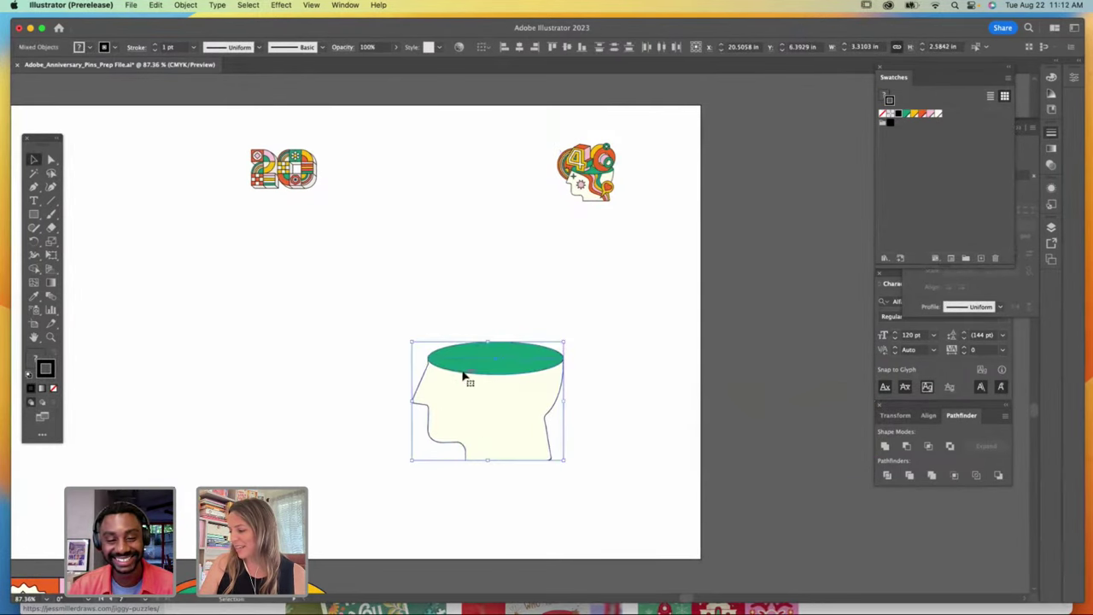
{"action": "left_click", "coordinate": [53, 336]}
{"action": "left_click_drag", "start_coordinate": [606, 290], "coordinate": [658, 298]}
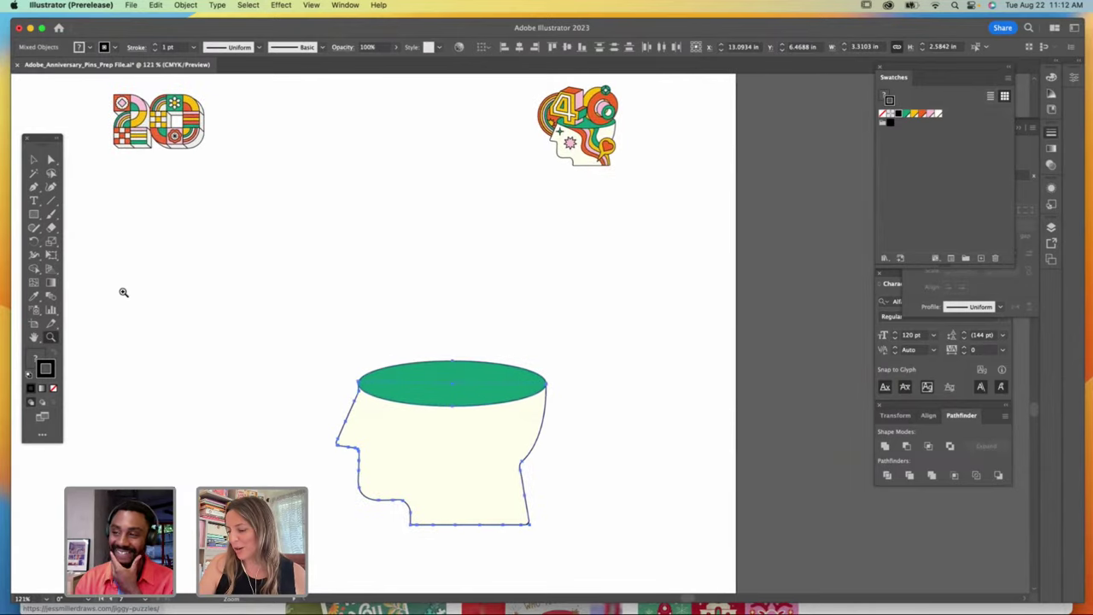
{"action": "left_click_drag", "start_coordinate": [183, 284], "coordinate": [88, 295]}
{"action": "left_click", "coordinate": [34, 160]}
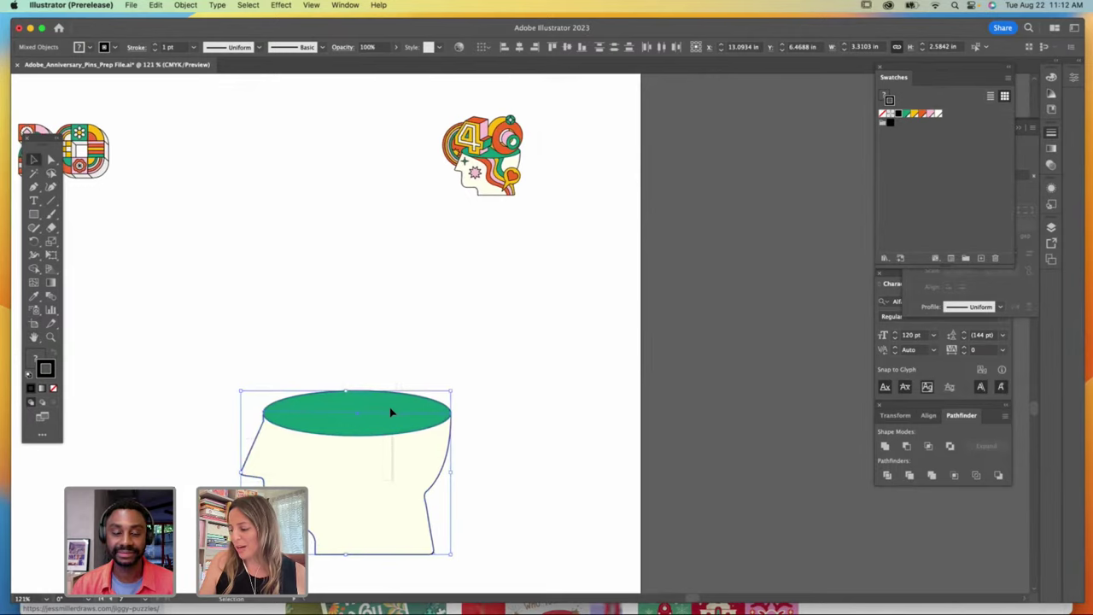
{"action": "left_click_drag", "start_coordinate": [449, 421], "coordinate": [461, 366]}
{"action": "left_click", "coordinate": [483, 365]}
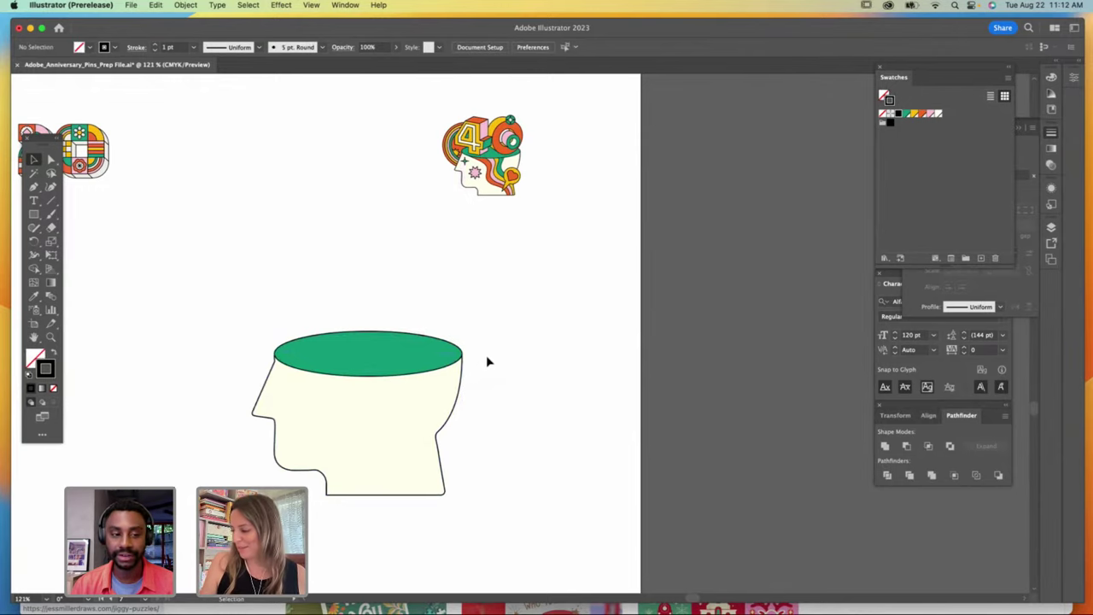
Step: Widen the artboard to the right and move the reference head art left, nearer the head
{"action": "key", "text": "h"}
{"action": "scroll", "coordinate": [166, 299], "scroll_direction": "right", "scroll_amount": 3}
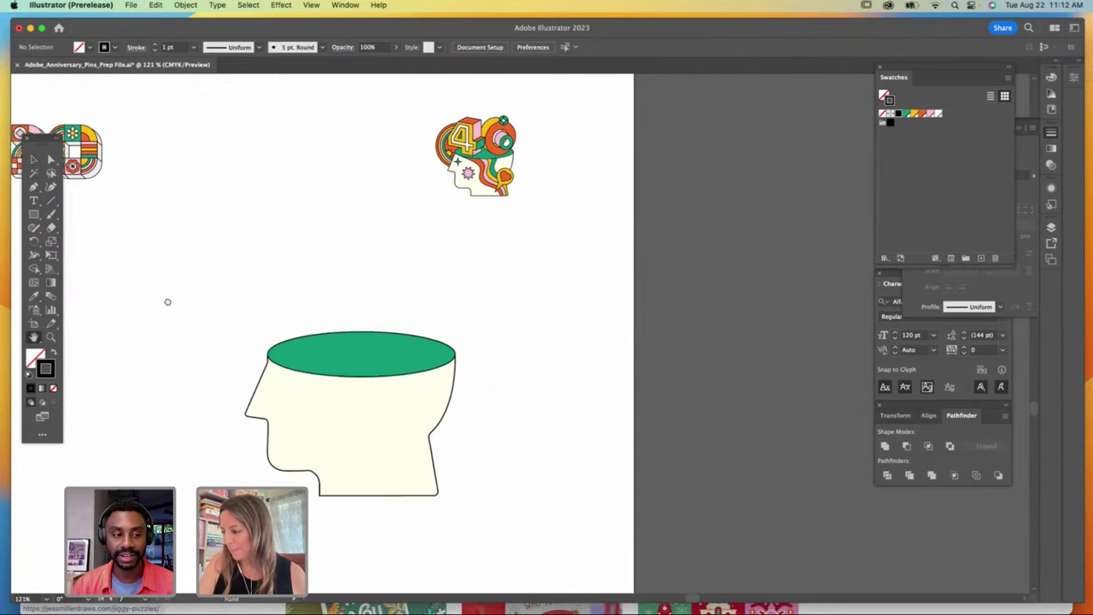
{"action": "left_click_drag", "start_coordinate": [166, 293], "coordinate": [154, 310]}
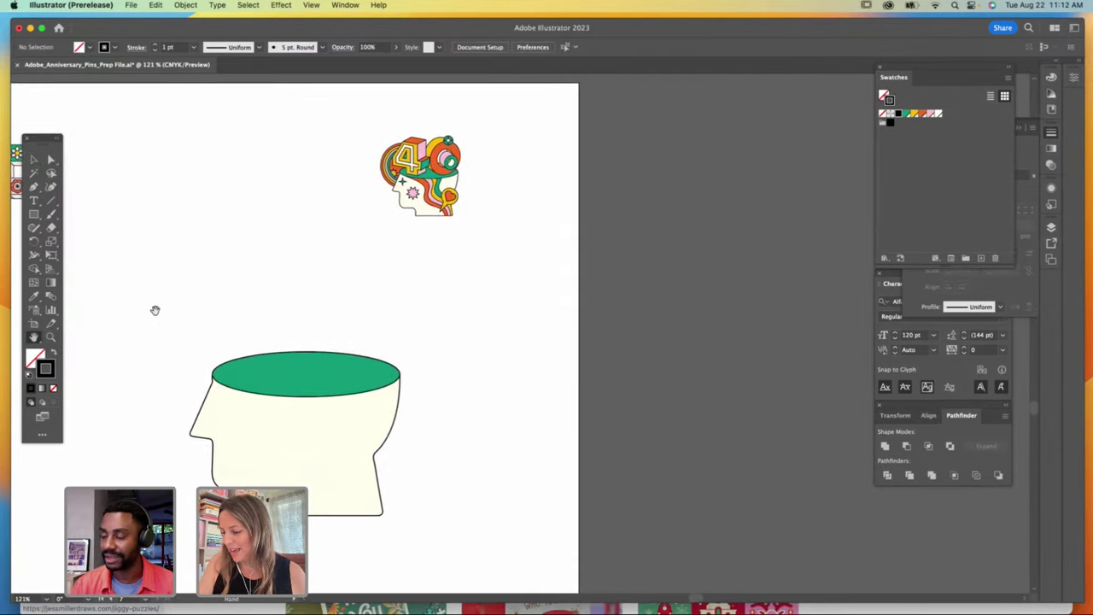
{"action": "left_click", "coordinate": [35, 325]}
{"action": "left_click_drag", "start_coordinate": [581, 397], "coordinate": [817, 402]}
{"action": "left_click", "coordinate": [34, 161]}
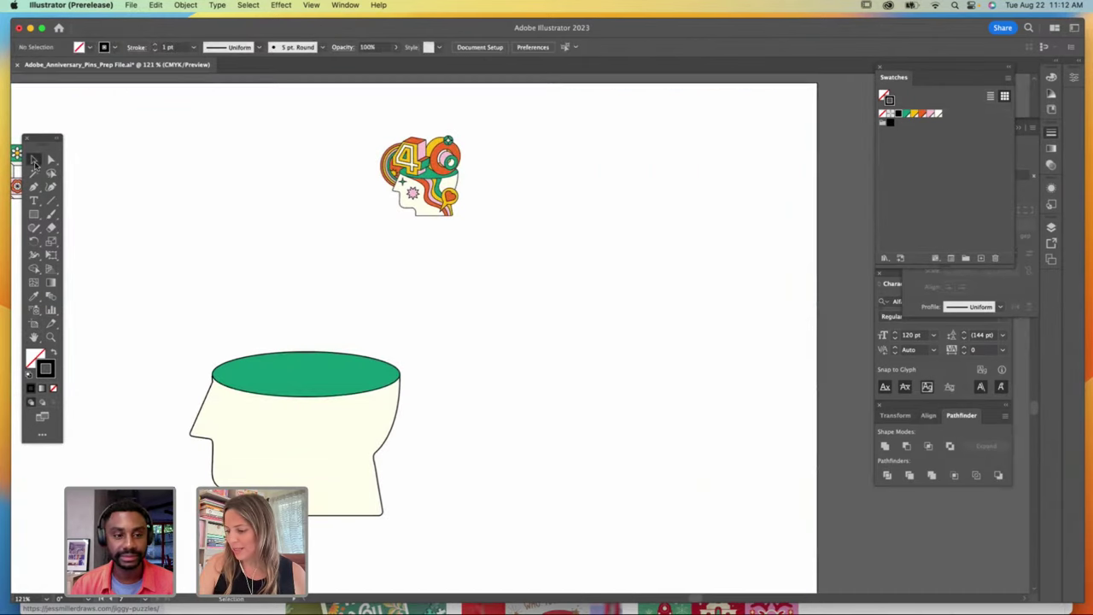
{"action": "left_click_drag", "start_coordinate": [319, 120], "coordinate": [493, 247]}
{"action": "left_click_drag", "start_coordinate": [443, 161], "coordinate": [308, 174]}
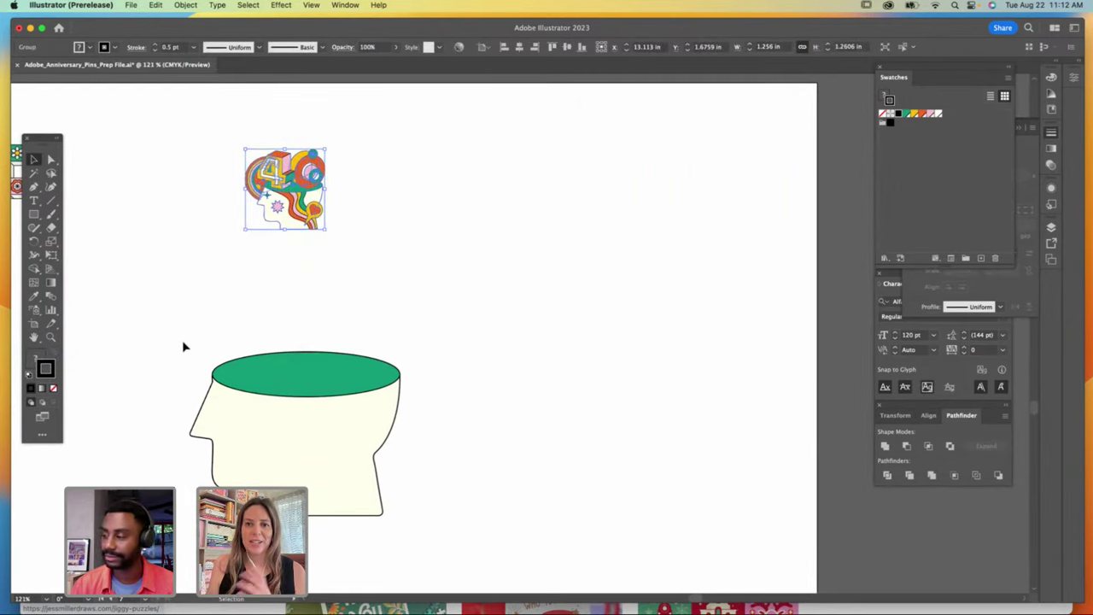
Step: Enlarge the cream head shape to about 4.05 in wide and select its clip group
{"action": "left_click", "coordinate": [373, 436]}
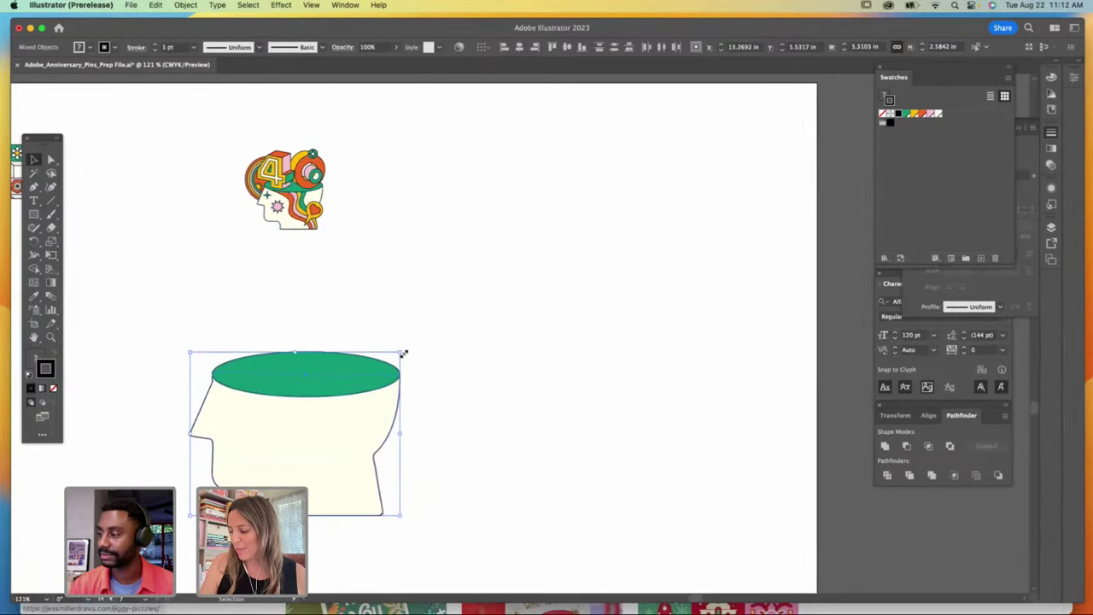
{"action": "mouse_move", "coordinate": [400, 351]}
{"action": "left_mouse_down"}
{"action": "mouse_move", "coordinate": [419, 317]}
{"action": "mouse_move", "coordinate": [423, 332]}
{"action": "mouse_move", "coordinate": [392, 359]}
{"action": "left_mouse_up"}
{"action": "left_click", "coordinate": [413, 367]}
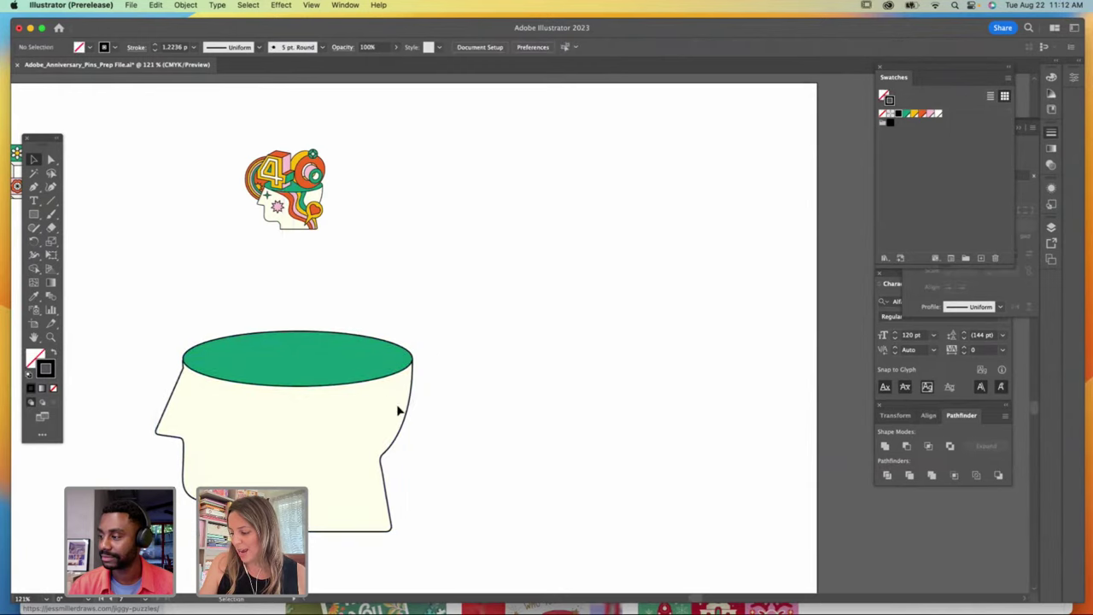
{"action": "left_click", "coordinate": [403, 411]}
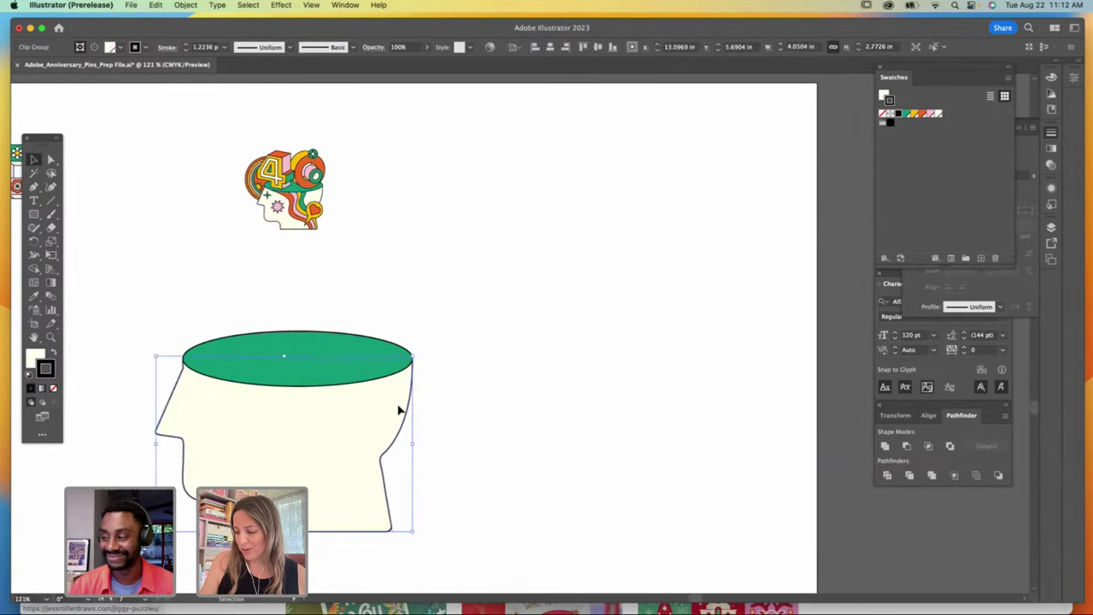
Step: Isolate the head clip group and set up the Pencil with orange fill and no stroke
{"action": "double_click", "coordinate": [405, 419]}
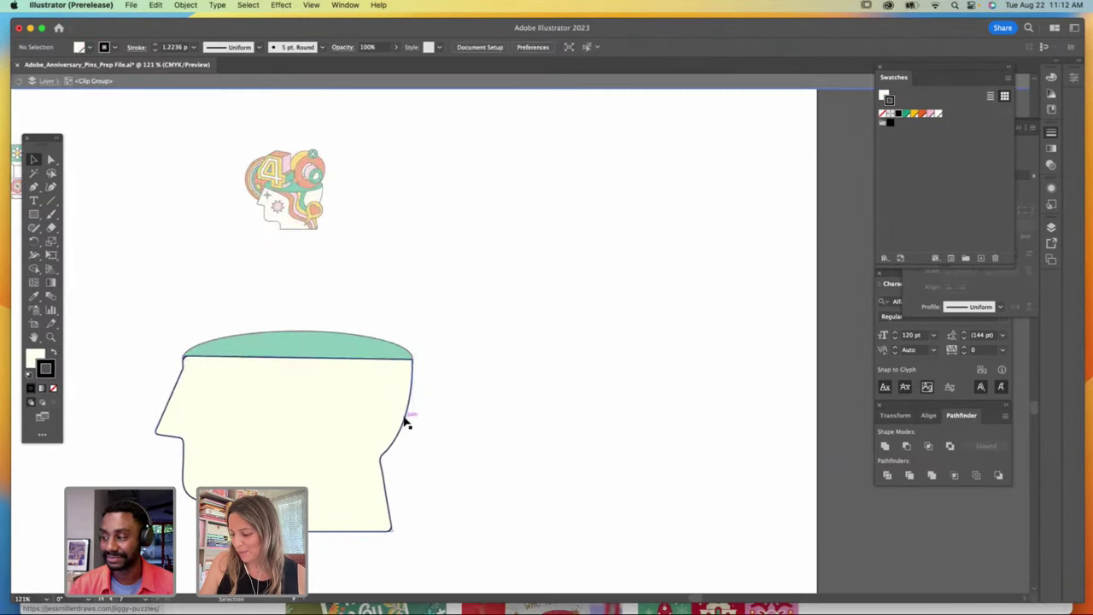
{"action": "left_click", "coordinate": [406, 422]}
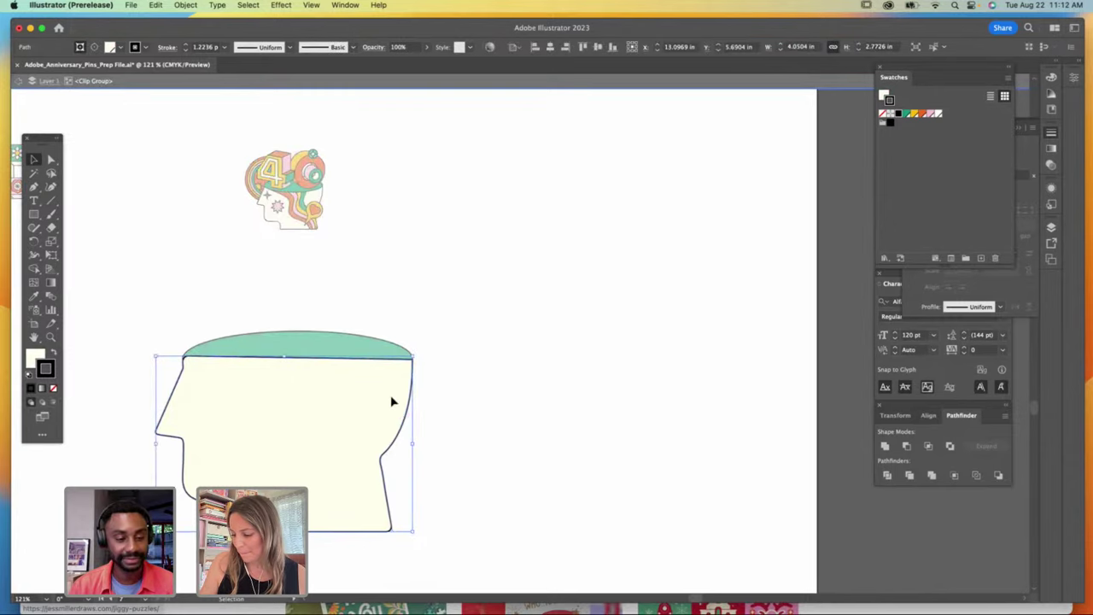
{"action": "left_click", "coordinate": [45, 228]}
{"action": "left_click", "coordinate": [65, 241]}
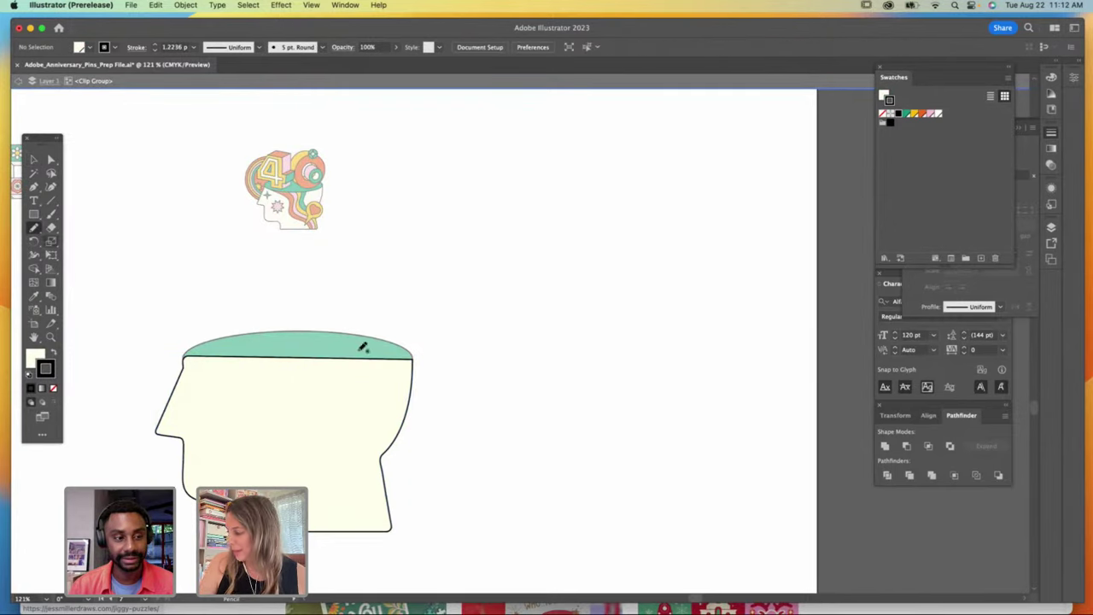
{"action": "left_click", "coordinate": [886, 96]}
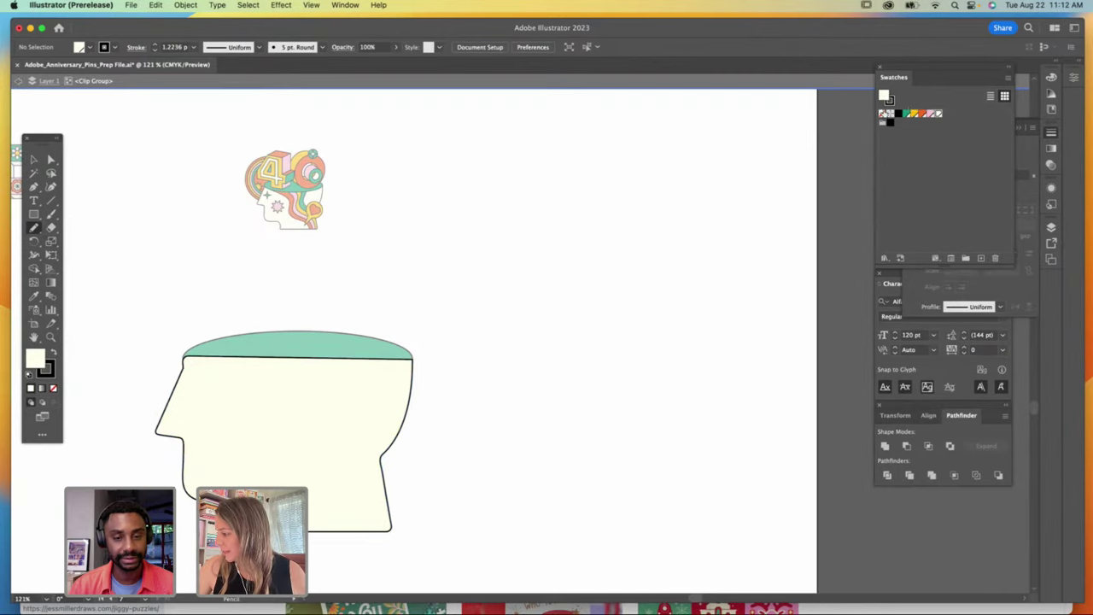
{"action": "left_click", "coordinate": [885, 112]}
{"action": "left_click", "coordinate": [931, 114]}
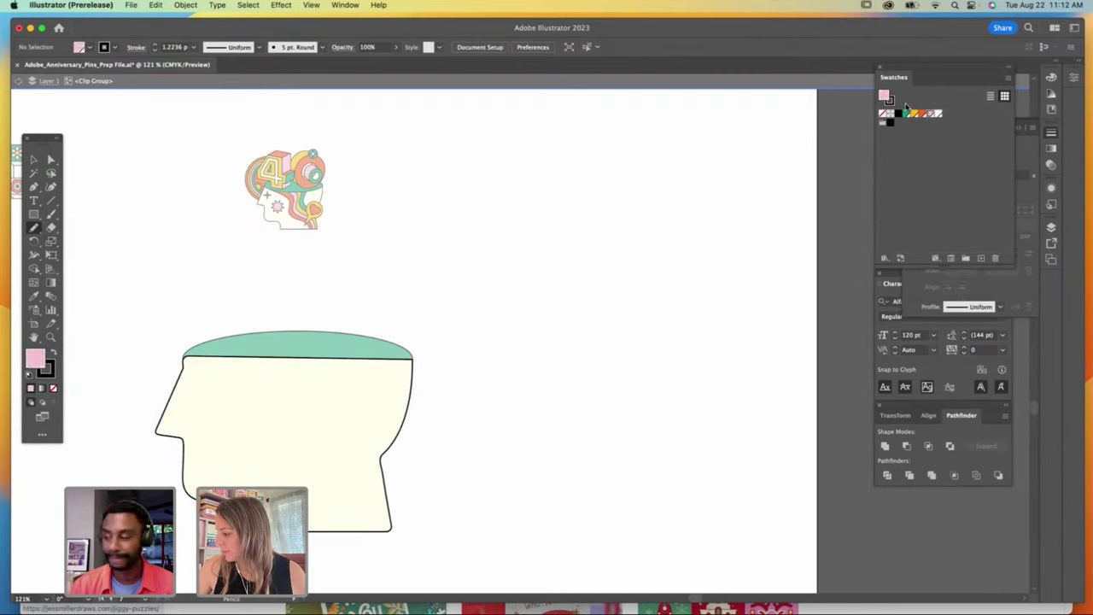
{"action": "left_click", "coordinate": [918, 113]}
{"action": "key", "text": "x"}
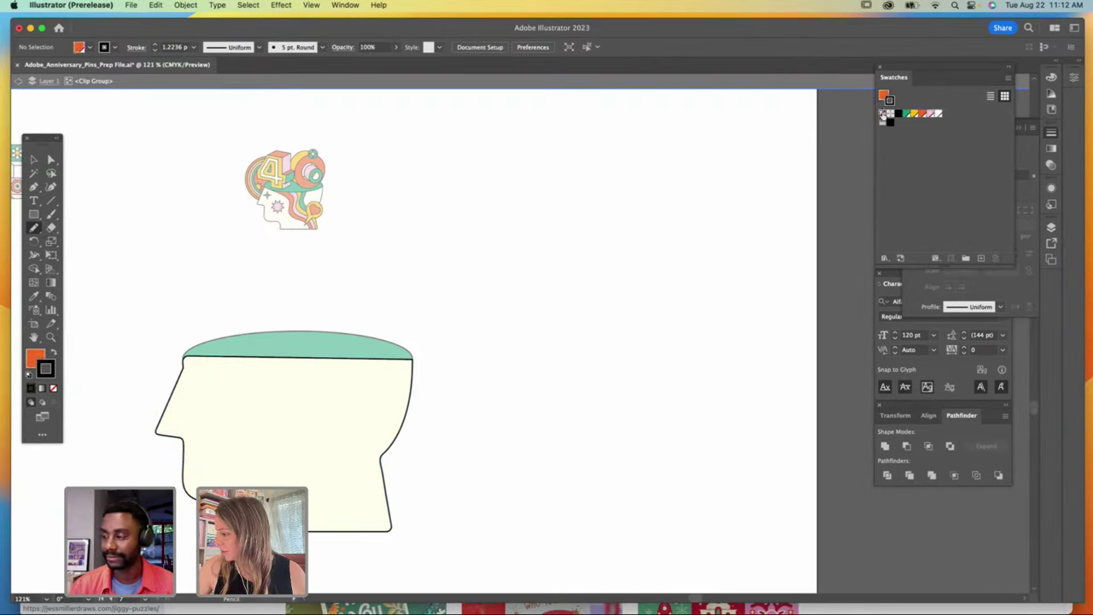
{"action": "left_click", "coordinate": [884, 112]}
Step: Draw an orange wavy stripe from the green top down the head and nudge it right
{"action": "mouse_move", "coordinate": [236, 339]}
{"action": "left_mouse_down"}
{"action": "mouse_move", "coordinate": [275, 375]}
{"action": "mouse_move", "coordinate": [268, 423]}
{"action": "mouse_move", "coordinate": [355, 491]}
{"action": "mouse_move", "coordinate": [383, 545]}
{"action": "mouse_move", "coordinate": [397, 545]}
{"action": "mouse_move", "coordinate": [372, 485]}
{"action": "mouse_move", "coordinate": [315, 438]}
{"action": "mouse_move", "coordinate": [285, 337]}
{"action": "mouse_move", "coordinate": [265, 327]}
{"action": "mouse_move", "coordinate": [232, 334]}
{"action": "left_mouse_up"}
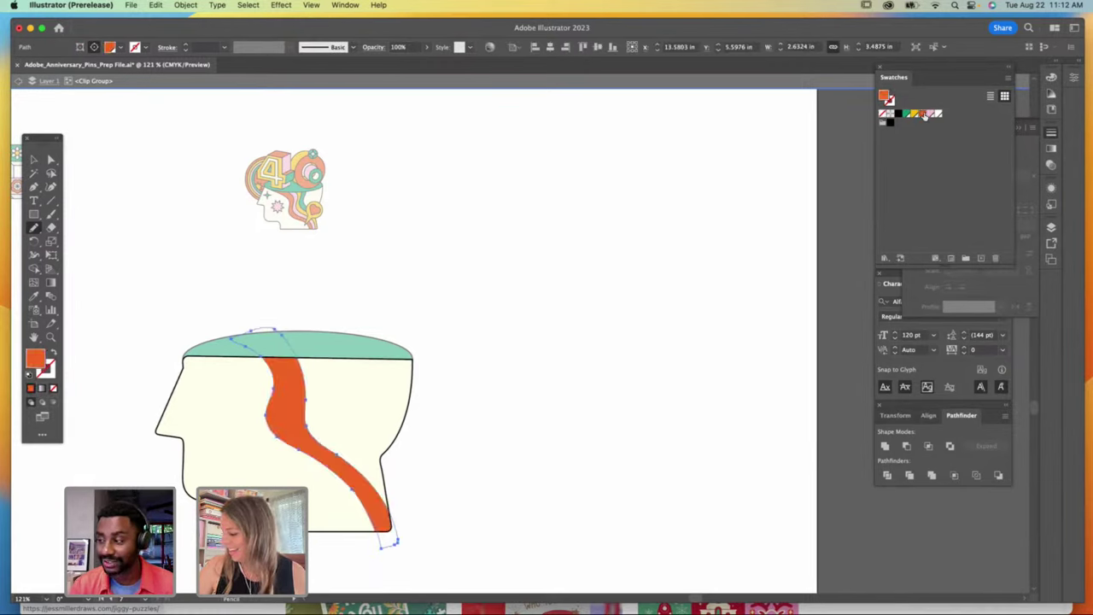
{"action": "left_click", "coordinate": [923, 114]}
{"action": "left_click", "coordinate": [33, 159]}
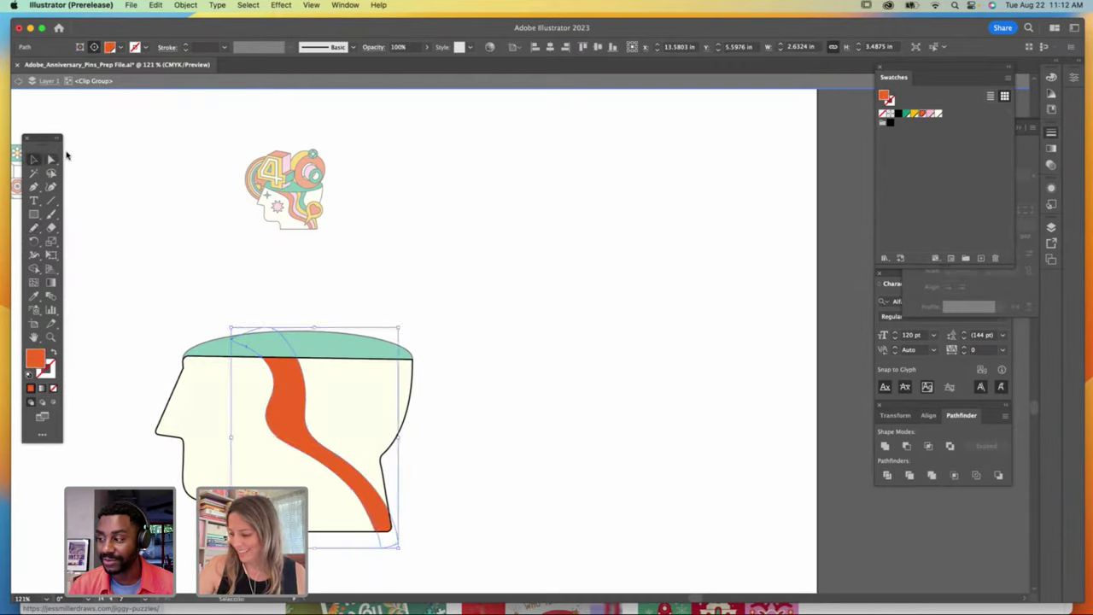
{"action": "left_click", "coordinate": [86, 168]}
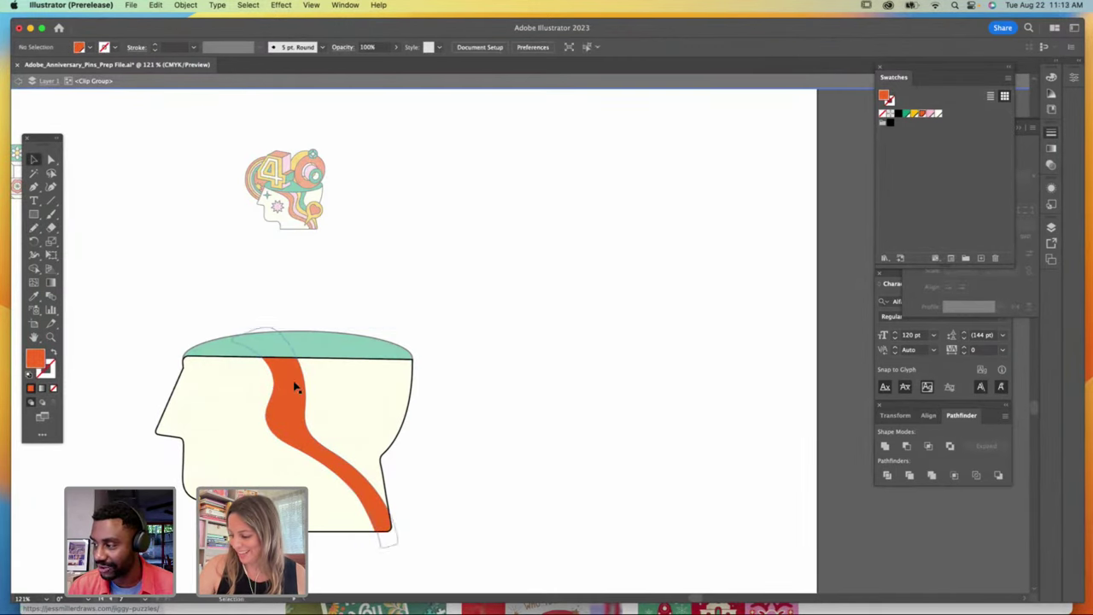
{"action": "left_click", "coordinate": [298, 394]}
{"action": "mouse_move", "coordinate": [296, 401]}
{"action": "left_mouse_down"}
{"action": "mouse_move", "coordinate": [317, 391]}
{"action": "mouse_move", "coordinate": [308, 400]}
{"action": "left_mouse_up"}
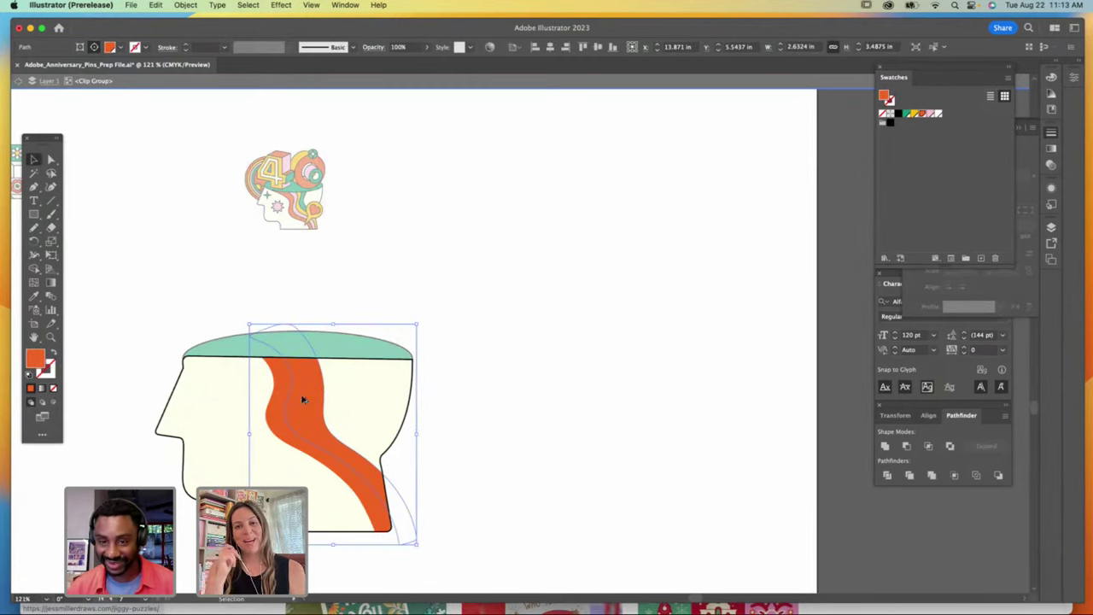
{"action": "key", "text": "space"}
{"action": "key", "text": "space"}
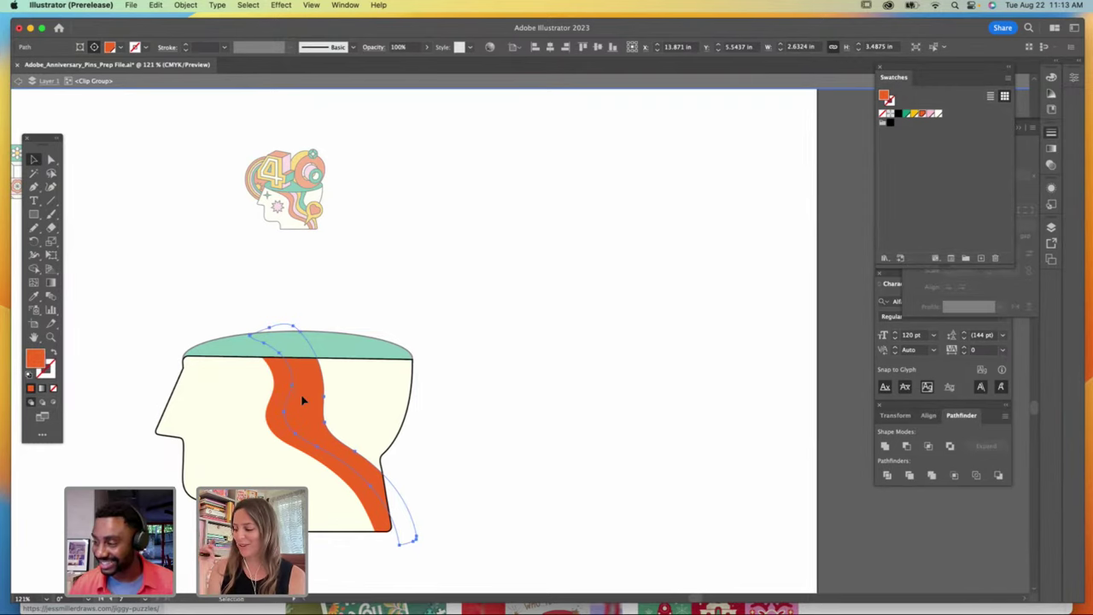
Step: Fill the stripe copy pink, rotate it slightly clockwise and place it right of the orange stripe
{"action": "left_click", "coordinate": [931, 114]}
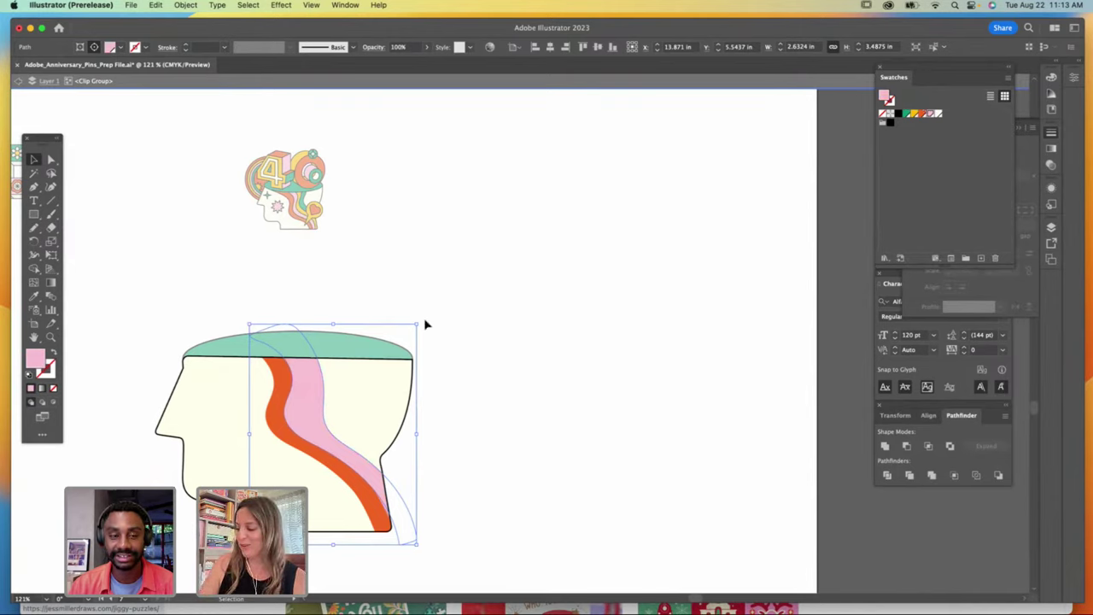
{"action": "mouse_move", "coordinate": [425, 324]}
{"action": "left_mouse_down"}
{"action": "mouse_move", "coordinate": [422, 316]}
{"action": "mouse_move", "coordinate": [433, 323]}
{"action": "left_mouse_up"}
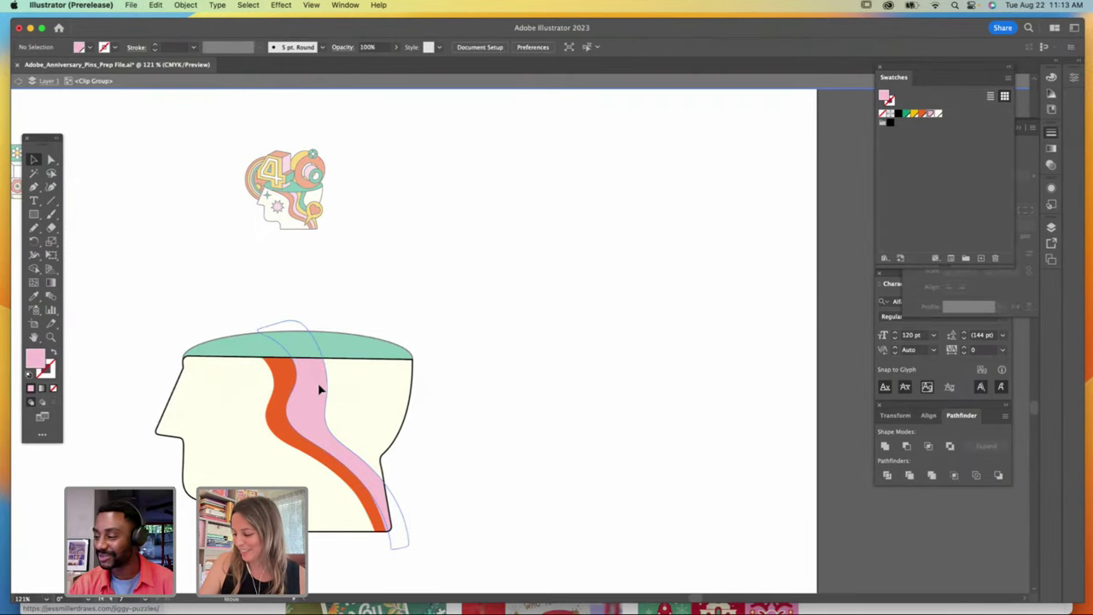
{"action": "left_click_drag", "start_coordinate": [320, 385], "coordinate": [339, 383]}
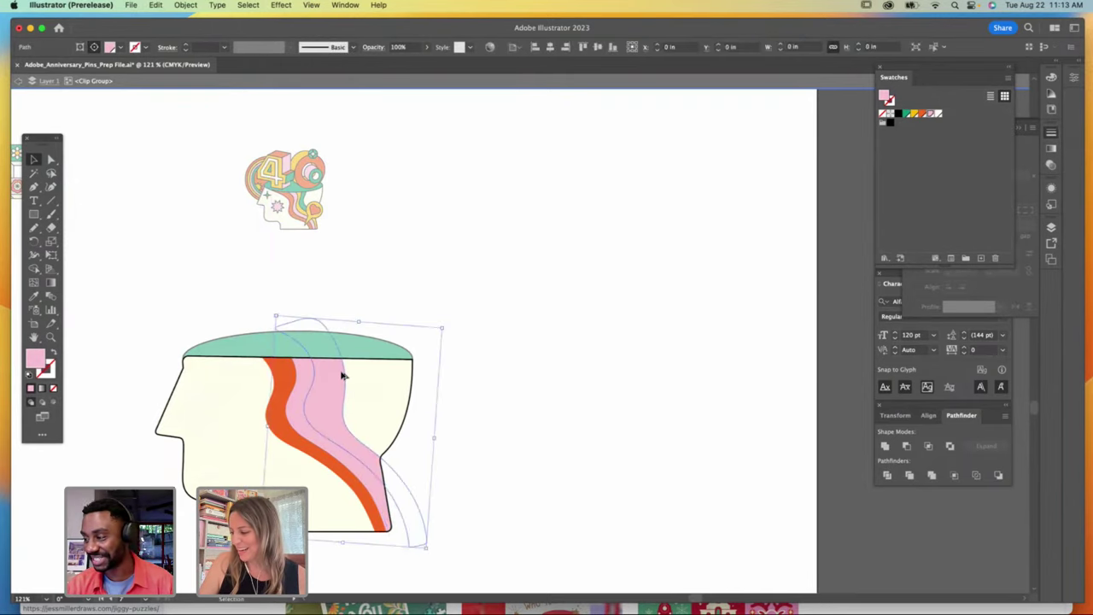
Step: Colour the next stripe copies yellow and green and rotate each into place
{"action": "left_click", "coordinate": [918, 113]}
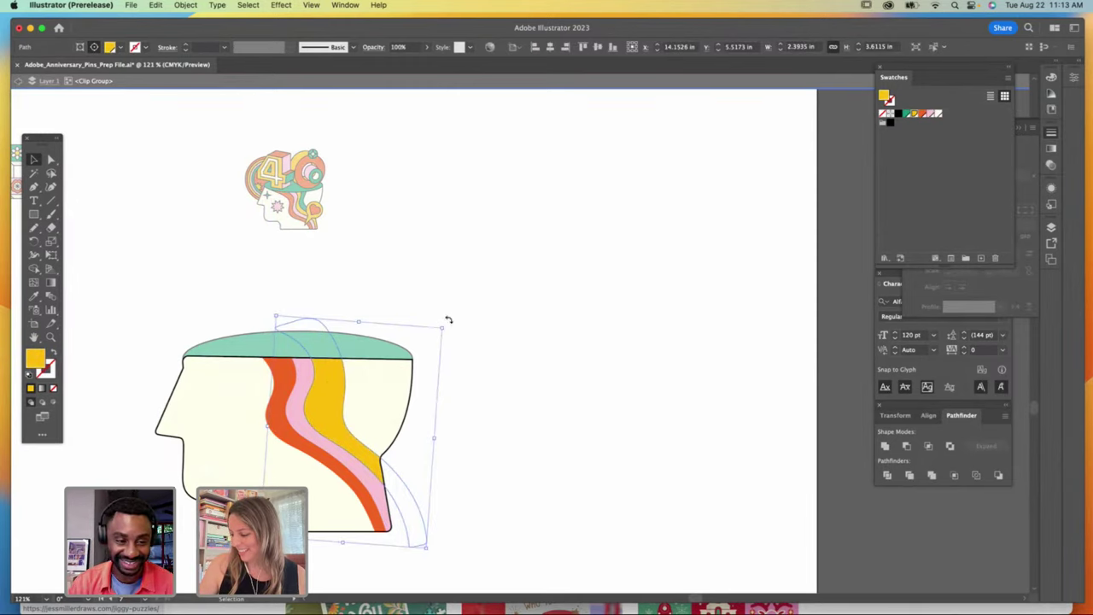
{"action": "left_click_drag", "start_coordinate": [448, 319], "coordinate": [359, 379]}
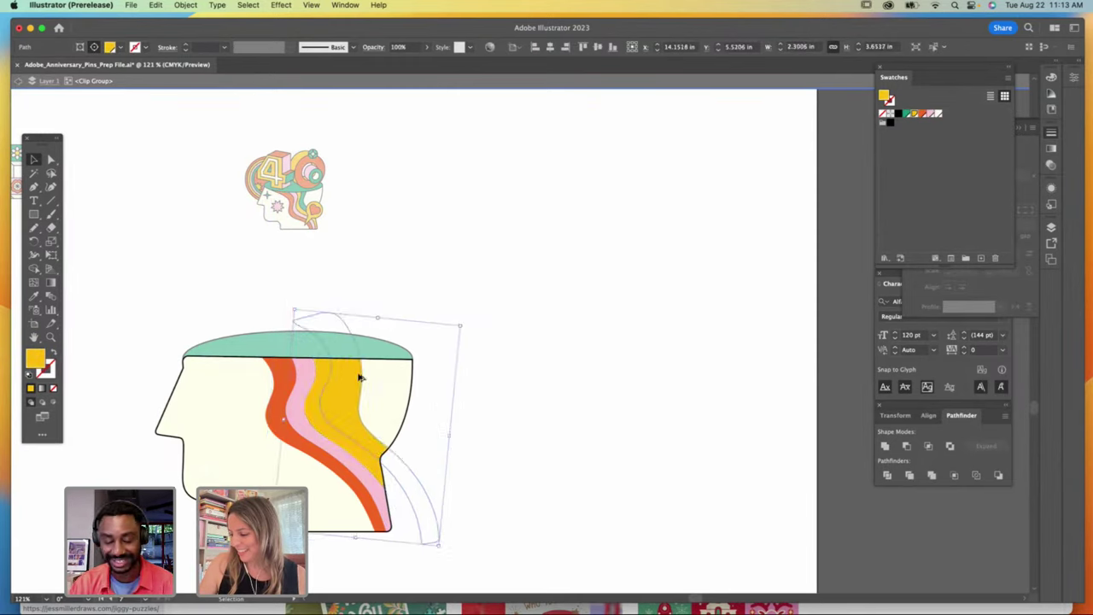
{"action": "left_click", "coordinate": [907, 114]}
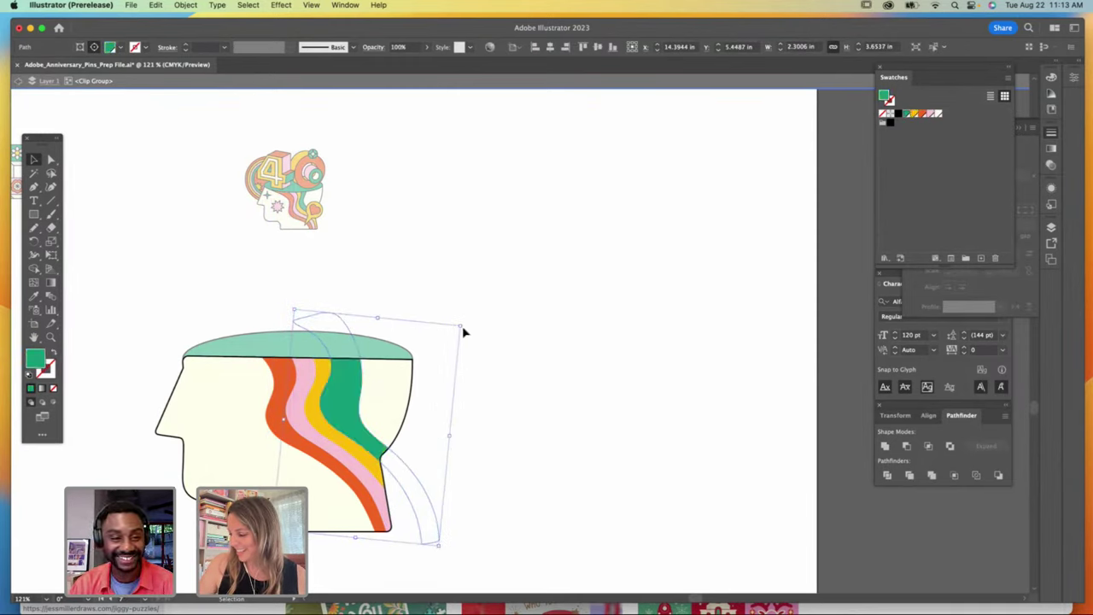
{"action": "left_click_drag", "start_coordinate": [464, 332], "coordinate": [469, 322]}
Step: Reshape the green stripe by moving one anchor point, then deselect to review the rainbow
{"action": "left_click", "coordinate": [51, 160]}
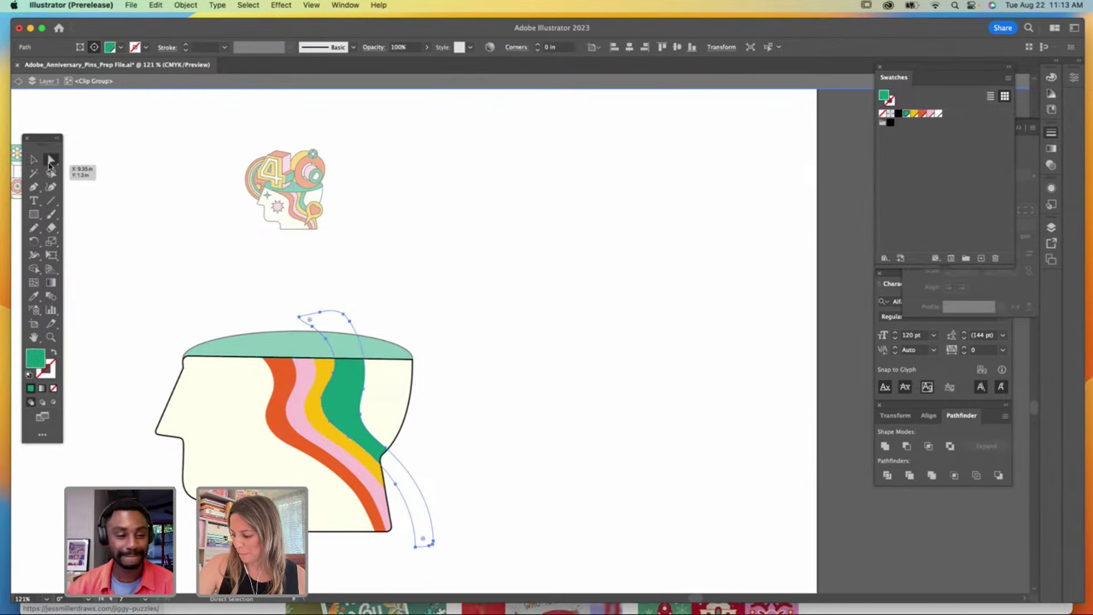
{"action": "mouse_move", "coordinate": [365, 394]}
{"action": "left_mouse_down"}
{"action": "mouse_move", "coordinate": [366, 347]}
{"action": "mouse_move", "coordinate": [359, 406]}
{"action": "left_mouse_up"}
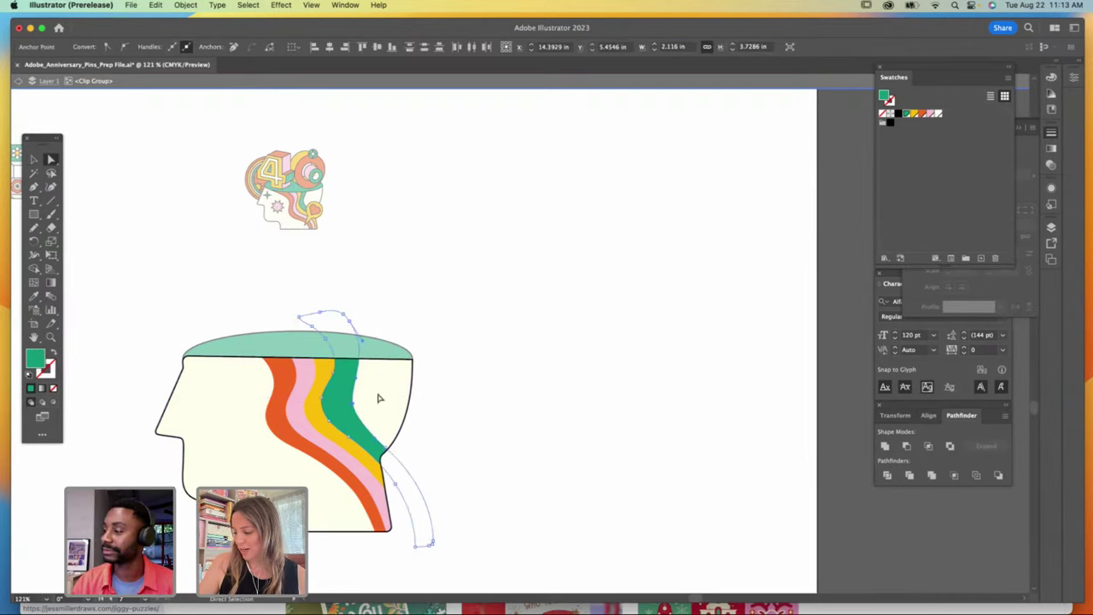
{"action": "left_click", "coordinate": [36, 160]}
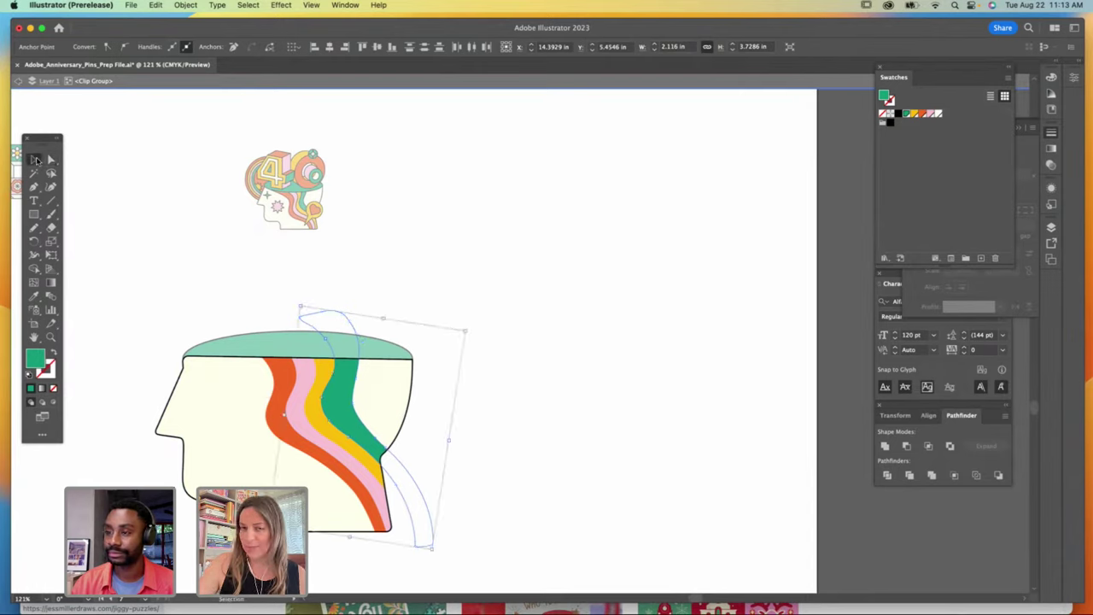
{"action": "left_click", "coordinate": [499, 342]}
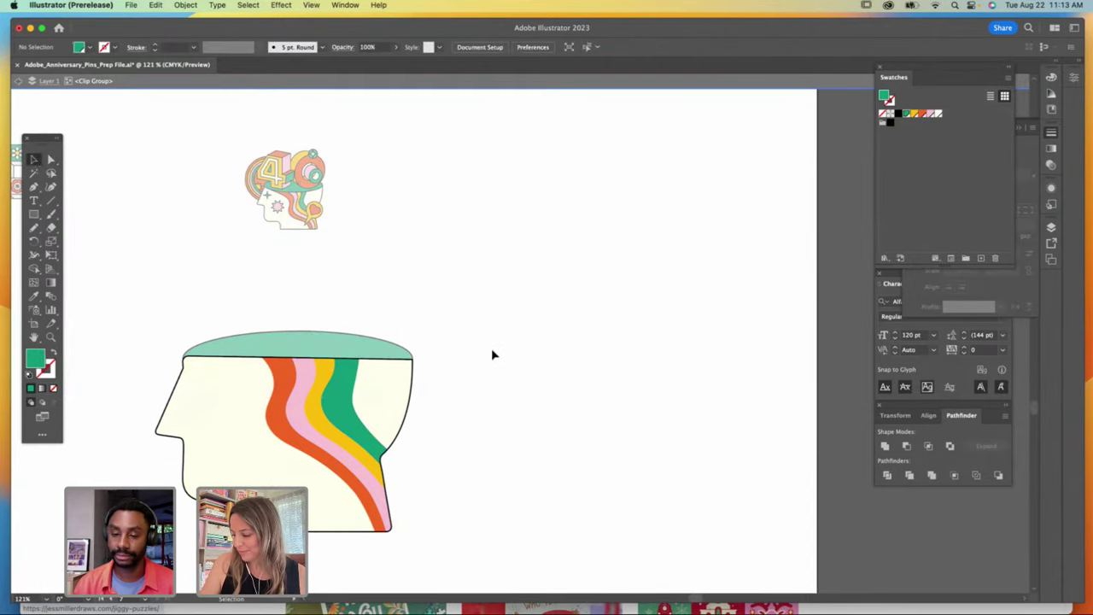
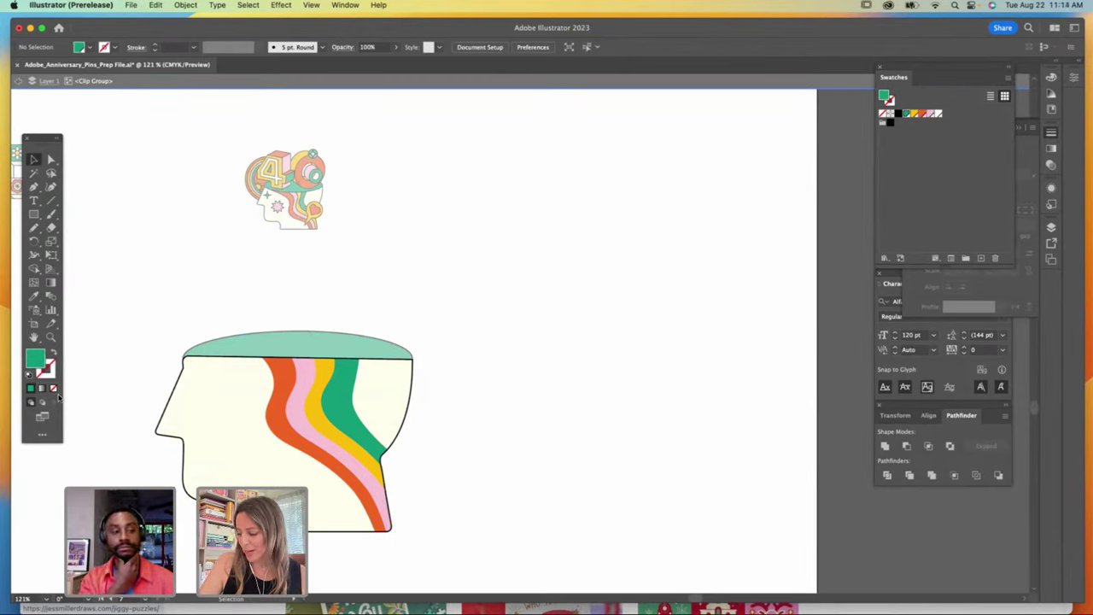
Step: Exit isolation mode and create a pink 8-point star with the Star tool
{"action": "double_click", "coordinate": [430, 385]}
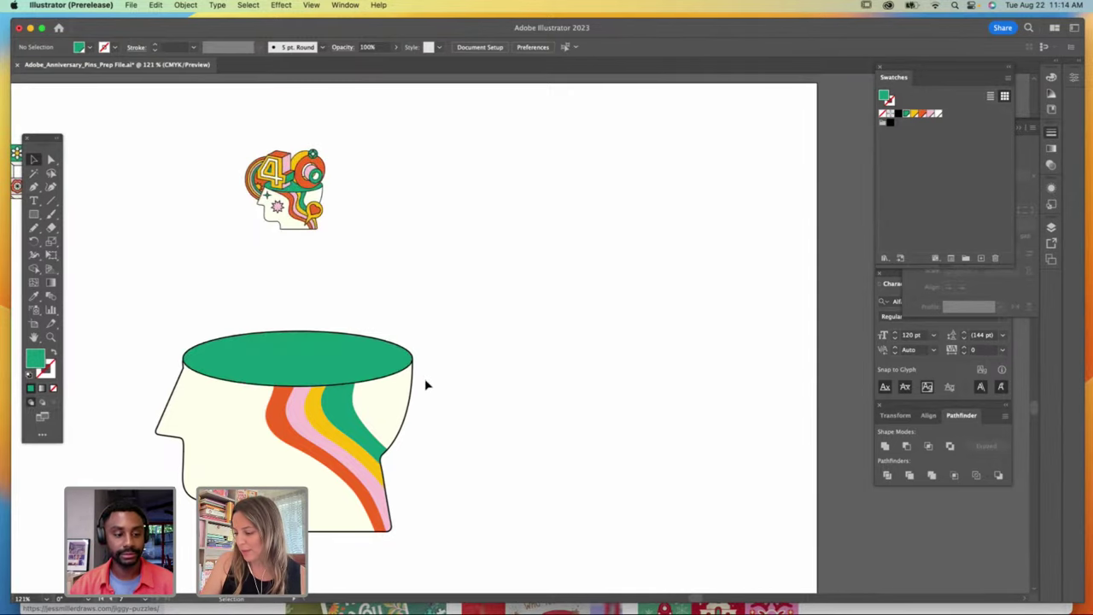
{"action": "left_click", "coordinate": [34, 215]}
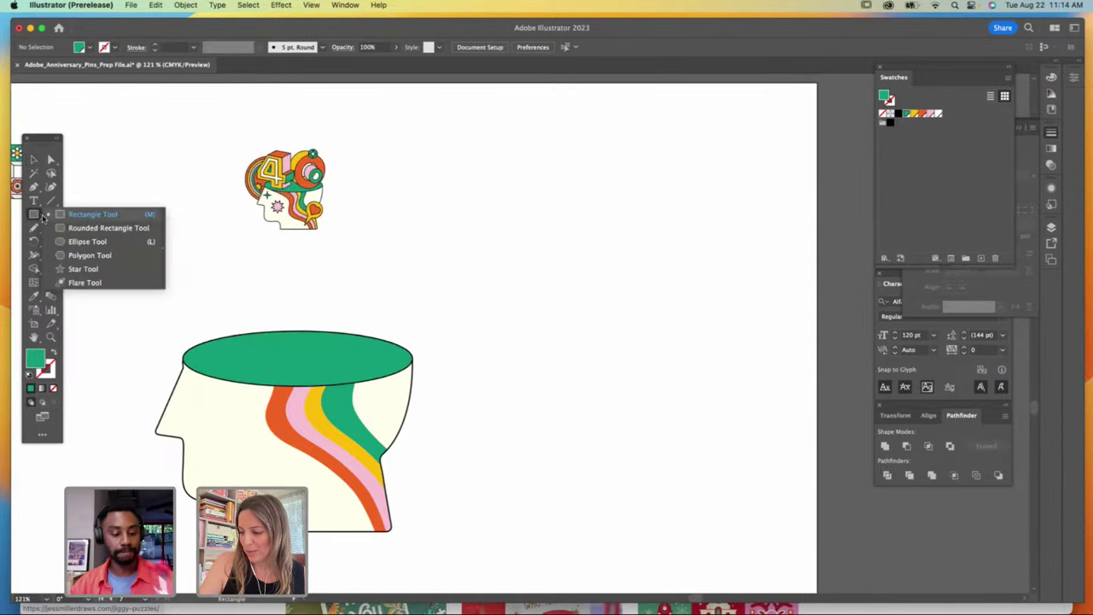
{"action": "left_click", "coordinate": [79, 268]}
{"action": "left_click", "coordinate": [498, 319]}
{"action": "type", "text": "8"}
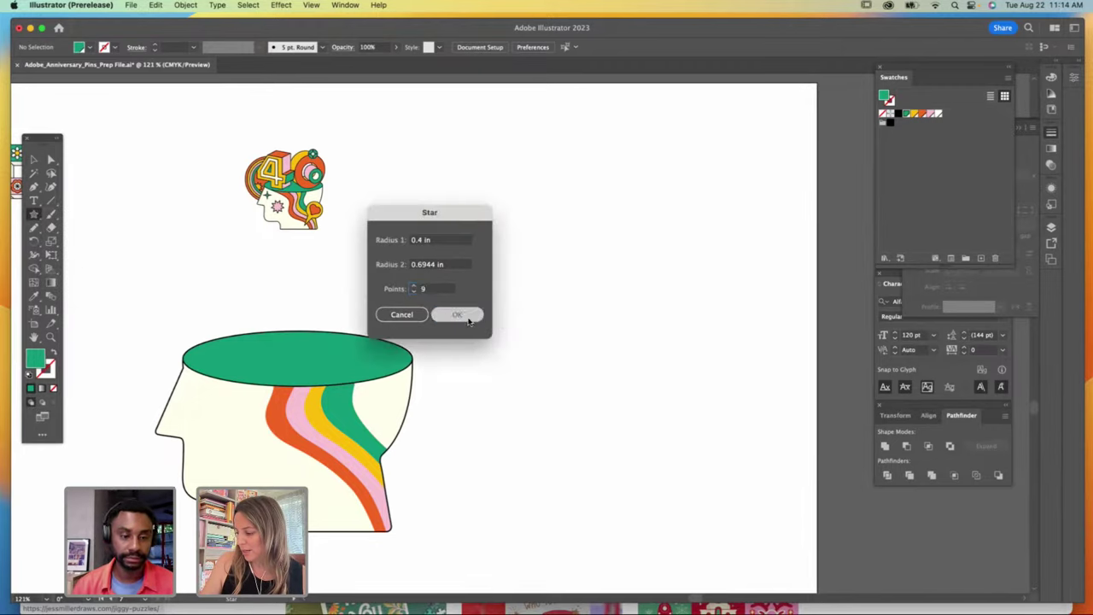
{"action": "key", "text": "Return"}
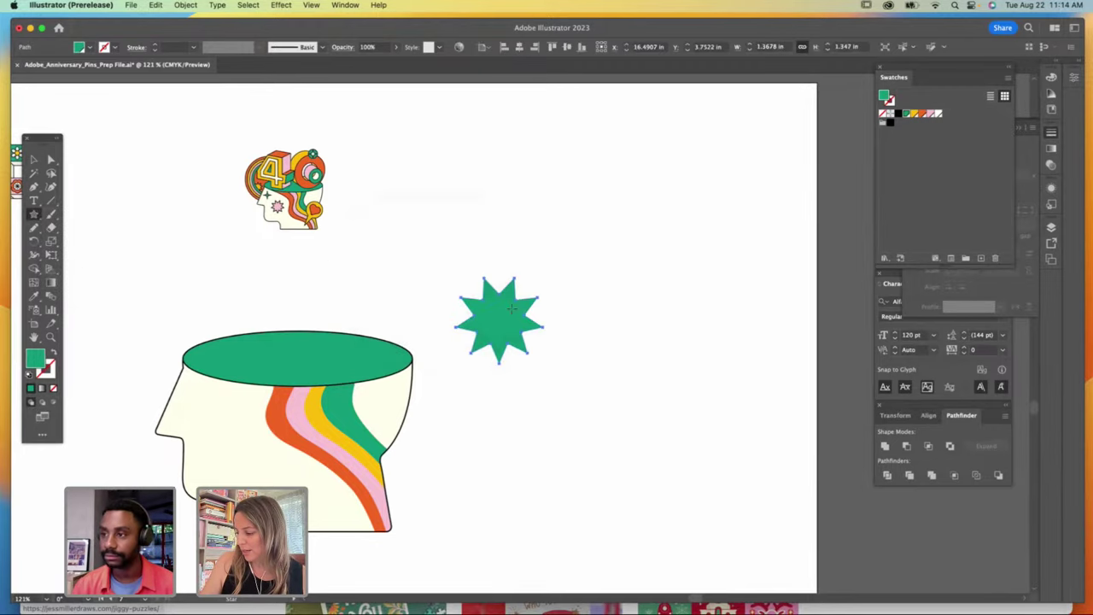
{"action": "left_click", "coordinate": [930, 116]}
Step: Move and shrink the pink star into the cream head, then draw a square on the empty canvas
{"action": "key", "text": "v"}
{"action": "left_click_drag", "start_coordinate": [473, 334], "coordinate": [224, 444]}
{"action": "mouse_move", "coordinate": [270, 398]}
{"action": "left_mouse_down"}
{"action": "mouse_move", "coordinate": [239, 422]}
{"action": "mouse_move", "coordinate": [272, 399]}
{"action": "mouse_move", "coordinate": [249, 427]}
{"action": "mouse_move", "coordinate": [259, 415]}
{"action": "left_mouse_up"}
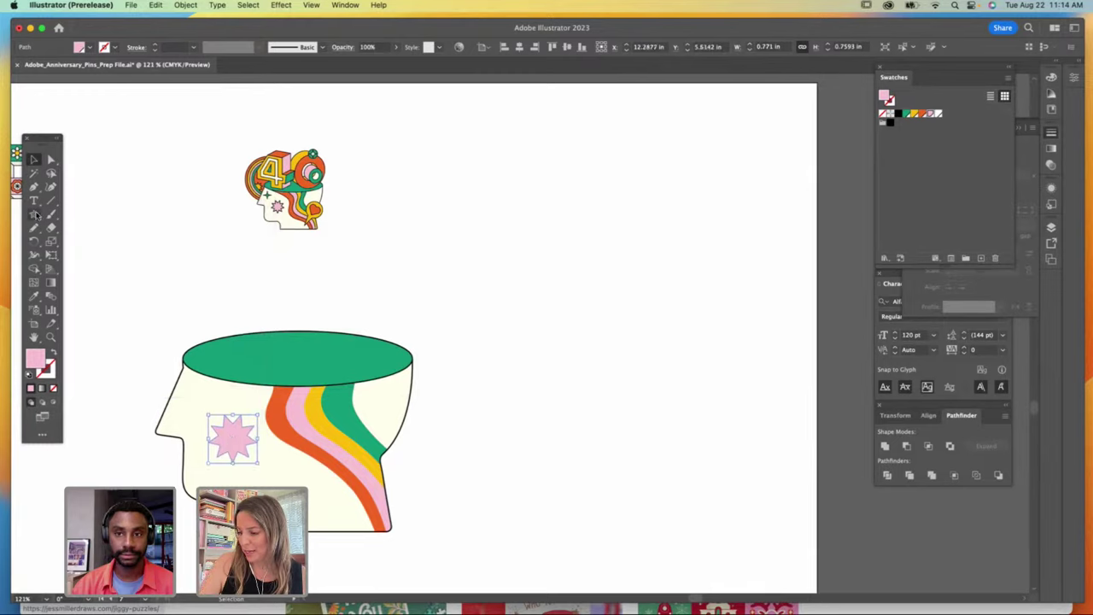
{"action": "left_click_drag", "start_coordinate": [35, 215], "coordinate": [80, 214]}
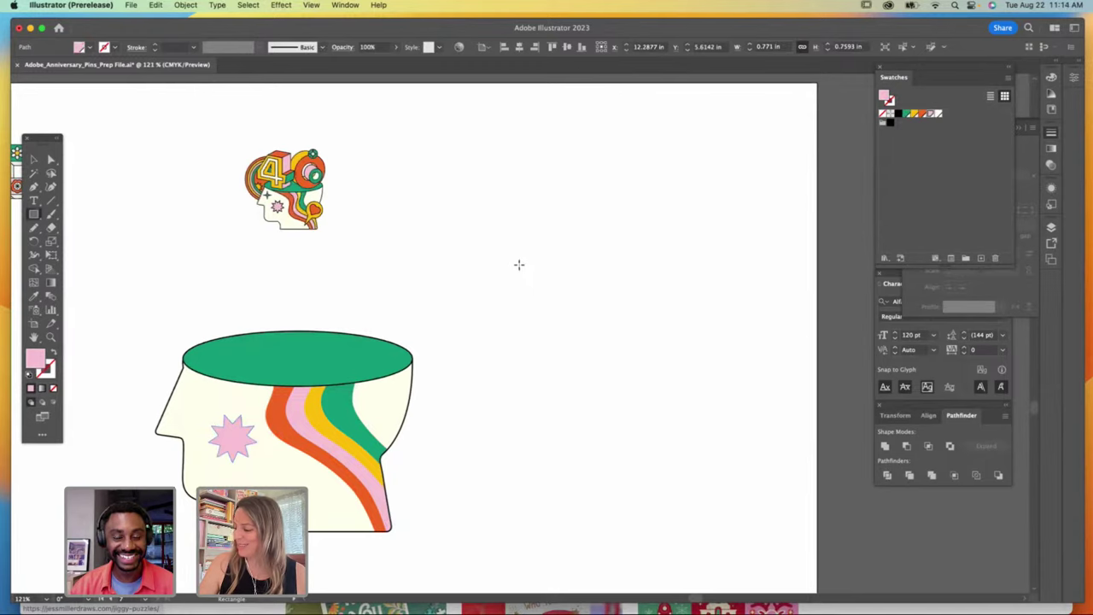
{"action": "left_click_drag", "start_coordinate": [519, 265], "coordinate": [583, 326]}
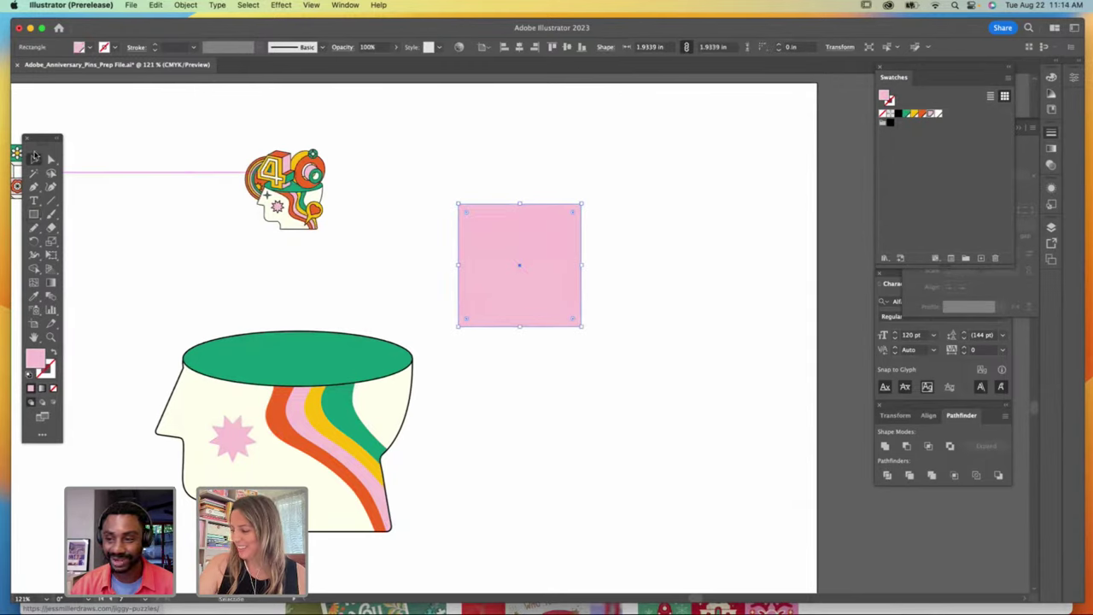
Step: Fill the square green and apply Pucker & Bloat at -73% to make a four-pointed star
{"action": "left_click", "coordinate": [34, 157]}
{"action": "left_click", "coordinate": [905, 113]}
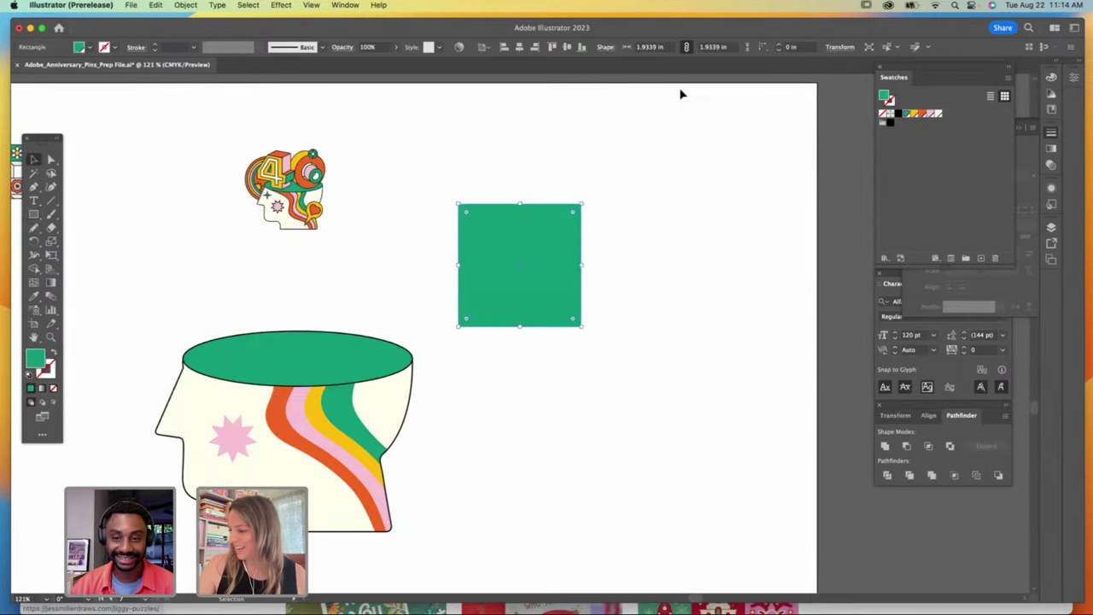
{"action": "left_click", "coordinate": [281, 4]}
{"action": "mouse_move", "coordinate": [349, 126]}
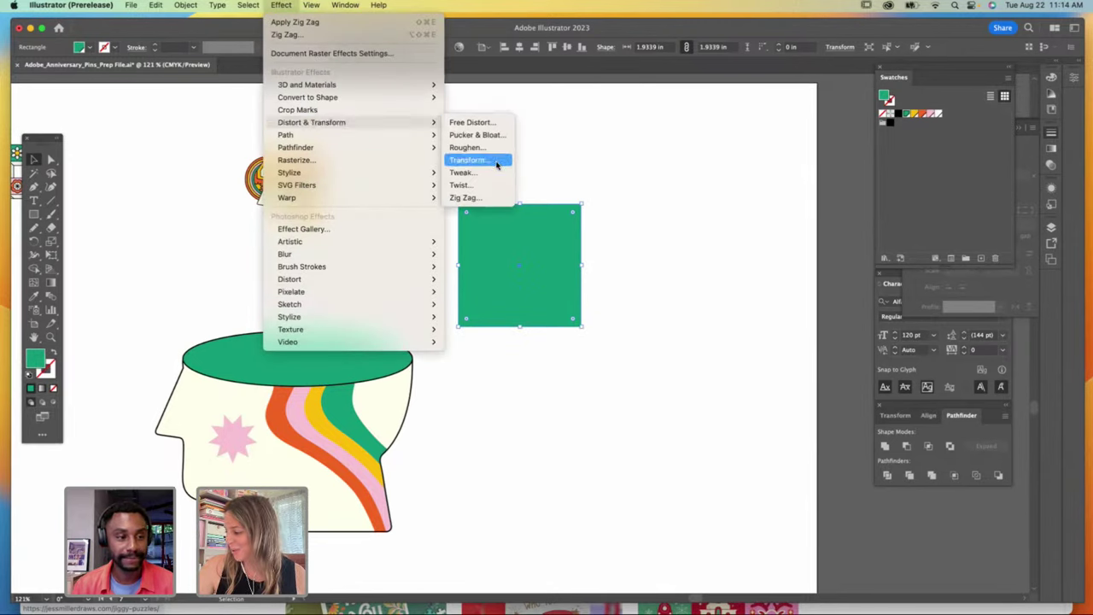
{"action": "left_click", "coordinate": [482, 134]}
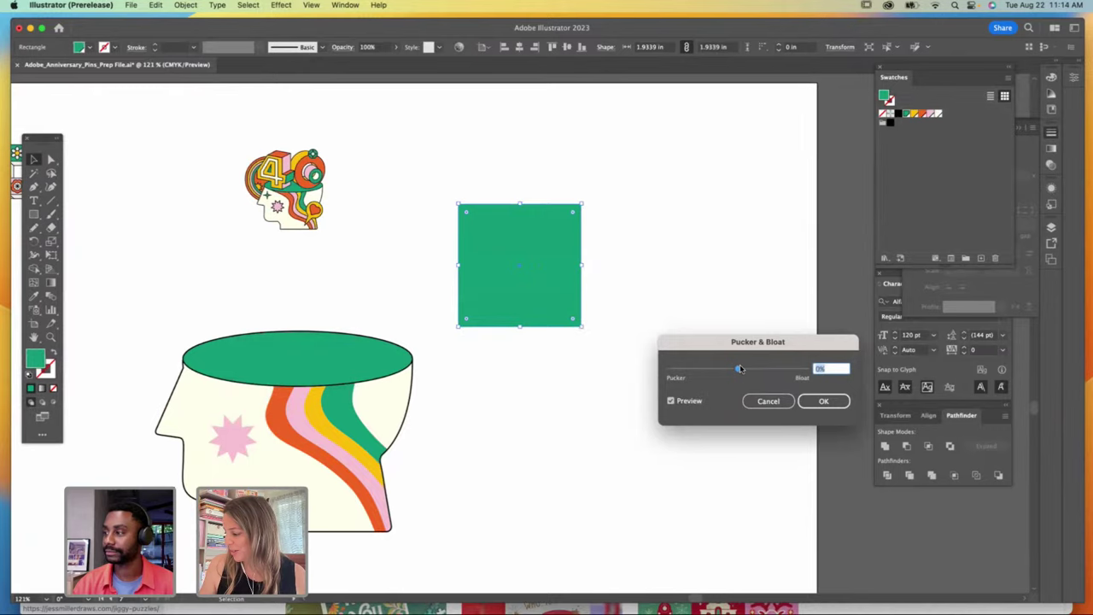
{"action": "left_click_drag", "start_coordinate": [740, 369], "coordinate": [715, 370]}
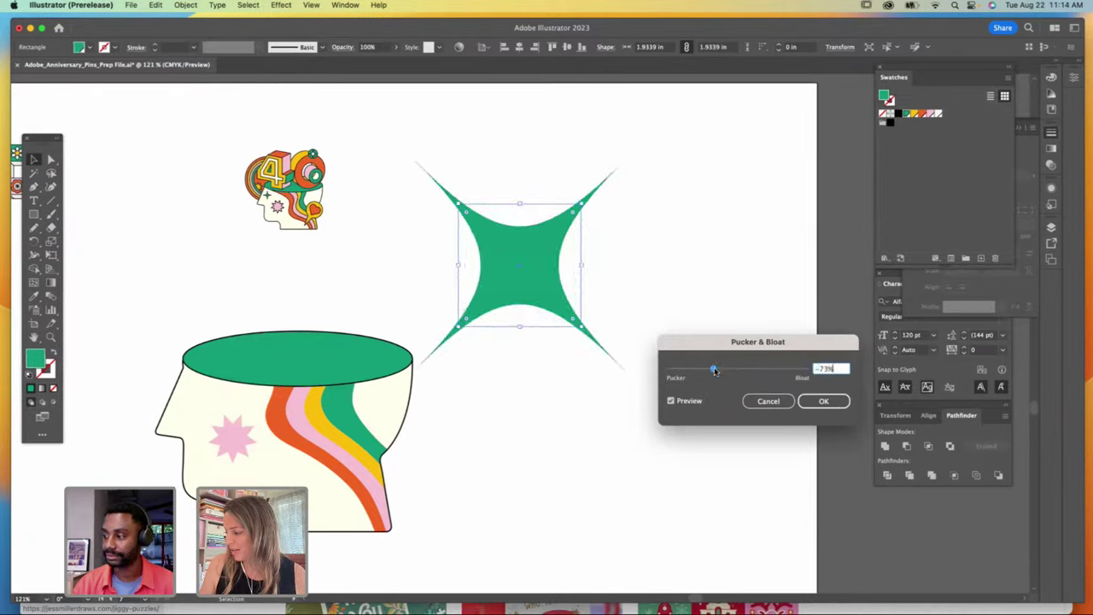
{"action": "left_click", "coordinate": [823, 401]}
Step: Rotate the green star 45° and flatten its transparency into plain paths
{"action": "left_click_drag", "start_coordinate": [586, 196], "coordinate": [615, 254]}
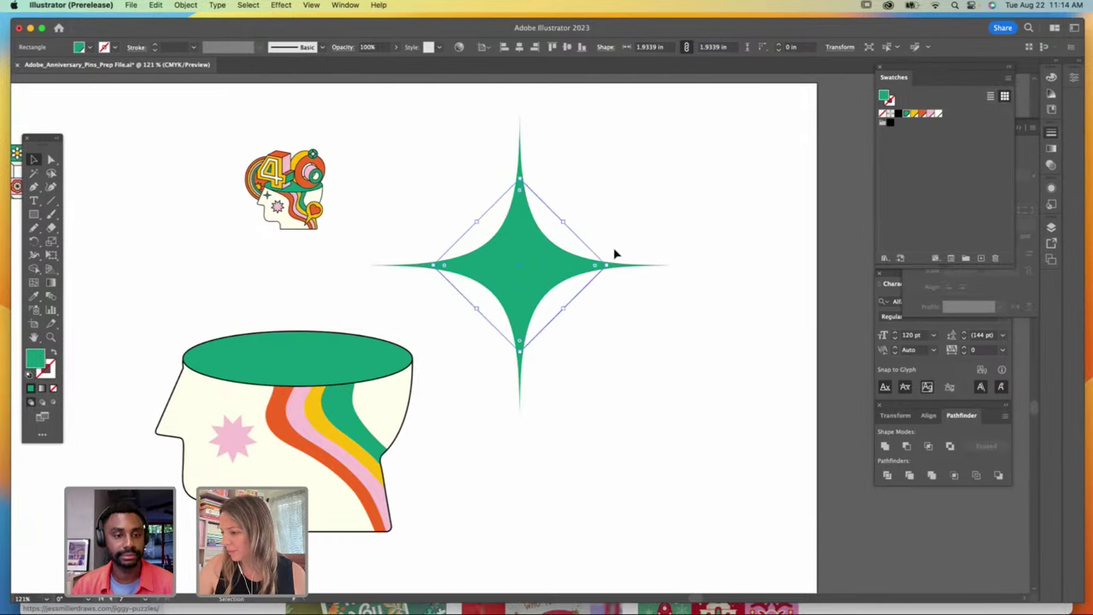
{"action": "left_click", "coordinate": [186, 4]}
{"action": "left_click", "coordinate": [229, 242]}
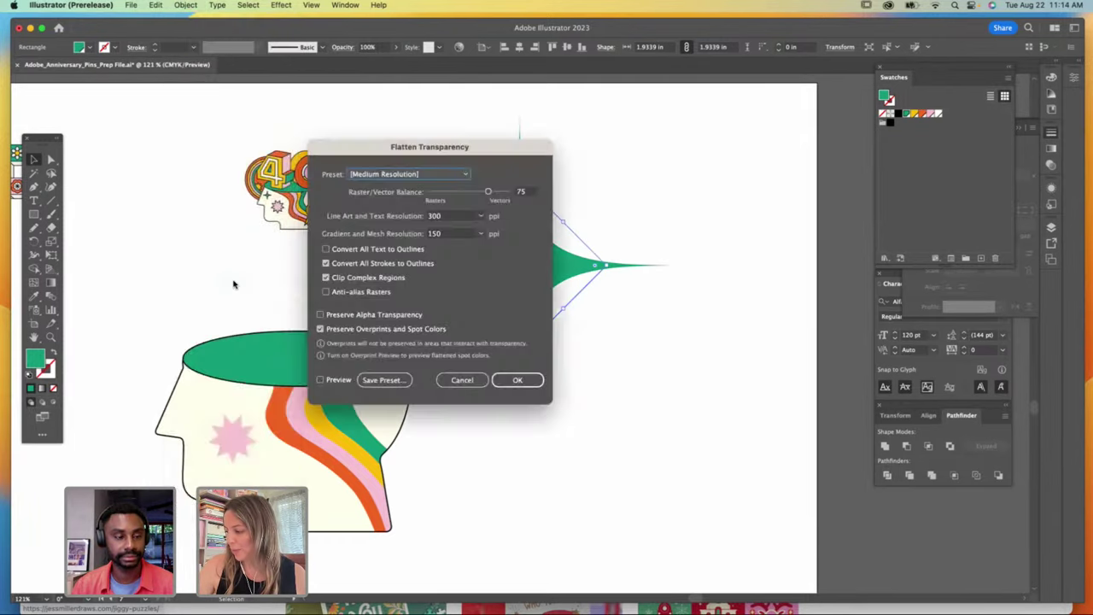
{"action": "left_click", "coordinate": [517, 379]}
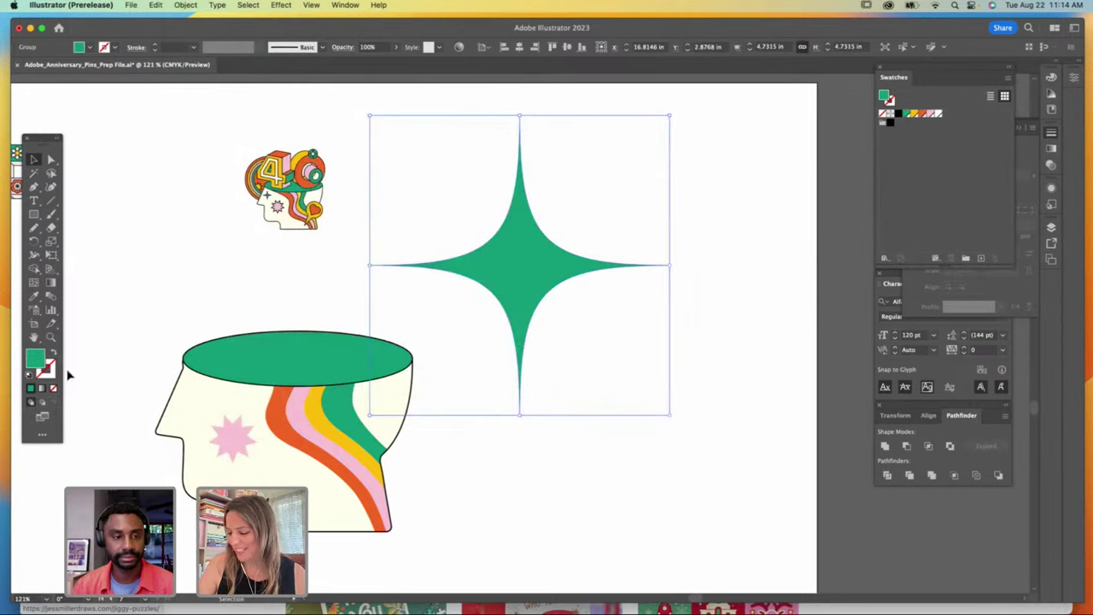
Step: Give the star a green 10 pt stroke with round caps and round corners
{"action": "left_click", "coordinate": [47, 372]}
{"action": "left_click", "coordinate": [31, 388]}
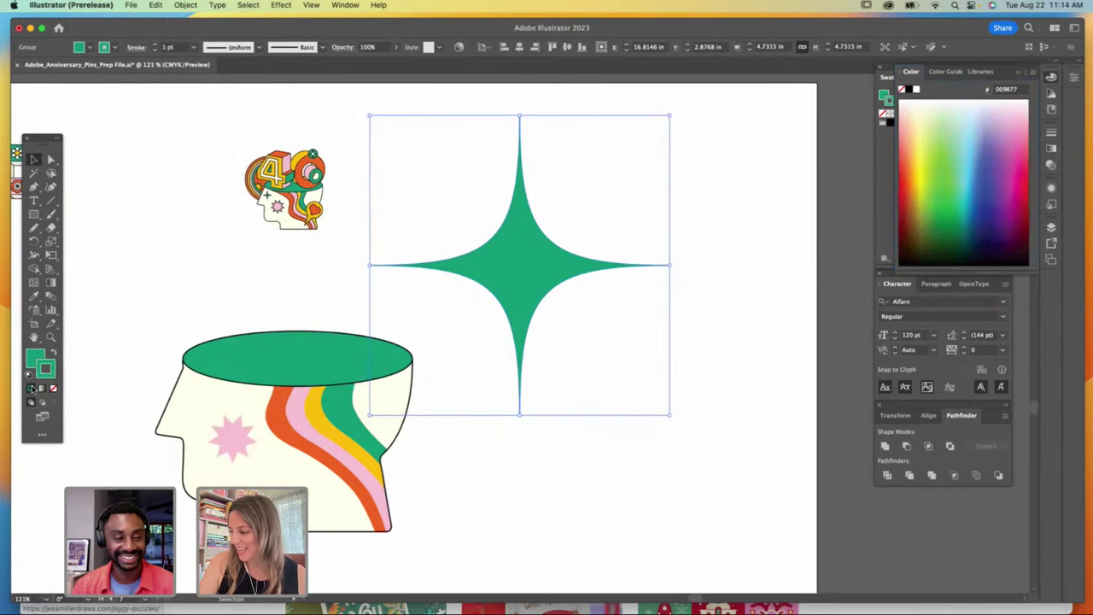
{"action": "left_click", "coordinate": [1051, 133]}
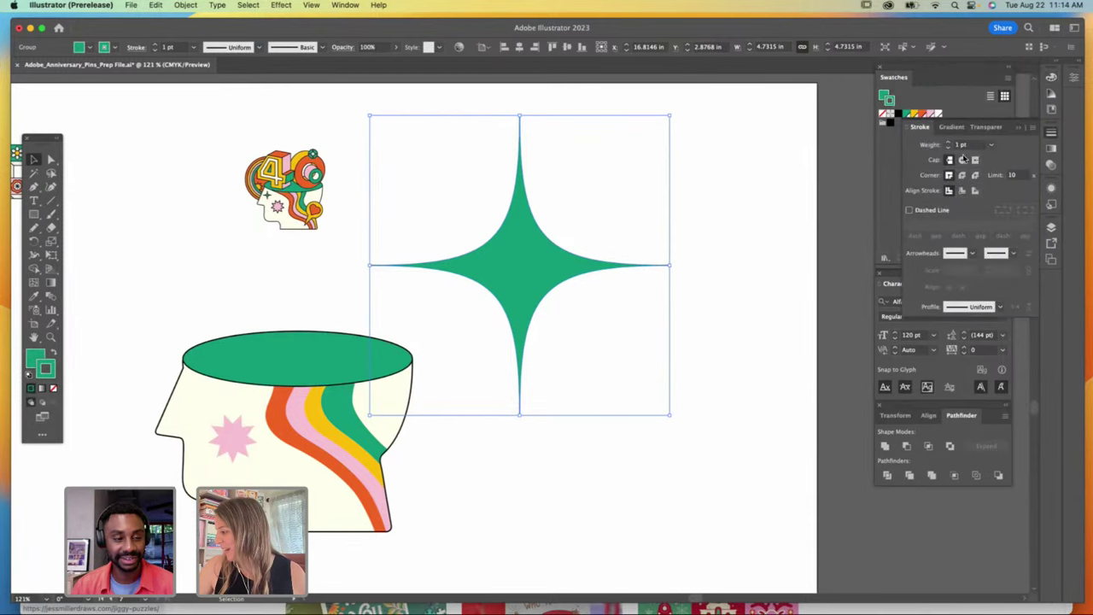
{"action": "left_click", "coordinate": [962, 160]}
{"action": "left_click", "coordinate": [961, 175]}
{"action": "left_click", "coordinate": [948, 143]}
{"action": "left_click", "coordinate": [947, 143]}
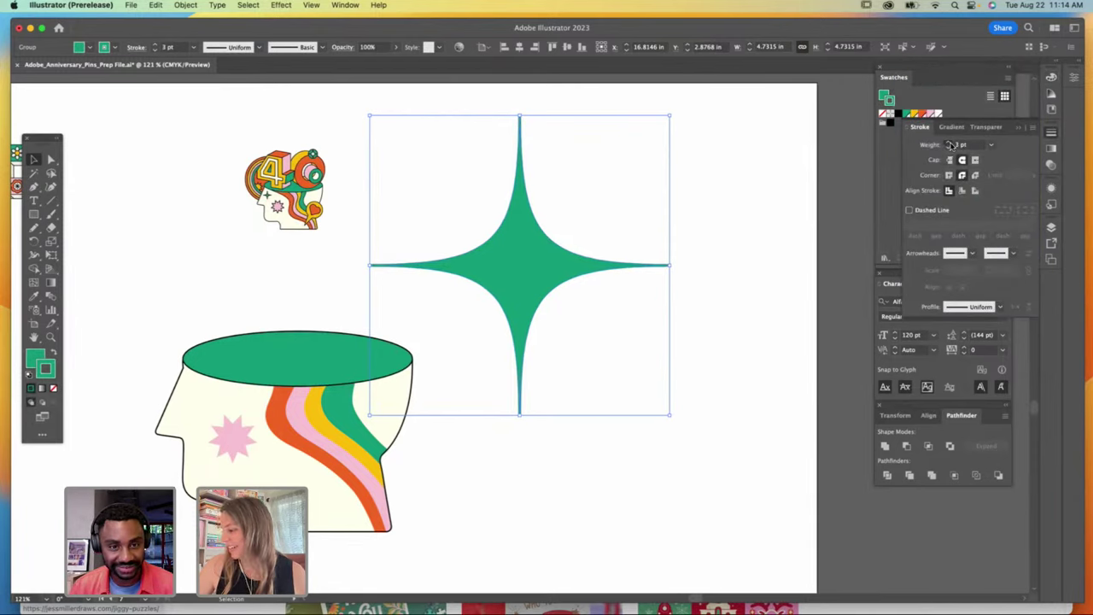
{"action": "left_click", "coordinate": [948, 143]}
{"action": "left_click", "coordinate": [948, 143]}
{"action": "left_click", "coordinate": [950, 144]}
{"action": "left_click", "coordinate": [950, 143]}
{"action": "left_click", "coordinate": [950, 143]}
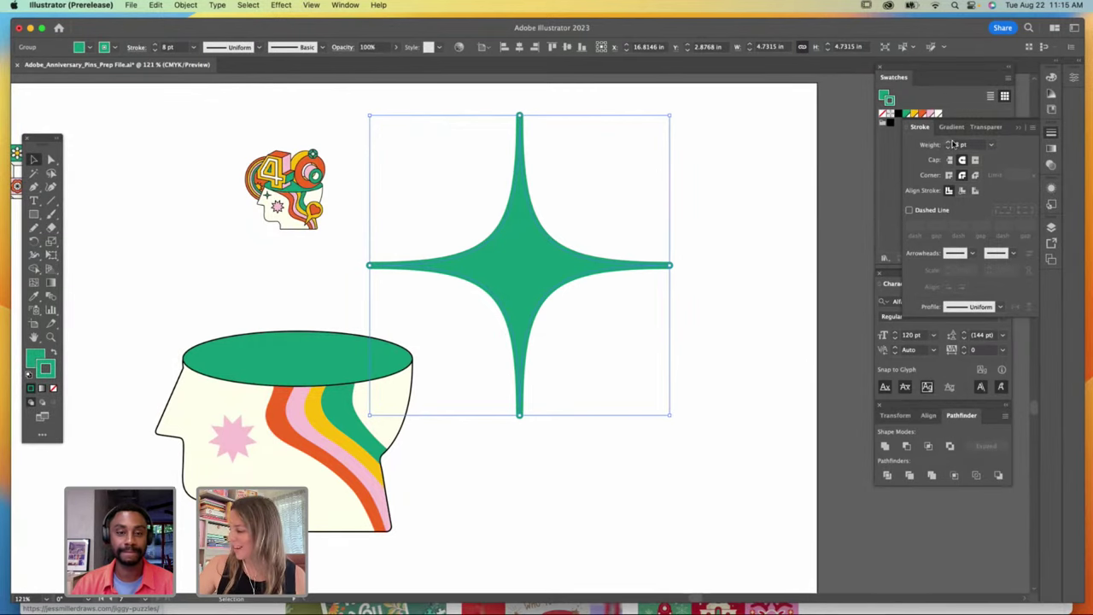
{"action": "left_click", "coordinate": [950, 143]}
{"action": "left_click", "coordinate": [950, 144]}
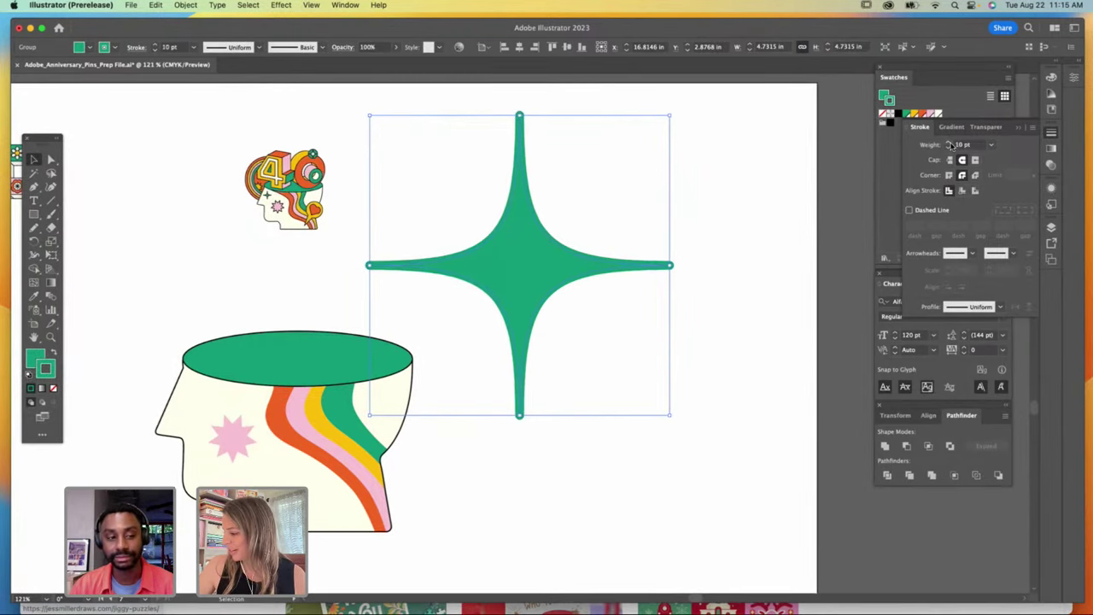
Step: Flatten the rounded stroke into the shape, then scale the sparkle onto the face above the pink star
{"action": "left_click", "coordinate": [185, 4]}
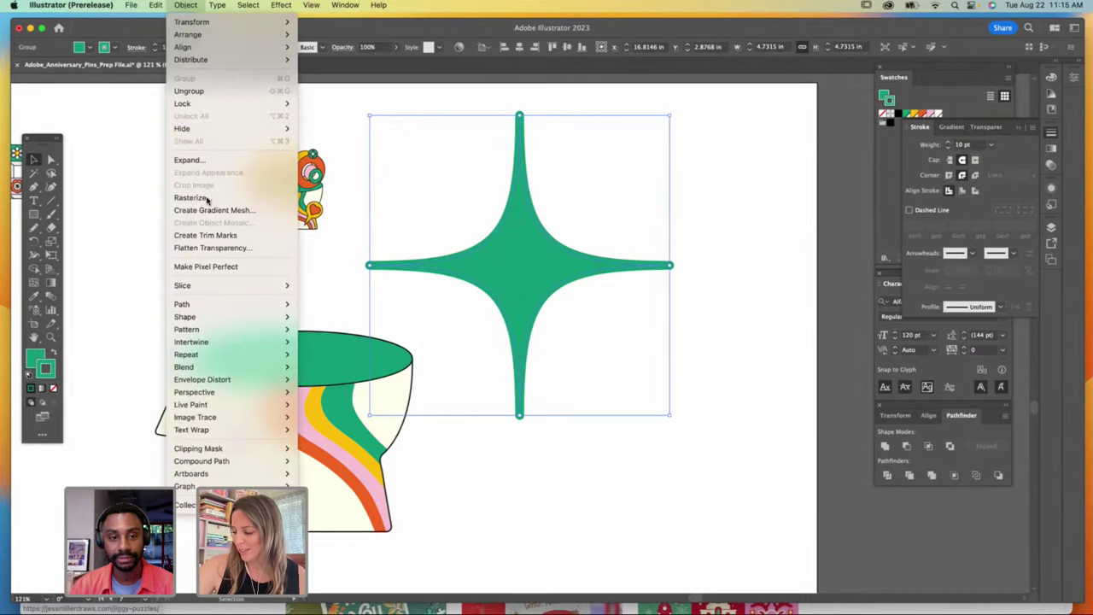
{"action": "left_click", "coordinate": [227, 248]}
{"action": "left_click", "coordinate": [522, 382]}
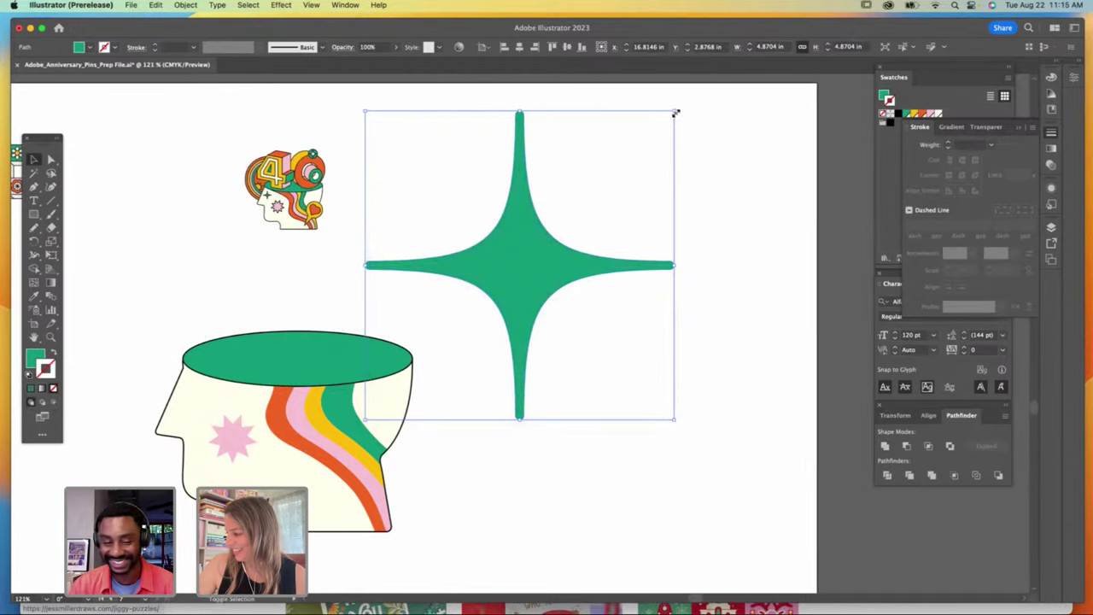
{"action": "left_click_drag", "start_coordinate": [674, 112], "coordinate": [569, 217]}
{"action": "left_click_drag", "start_coordinate": [522, 264], "coordinate": [210, 390]}
{"action": "left_click_drag", "start_coordinate": [246, 354], "coordinate": [224, 391]}
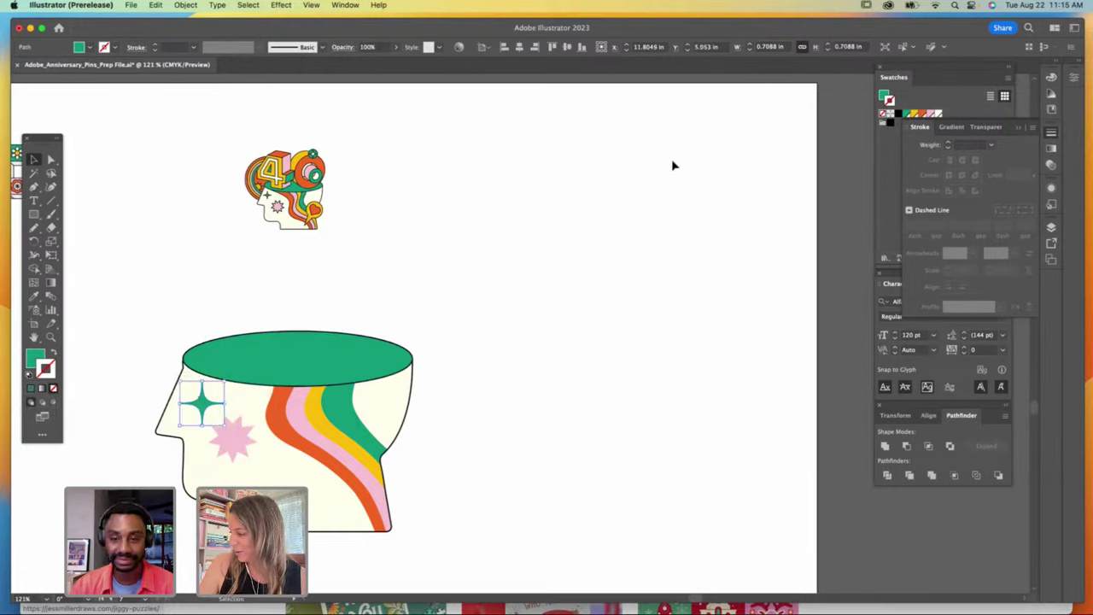
{"action": "left_click", "coordinate": [891, 121]}
{"action": "left_click", "coordinate": [679, 233]}
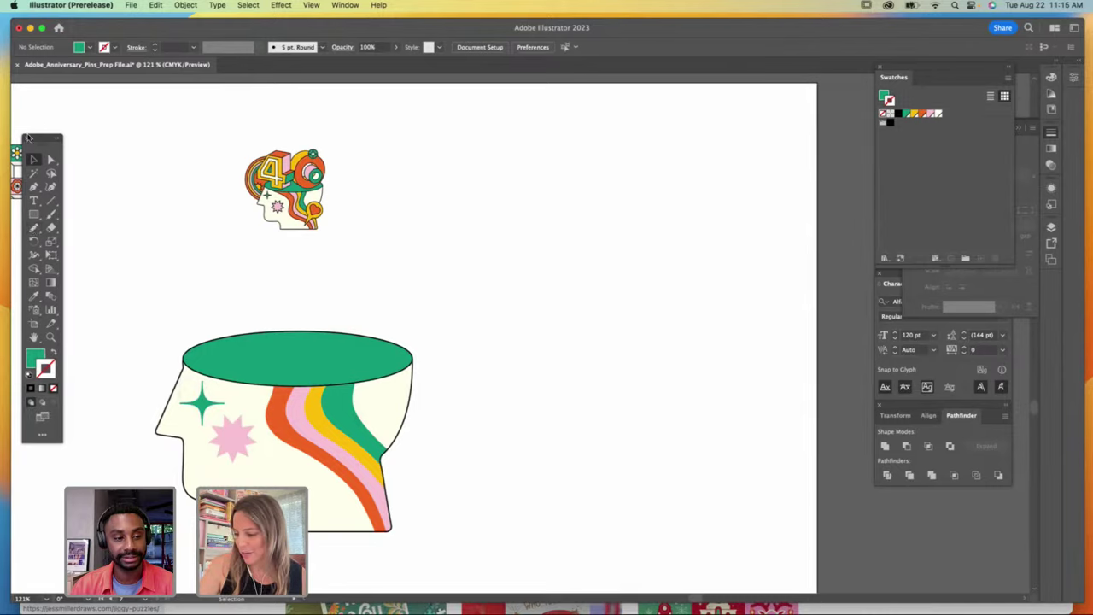
Step: Draw a large yellow circle and cut a smaller inner circle out of it to form a ring
{"action": "left_click_drag", "start_coordinate": [36, 215], "coordinate": [97, 245]}
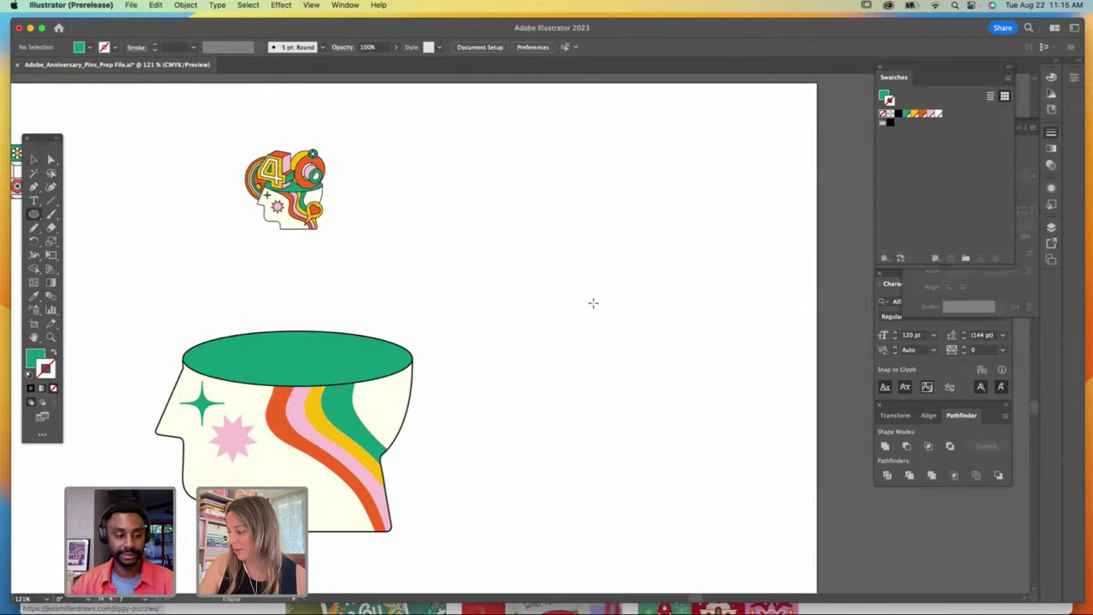
{"action": "left_click_drag", "start_coordinate": [593, 303], "coordinate": [587, 195]}
{"action": "left_click", "coordinate": [913, 114]}
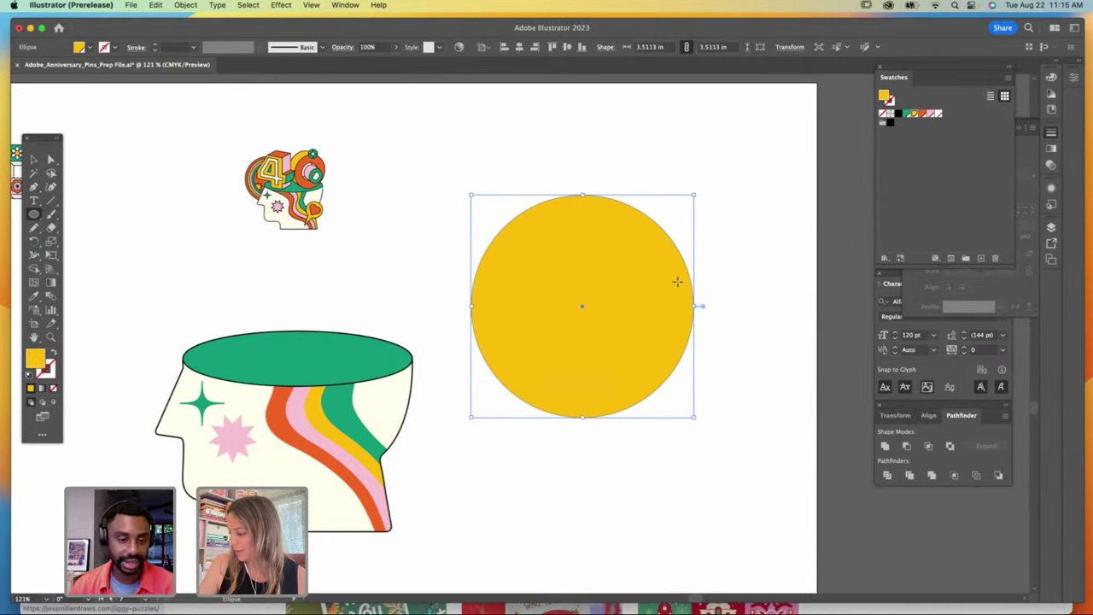
{"action": "left_click", "coordinate": [35, 159]}
{"action": "left_click", "coordinate": [51, 160]}
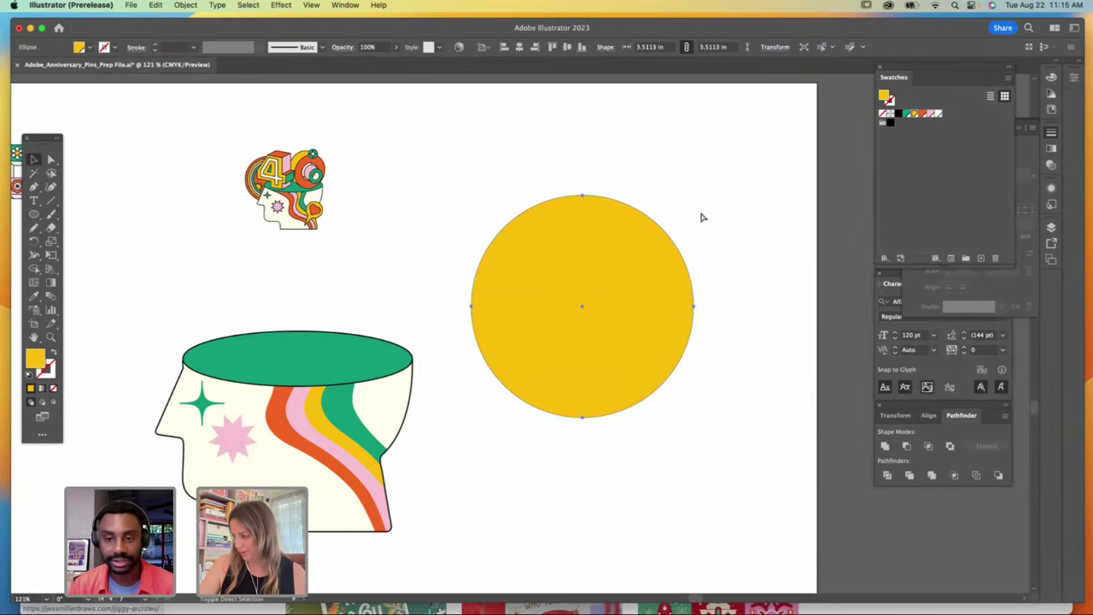
{"action": "left_click_drag", "start_coordinate": [692, 198], "coordinate": [641, 278]}
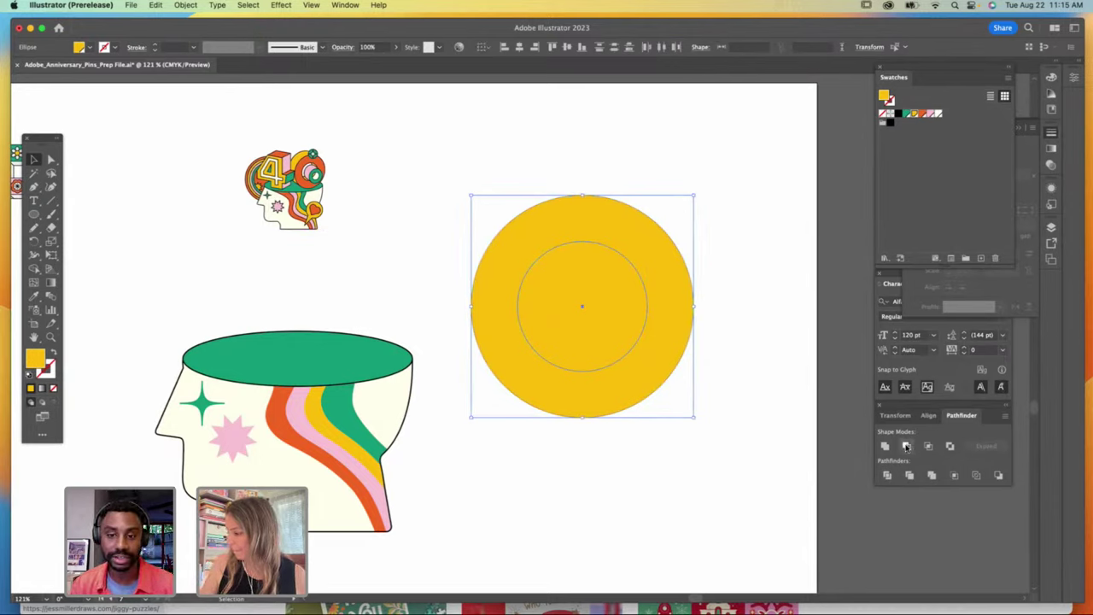
{"action": "left_click", "coordinate": [906, 446]}
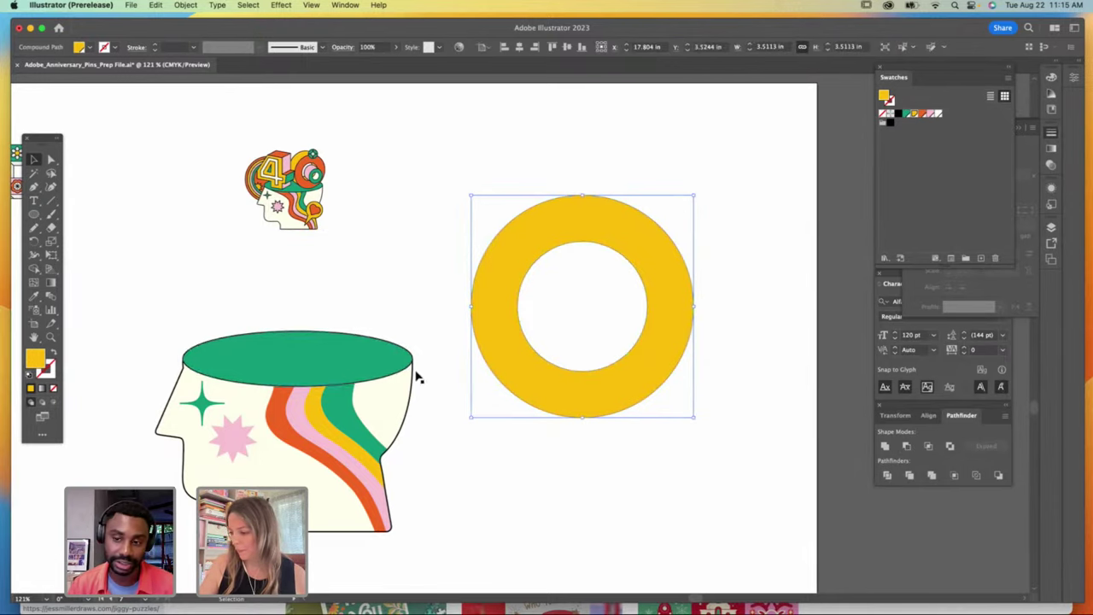
Step: Narrow the ring slightly with Free Transform, deselect it, and duplicate it down and to the right
{"action": "left_click", "coordinate": [50, 255]}
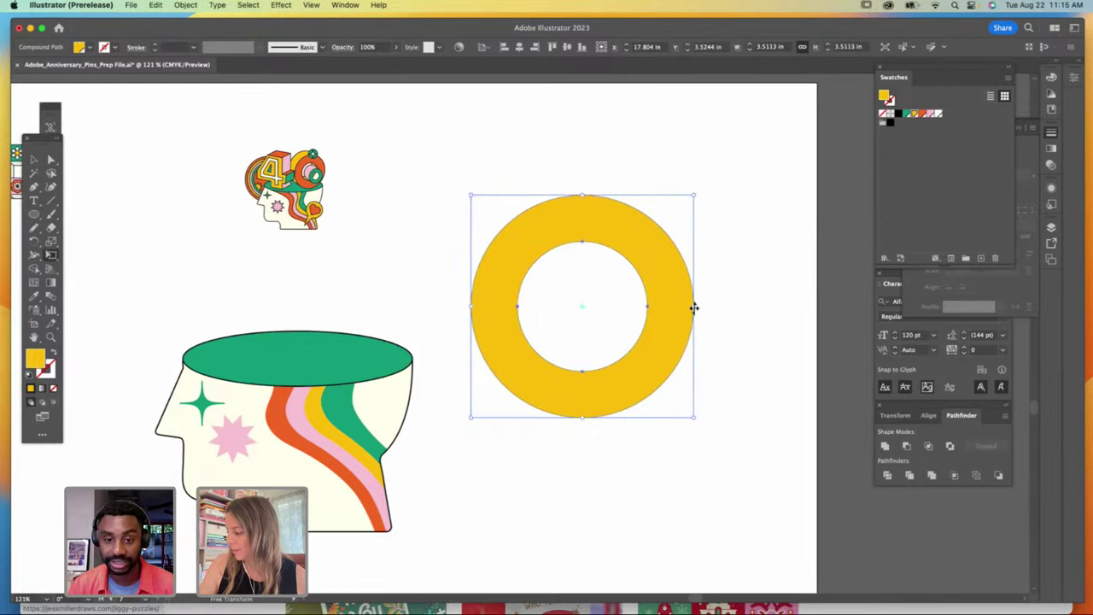
{"action": "left_click_drag", "start_coordinate": [694, 305], "coordinate": [685, 269]}
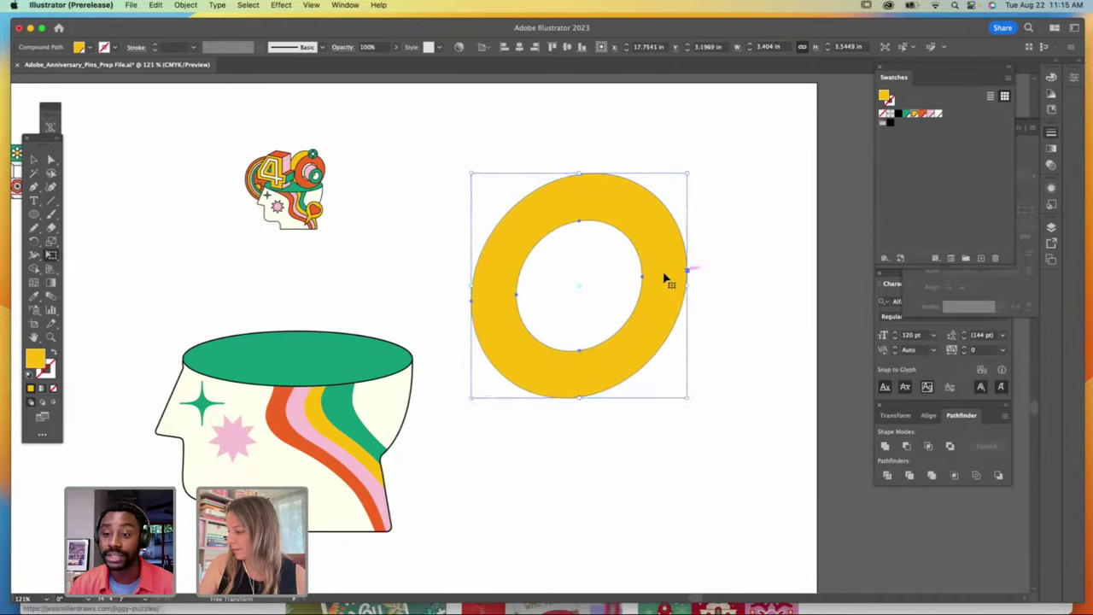
{"action": "left_click", "coordinate": [34, 159]}
{"action": "left_click", "coordinate": [66, 171]}
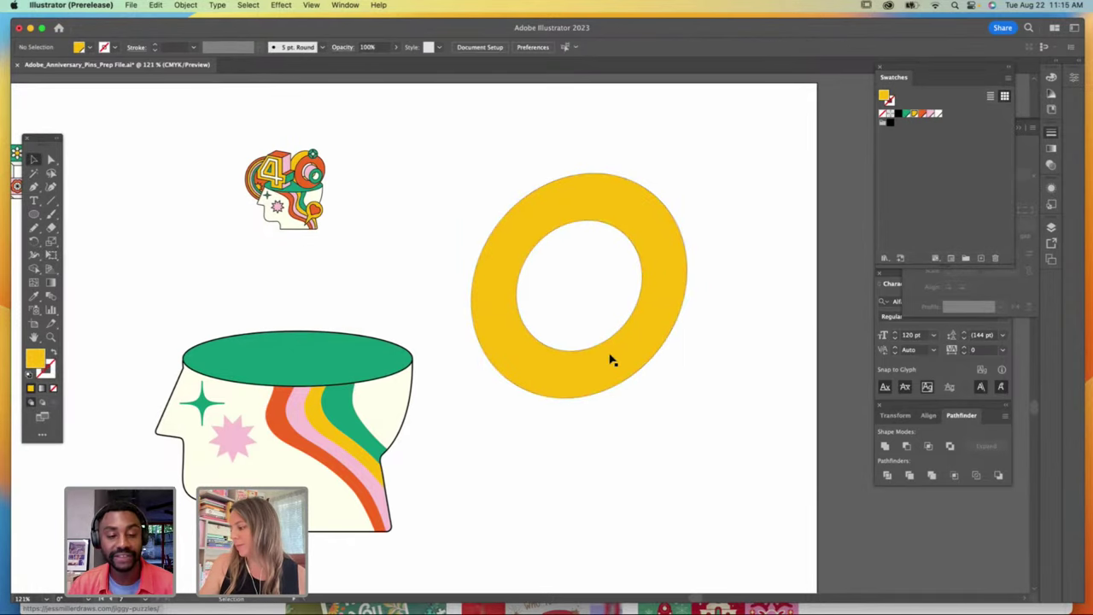
{"action": "left_click_drag", "start_coordinate": [569, 376], "coordinate": [629, 428]}
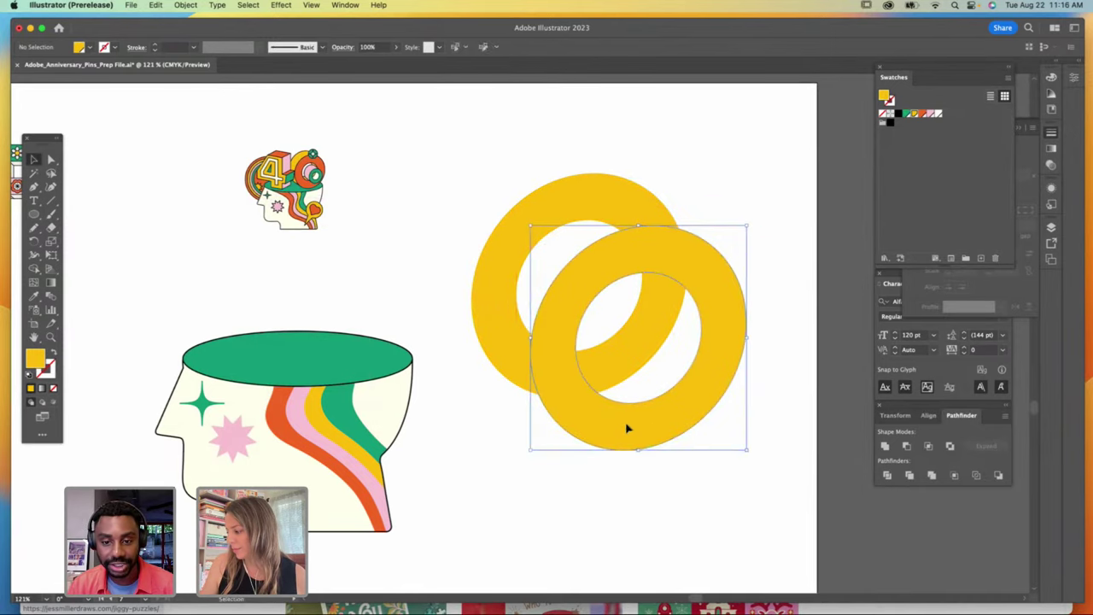
Step: Fill the duplicate ring orange and lock it with Object > Lock
{"action": "left_click", "coordinate": [922, 114]}
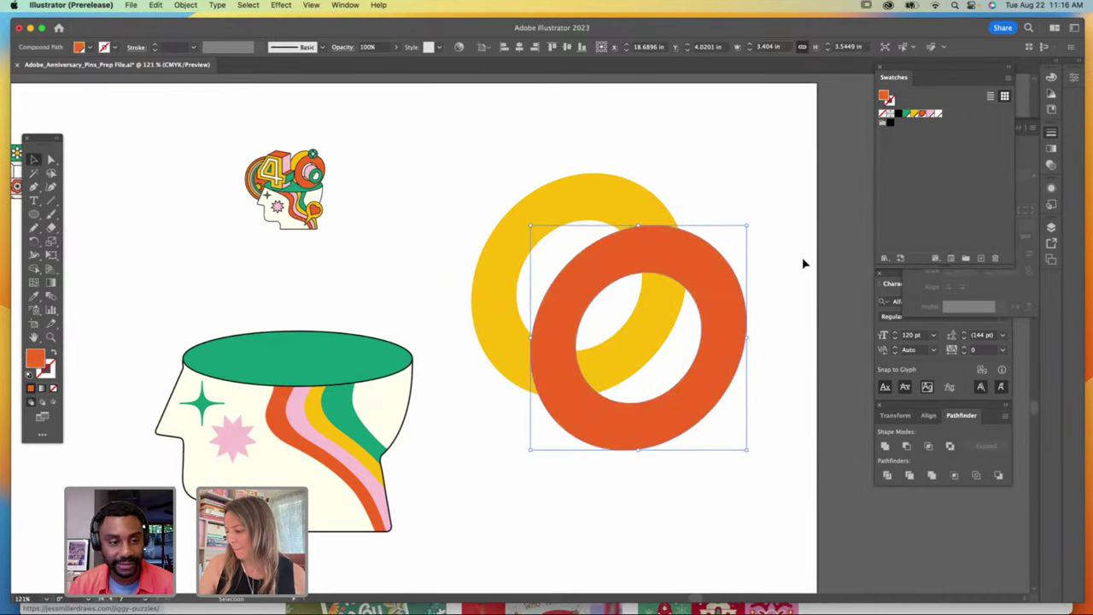
{"action": "left_click", "coordinate": [33, 186]}
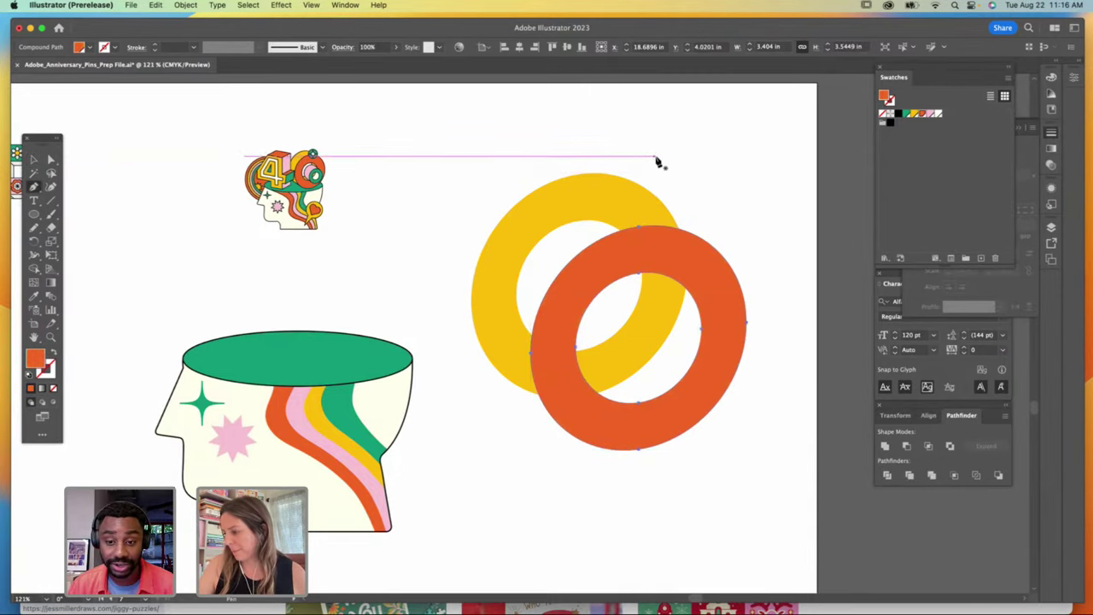
{"action": "left_click", "coordinate": [185, 5]}
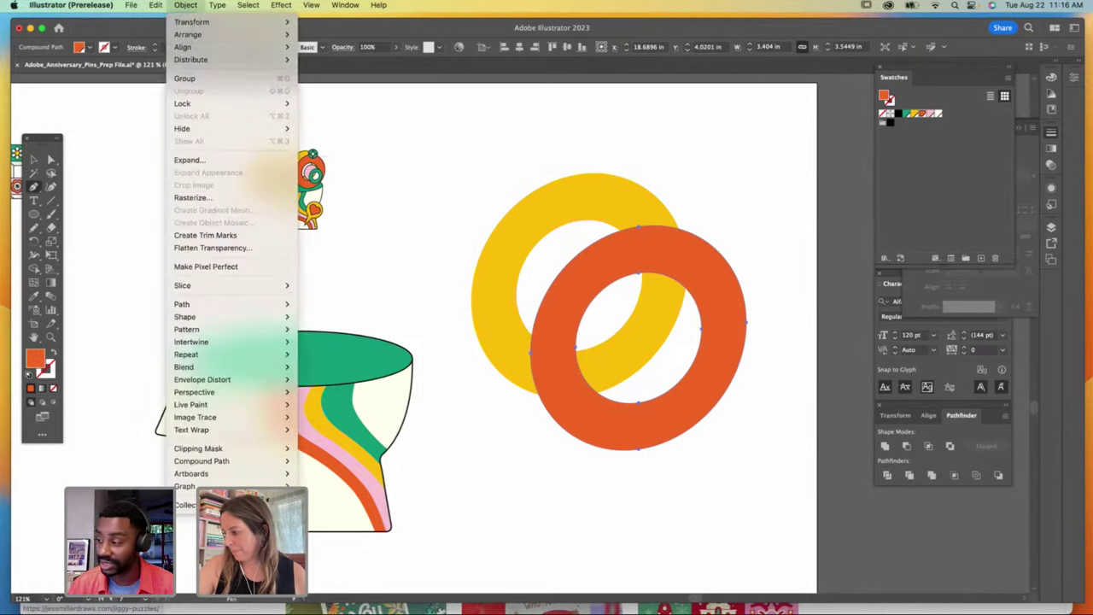
{"action": "mouse_move", "coordinate": [264, 103]}
{"action": "left_click", "coordinate": [380, 103]}
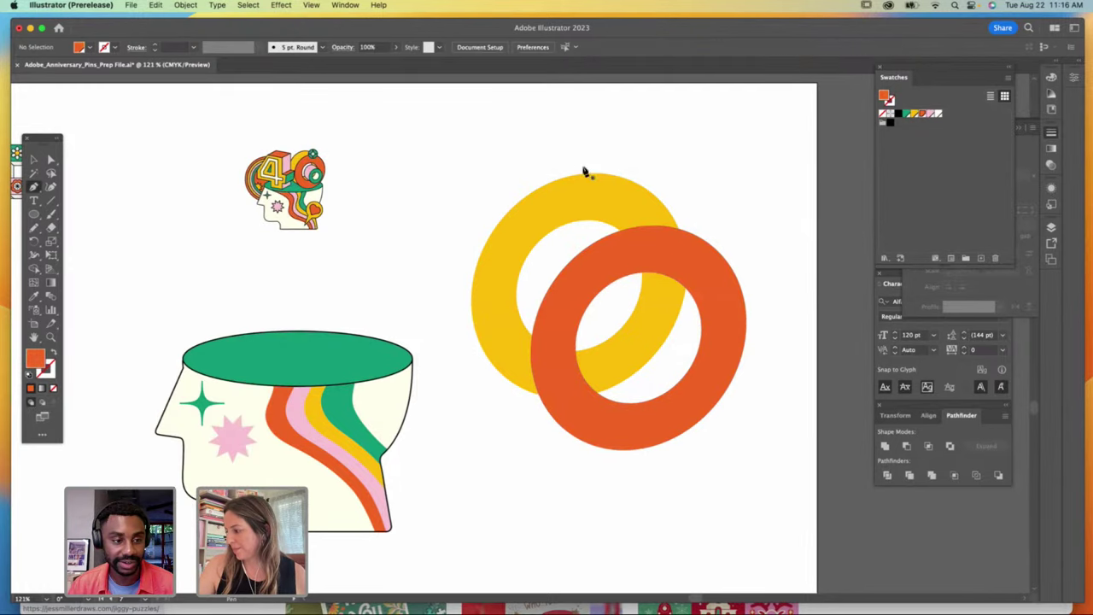
Step: Pen-draw a yellow filler shape across the rings and send it behind the orange ring
{"action": "left_click", "coordinate": [598, 196]}
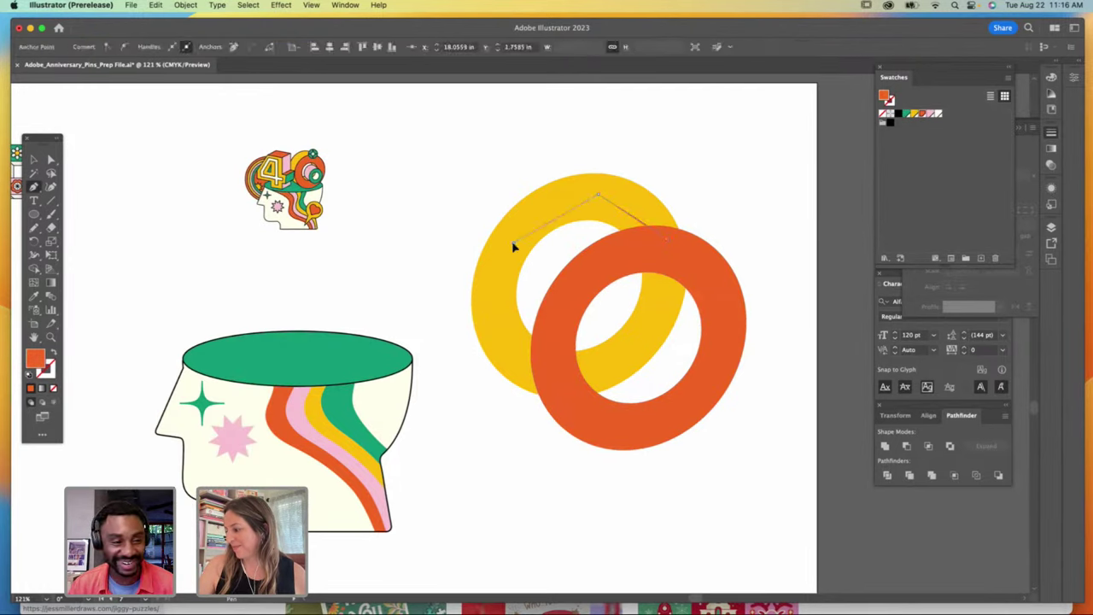
{"action": "left_click", "coordinate": [513, 244]}
{"action": "left_click", "coordinate": [496, 322]}
{"action": "left_click", "coordinate": [544, 368]}
{"action": "left_click", "coordinate": [586, 271]}
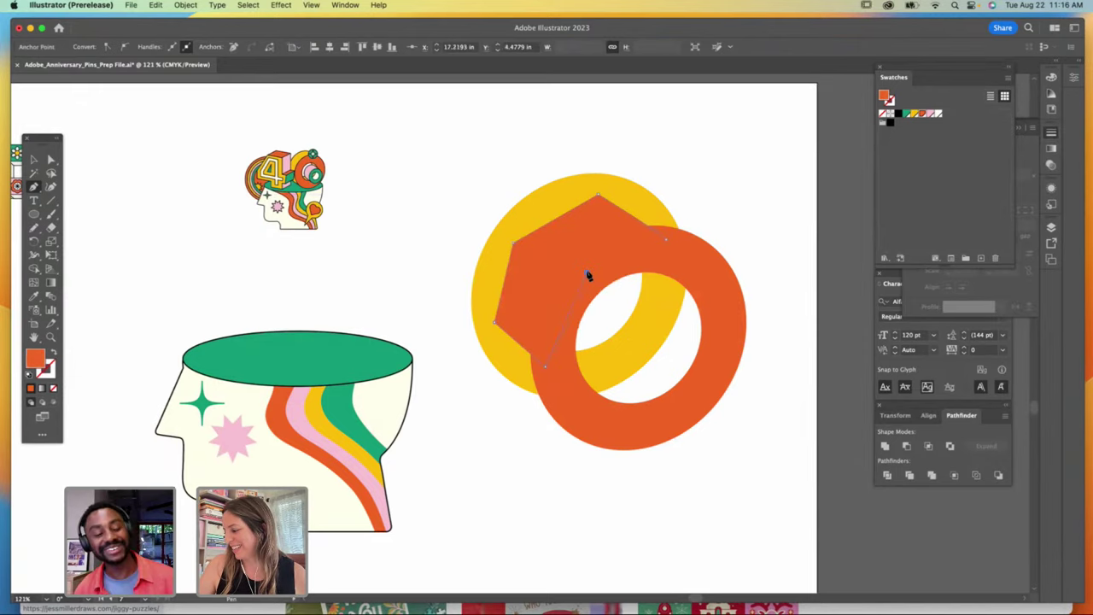
{"action": "left_click", "coordinate": [642, 248]}
{"action": "left_click", "coordinate": [667, 245]}
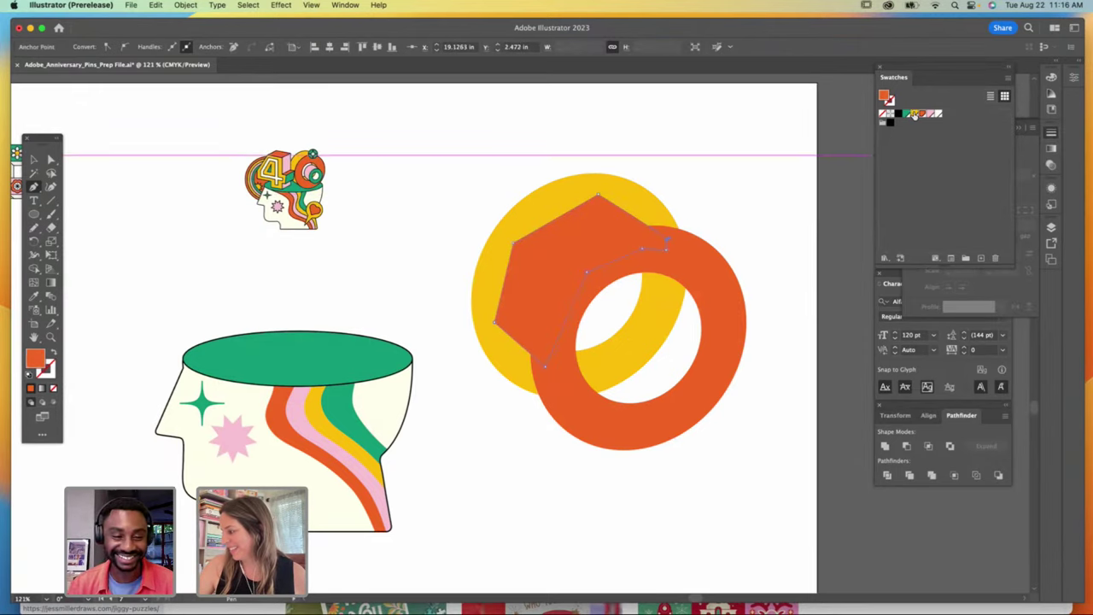
{"action": "left_click", "coordinate": [913, 112]}
{"action": "left_click", "coordinate": [33, 162]}
{"action": "key", "text": "super+shift+bracketleft"}
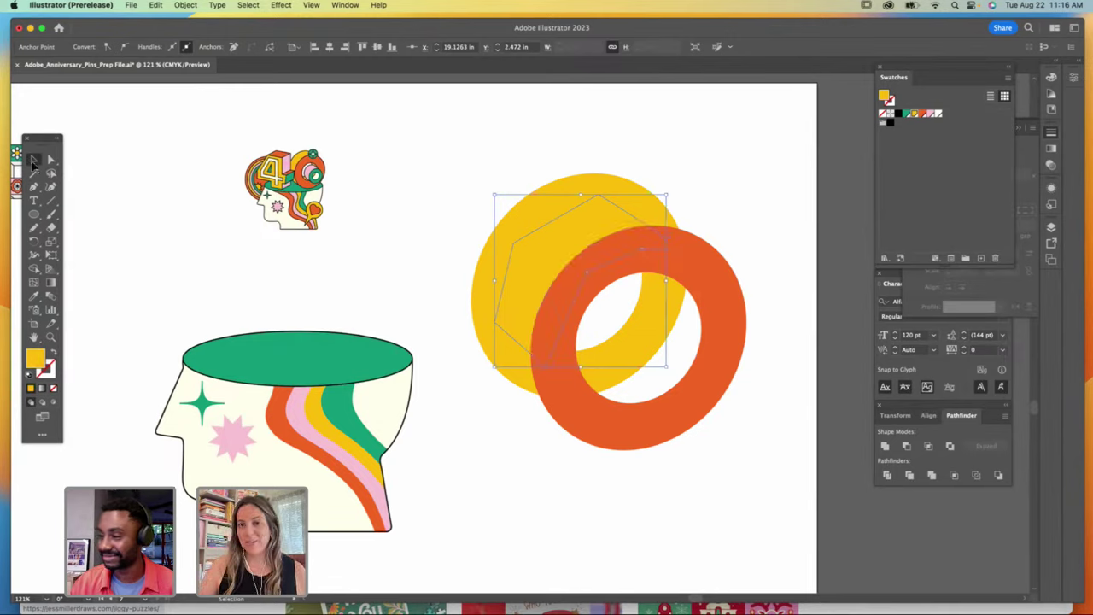
{"action": "left_click", "coordinate": [709, 216]}
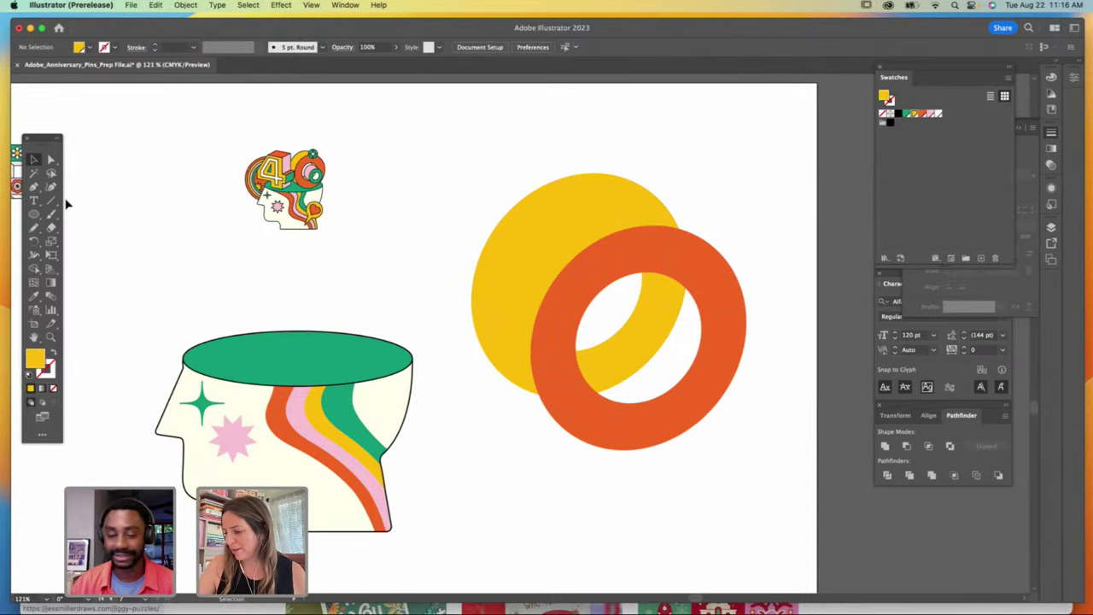
Step: Pen-draw a hexagon-like yellow fill shape between the rings and send it behind the orange ring
{"action": "left_click", "coordinate": [34, 187]}
{"action": "left_click", "coordinate": [662, 263]}
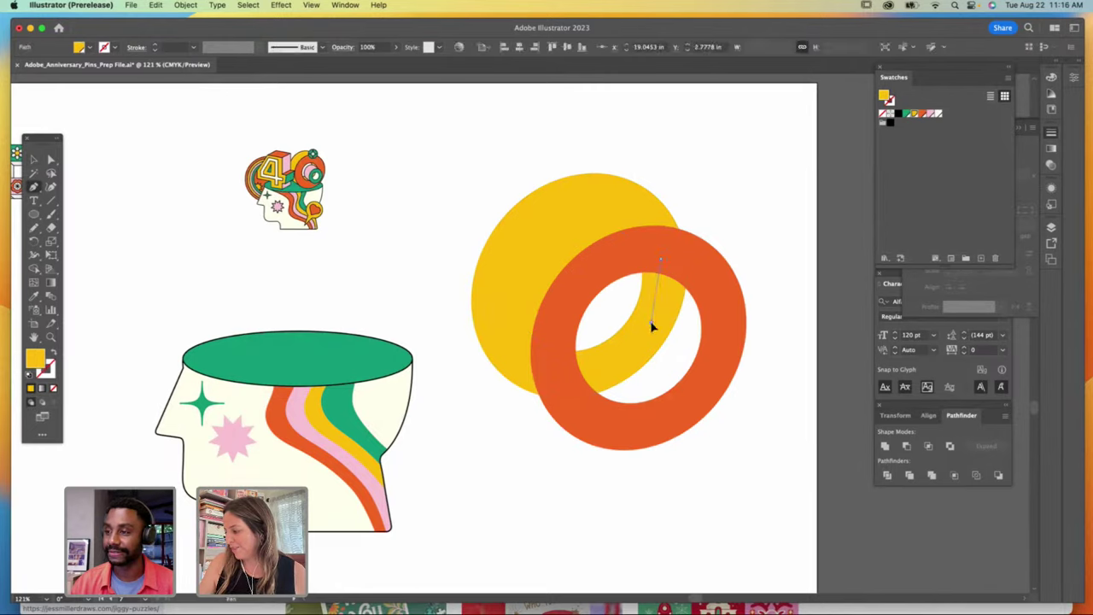
{"action": "left_click", "coordinate": [651, 325]}
{"action": "left_click", "coordinate": [588, 372]}
{"action": "left_click", "coordinate": [546, 367]}
{"action": "left_click", "coordinate": [508, 322]}
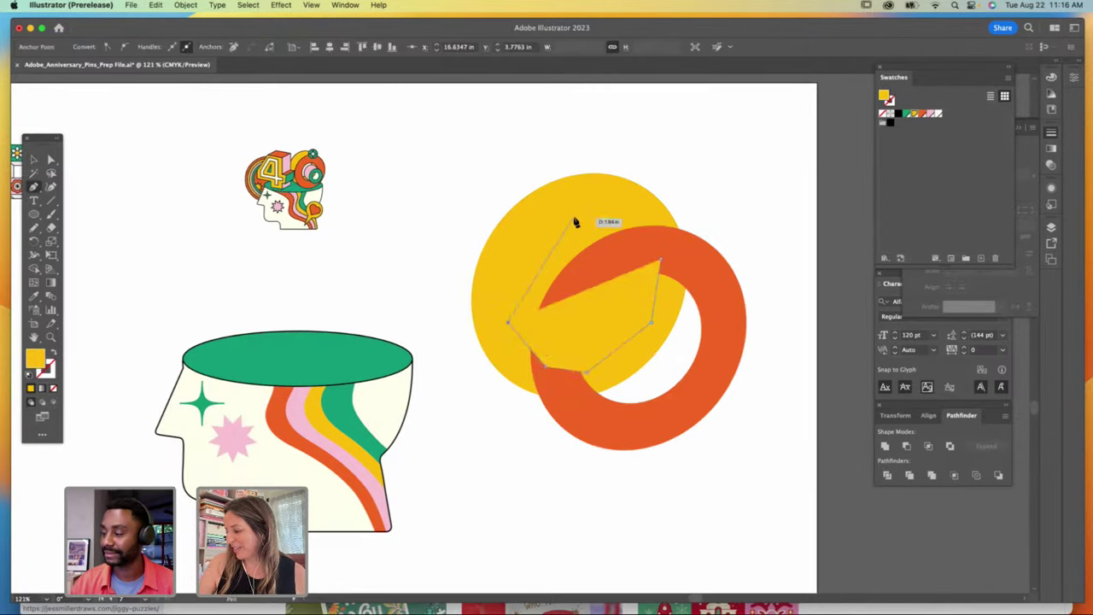
{"action": "left_click", "coordinate": [577, 215]}
{"action": "left_click", "coordinate": [638, 208]}
{"action": "left_click", "coordinate": [660, 261]}
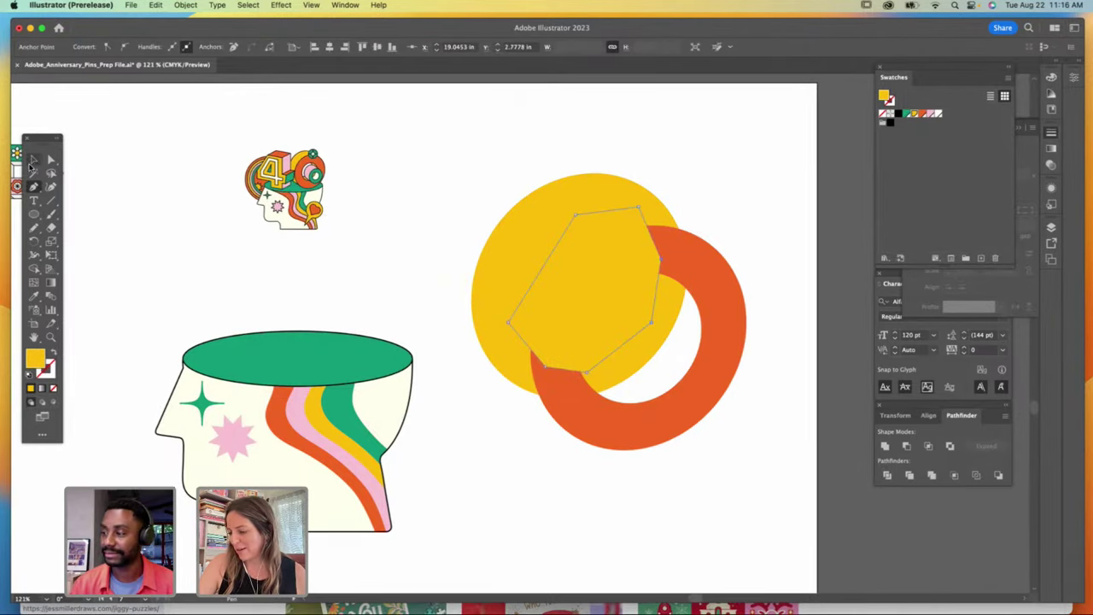
{"action": "left_click", "coordinate": [34, 160]}
{"action": "key", "text": "super+shift+bracketleft"}
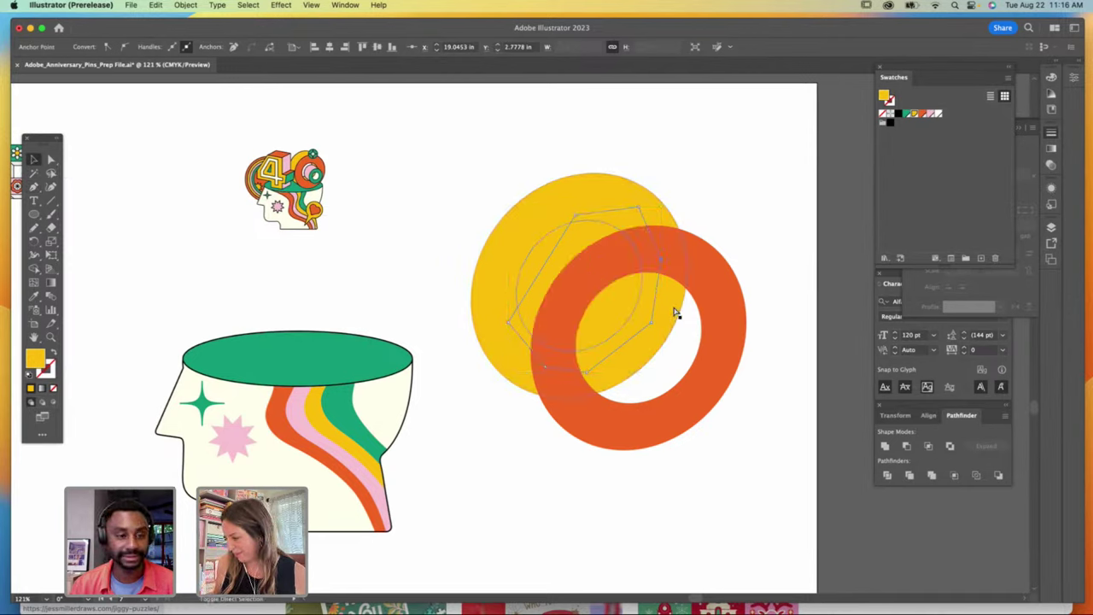
{"action": "left_click", "coordinate": [609, 224]}
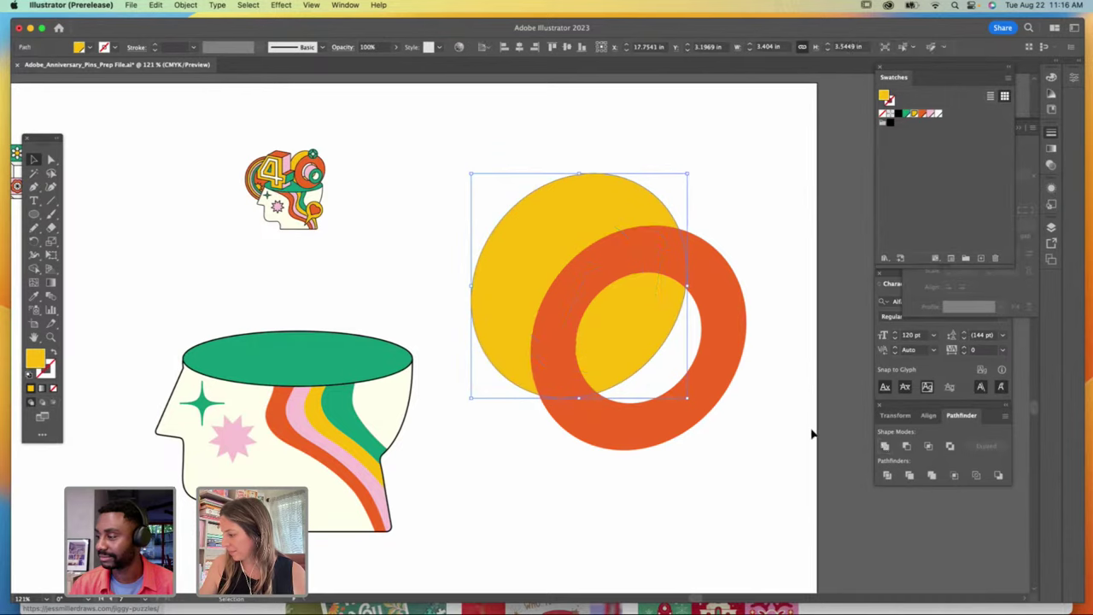
{"action": "left_click", "coordinate": [769, 336]}
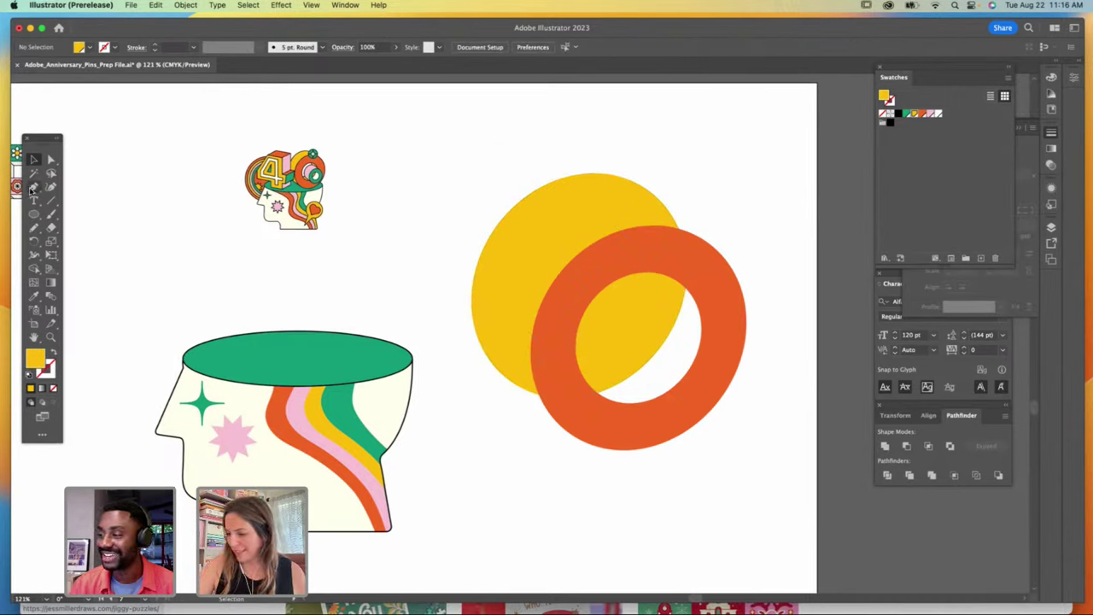
Step: Pen-draw a wedge filling the lower-left gap between the rings
{"action": "left_click", "coordinate": [559, 426]}
{"action": "left_click", "coordinate": [504, 343]}
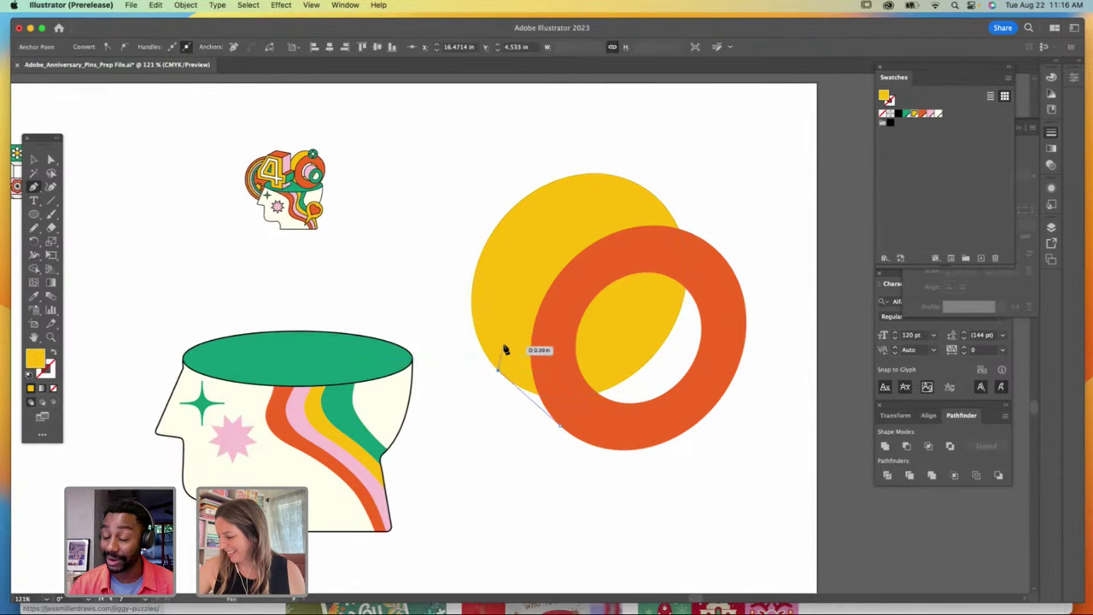
{"action": "left_click", "coordinate": [550, 362]}
{"action": "left_click", "coordinate": [562, 428]}
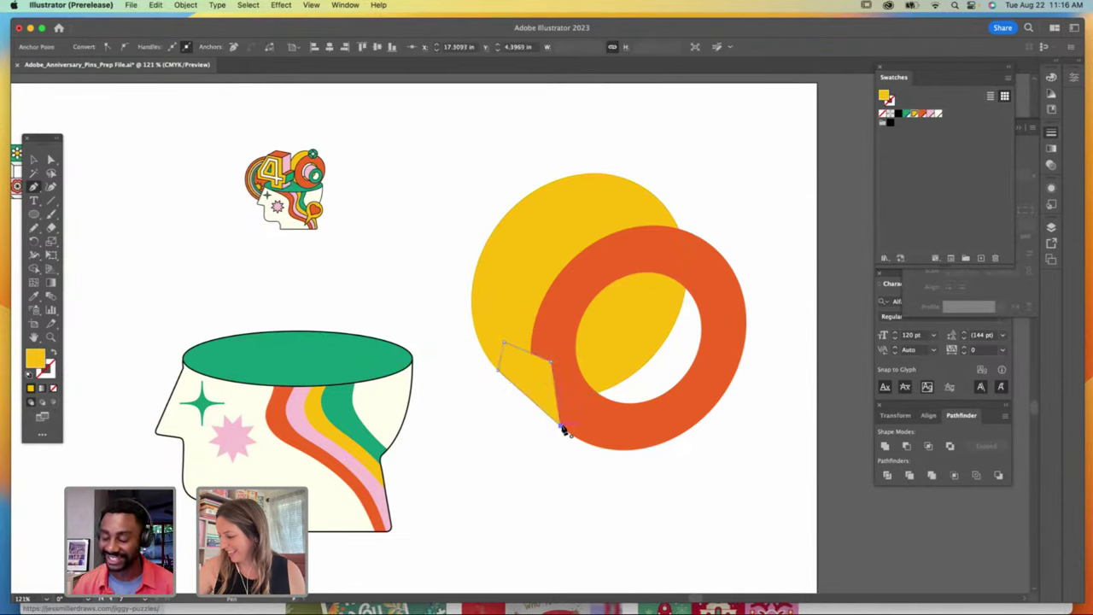
{"action": "left_click", "coordinate": [32, 161]}
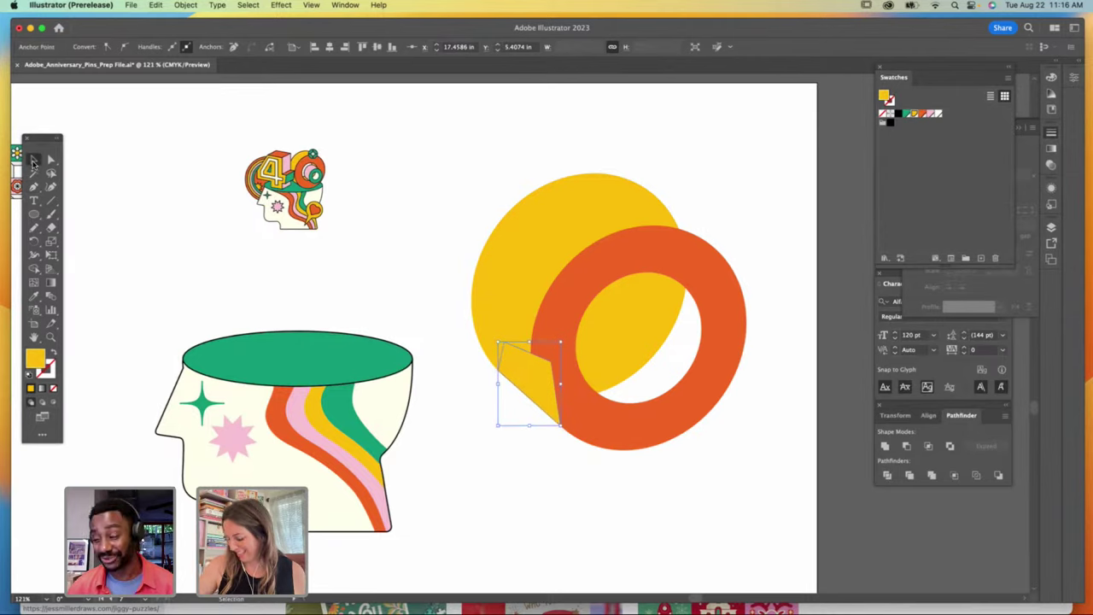
Step: Add a fill shape in the upper-right gap, send it behind the ring, and begin one inside the hole
{"action": "left_click", "coordinate": [34, 188]}
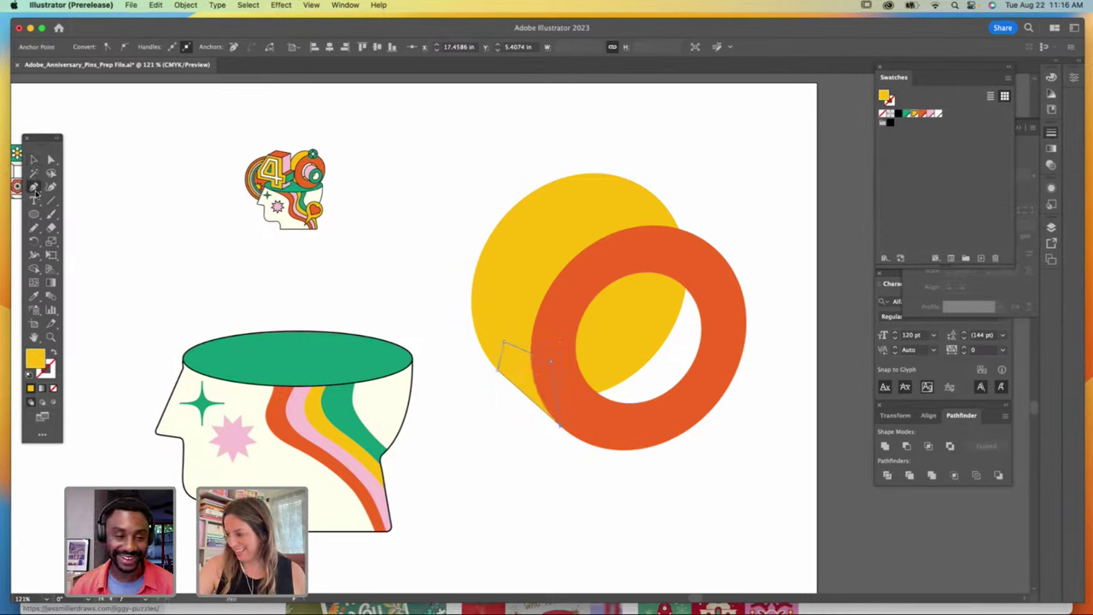
{"action": "left_click", "coordinate": [713, 248]}
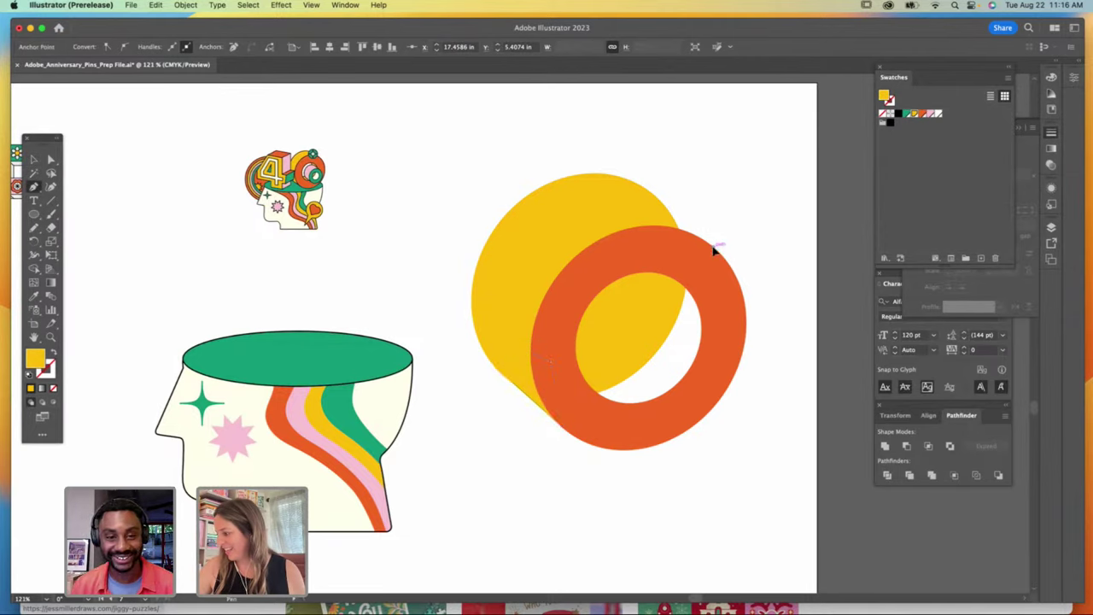
{"action": "left_click", "coordinate": [630, 213]}
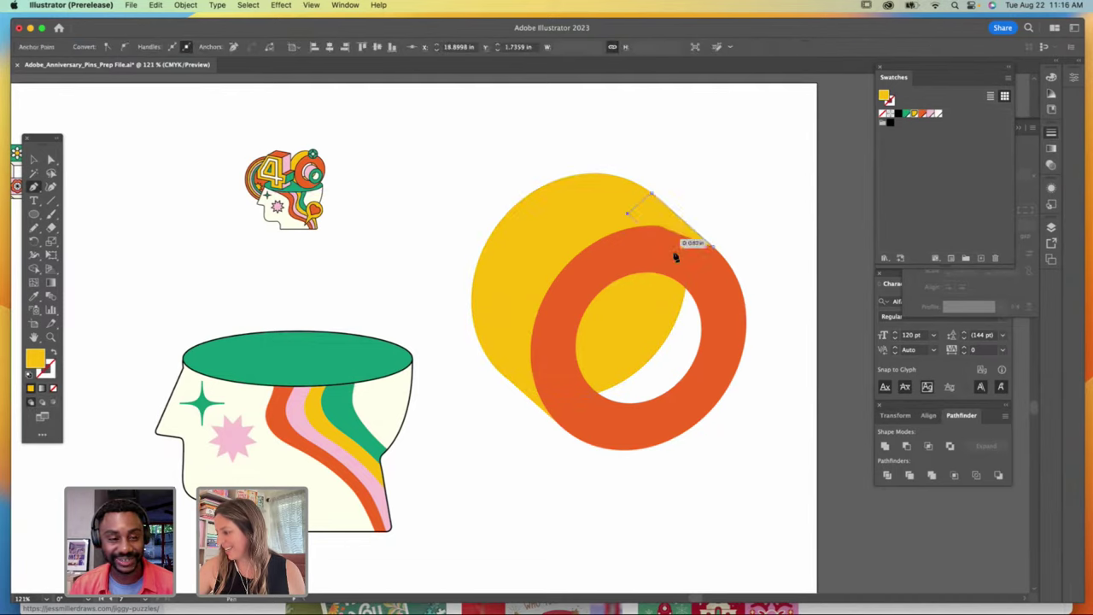
{"action": "left_click", "coordinate": [687, 262]}
{"action": "left_click", "coordinate": [714, 248]}
{"action": "left_click", "coordinate": [34, 159]}
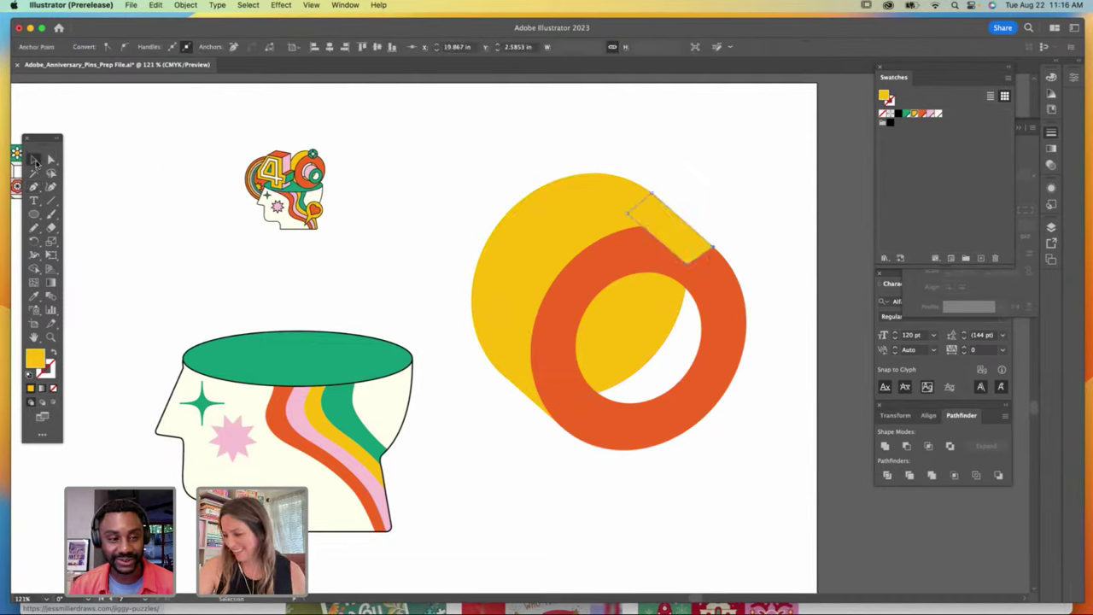
{"action": "key", "text": "super+shift+bracketleft"}
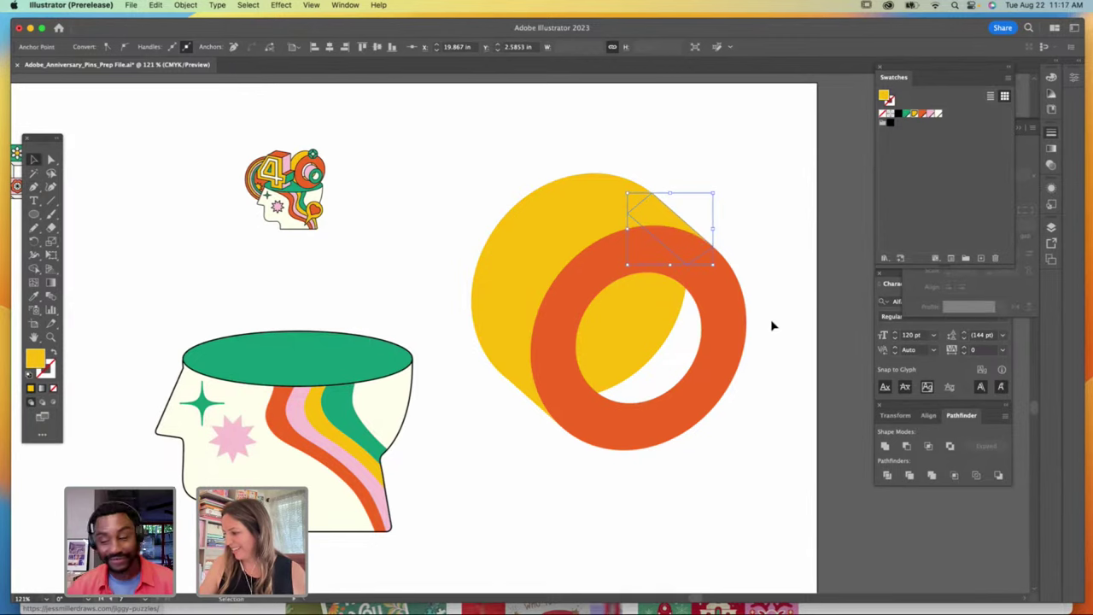
{"action": "left_click", "coordinate": [774, 325]}
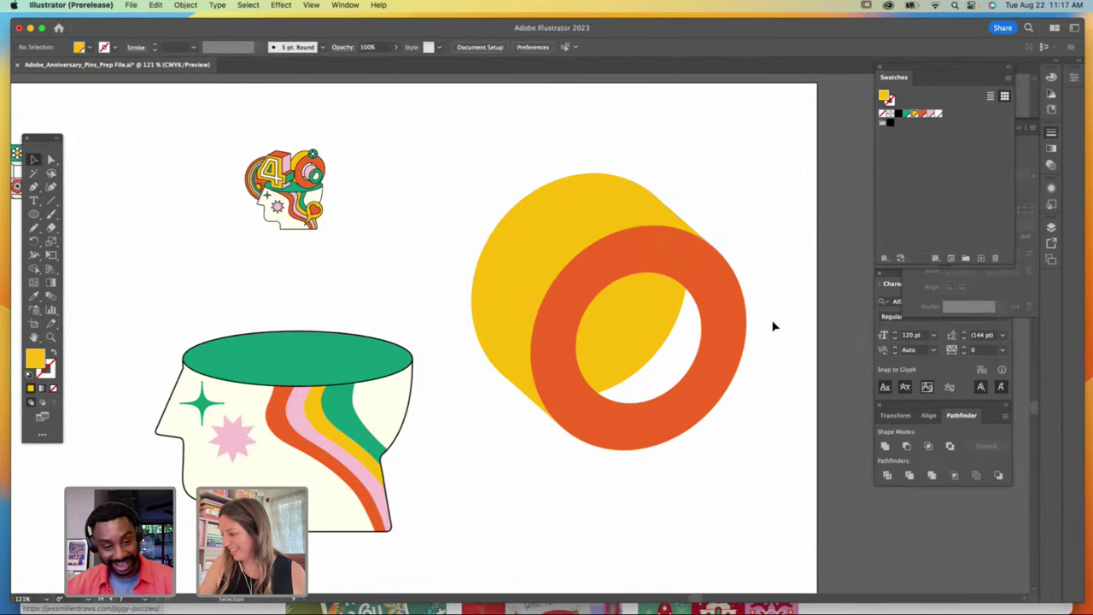
{"action": "left_click", "coordinate": [35, 186]}
{"action": "left_click", "coordinate": [676, 267]}
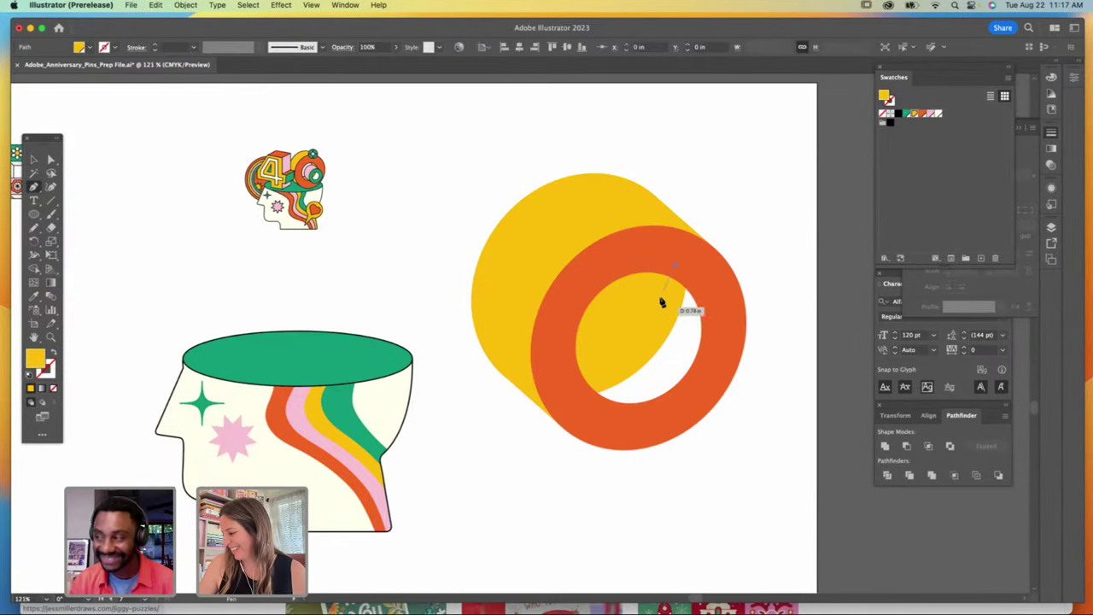
Step: Finish outlining a yellow shape inside the ring's hole and send it behind the ring
{"action": "left_click", "coordinate": [622, 349]}
{"action": "left_click", "coordinate": [566, 377]}
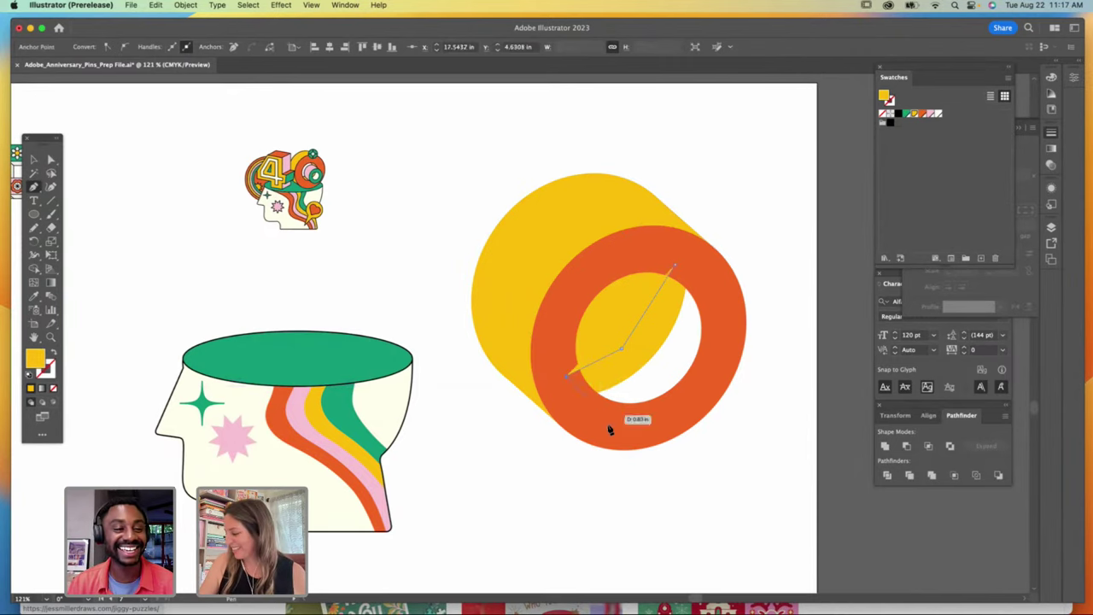
{"action": "left_click", "coordinate": [608, 423]}
{"action": "left_click", "coordinate": [687, 405]}
{"action": "left_click", "coordinate": [728, 317]}
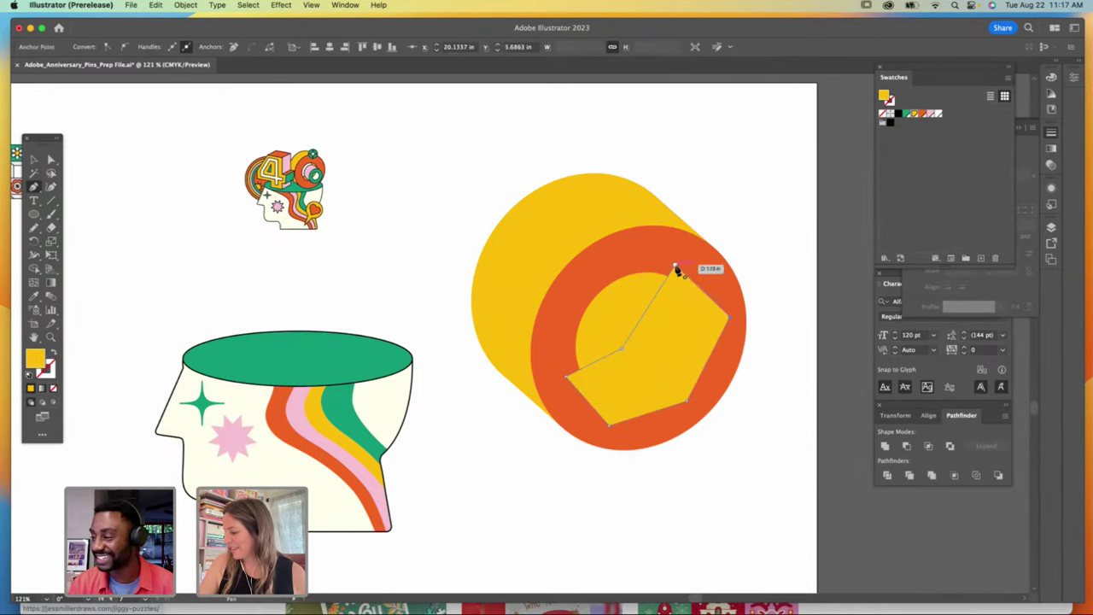
{"action": "left_click", "coordinate": [675, 267]}
{"action": "left_click", "coordinate": [34, 161]}
{"action": "key", "text": "super+shift+bracketleft"}
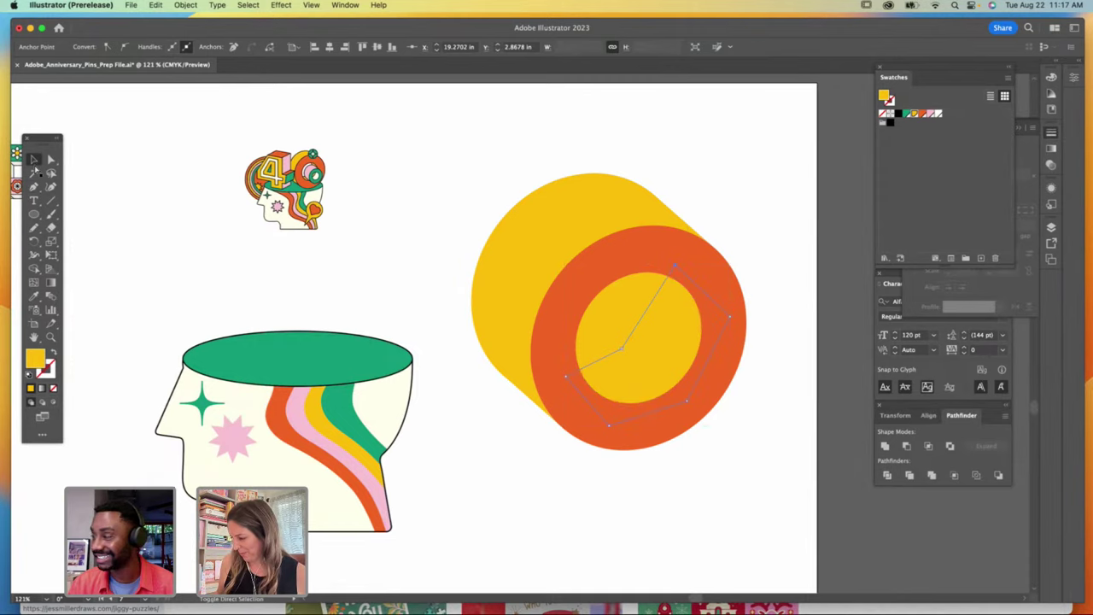
Step: Undo the recent filler shapes, then select the yellow back shape with Direct Selection (A)
{"action": "left_click", "coordinate": [720, 428]}
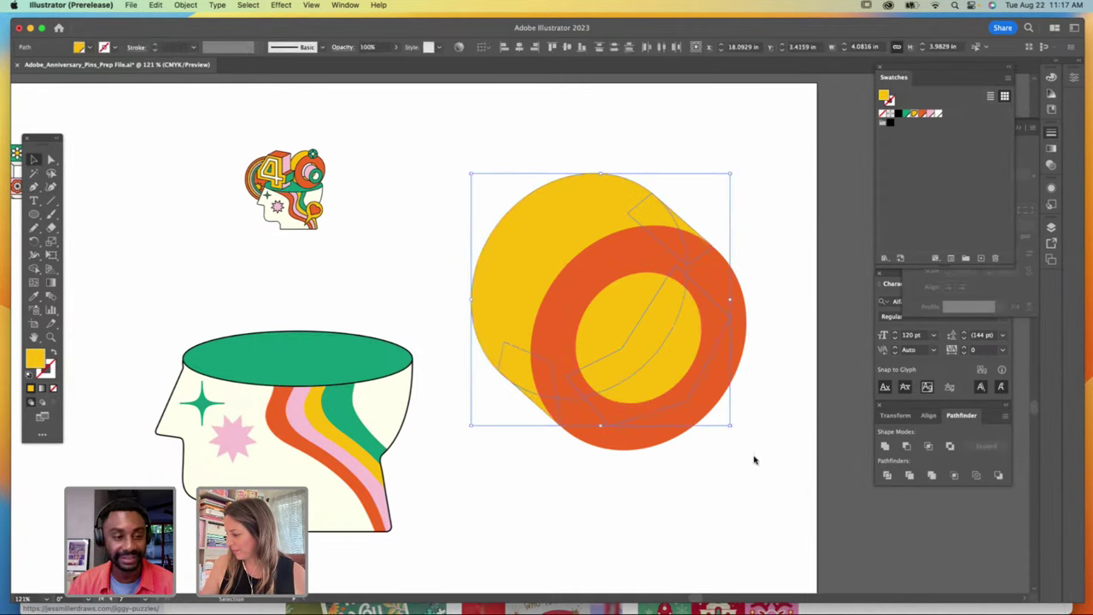
{"action": "left_click", "coordinate": [771, 484]}
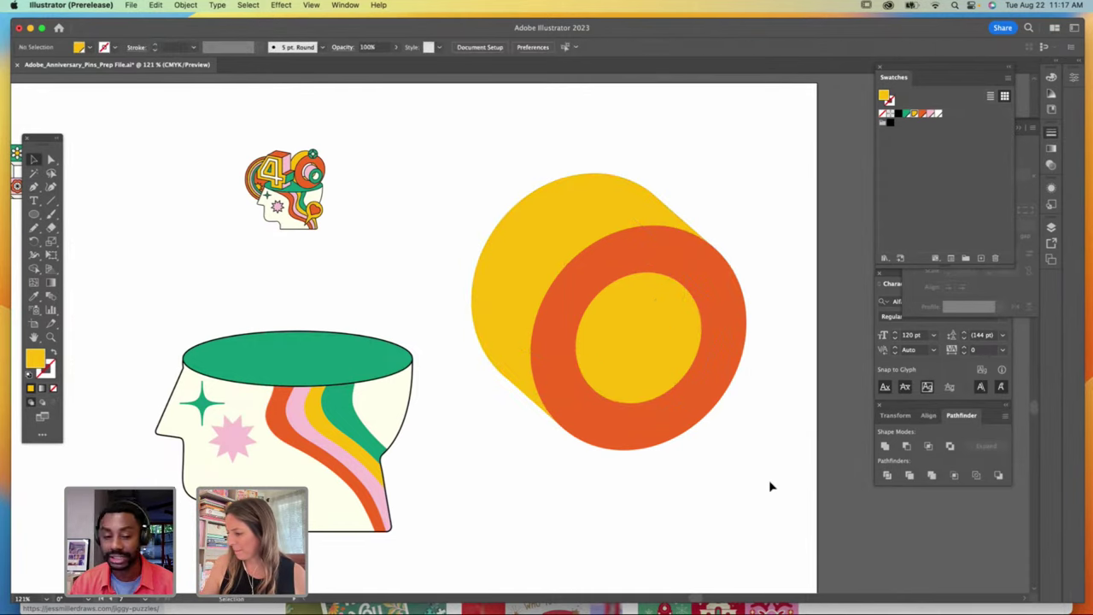
{"action": "key", "text": "super+z"}
{"action": "key", "text": "super+z"}
{"action": "key", "text": "super+z"}
{"action": "key", "text": "super+z"}
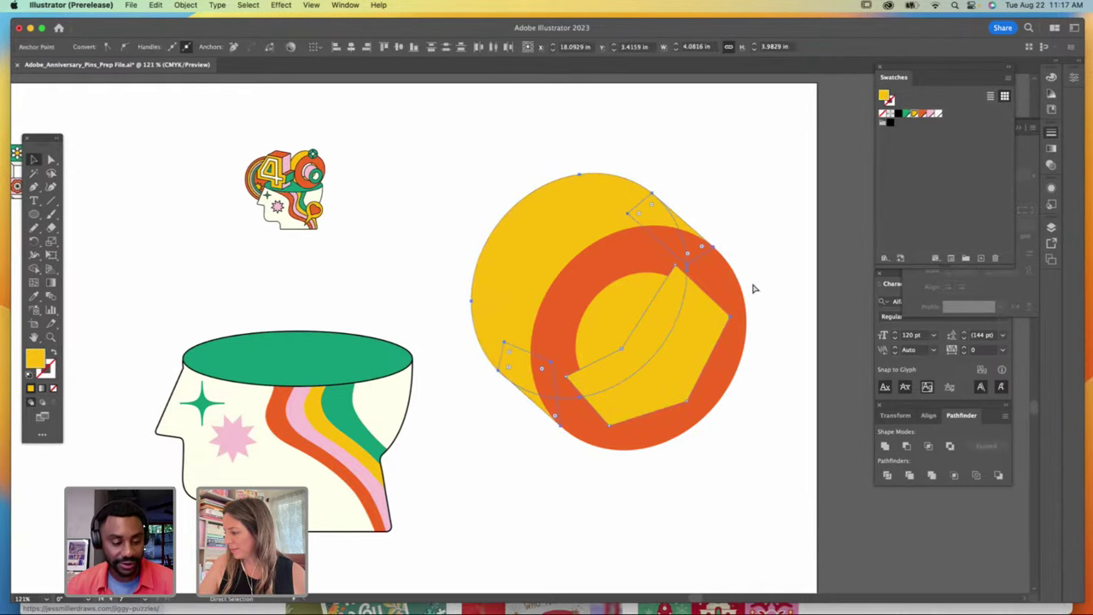
{"action": "key", "text": "super+z"}
{"action": "key", "text": "super+z"}
{"action": "key", "text": "super+z"}
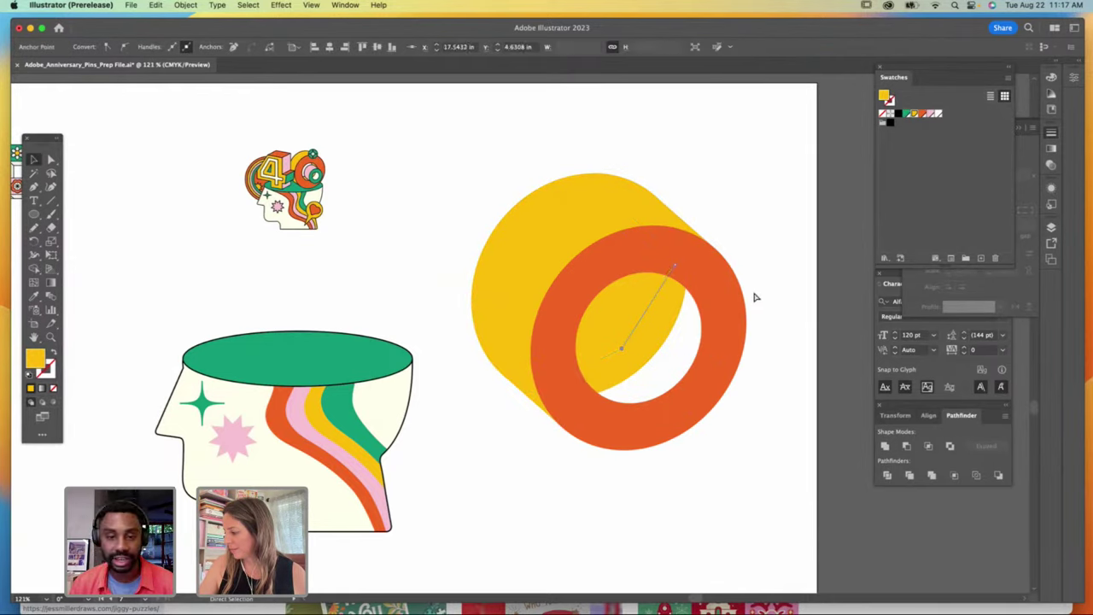
{"action": "left_click", "coordinate": [755, 298]}
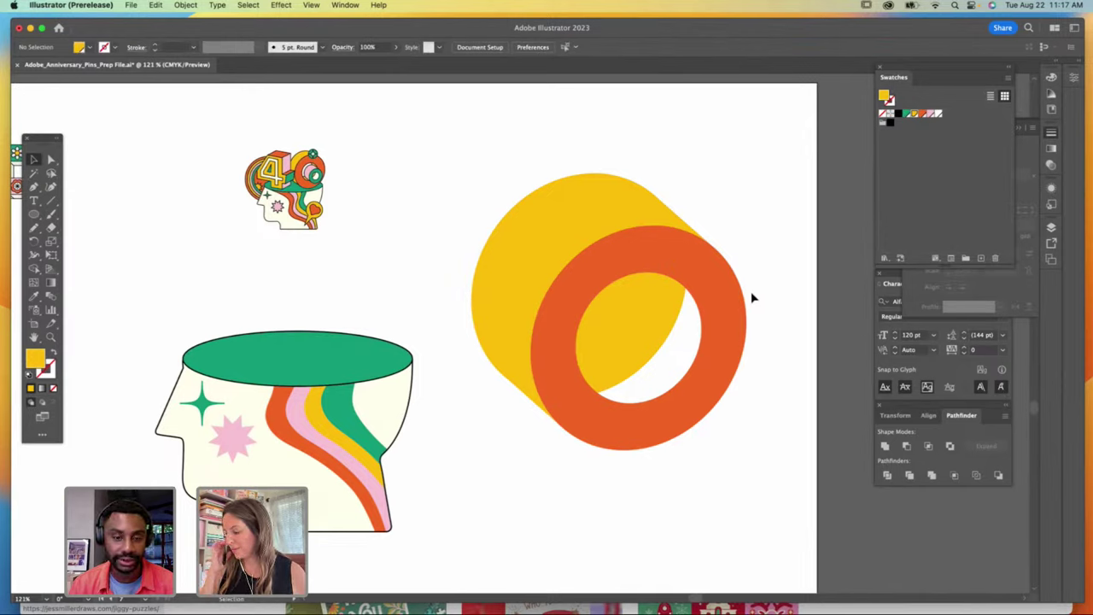
{"action": "left_click", "coordinate": [675, 314]}
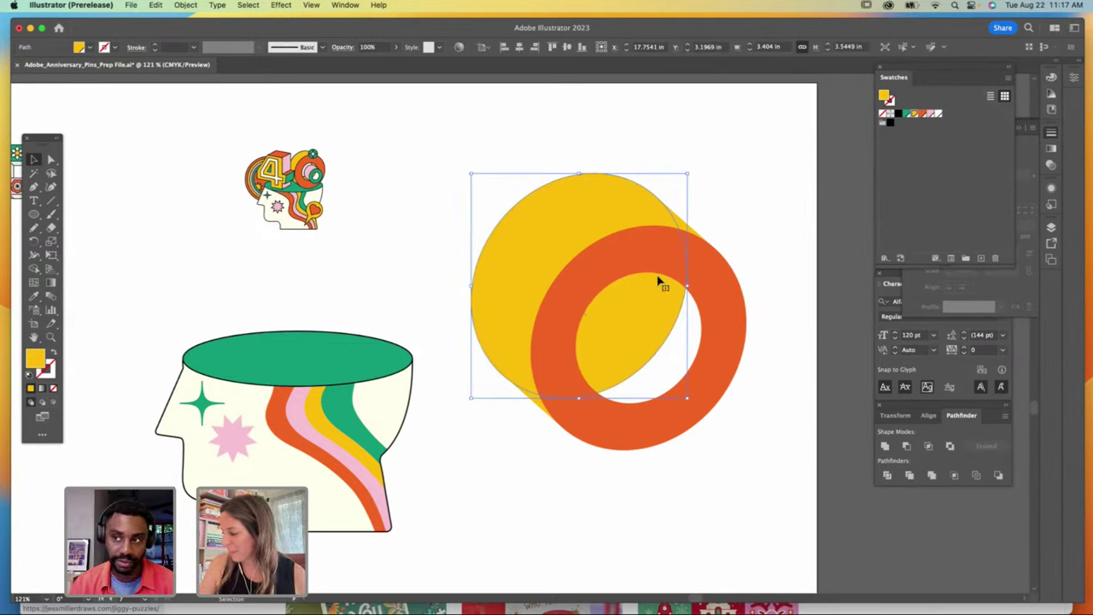
{"action": "key", "text": "a"}
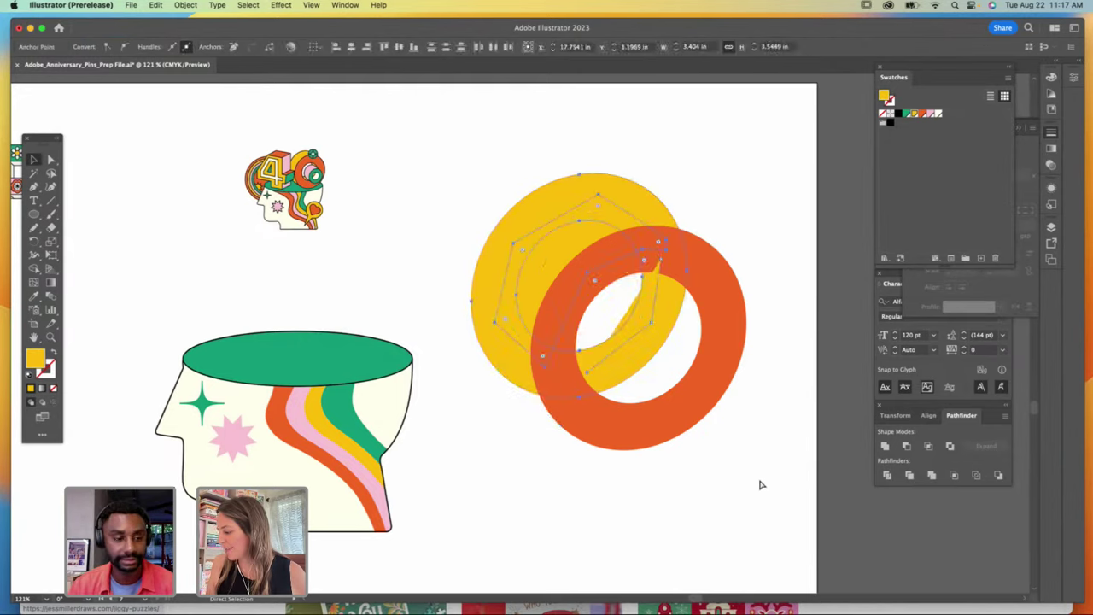
Step: Pen-draw a yellow shape filling the hole inside the orange ring
{"action": "key", "text": "v"}
{"action": "left_click", "coordinate": [732, 254]}
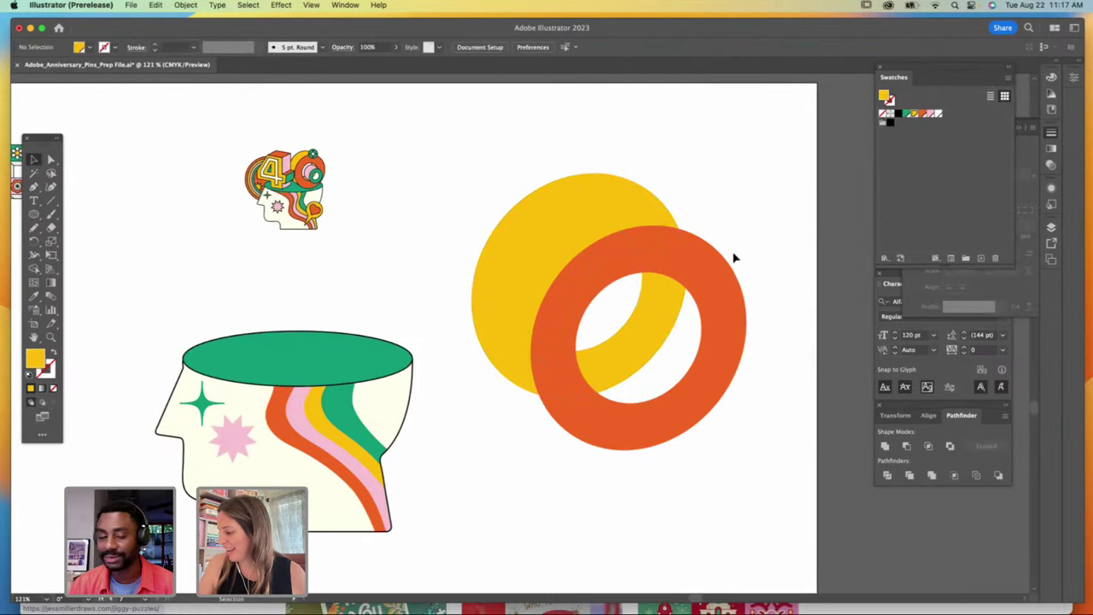
{"action": "left_click", "coordinate": [34, 187]}
{"action": "left_click", "coordinate": [675, 270]}
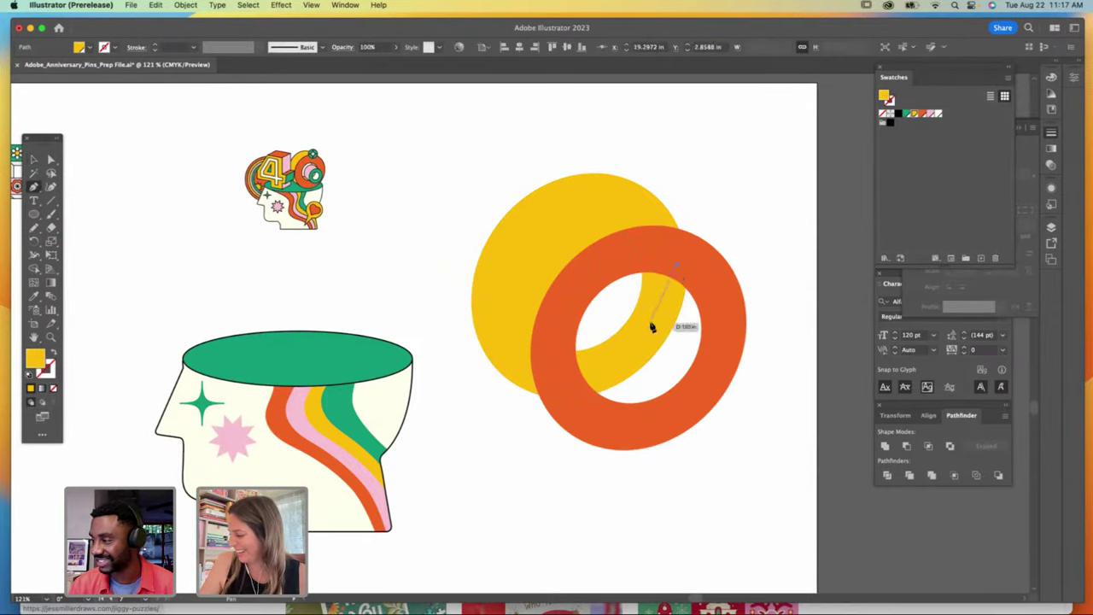
{"action": "left_click", "coordinate": [573, 391]}
{"action": "left_click", "coordinate": [622, 439]}
{"action": "left_click", "coordinate": [696, 405]}
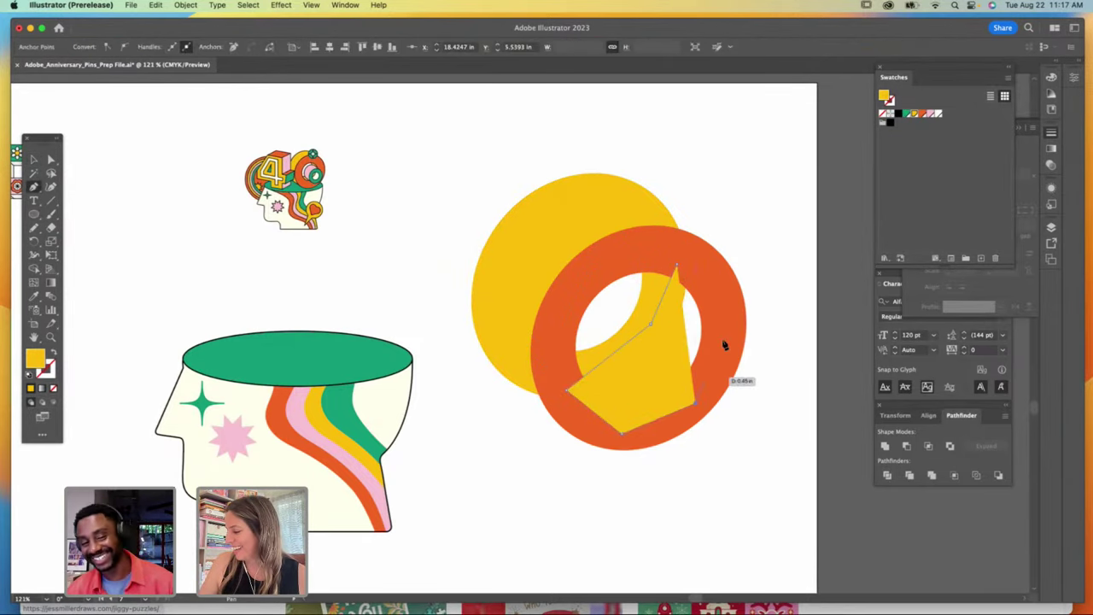
{"action": "left_click", "coordinate": [730, 321]}
{"action": "left_click", "coordinate": [676, 268]}
{"action": "left_click", "coordinate": [34, 160]}
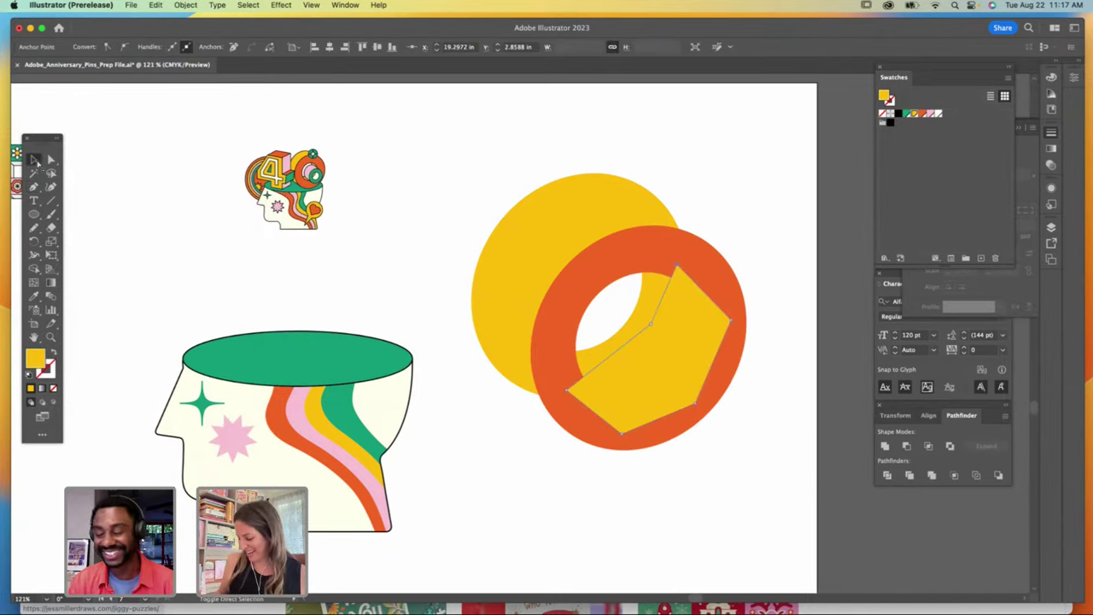
Step: Draw a yellow patch bridging the ring's lower-left edge, snapping its bottom corner to the ring
{"action": "left_click", "coordinate": [778, 271]}
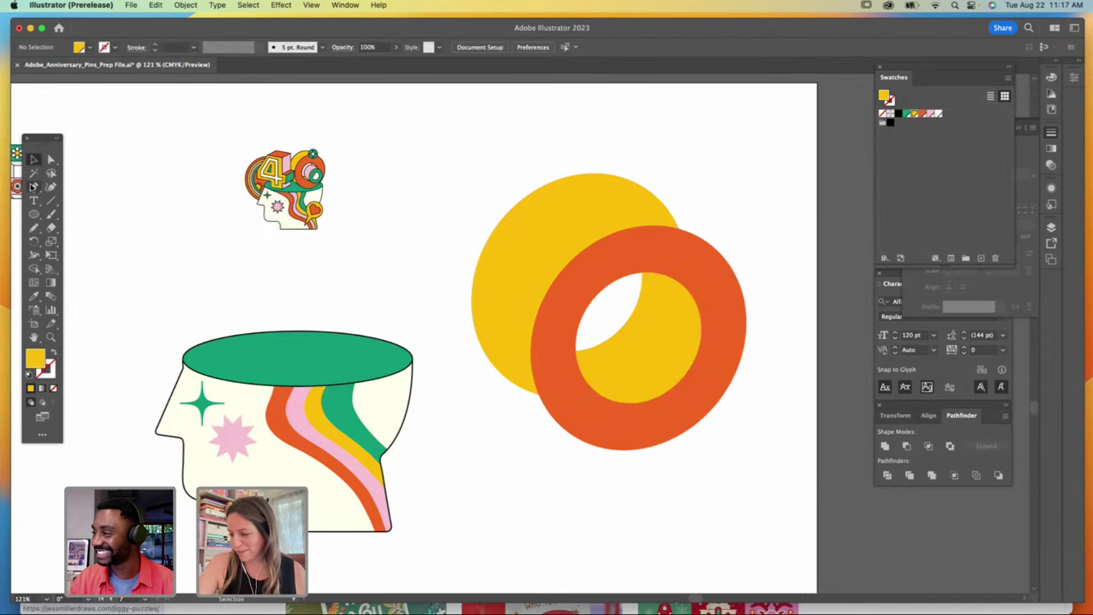
{"action": "left_click", "coordinate": [34, 186]}
{"action": "left_click", "coordinate": [574, 438]}
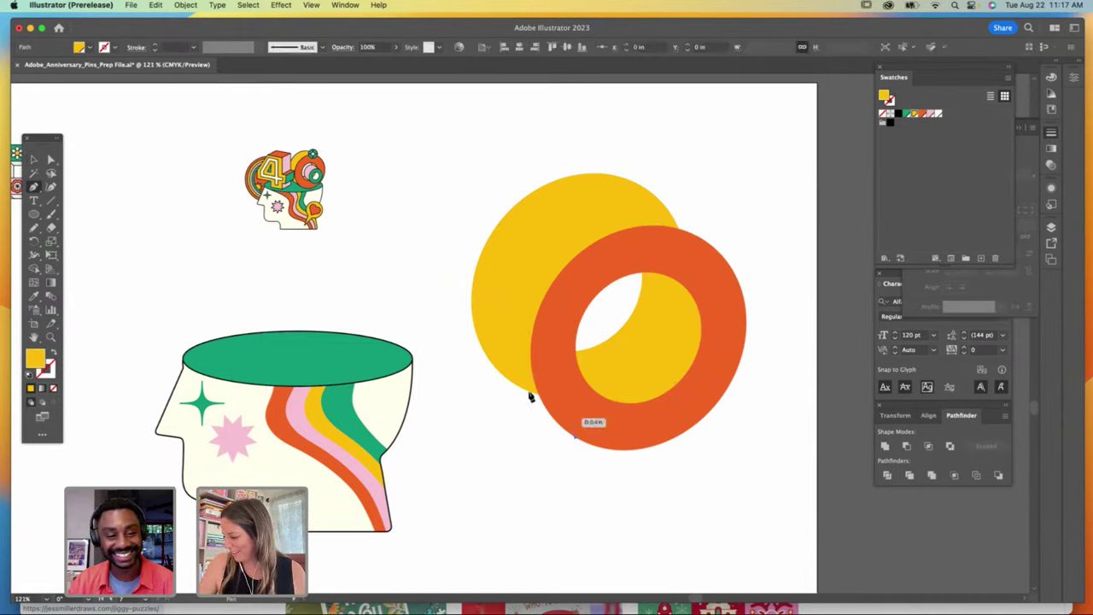
{"action": "left_click", "coordinate": [501, 373]}
{"action": "left_click", "coordinate": [523, 354]}
{"action": "left_click", "coordinate": [578, 395]}
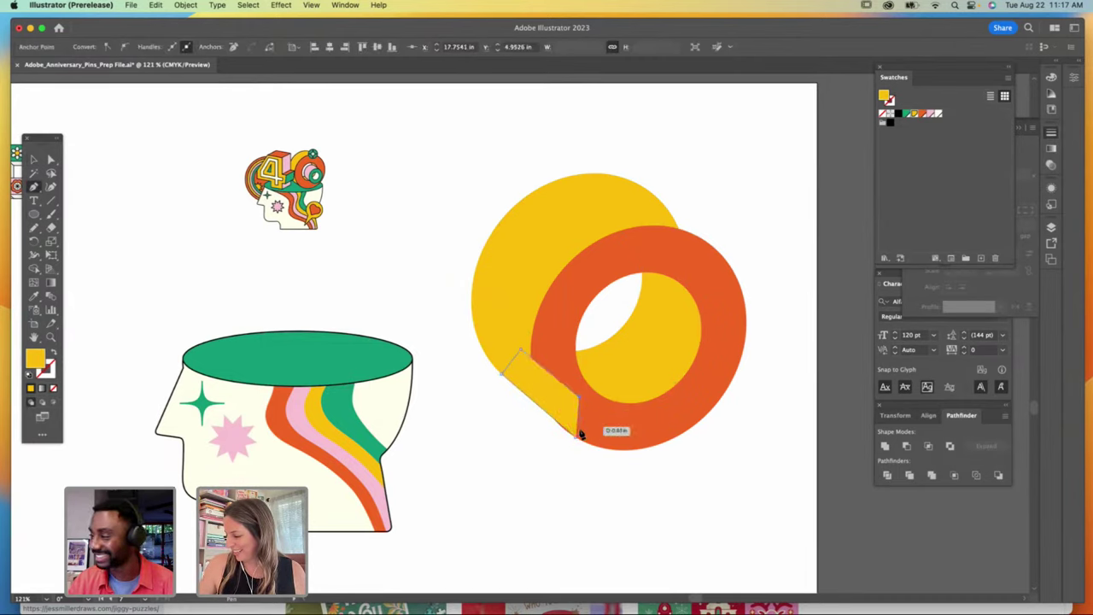
{"action": "left_click", "coordinate": [575, 437]}
{"action": "left_click", "coordinate": [51, 160]}
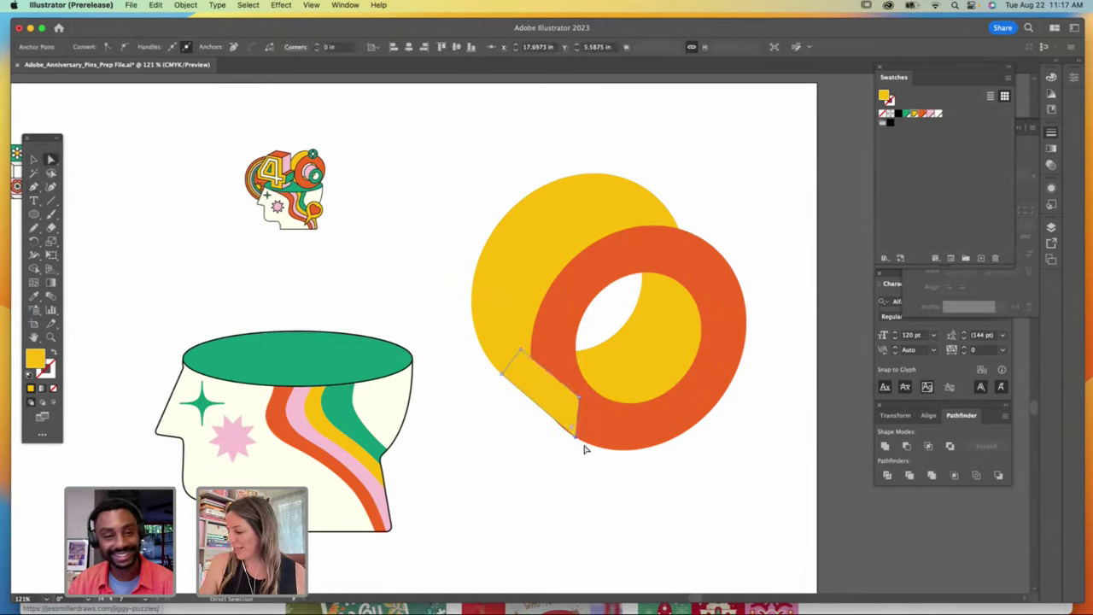
{"action": "left_click_drag", "start_coordinate": [576, 439], "coordinate": [571, 438]}
{"action": "left_click", "coordinate": [34, 160]}
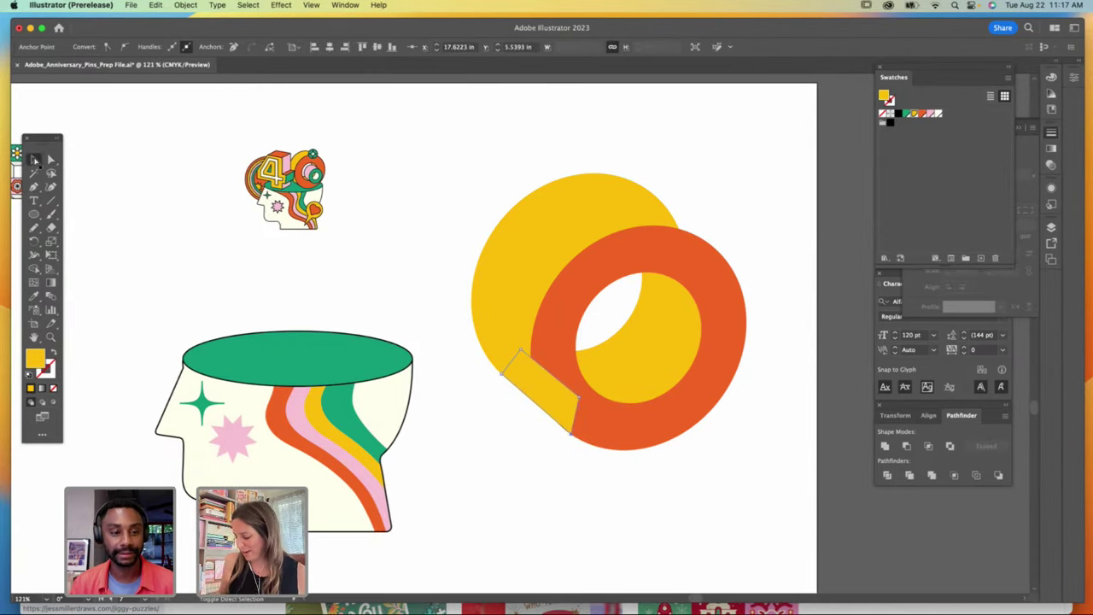
{"action": "left_click", "coordinate": [34, 160]}
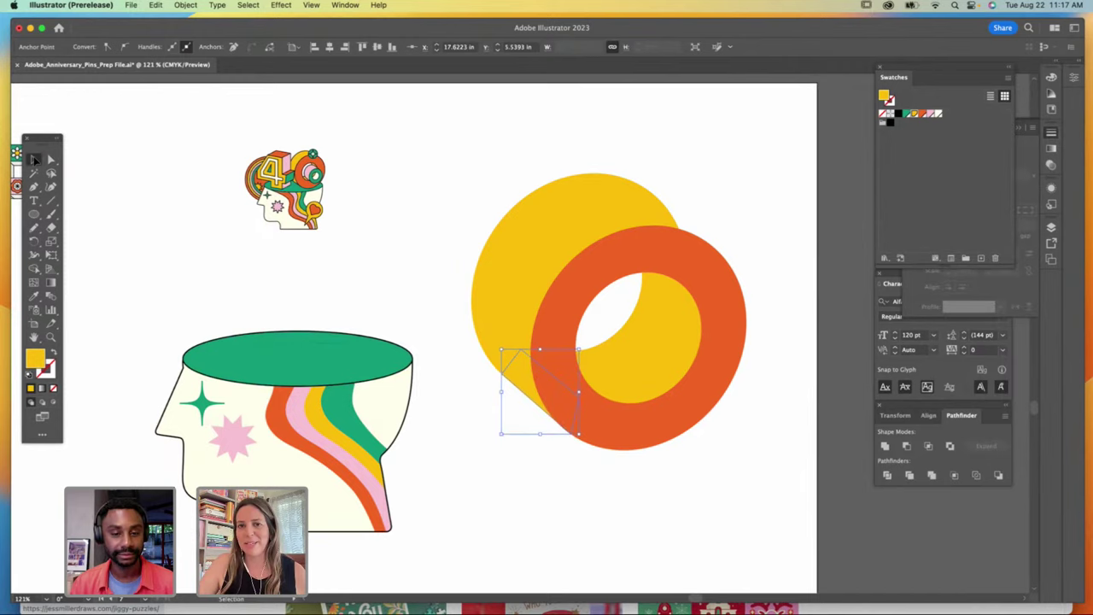
Step: Add an upper-right yellow patch behind the ring, then Unite the ring and all yellow pieces
{"action": "left_click", "coordinate": [34, 187]}
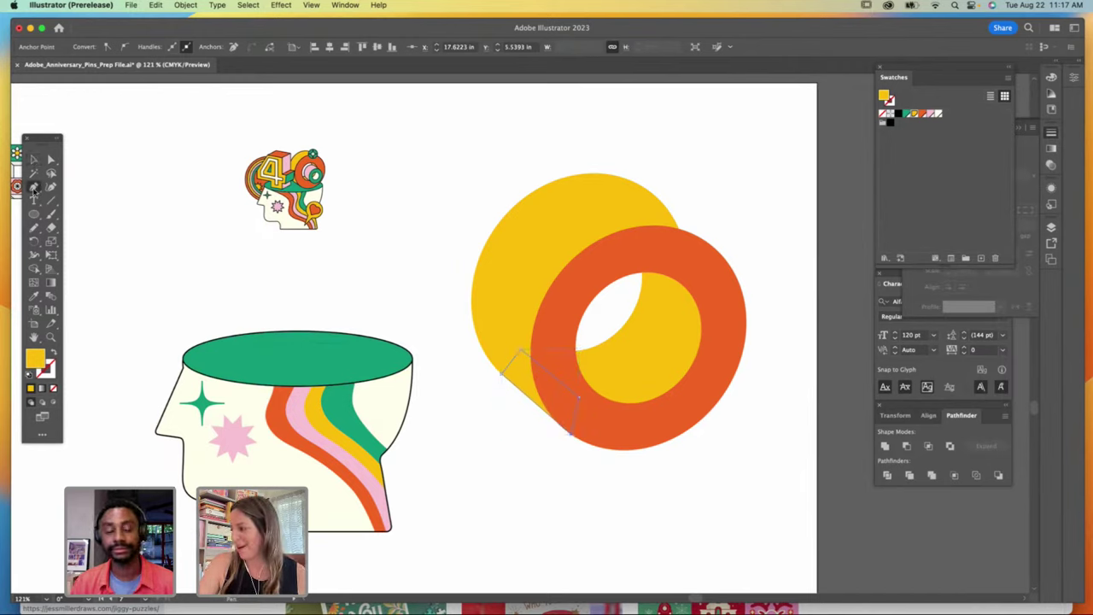
{"action": "left_click", "coordinate": [720, 254]}
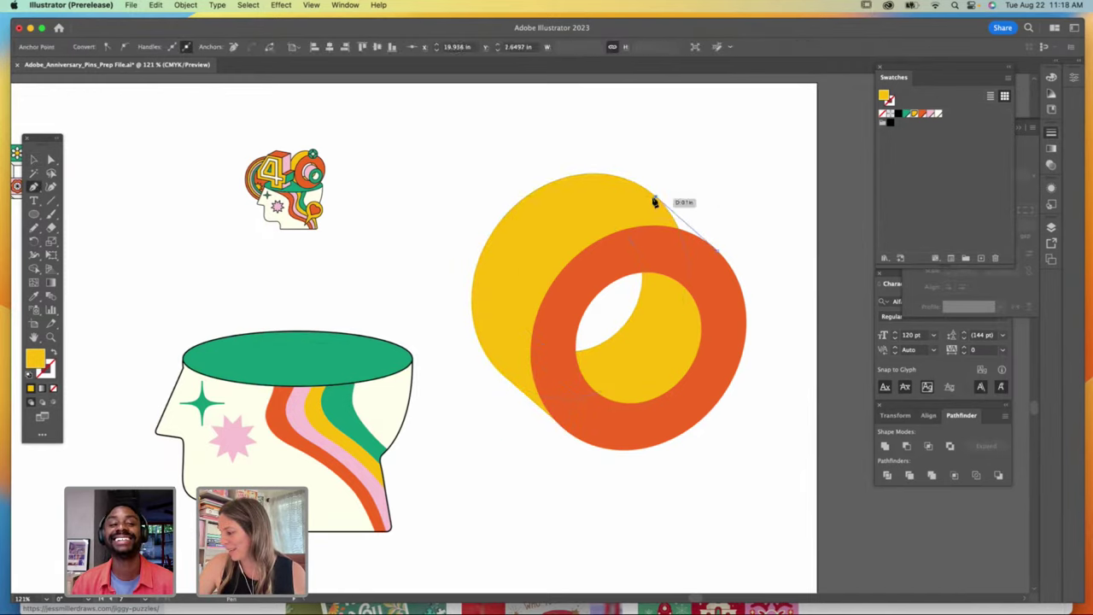
{"action": "left_click", "coordinate": [654, 202]}
{"action": "left_click", "coordinate": [634, 214]}
{"action": "left_click", "coordinate": [641, 247]}
{"action": "left_click", "coordinate": [706, 283]}
{"action": "left_click", "coordinate": [720, 254]}
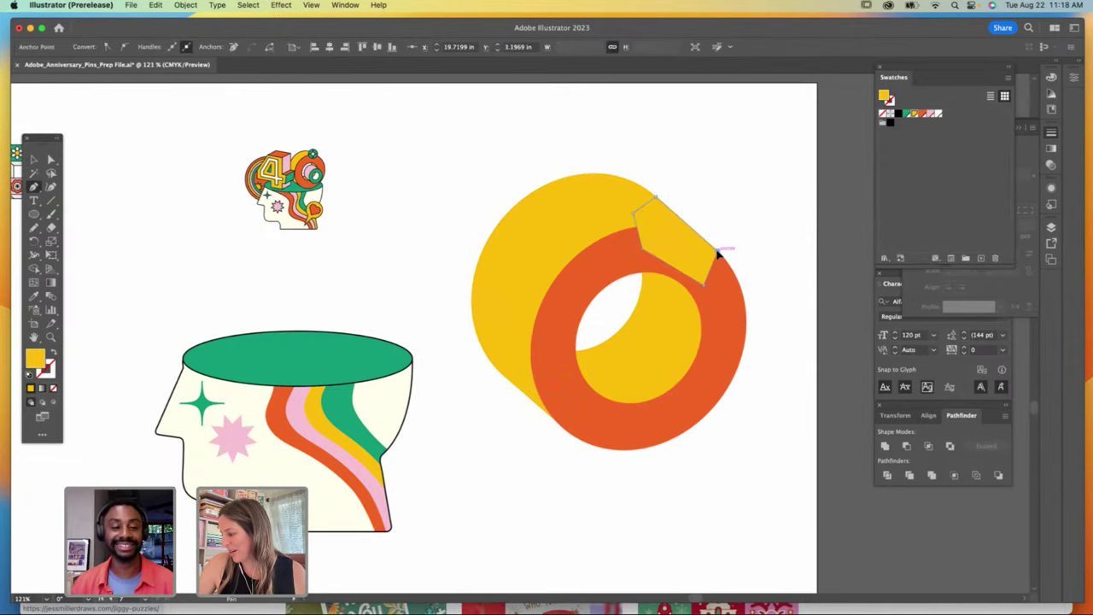
{"action": "left_click", "coordinate": [34, 159]}
{"action": "key", "text": "super+bracketleft"}
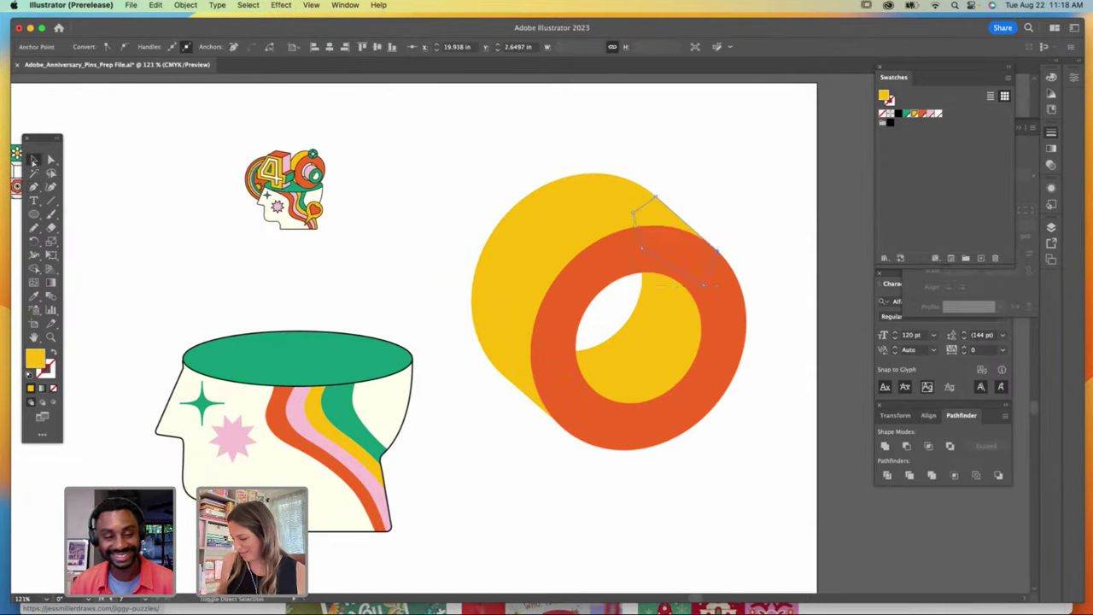
{"action": "left_click", "coordinate": [754, 335]}
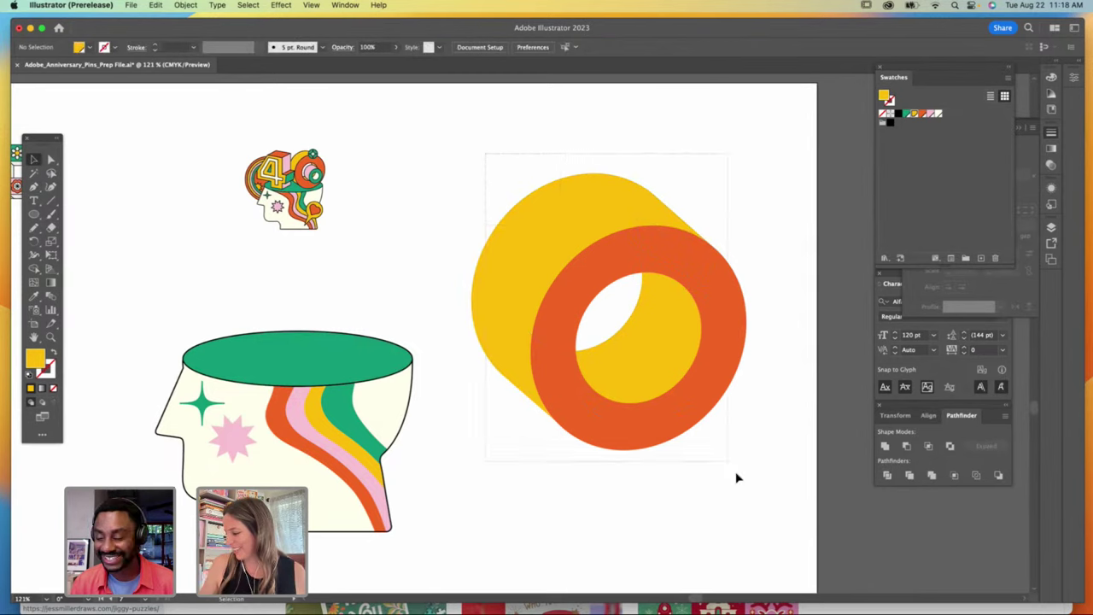
{"action": "left_click_drag", "start_coordinate": [738, 478], "coordinate": [649, 402]}
{"action": "left_click", "coordinate": [885, 446]}
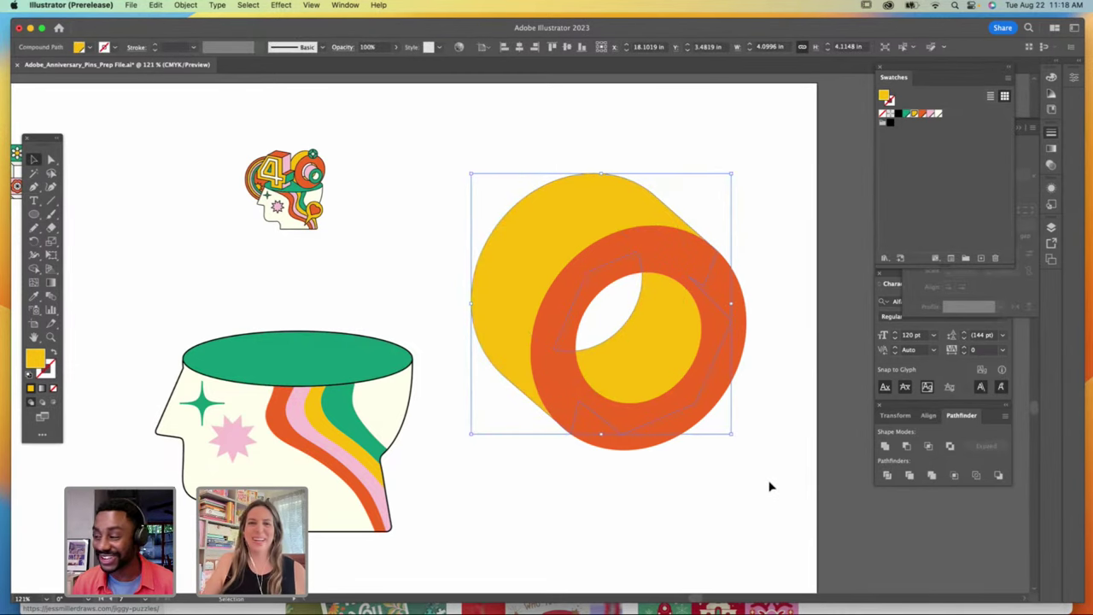
Step: Unlock all artwork, shrink and reposition the 3D ring, and place a smaller ring copy inside it
{"action": "left_click", "coordinate": [186, 5]}
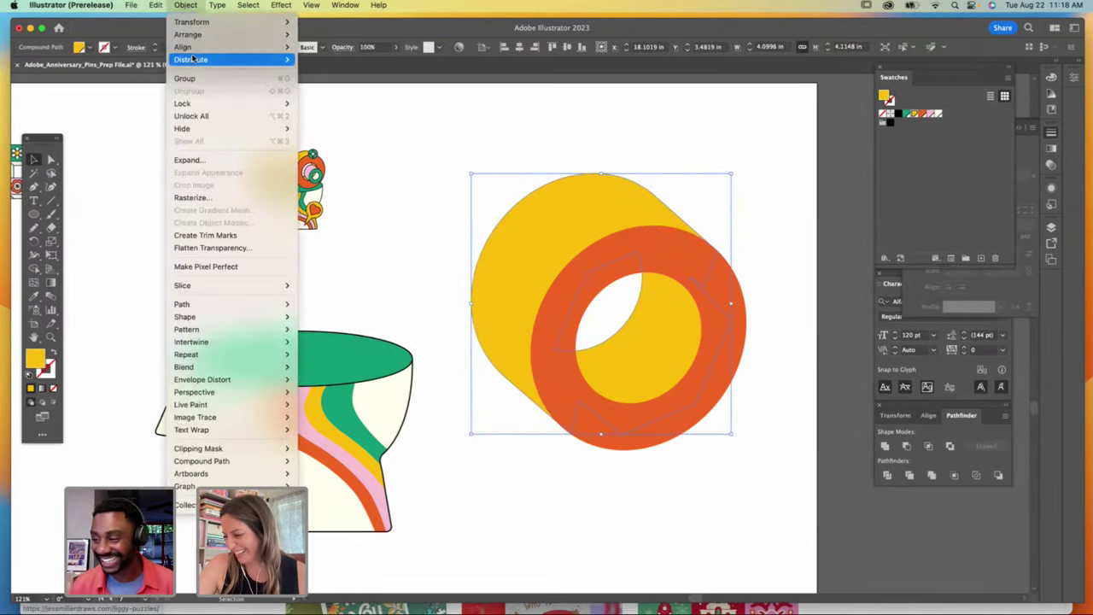
{"action": "left_click", "coordinate": [237, 119]}
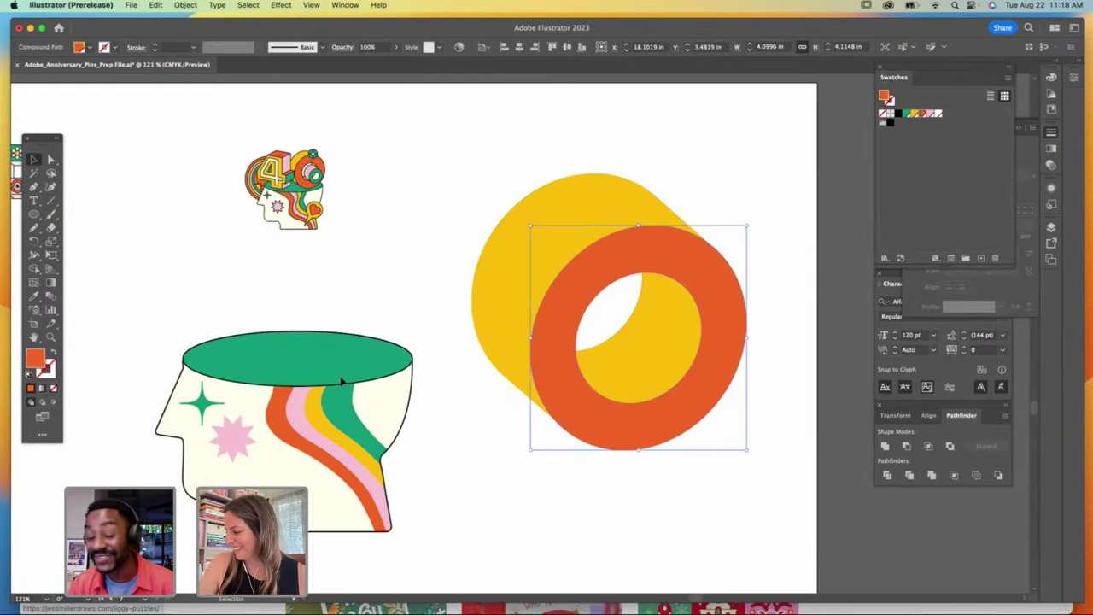
{"action": "left_click", "coordinate": [476, 487]}
{"action": "left_click_drag", "start_coordinate": [774, 493], "coordinate": [469, 156]}
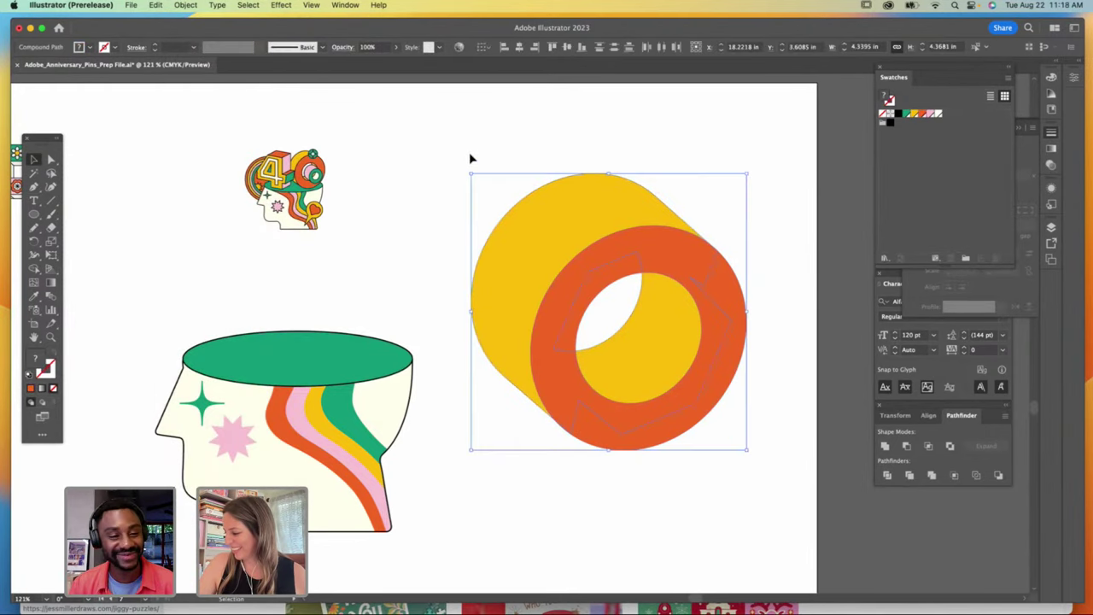
{"action": "left_click_drag", "start_coordinate": [748, 174], "coordinate": [724, 208]}
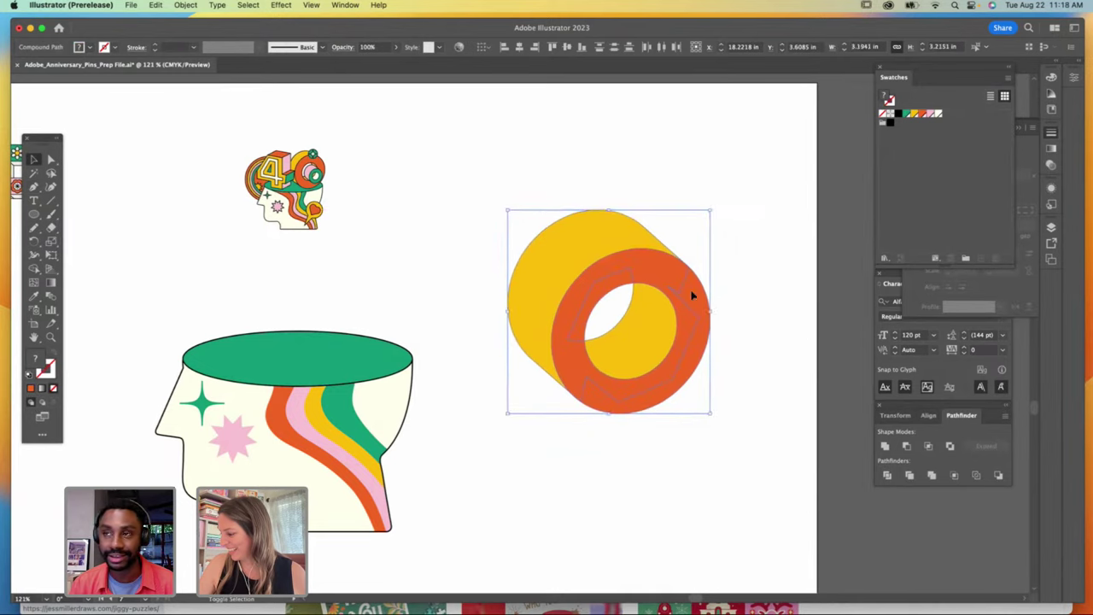
{"action": "left_click_drag", "start_coordinate": [692, 295], "coordinate": [591, 263]}
{"action": "left_click_drag", "start_coordinate": [578, 223], "coordinate": [615, 254]}
{"action": "left_click_drag", "start_coordinate": [646, 179], "coordinate": [593, 225]}
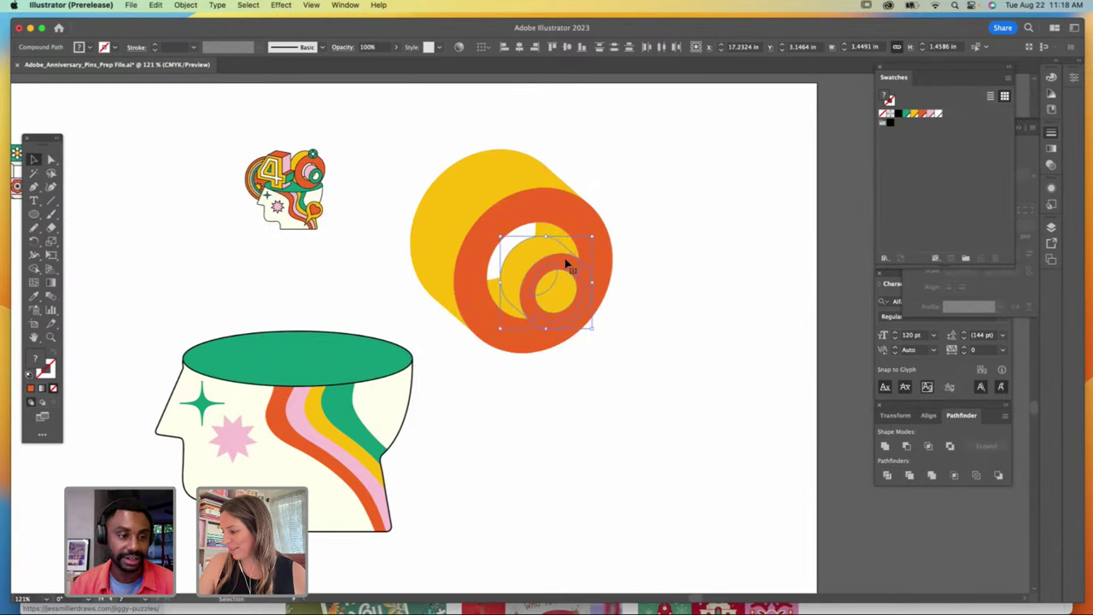
{"action": "left_click_drag", "start_coordinate": [568, 261], "coordinate": [573, 263]}
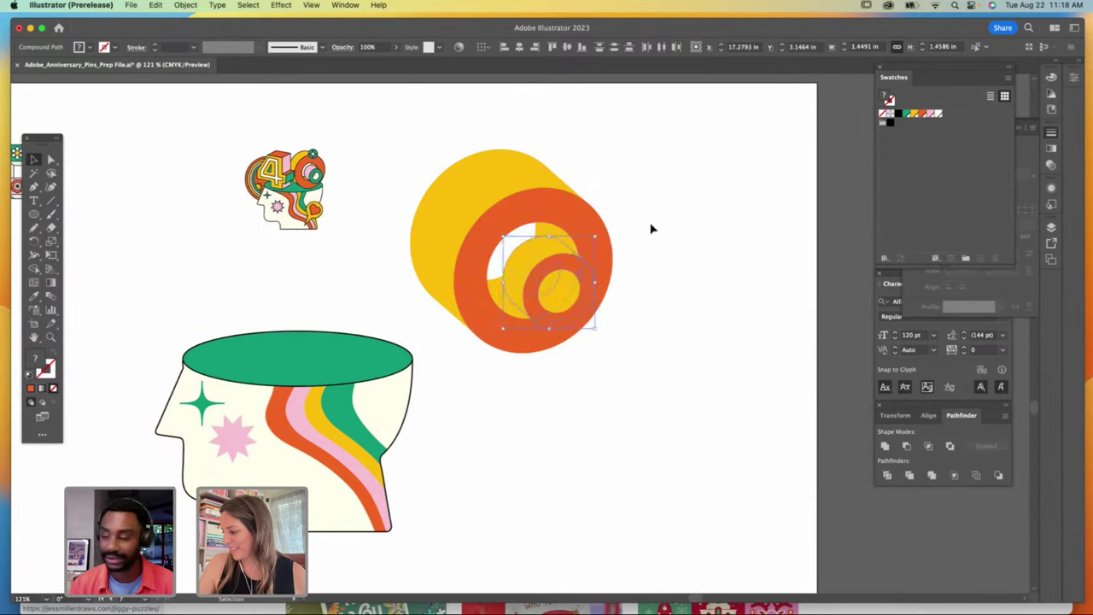
Step: Fill the inner circle pink and recolour the small inner ring green
{"action": "left_click", "coordinate": [543, 249]}
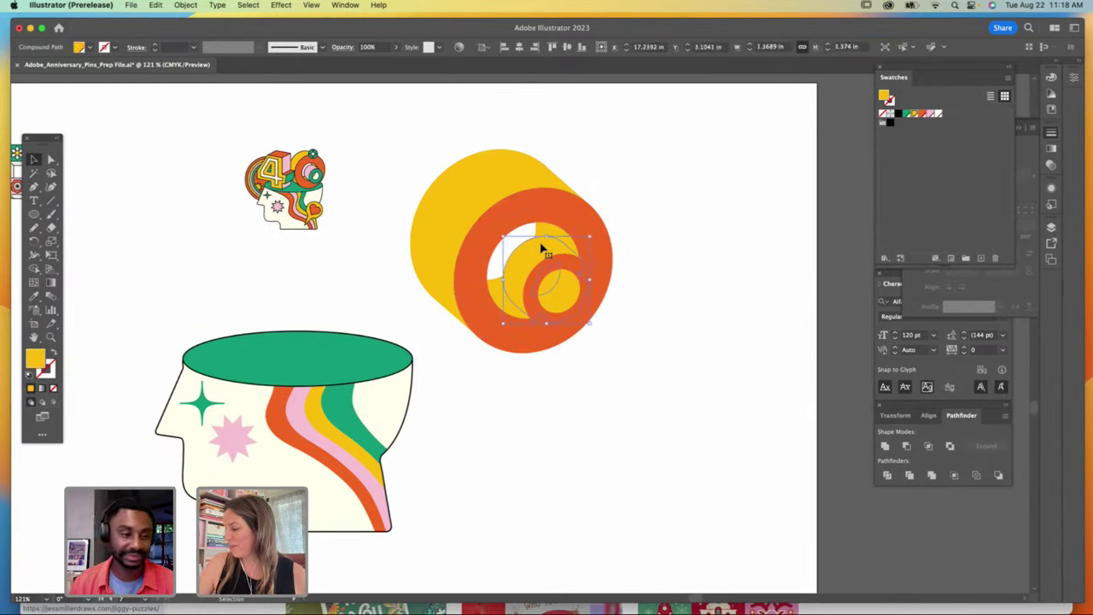
{"action": "left_click", "coordinate": [930, 114]}
{"action": "left_click", "coordinate": [620, 258]}
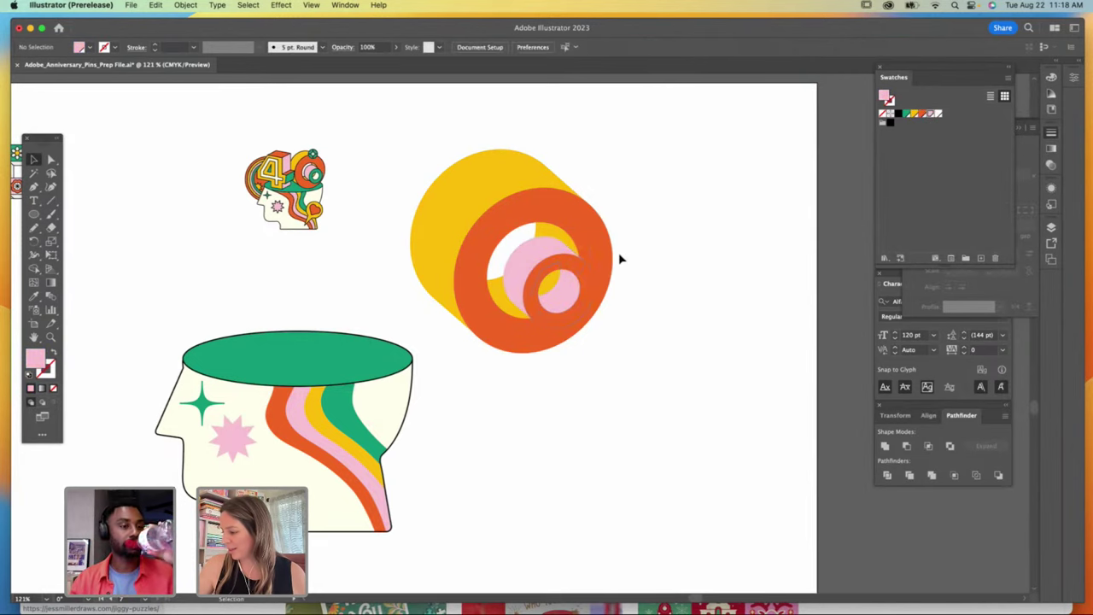
{"action": "left_click", "coordinate": [568, 266]}
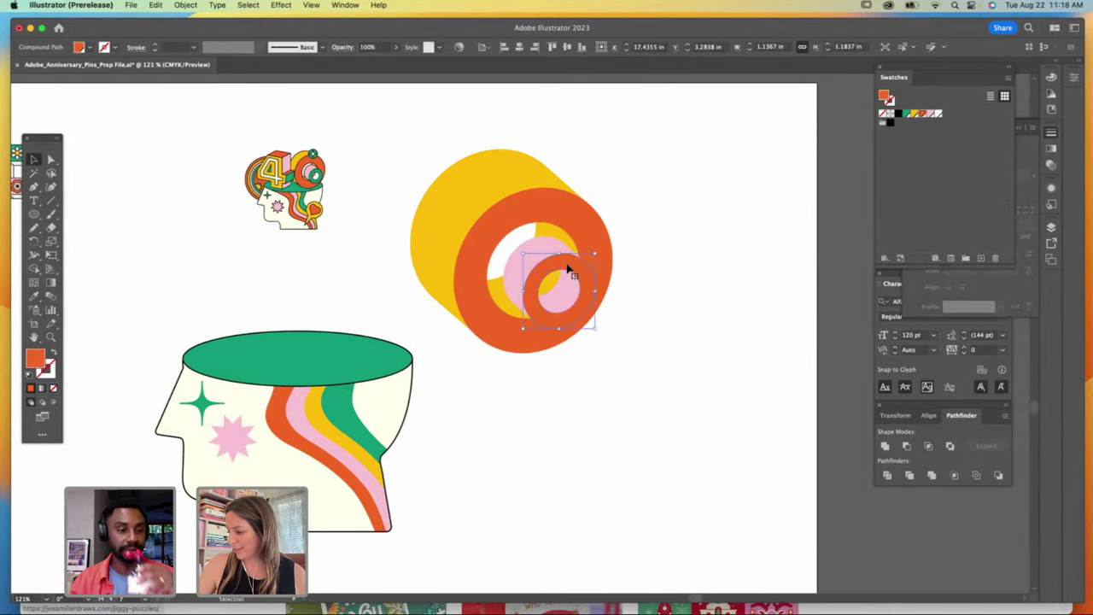
{"action": "left_click", "coordinate": [907, 114]}
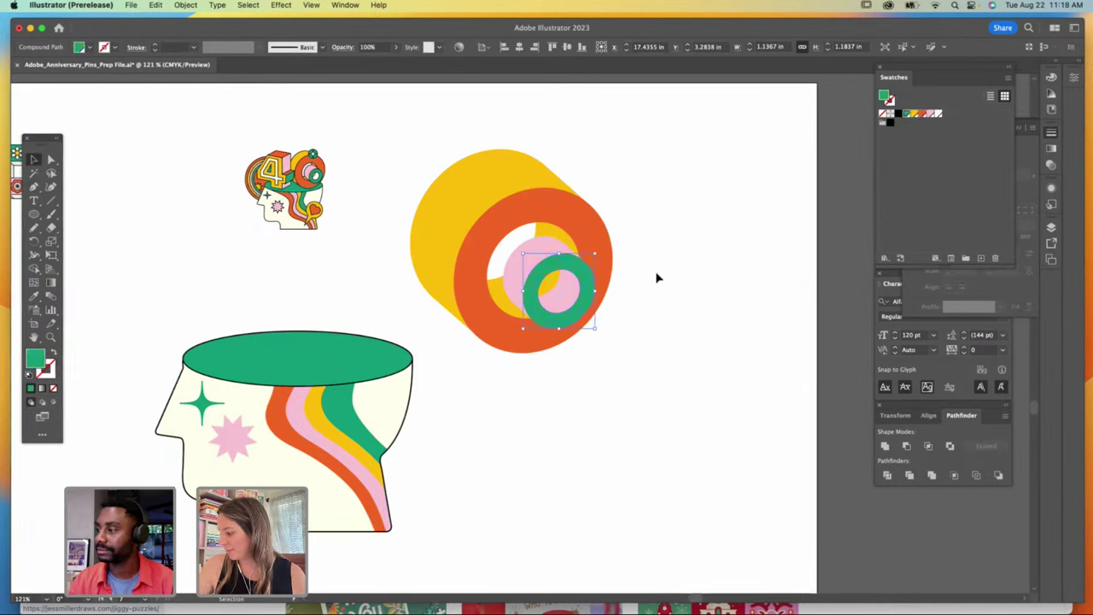
Step: Use Draw Inside on the pink circle and pen-draw a curved cream shape within it
{"action": "left_click", "coordinate": [551, 254]}
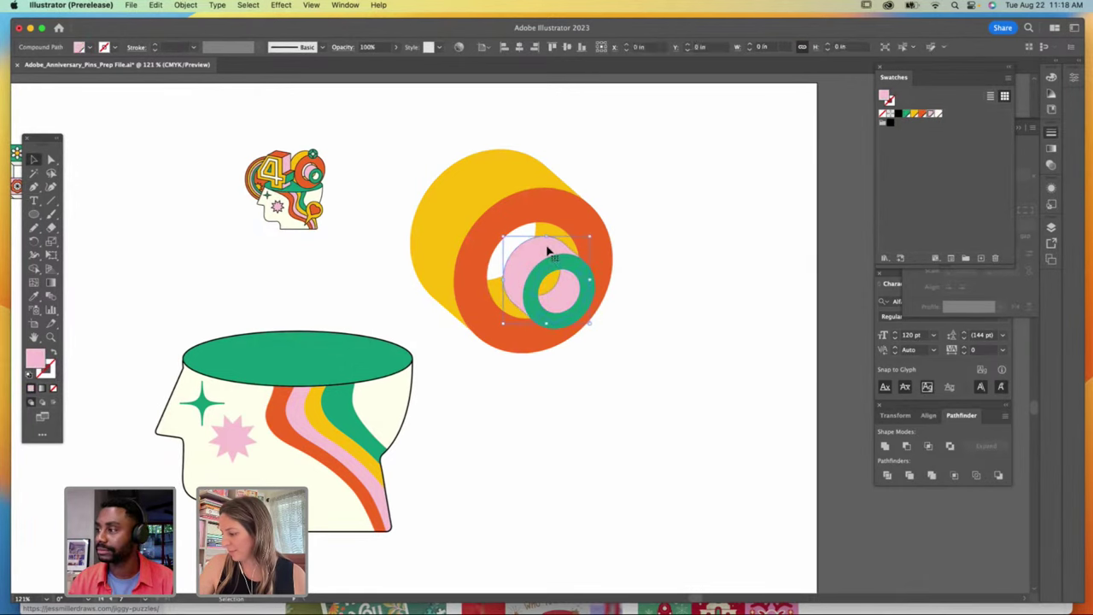
{"action": "left_click", "coordinate": [53, 405]}
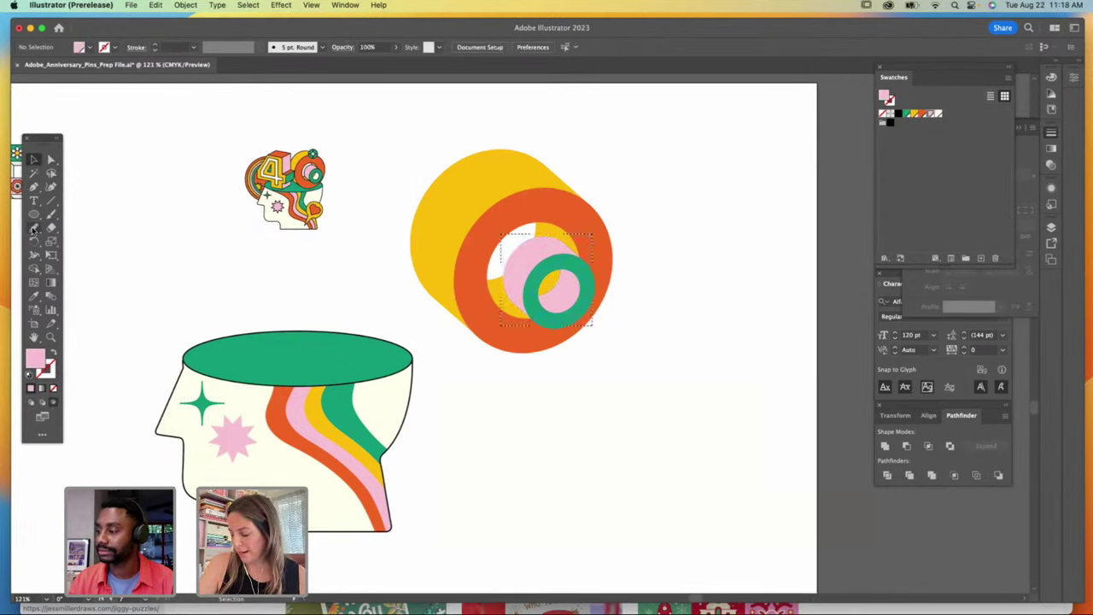
{"action": "left_click", "coordinate": [34, 229]}
{"action": "left_click", "coordinate": [34, 186]}
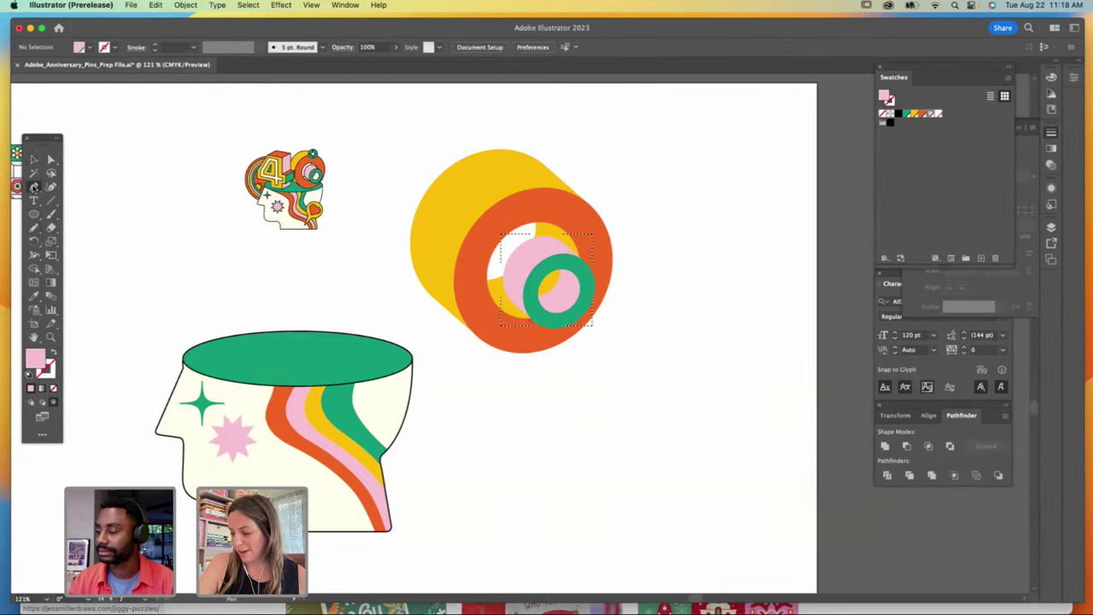
{"action": "left_click", "coordinate": [601, 253]}
{"action": "left_click", "coordinate": [558, 260]}
{"action": "left_click_drag", "start_coordinate": [535, 288], "coordinate": [603, 251]}
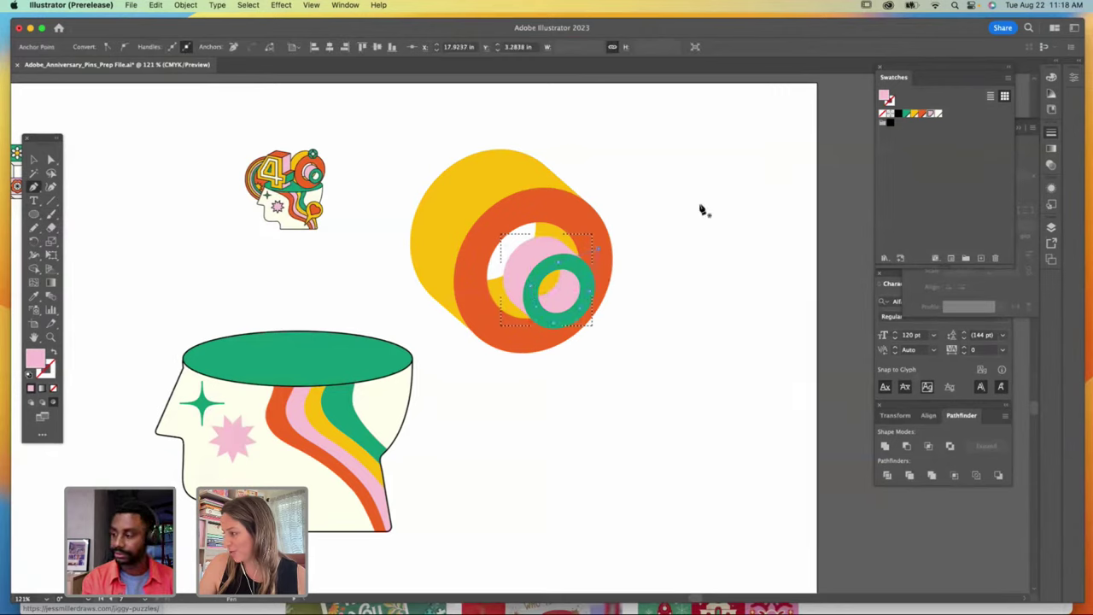
{"action": "left_click", "coordinate": [940, 115]}
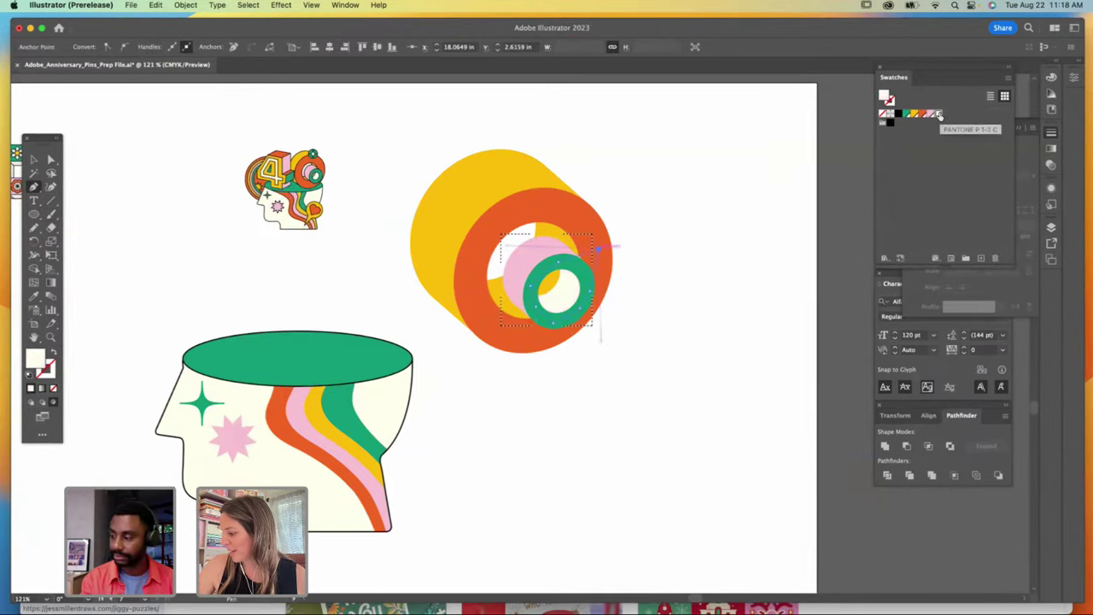
{"action": "left_click", "coordinate": [50, 160]}
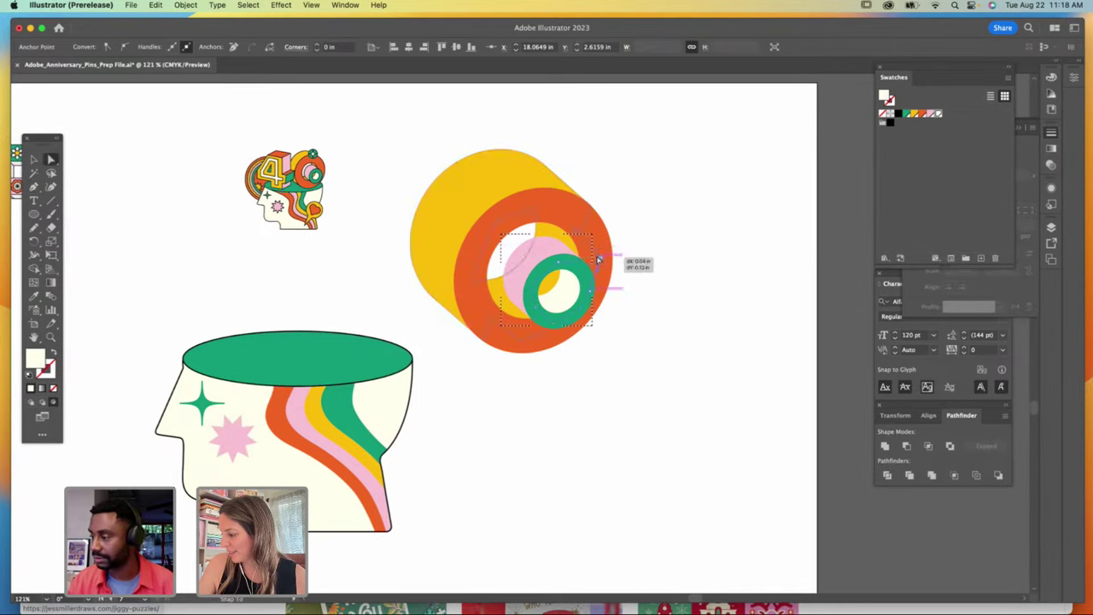
{"action": "left_click", "coordinate": [632, 239]}
Step: Give the ring artwork a black 1 pt outline
{"action": "left_click", "coordinate": [34, 160]}
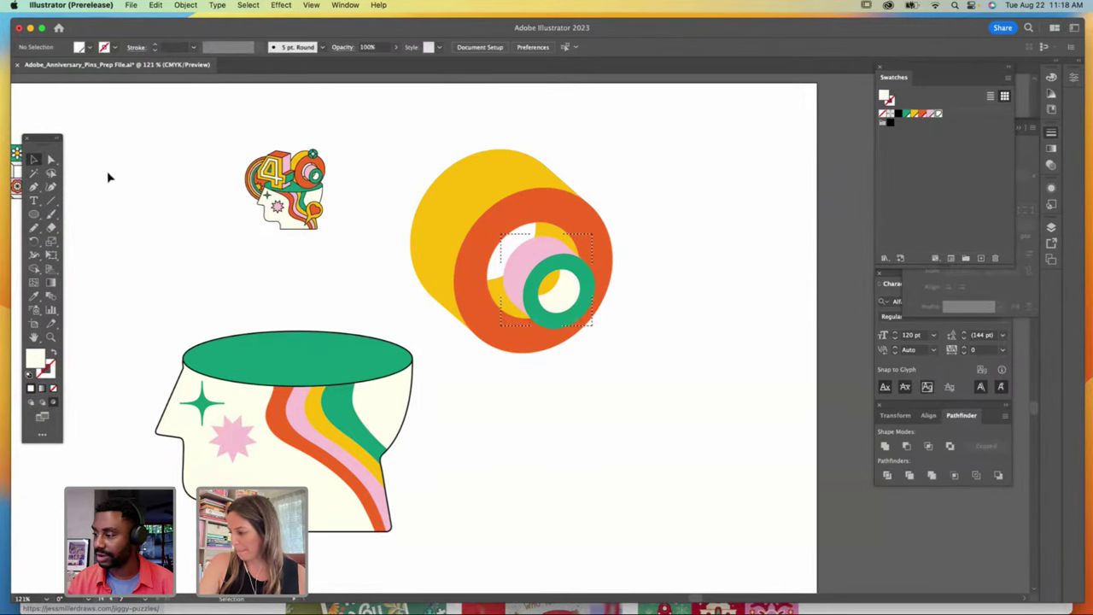
{"action": "left_click_drag", "start_coordinate": [622, 334], "coordinate": [625, 323]}
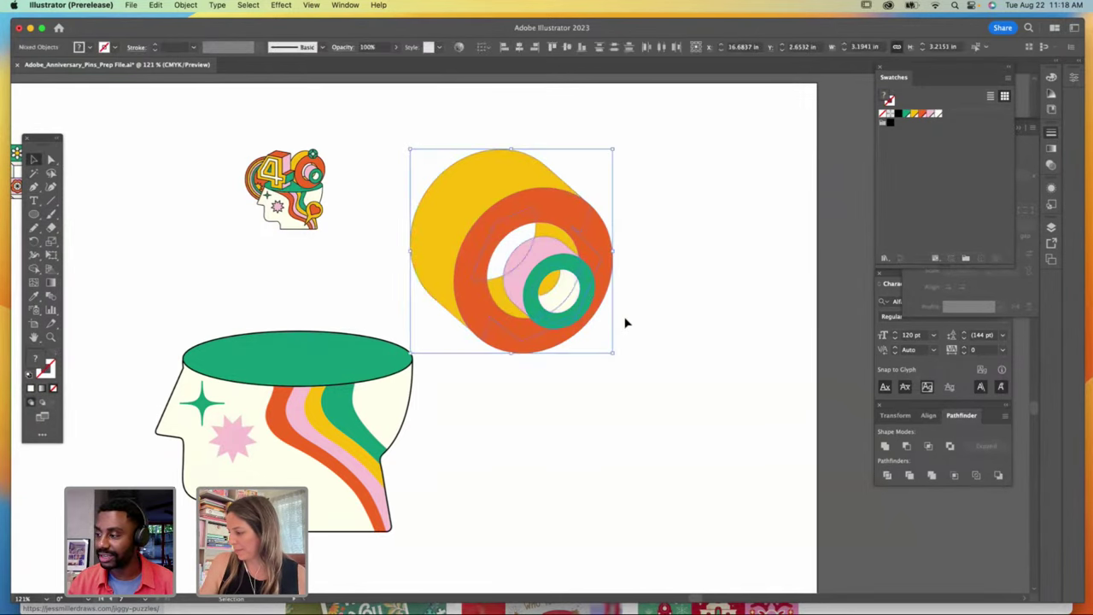
{"action": "left_click", "coordinate": [896, 112]}
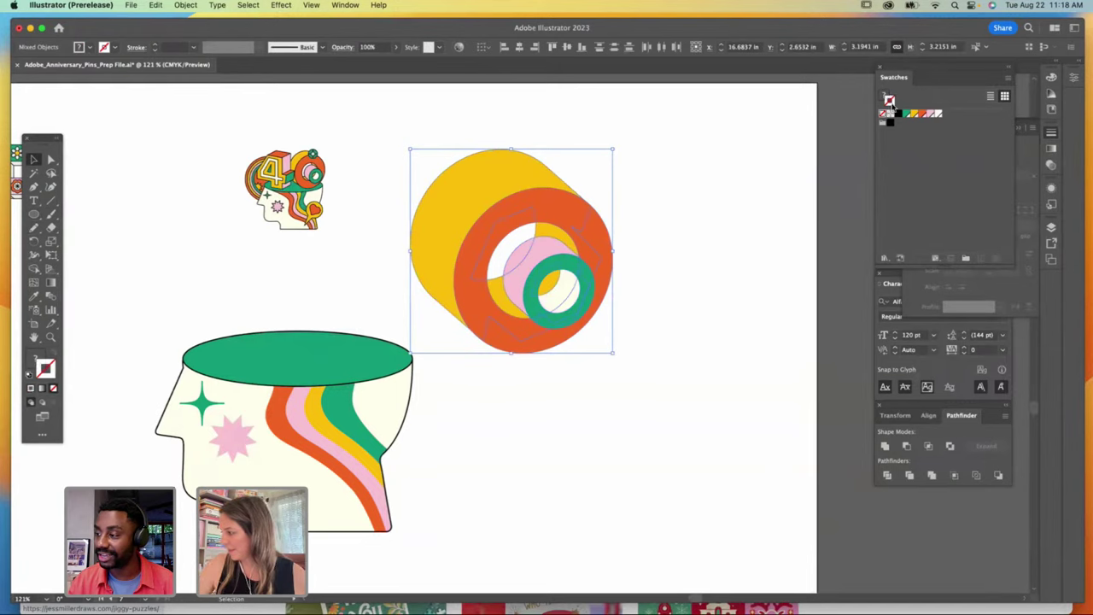
{"action": "left_click", "coordinate": [718, 216]}
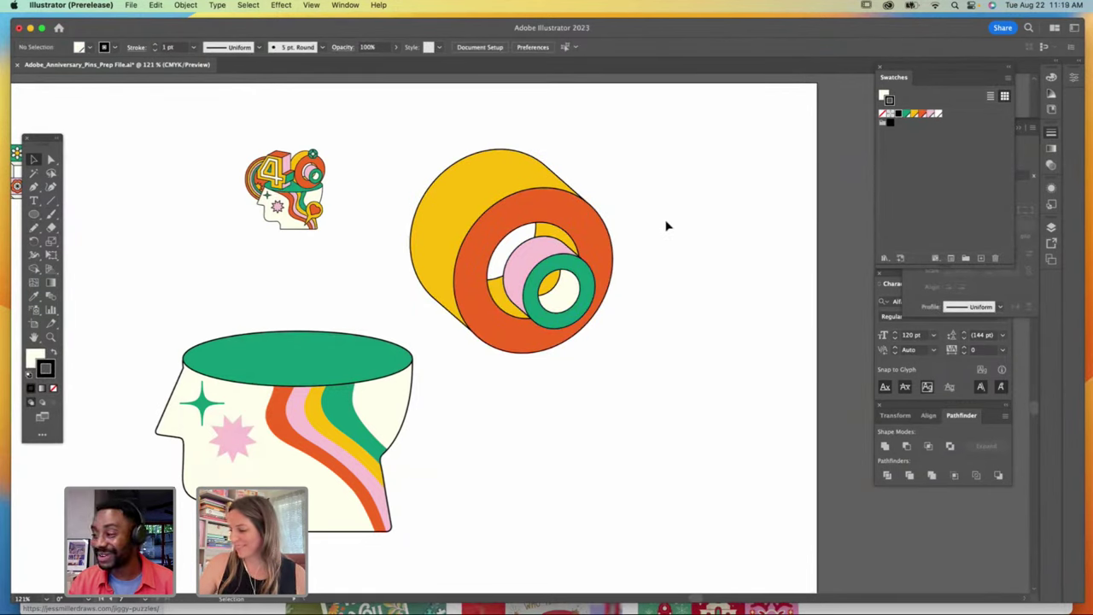
Step: Draw a green circle on the ring's upper right and paste a slightly enlarged cream sparkle star onto it
{"action": "left_click", "coordinate": [36, 213]}
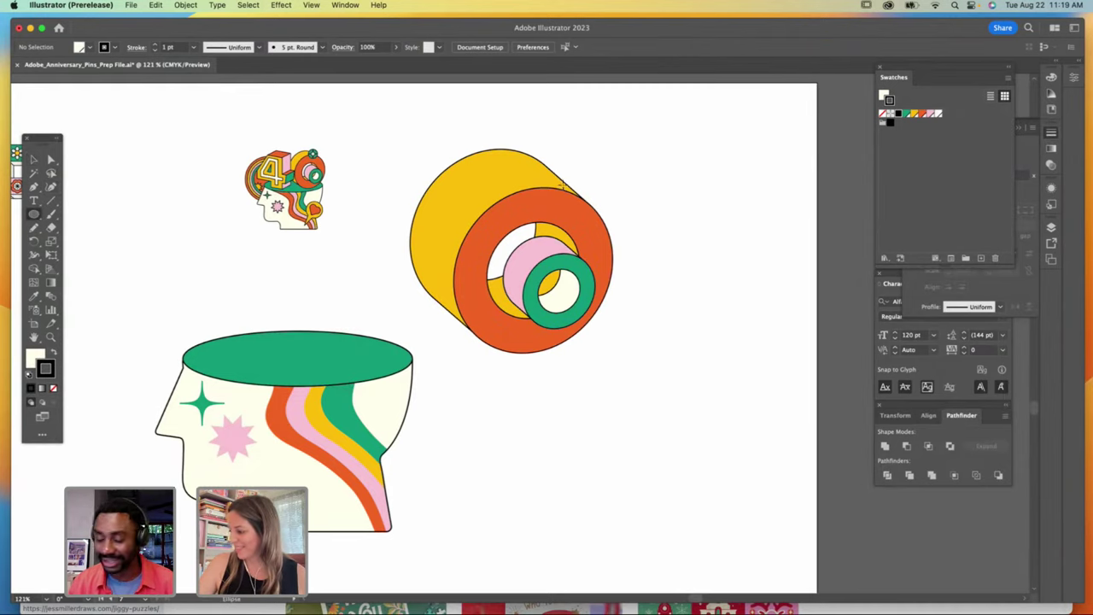
{"action": "left_click_drag", "start_coordinate": [580, 203], "coordinate": [536, 158]}
{"action": "left_click", "coordinate": [904, 113]}
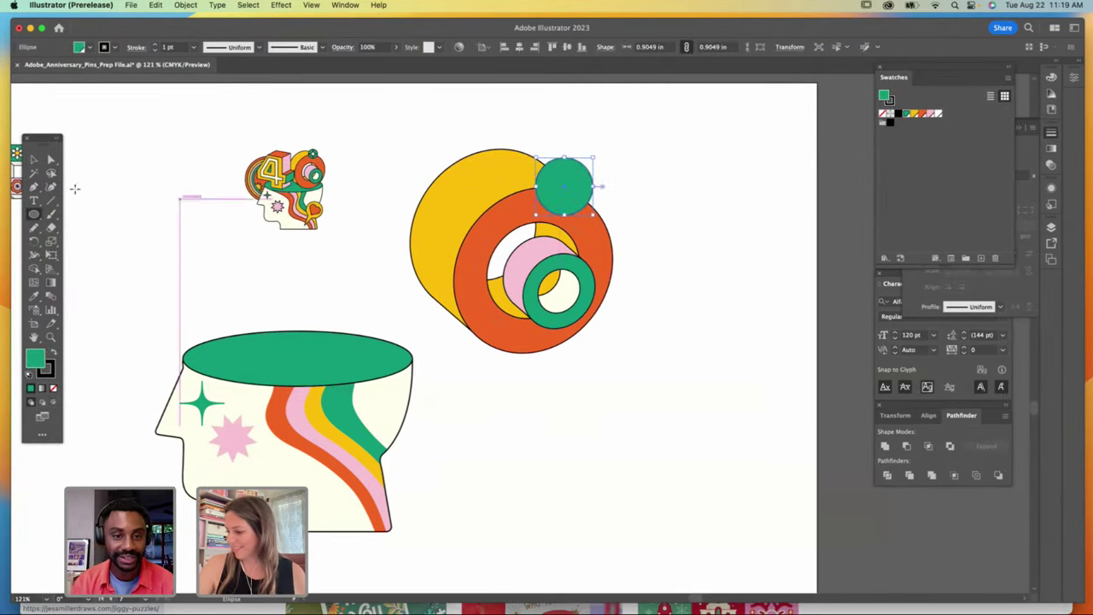
{"action": "left_click", "coordinate": [34, 159]}
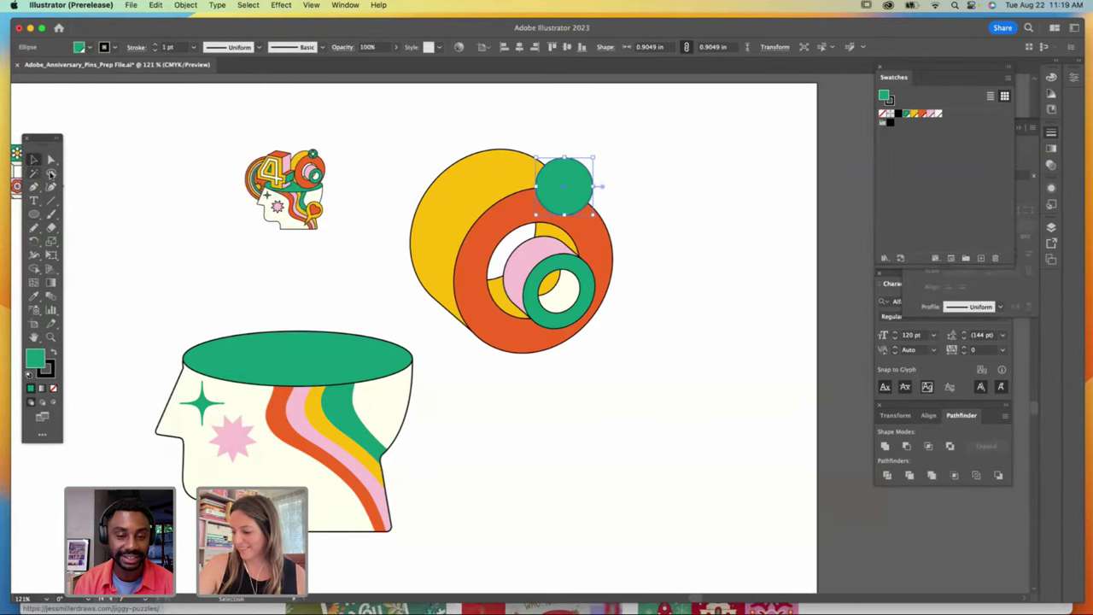
{"action": "left_click", "coordinate": [572, 186]}
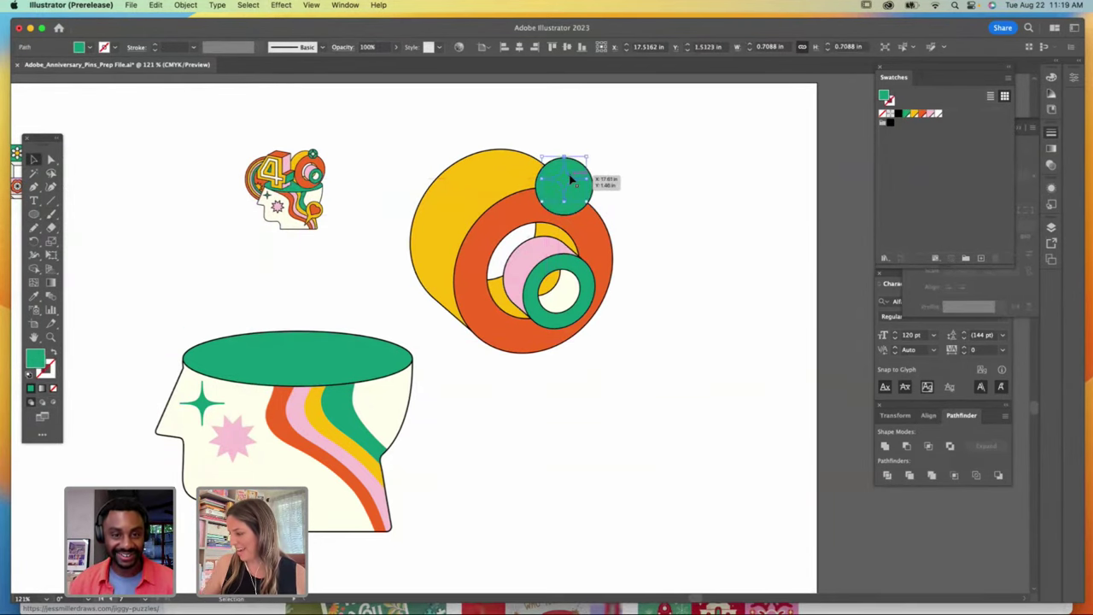
{"action": "key", "text": "super+f"}
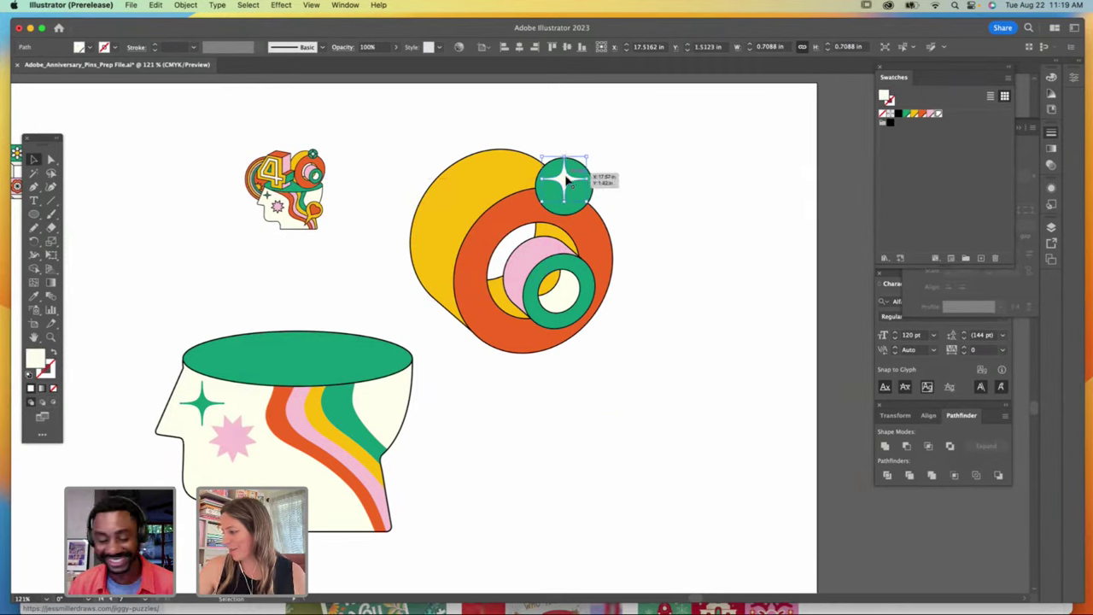
{"action": "left_click_drag", "start_coordinate": [564, 183], "coordinate": [564, 185]}
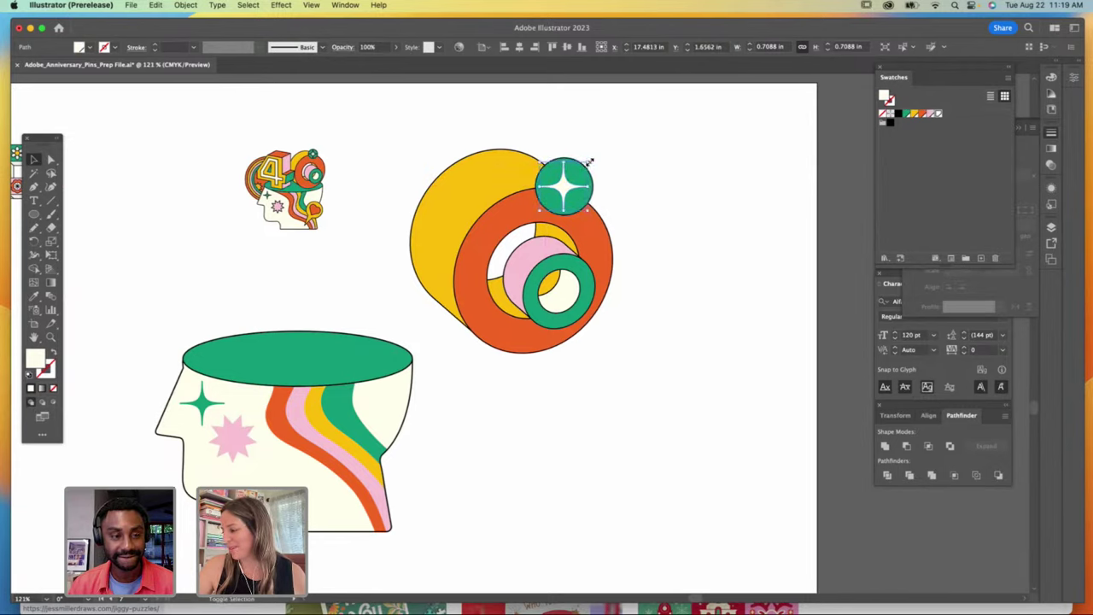
{"action": "left_click_drag", "start_coordinate": [589, 160], "coordinate": [592, 157]}
{"action": "key", "text": "super+shift+a"}
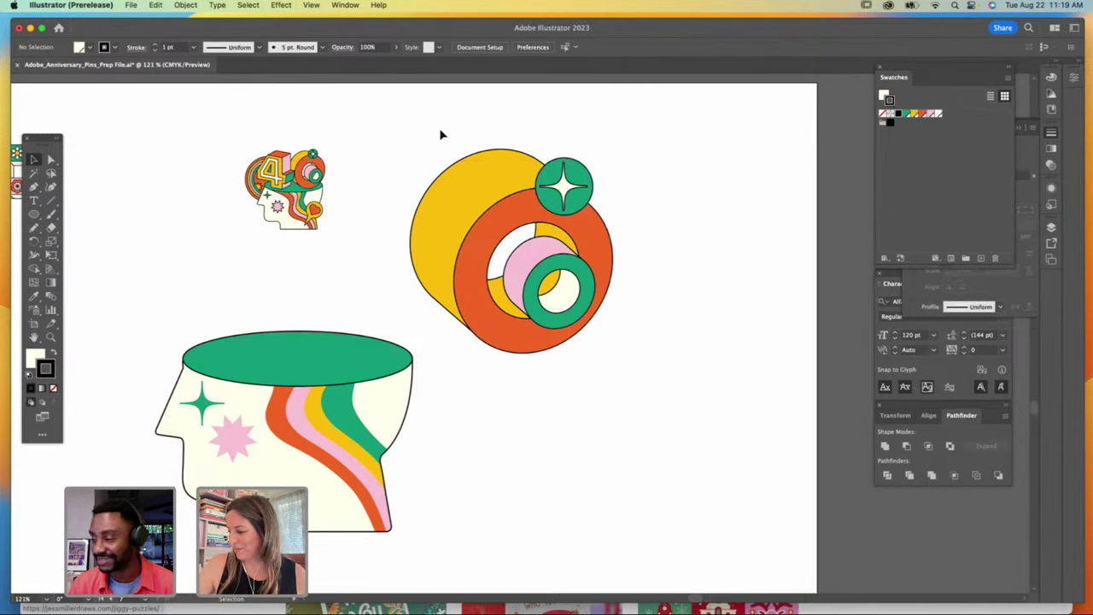
Step: Shrink the ring artwork and move the small head artwork to the artboard's top left
{"action": "left_click", "coordinate": [592, 298]}
{"action": "left_click_drag", "start_coordinate": [611, 147], "coordinate": [393, 232]}
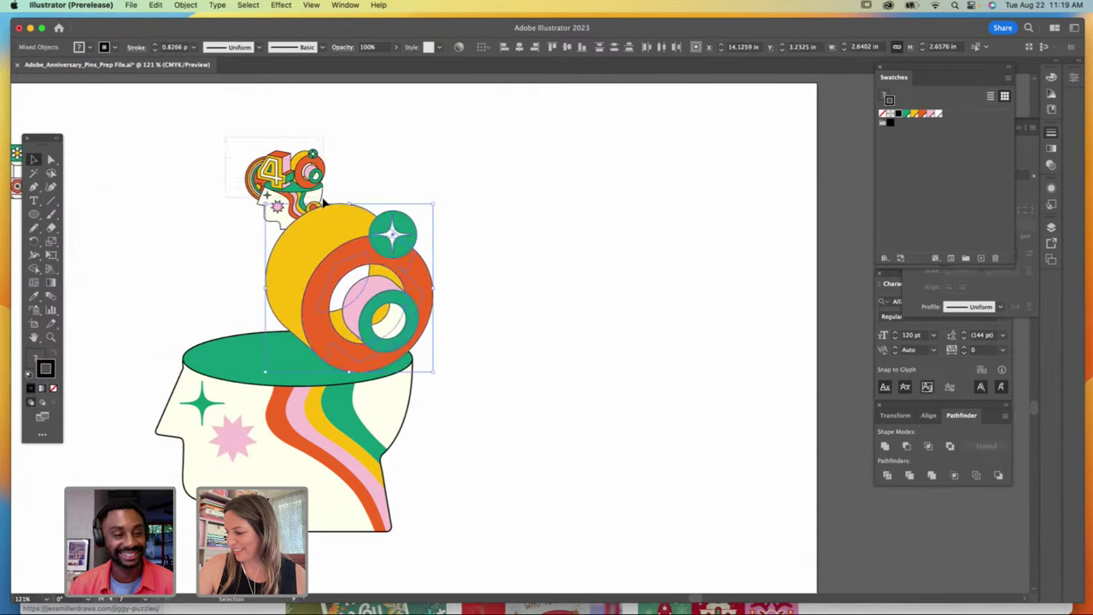
{"action": "left_click_drag", "start_coordinate": [321, 183], "coordinate": [190, 169]}
{"action": "left_click", "coordinate": [413, 298]}
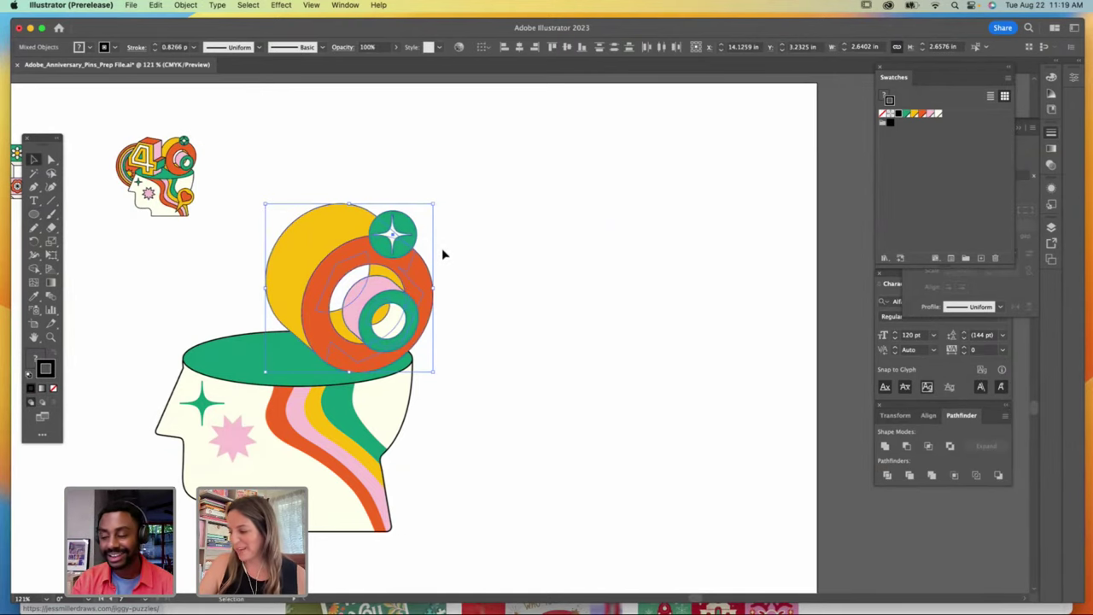
{"action": "left_click", "coordinate": [466, 245]}
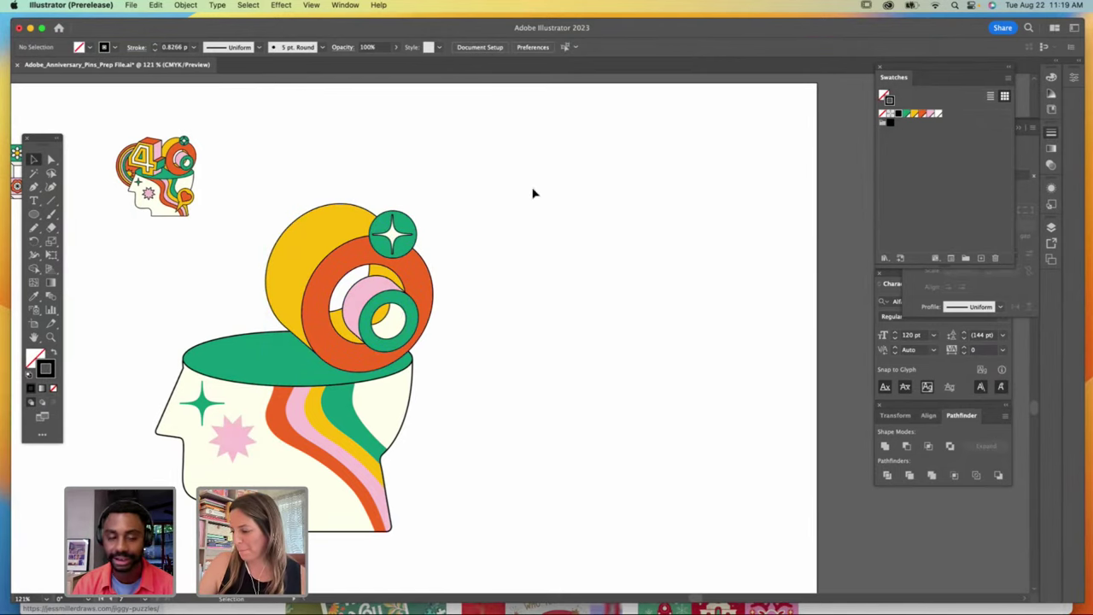
Step: Select the head artwork with its stars, try removing its black outline, then undo that
{"action": "left_click", "coordinate": [35, 200]}
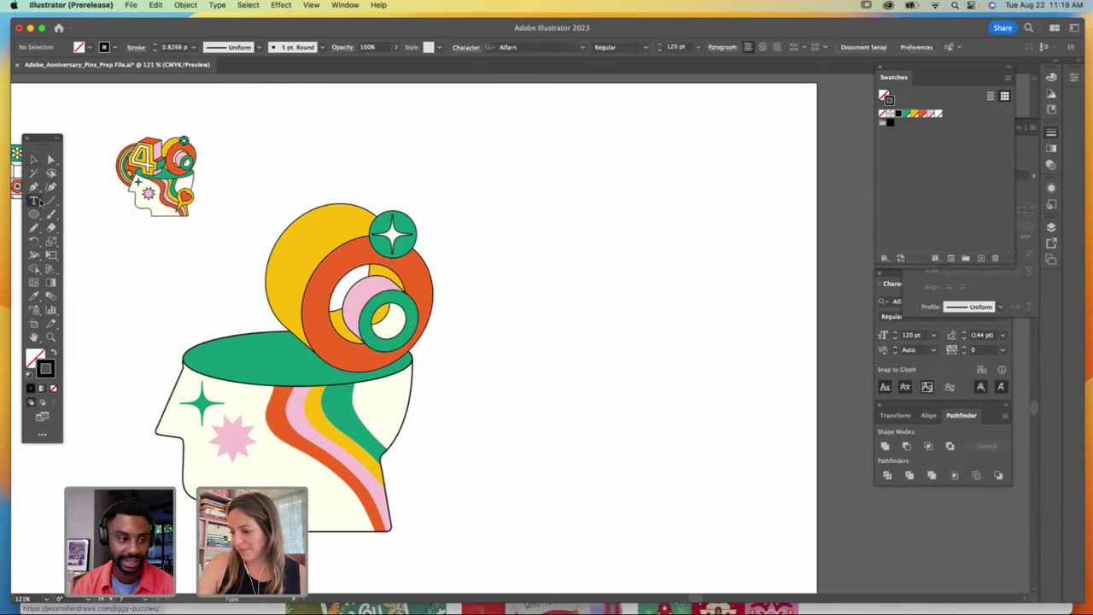
{"action": "key", "text": "v"}
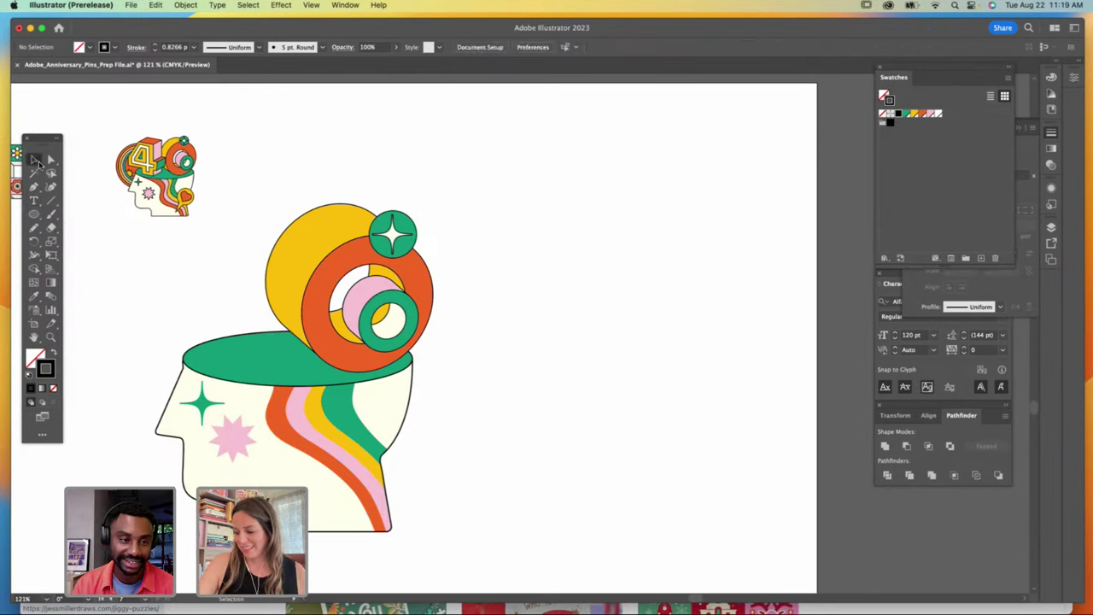
{"action": "left_click", "coordinate": [231, 433]}
{"action": "left_click", "coordinate": [205, 403], "text": "shift"}
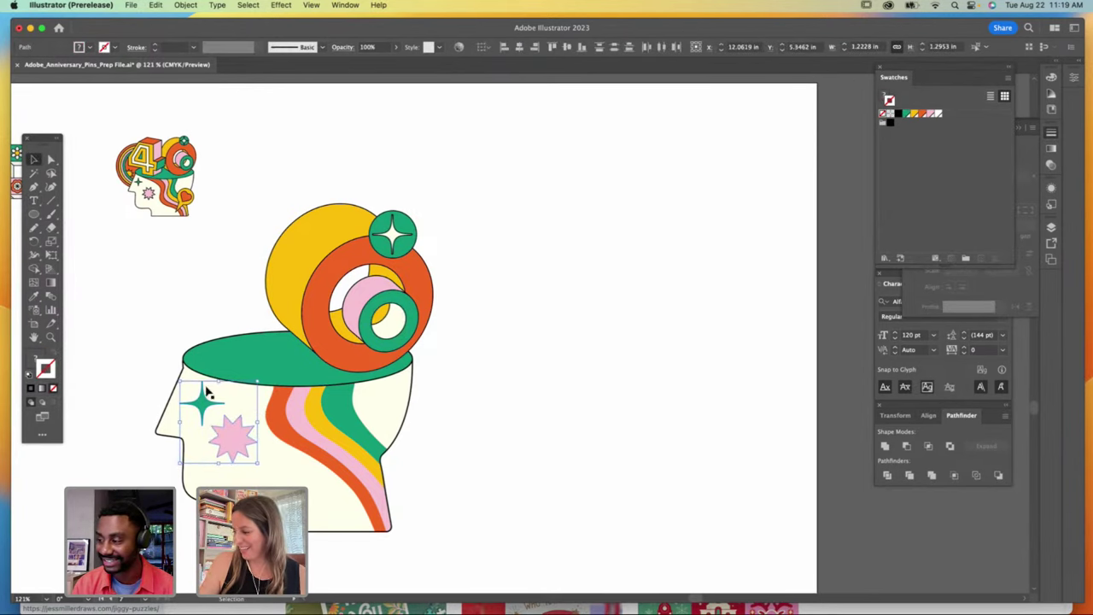
{"action": "left_click", "coordinate": [369, 432]}
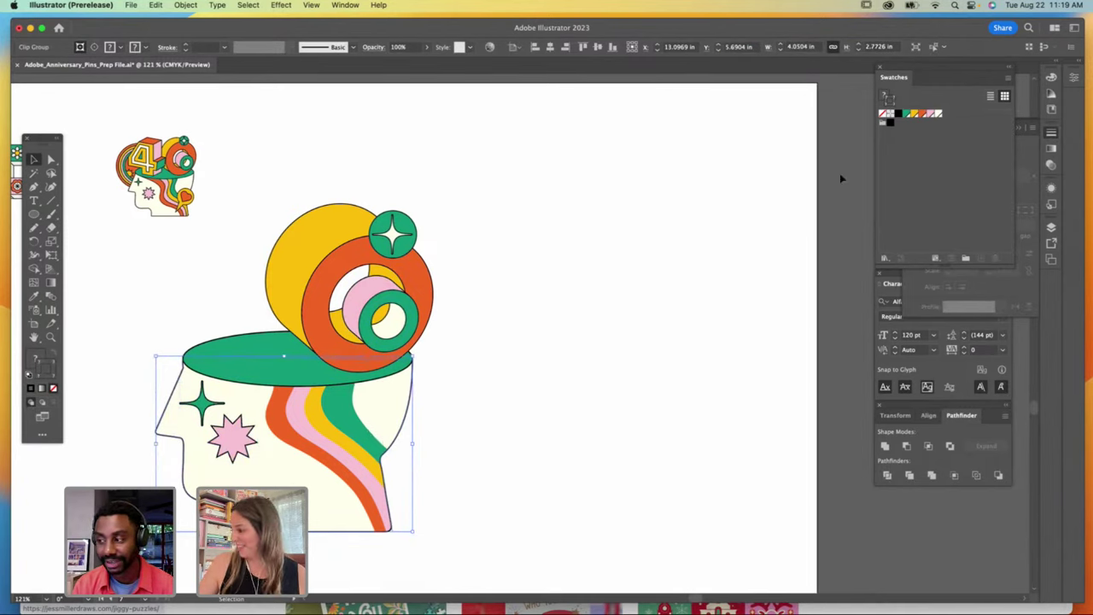
{"action": "left_click", "coordinate": [884, 113]}
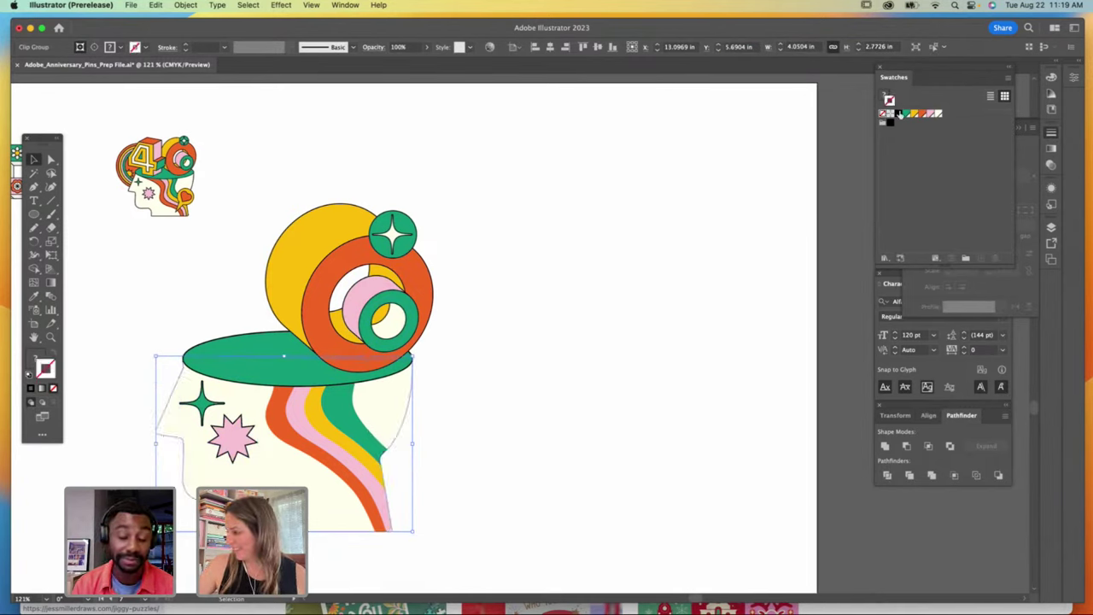
{"action": "key", "text": "super+z"}
{"action": "left_click", "coordinate": [541, 306]}
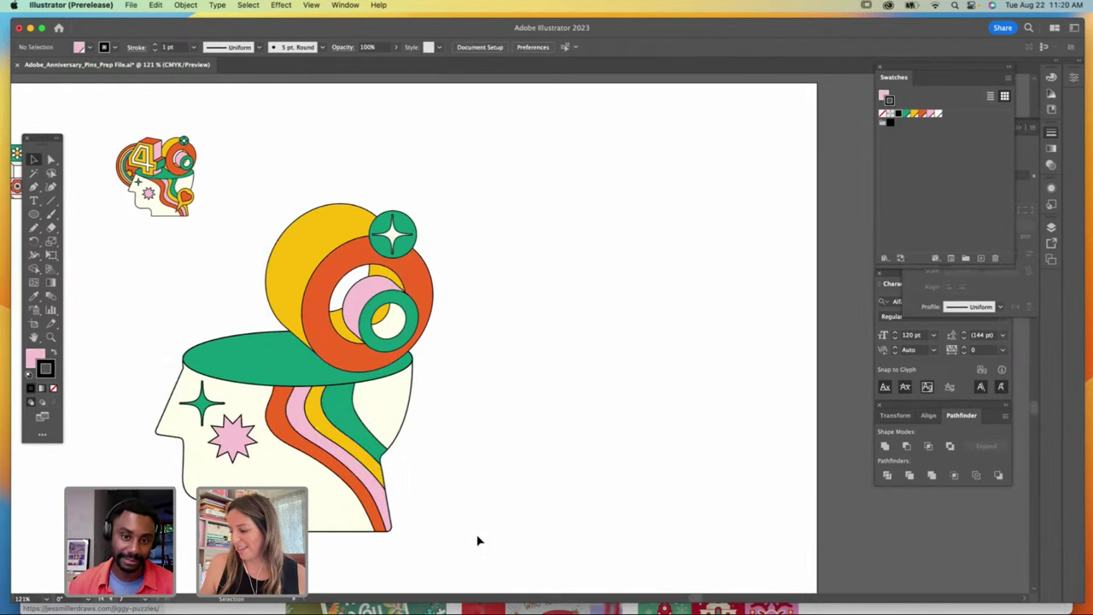
Step: Set the outline weight of all head artwork pieces to 1 pt
{"action": "left_click_drag", "start_coordinate": [478, 541], "coordinate": [164, 244]}
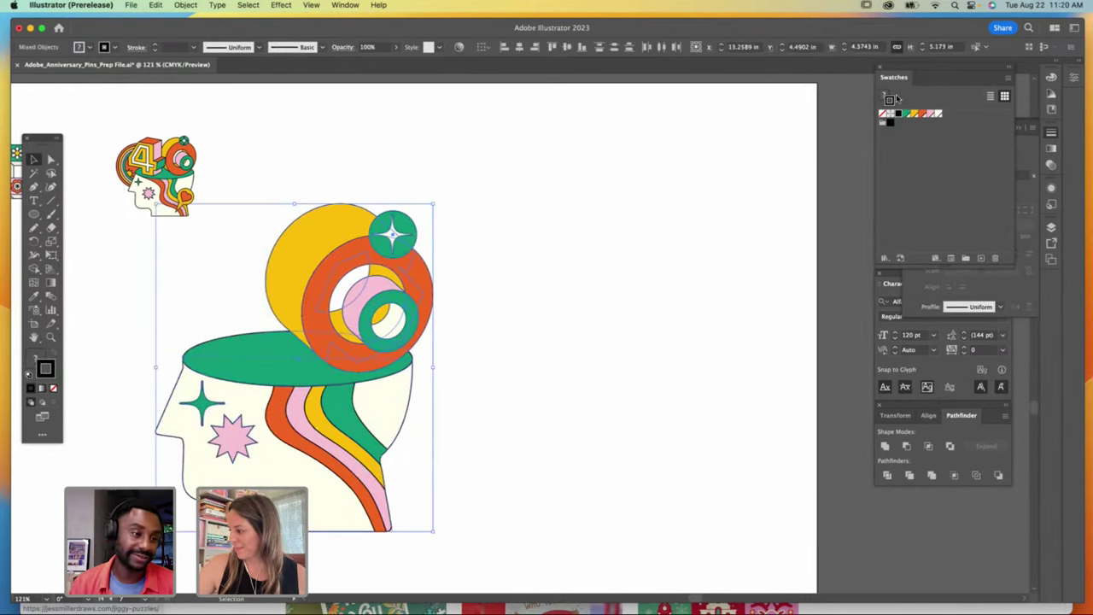
{"action": "left_click", "coordinate": [192, 47]}
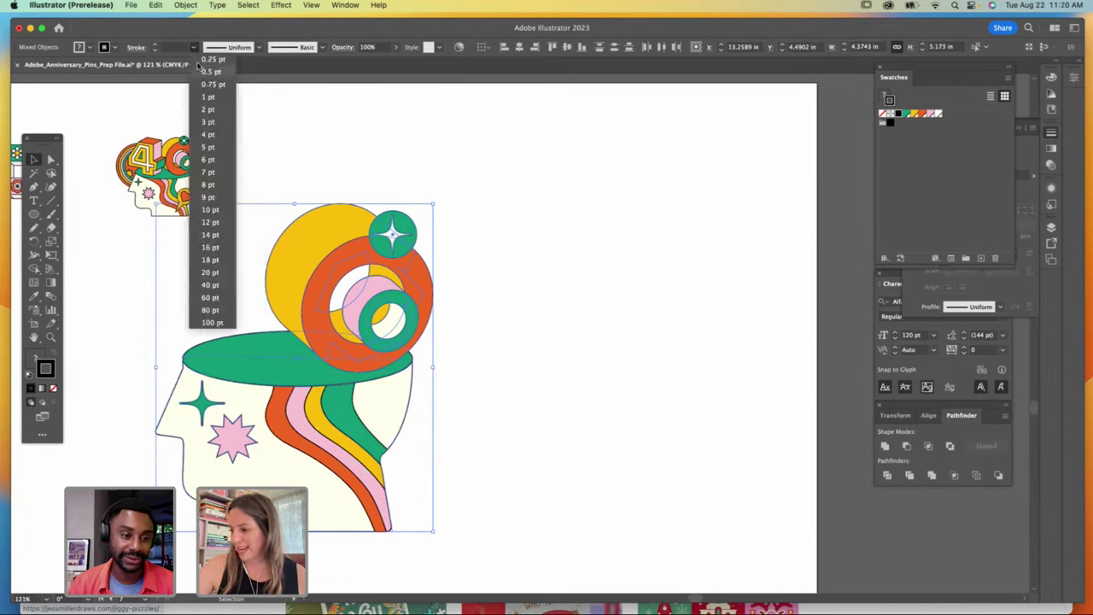
{"action": "left_click", "coordinate": [218, 101]}
{"action": "left_click", "coordinate": [593, 208]}
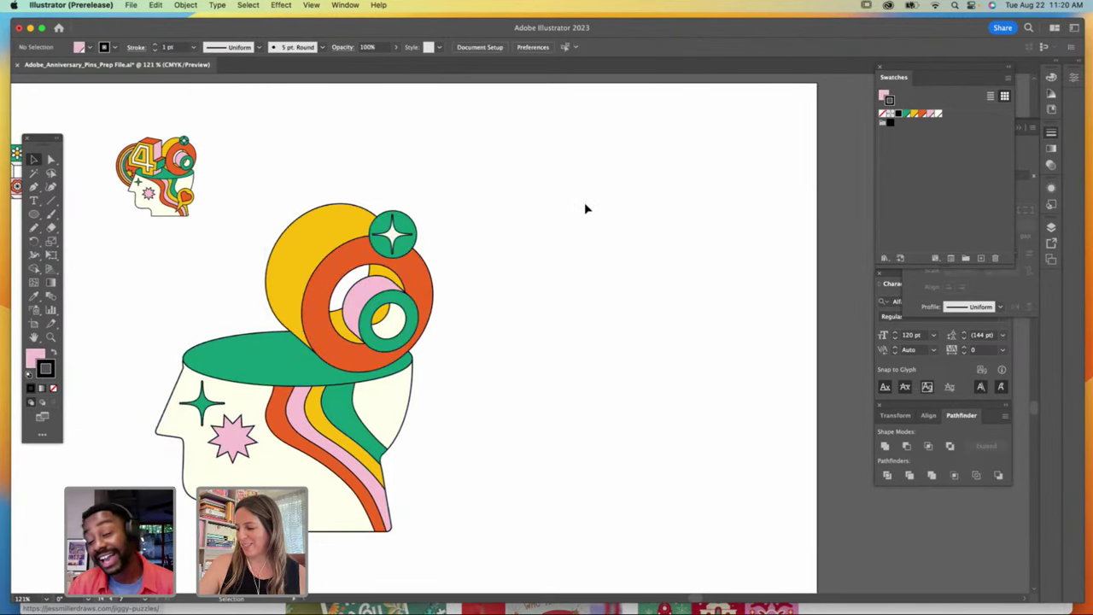
{"action": "left_click", "coordinate": [34, 200]}
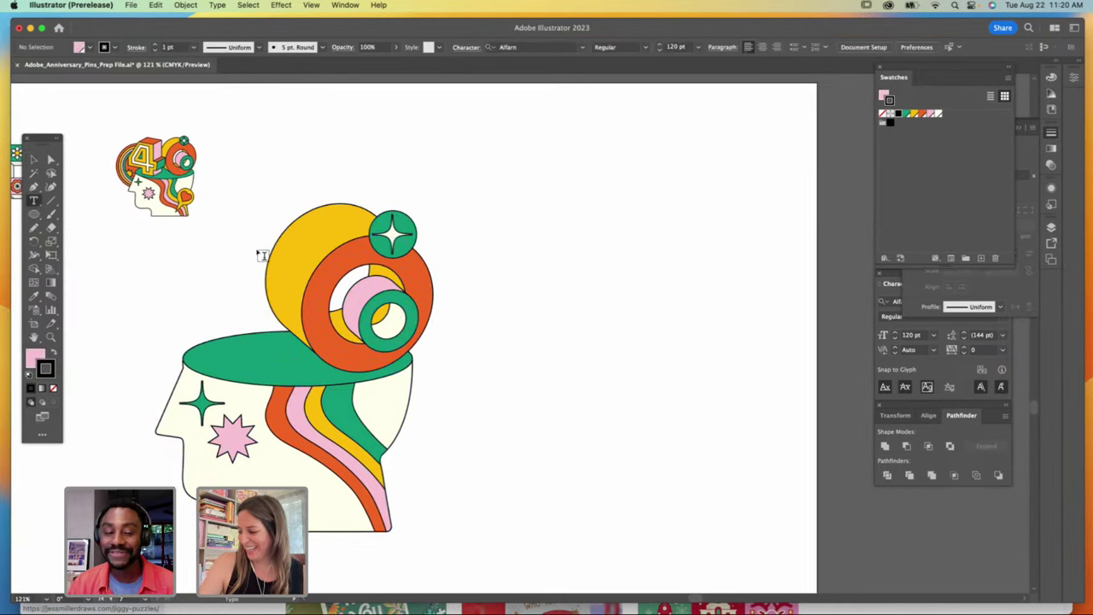
Step: Type a 4 right of the head, enlarge and position it, convert to outlines, and clear its stroke
{"action": "left_click", "coordinate": [553, 350]}
{"action": "type", "text": "4"}
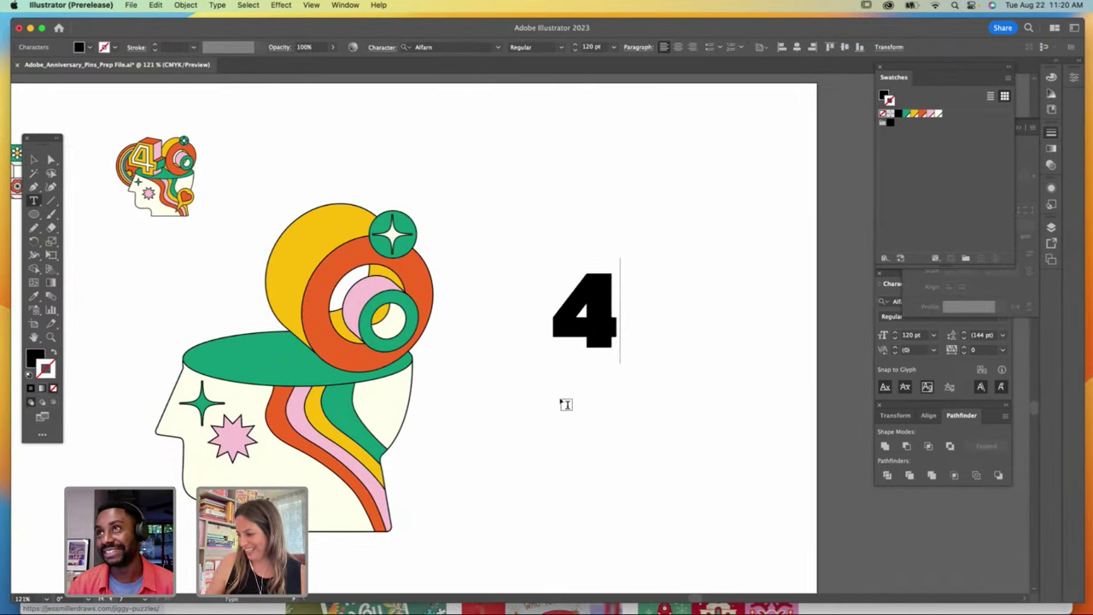
{"action": "left_click", "coordinate": [33, 159]}
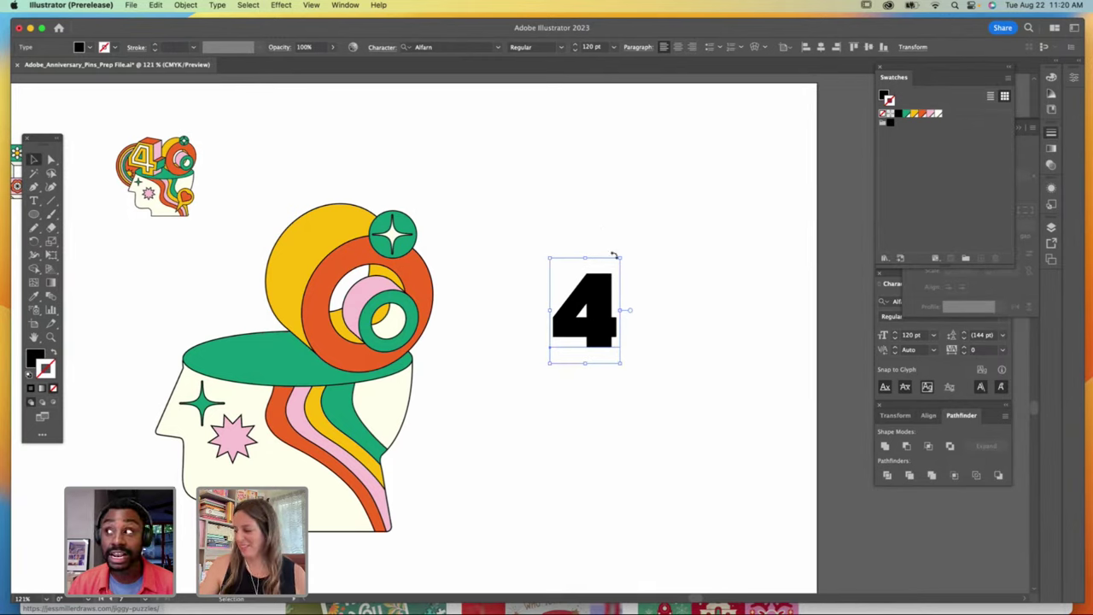
{"action": "left_click_drag", "start_coordinate": [621, 257], "coordinate": [656, 141]}
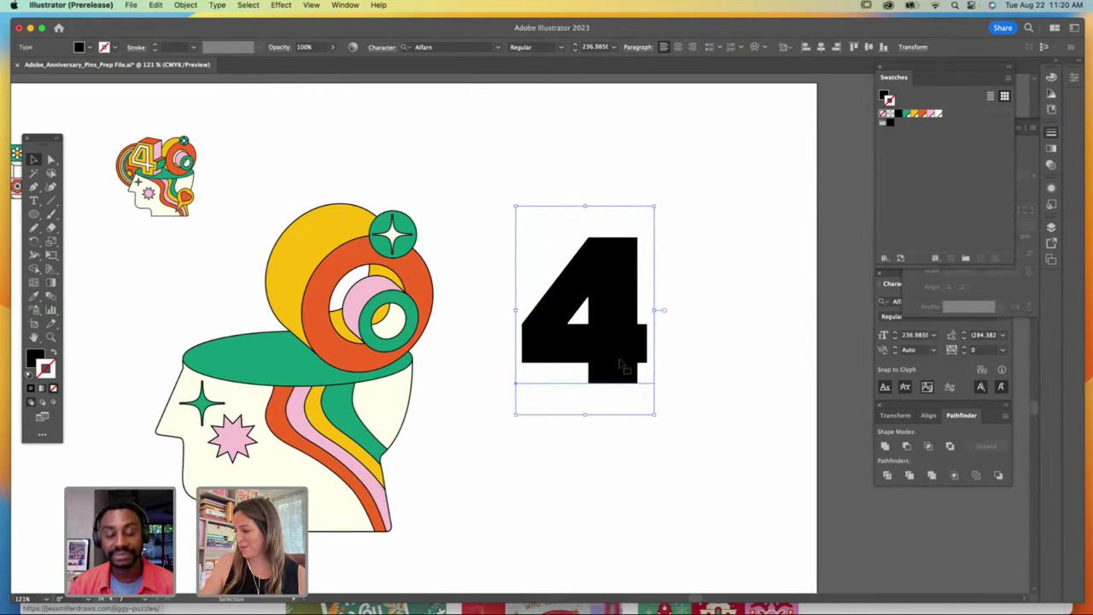
{"action": "left_click_drag", "start_coordinate": [629, 350], "coordinate": [612, 382]}
{"action": "key", "text": "super+shift+o"}
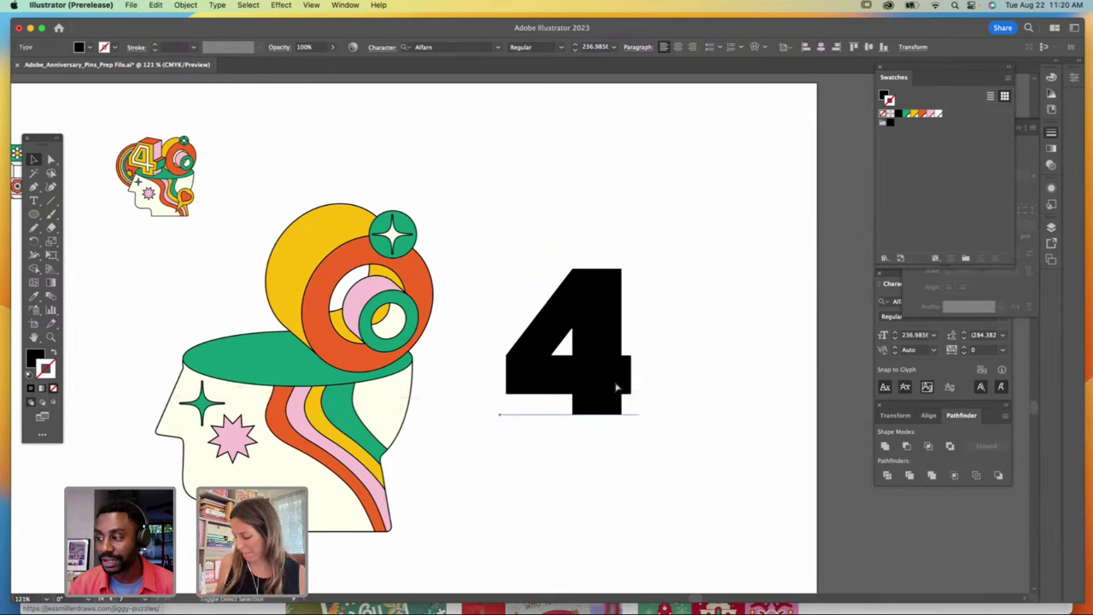
{"action": "left_click", "coordinate": [911, 113]}
{"action": "key", "text": "slash"}
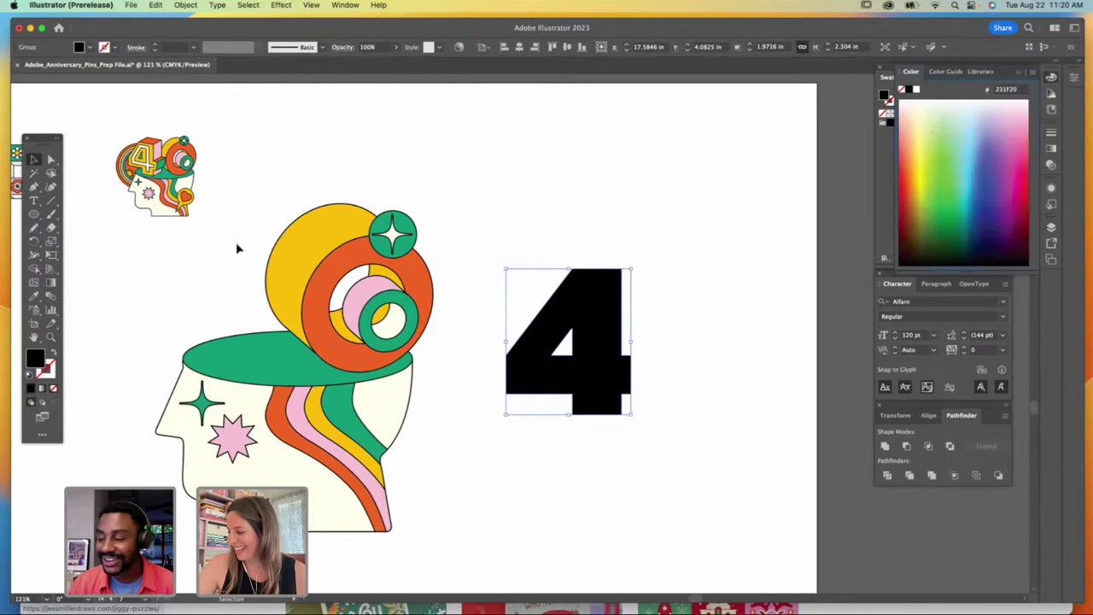
Step: Fill the 4 yellow, slant it with Free Transform, and place a copy offset up and right
{"action": "left_click", "coordinate": [892, 134]}
{"action": "left_click", "coordinate": [912, 115]}
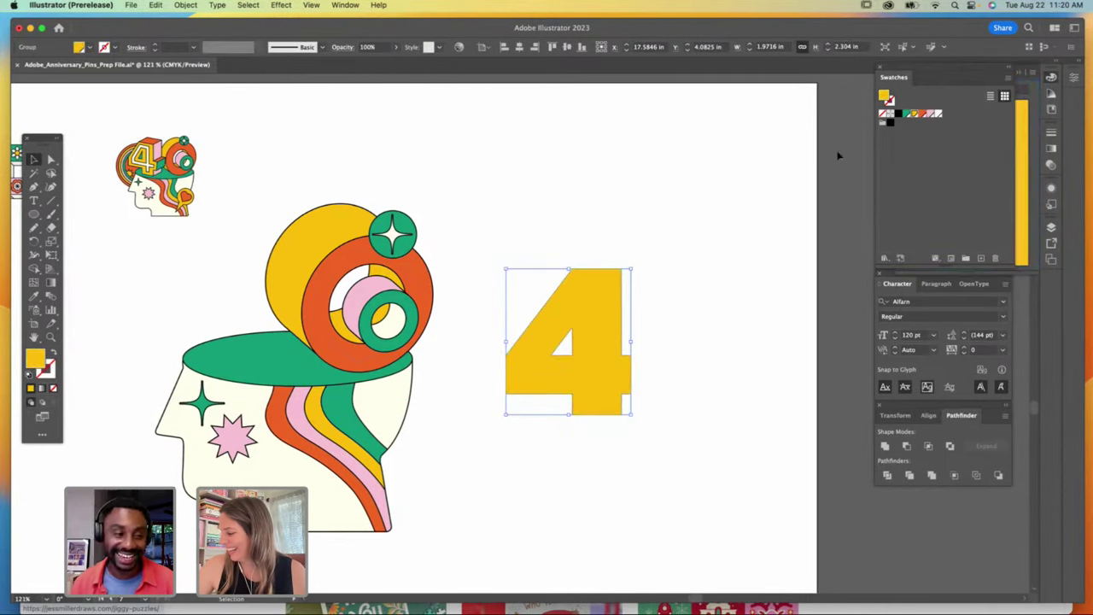
{"action": "left_click", "coordinate": [51, 255]}
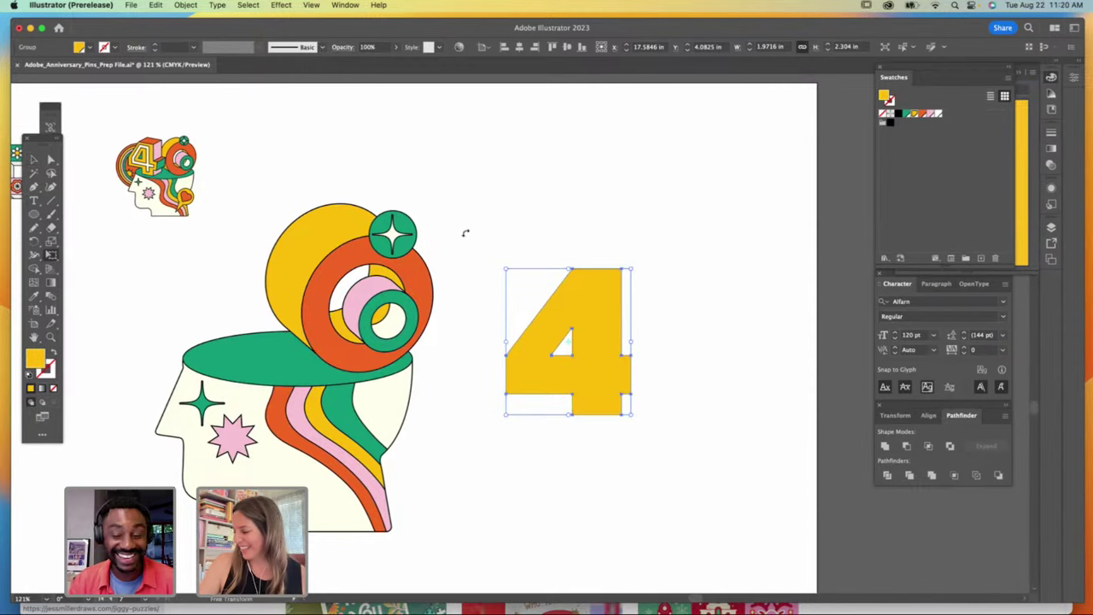
{"action": "mouse_move", "coordinate": [629, 342]}
{"action": "left_mouse_down"}
{"action": "mouse_move", "coordinate": [624, 373]}
{"action": "mouse_move", "coordinate": [625, 361]}
{"action": "left_mouse_up"}
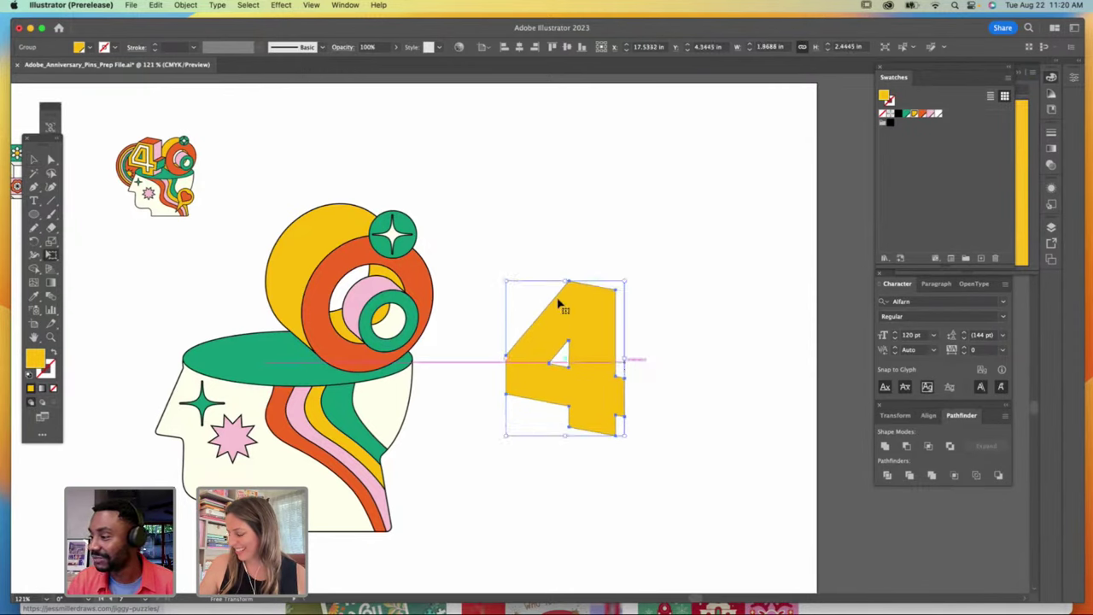
{"action": "left_click", "coordinate": [33, 160]}
{"action": "left_click", "coordinate": [688, 286]}
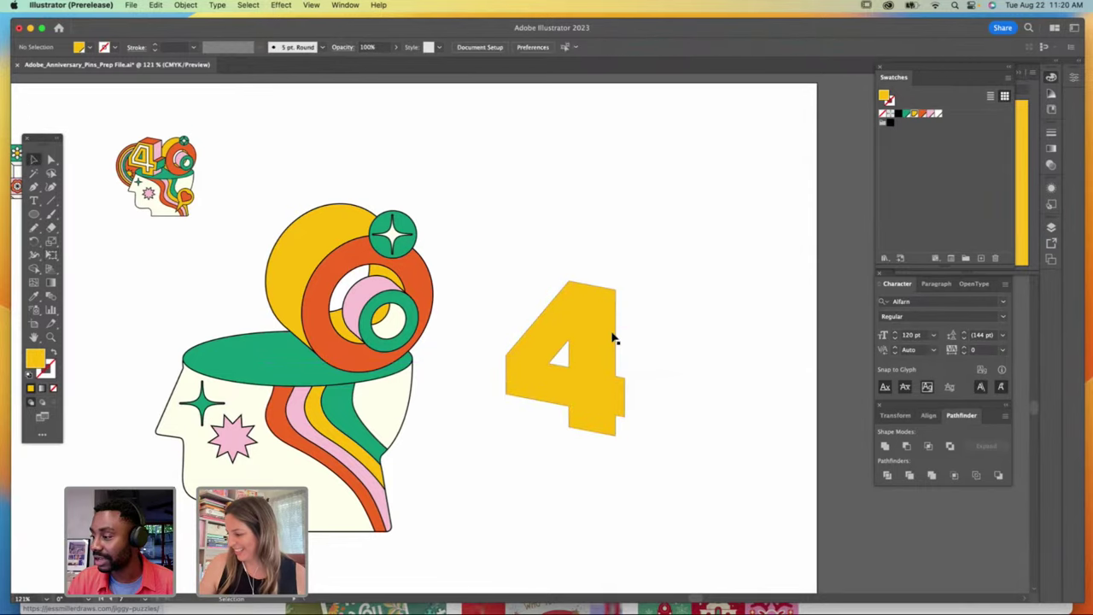
{"action": "left_click_drag", "start_coordinate": [603, 342], "coordinate": [636, 318]}
Step: Colour the copied 4 orange and send it behind the yellow 4, then lock the yellow 4
{"action": "left_click", "coordinate": [921, 114]}
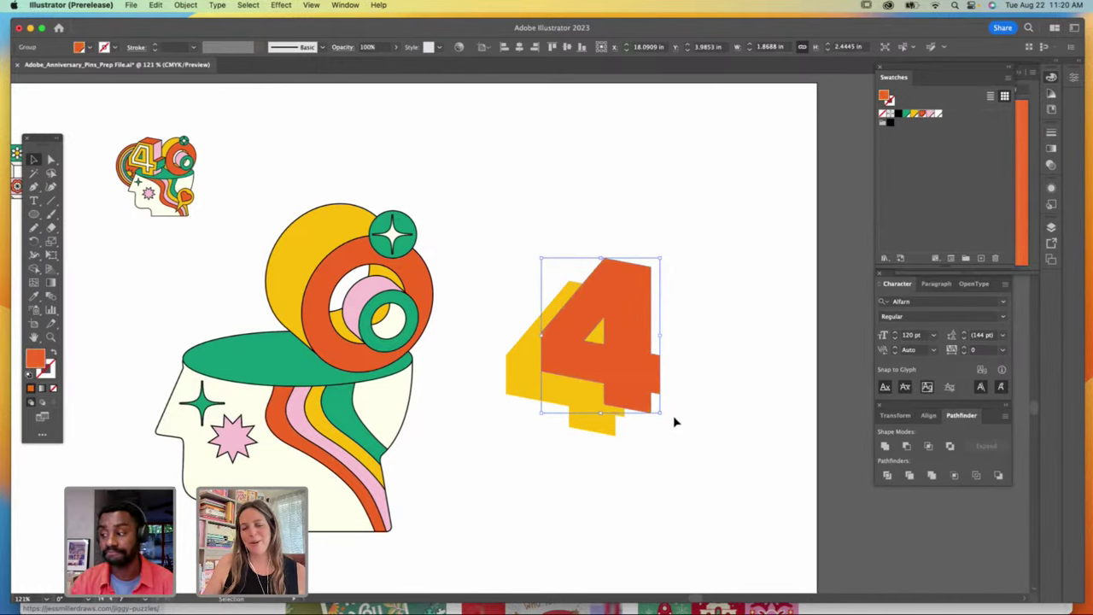
{"action": "key", "text": "super+bracketleft"}
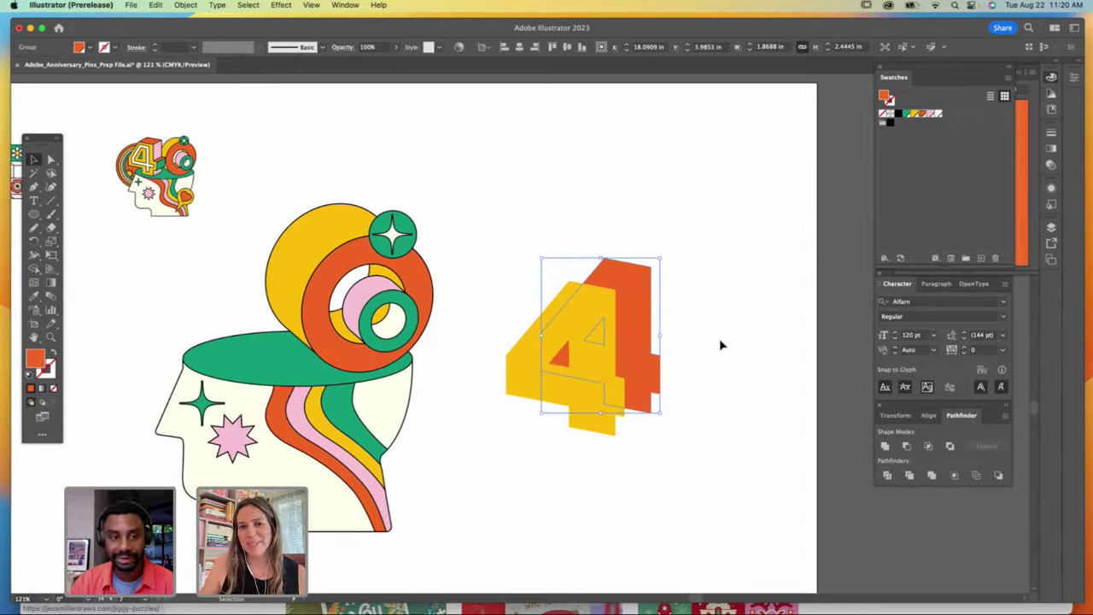
{"action": "left_click", "coordinate": [717, 349]}
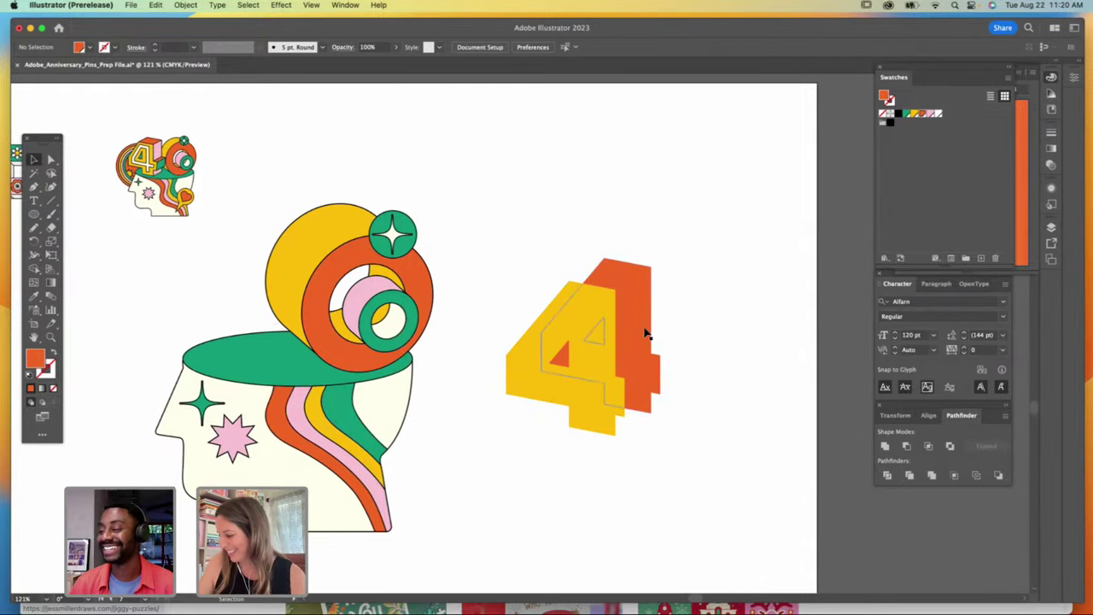
{"action": "left_click", "coordinate": [611, 366]}
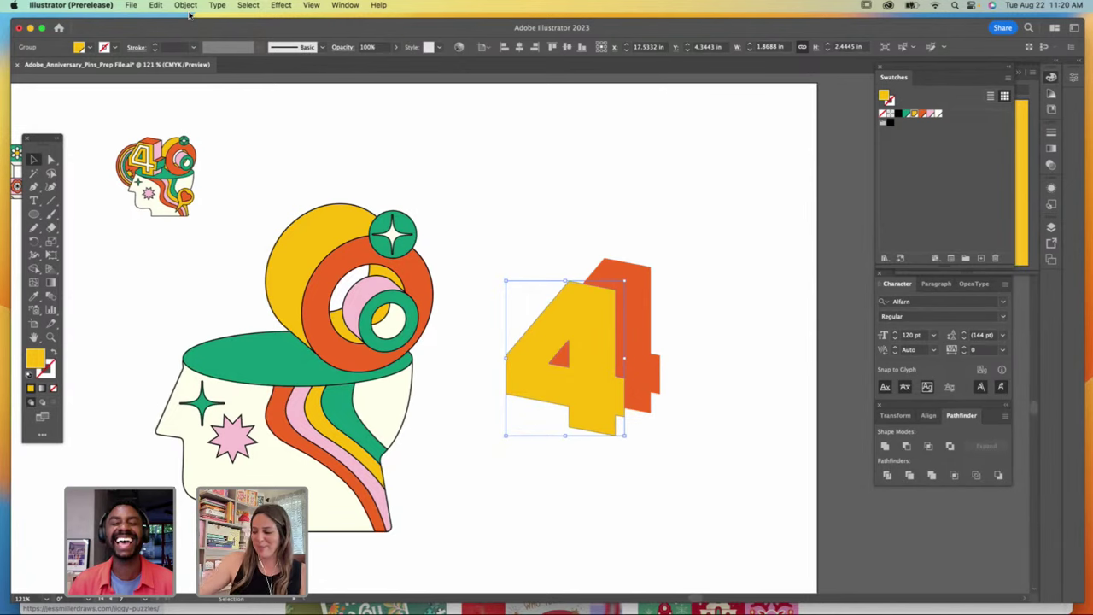
{"action": "left_click", "coordinate": [185, 6]}
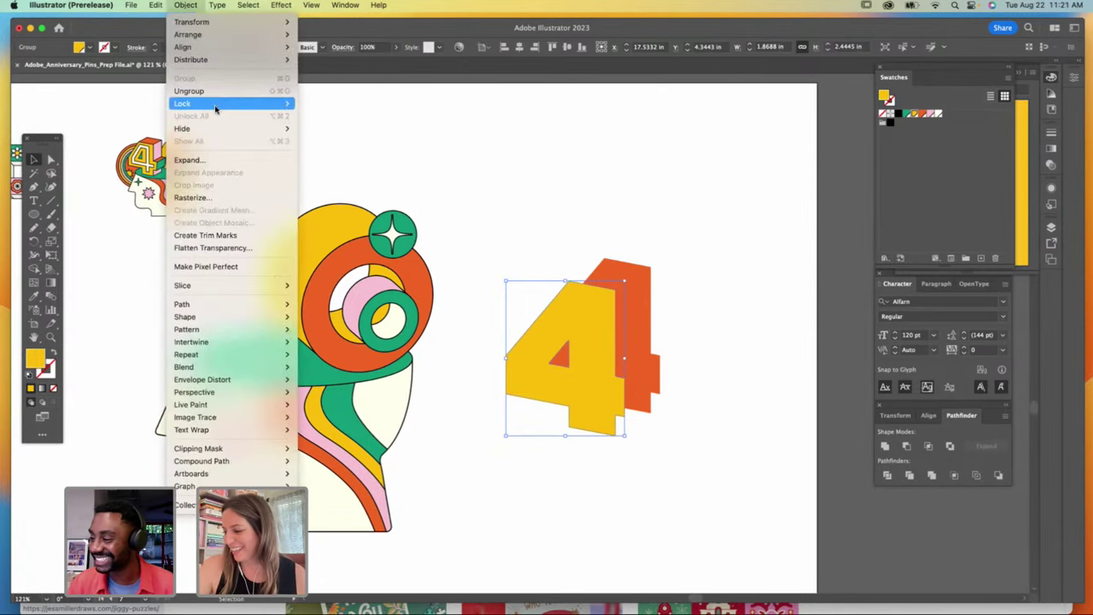
{"action": "mouse_move", "coordinate": [273, 103]}
{"action": "left_click", "coordinate": [322, 104]}
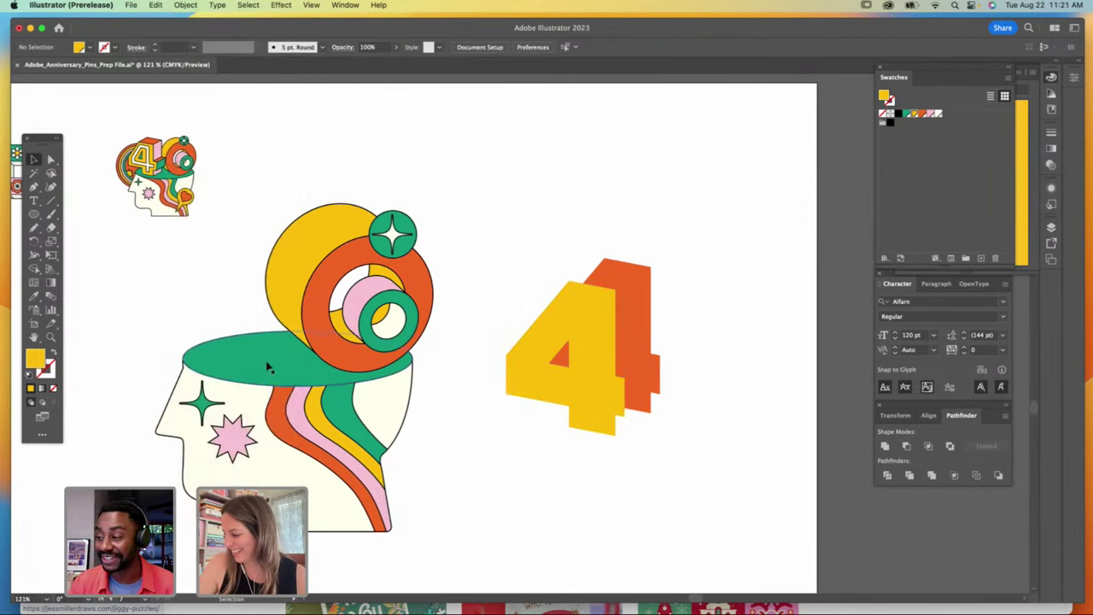
{"action": "left_click", "coordinate": [647, 338]}
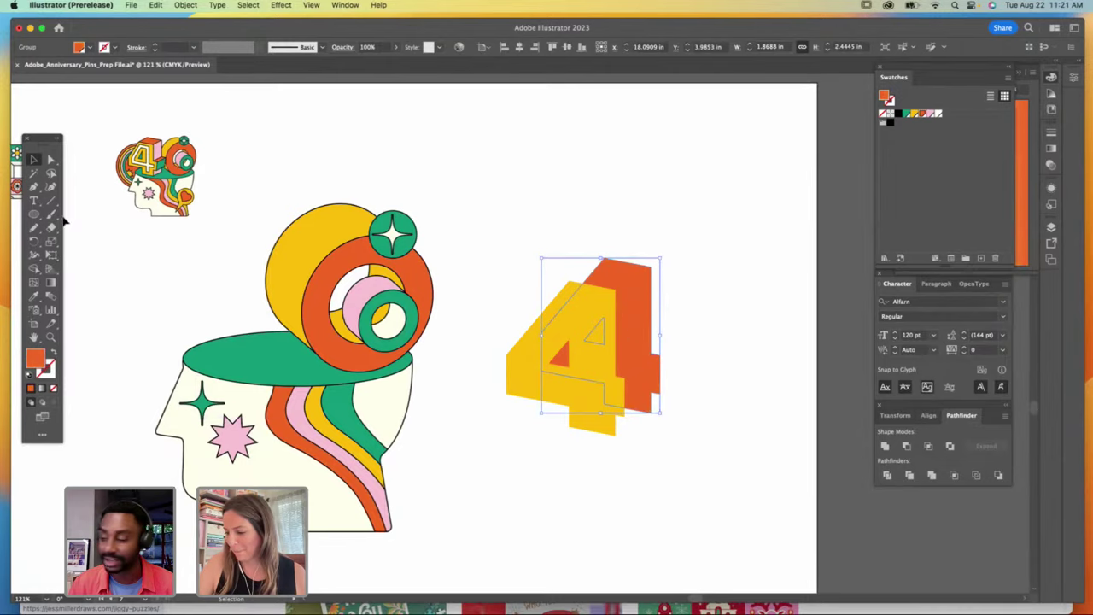
Step: Pen-draw a filler triangle bridging the top of the 4 to its orange copy
{"action": "left_click", "coordinate": [33, 186]}
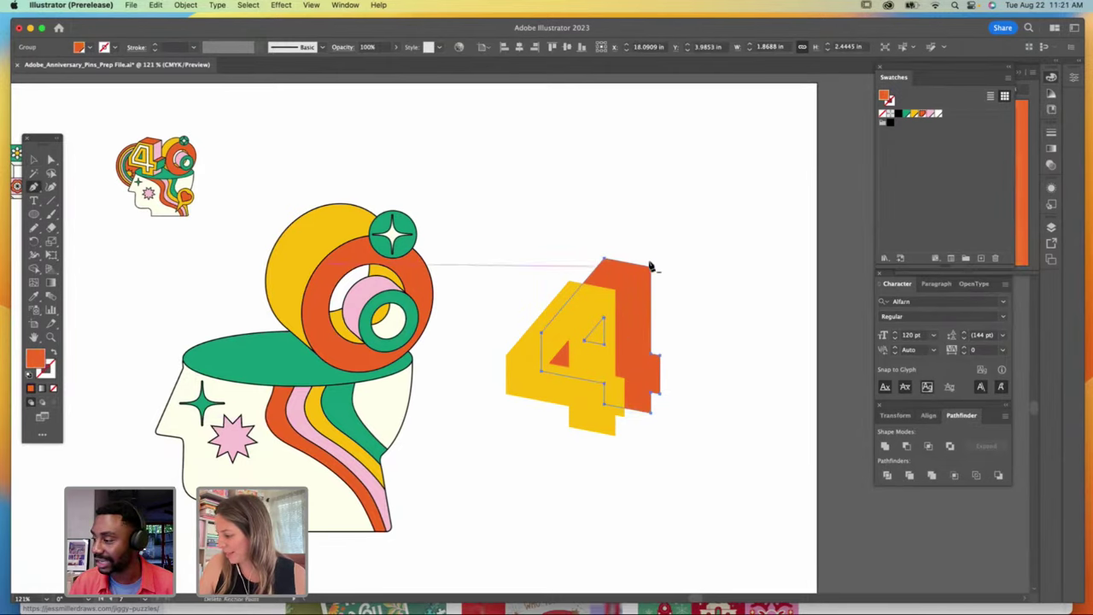
{"action": "left_click", "coordinate": [569, 281]}
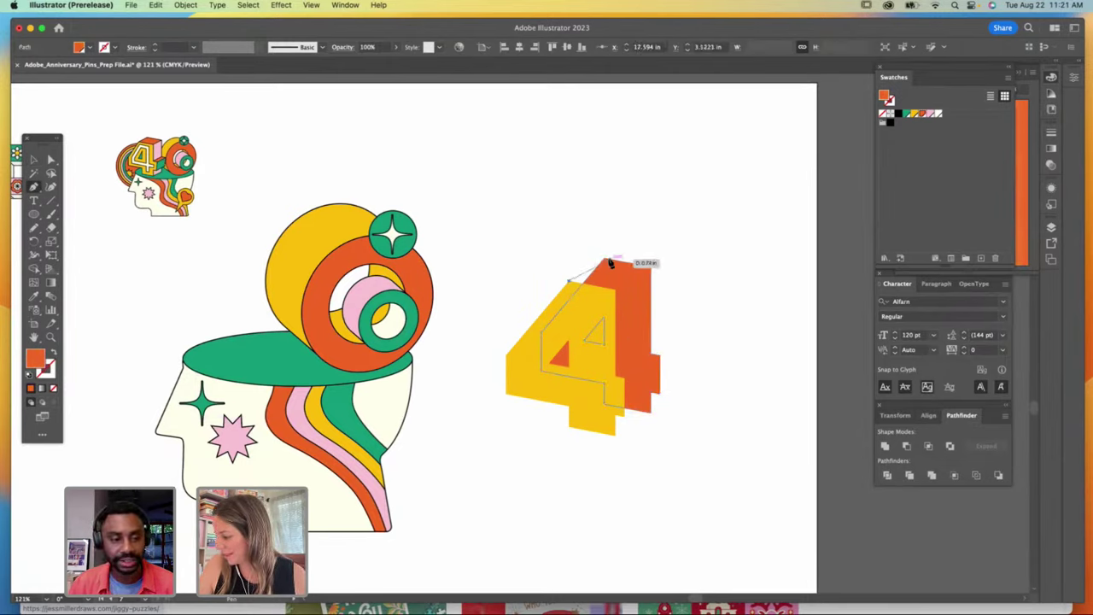
{"action": "left_click", "coordinate": [607, 260]}
{"action": "left_click", "coordinate": [640, 270]}
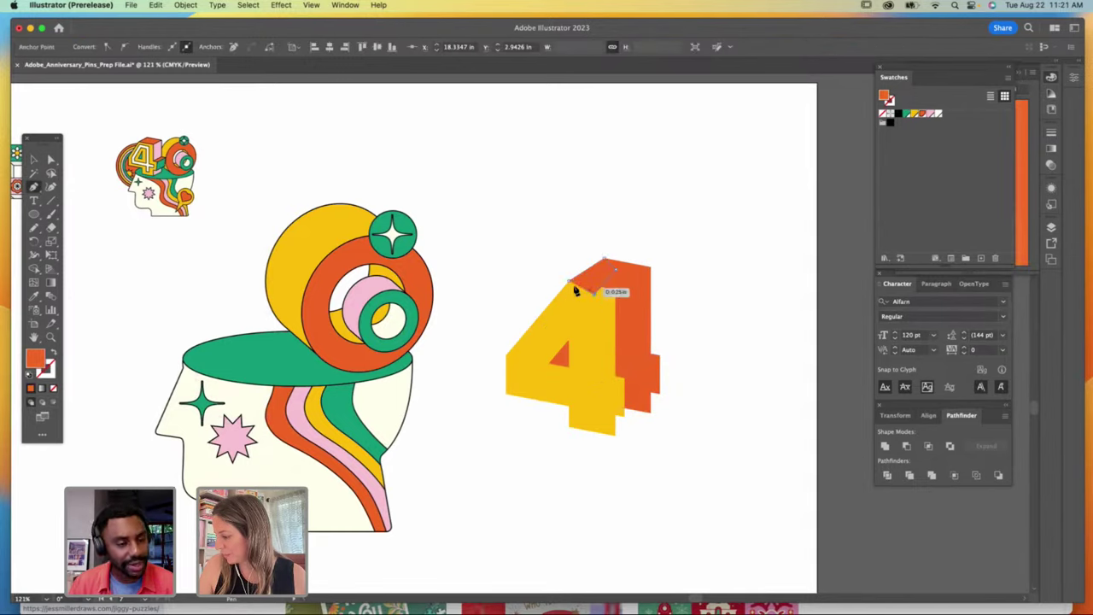
{"action": "left_click", "coordinate": [570, 284]}
{"action": "left_click", "coordinate": [34, 160]}
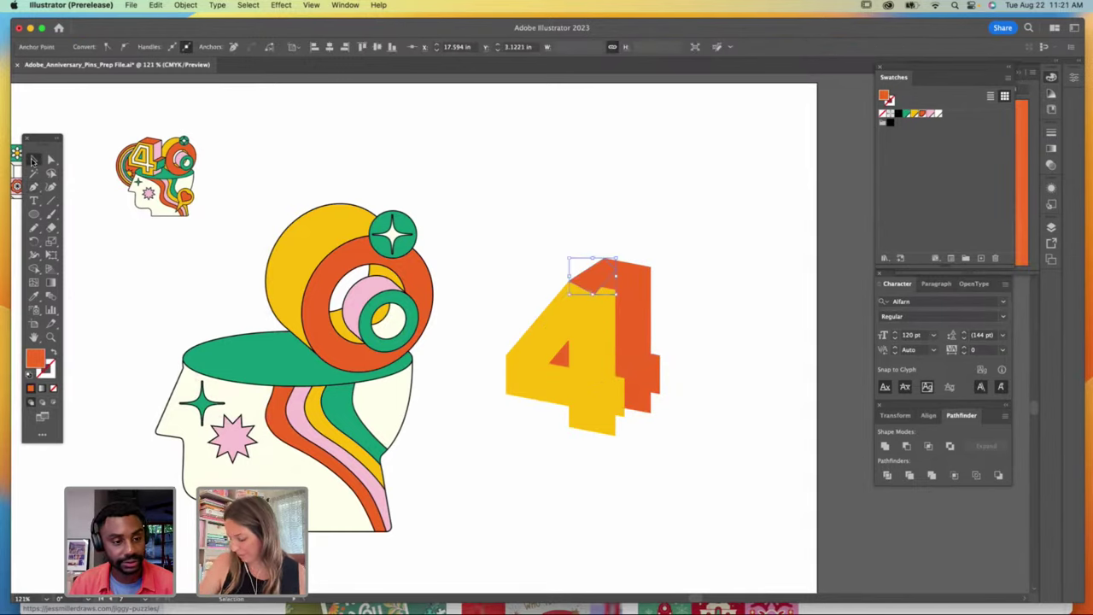
{"action": "left_click", "coordinate": [681, 347]}
Step: Draw a second filler triangle at the 4's bottom corner
{"action": "left_click", "coordinate": [34, 186]}
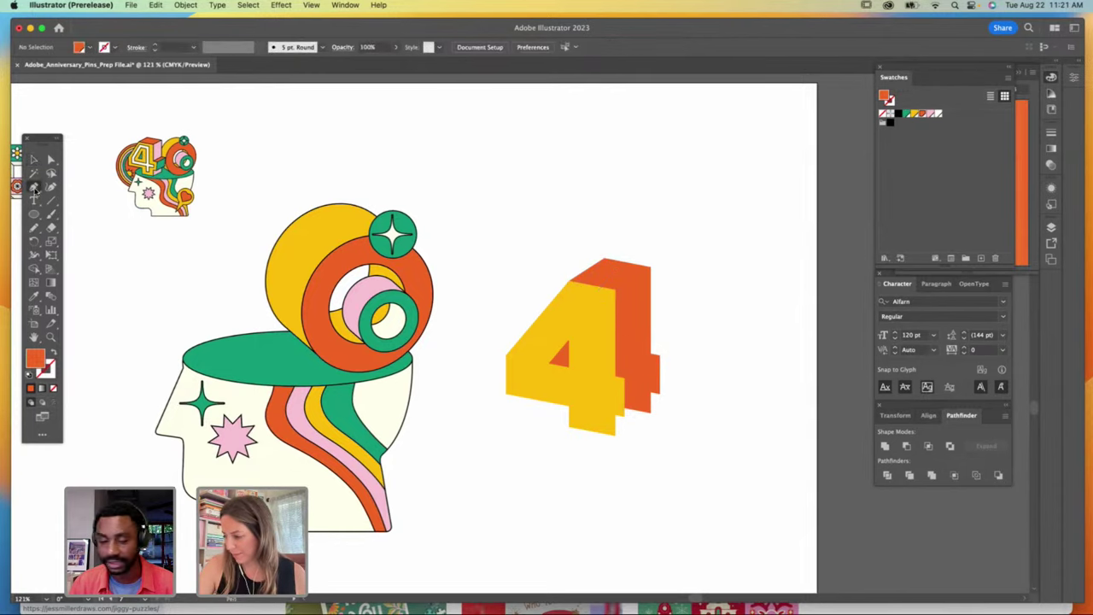
{"action": "left_click", "coordinate": [615, 434]}
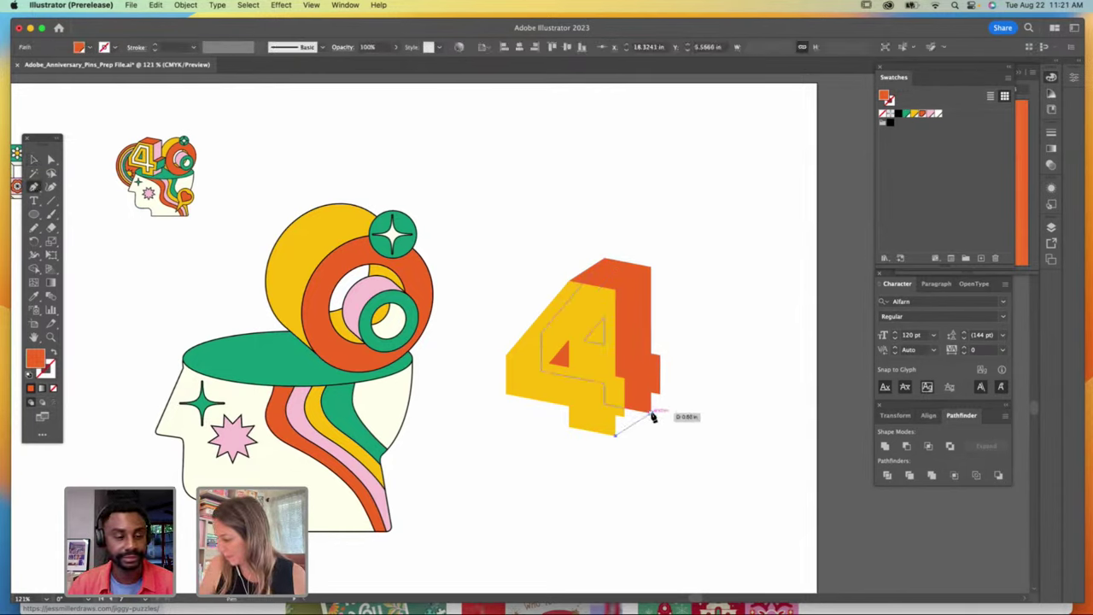
{"action": "left_click", "coordinate": [653, 417]}
{"action": "left_click", "coordinate": [613, 401]}
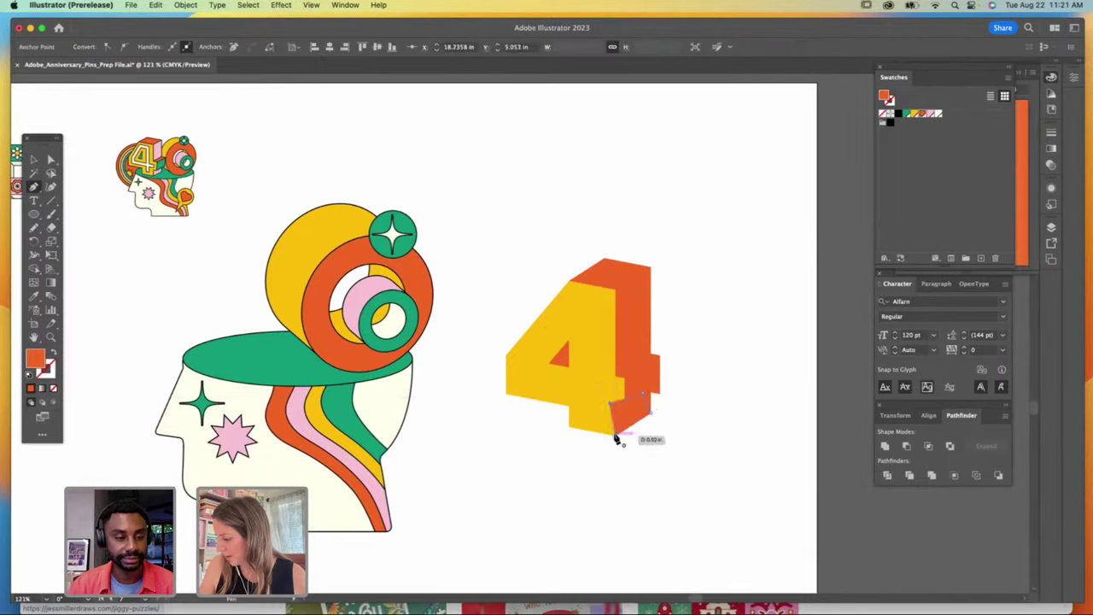
{"action": "left_click", "coordinate": [615, 437]}
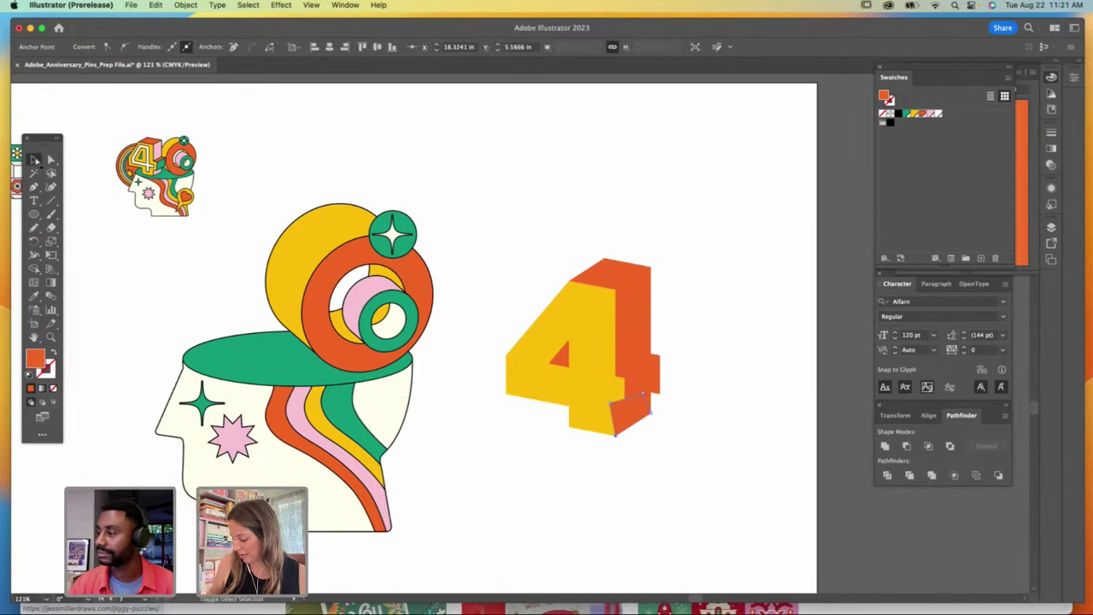
{"action": "left_click", "coordinate": [34, 160]}
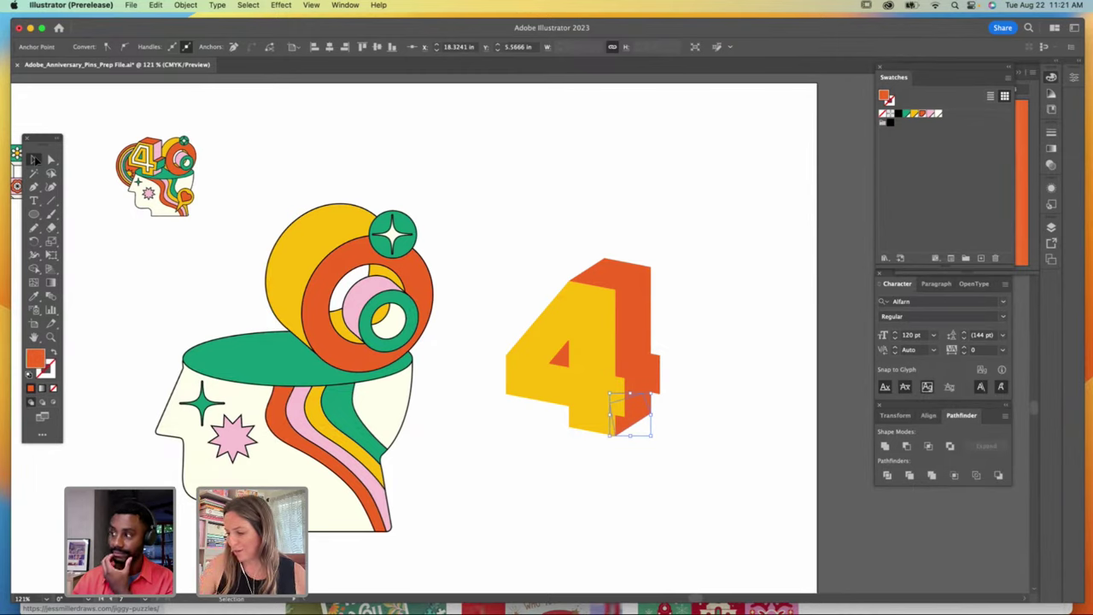
Step: Add a filler on the 4's lower-right edge, then Unite all the 4's pieces
{"action": "left_click", "coordinate": [34, 186]}
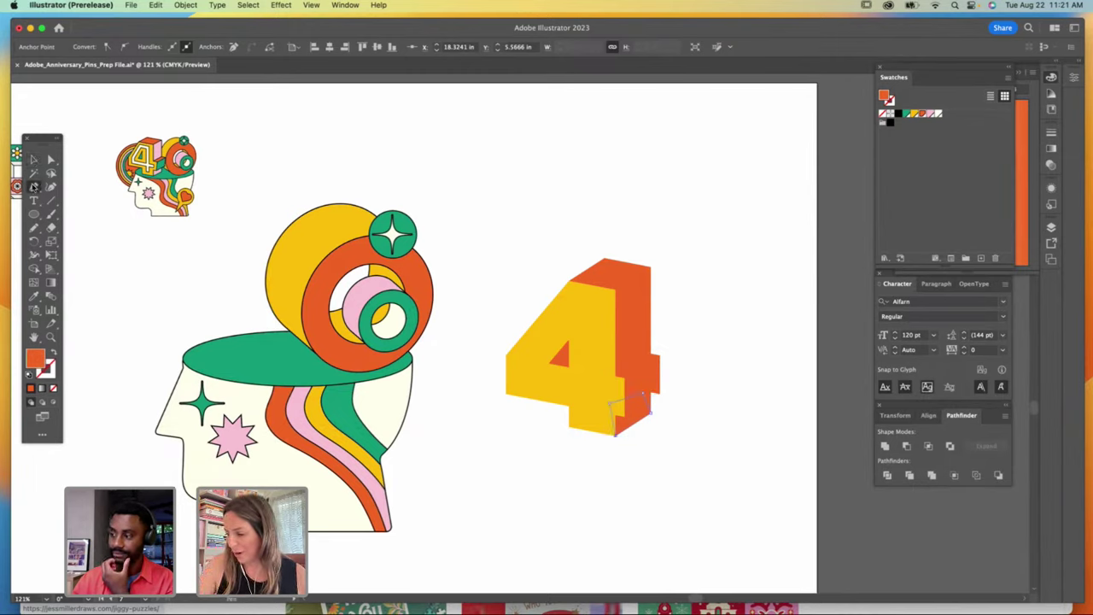
{"action": "left_click", "coordinate": [658, 394]}
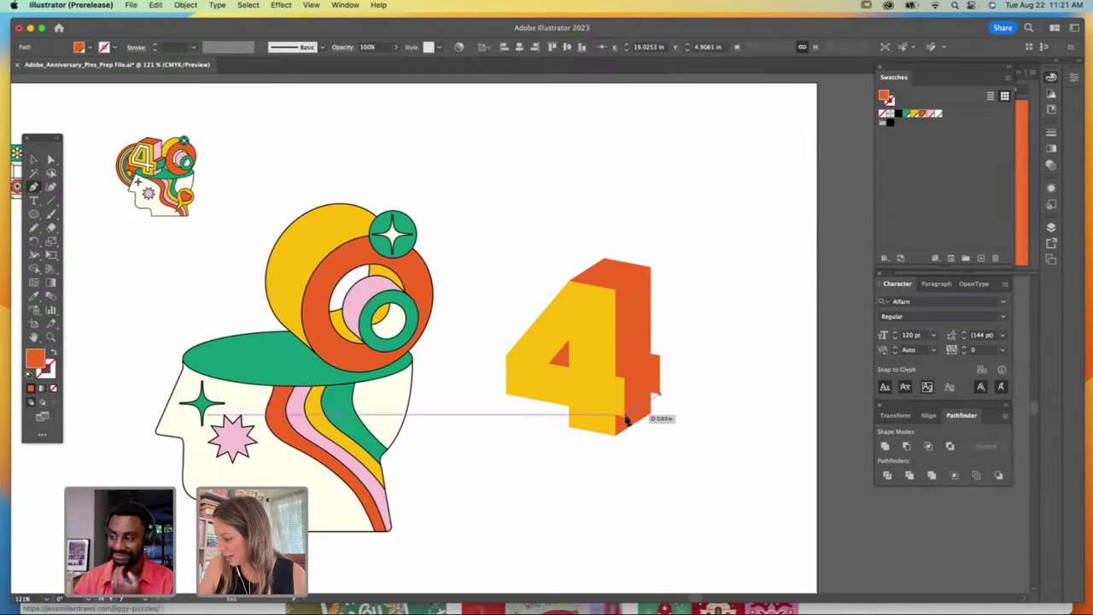
{"action": "left_click", "coordinate": [626, 420]}
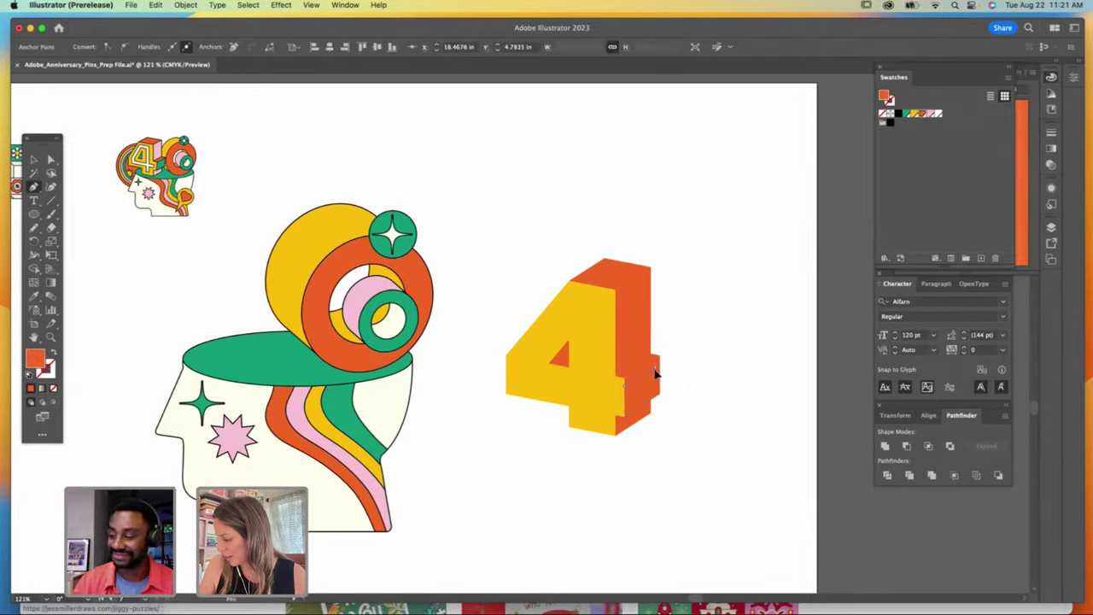
{"action": "left_click", "coordinate": [660, 397]}
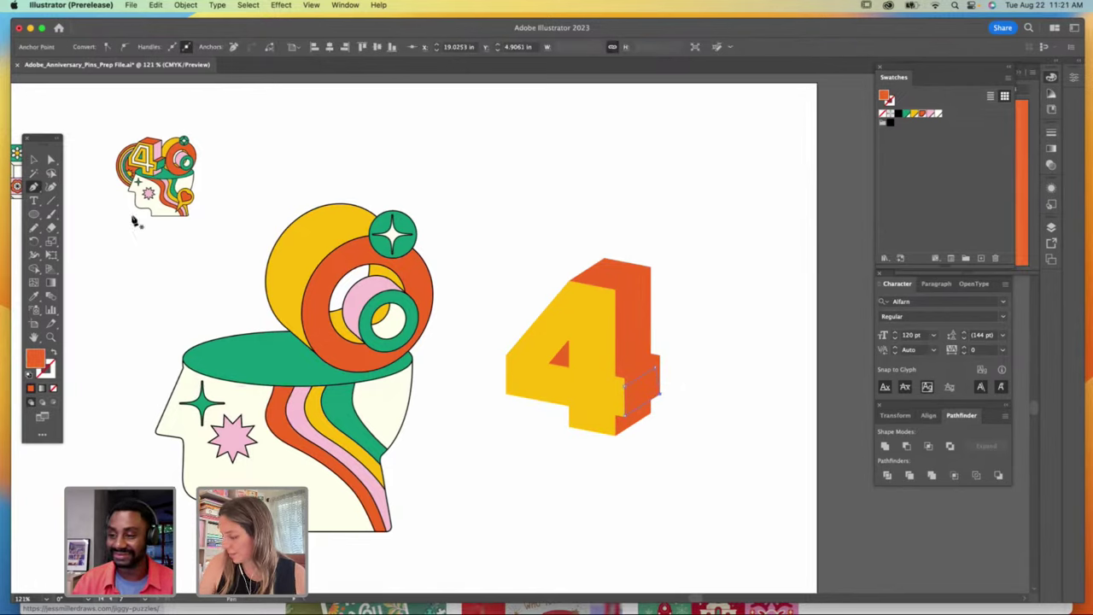
{"action": "left_click", "coordinate": [34, 159]}
{"action": "left_click", "coordinate": [34, 160]}
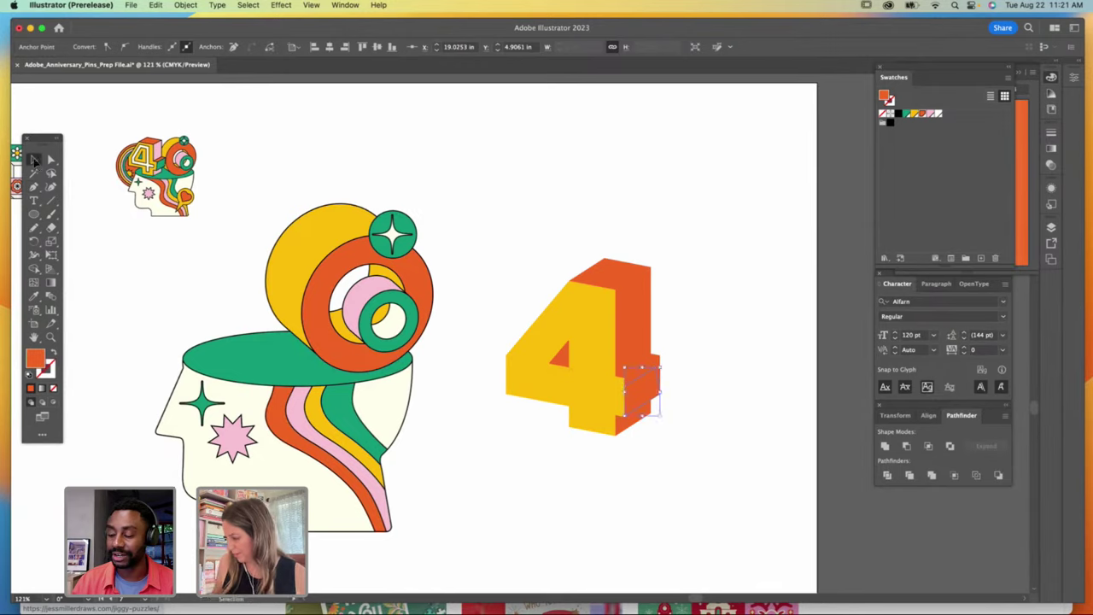
{"action": "left_click", "coordinate": [674, 465]}
{"action": "left_click_drag", "start_coordinate": [651, 241], "coordinate": [598, 299]}
{"action": "left_click", "coordinate": [891, 445]}
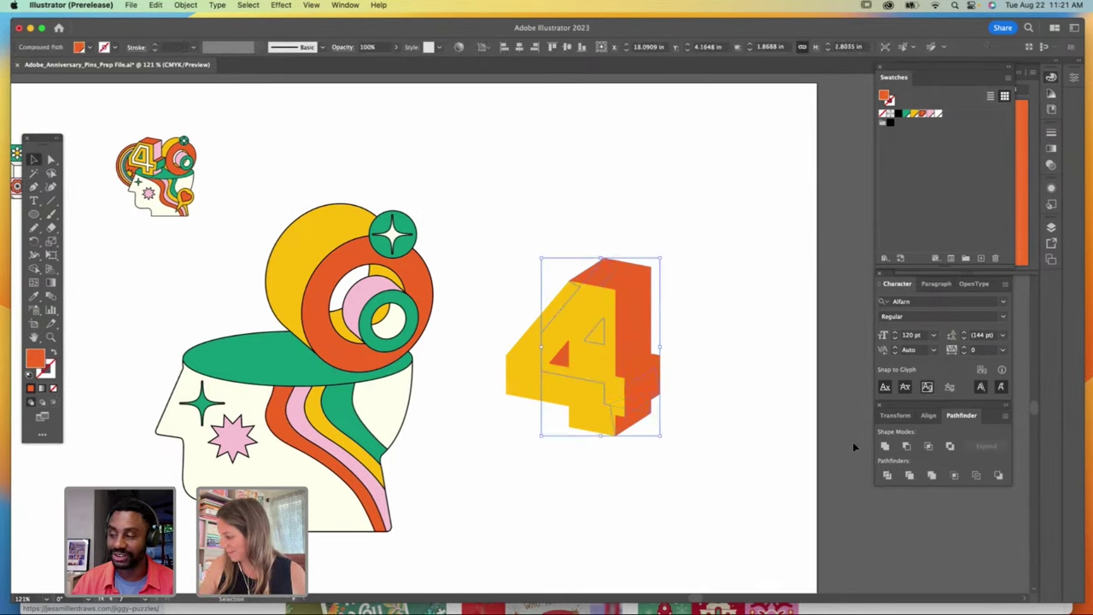
{"action": "left_click", "coordinate": [751, 449]}
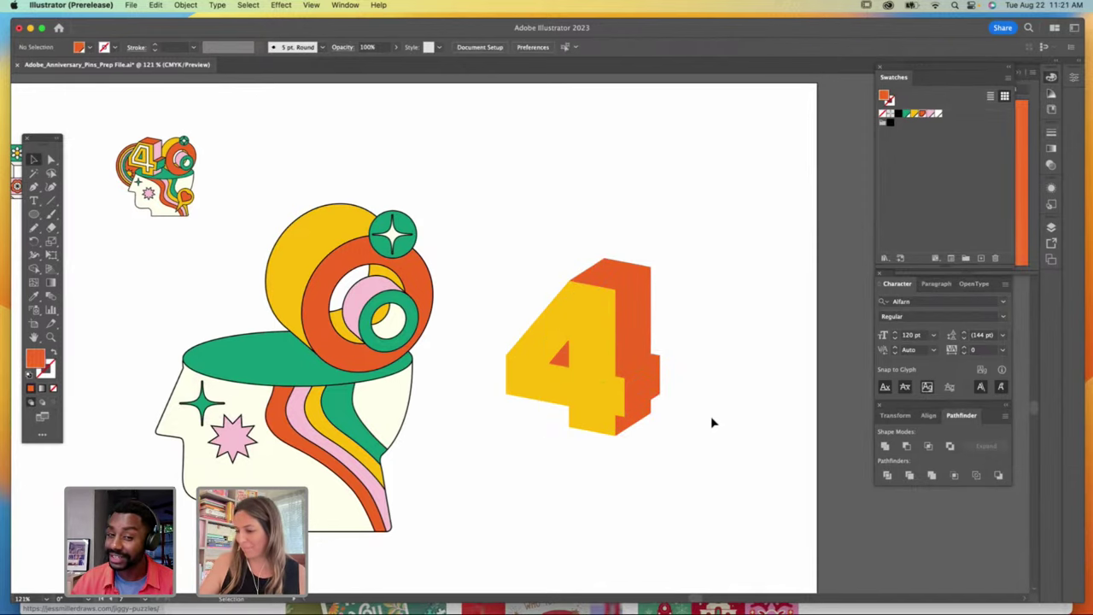
Step: Move the reference thumbnail next to the 4 and zoom in on both
{"action": "left_click", "coordinate": [35, 337]}
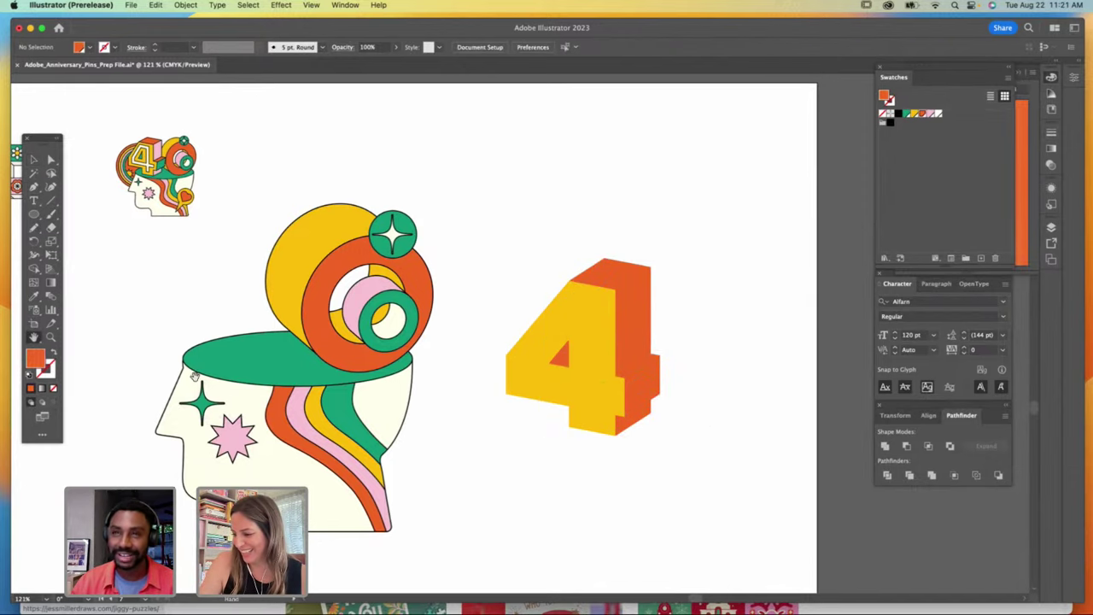
{"action": "left_click_drag", "start_coordinate": [195, 376], "coordinate": [154, 384]}
{"action": "key", "text": "v"}
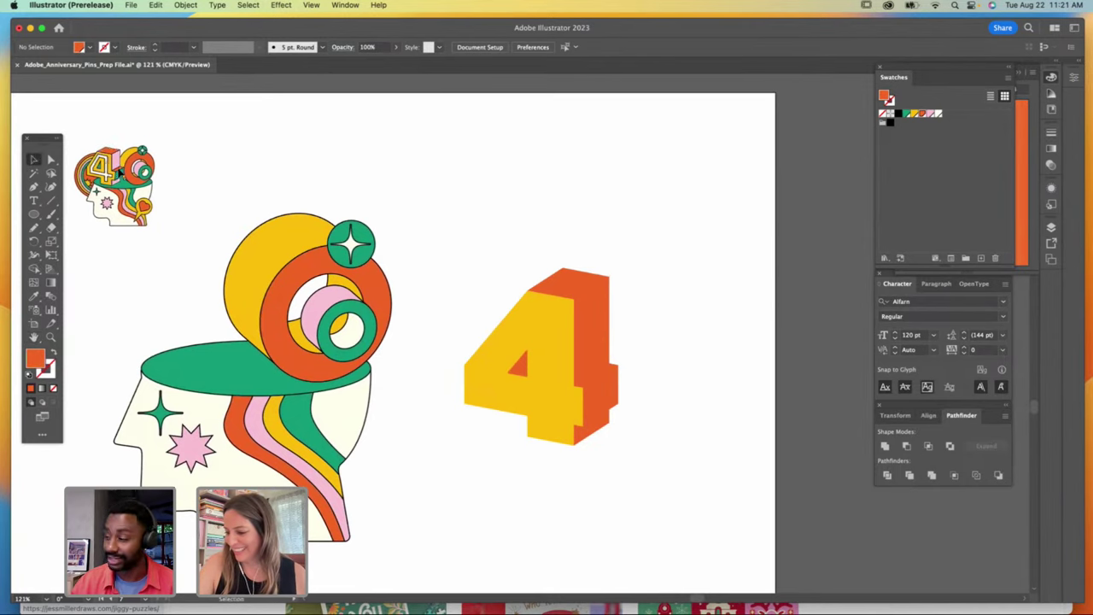
{"action": "left_click_drag", "start_coordinate": [118, 171], "coordinate": [459, 210]}
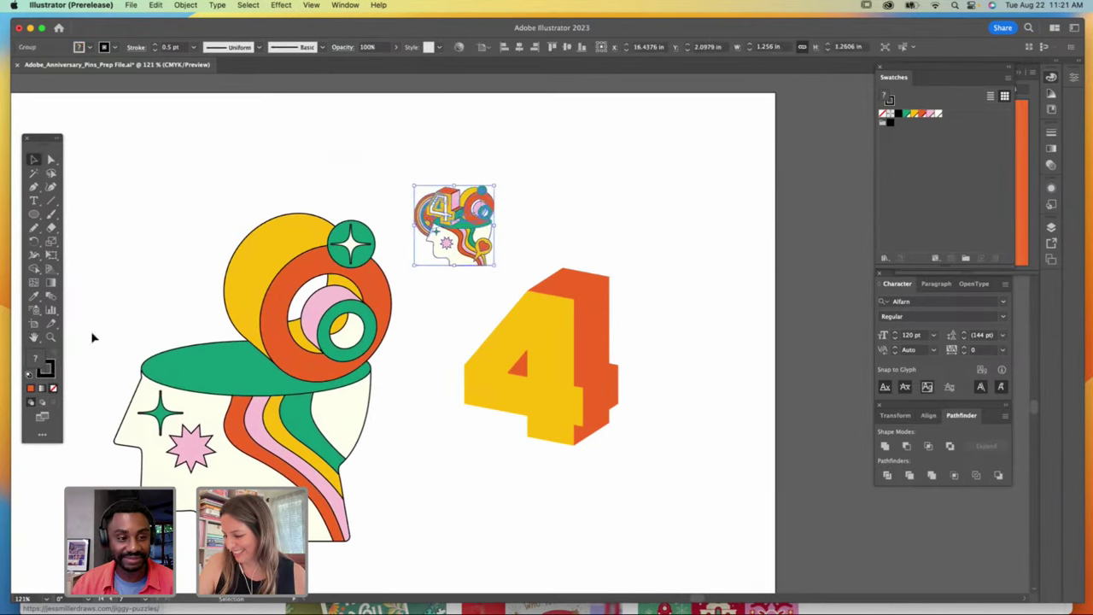
{"action": "left_click", "coordinate": [51, 337]}
{"action": "left_click", "coordinate": [660, 283]}
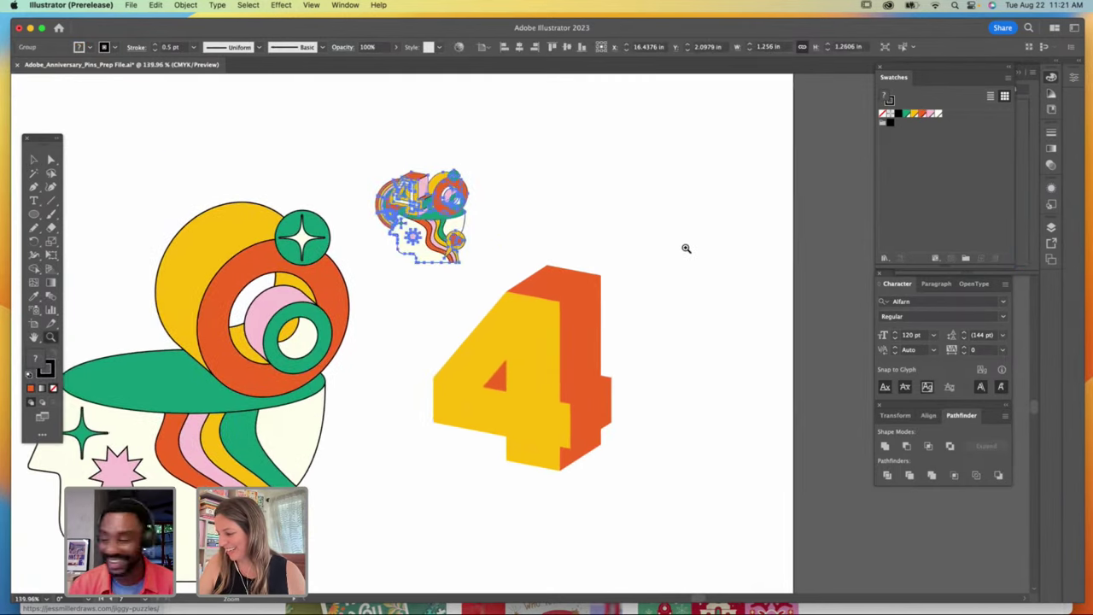
{"action": "key", "text": "v"}
{"action": "left_click", "coordinate": [80, 189]}
{"action": "left_click", "coordinate": [34, 337]}
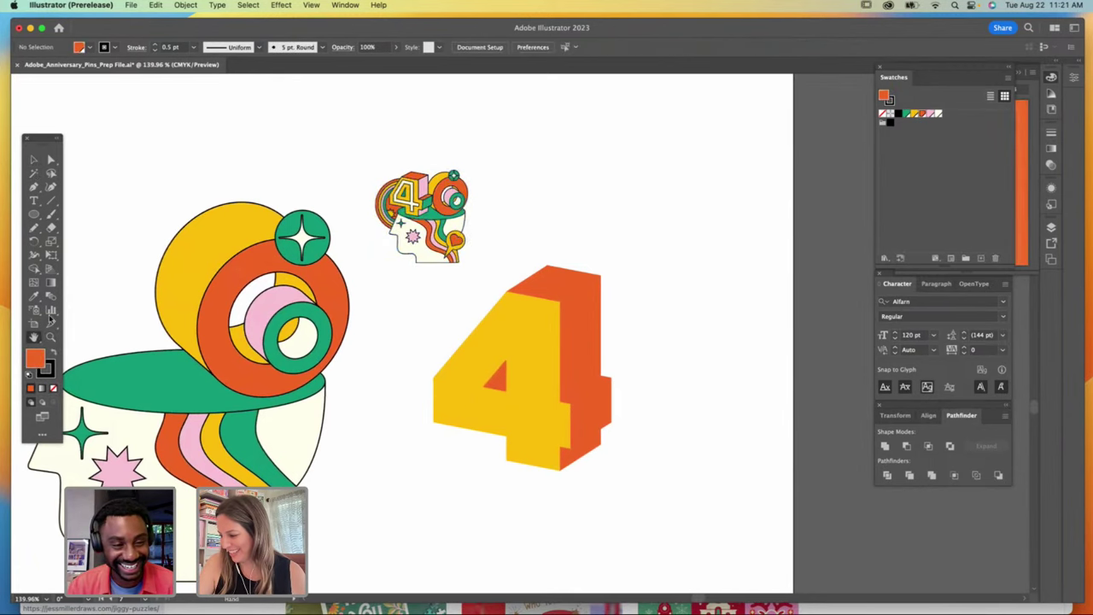
{"action": "left_click_drag", "start_coordinate": [143, 288], "coordinate": [116, 257]}
Step: Draw a pink, outline-free face along the 4's top and right edges
{"action": "left_click", "coordinate": [33, 186]}
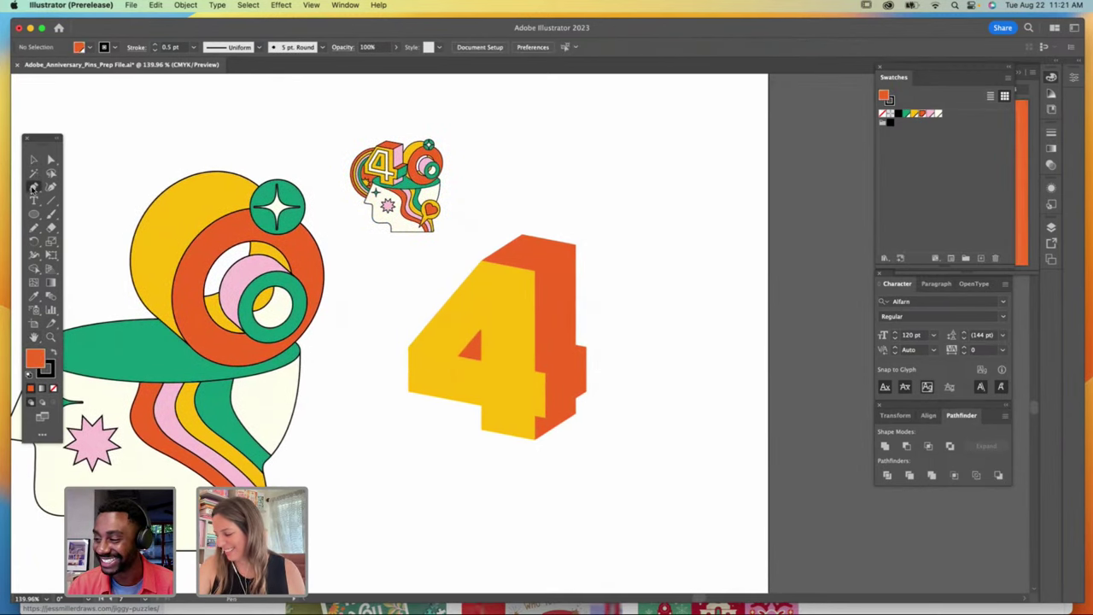
{"action": "left_click", "coordinate": [523, 280]}
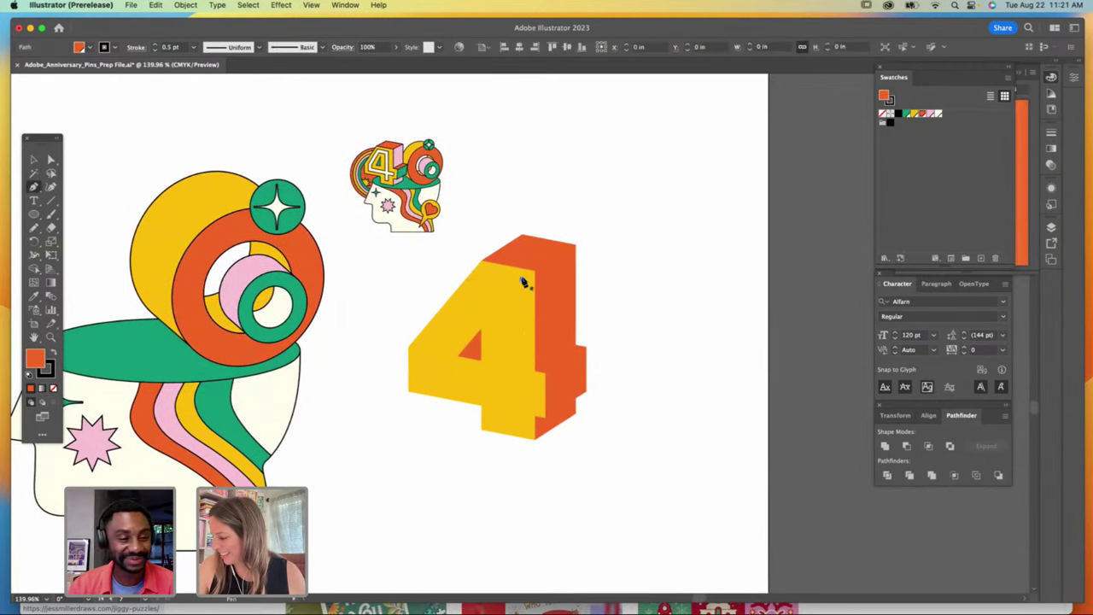
{"action": "left_click", "coordinate": [586, 240]}
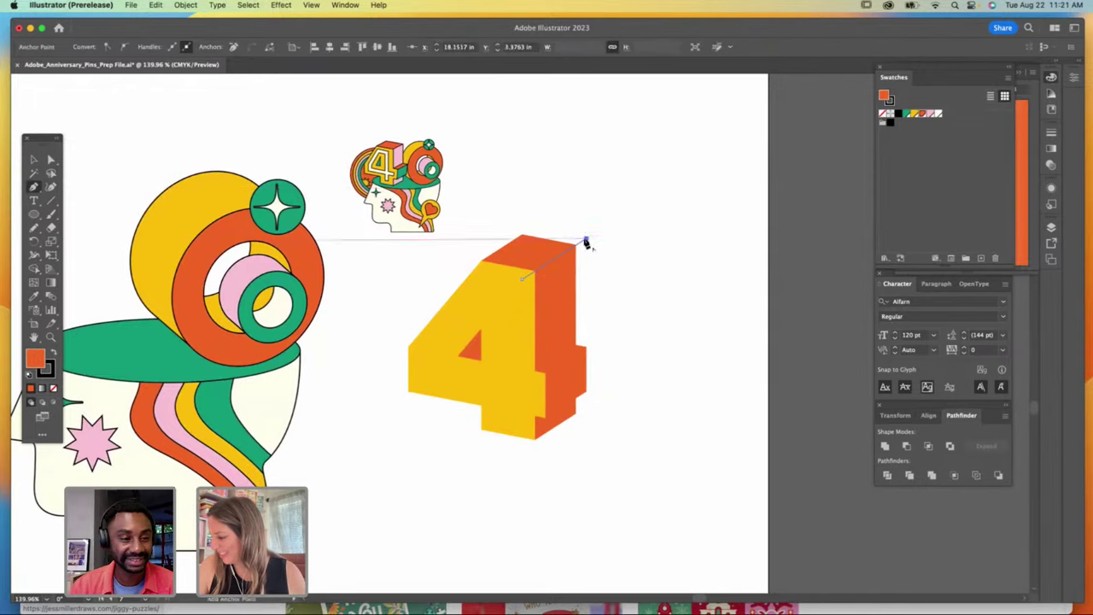
{"action": "left_click", "coordinate": [587, 340]}
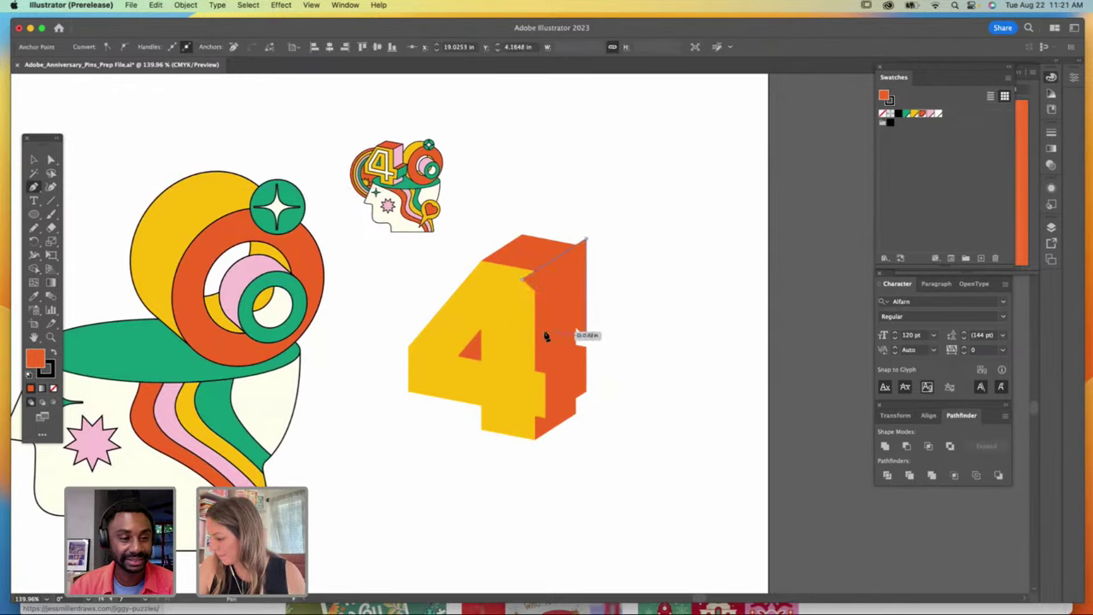
{"action": "left_click", "coordinate": [515, 386]}
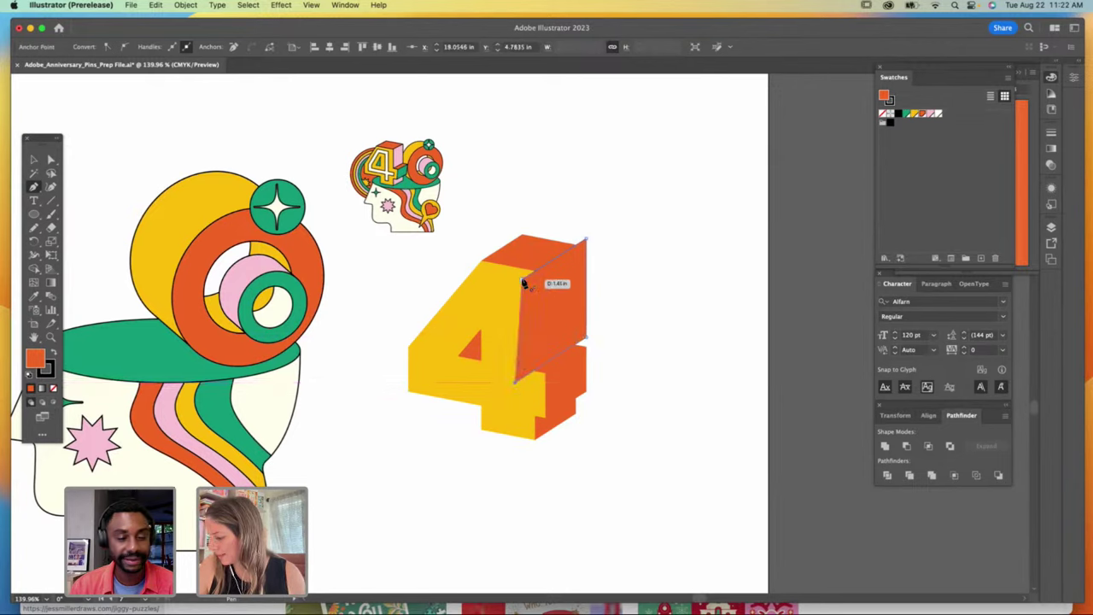
{"action": "left_click", "coordinate": [523, 280]}
{"action": "left_click", "coordinate": [34, 162]}
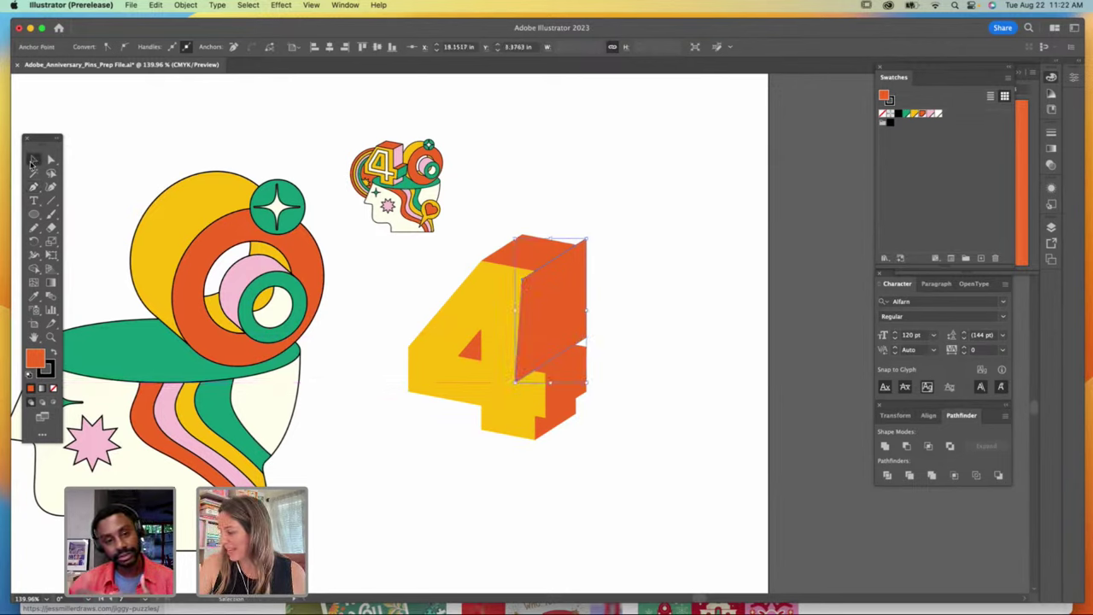
{"action": "left_click", "coordinate": [934, 114]}
{"action": "left_click", "coordinate": [884, 113]}
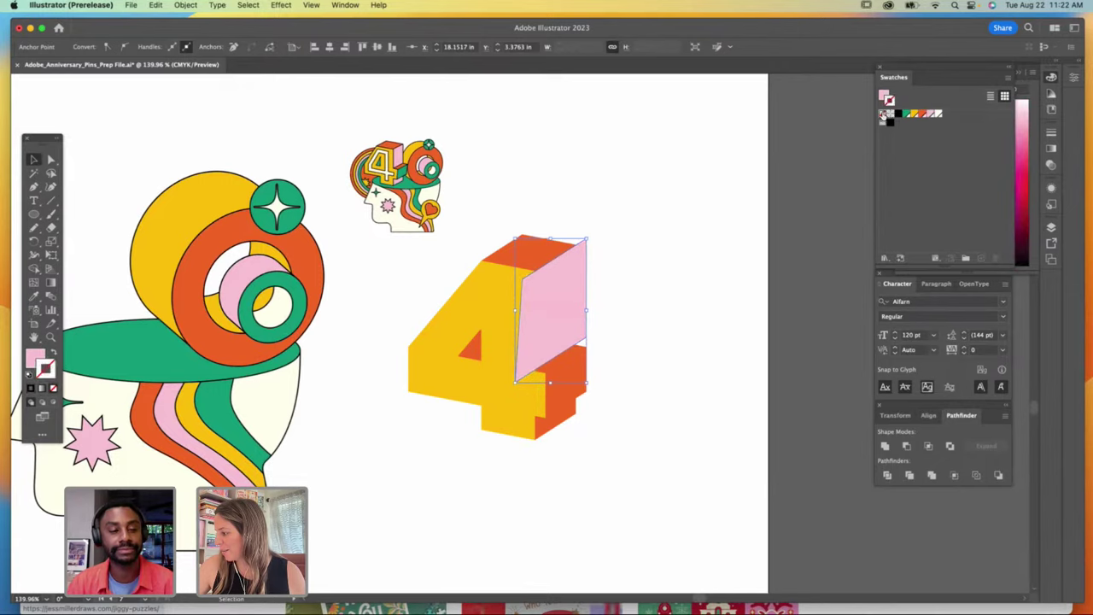
{"action": "left_click", "coordinate": [651, 248]}
{"action": "left_click", "coordinate": [571, 294]}
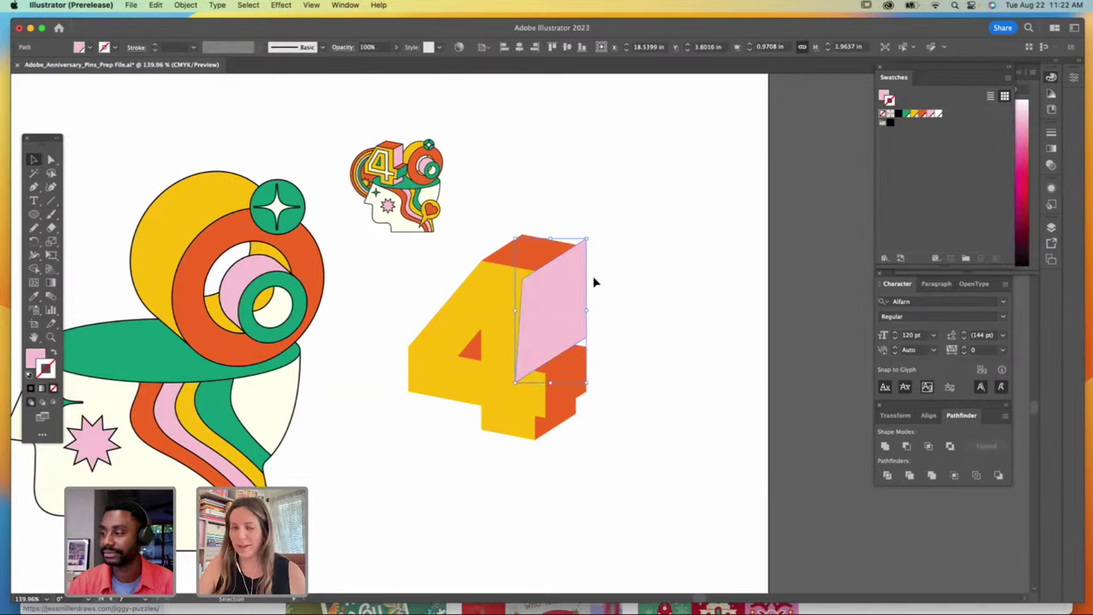
Step: Draw a green parallelogram below the pink face and adjust its right corner
{"action": "left_click", "coordinate": [33, 188]}
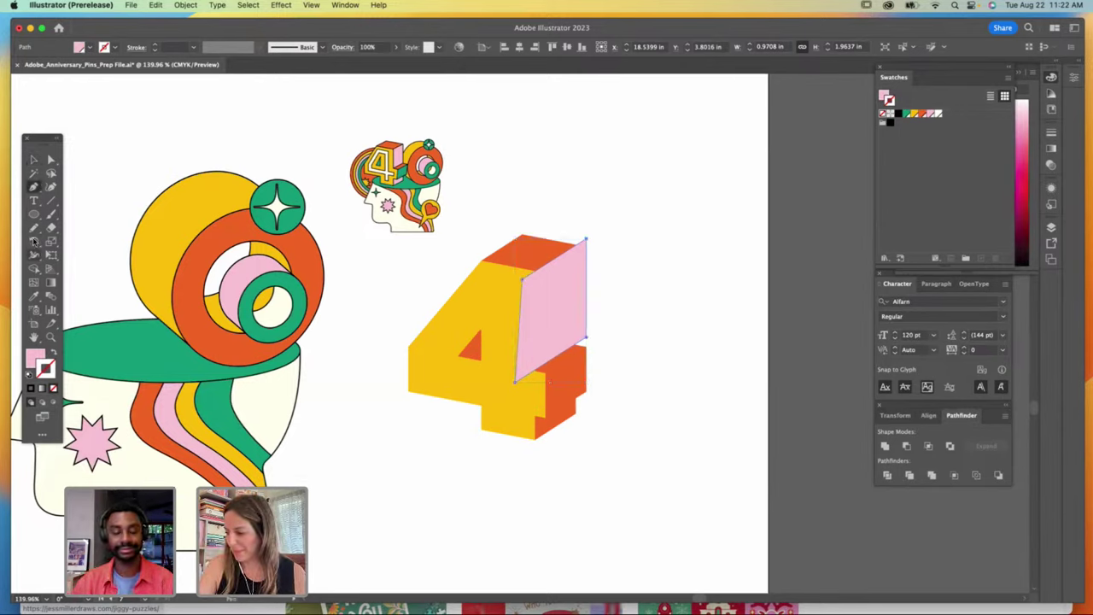
{"action": "left_click", "coordinate": [533, 383]}
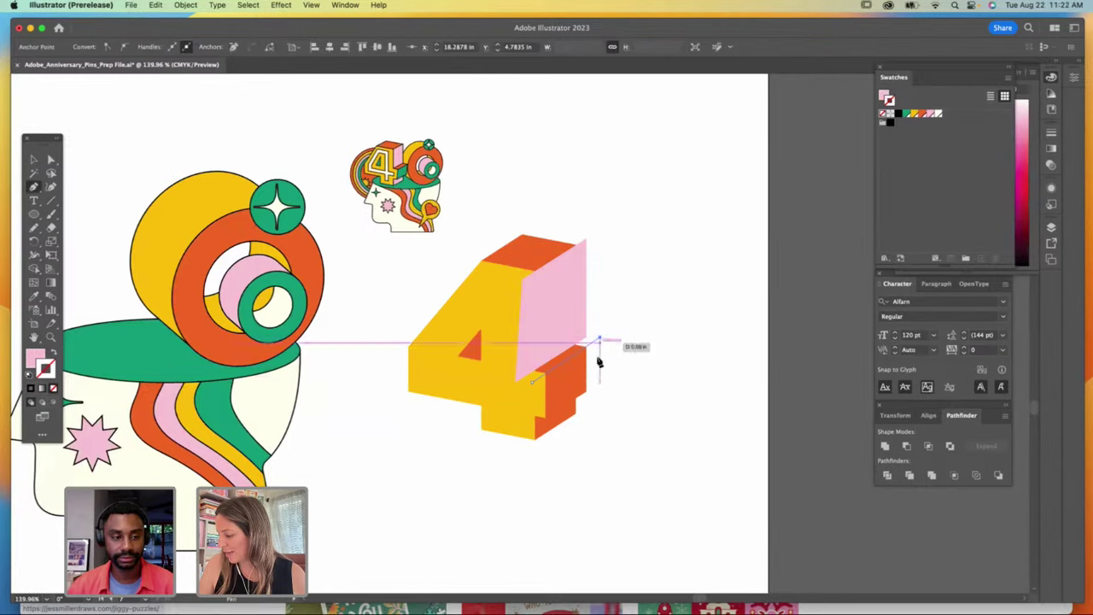
{"action": "left_click_drag", "start_coordinate": [599, 362], "coordinate": [595, 392]}
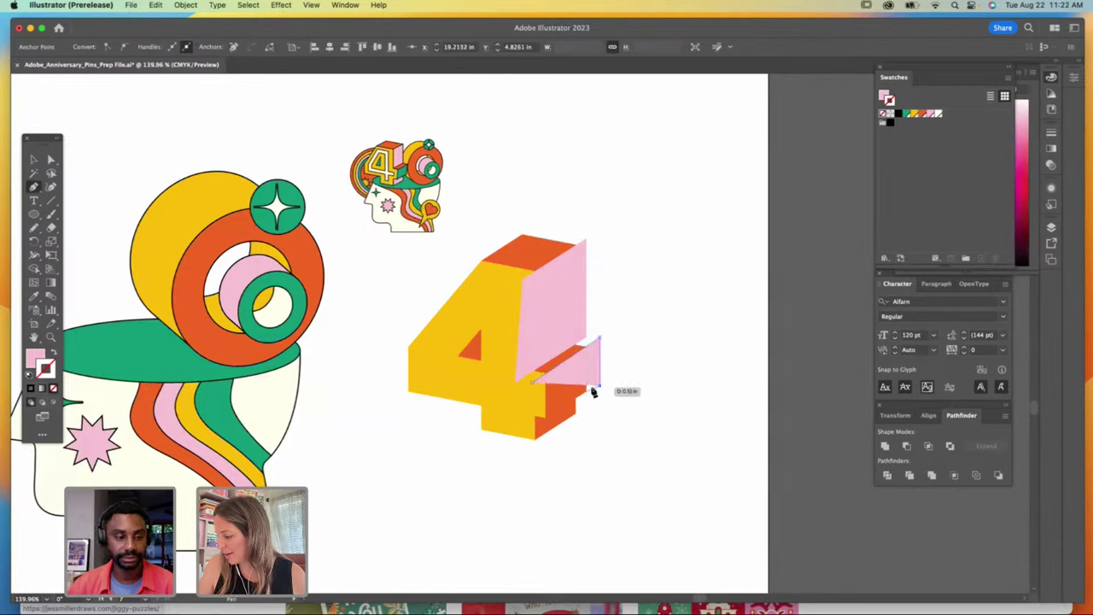
{"action": "left_click", "coordinate": [545, 418]}
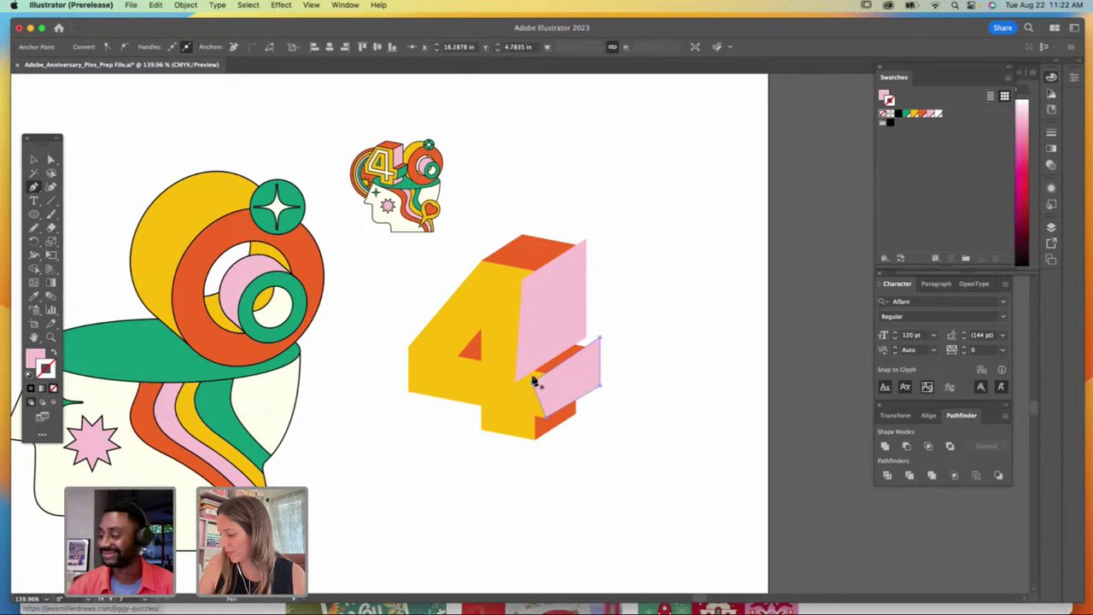
{"action": "left_click", "coordinate": [51, 159]}
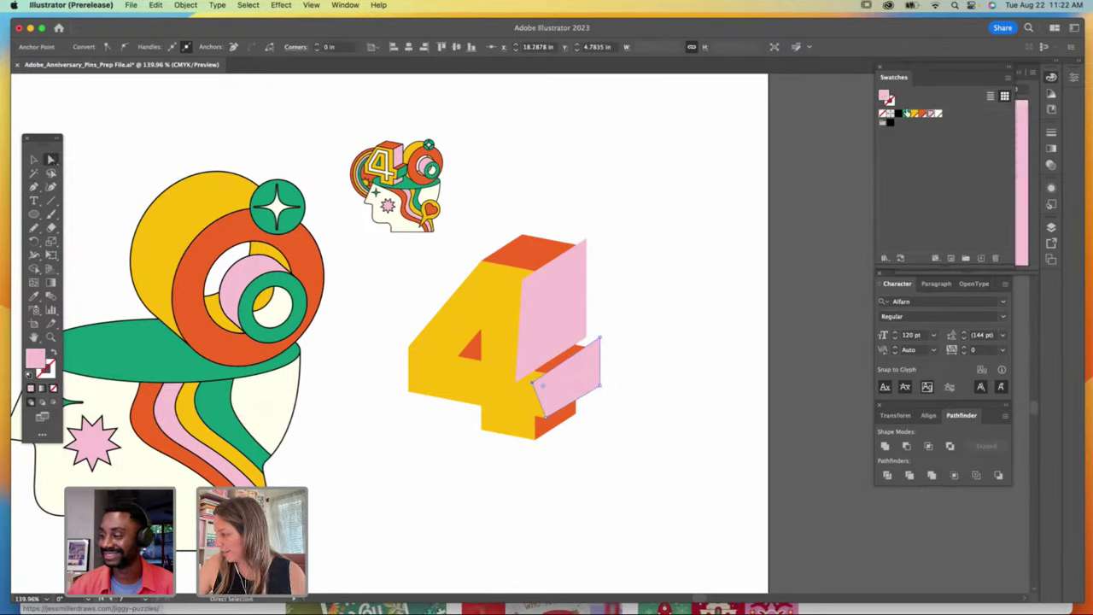
{"action": "left_click", "coordinate": [901, 114]}
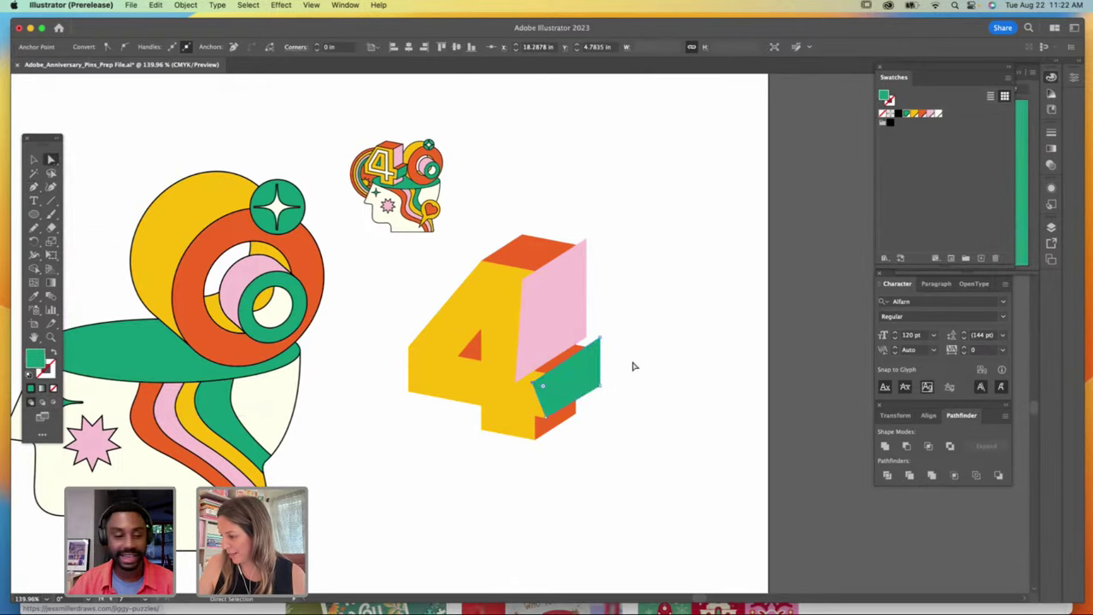
{"action": "left_click_drag", "start_coordinate": [605, 384], "coordinate": [600, 389]}
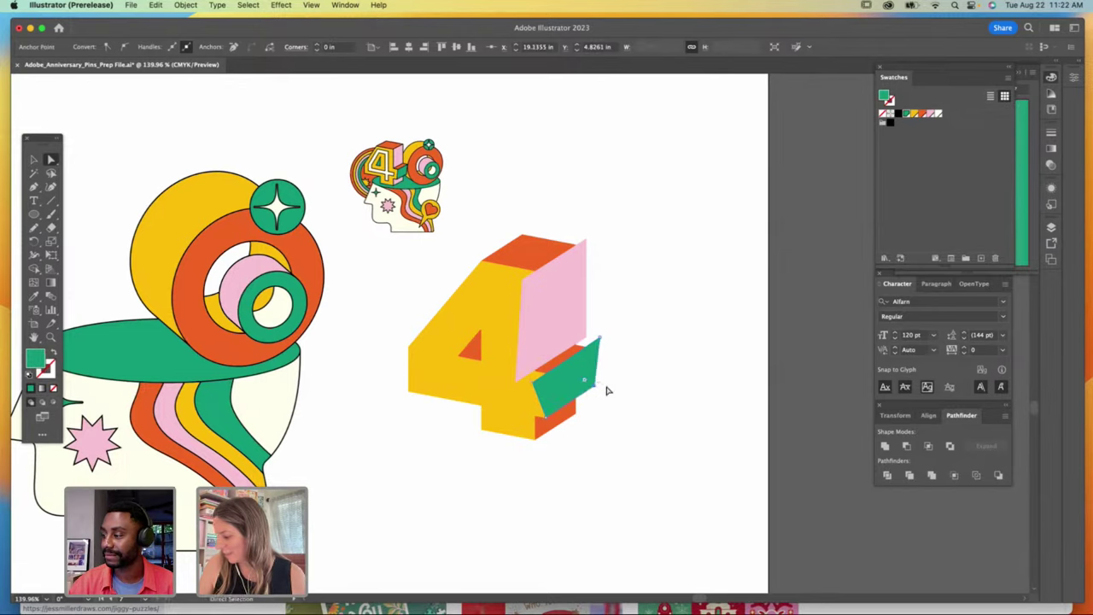
Step: Add a lower pink piece, then select the green and both pink side pieces
{"action": "left_click", "coordinate": [35, 188]}
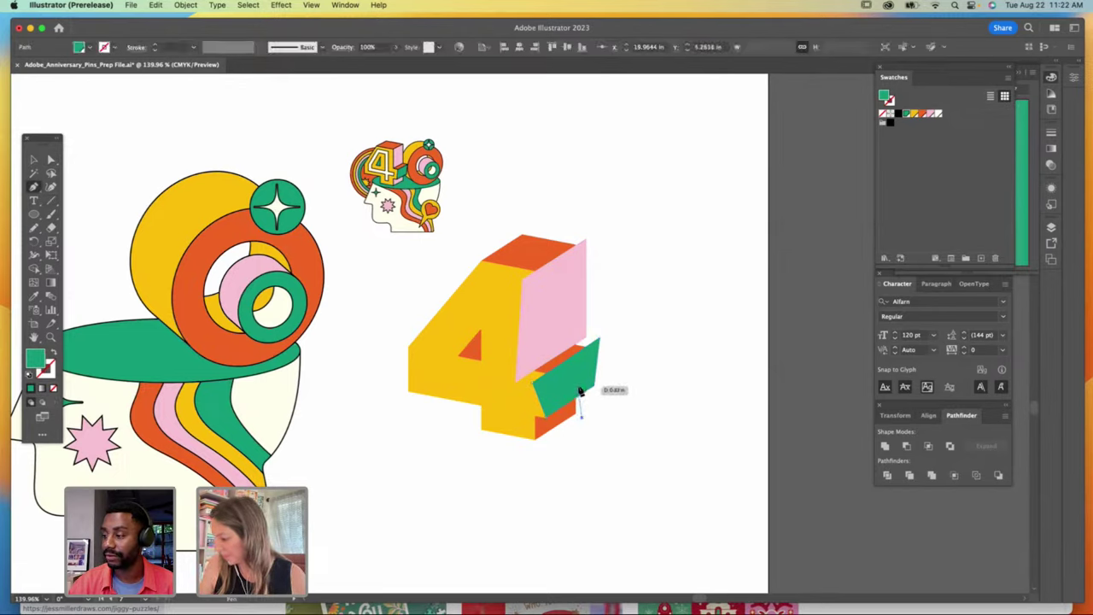
{"action": "left_click_drag", "start_coordinate": [532, 415], "coordinate": [576, 435]}
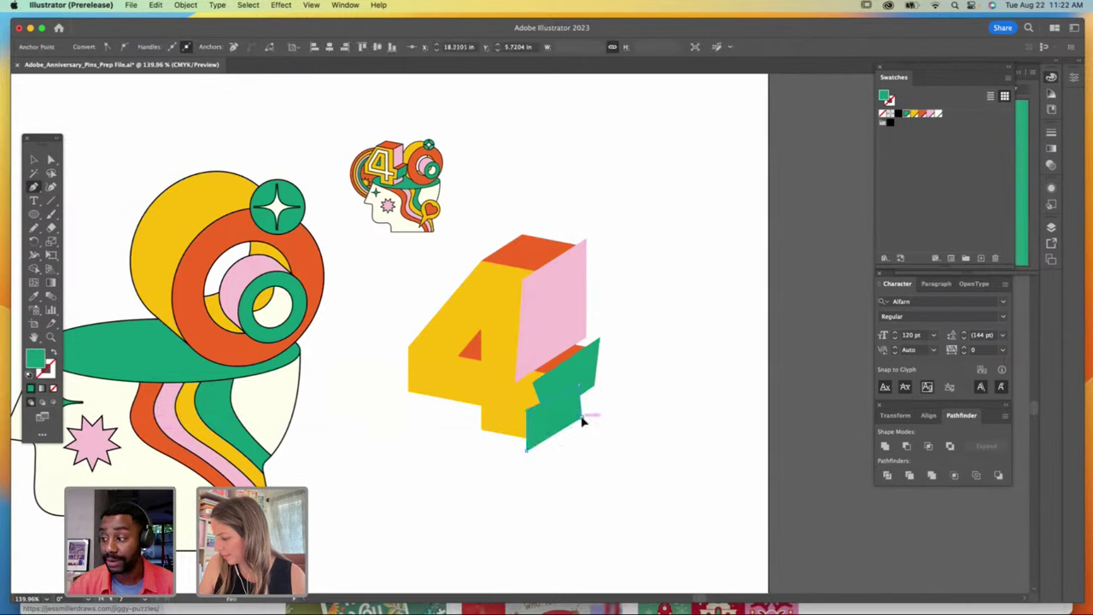
{"action": "left_click", "coordinate": [32, 159]}
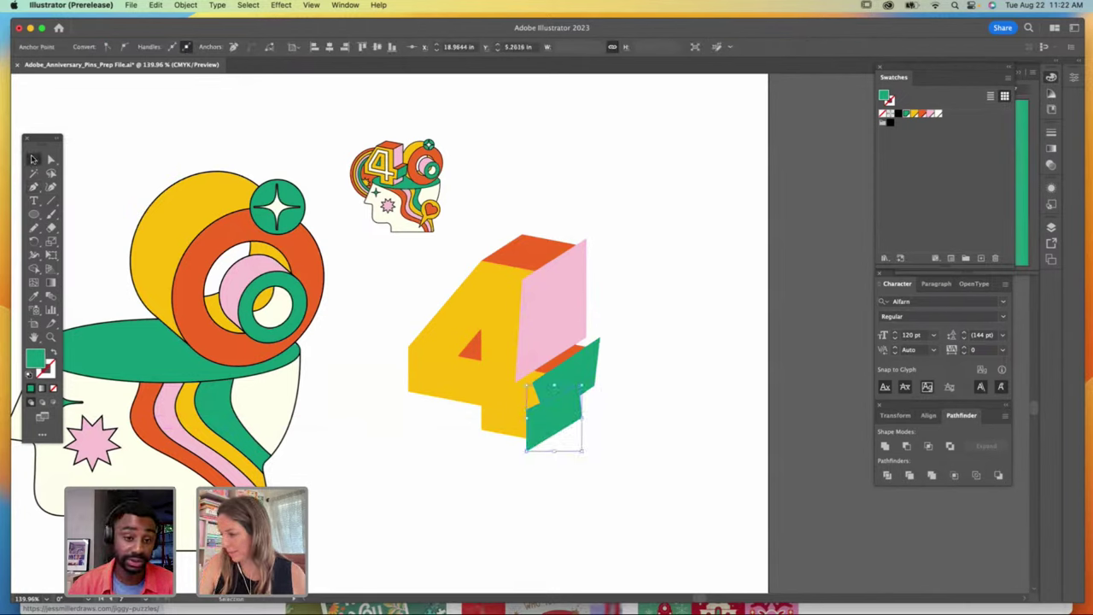
{"action": "left_click", "coordinate": [932, 115]}
{"action": "left_click", "coordinate": [602, 343]}
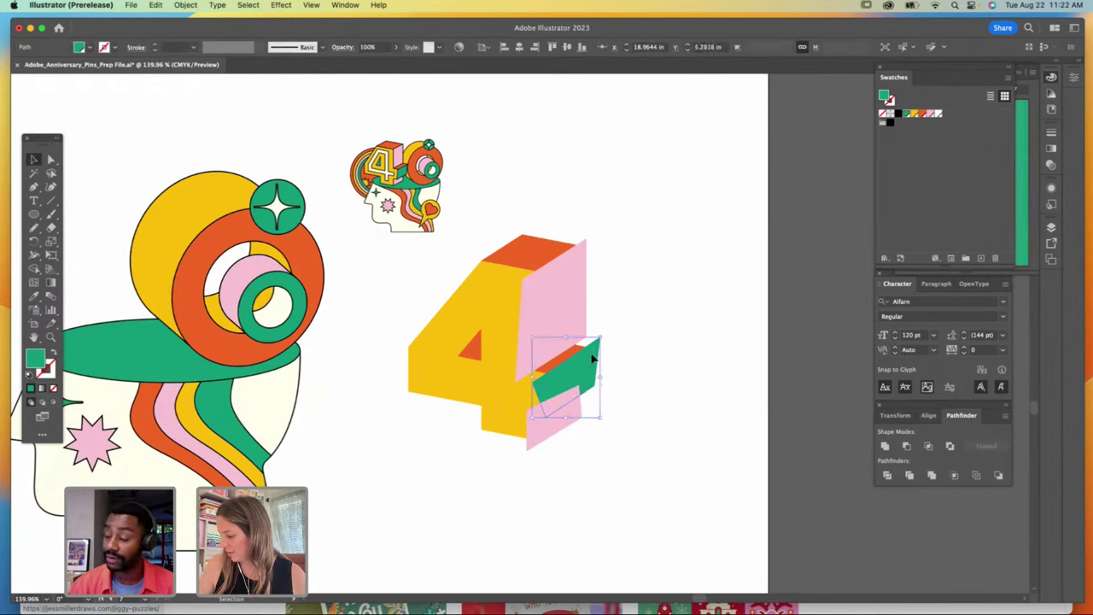
{"action": "left_click", "coordinate": [572, 300], "text": "shift"}
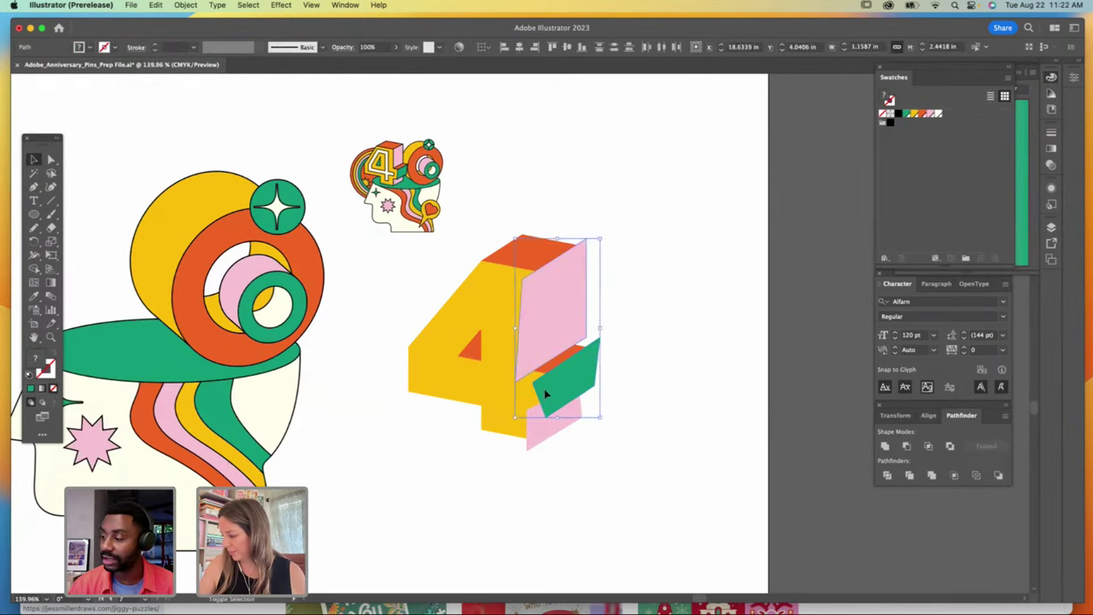
{"action": "left_click", "coordinate": [538, 441], "text": "shift"}
Step: Paste the pink and green pieces inside the orange side using Draw Inside, then return to Draw Normal
{"action": "key", "text": "Delete"}
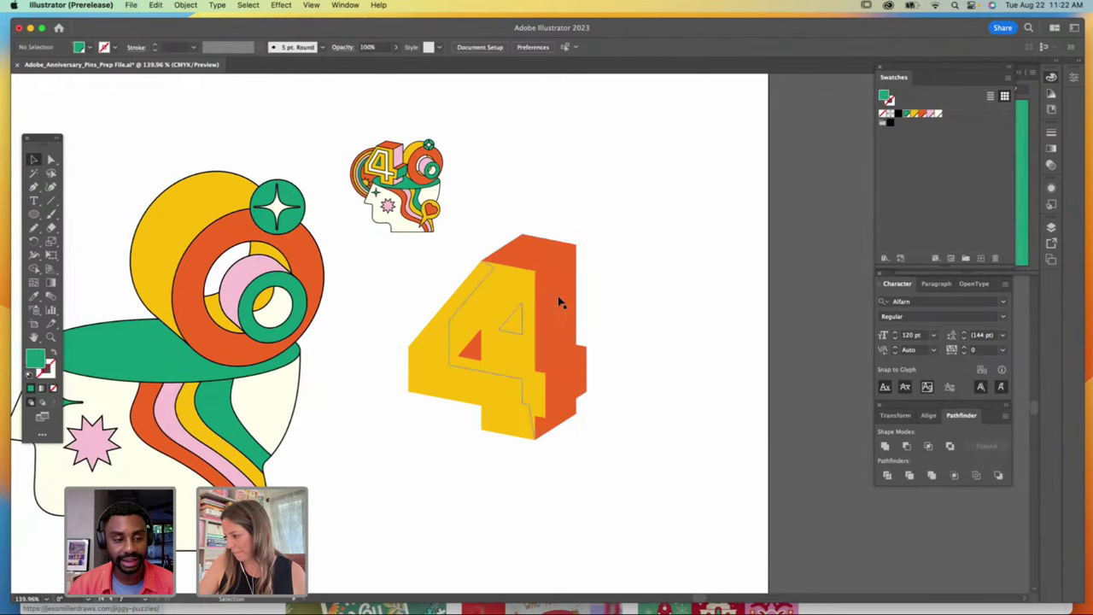
{"action": "left_click", "coordinate": [561, 299]}
{"action": "left_click", "coordinate": [53, 404]}
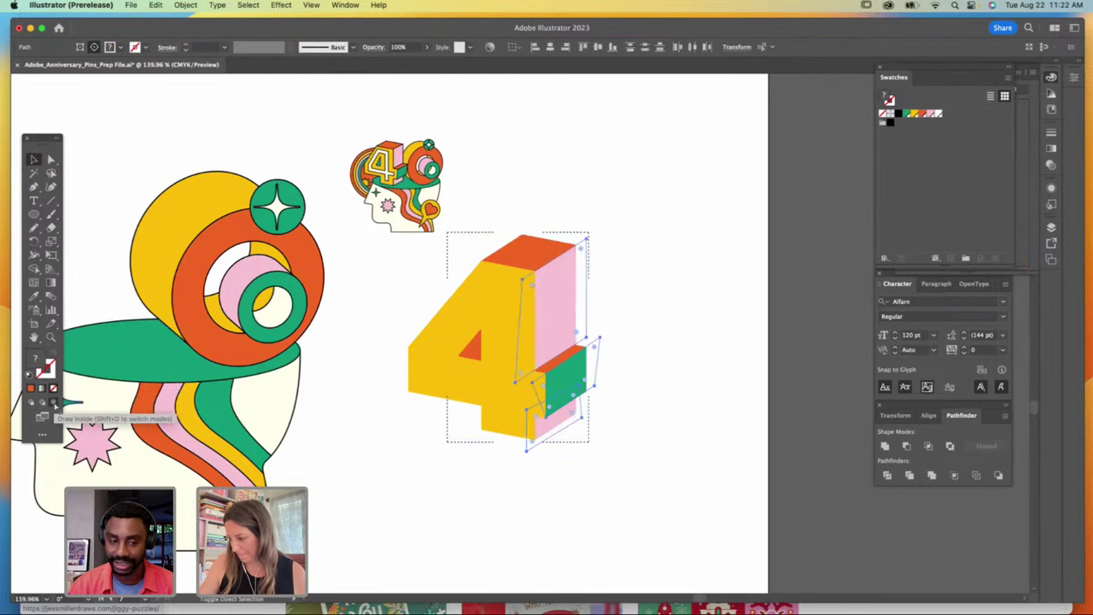
{"action": "key", "text": "super+f"}
{"action": "left_click", "coordinate": [701, 356]}
{"action": "key", "text": "shift+d"}
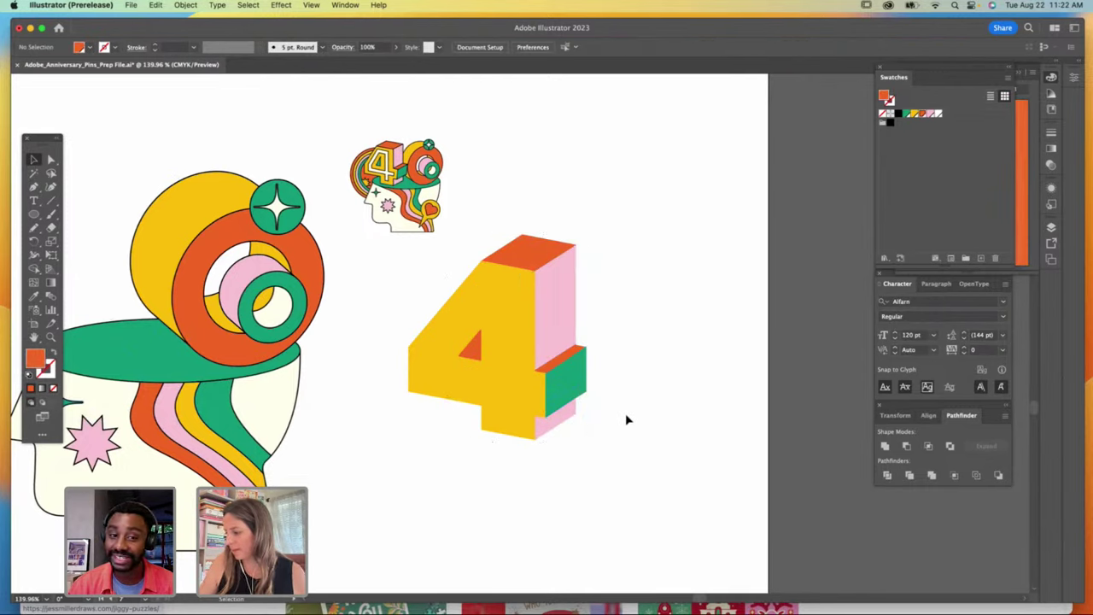
Step: Unlock all objects and give the whole 4 a black outline
{"action": "left_click", "coordinate": [566, 394]}
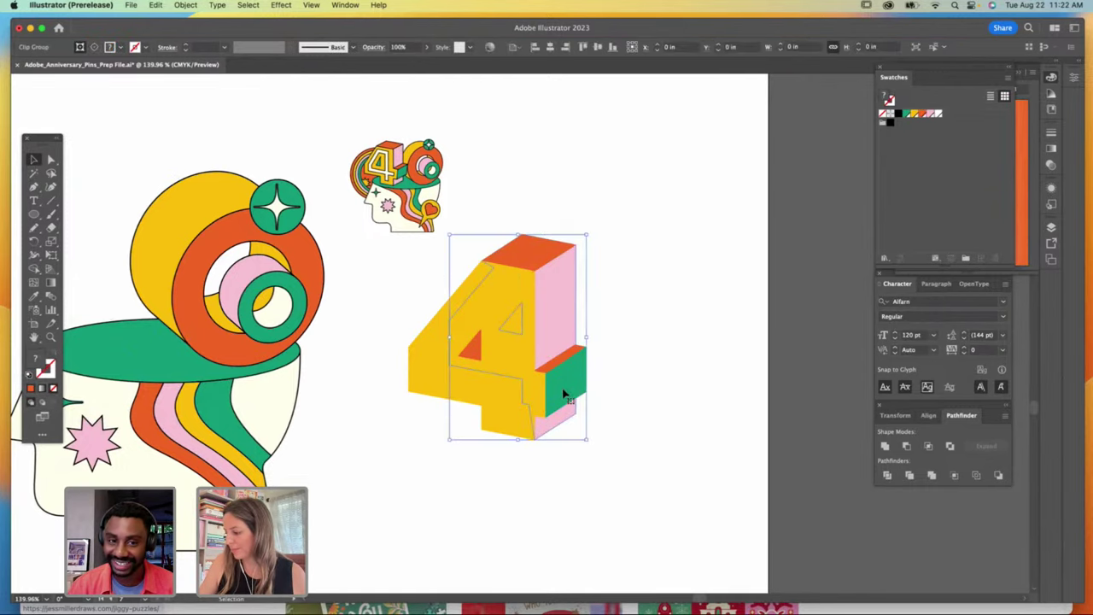
{"action": "left_click", "coordinate": [183, 6]}
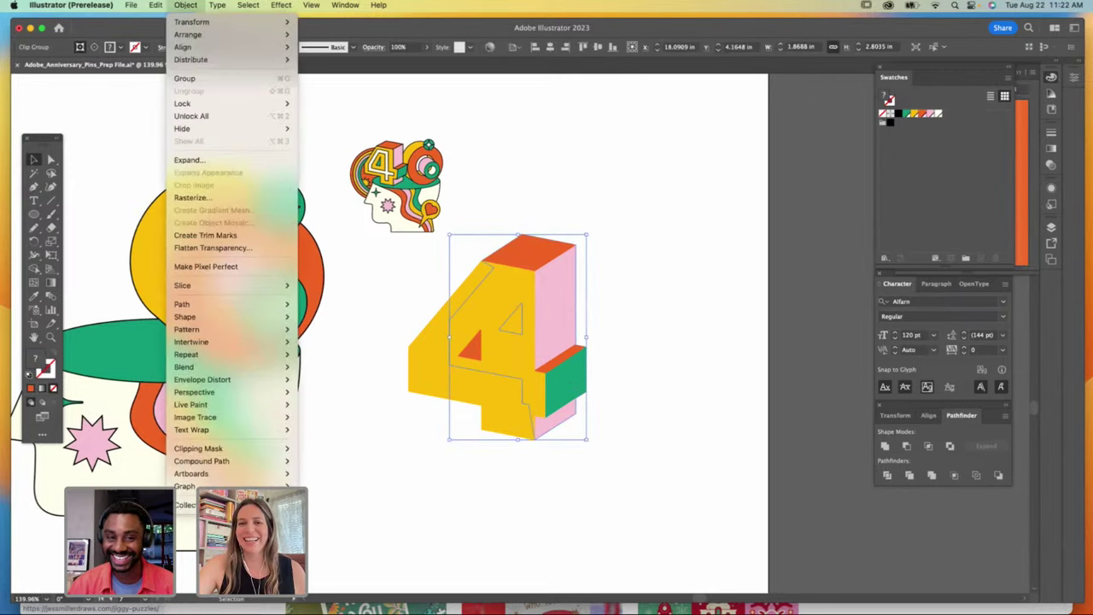
{"action": "left_click", "coordinate": [216, 116]}
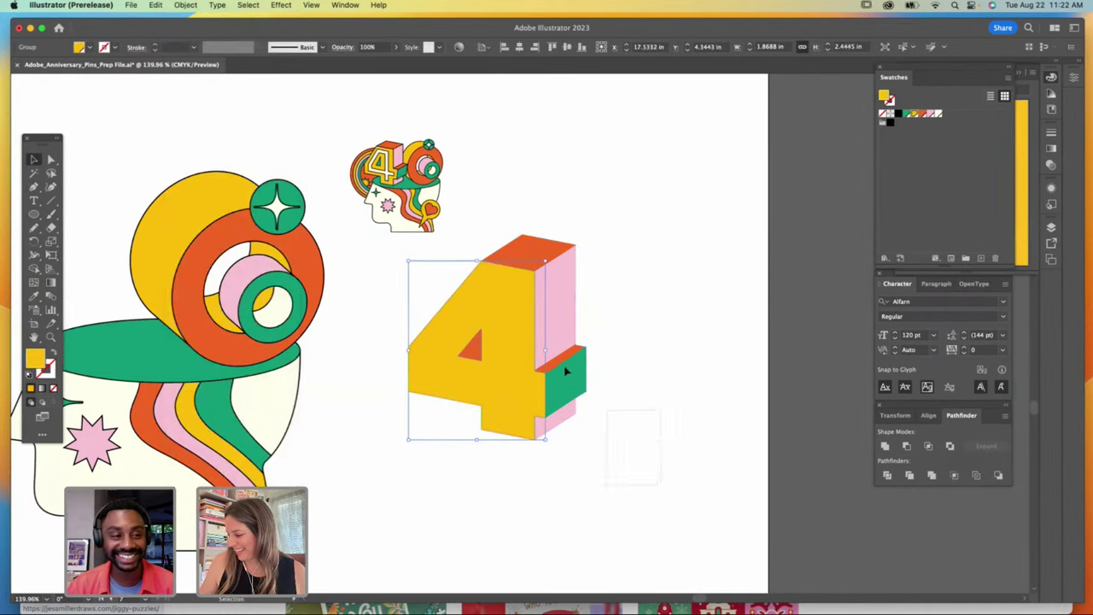
{"action": "left_click", "coordinate": [426, 249]}
{"action": "left_click", "coordinate": [890, 101]}
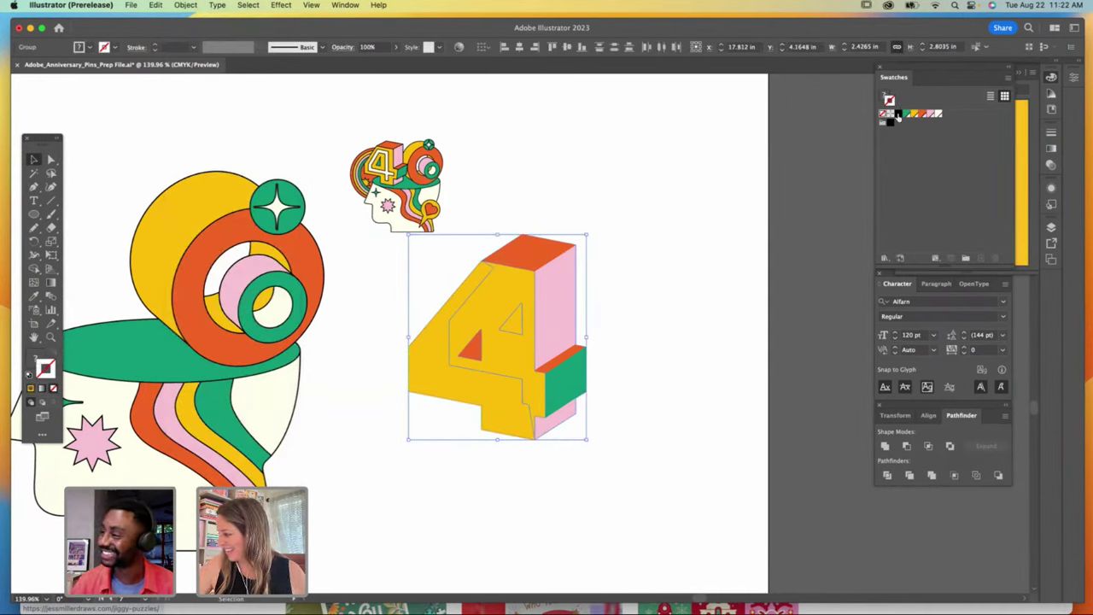
{"action": "left_click", "coordinate": [886, 123]}
{"action": "left_click", "coordinate": [714, 269]}
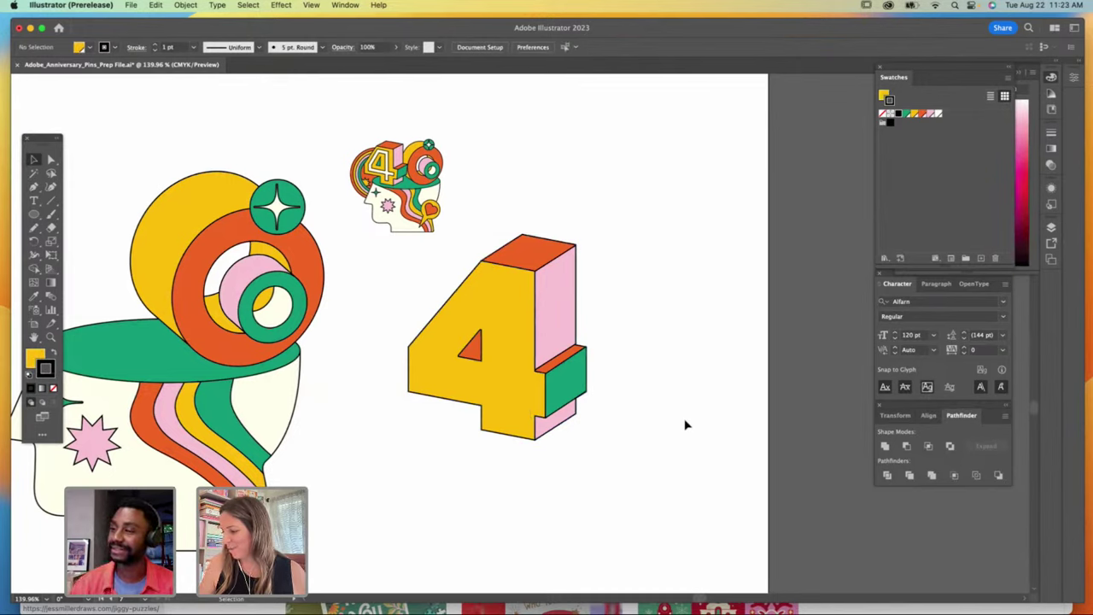
{"action": "left_click", "coordinate": [33, 188]}
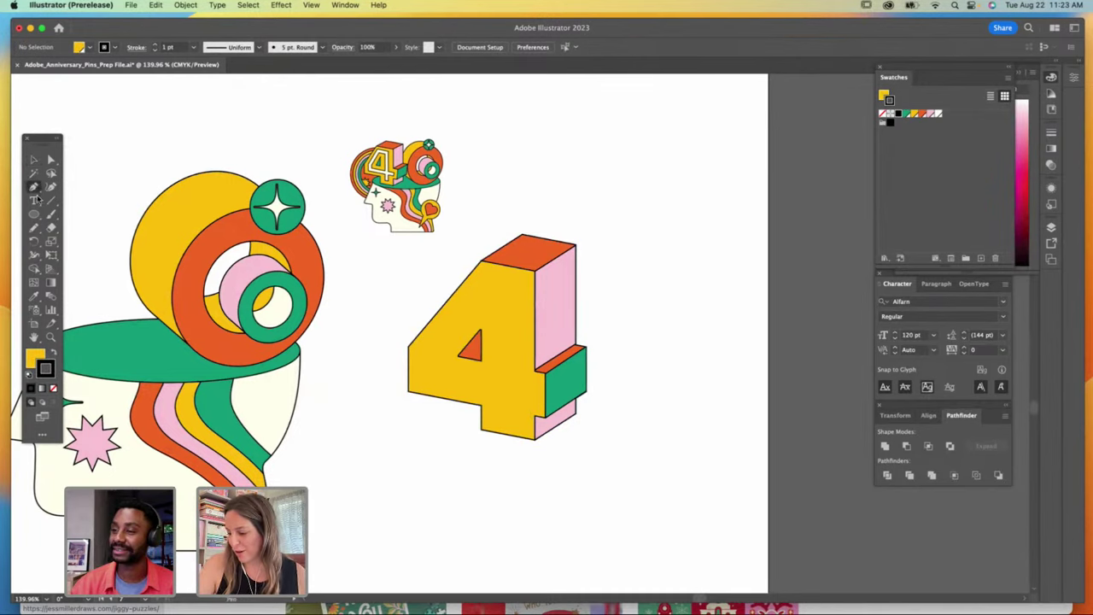
Step: Draw an unfilled inline path through the 4's stem, diagonal and crossbar
{"action": "left_click", "coordinate": [53, 388]}
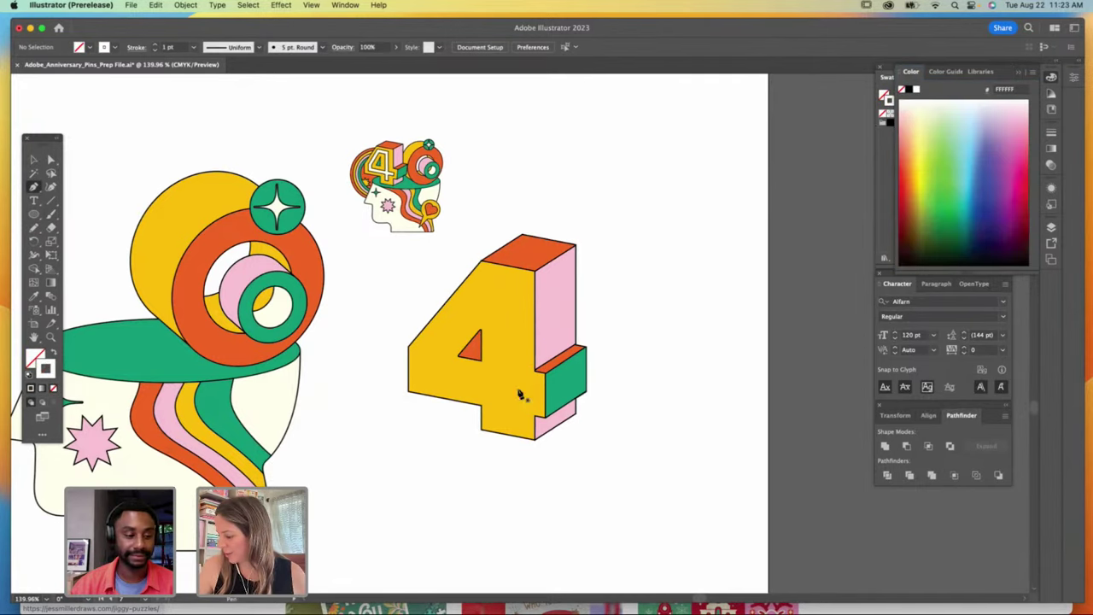
{"action": "left_click", "coordinate": [512, 421]}
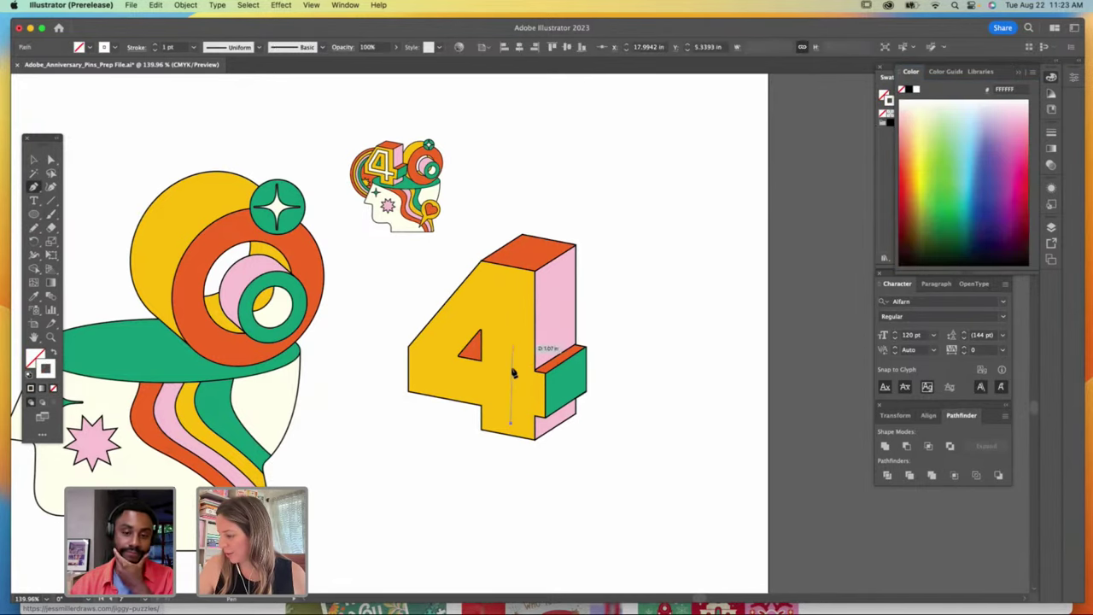
{"action": "left_click", "coordinate": [511, 291]}
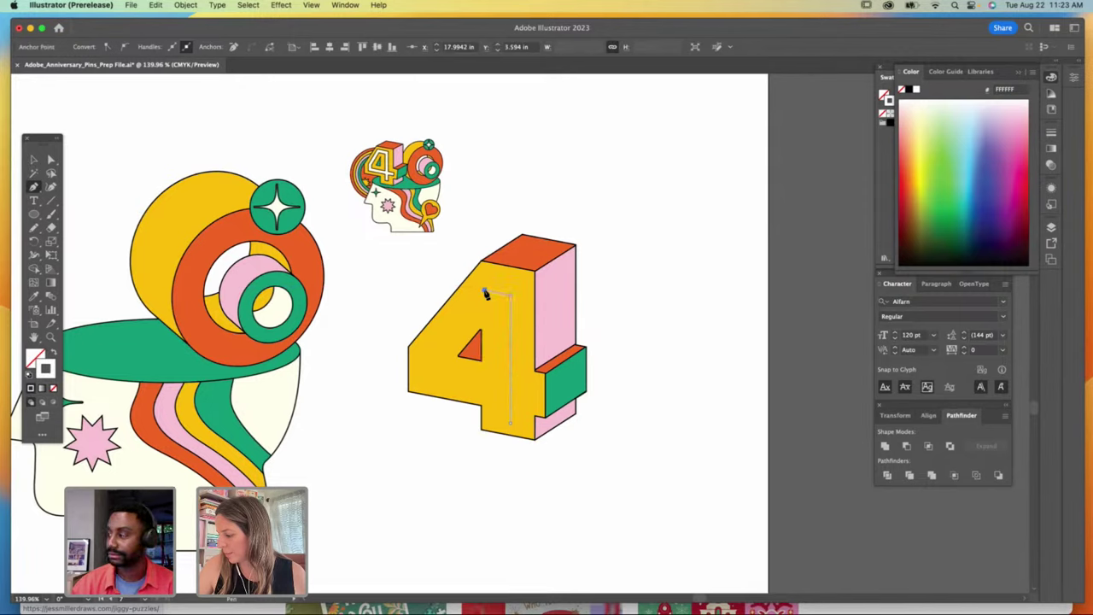
{"action": "left_click", "coordinate": [485, 293]}
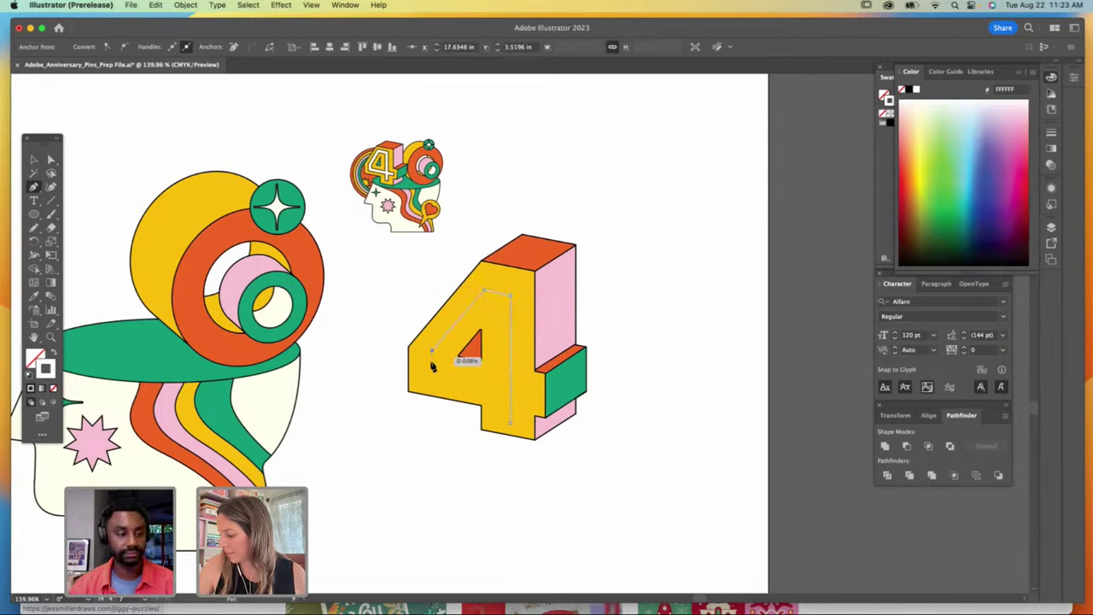
{"action": "left_click", "coordinate": [432, 380]}
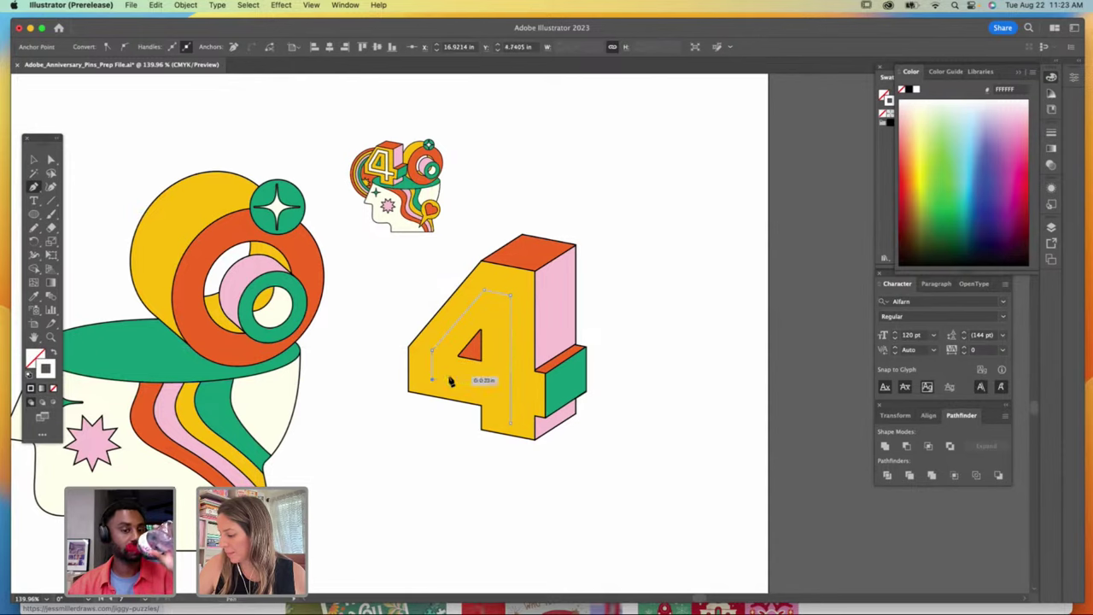
{"action": "left_click", "coordinate": [531, 395]}
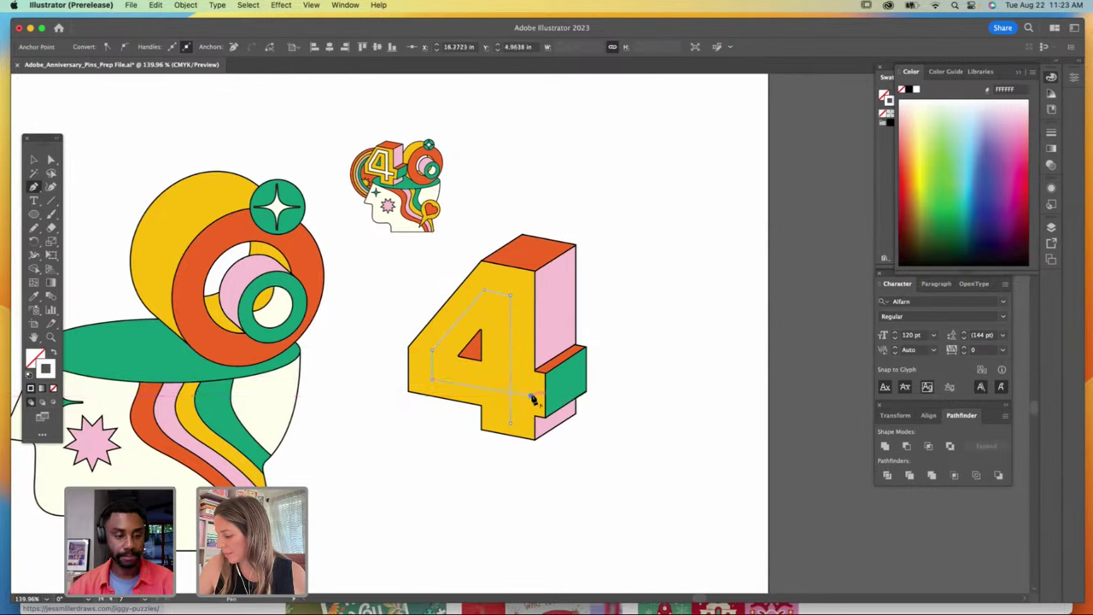
{"action": "left_click", "coordinate": [51, 160]}
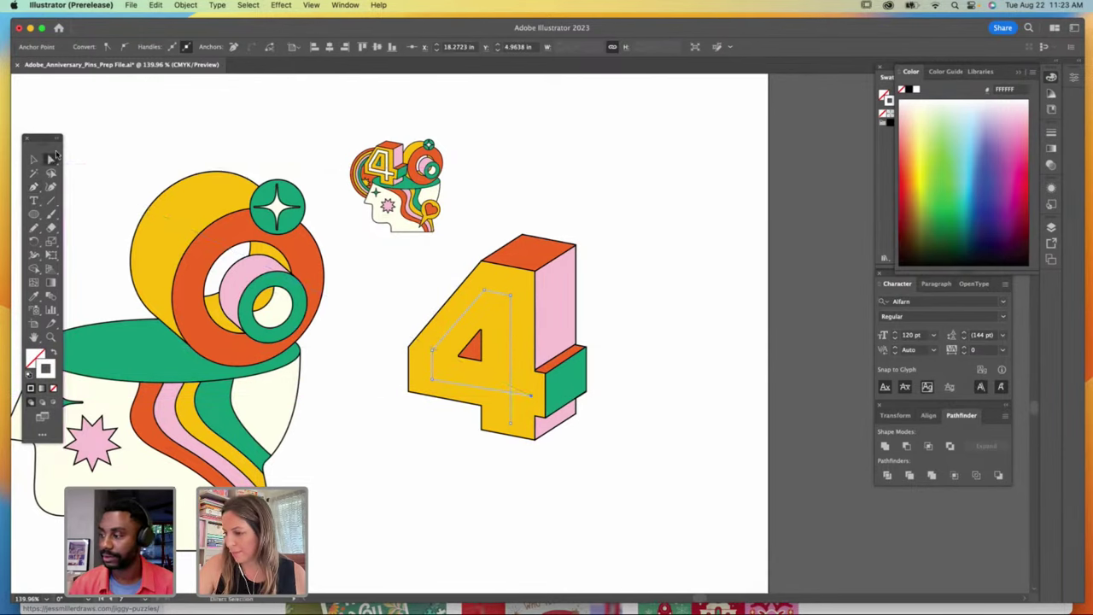
{"action": "left_click", "coordinate": [33, 160]}
Step: Thicken the inline's white stroke to 10 pt
{"action": "left_click", "coordinate": [1051, 133]}
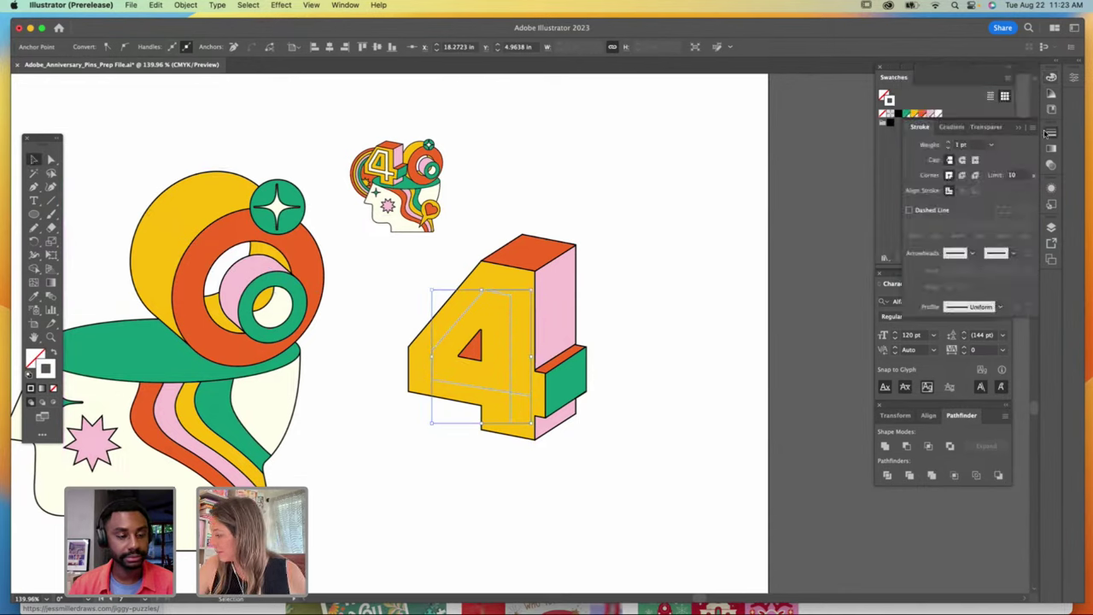
{"action": "left_click", "coordinate": [948, 145]}
{"action": "left_click", "coordinate": [948, 145]}
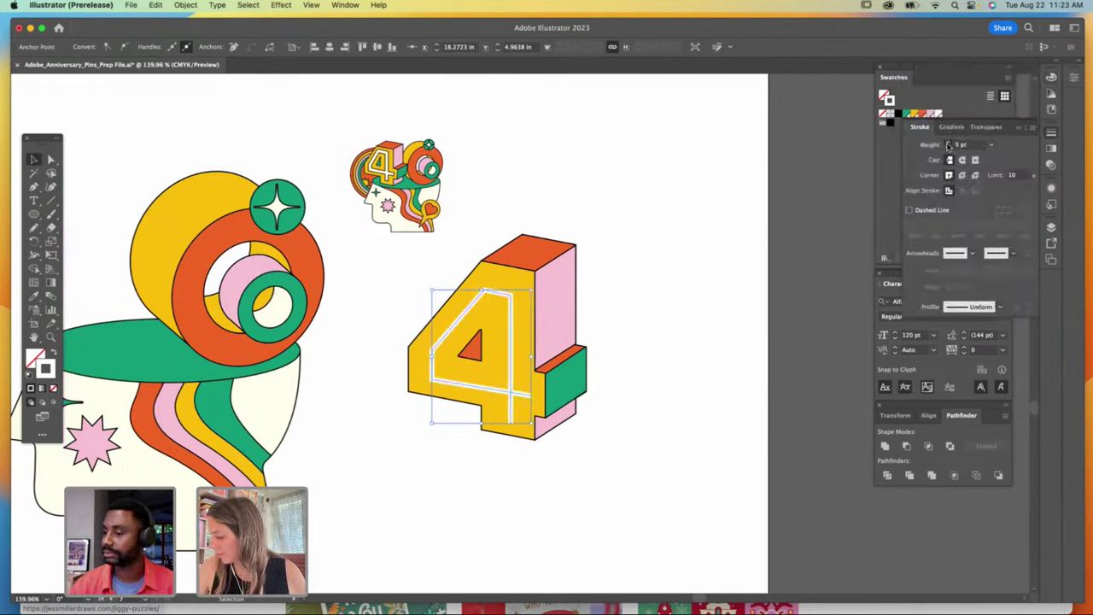
{"action": "left_click", "coordinate": [947, 147]}
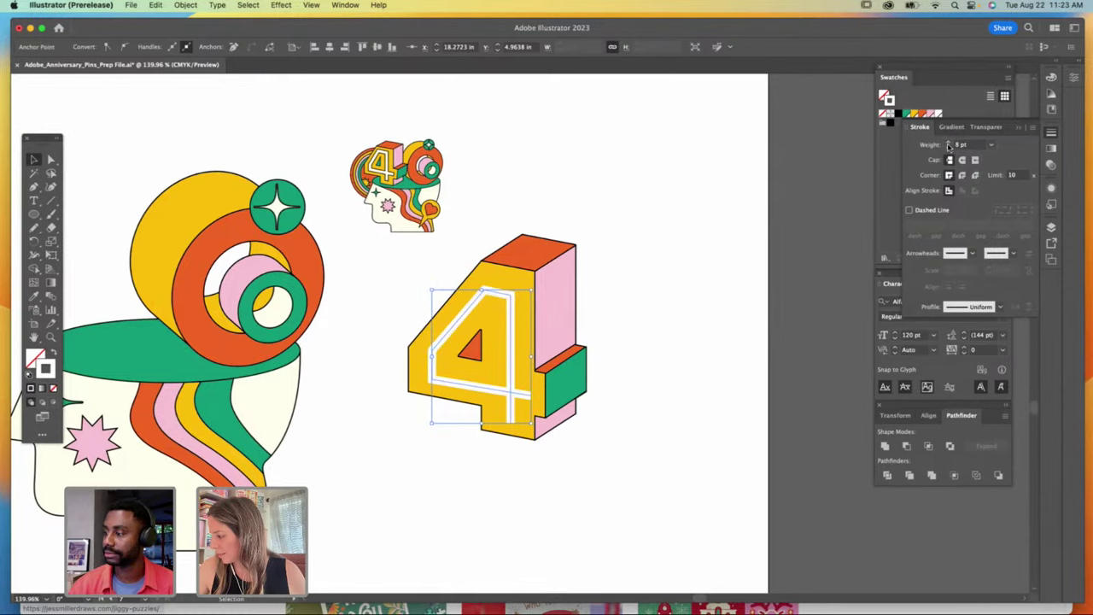
{"action": "left_click", "coordinate": [948, 145]}
{"action": "left_click", "coordinate": [948, 145]}
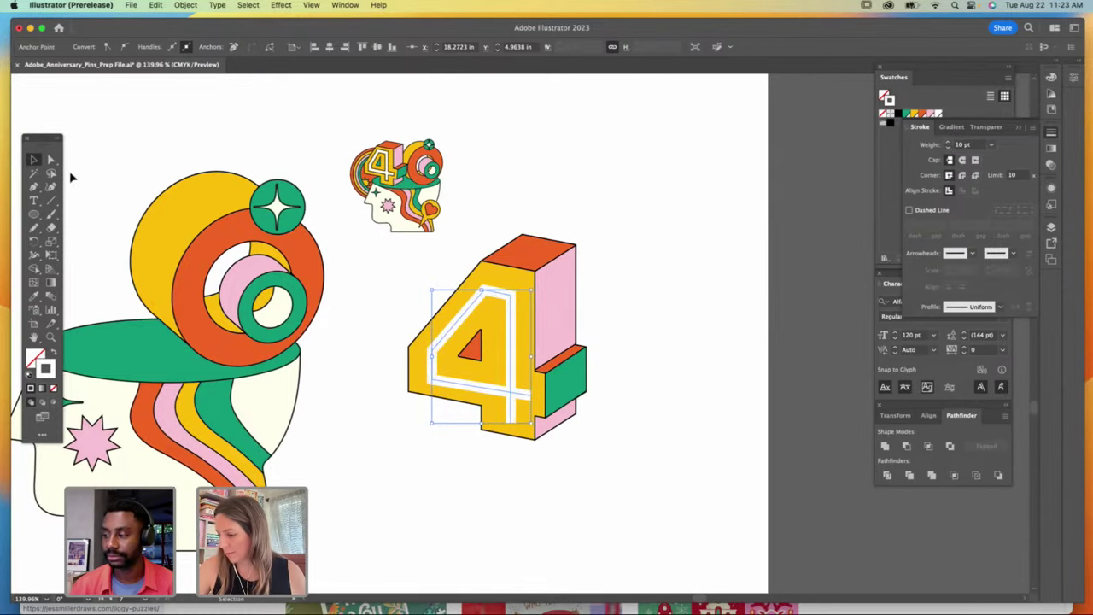
Step: Nudge the inline's lower-left corner and raise its stroke weight to 13 pt
{"action": "key", "text": "a"}
{"action": "left_click", "coordinate": [457, 451]}
{"action": "left_click_drag", "start_coordinate": [431, 381], "coordinate": [434, 378]}
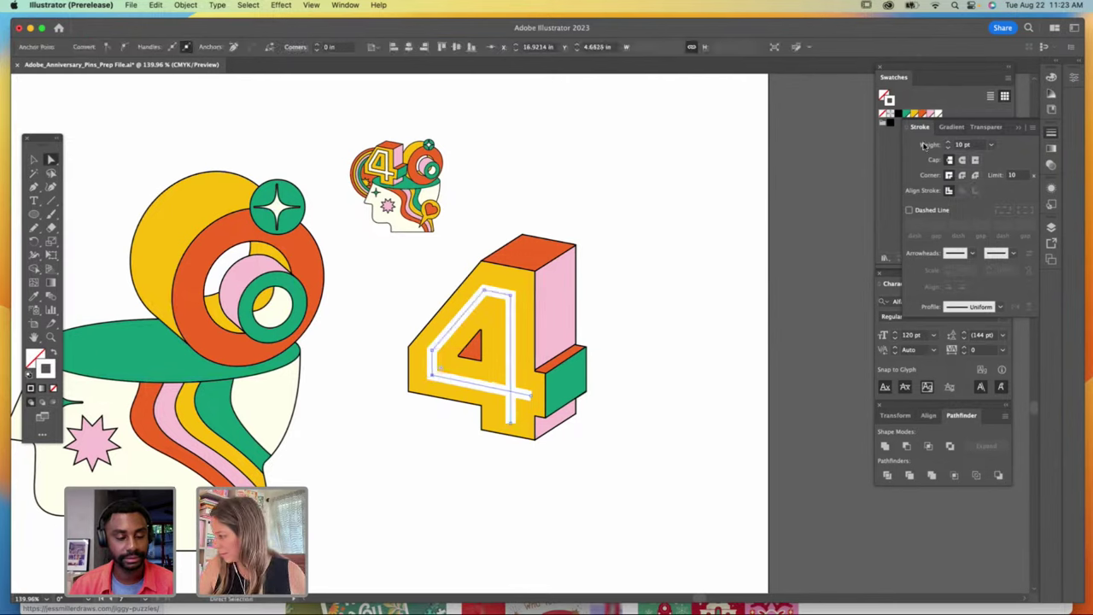
{"action": "left_click", "coordinate": [946, 143]}
{"action": "left_click", "coordinate": [947, 144]}
{"action": "left_click", "coordinate": [946, 144]}
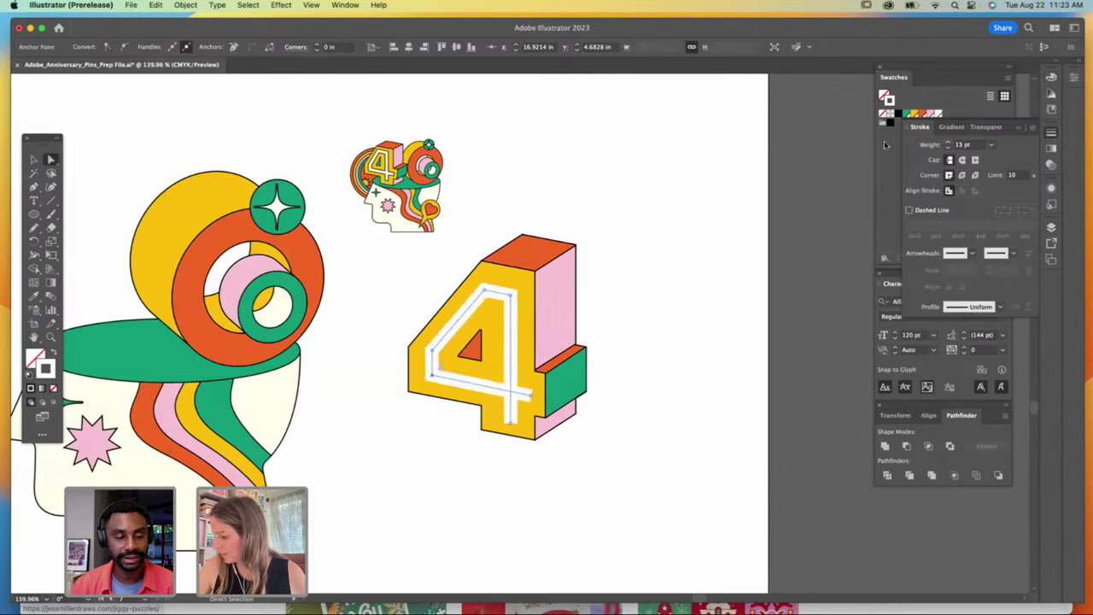
{"action": "key", "text": "v"}
{"action": "left_click", "coordinate": [655, 337]}
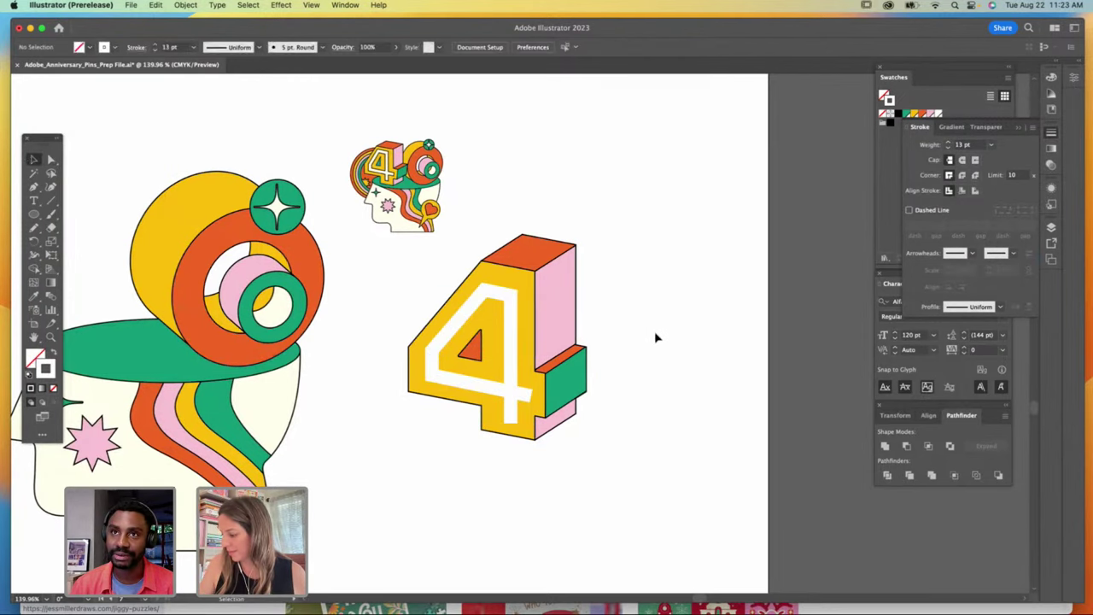
{"action": "left_click", "coordinate": [515, 316]}
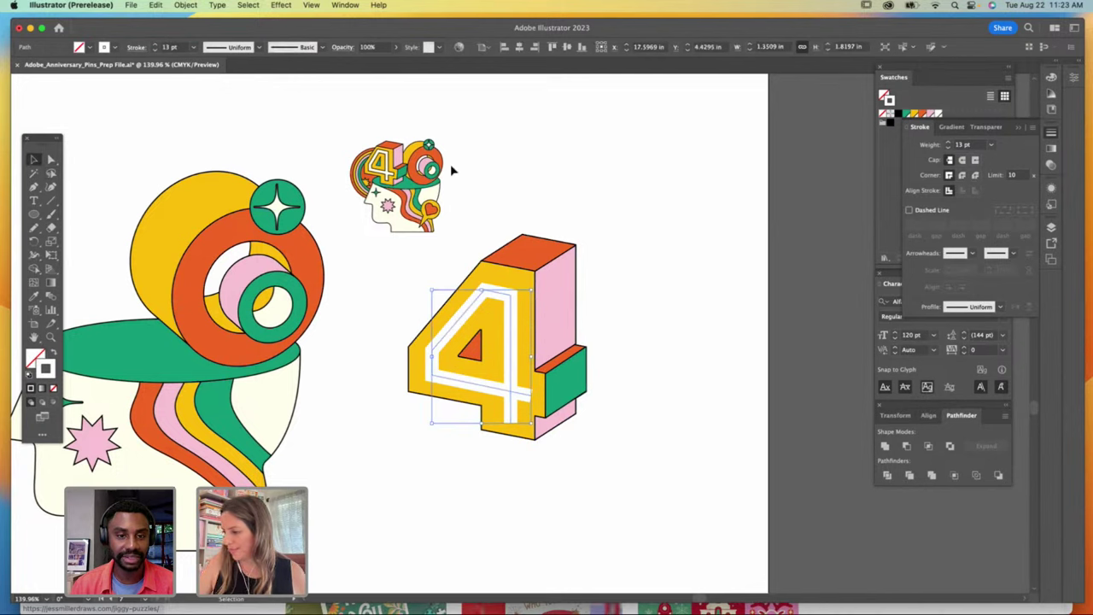
Step: Flatten the inline's transparency, unite it into one shape, and give it a black outline
{"action": "left_click", "coordinate": [186, 6]}
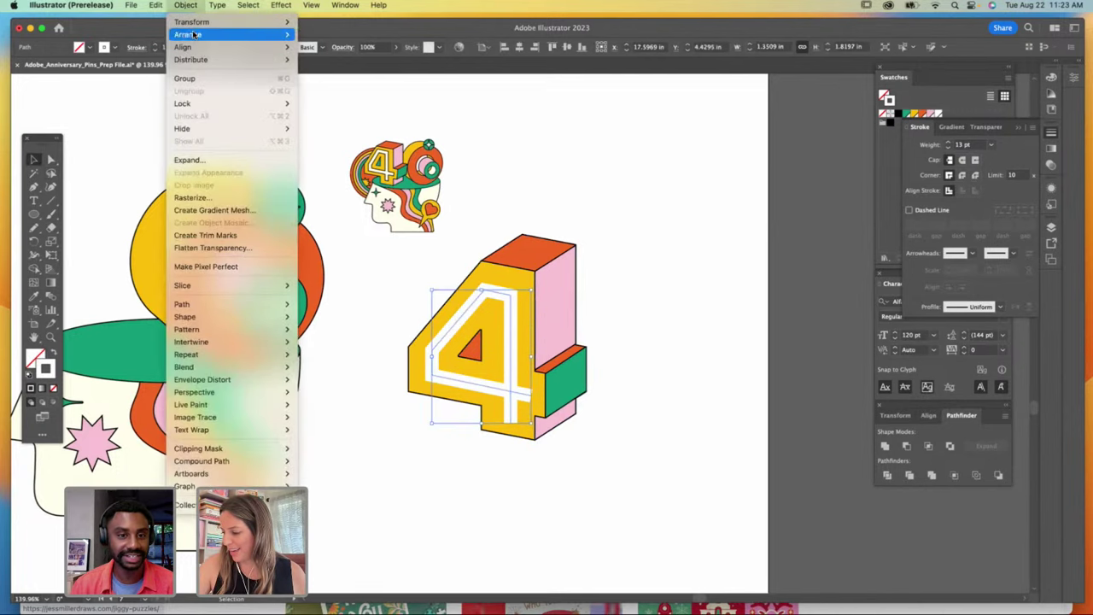
{"action": "left_click", "coordinate": [224, 253]}
{"action": "left_click", "coordinate": [518, 381]}
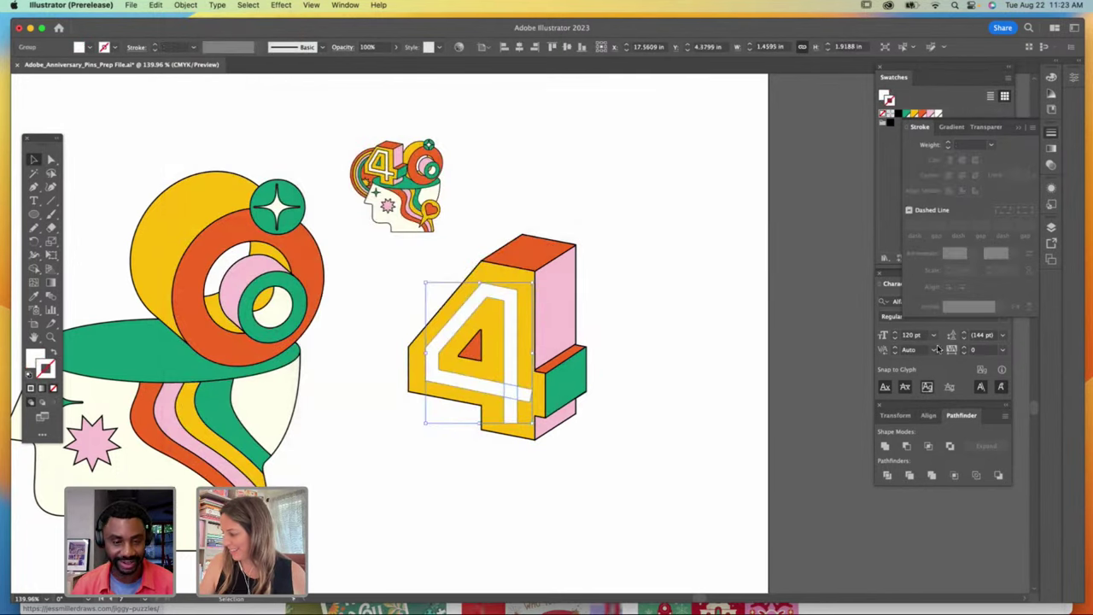
{"action": "left_click", "coordinate": [884, 445]}
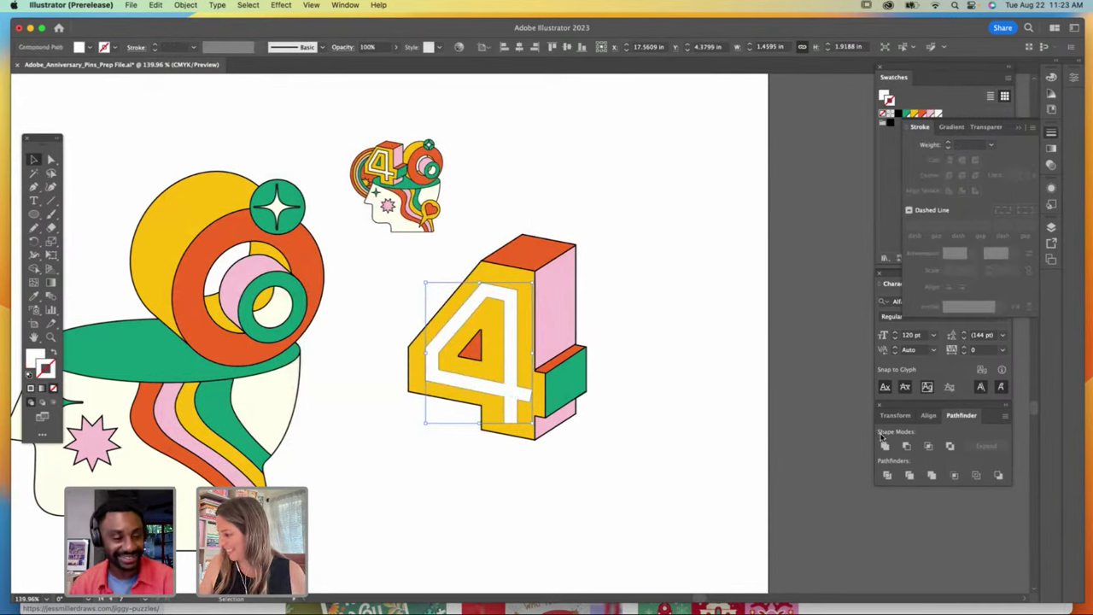
{"action": "left_click", "coordinate": [897, 115]}
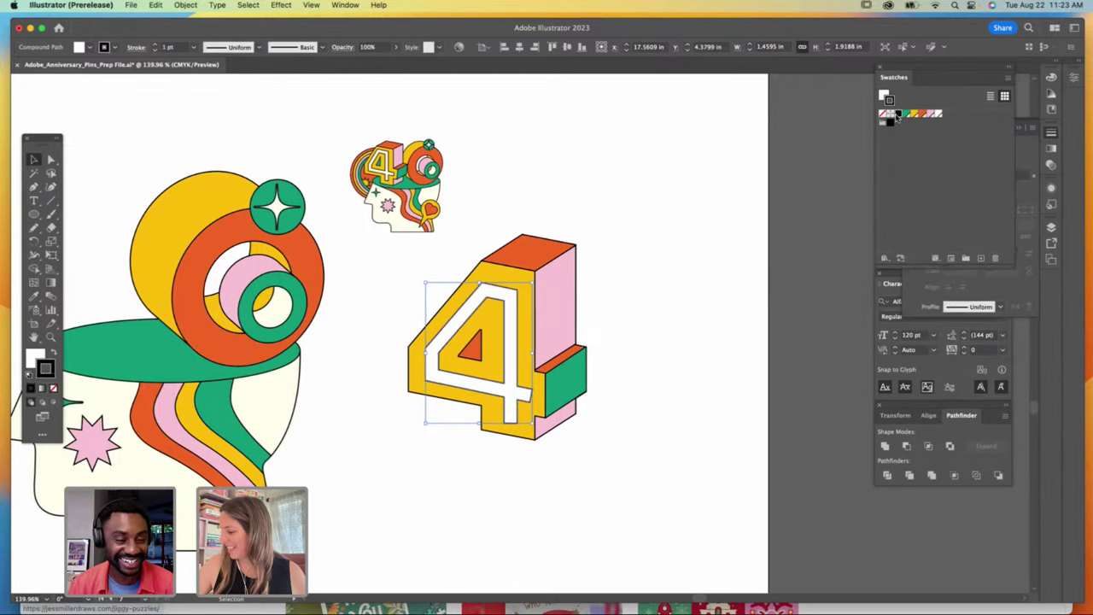
{"action": "left_click", "coordinate": [692, 354]}
{"action": "key", "text": "z"}
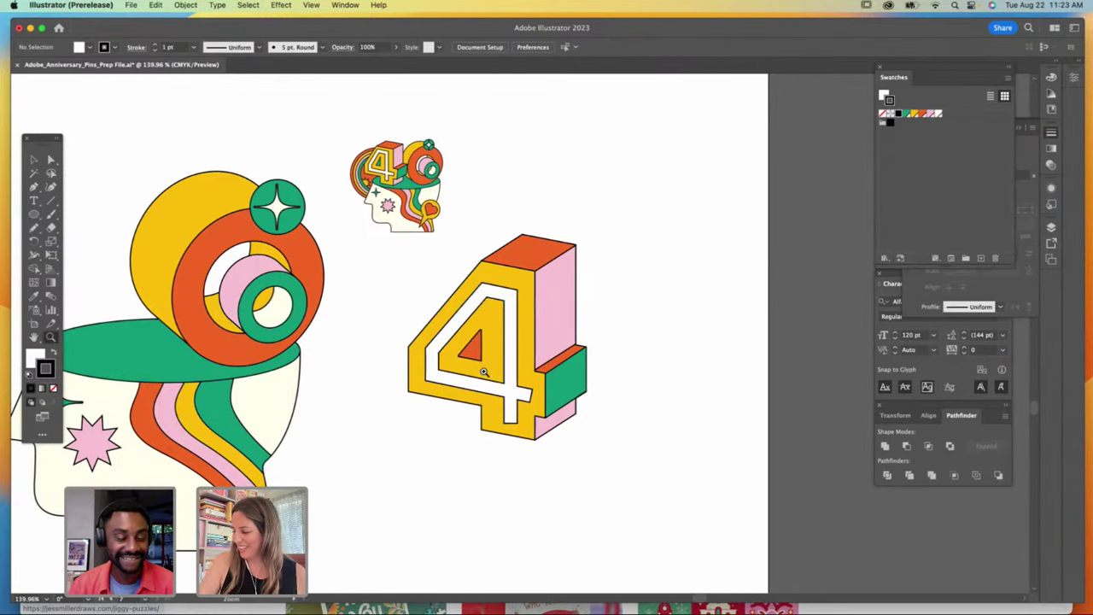
{"action": "left_click_drag", "start_coordinate": [660, 378], "coordinate": [733, 322]}
Step: Tidy the white inner path: nudge the crossbar corner right and pull the stem's bottom corner down
{"action": "left_click", "coordinate": [51, 158]}
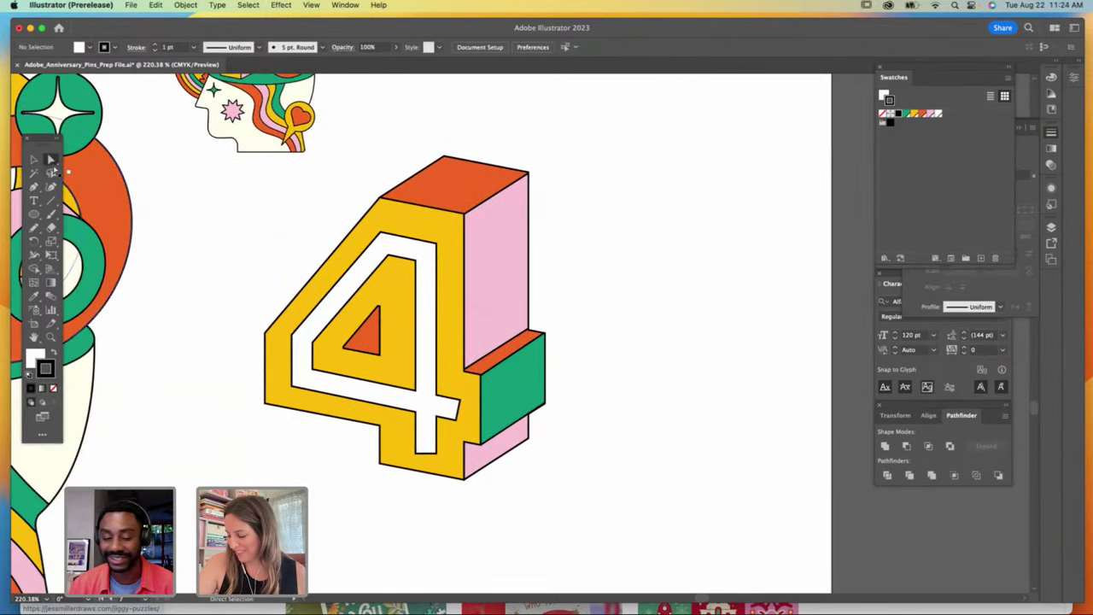
{"action": "left_click", "coordinate": [461, 421]}
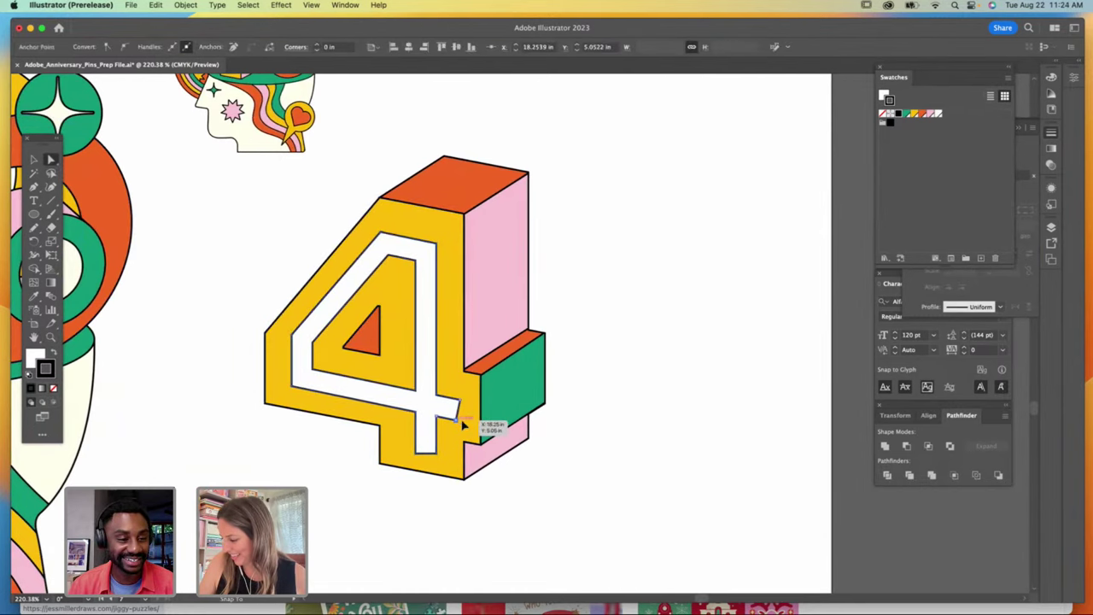
{"action": "left_click", "coordinate": [462, 424], "text": "alt"}
{"action": "key", "text": "super+equal"}
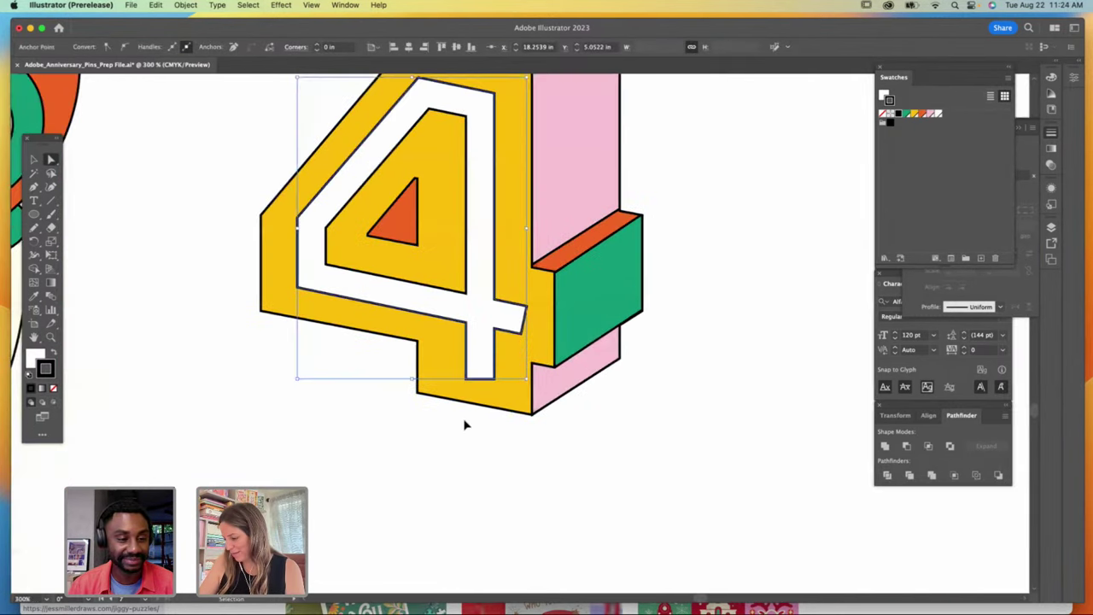
{"action": "key", "text": "super+equal"}
{"action": "key", "text": "super+equal"}
{"action": "left_click_drag", "start_coordinate": [526, 341], "coordinate": [533, 340]}
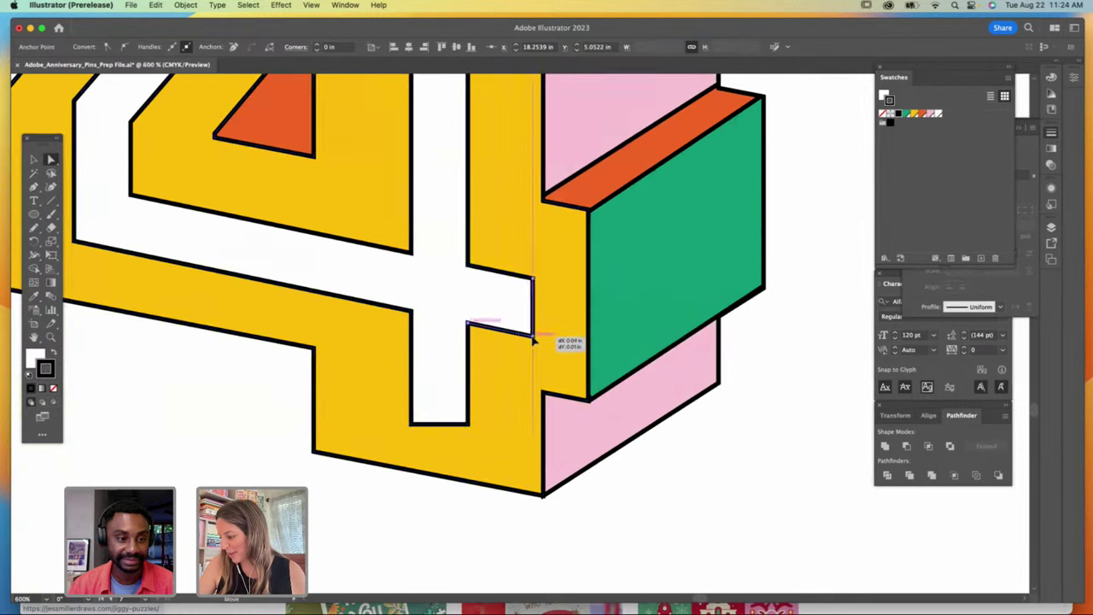
{"action": "left_click_drag", "start_coordinate": [467, 424], "coordinate": [469, 435]}
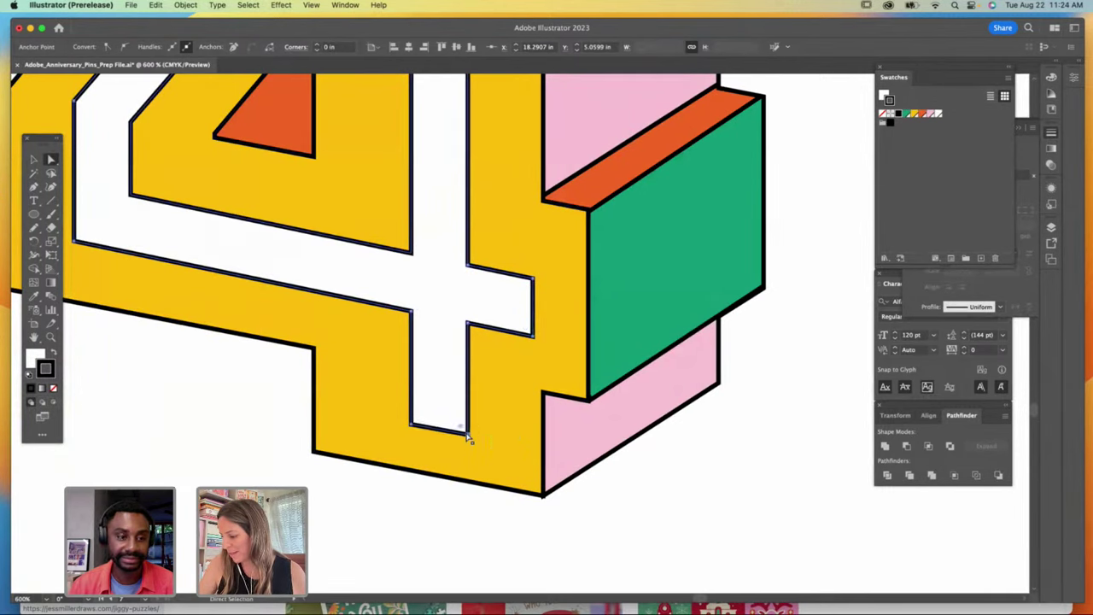
{"action": "left_click", "coordinate": [644, 488]}
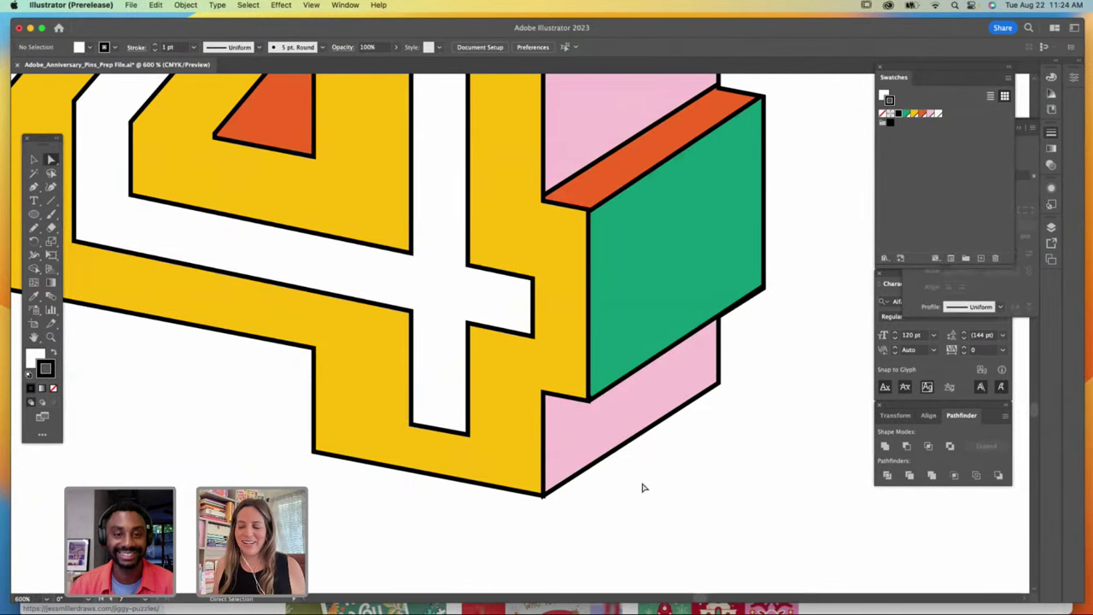
Step: Shrink the 3D 4 slightly, place it on the head's green brim, and draw a circle beside the head
{"action": "key", "text": "super+1"}
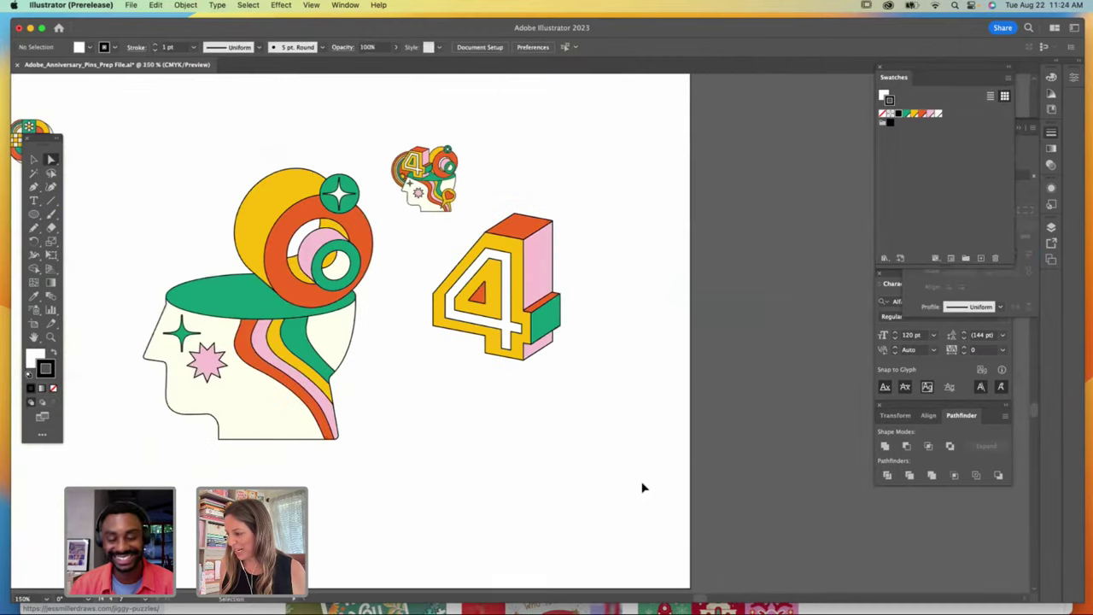
{"action": "left_click", "coordinate": [34, 336]}
{"action": "left_click_drag", "start_coordinate": [74, 333], "coordinate": [161, 380]}
{"action": "key", "text": "v"}
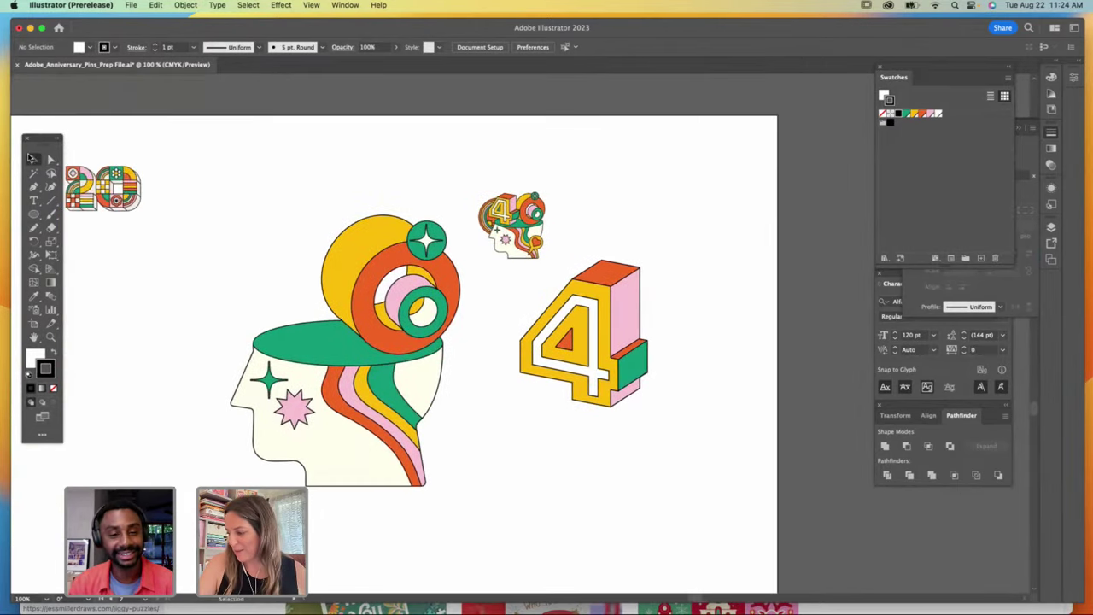
{"action": "left_click", "coordinate": [647, 349]}
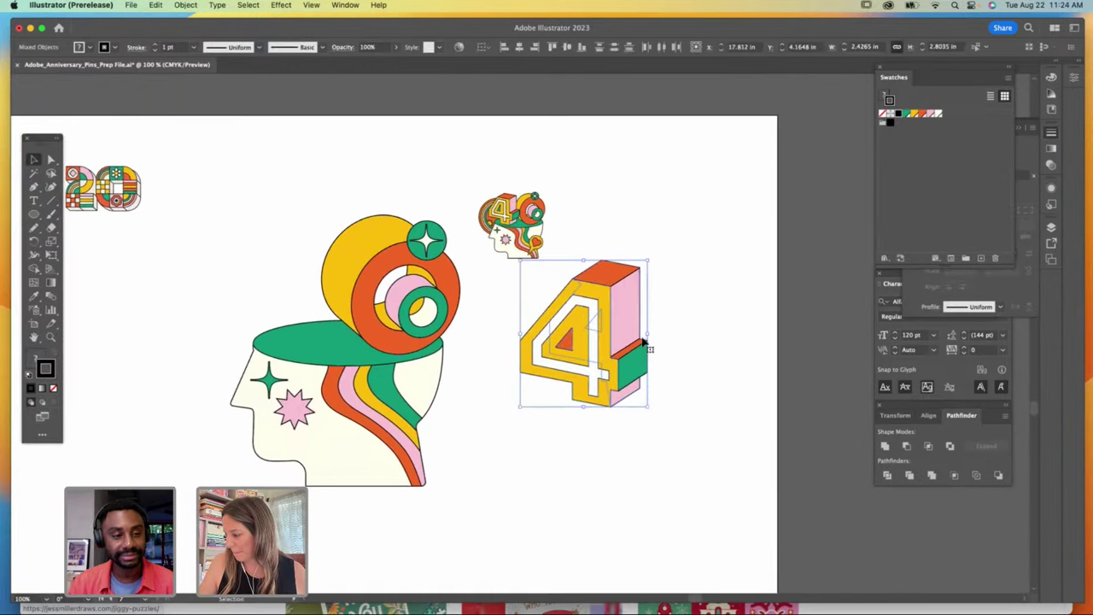
{"action": "left_click_drag", "start_coordinate": [616, 328], "coordinate": [323, 273]}
{"action": "left_click_drag", "start_coordinate": [338, 209], "coordinate": [330, 218]}
{"action": "left_click_drag", "start_coordinate": [308, 266], "coordinate": [318, 259]}
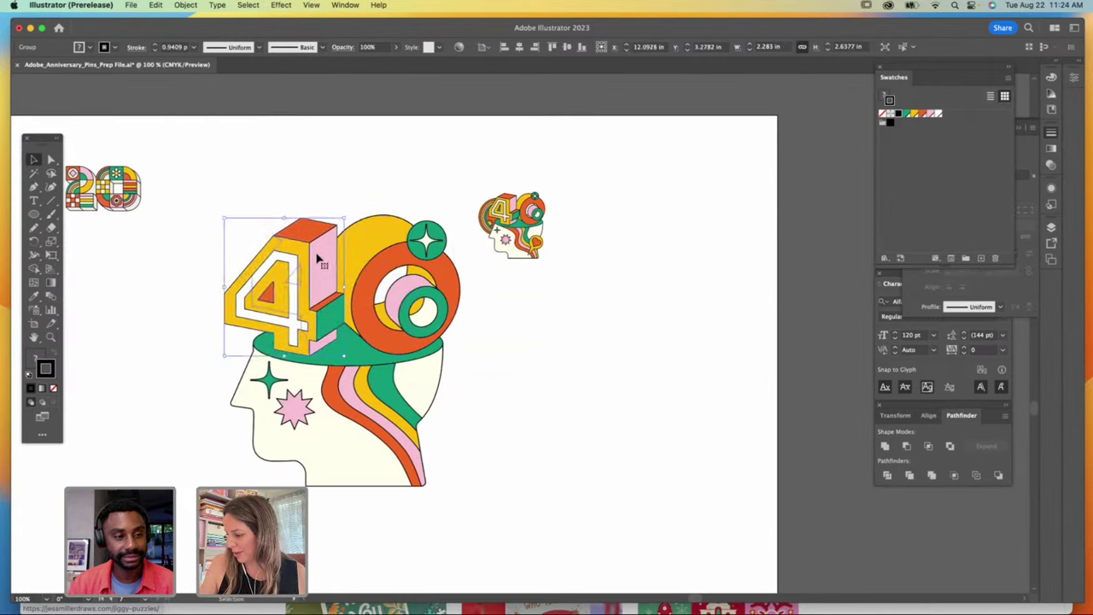
{"action": "left_click", "coordinate": [655, 438]}
{"action": "left_click", "coordinate": [34, 215]}
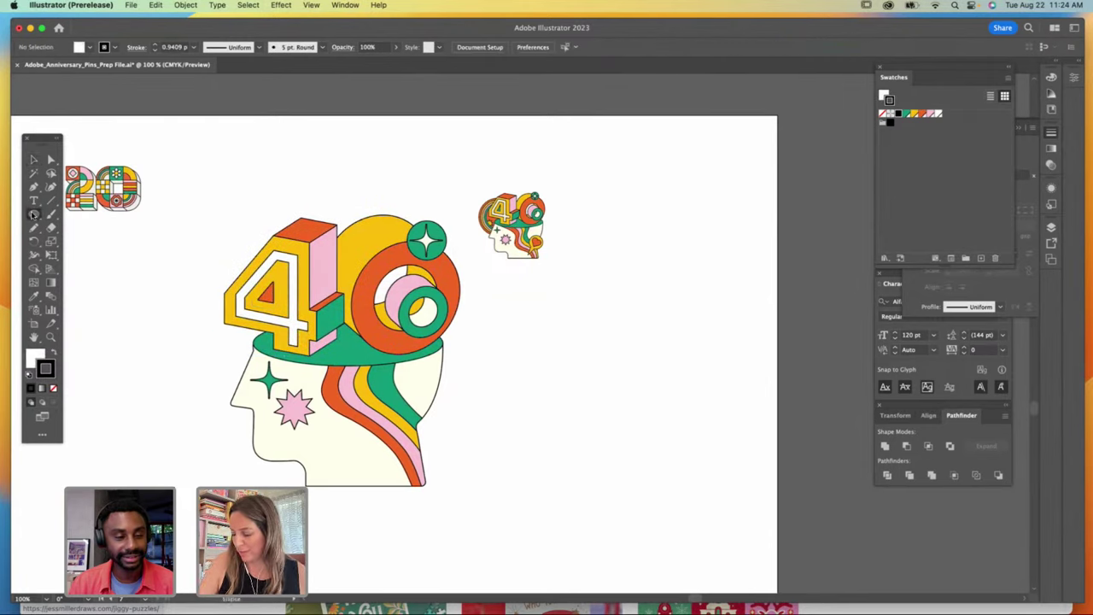
{"action": "mouse_move", "coordinate": [574, 409]}
{"action": "left_mouse_down"}
{"action": "mouse_move", "coordinate": [584, 394]}
{"action": "mouse_move", "coordinate": [573, 357]}
{"action": "left_mouse_up"}
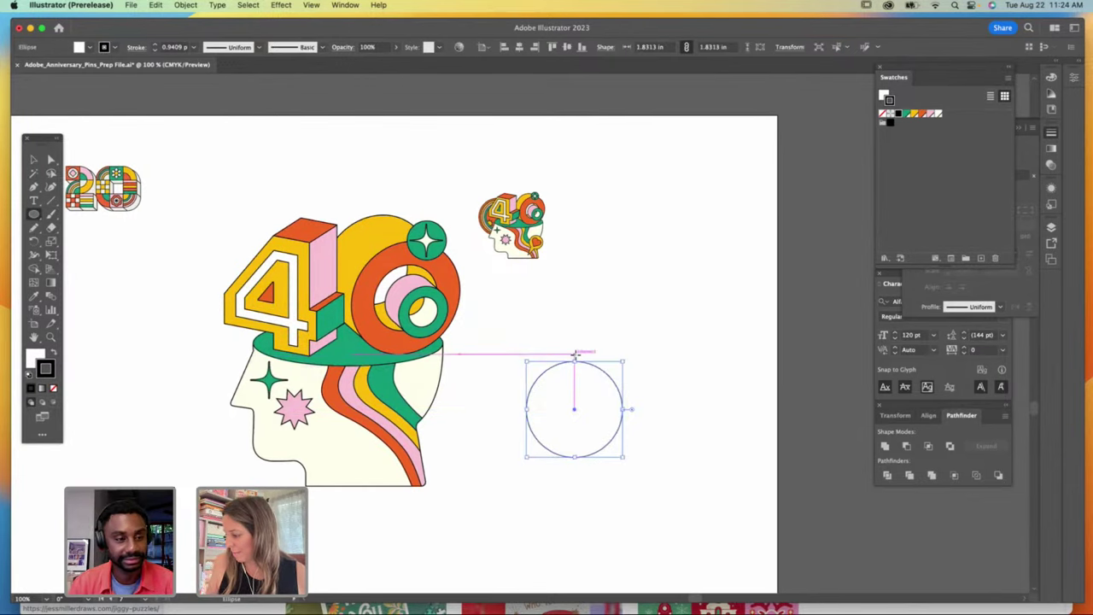
Step: Fill the circle with the artwork's yellow and draw a triangular tail below it
{"action": "left_click", "coordinate": [34, 296]}
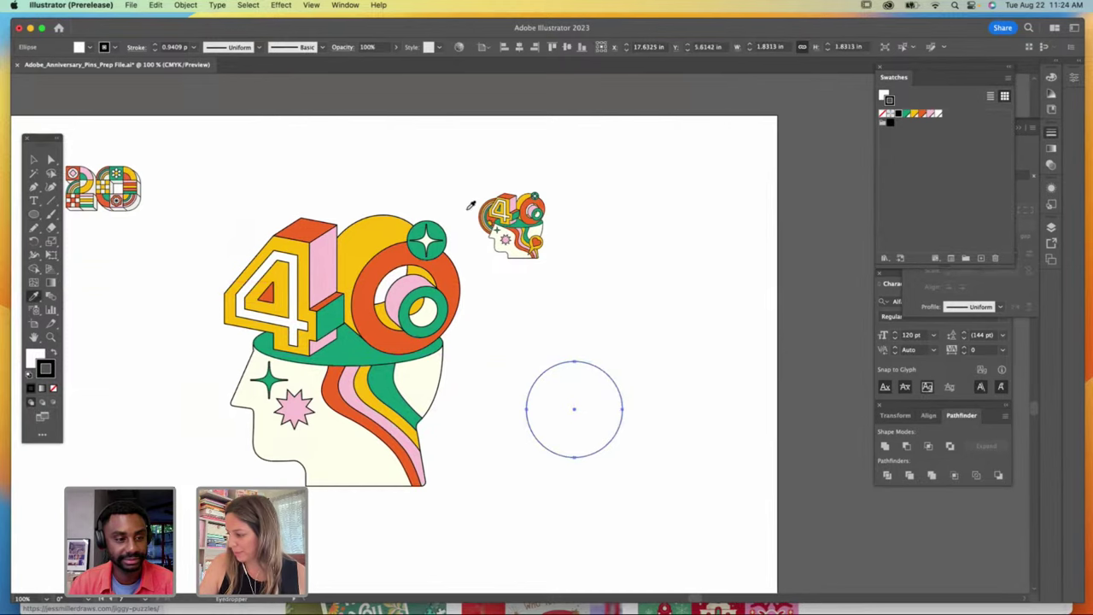
{"action": "left_click", "coordinate": [365, 231]}
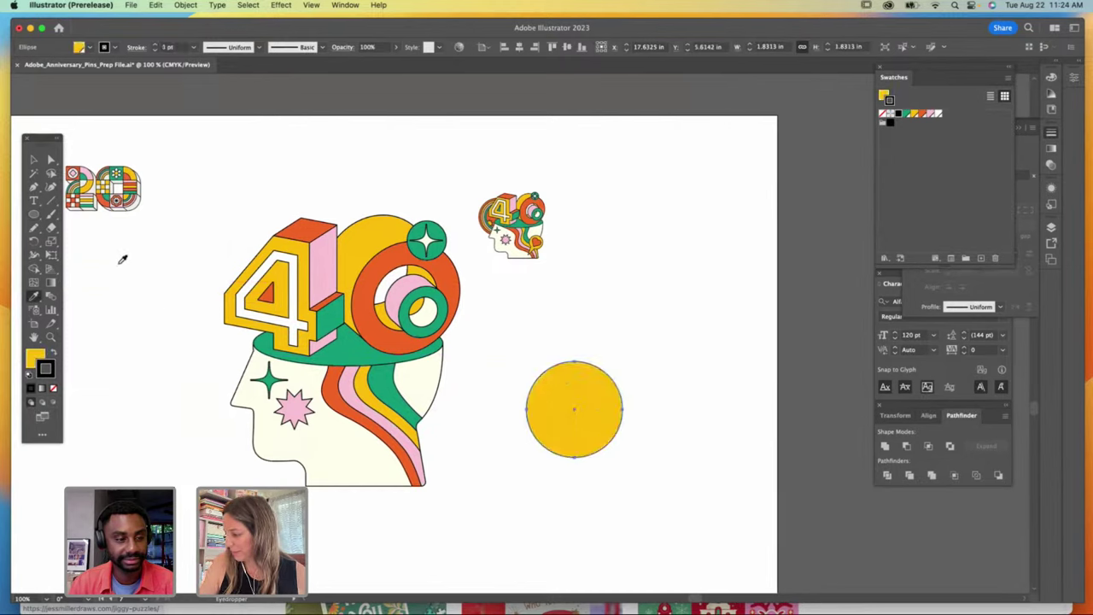
{"action": "left_click", "coordinate": [50, 337]}
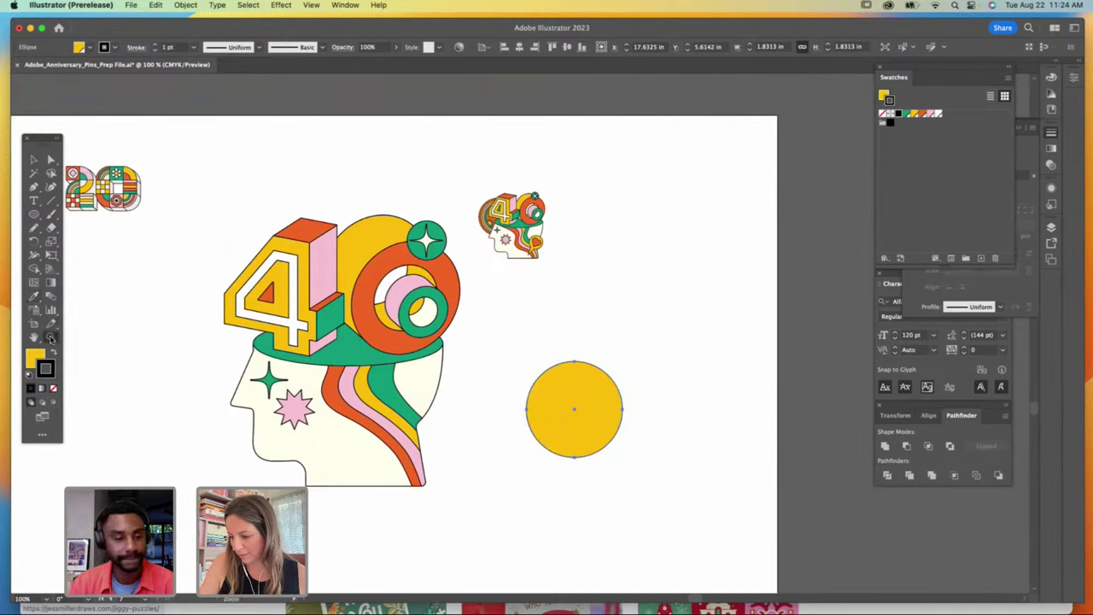
{"action": "left_click_drag", "start_coordinate": [641, 400], "coordinate": [692, 387]}
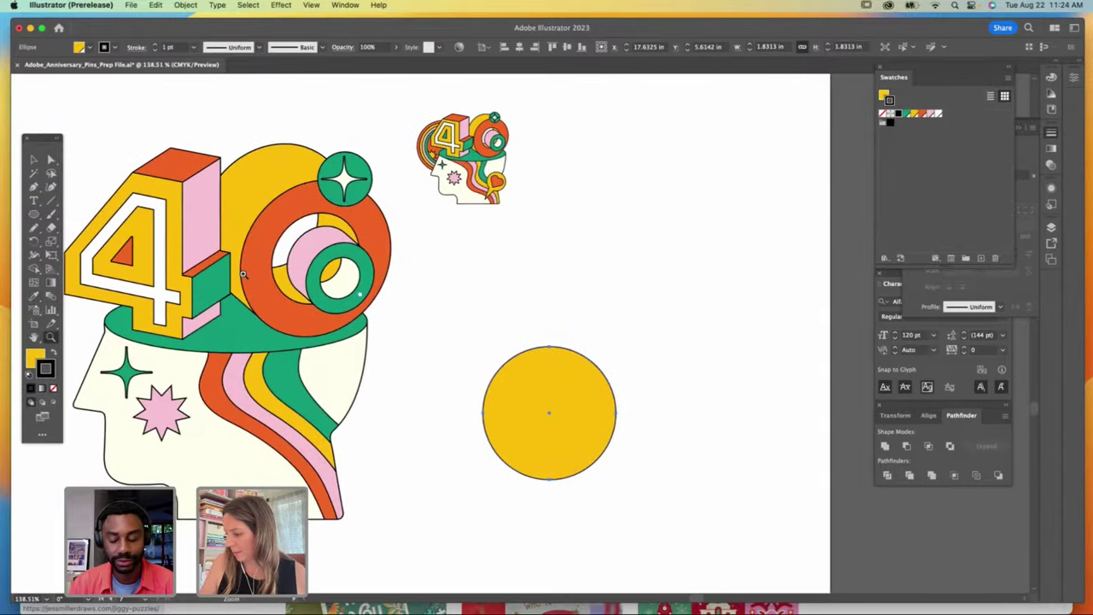
{"action": "left_click", "coordinate": [33, 186]}
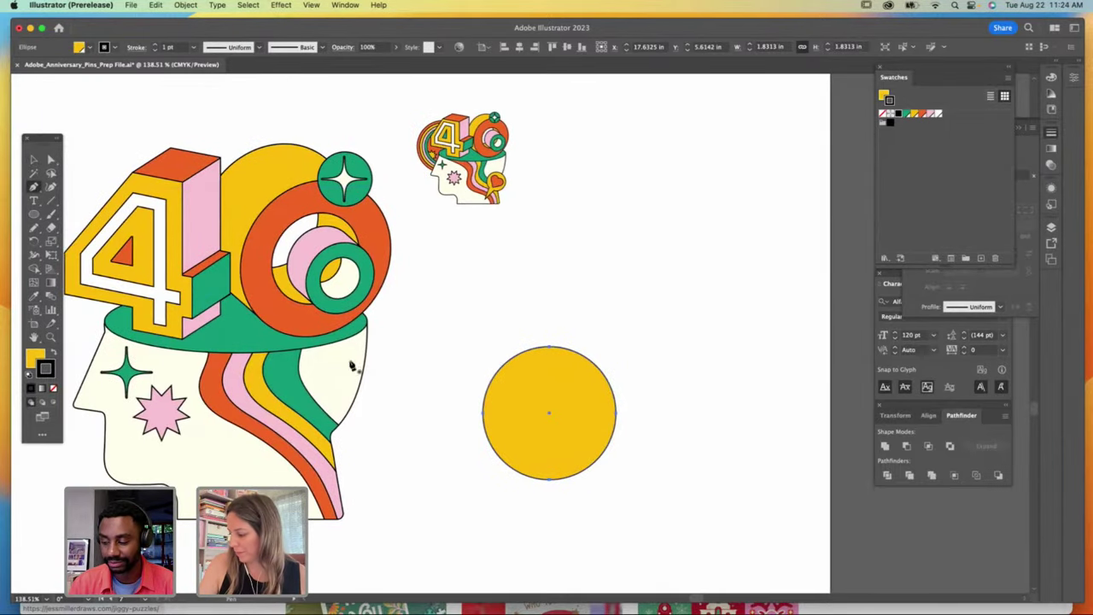
{"action": "left_click", "coordinate": [466, 513]}
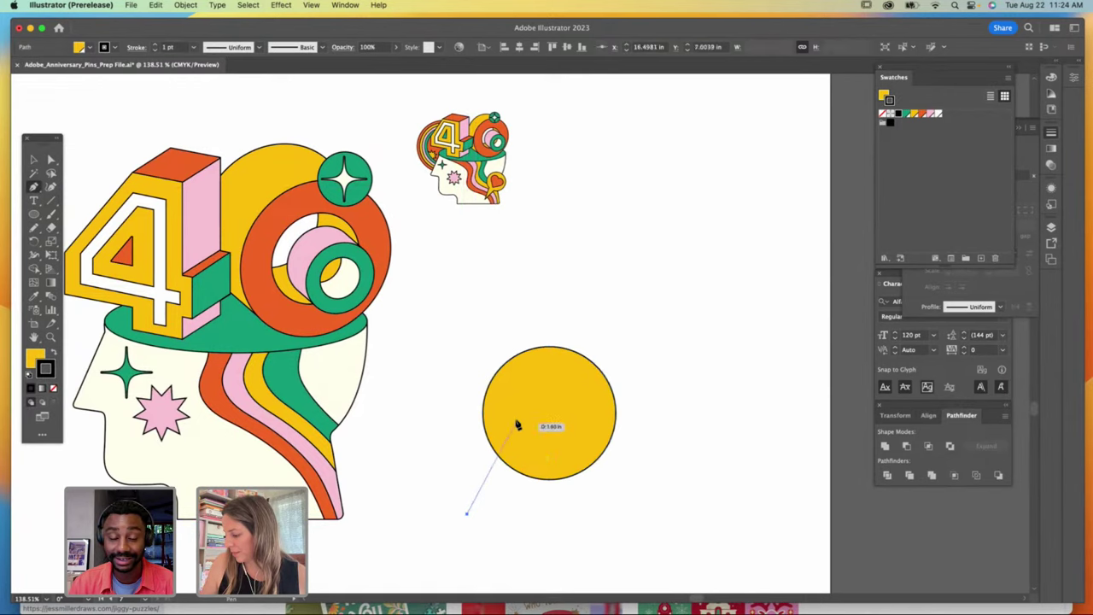
{"action": "left_click", "coordinate": [511, 423]}
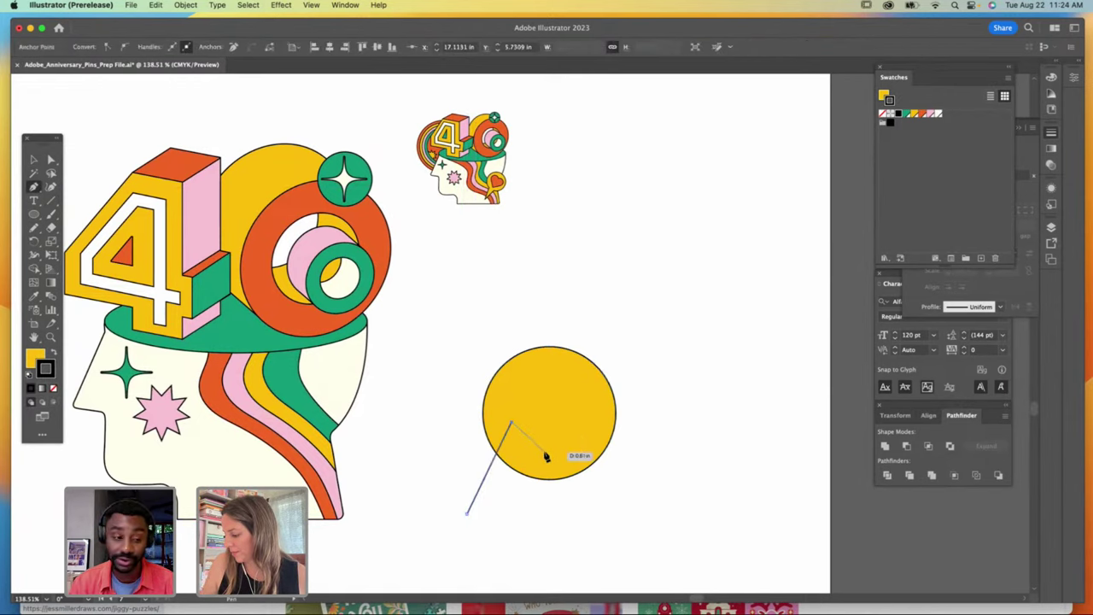
{"action": "left_click", "coordinate": [543, 450]}
{"action": "left_click", "coordinate": [467, 512]}
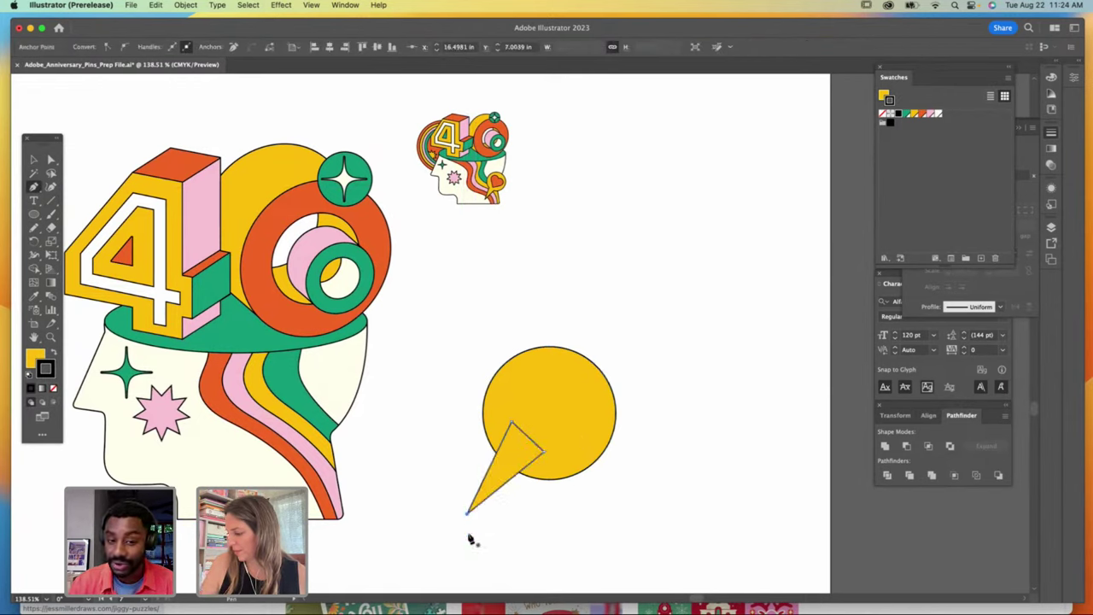
Step: Unite circle and tail into one bubble, then shrink and place it on the head's stripes
{"action": "key", "text": "v"}
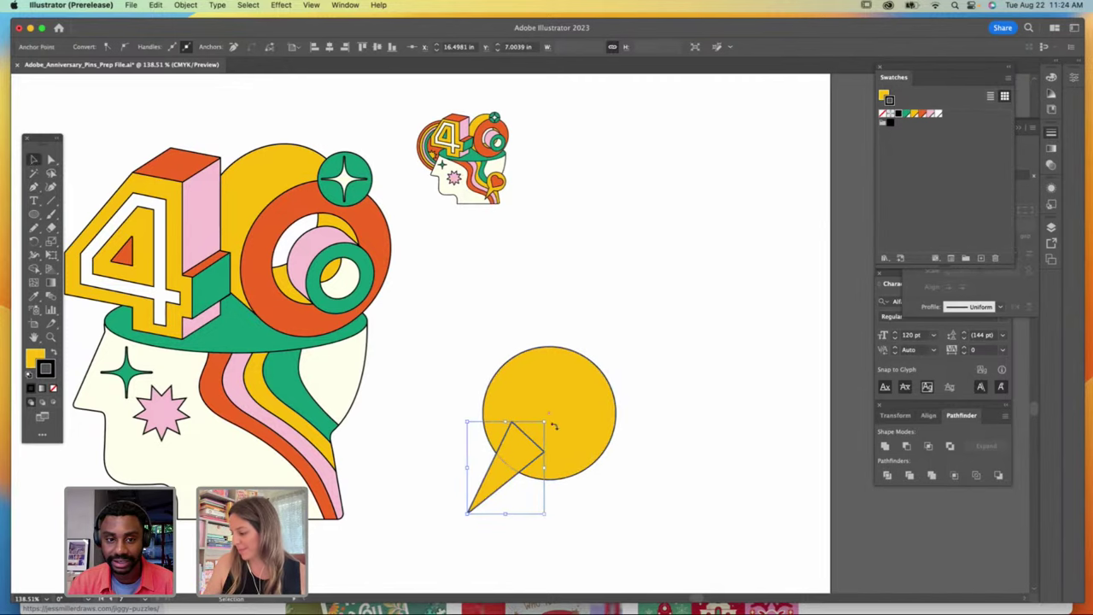
{"action": "left_click", "coordinate": [589, 442], "text": "shift"}
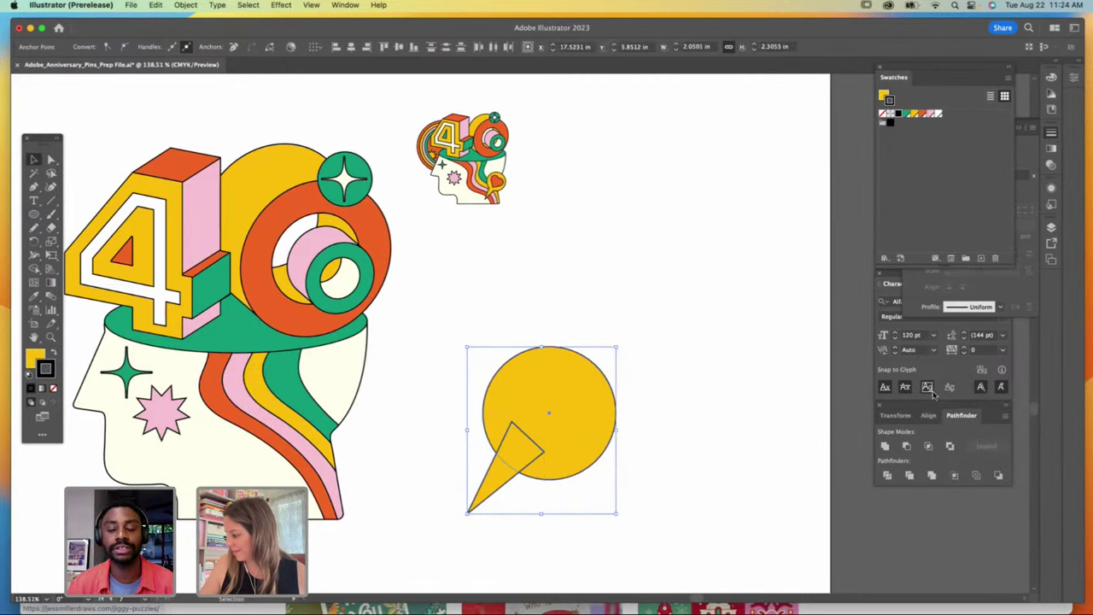
{"action": "left_click", "coordinate": [884, 446]}
{"action": "left_click_drag", "start_coordinate": [606, 399], "coordinate": [389, 395]}
{"action": "left_click_drag", "start_coordinate": [413, 329], "coordinate": [367, 404]}
{"action": "left_click_drag", "start_coordinate": [391, 296], "coordinate": [525, 306]}
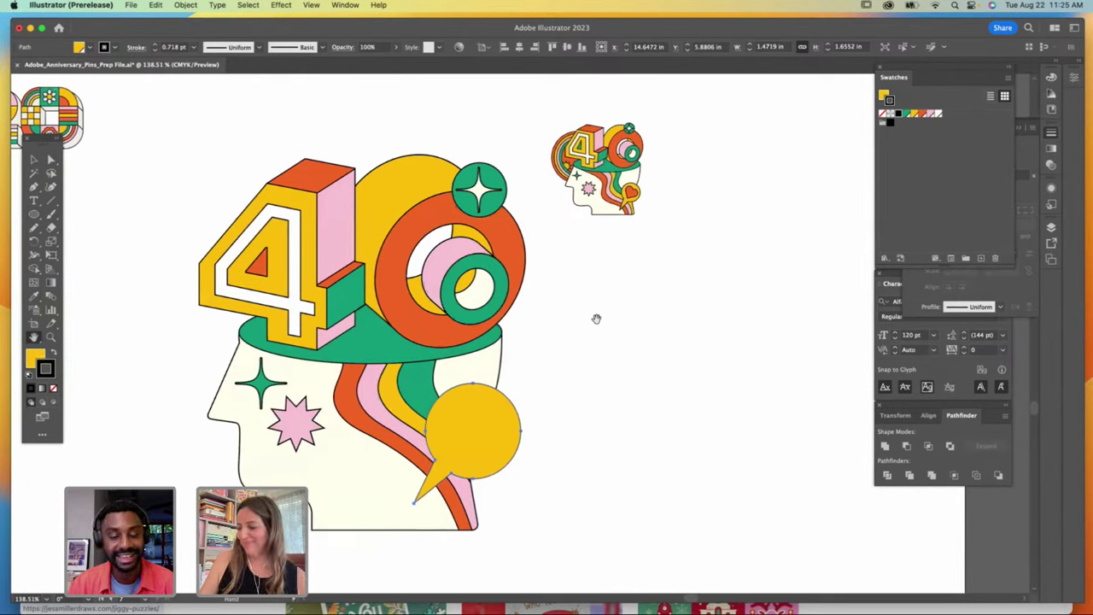
Step: Draw a large orange circle with no outline to the right of the head
{"action": "left_click", "coordinate": [32, 215]}
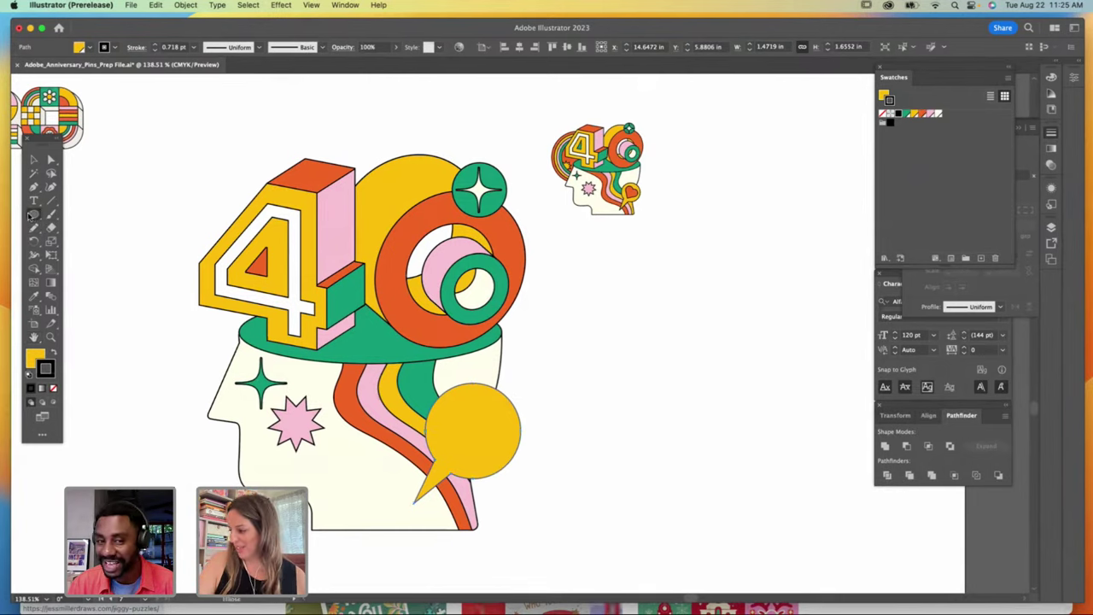
{"action": "left_click_drag", "start_coordinate": [656, 390], "coordinate": [659, 267]}
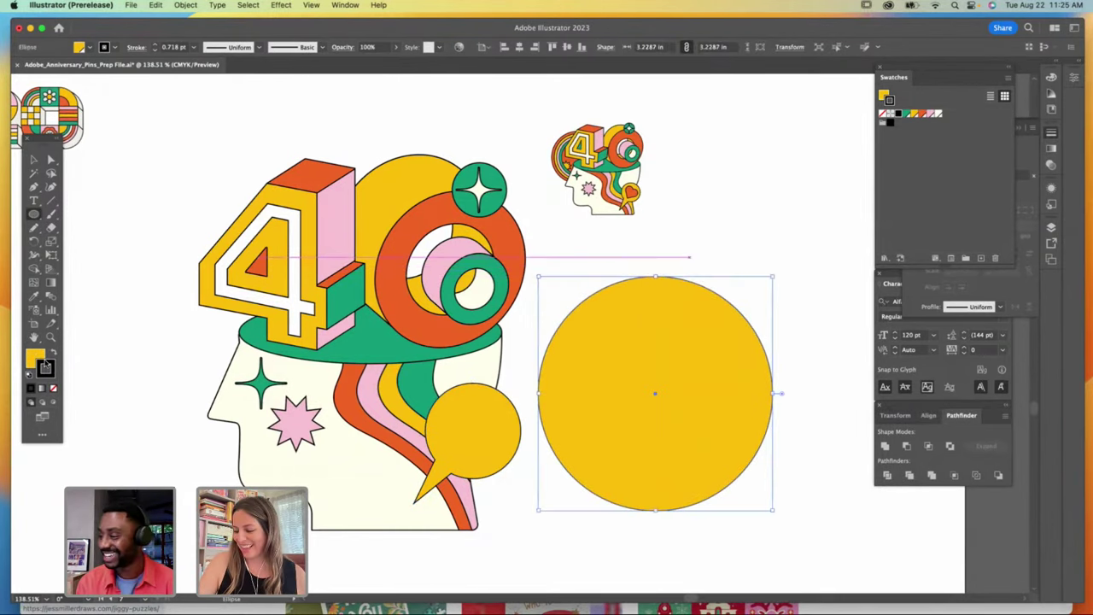
{"action": "left_click", "coordinate": [53, 388]}
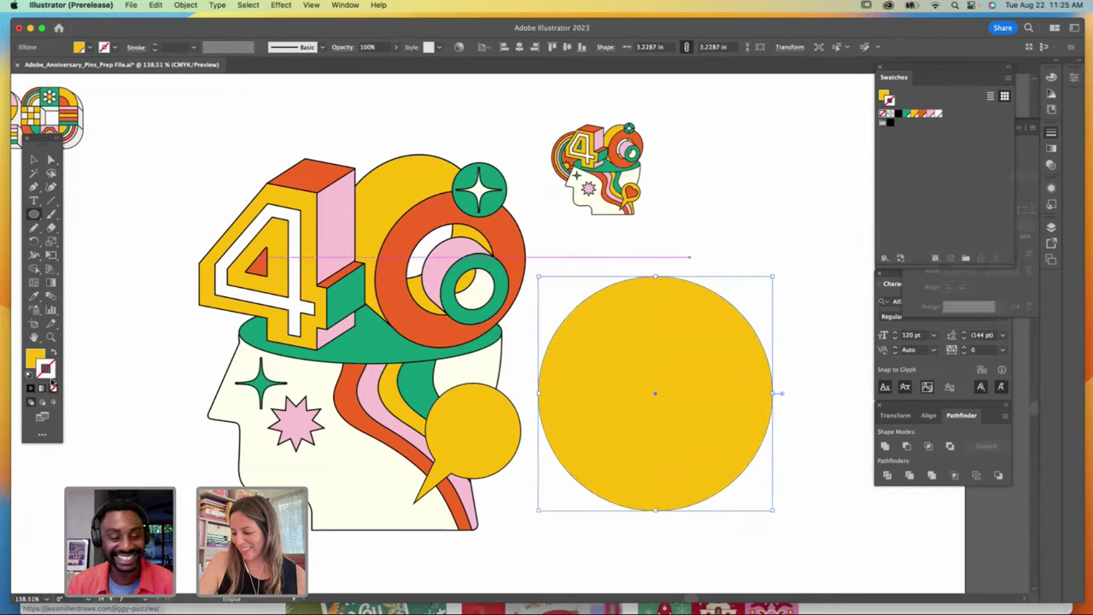
{"action": "left_click", "coordinate": [34, 159]}
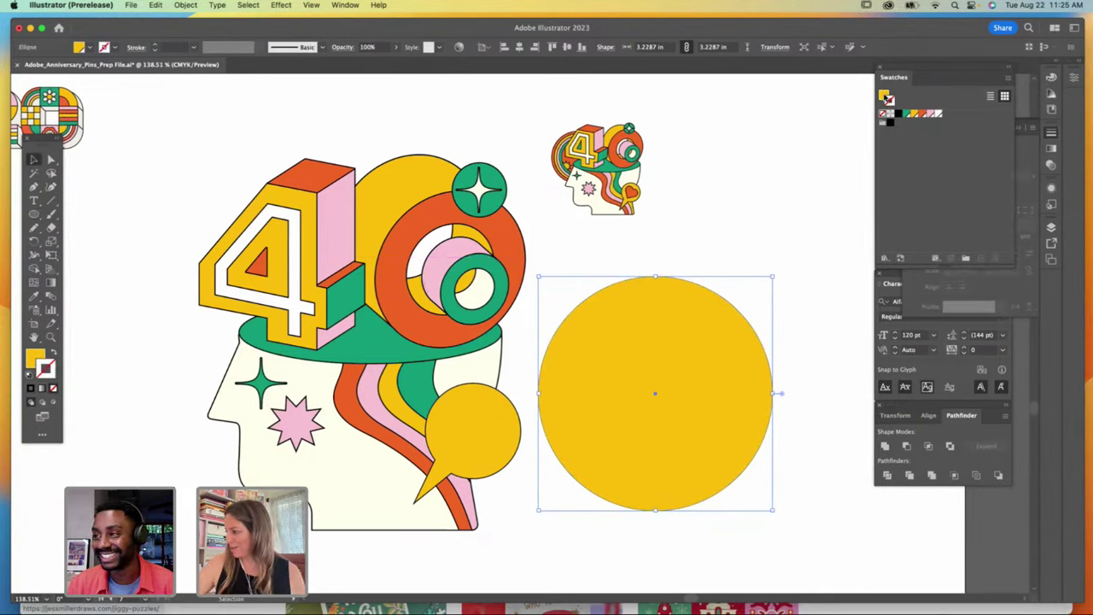
{"action": "left_click", "coordinate": [924, 114]}
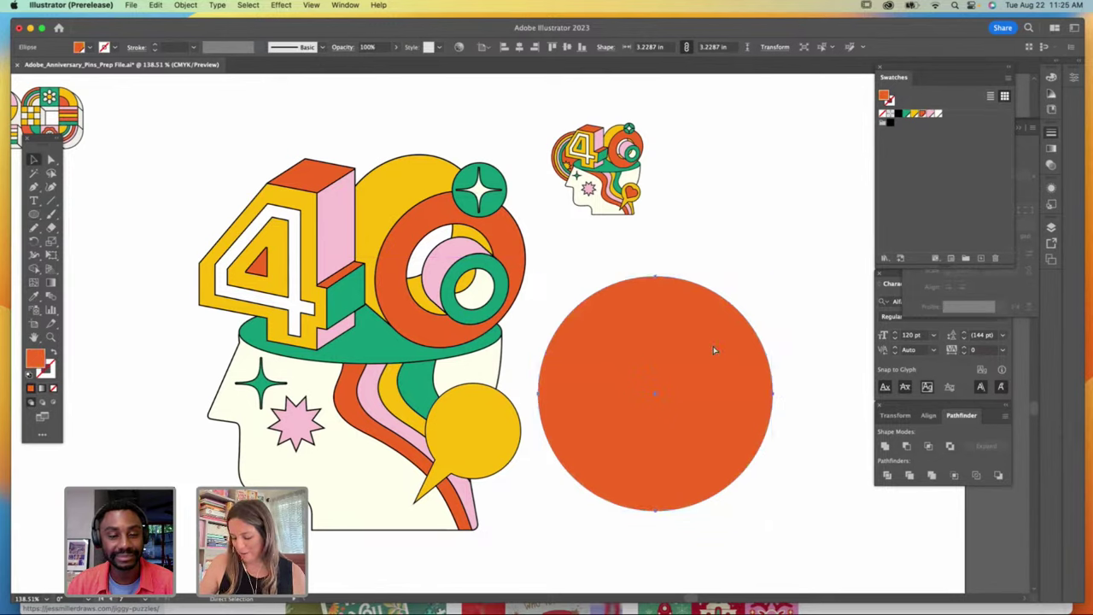
Step: Nest smaller concentric copies inside it, filled yellow, pink and green, plus an innermost centre circle
{"action": "left_click_drag", "start_coordinate": [772, 277], "coordinate": [759, 289]}
{"action": "left_click", "coordinate": [914, 114]}
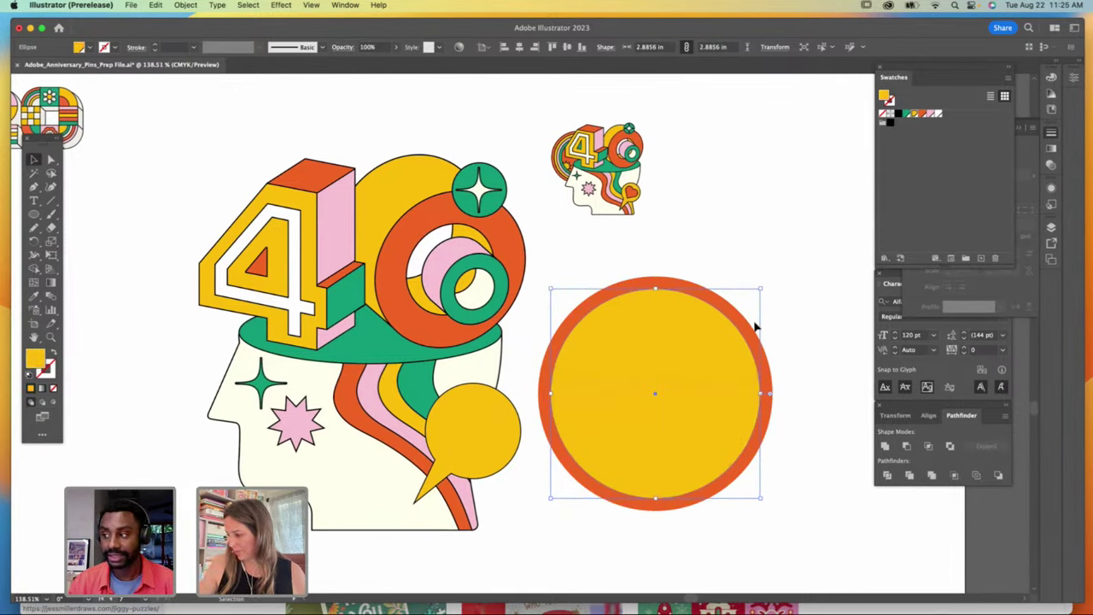
{"action": "left_click_drag", "start_coordinate": [760, 289], "coordinate": [749, 296]}
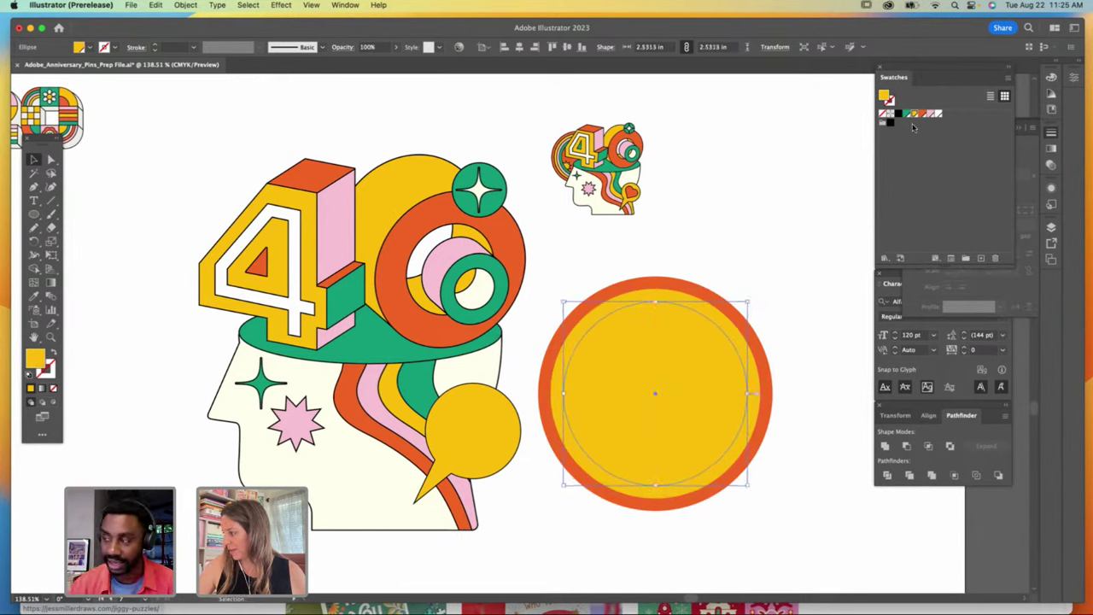
{"action": "left_click", "coordinate": [930, 114]}
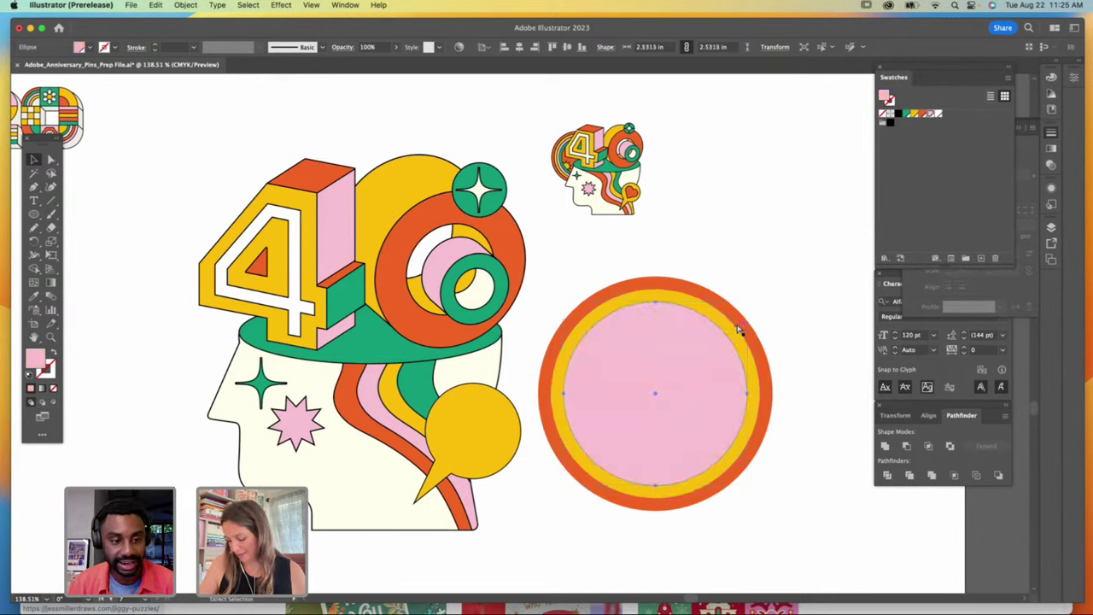
{"action": "left_click_drag", "start_coordinate": [749, 298], "coordinate": [733, 314]}
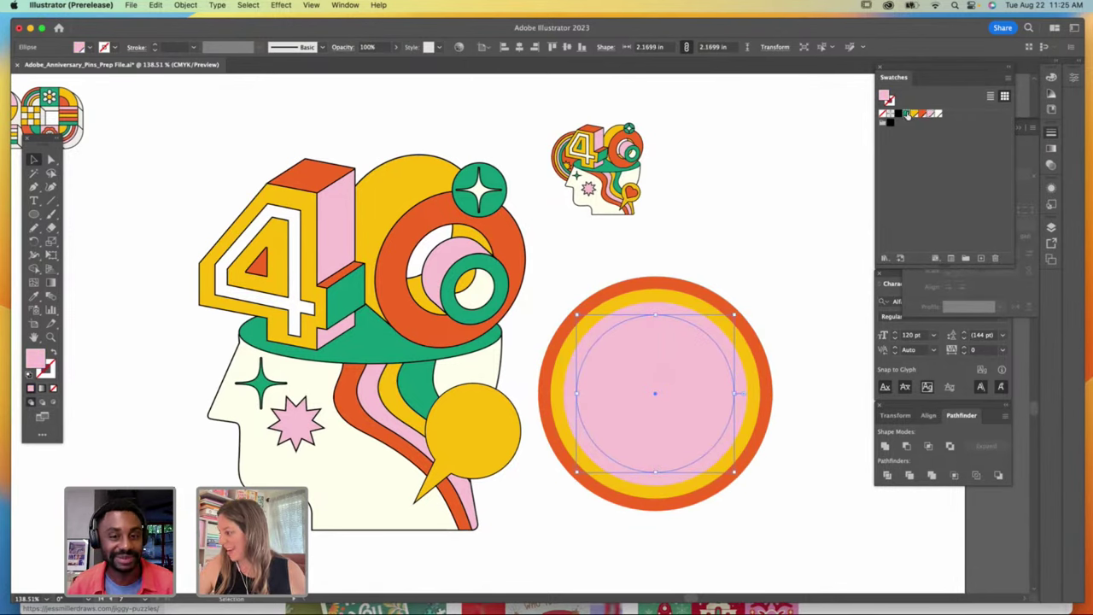
{"action": "left_click", "coordinate": [908, 115]}
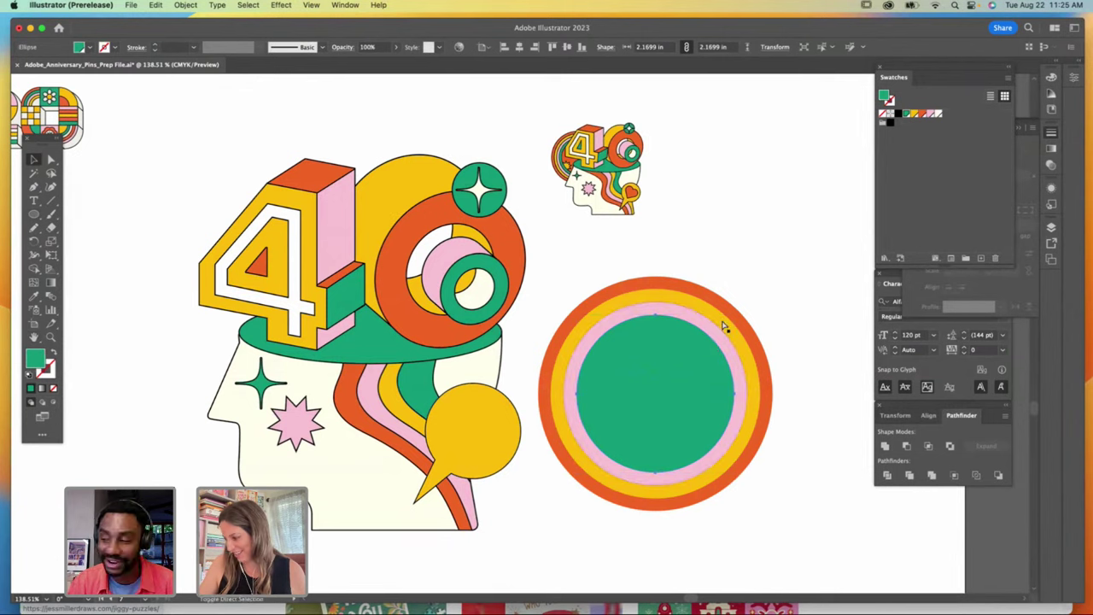
{"action": "left_click_drag", "start_coordinate": [733, 315], "coordinate": [722, 329]}
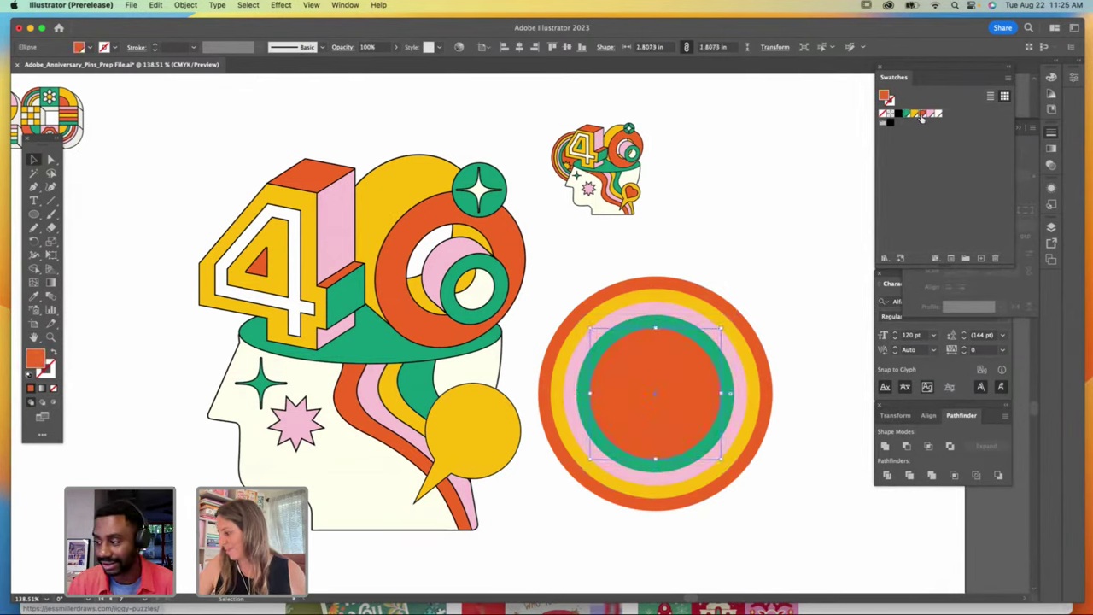
{"action": "left_click", "coordinate": [790, 256]}
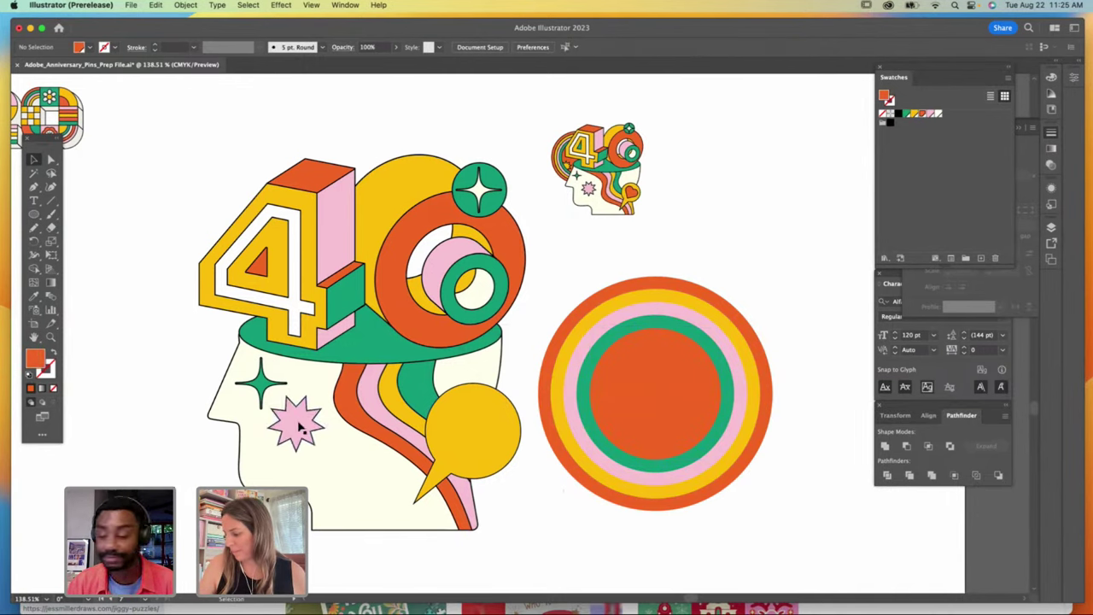
Step: Alt-drag a copy of the pink star onto the badge centre and fill it yellow
{"action": "left_click_drag", "start_coordinate": [293, 427], "coordinate": [610, 417]}
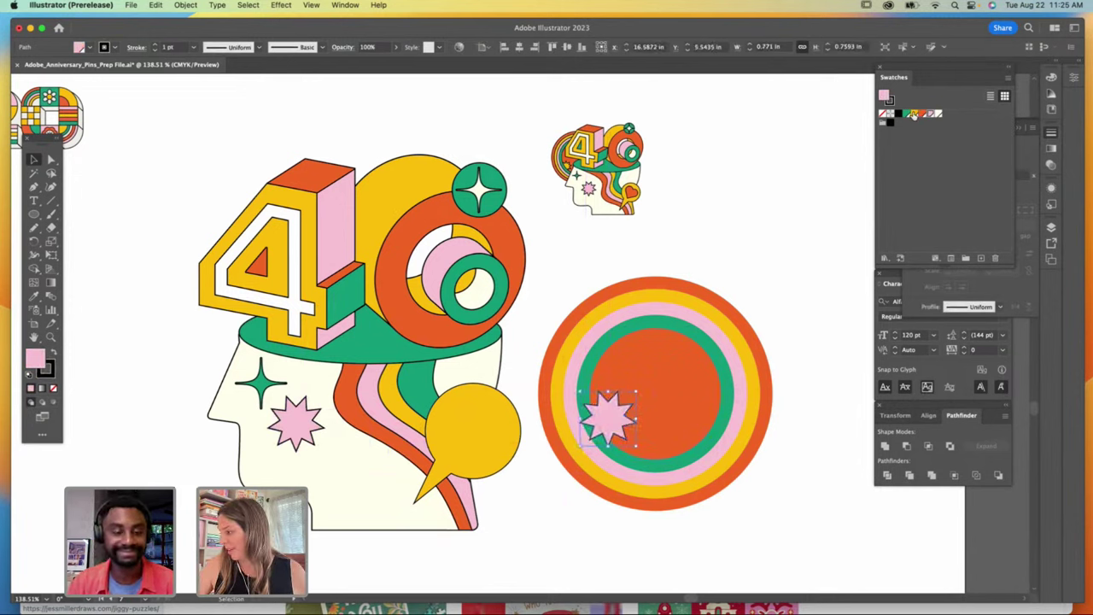
{"action": "left_click", "coordinate": [913, 114]}
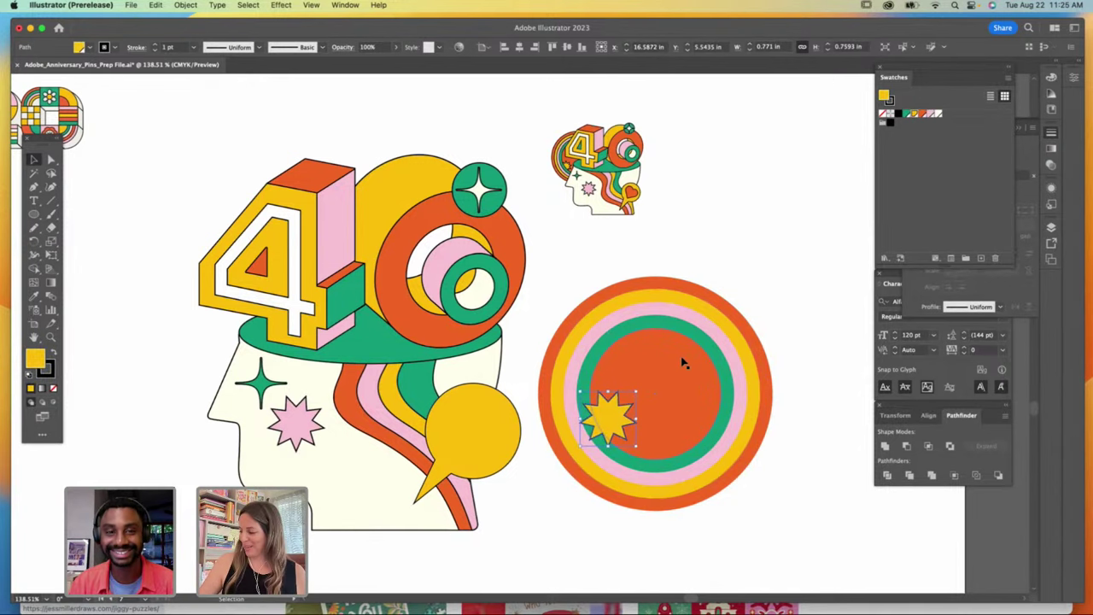
{"action": "key", "text": "super+shift+a"}
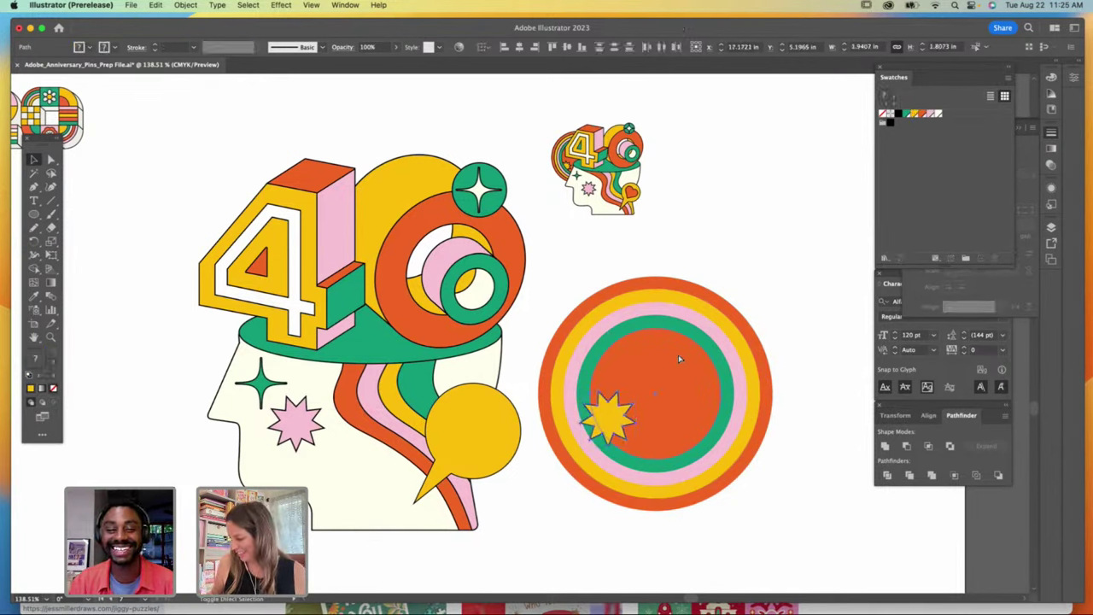
{"action": "left_click", "coordinate": [684, 351]}
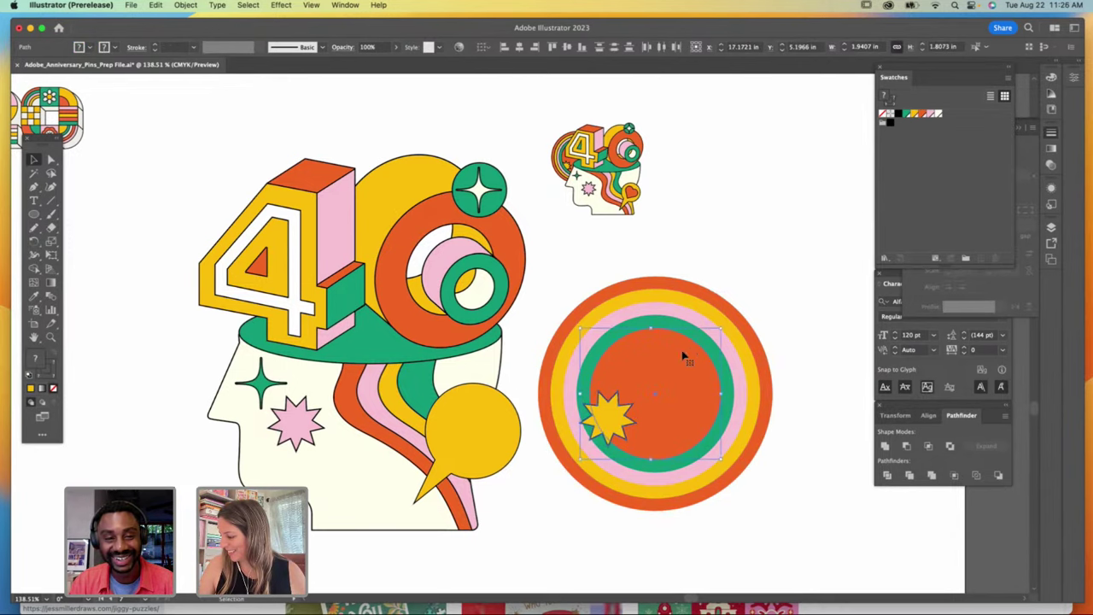
{"action": "key", "text": "Delete"}
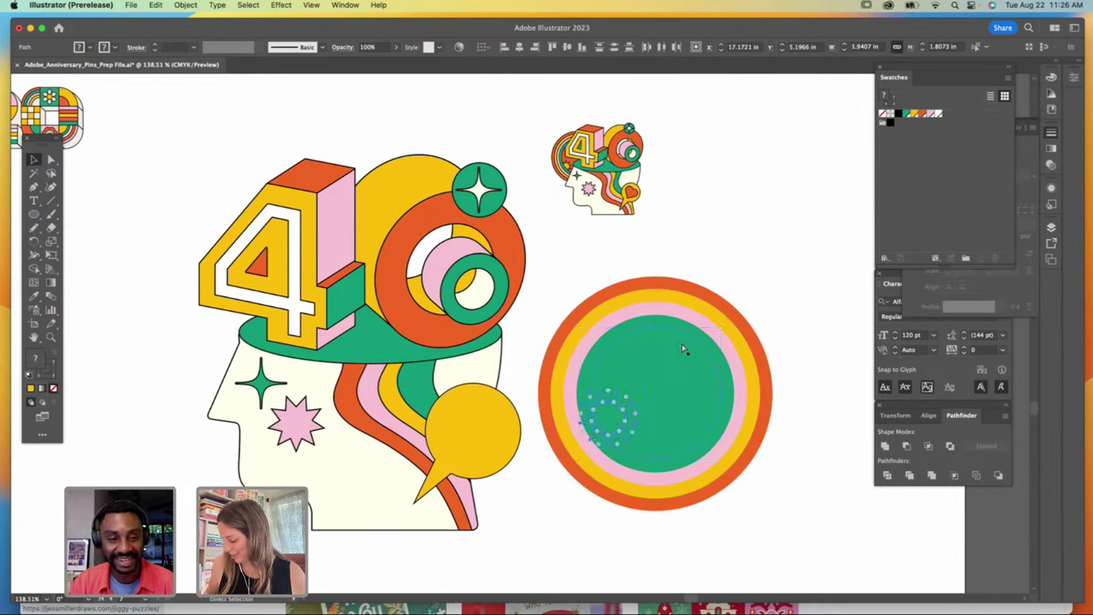
{"action": "key", "text": "super+z"}
{"action": "left_click", "coordinate": [773, 357]}
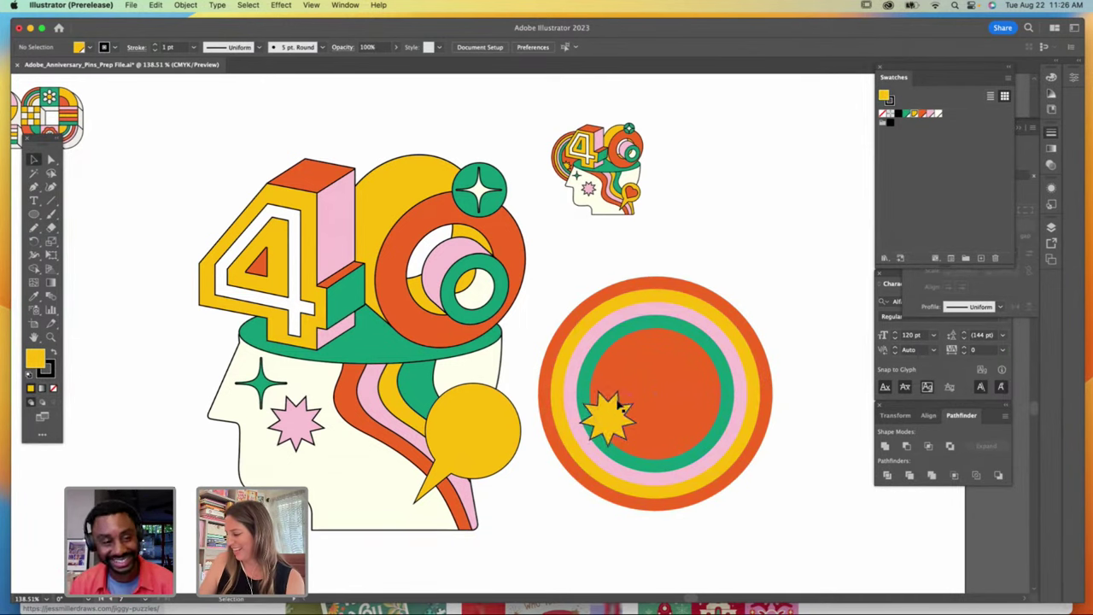
Step: Set the yellow star's stroke to None to remove its black outline
{"action": "left_click", "coordinate": [644, 404]}
{"action": "left_click", "coordinate": [612, 415]}
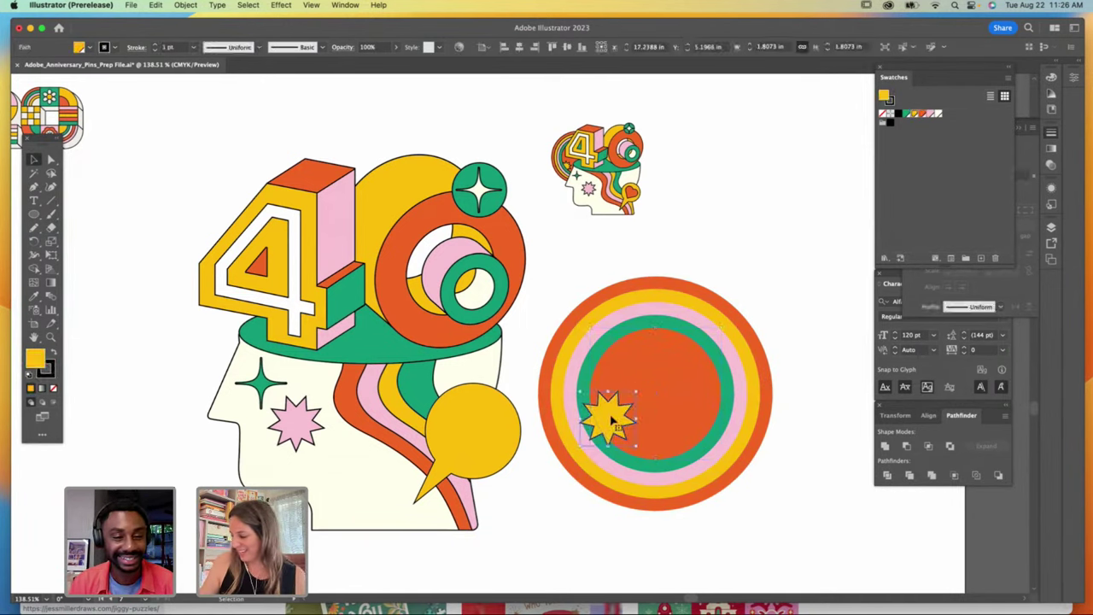
{"action": "left_click", "coordinate": [49, 374]}
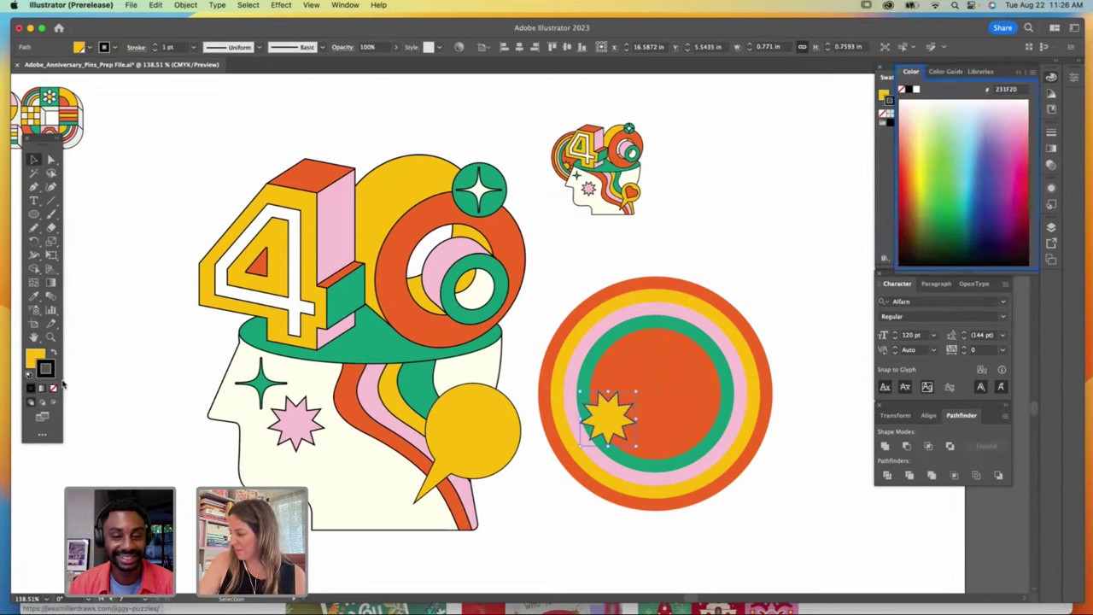
{"action": "left_click", "coordinate": [53, 389]}
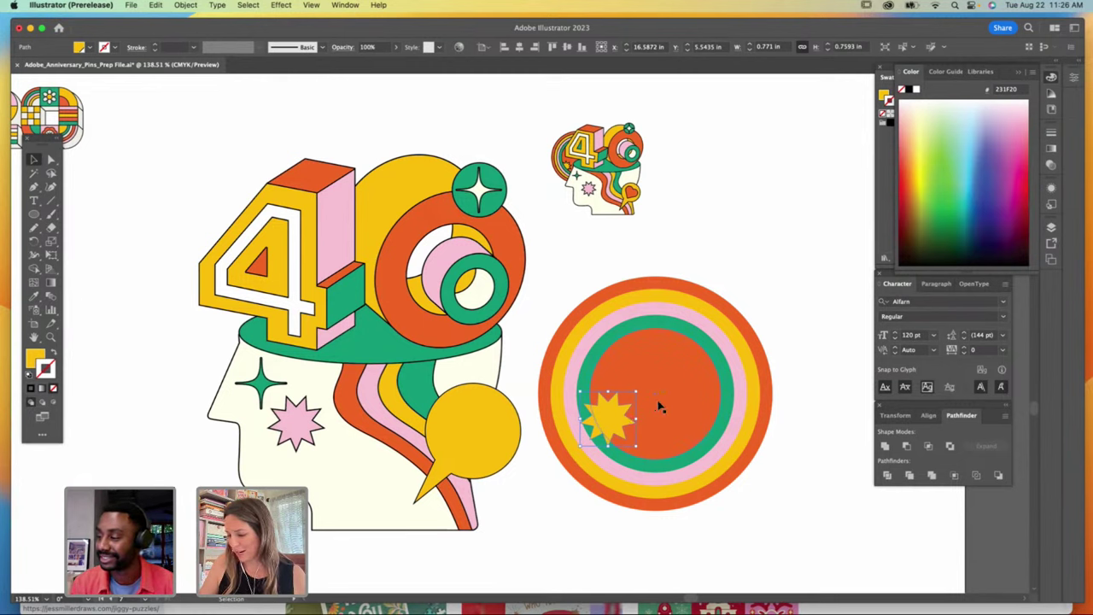
Step: Cut the star and paste it inside the orange centre circle using Draw Inside
{"action": "key", "text": "Delete"}
{"action": "left_click", "coordinate": [671, 410]}
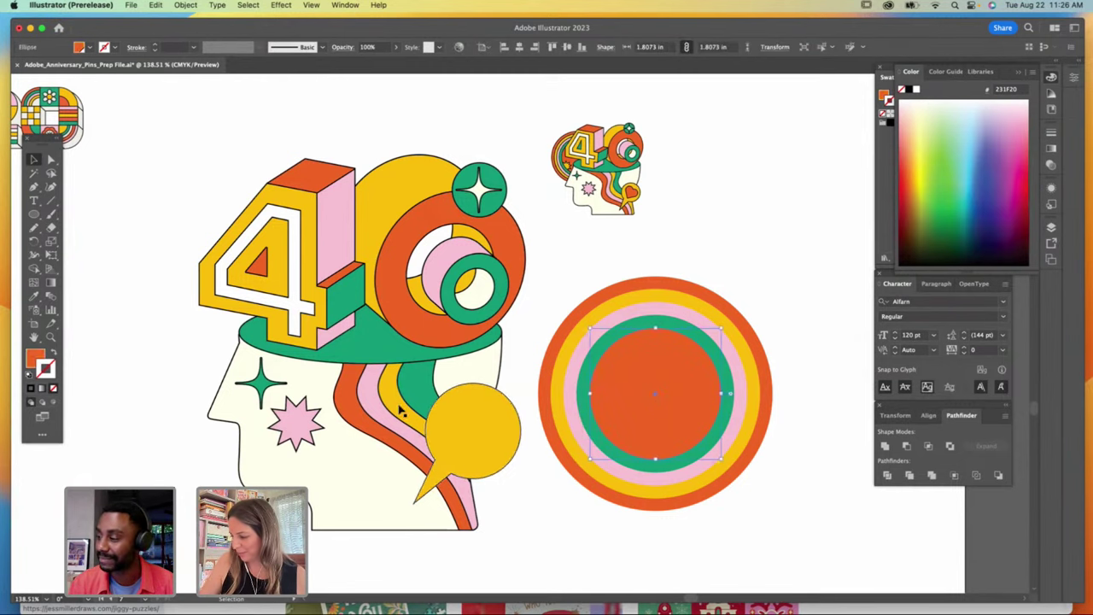
{"action": "left_click", "coordinate": [56, 406]}
{"action": "key", "text": "super+v"}
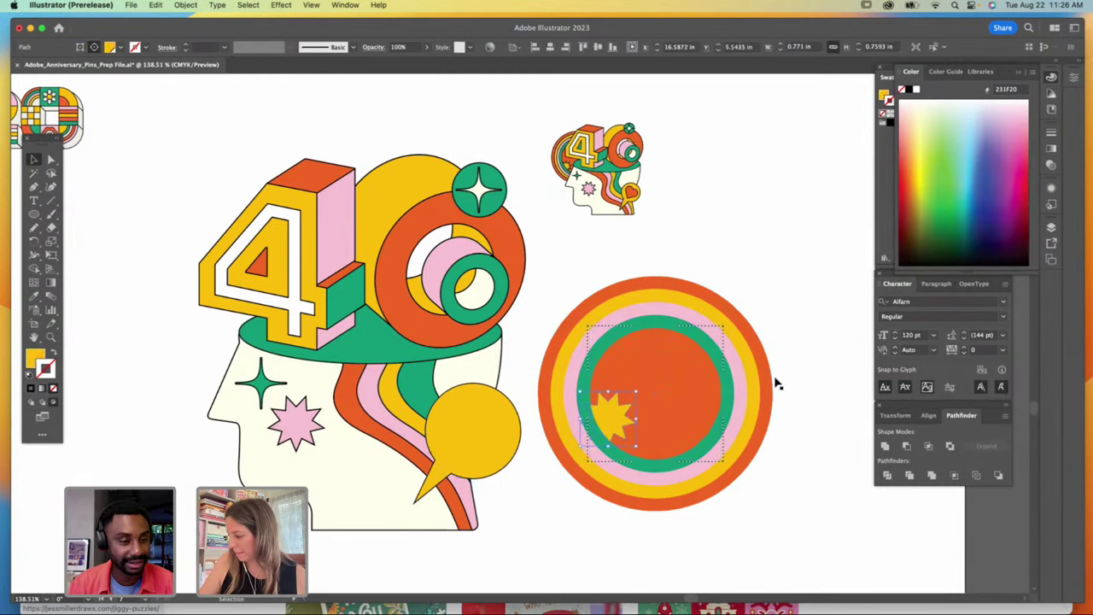
{"action": "left_click", "coordinate": [763, 442]}
{"action": "left_click", "coordinate": [618, 349]}
{"action": "left_click", "coordinate": [756, 248]}
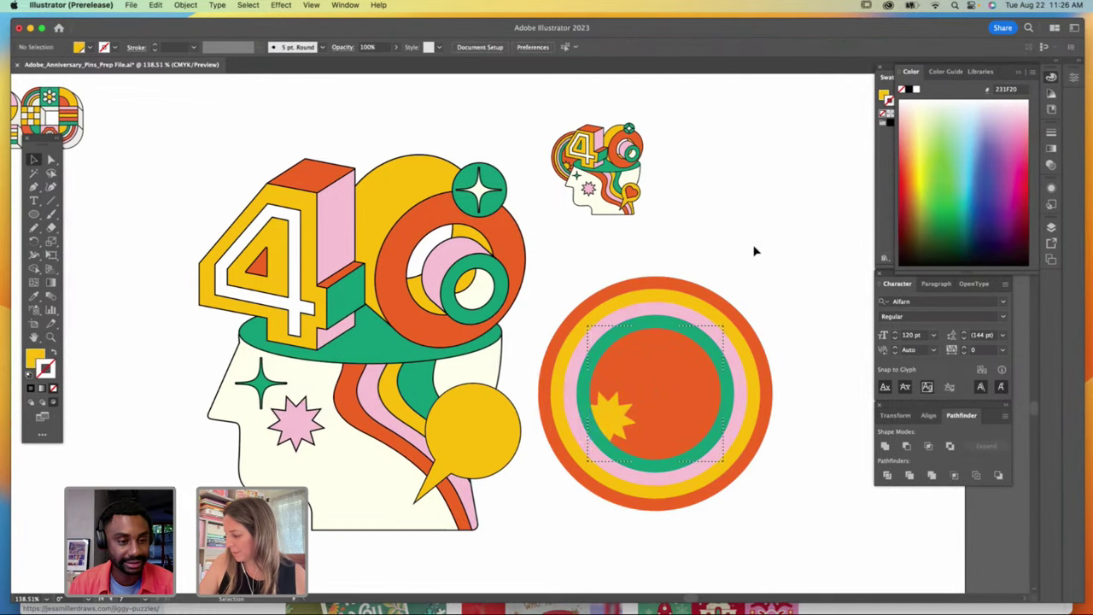
{"action": "key", "text": "shift+d"}
{"action": "left_click_drag", "start_coordinate": [772, 494], "coordinate": [774, 495]}
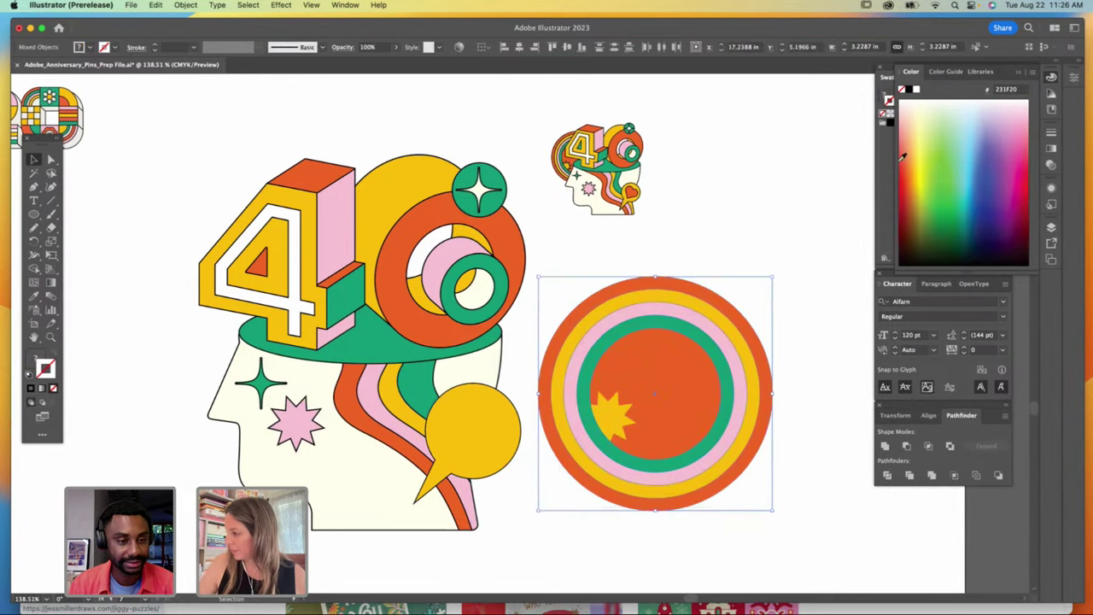
Step: Give the rings a black 1 pt stroke, then move, tilt and enlarge the badge behind the 4
{"action": "left_click", "coordinate": [910, 91]}
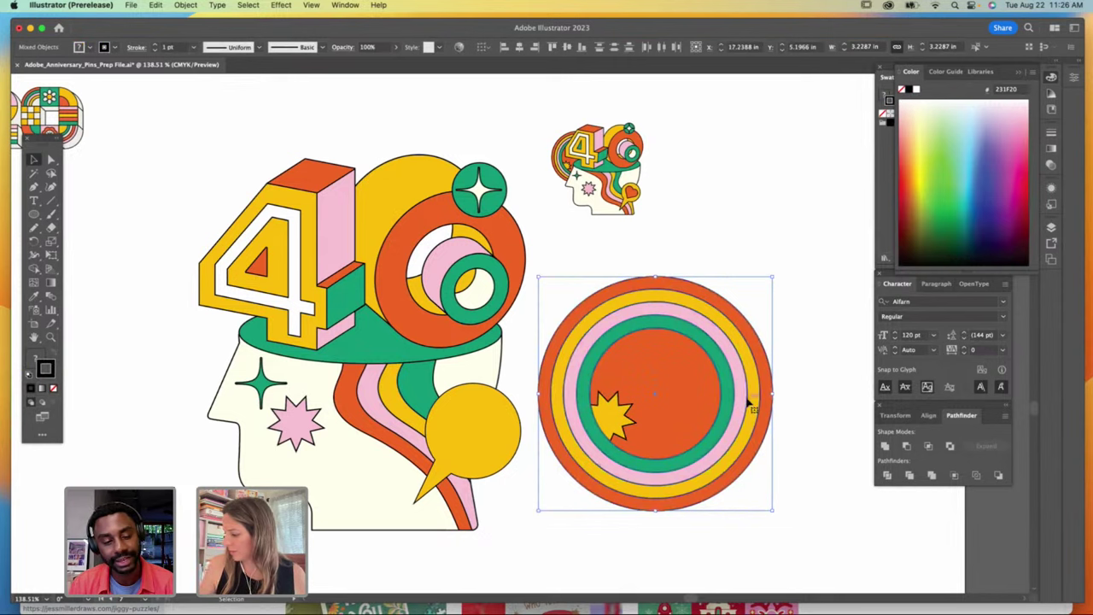
{"action": "left_click_drag", "start_coordinate": [745, 397], "coordinate": [333, 292]}
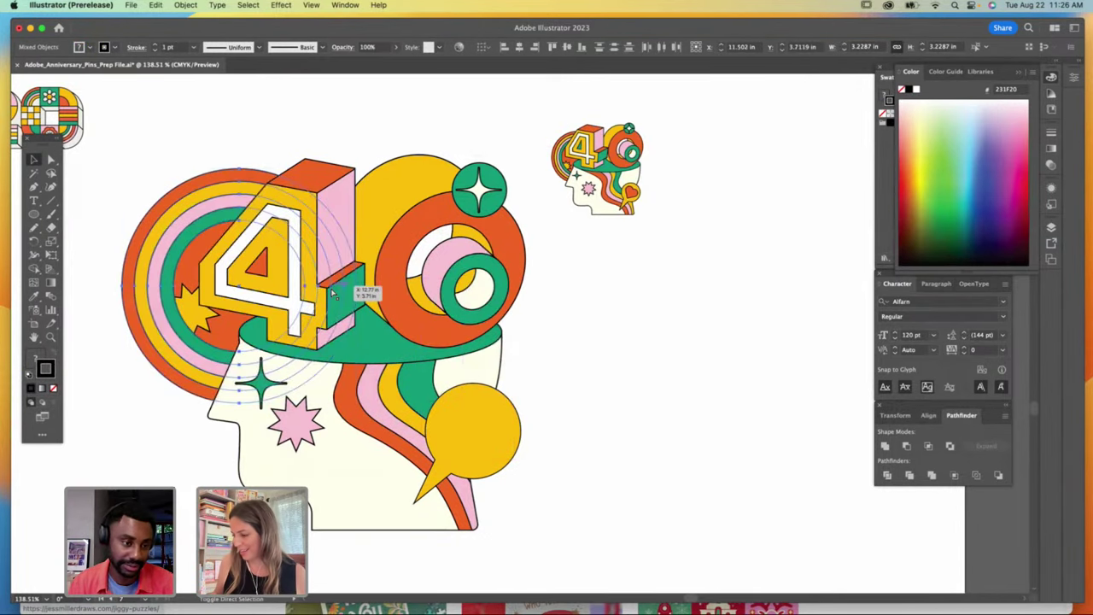
{"action": "left_click_drag", "start_coordinate": [360, 166], "coordinate": [344, 155]}
{"action": "left_click_drag", "start_coordinate": [201, 211], "coordinate": [212, 232]}
{"action": "mouse_move", "coordinate": [347, 180]}
{"action": "left_mouse_down"}
{"action": "mouse_move", "coordinate": [354, 168]}
{"action": "mouse_move", "coordinate": [340, 184]}
{"action": "left_mouse_up"}
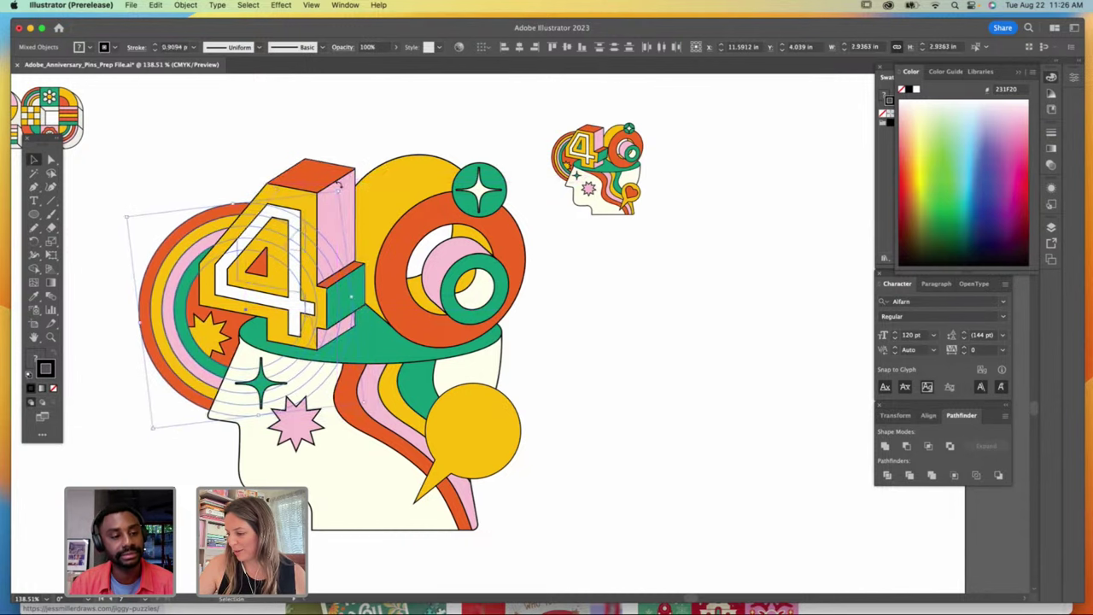
Step: Reposition the yellow star within its clipping circle in isolation mode
{"action": "double_click", "coordinate": [212, 331]}
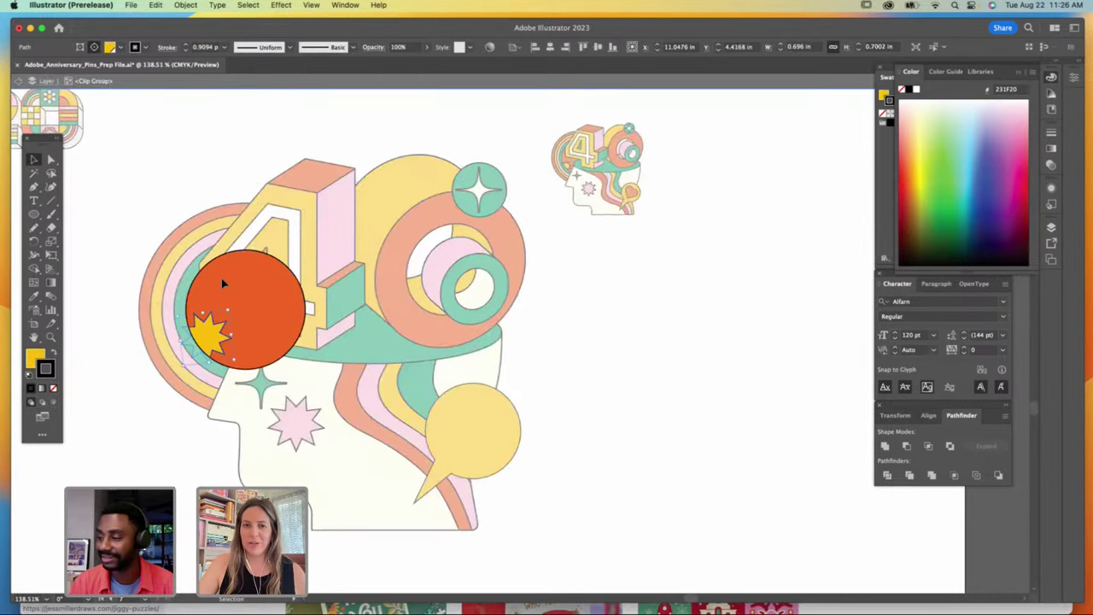
{"action": "left_click_drag", "start_coordinate": [229, 309], "coordinate": [216, 340]}
{"action": "double_click", "coordinate": [663, 258]}
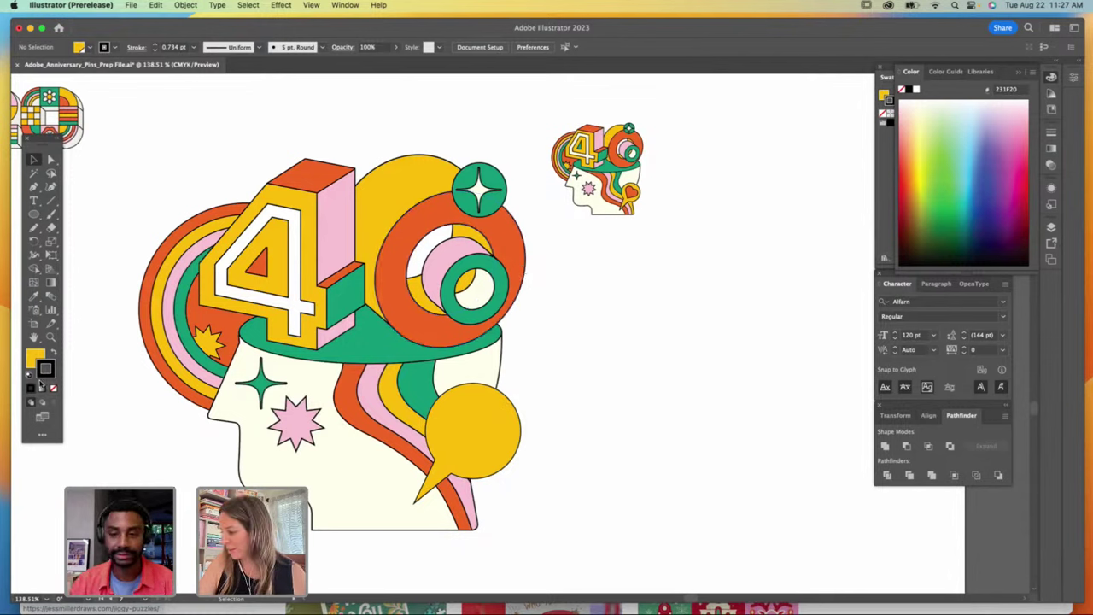
Step: Draw a yellow rounded rectangle beside the head and round its corners fully into a pill
{"action": "left_click", "coordinate": [33, 215]}
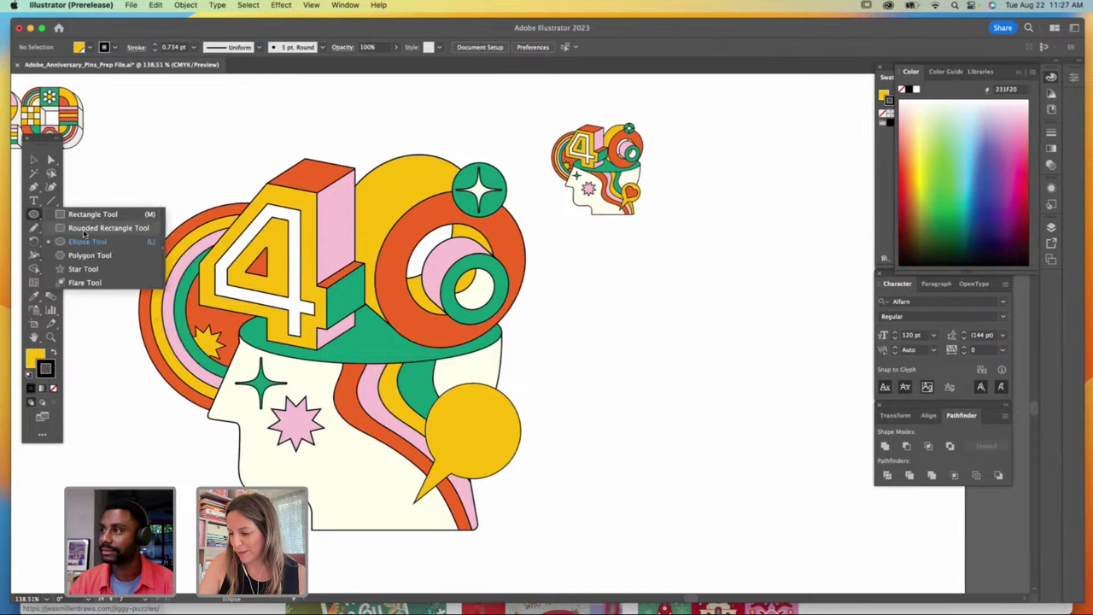
{"action": "left_click", "coordinate": [85, 229]}
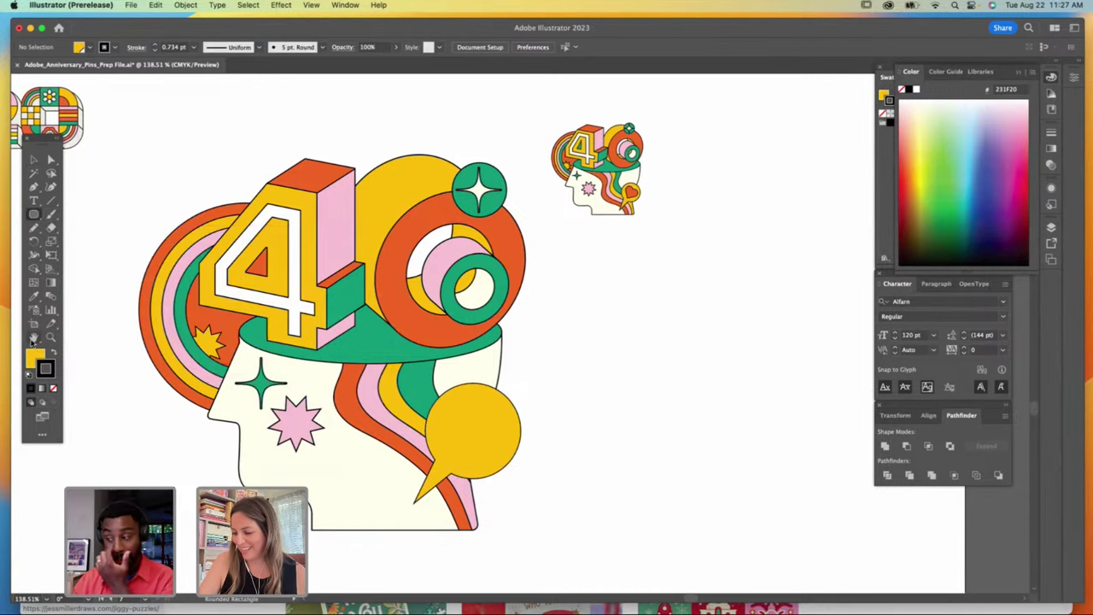
{"action": "key", "text": "space"}
{"action": "left_click_drag", "start_coordinate": [264, 379], "coordinate": [130, 364]}
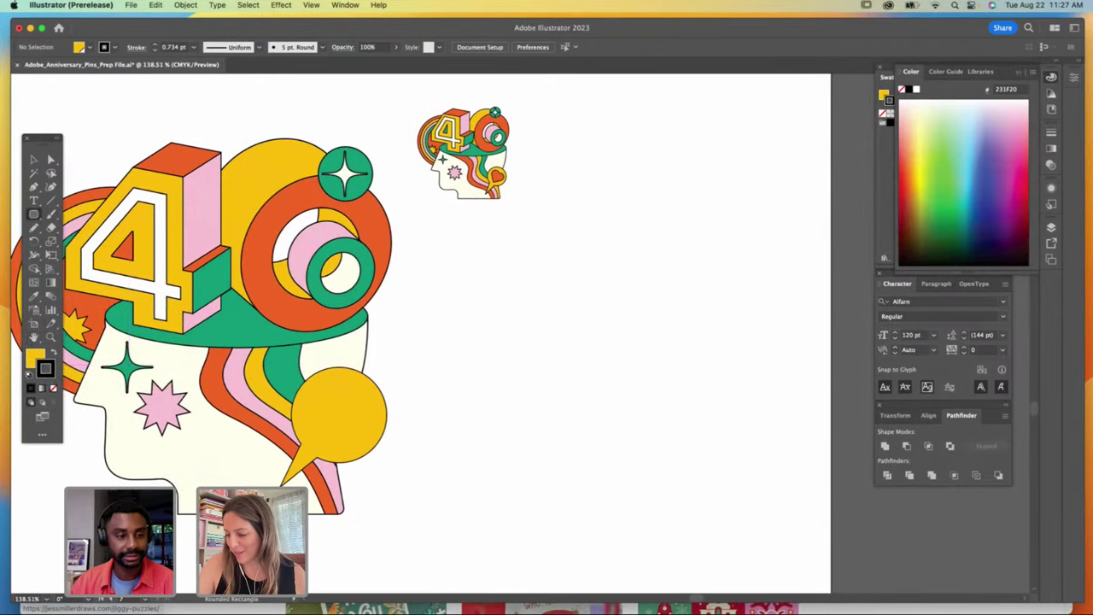
{"action": "left_click_drag", "start_coordinate": [499, 264], "coordinate": [610, 499]}
{"action": "left_click", "coordinate": [50, 160]}
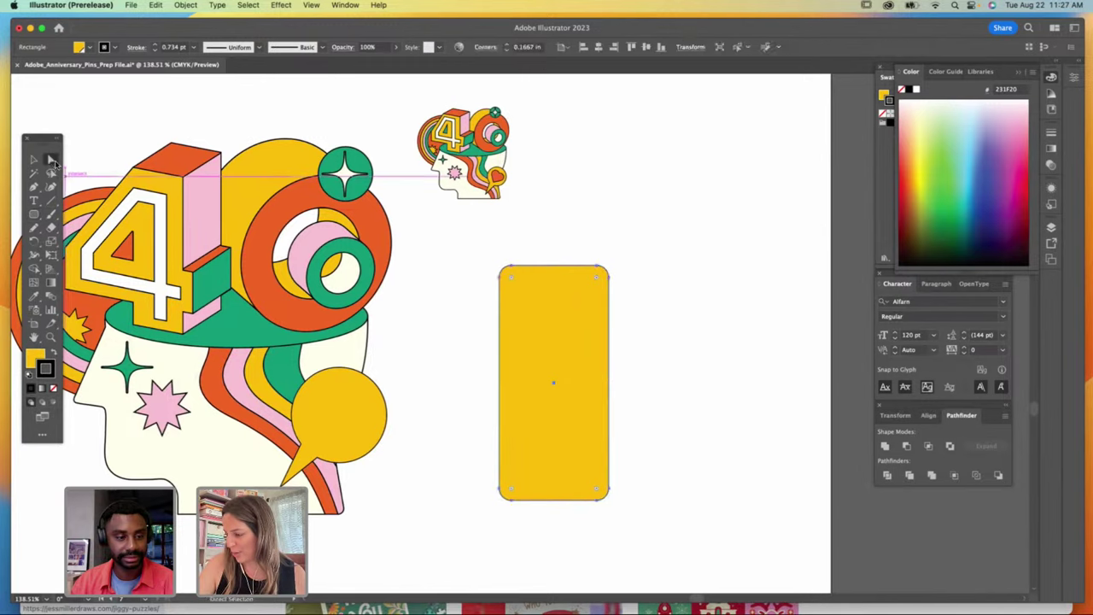
{"action": "left_click_drag", "start_coordinate": [511, 279], "coordinate": [571, 363]}
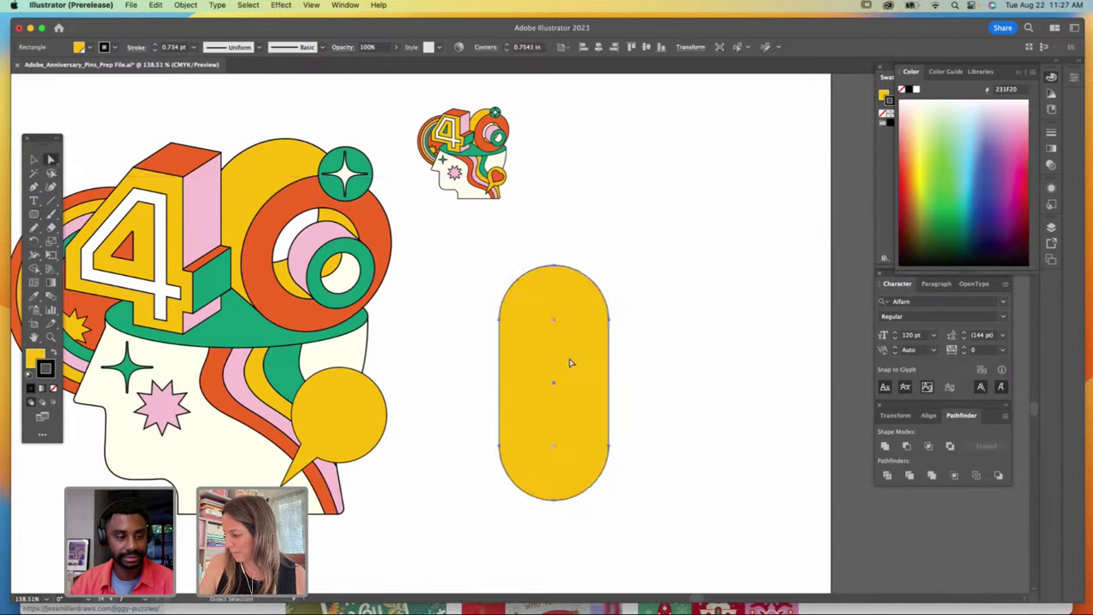
Step: Cut off and delete the pill's bottom half, then close the open arch path with the Pen tool
{"action": "left_click_drag", "start_coordinate": [51, 227], "coordinate": [77, 242]}
{"action": "left_click", "coordinate": [500, 444]}
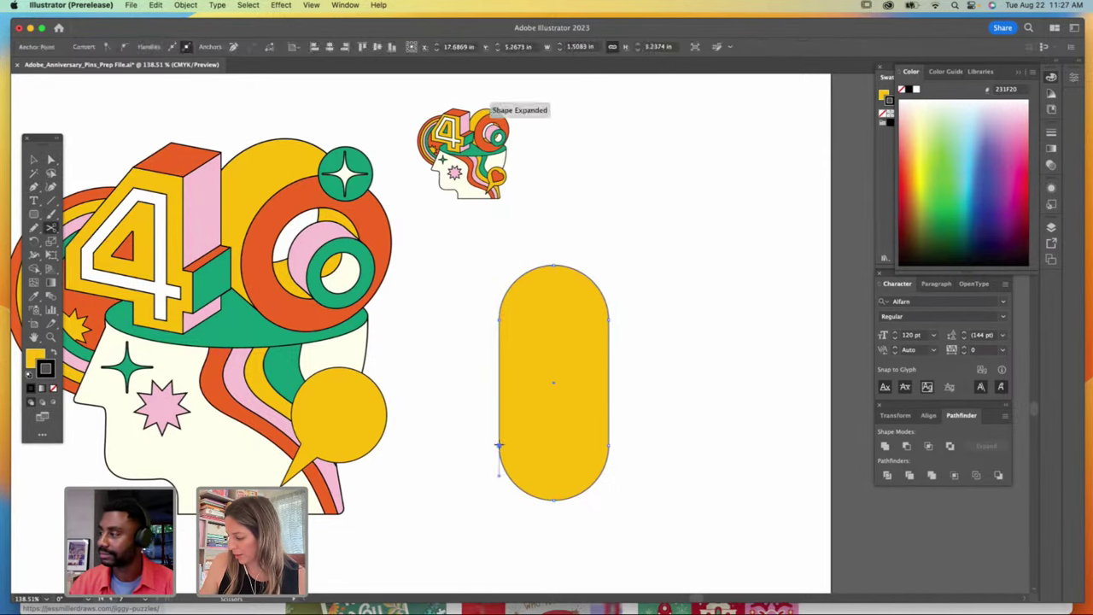
{"action": "left_click", "coordinate": [608, 444]}
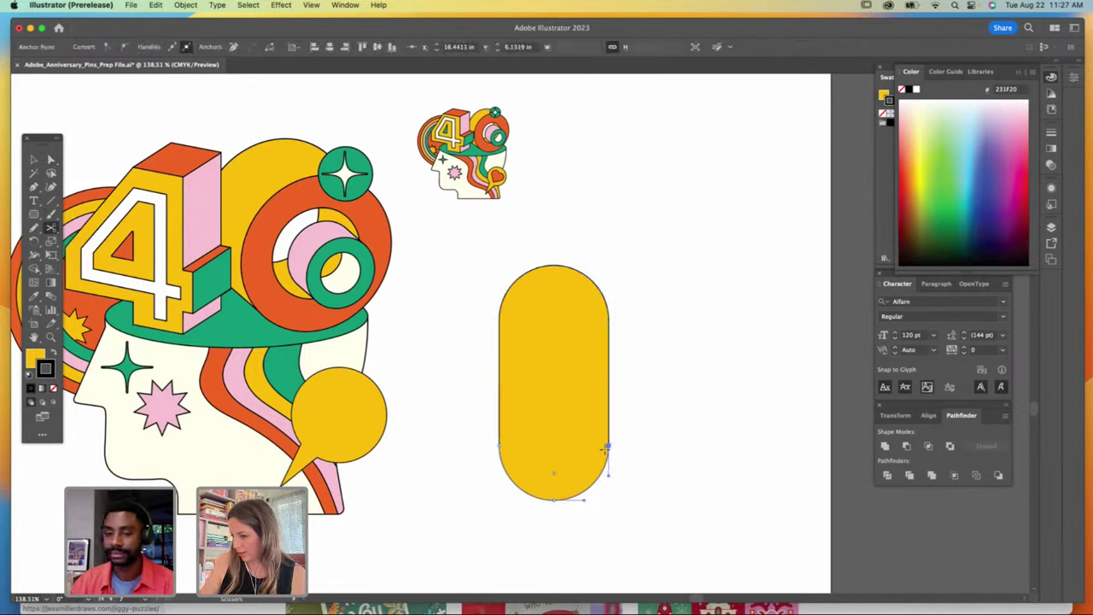
{"action": "left_click", "coordinate": [33, 161]}
{"action": "key", "text": "Delete"}
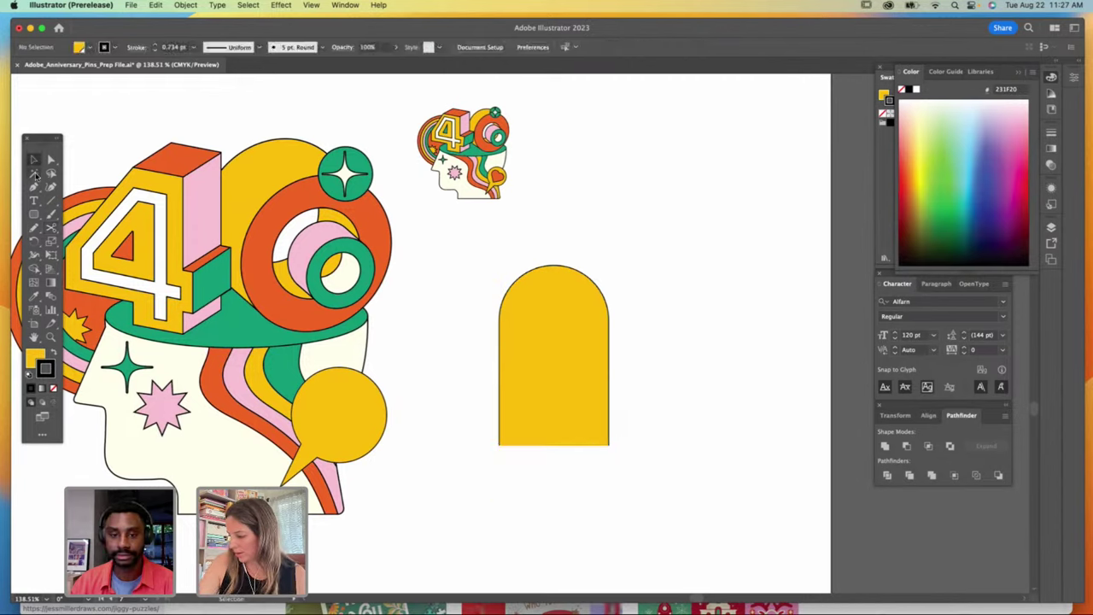
{"action": "left_click", "coordinate": [51, 159]}
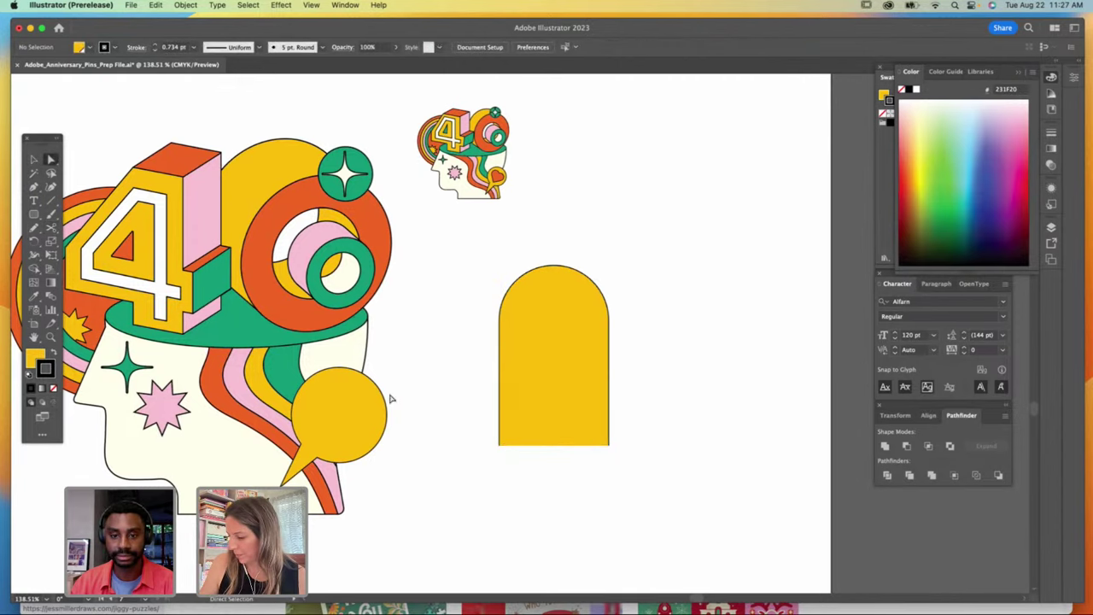
{"action": "left_click", "coordinate": [34, 186]}
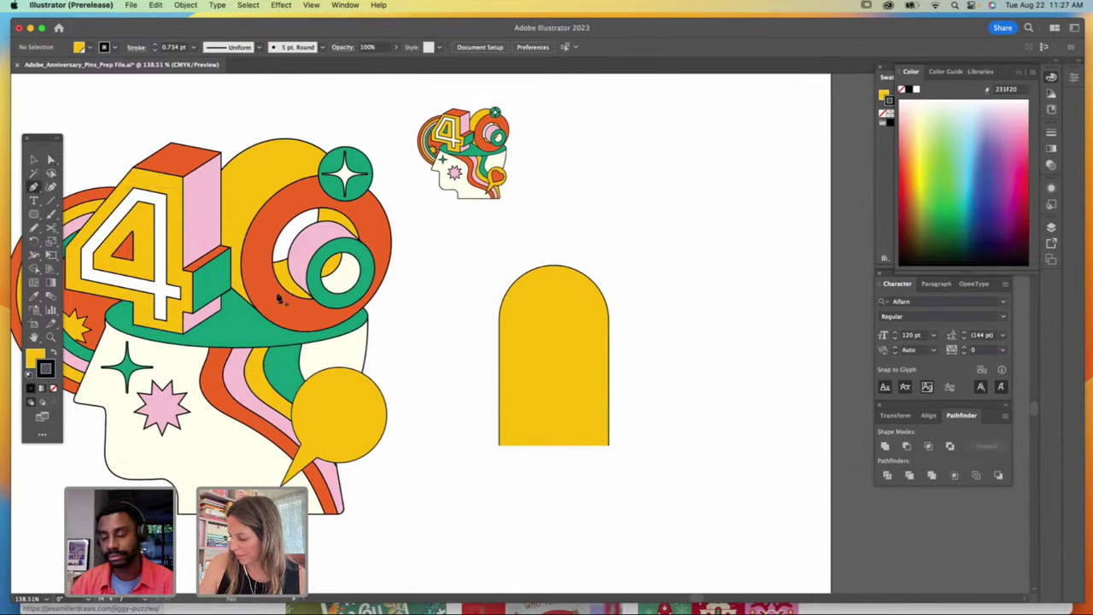
{"action": "left_click", "coordinate": [501, 447]}
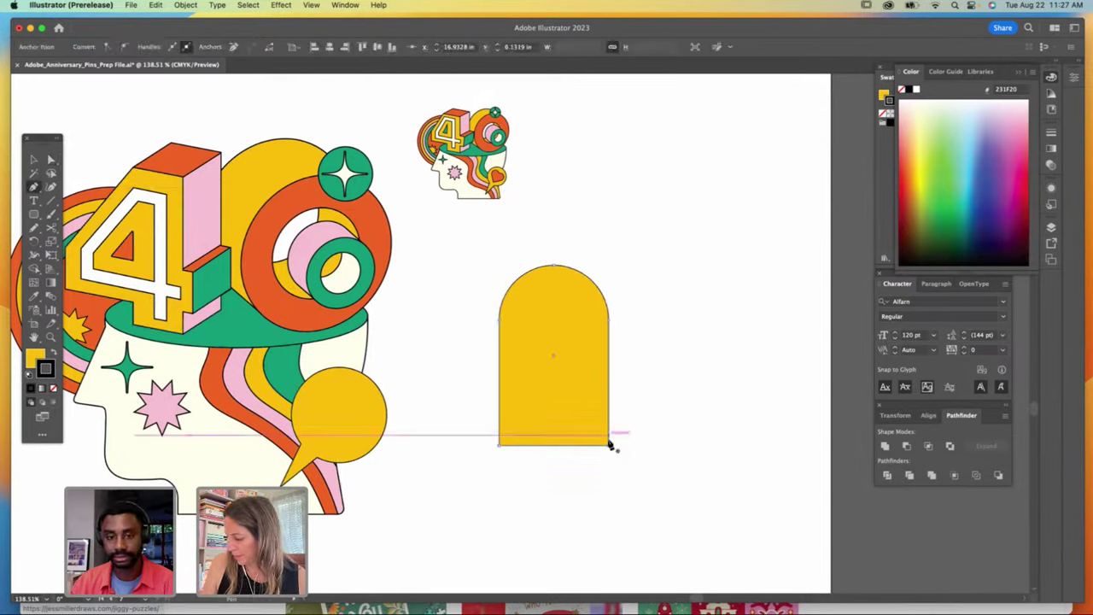
{"action": "left_click", "coordinate": [609, 444]}
Step: Raise the arch's bottom anchors to shorten it and rotate the arch 45°
{"action": "left_click", "coordinate": [33, 160]}
{"action": "left_click", "coordinate": [51, 159]}
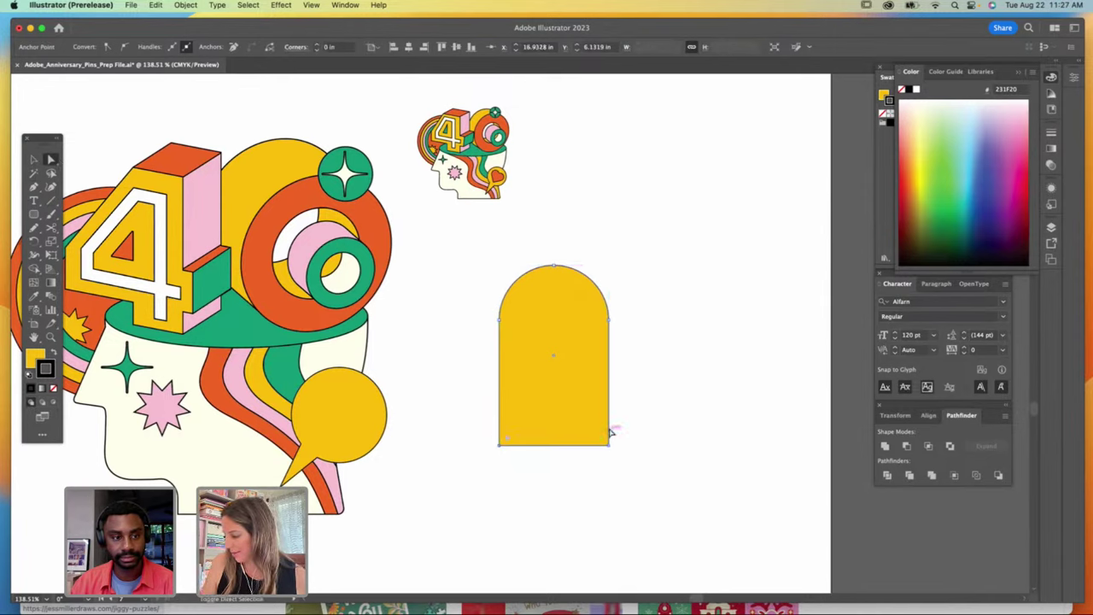
{"action": "left_click_drag", "start_coordinate": [611, 443], "coordinate": [610, 424]}
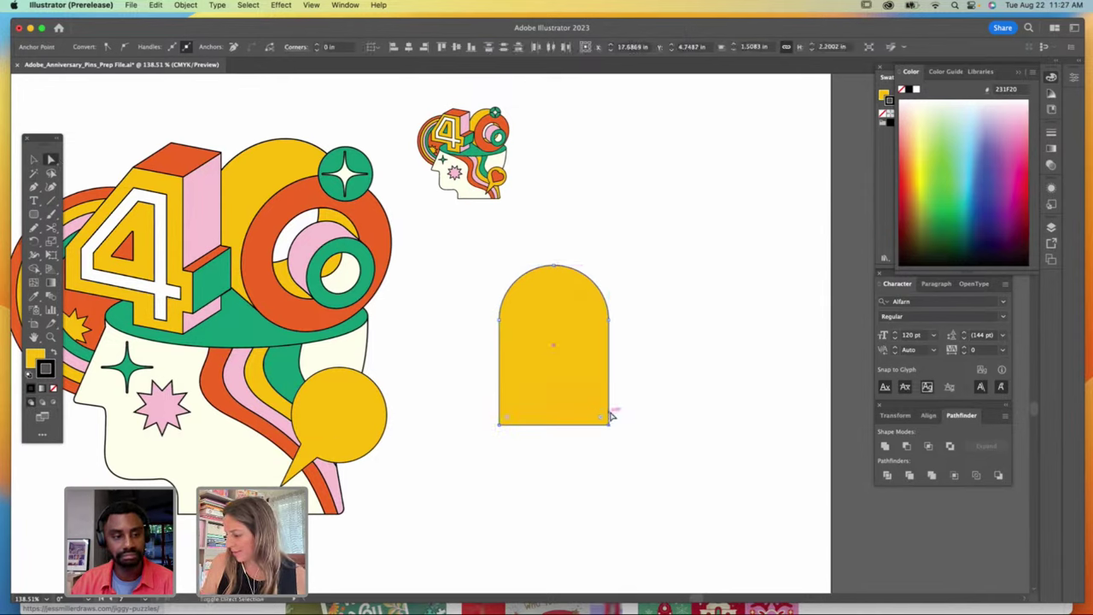
{"action": "key", "text": "v"}
{"action": "left_click_drag", "start_coordinate": [611, 263], "coordinate": [524, 237]}
Step: Fill the arch orange, mirror a copy into a heart half, then undo back to the plain arch
{"action": "left_click", "coordinate": [887, 78]}
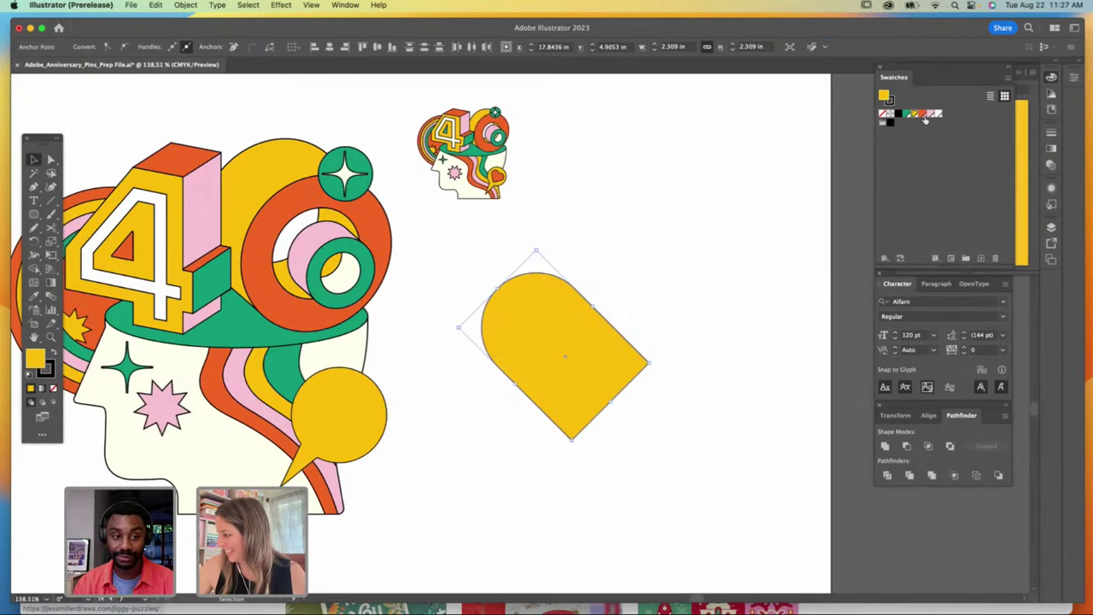
{"action": "left_click", "coordinate": [919, 113]}
{"action": "left_click_drag", "start_coordinate": [532, 325], "coordinate": [578, 331]}
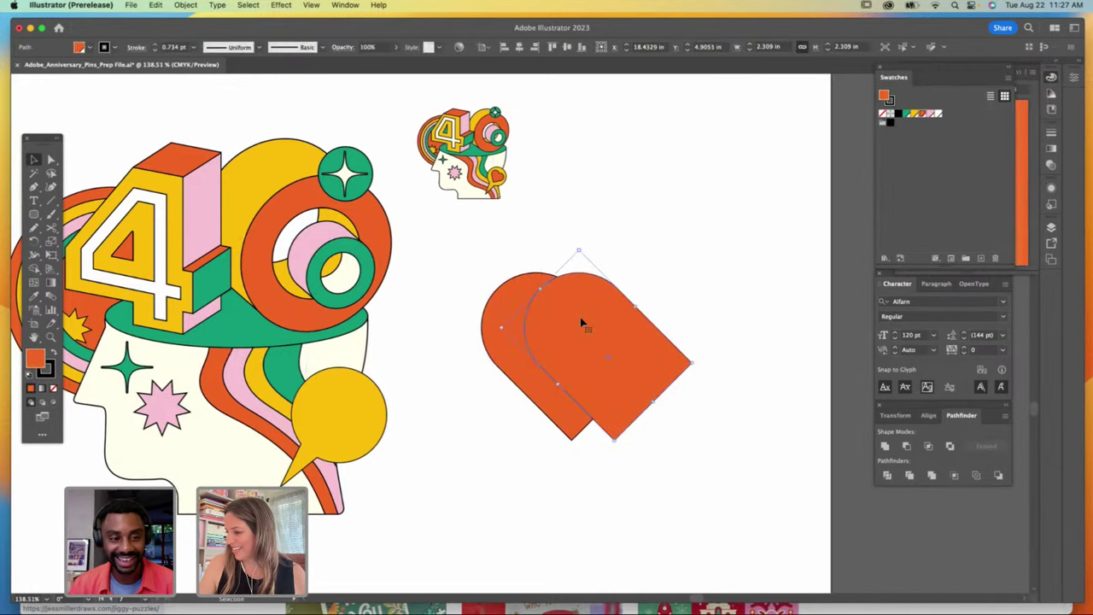
{"action": "left_click", "coordinate": [186, 5]}
{"action": "mouse_move", "coordinate": [191, 21]}
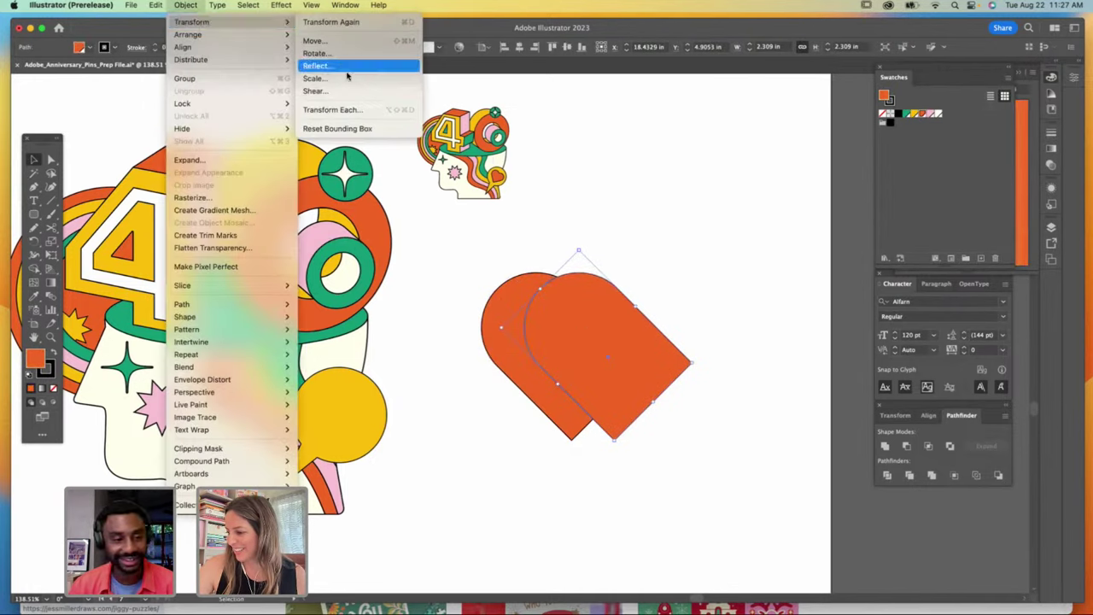
{"action": "left_click", "coordinate": [316, 65]}
{"action": "left_click", "coordinate": [700, 362]}
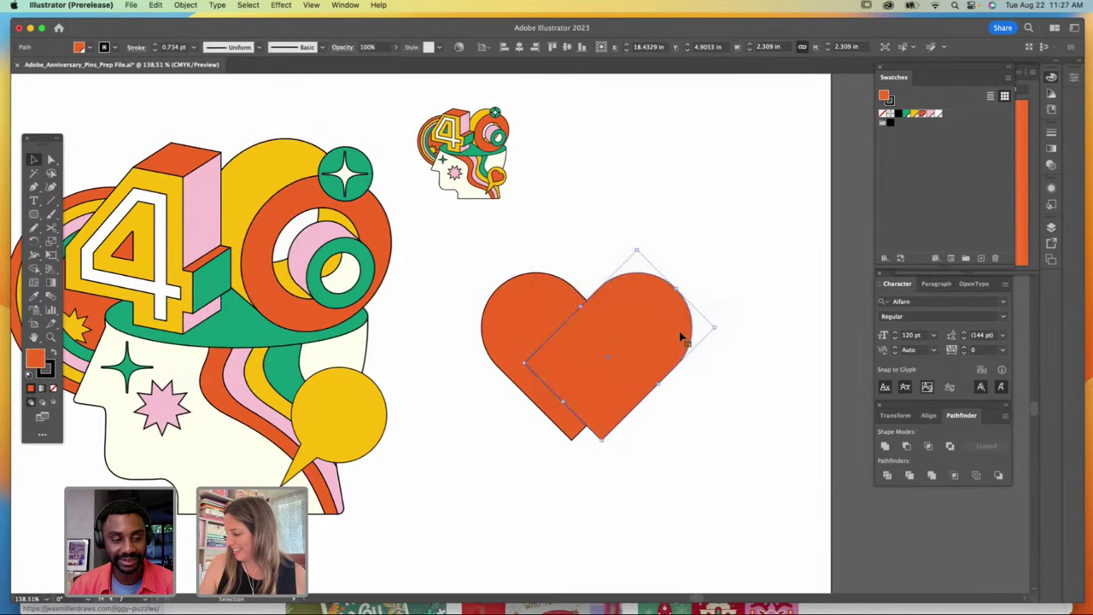
{"action": "mouse_move", "coordinate": [681, 334]}
{"action": "left_mouse_down"}
{"action": "mouse_move", "coordinate": [649, 340]}
{"action": "mouse_move", "coordinate": [664, 333]}
{"action": "left_mouse_up"}
{"action": "key", "text": "ctrl+z"}
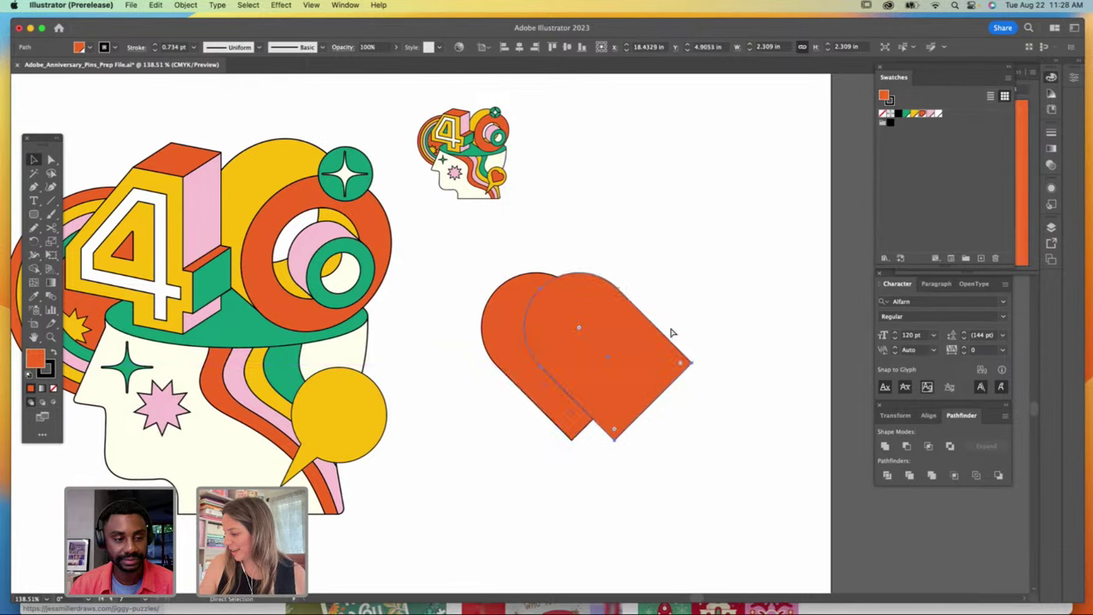
{"action": "key", "text": "super+z"}
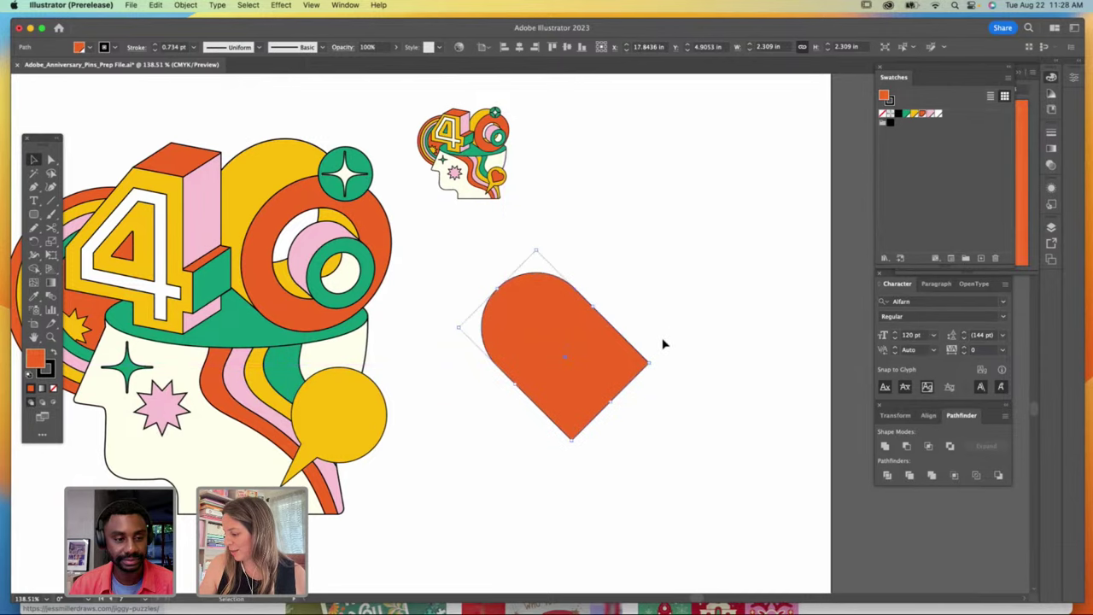
{"action": "key", "text": "super+z"}
{"action": "key", "text": "super+z"}
Step: Lengthen the arch by pulling its bottom down, rotate it 45° and fill it orange
{"action": "left_click", "coordinate": [48, 159]}
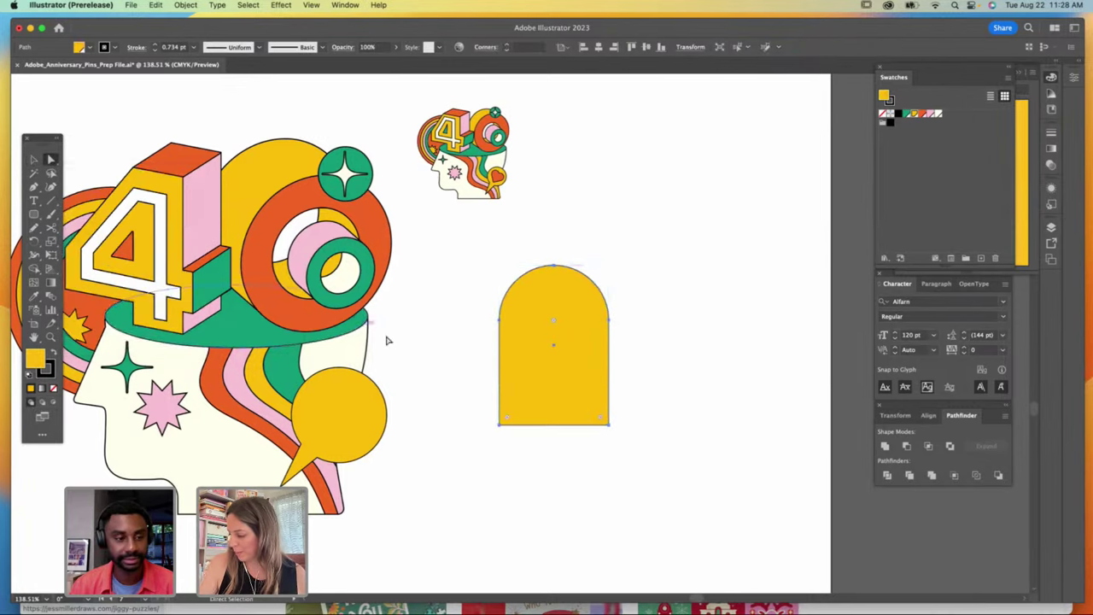
{"action": "left_click_drag", "start_coordinate": [553, 433], "coordinate": [609, 454]}
{"action": "left_click", "coordinate": [34, 161]}
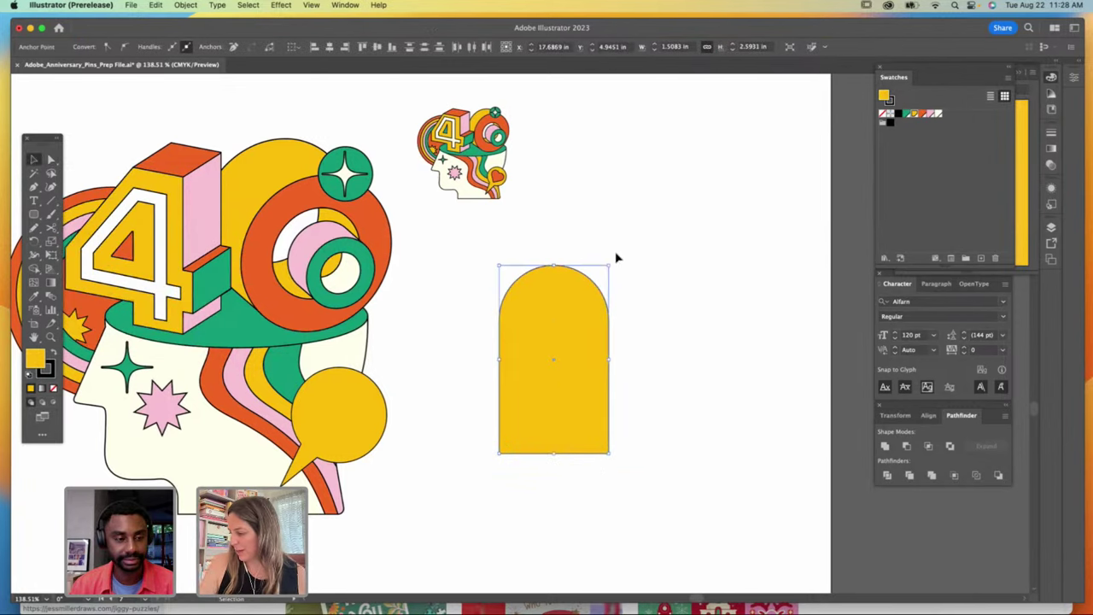
{"action": "left_click_drag", "start_coordinate": [610, 259], "coordinate": [511, 261]}
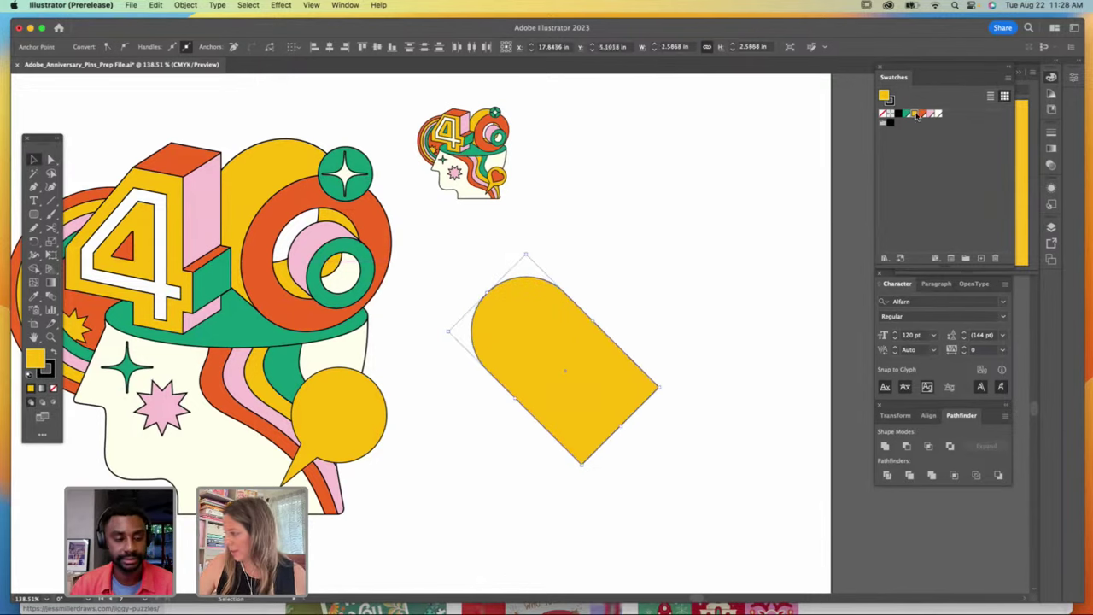
{"action": "left_click", "coordinate": [921, 112]}
Step: Duplicate the orange arch, reflect the copy, and nudge it to close the heart
{"action": "left_click_drag", "start_coordinate": [559, 344], "coordinate": [600, 341]}
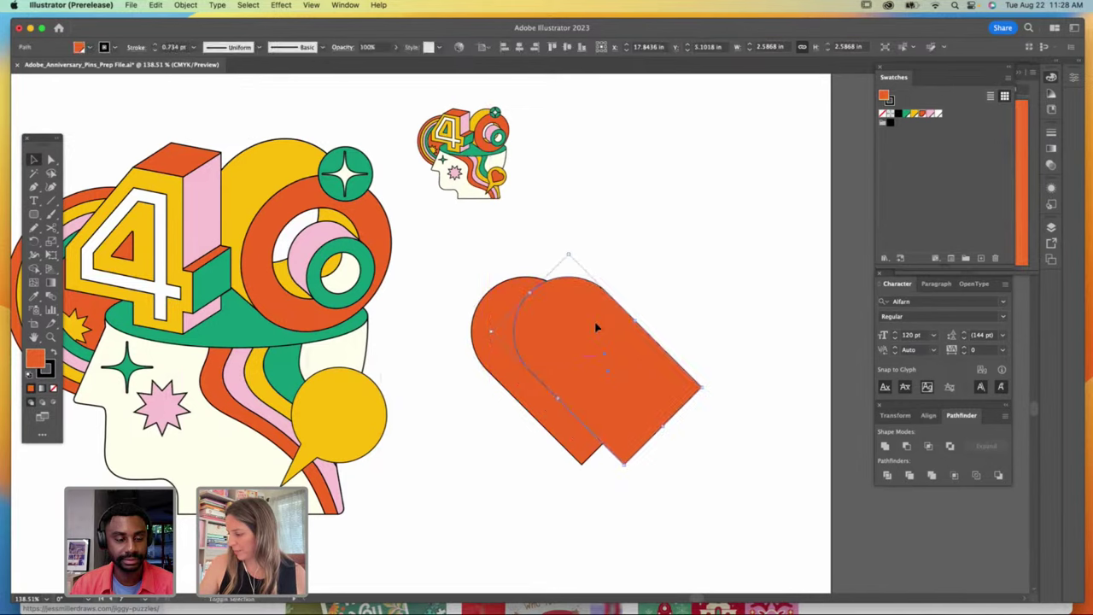
{"action": "left_click", "coordinate": [185, 5]}
{"action": "mouse_move", "coordinate": [279, 30]}
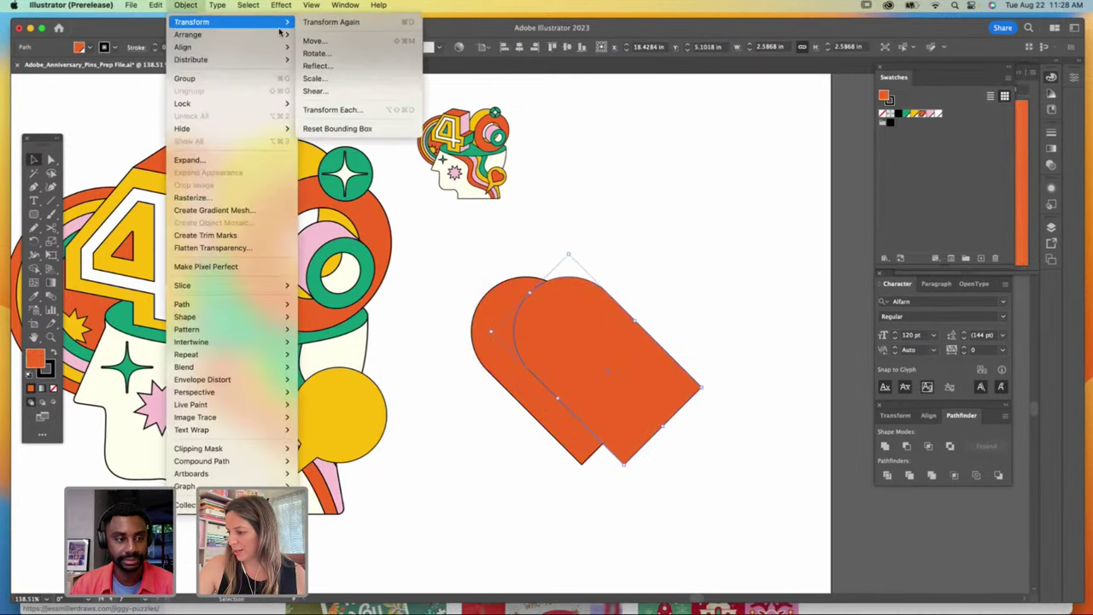
{"action": "left_click", "coordinate": [343, 66]}
{"action": "left_click", "coordinate": [701, 363]}
{"action": "left_click_drag", "start_coordinate": [665, 362], "coordinate": [661, 361]}
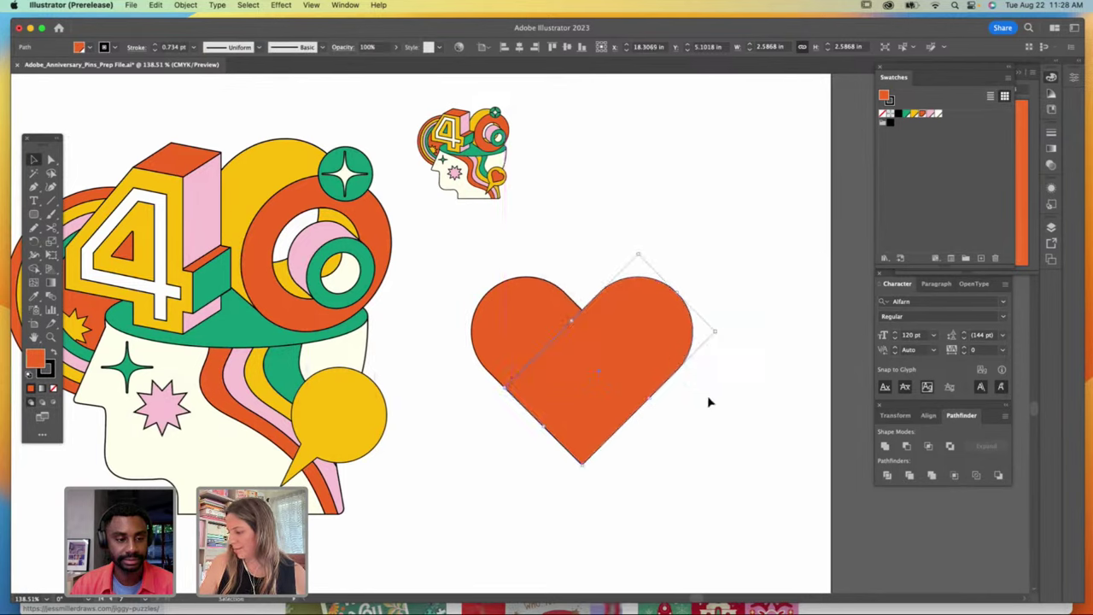
Step: Set the stroke of both heart halves to None
{"action": "left_click_drag", "start_coordinate": [466, 269], "coordinate": [565, 474]}
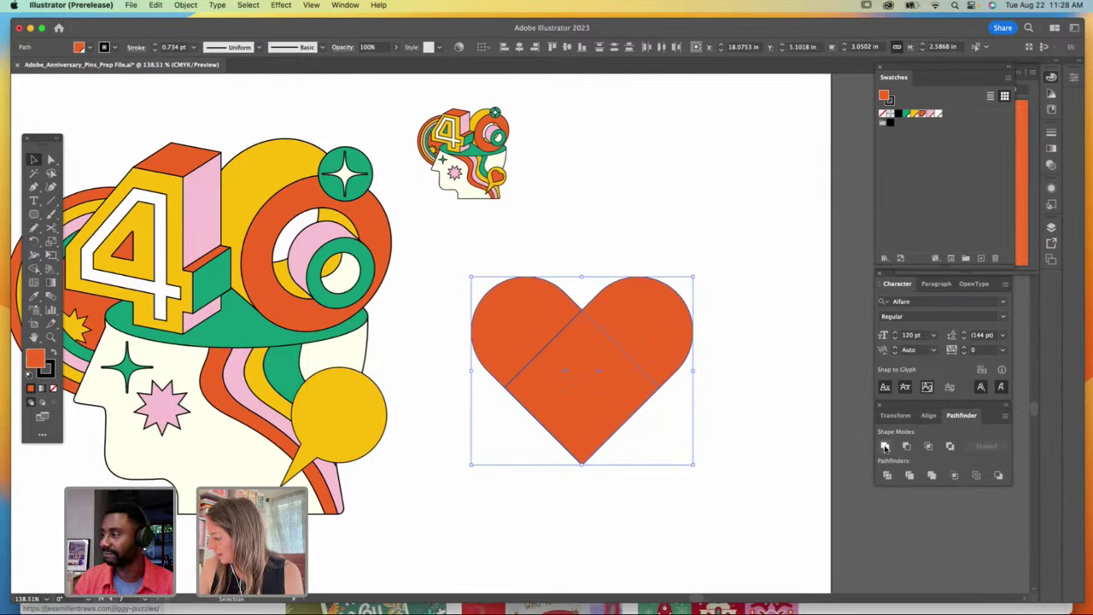
{"action": "left_click", "coordinate": [889, 100]}
{"action": "left_click", "coordinate": [882, 113]}
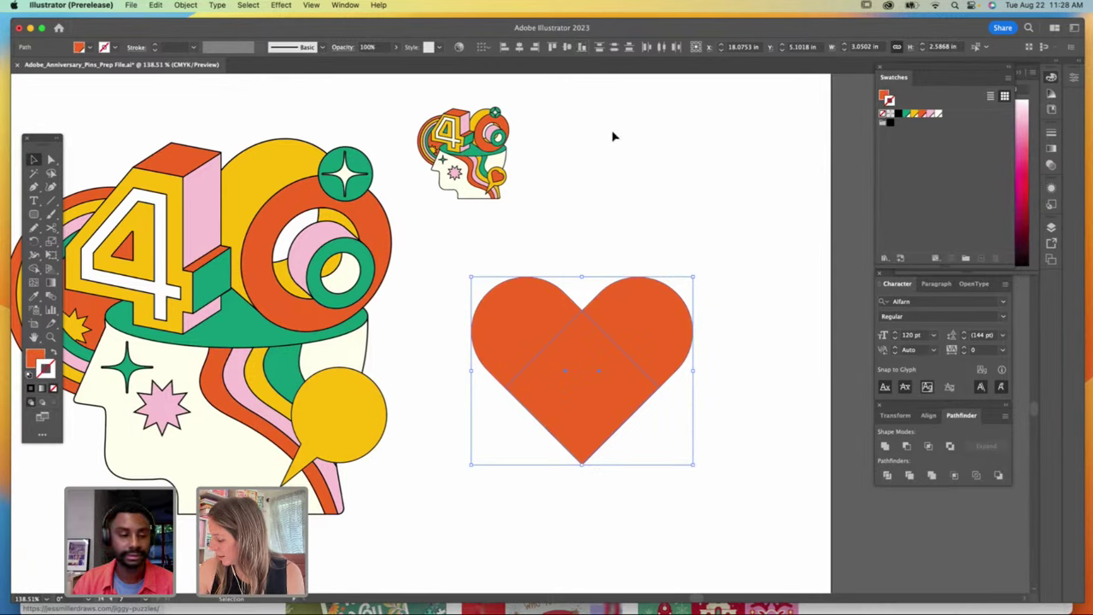
Step: Unite the halves with Pathfinder, shrink the heart into the speech bubble, and view at 100%
{"action": "left_click", "coordinate": [885, 446]}
{"action": "left_click_drag", "start_coordinate": [695, 277], "coordinate": [378, 411]}
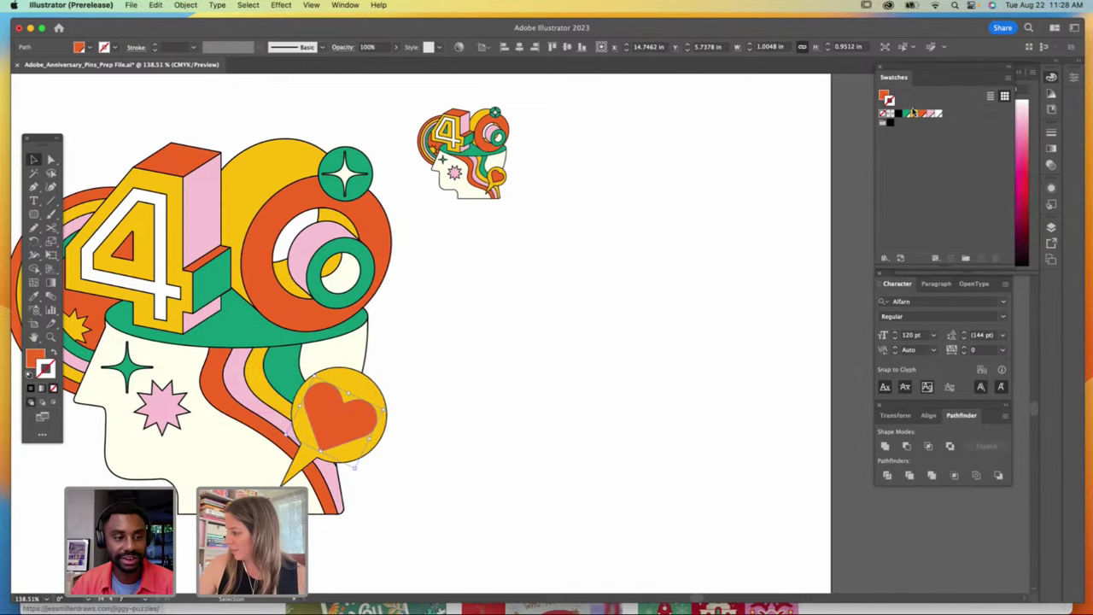
{"action": "left_click", "coordinate": [646, 243]}
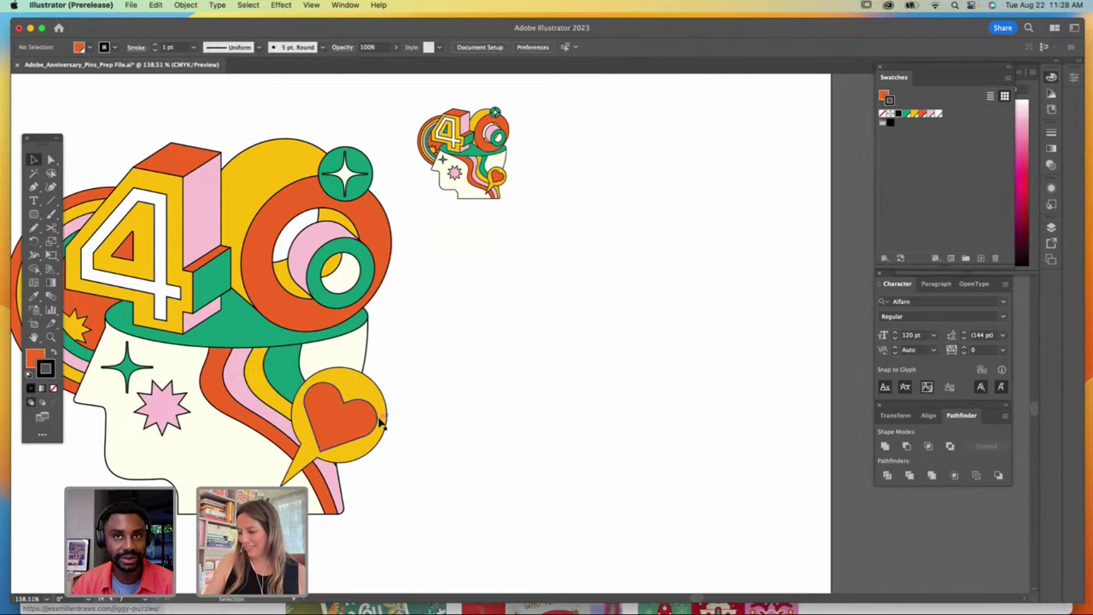
{"action": "key", "text": "super+1"}
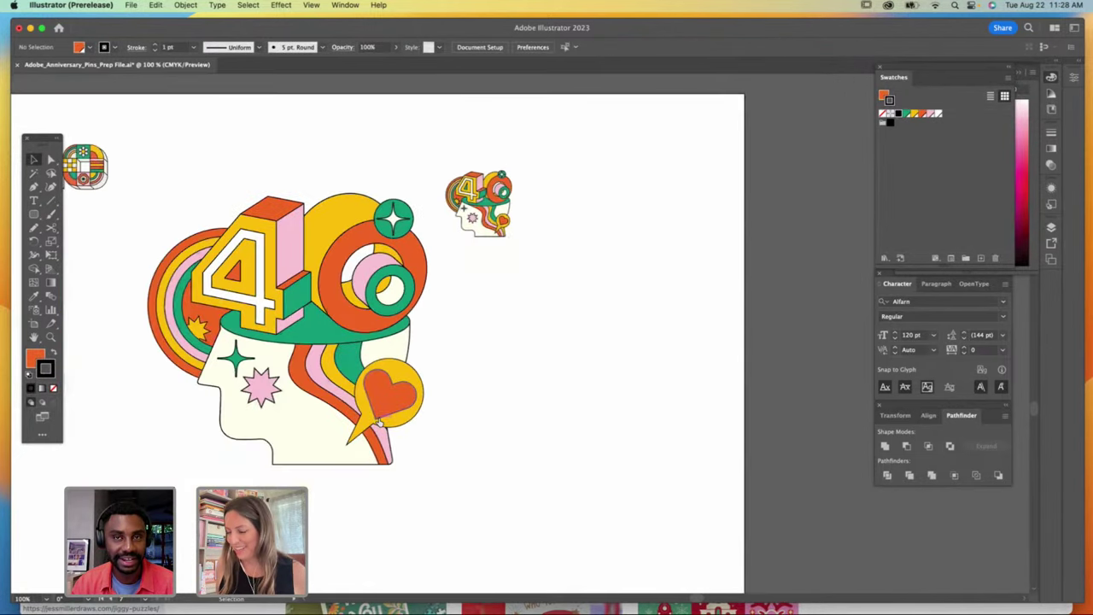
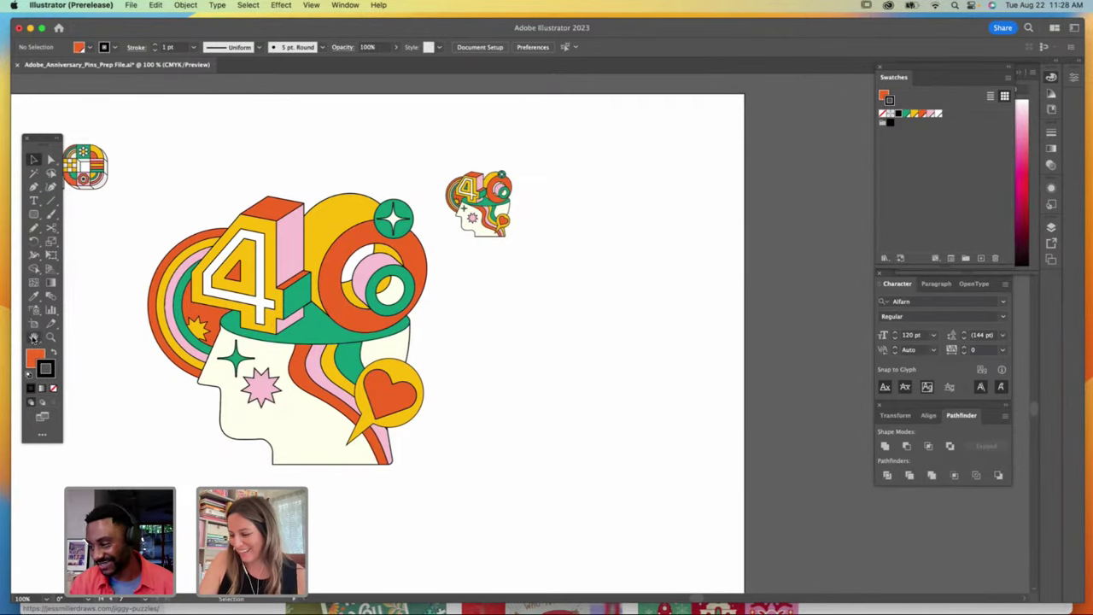
Step: Open the Anniversary Pins library in Creative Cloud Libraries and enlarge the panel
{"action": "key", "text": "h"}
{"action": "left_click_drag", "start_coordinate": [635, 288], "coordinate": [590, 340]}
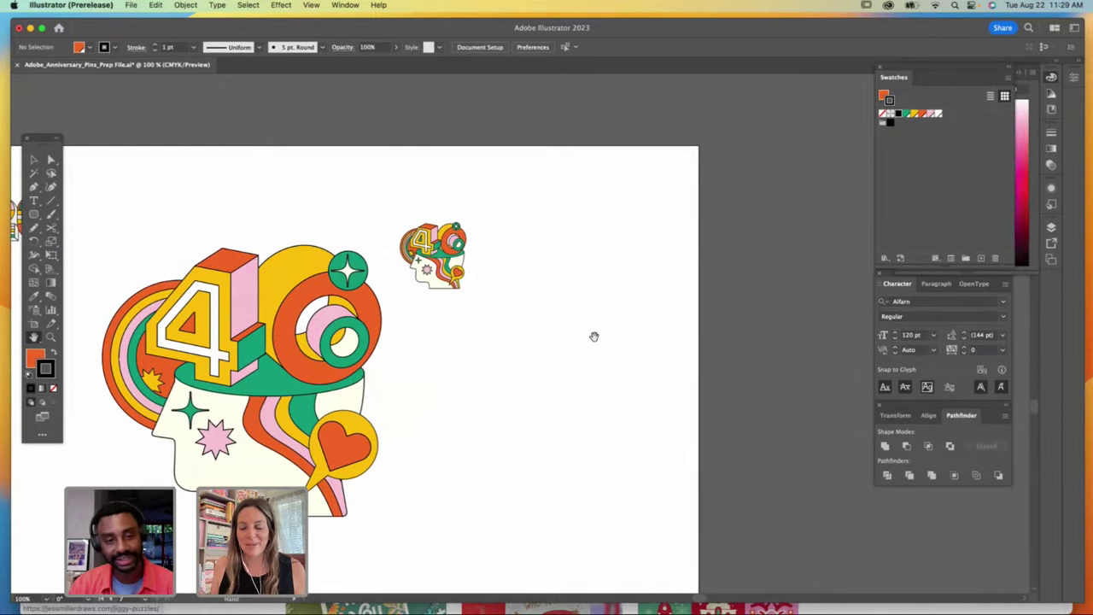
{"action": "left_click", "coordinate": [1051, 110]}
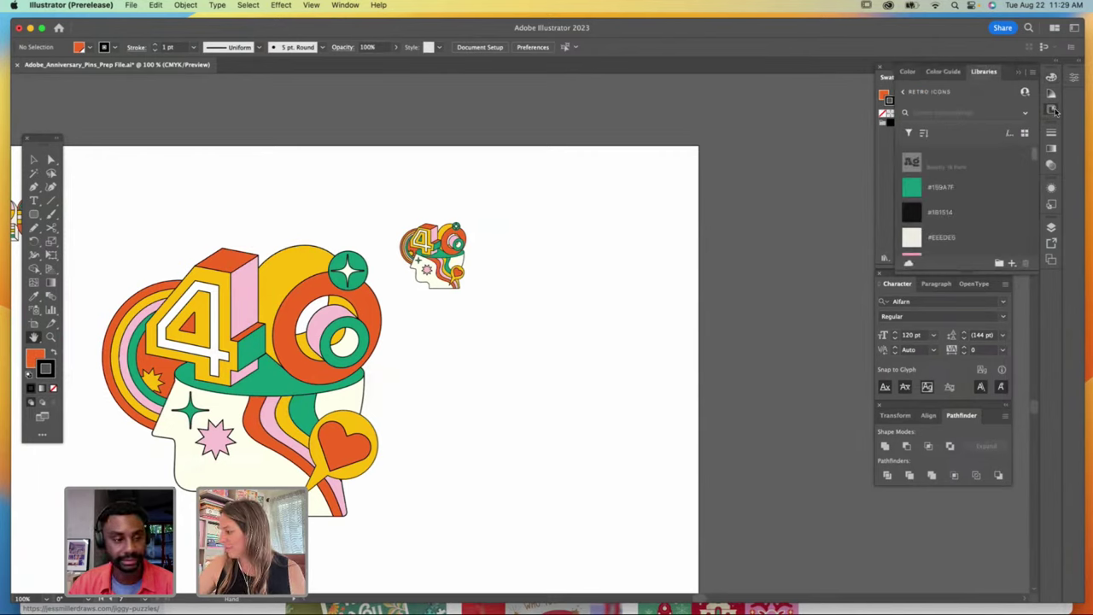
{"action": "left_click", "coordinate": [903, 91]}
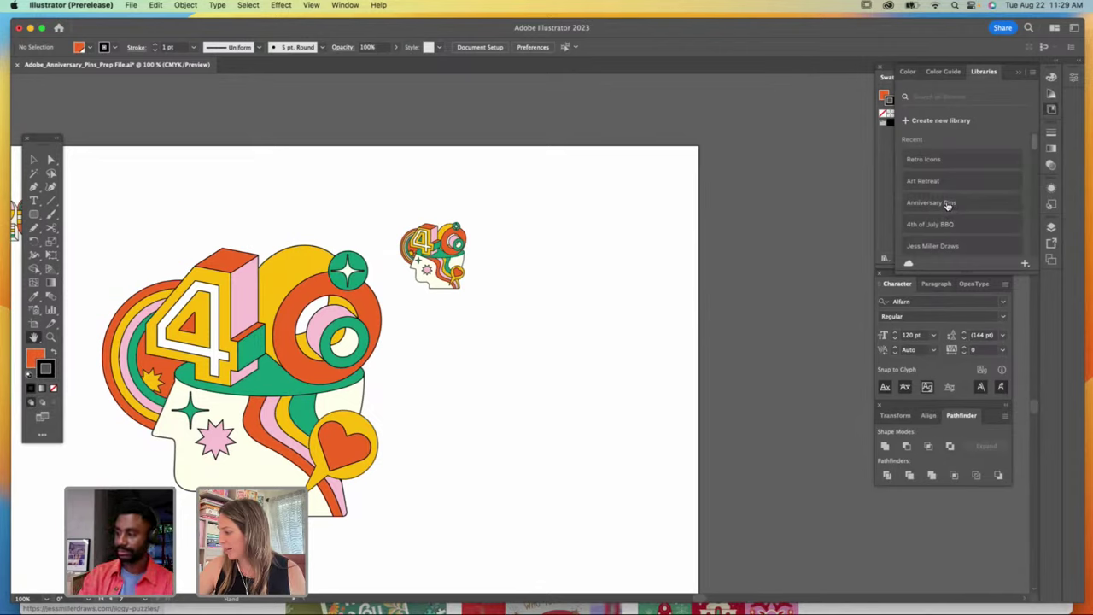
{"action": "left_click", "coordinate": [947, 205]}
{"action": "left_click_drag", "start_coordinate": [1012, 267], "coordinate": [1012, 472]}
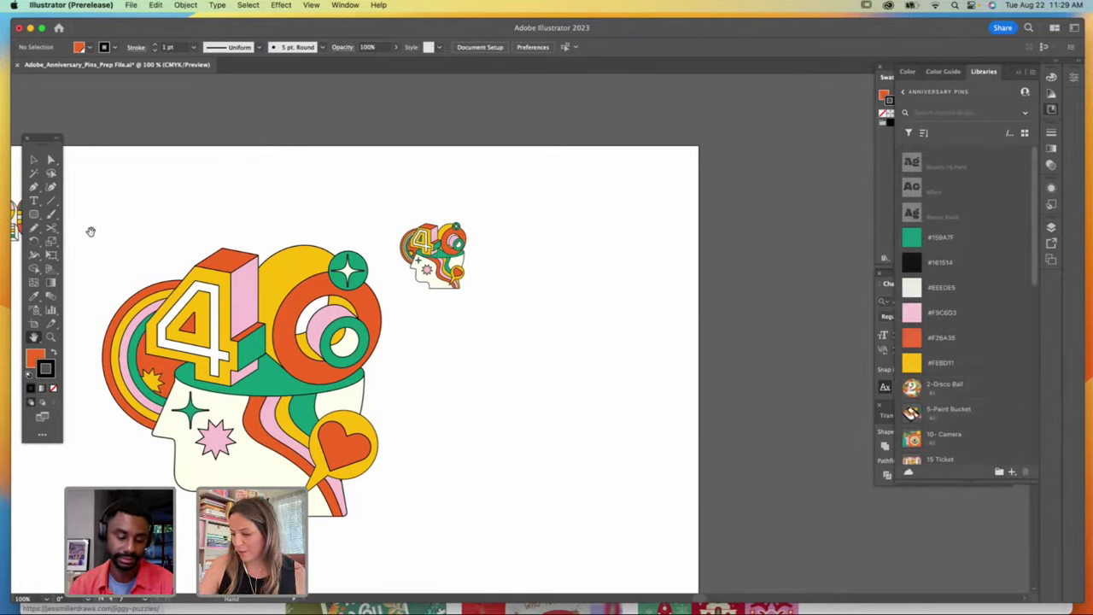
Step: Drag the 40 head illustration into the library, then rename and delete the stray Artwork 1 asset
{"action": "left_click", "coordinate": [35, 161]}
{"action": "left_click_drag", "start_coordinate": [161, 286], "coordinate": [379, 532]}
{"action": "left_click_drag", "start_coordinate": [245, 344], "coordinate": [950, 301]}
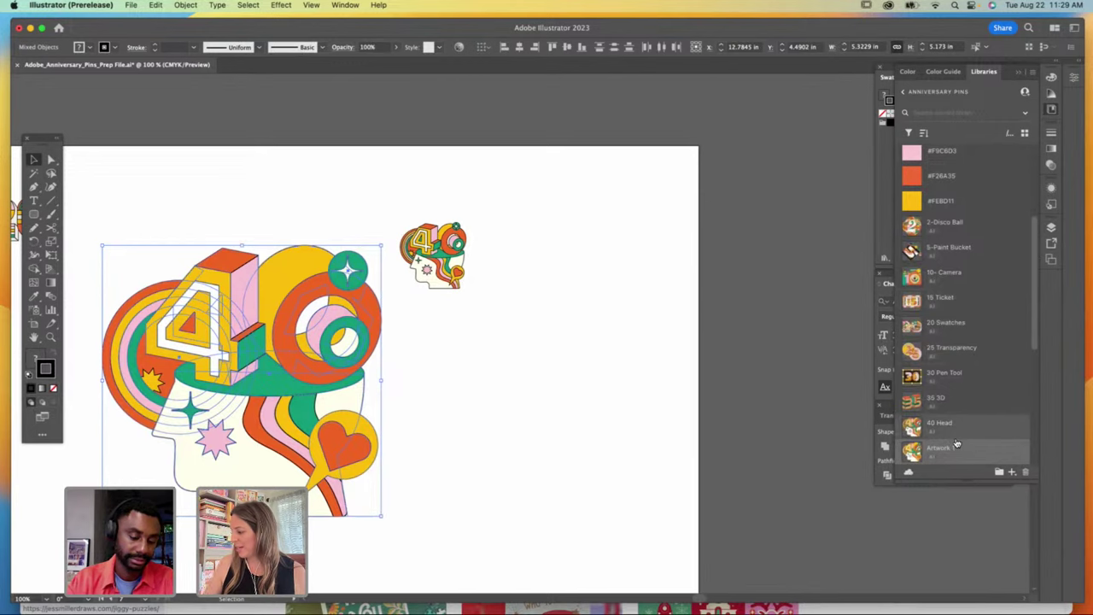
{"action": "double_click", "coordinate": [946, 447]}
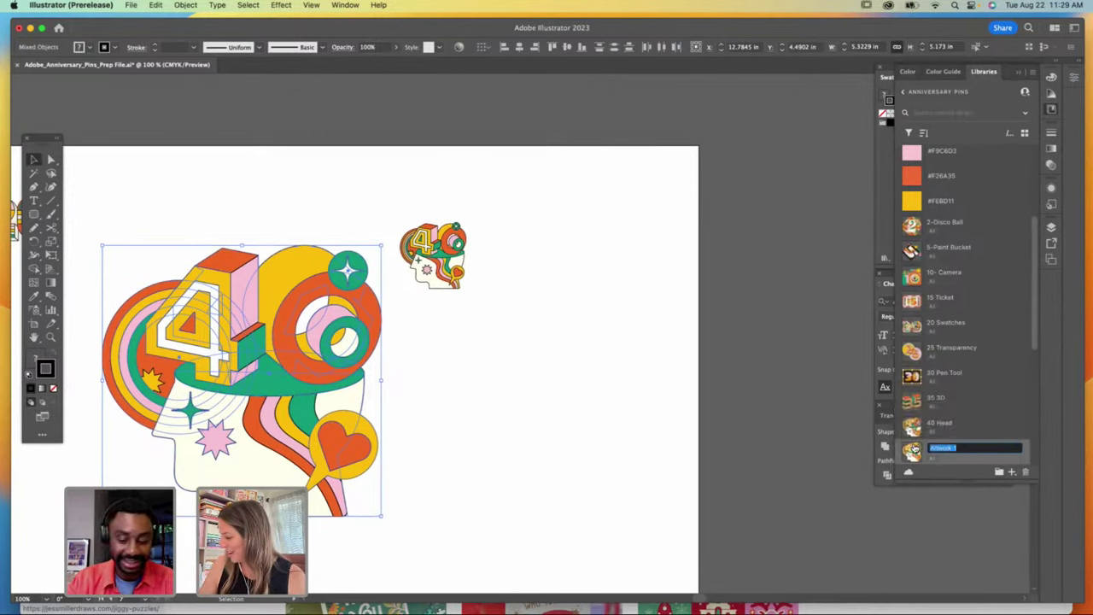
{"action": "key", "text": "Return"}
{"action": "left_click", "coordinate": [1025, 471]}
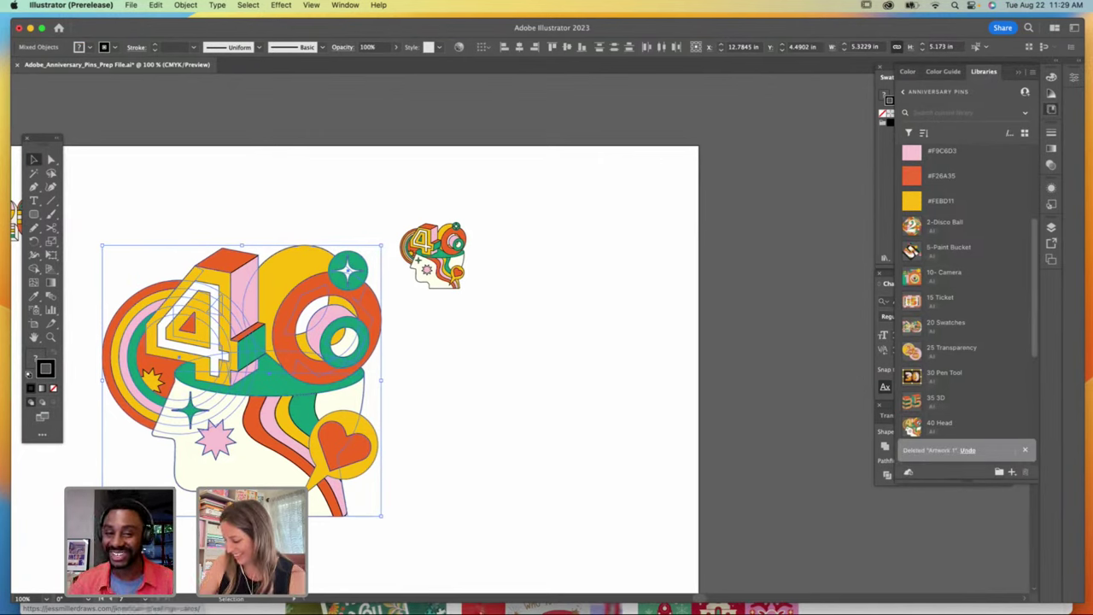
Step: Switch to Chrome and go to the Adobe Express home page
{"action": "mouse_move", "coordinate": [483, 598]}
{"action": "left_click", "coordinate": [606, 592]}
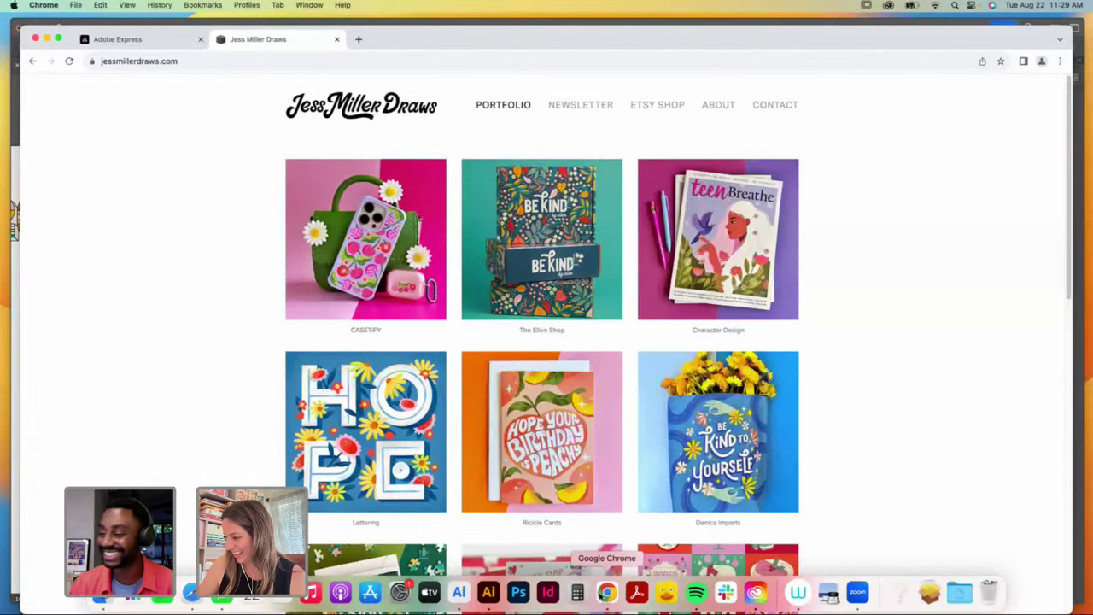
{"action": "left_click", "coordinate": [159, 41]}
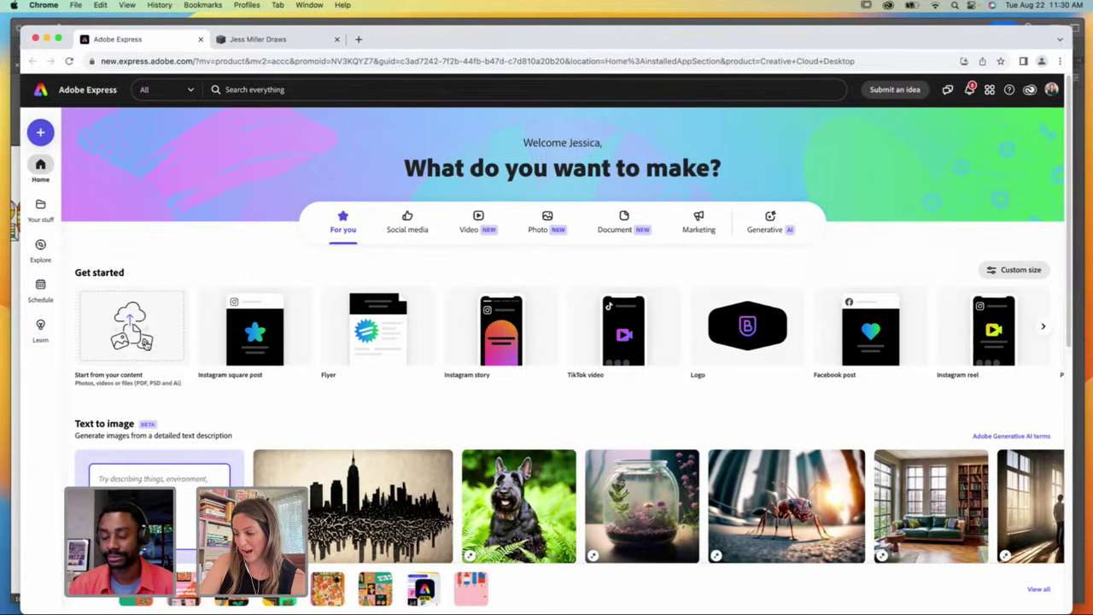
Step: Browse the home page and open Anniversary Pin Templates from recent files
{"action": "left_click", "coordinate": [145, 342]}
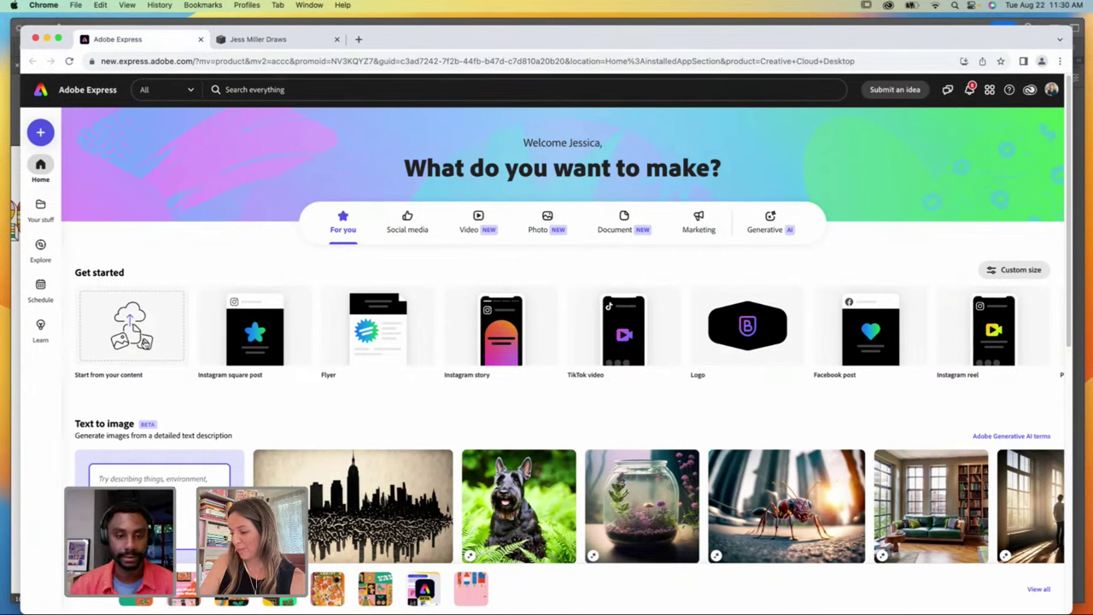
{"action": "mouse_move", "coordinate": [250, 305]}
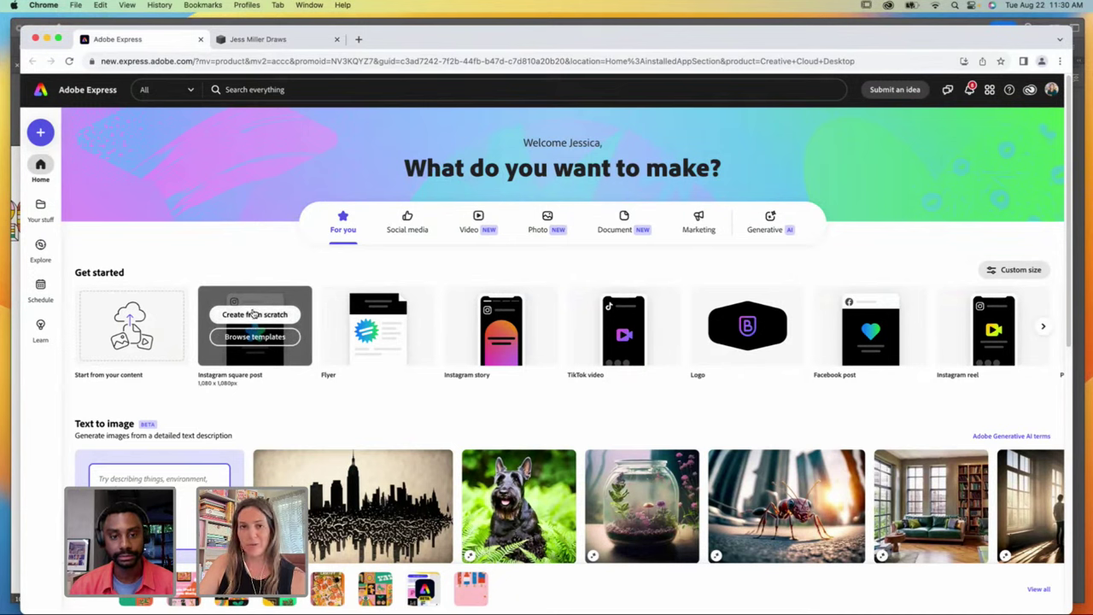
{"action": "left_click", "coordinate": [254, 315]}
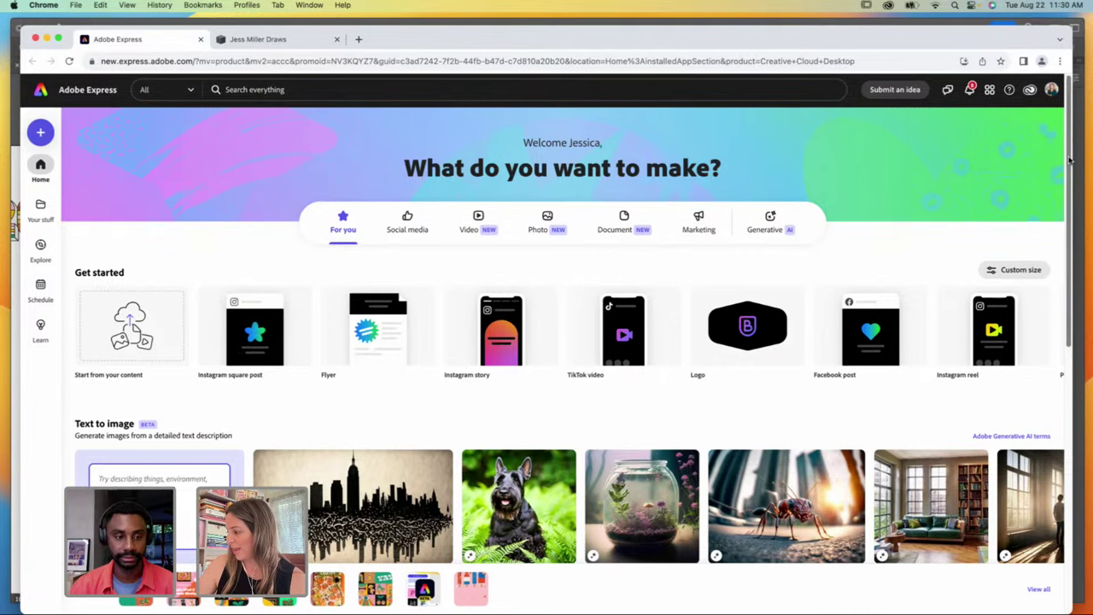
{"action": "left_click_drag", "start_coordinate": [1064, 166], "coordinate": [1043, 278]}
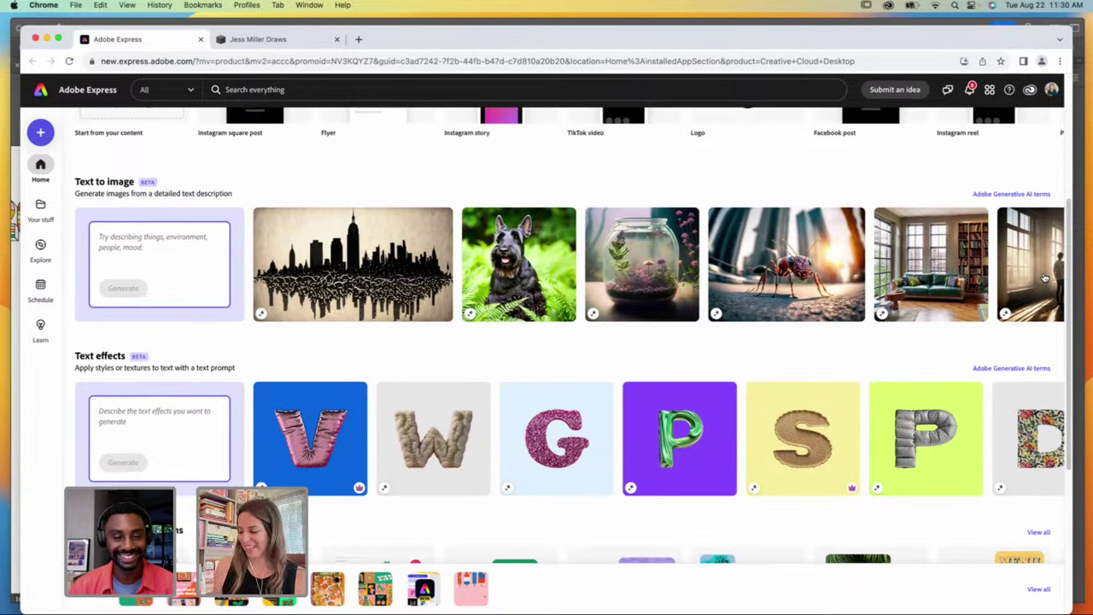
{"action": "left_click", "coordinate": [135, 246]}
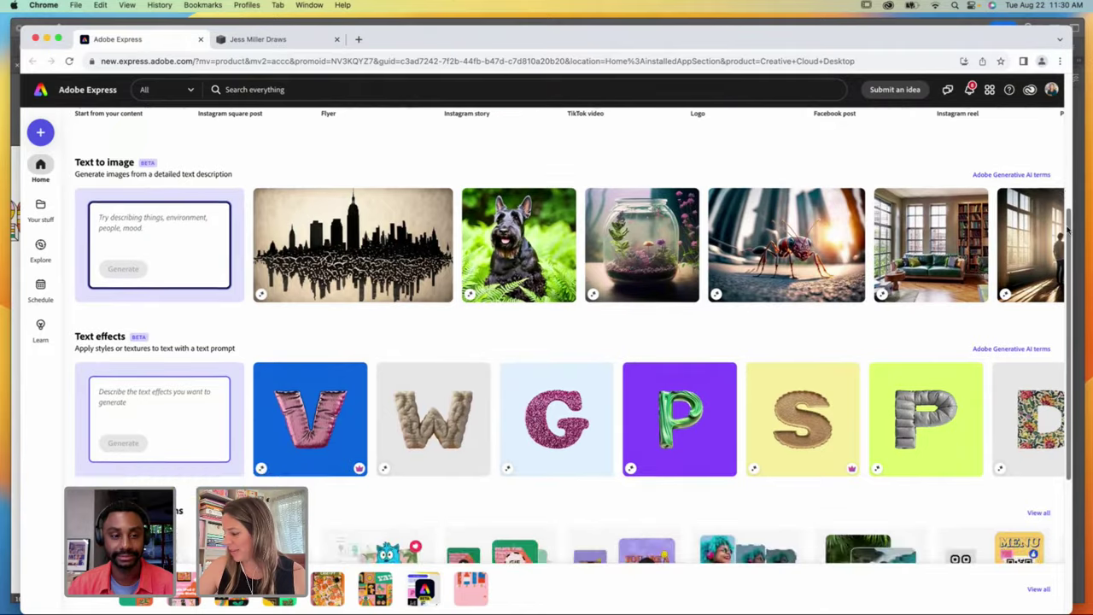
{"action": "left_click_drag", "start_coordinate": [1066, 213], "coordinate": [1066, 275]}
{"action": "mouse_move", "coordinate": [1059, 272]}
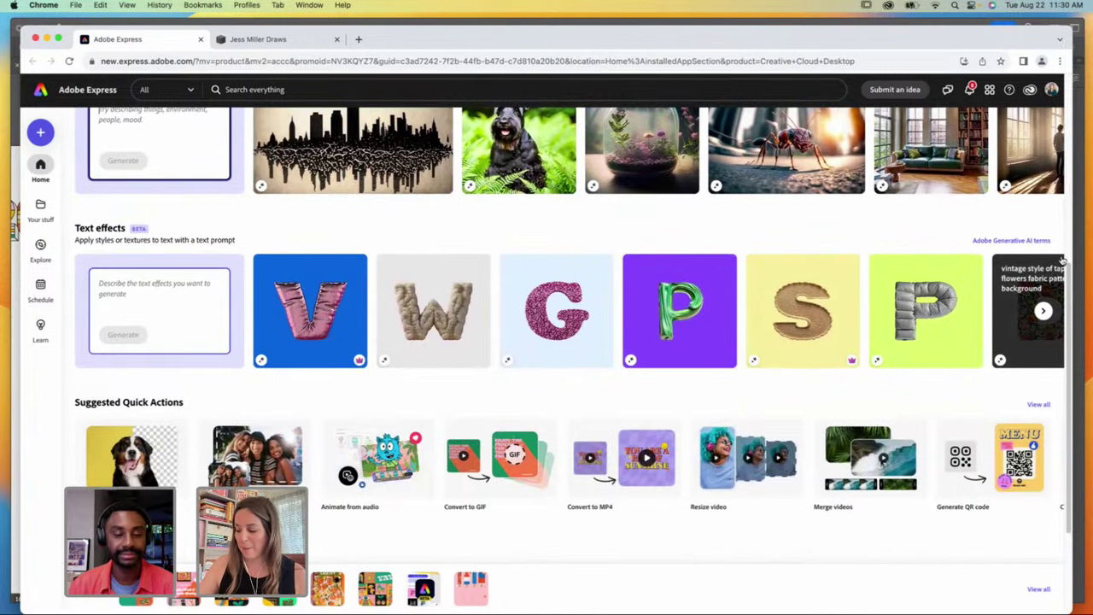
{"action": "left_click_drag", "start_coordinate": [1071, 265], "coordinate": [1073, 324]}
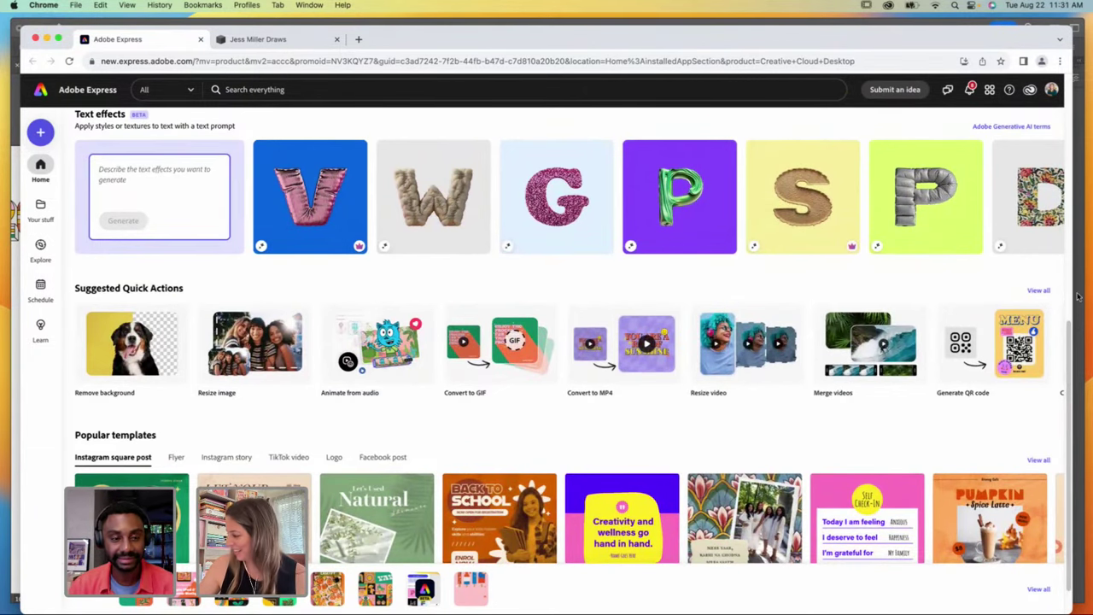
{"action": "left_click_drag", "start_coordinate": [1075, 329], "coordinate": [1070, 354]}
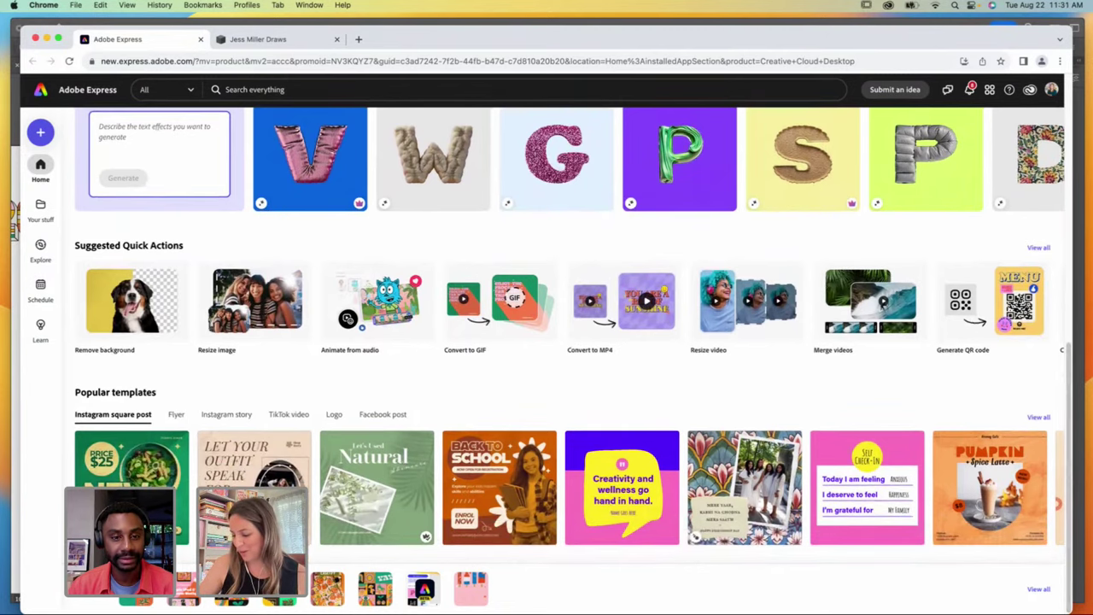
{"action": "left_click", "coordinate": [130, 599]}
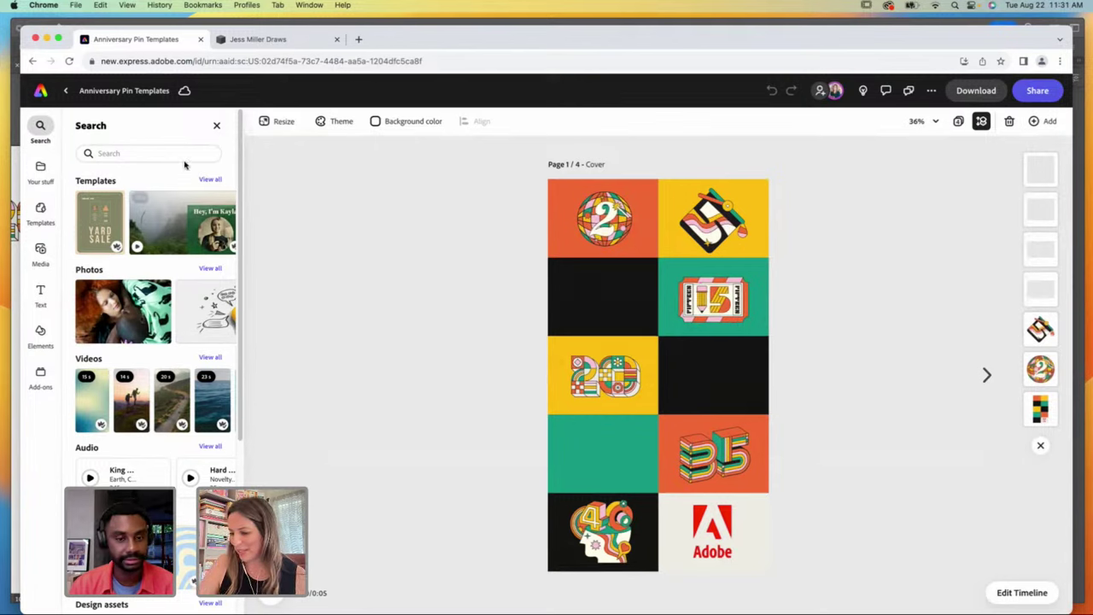
Step: Place the 10 Camera graphic from Anniversary Pins into the black tile below the 2
{"action": "left_click", "coordinate": [41, 171]}
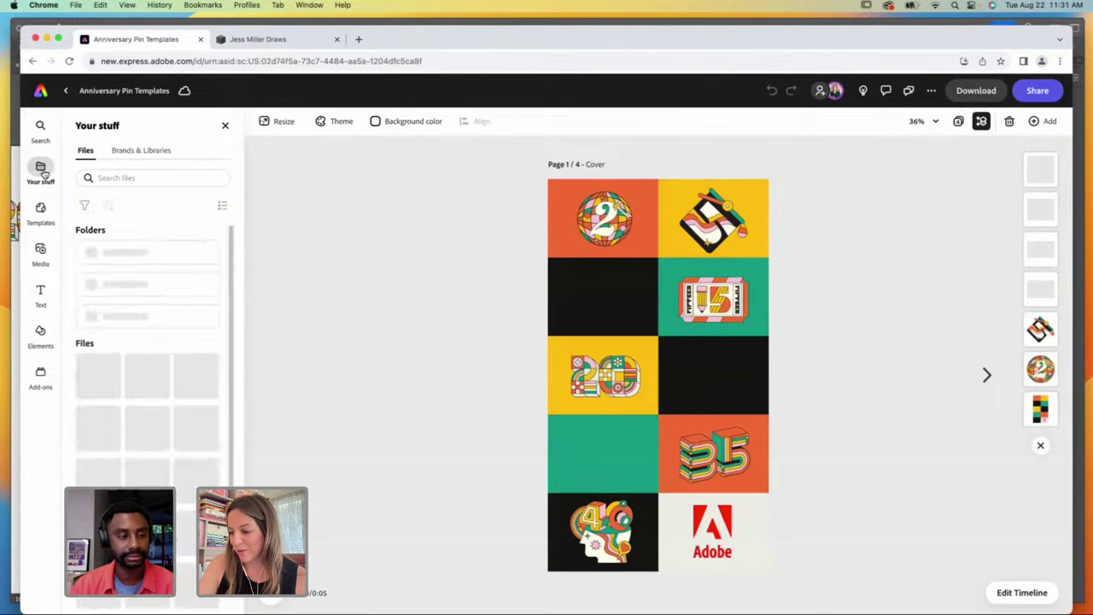
{"action": "left_click", "coordinate": [159, 150]}
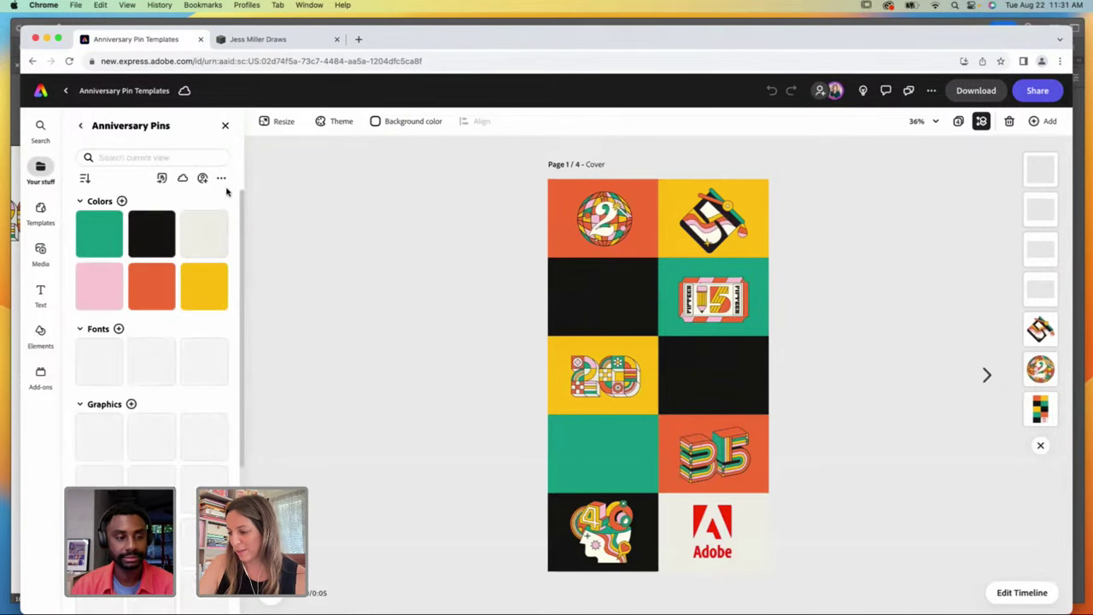
{"action": "left_click_drag", "start_coordinate": [240, 205], "coordinate": [237, 318]}
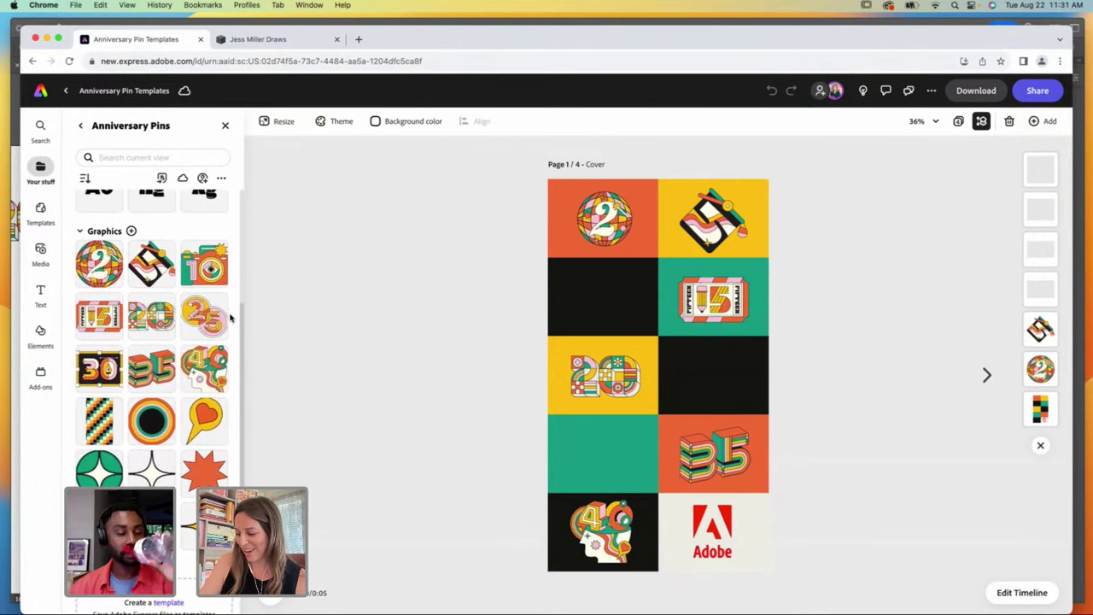
{"action": "left_click", "coordinate": [200, 270]}
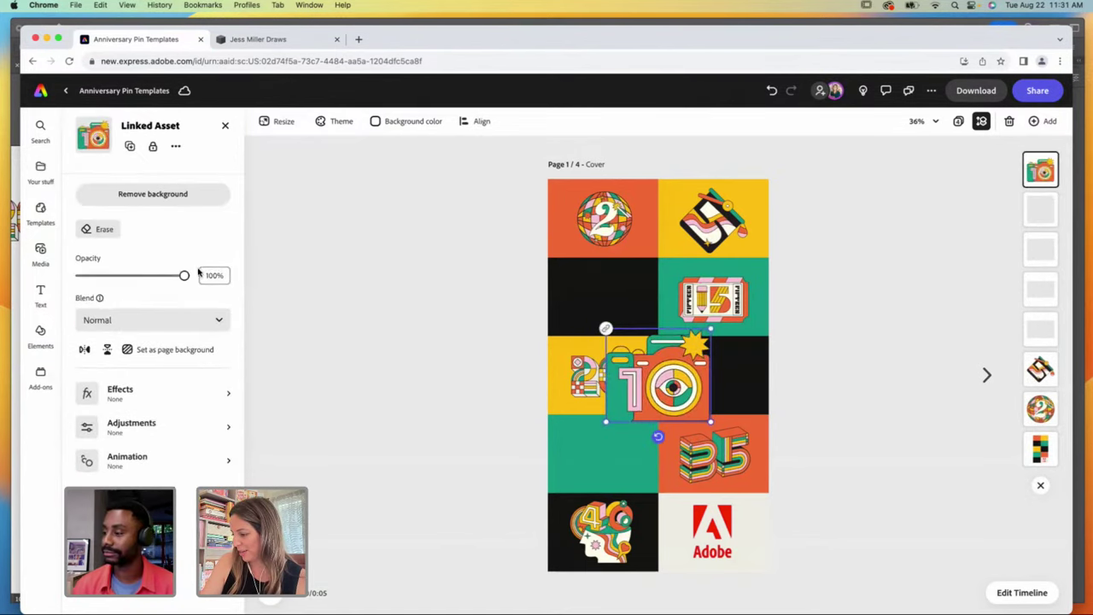
{"action": "left_click_drag", "start_coordinate": [713, 334], "coordinate": [620, 291]}
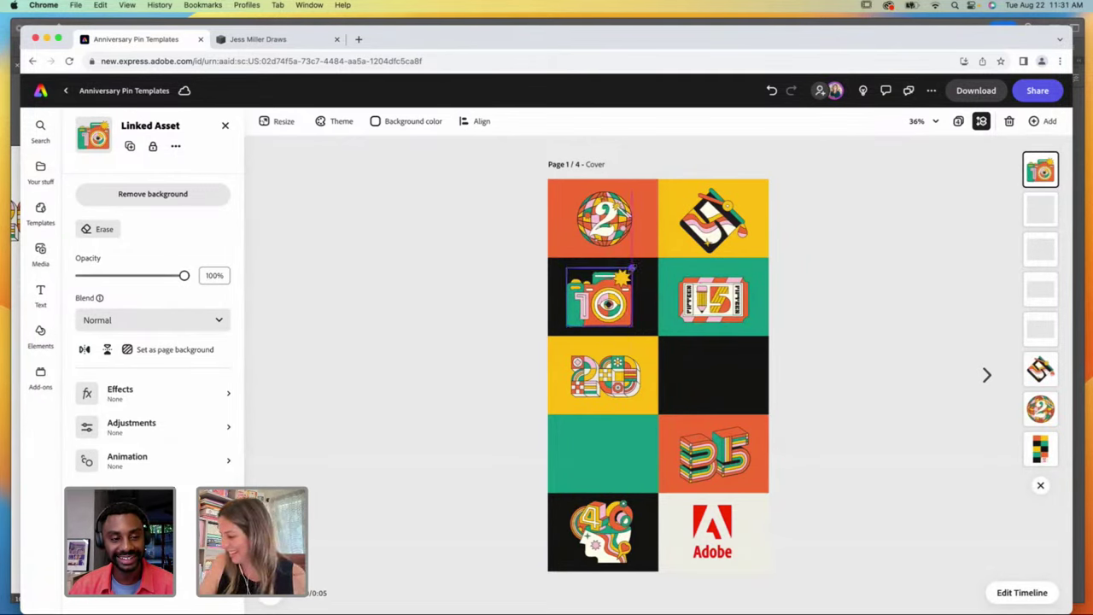
{"action": "mouse_move", "coordinate": [632, 299]}
{"action": "left_mouse_down"}
{"action": "mouse_move", "coordinate": [626, 291]}
{"action": "mouse_move", "coordinate": [637, 294]}
{"action": "left_mouse_up"}
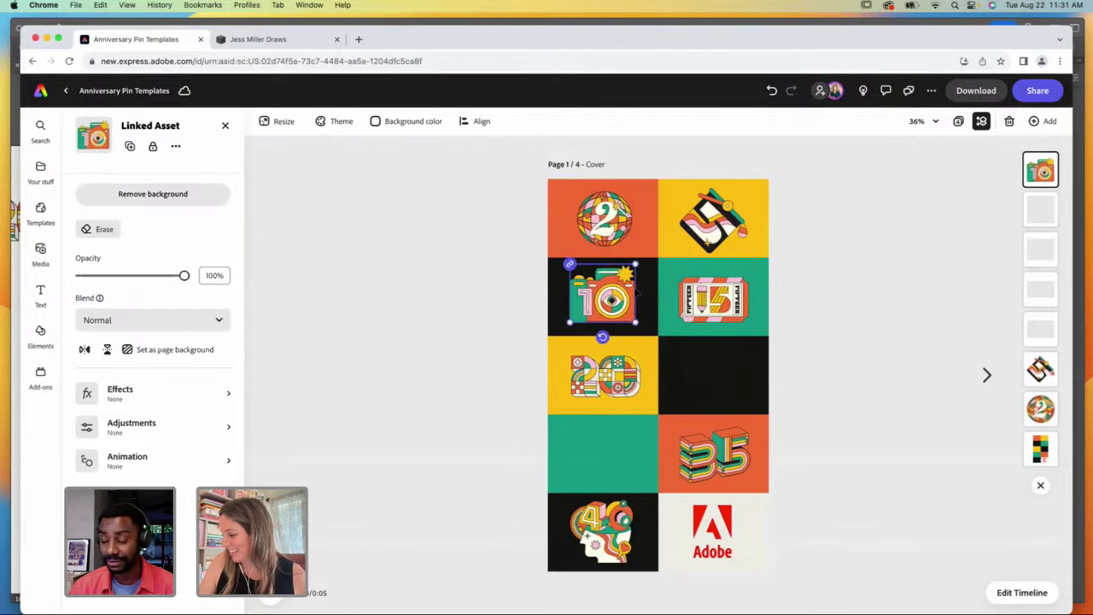
{"action": "left_click", "coordinate": [224, 125]}
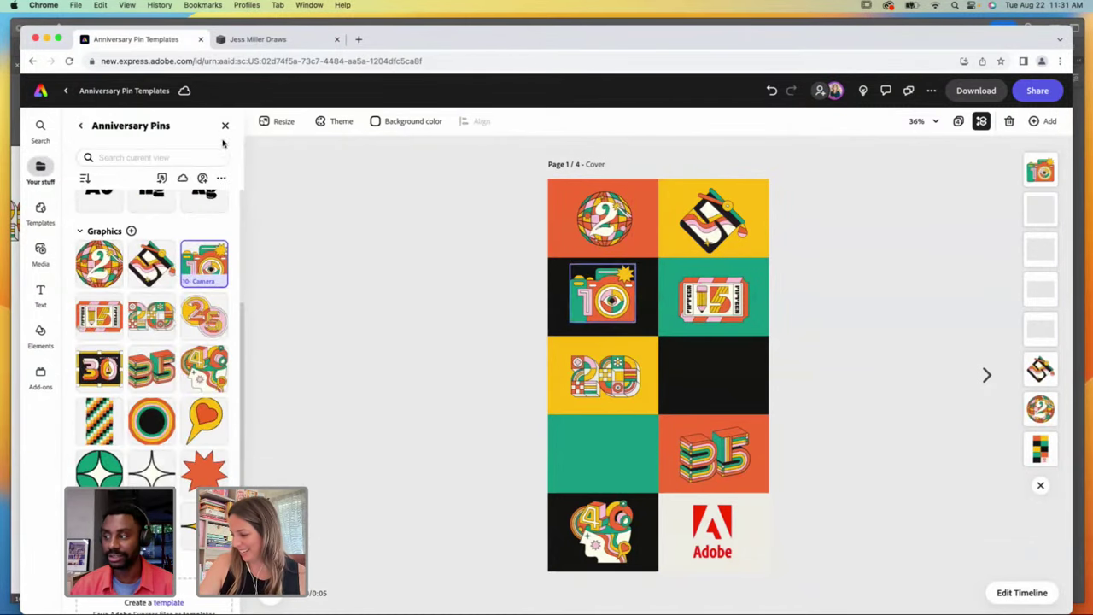
Step: Add the 25 graphic and move it into the empty black tile
{"action": "scroll", "coordinate": [240, 328], "scroll_direction": "down", "scroll_amount": 1}
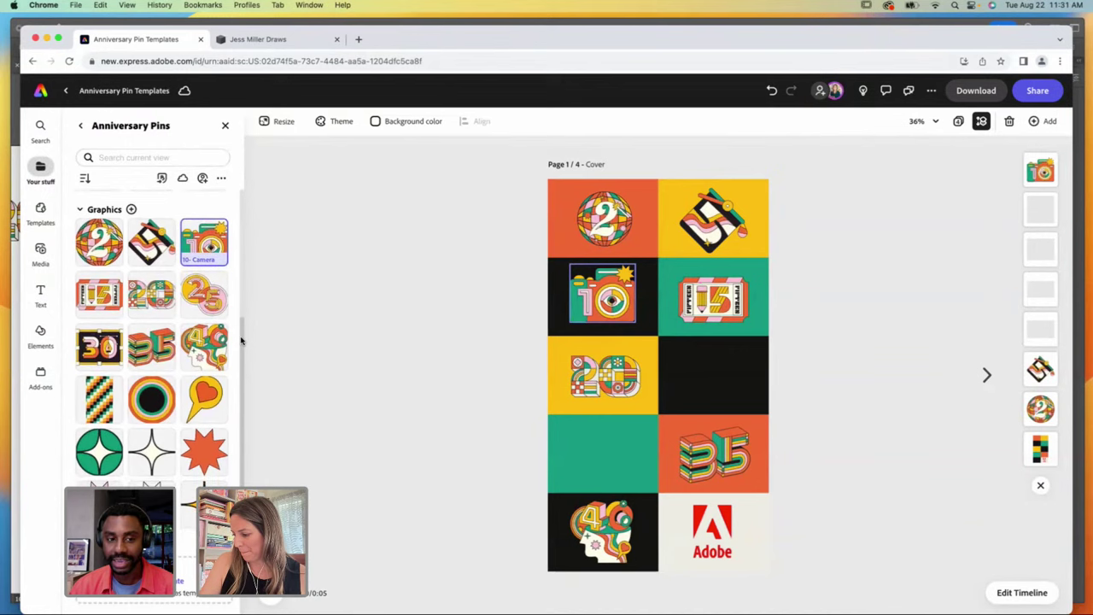
{"action": "left_click", "coordinate": [204, 297]}
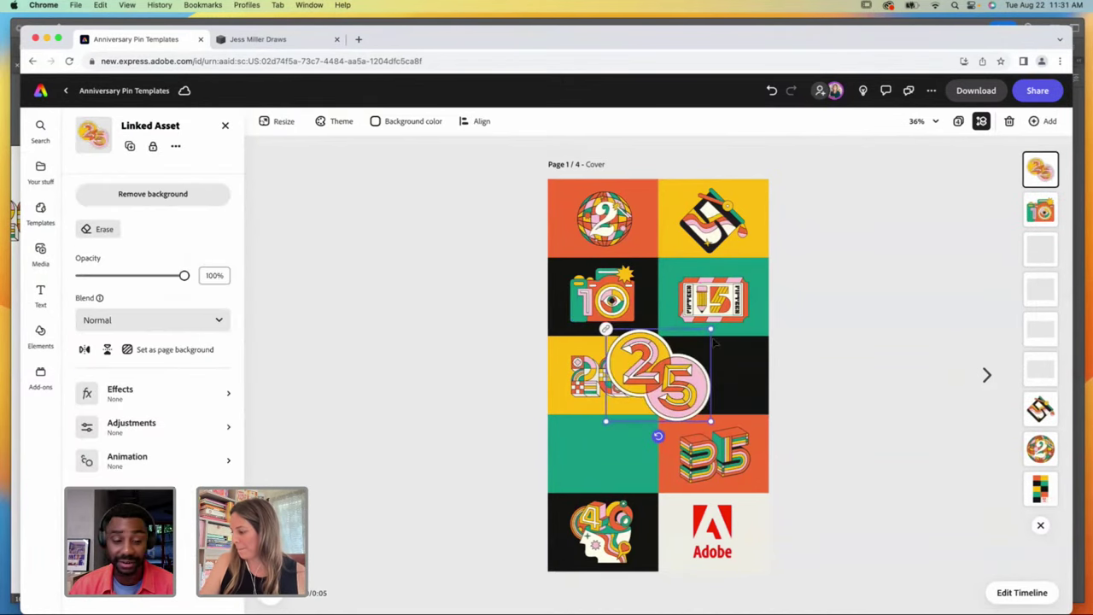
{"action": "left_click_drag", "start_coordinate": [663, 388], "coordinate": [731, 370]}
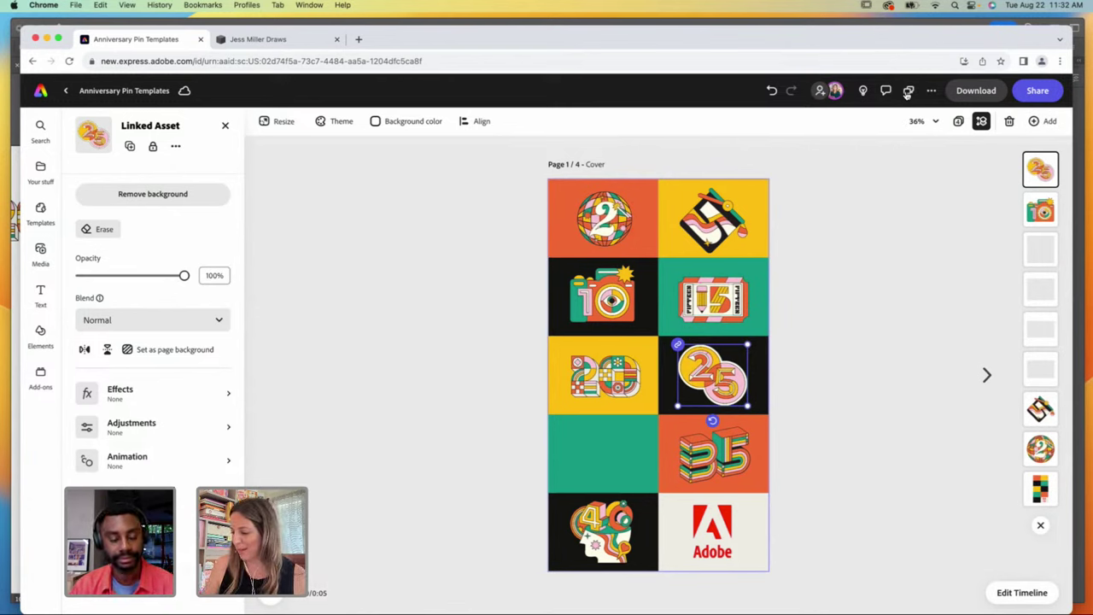
{"action": "left_click", "coordinate": [224, 125]}
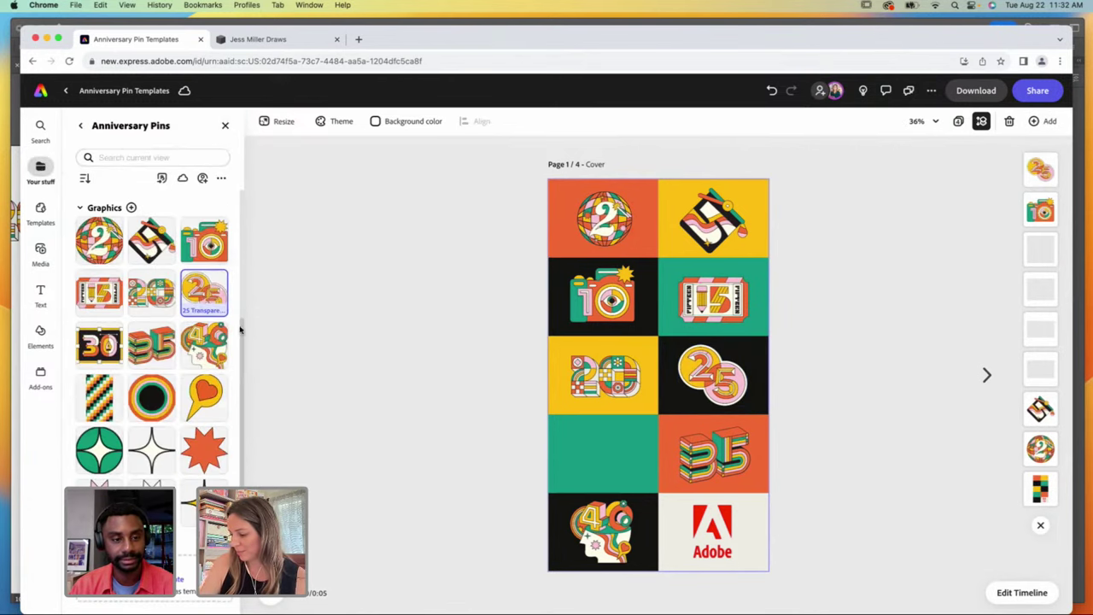
Step: Add the 30 Pen Tool graphic and drop it into the empty green cell
{"action": "scroll", "coordinate": [237, 276], "scroll_direction": "up", "scroll_amount": 3}
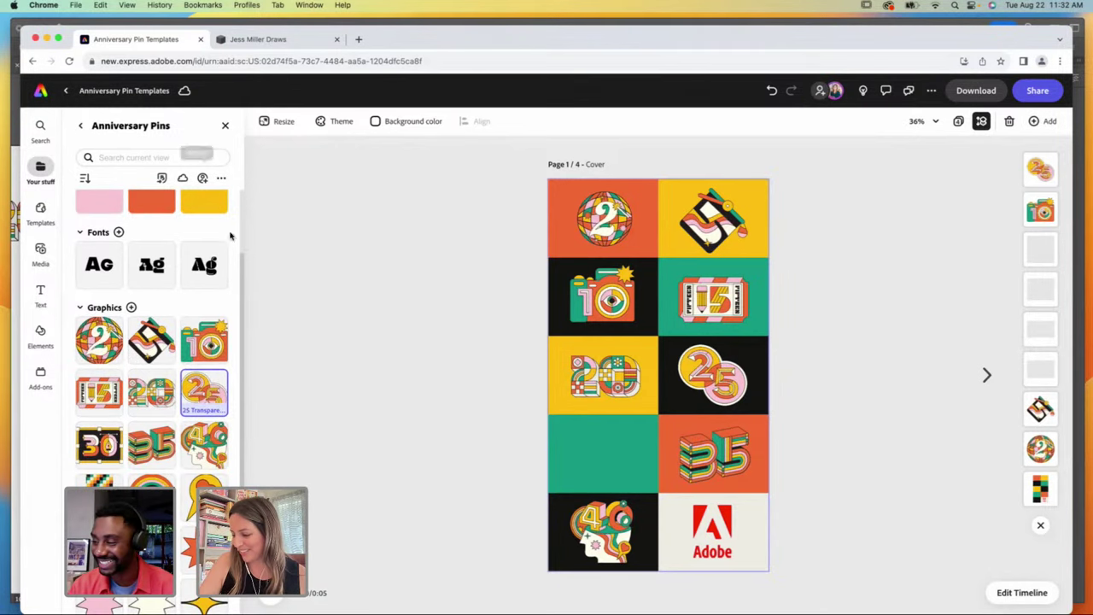
{"action": "scroll", "coordinate": [241, 288], "scroll_direction": "down", "scroll_amount": 3}
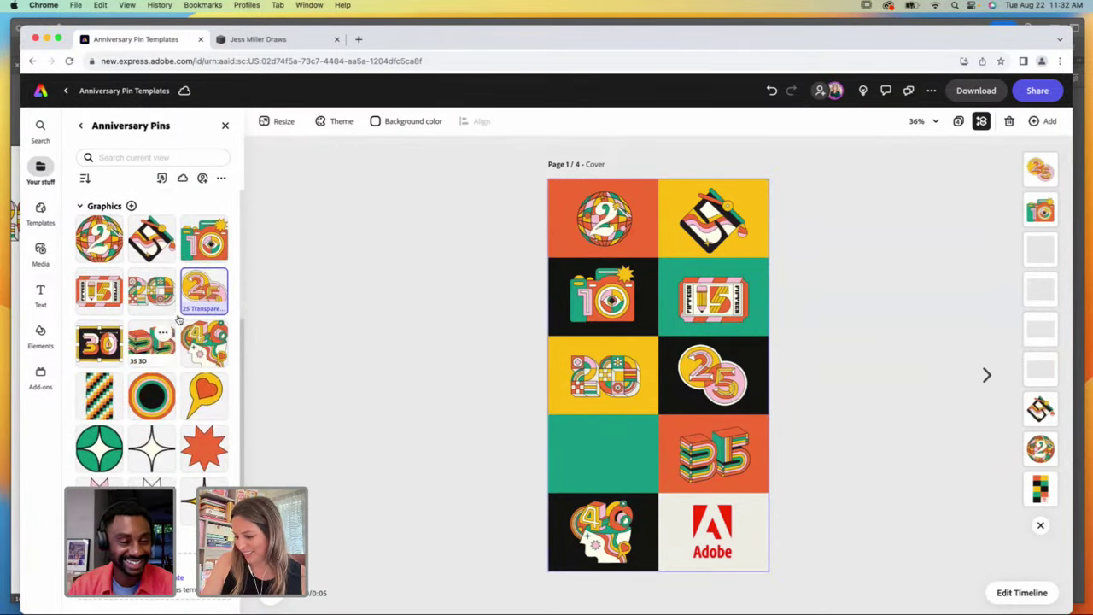
{"action": "left_click", "coordinate": [100, 341]}
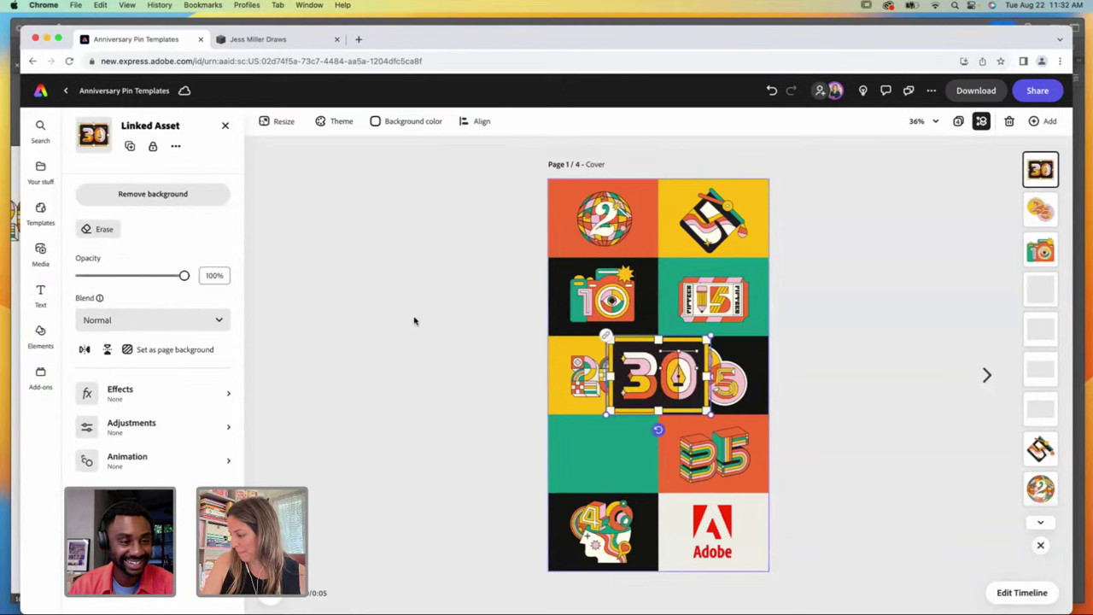
{"action": "left_click_drag", "start_coordinate": [675, 374], "coordinate": [626, 445]}
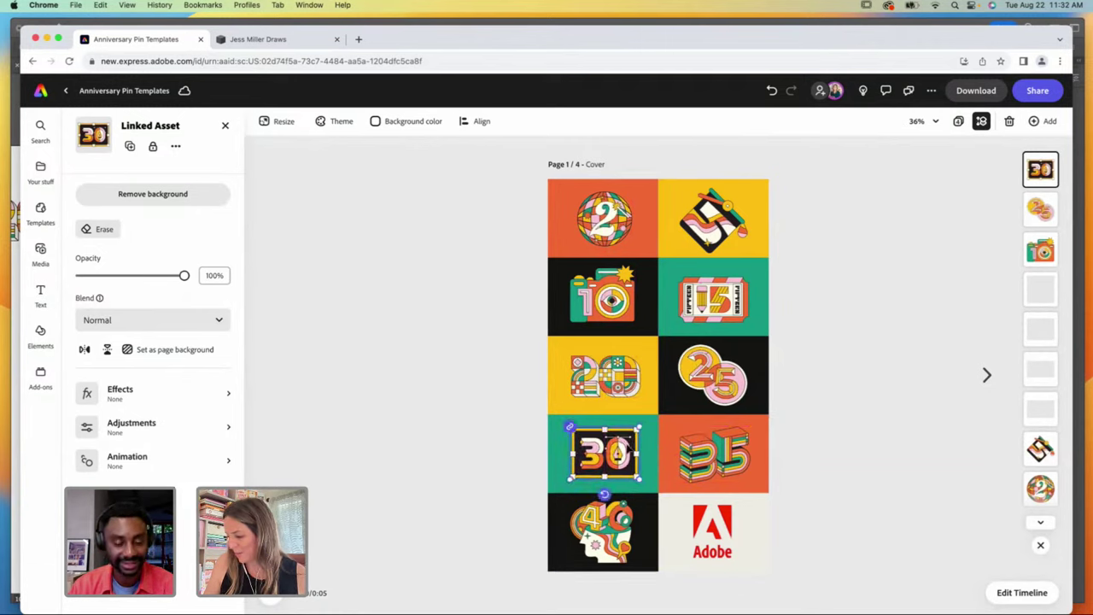
Step: Give the 30 graphic a rightward Yoyo loop with adjusted speed and intensity
{"action": "left_click", "coordinate": [167, 464]}
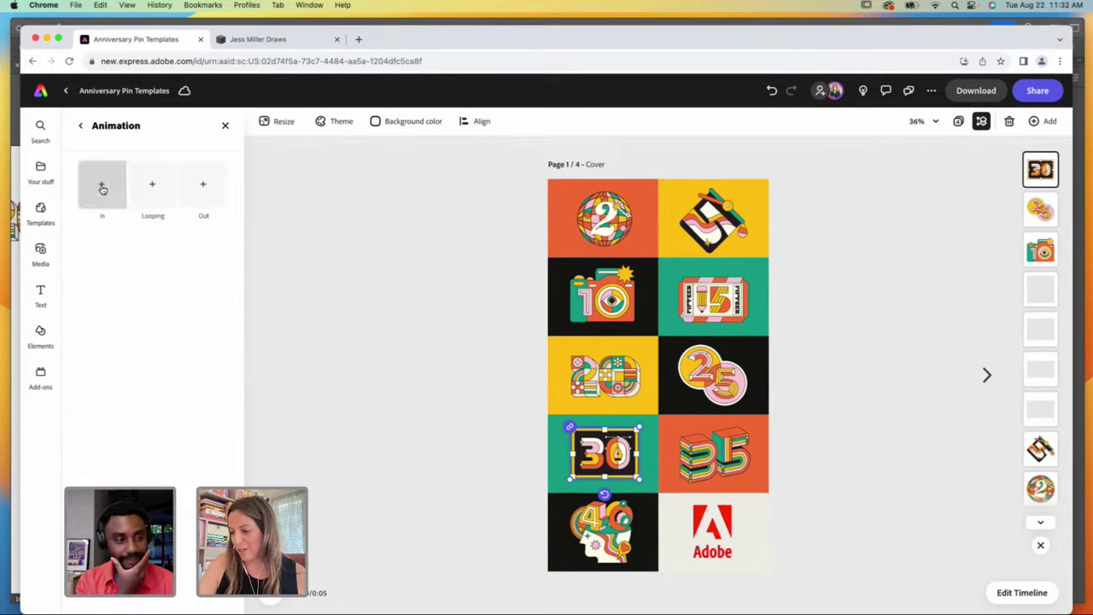
{"action": "left_click", "coordinate": [153, 185]}
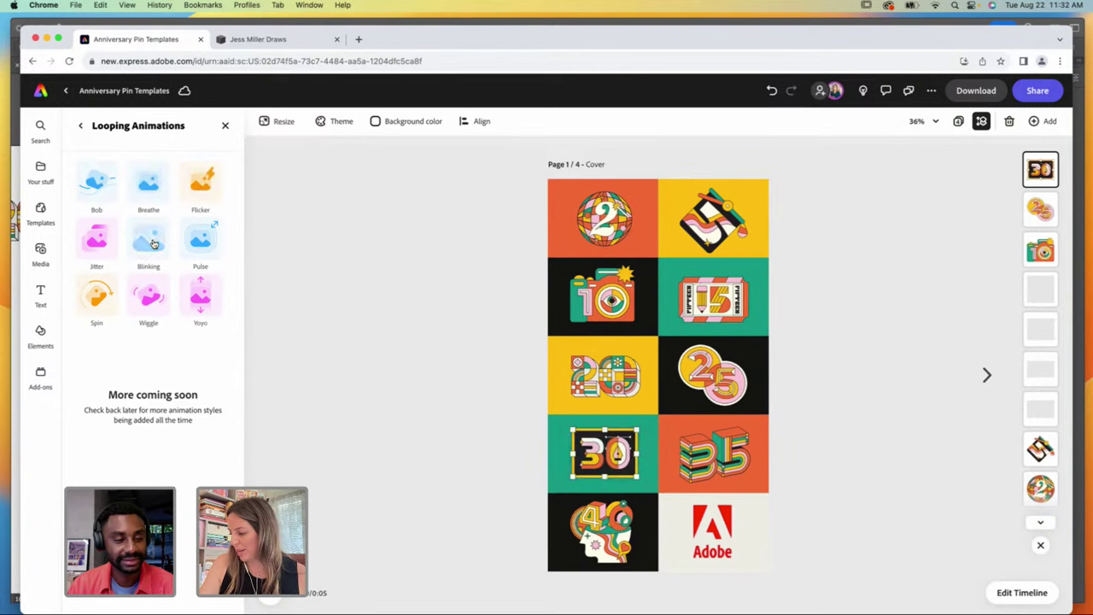
{"action": "left_click", "coordinate": [198, 299]}
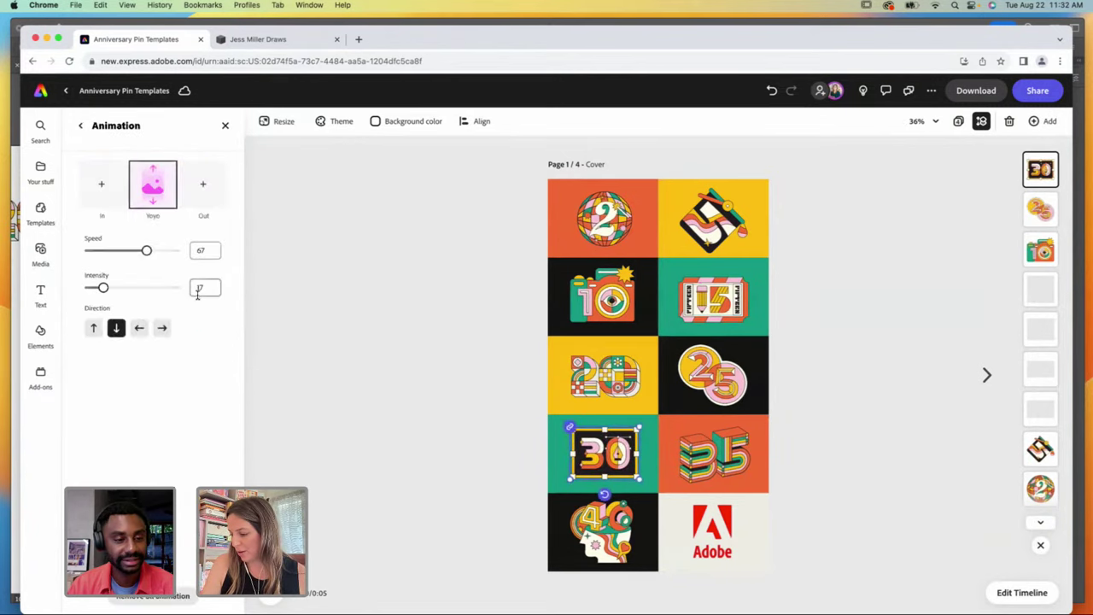
{"action": "left_click", "coordinate": [161, 328]}
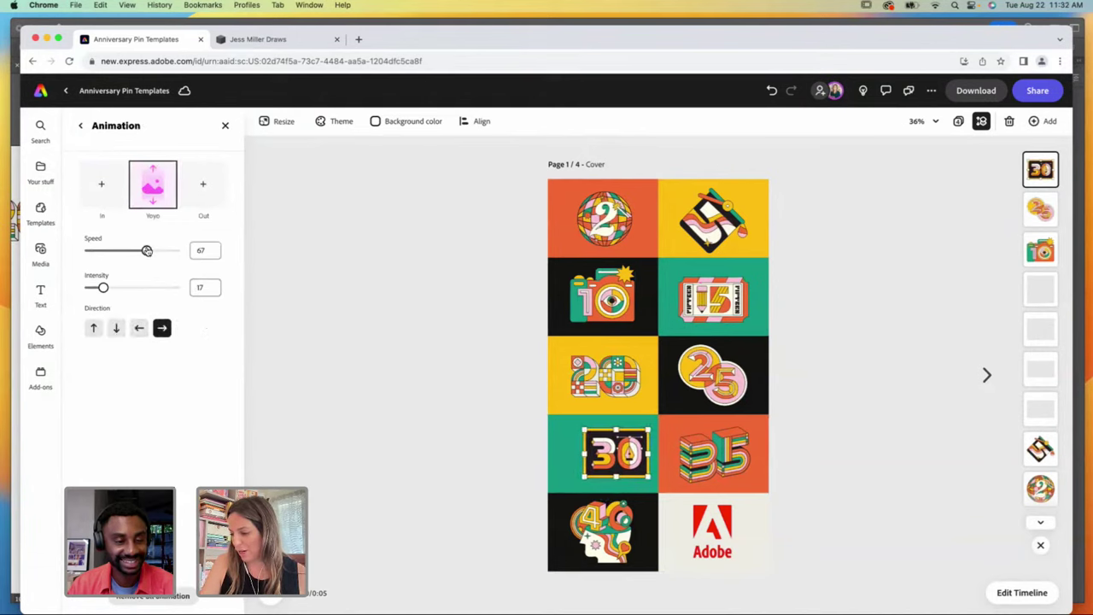
{"action": "left_click_drag", "start_coordinate": [146, 251], "coordinate": [152, 251]}
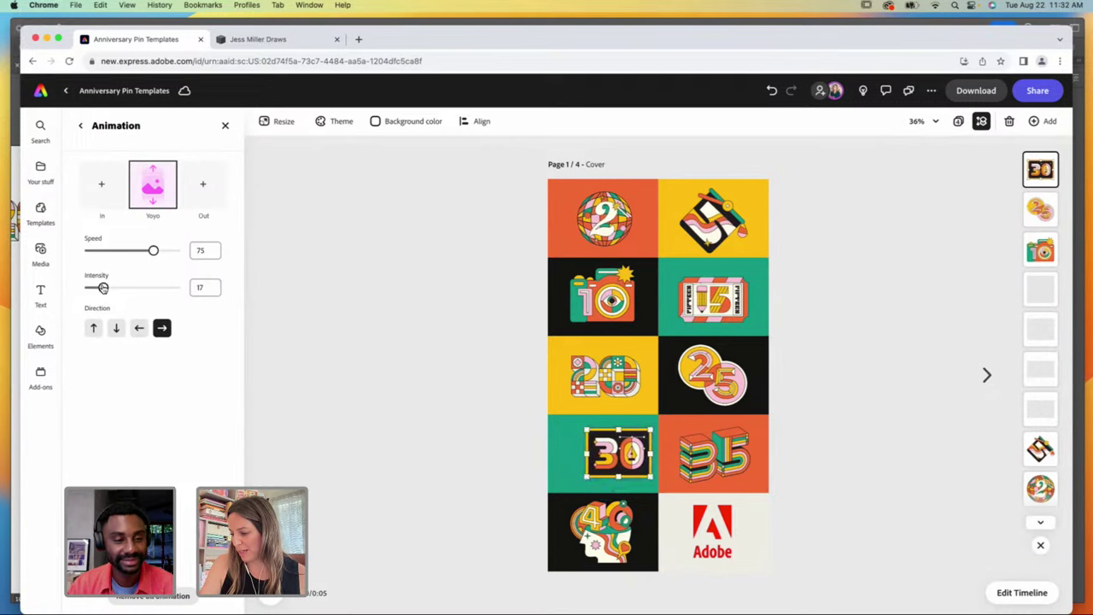
{"action": "left_click_drag", "start_coordinate": [102, 287], "coordinate": [107, 288]}
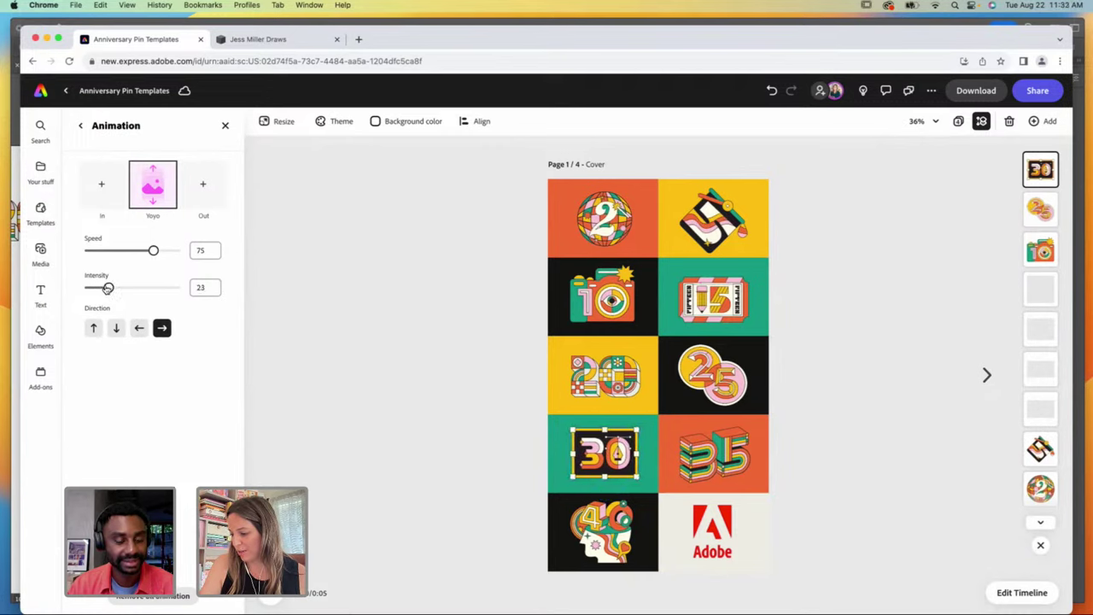
{"action": "left_click_drag", "start_coordinate": [154, 250], "coordinate": [143, 251]}
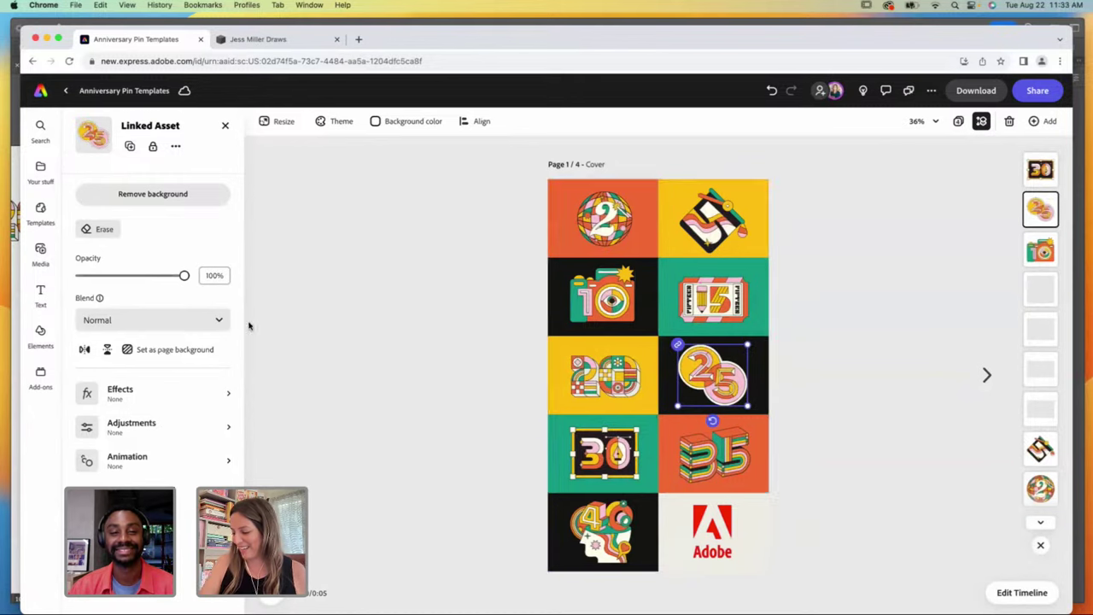
Step: Apply Pulse to the 25 and Wiggle (speed 79, intensity 23) to the camera, preview, then open page 2
{"action": "left_click", "coordinate": [223, 461]}
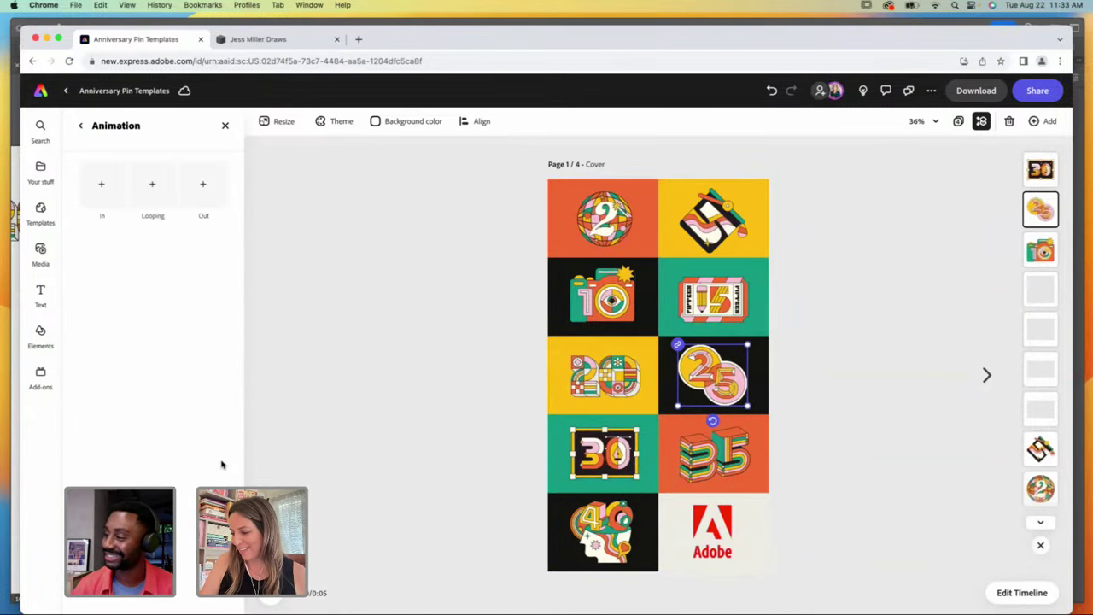
{"action": "left_click", "coordinate": [171, 198]}
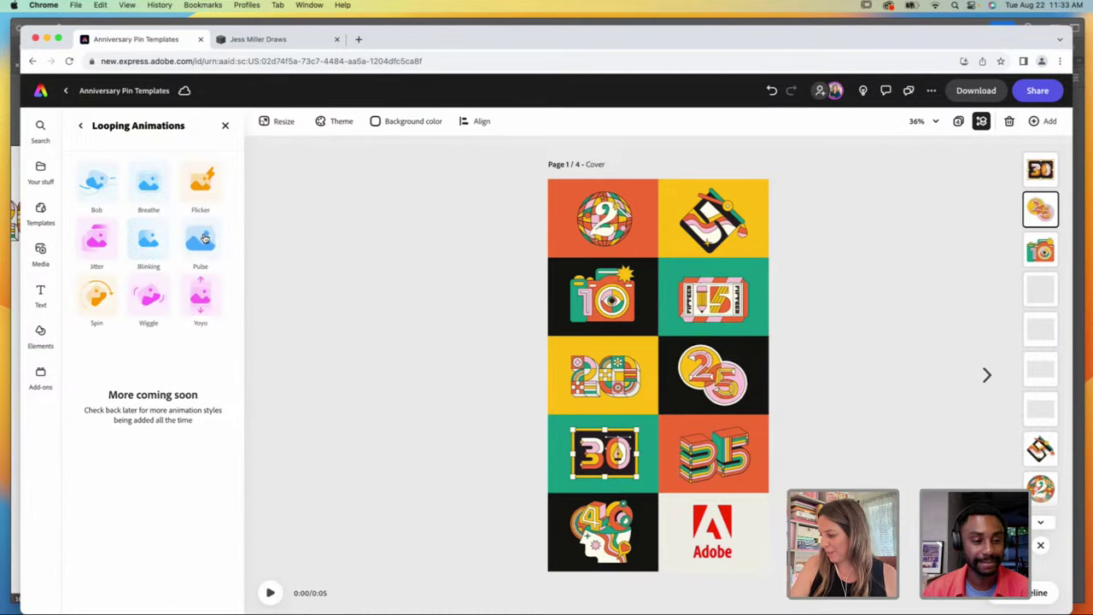
{"action": "left_click", "coordinate": [196, 241]}
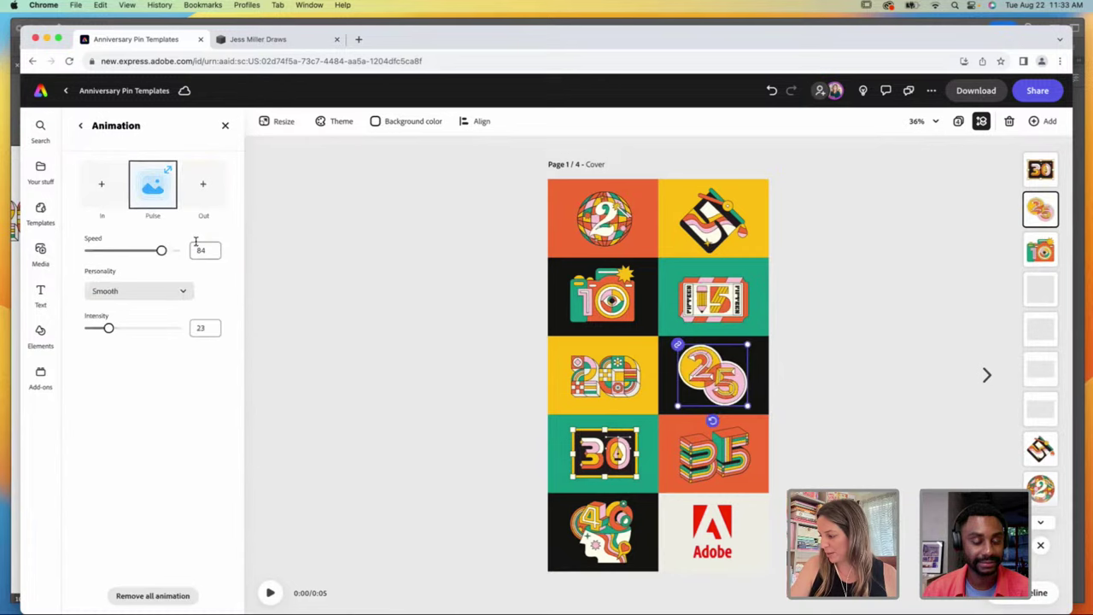
{"action": "left_click", "coordinate": [619, 292]}
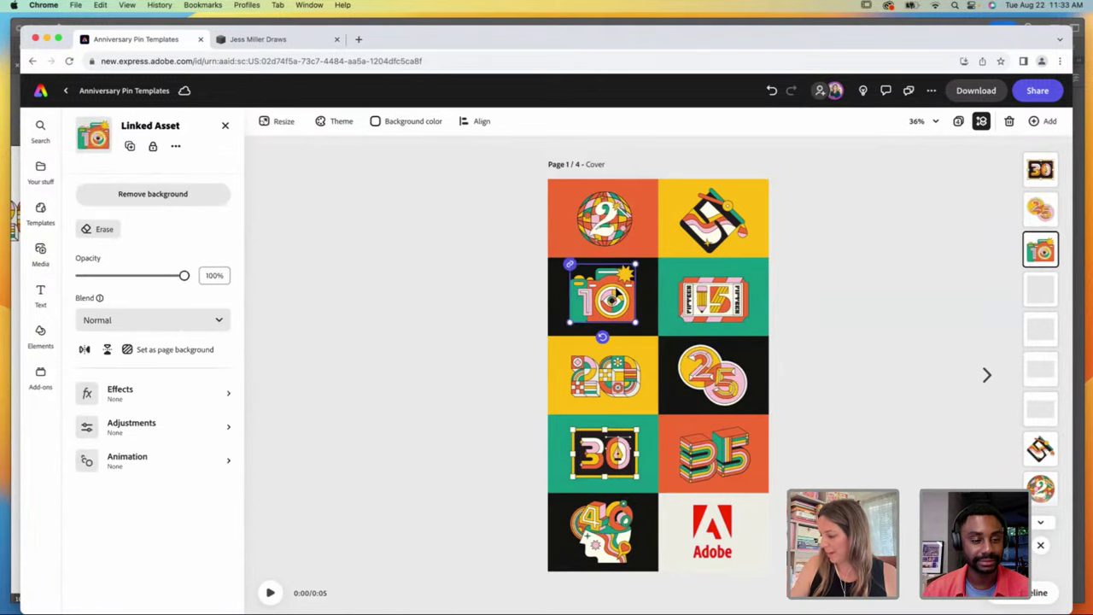
{"action": "left_click", "coordinate": [165, 461]}
{"action": "left_click", "coordinate": [159, 187]}
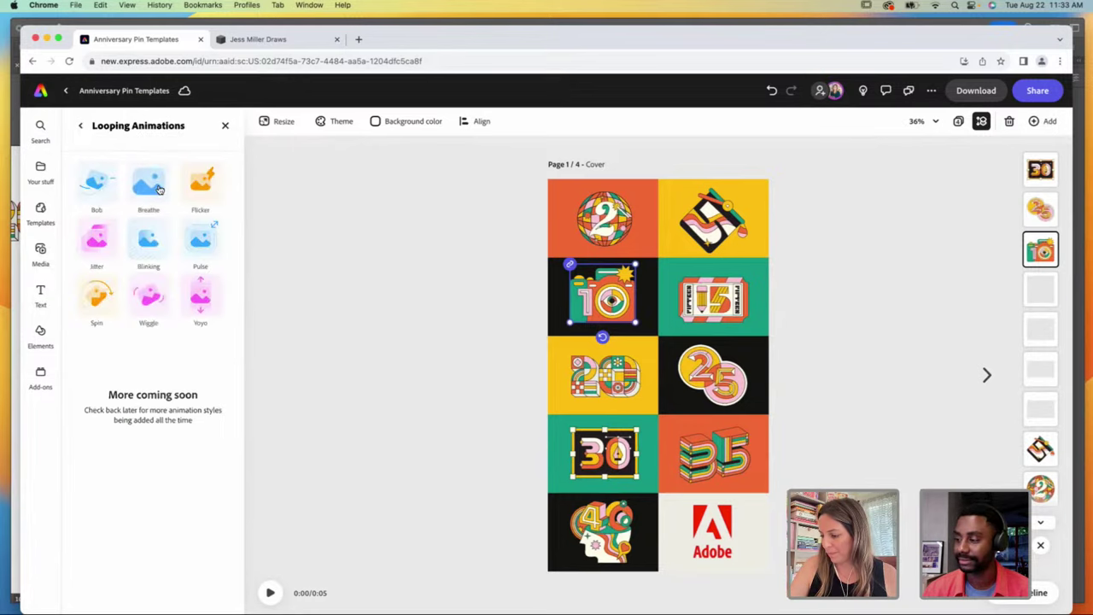
{"action": "left_click", "coordinate": [151, 299]}
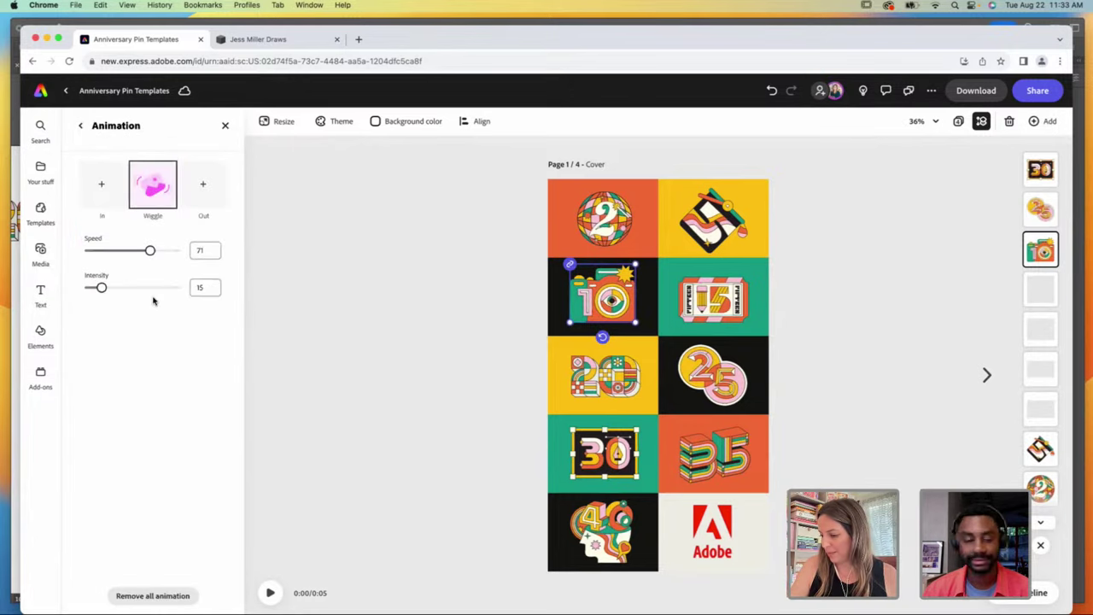
{"action": "left_click_drag", "start_coordinate": [149, 250], "coordinate": [156, 250]}
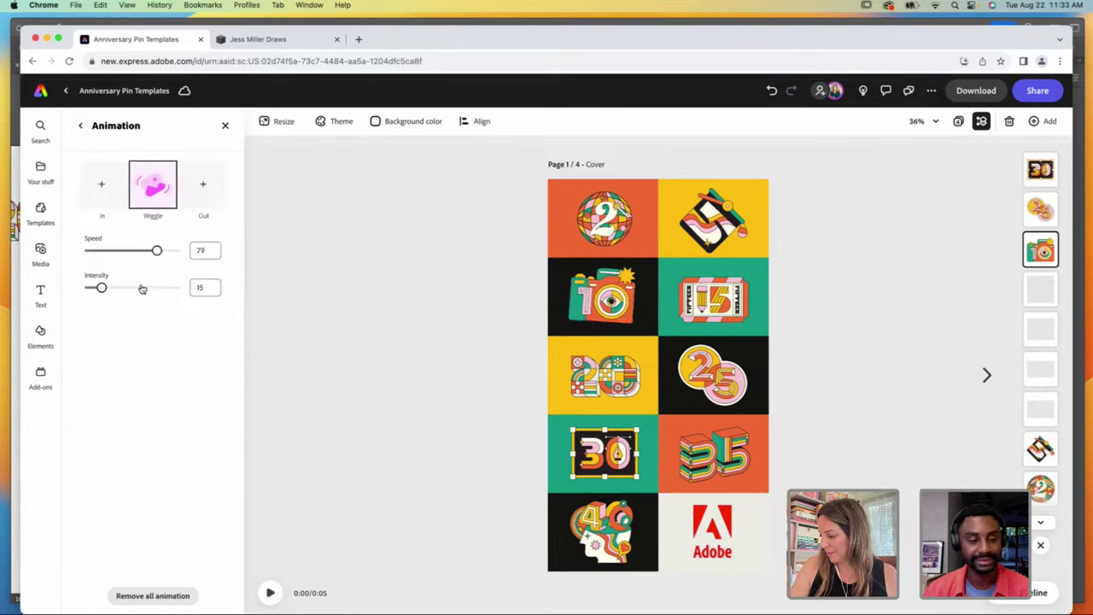
{"action": "left_click_drag", "start_coordinate": [101, 288], "coordinate": [107, 290]}
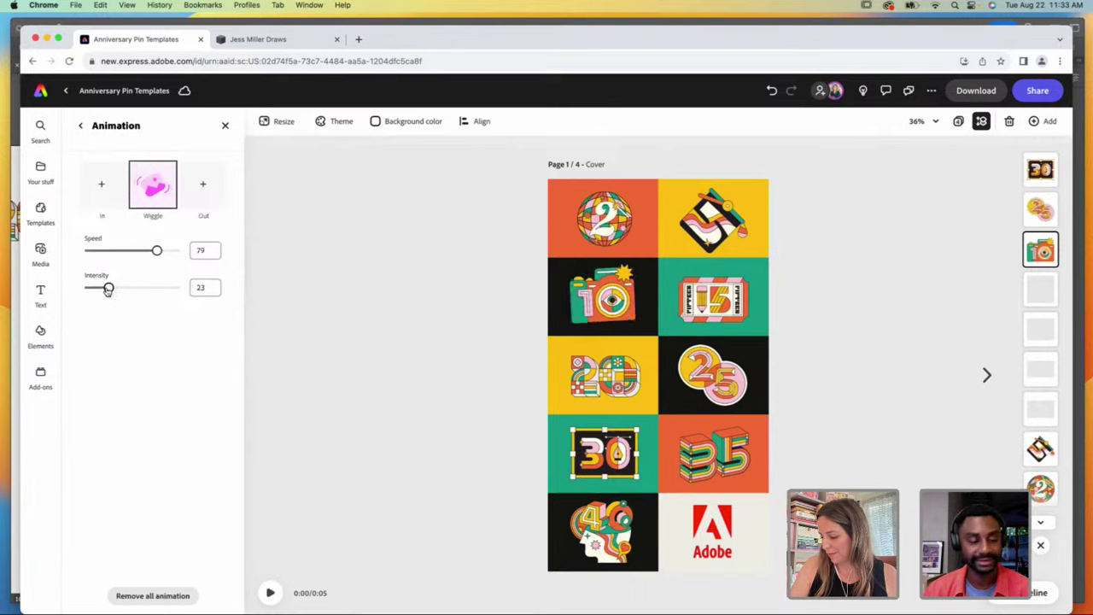
{"action": "left_click", "coordinate": [270, 591]}
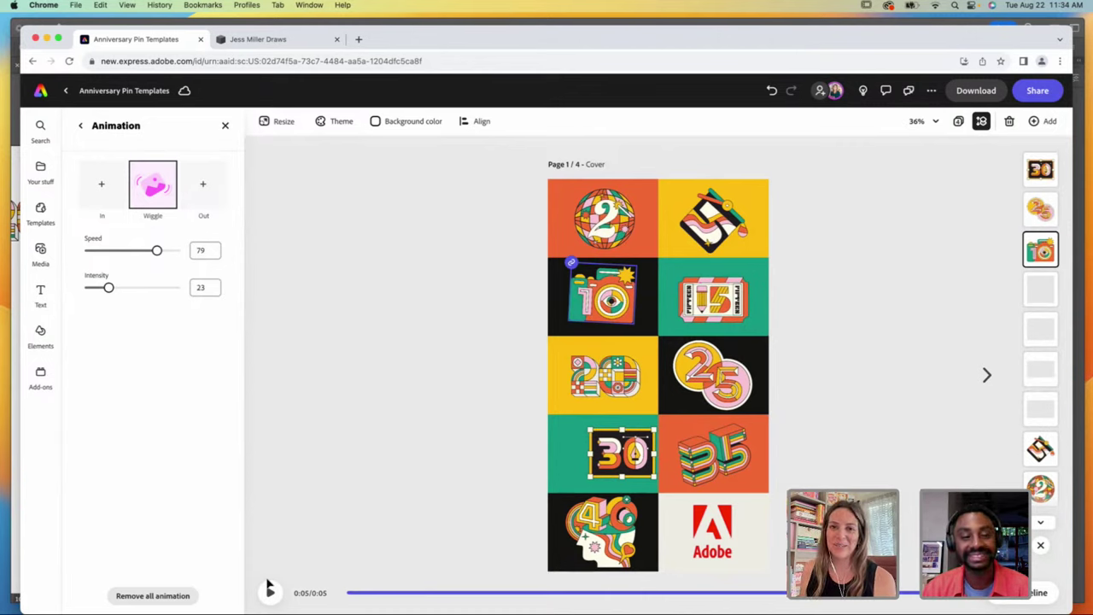
{"action": "left_click", "coordinate": [986, 375]}
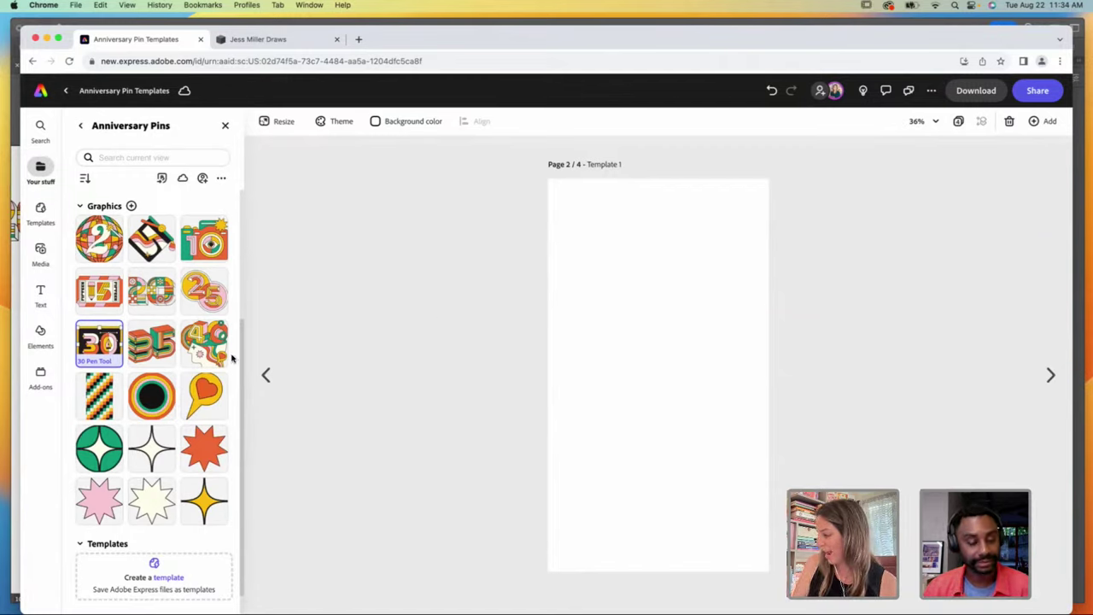
Step: Add the Background 1 checkered pattern and stretch its corners past every edge of page 2
{"action": "left_click", "coordinate": [99, 395]}
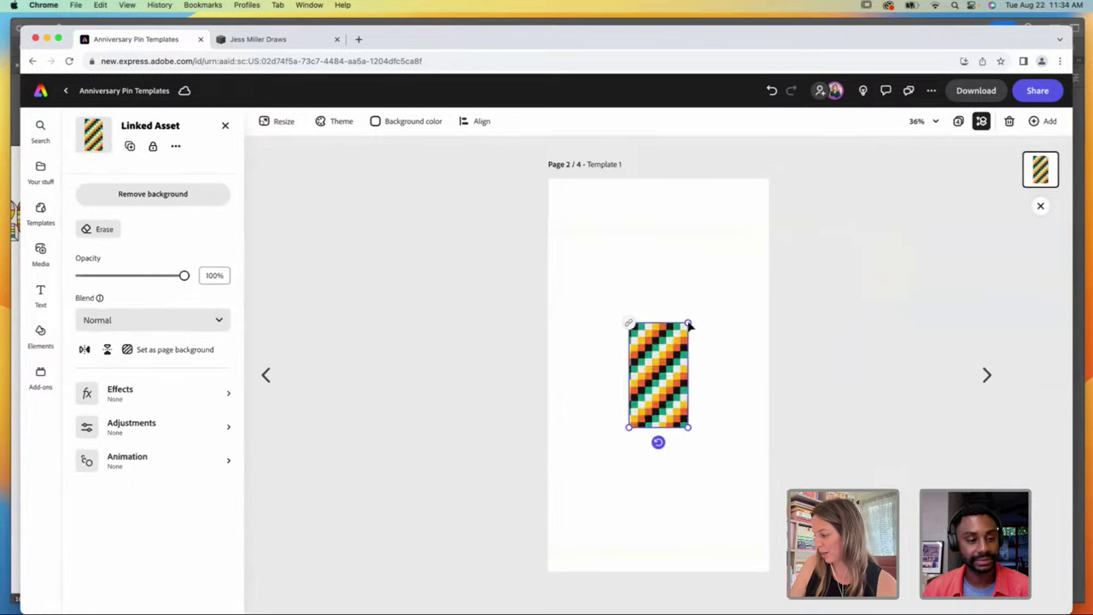
{"action": "left_click_drag", "start_coordinate": [689, 325], "coordinate": [783, 187]}
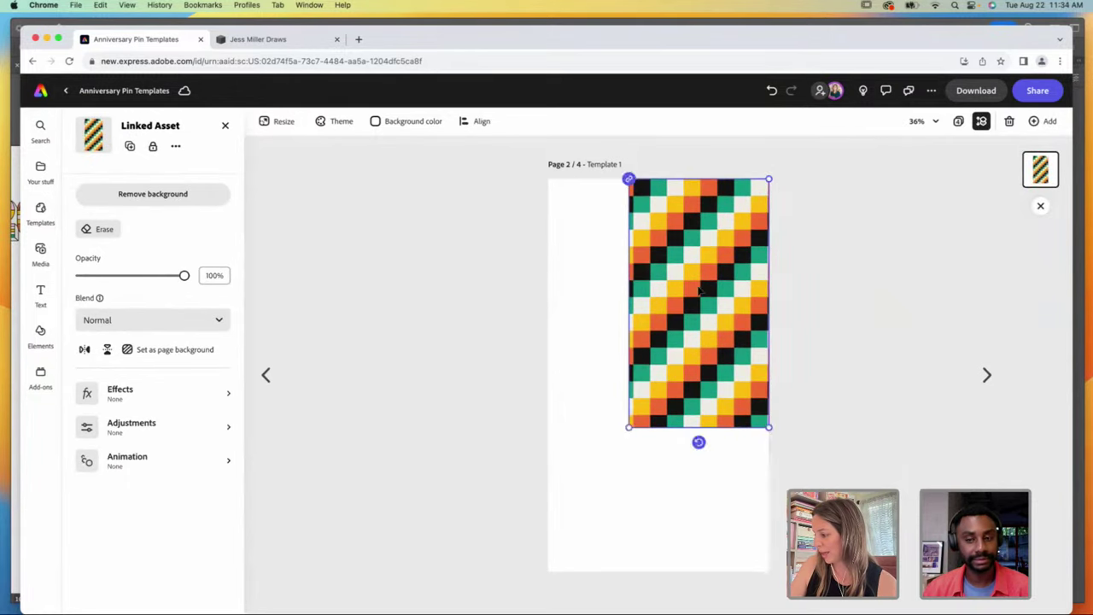
{"action": "left_click_drag", "start_coordinate": [630, 429], "coordinate": [521, 573]}
{"action": "left_click_drag", "start_coordinate": [770, 181], "coordinate": [776, 171]}
{"action": "left_click_drag", "start_coordinate": [776, 583], "coordinate": [773, 586]}
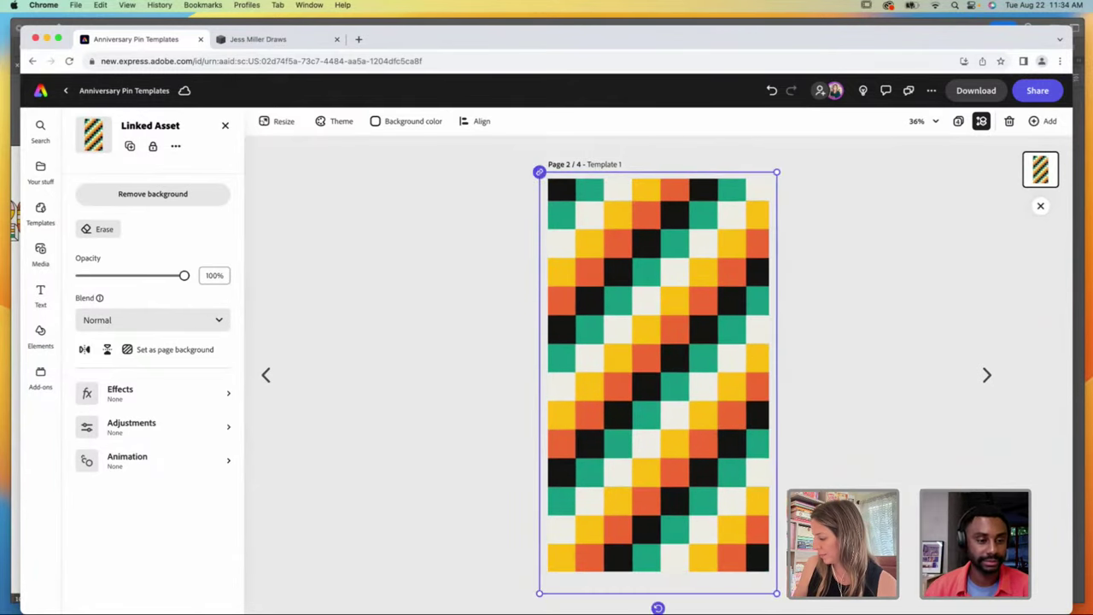
{"action": "left_click", "coordinate": [40, 166]}
{"action": "scroll", "coordinate": [239, 317], "scroll_direction": "up", "scroll_amount": 5}
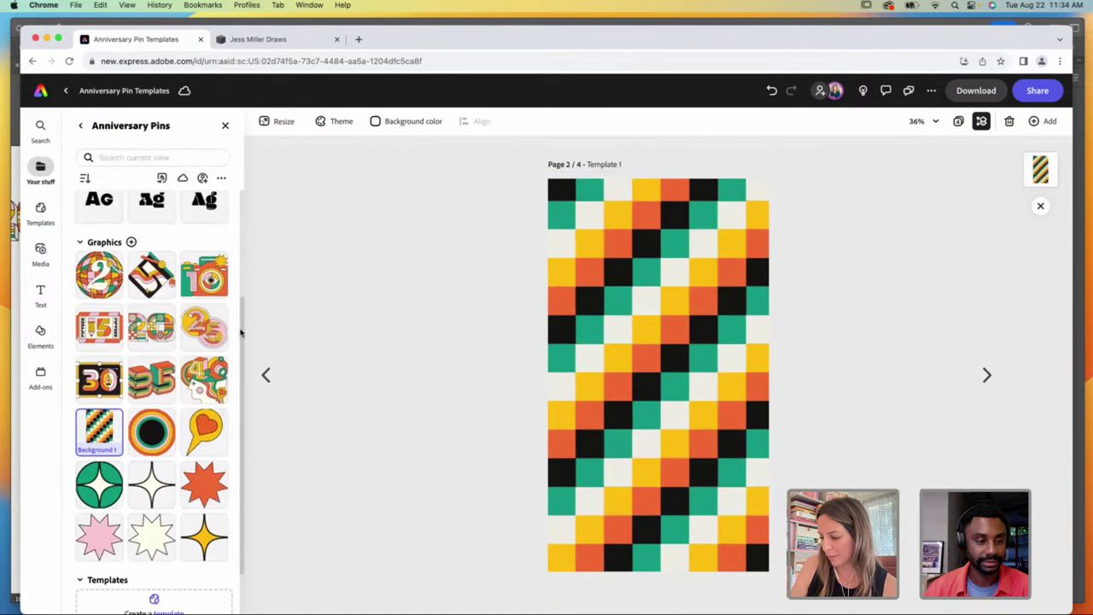
Step: Add a black rectangle from basic shapes and stretch its left, right and bottom sides outward
{"action": "left_click", "coordinate": [40, 333]}
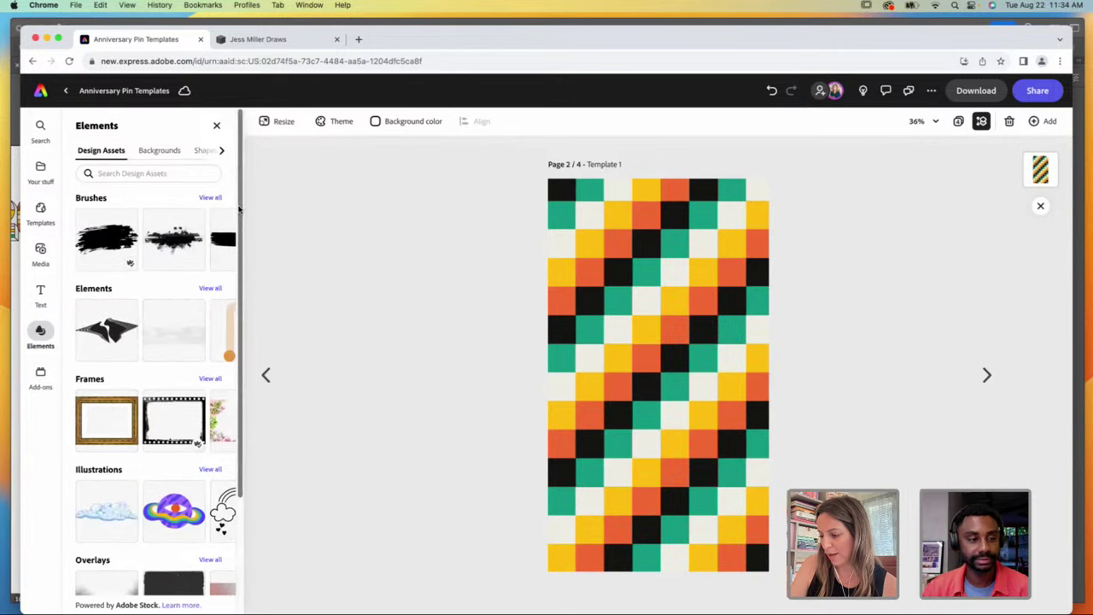
{"action": "scroll", "coordinate": [220, 501], "scroll_direction": "down", "scroll_amount": 2}
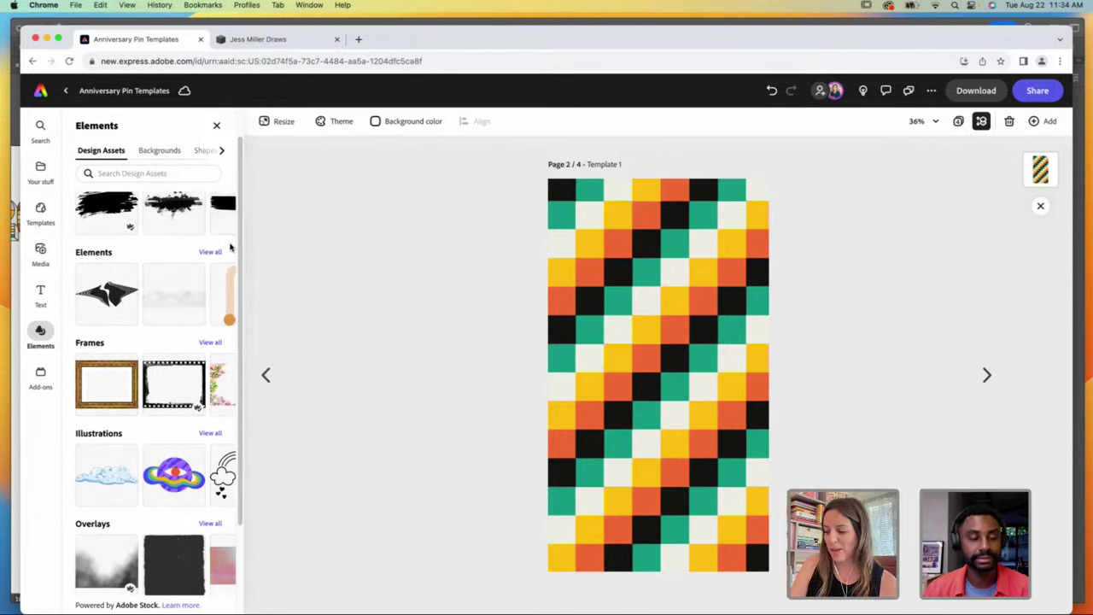
{"action": "scroll", "coordinate": [230, 246], "scroll_direction": "down", "scroll_amount": 3}
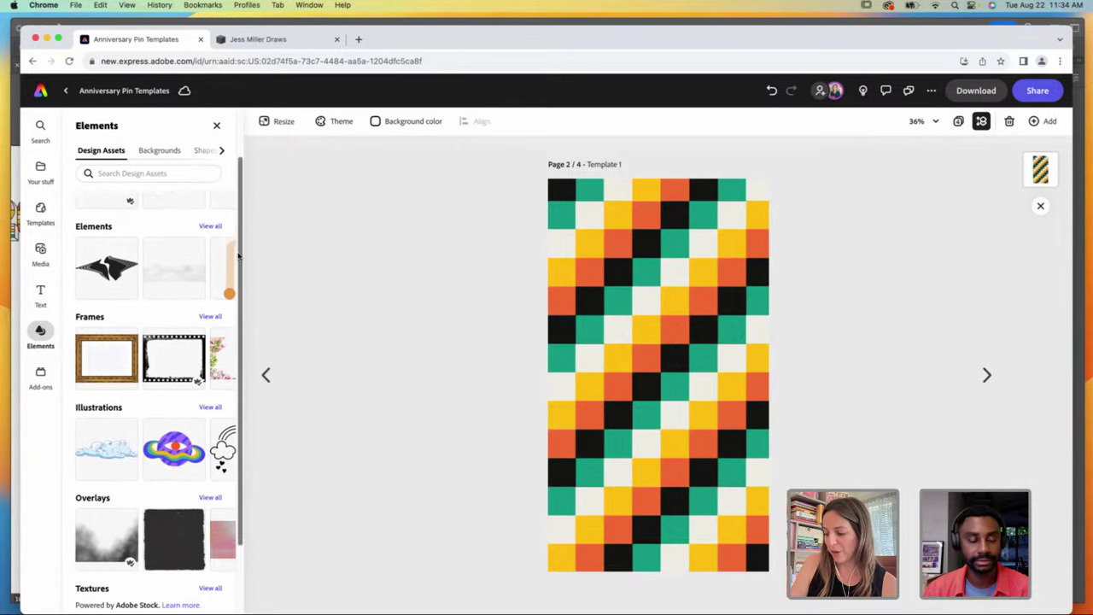
{"action": "mouse_move", "coordinate": [240, 276]}
{"action": "left_mouse_down"}
{"action": "mouse_move", "coordinate": [241, 310]}
{"action": "mouse_move", "coordinate": [245, 191]}
{"action": "left_mouse_up"}
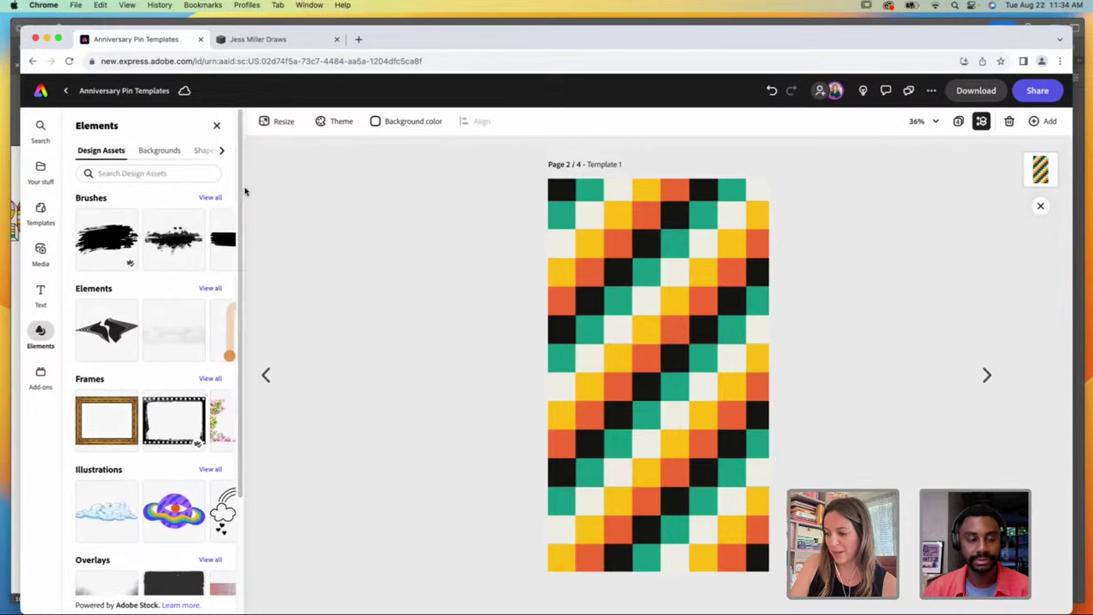
{"action": "left_click", "coordinate": [205, 152]}
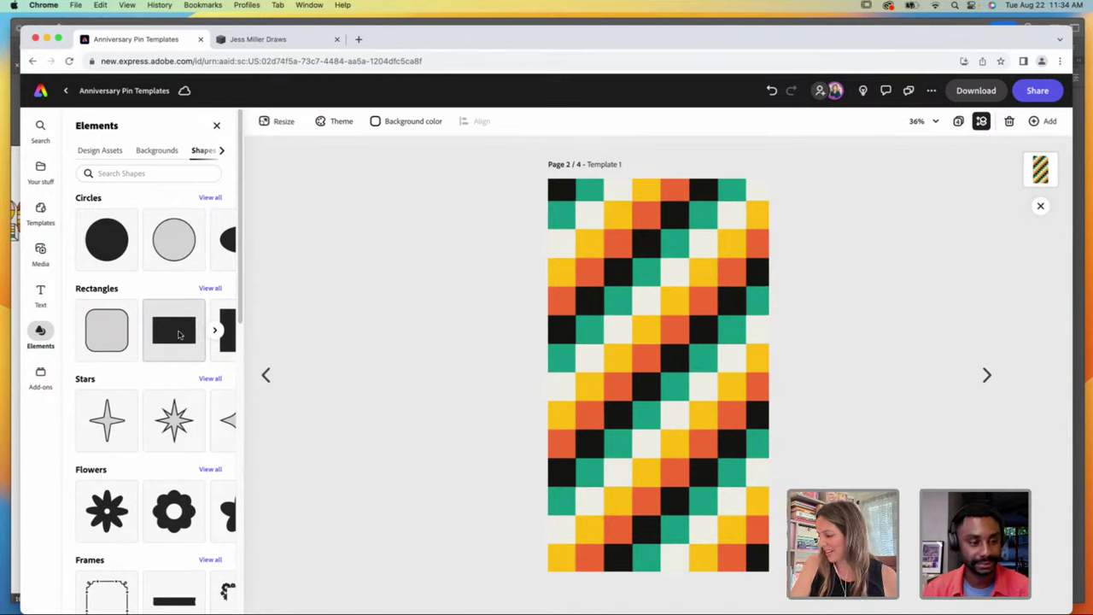
{"action": "left_click_drag", "start_coordinate": [179, 334], "coordinate": [651, 227]}
{"action": "left_click_drag", "start_coordinate": [626, 288], "coordinate": [575, 289]}
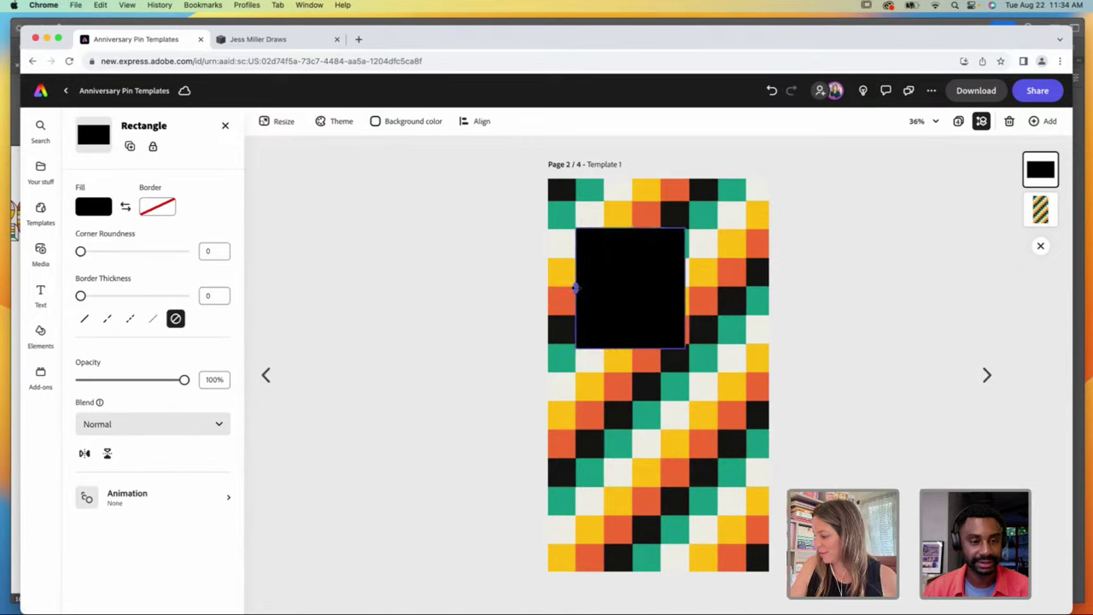
{"action": "left_click_drag", "start_coordinate": [688, 288], "coordinate": [746, 288]}
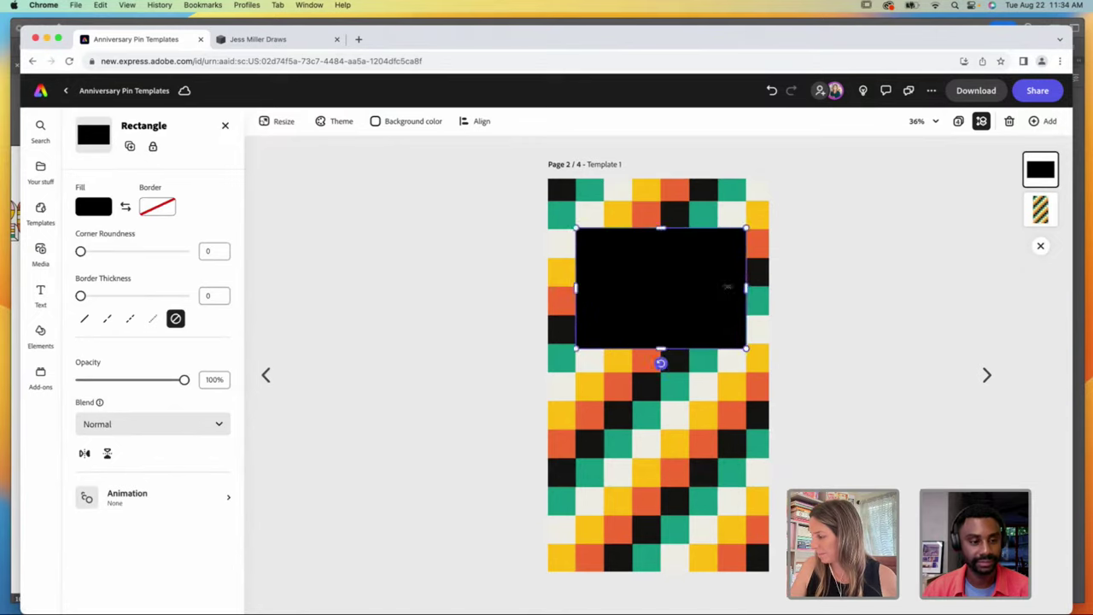
{"action": "left_click_drag", "start_coordinate": [661, 348], "coordinate": [656, 509]}
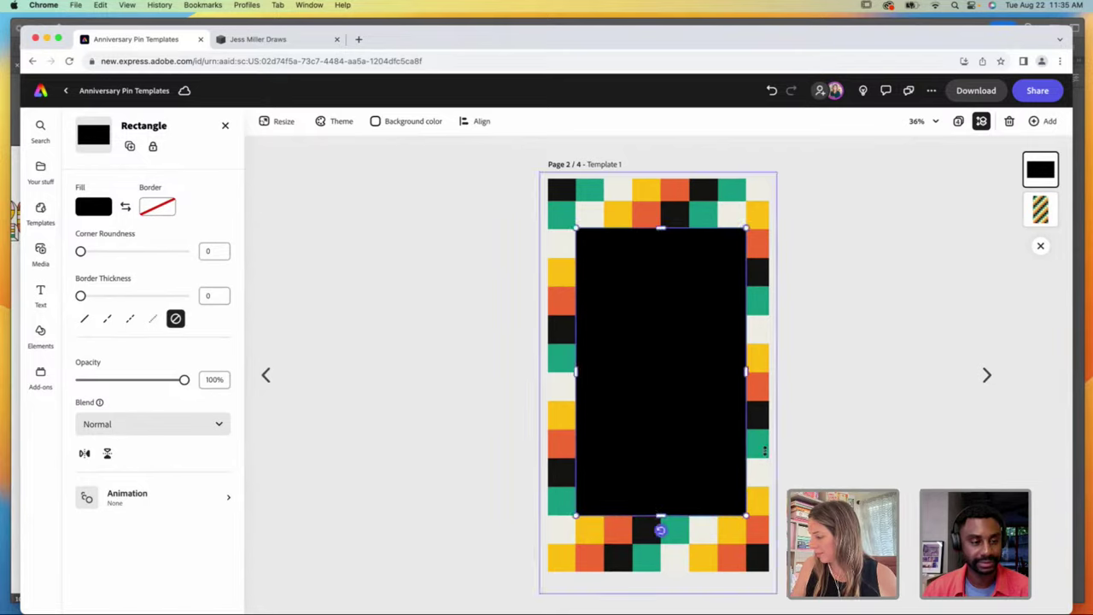
Step: Nudge the whole design left, then duplicate the black rectangle and shrink the copy from its top-right corner
{"action": "left_click", "coordinate": [761, 451], "text": "shift"}
{"action": "key", "text": "Left"}
{"action": "key", "text": "Left"}
{"action": "key", "text": "Left"}
{"action": "key", "text": "Left"}
{"action": "key", "text": "Left"}
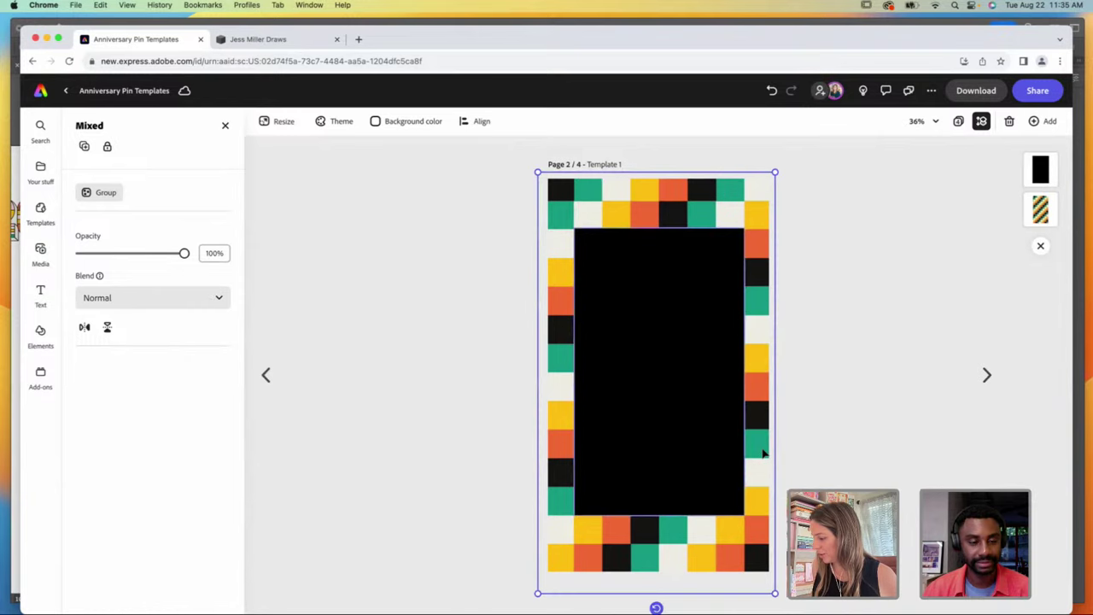
{"action": "left_click", "coordinate": [794, 391]}
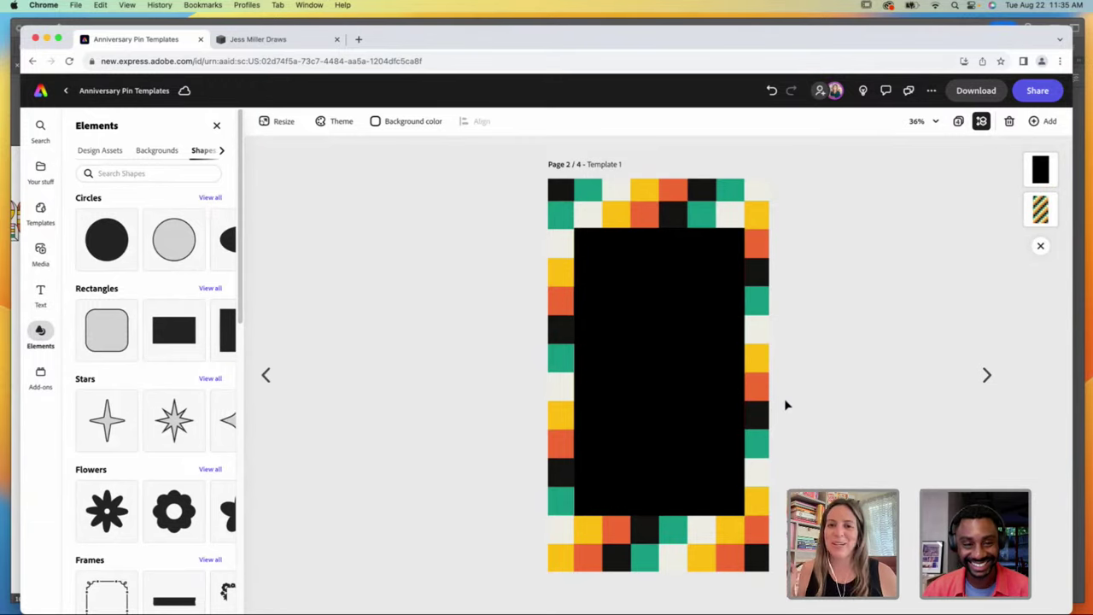
{"action": "left_click", "coordinate": [701, 422]}
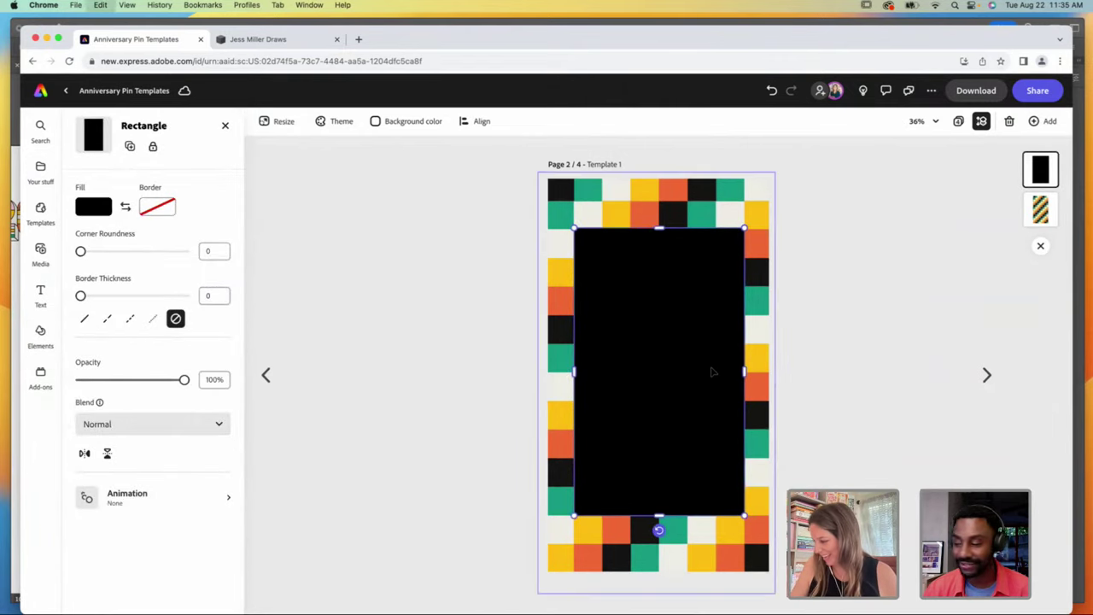
{"action": "key", "text": "super+d"}
{"action": "left_click_drag", "start_coordinate": [743, 229], "coordinate": [735, 247]}
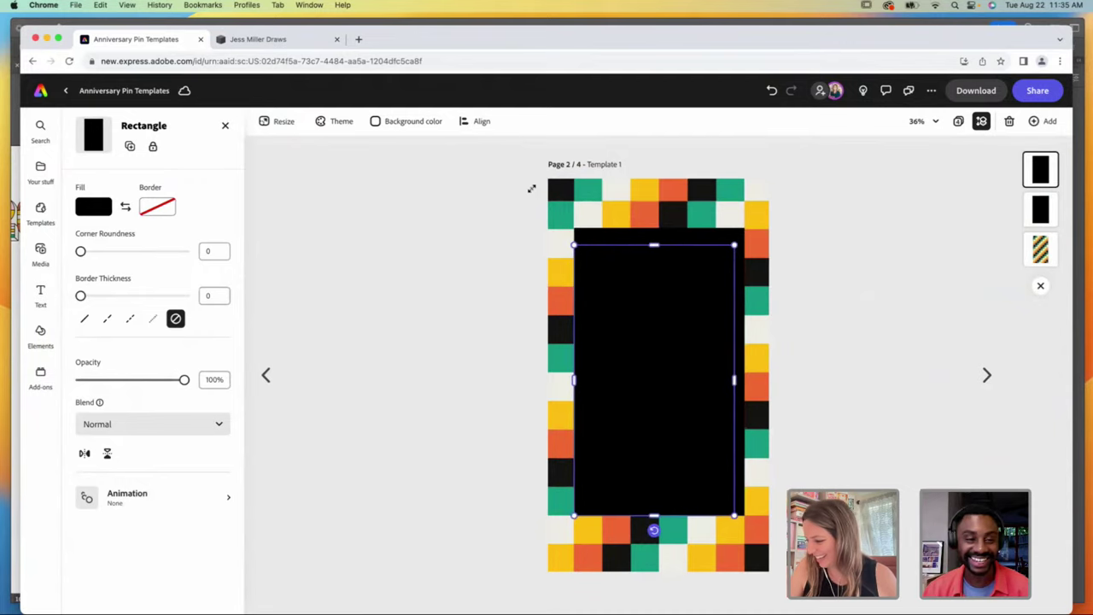
Step: Give the duplicate rectangle a cream border, no fill, and border thickness 8
{"action": "left_click", "coordinate": [158, 210]}
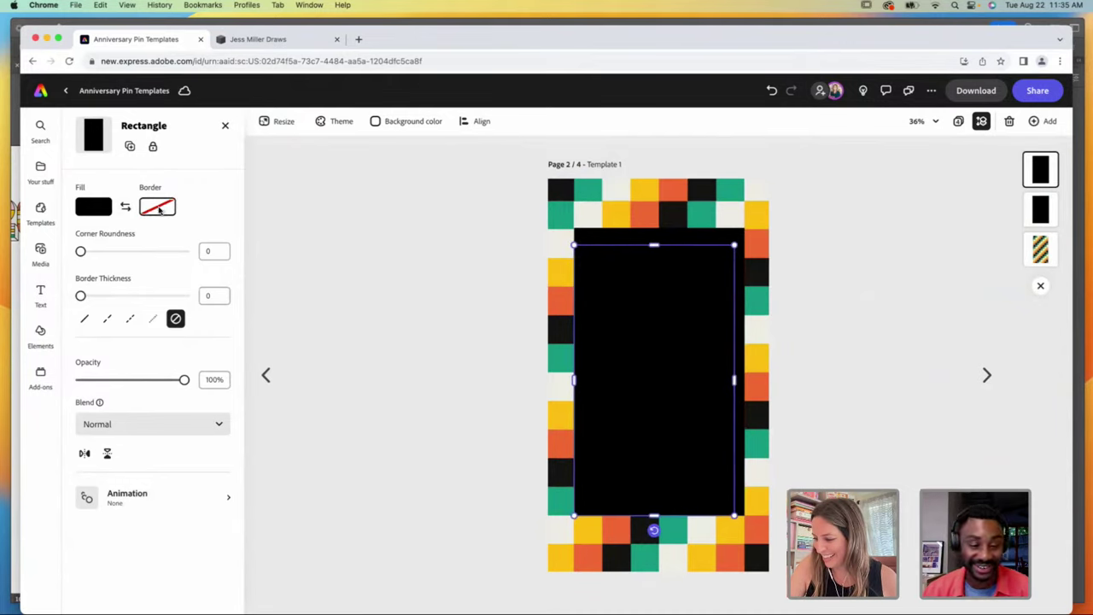
{"action": "left_click", "coordinate": [206, 379]}
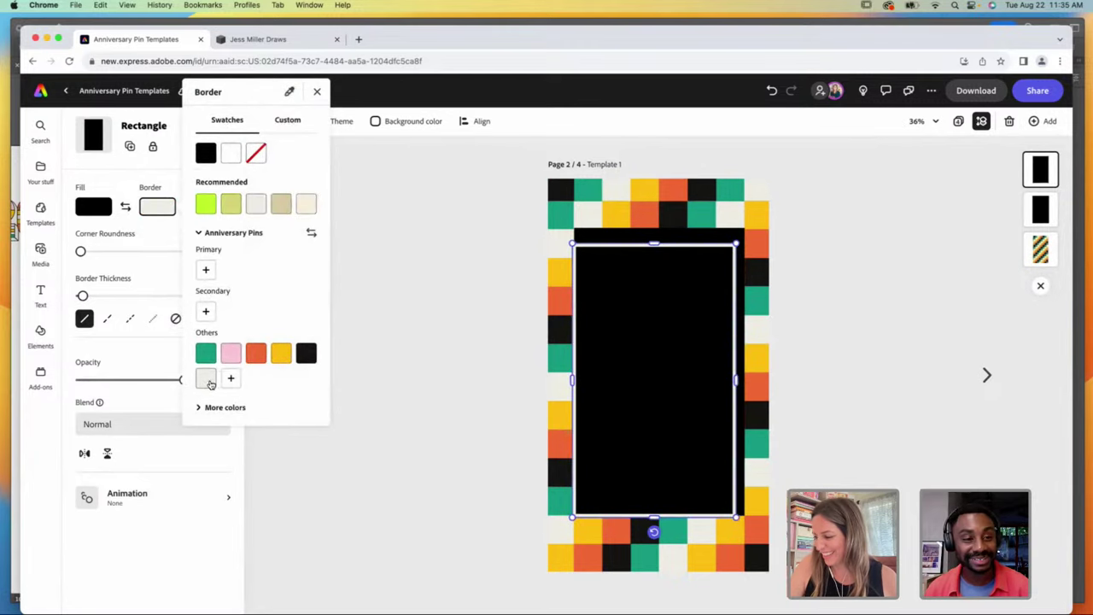
{"action": "left_click", "coordinate": [128, 206]}
{"action": "left_click", "coordinate": [93, 207]}
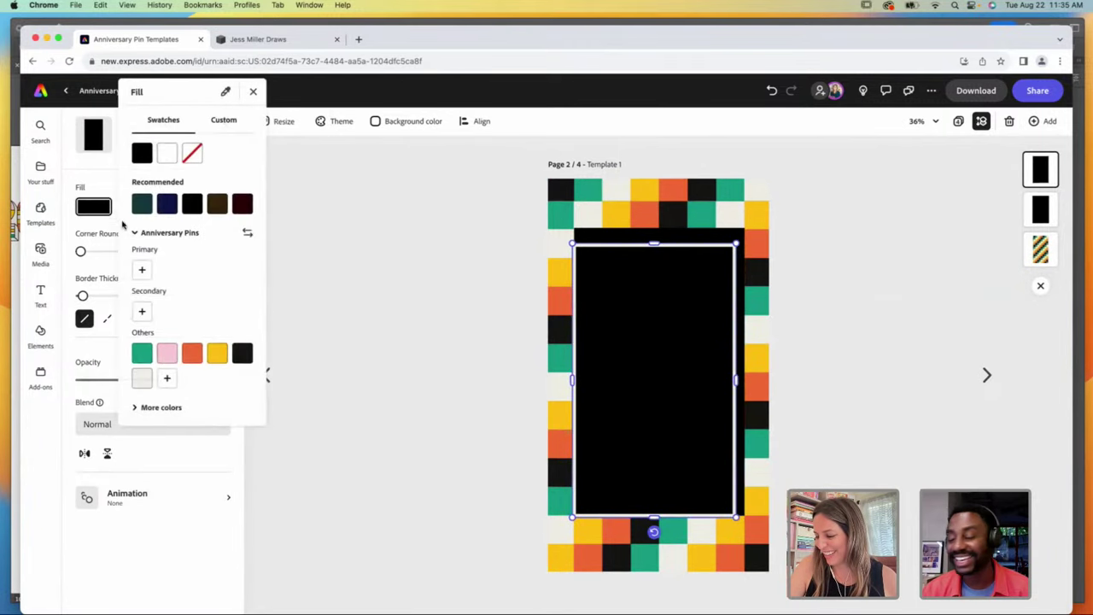
{"action": "left_click", "coordinate": [187, 157]}
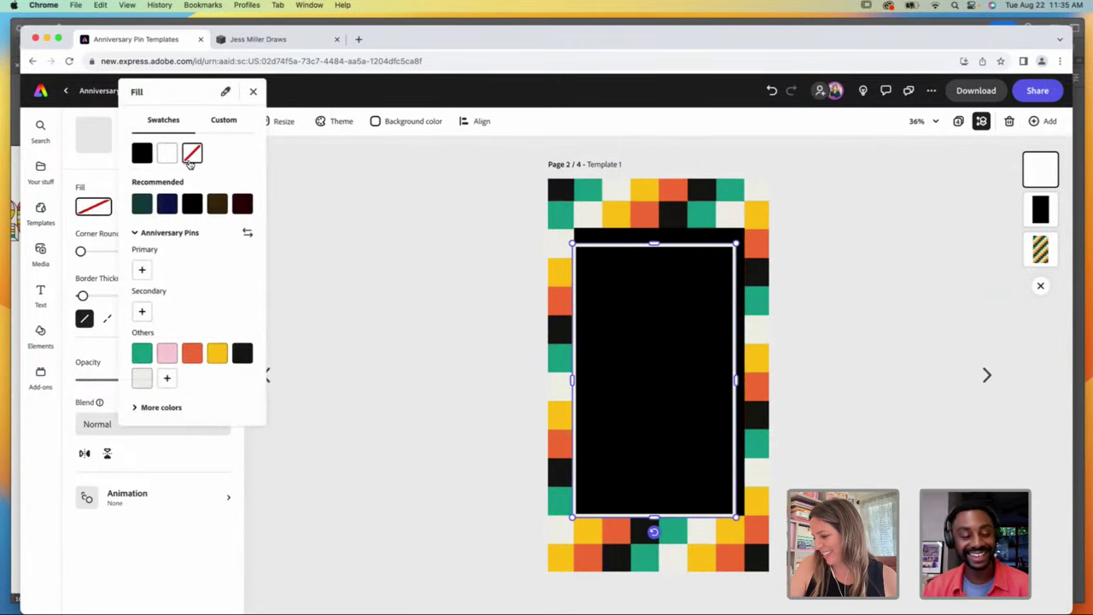
{"action": "left_click", "coordinate": [98, 227]}
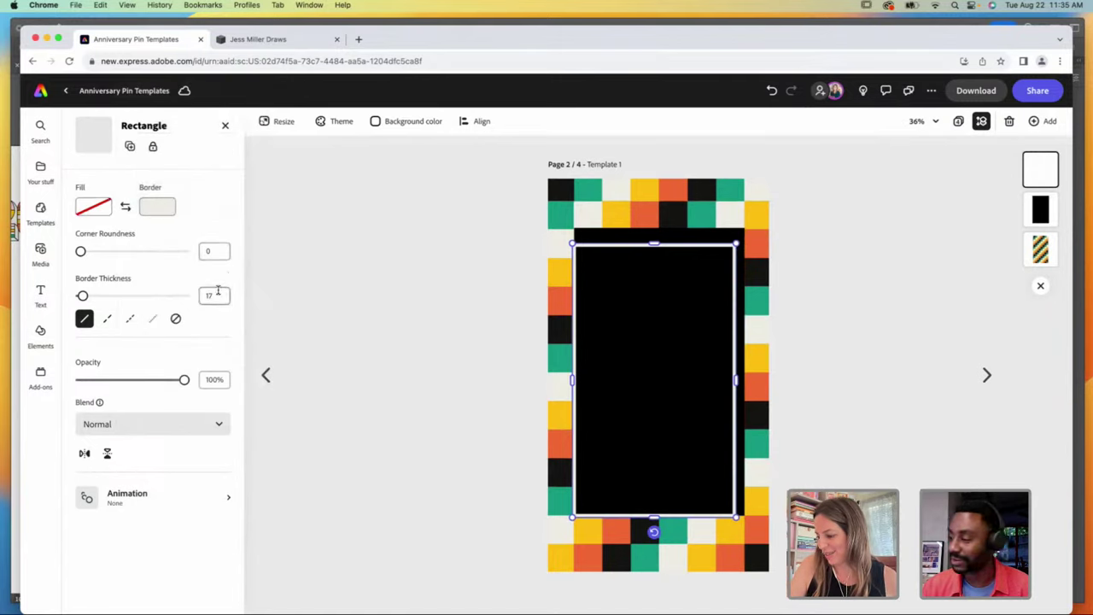
{"action": "left_click", "coordinate": [212, 295]}
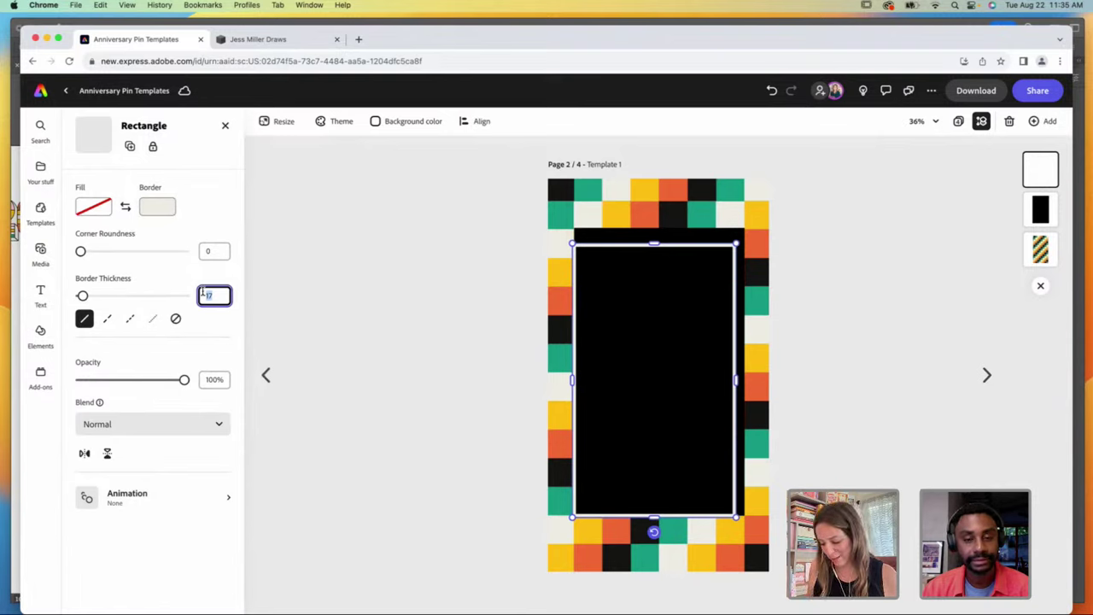
{"action": "type", "text": "12"}
{"action": "key", "text": "Return"}
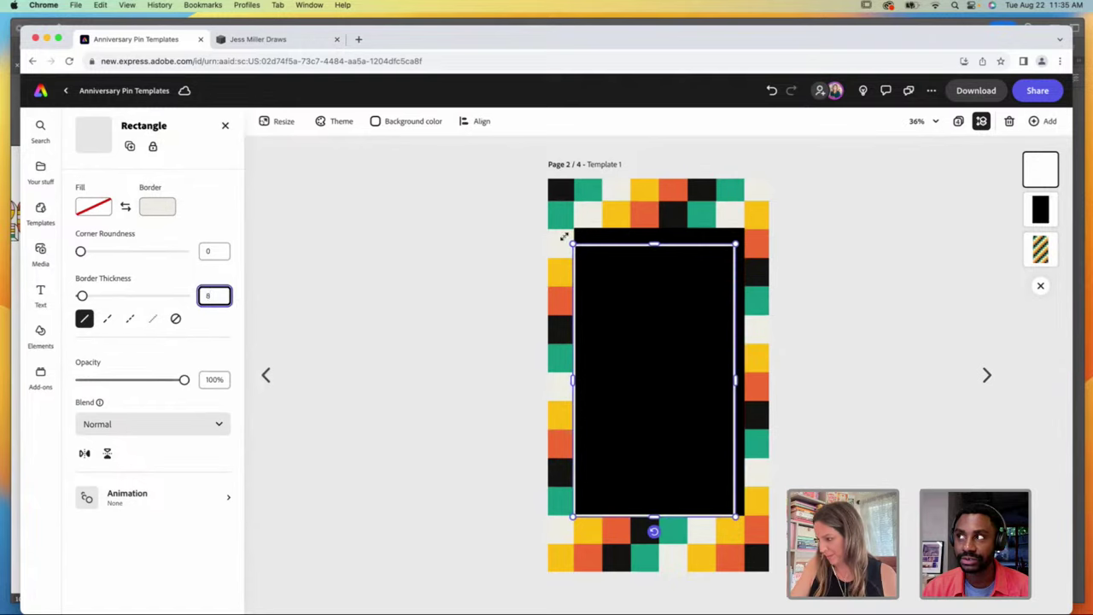
{"action": "left_click", "coordinate": [787, 218]}
Step: Adjust the cream outline's position and sides so it sits evenly inset in the black panel
{"action": "left_click", "coordinate": [704, 249]}
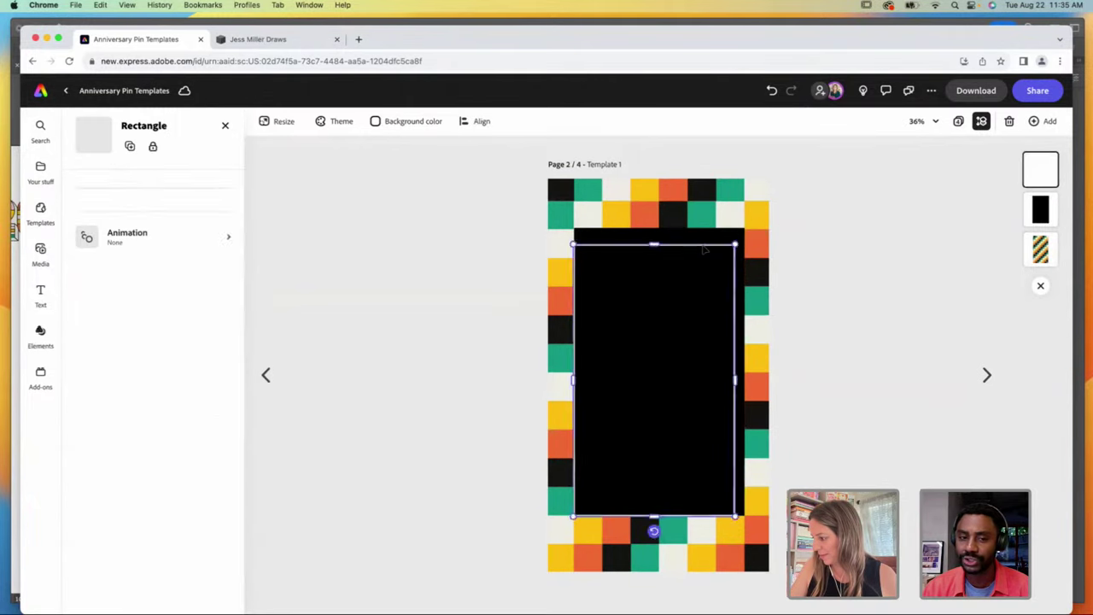
{"action": "left_click_drag", "start_coordinate": [704, 248], "coordinate": [710, 242]}
{"action": "left_click_drag", "start_coordinate": [578, 374], "coordinate": [588, 374]}
{"action": "left_click_drag", "start_coordinate": [741, 375], "coordinate": [730, 374]}
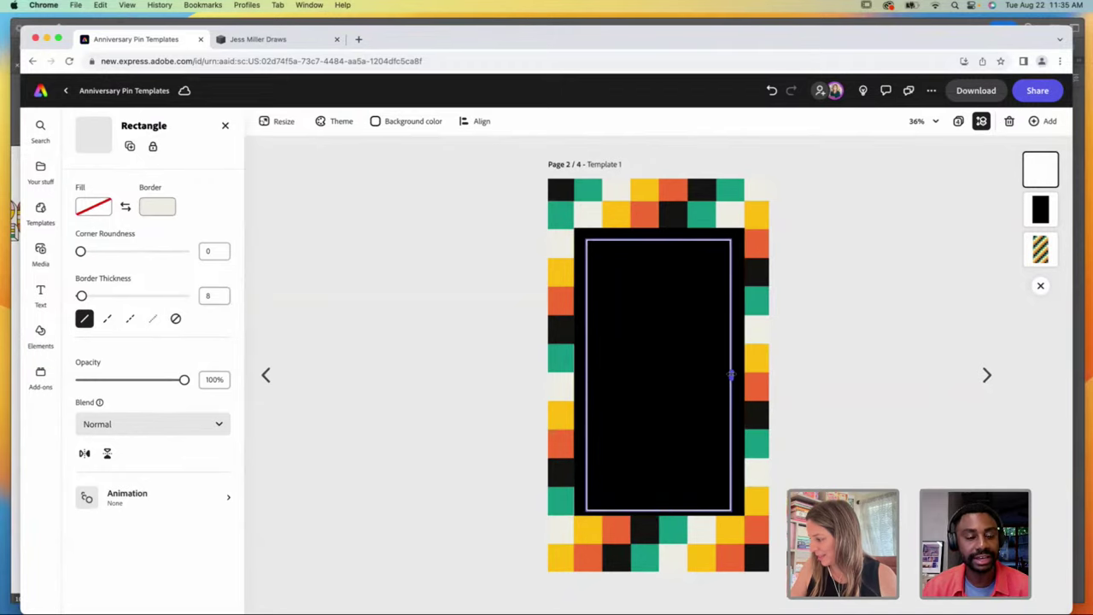
{"action": "left_click_drag", "start_coordinate": [658, 510], "coordinate": [659, 499]}
{"action": "left_click_drag", "start_coordinate": [662, 240], "coordinate": [659, 243]}
{"action": "left_click_drag", "start_coordinate": [658, 499], "coordinate": [658, 503]}
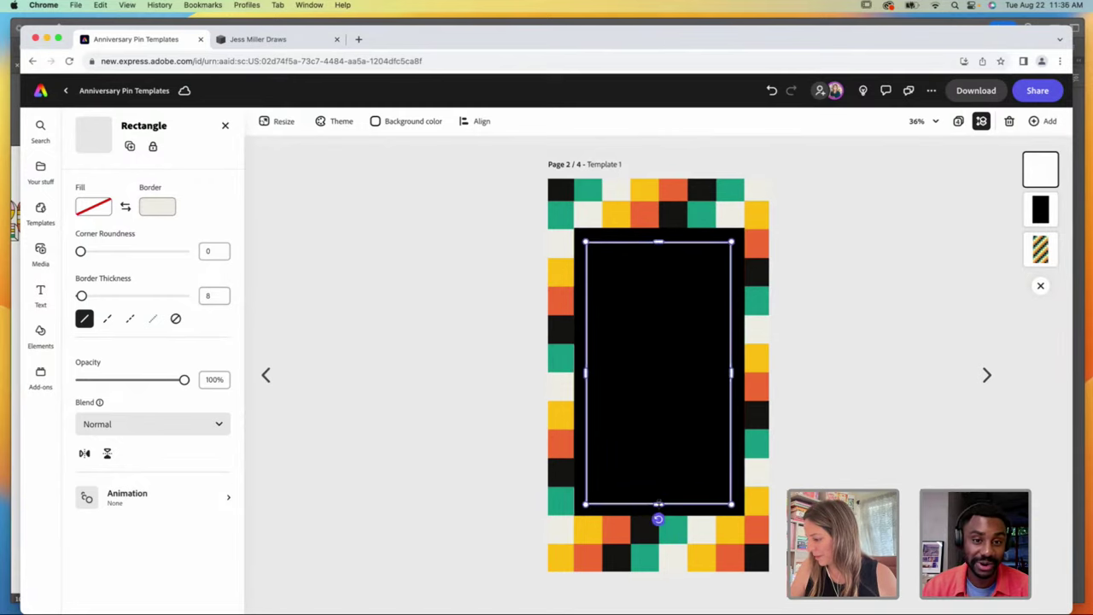
{"action": "key", "text": "Escape"}
Step: Extend the black rectangle's left edge slightly and set the outline's border thickness to 6
{"action": "left_click", "coordinate": [586, 233]}
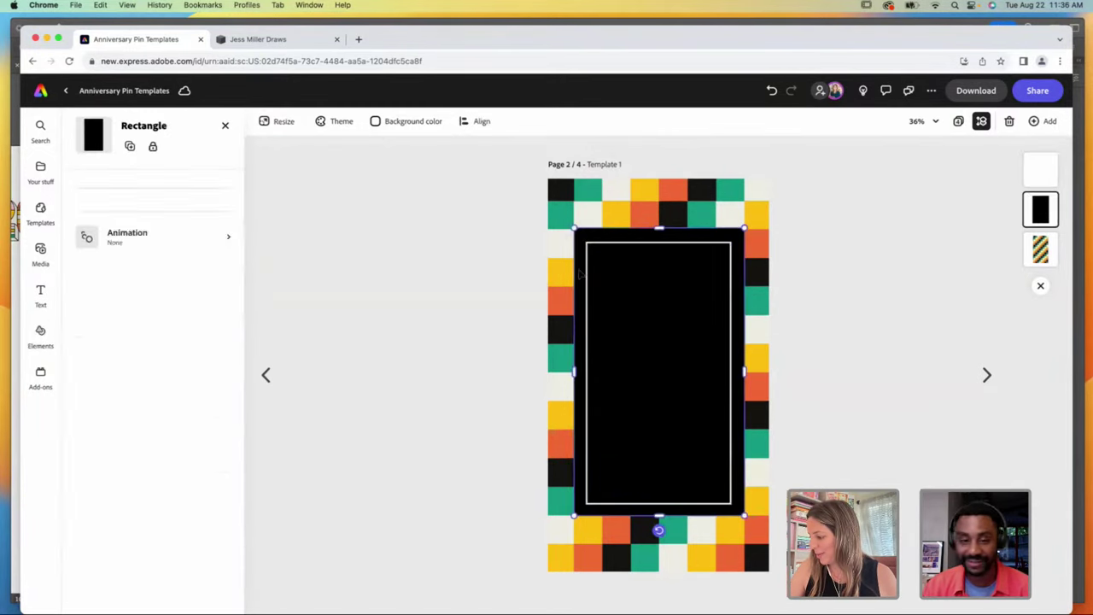
{"action": "left_click_drag", "start_coordinate": [574, 373], "coordinate": [571, 373]}
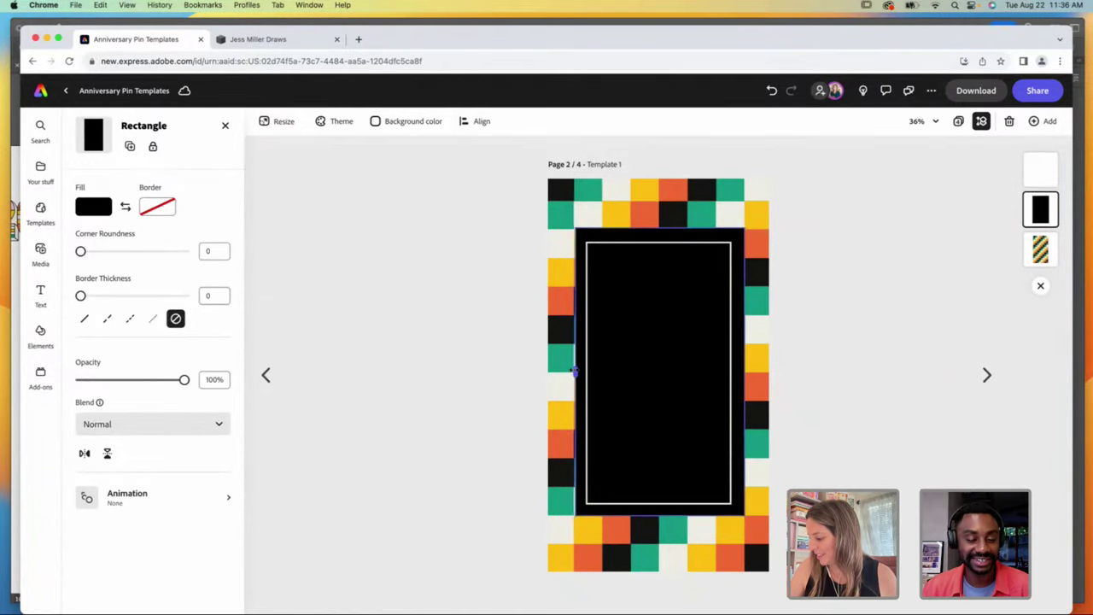
{"action": "left_click", "coordinate": [731, 429]}
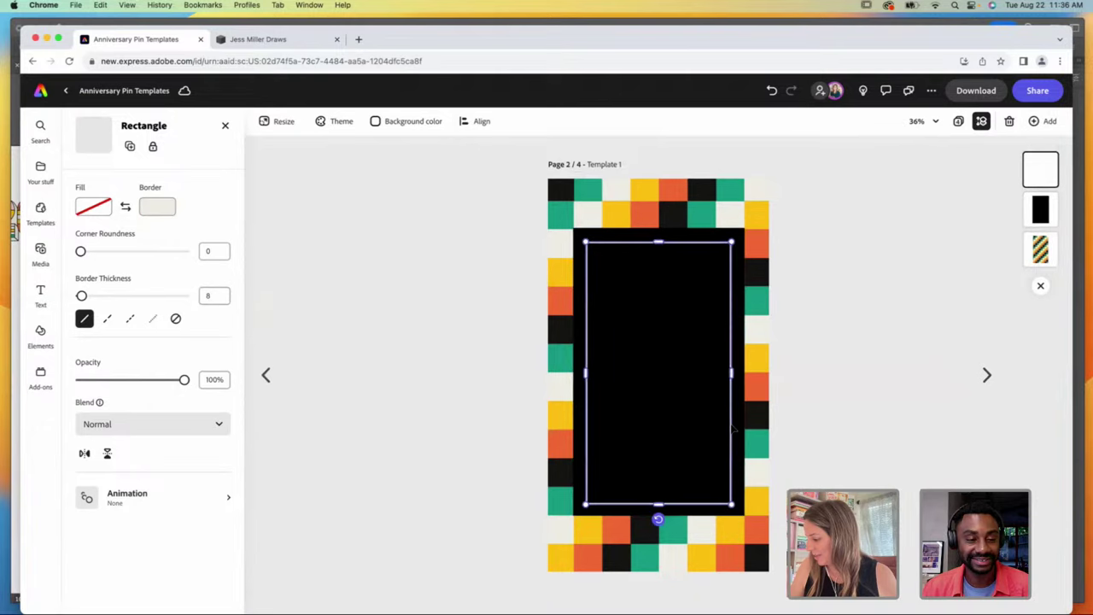
{"action": "left_click", "coordinate": [207, 295]}
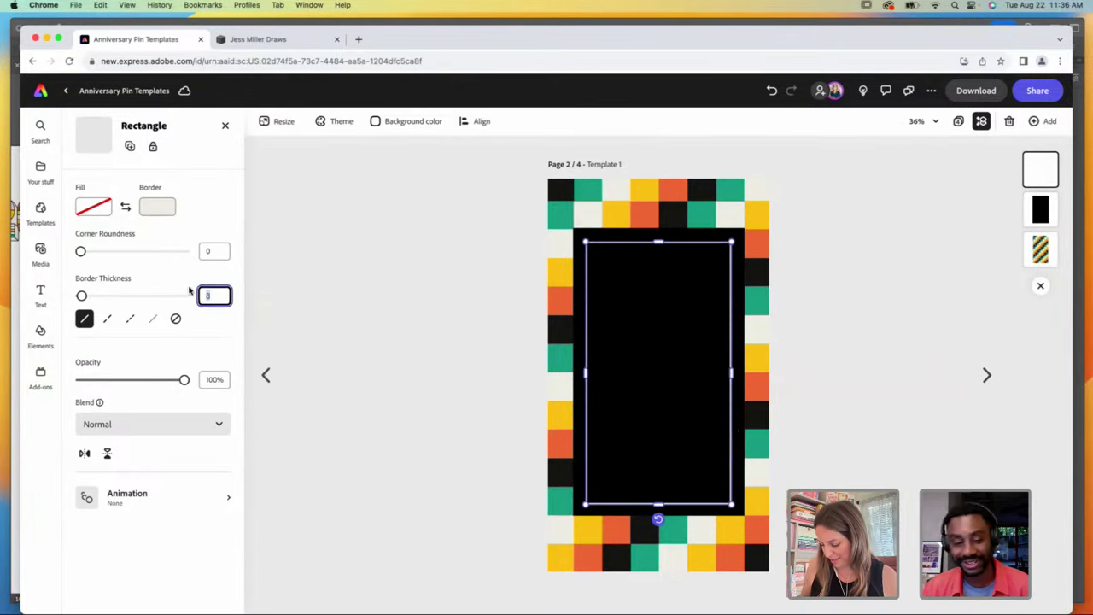
{"action": "left_click", "coordinate": [782, 316]}
{"action": "left_click", "coordinate": [737, 346]}
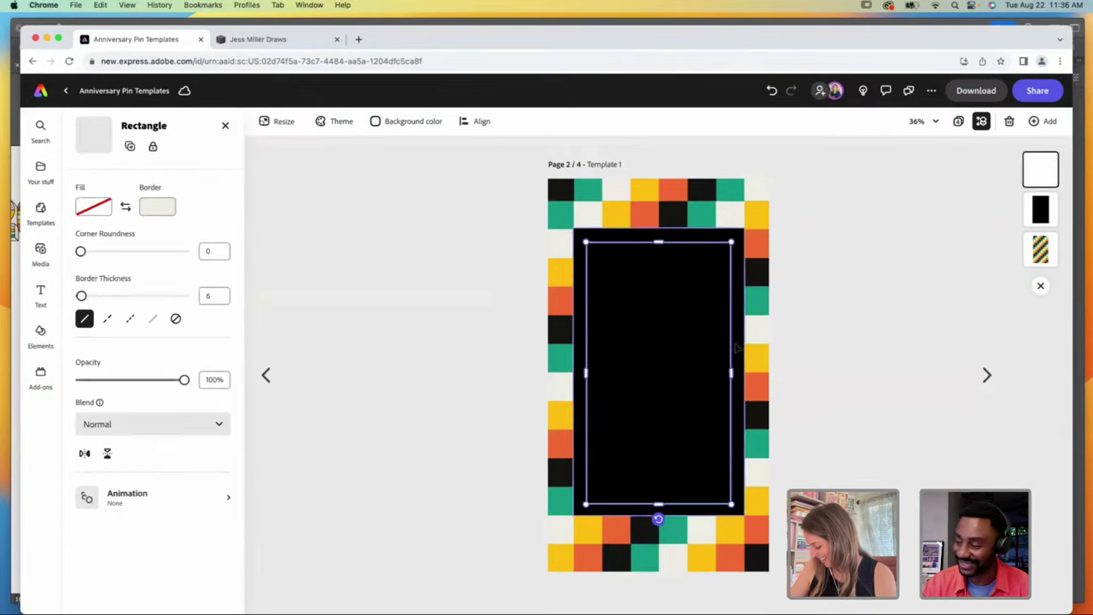
Step: Add the 40 Head graphic from Anniversary Pins and centre it inside the cream frame
{"action": "left_click", "coordinate": [794, 329]}
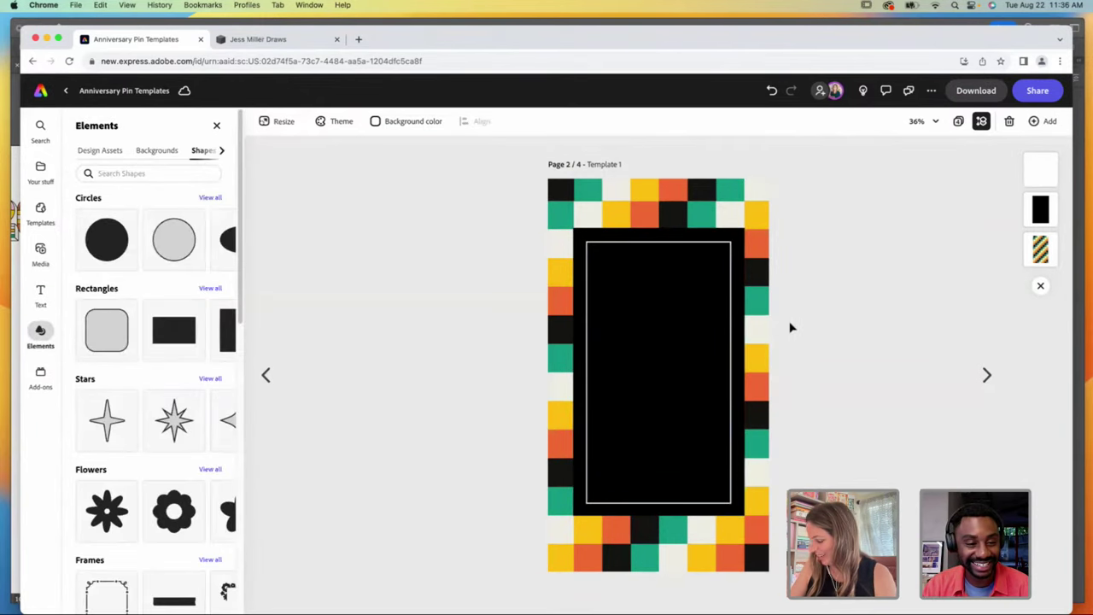
{"action": "scroll", "coordinate": [238, 274], "scroll_direction": "down", "scroll_amount": 2}
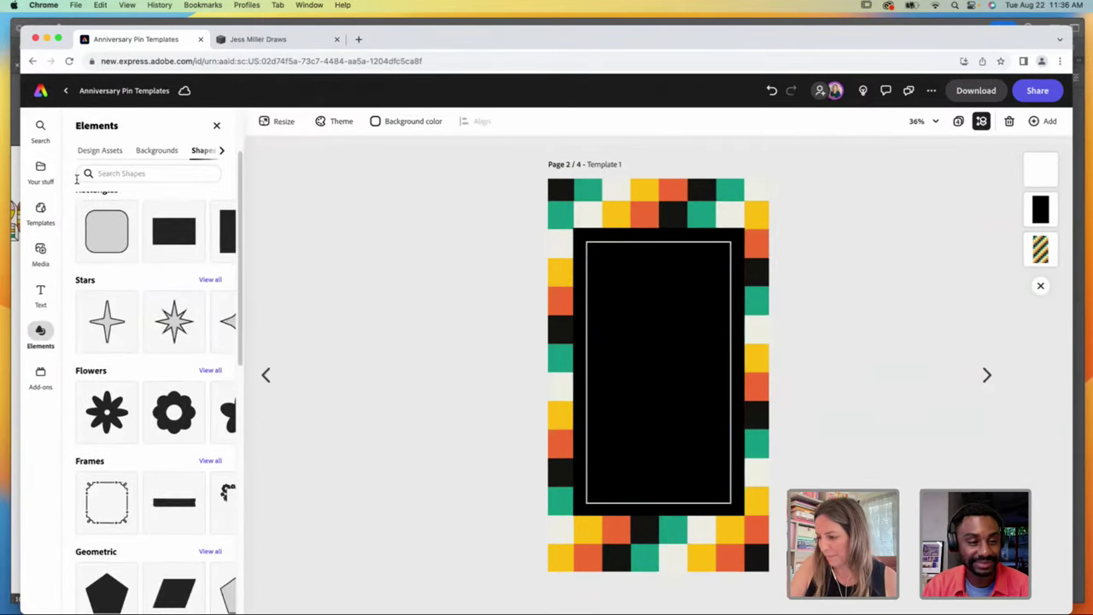
{"action": "left_click", "coordinate": [40, 170]}
{"action": "scroll", "coordinate": [227, 352], "scroll_direction": "down", "scroll_amount": 1}
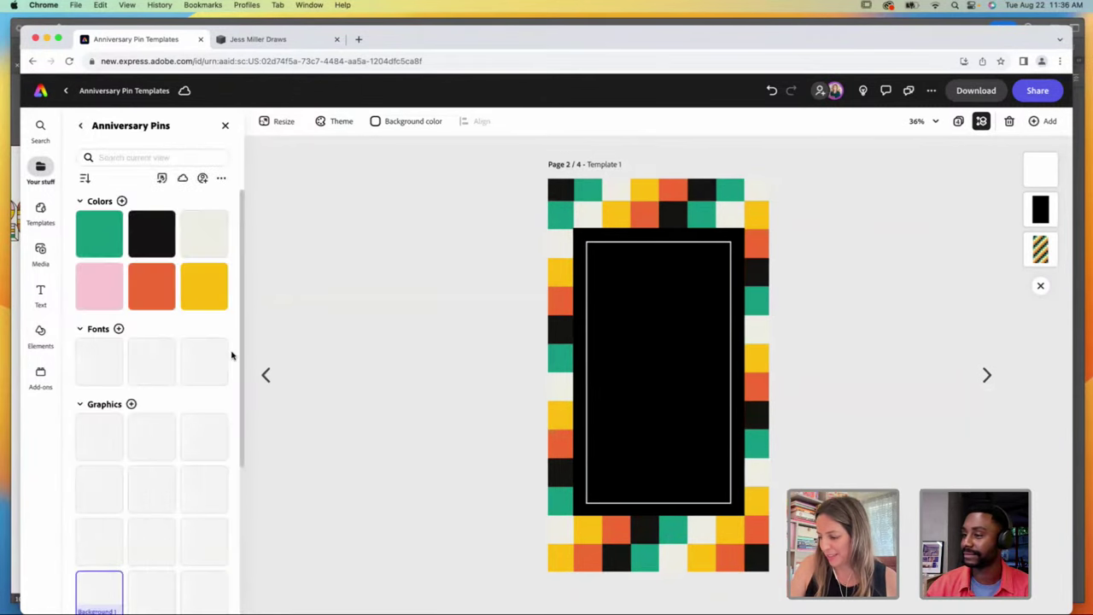
{"action": "scroll", "coordinate": [235, 367], "scroll_direction": "down", "scroll_amount": 3}
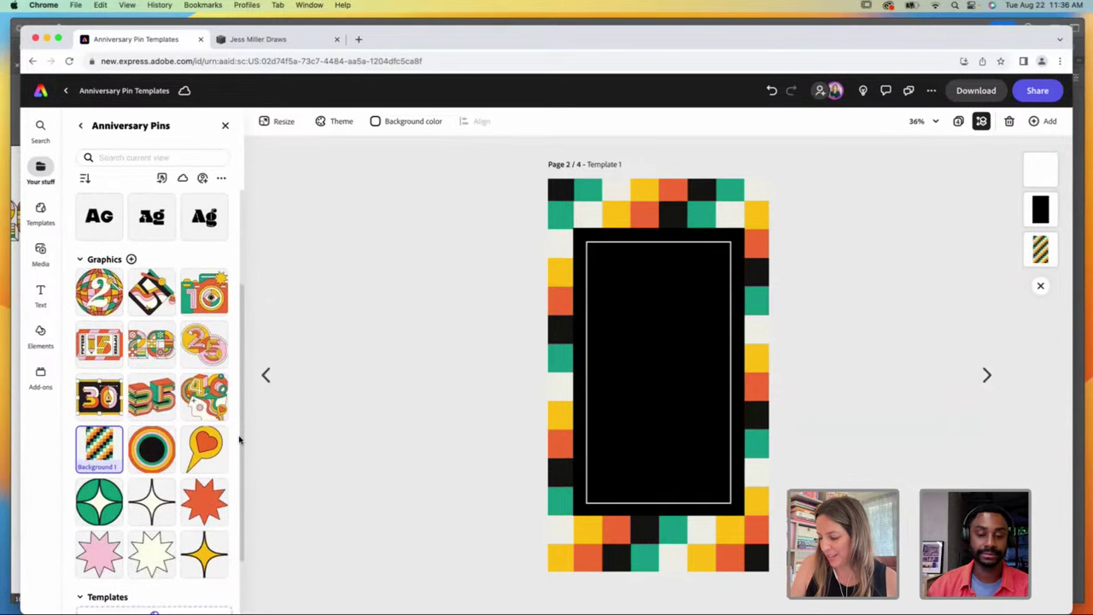
{"action": "left_click", "coordinate": [203, 394]}
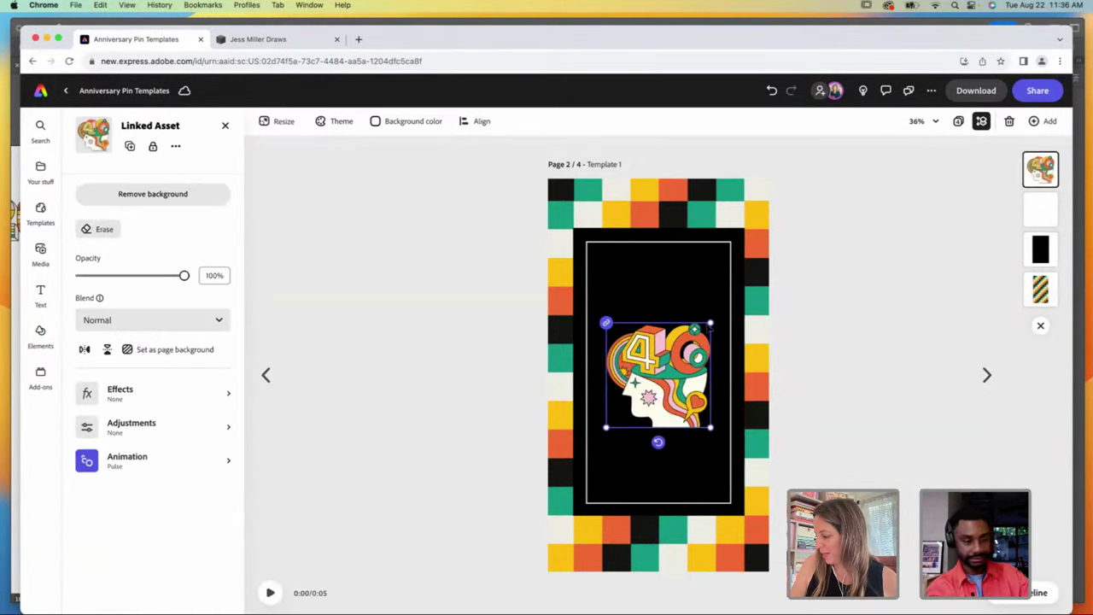
{"action": "left_click_drag", "start_coordinate": [708, 328], "coordinate": [696, 325]}
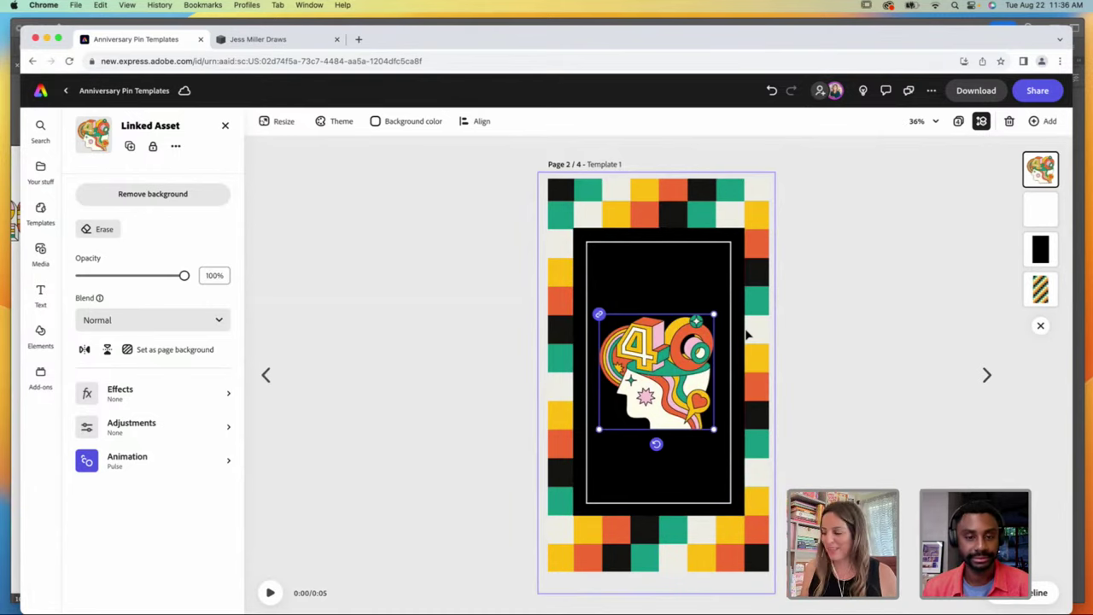
{"action": "left_click", "coordinate": [794, 307]}
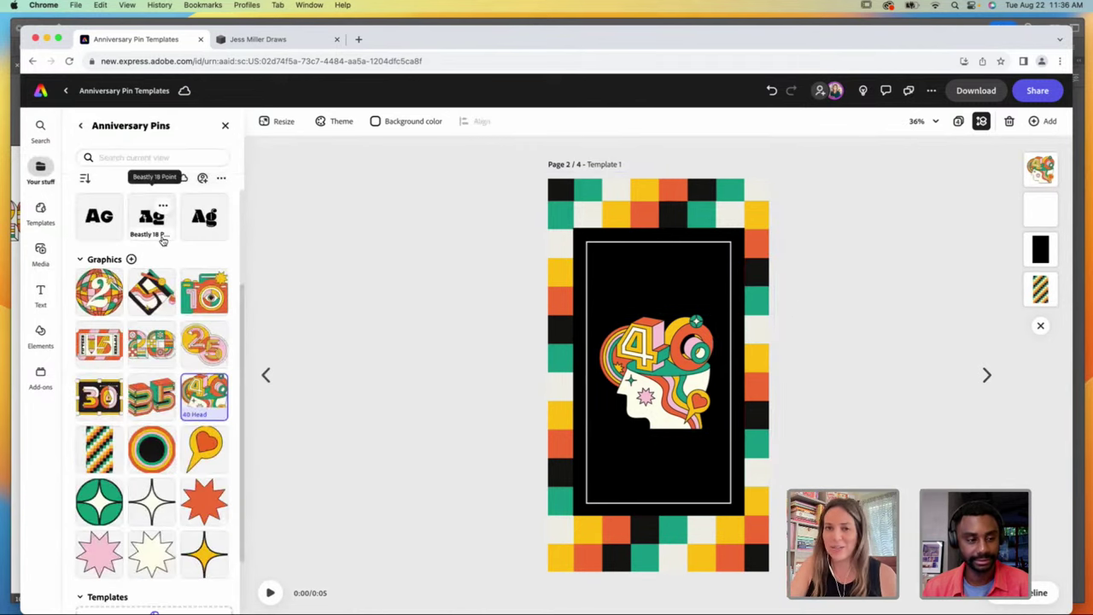
{"action": "left_click", "coordinate": [39, 290]}
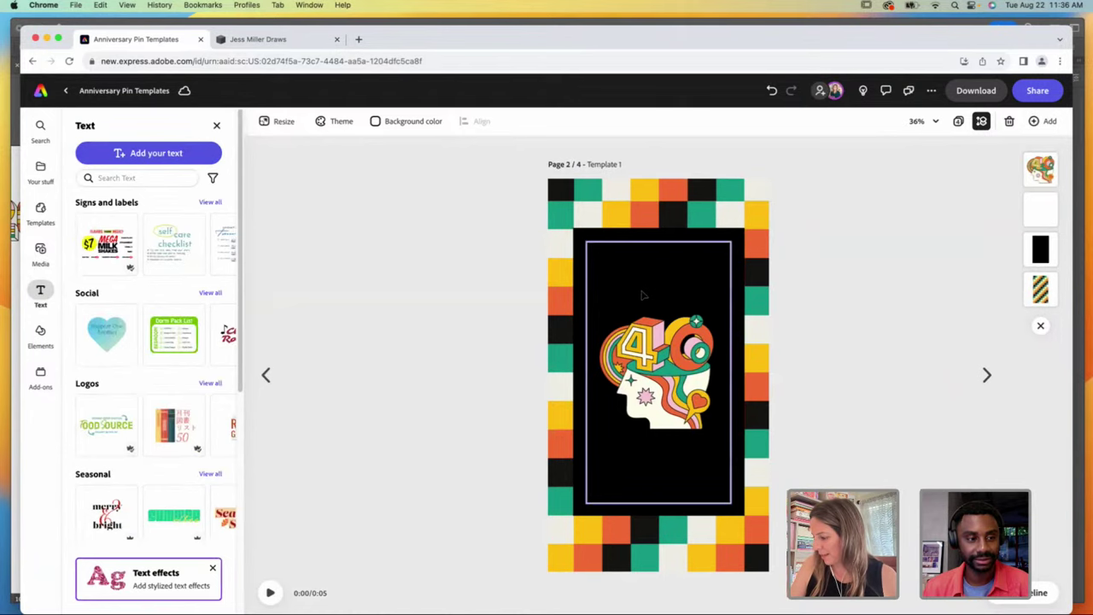
Step: Add a text box reading 'Let's Celebrate!' and set it in the Blenny Black font
{"action": "left_click", "coordinate": [147, 153]}
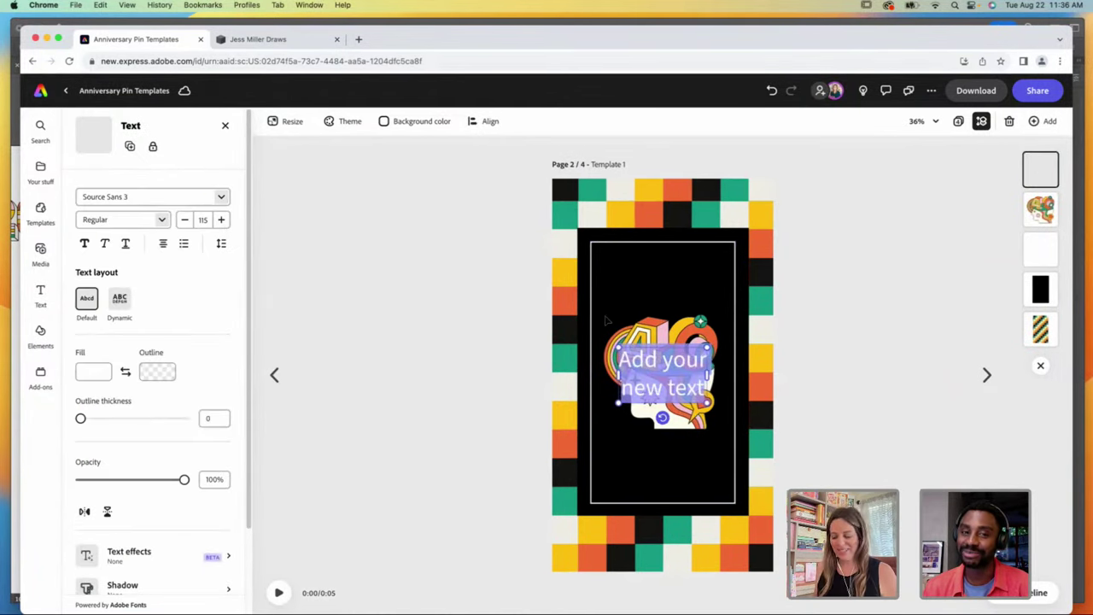
{"action": "key", "text": "BackSpace"}
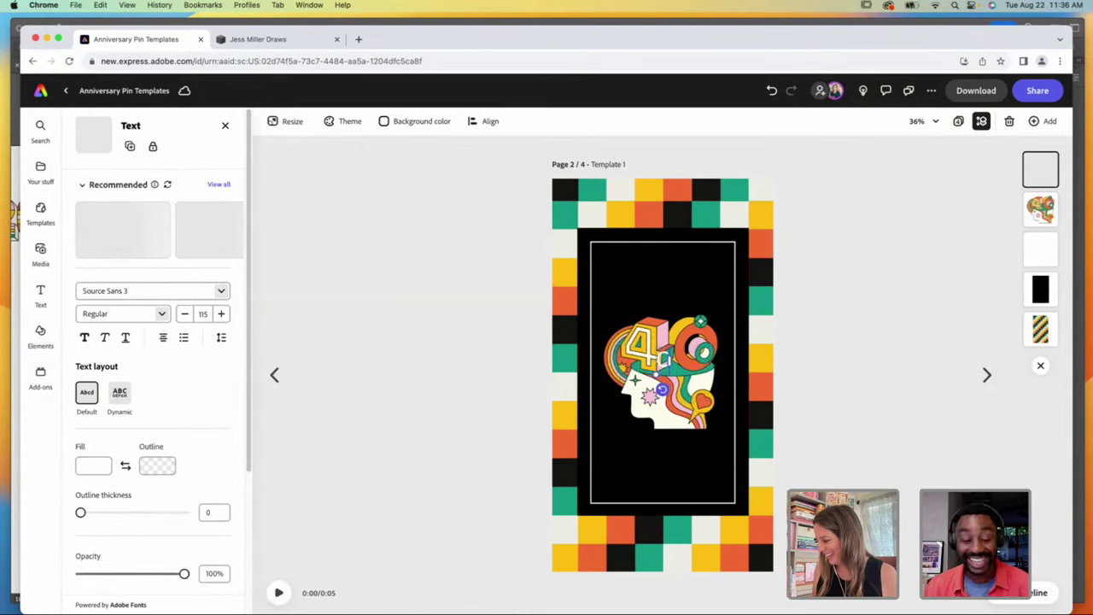
{"action": "type", "text": "Let's"}
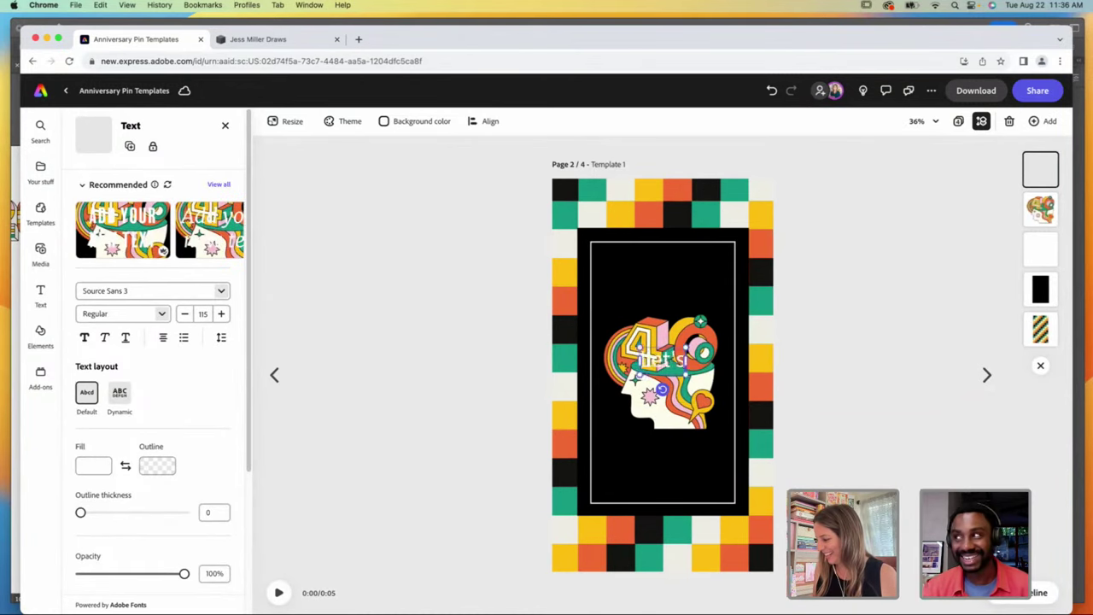
{"action": "type", "text": " Celebr"}
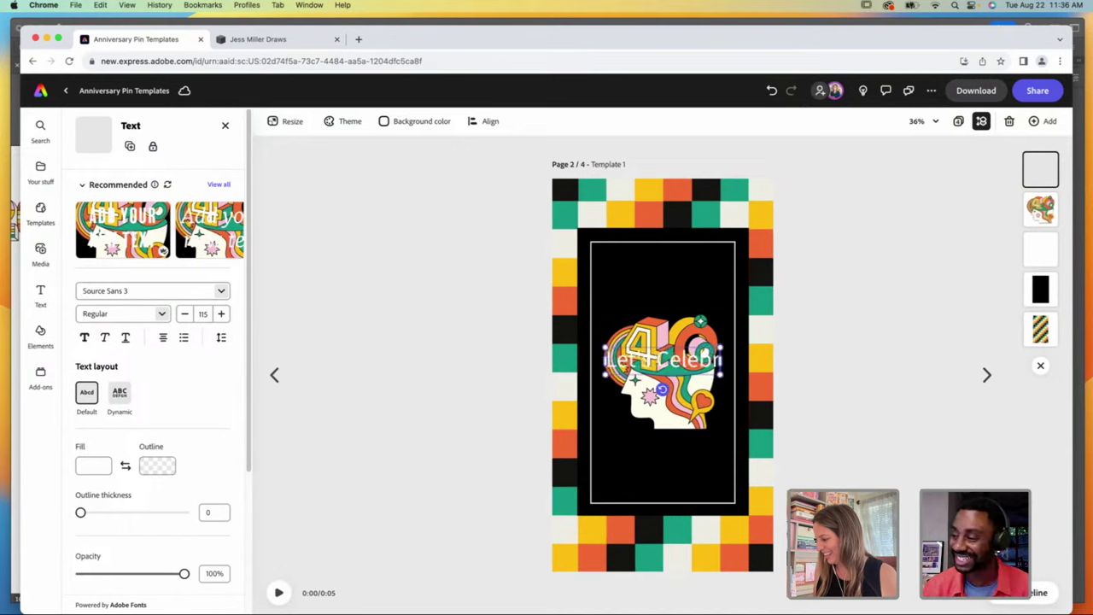
{"action": "type", "text": "ate!"}
{"action": "key", "text": "super+a"}
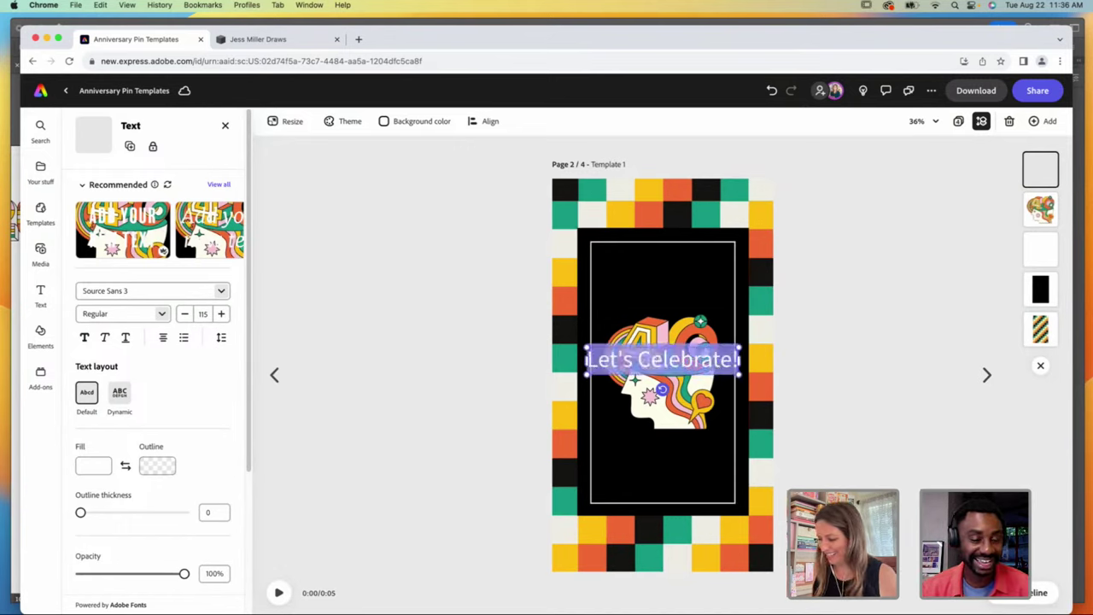
{"action": "left_click", "coordinate": [132, 291]}
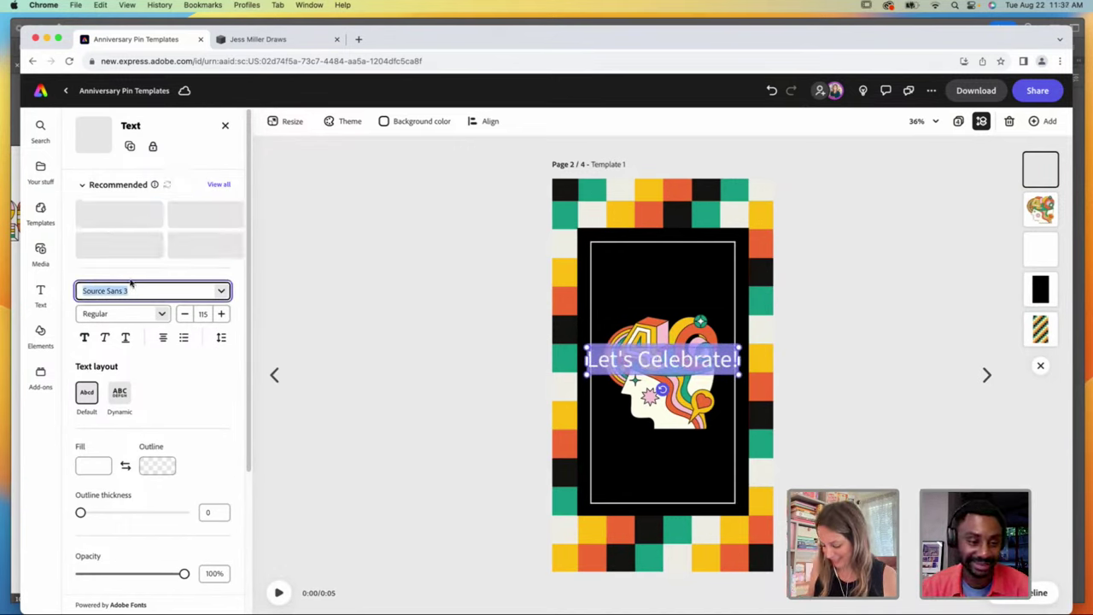
{"action": "type", "text": "blenn"}
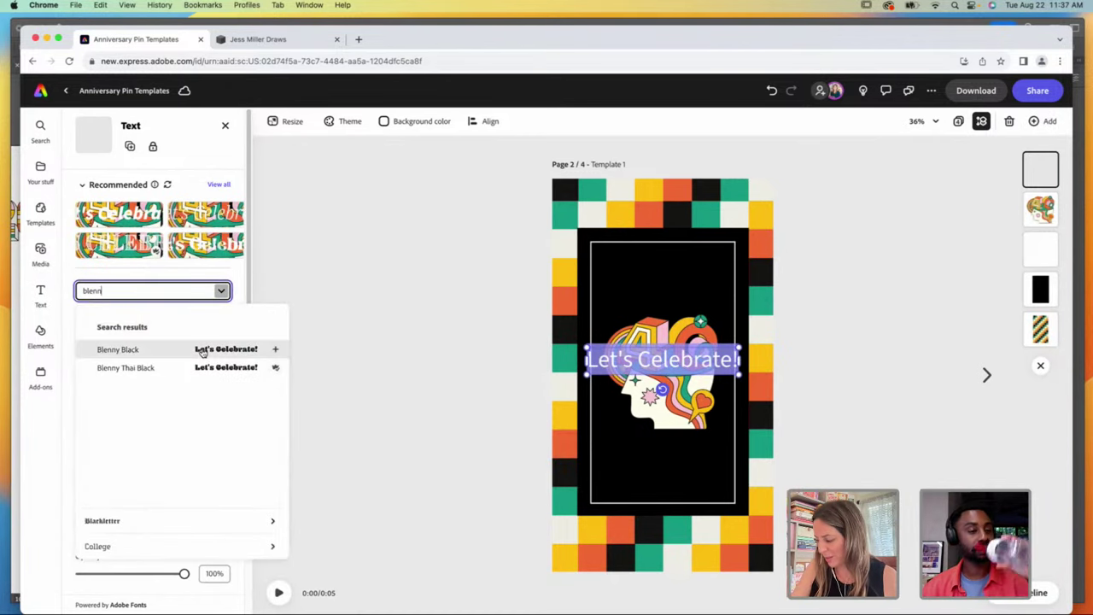
{"action": "left_click", "coordinate": [200, 350]}
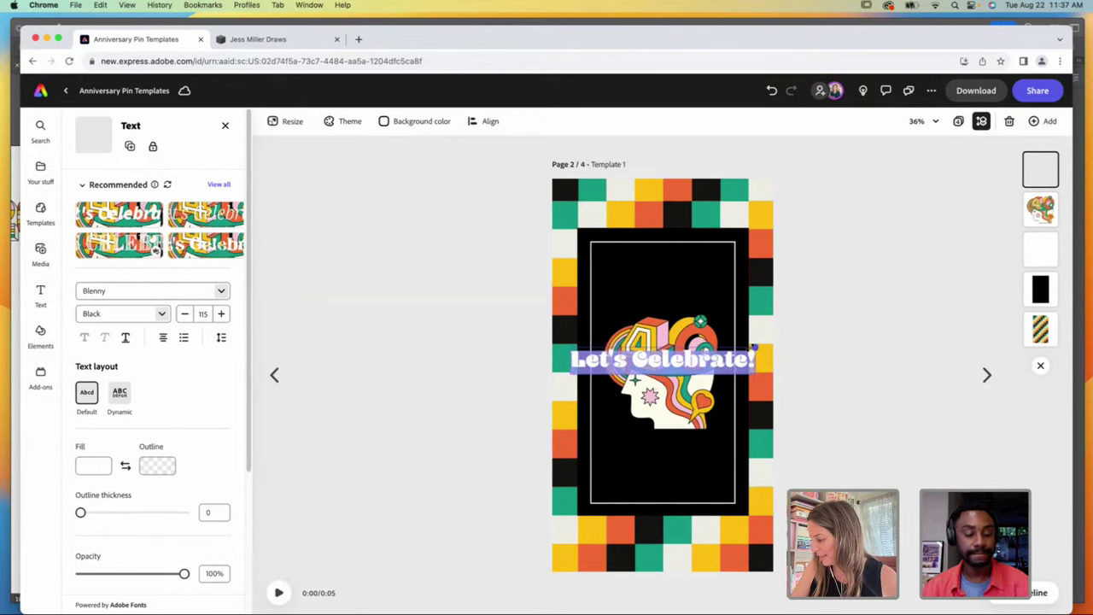
Step: Move the heading to the top of the black panel and break the line before 'Celebrate!'
{"action": "left_click", "coordinate": [672, 362]}
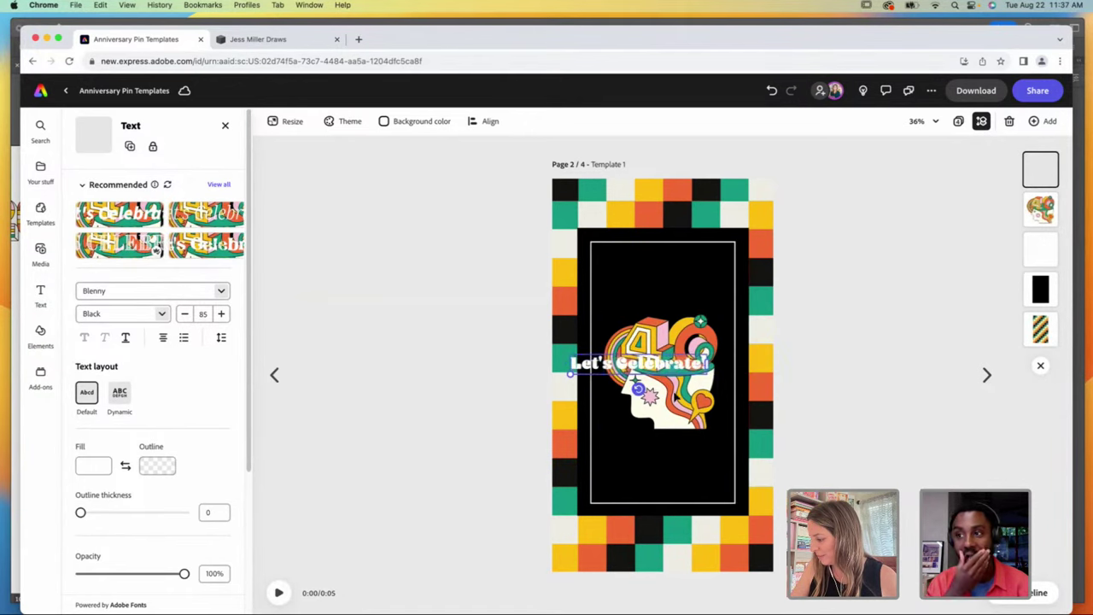
{"action": "left_click_drag", "start_coordinate": [672, 362], "coordinate": [702, 258]}
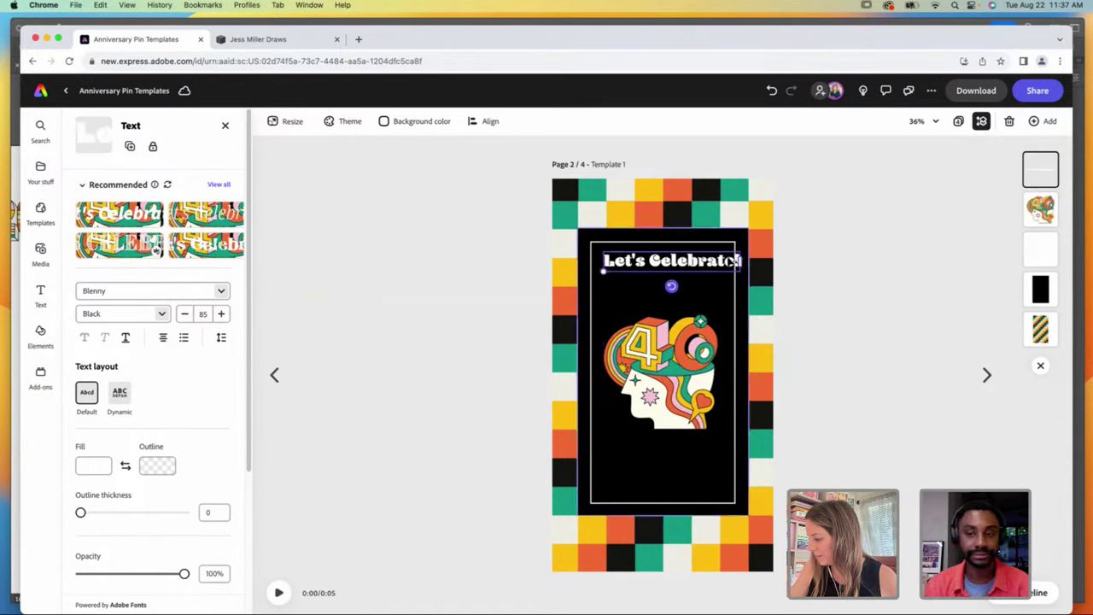
{"action": "double_click", "coordinate": [650, 261]}
{"action": "left_click", "coordinate": [646, 256]}
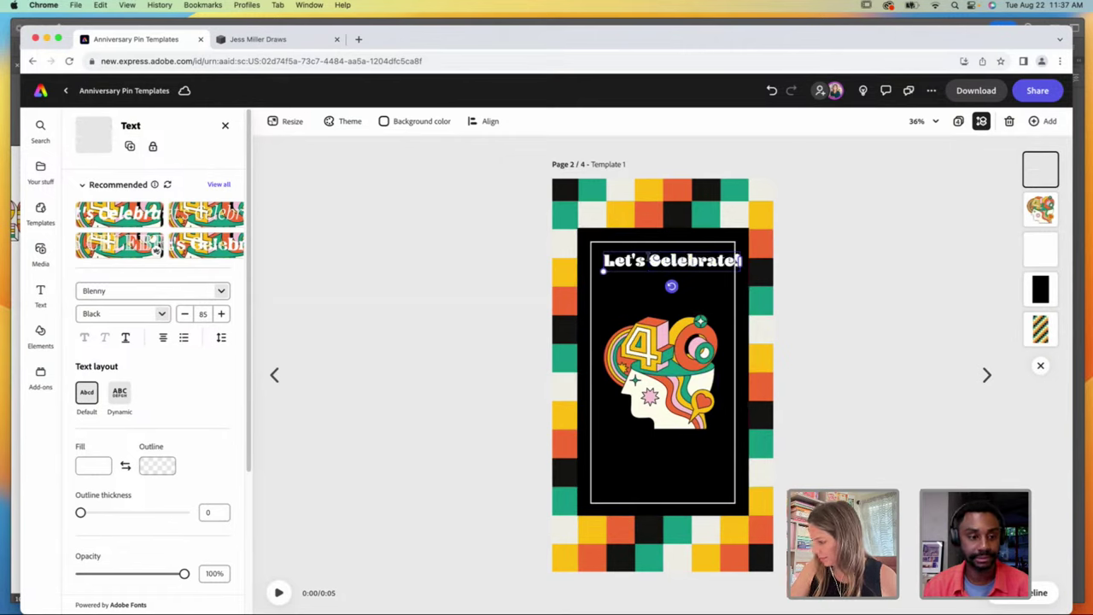
{"action": "key", "text": "Return"}
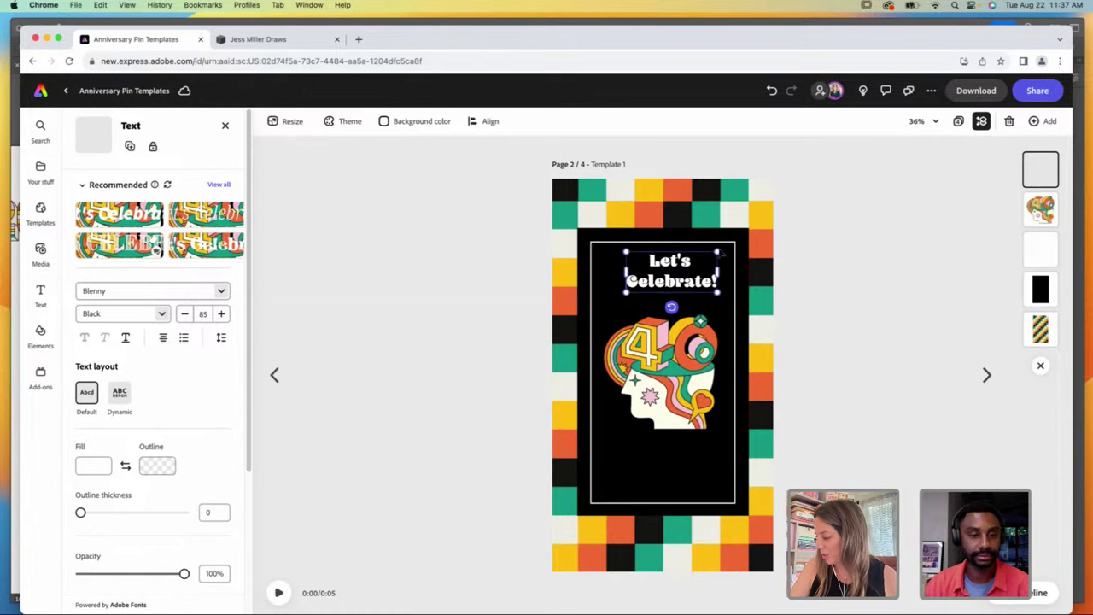
Step: Enlarge the title to size 104, centre it horizontally, and tighten line spacing from 1.2 to about 1.0
{"action": "left_click_drag", "start_coordinate": [717, 250], "coordinate": [758, 254]}
{"action": "left_click_drag", "start_coordinate": [679, 264], "coordinate": [664, 269]}
{"action": "left_click", "coordinate": [221, 337]}
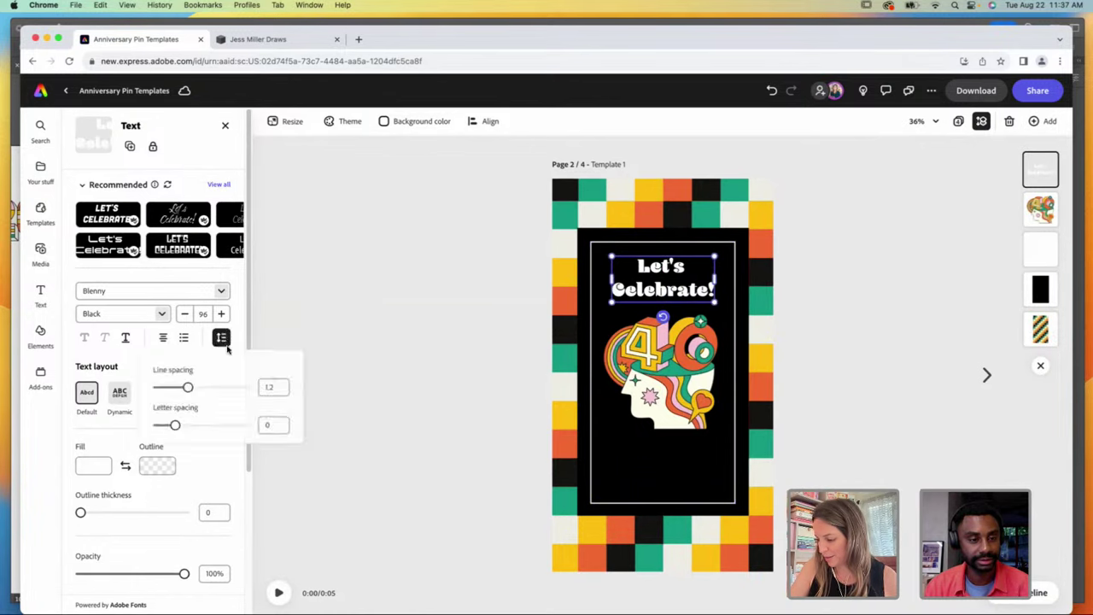
{"action": "left_click_drag", "start_coordinate": [188, 388], "coordinate": [179, 389]}
{"action": "left_click", "coordinate": [721, 250]}
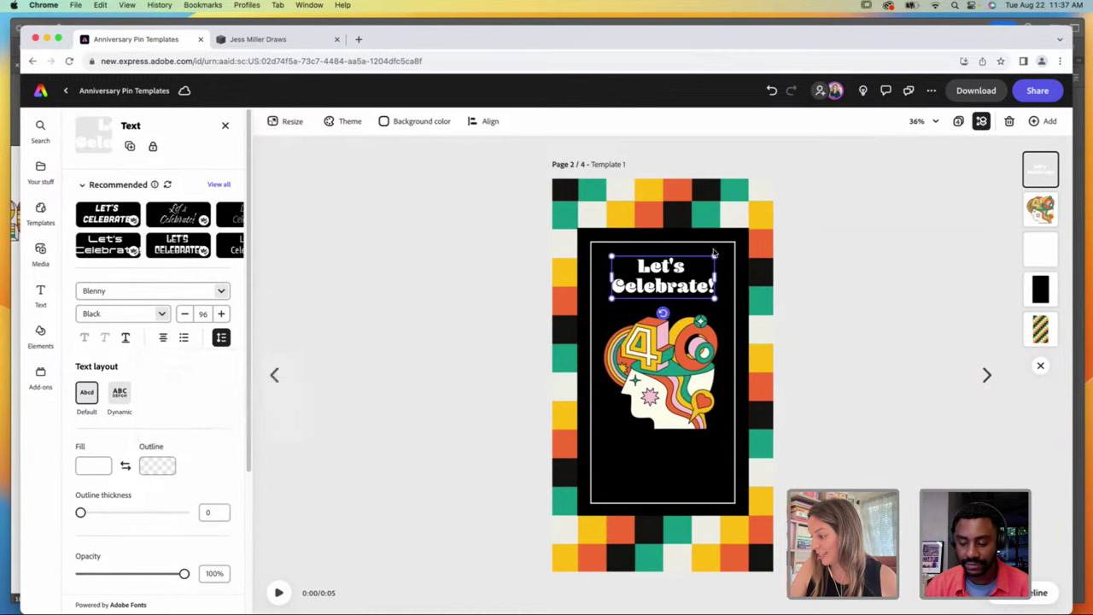
{"action": "left_click_drag", "start_coordinate": [720, 254], "coordinate": [726, 245]}
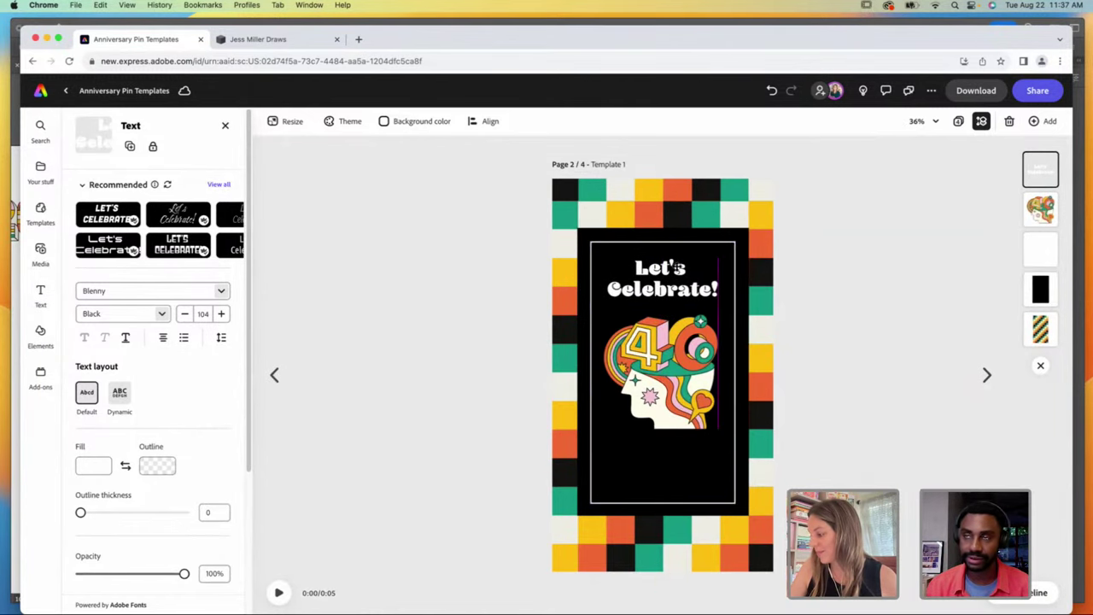
{"action": "left_click", "coordinate": [721, 292]}
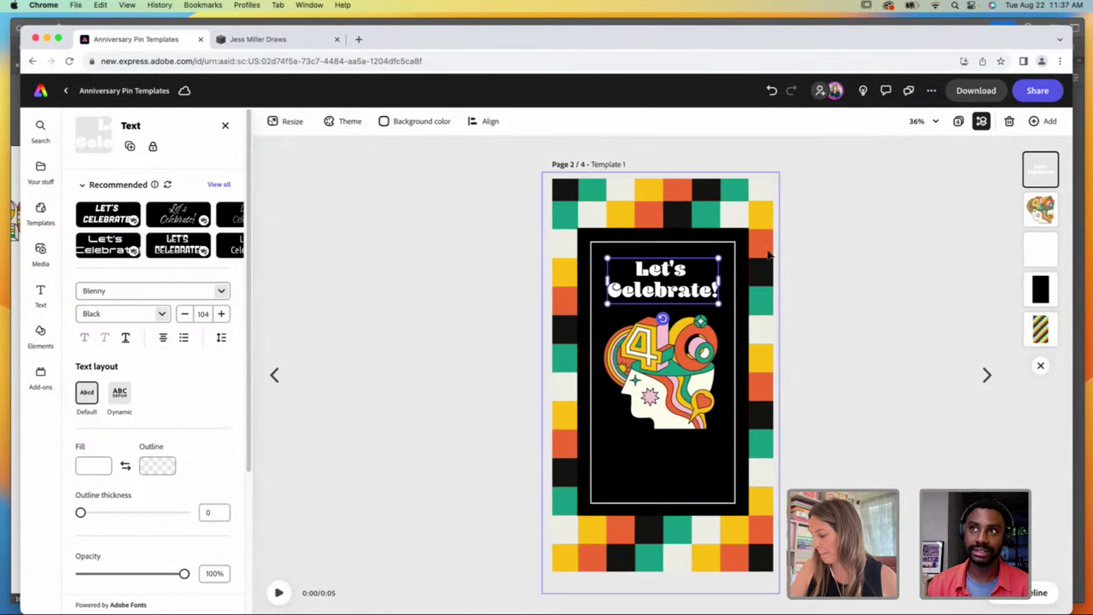
{"action": "left_click", "coordinate": [699, 357]}
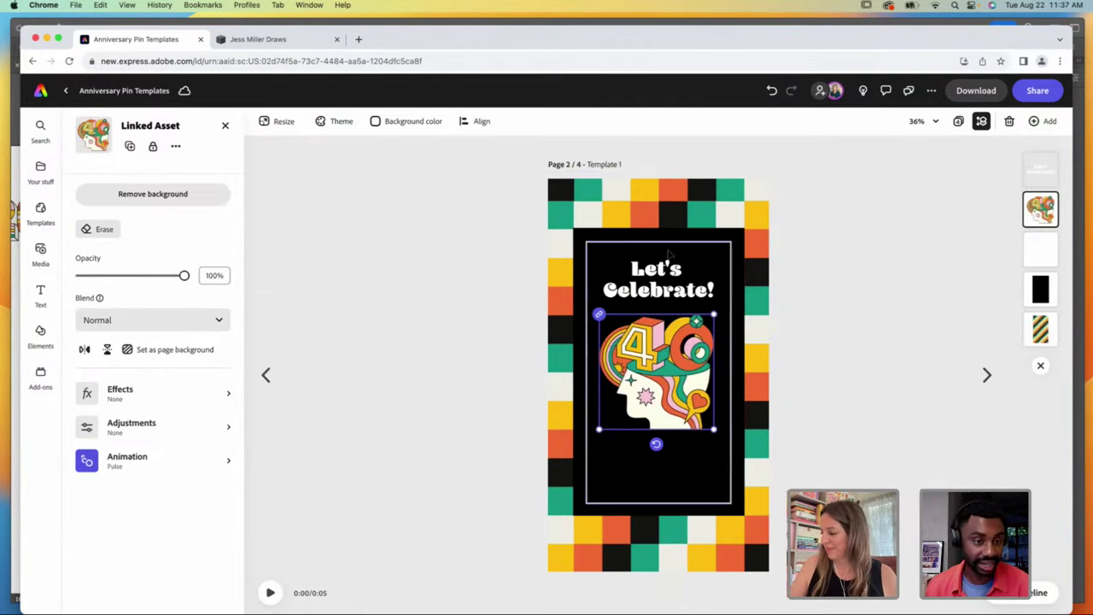
Step: Duplicate the 'Let's Celebrate!' title and place the copy below the head illustration
{"action": "left_click", "coordinate": [670, 278]}
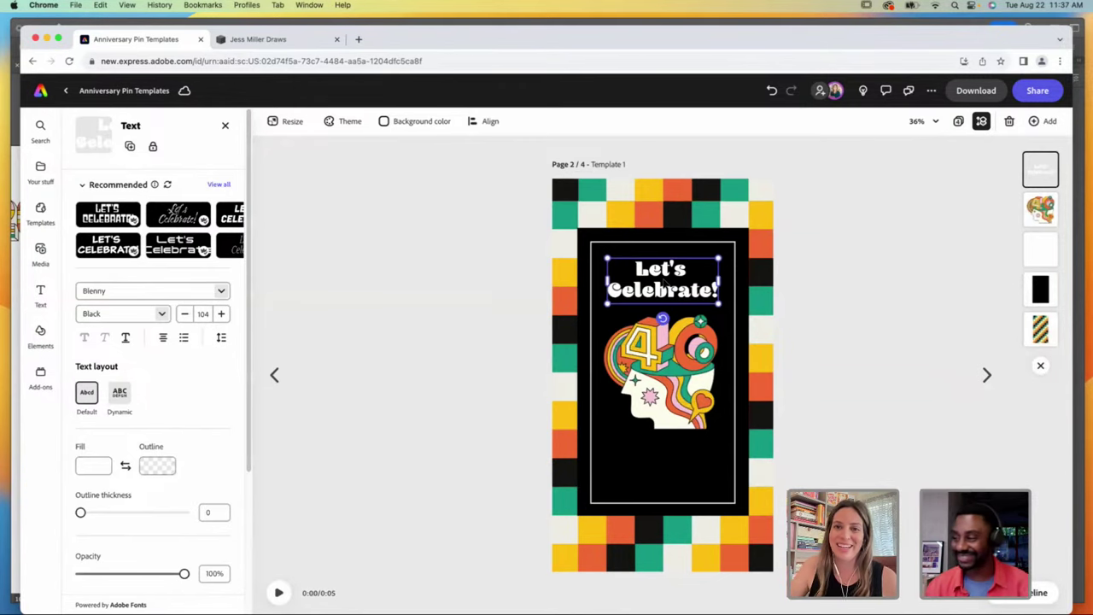
{"action": "key", "text": "super+d"}
{"action": "left_click_drag", "start_coordinate": [671, 289], "coordinate": [670, 468]}
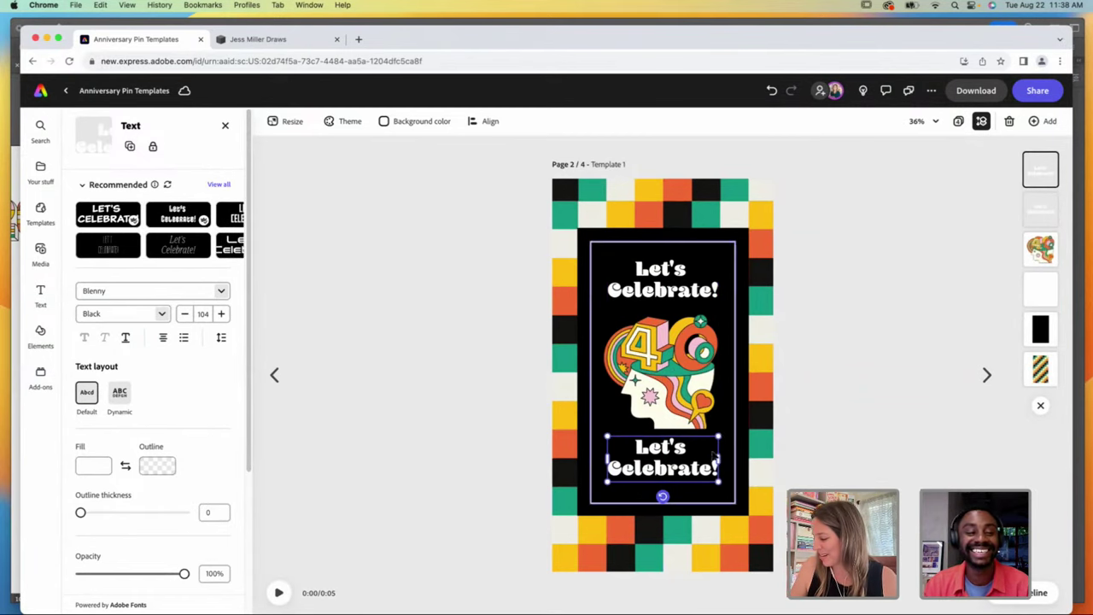
Step: Replace the lower copy with 'Celebrating 40 years in the Adboe Community' and centre it in the frame
{"action": "double_click", "coordinate": [644, 448]}
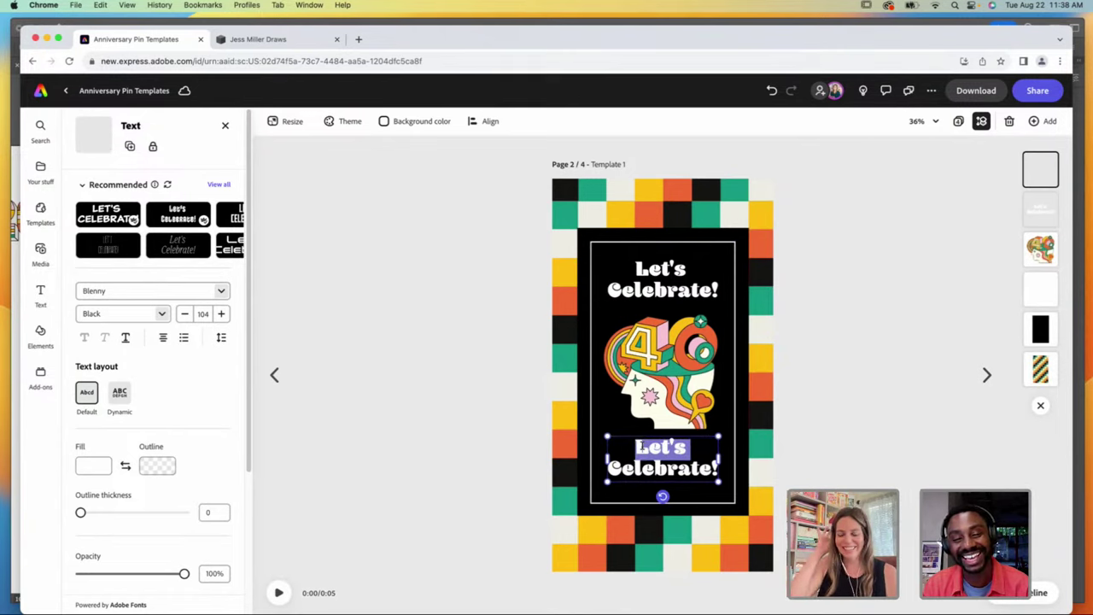
{"action": "triple_click", "coordinate": [640, 445]}
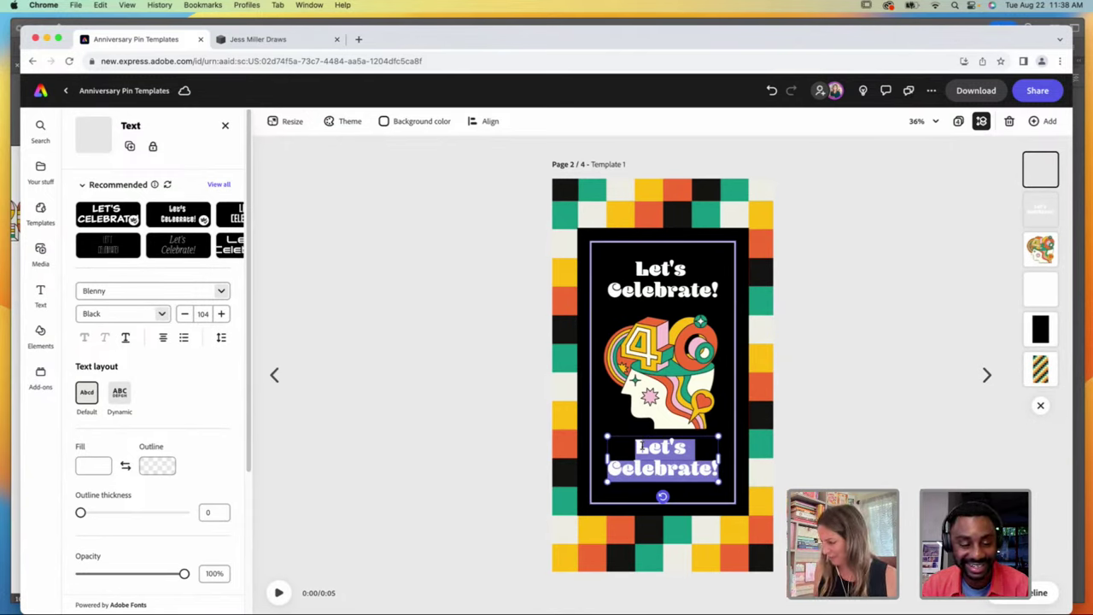
{"action": "type", "text": "Cel"}
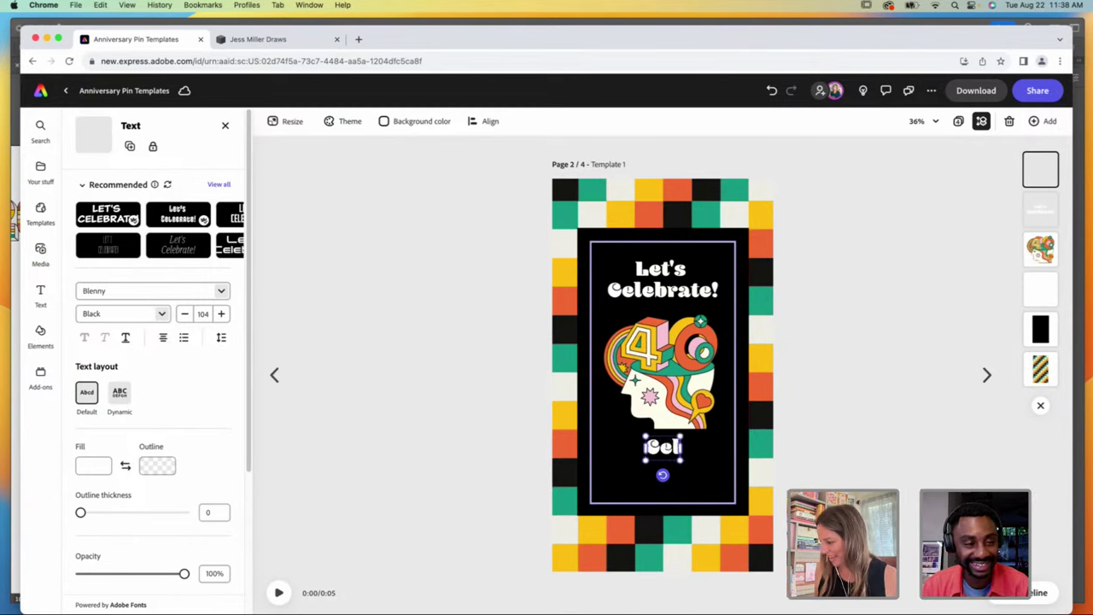
{"action": "type", "text": "ebrating"}
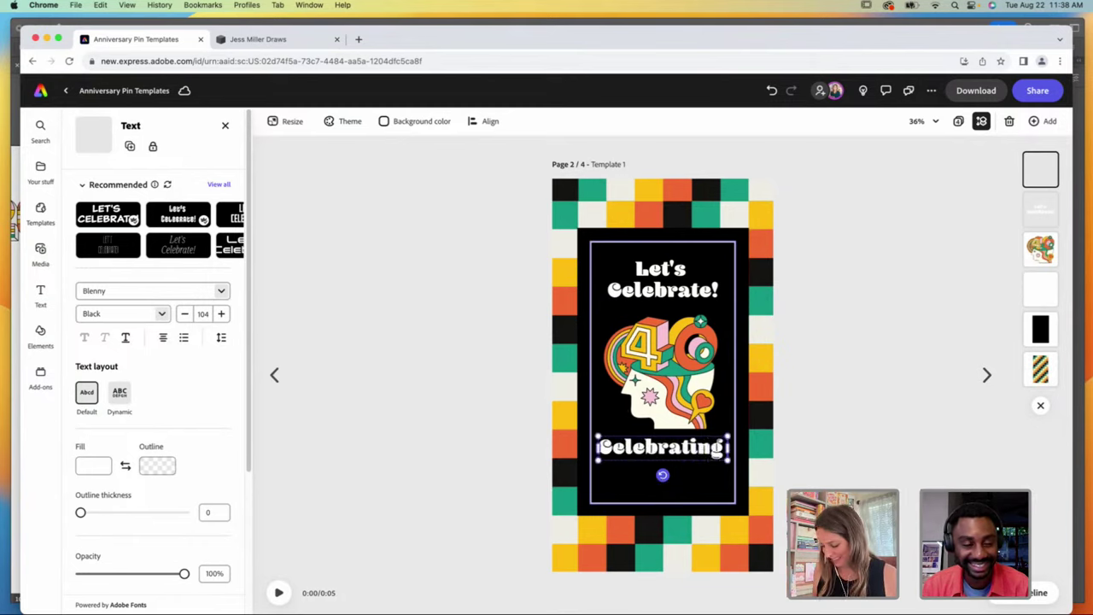
{"action": "type", "text": " 4"}
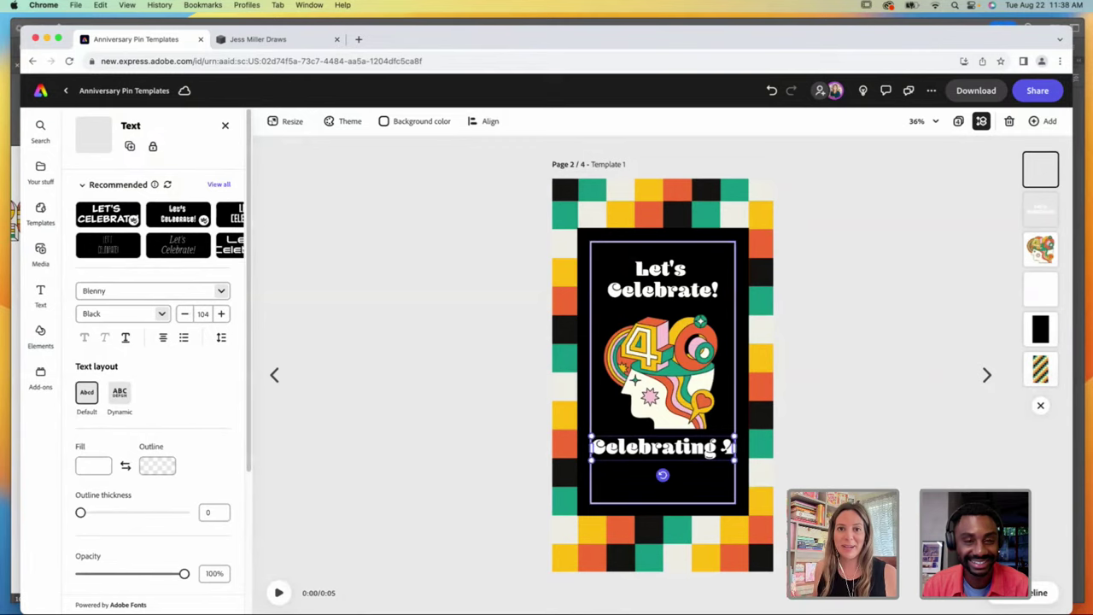
{"action": "type", "text": "0 years"}
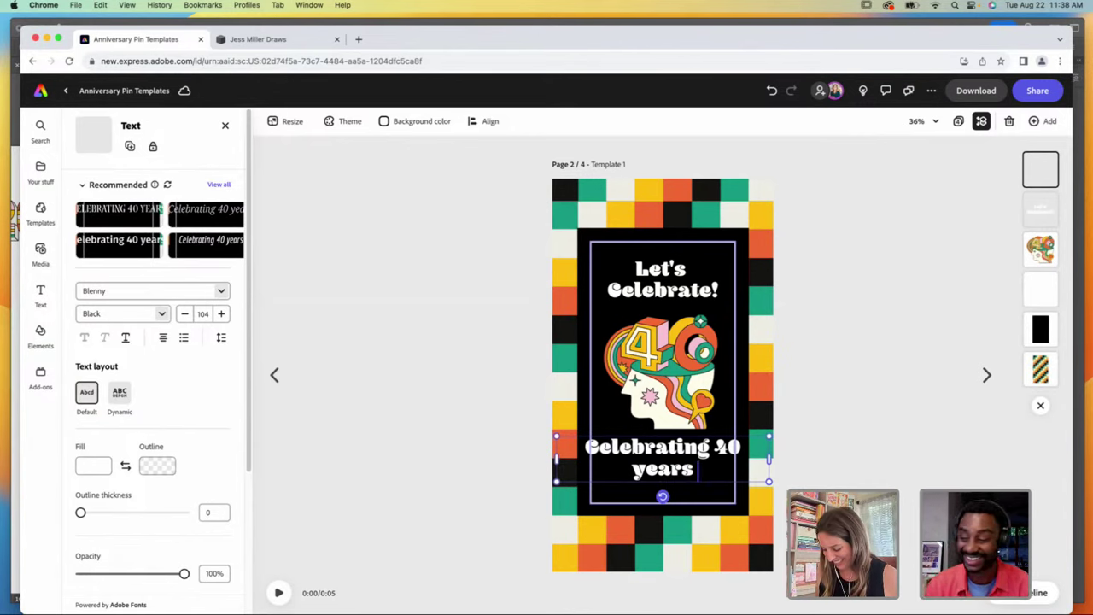
{"action": "type", "text": "in th"}
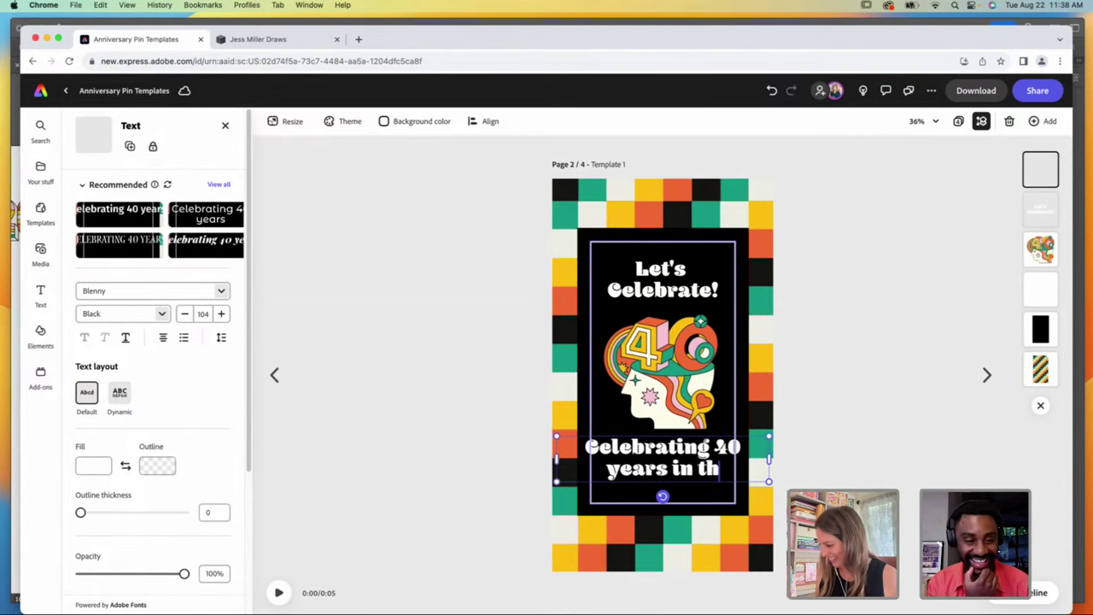
{"action": "type", "text": "e Adbo"}
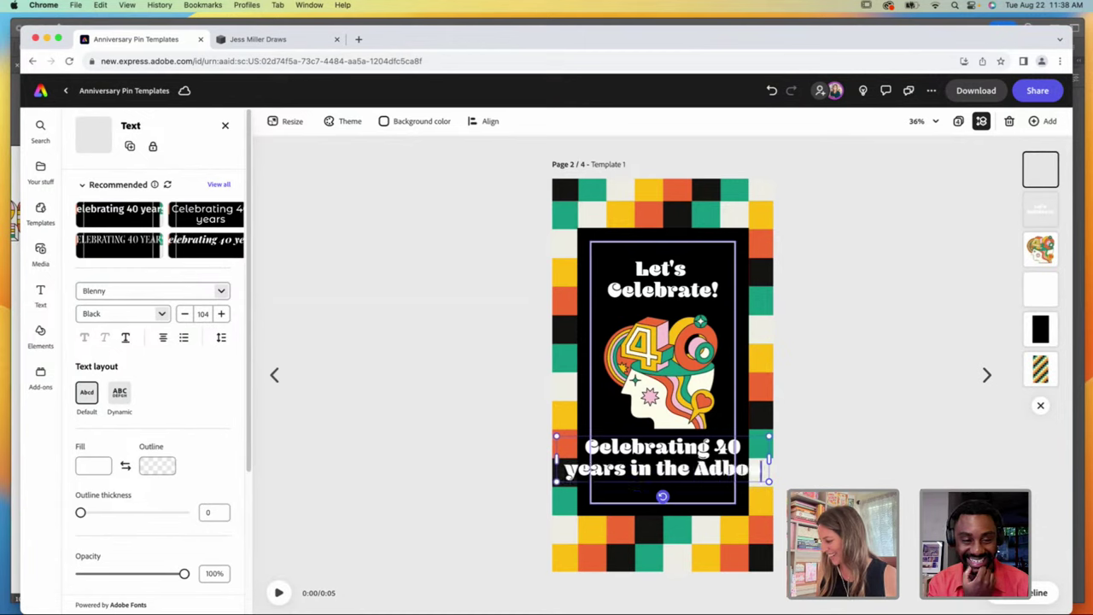
{"action": "type", "text": " Communi"}
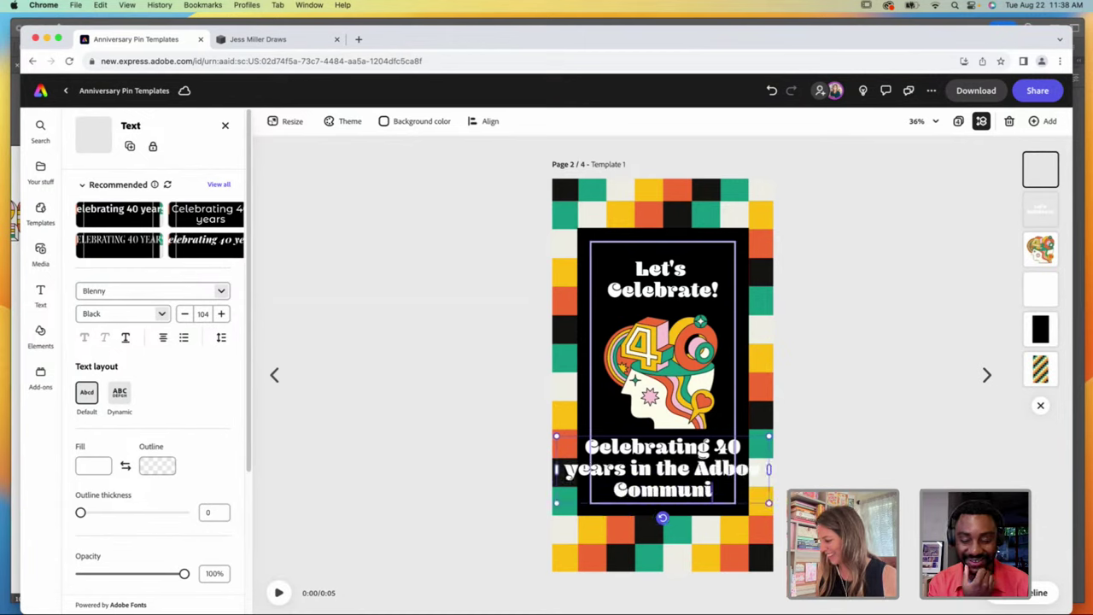
{"action": "type", "text": "ty"}
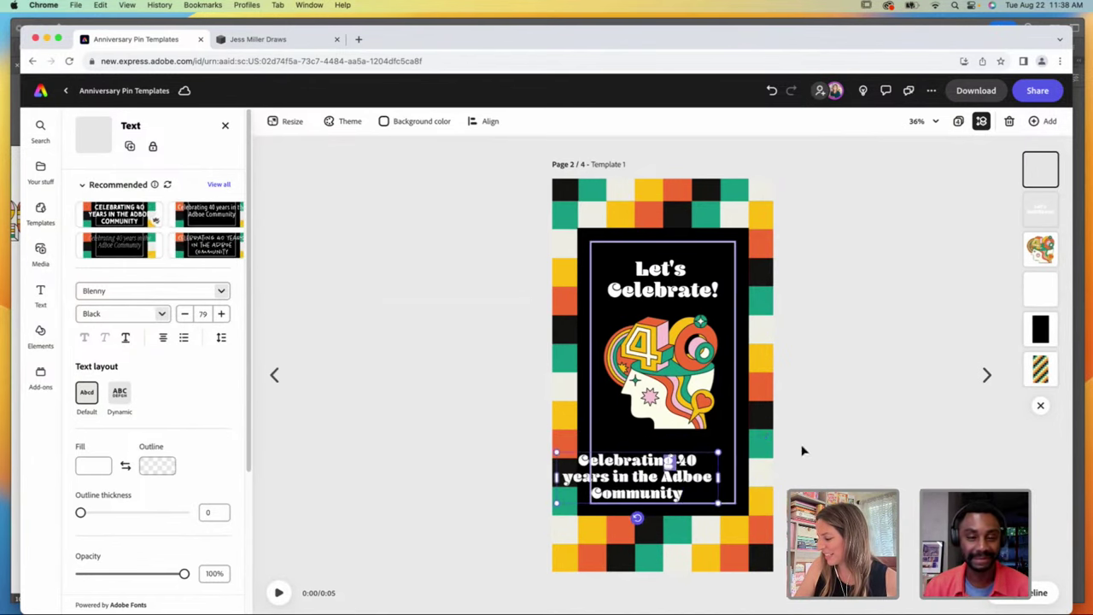
{"action": "left_click_drag", "start_coordinate": [669, 462], "coordinate": [687, 449]}
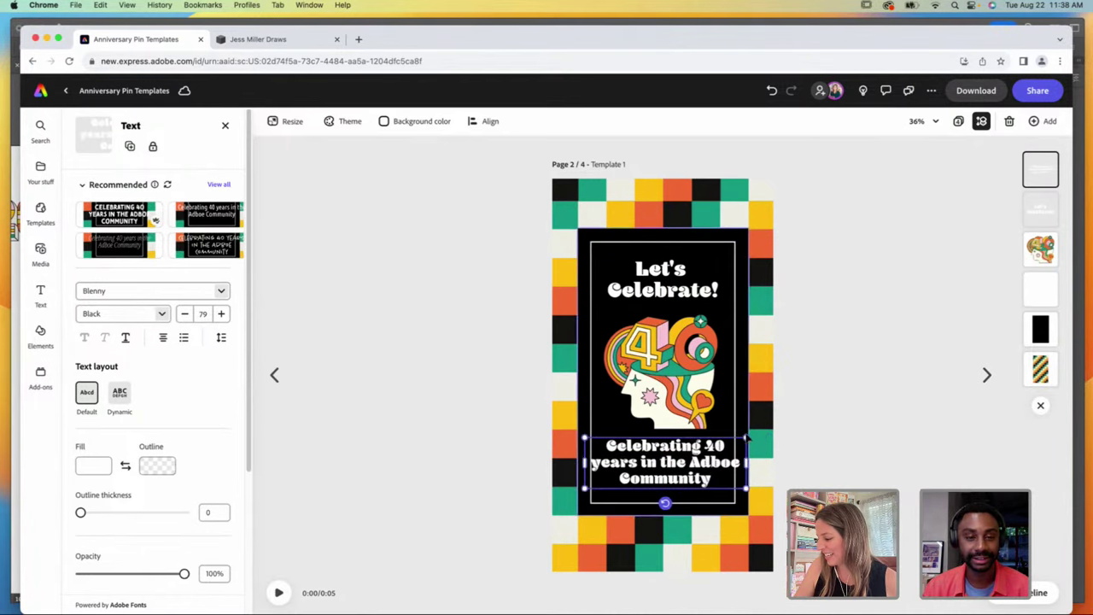
Step: Correct the misspelling 'Adboe' to 'Adobe' in the caption
{"action": "left_click", "coordinate": [703, 451]}
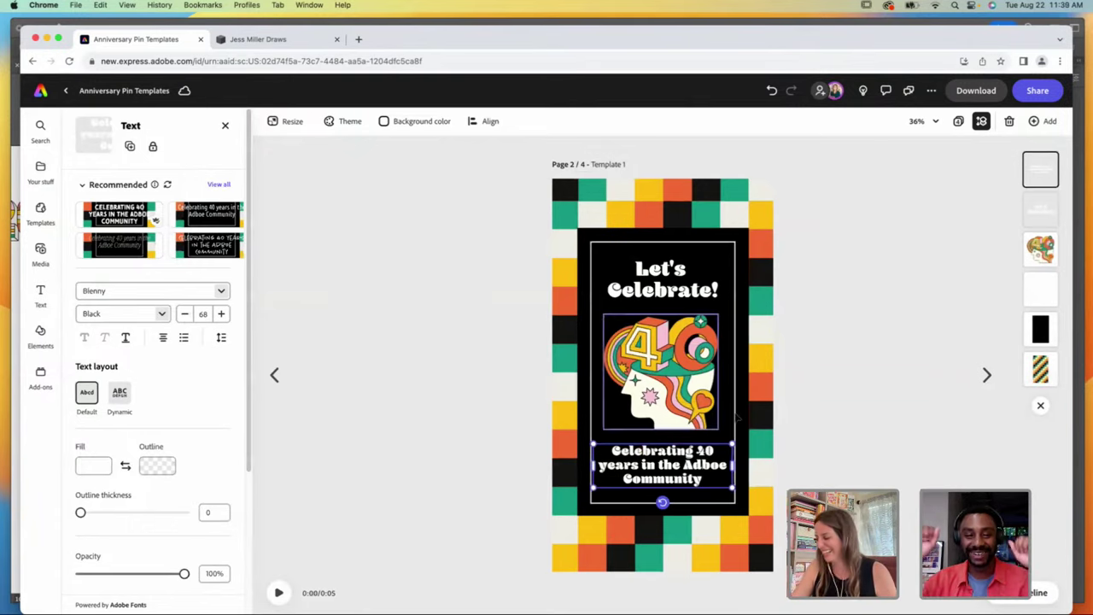
{"action": "left_click", "coordinate": [696, 481]}
{"action": "double_click", "coordinate": [696, 481]}
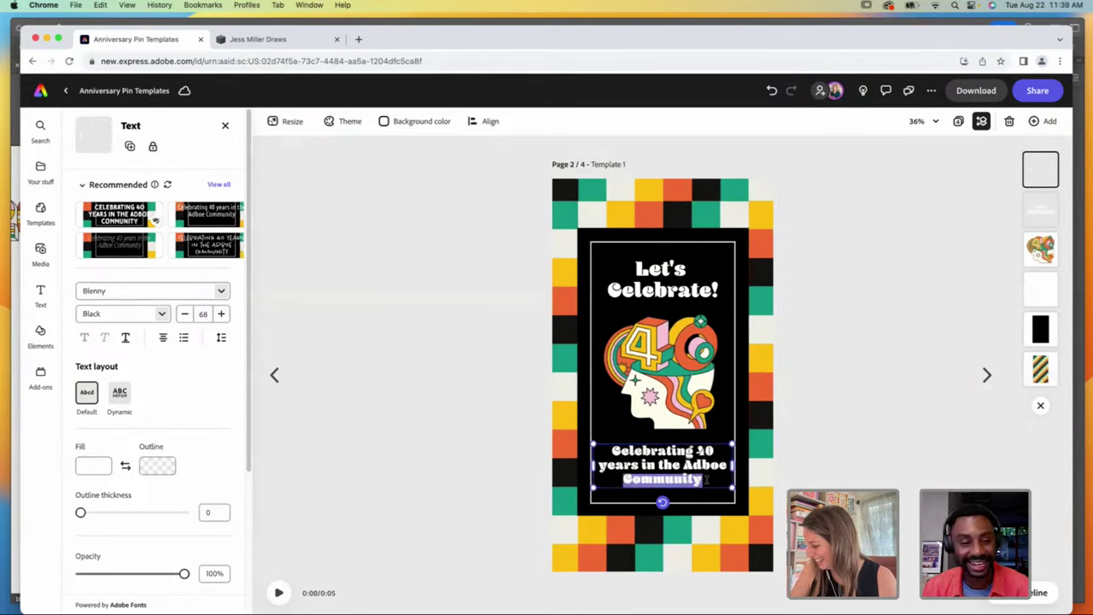
{"action": "left_click", "coordinate": [702, 480]}
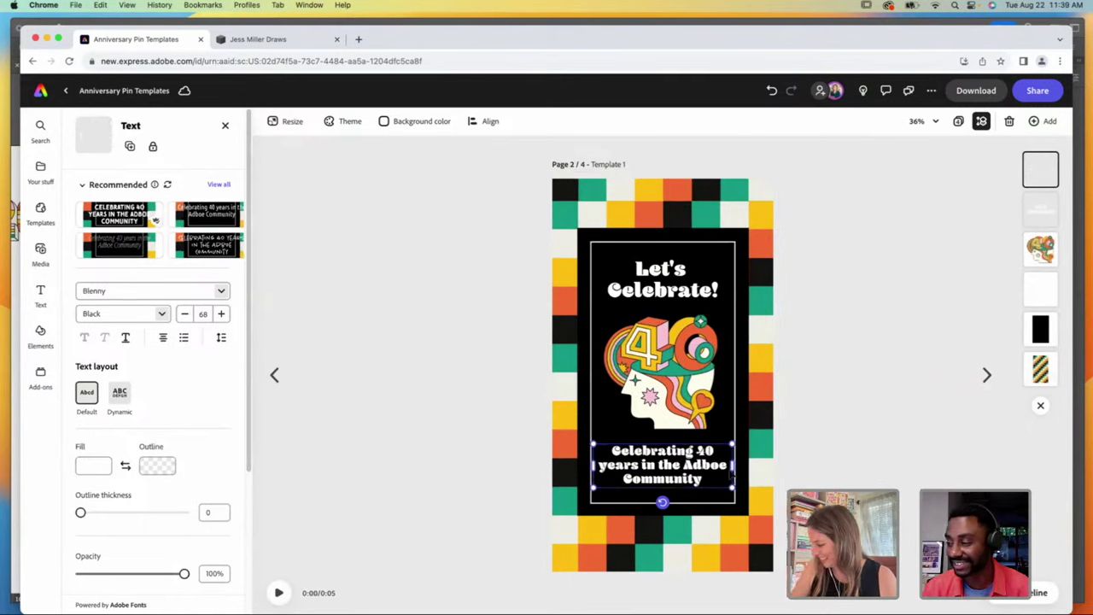
{"action": "left_click_drag", "start_coordinate": [702, 465], "coordinate": [727, 465]}
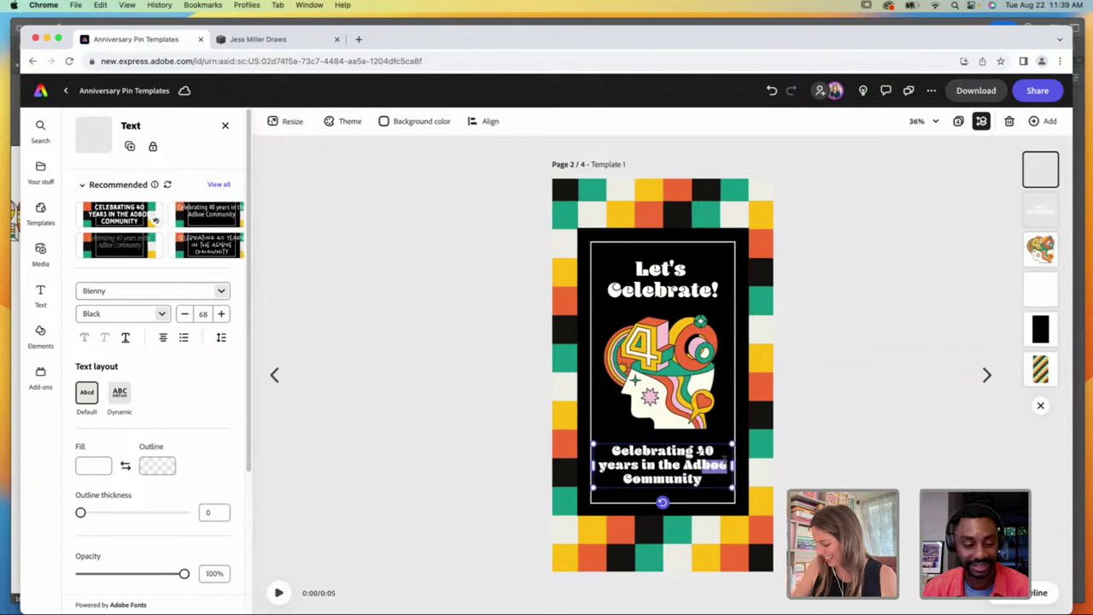
{"action": "type", "text": "obe"}
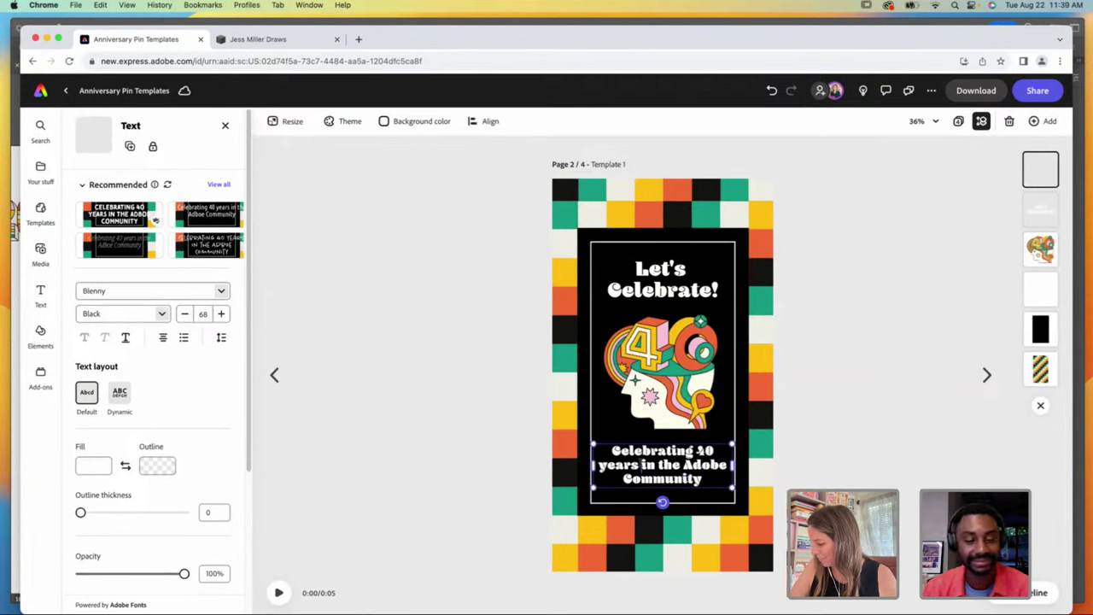
Step: Add '!' after Community and reduce the caption font size to 65
{"action": "key", "text": "Down"}
{"action": "type", "text": "!"}
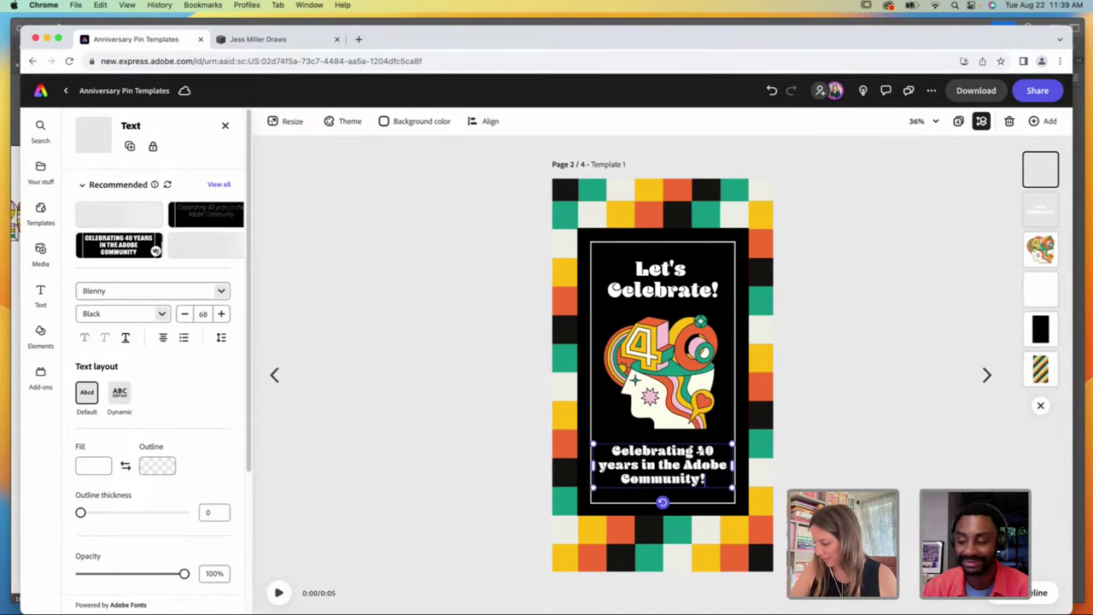
{"action": "key", "text": "super+shift+comma"}
{"action": "key", "text": "super+shift+comma"}
{"action": "key", "text": "super+shift+comma"}
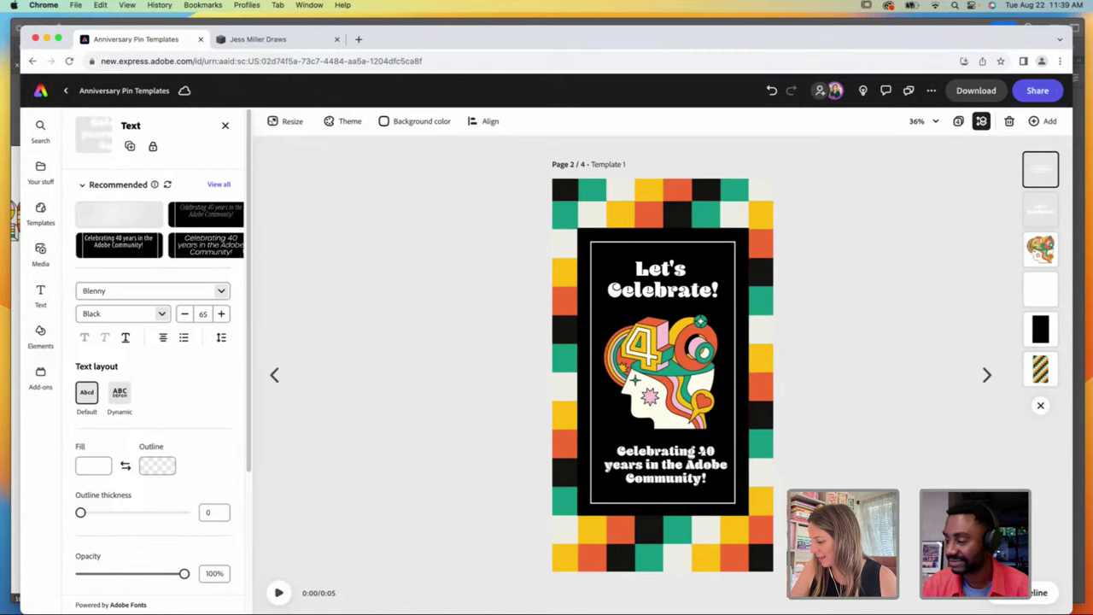
{"action": "left_click", "coordinate": [657, 367]}
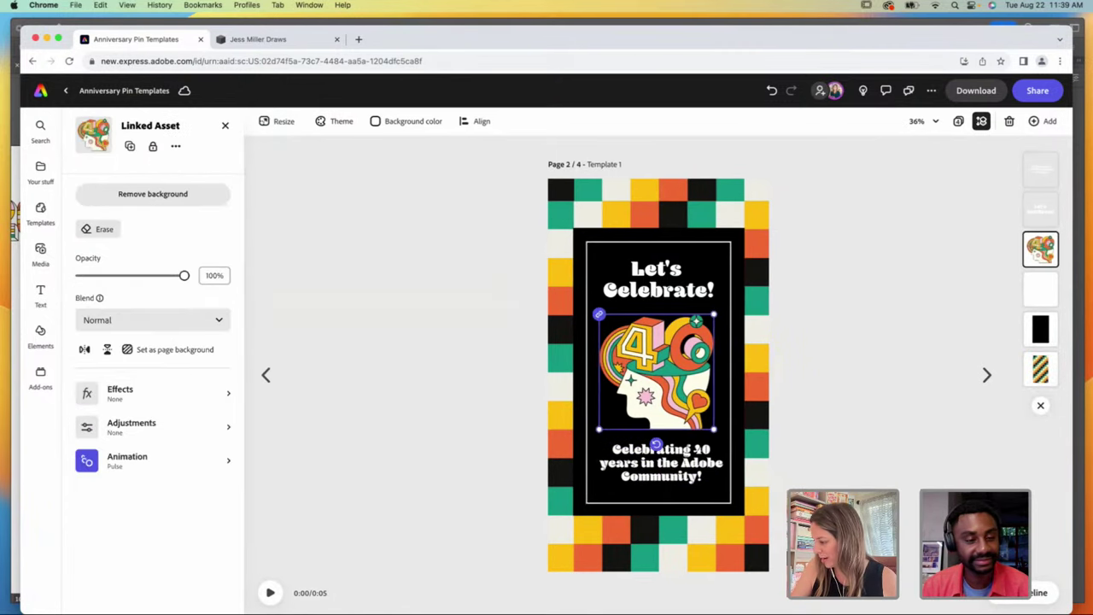
{"action": "left_click", "coordinate": [658, 279]}
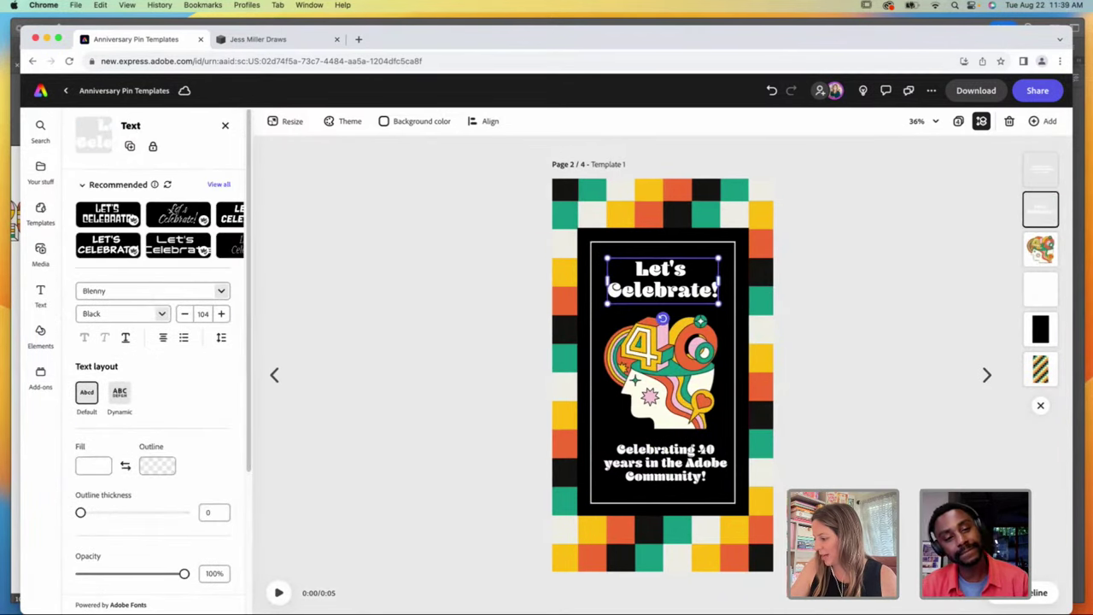
Step: Bring up the Looping animation styles for the 'Let's Celebrate!' title
{"action": "scroll", "coordinate": [153, 384], "scroll_direction": "down", "scroll_amount": 5}
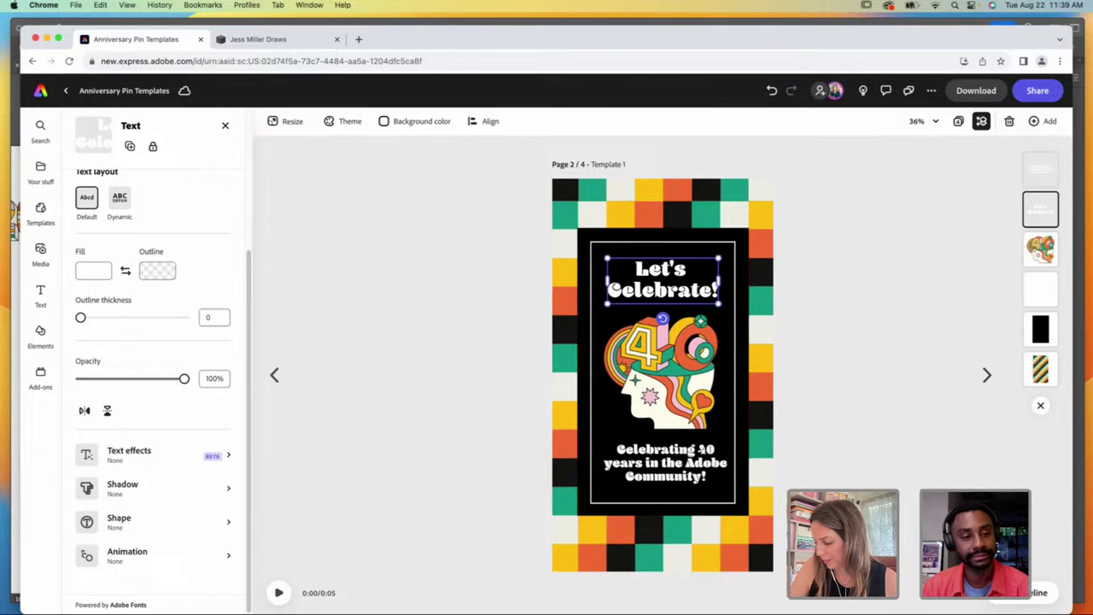
{"action": "left_click", "coordinate": [127, 552]}
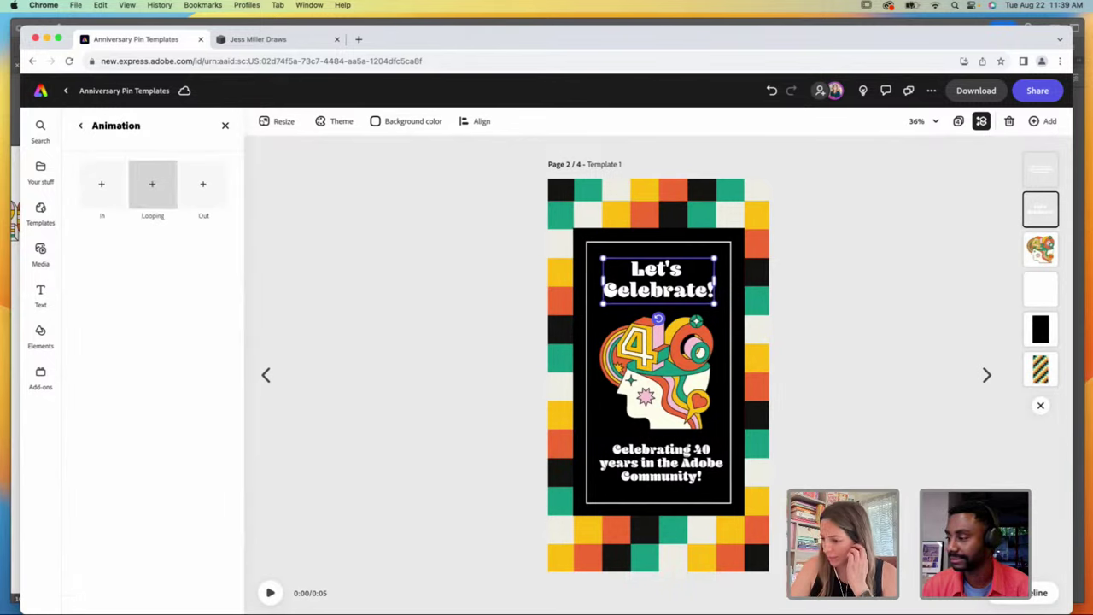
{"action": "left_click", "coordinate": [152, 183]}
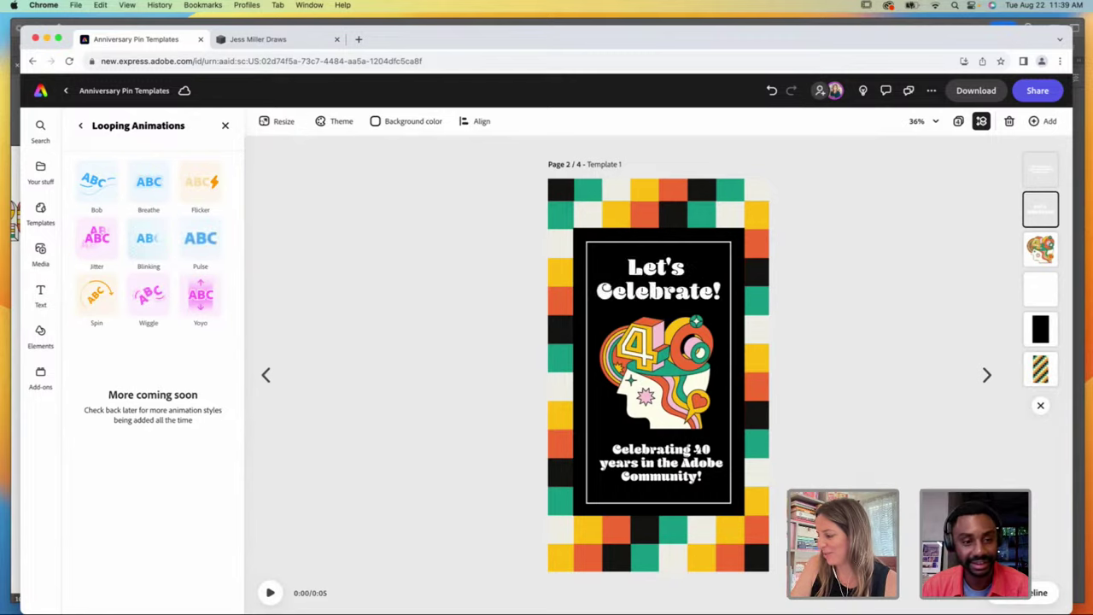
Step: Select the caption and browse its looping animation styles without applying one
{"action": "left_click", "coordinate": [660, 462]}
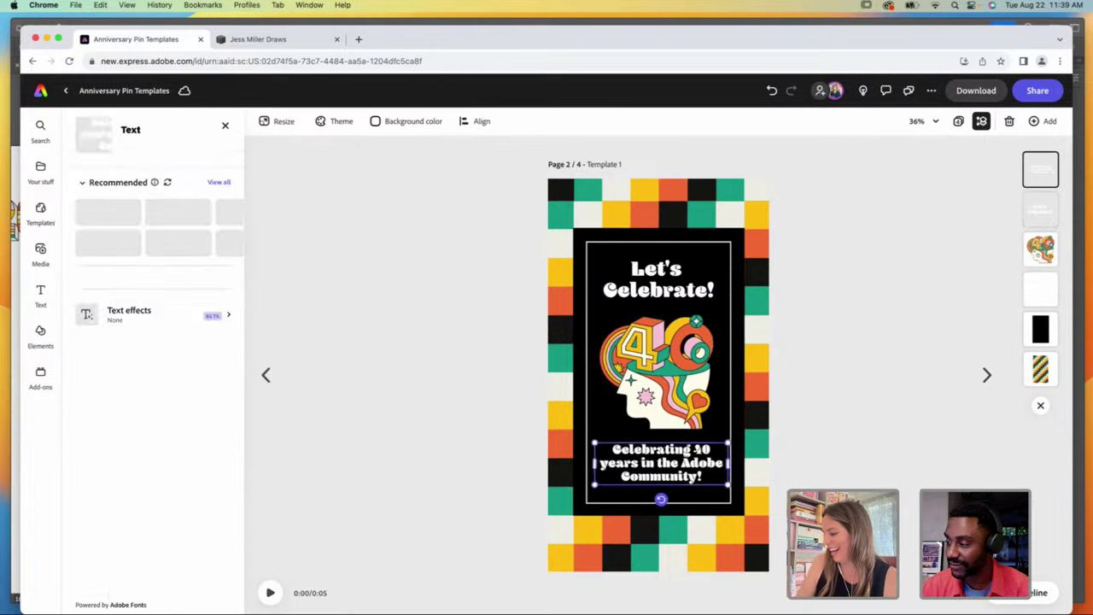
{"action": "scroll", "coordinate": [154, 359], "scroll_direction": "down", "scroll_amount": 5}
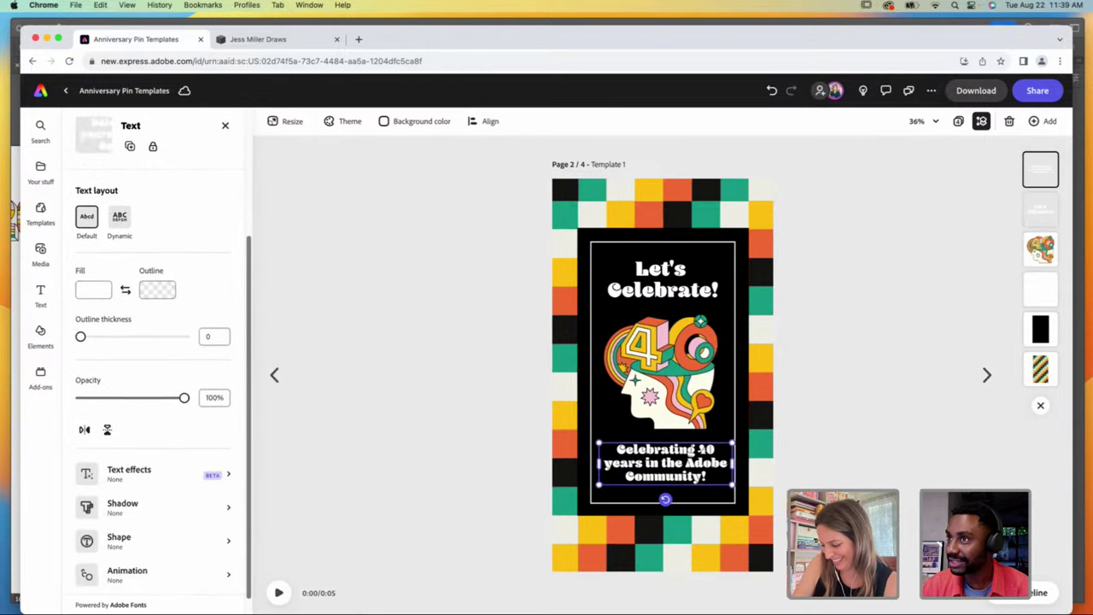
{"action": "left_click", "coordinate": [127, 555]}
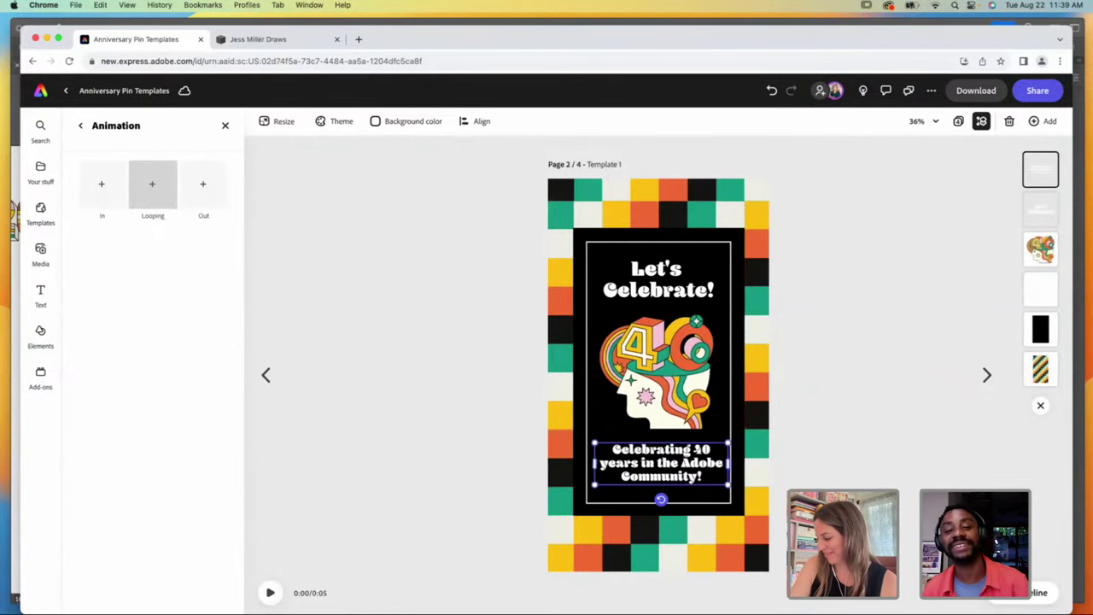
{"action": "left_click", "coordinate": [152, 184]}
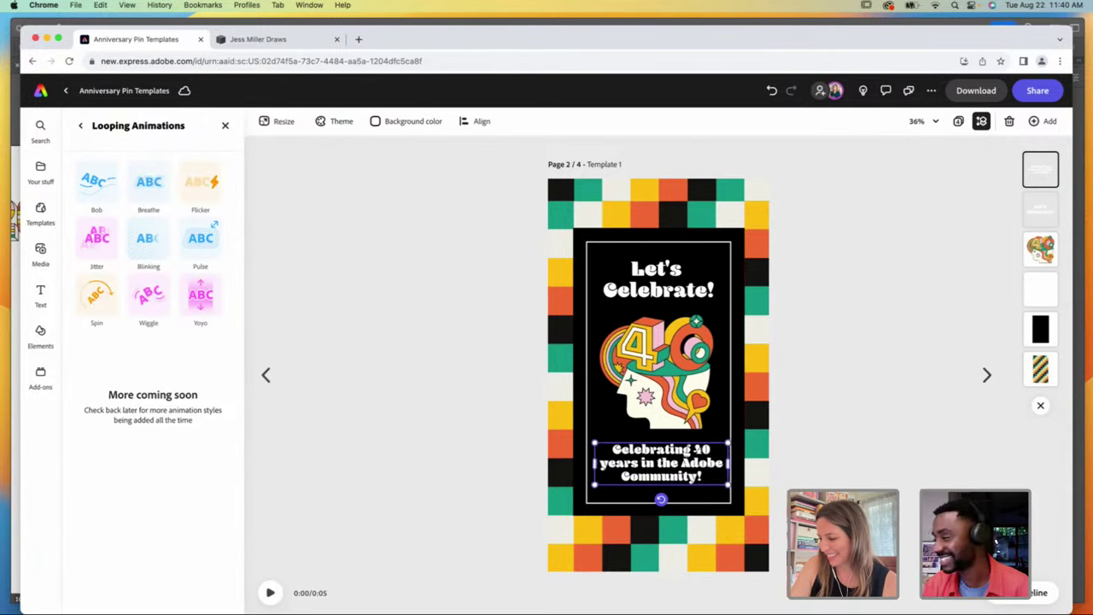
{"action": "left_click", "coordinate": [225, 125]}
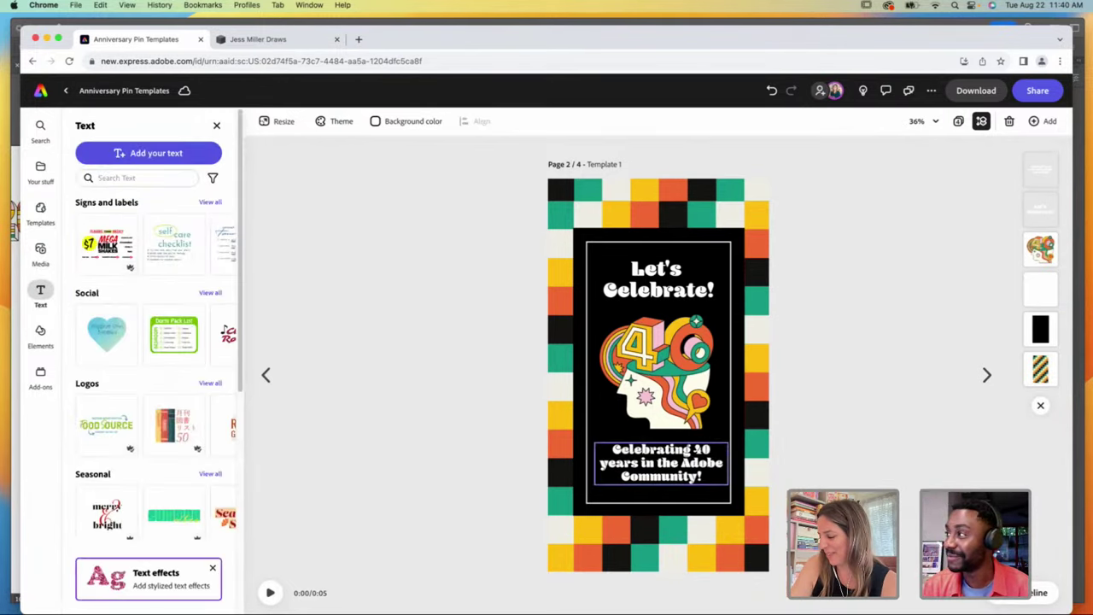
Step: Give the caption a Drop in animation: 0.5s, Strong, downward
{"action": "left_click", "coordinate": [661, 462]}
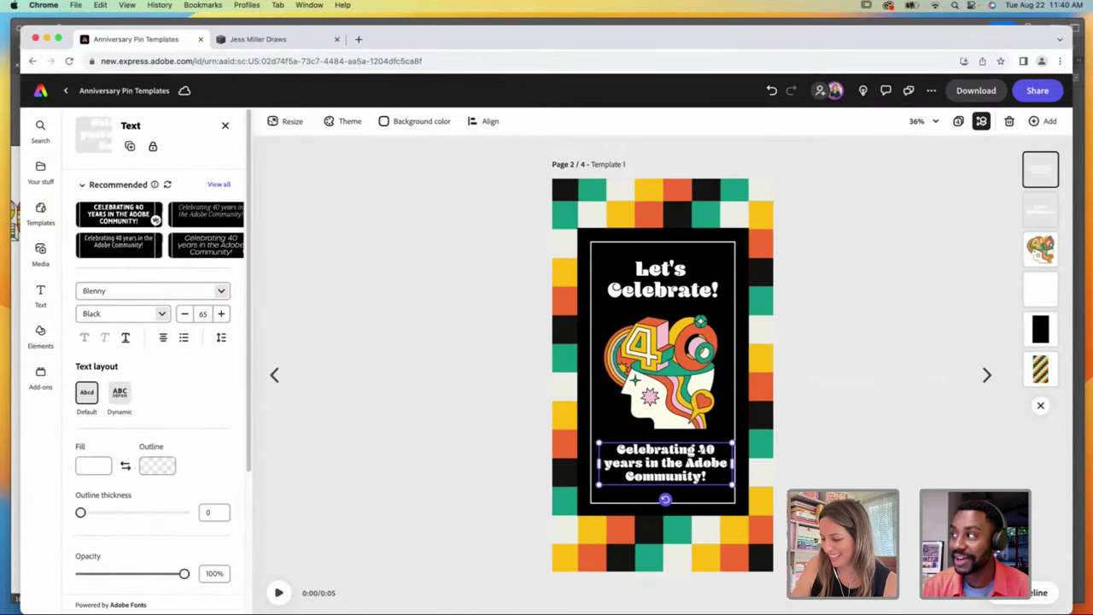
{"action": "scroll", "coordinate": [154, 342], "scroll_direction": "down", "scroll_amount": 3}
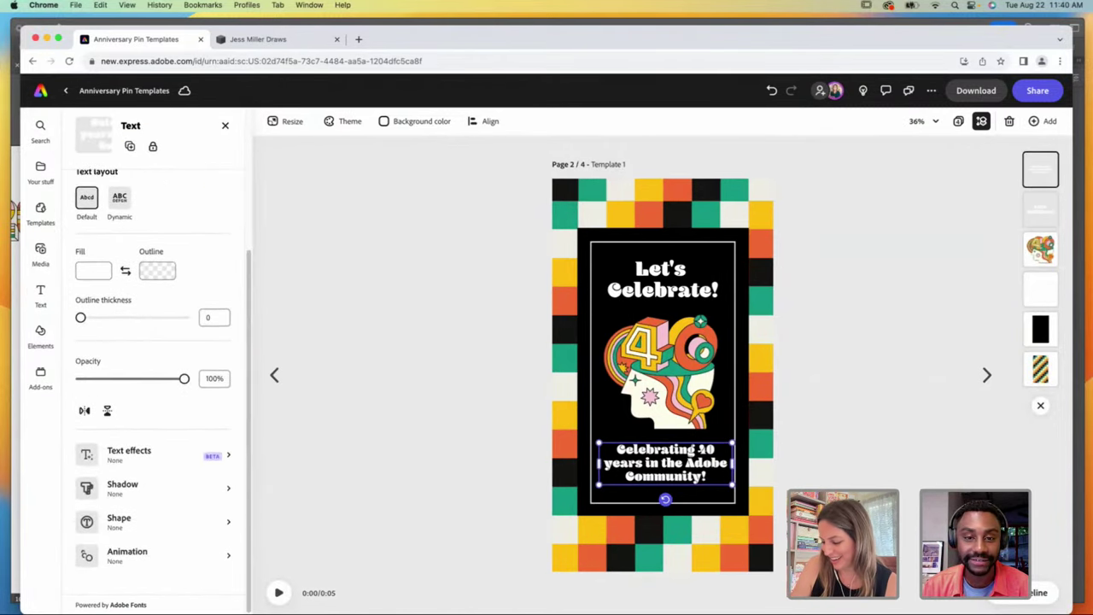
{"action": "left_click", "coordinate": [128, 555]}
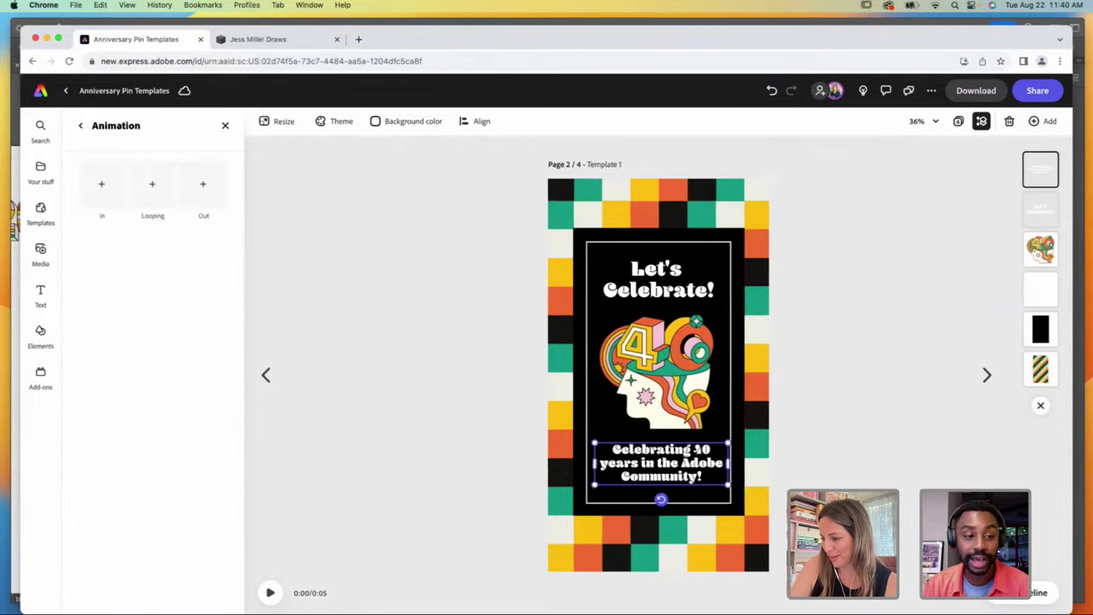
{"action": "left_click", "coordinate": [100, 180]}
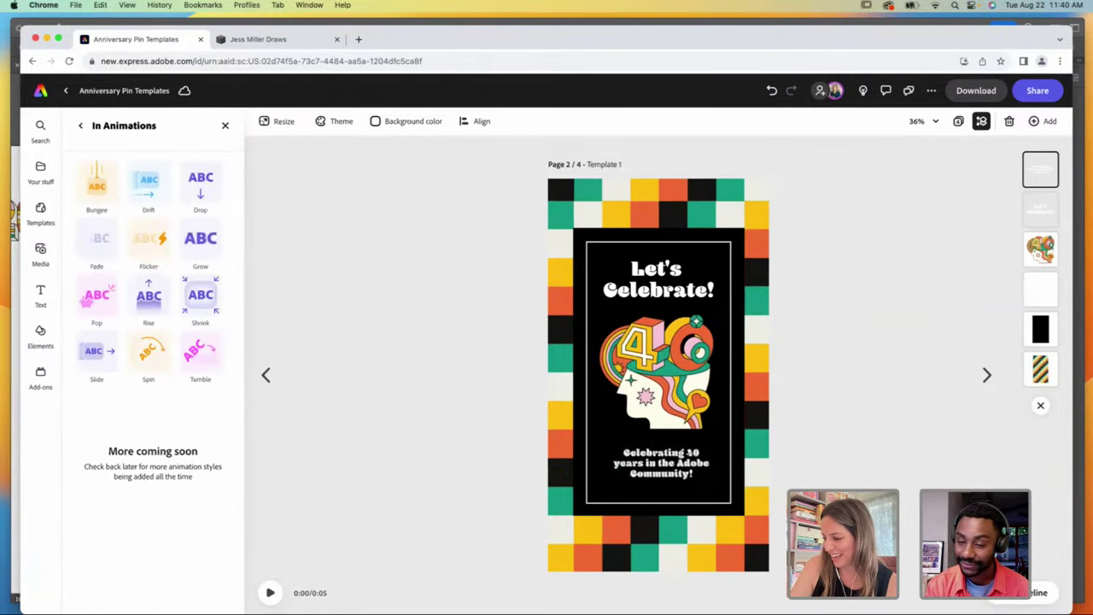
{"action": "left_click", "coordinate": [200, 180]}
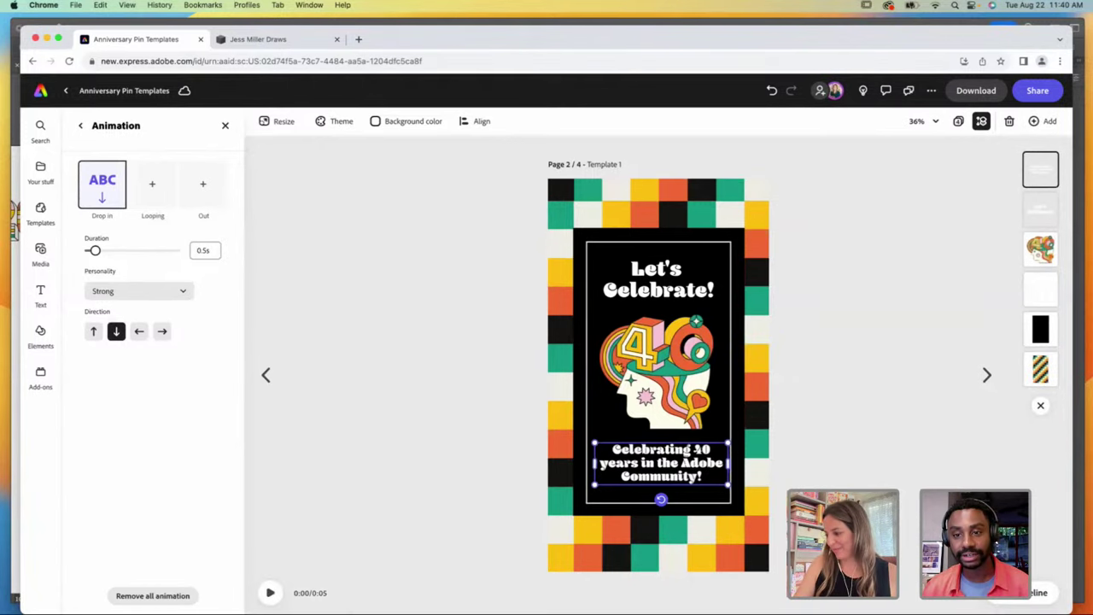
{"action": "left_click", "coordinate": [659, 280]}
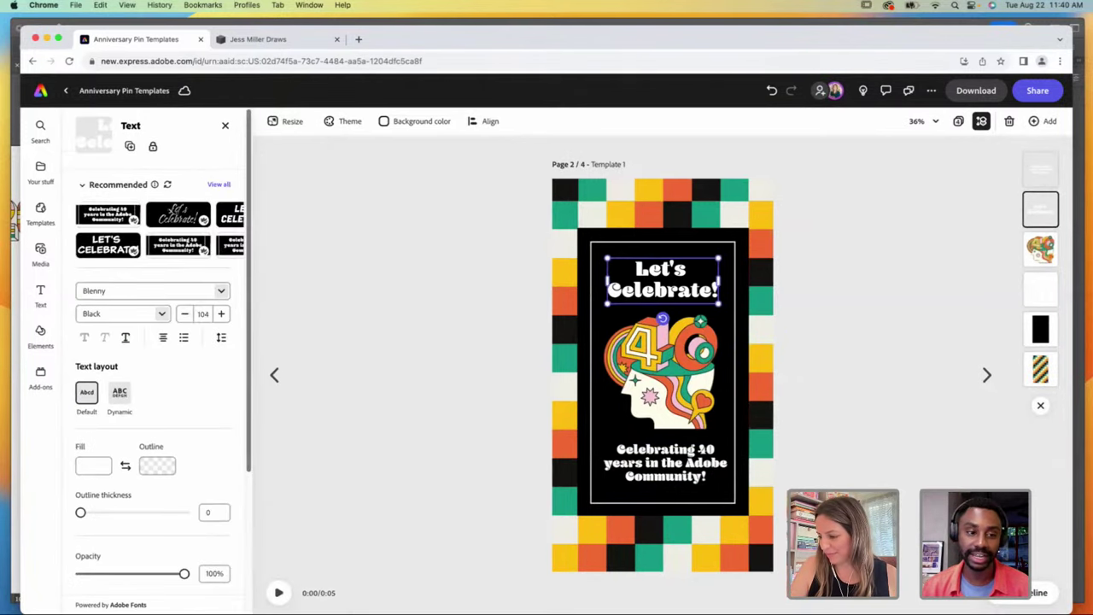
Step: Add a Drop in entrance to the title, then show the Anniversary Pins folder in Your stuff
{"action": "scroll", "coordinate": [154, 384], "scroll_direction": "down", "scroll_amount": 5}
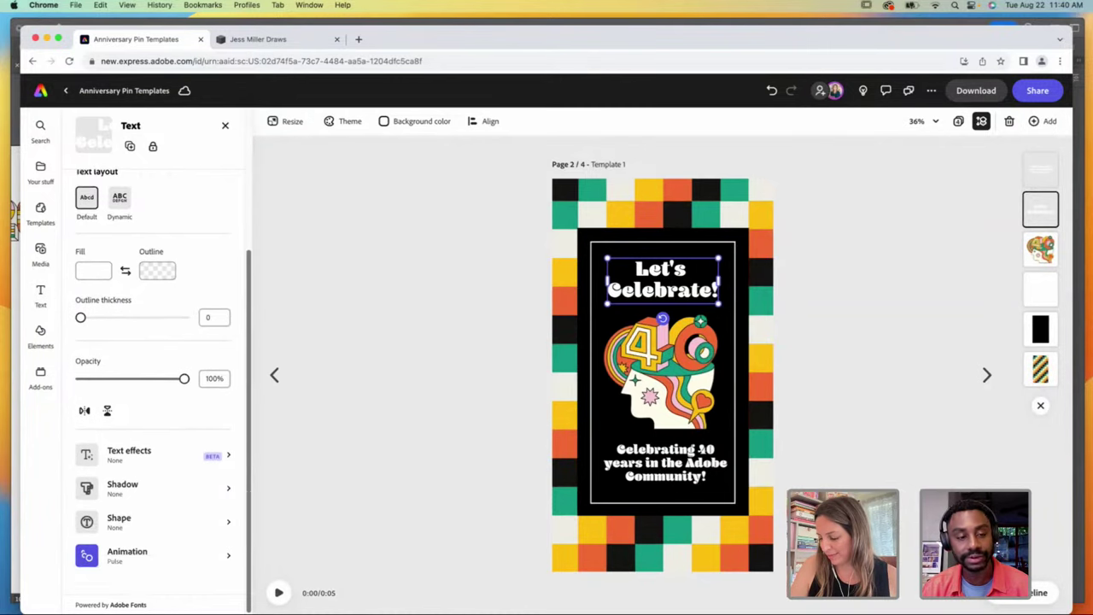
{"action": "scroll", "coordinate": [154, 385], "scroll_direction": "up", "scroll_amount": 2}
{"action": "scroll", "coordinate": [154, 384], "scroll_direction": "down", "scroll_amount": 2}
{"action": "left_click", "coordinate": [126, 555]}
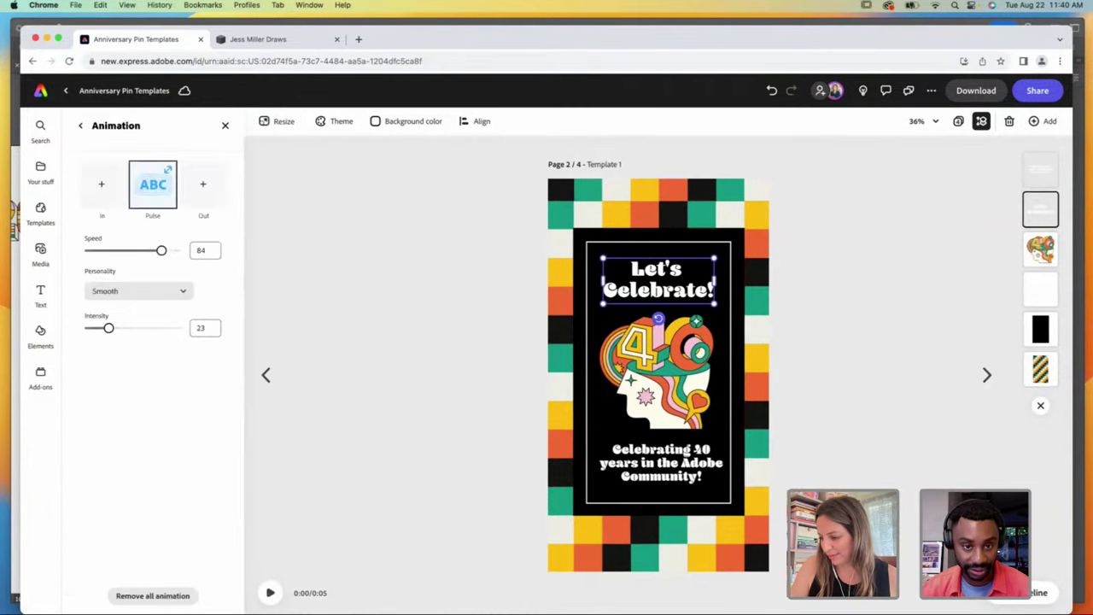
{"action": "left_click", "coordinate": [101, 184]}
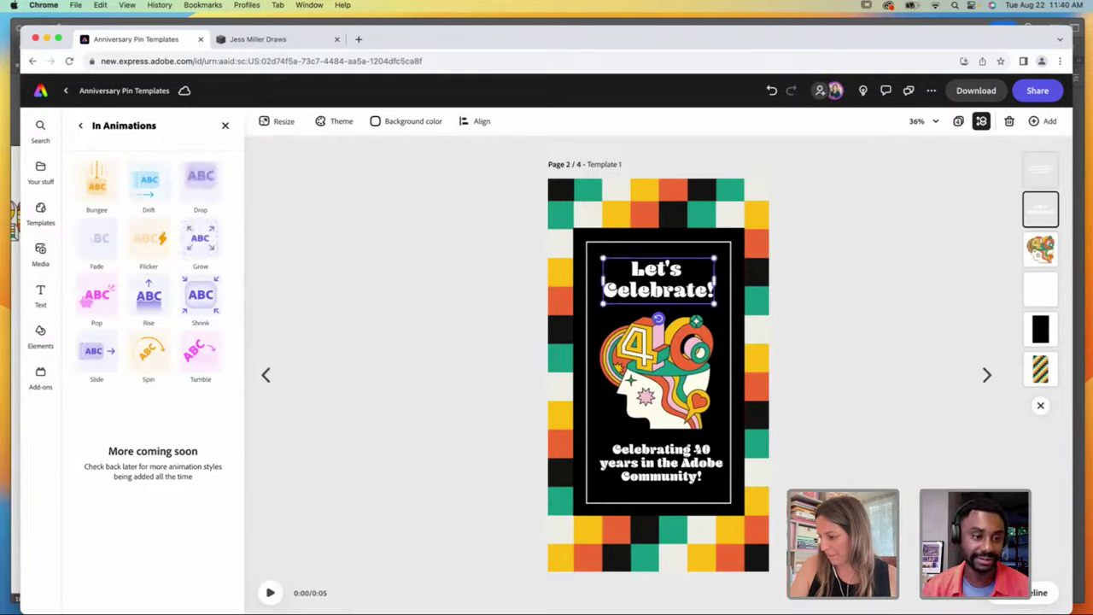
{"action": "left_click", "coordinate": [200, 181]}
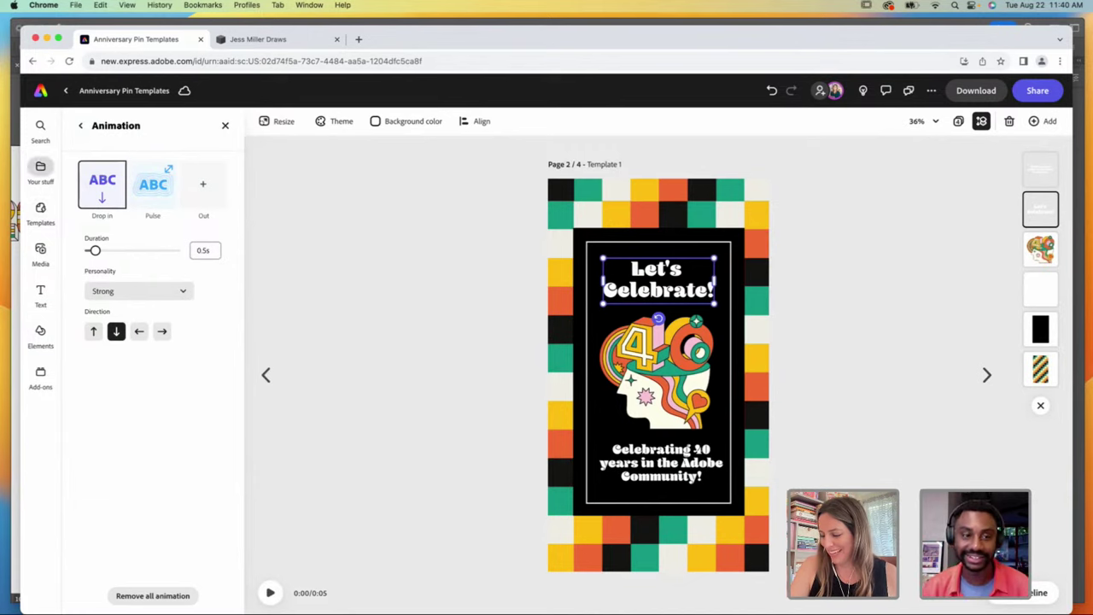
{"action": "left_click", "coordinate": [40, 169]}
{"action": "left_click", "coordinate": [150, 249]}
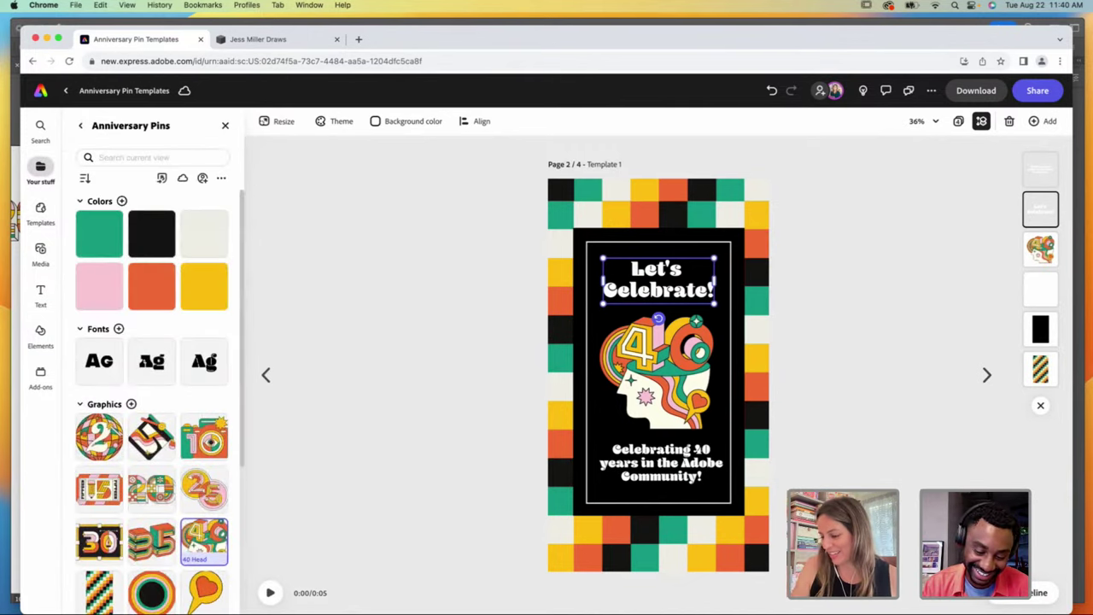
Step: Add the Star Orange graphic and place it over the 40 head
{"action": "scroll", "coordinate": [204, 483], "scroll_direction": "down", "scroll_amount": 5}
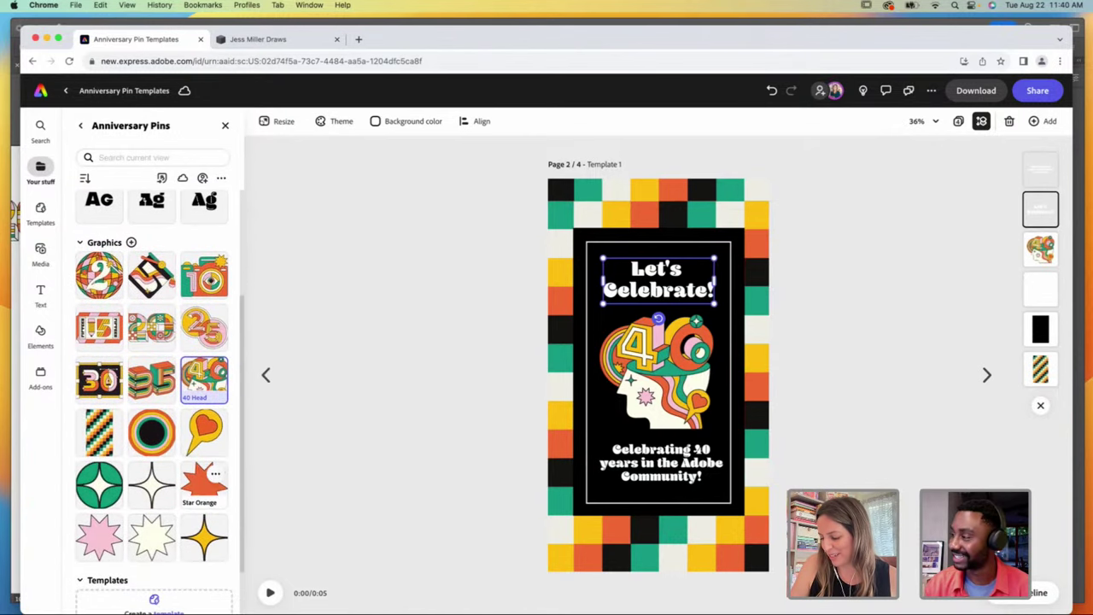
{"action": "left_click", "coordinate": [203, 482]}
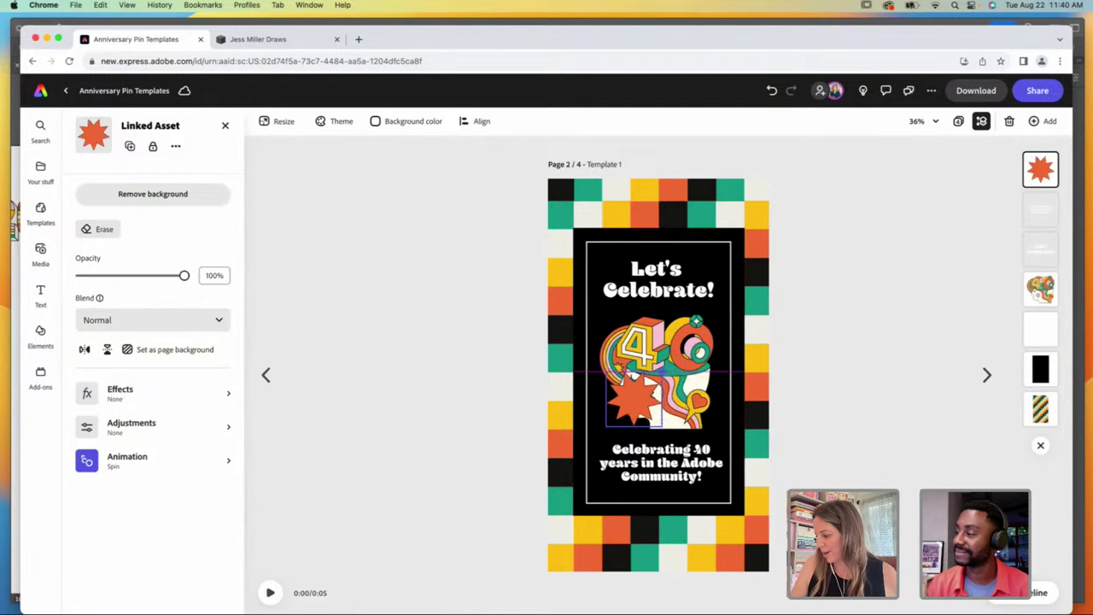
{"action": "left_click_drag", "start_coordinate": [613, 406], "coordinate": [591, 422]}
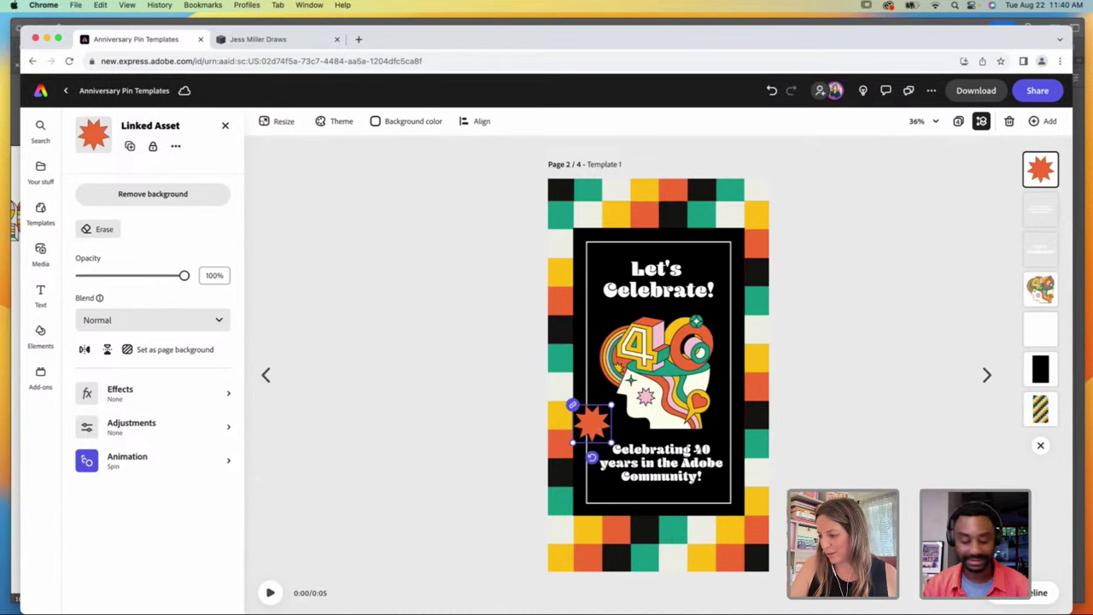
{"action": "key", "text": "Escape"}
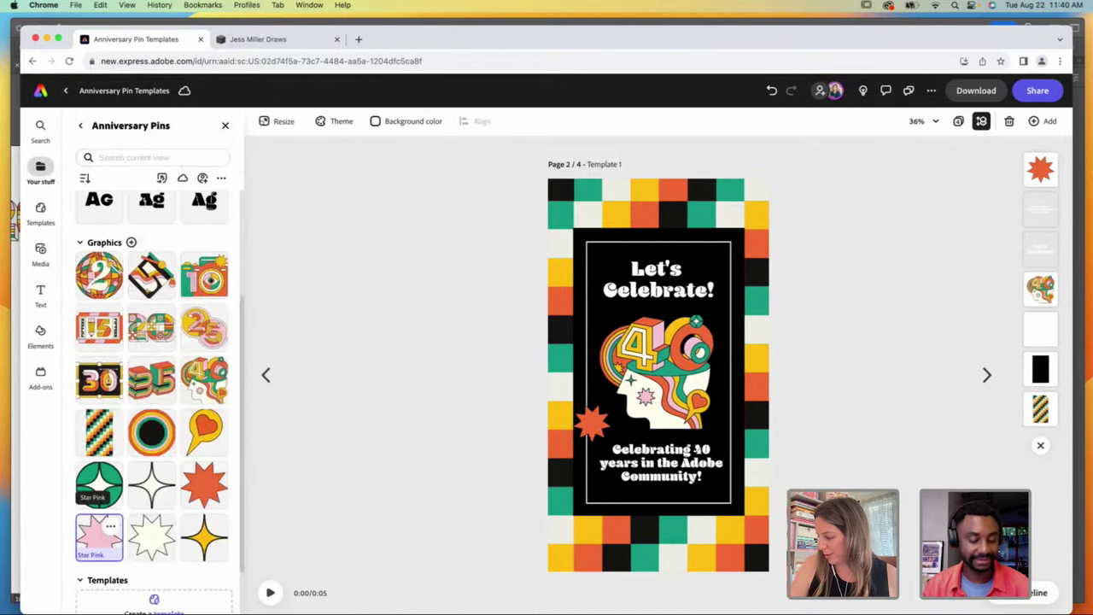
Step: Add Star Pink at the frame's top-right corner with a looping Spin animation
{"action": "left_click", "coordinate": [99, 536]}
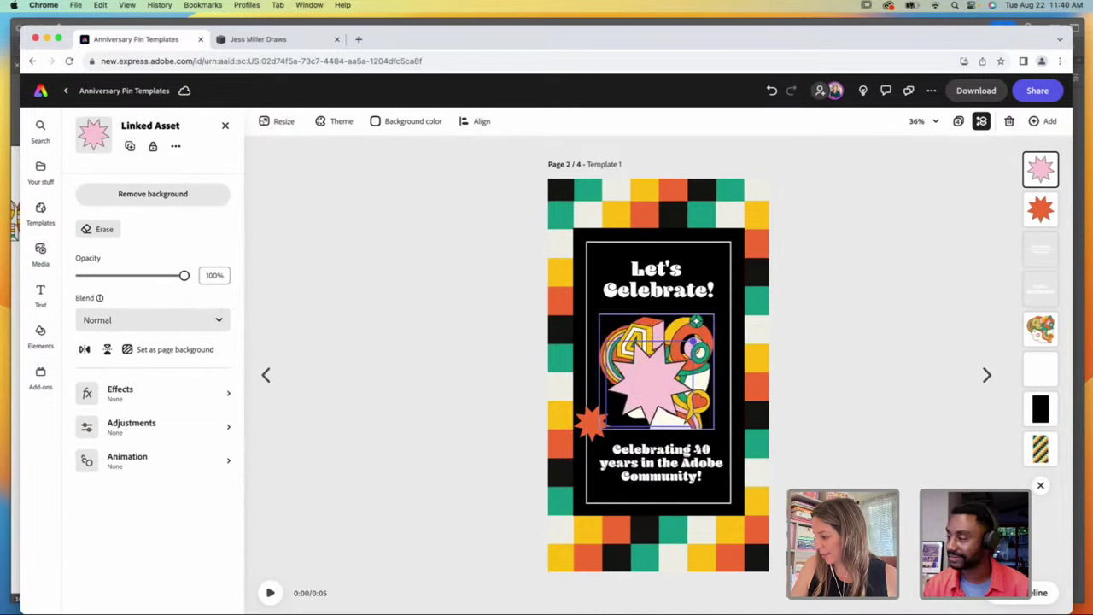
{"action": "left_click_drag", "start_coordinate": [636, 397], "coordinate": [736, 232]}
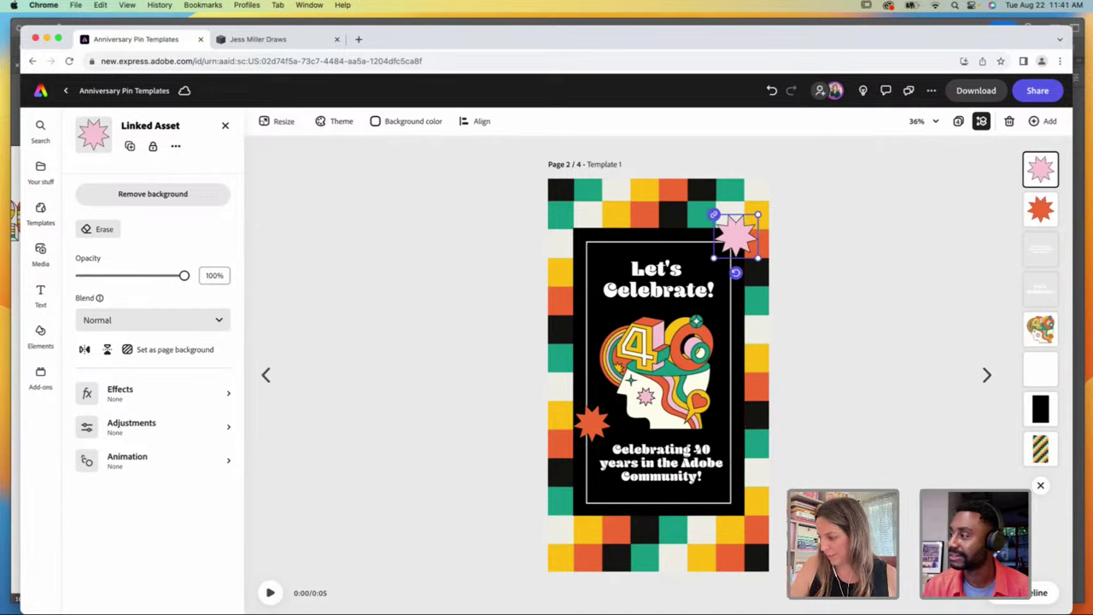
{"action": "left_click", "coordinate": [128, 456]}
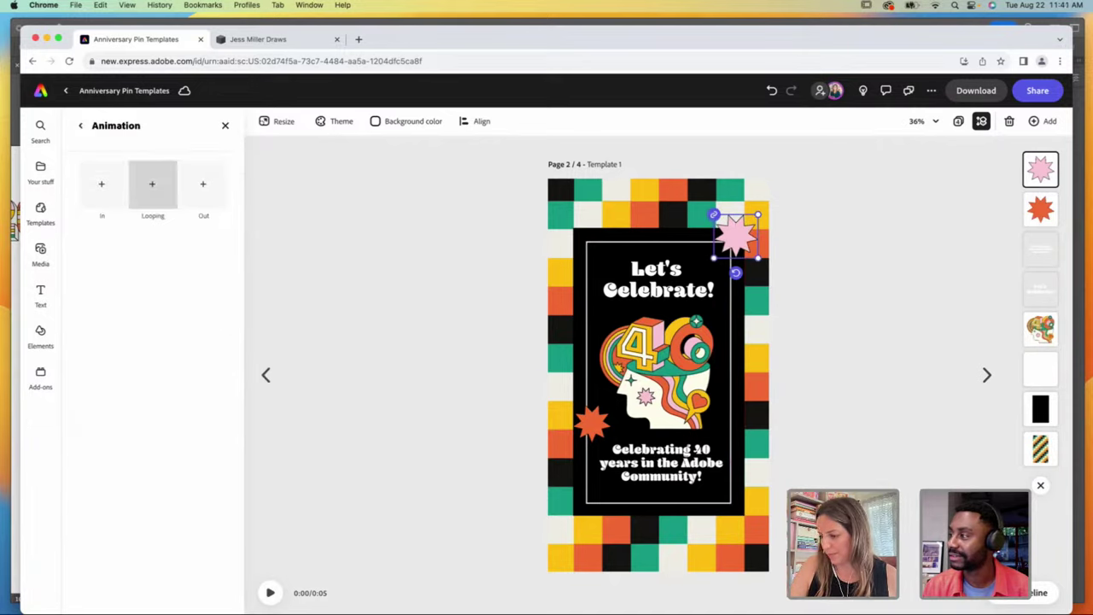
{"action": "left_click", "coordinate": [152, 183]}
{"action": "left_click", "coordinate": [203, 177]}
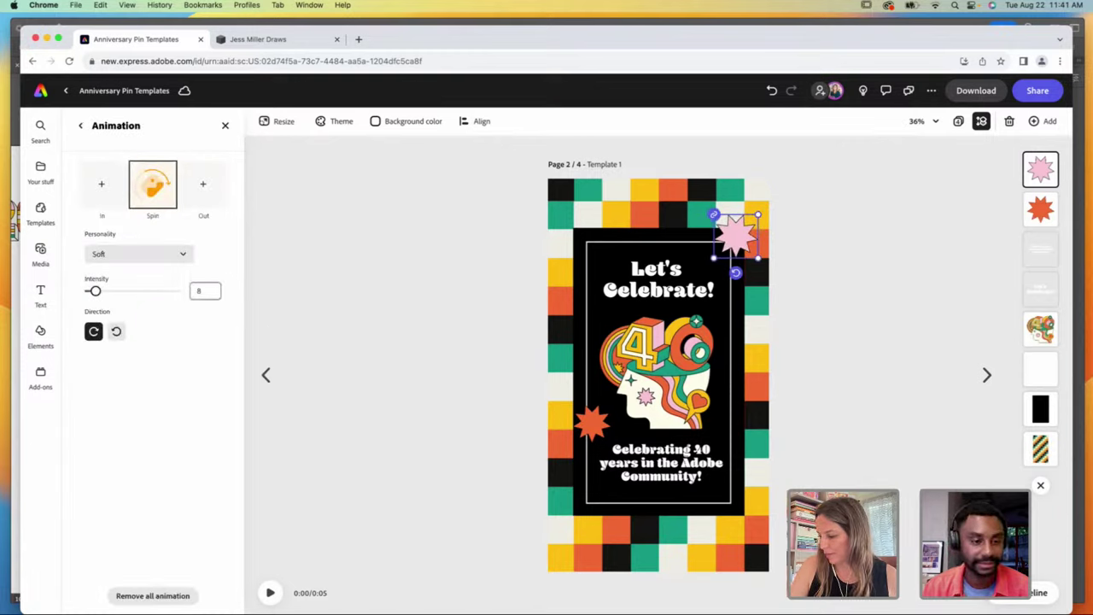
{"action": "left_click", "coordinate": [225, 125]}
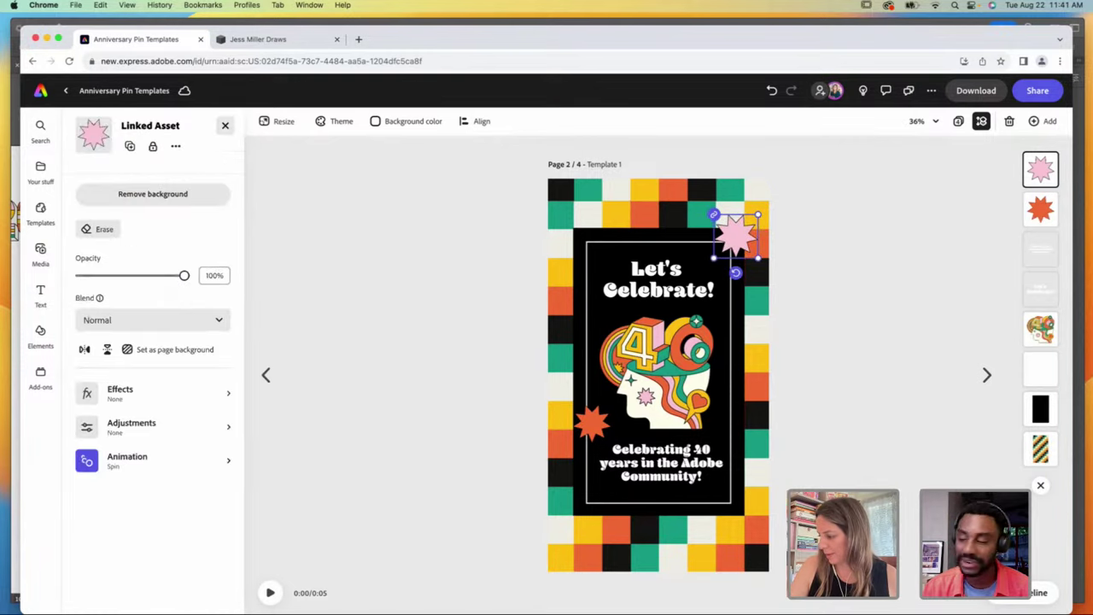
Step: Reposition the orange star beside the head
{"action": "left_click", "coordinate": [591, 422]}
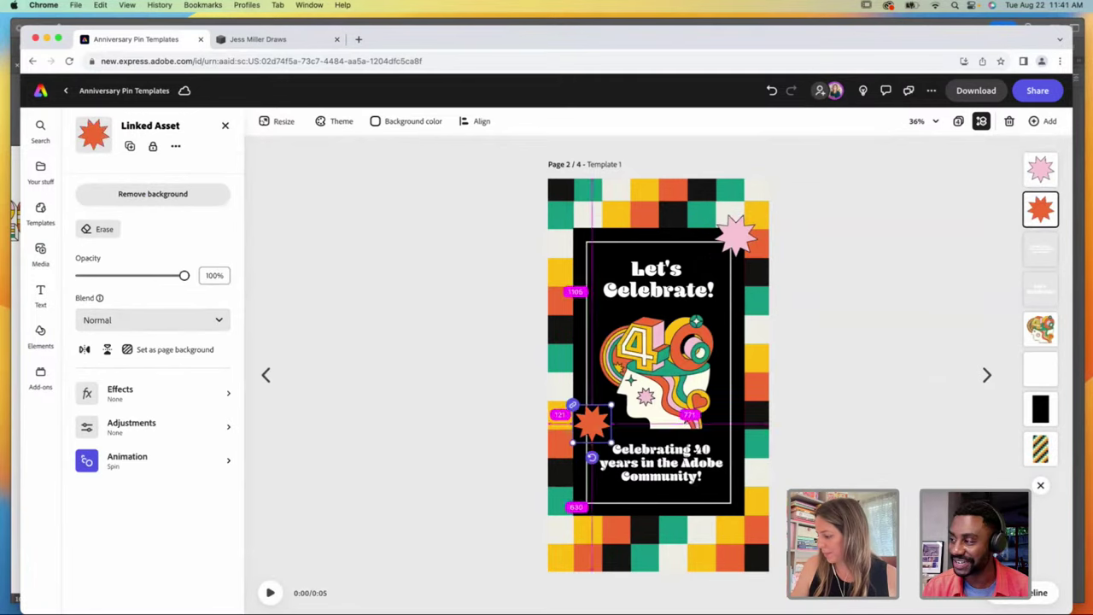
{"action": "left_click_drag", "start_coordinate": [591, 422], "coordinate": [603, 417]}
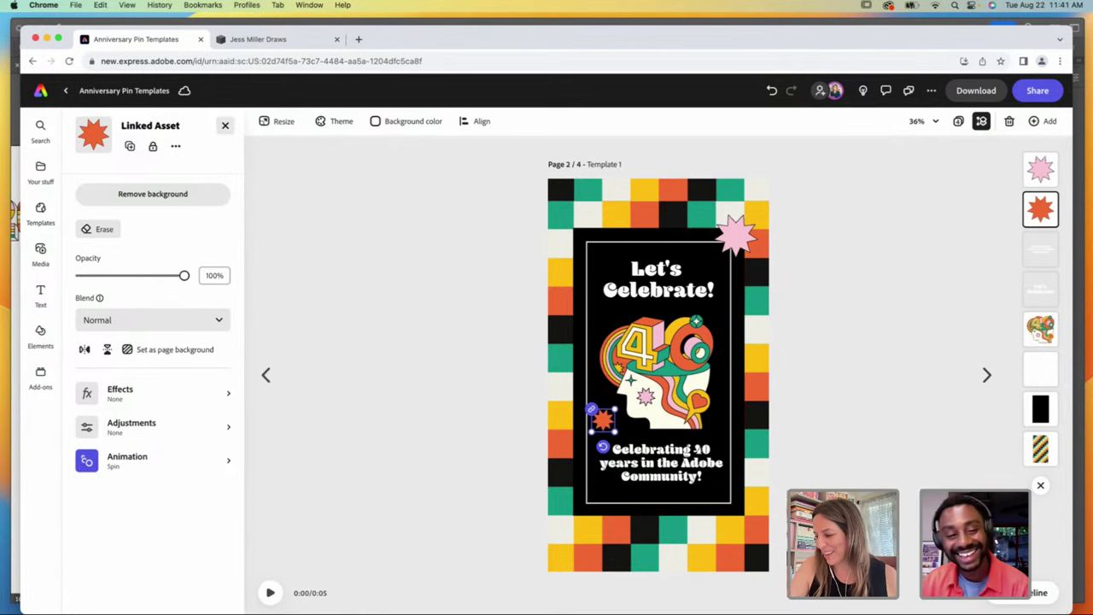
{"action": "left_click", "coordinate": [226, 126]}
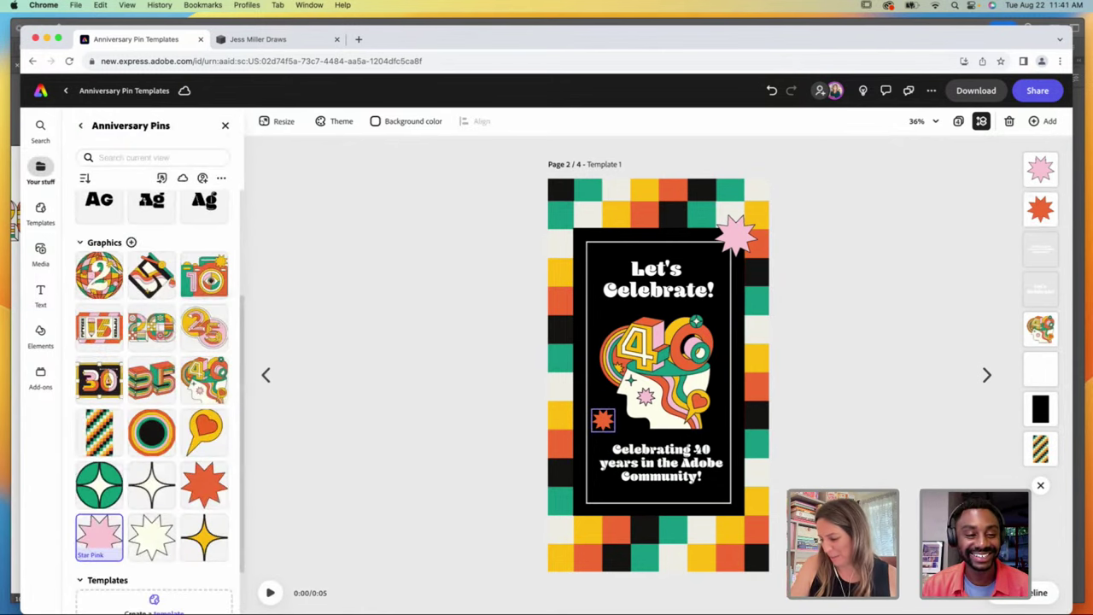
Step: Add the Star Yellow graphic at the frame's top left beside 'Let's'
{"action": "scroll", "coordinate": [99, 536], "scroll_direction": "down", "scroll_amount": 2}
{"action": "left_click", "coordinate": [203, 472]}
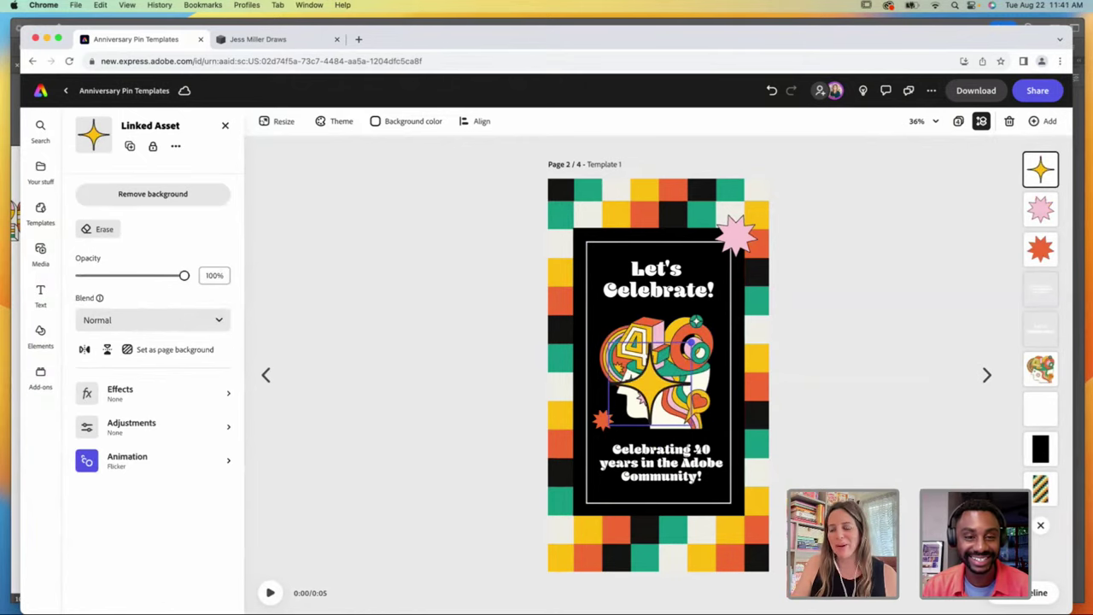
{"action": "left_click_drag", "start_coordinate": [649, 385], "coordinate": [592, 255]}
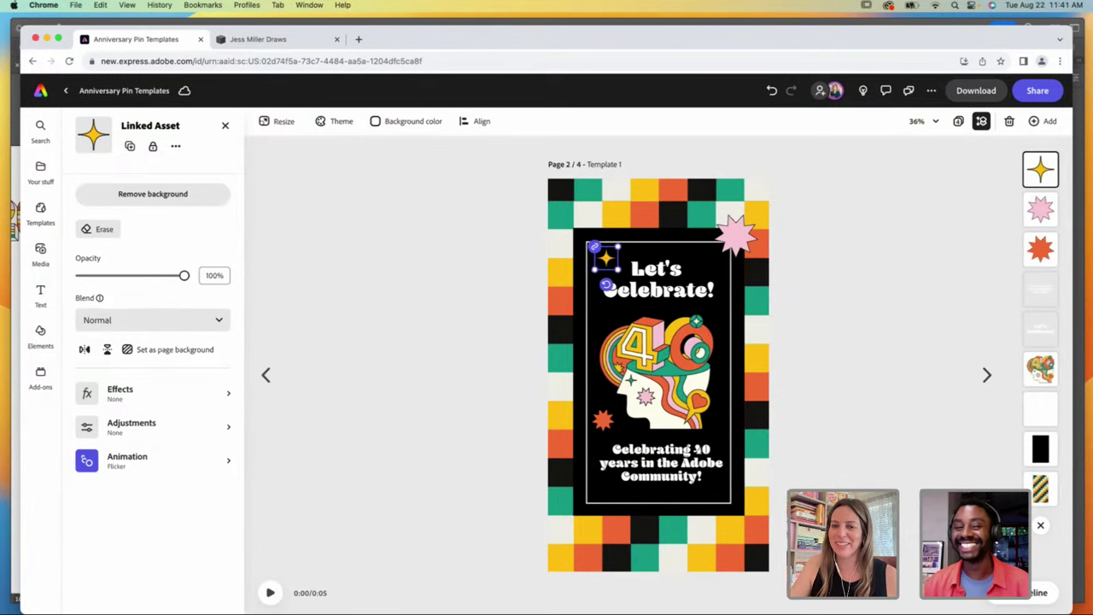
{"action": "left_click", "coordinate": [225, 125]}
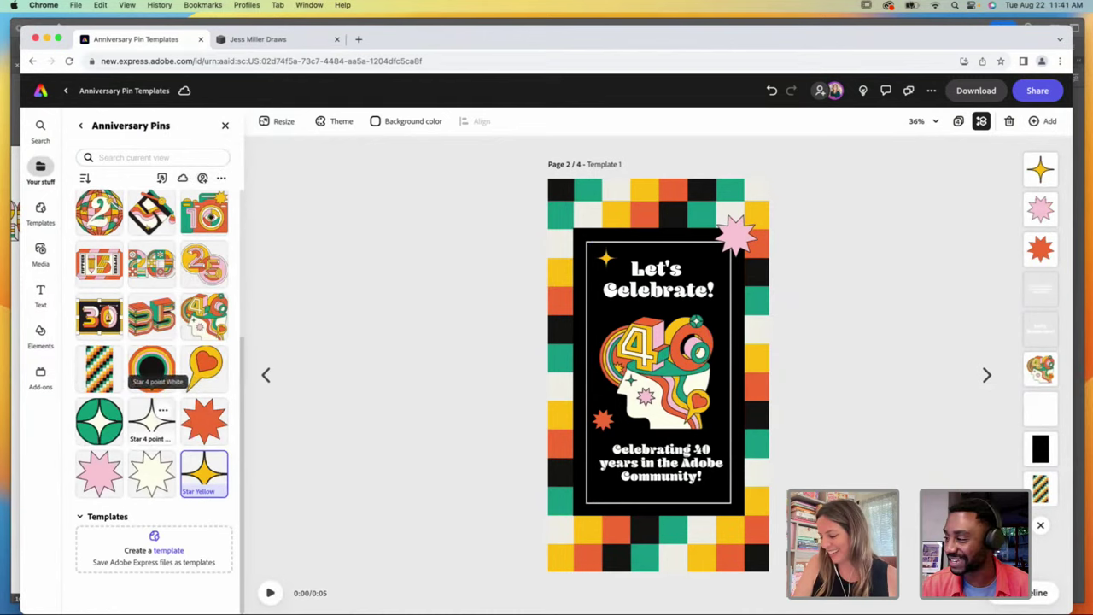
Step: Add the white four-point star and place it right of the head
{"action": "left_click", "coordinate": [152, 418]}
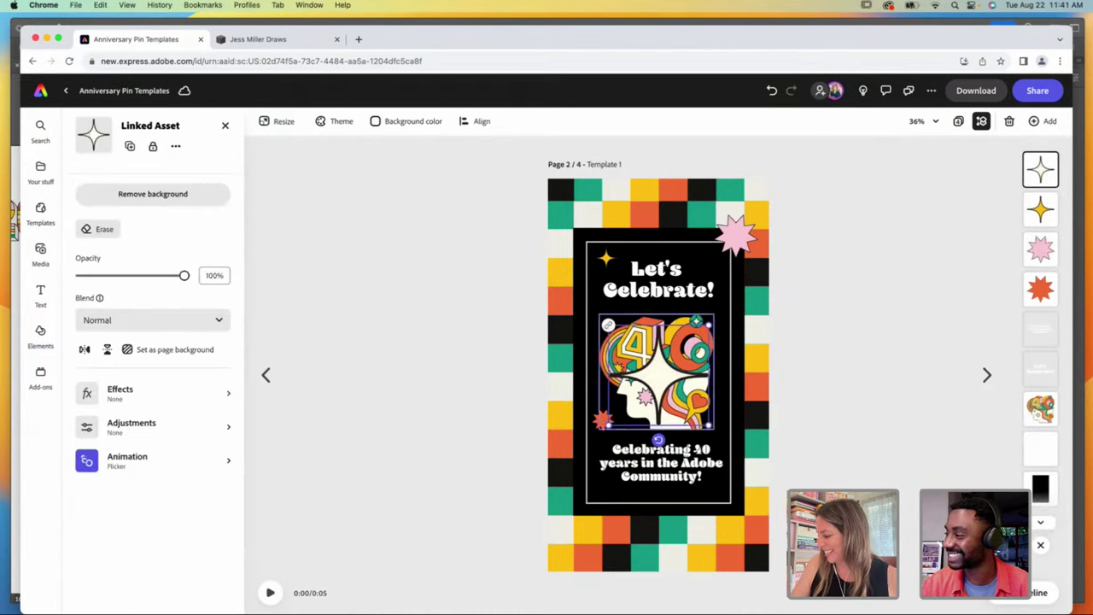
{"action": "left_click_drag", "start_coordinate": [644, 388], "coordinate": [721, 380]}
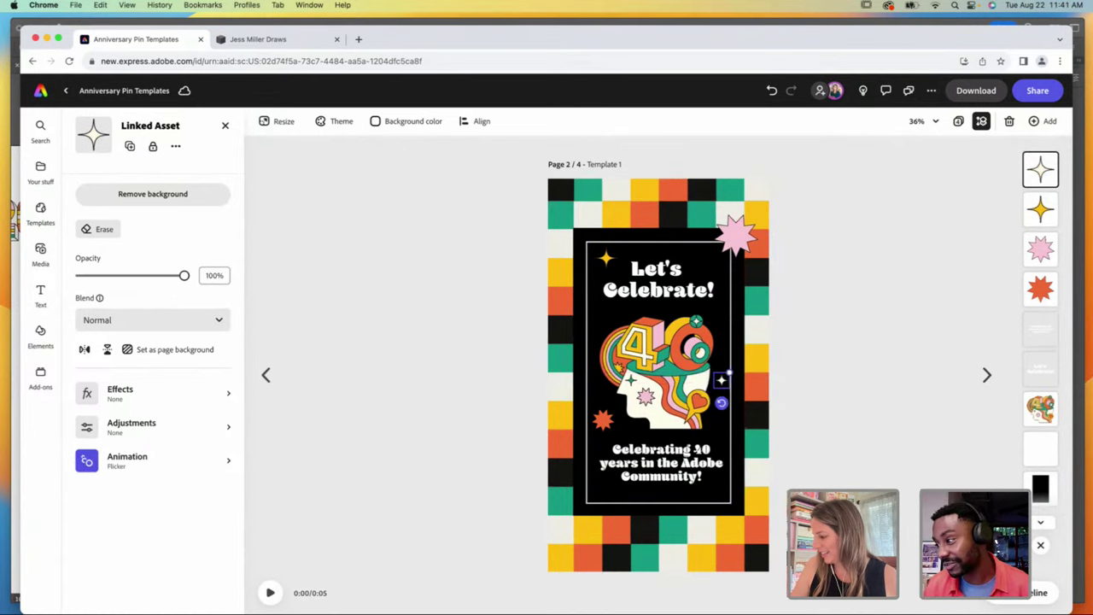
{"action": "key", "text": "Escape"}
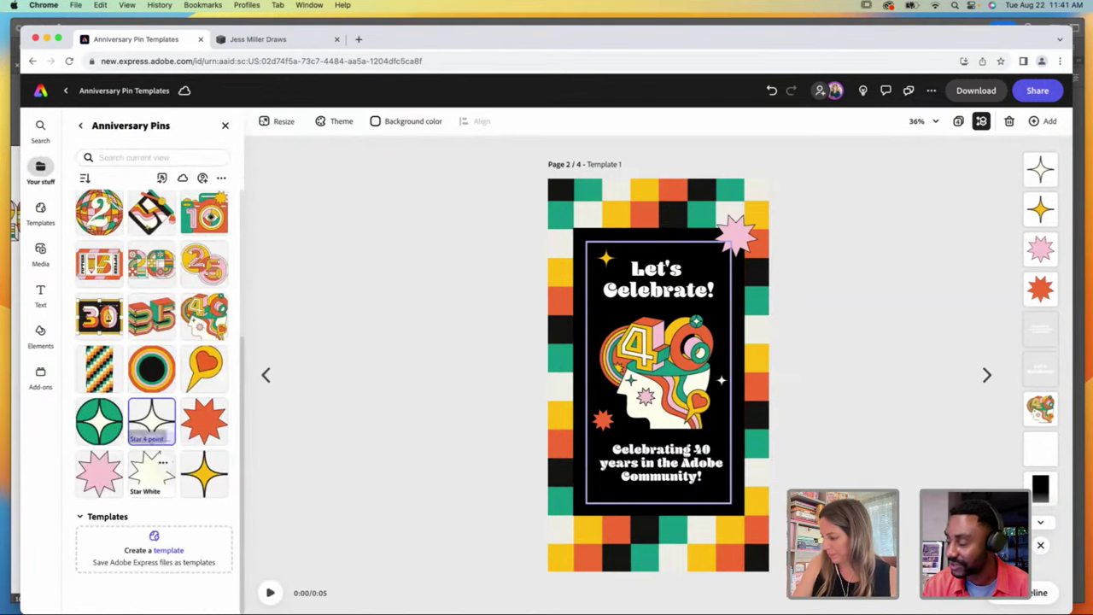
Step: Add the Star White graphic at the inner frame's bottom-right corner and preview the animations
{"action": "left_click", "coordinate": [162, 462]}
{"action": "key", "text": "Escape"}
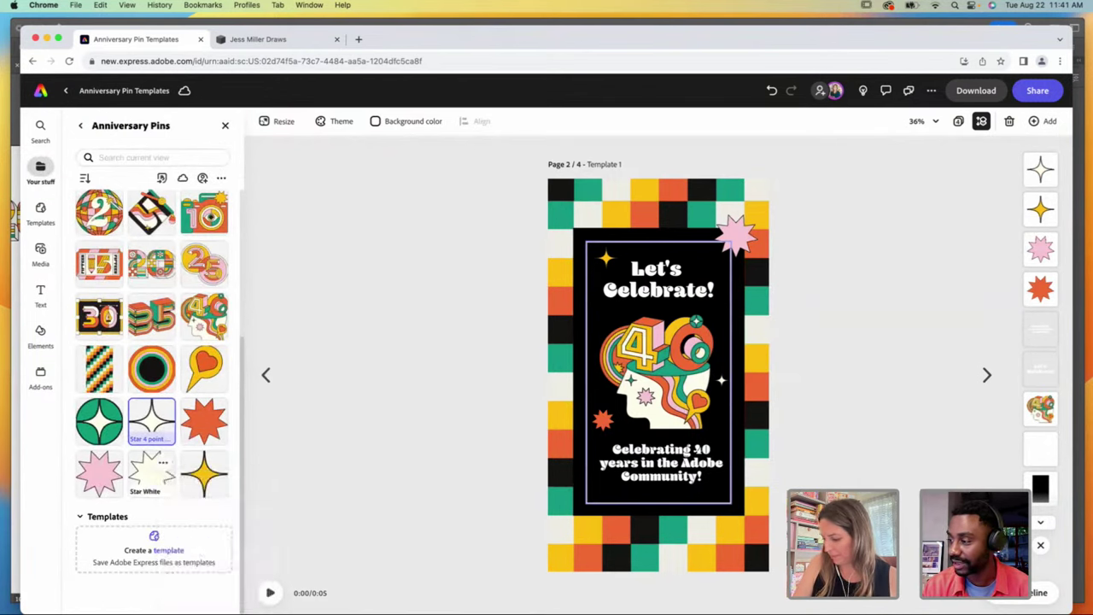
{"action": "left_click", "coordinate": [151, 470]}
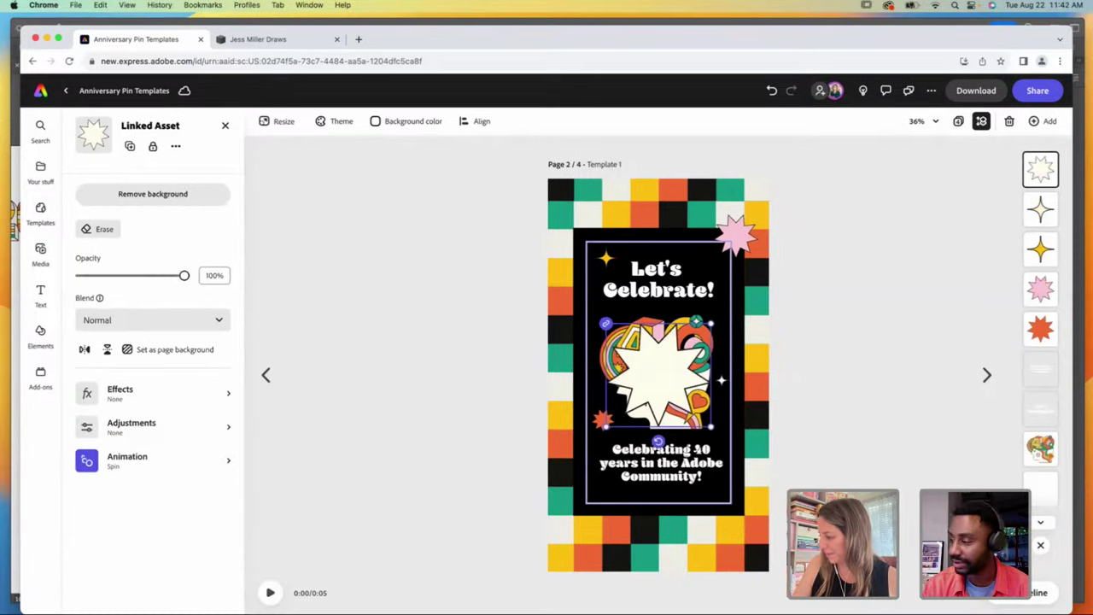
{"action": "left_click_drag", "start_coordinate": [632, 406], "coordinate": [724, 506]}
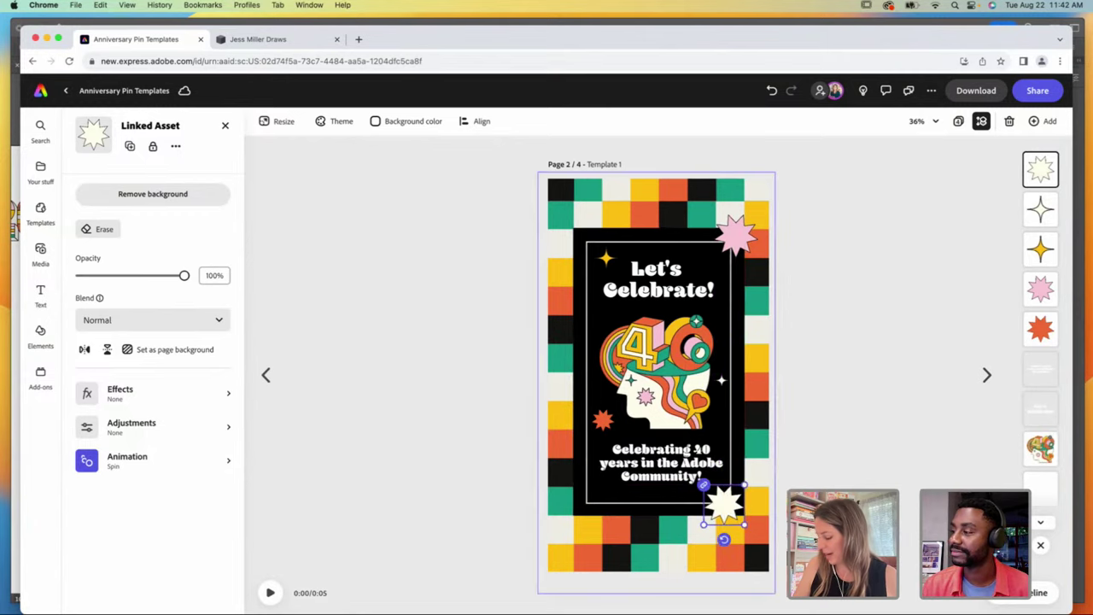
{"action": "key", "text": "space"}
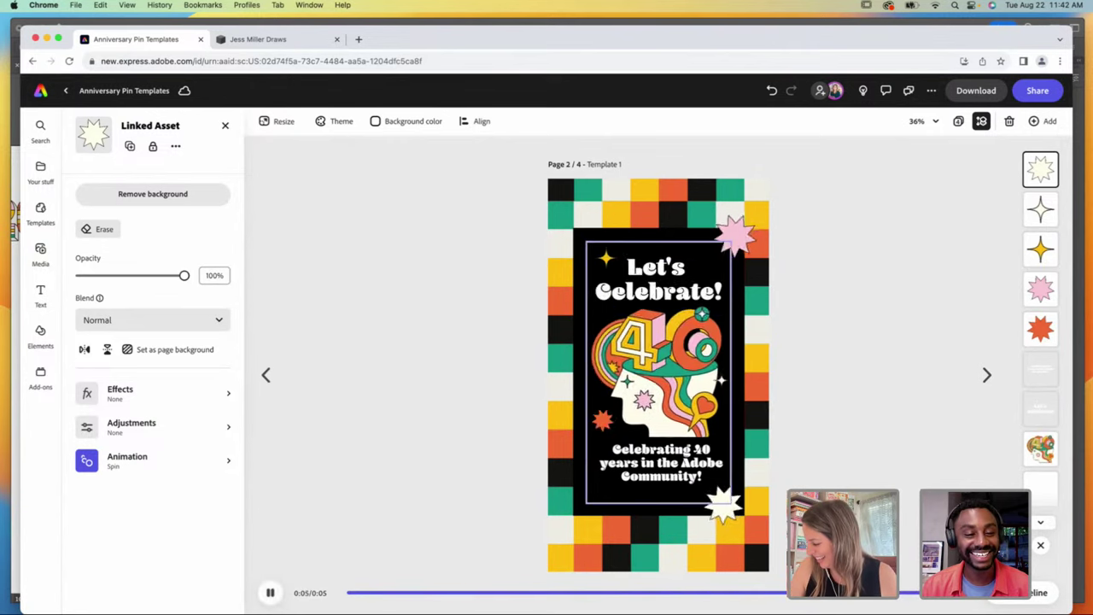
Step: Show the Let's Celebrate! heading's animation settings
{"action": "left_click", "coordinate": [658, 279]}
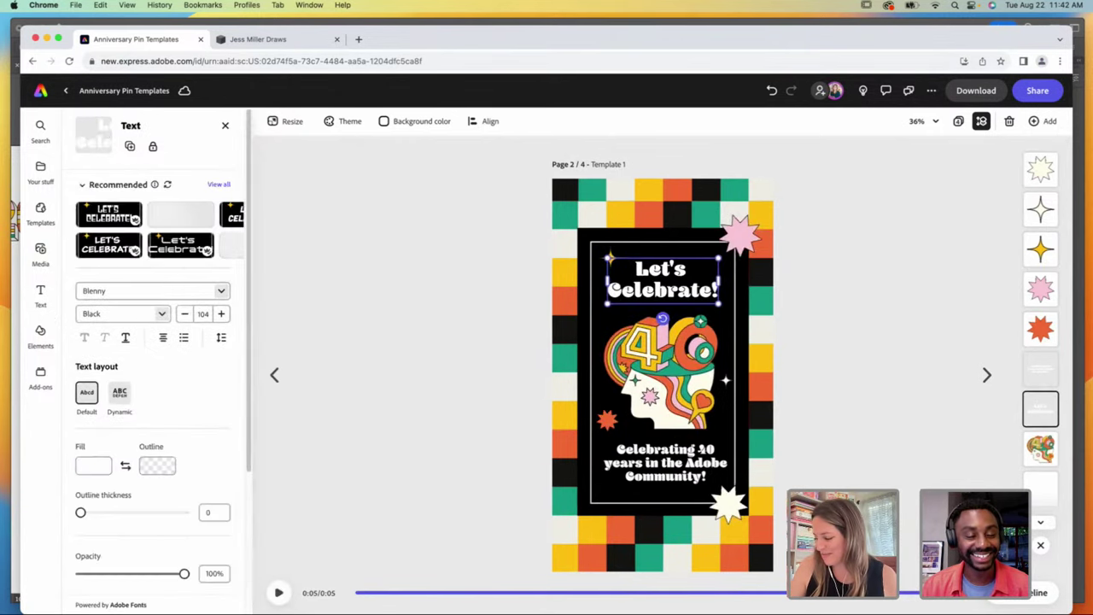
{"action": "scroll", "coordinate": [153, 384], "scroll_direction": "down", "scroll_amount": 5}
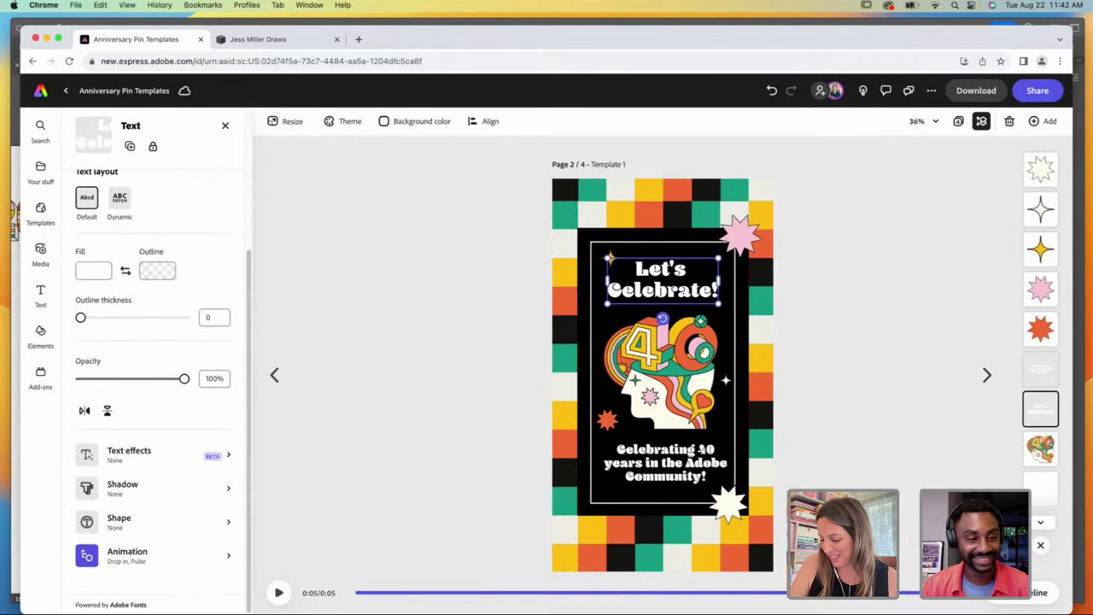
{"action": "left_click", "coordinate": [128, 551]}
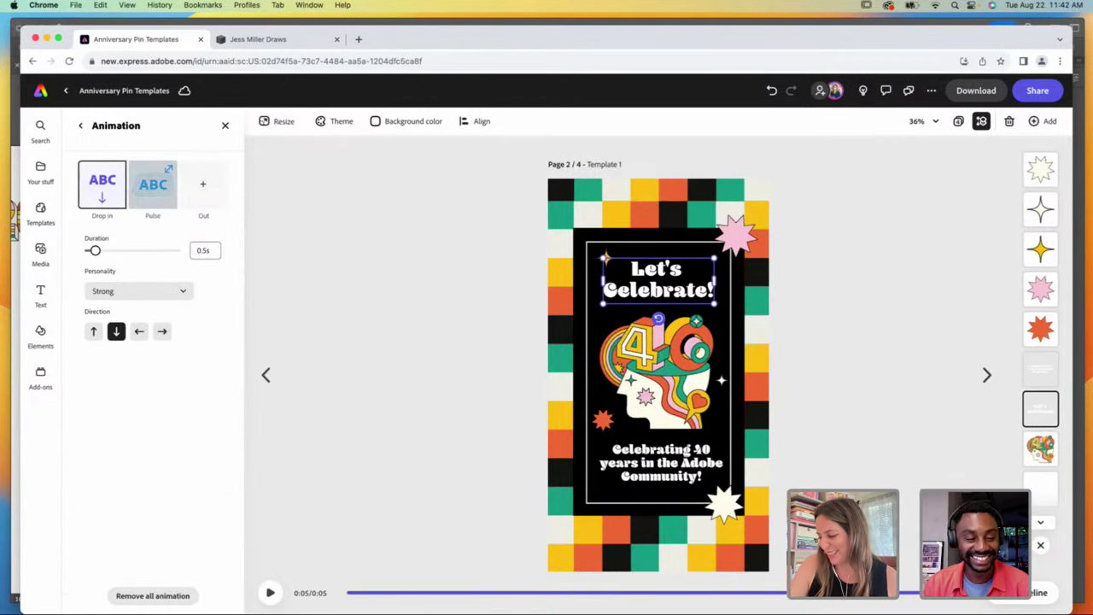
Step: Remove the Pulse looping animation from the Let's Celebrate! heading
{"action": "left_click", "coordinate": [152, 183]}
{"action": "left_click", "coordinate": [153, 183]}
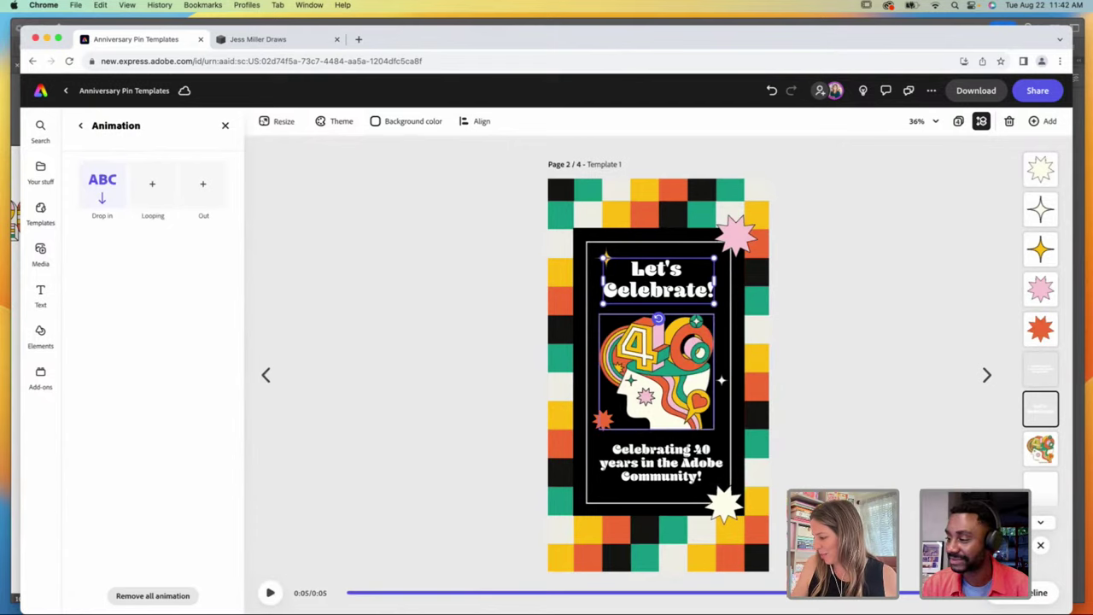
{"action": "key", "text": "super+a"}
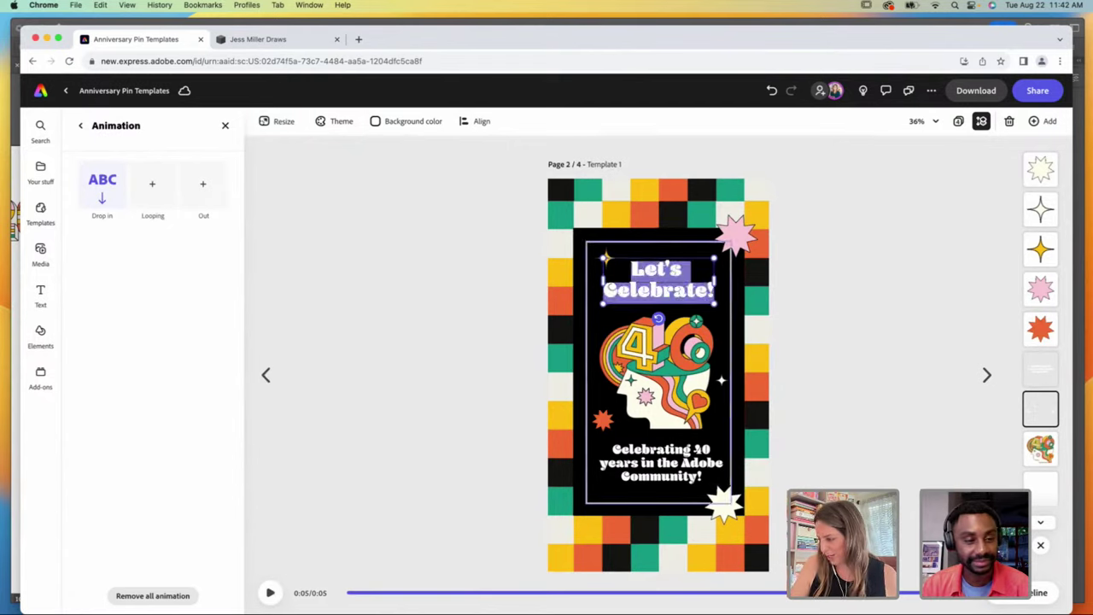
{"action": "left_click", "coordinate": [226, 125]}
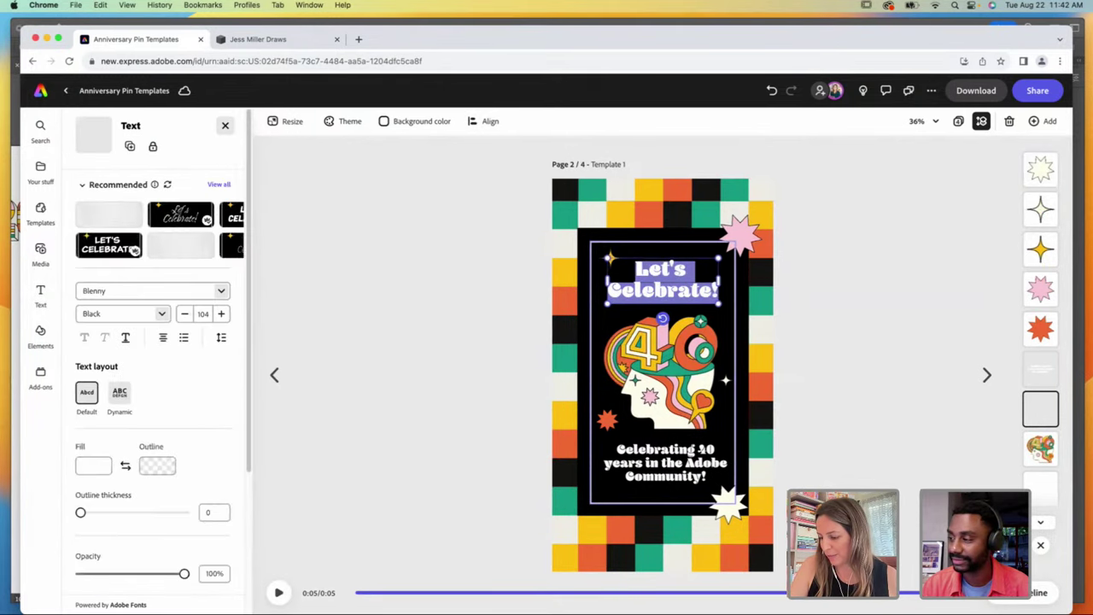
Step: Give the heading a cream fill and keep the 'Celebrating 40 years' text cream too
{"action": "left_click", "coordinate": [93, 466]}
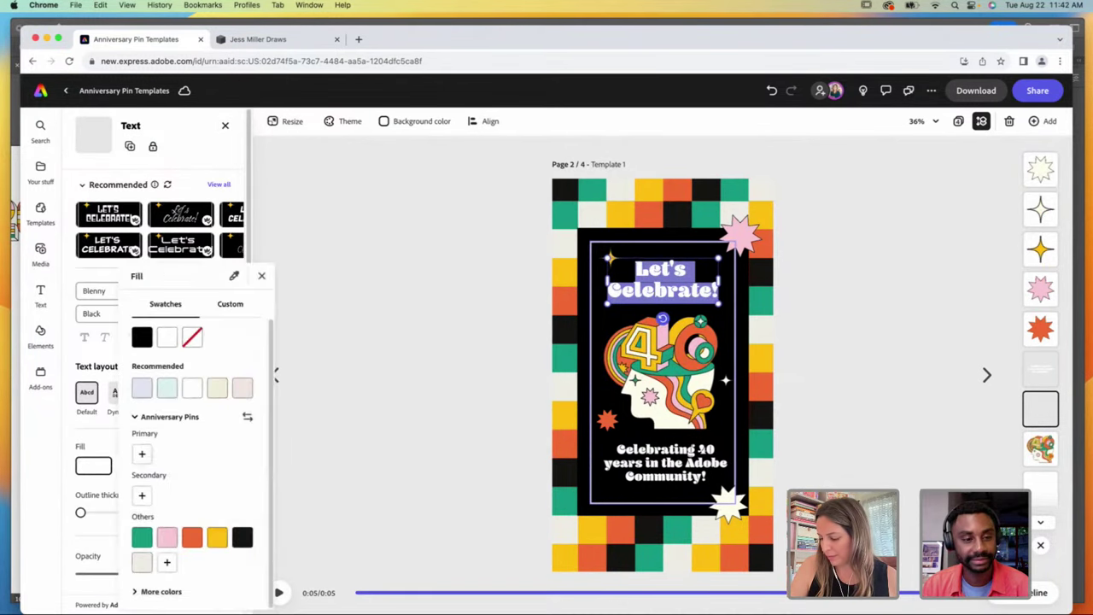
{"action": "left_click", "coordinate": [701, 450]}
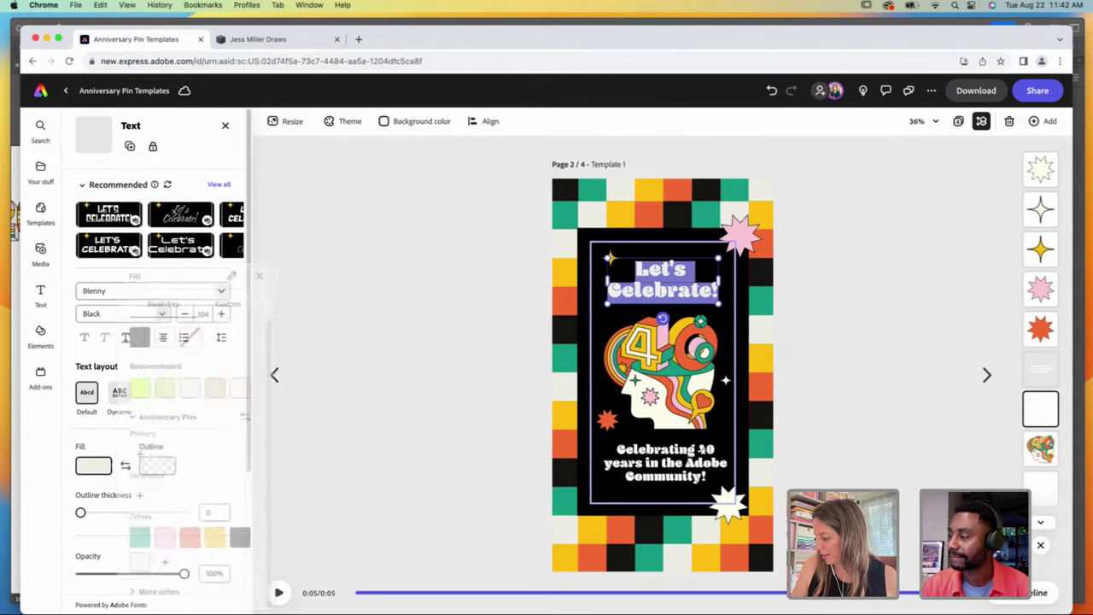
{"action": "left_click", "coordinate": [701, 450]}
{"action": "left_click", "coordinate": [701, 450]}
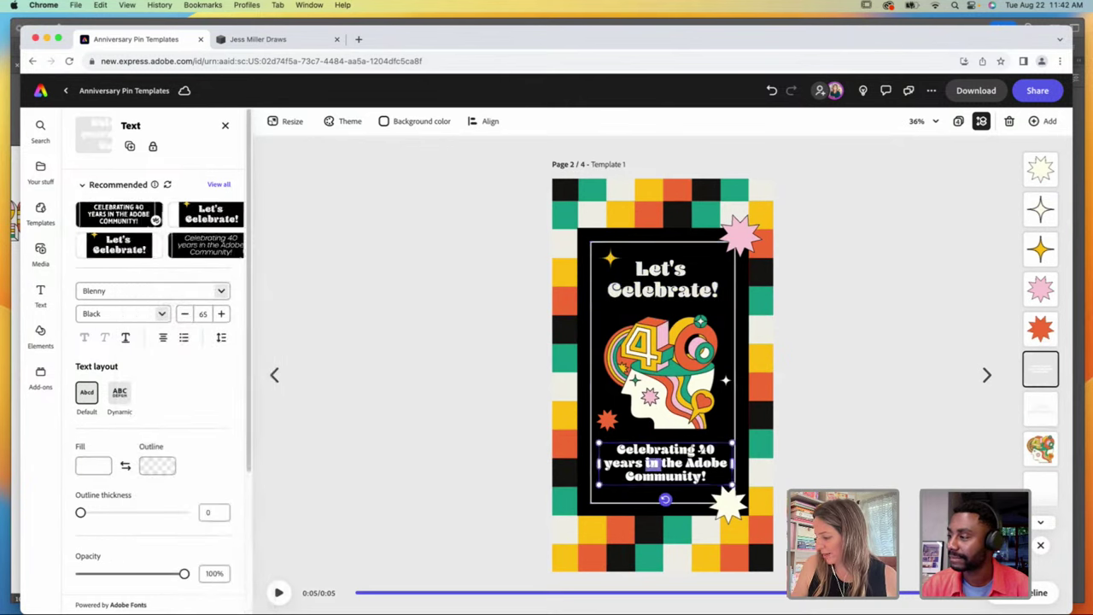
{"action": "key", "text": "super+a"}
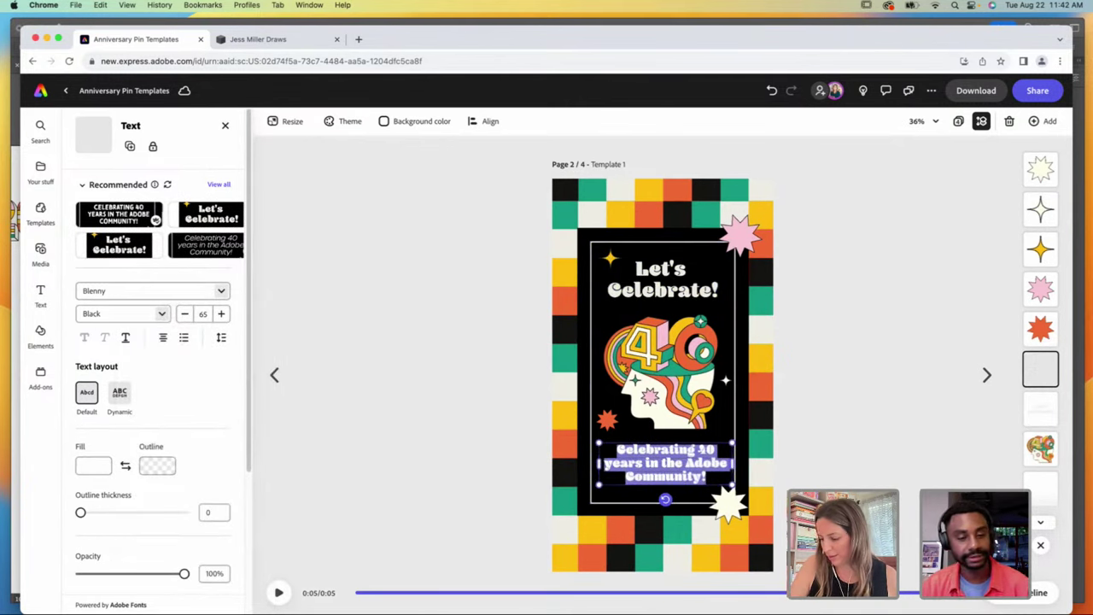
{"action": "left_click", "coordinate": [93, 465]}
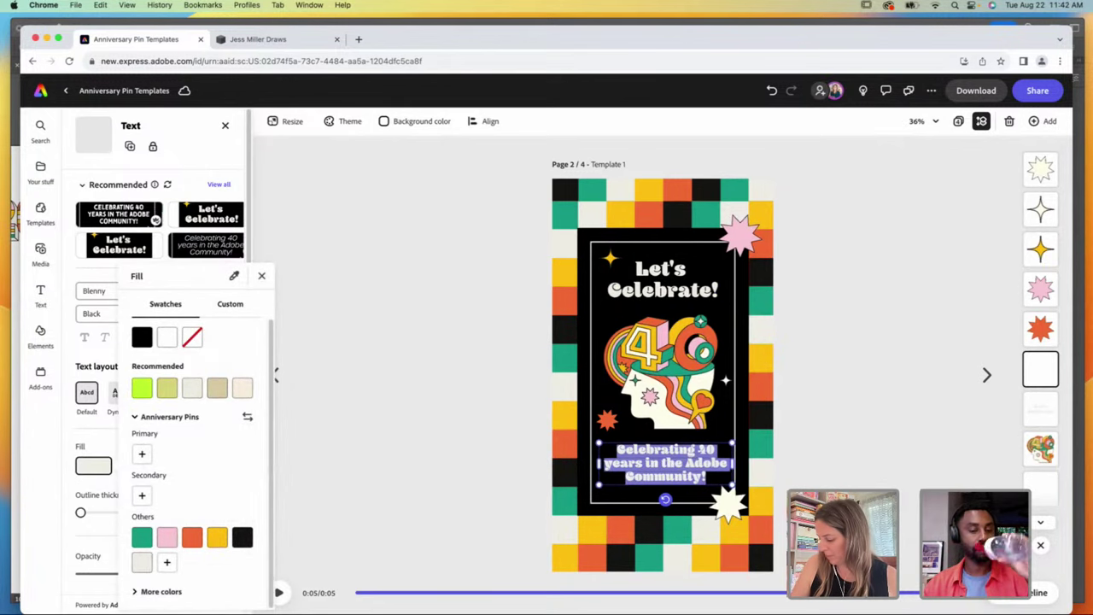
{"action": "key", "text": "Escape"}
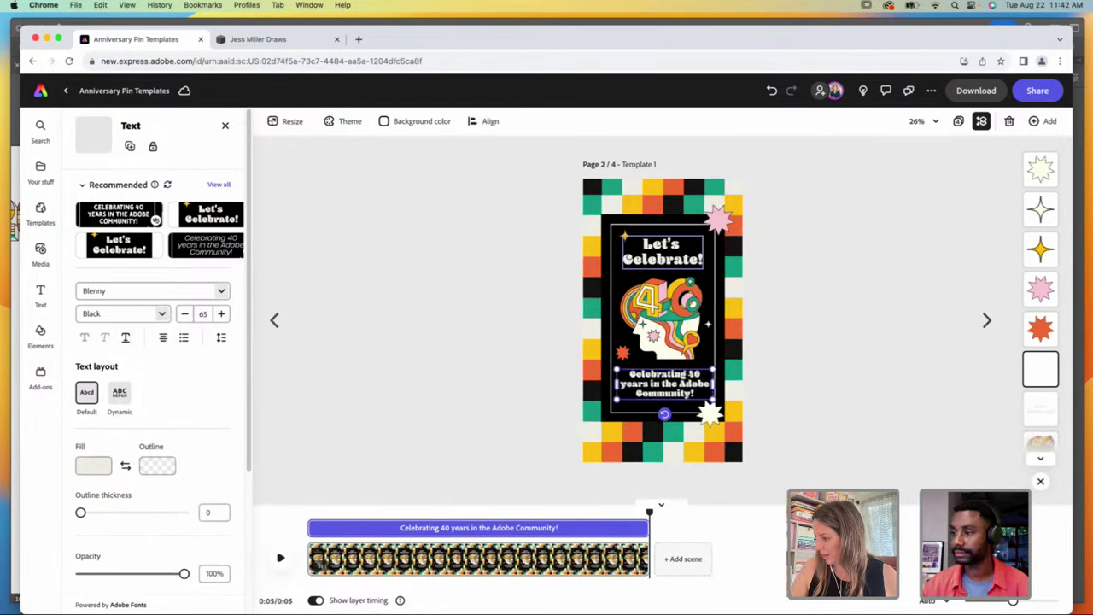
Step: Shorten the heading to 3.2 seconds, delay the bottom text to about 1 second, and preview
{"action": "left_click", "coordinate": [663, 251]}
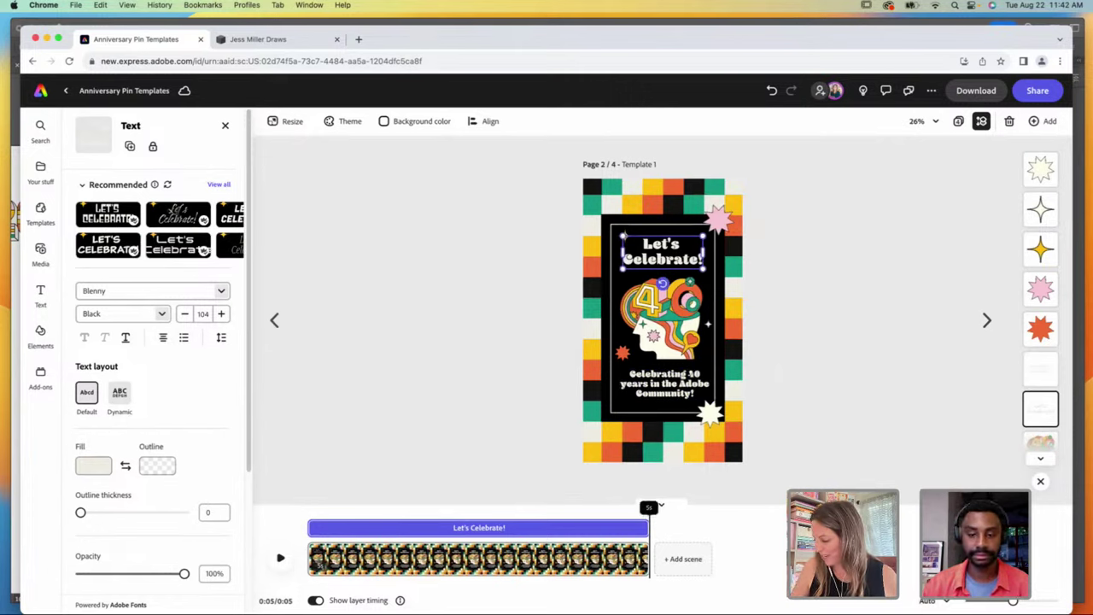
{"action": "left_click_drag", "start_coordinate": [648, 527], "coordinate": [524, 527]}
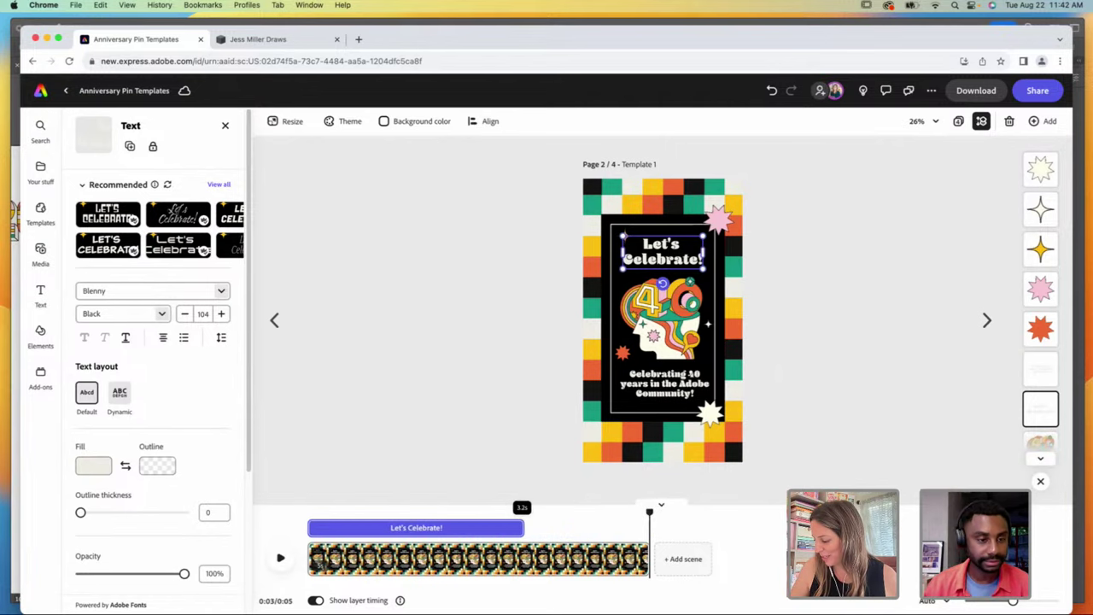
{"action": "left_click", "coordinate": [663, 290]}
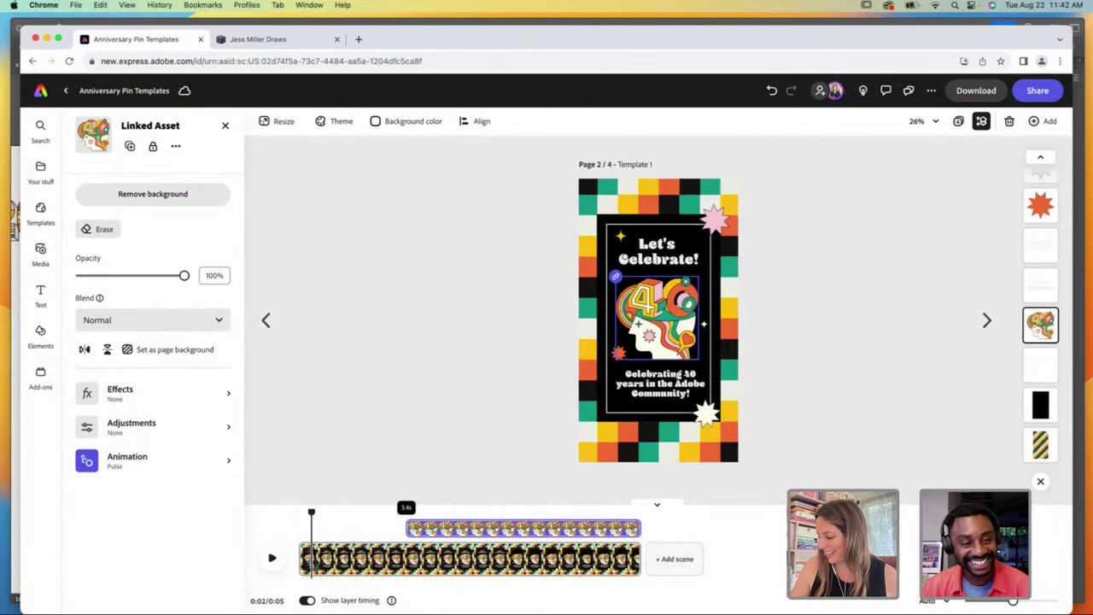
{"action": "left_click", "coordinate": [659, 383]}
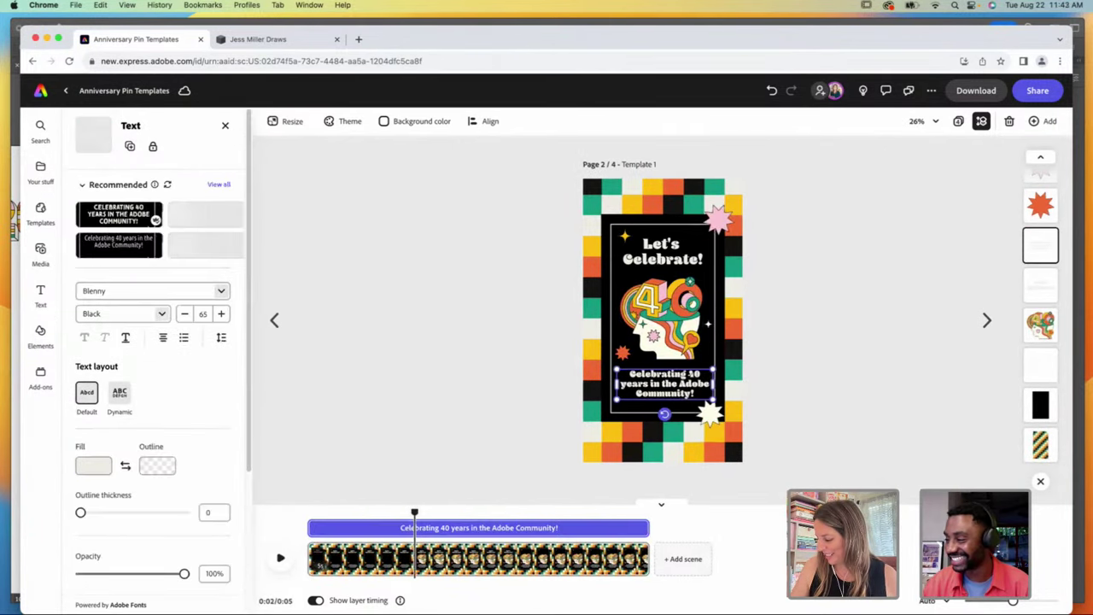
{"action": "left_click_drag", "start_coordinate": [313, 527], "coordinate": [381, 528]}
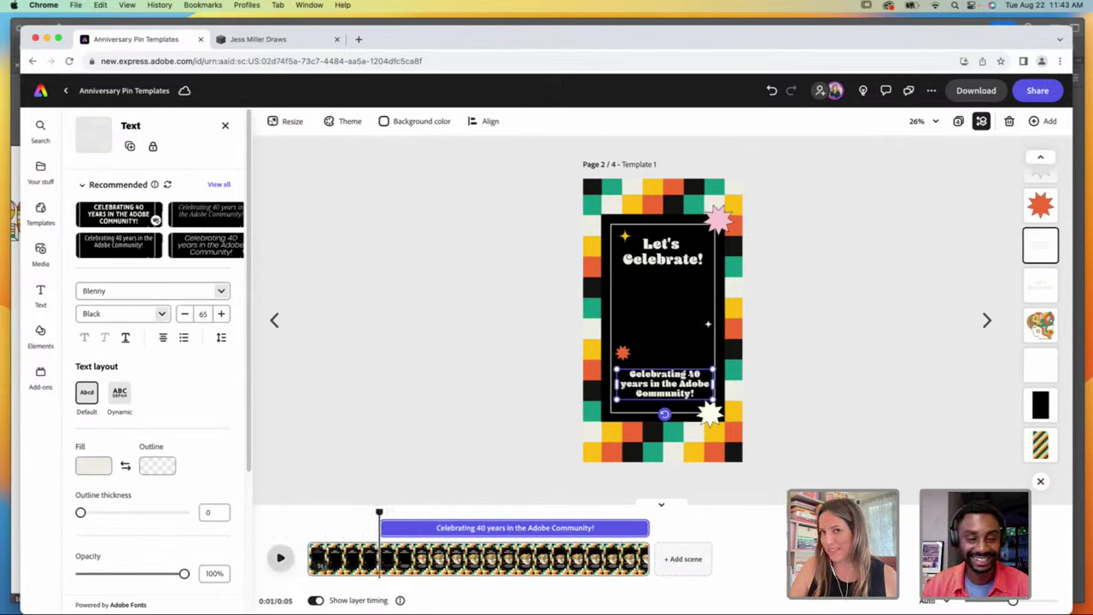
{"action": "key", "text": "space"}
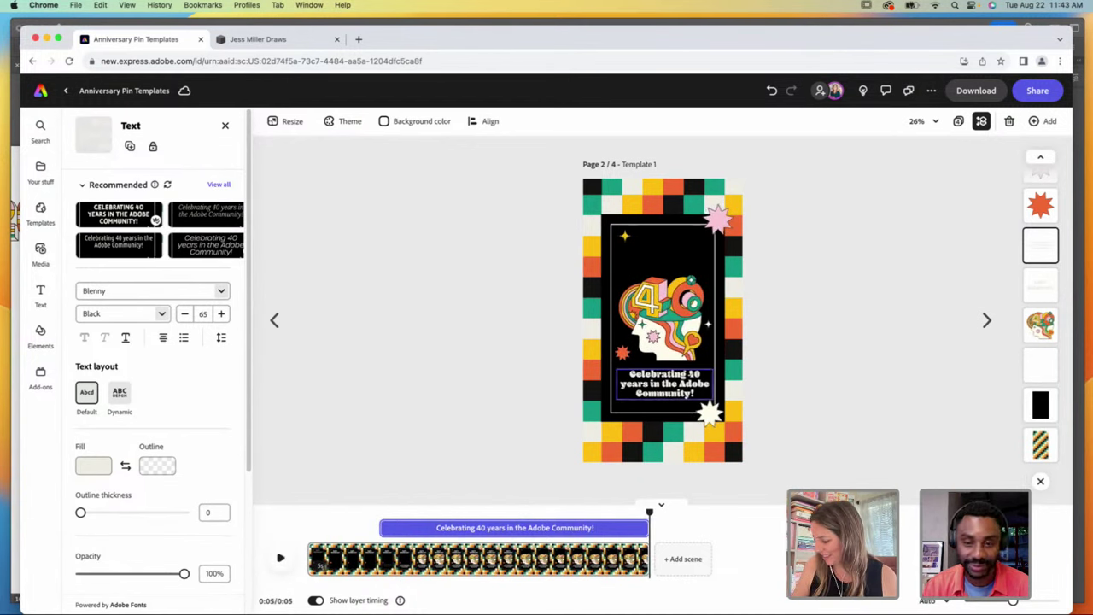
Step: Extend the Let's Celebrate! heading back to the full 5 seconds and replay the preview
{"action": "left_click", "coordinate": [662, 248]}
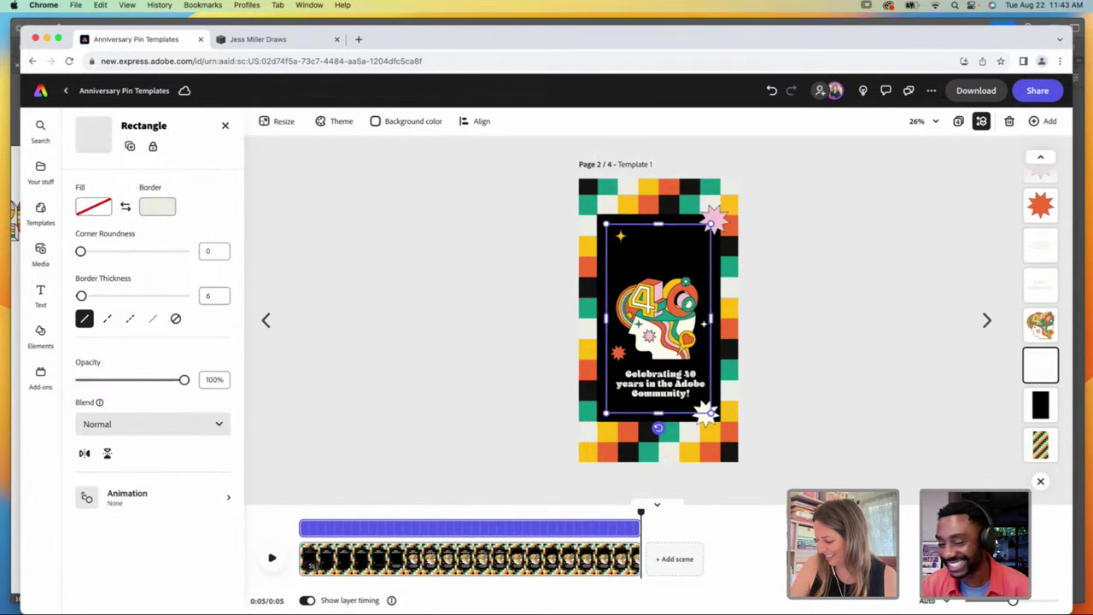
{"action": "left_click", "coordinate": [659, 251]}
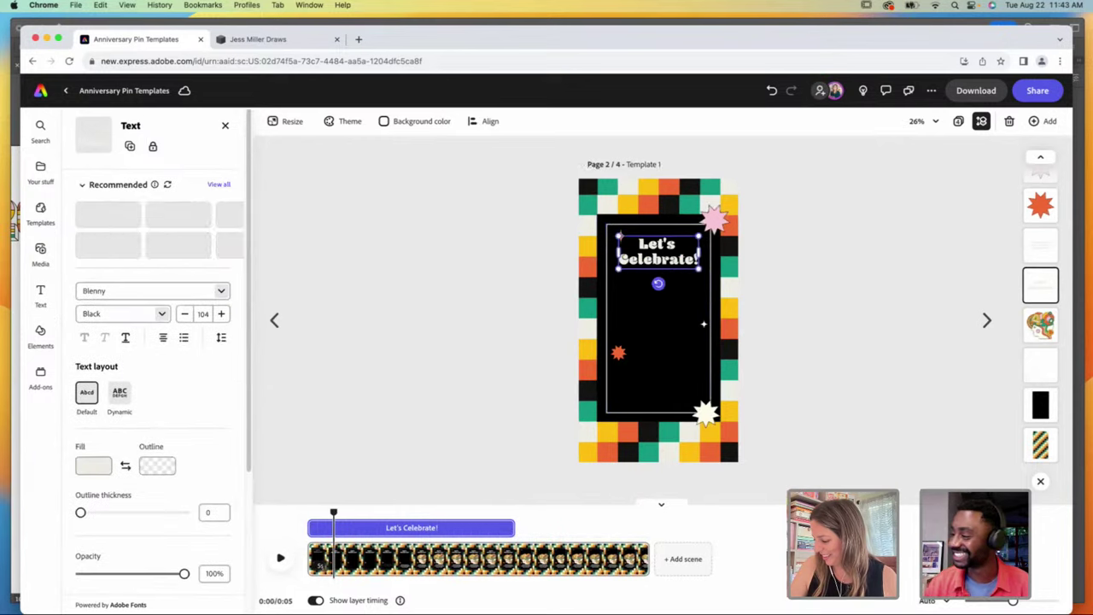
{"action": "left_click_drag", "start_coordinate": [509, 528], "coordinate": [647, 528]}
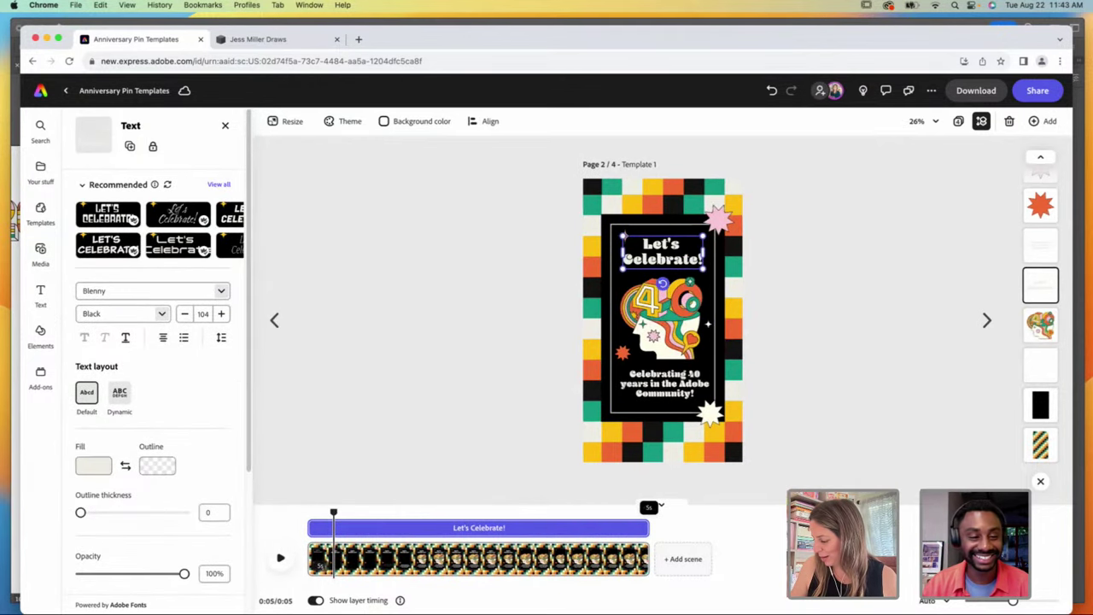
{"action": "key", "text": "space"}
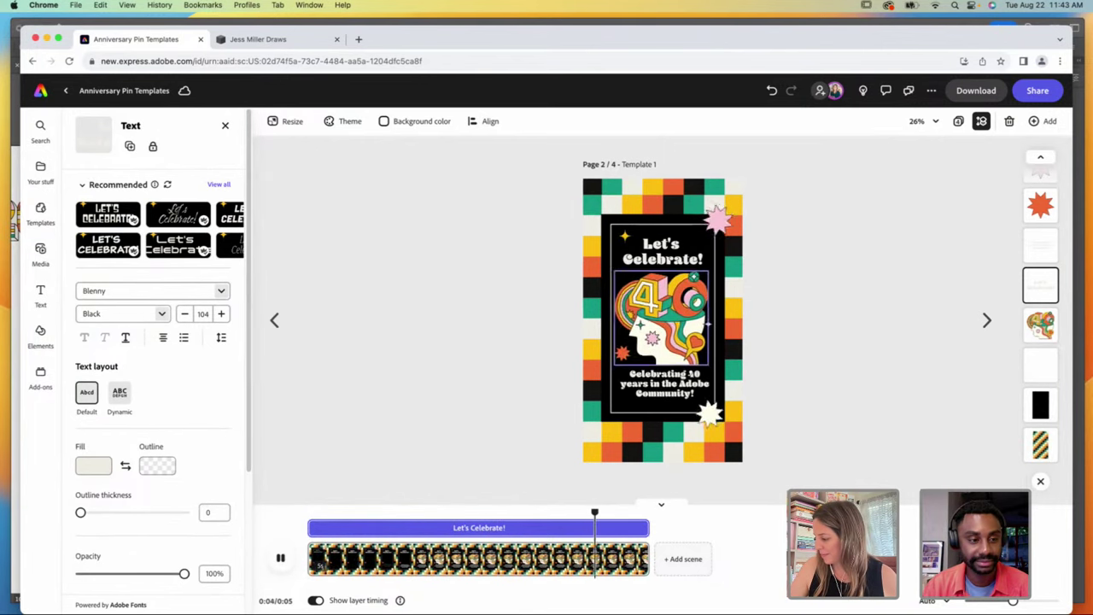
{"action": "left_click", "coordinate": [1040, 324]}
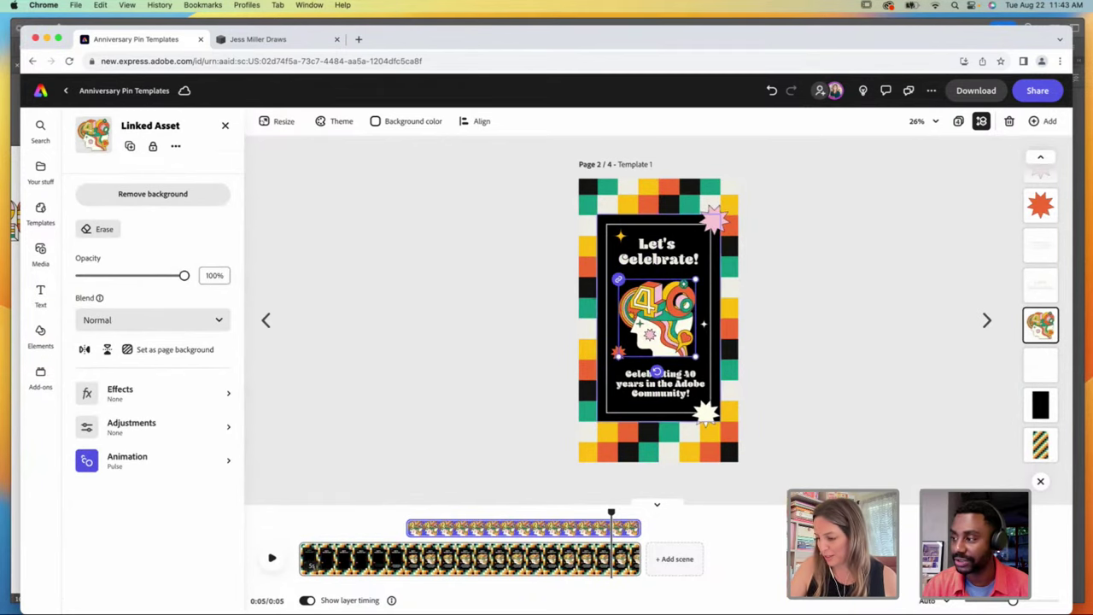
Step: Replace the 40 head illustration's Pulse loop with Breathe and preview the result
{"action": "left_click", "coordinate": [126, 461]}
{"action": "left_click", "coordinate": [152, 184]}
{"action": "left_click", "coordinate": [152, 184]}
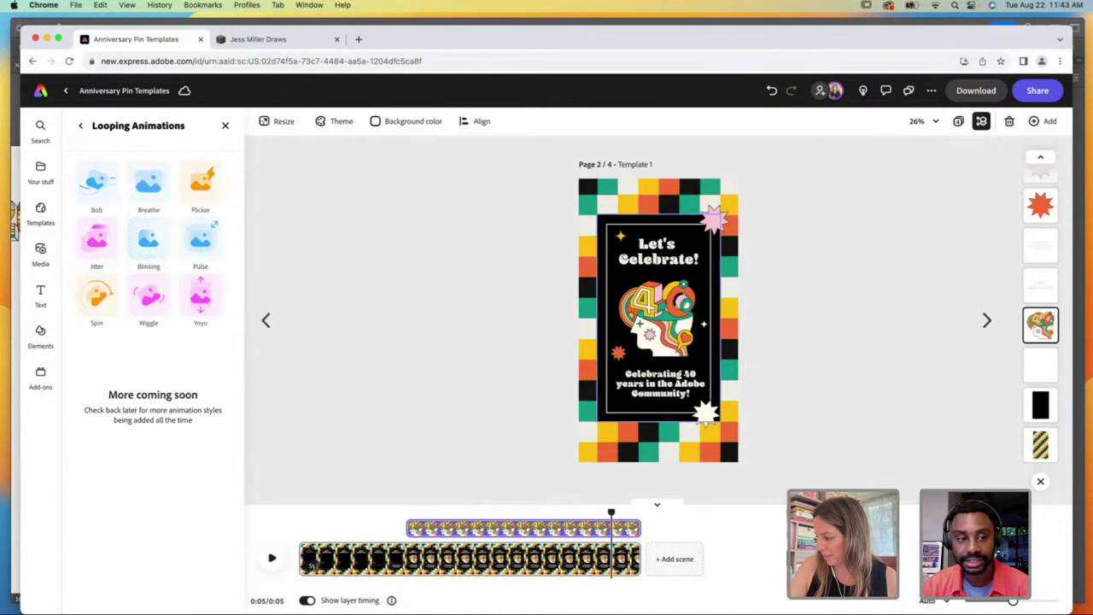
{"action": "left_click", "coordinate": [149, 182]}
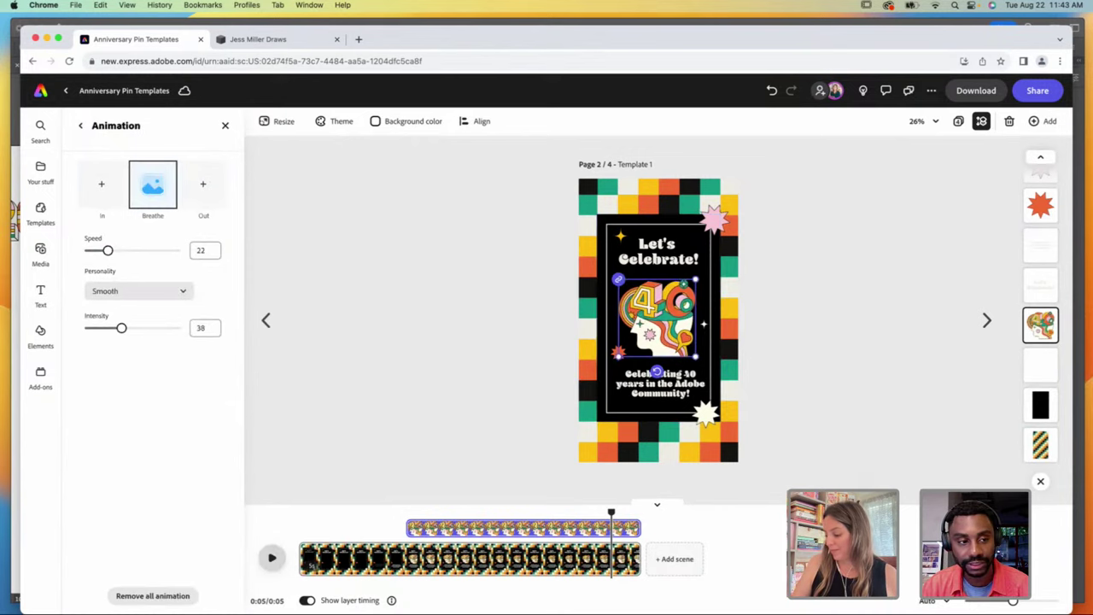
{"action": "left_click", "coordinate": [271, 558]}
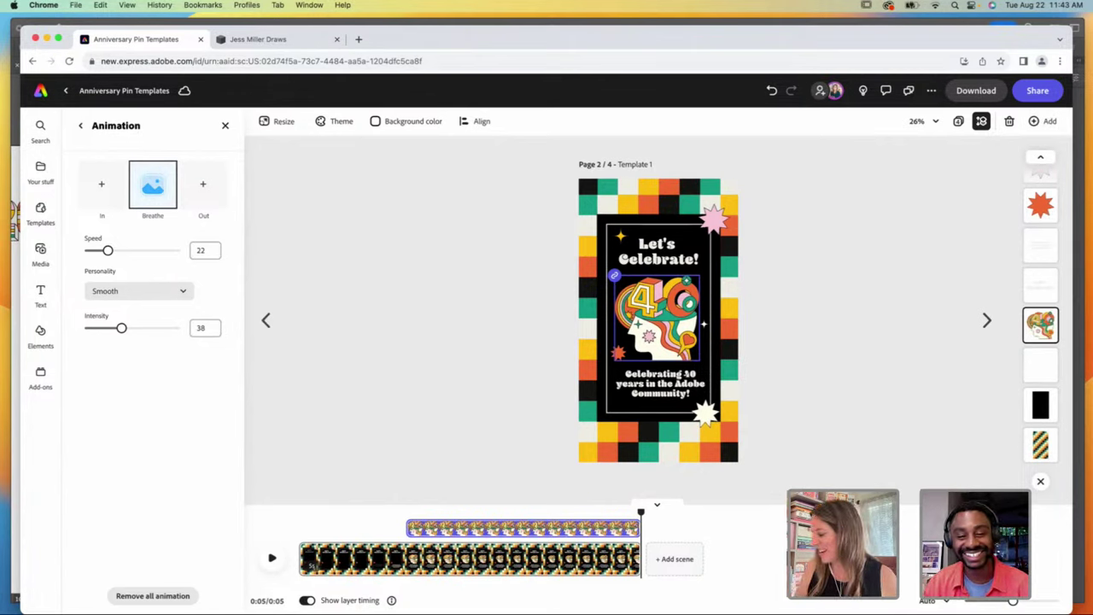
{"action": "key", "text": "Escape"}
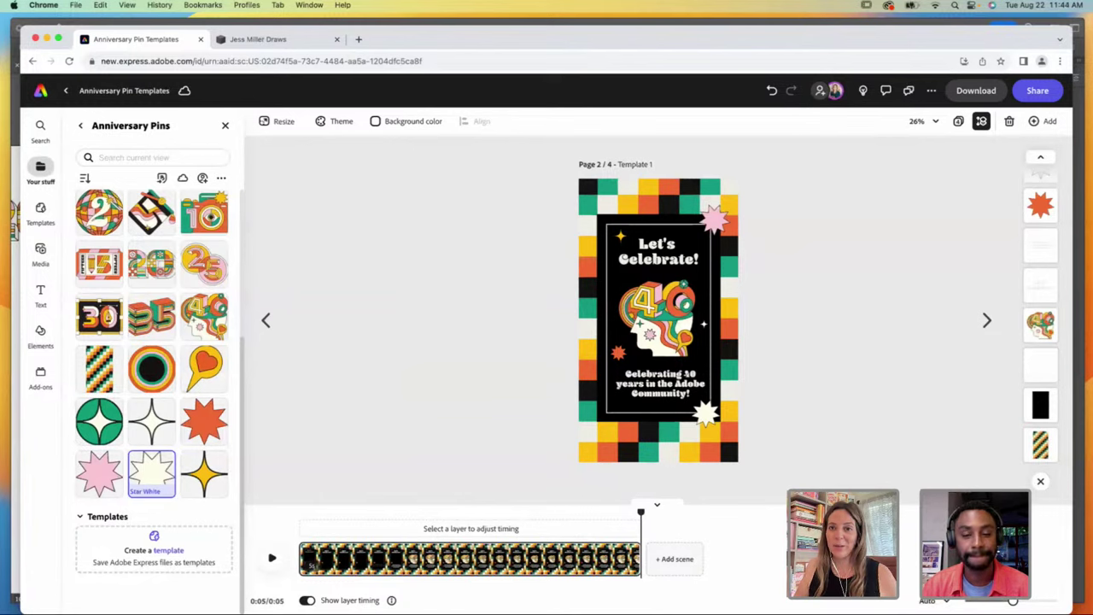
Step: Check the download options, play page 3's animation, then move to blank page 4
{"action": "left_click", "coordinate": [976, 90]}
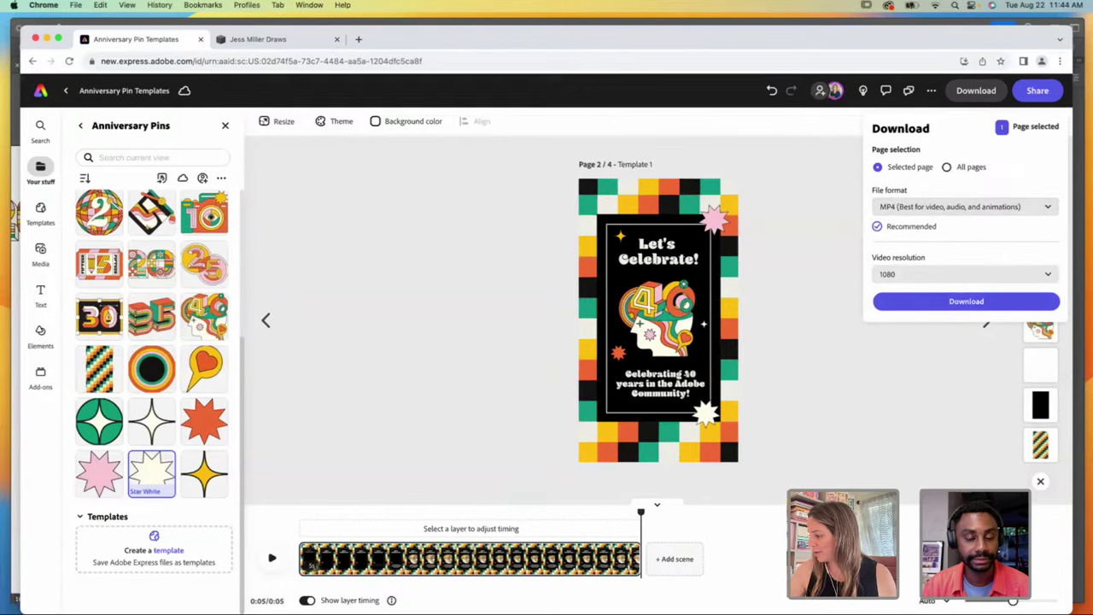
{"action": "key", "text": "Escape"}
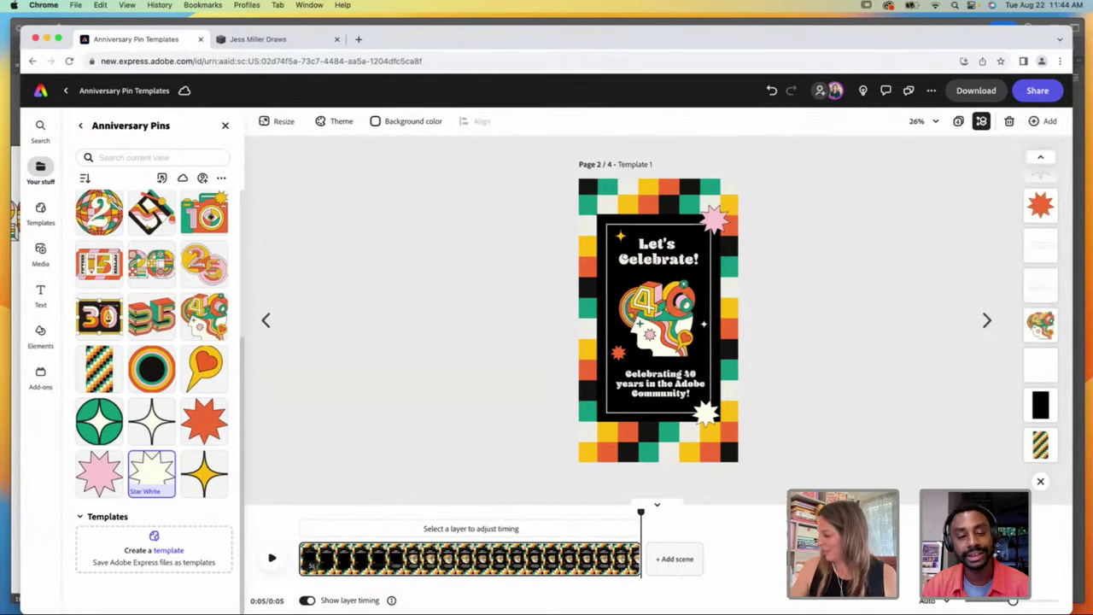
{"action": "left_click", "coordinate": [988, 321]}
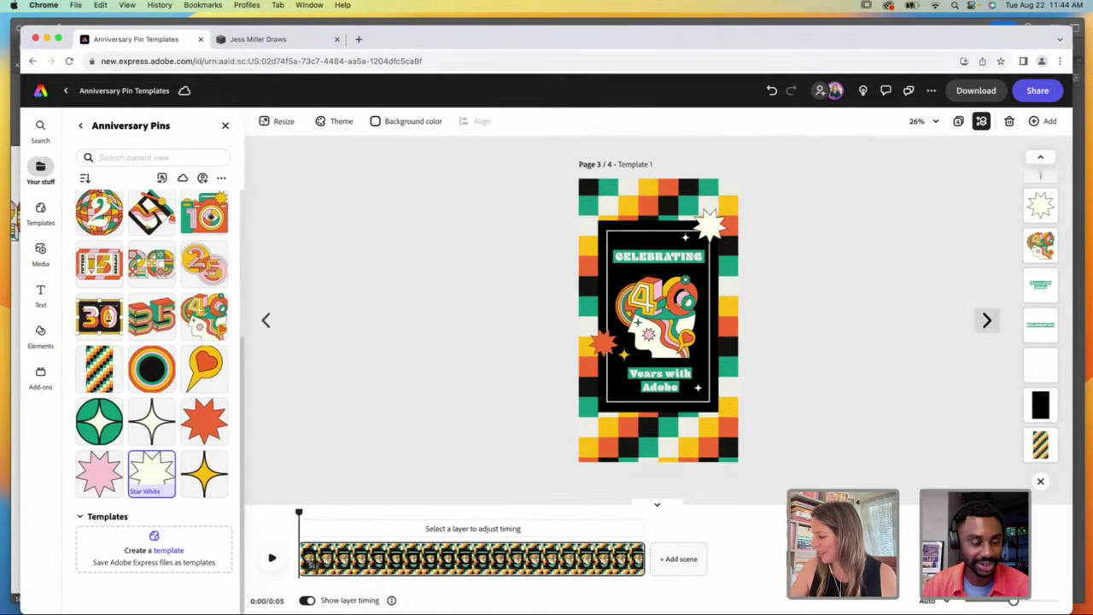
{"action": "left_click", "coordinate": [987, 321]}
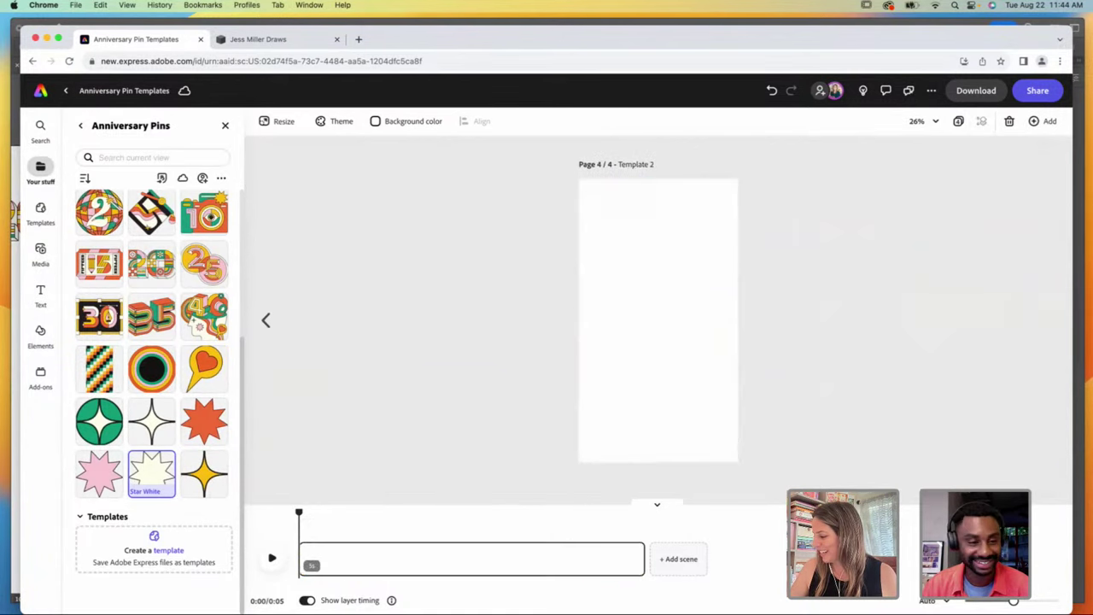
{"action": "left_click", "coordinate": [265, 320]}
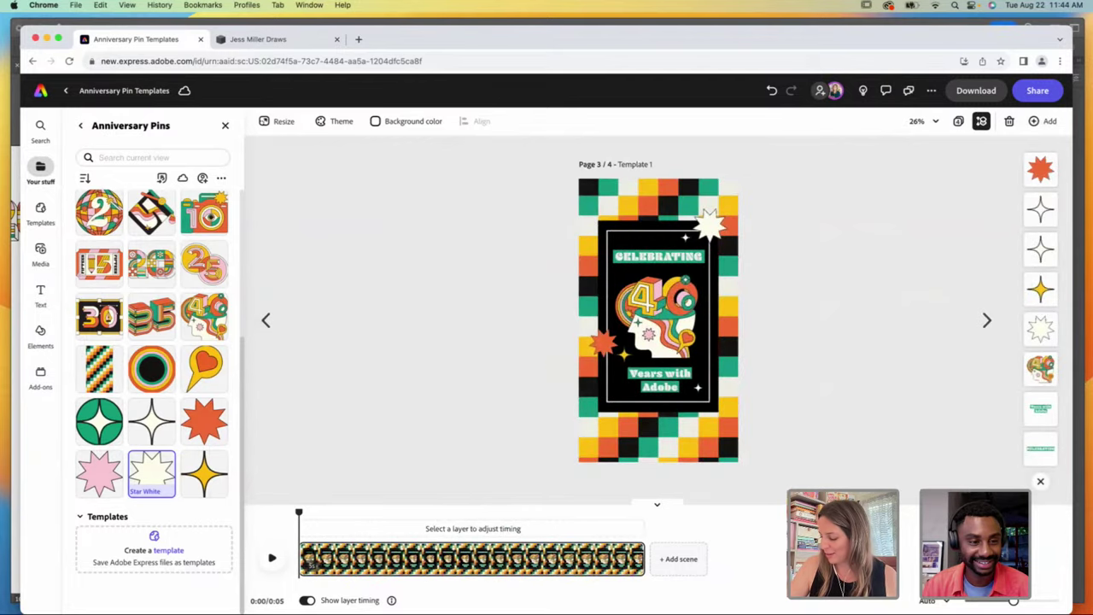
{"action": "key", "text": "space"}
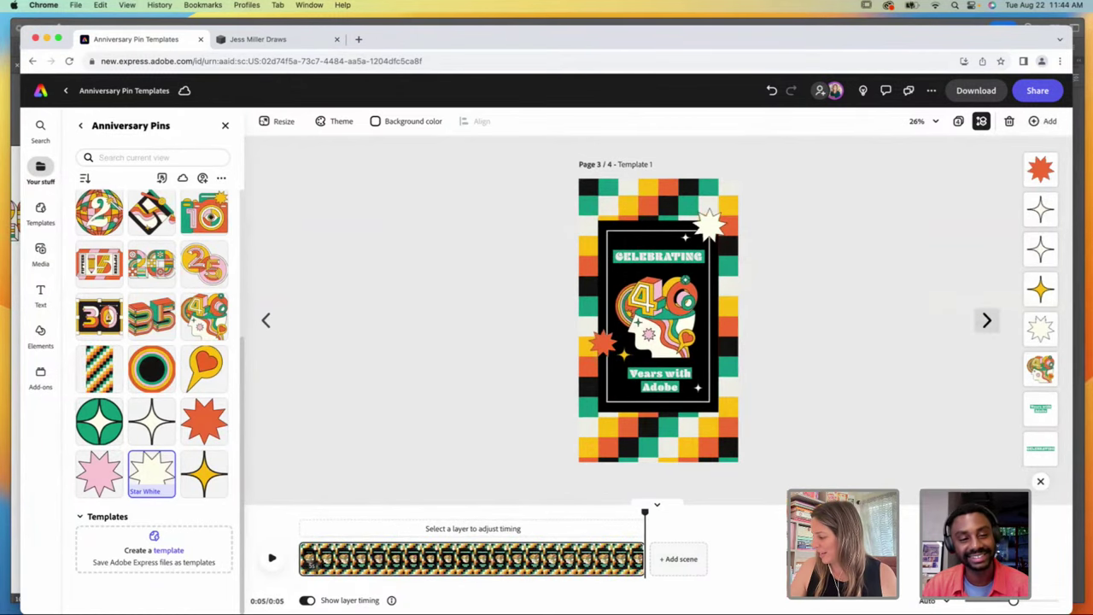
{"action": "left_click", "coordinate": [987, 320]}
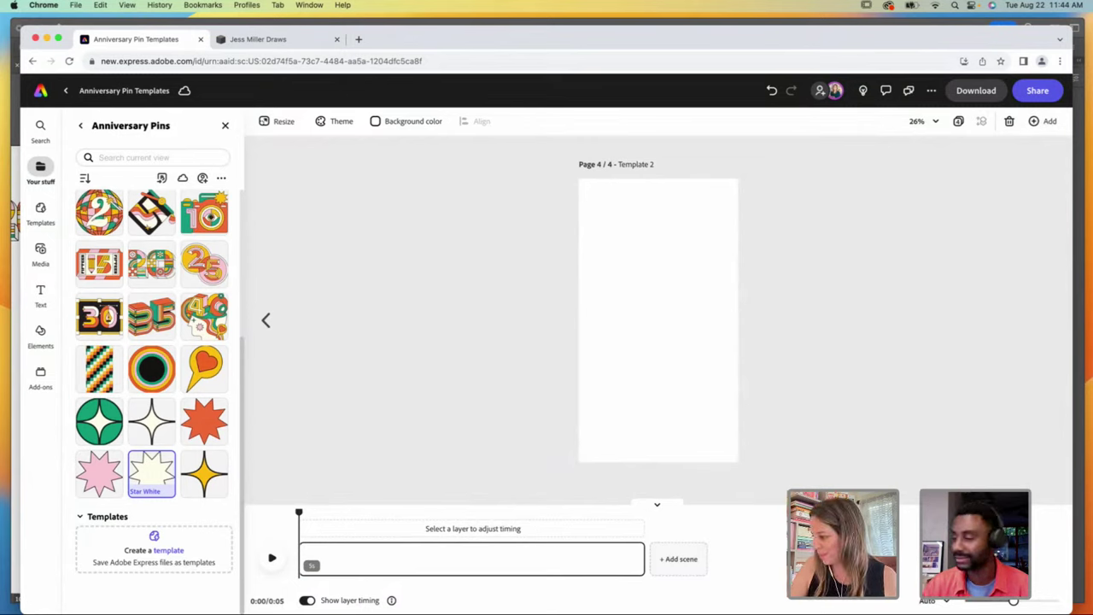
Step: Make page 4's background solid black and collapse the timeline
{"action": "left_click", "coordinate": [410, 120]}
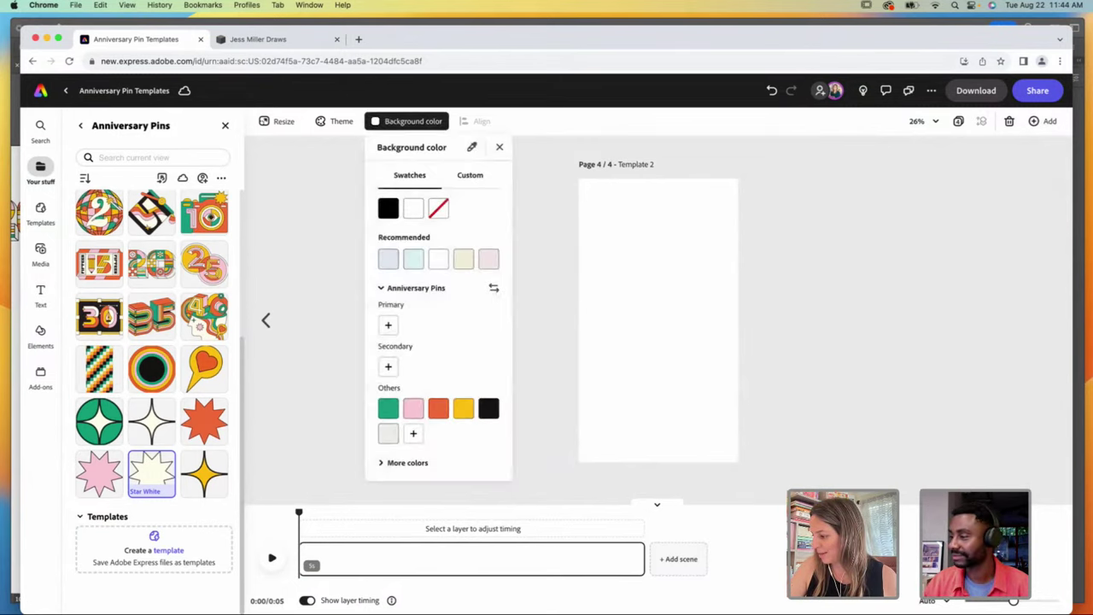
{"action": "left_click", "coordinate": [388, 207]}
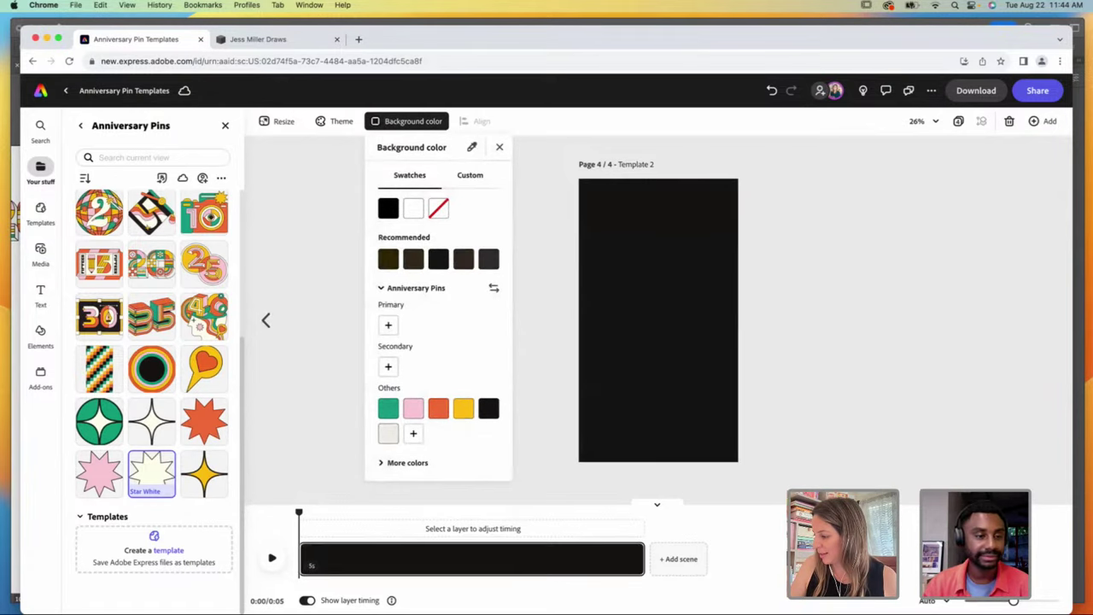
{"action": "key", "text": "Escape"}
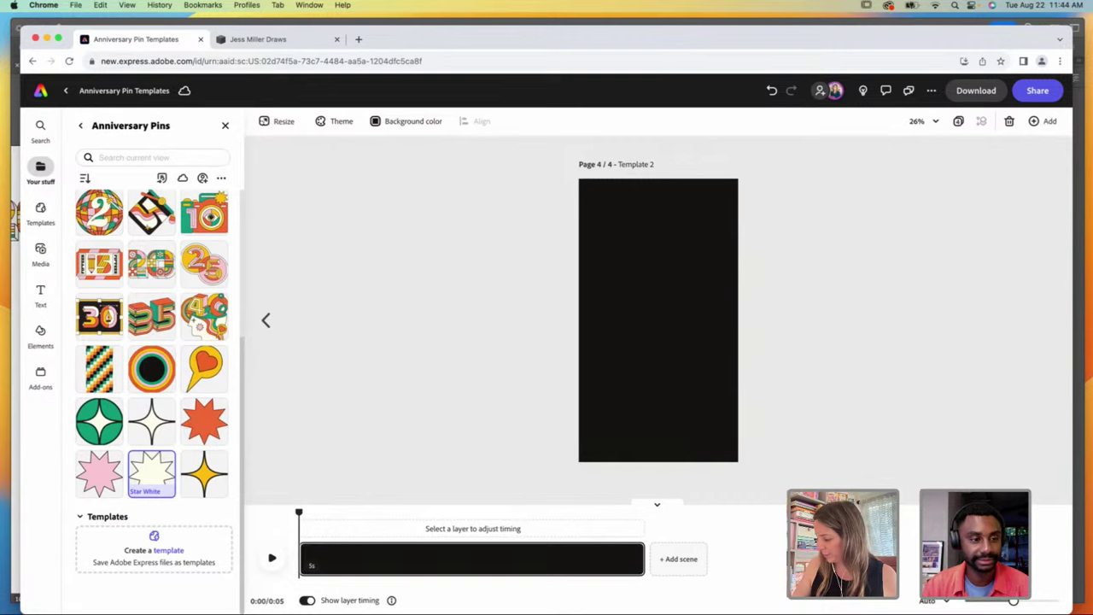
{"action": "left_click", "coordinate": [657, 504]}
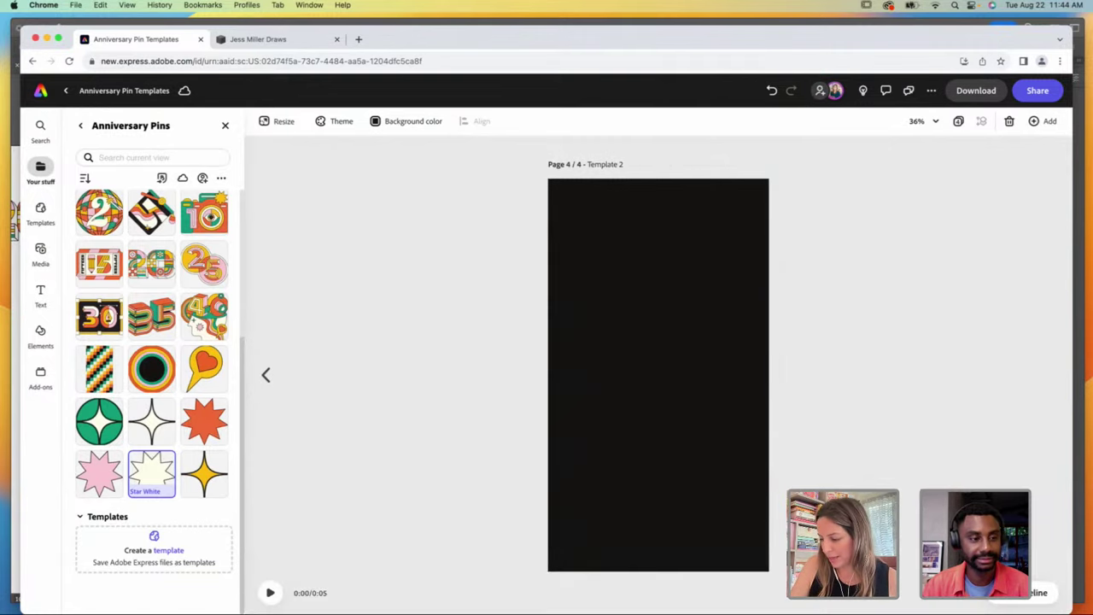
Step: Scatter rainbow ring graphics from the Anniversary Pins library across the black page
{"action": "left_click", "coordinate": [151, 368]}
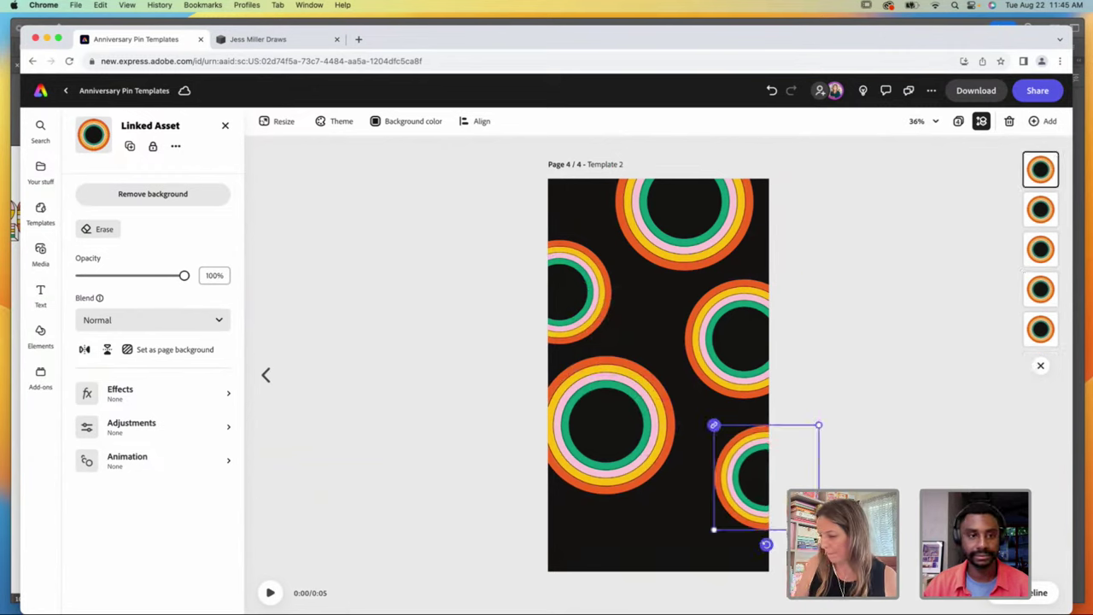
{"action": "left_click", "coordinate": [225, 125]}
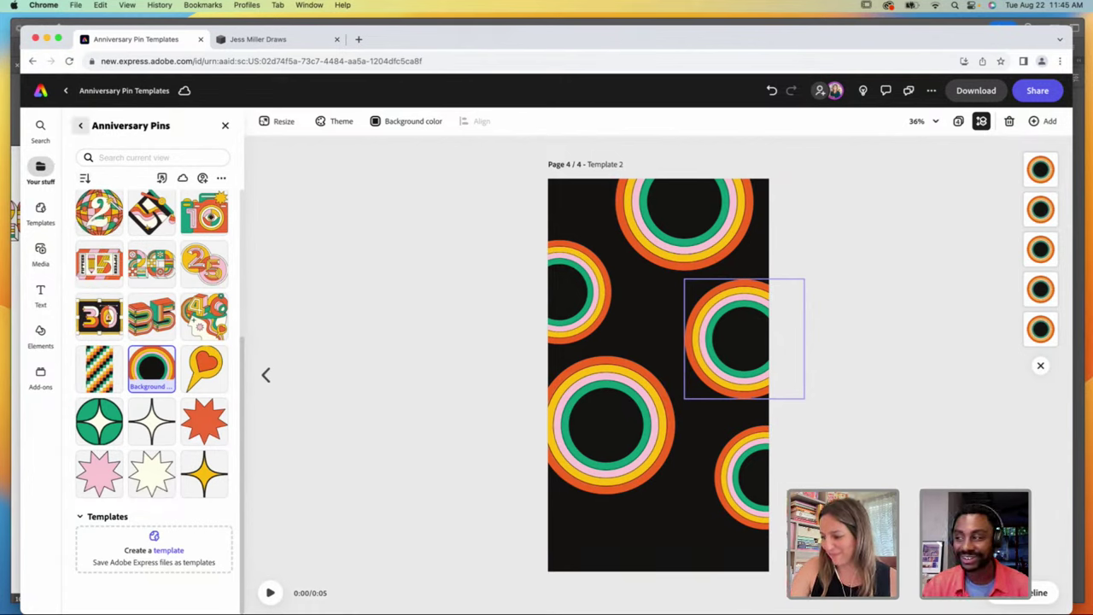
{"action": "left_click", "coordinate": [80, 125]}
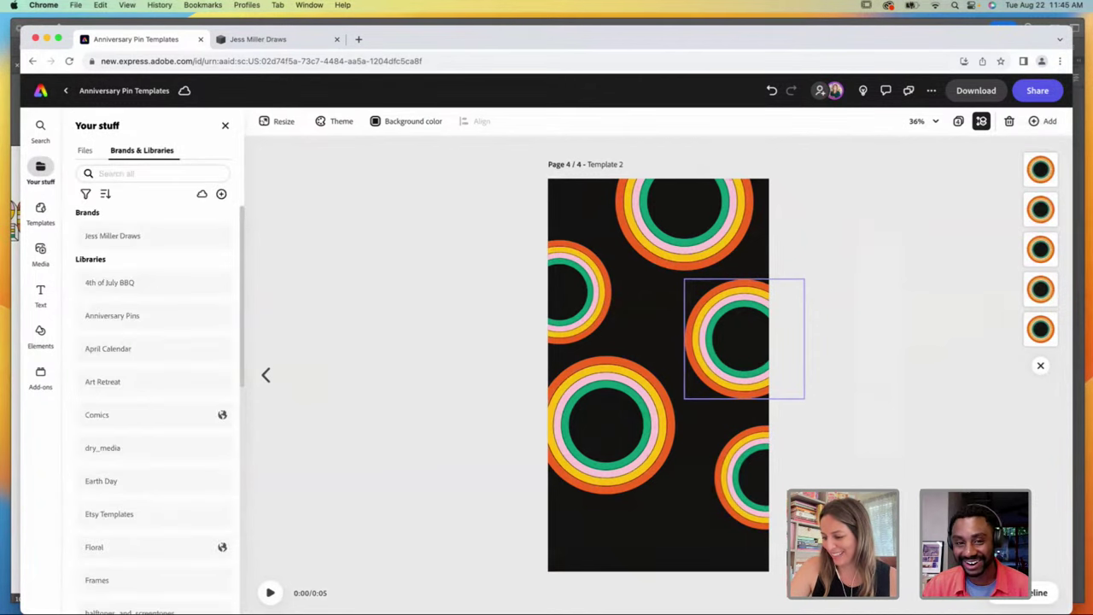
Step: Search stock photos for 'designer' and add the woman-at-desk photo to the page
{"action": "left_click", "coordinate": [40, 249]}
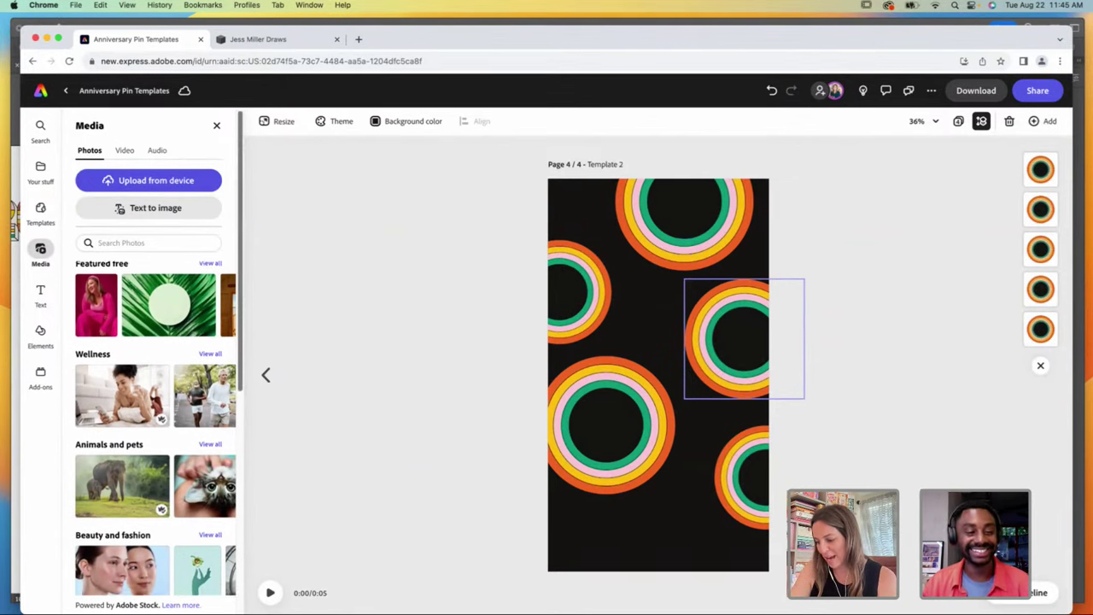
{"action": "scroll", "coordinate": [155, 427], "scroll_direction": "down", "scroll_amount": 3}
{"action": "scroll", "coordinate": [205, 308], "scroll_direction": "up", "scroll_amount": 1}
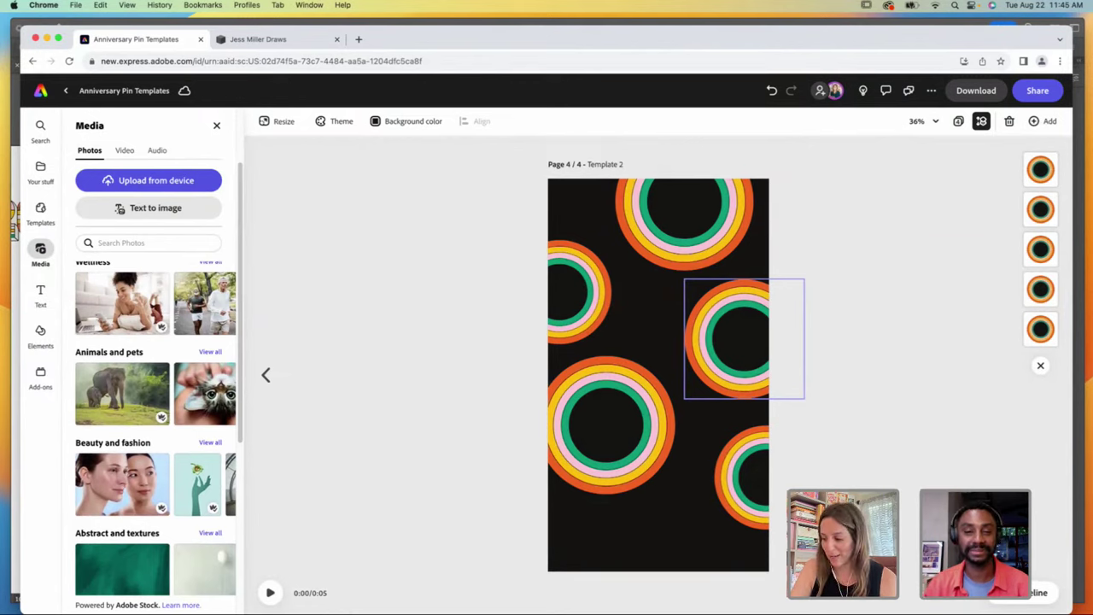
{"action": "left_click", "coordinate": [145, 242]}
{"action": "type", "text": "designer"}
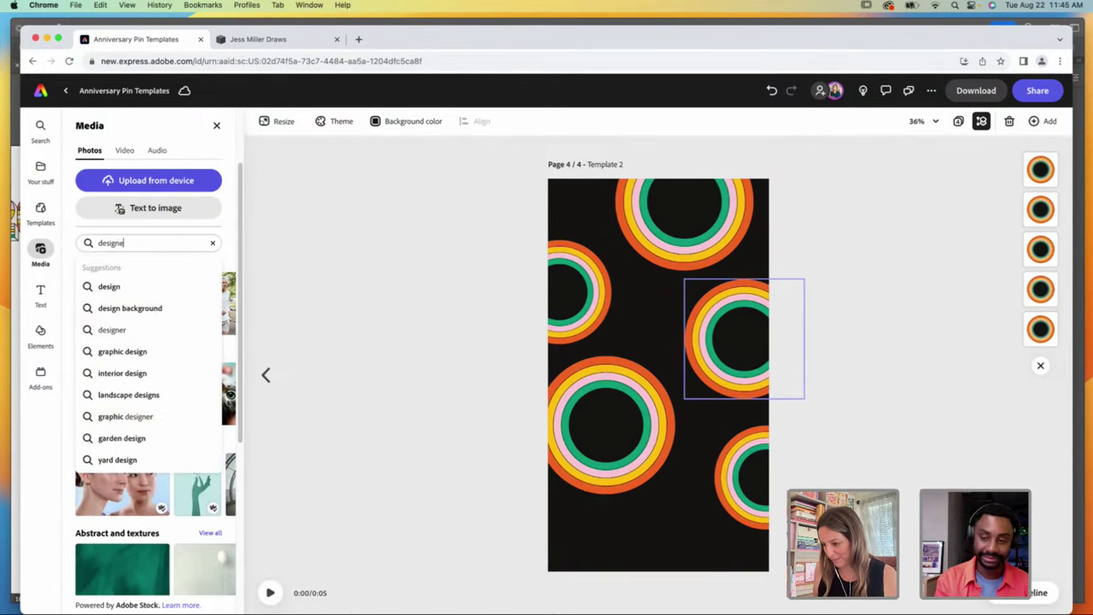
{"action": "key", "text": "Return"}
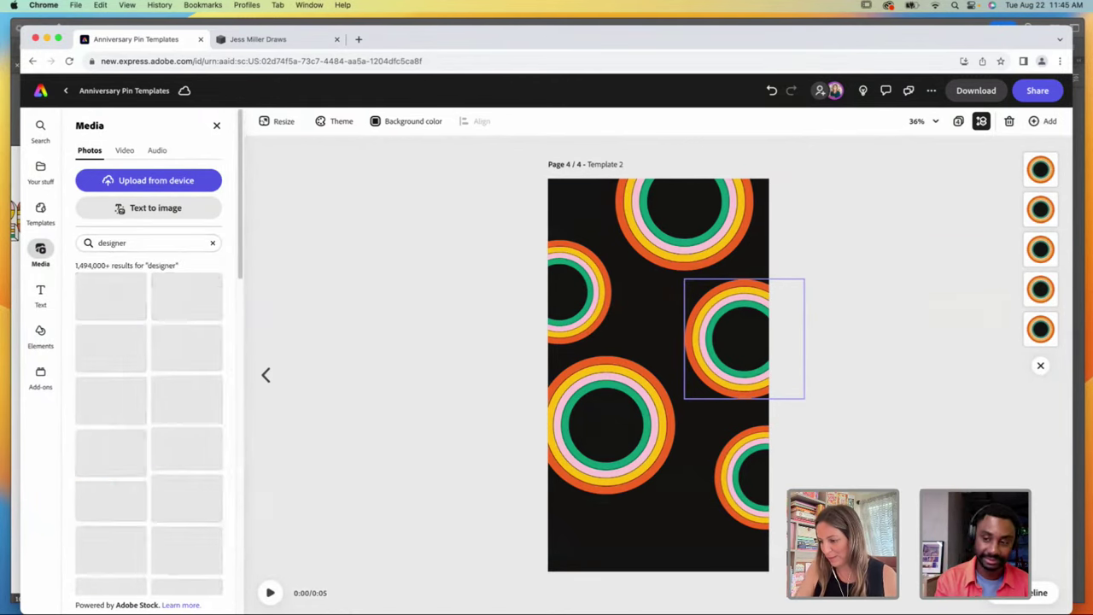
{"action": "scroll", "coordinate": [240, 225], "scroll_direction": "down", "scroll_amount": 1}
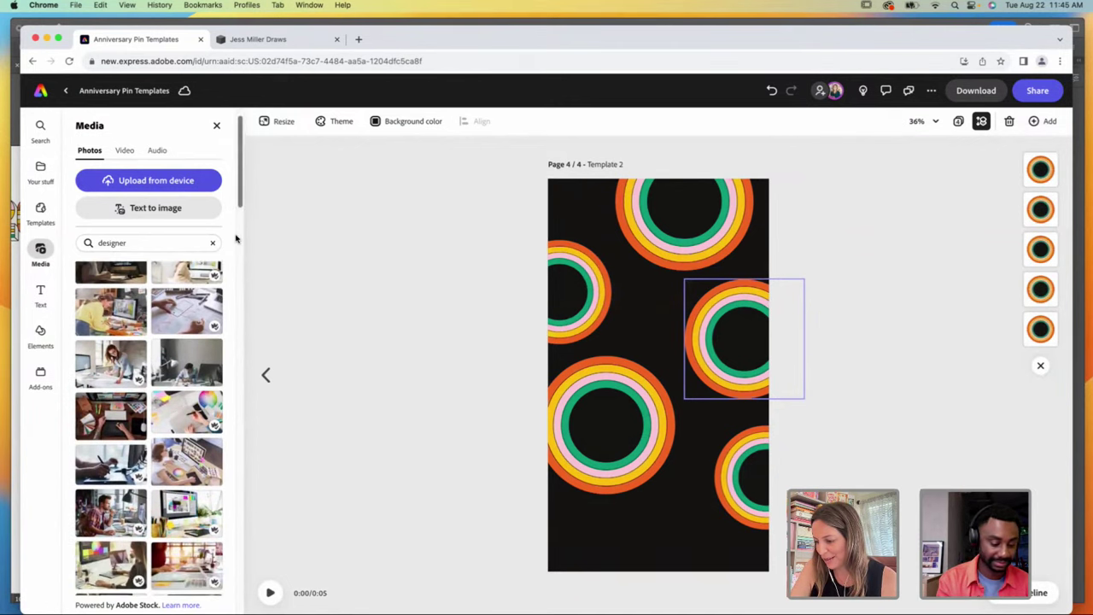
{"action": "scroll", "coordinate": [241, 205], "scroll_direction": "up", "scroll_amount": 1}
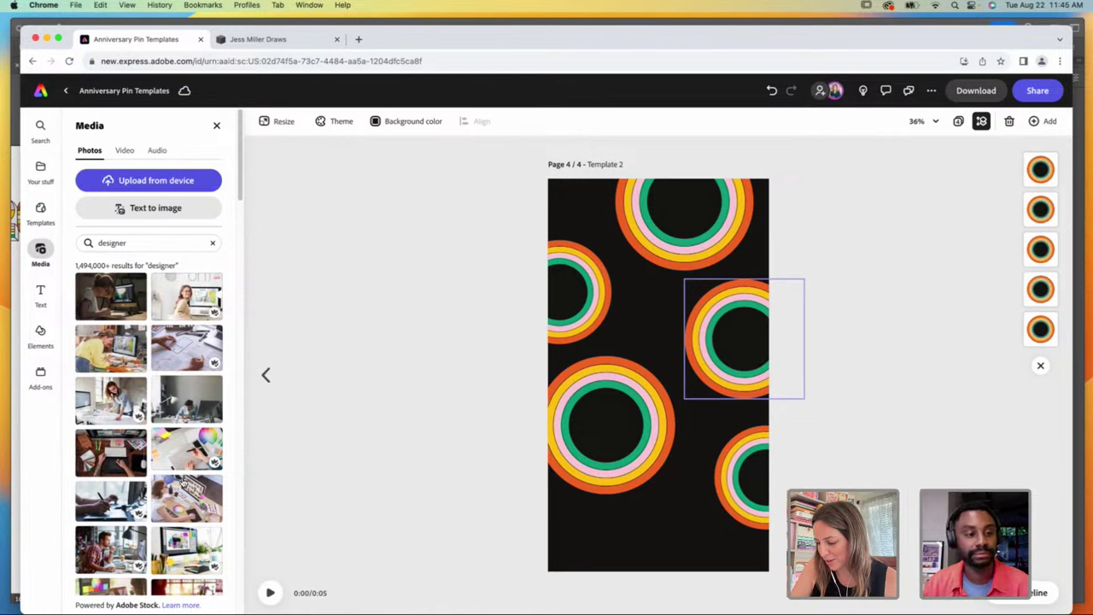
{"action": "left_click", "coordinate": [185, 305]}
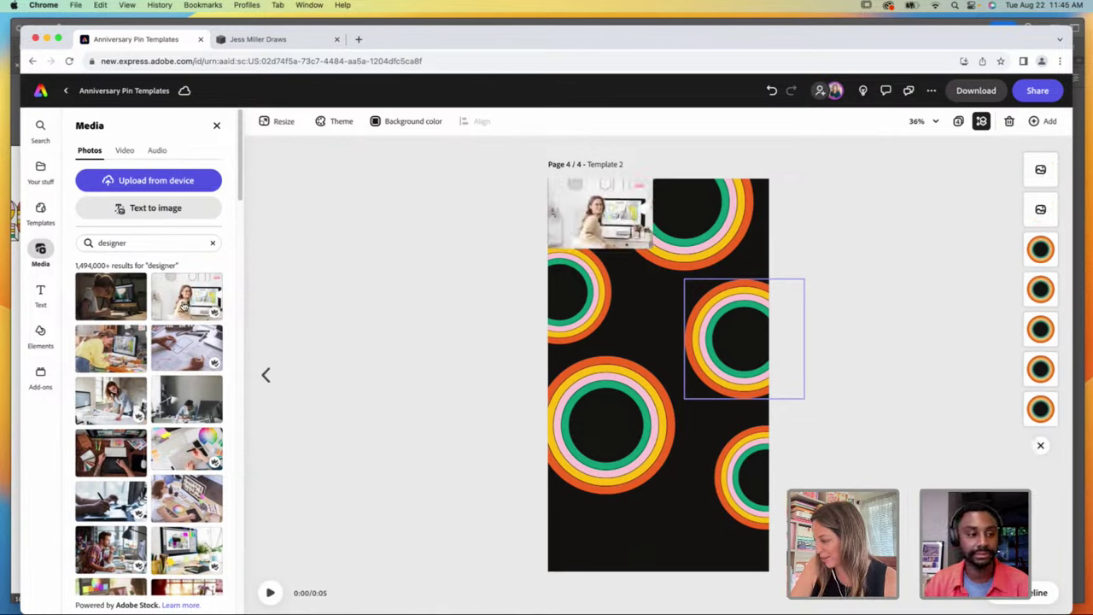
{"action": "left_click_drag", "start_coordinate": [185, 304], "coordinate": [647, 306]}
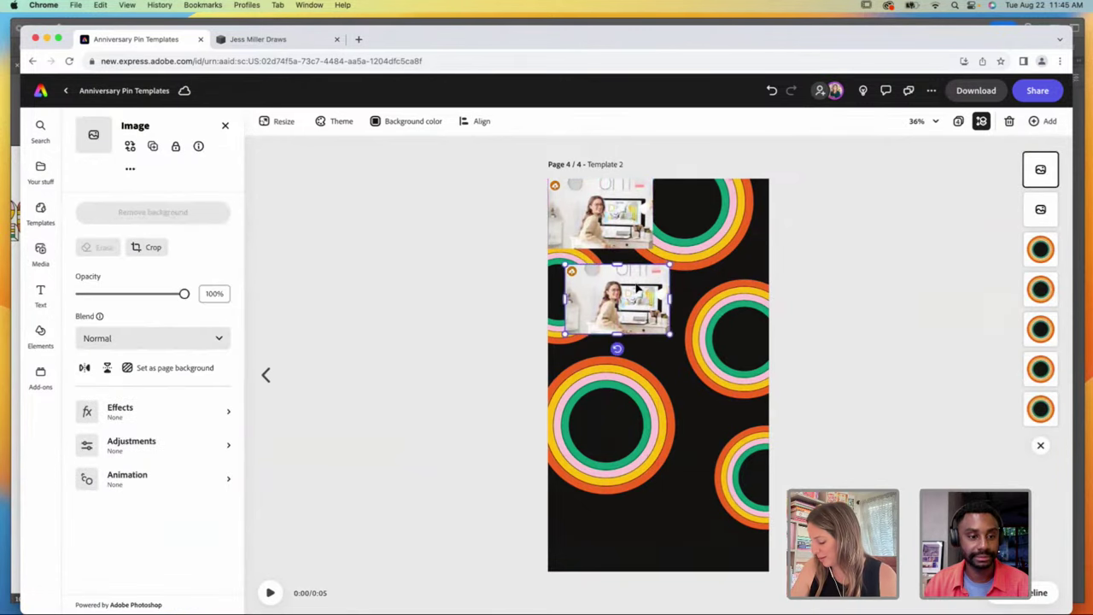
{"action": "key", "text": "BackSpace"}
Step: Enlarge the designer photo and position it across the middle of the page
{"action": "left_click", "coordinate": [621, 215]}
{"action": "left_click_drag", "start_coordinate": [652, 249], "coordinate": [831, 368]}
{"action": "left_click_drag", "start_coordinate": [729, 298], "coordinate": [708, 378]}
{"action": "left_click_drag", "start_coordinate": [808, 254], "coordinate": [884, 169]}
{"action": "left_click_drag", "start_coordinate": [742, 276], "coordinate": [706, 298]}
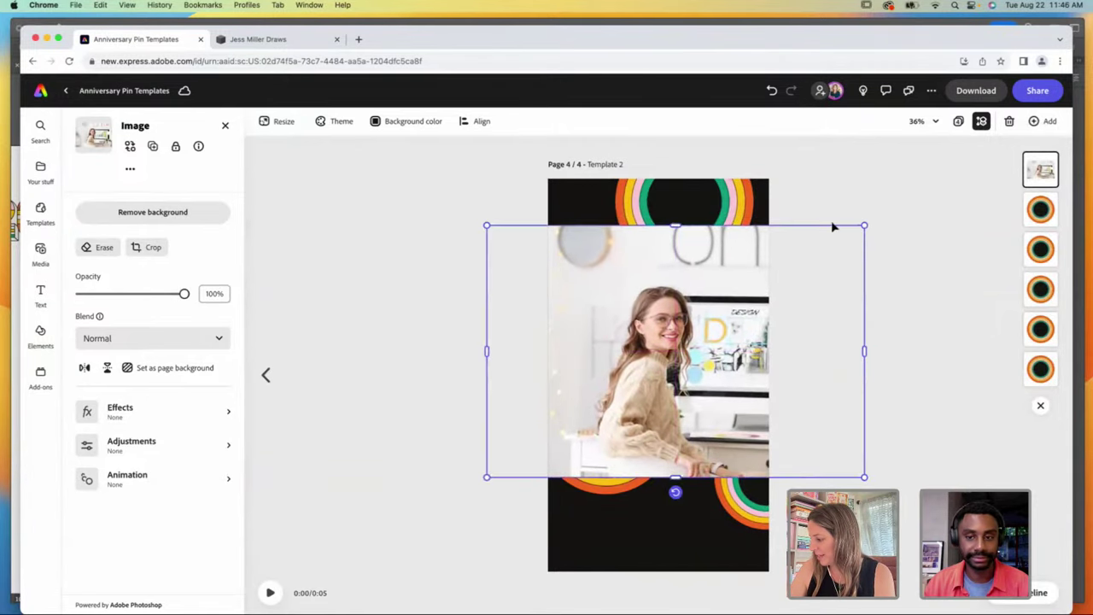
{"action": "left_click_drag", "start_coordinate": [863, 224], "coordinate": [888, 197]}
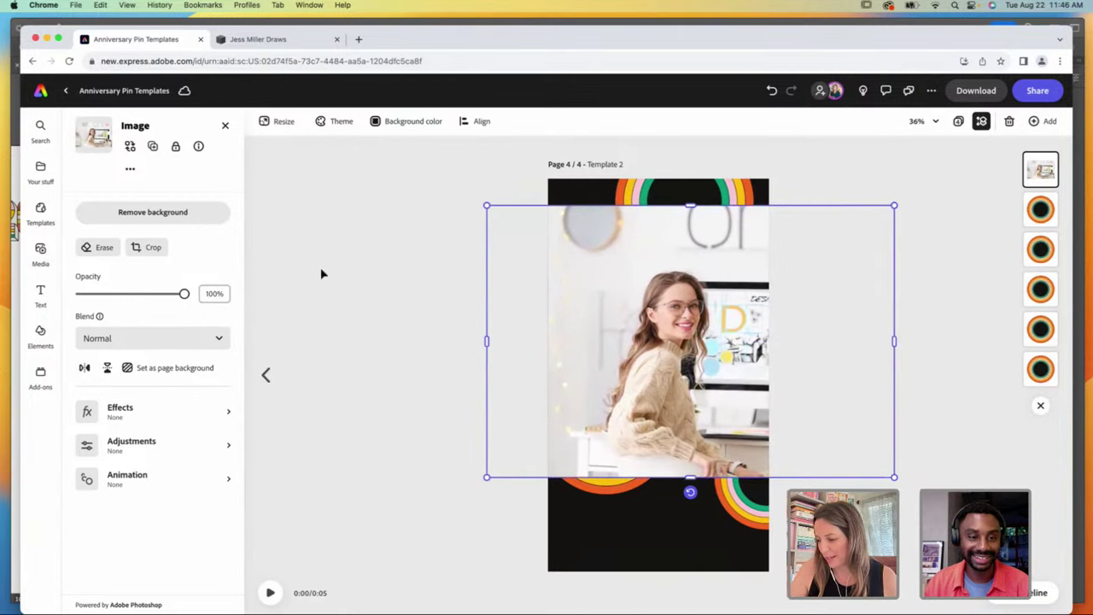
Step: Crop the designer photo by trimming its sides into a narrower panel
{"action": "left_click", "coordinate": [153, 247]}
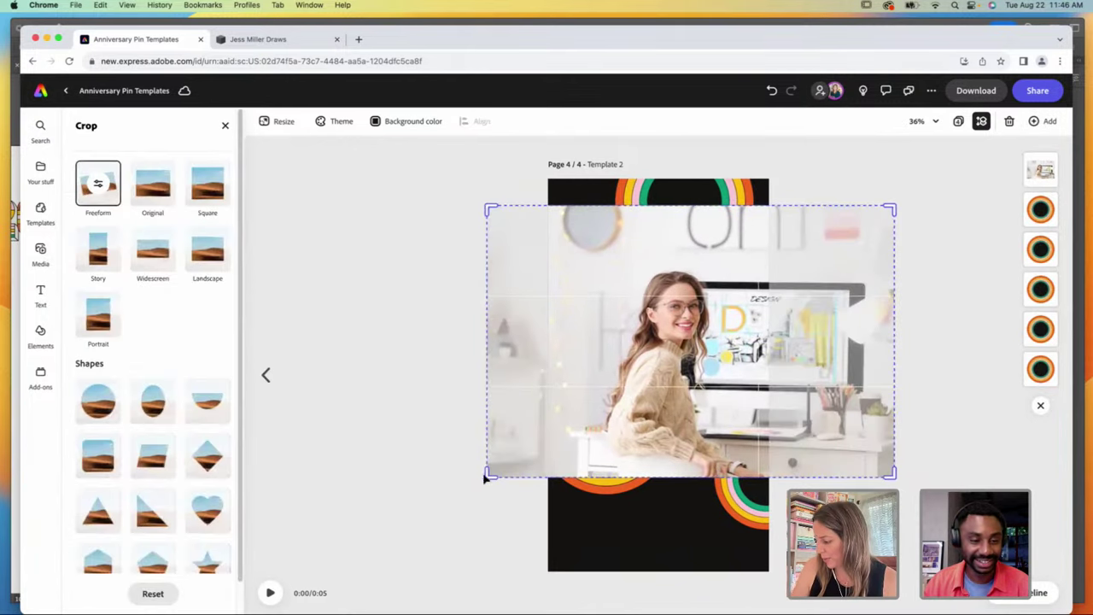
{"action": "left_click_drag", "start_coordinate": [485, 478], "coordinate": [578, 476]}
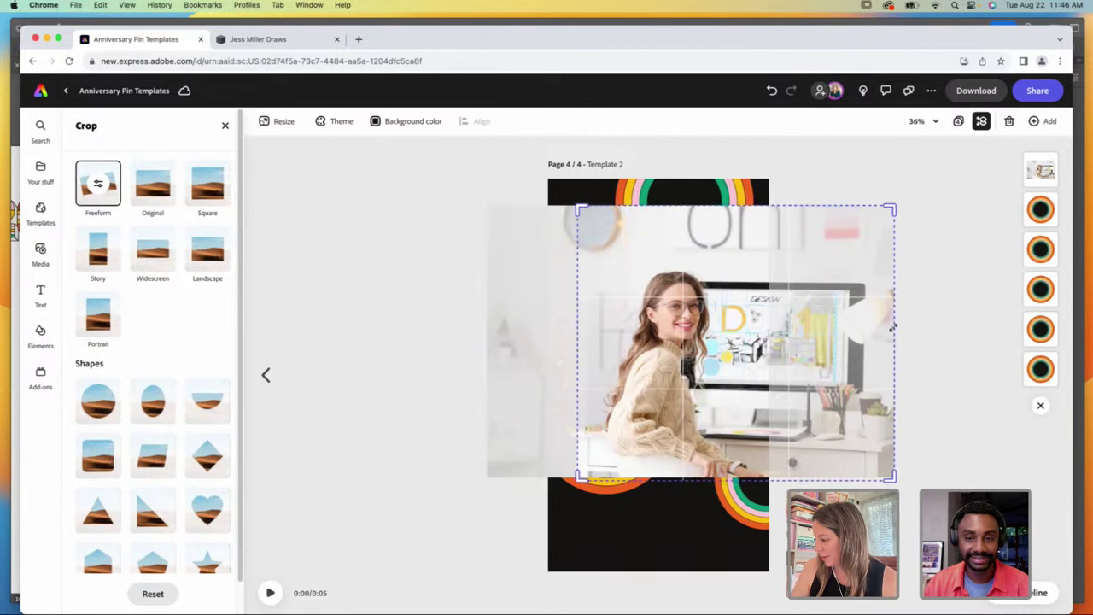
{"action": "left_click_drag", "start_coordinate": [891, 476], "coordinate": [743, 475]}
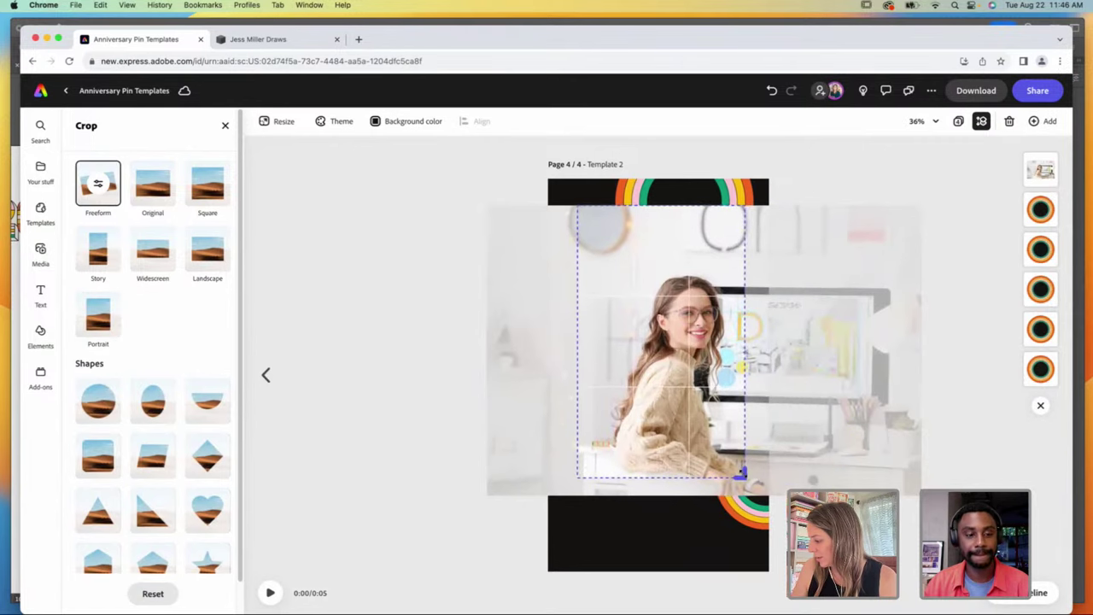
{"action": "left_click", "coordinate": [833, 483]}
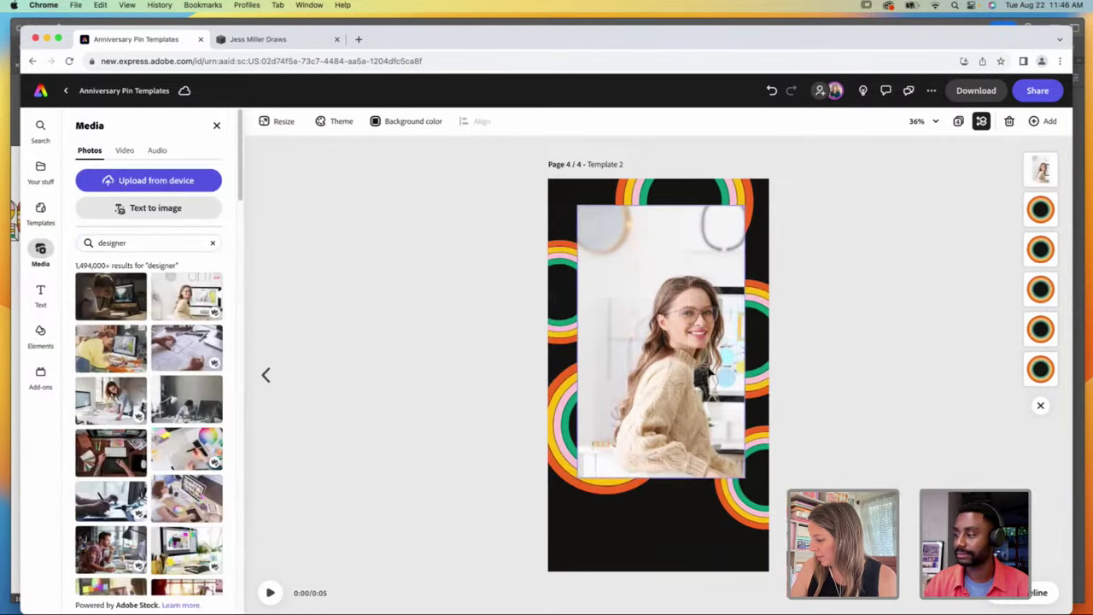
Step: Refine the crop, enlarging and shifting the image left within the tall frame
{"action": "left_click", "coordinate": [706, 374]}
{"action": "double_click", "coordinate": [683, 370]}
{"action": "left_click_drag", "start_coordinate": [686, 369], "coordinate": [666, 337]}
{"action": "left_click_drag", "start_coordinate": [886, 207], "coordinate": [925, 179]}
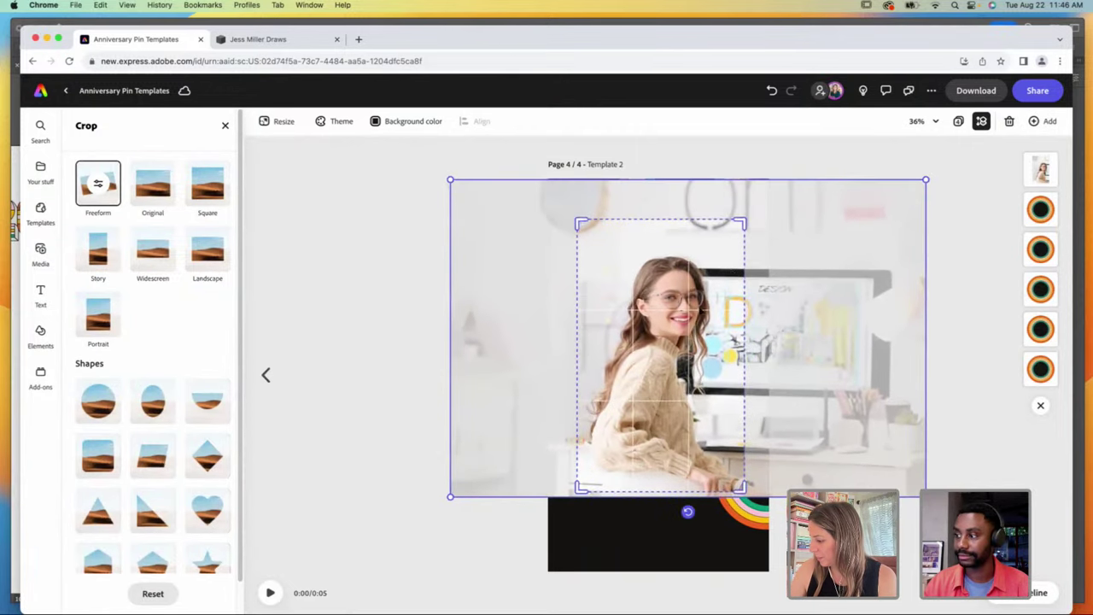
{"action": "left_click_drag", "start_coordinate": [701, 335], "coordinate": [685, 339]}
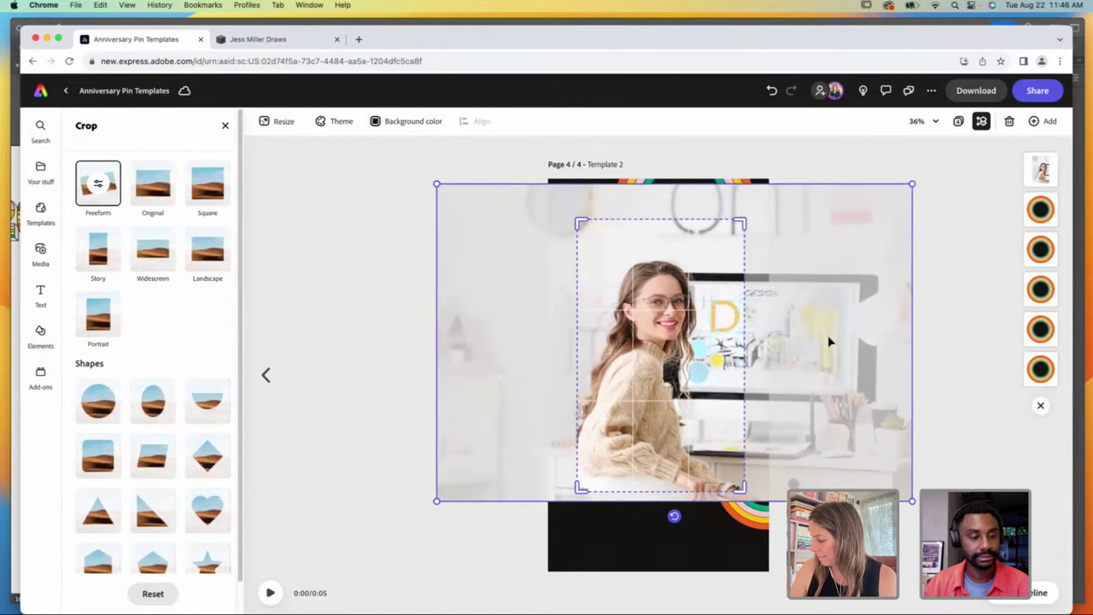
{"action": "left_click", "coordinate": [946, 402]}
{"action": "left_click", "coordinate": [708, 415]}
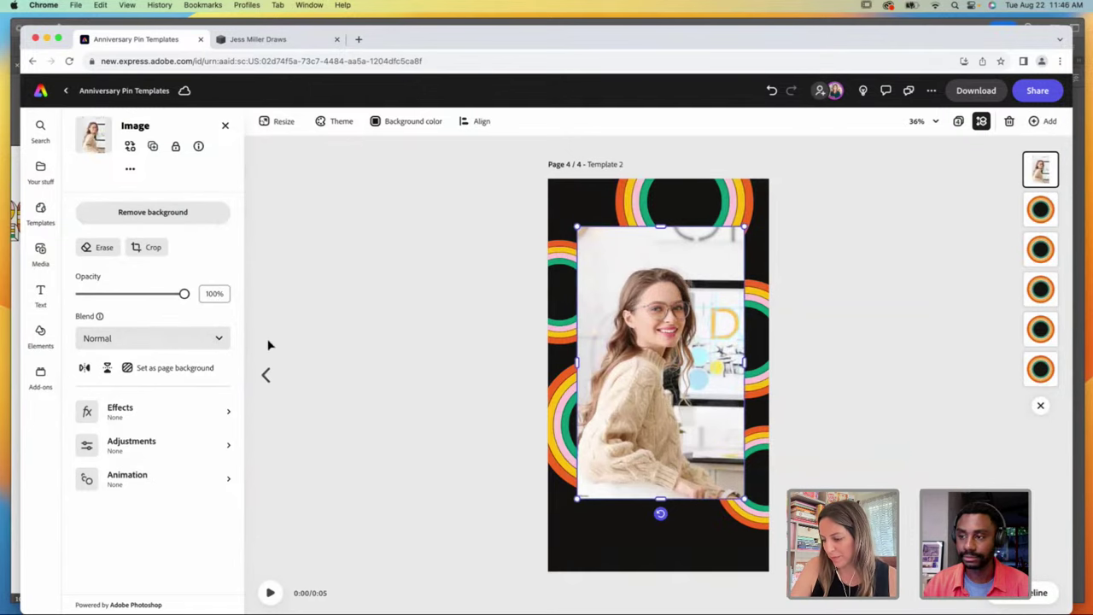
{"action": "left_click", "coordinate": [227, 127]}
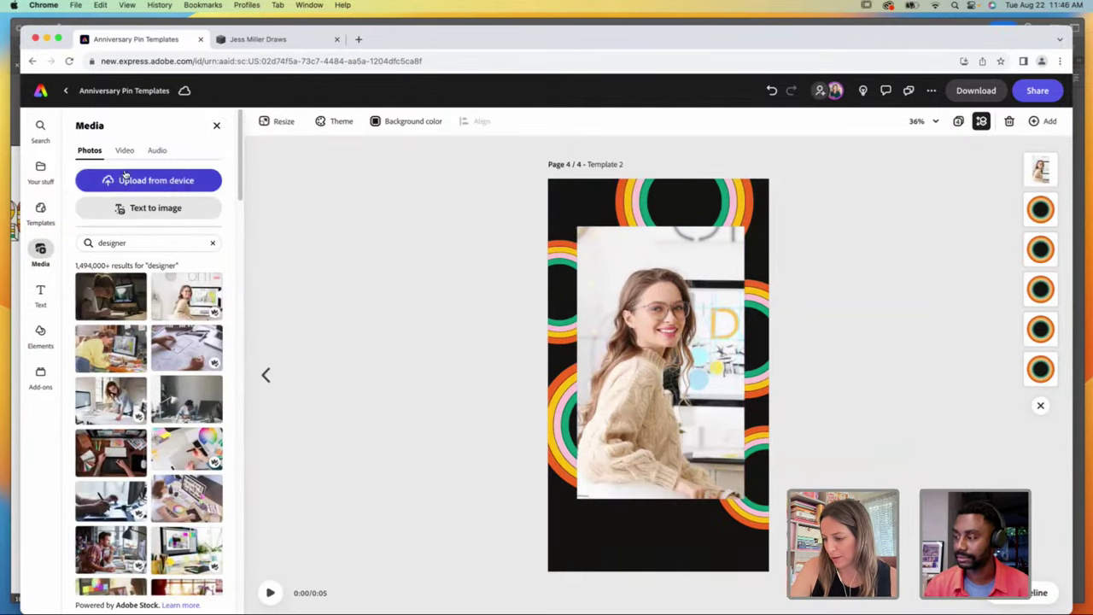
Step: Add a shrunken Heart 1 graphic from the Anniversary Pins library beside the photo
{"action": "left_click", "coordinate": [51, 174]}
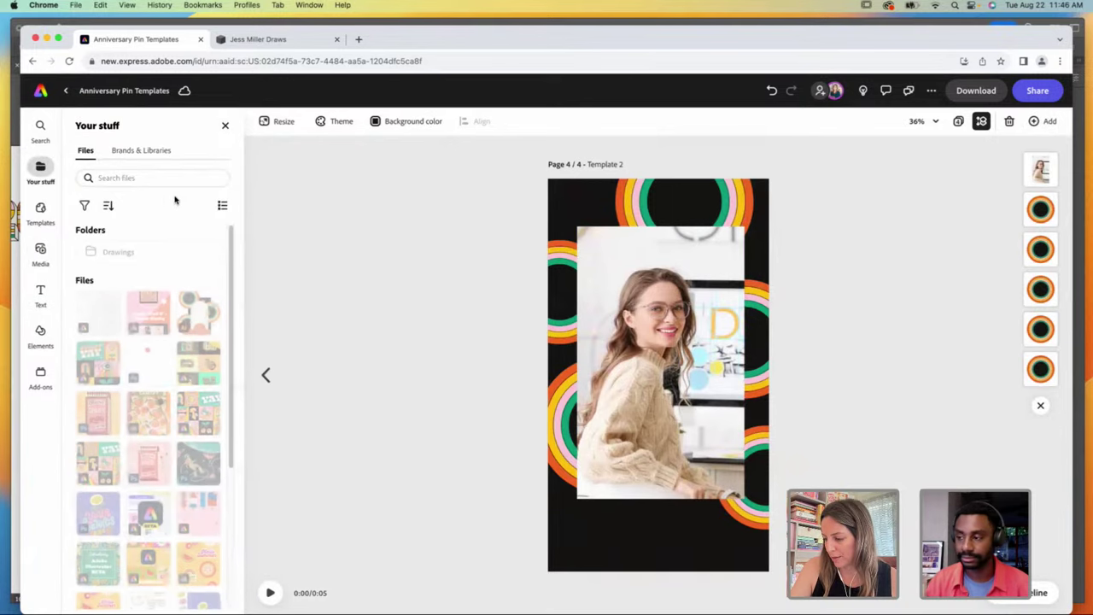
{"action": "left_click", "coordinate": [152, 152]}
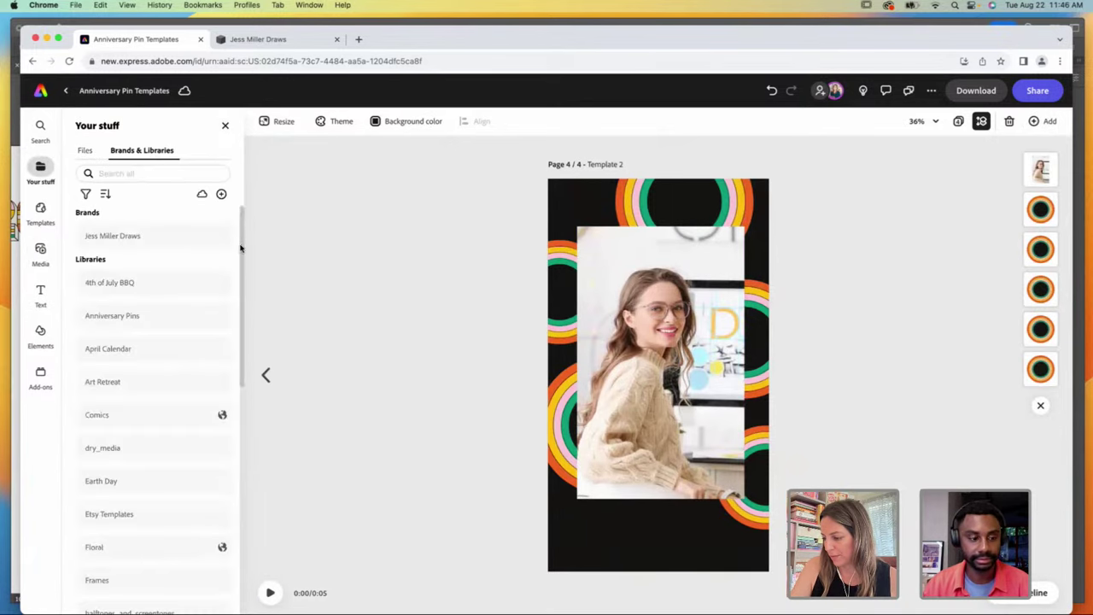
{"action": "mouse_move", "coordinate": [240, 248]}
{"action": "left_mouse_down"}
{"action": "mouse_move", "coordinate": [237, 339]}
{"action": "mouse_move", "coordinate": [230, 247]}
{"action": "left_mouse_up"}
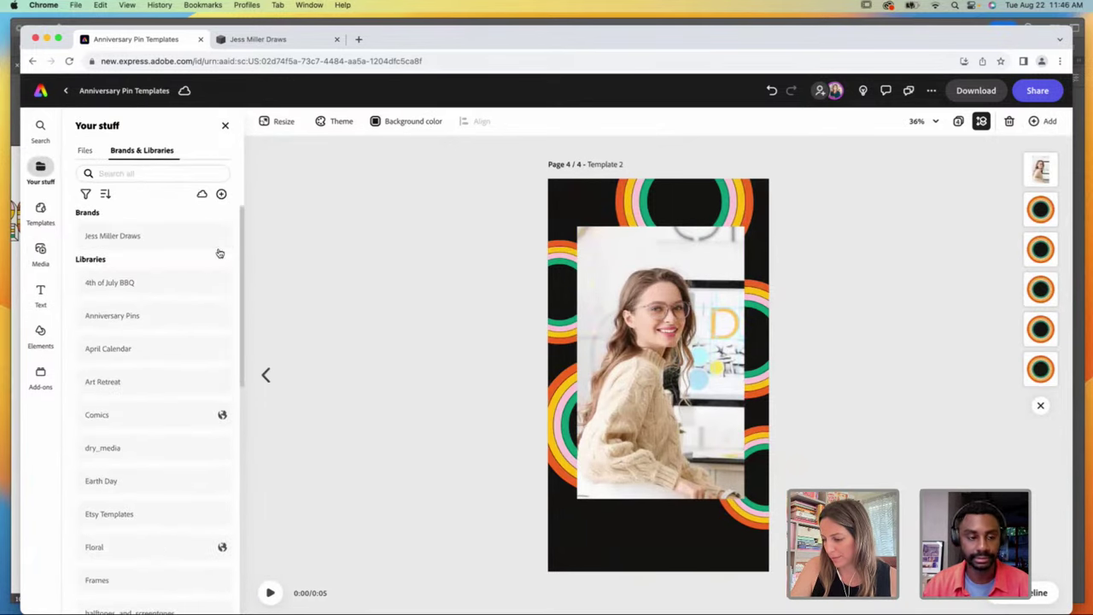
{"action": "left_click", "coordinate": [129, 316]}
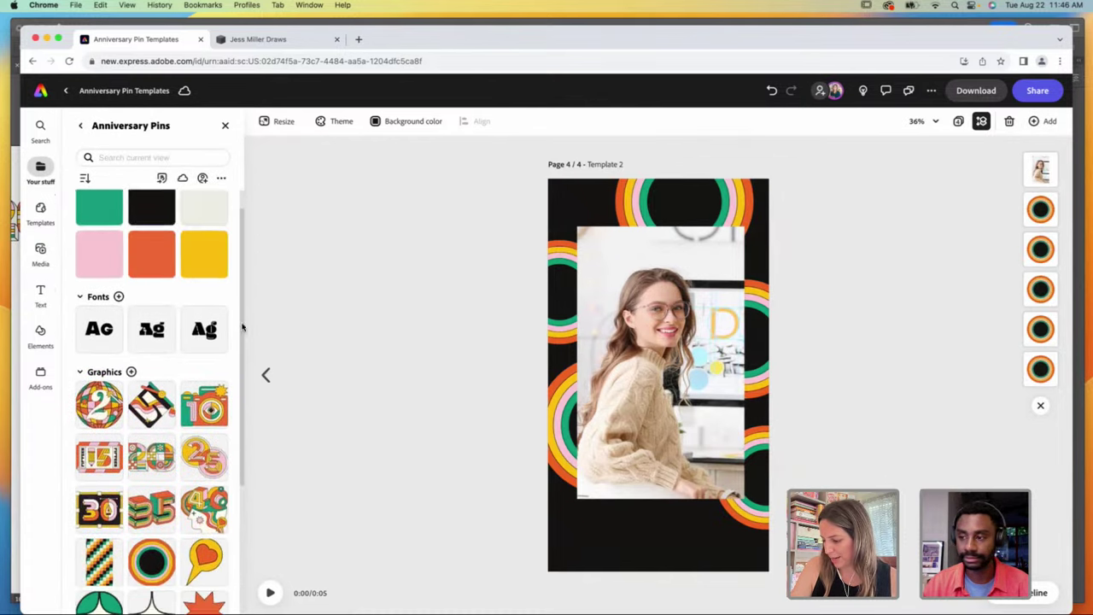
{"action": "scroll", "coordinate": [241, 324], "scroll_direction": "down", "scroll_amount": 5}
{"action": "left_click", "coordinate": [206, 430]}
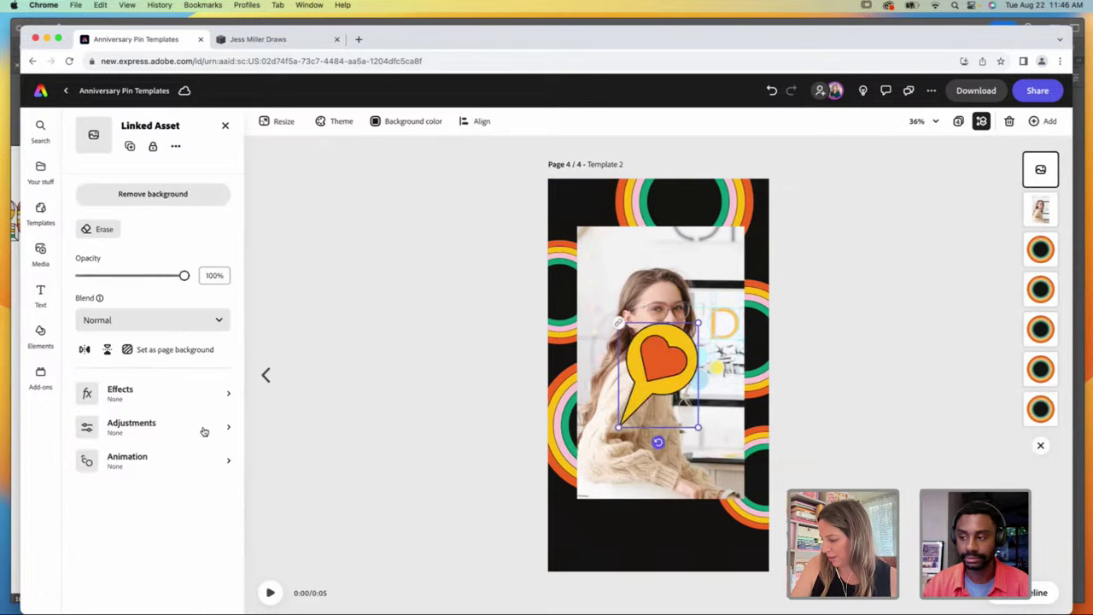
{"action": "left_click_drag", "start_coordinate": [708, 359], "coordinate": [755, 366]}
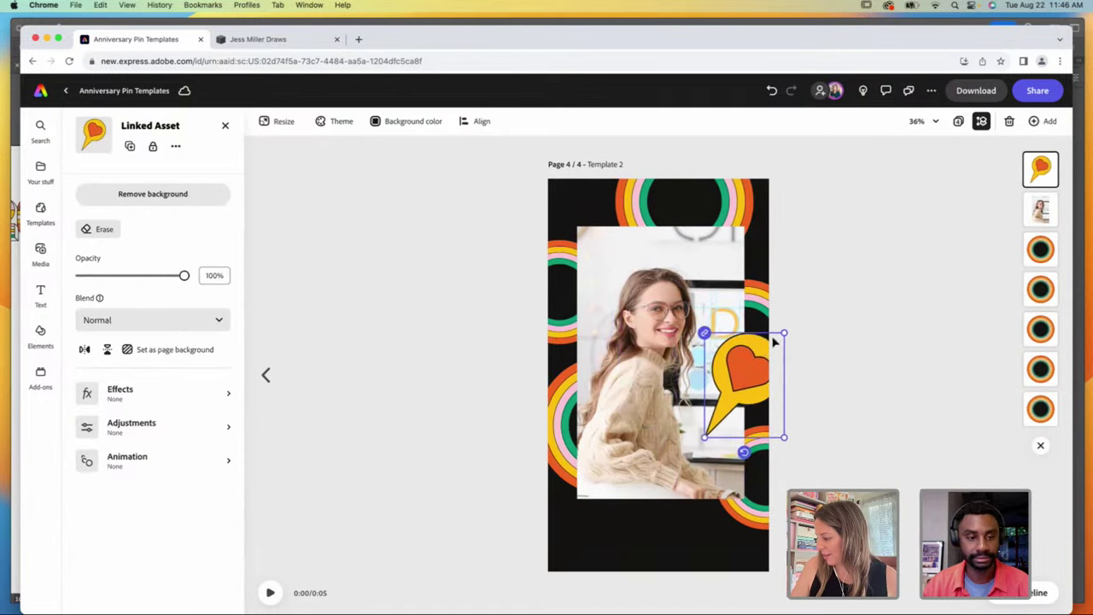
{"action": "left_click_drag", "start_coordinate": [783, 331], "coordinate": [739, 390]}
Step: Add a smaller Star Orange graphic at the page's top-left edge
{"action": "left_click", "coordinate": [225, 125]}
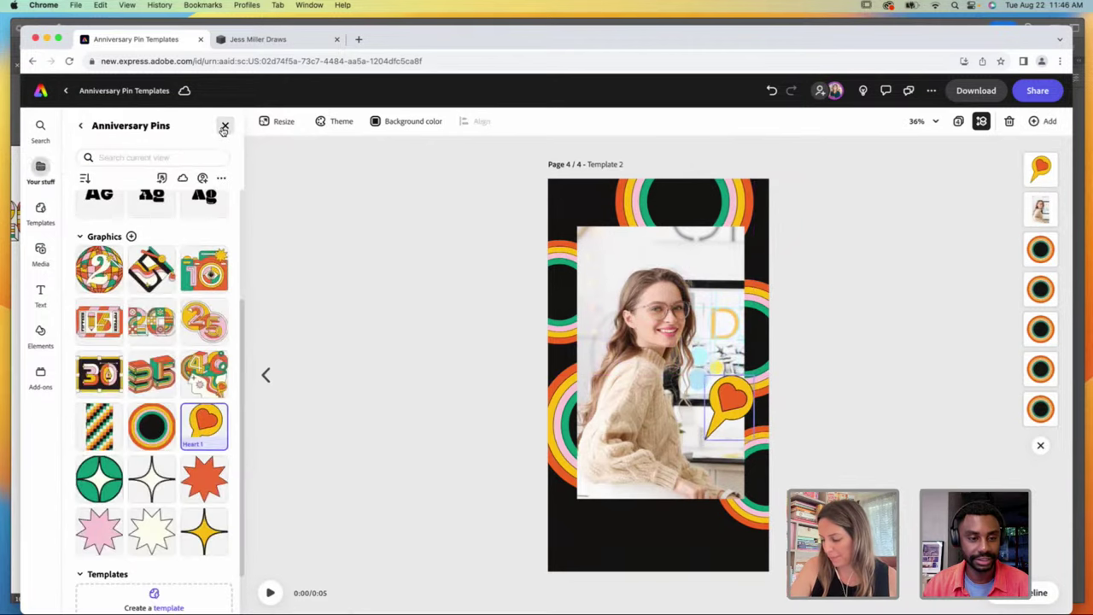
{"action": "left_click", "coordinate": [203, 478]}
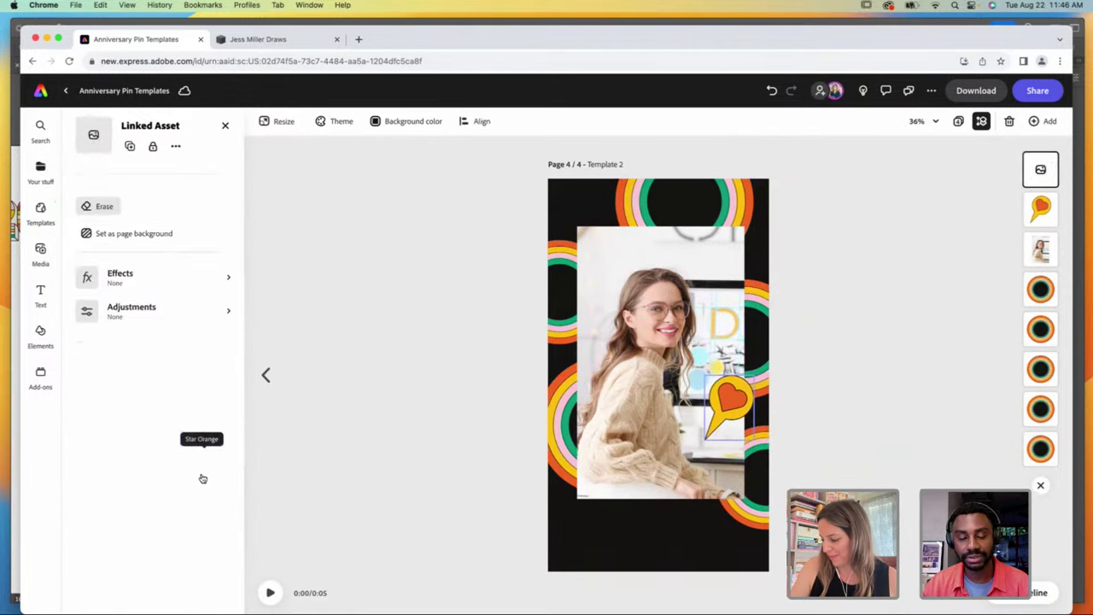
{"action": "left_click_drag", "start_coordinate": [709, 325], "coordinate": [677, 354]}
{"action": "left_click_drag", "start_coordinate": [642, 386], "coordinate": [595, 272]}
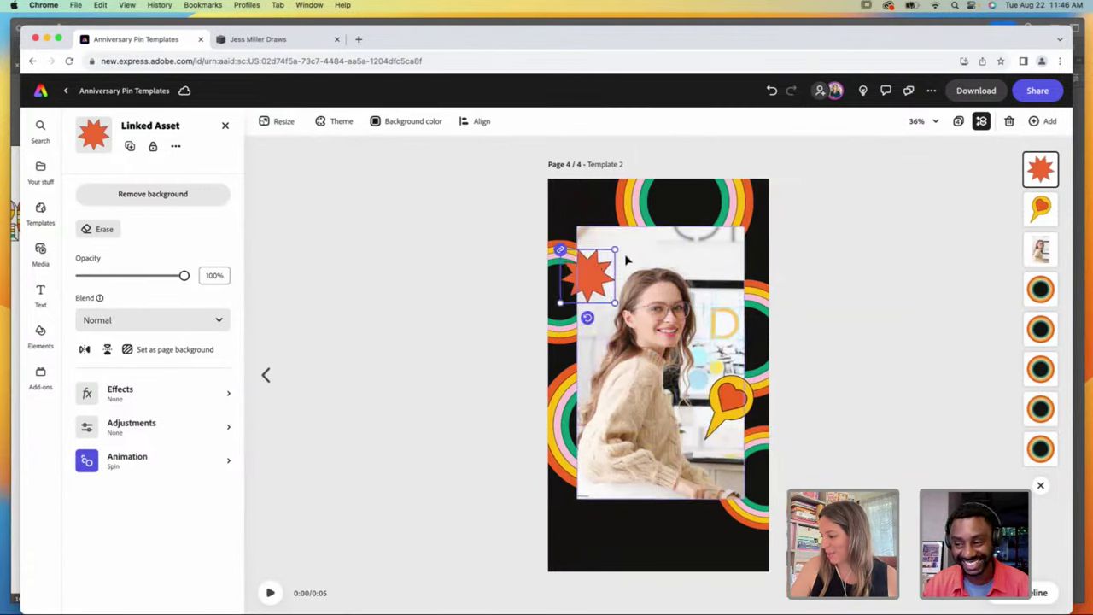
Step: Place a small Sparkle 1 sticker at the photo's top-right
{"action": "left_click", "coordinate": [226, 128]}
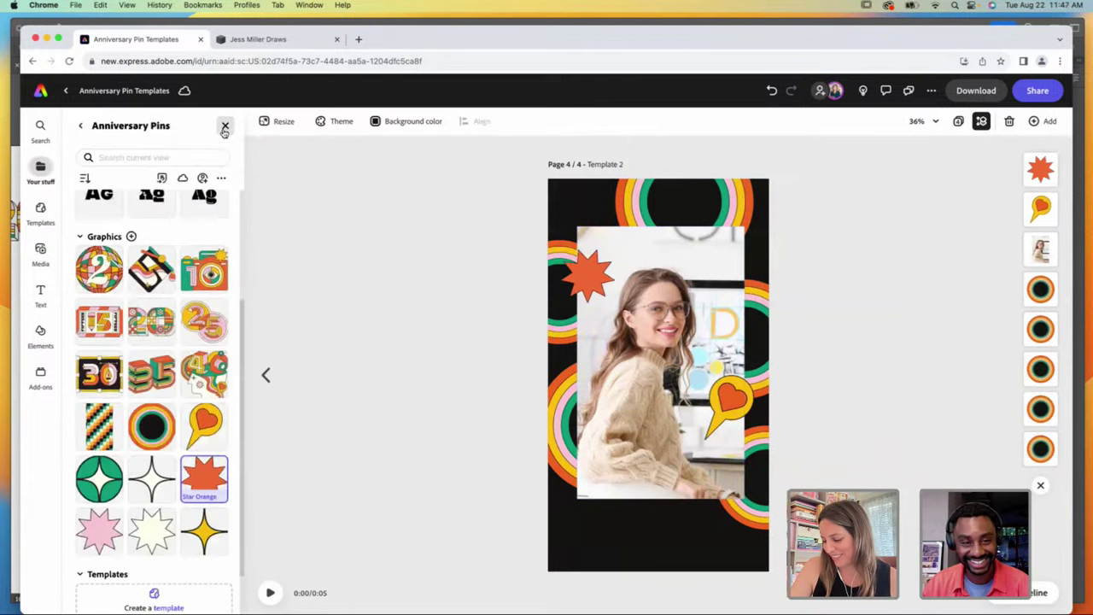
{"action": "left_click", "coordinate": [112, 484]}
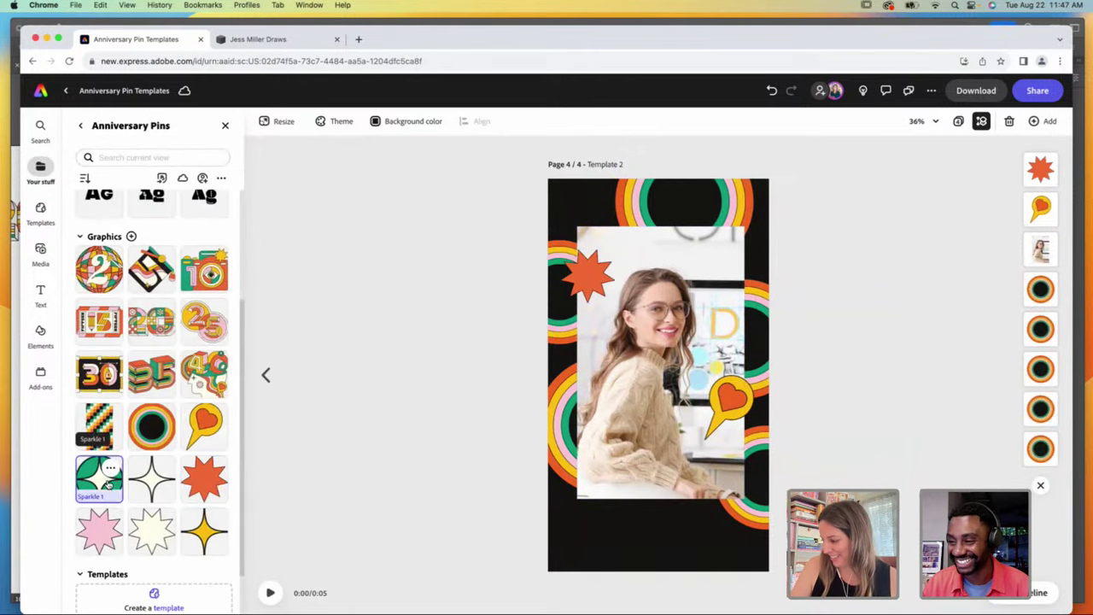
{"action": "left_click_drag", "start_coordinate": [696, 333], "coordinate": [715, 259]}
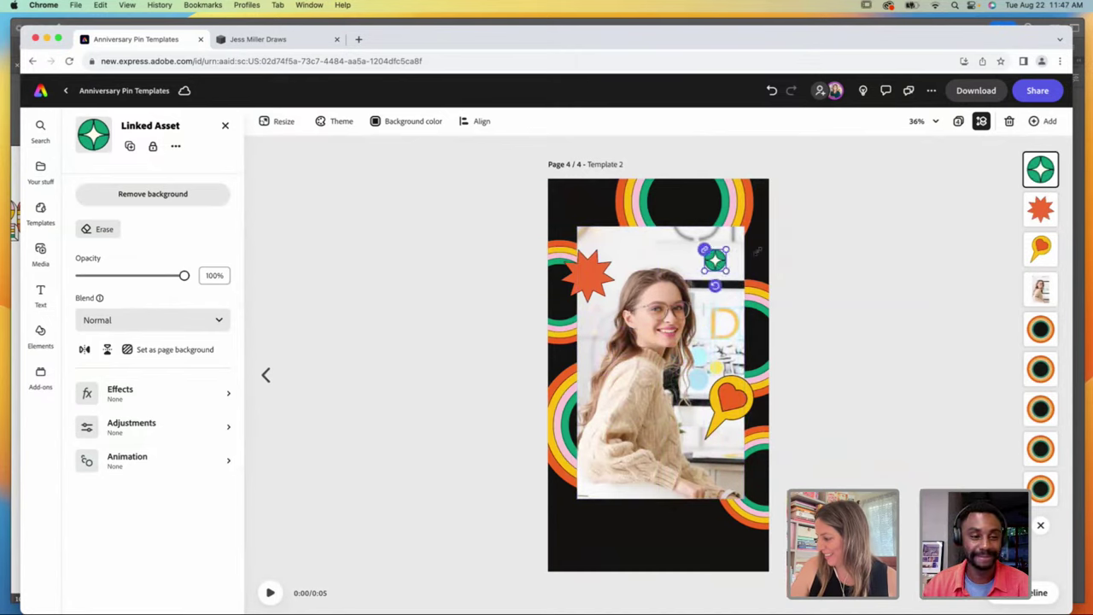
{"action": "left_click", "coordinate": [783, 246]}
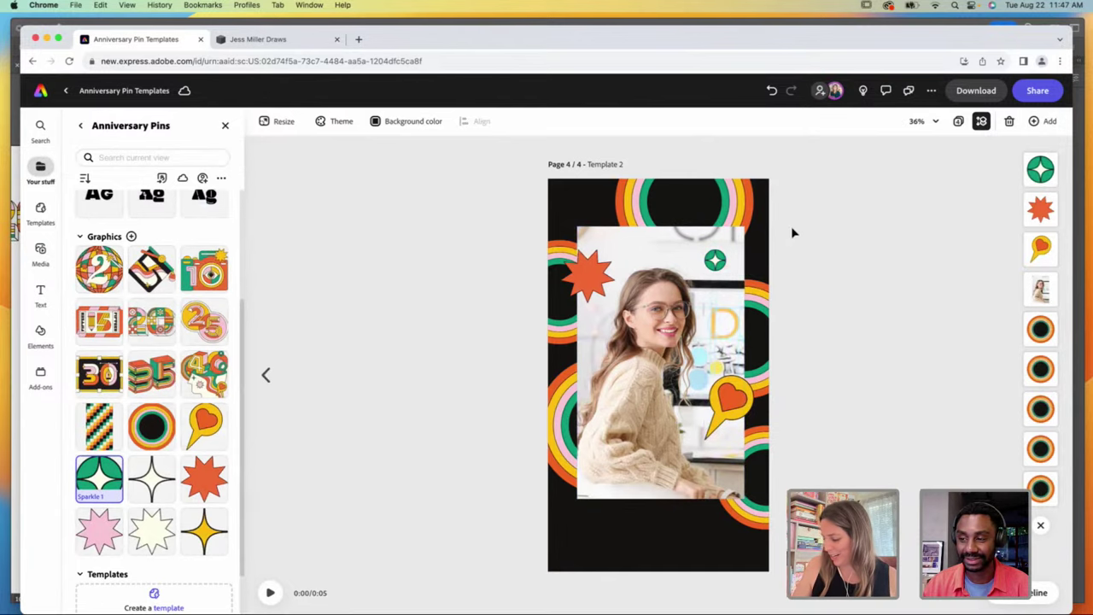
Step: Add a light-grey square from the Shapes library onto the pin page
{"action": "left_click", "coordinate": [225, 127]}
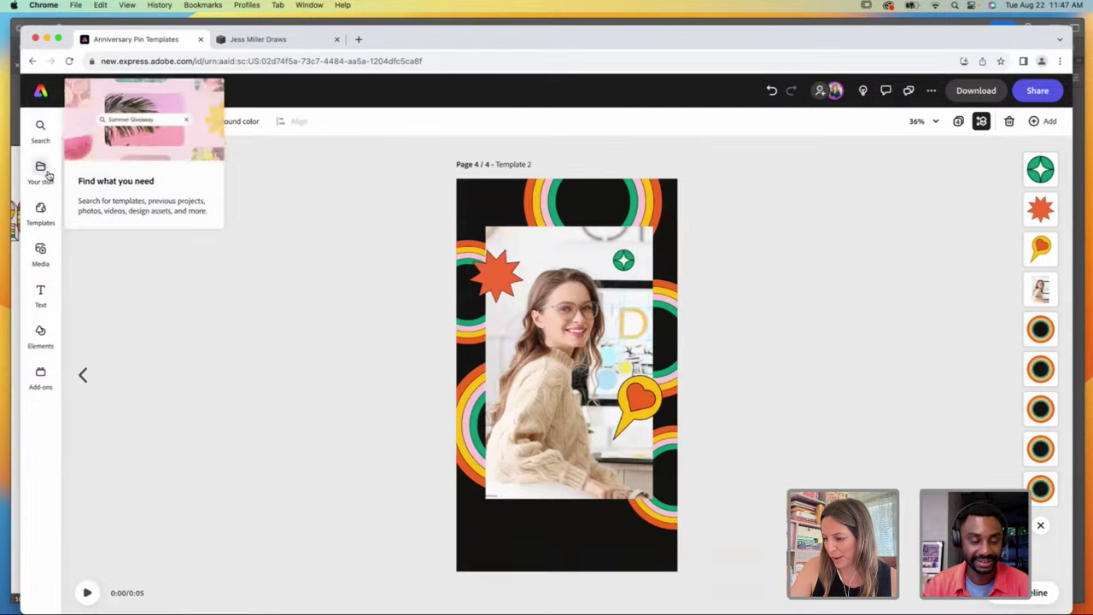
{"action": "mouse_move", "coordinate": [46, 176]}
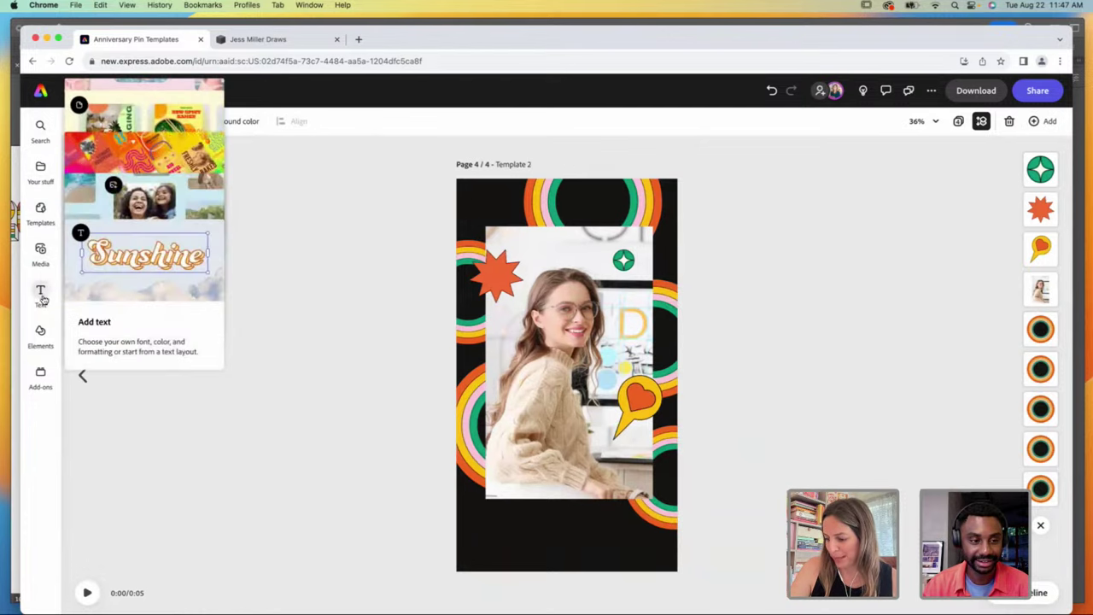
{"action": "left_click", "coordinate": [40, 333]}
{"action": "scroll", "coordinate": [231, 265], "scroll_direction": "down", "scroll_amount": 2}
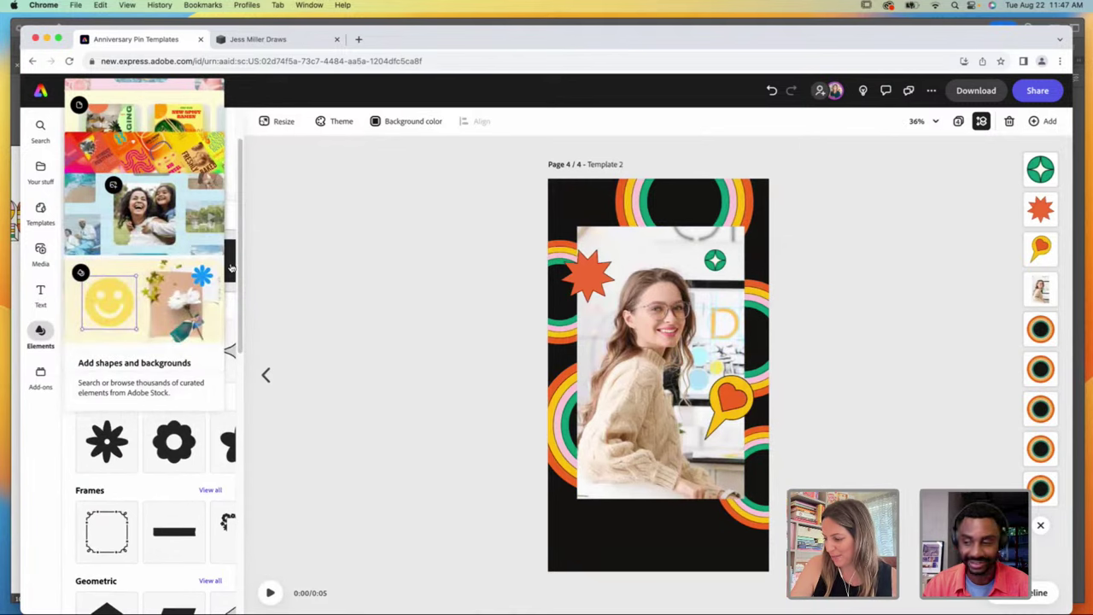
{"action": "left_click_drag", "start_coordinate": [230, 269], "coordinate": [658, 386]}
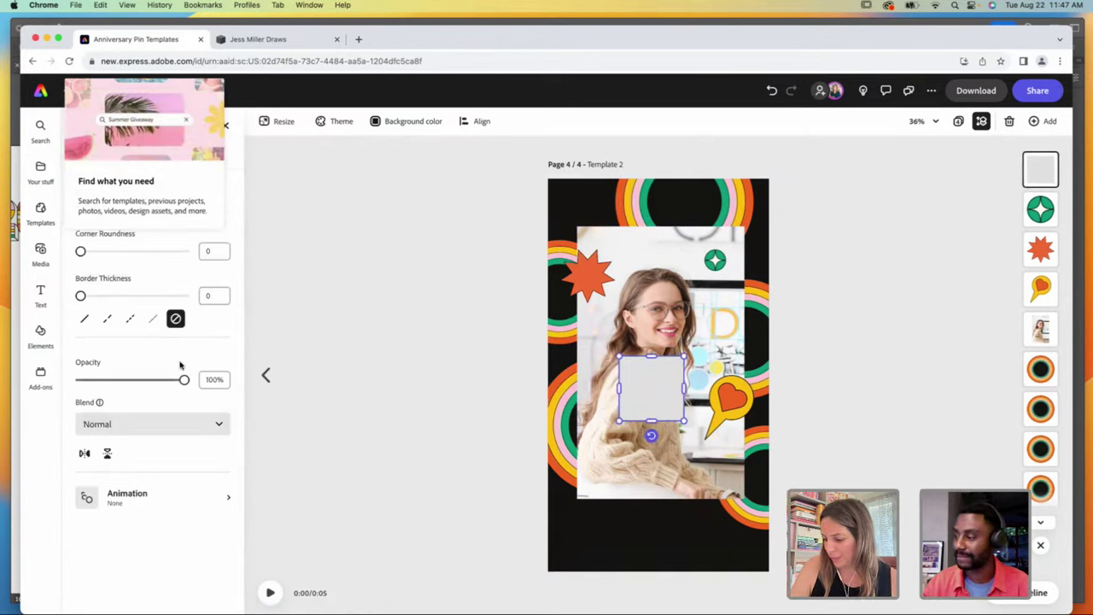
{"action": "left_click", "coordinate": [226, 127]}
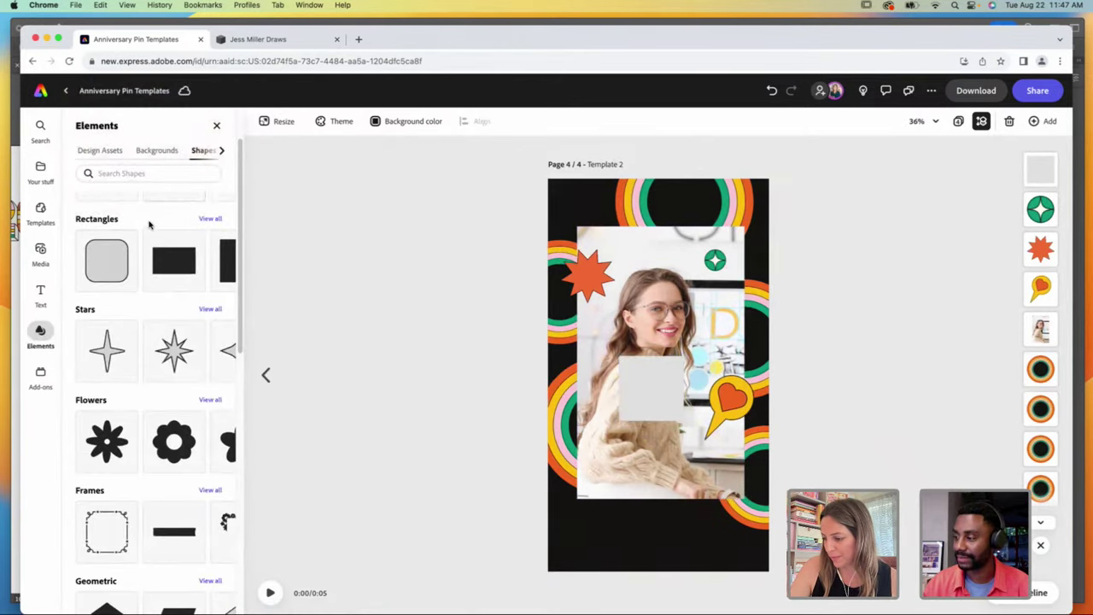
{"action": "left_click", "coordinate": [216, 125]}
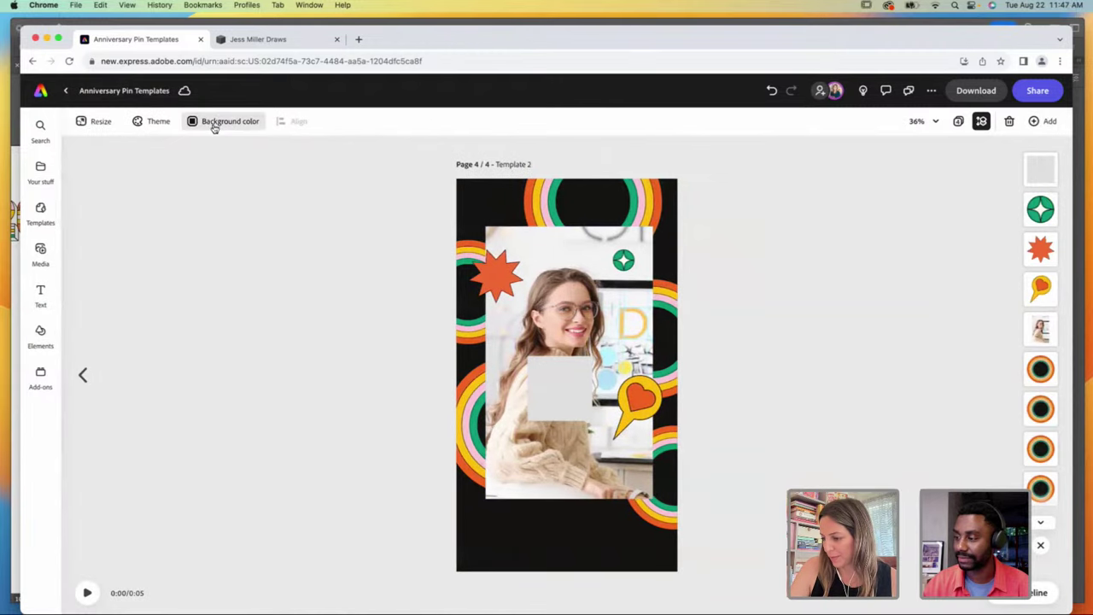
Step: Move the grey rectangle to the page bottom and stretch it across the bottom strip
{"action": "left_click_drag", "start_coordinate": [543, 389], "coordinate": [749, 450]}
{"action": "left_click_drag", "start_coordinate": [665, 464], "coordinate": [635, 551]}
{"action": "left_click_drag", "start_coordinate": [720, 506], "coordinate": [777, 467]}
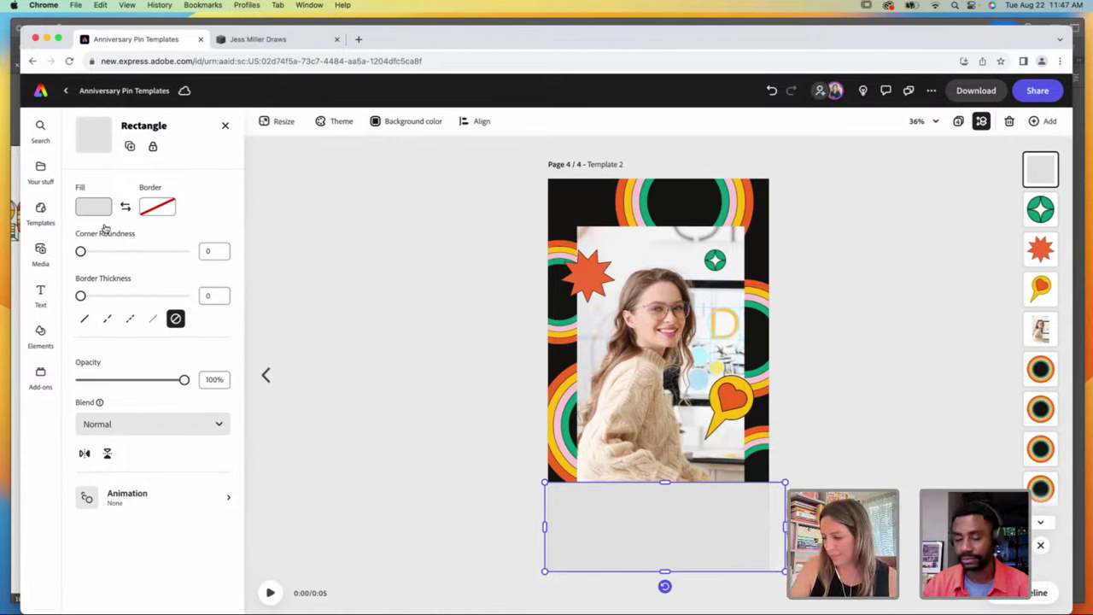
Step: Fill the bottom rectangle with the Anniversary Pins green instead of grey
{"action": "left_click", "coordinate": [92, 208]}
{"action": "left_click", "coordinate": [141, 353]}
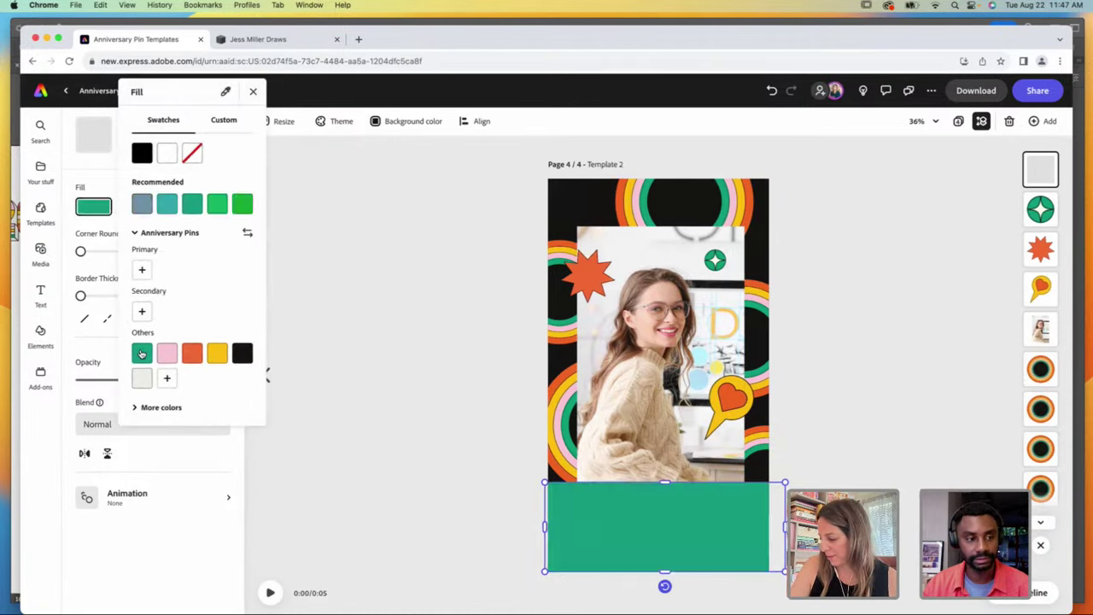
{"action": "left_click", "coordinate": [41, 336]}
{"action": "left_click", "coordinate": [40, 335]}
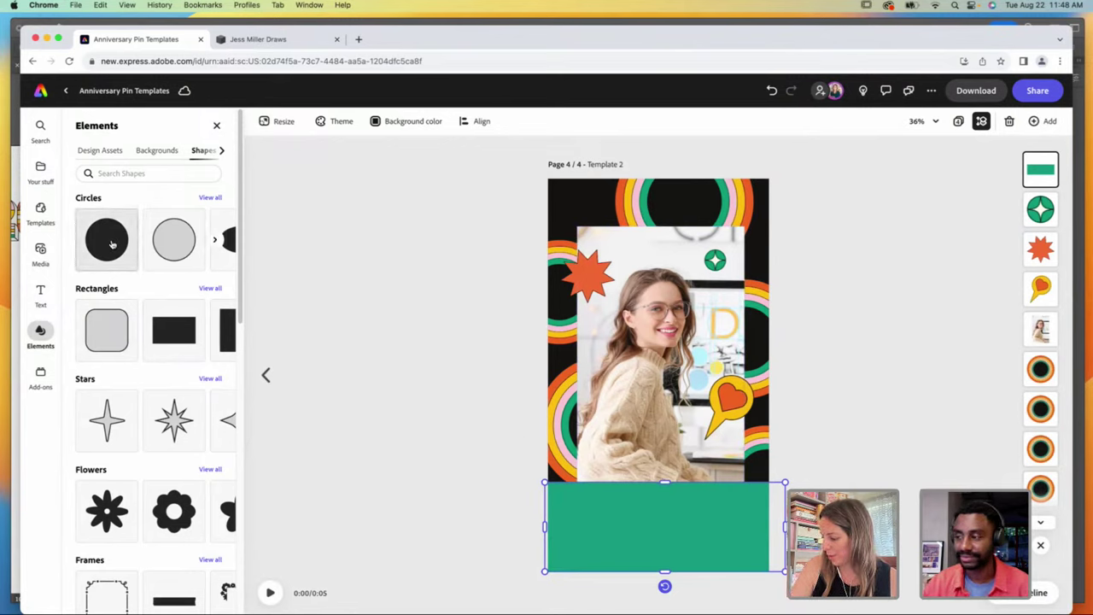
Step: Add a circle and stretch it into a tall, horizontally centred dome on the bottom band
{"action": "left_click_drag", "start_coordinate": [120, 245], "coordinate": [665, 514]}
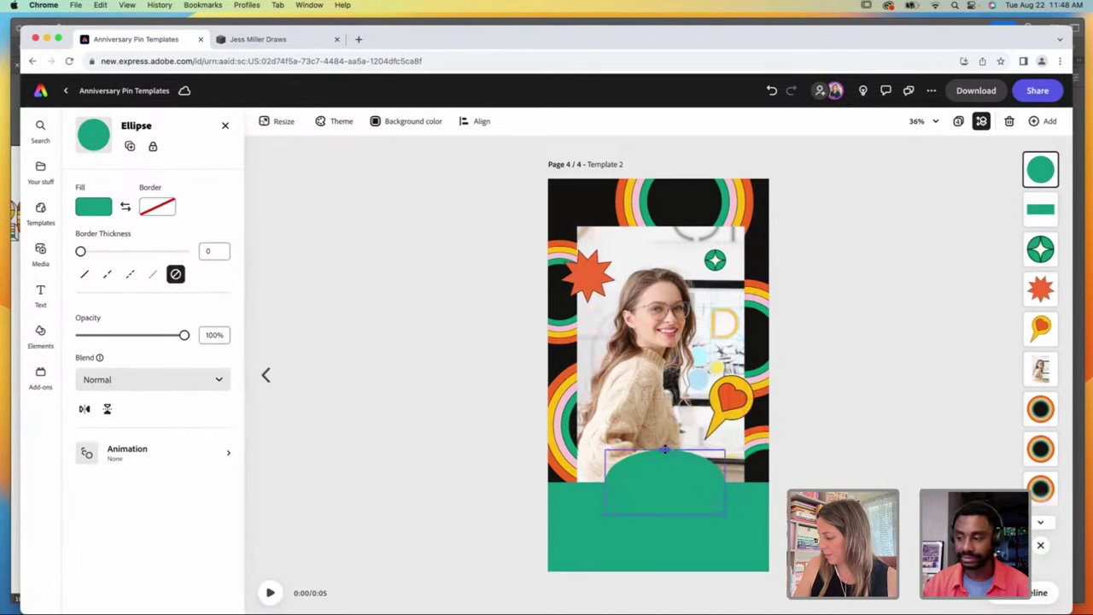
{"action": "left_click_drag", "start_coordinate": [665, 446], "coordinate": [671, 473]}
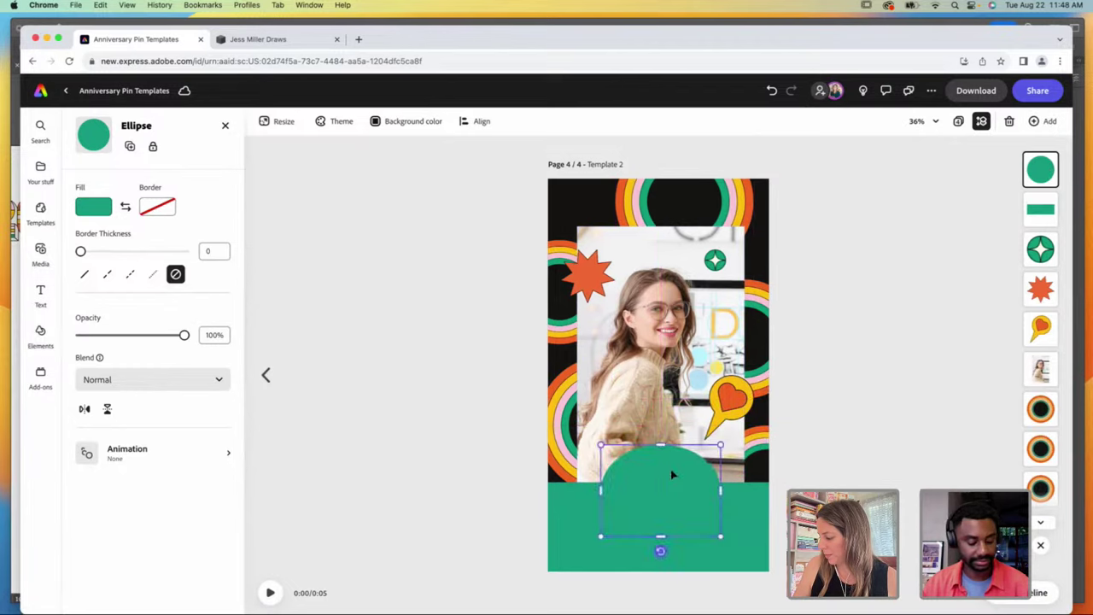
{"action": "left_click_drag", "start_coordinate": [720, 447], "coordinate": [693, 462]}
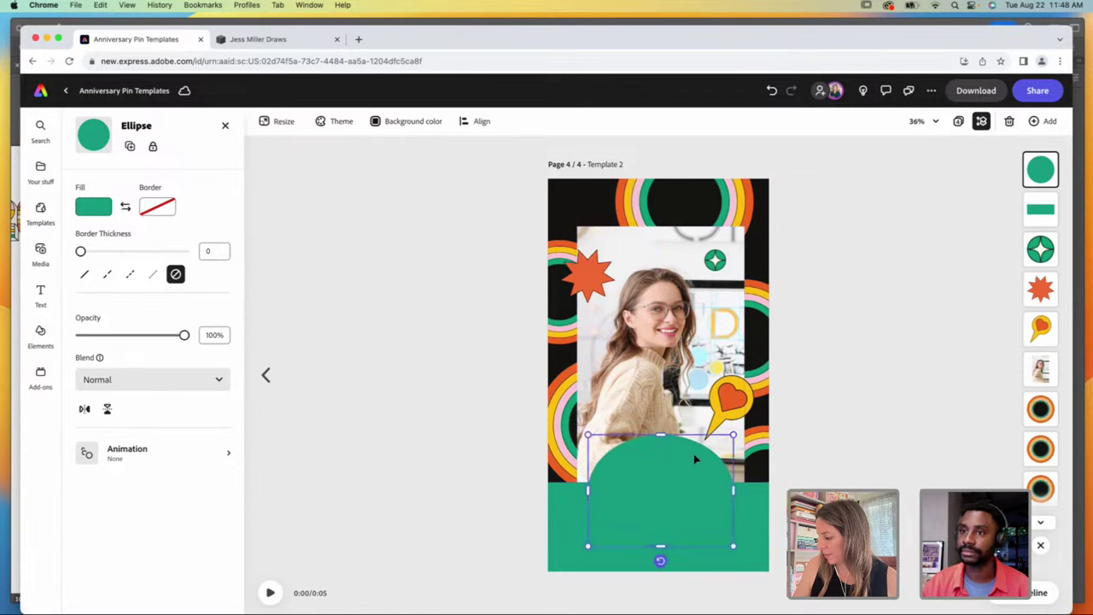
{"action": "key", "text": "Escape"}
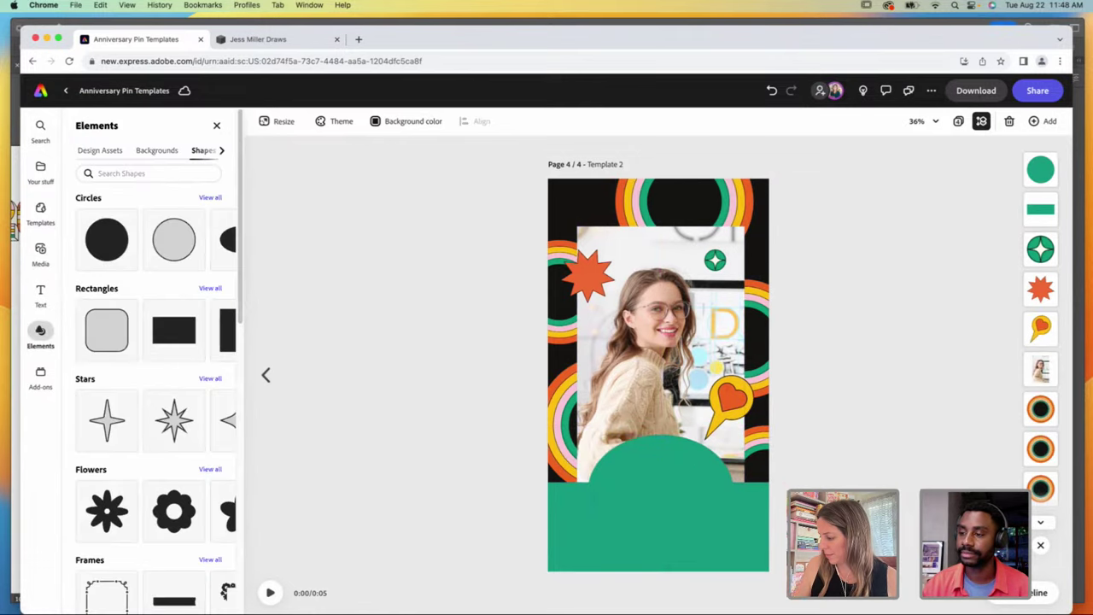
Step: Reposition the heart speech bubble sticker to the photo's top-right edge
{"action": "left_click_drag", "start_coordinate": [739, 393], "coordinate": [725, 410]}
{"action": "mouse_move", "coordinate": [724, 252]}
{"action": "left_mouse_down"}
{"action": "mouse_move", "coordinate": [734, 277]}
{"action": "mouse_move", "coordinate": [736, 260]}
{"action": "left_mouse_up"}
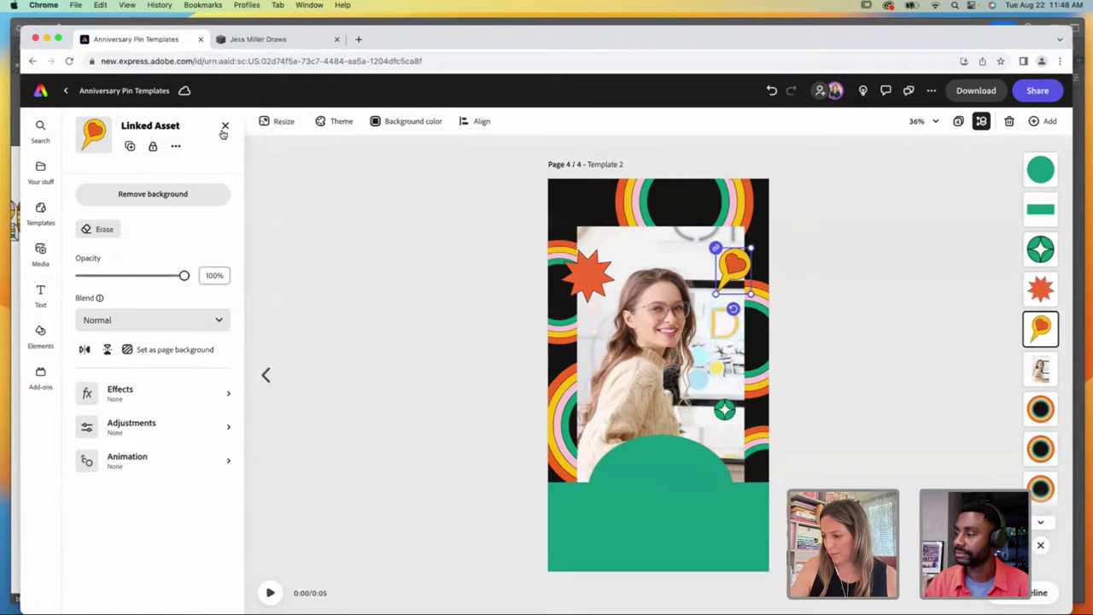
{"action": "left_click", "coordinate": [43, 332]}
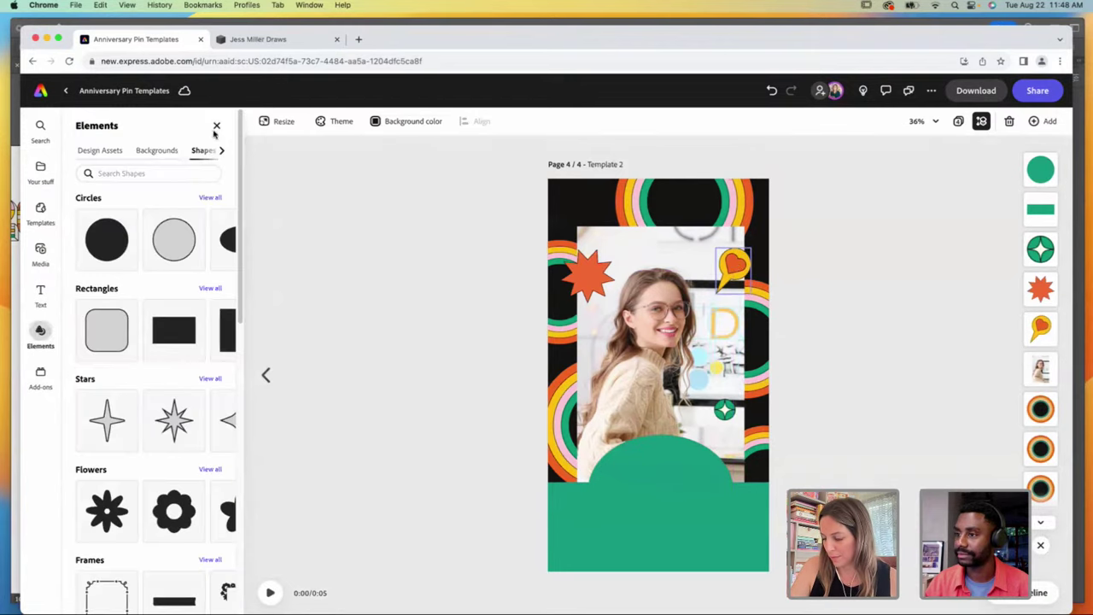
{"action": "left_click", "coordinate": [216, 126]}
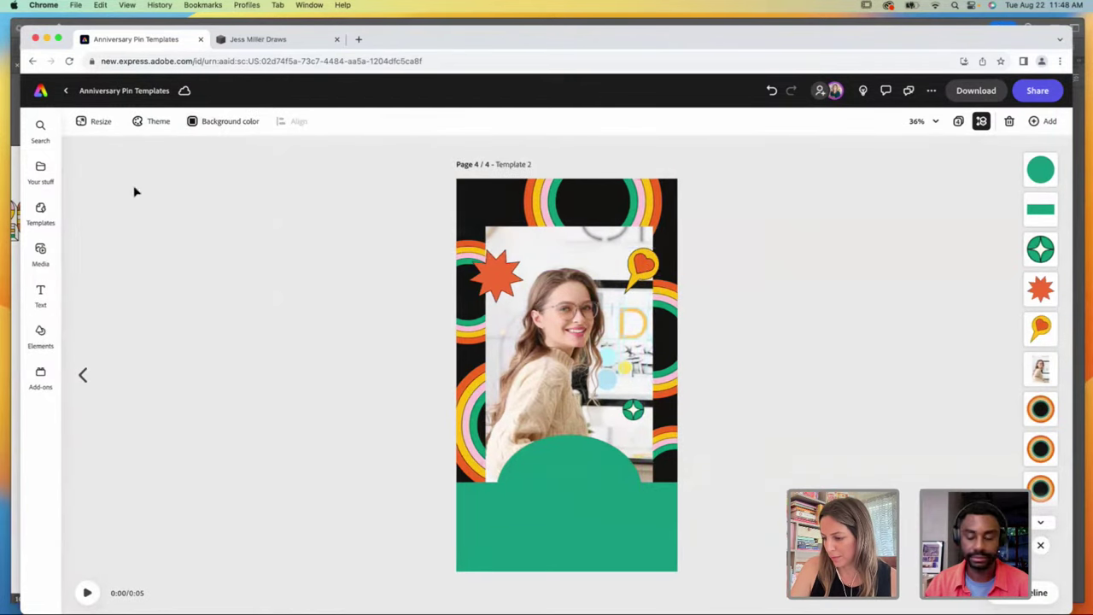
{"action": "left_click", "coordinate": [40, 251]}
Step: Place the 10 Camera graphic from the Anniversary Pins library onto the green dome
{"action": "left_click", "coordinate": [40, 169]}
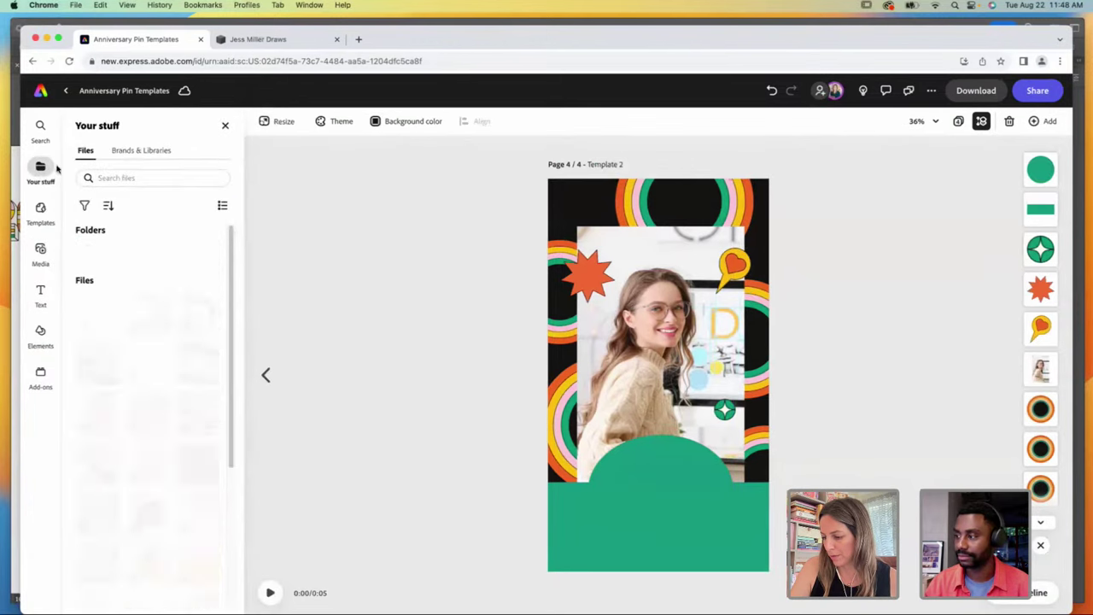
{"action": "left_click", "coordinate": [143, 153]}
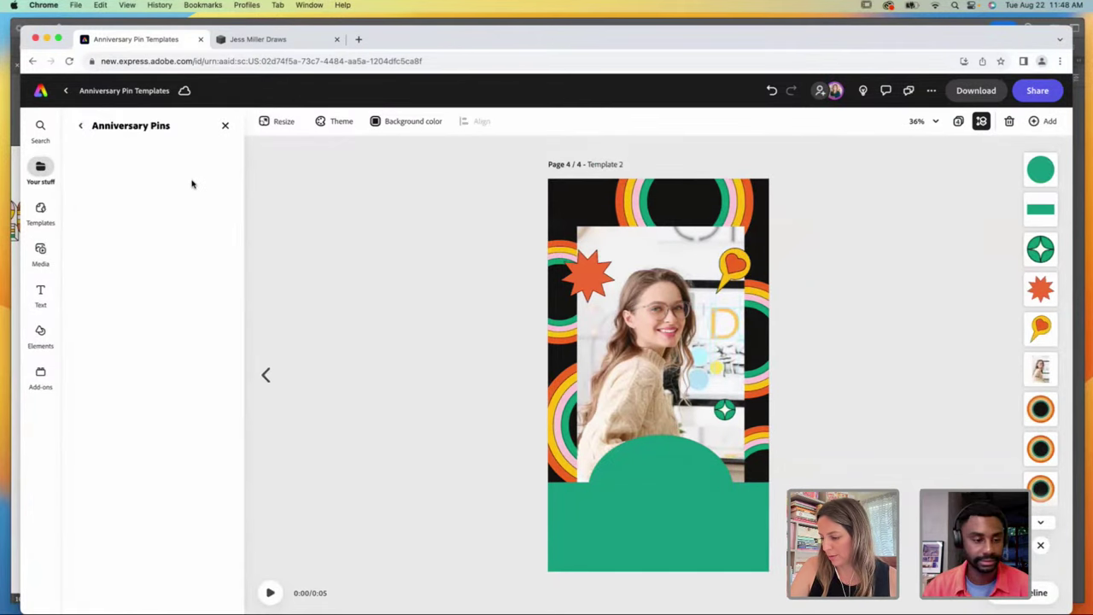
{"action": "scroll", "coordinate": [181, 341], "scroll_direction": "down", "scroll_amount": 4}
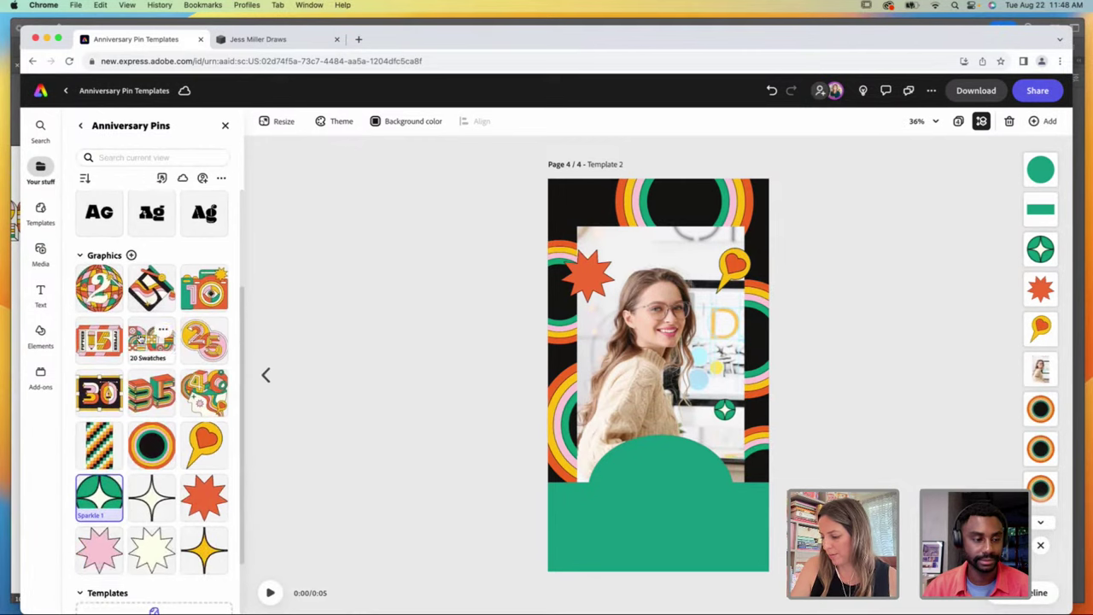
{"action": "left_click", "coordinate": [193, 294]}
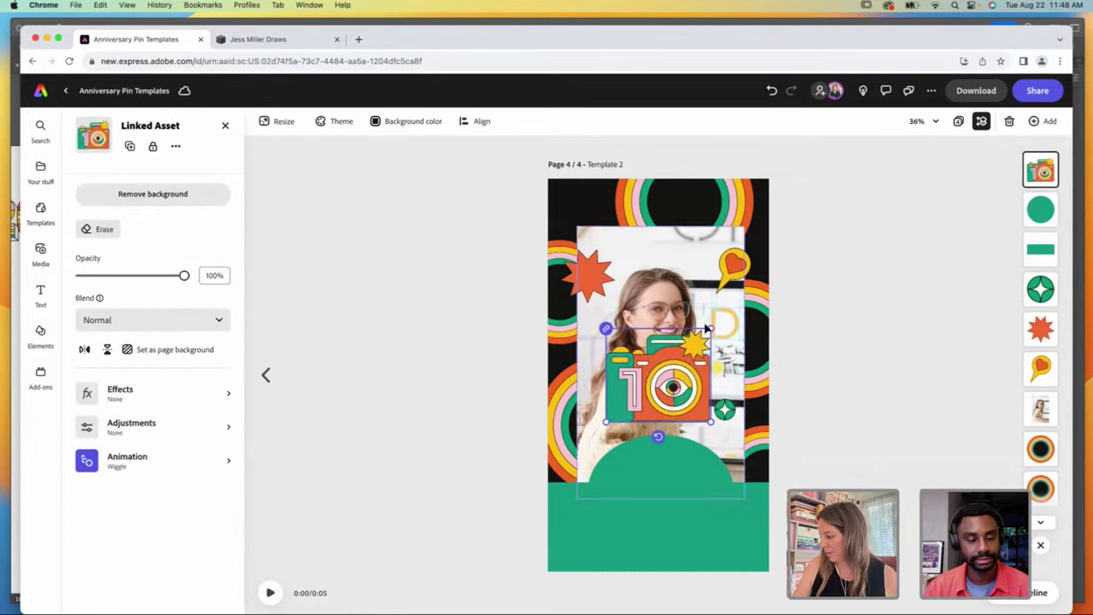
{"action": "left_click_drag", "start_coordinate": [680, 378], "coordinate": [675, 484]}
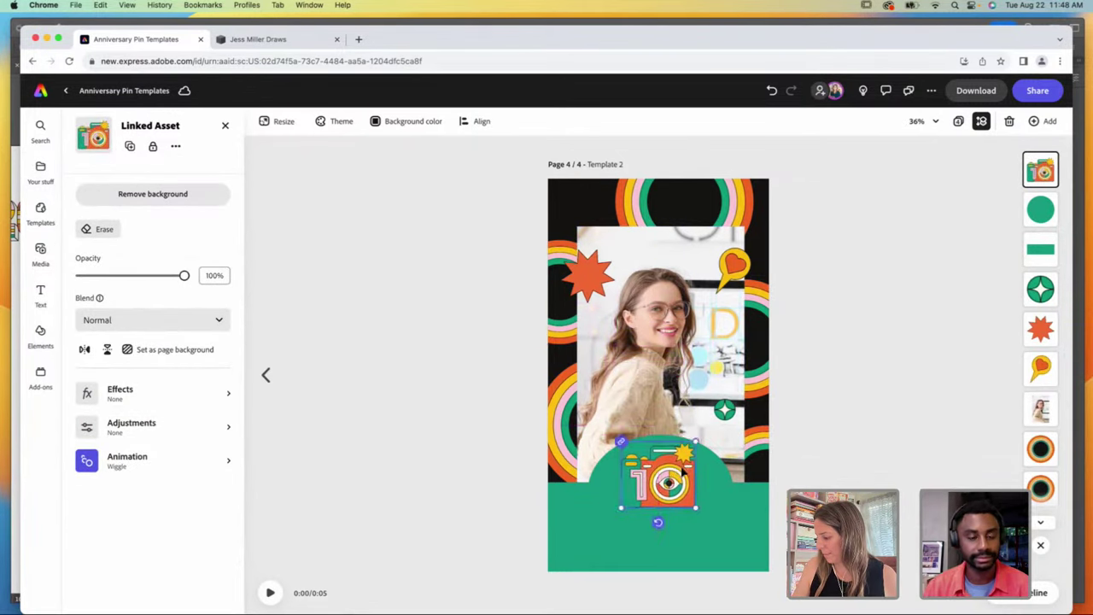
{"action": "left_click", "coordinate": [735, 515]}
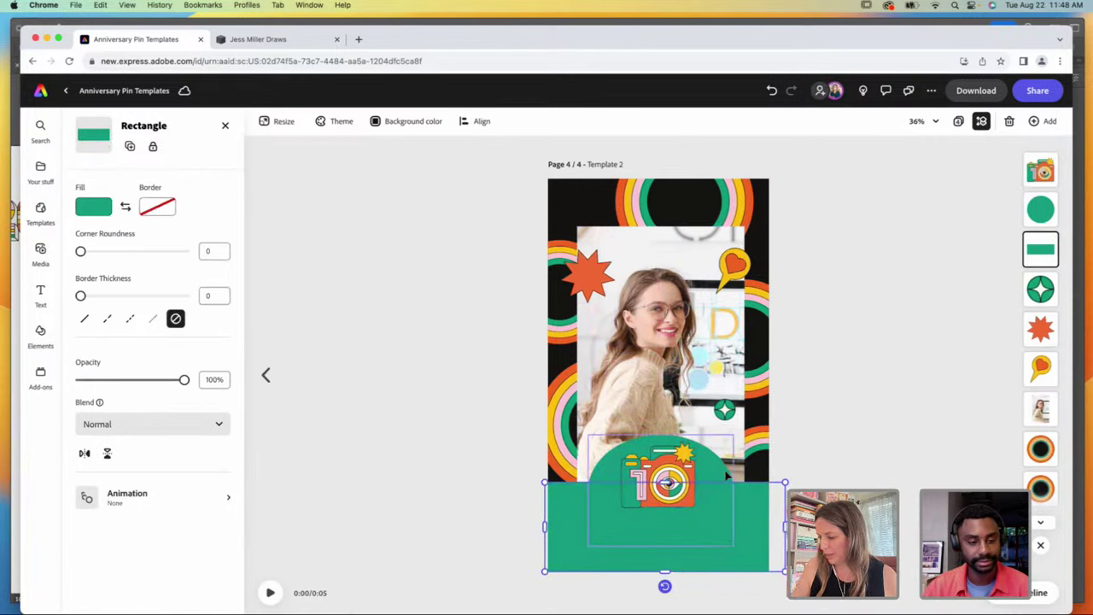
Step: Recolour the bottom rectangle and dome yellow, then raise the camera sticker on the dome
{"action": "left_click", "coordinate": [93, 207]}
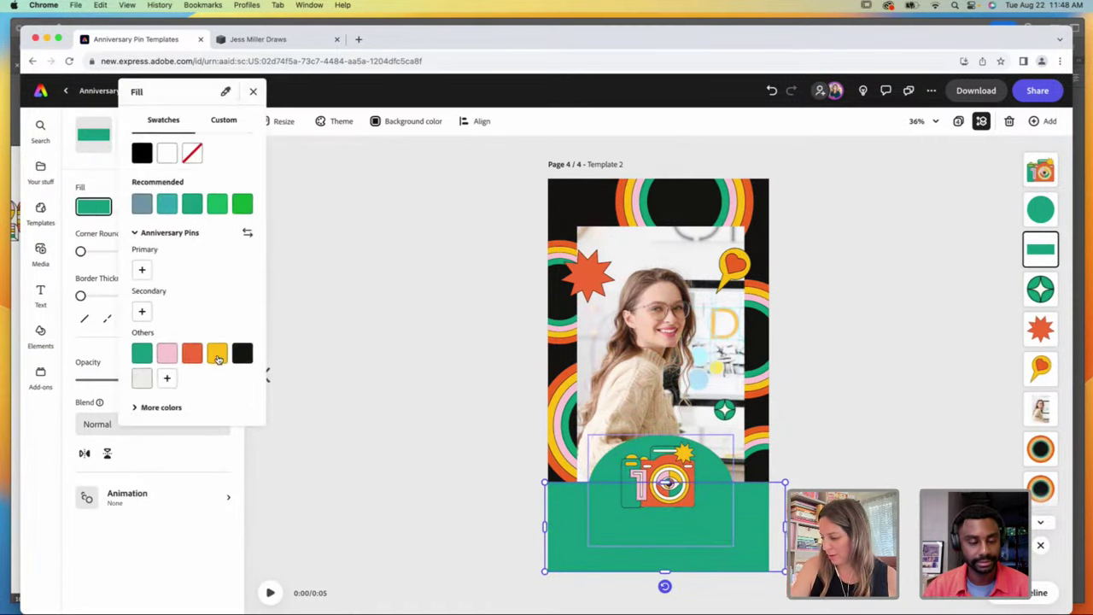
{"action": "left_click", "coordinate": [218, 355]}
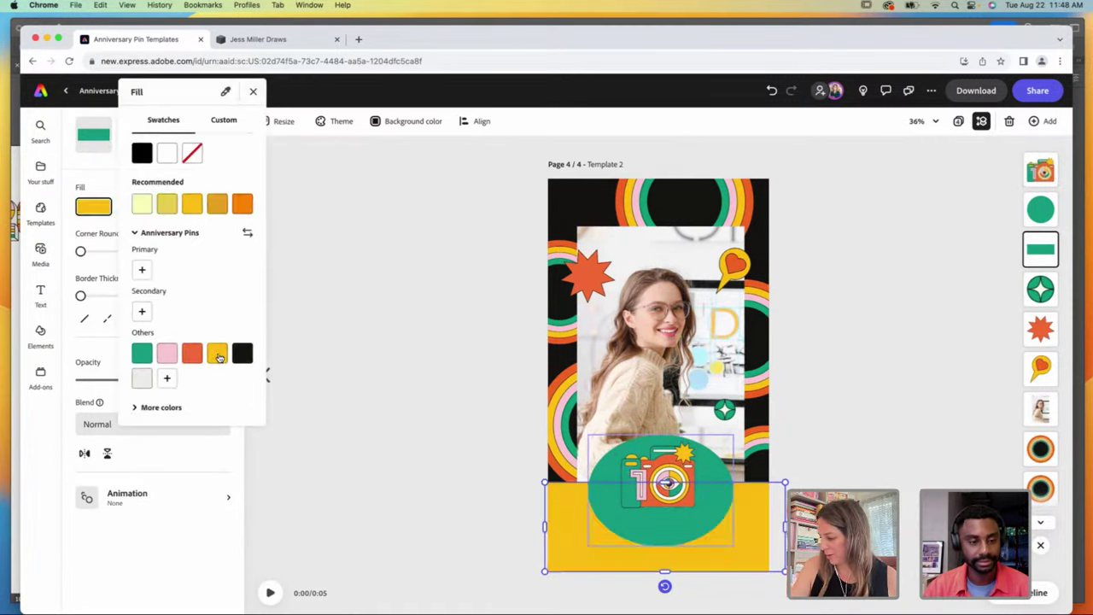
{"action": "left_click", "coordinate": [608, 484]}
{"action": "left_click", "coordinate": [607, 484]}
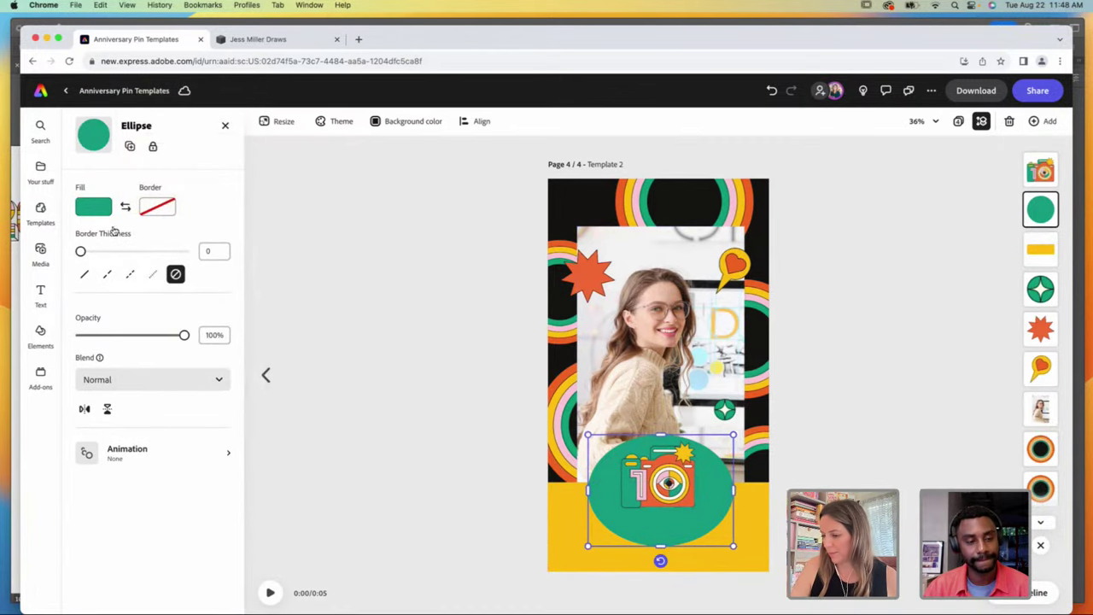
{"action": "left_click", "coordinate": [96, 210]}
{"action": "left_click", "coordinate": [213, 356]}
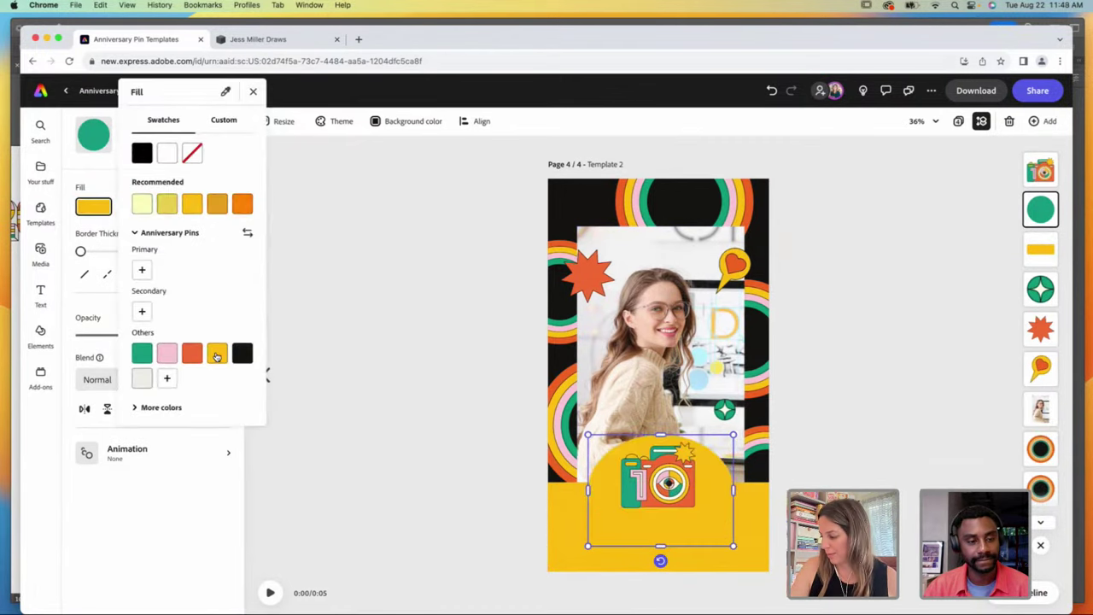
{"action": "key", "text": "Escape"}
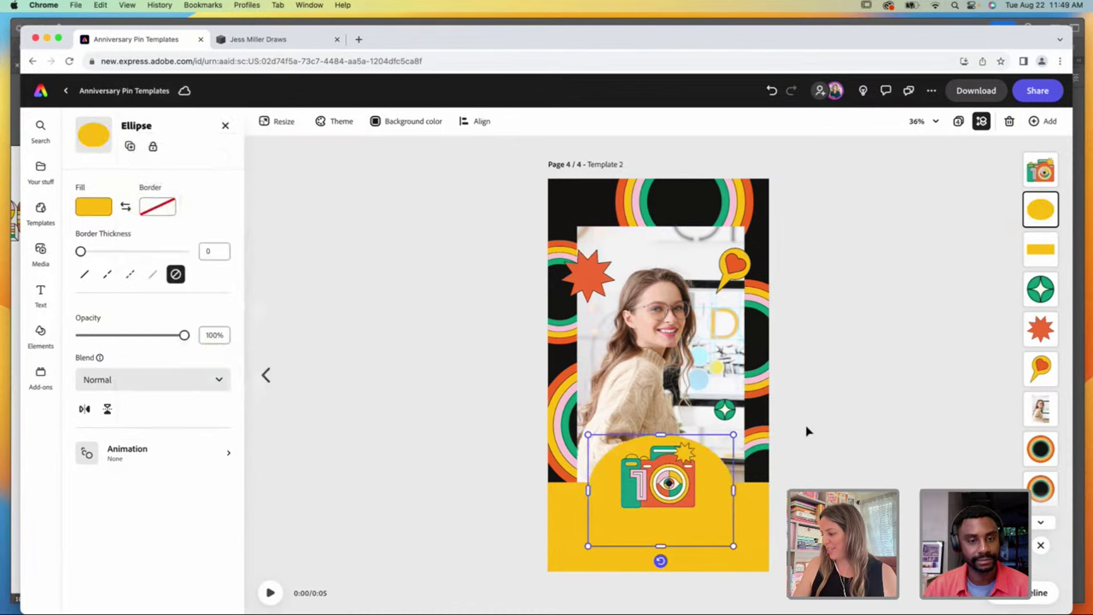
{"action": "left_click", "coordinate": [807, 431]}
{"action": "left_click", "coordinate": [724, 411]}
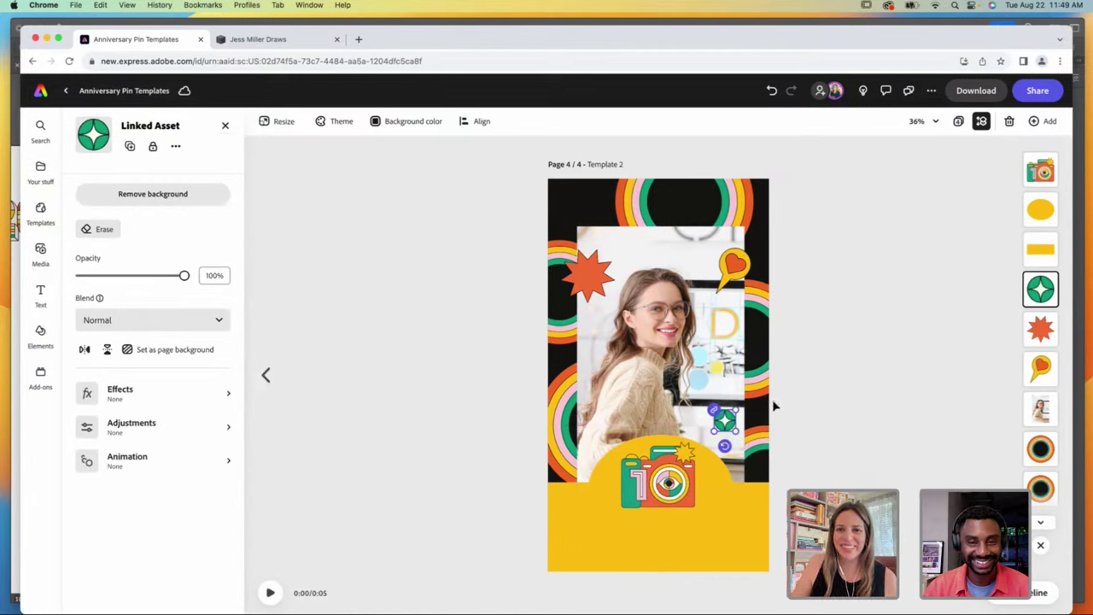
{"action": "left_click_drag", "start_coordinate": [683, 483], "coordinate": [683, 459]}
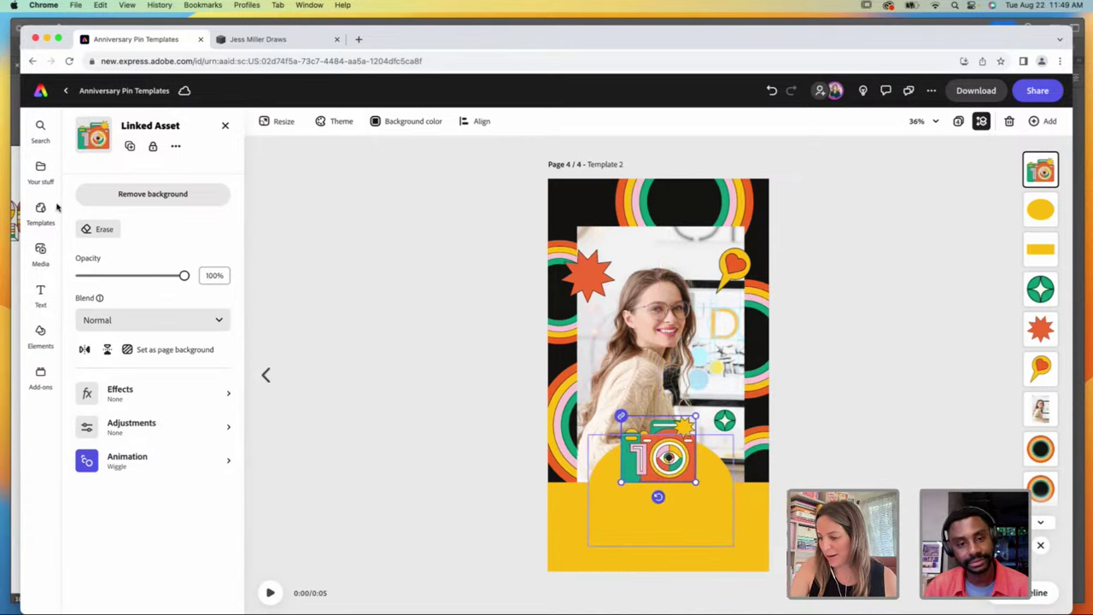
Step: Add a text box reading 'Celebrating 10 Years with Adobe!' on two lines
{"action": "left_click", "coordinate": [41, 292]}
{"action": "left_click", "coordinate": [209, 156]}
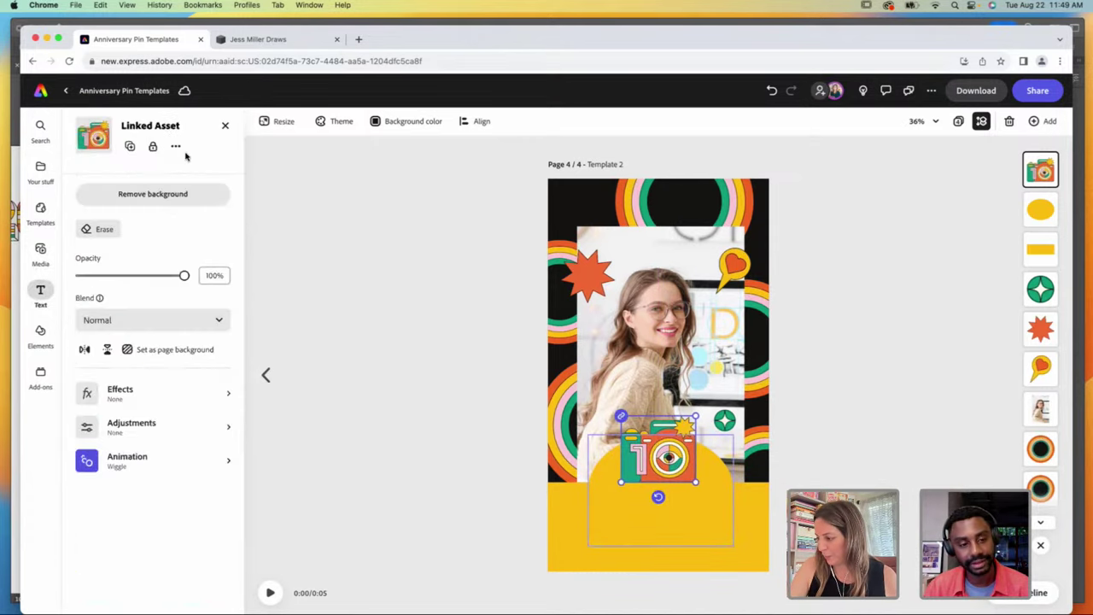
{"action": "key", "text": "BackSpace"}
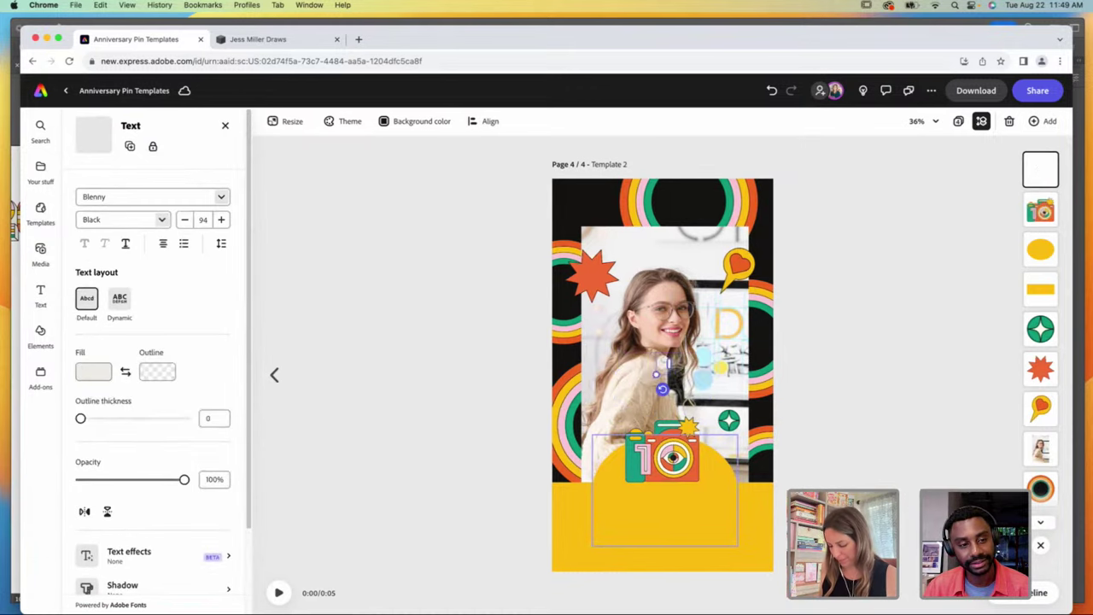
{"action": "type", "text": "Celebrate"}
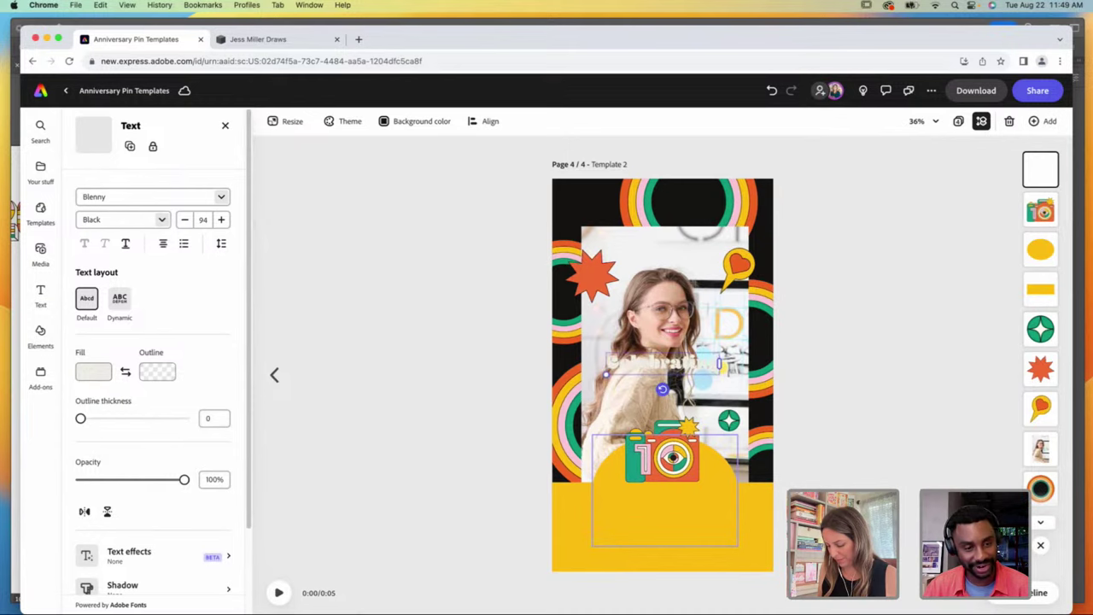
{"action": "key", "text": "Return"}
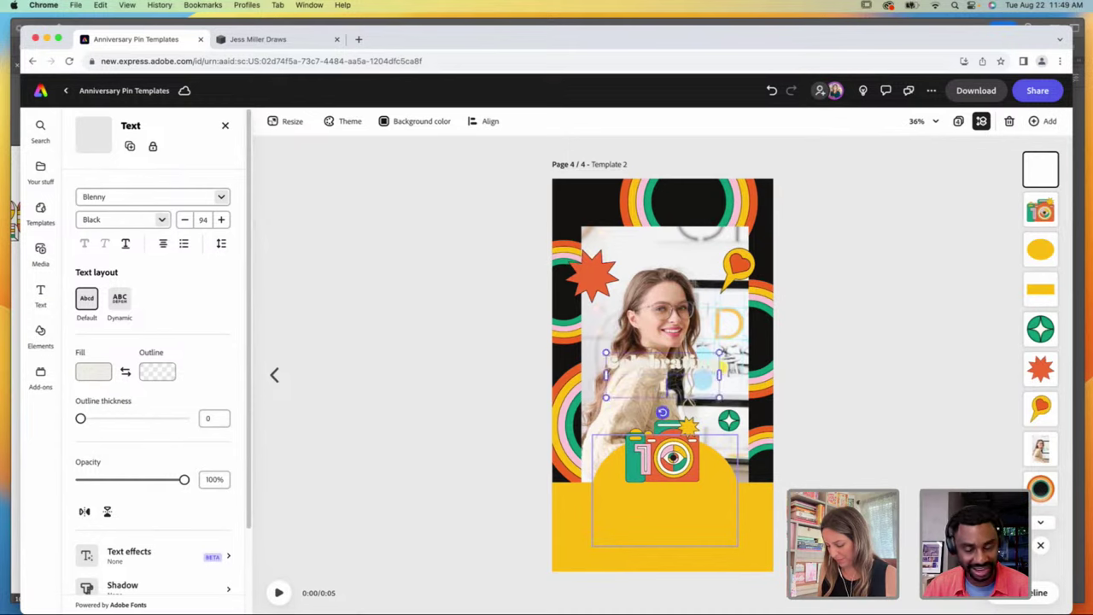
{"action": "type", "text": "10 years"}
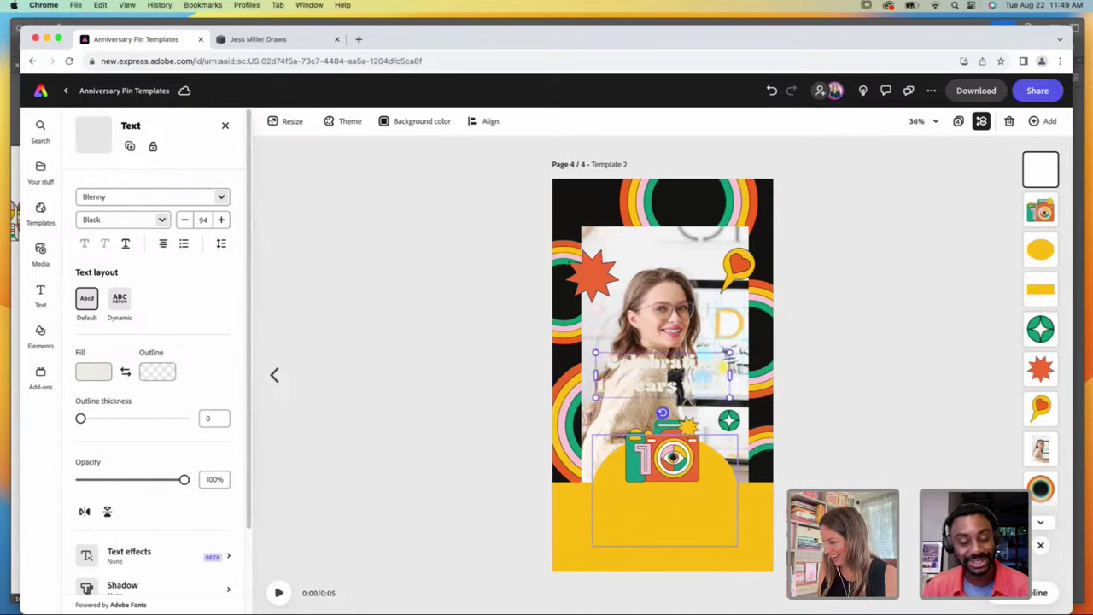
{"action": "type", "text": " with"}
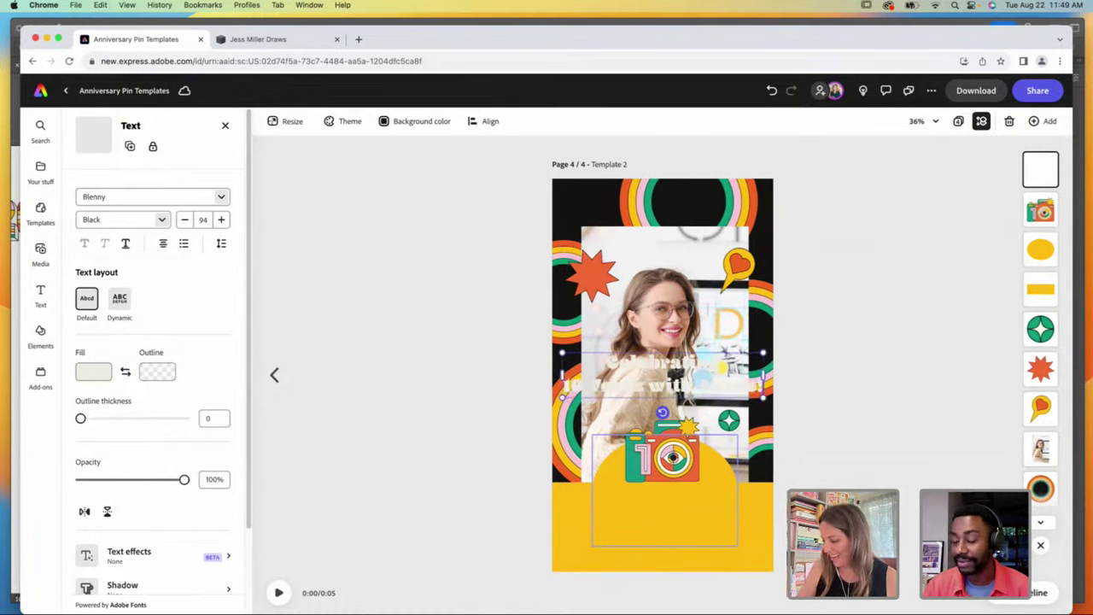
Step: Move the text onto the yellow base and give it the Dynamic stylised caps layout
{"action": "left_click_drag", "start_coordinate": [699, 360], "coordinate": [700, 509]}
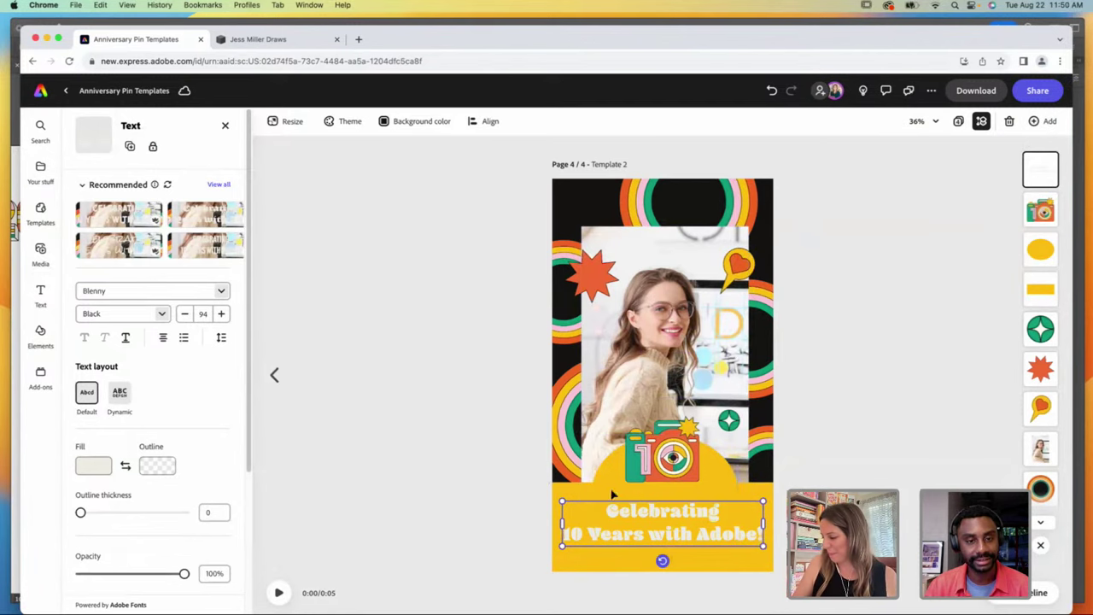
{"action": "left_click", "coordinate": [119, 394]}
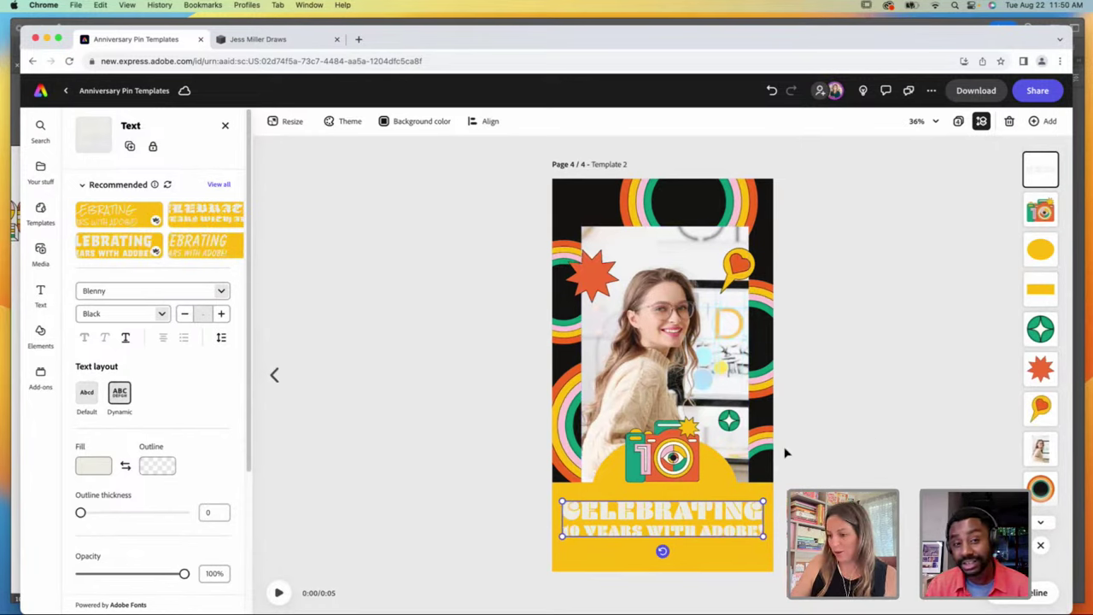
{"action": "left_click", "coordinate": [16, 108]}
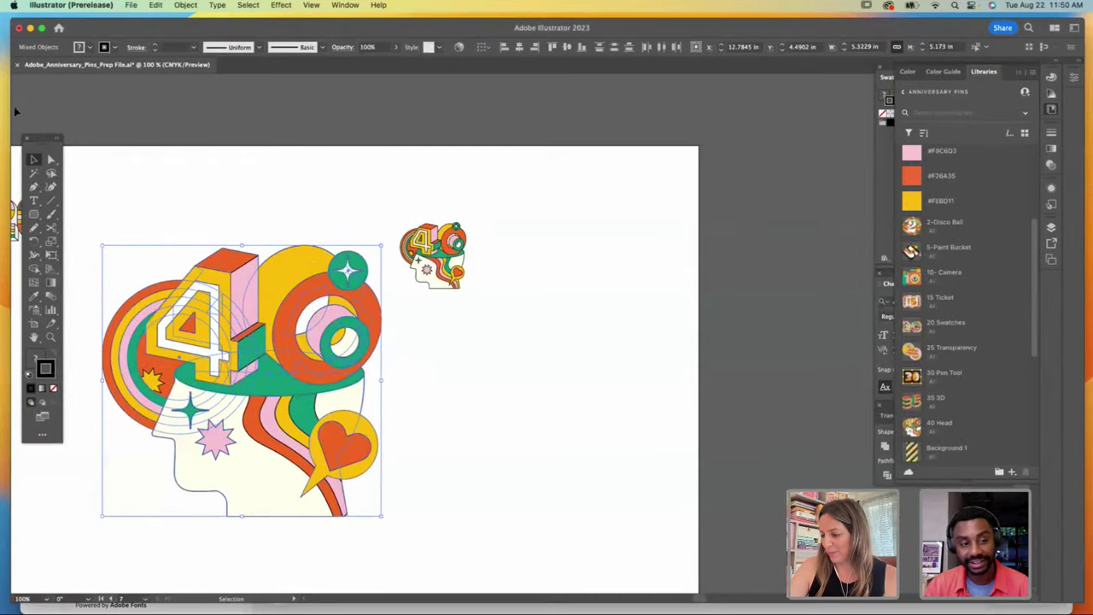
Step: Move the 40 head artwork and its small icon to the artboard's right side
{"action": "key", "text": "space"}
{"action": "left_click_drag", "start_coordinate": [226, 349], "coordinate": [422, 303]}
{"action": "key", "text": "super+minus"}
{"action": "key", "text": "super+minus"}
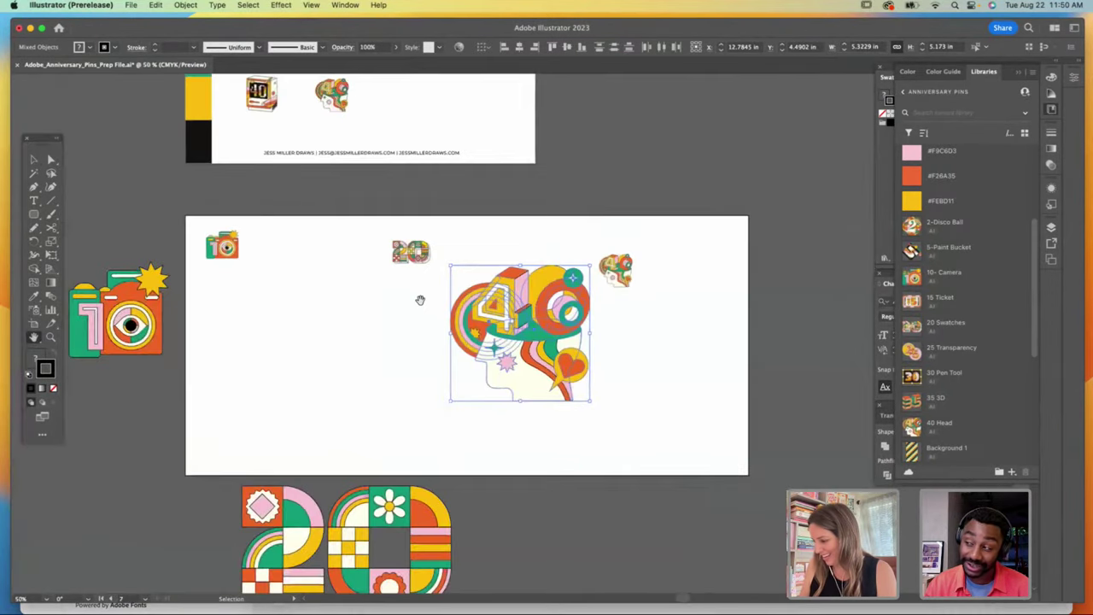
{"action": "left_click", "coordinate": [166, 215]}
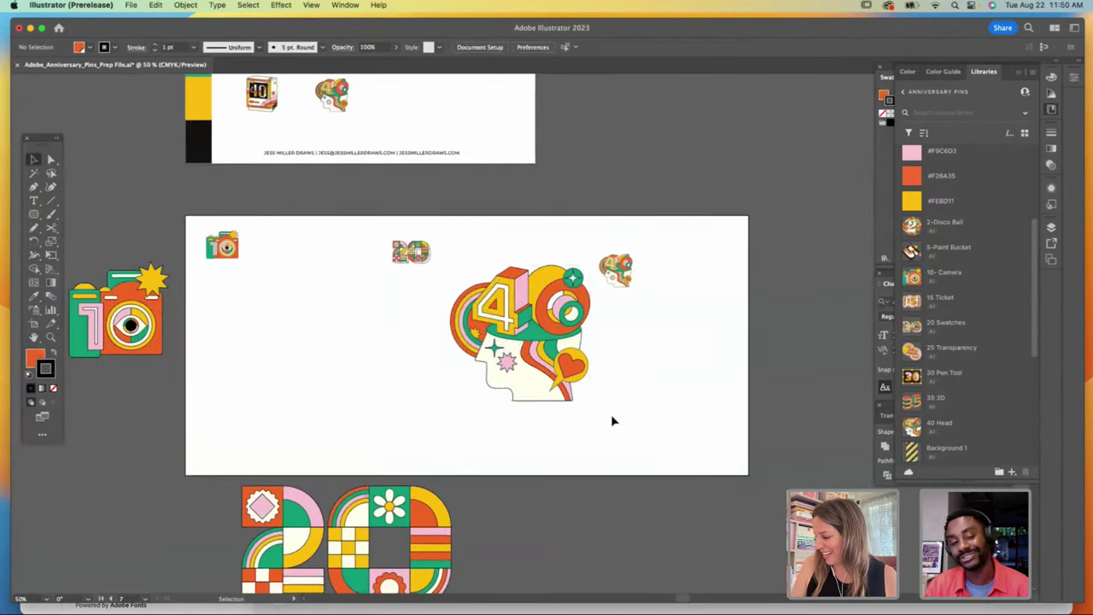
{"action": "left_click", "coordinate": [451, 280]}
{"action": "left_click_drag", "start_coordinate": [560, 297], "coordinate": [666, 339]}
{"action": "left_click_drag", "start_coordinate": [569, 253], "coordinate": [695, 435]}
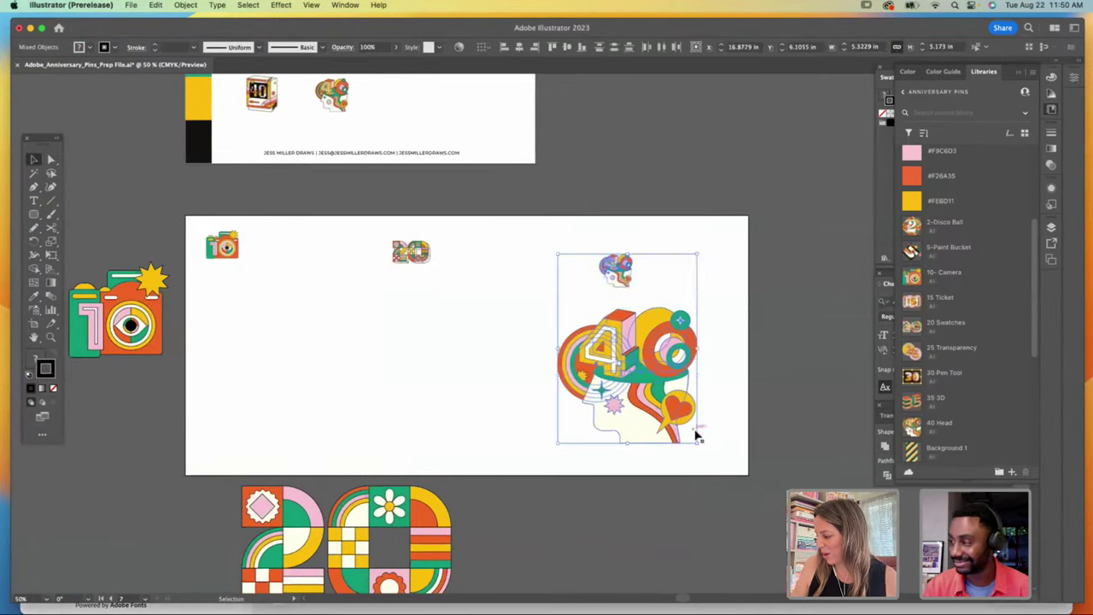
{"action": "left_click_drag", "start_coordinate": [647, 373], "coordinate": [670, 365]}
{"action": "left_click_drag", "start_coordinate": [427, 259], "coordinate": [455, 206]}
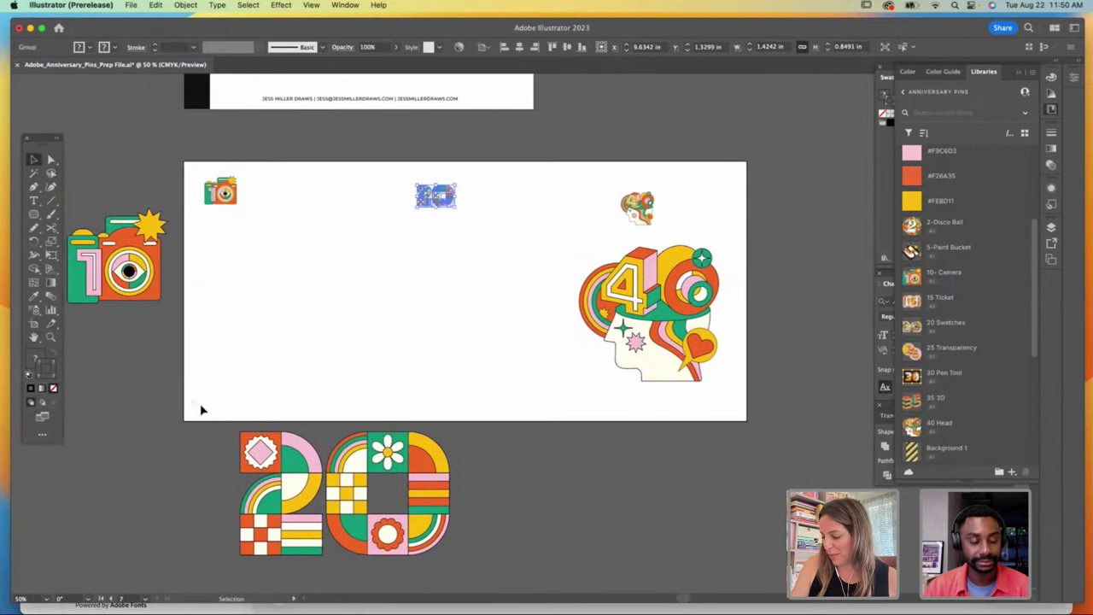
Step: Scale the 20 artwork into the centre and move the camera 10 with its icon left
{"action": "left_click_drag", "start_coordinate": [200, 410], "coordinate": [458, 558]}
{"action": "left_click_drag", "start_coordinate": [434, 516], "coordinate": [546, 324]}
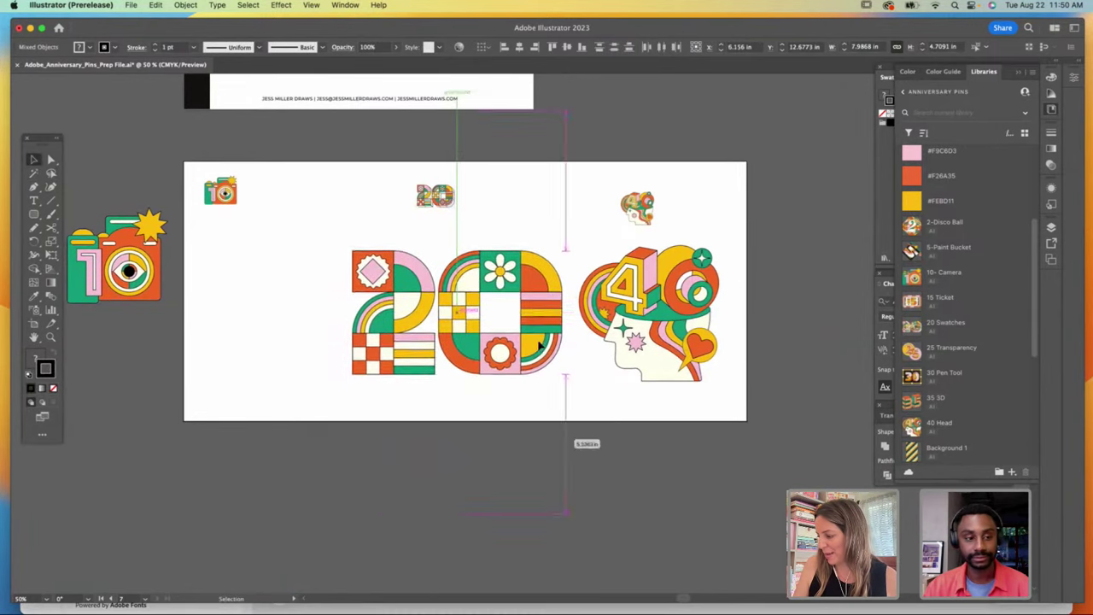
{"action": "left_click_drag", "start_coordinate": [574, 243], "coordinate": [543, 261]}
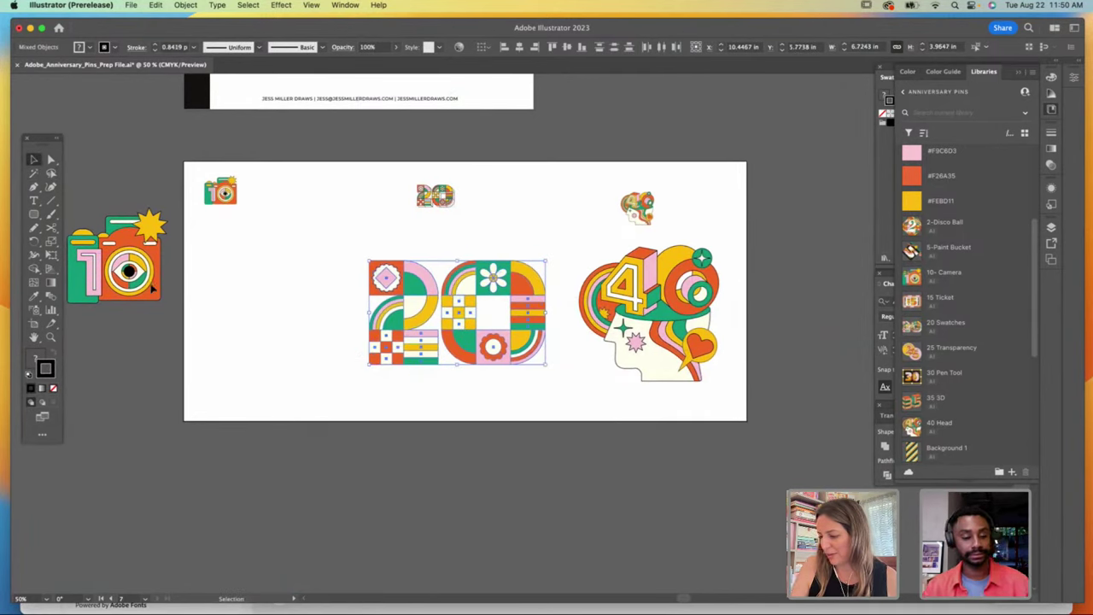
{"action": "left_click_drag", "start_coordinate": [126, 268], "coordinate": [278, 323]}
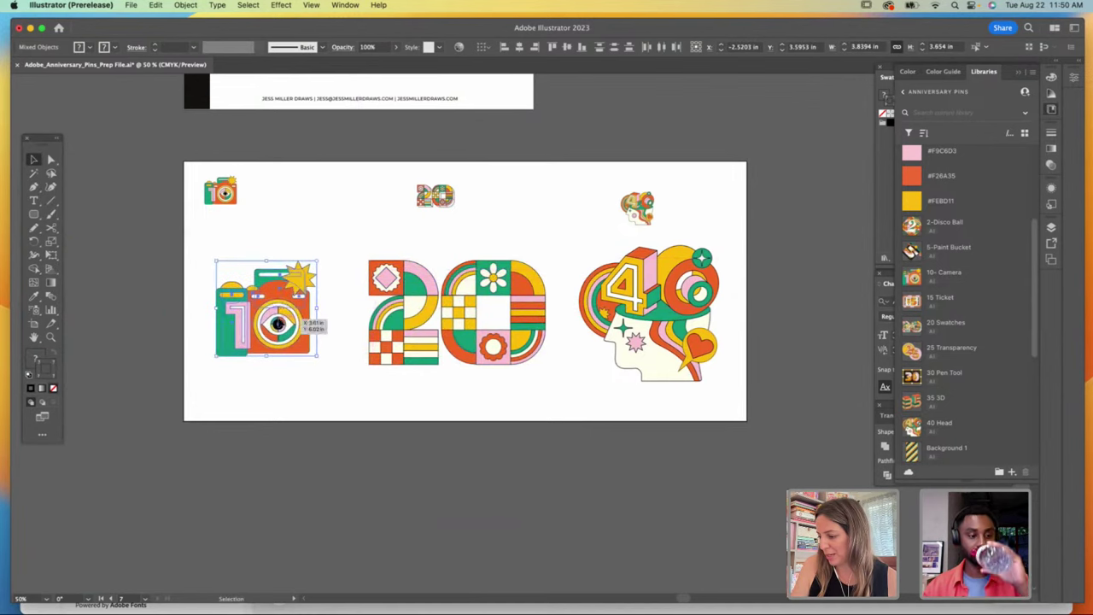
{"action": "left_click", "coordinate": [224, 195]}
{"action": "left_click_drag", "start_coordinate": [225, 196], "coordinate": [269, 203]}
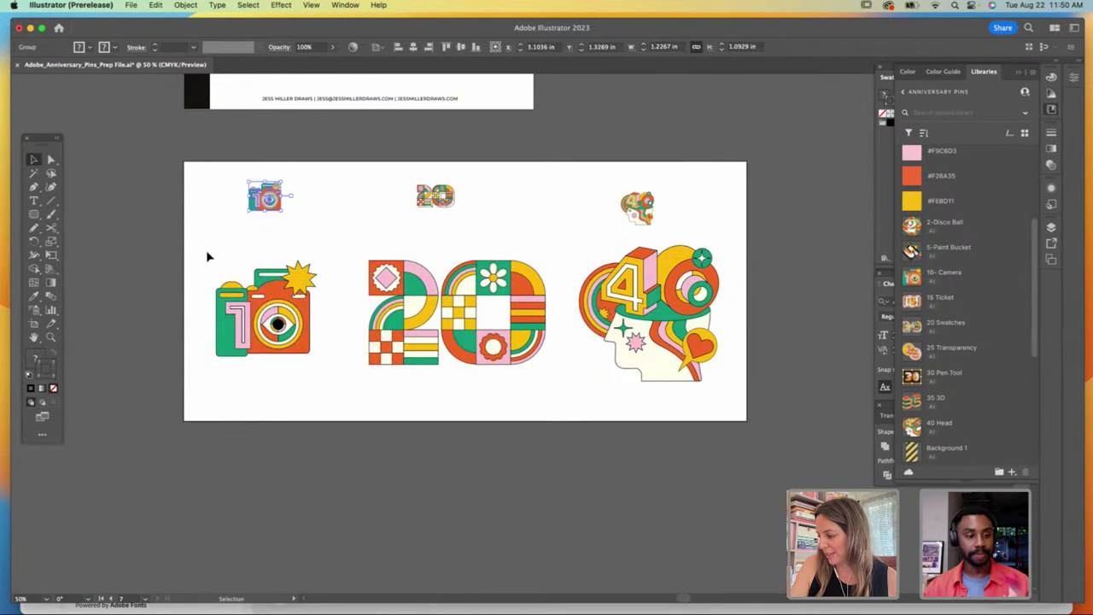
{"action": "key", "text": "super+equal"}
{"action": "key", "text": "space"}
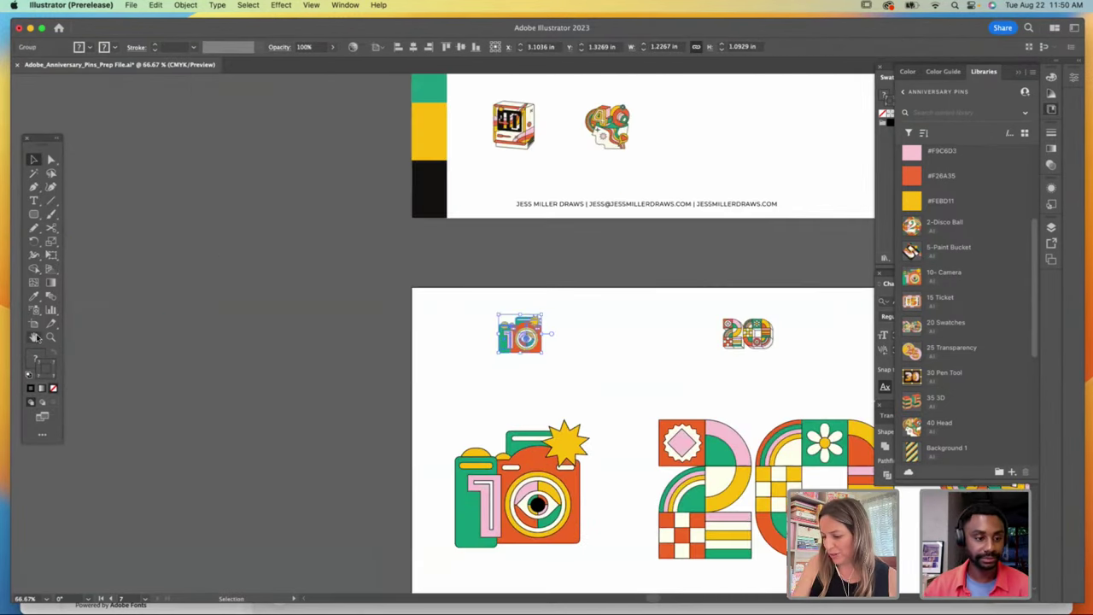
{"action": "left_click_drag", "start_coordinate": [354, 369], "coordinate": [41, 266]}
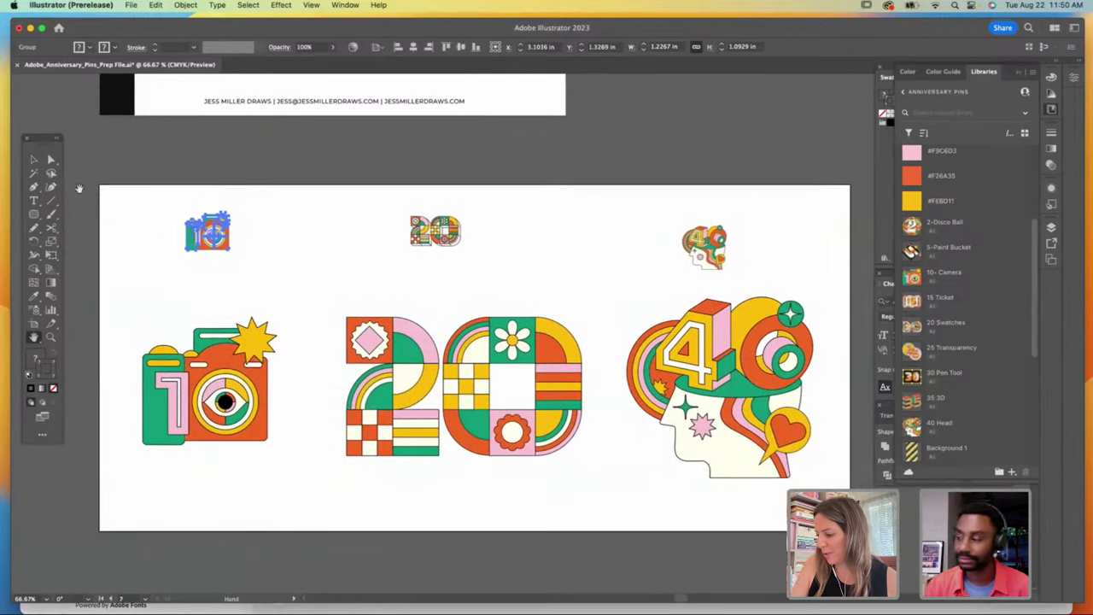
{"action": "left_click", "coordinate": [84, 188]}
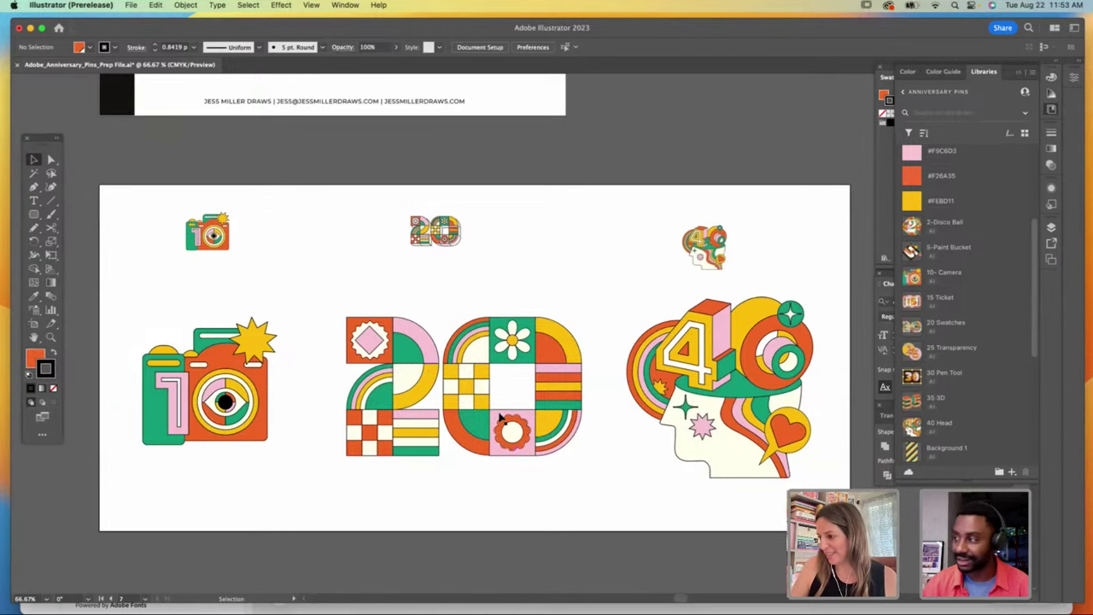
Step: Return to the Adobe Express pin design in Chrome
{"action": "mouse_move", "coordinate": [459, 598]}
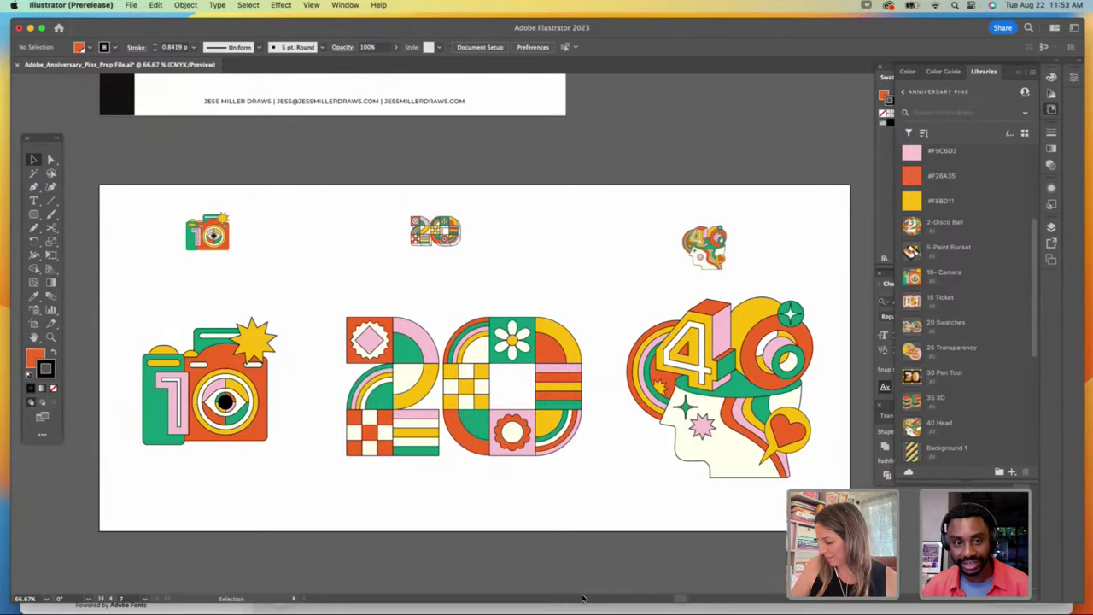
{"action": "left_click", "coordinate": [605, 600]}
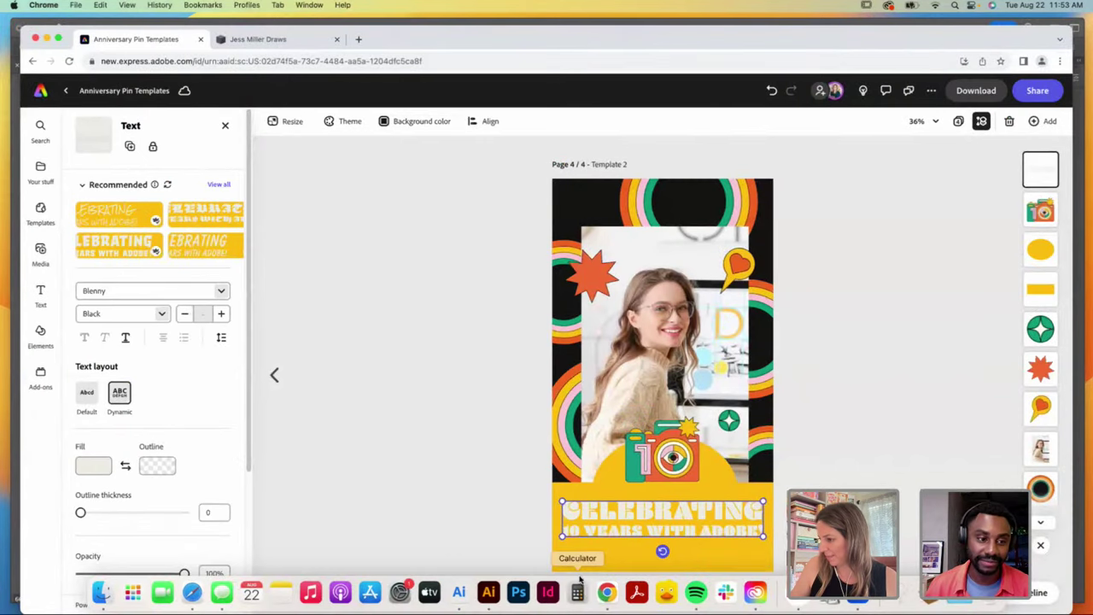
Step: On the illustrator's portfolio site, view the CASETiFY project, then open The Ellen Shop Be Kind page
{"action": "left_click", "coordinate": [282, 41]}
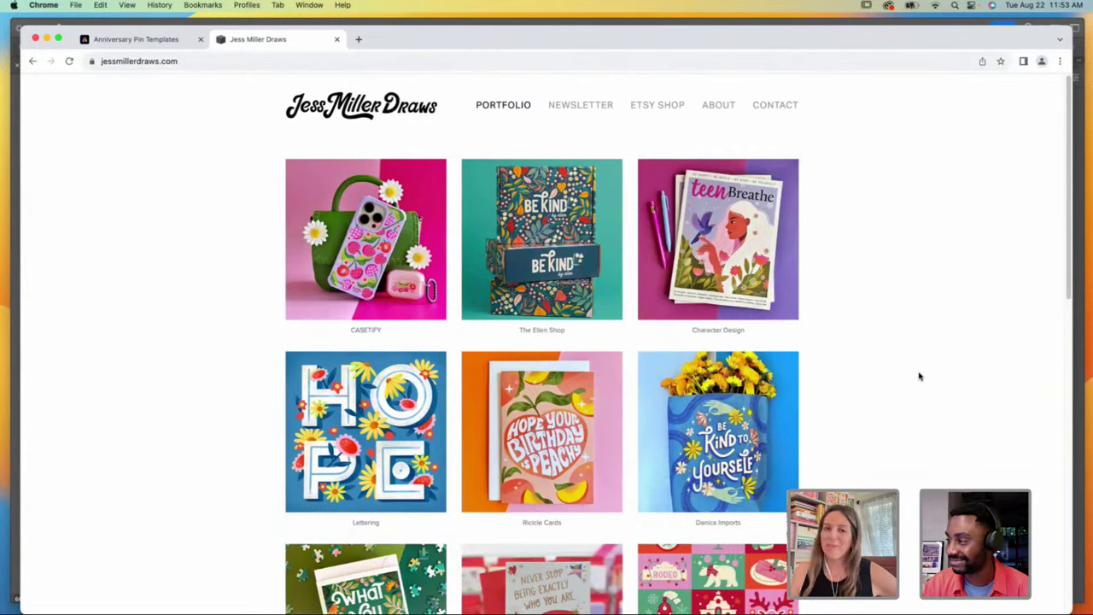
{"action": "left_click", "coordinate": [386, 242]}
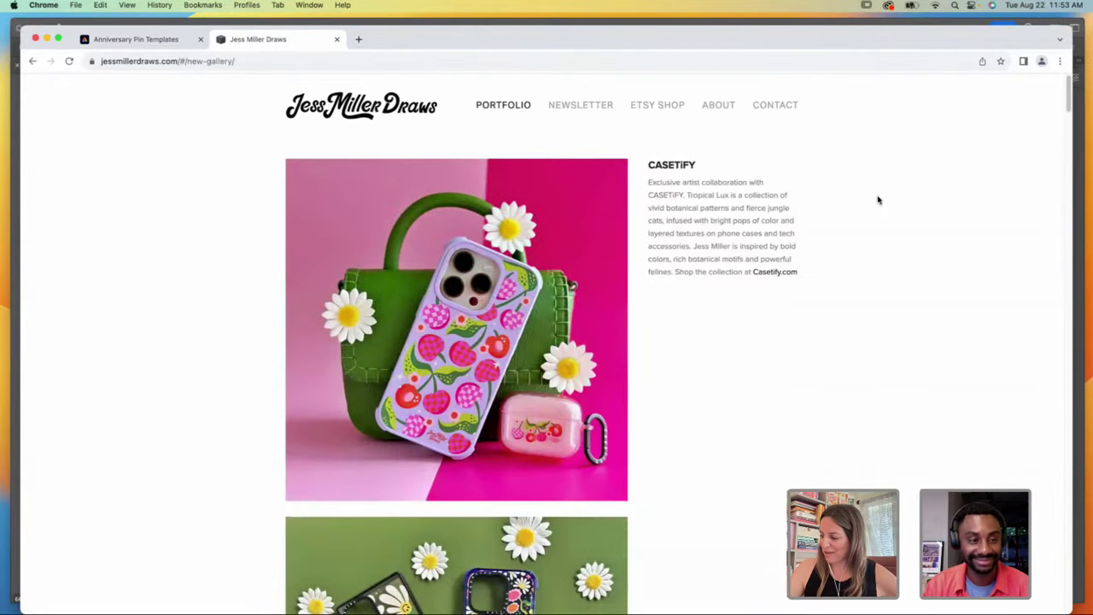
{"action": "left_click_drag", "start_coordinate": [1068, 96], "coordinate": [1072, 220]}
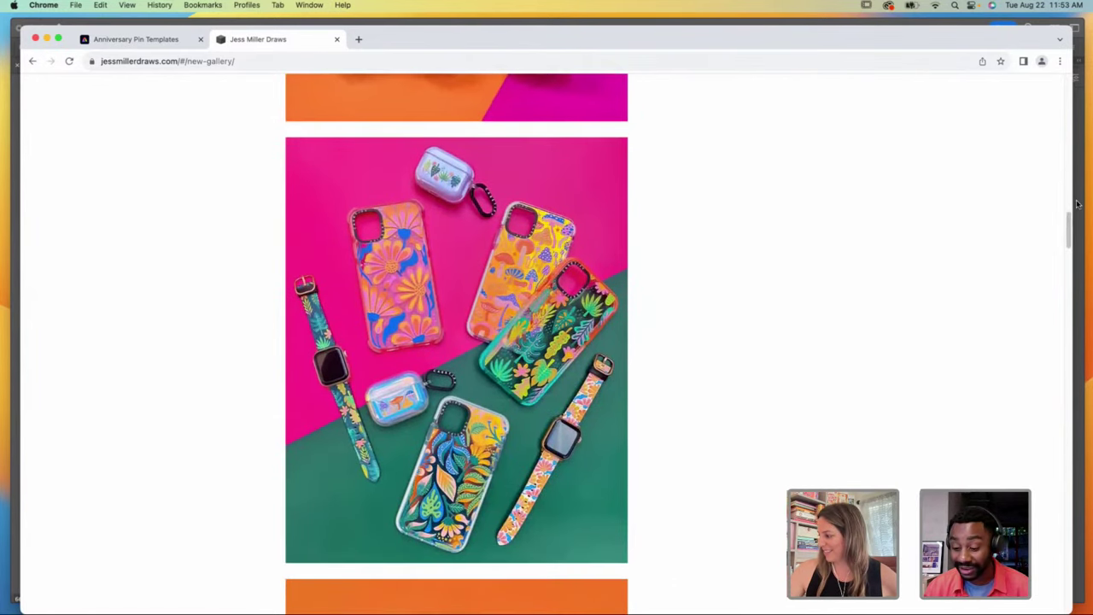
{"action": "left_click", "coordinate": [32, 62]}
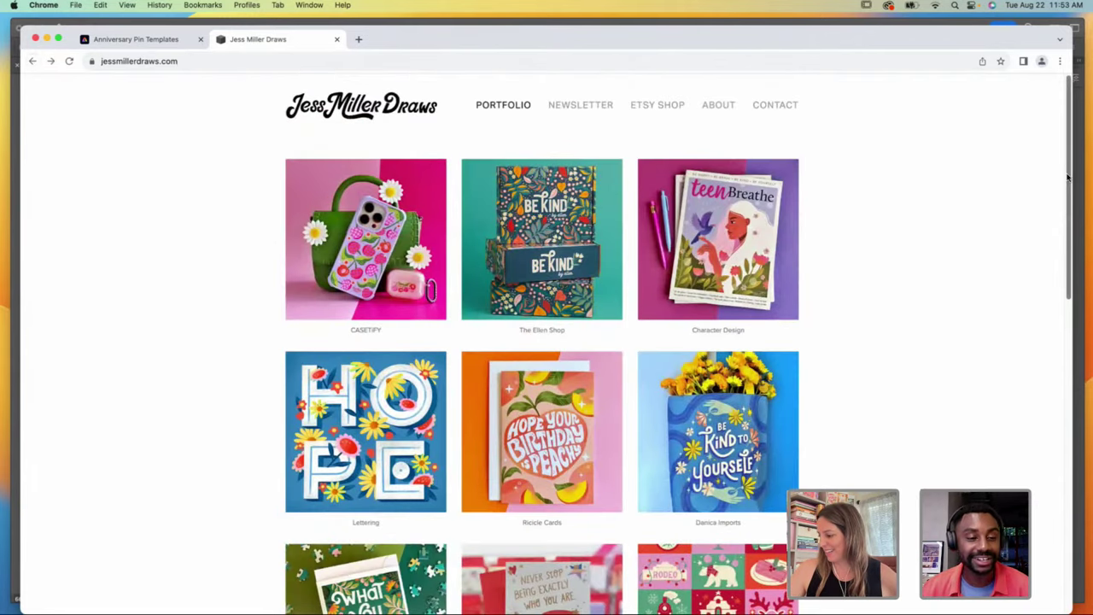
{"action": "scroll", "coordinate": [1066, 184], "scroll_direction": "down", "scroll_amount": 1}
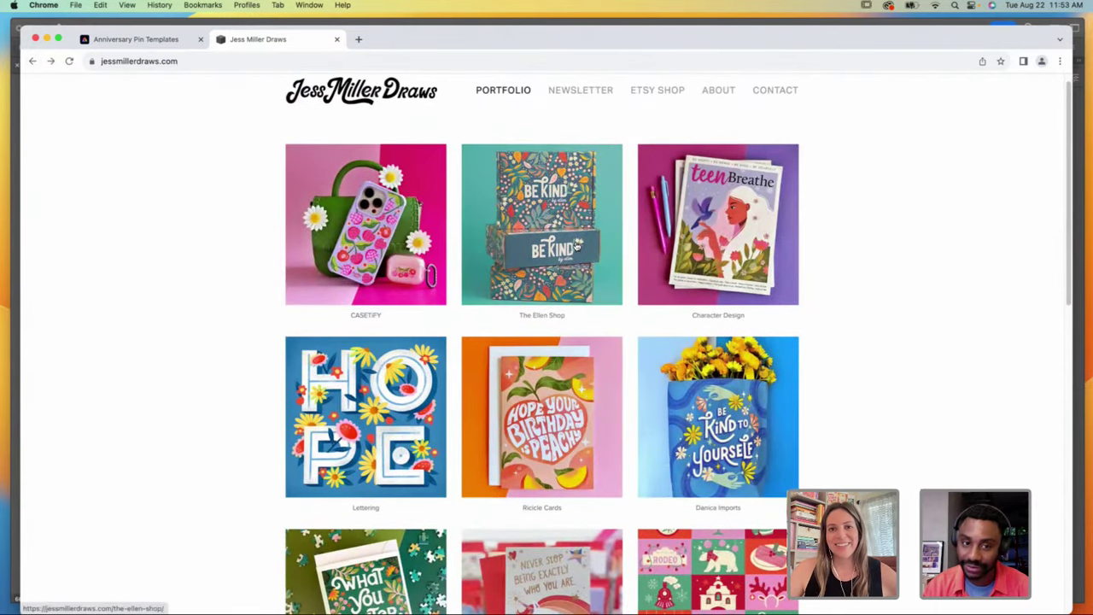
{"action": "left_click", "coordinate": [577, 245]}
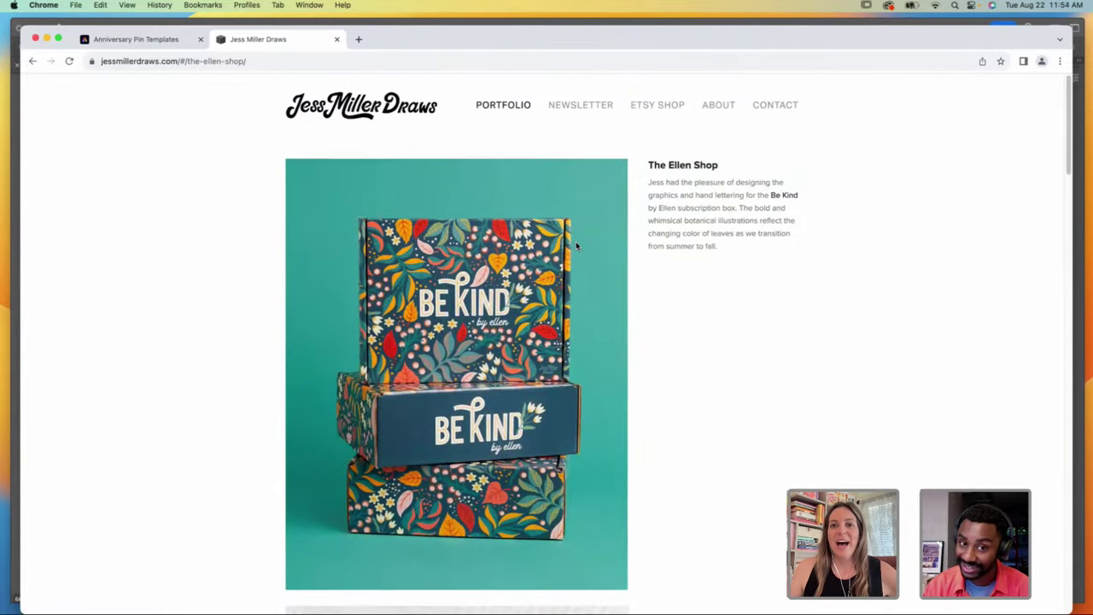